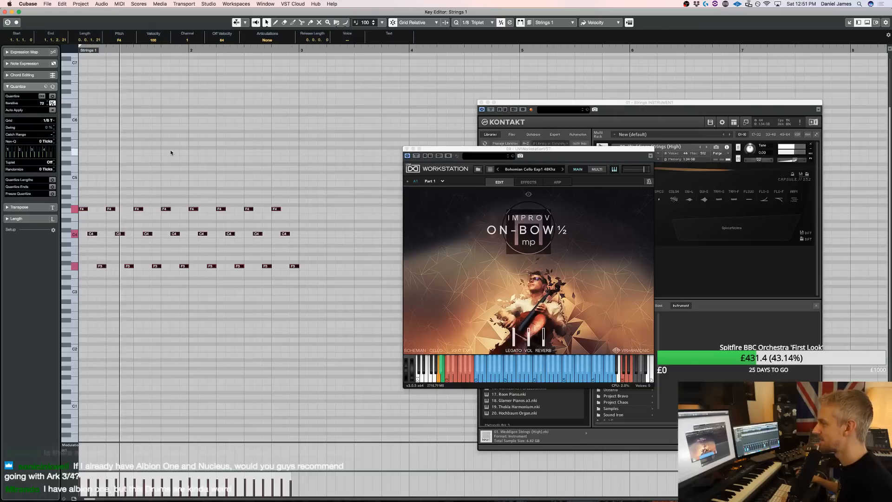
# Transpose the selected Strings 1 notes up an octave, duplicate the two-bar pattern directly after itself, and return to the project
pyautogui.hotkey('shift', 'Up')
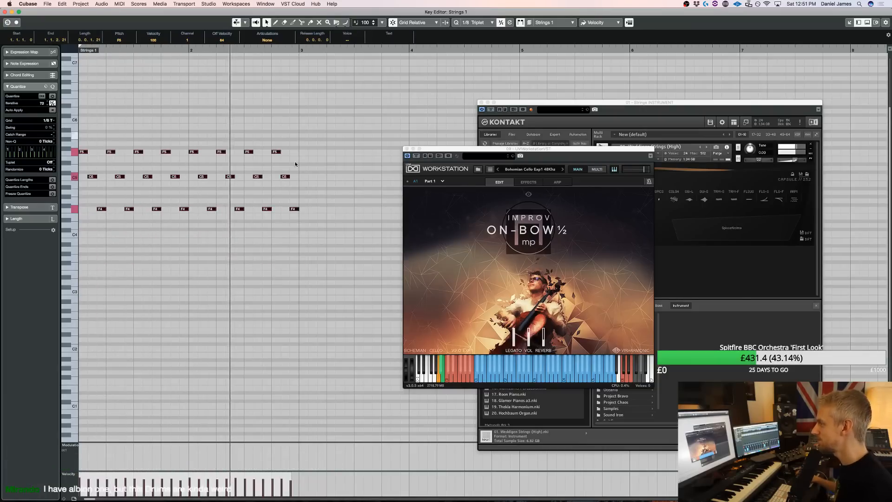
pyautogui.press('super+d')
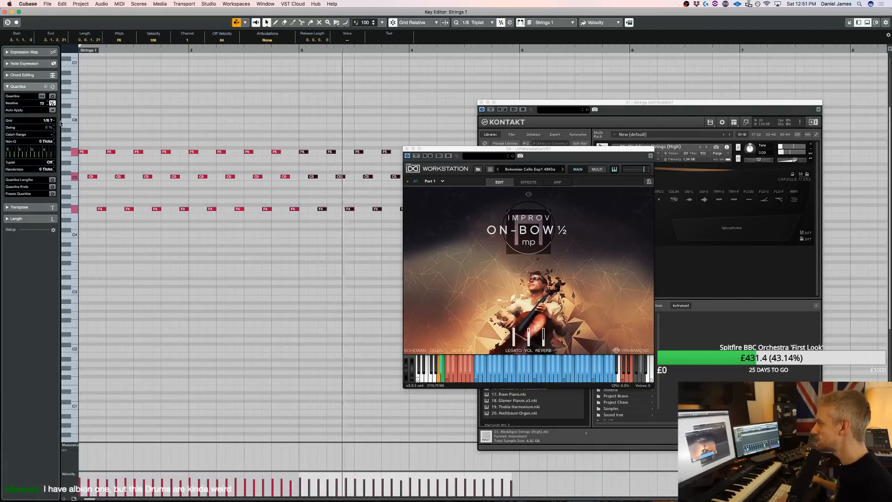
pyautogui.press('Return')
pyautogui.press('space')
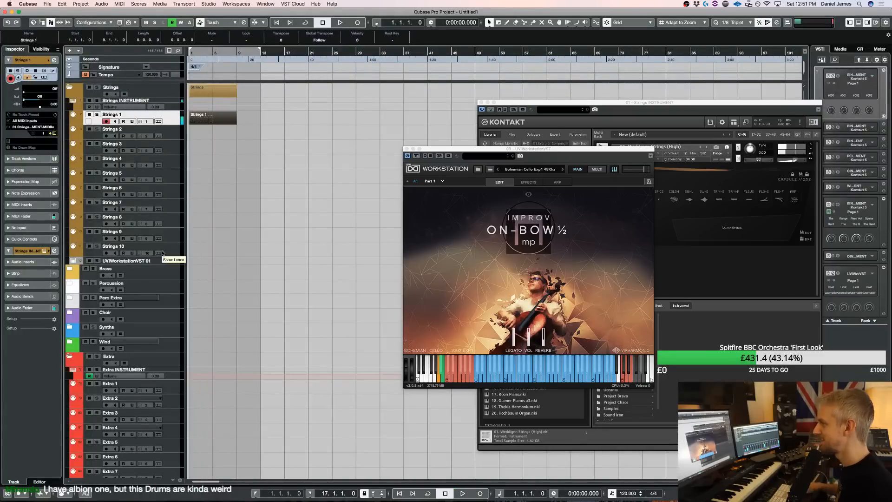
# Audition the UVIWorkstationVST 01 cello track over the strings playback and close its instrument window
pyautogui.click(168, 264)
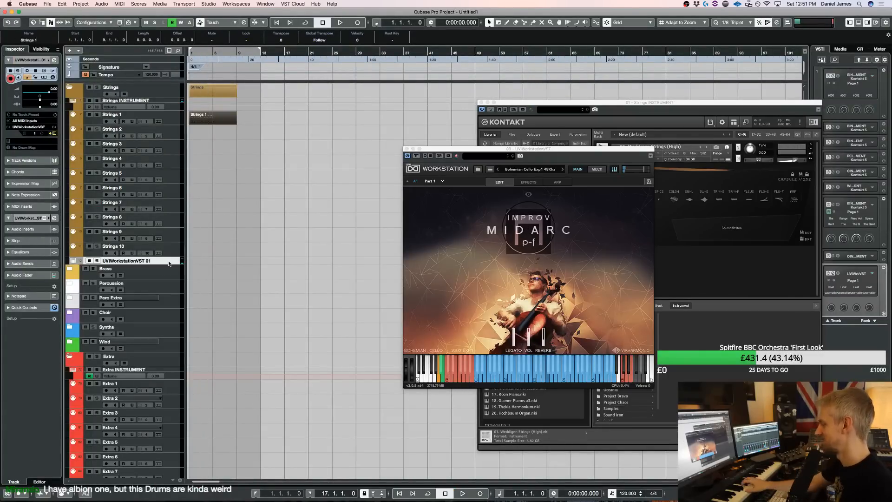
pyautogui.press('space')
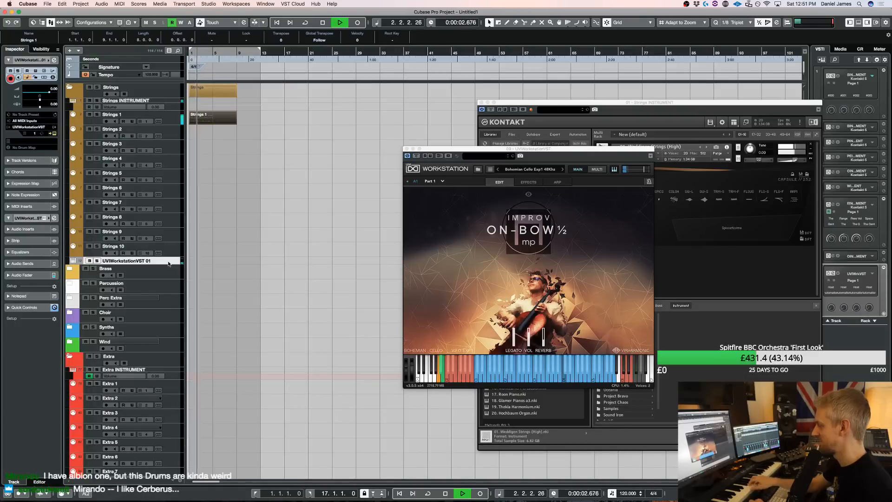
pyautogui.press('space')
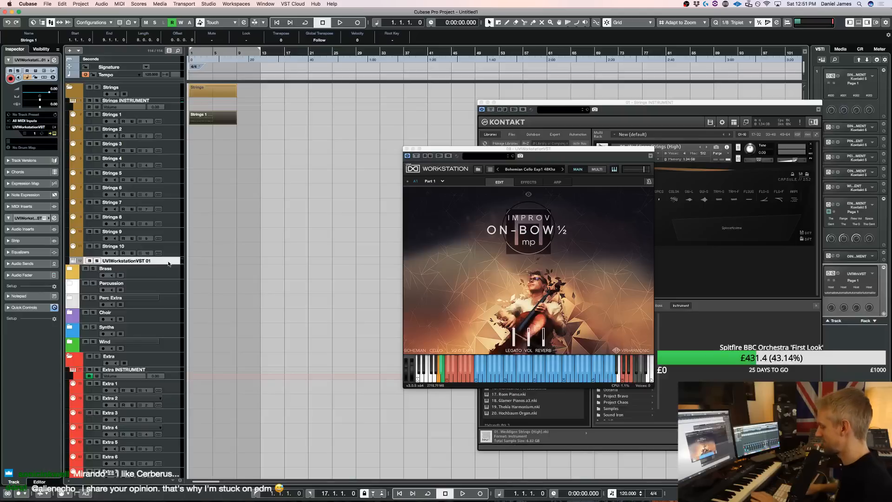
pyautogui.press('space')
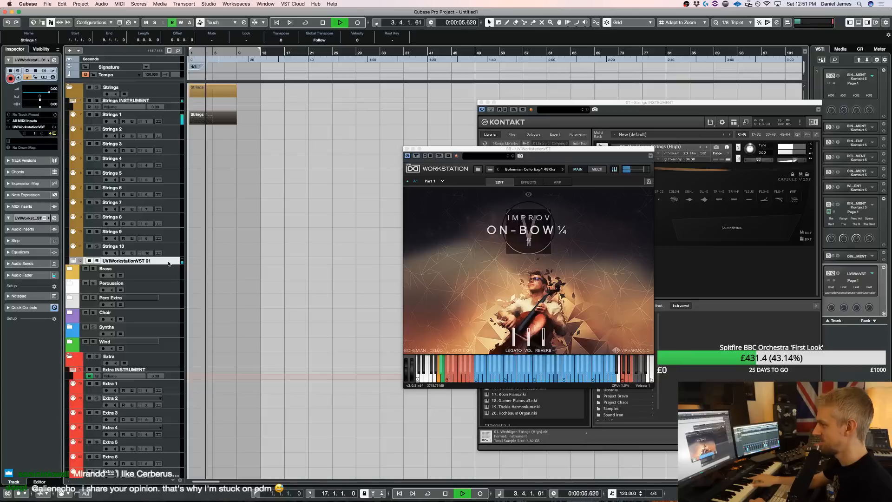
pyautogui.press('space')
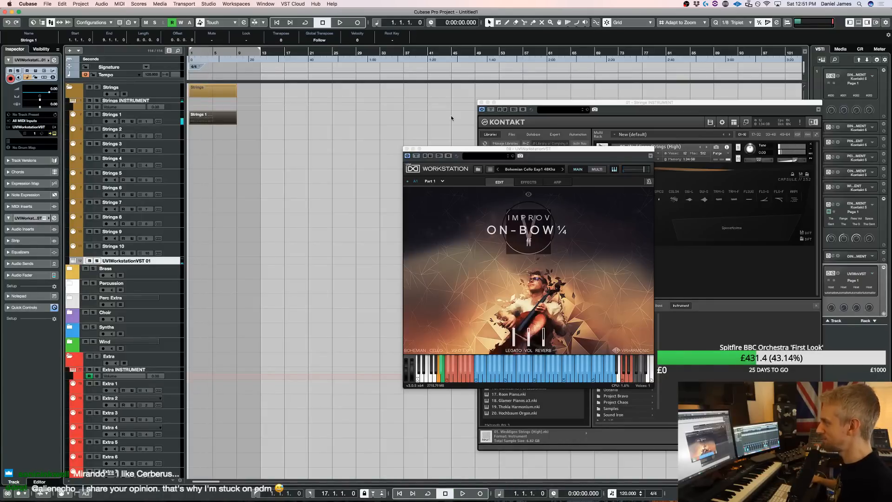
pyautogui.click(406, 149)
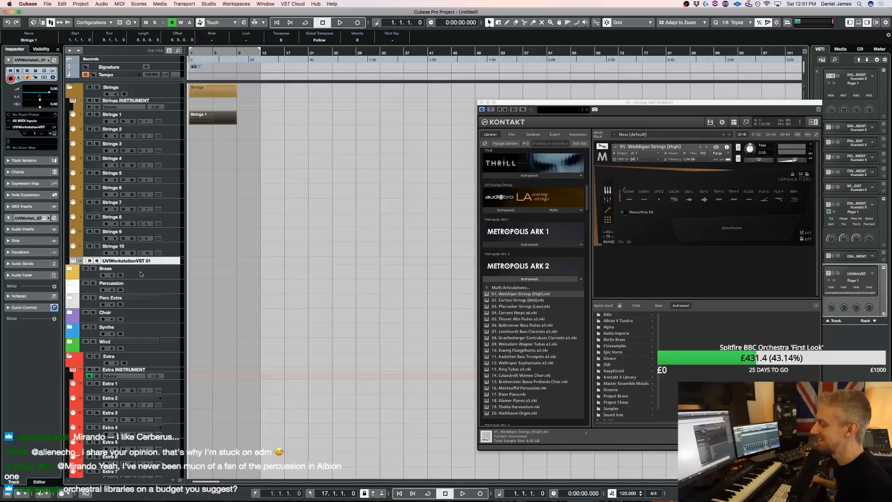
# Add one instrument track that uses Kontakt with Stereo Out
pyautogui.press('t')
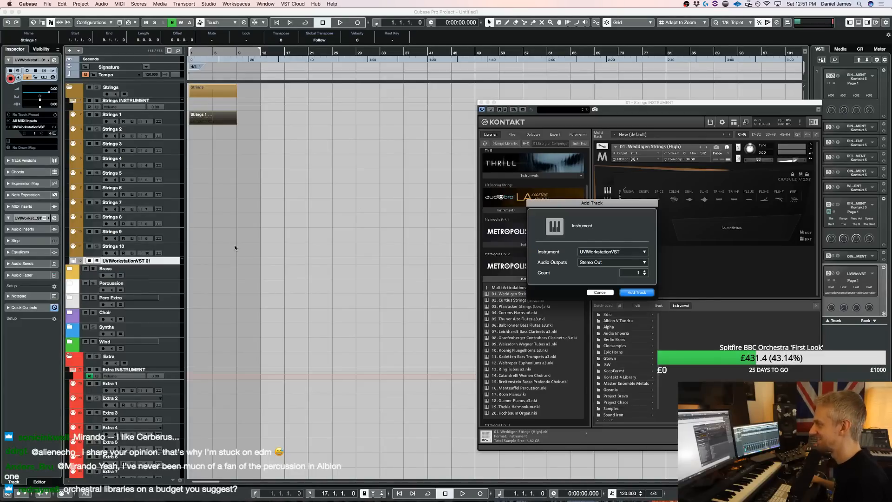
pyautogui.click(590, 253)
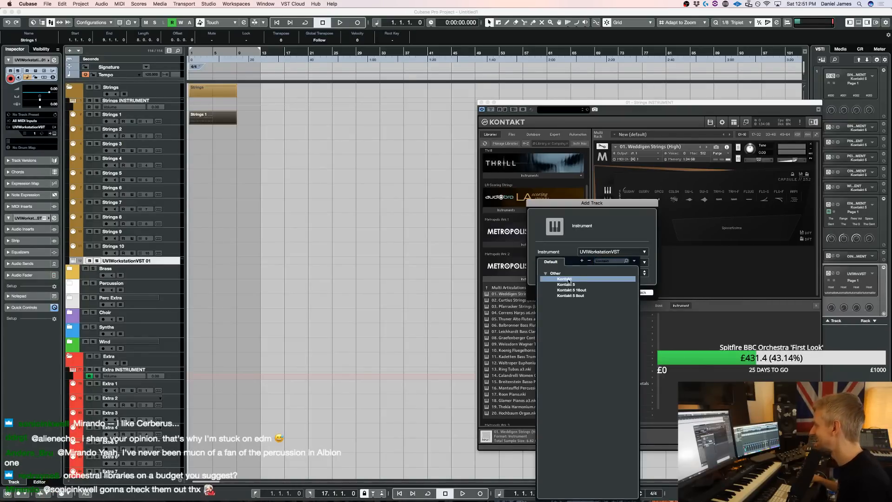
pyautogui.click(569, 280)
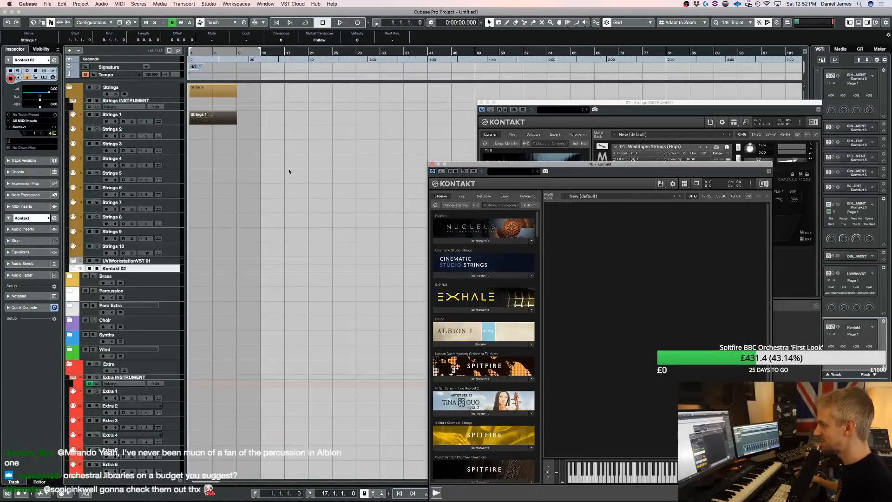
# Load Celesta from the Kontakt 4 Library's Orchestral VSL Percussion folder into the instrument of the Perc Ex 1 track
pyautogui.click(68, 307)
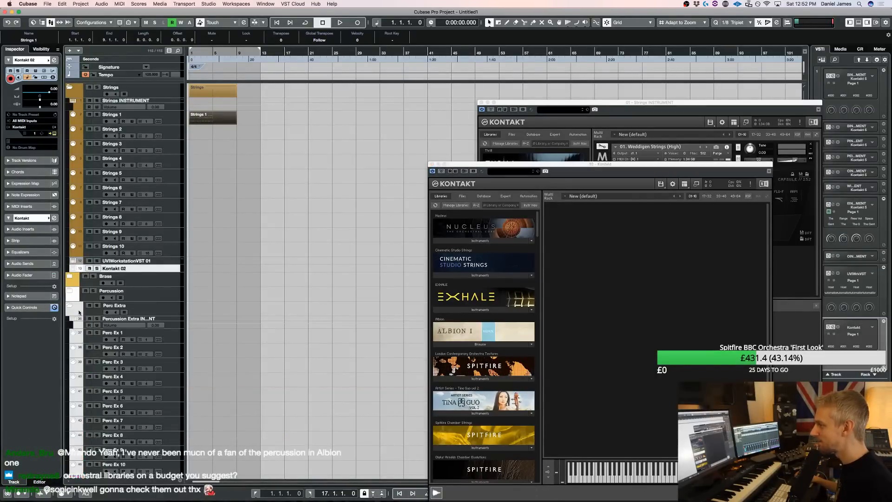
pyautogui.click(178, 338)
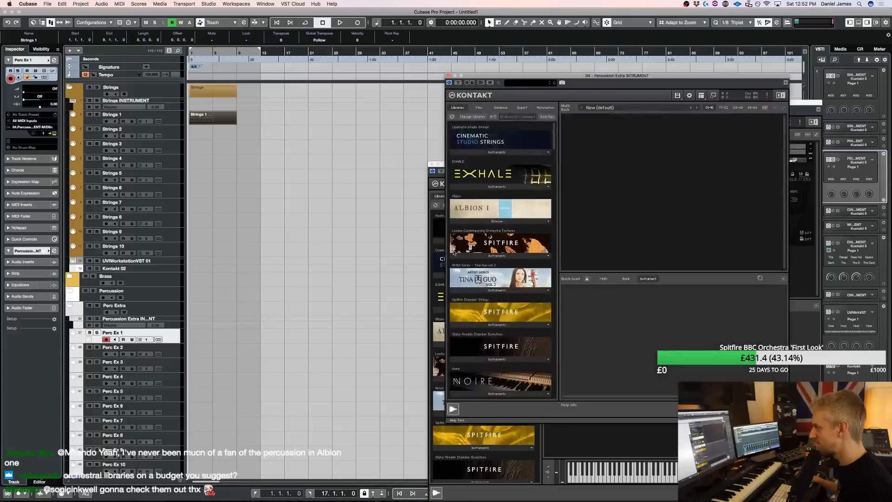
pyautogui.scroll(-2, 593, 356)
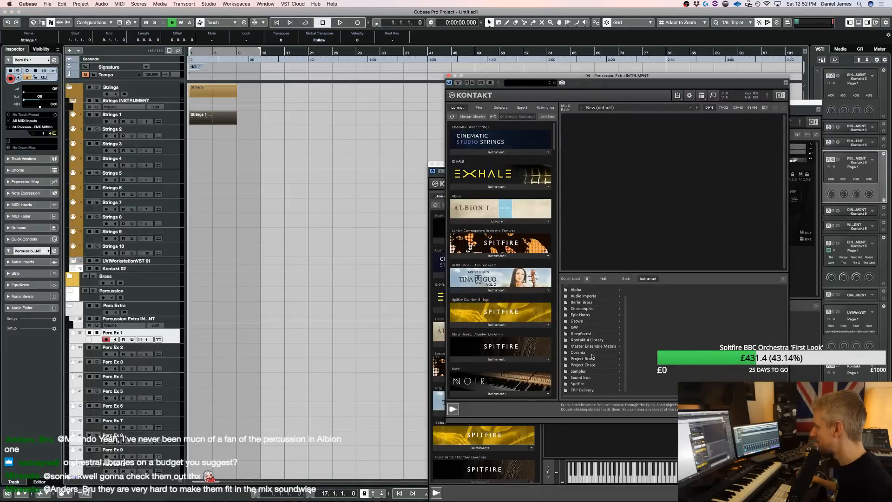
pyautogui.click(592, 341)
pyautogui.click(651, 301)
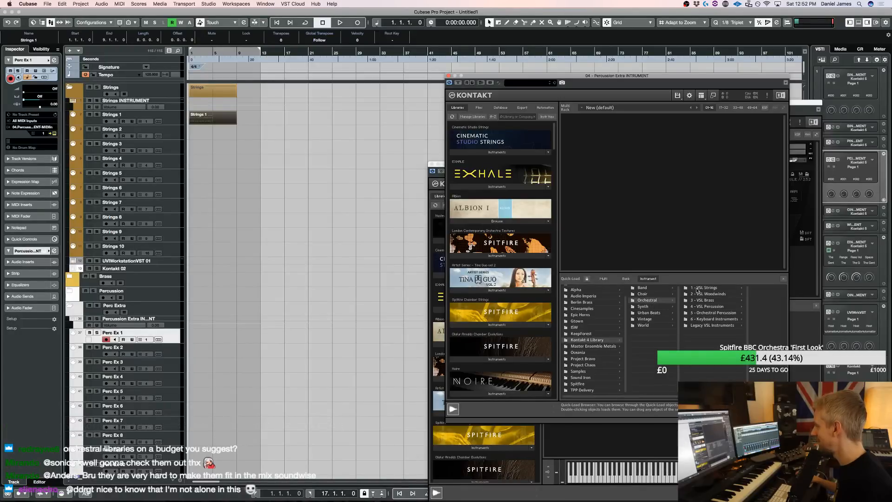
pyautogui.click(707, 306)
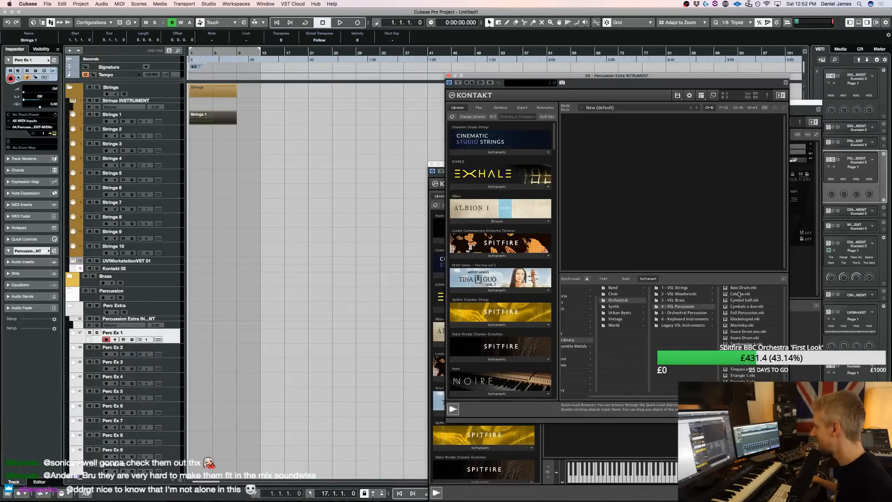
pyautogui.doubleClick(739, 294)
# Copy the Strings 1 part onto the Perc Ex 1 track at bar 1 and play it back
pyautogui.moveTo(211, 115); pyautogui.dragTo(212, 334)
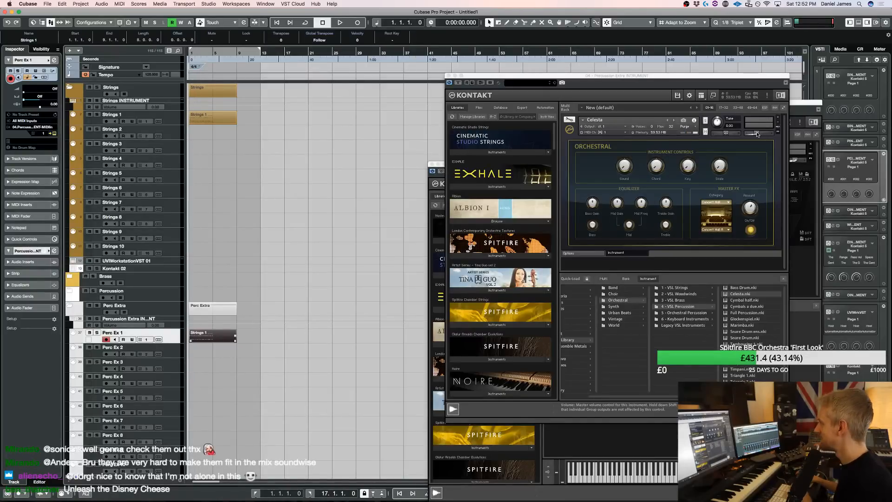
pyautogui.press('space')
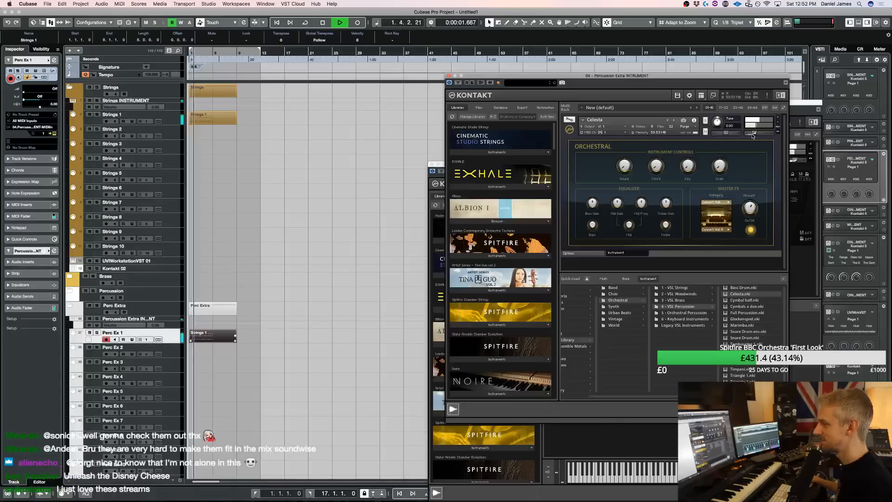
pyautogui.press('space')
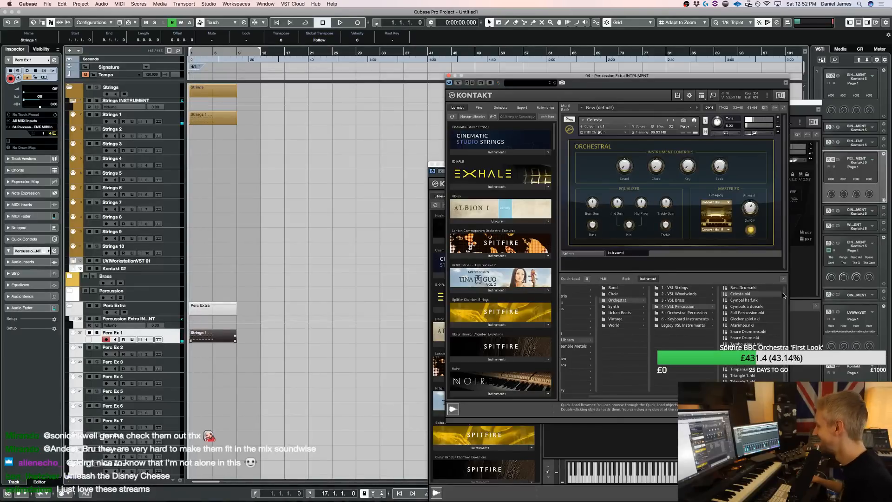
# Load the Metropolis Ark 3 multi 10, Bass and Accents with brass, woodwinds and percussion, into the new Kontakt, replacing its current multi
pyautogui.click(802, 329)
pyautogui.click(639, 456)
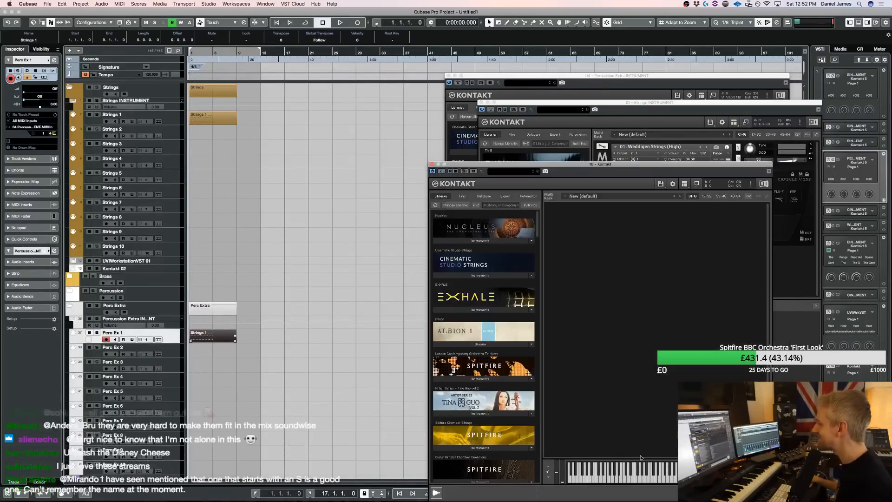
pyautogui.scroll(-15, 483, 344)
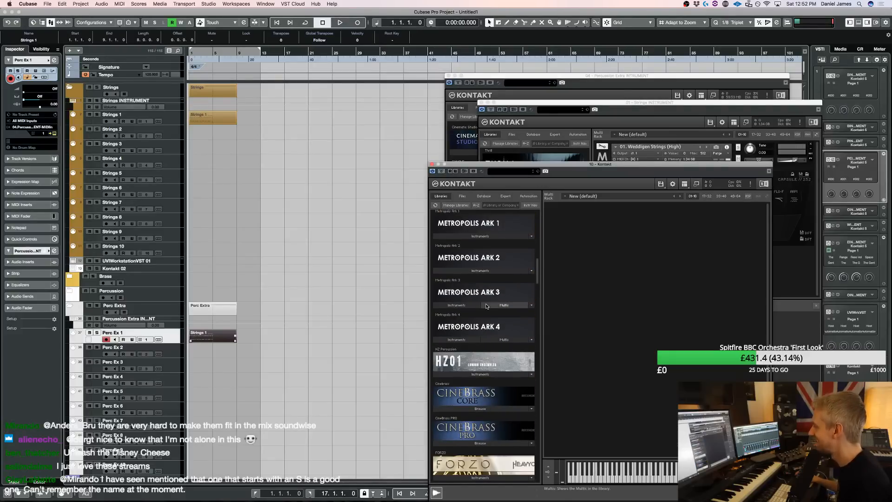
pyautogui.click(487, 306)
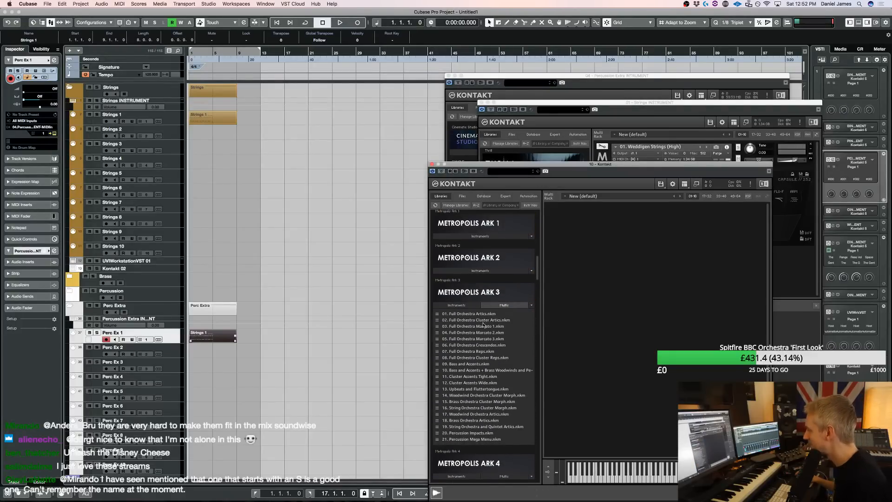
pyautogui.doubleClick(474, 370)
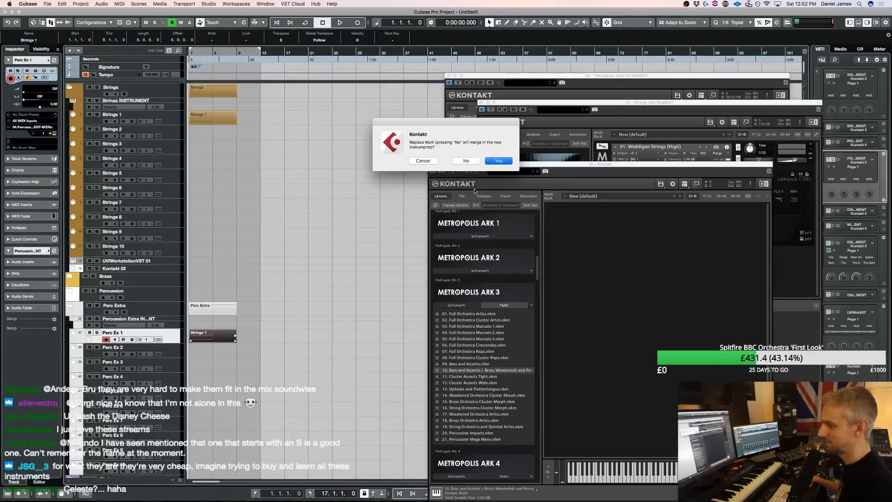
pyautogui.click(491, 162)
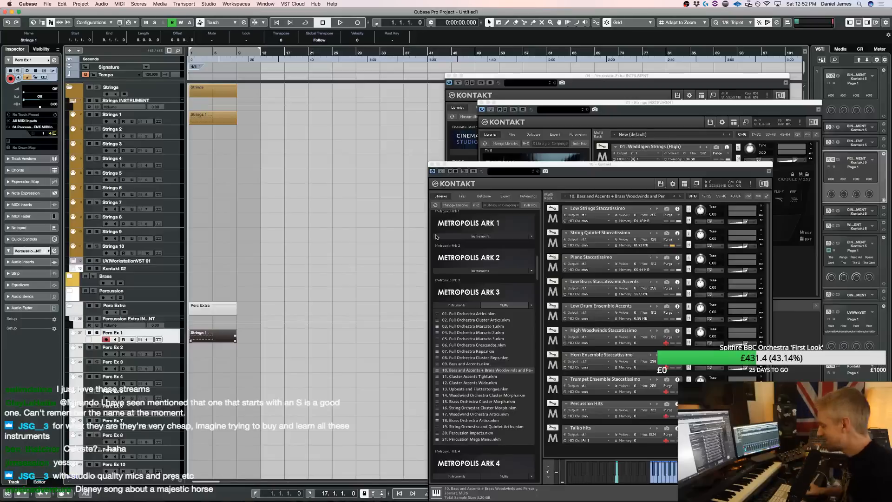
# Rehearse on the Kontakt 02 track over the playback and record a low bass line about five bars long from bar 1
pyautogui.click(274, 163)
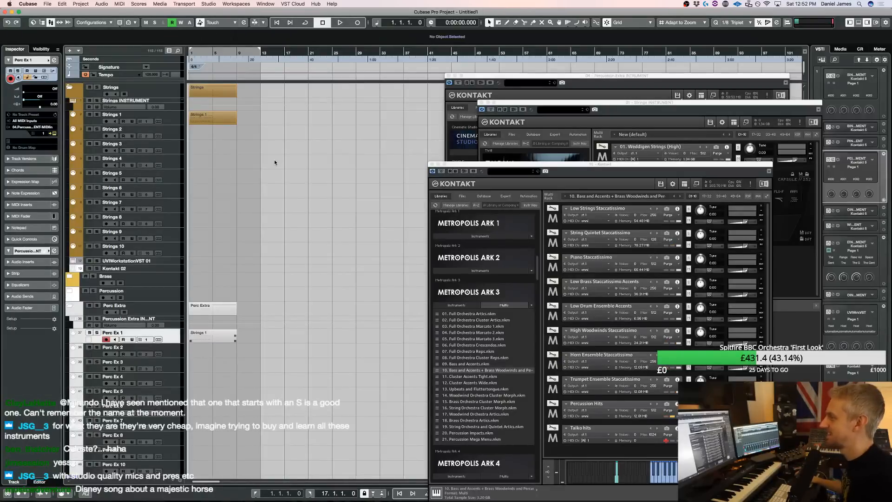
pyautogui.click(176, 269)
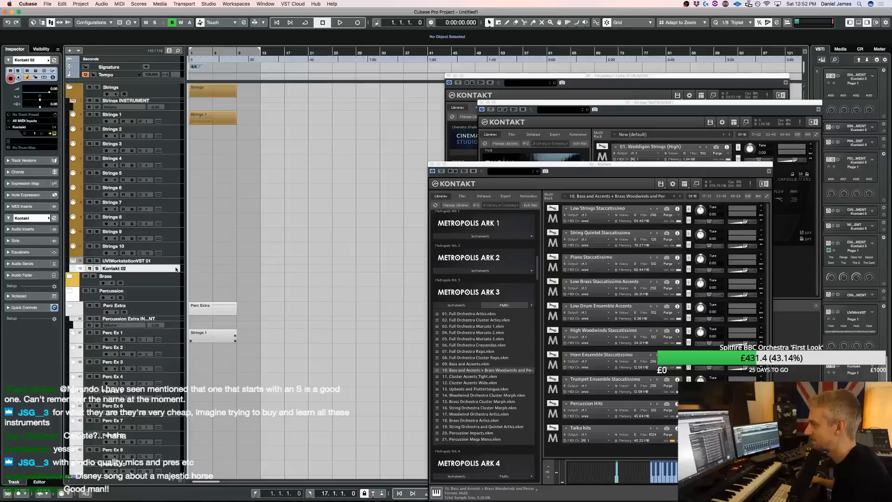
pyautogui.press('space')
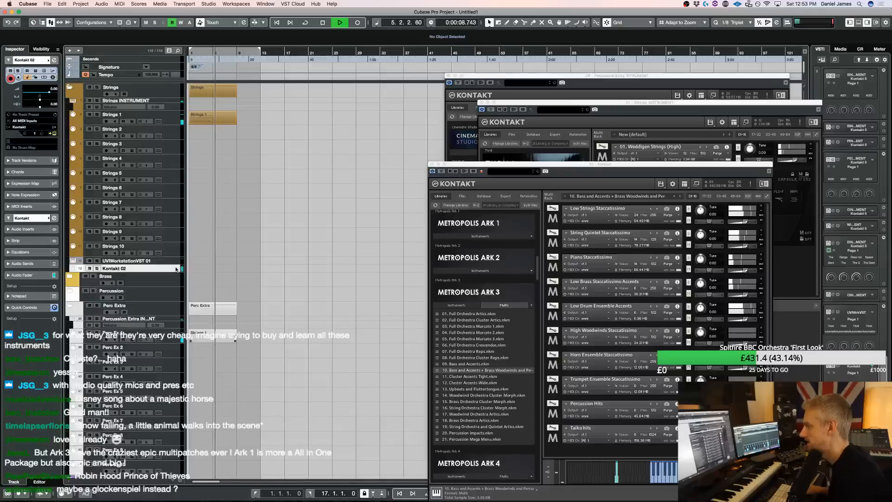
pyautogui.press('Home')
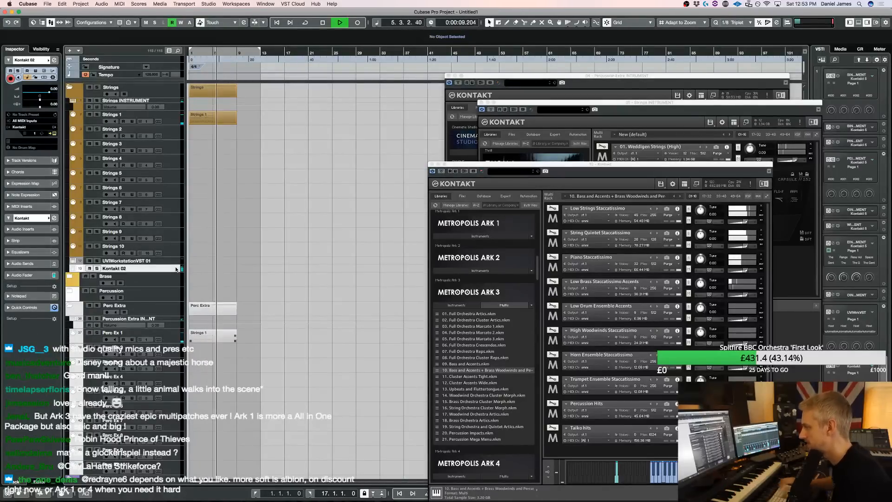
pyautogui.press('KP_Multiply')
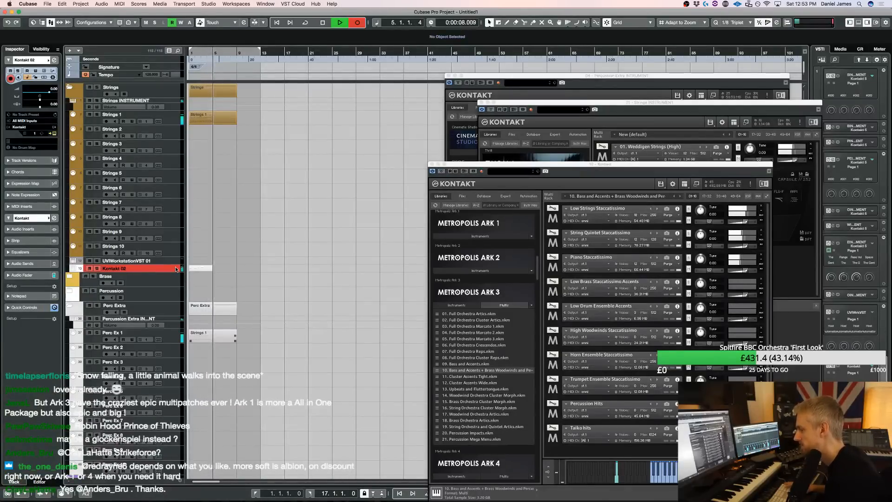
pyautogui.press('space')
# Open the recorded Kontakt 02 part for note editing, quantize all its notes to the 1/8 triplet grid, and play it briefly
pyautogui.doubleClick(203, 268)
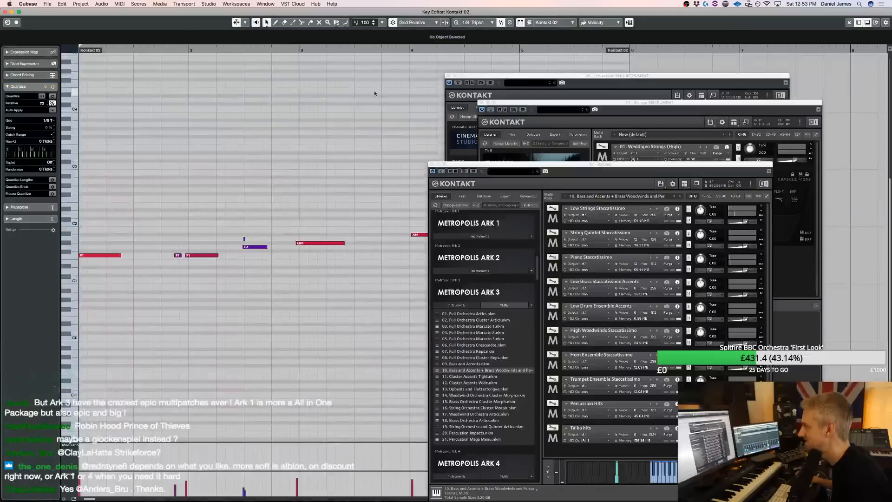
pyautogui.keyDown('alt'); pyautogui.click(450, 76); pyautogui.keyUp('alt')
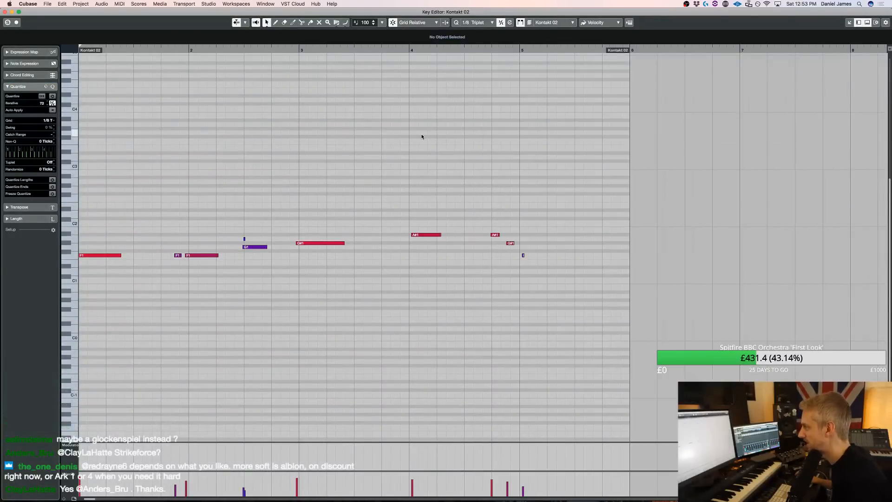
pyautogui.press('super+a')
pyautogui.press('q')
pyautogui.press('space')
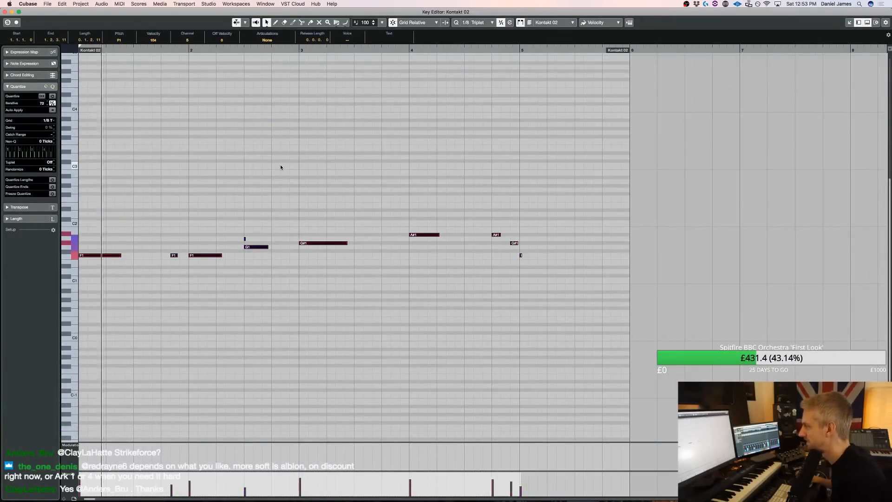
pyautogui.click(196, 147)
pyautogui.press('space')
# Add a short G1 note just before bar 2 and raise the F1 note at bar 2 to G#1
pyautogui.click(182, 247)
pyautogui.moveTo(200, 255); pyautogui.dragTo(252, 237)
pyautogui.press('Up')
pyautogui.press('Up')
# Delete the two overlapping notes in the middle of bar 2 and play back the bass line
pyautogui.press('Delete')
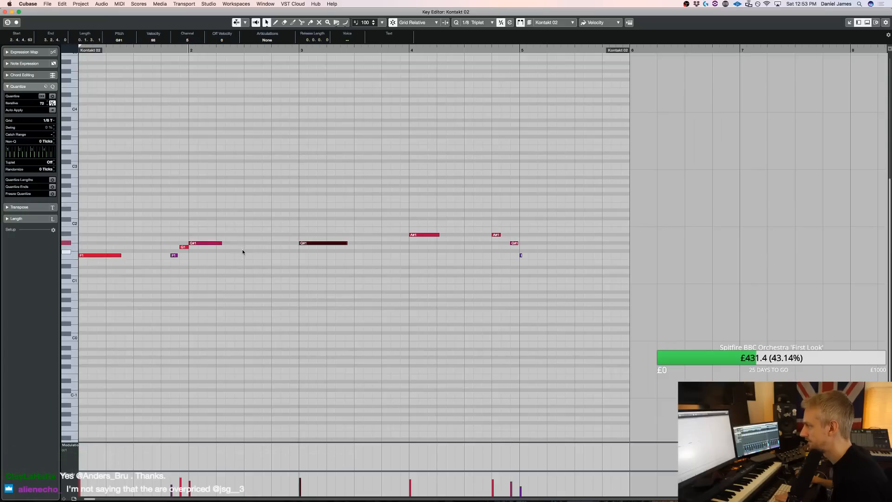
pyautogui.press('space')
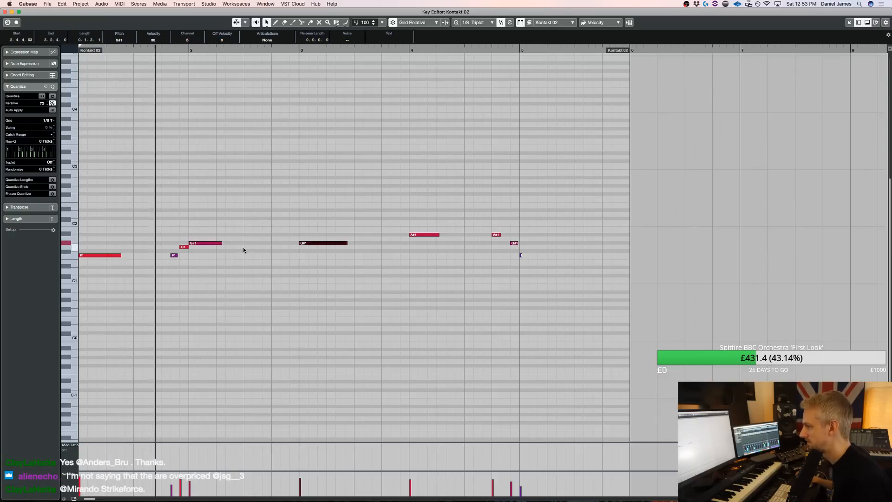
# Add short G1 and G#1 notes leading into bar 3, and raise the bar 3 note to A#1
pyautogui.keyDown('alt'); pyautogui.click(283, 247); pyautogui.keyUp('alt')
pyautogui.keyDown('alt'); pyautogui.click(296, 244); pyautogui.keyUp('alt')
pyautogui.click(318, 243)
pyautogui.press('space')
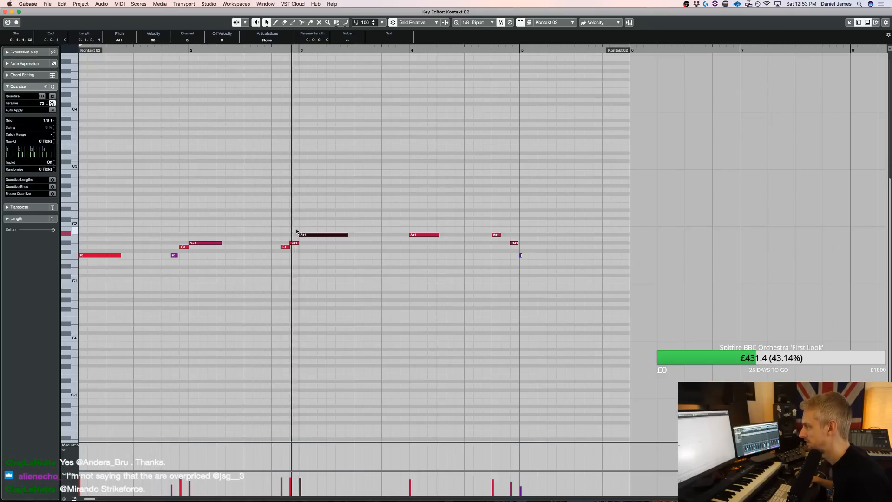
# Add two short notes just before bar 4, G#1 followed by A#1
pyautogui.click(409, 239)
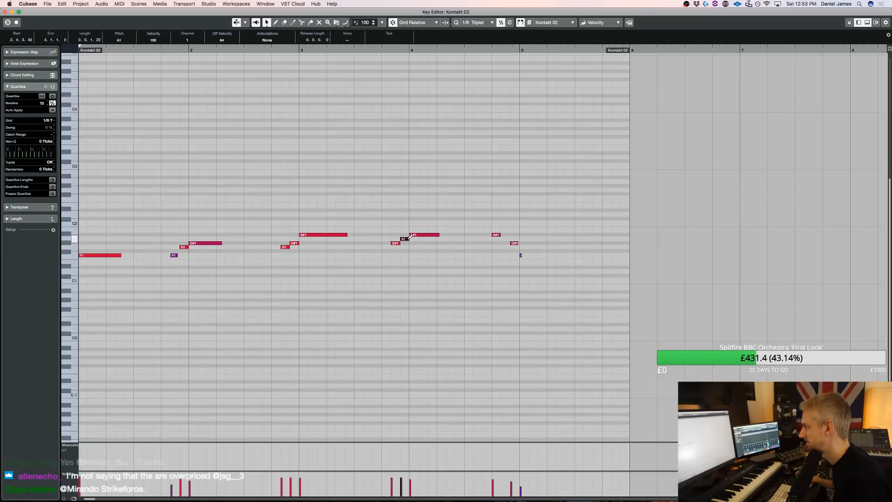
pyautogui.click(417, 242)
pyautogui.click(405, 240)
pyautogui.press('Up')
pyautogui.press('Up')
pyautogui.press('Down')
# Lower the note at bar 4 to G1 and delete the three remaining notes around bar 5
pyautogui.click(421, 236)
pyautogui.press('Down')
pyautogui.press('Down')
pyautogui.press('Down')
pyautogui.moveTo(474, 269); pyautogui.dragTo(559, 225)
pyautogui.press('Delete')
# Play the edited bass line from just before bar 3 and close the note editor
pyautogui.click(285, 50)
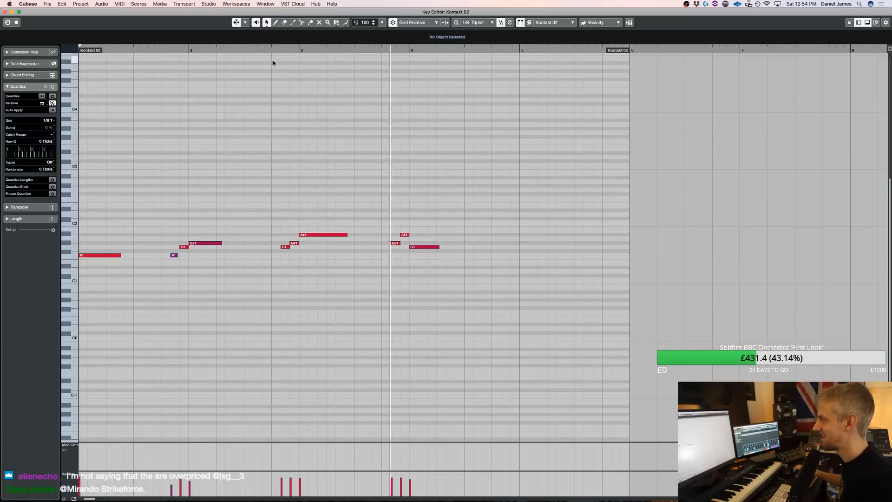
pyautogui.keyDown('alt'); pyautogui.click(468, 256); pyautogui.keyUp('alt')
pyautogui.press('Return')
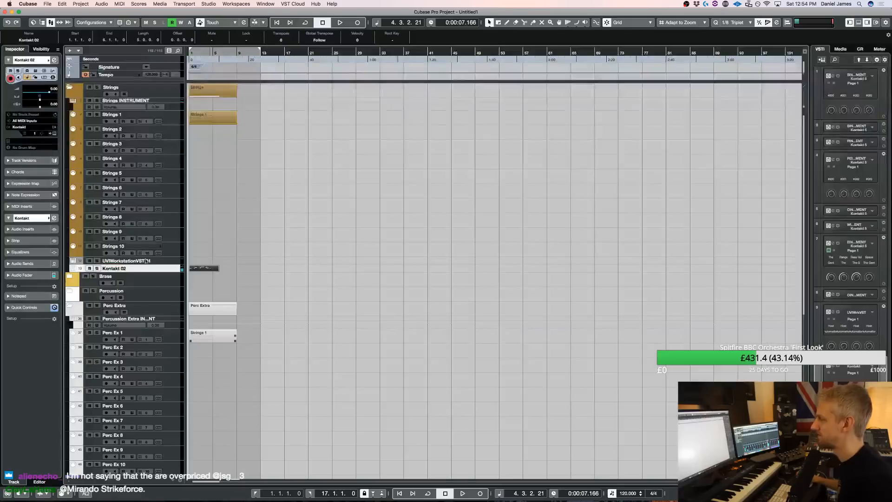
# Expand the Brass folder, select the Brass 1 track and open its Kontakt instrument
pyautogui.click(76, 279)
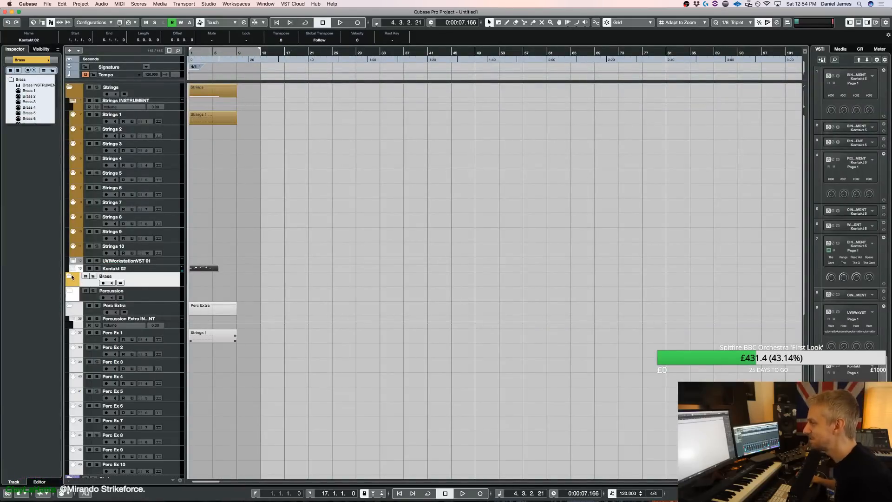
pyautogui.click(69, 276)
pyautogui.click(175, 303)
pyautogui.press('e')
# Load 08. Friedrich Bass Trombones a3 Multi from the Multi Articulation instruments of Metropolis Ark 1
pyautogui.scroll(-8, 495, 251)
pyautogui.scroll(-5, 486, 278)
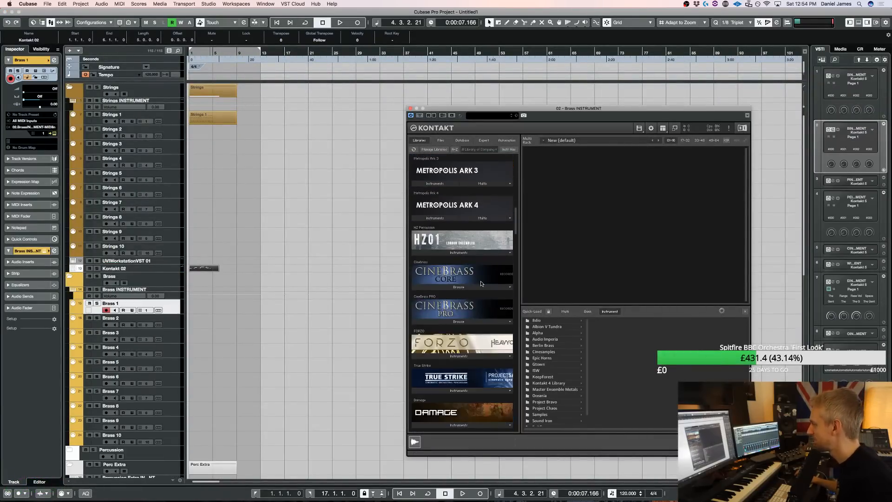
pyautogui.scroll(3, 481, 284)
pyautogui.click(445, 219)
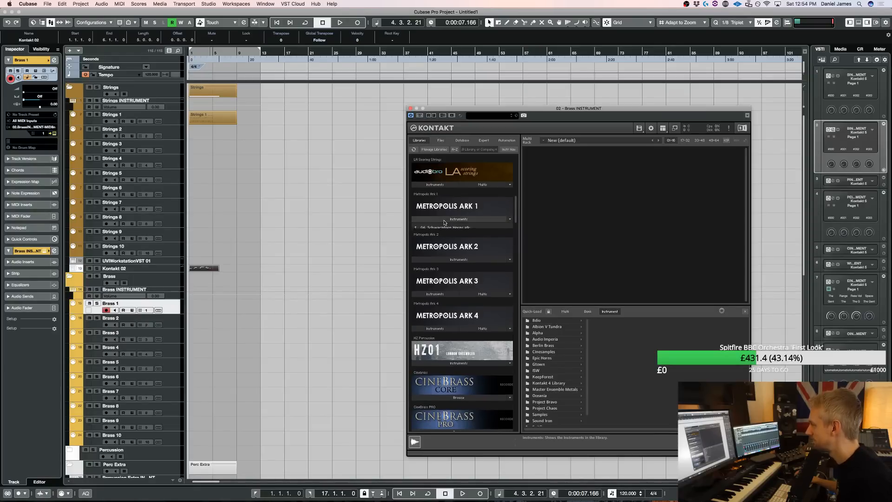
pyautogui.click(452, 228)
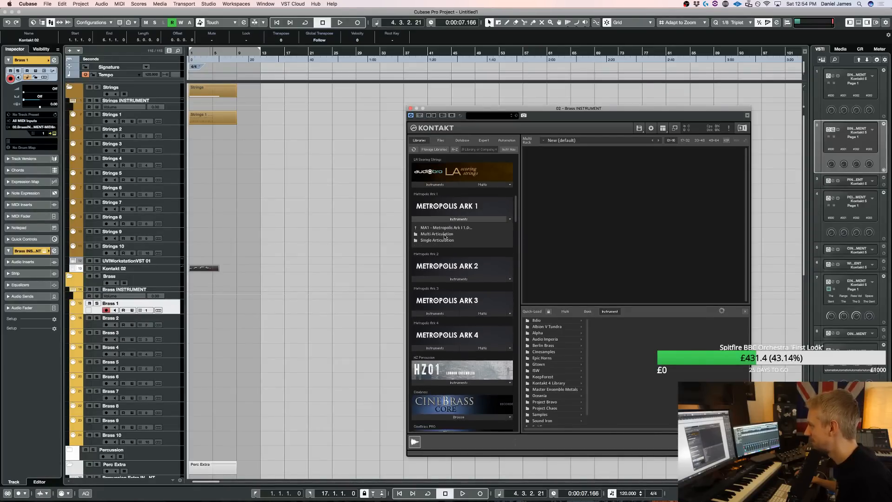
pyautogui.click(437, 234)
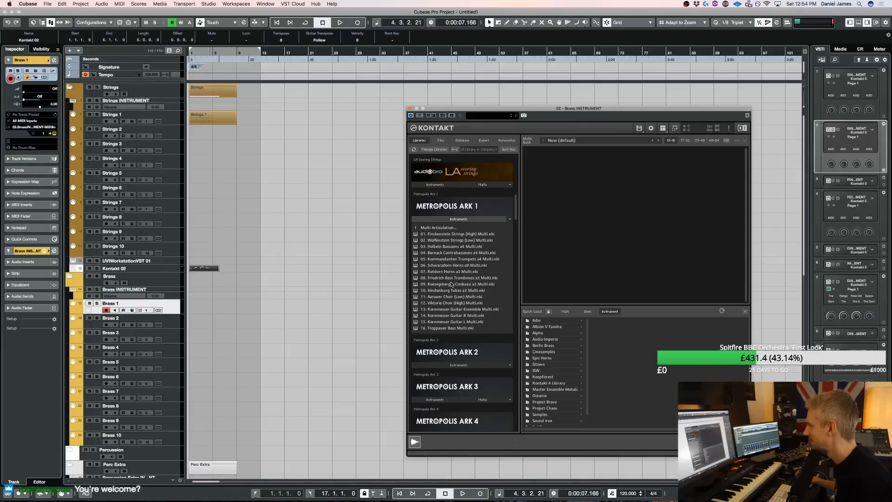
pyautogui.click(453, 278)
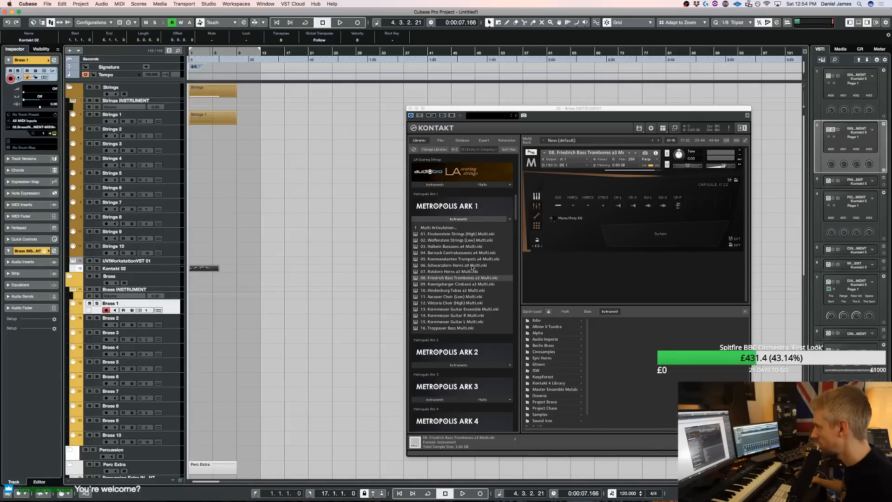
# Replace the bass trombones with 07. Rotdorn Horns a3 Multi and try the horns over the playback
pyautogui.click(464, 272)
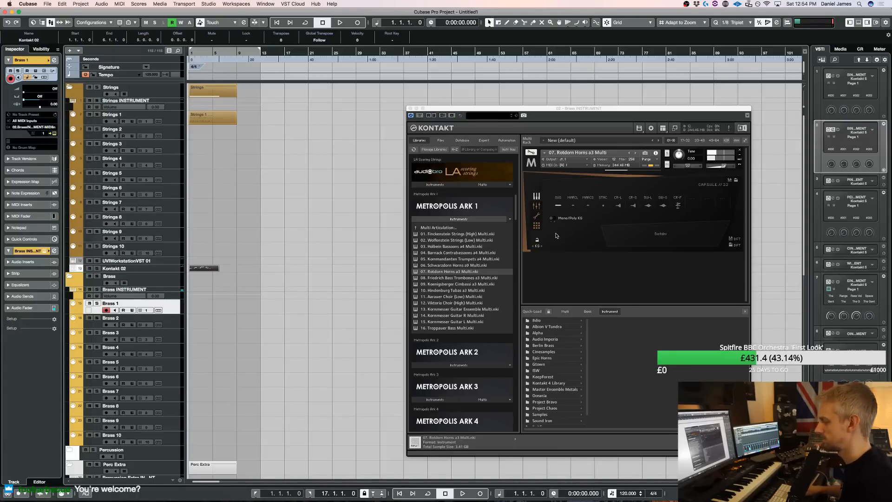
pyautogui.press('space')
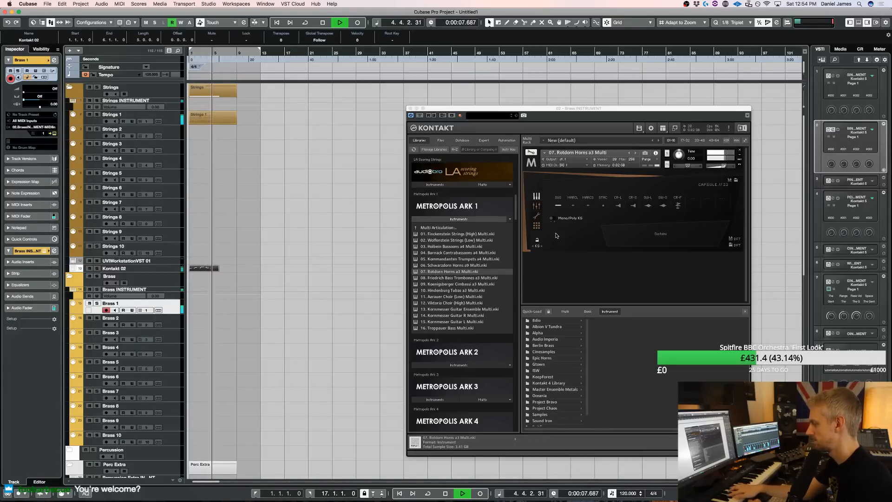
pyautogui.press('space')
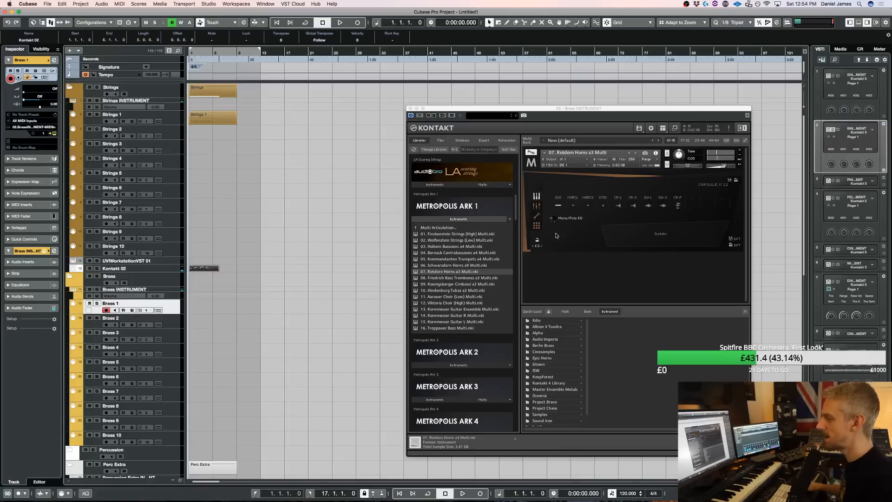
# Delete the recorded Kontakt 02 bass part and rehearse a horn line on Brass 1 over the playback from bar 1
pyautogui.moveTo(241, 260); pyautogui.dragTo(139, 268)
pyautogui.press('Delete')
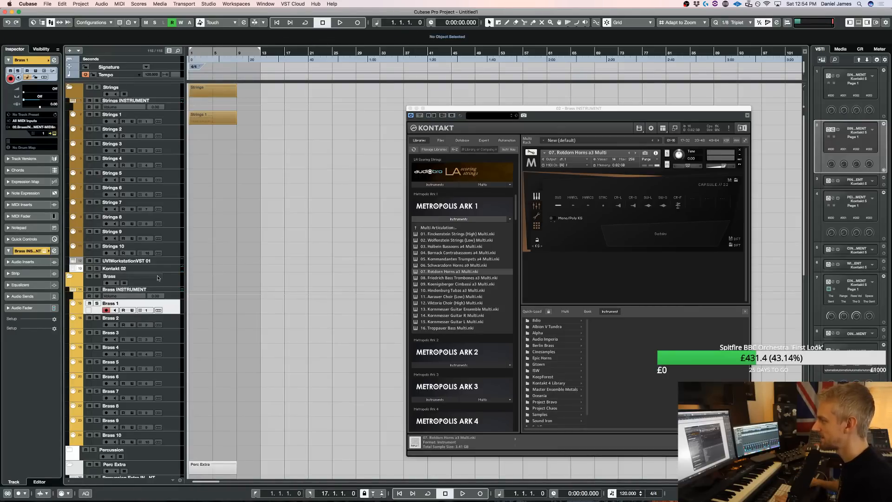
pyautogui.press('space')
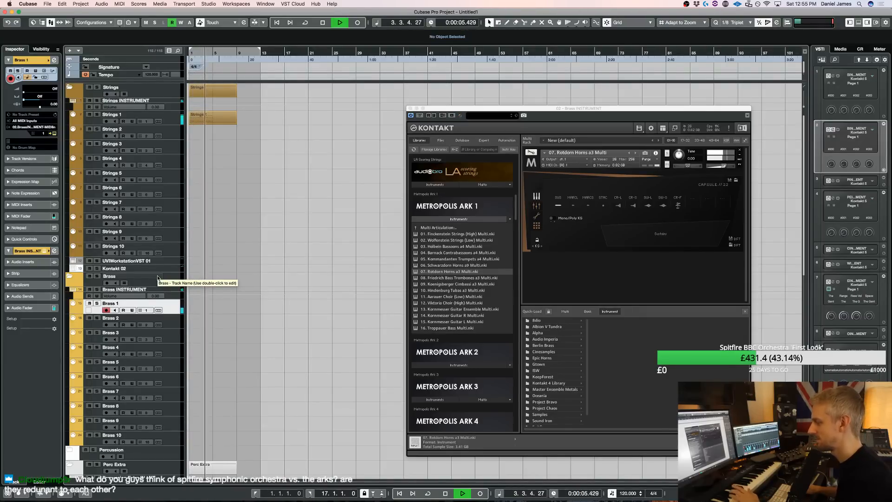
pyautogui.press('space')
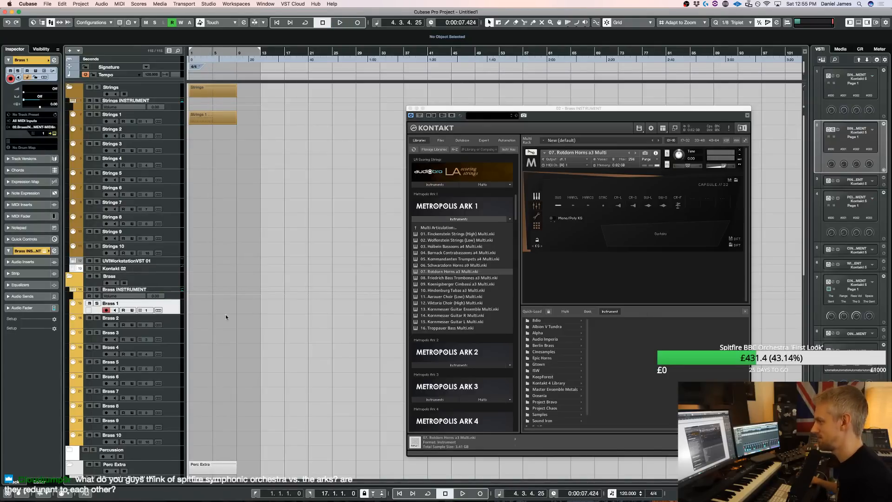
# Add the ABP - Ensembles - Three Bass Trombones instrument from the Angry Brass Pro - Ensembles folder in Samples
pyautogui.scroll(-1, 564, 362)
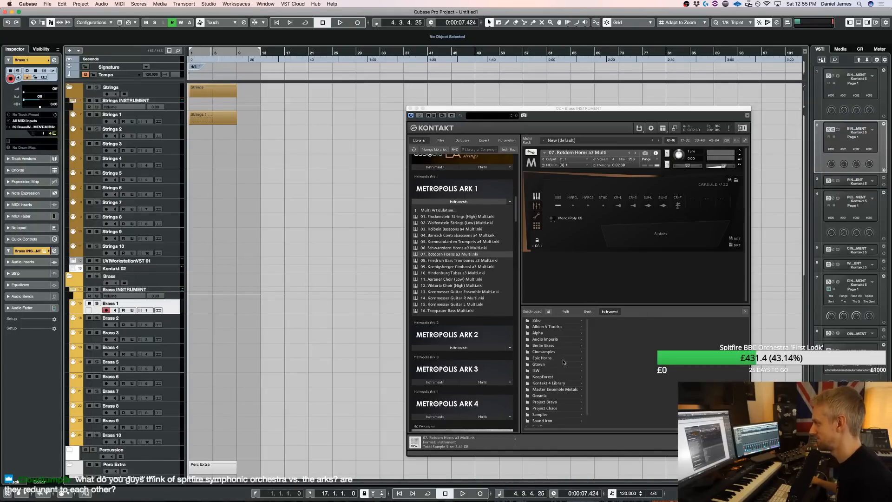
pyautogui.click(568, 415)
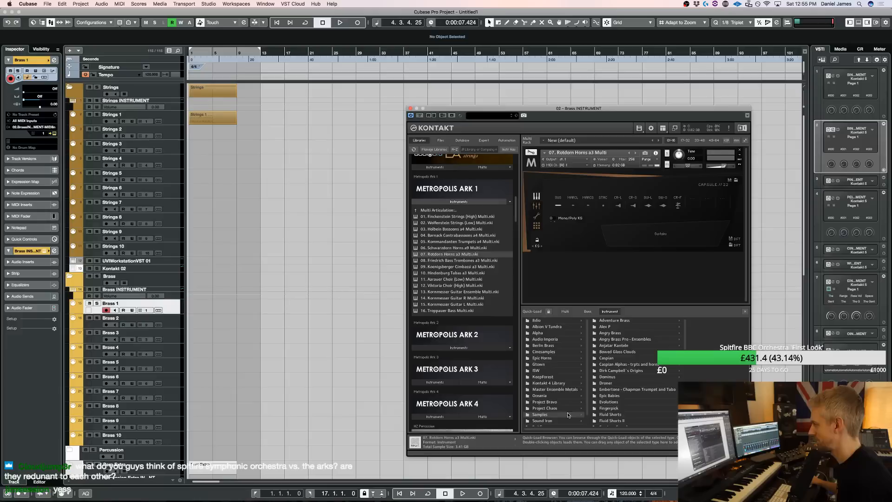
pyautogui.click(625, 340)
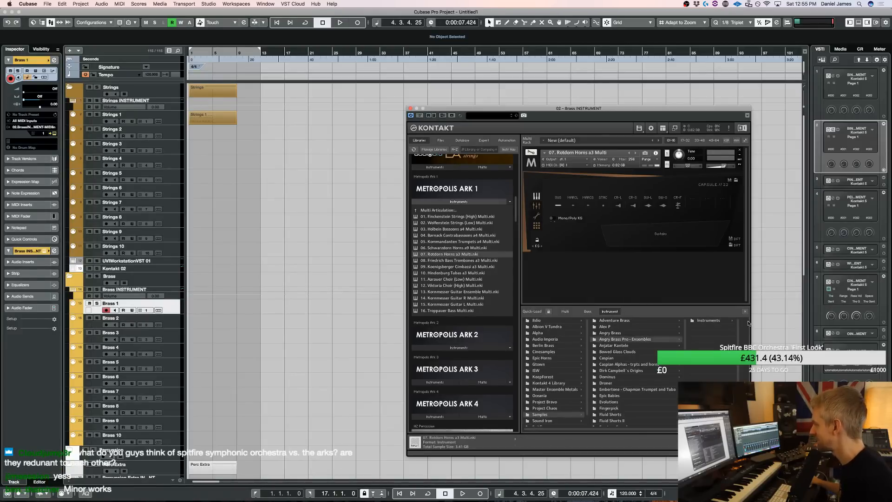
pyautogui.click(709, 321)
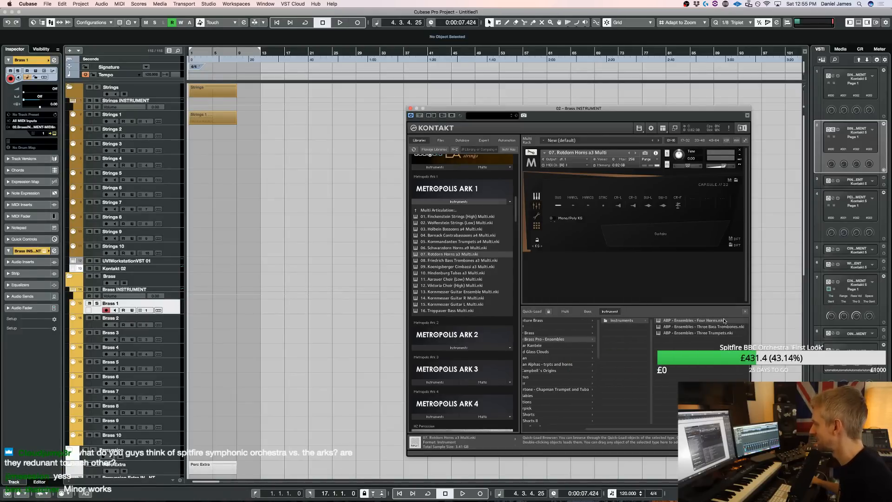
pyautogui.click(702, 328)
pyautogui.doubleClick(702, 328)
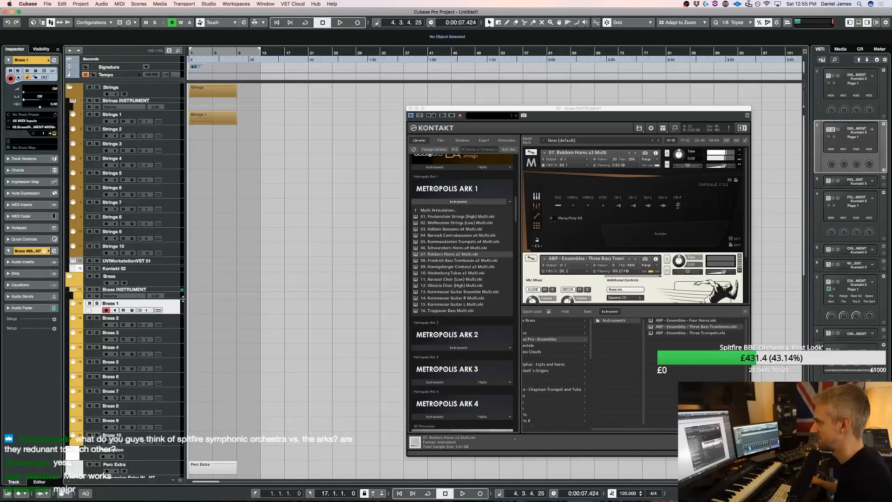
# Rehearse the three bass trombones on the Brass 2 track over the playback, and remove that instrument from the Kontakt rack
pyautogui.click(177, 319)
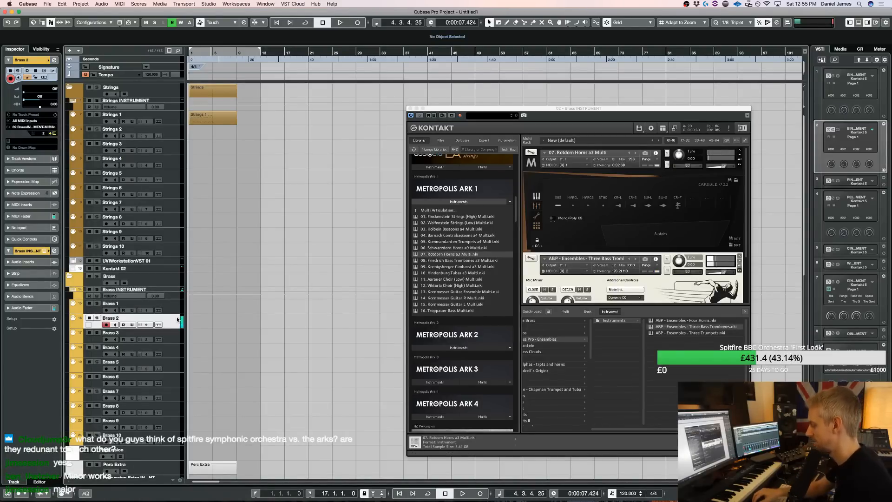
pyautogui.press('space')
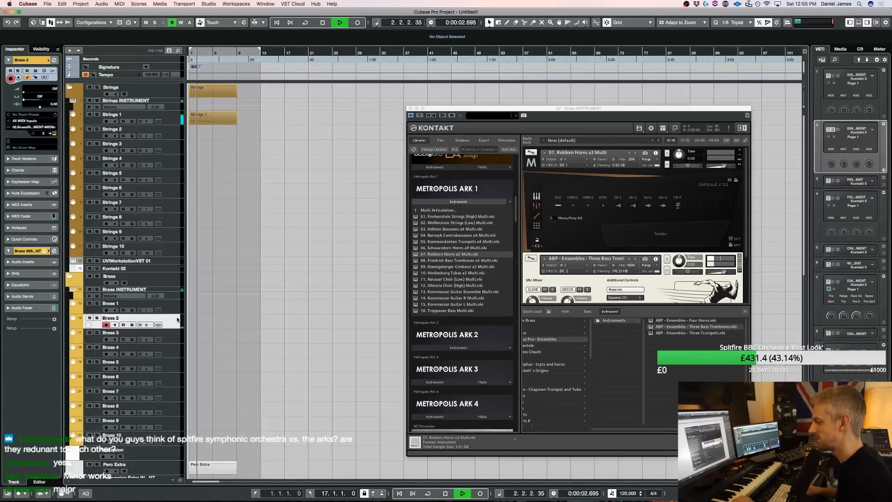
pyautogui.press('space')
pyautogui.press('space')
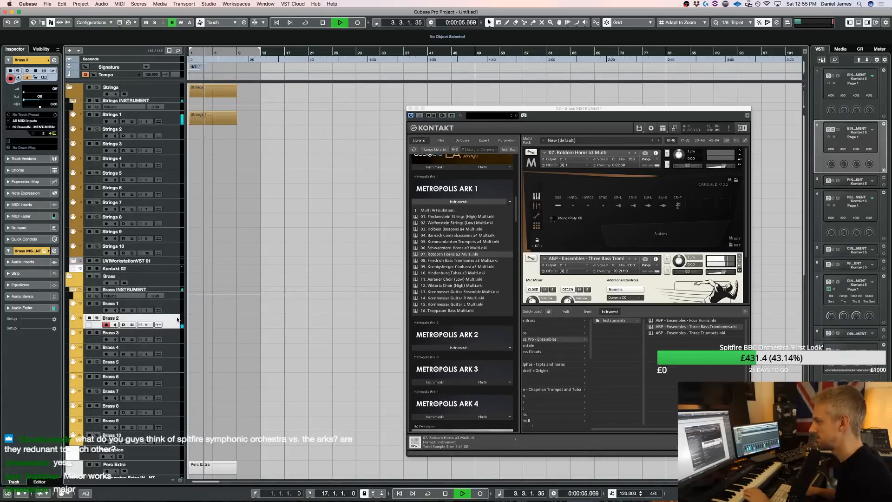
pyautogui.press('space')
pyautogui.press('space')
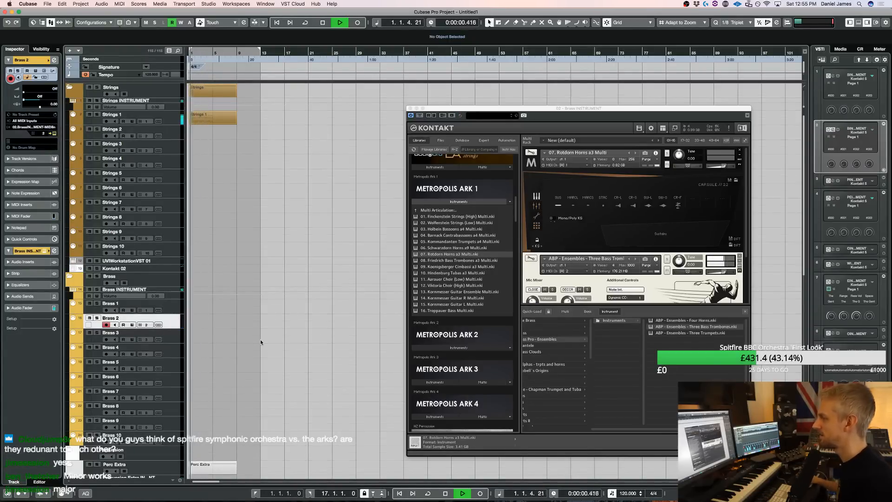
pyautogui.press('space')
pyautogui.scroll(-5, 260, 342)
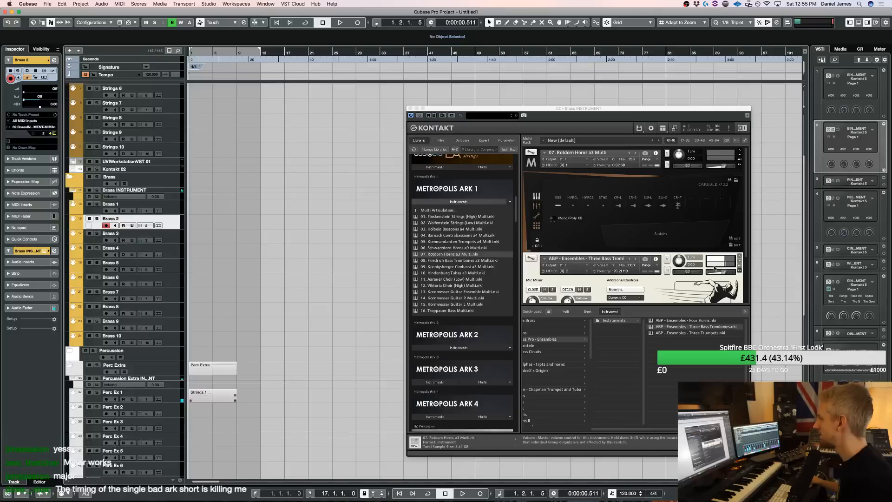
pyautogui.click(740, 256)
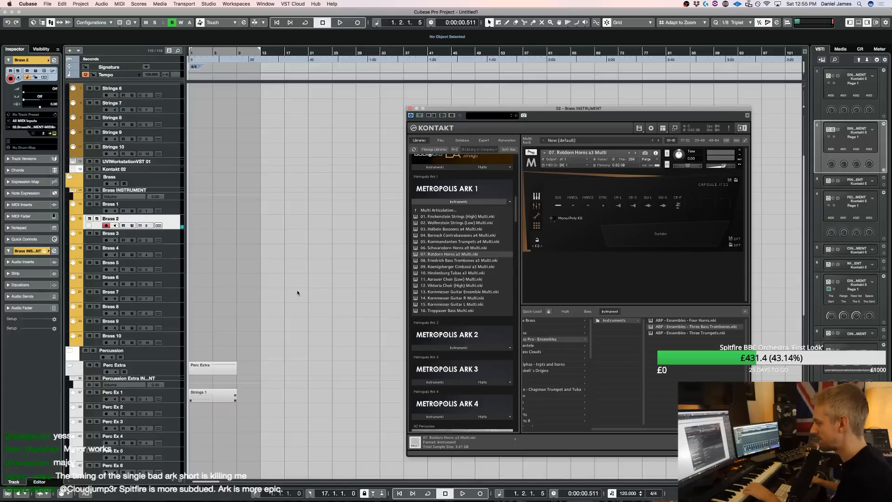
# Select the Brass 1 track and rehearse the Rotdorn Horns over the playback, restarting it from bar 1
pyautogui.click(174, 211)
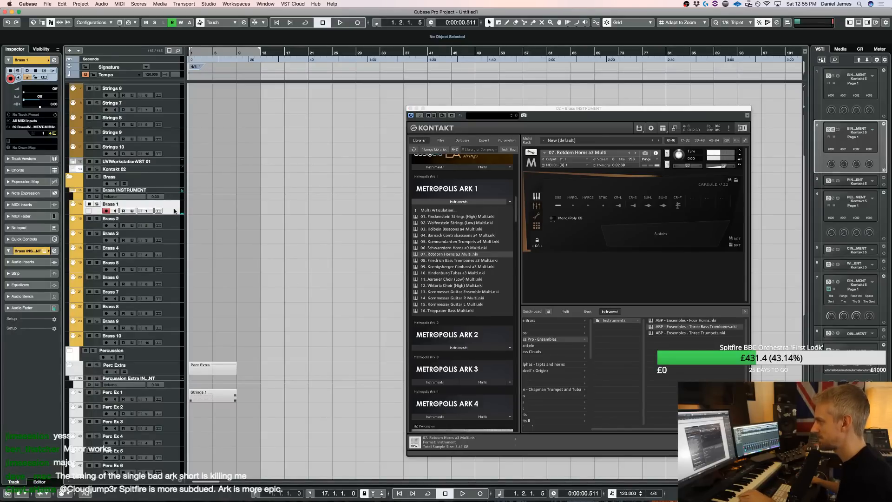
pyautogui.press('space')
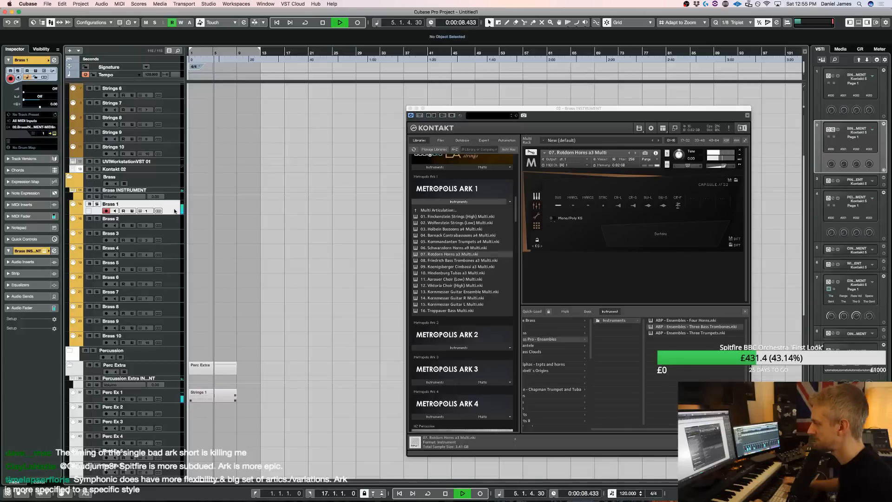
pyautogui.press('KP_Decimal')
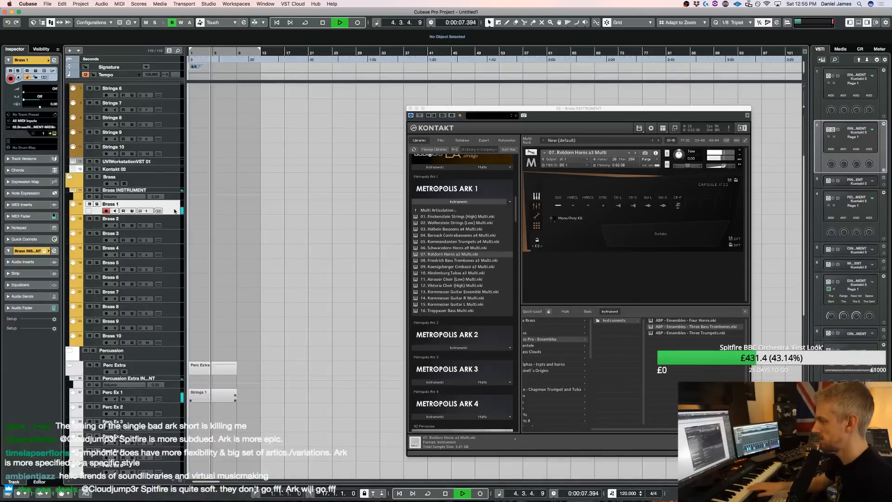
pyautogui.press('space')
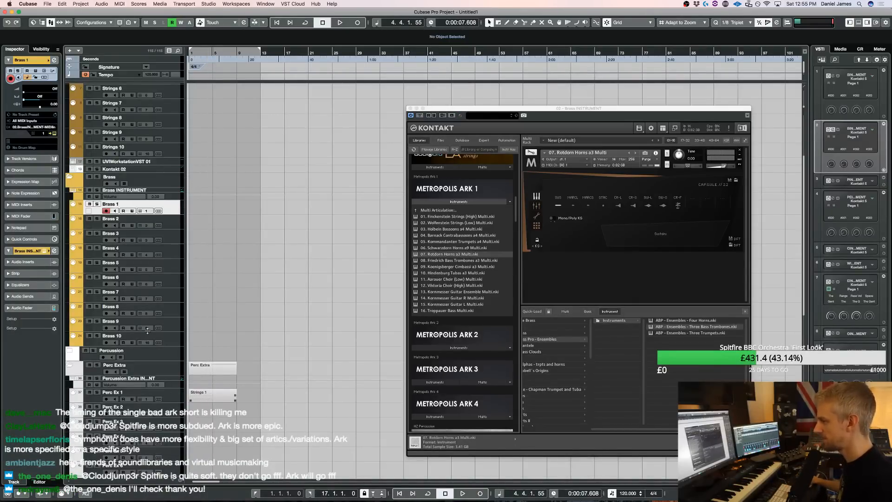
# Return to the Brass 1 track and rehearse the horn line with the Rotdorn Horns over the strings and percussion playback
pyautogui.click(172, 220)
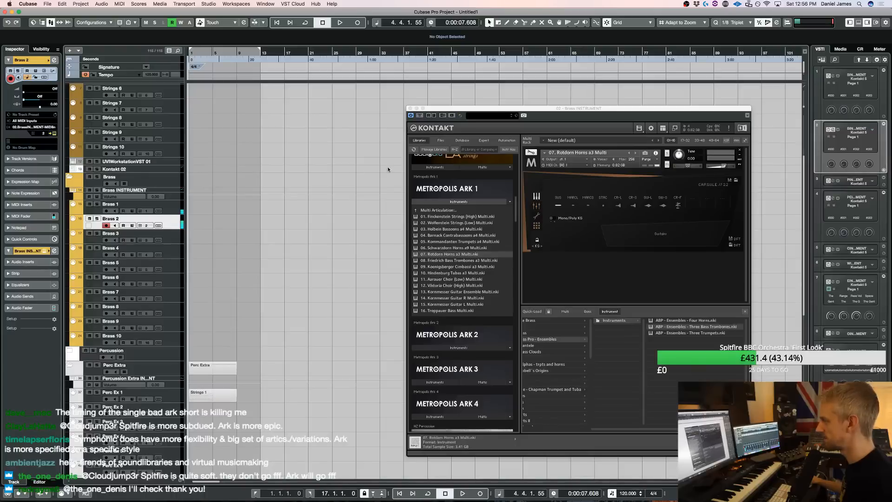
pyautogui.moveTo(454, 491)
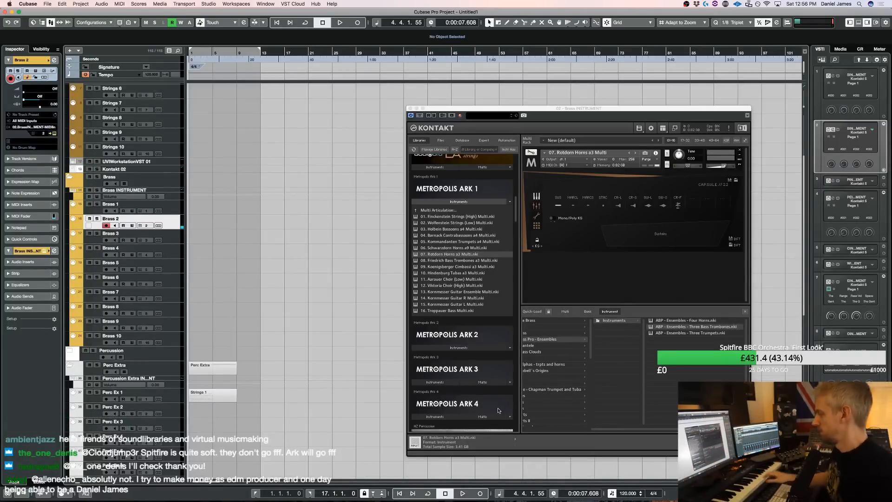
pyautogui.scroll(3, 215, 118)
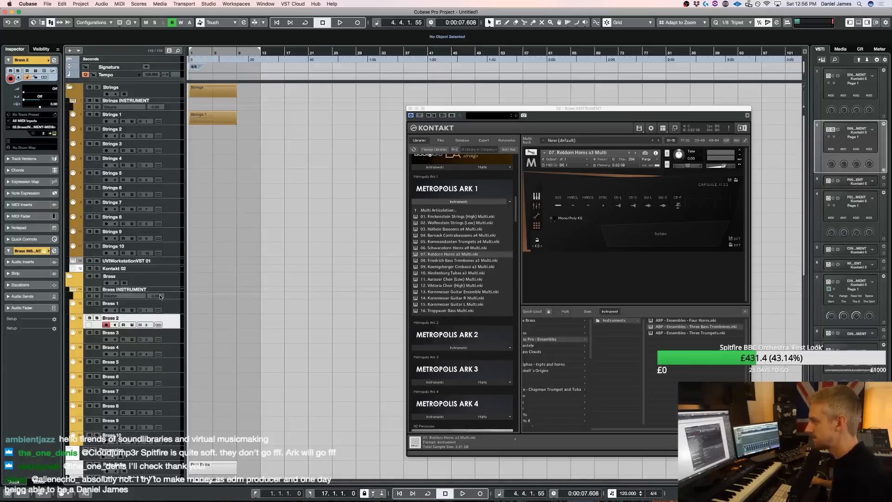
pyautogui.click(170, 312)
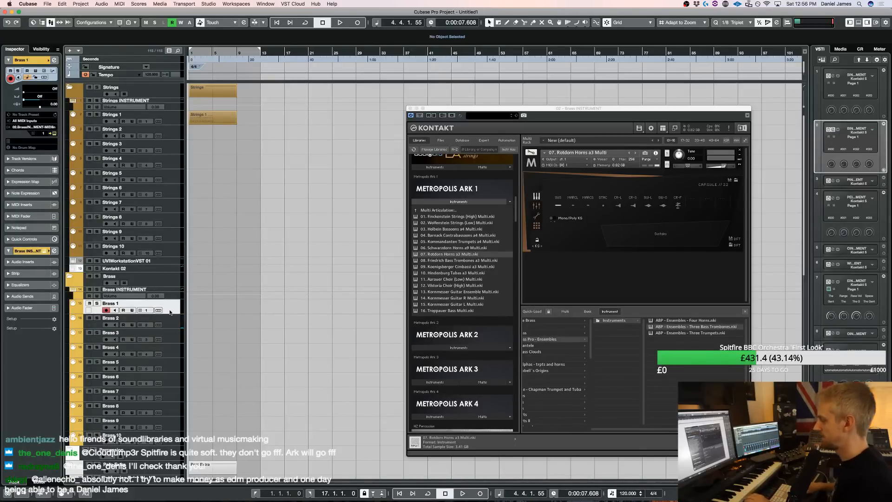
pyautogui.press('space')
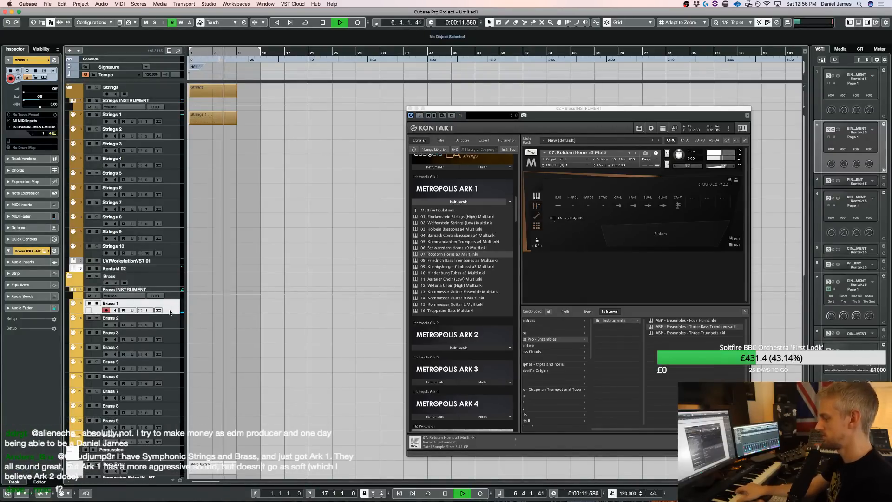
pyautogui.press('space')
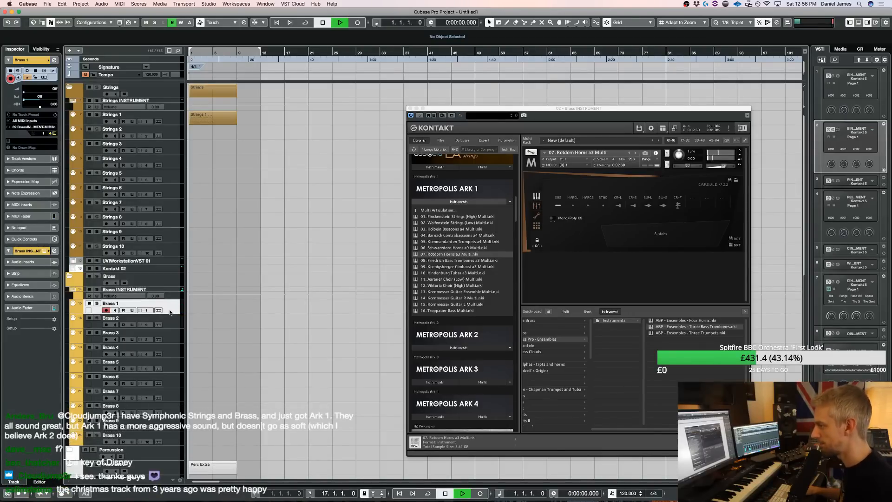
pyautogui.press('space')
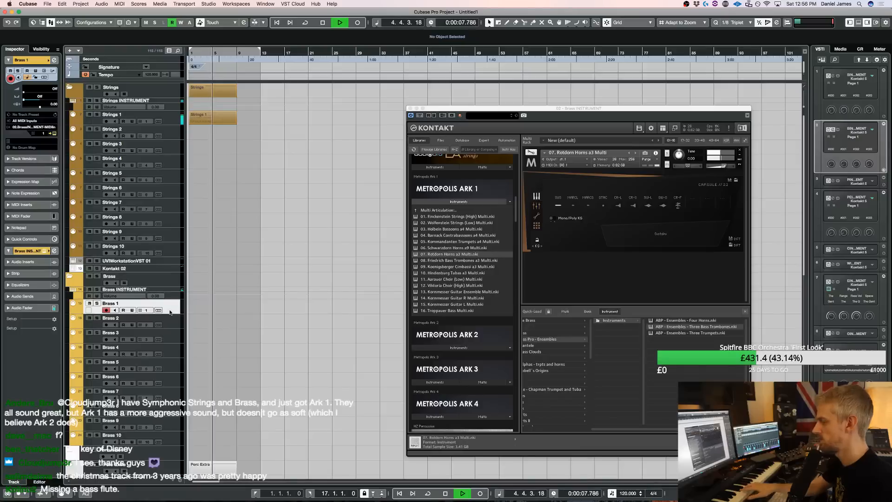
# Record a Rotdorn Horns part about five bars long on the Brass 1 track, starting at bar 1
pyautogui.press('space')
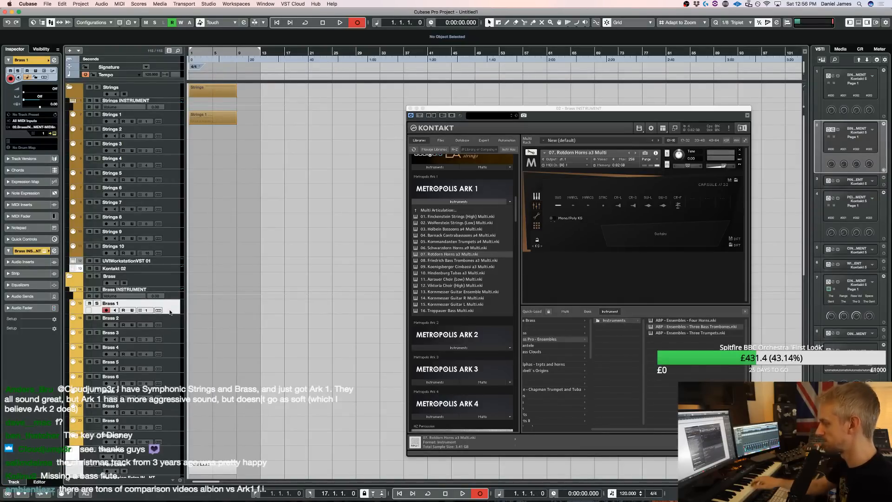
pyautogui.click(170, 313)
pyautogui.press('space')
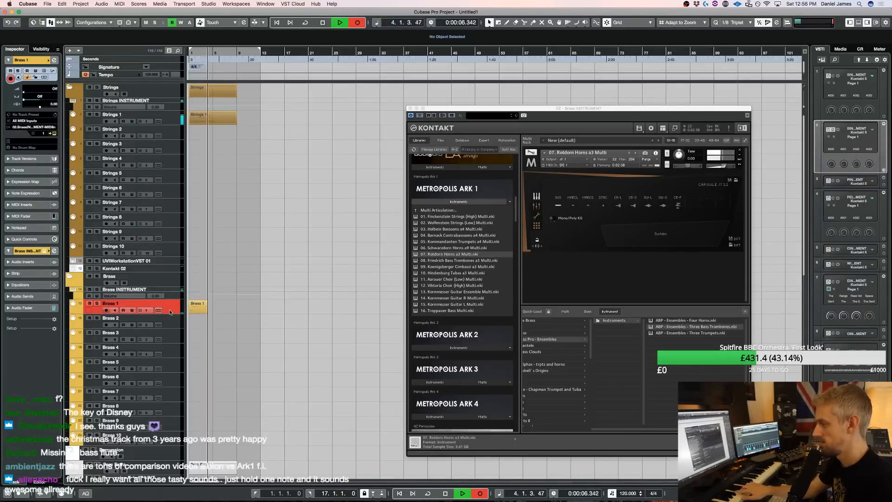
pyautogui.press('space')
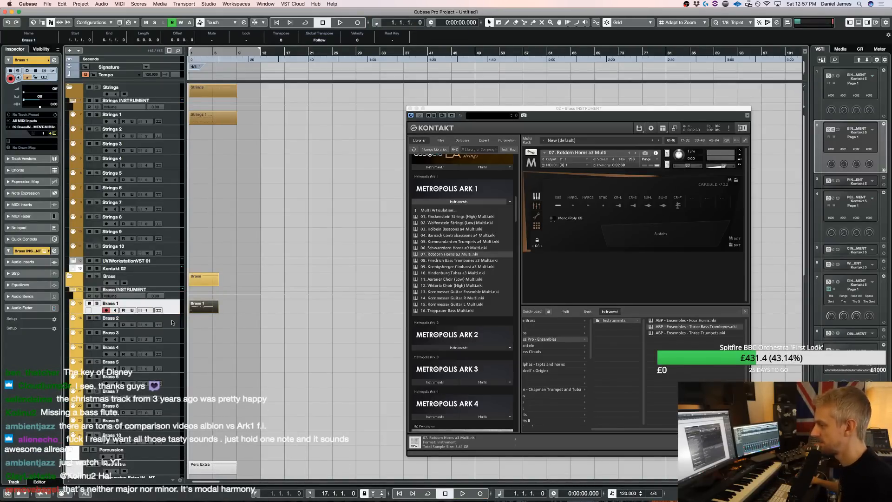
# Select the Extra 1 track and rehearse a chordal part on it over the playback, restarting from bar 1
pyautogui.click(172, 322)
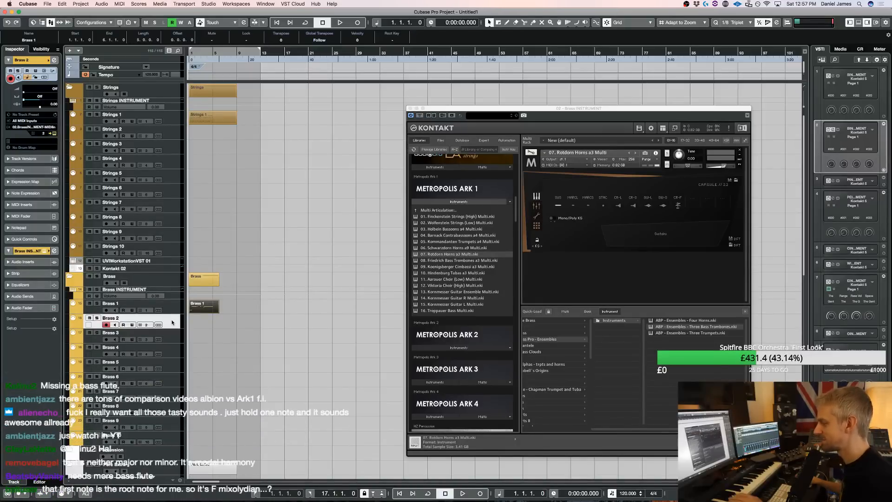
pyautogui.scroll(-15, 199, 332)
pyautogui.click(177, 310)
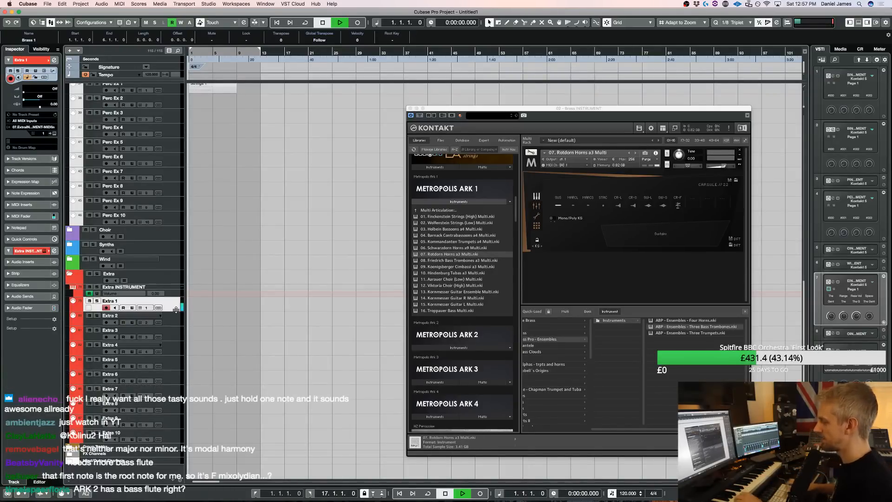
pyautogui.press('space')
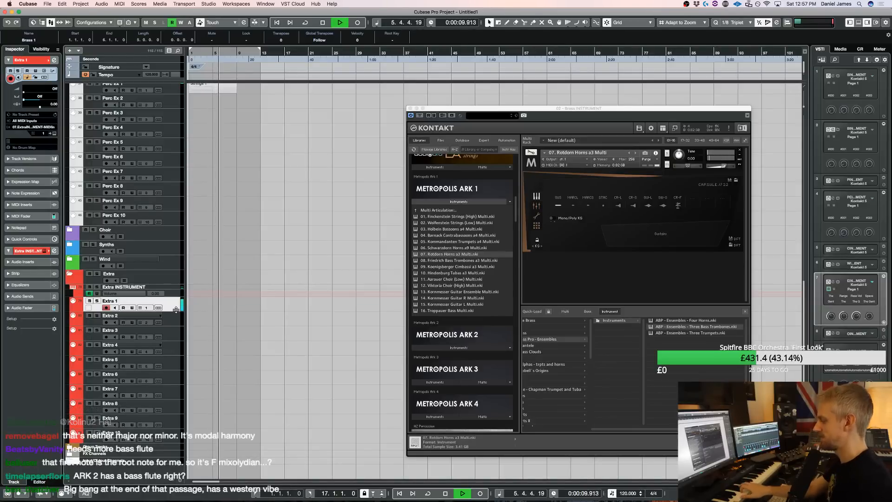
pyautogui.press('space')
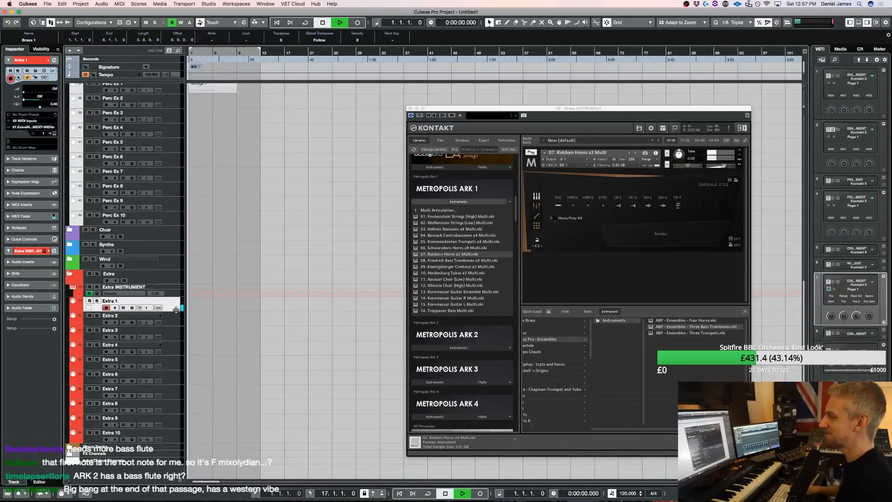
pyautogui.press('space')
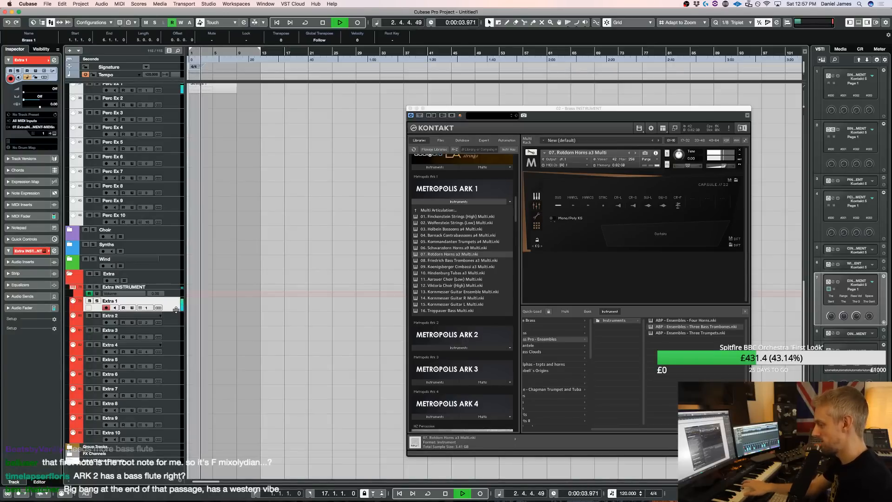
# Record a four-bar chord part on the Extra 1 track, starting at bar 1
pyautogui.press('space')
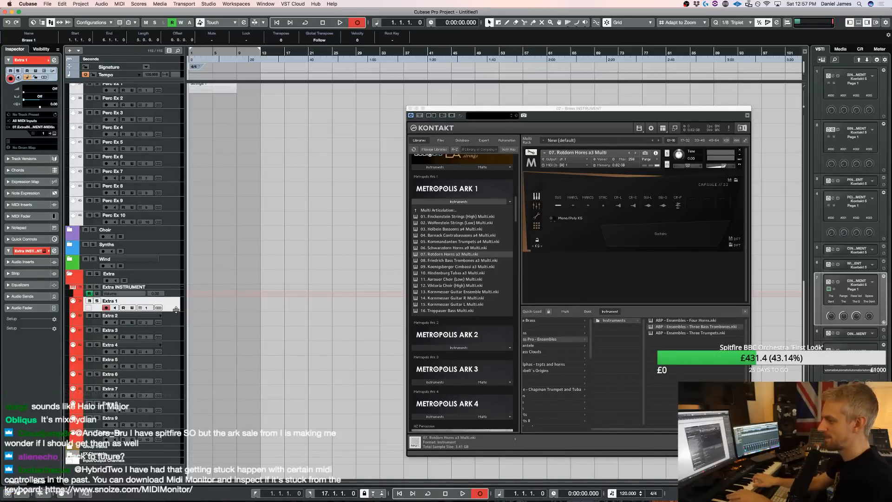
pyautogui.click(177, 310)
pyautogui.press('space')
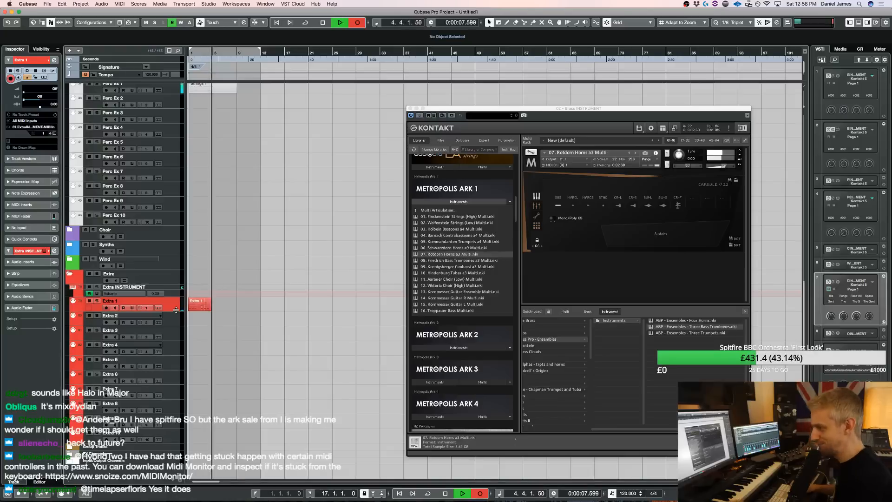
pyautogui.press('space')
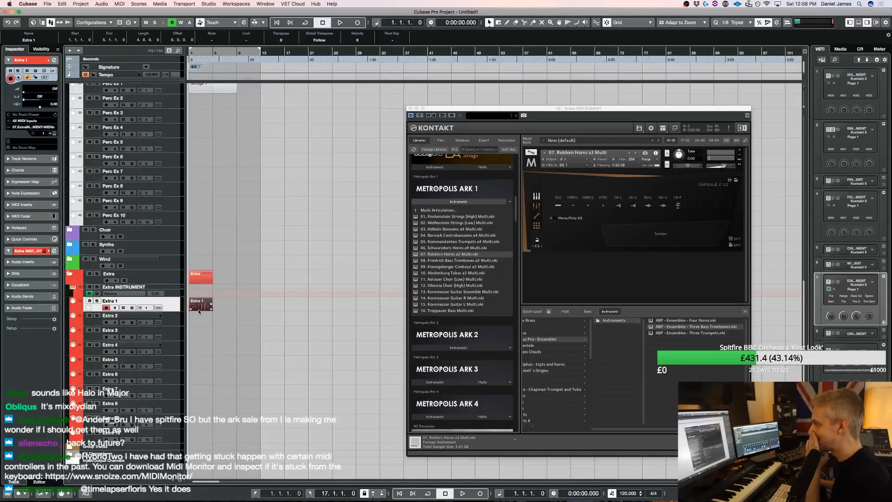
# Shorten the Strings 1 part to four bars and duplicate it directly behind itself during playback
pyautogui.scroll(15, 208, 291)
pyautogui.press('space')
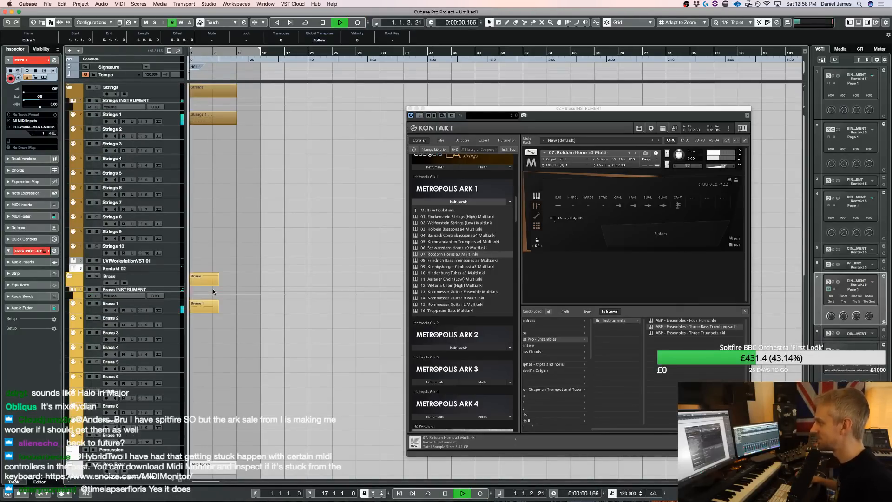
pyautogui.moveTo(215, 120); pyautogui.dragTo(214, 120)
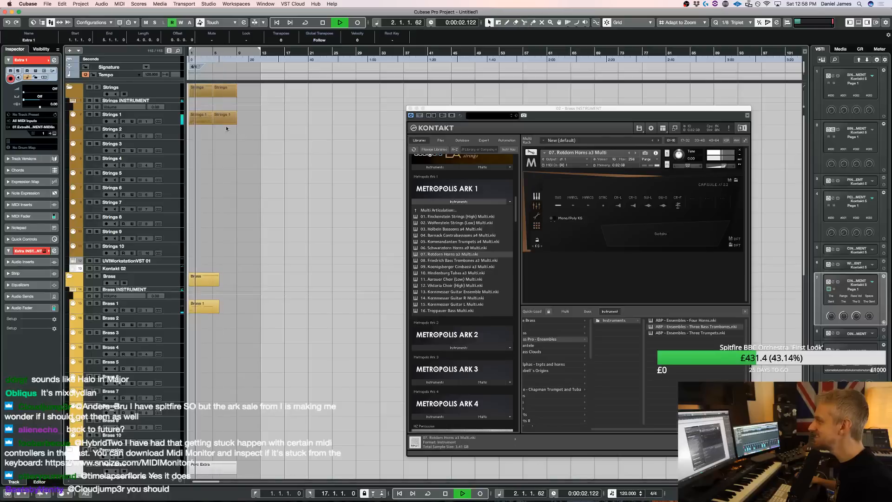
pyautogui.click(200, 118)
pyautogui.press('super+d')
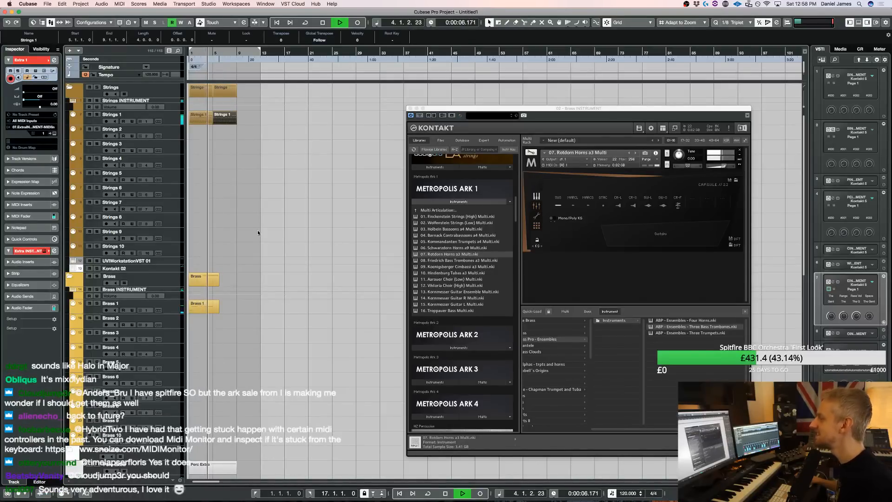
pyautogui.press('l')
# Quantize the F3 and C3 notes in bar 3 of the Extra 1 part to the 1/8 triplet grid, and close the Key Editor
pyautogui.scroll(-10, 319, 208)
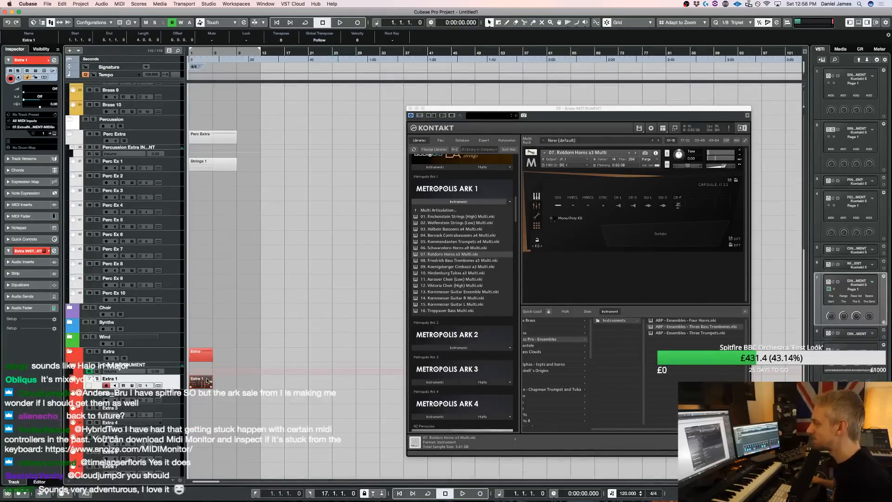
pyautogui.doubleClick(207, 380)
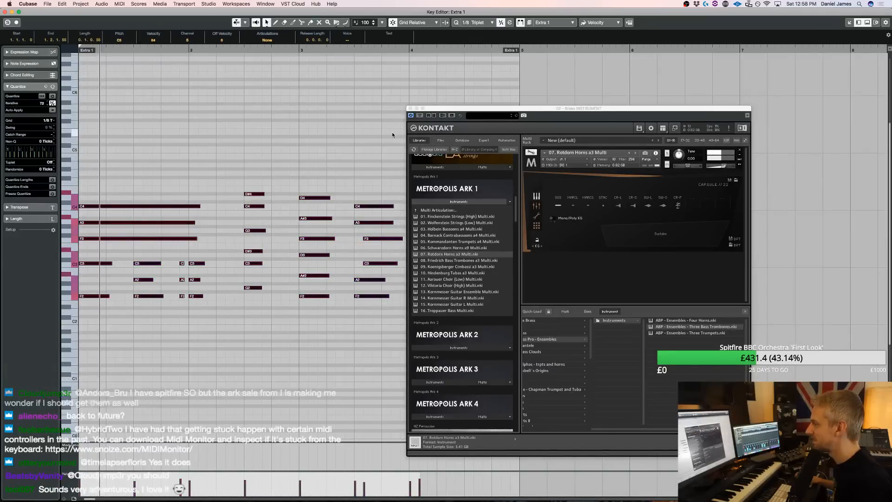
pyautogui.moveTo(457, 110); pyautogui.dragTo(565, 102)
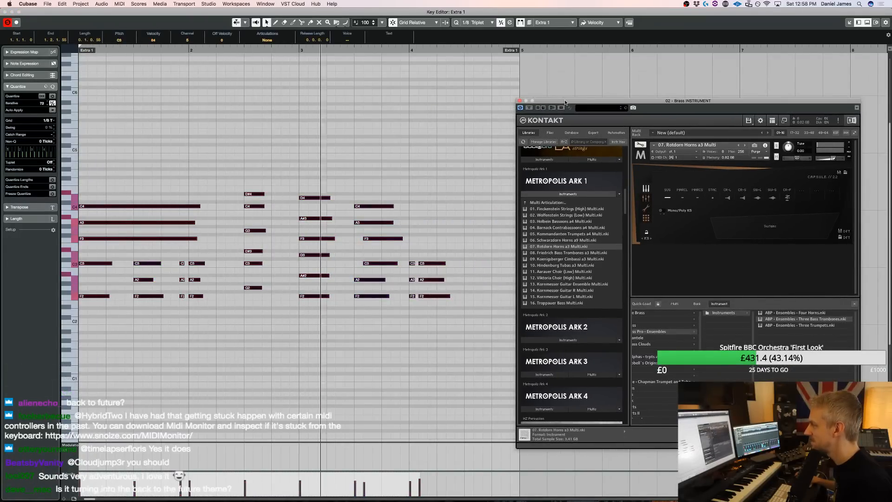
pyautogui.click(377, 239)
pyautogui.moveTo(376, 272); pyautogui.dragTo(377, 238)
pyautogui.press('q')
pyautogui.press('space')
pyautogui.press('super+w')
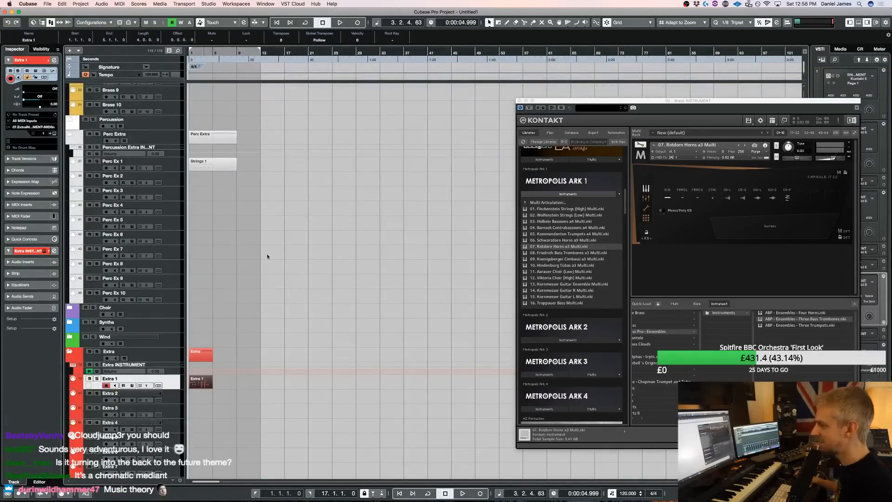
# Select the Strings 2 track and load 03. Pfarracker Strings (Low) from Metropolis Ark 2 into the strings Kontakt rack
pyautogui.scroll(10, 267, 256)
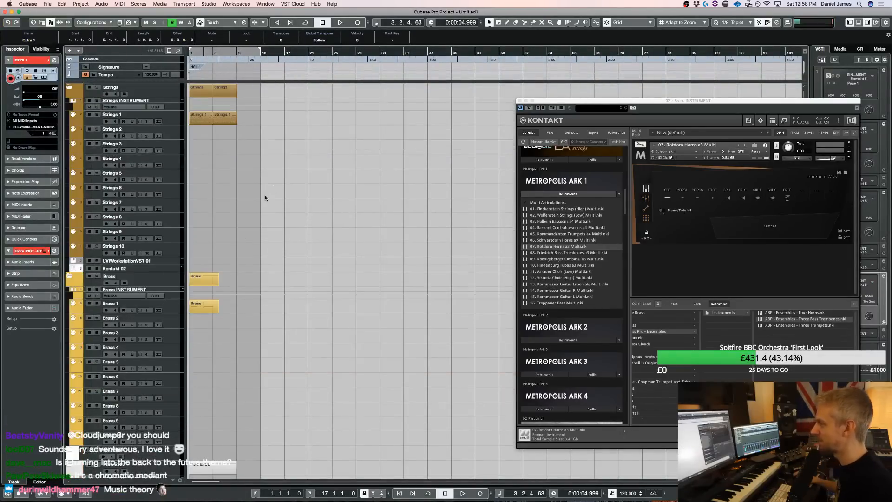
pyautogui.click(155, 135)
pyautogui.moveTo(609, 101); pyautogui.dragTo(430, 89)
pyautogui.scroll(-15, 366, 185)
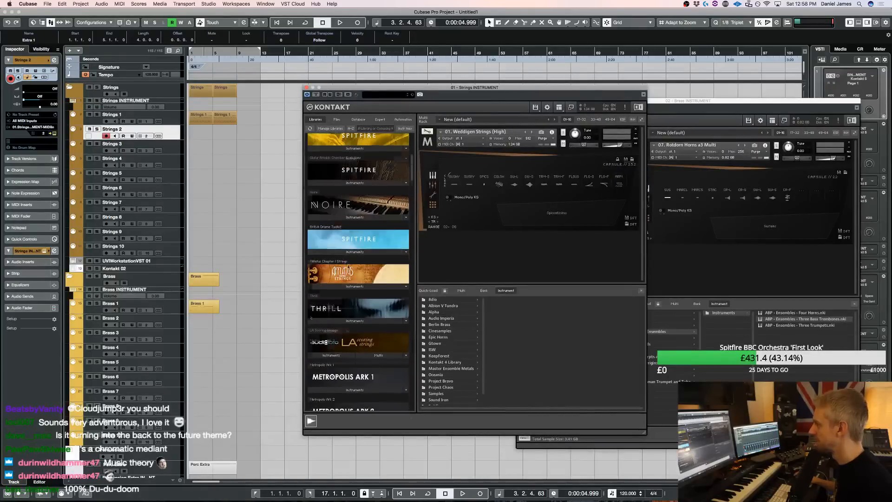
pyautogui.click(344, 323)
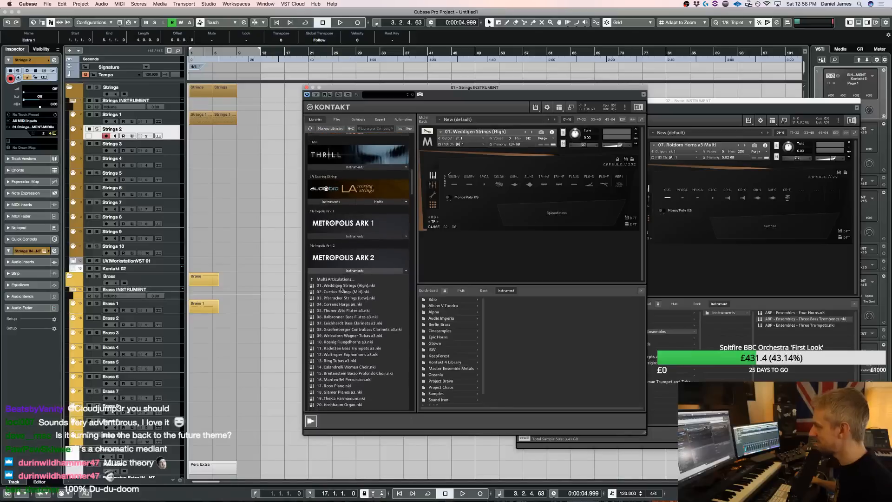
pyautogui.doubleClick(349, 299)
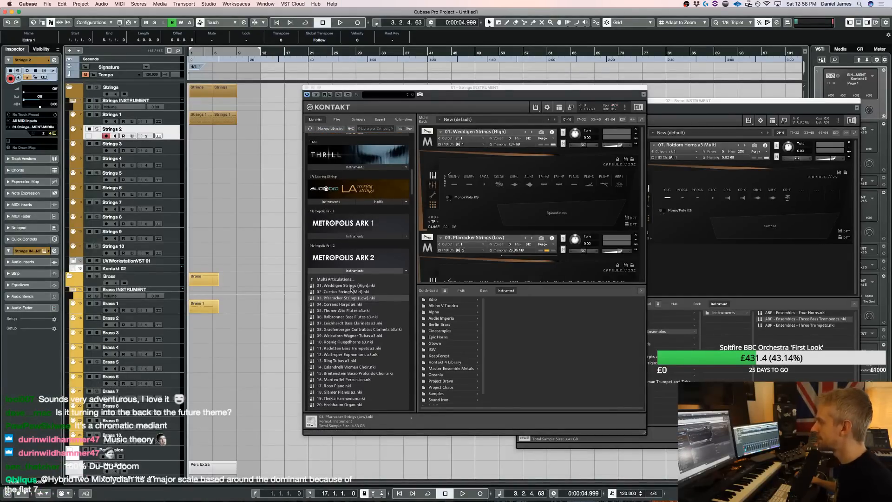
pyautogui.scroll(-3, 505, 216)
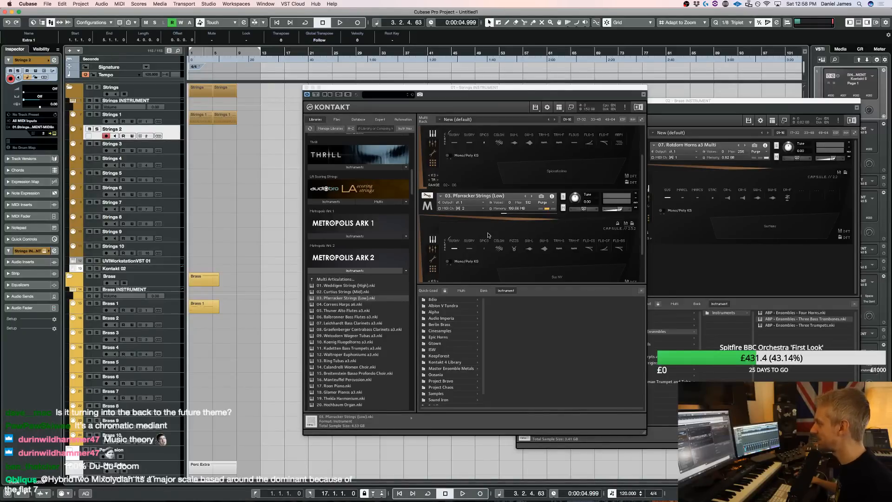
pyautogui.click(481, 253)
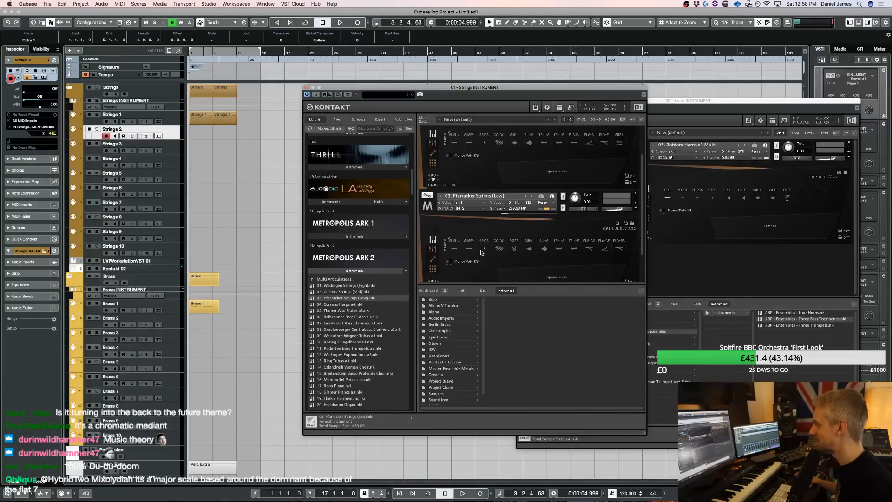
# Draw a part from bar 1 on Strings 2, enter an F1 note at its start, and close the Strings Kontakt window
pyautogui.moveTo(198, 130); pyautogui.dragTo(237, 130)
pyautogui.doubleClick(205, 133)
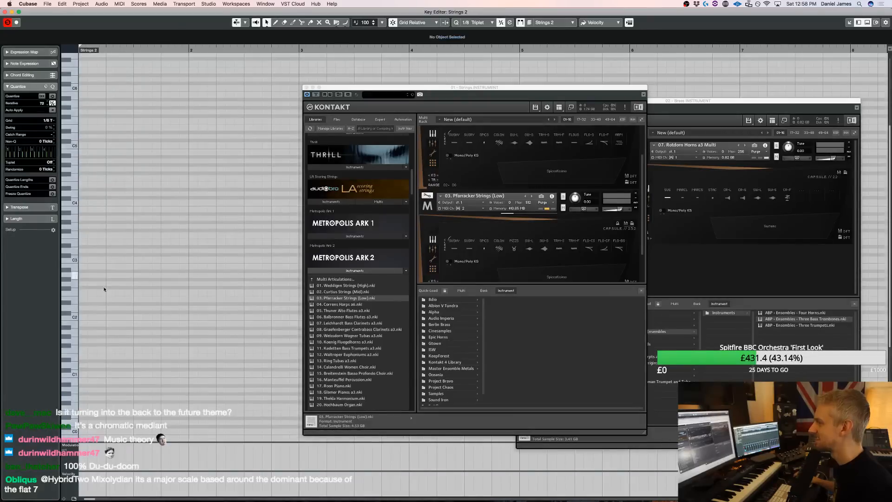
pyautogui.click(84, 348)
pyautogui.press('space')
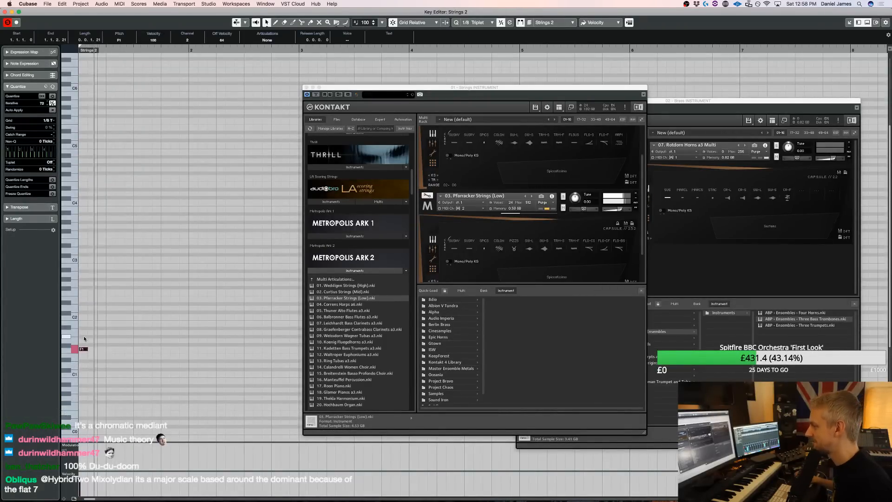
pyautogui.press('space')
pyautogui.press('space')
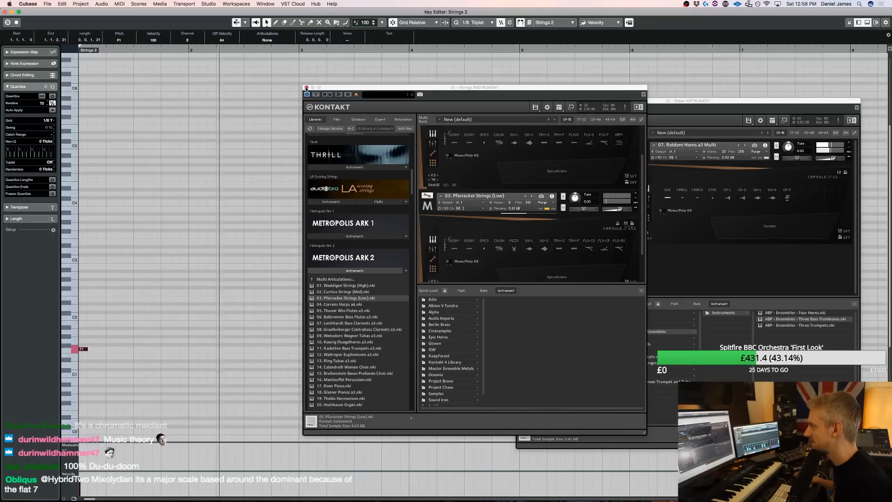
pyautogui.click(306, 87)
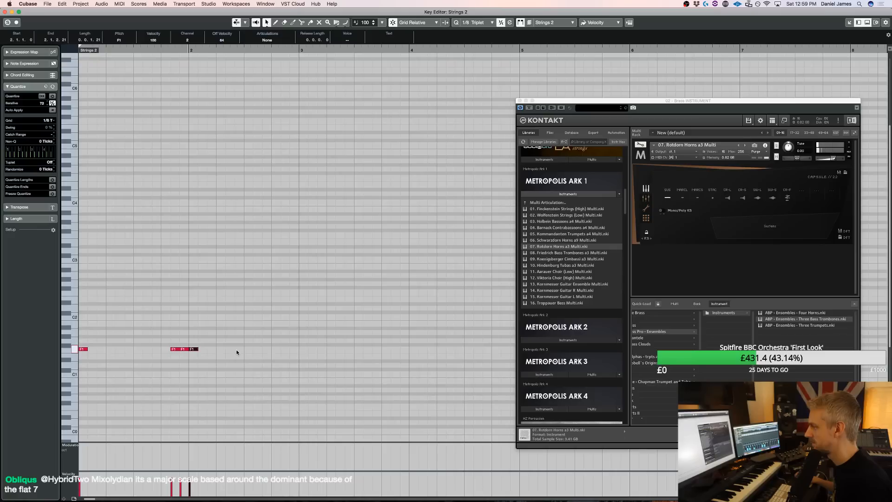
# Add C2 and G1 notes in bar 2 and A#1 and D1 notes in bar 3, and play back the line
pyautogui.click(249, 317)
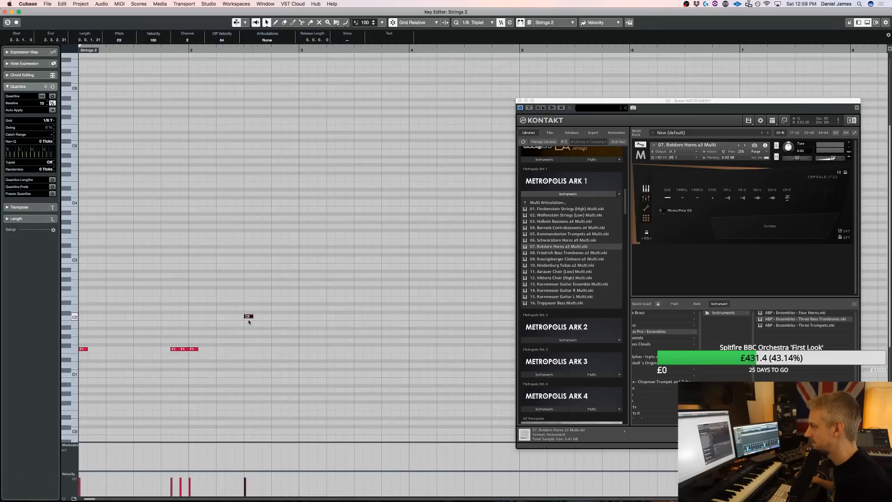
pyautogui.click(275, 341)
pyautogui.click(307, 328)
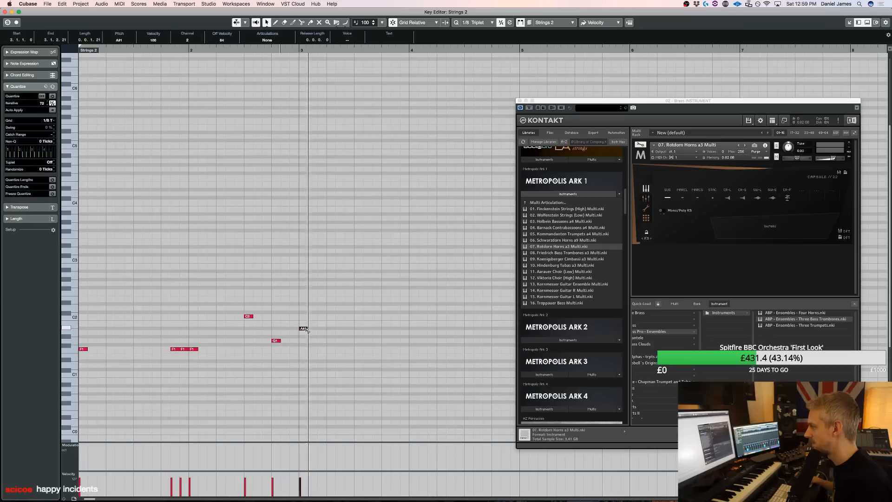
pyautogui.click(331, 366)
pyautogui.press('space')
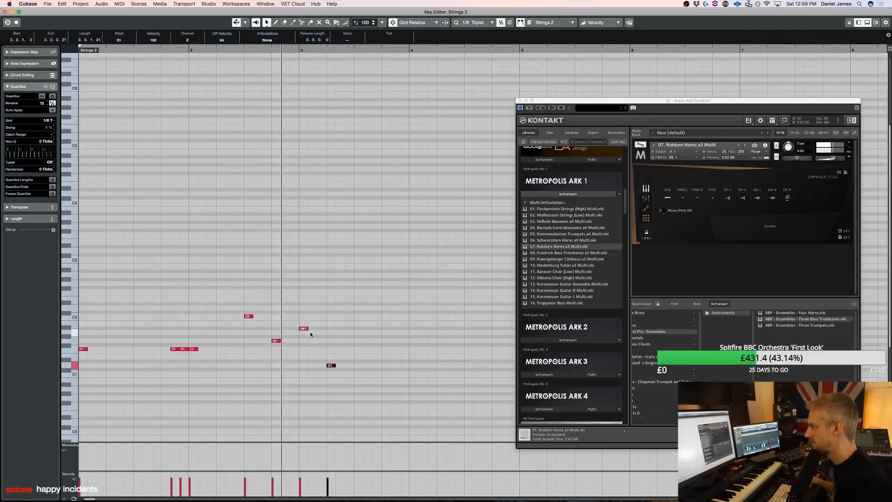
pyautogui.press('space')
# Delete the G1 note in bar 2 and the D1 note in bar 3 while auditioning the line
pyautogui.moveTo(308, 374); pyautogui.dragTo(261, 335)
pyautogui.press('Delete')
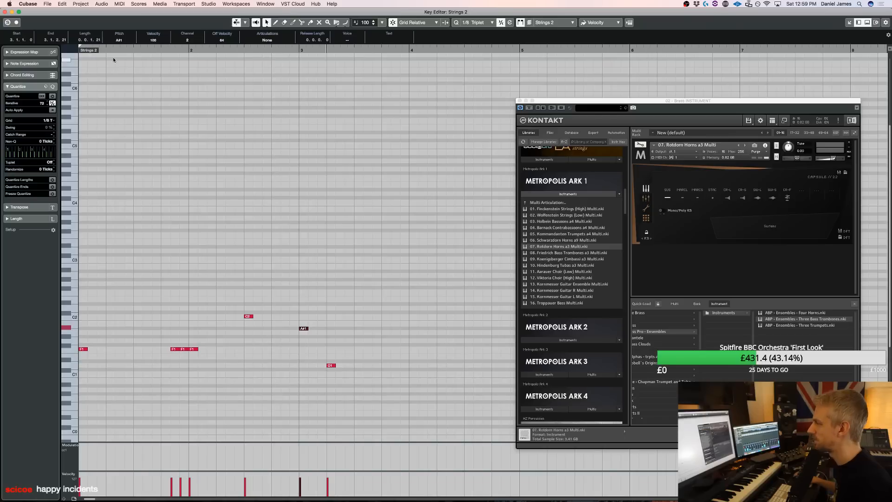
pyautogui.press('space')
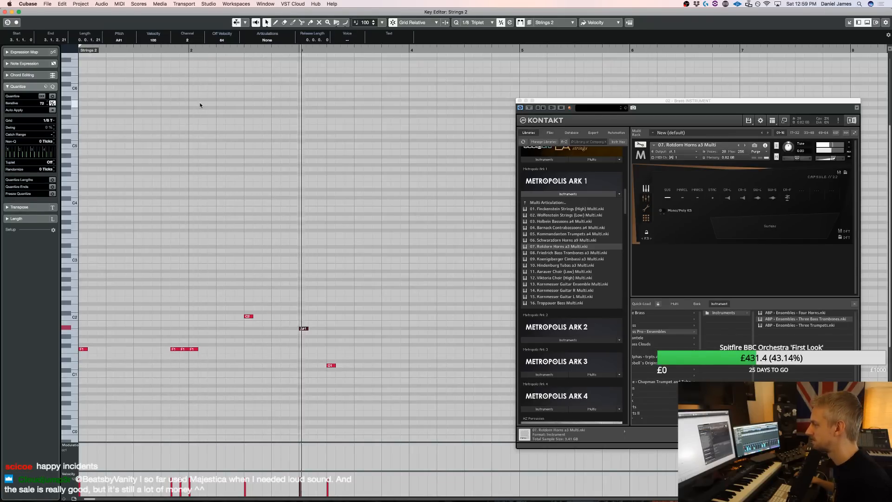
pyautogui.press('space')
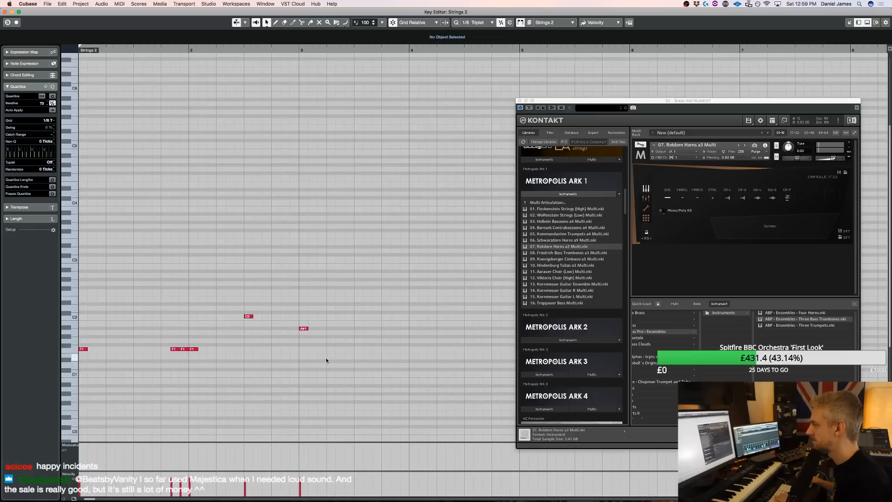
# Add two C2 notes at the end of bar 2 and a single A#1 note on beat 2 of bar 3
pyautogui.click(285, 317)
pyautogui.click(293, 316)
pyautogui.click(339, 328)
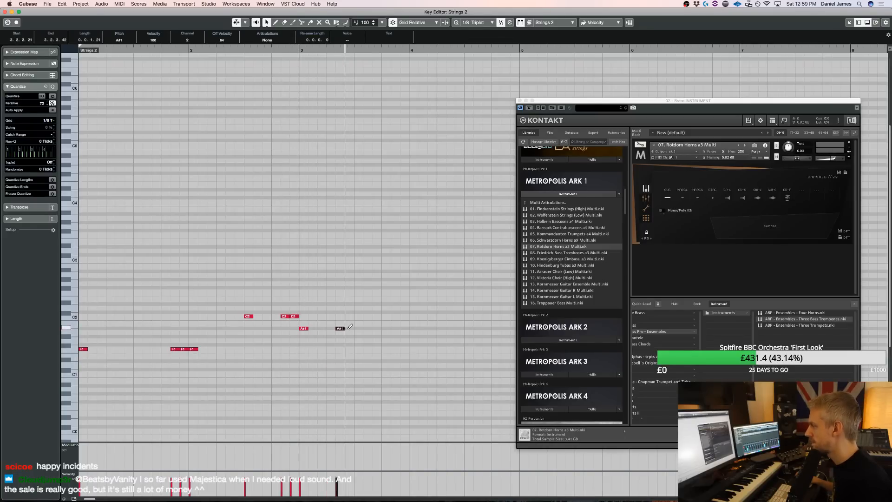
pyautogui.press('space')
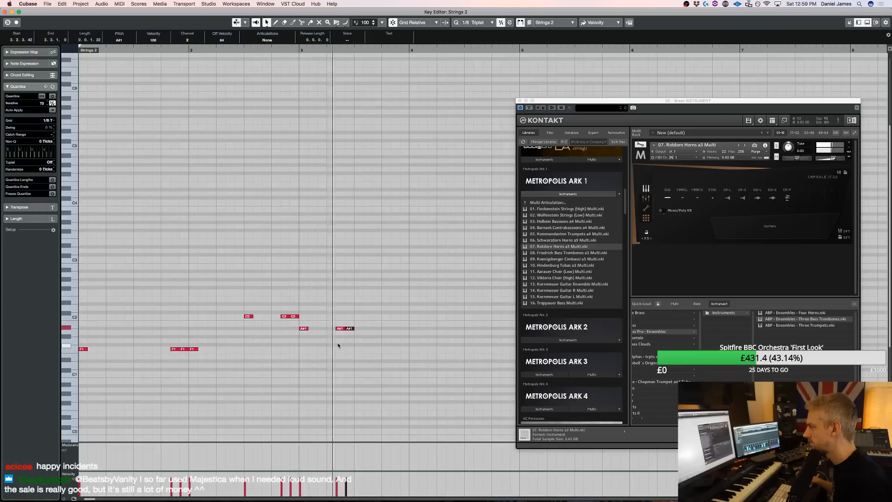
pyautogui.moveTo(350, 343); pyautogui.dragTo(355, 330)
# Enter an F1 note on beat 3 of bar 3 and three consecutive F1 triplet notes on beat 4
pyautogui.keyDown('alt'); pyautogui.click(359, 350); pyautogui.keyUp('alt')
pyautogui.keyDown('alt'); pyautogui.click(386, 350); pyautogui.keyUp('alt')
pyautogui.keyDown('alt'); pyautogui.click(403, 349); pyautogui.keyUp('alt')
pyautogui.keyDown('alt'); pyautogui.click(394, 350); pyautogui.keyUp('alt')
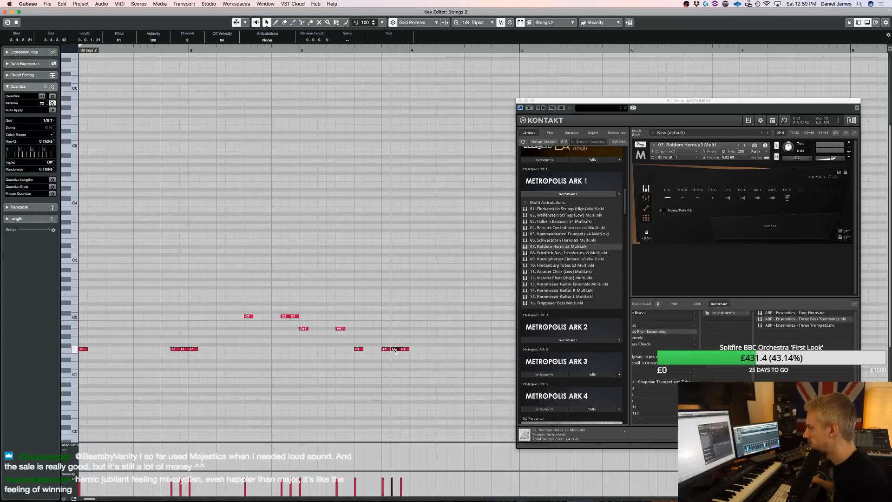
# Set the velocity of all Strings 2 notes to 70, and close the Brass Kontakt window and the Key Editor
pyautogui.moveTo(381, 480); pyautogui.dragTo(402, 480)
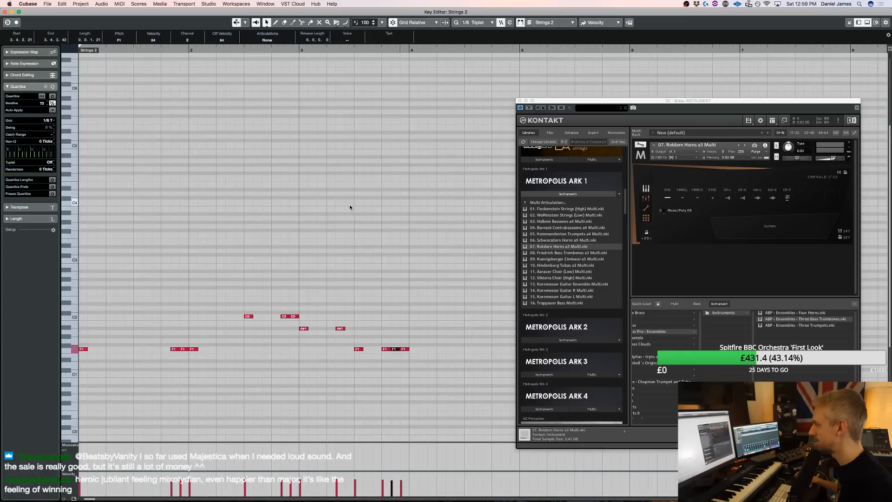
pyautogui.press('super+a')
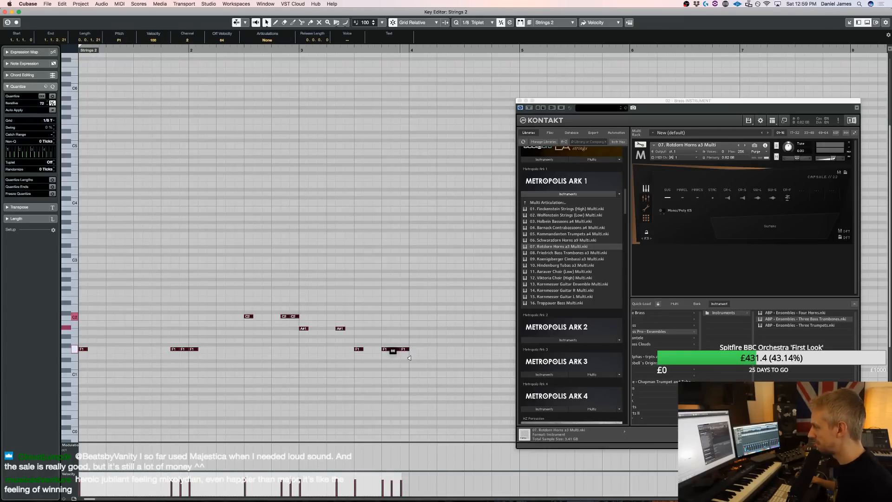
pyautogui.press('space')
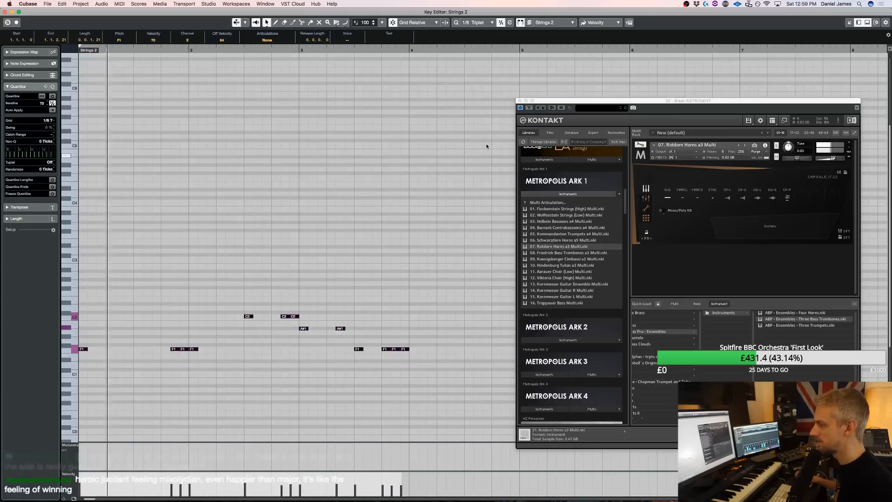
pyautogui.click(520, 101)
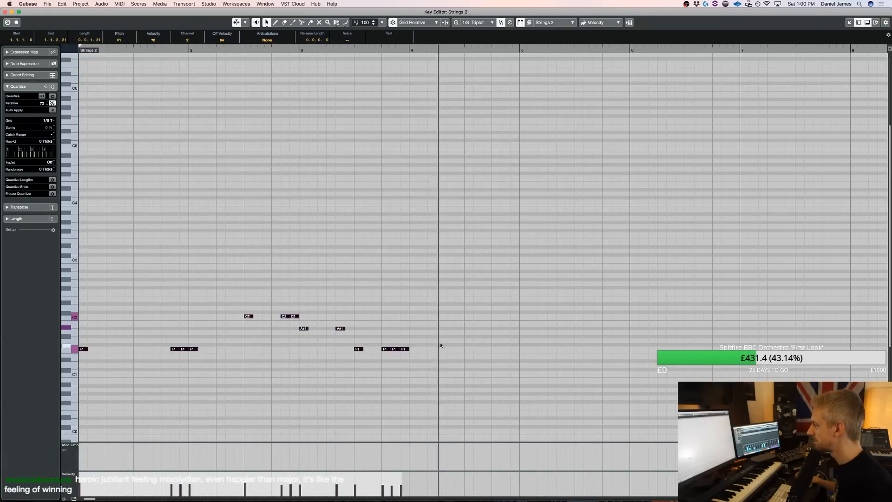
pyautogui.press('Return')
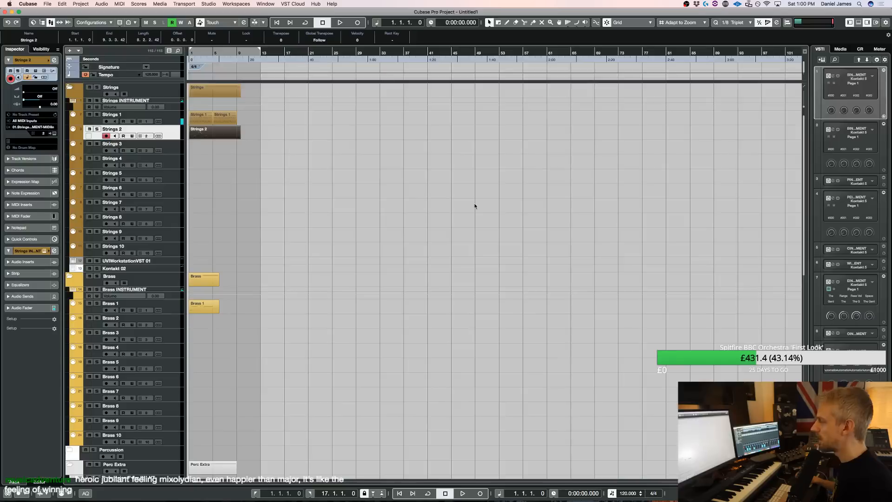
# Set the Strings 2 track delay to -50.00 and start playback
pyautogui.click(171, 114)
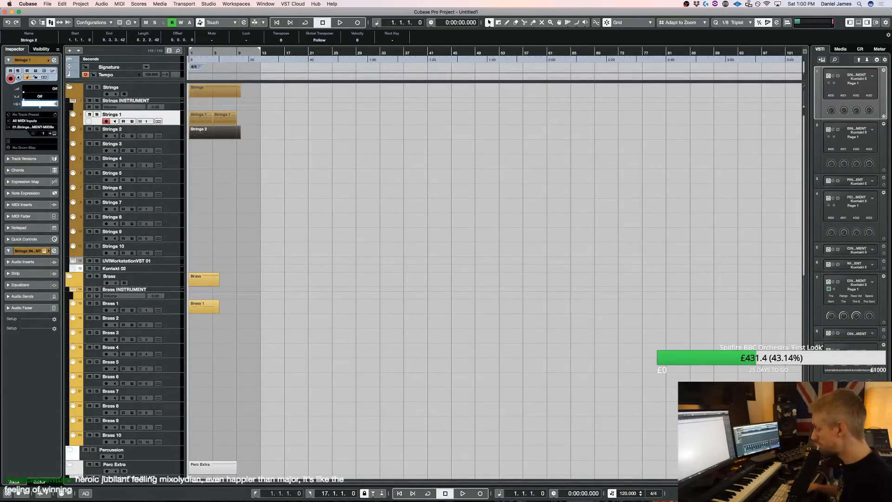
pyautogui.click(180, 131)
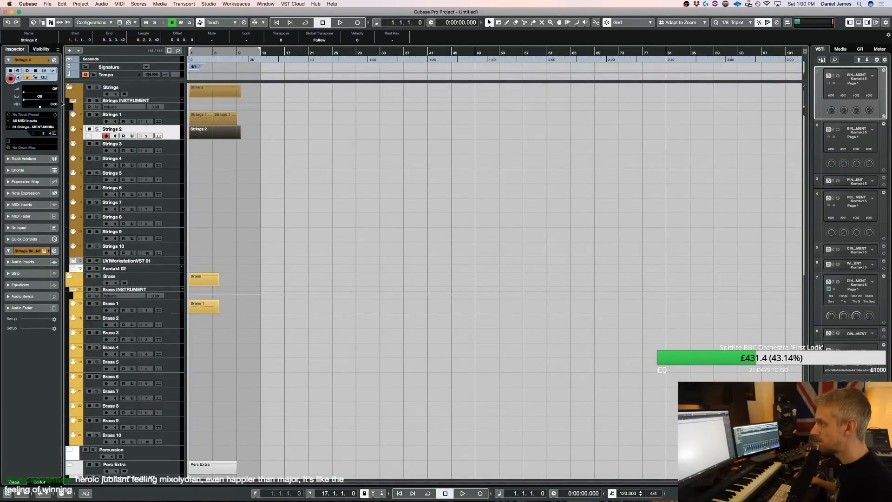
pyautogui.click(55, 105)
pyautogui.press('space')
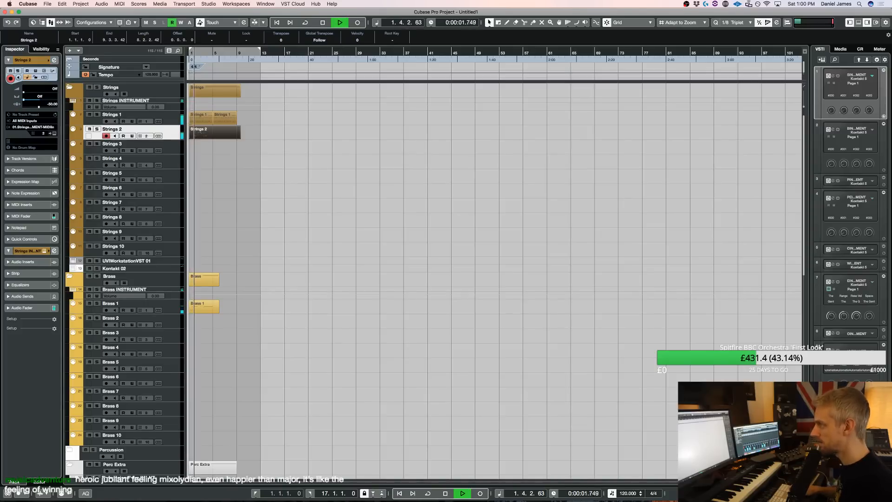
# Move the Extra 1 part away from the opening bars to about bar 20, and stop playback
pyautogui.scroll(-10, 229, 183)
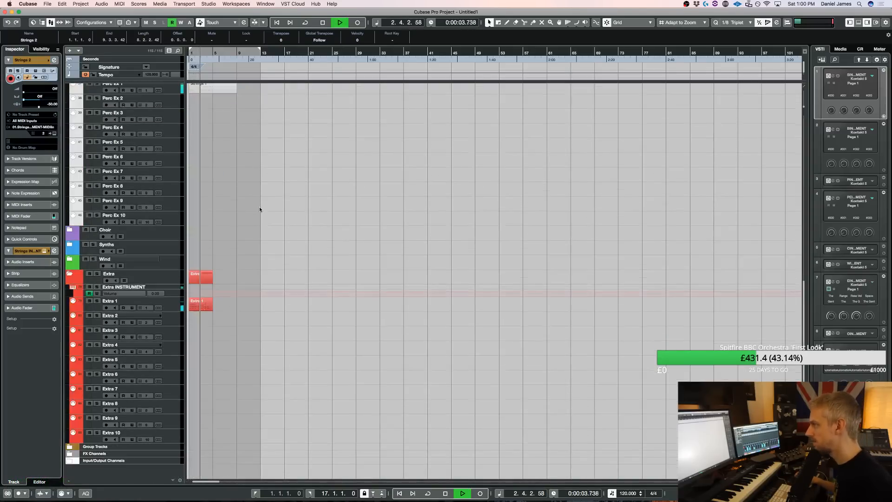
pyautogui.moveTo(206, 303); pyautogui.dragTo(323, 305)
pyautogui.scroll(10, 279, 242)
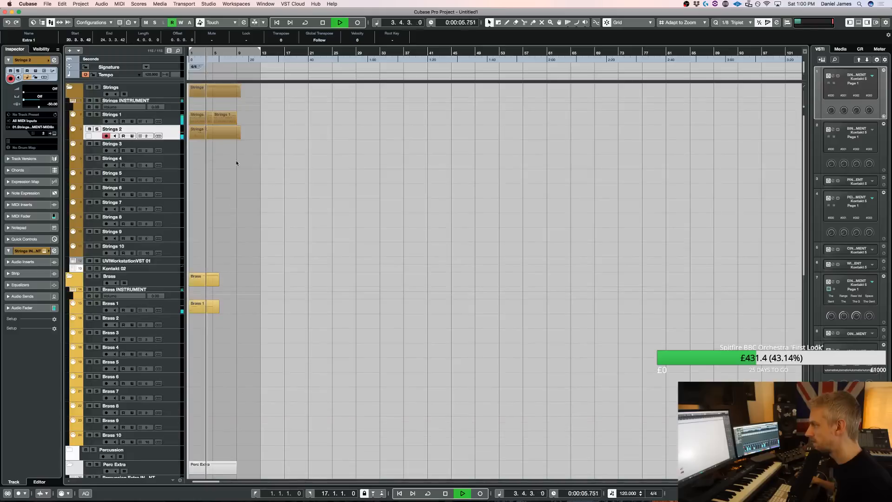
pyautogui.press('space')
# Open the Strings 2 part and delete the two C2 notes at the end of bar 2
pyautogui.doubleClick(223, 131)
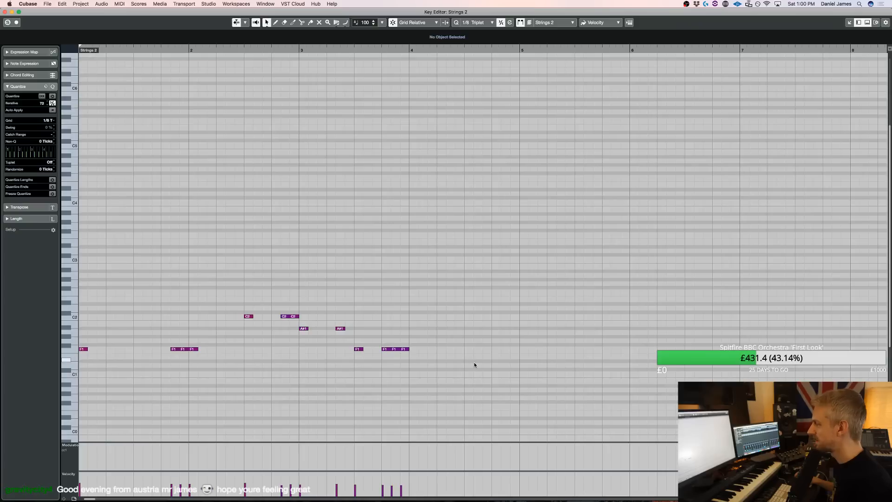
pyautogui.moveTo(473, 364); pyautogui.dragTo(269, 285)
pyautogui.click(275, 323)
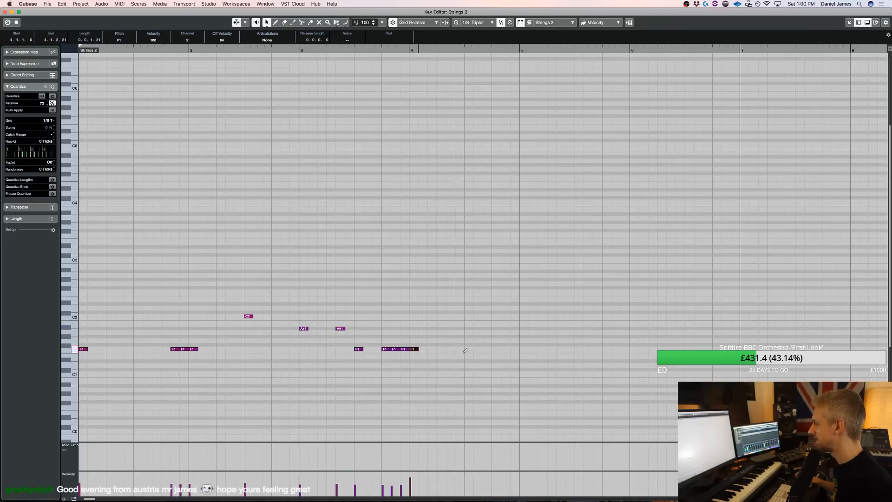
# Fill bar 4 with F1 notes on each beat and a closing triplet, and lower the velocity of these notes
pyautogui.click(439, 349)
pyautogui.click(466, 349)
pyautogui.click(506, 349)
pyautogui.click(515, 348)
pyautogui.moveTo(524, 320); pyautogui.dragTo(414, 358)
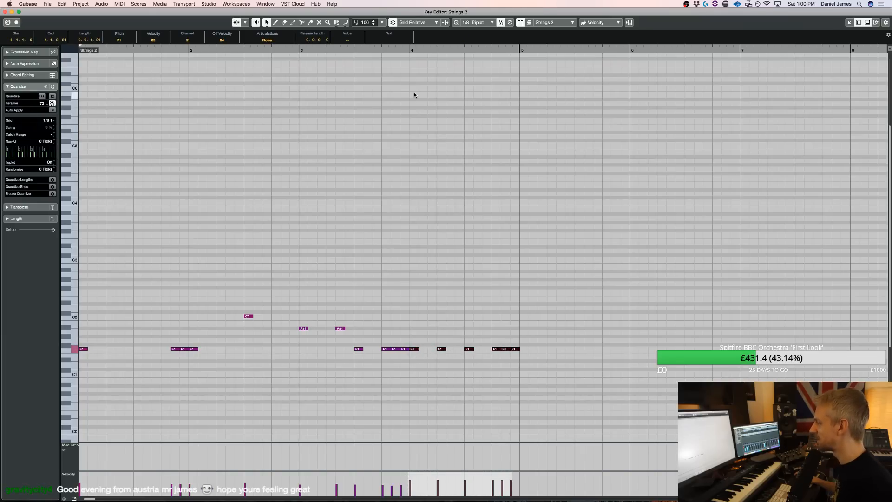
pyautogui.press('space')
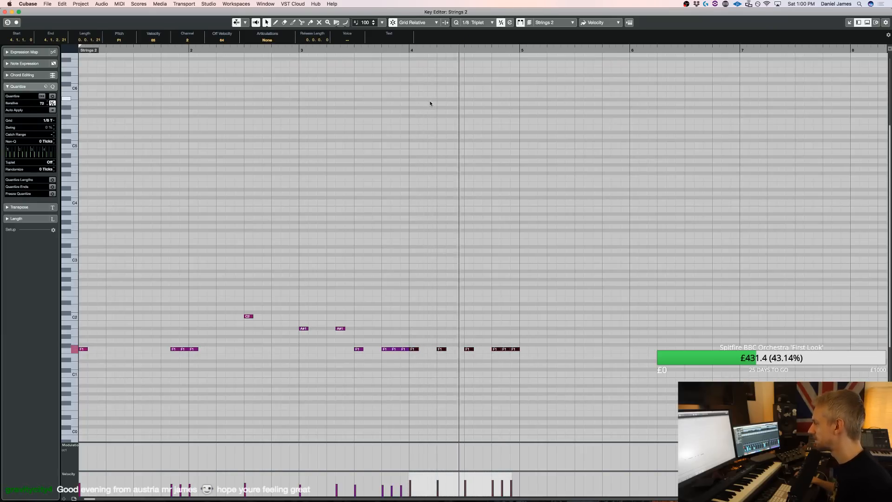
# Duplicate the bar 4 F1 pattern into bar 5, and close the Key Editor
pyautogui.moveTo(525, 374); pyautogui.dragTo(377, 333)
pyautogui.hotkey('alt', 'd')
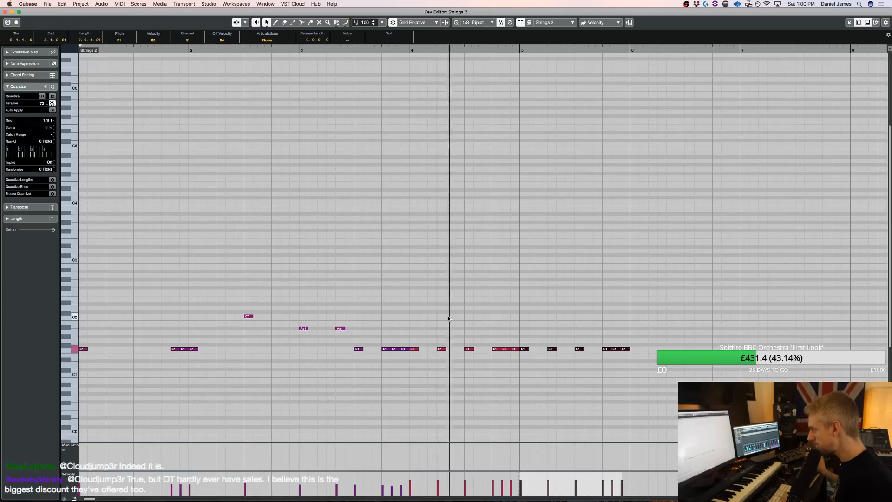
pyautogui.press('Return')
pyautogui.press('space')
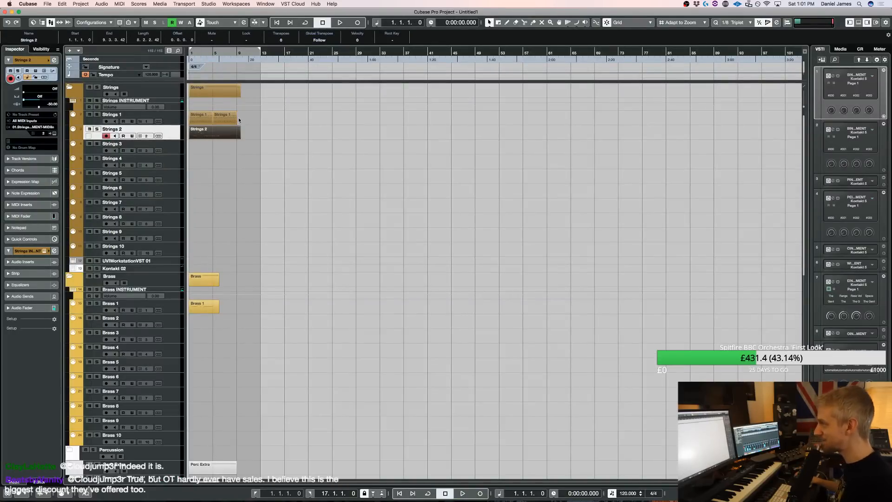
# Inspect the Strings 1 ostinato notes, and play back the arrangement with the UVIWorkstationVST 01 track selected
pyautogui.doubleClick(206, 118)
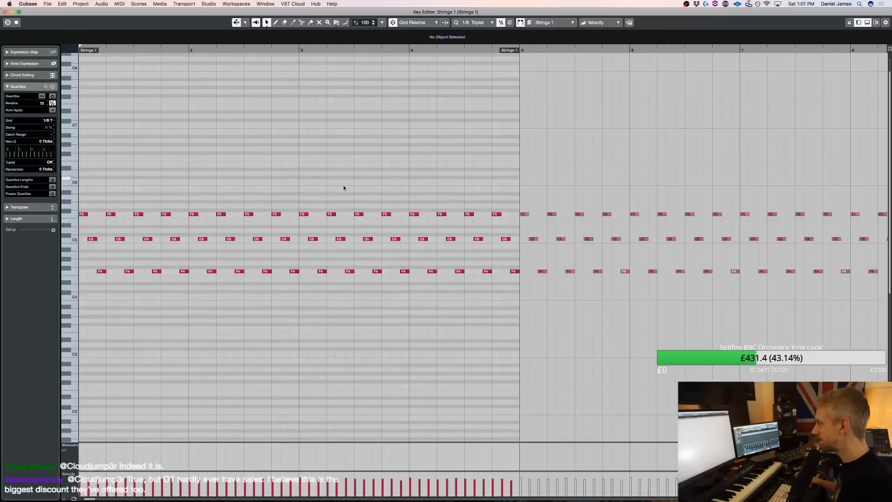
pyautogui.click(365, 234)
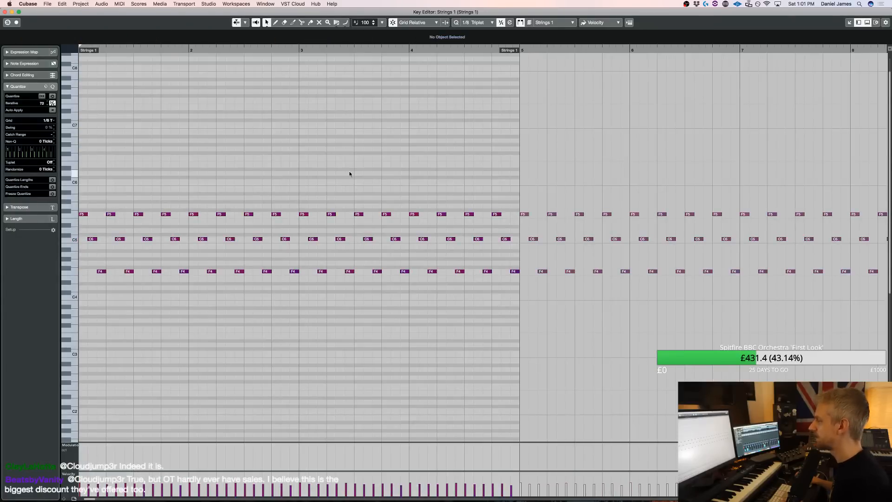
pyautogui.press('Return')
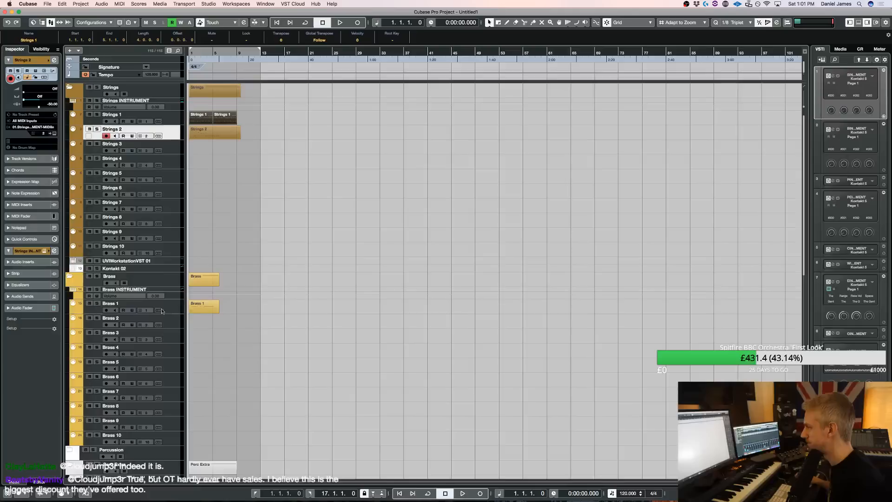
pyautogui.click(171, 260)
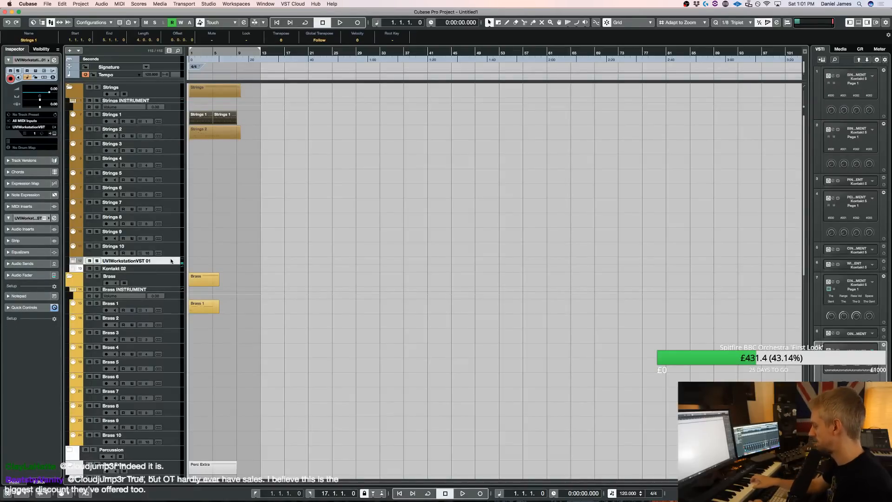
pyautogui.press('space')
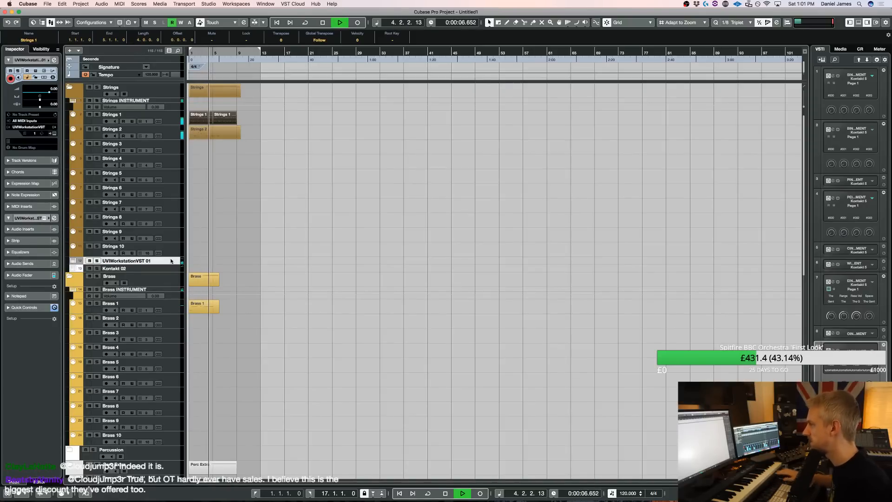
pyautogui.press('space')
pyautogui.click(249, 138)
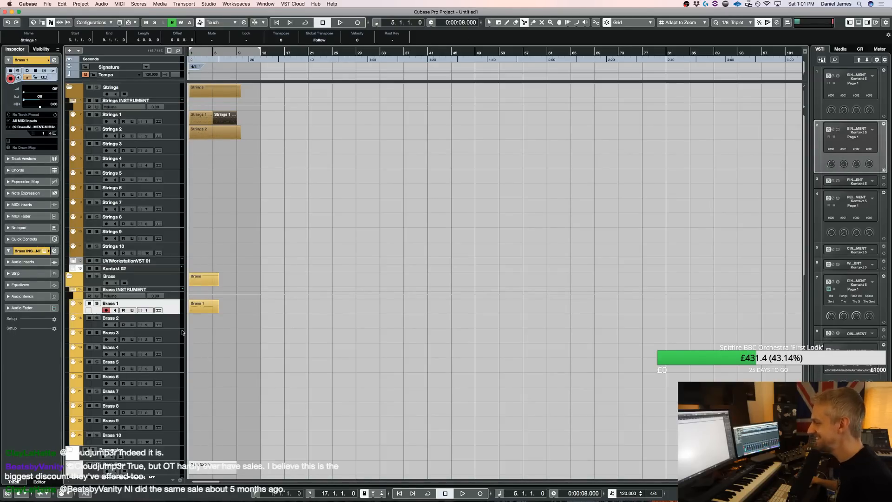
# Open all strings, brass and percussion parts together in the Key Editor and transpose every note up three semitones
pyautogui.scroll(-12, 182, 333)
pyautogui.scroll(12, 193, 319)
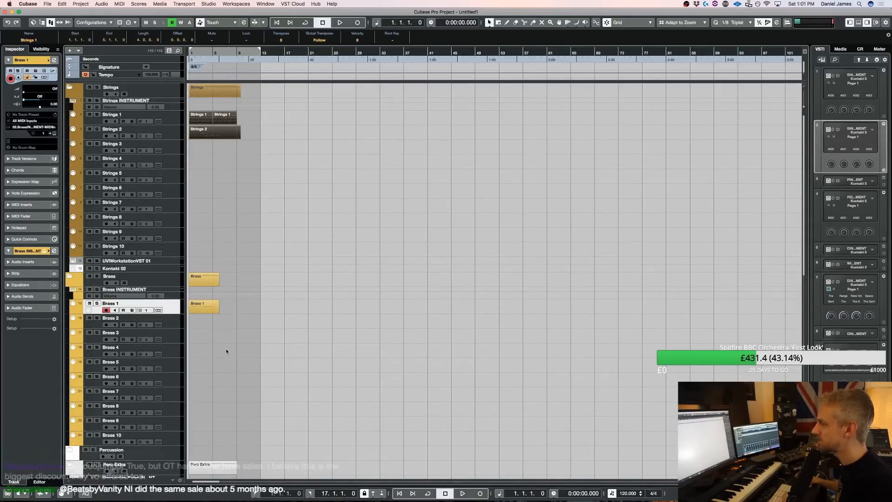
pyautogui.moveTo(230, 343); pyautogui.dragTo(216, 324)
pyautogui.moveTo(341, 374); pyautogui.dragTo(188, 106)
pyautogui.scroll(-5, 251, 281)
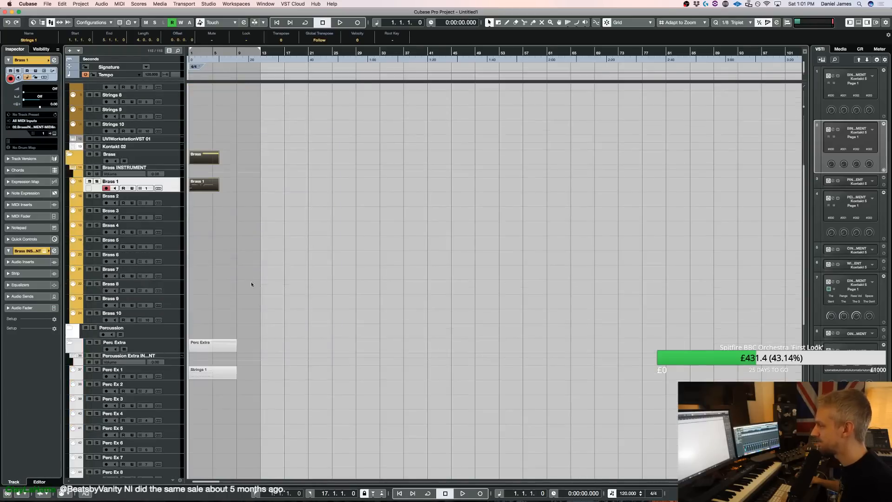
pyautogui.moveTo(254, 398); pyautogui.dragTo(229, 345)
pyautogui.scroll(-8, 259, 339)
pyautogui.press('Return')
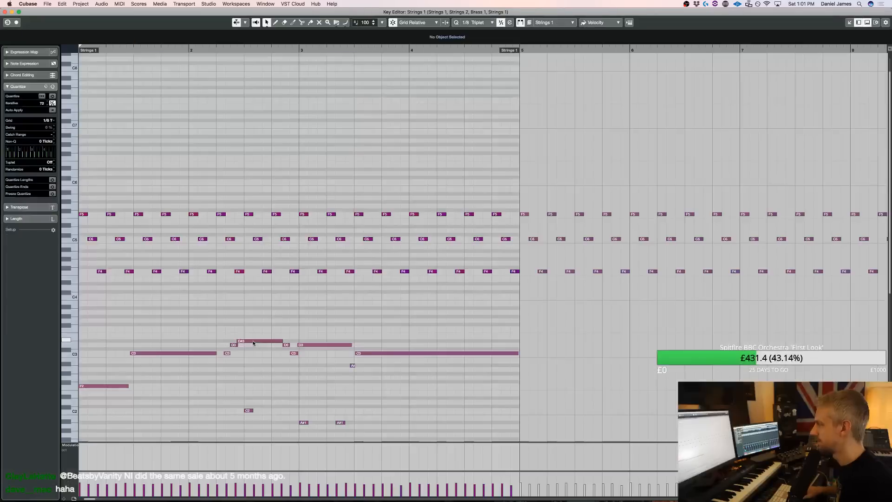
pyautogui.press('Up')
pyautogui.press('Up')
pyautogui.press('Up')
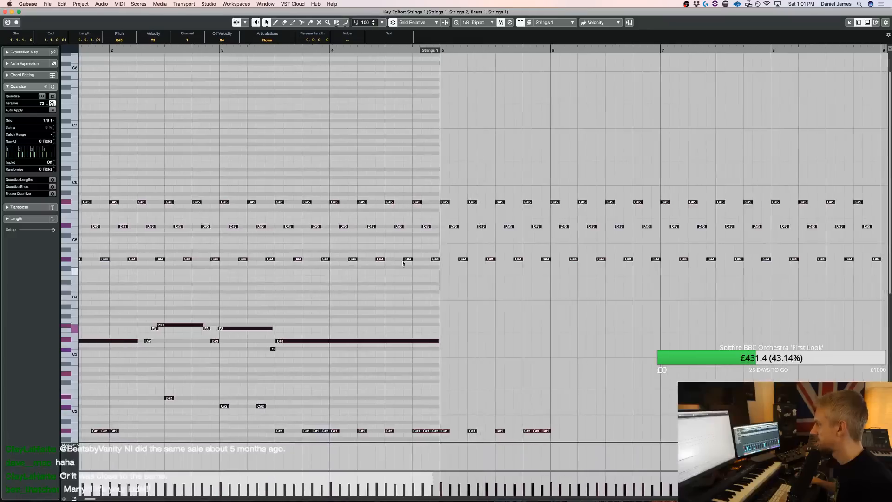
pyautogui.moveTo(443, 53); pyautogui.dragTo(496, 53)
pyautogui.press('Return')
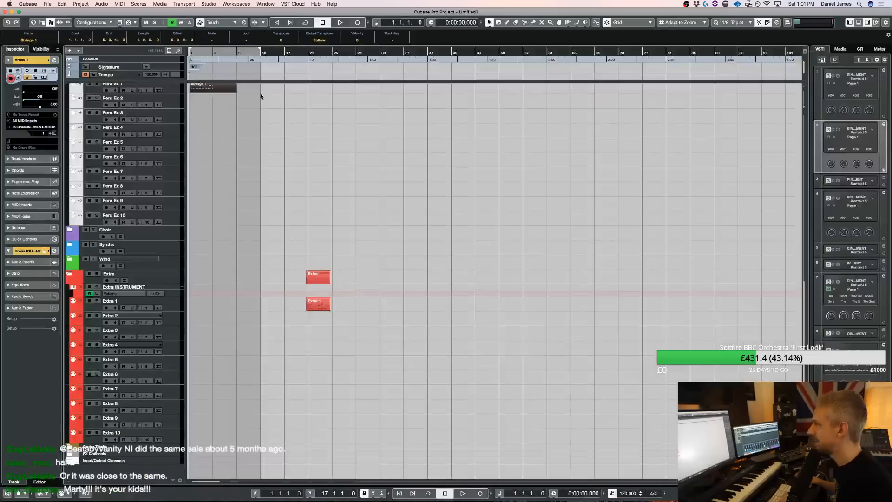
# Play back the first bars of the transposed arrangement with the timeline enlarged
pyautogui.press('h')
pyautogui.press('h')
pyautogui.press('h')
pyautogui.press('h')
pyautogui.press('h')
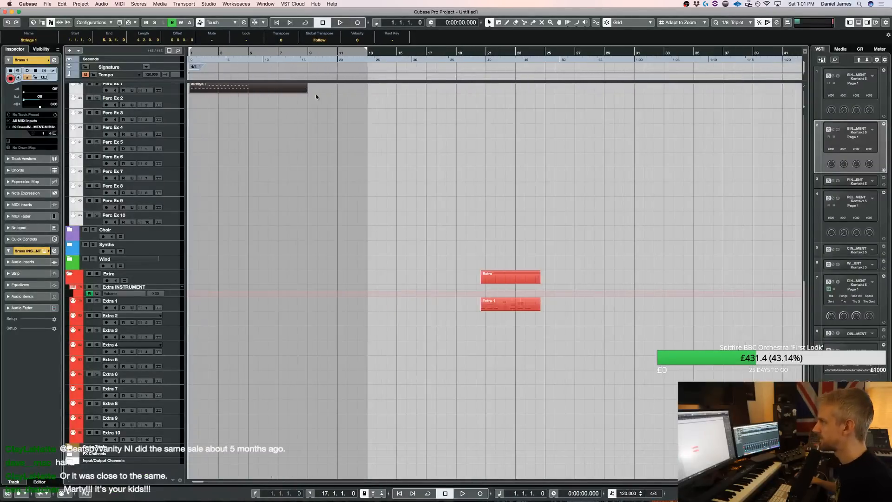
pyautogui.scroll(15, 257, 120)
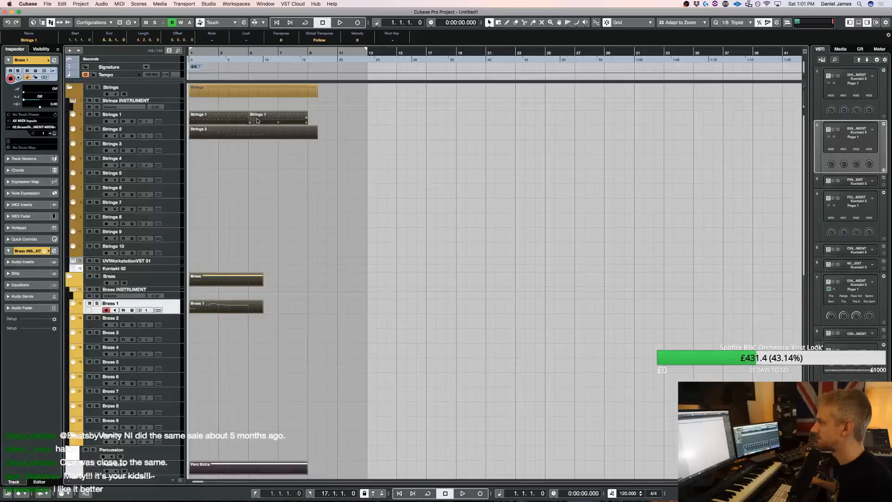
pyautogui.press('space')
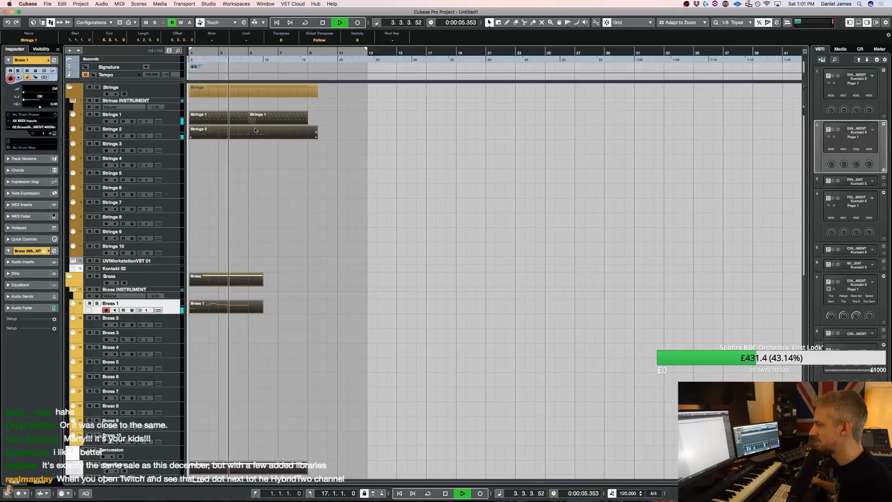
pyautogui.press('space')
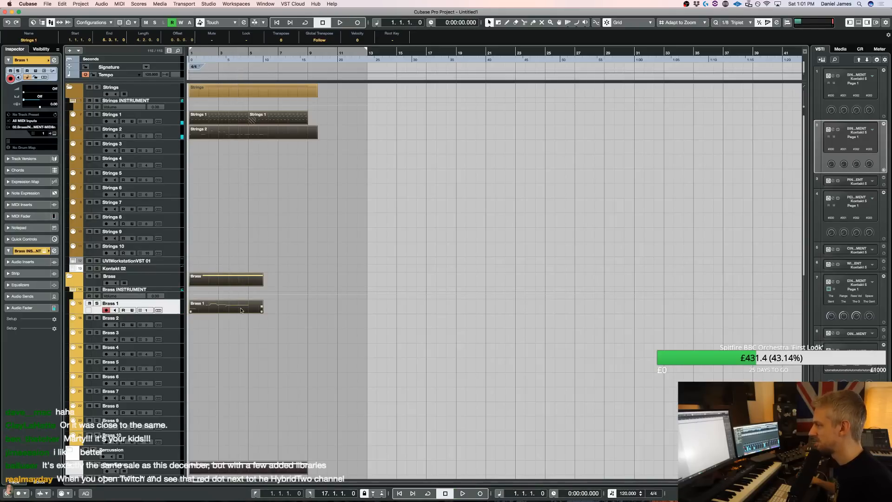
# Split the strings, brass and percussion parts at bar 5 and delete everything after the split
pyautogui.click(251, 309)
pyautogui.press('1')
pyautogui.moveTo(274, 334); pyautogui.dragTo(263, 303)
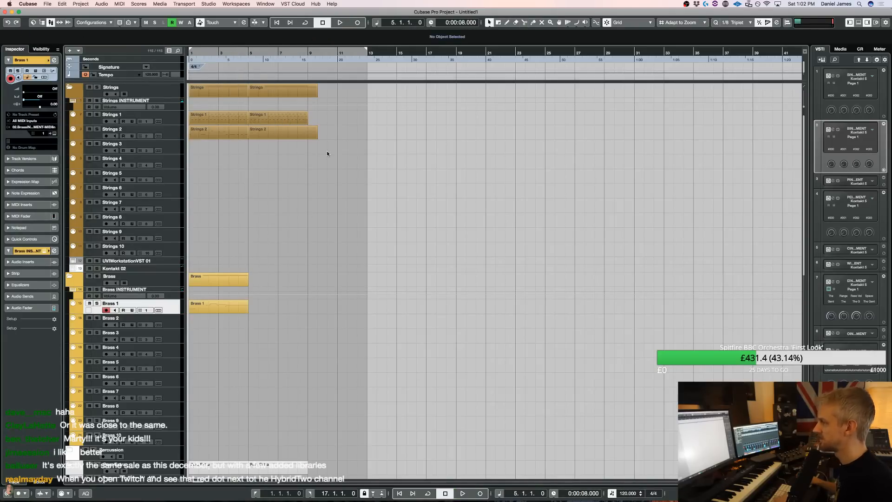
pyautogui.moveTo(281, 112); pyautogui.dragTo(280, 112)
pyautogui.press('Delete')
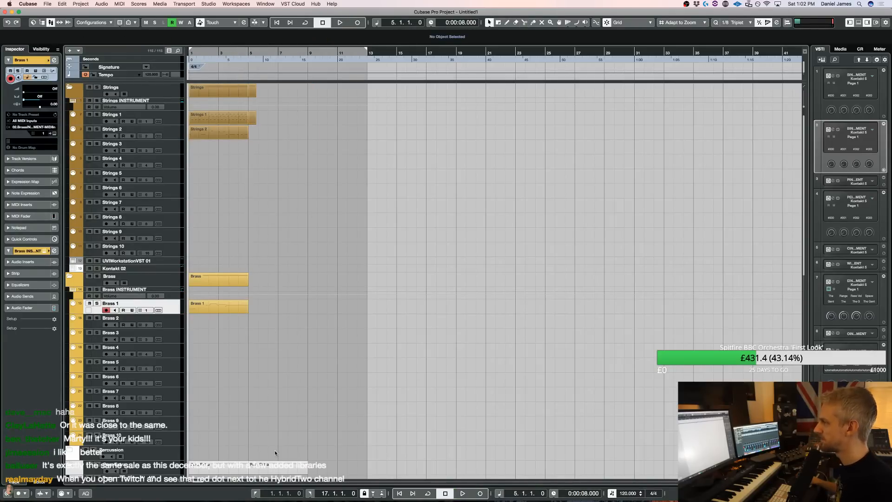
pyautogui.click(250, 117)
pyautogui.press('Delete')
pyautogui.scroll(-5, 294, 238)
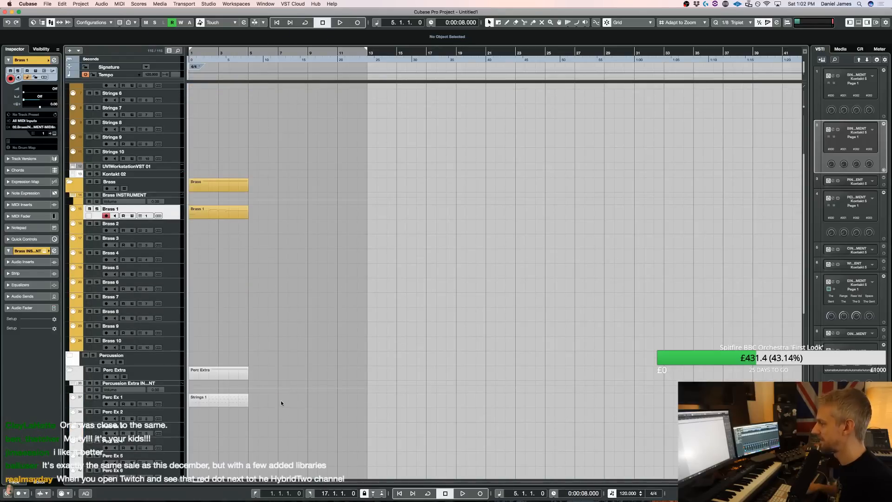
# Examine the Perc Ex 1 part's notes in the Key Editor during playback
pyautogui.doubleClick(200, 400)
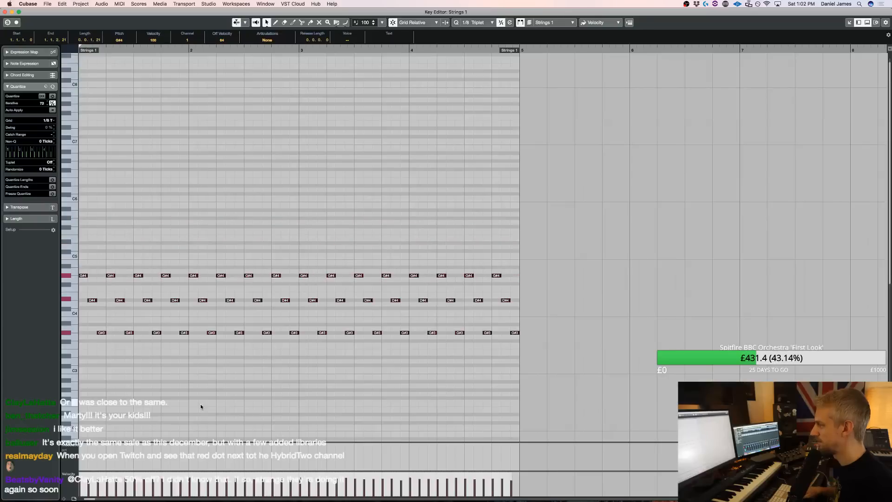
pyautogui.press('space')
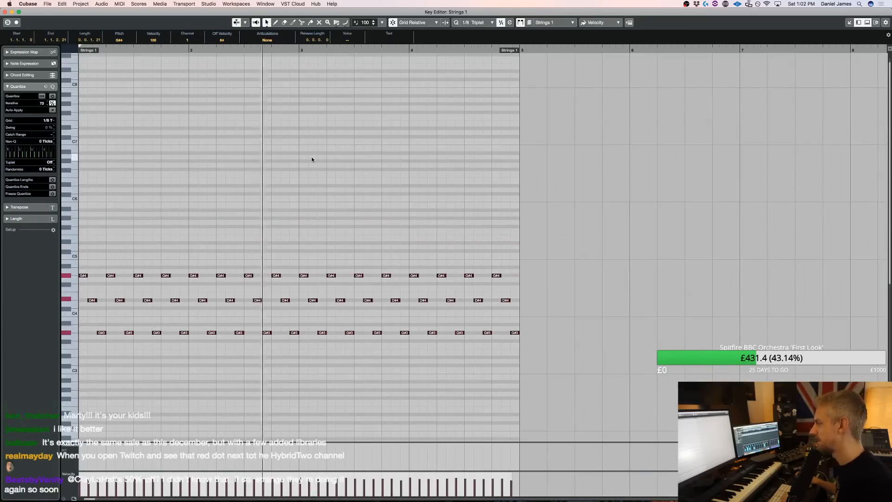
pyautogui.press('Return')
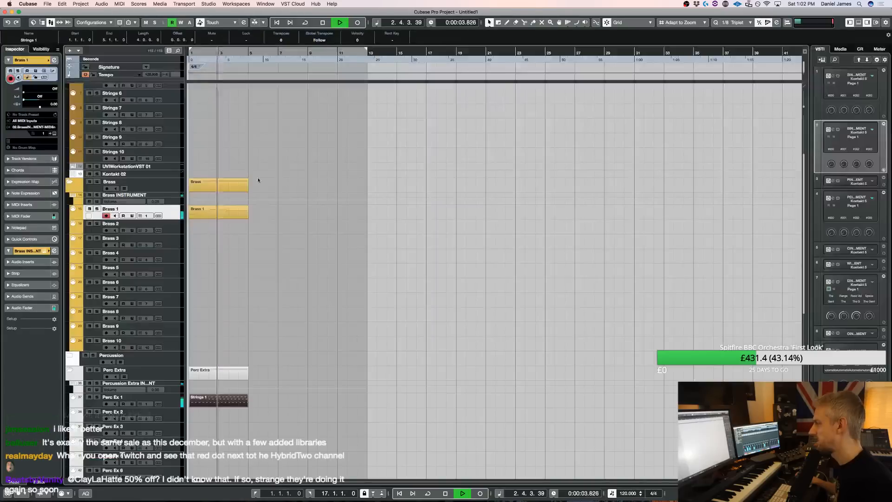
# Review the Brass 1 melody in the Key Editor and delete the Brass 1 part from the arrangement
pyautogui.doubleClick(213, 213)
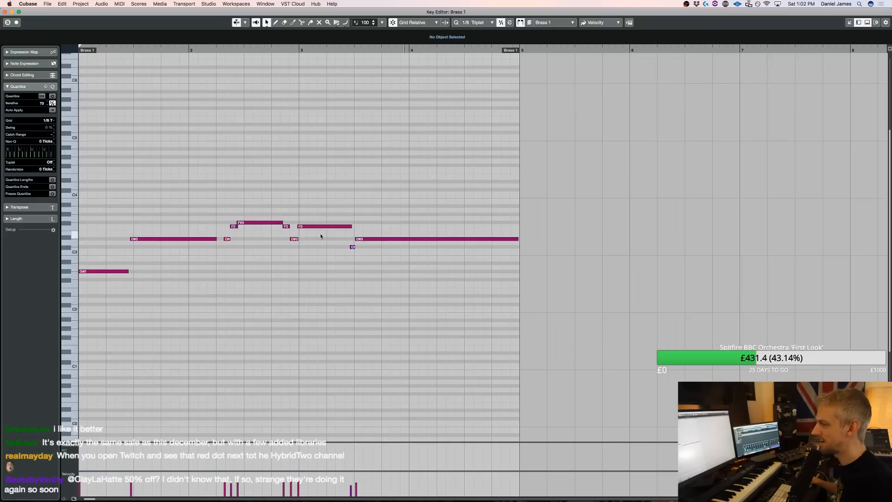
pyautogui.moveTo(445, 288); pyautogui.dragTo(69, 167)
pyautogui.press('Return')
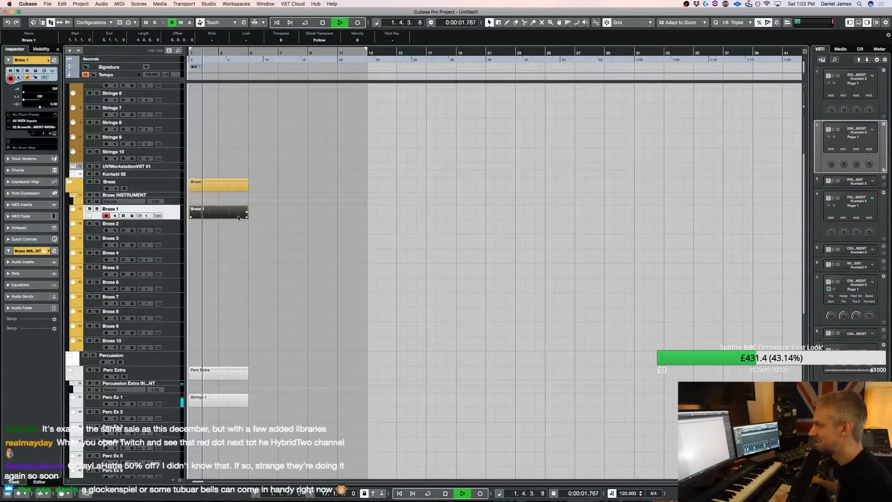
pyautogui.press('Delete')
# Open the Strings 2 part and reduce the triplet into bar 2 to G#1 notes on bar 1 beat 4 and bar 2 beat 1
pyautogui.scroll(5, 250, 216)
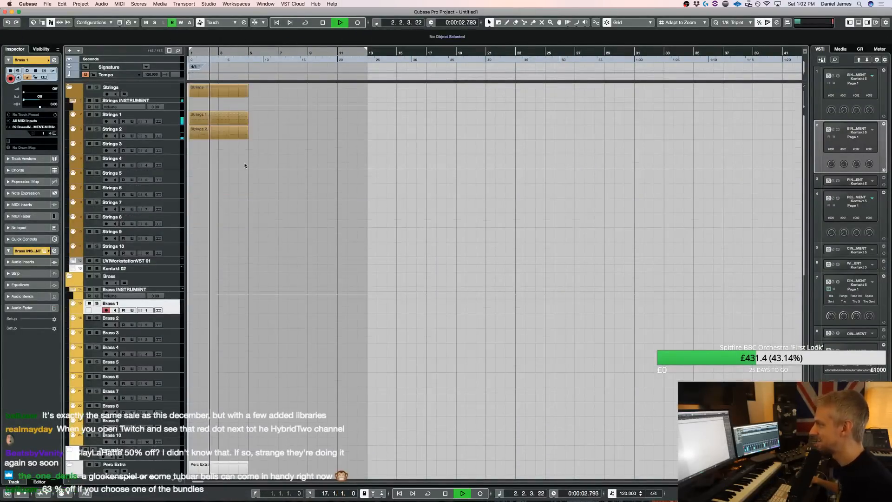
pyautogui.doubleClick(222, 135)
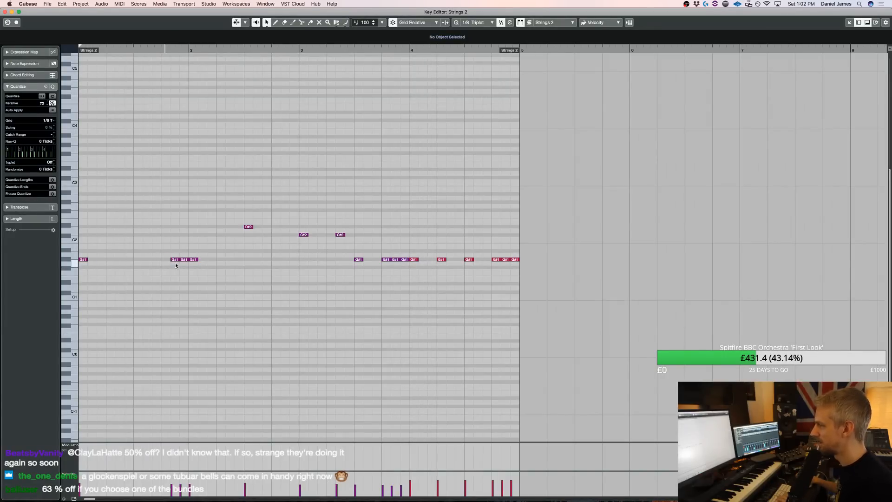
pyautogui.press('space')
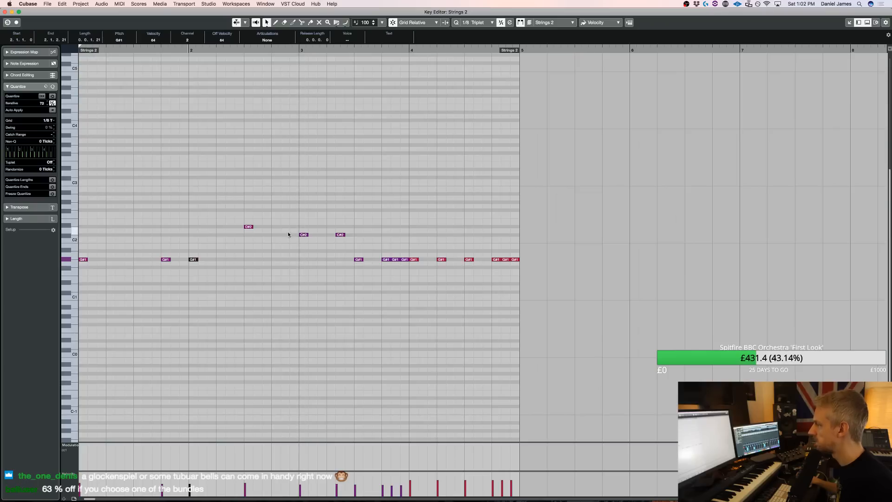
# Add a D#2 on the last triplet of bar 2, and shift the second C#2 in bar 3 one triplet step later
pyautogui.click(238, 51)
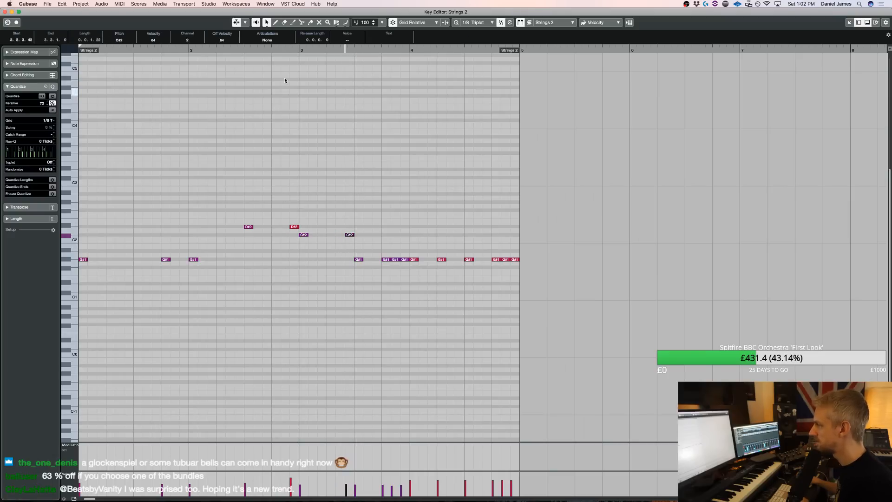
pyautogui.click(224, 48)
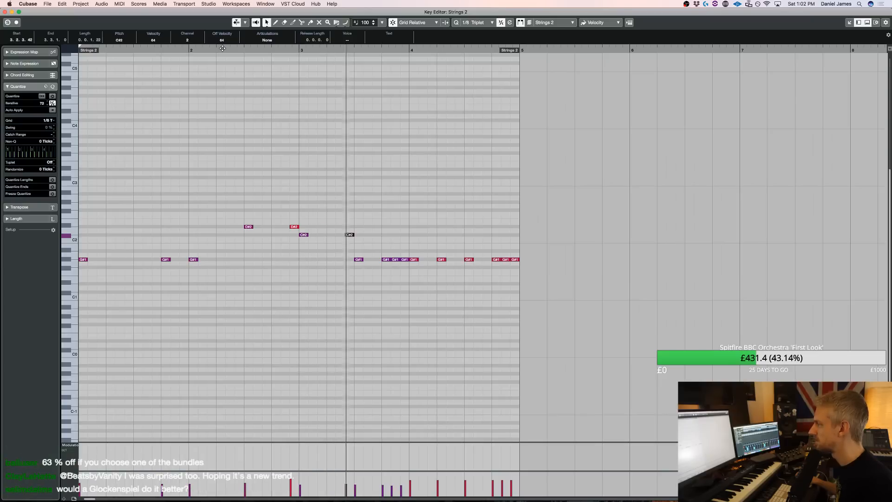
pyautogui.hscroll(3, 552, 209)
pyautogui.press('space')
pyautogui.press('Return')
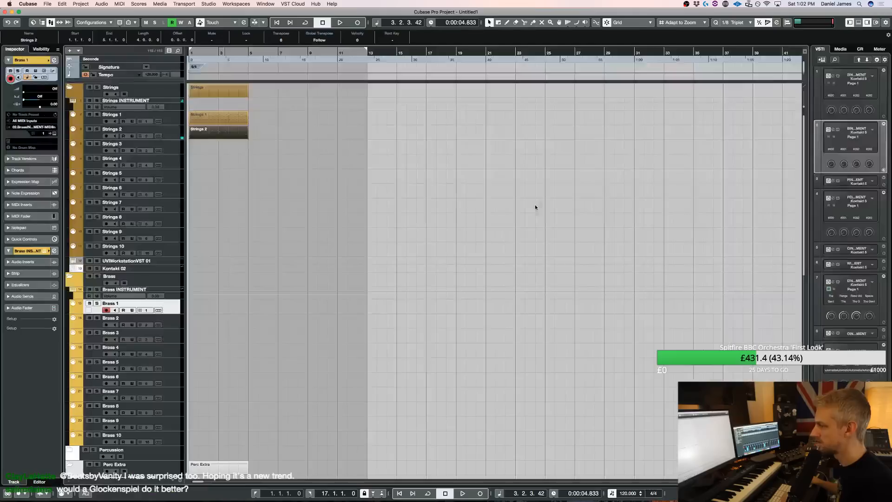
# Select the Extra 1 track, and transpose all notes of the strings and percussion parts down three semitones
pyautogui.scroll(-15, 371, 204)
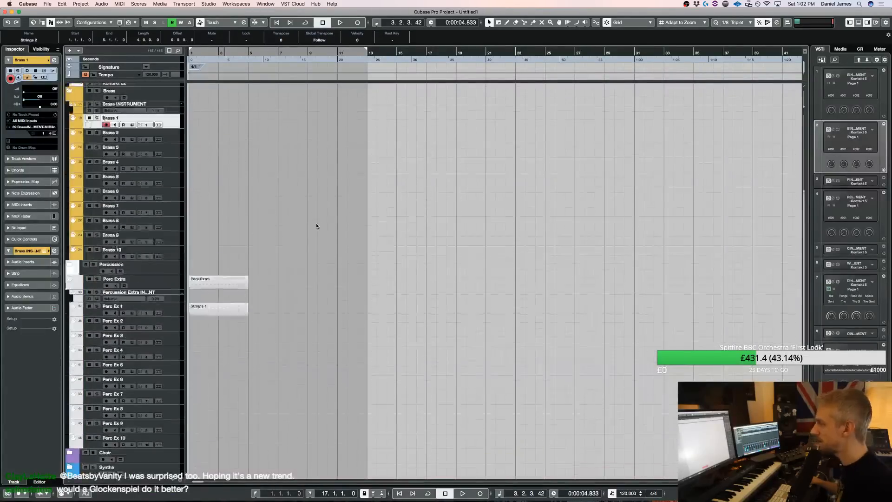
pyautogui.click(174, 311)
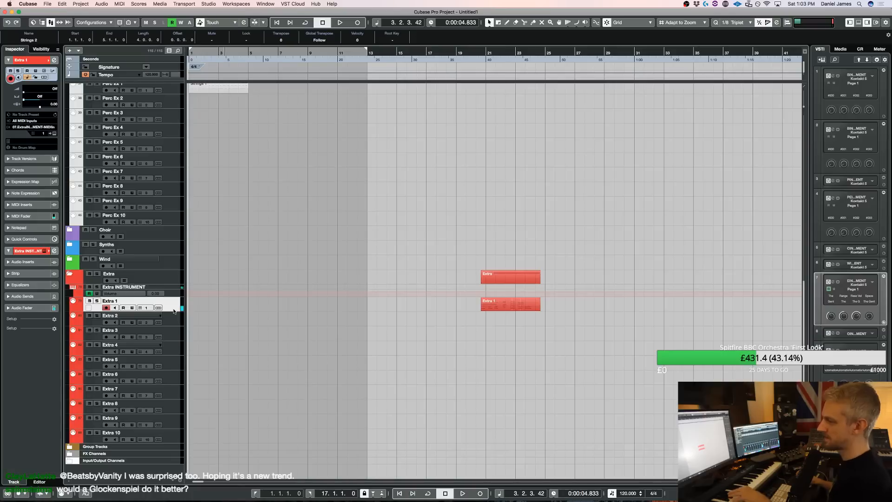
pyautogui.scroll(6, 202, 271)
pyautogui.moveTo(316, 282); pyautogui.dragTo(154, 86)
pyautogui.press('Return')
pyautogui.hotkey('ctrl', 'a')
pyautogui.press('Down')
pyautogui.press('Down')
pyautogui.press('Down')
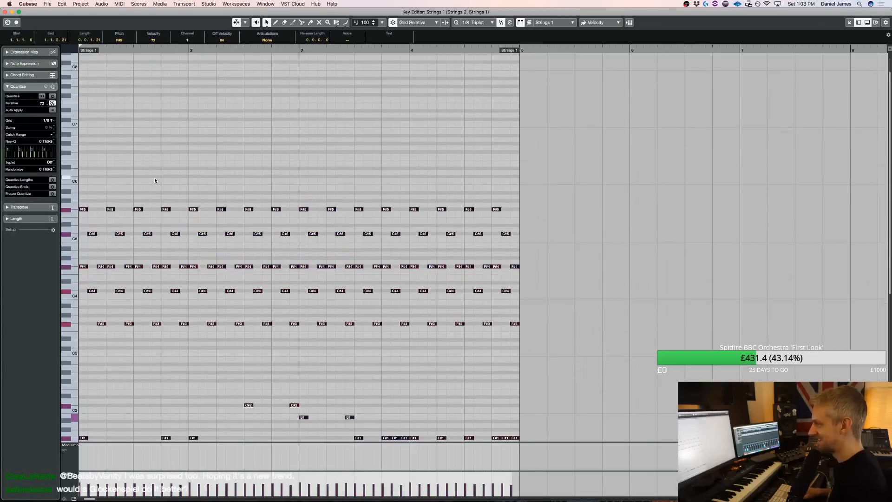
# Play back the strings and percussion pattern from the Key Editor, and close the editor
pyautogui.press('space')
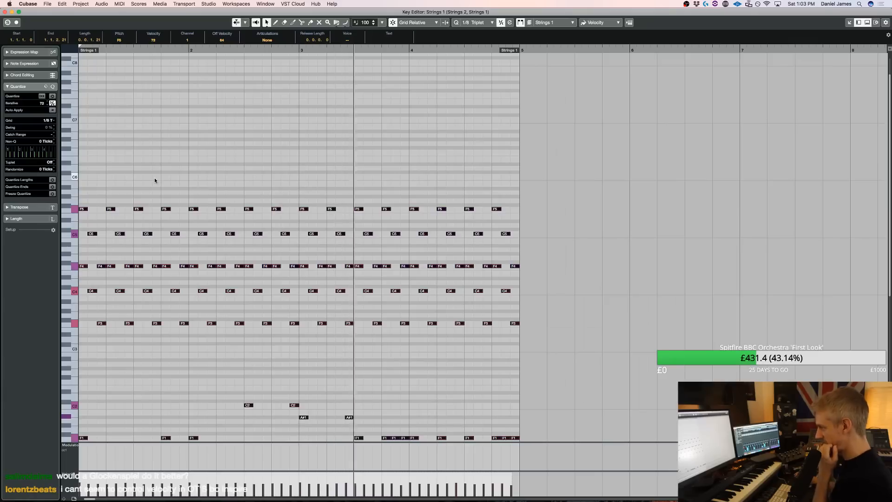
pyautogui.press('space')
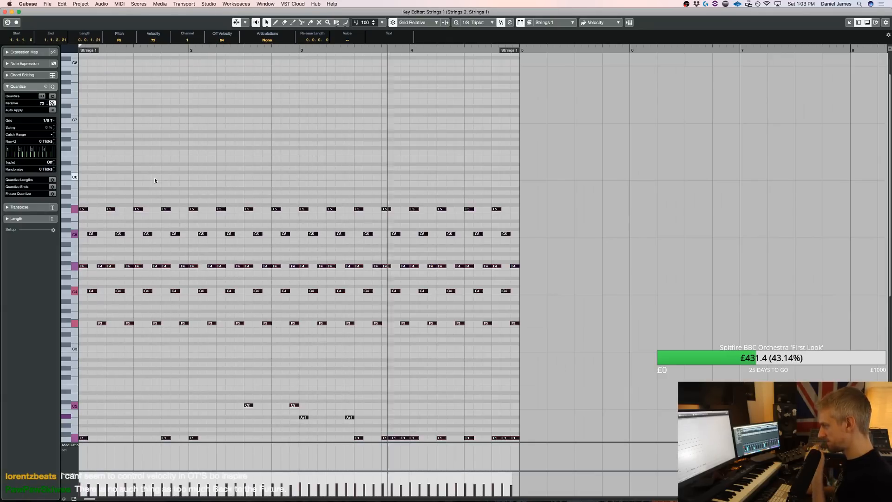
pyautogui.scroll(-1, 442, 107)
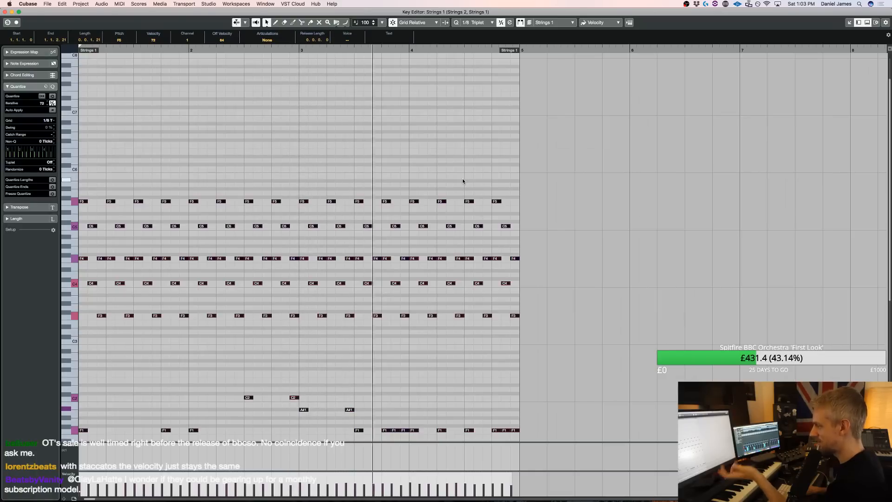
pyautogui.press('space')
pyautogui.scroll(-3, 670, 172)
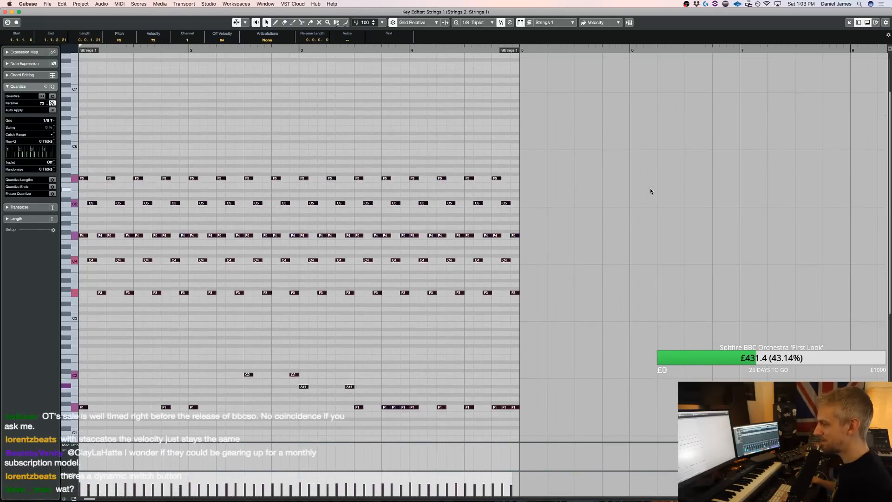
pyautogui.press('Return')
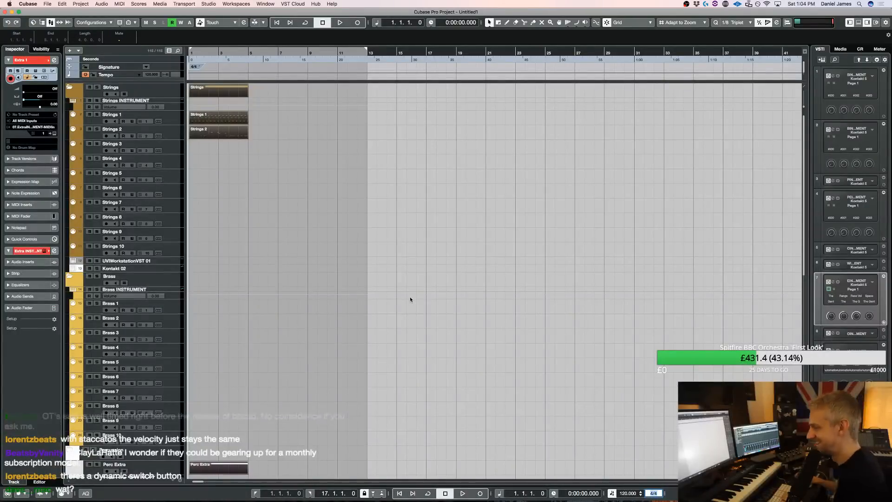
# Change the project's time signature to 10/4, and play back the Strings 2 part in the Key Editor
pyautogui.write('10')
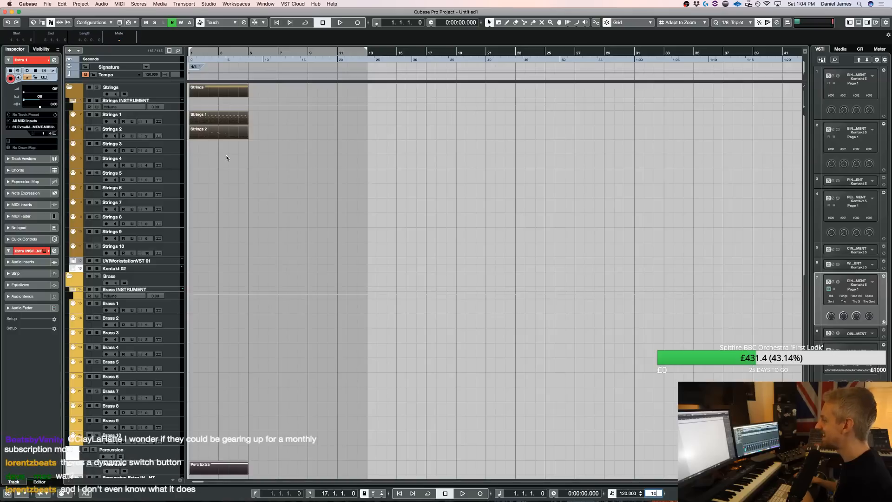
pyautogui.press('Return')
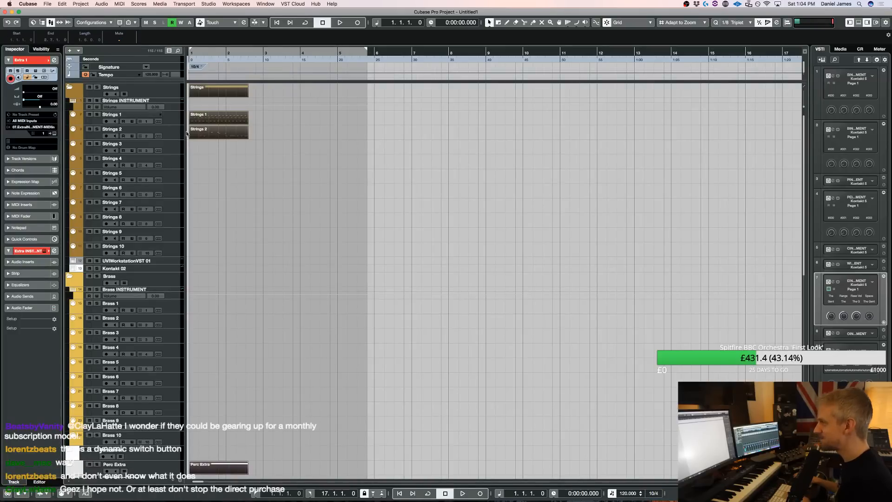
pyautogui.doubleClick(227, 135)
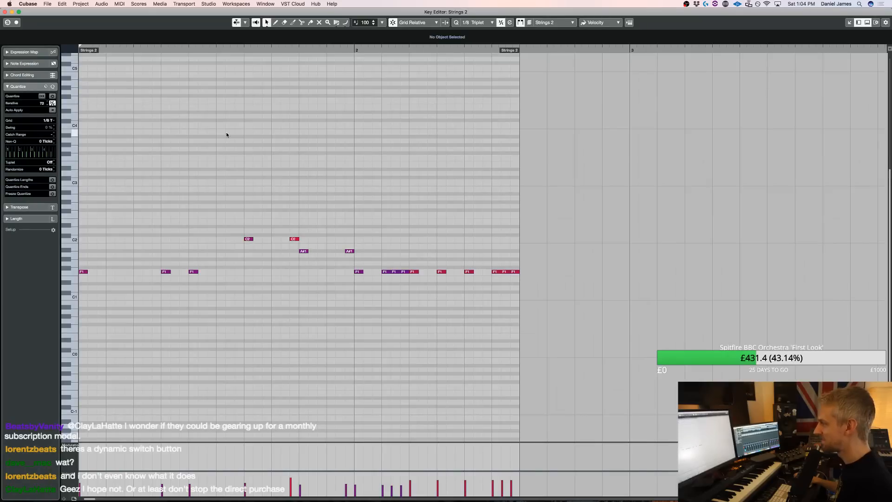
pyautogui.press('space')
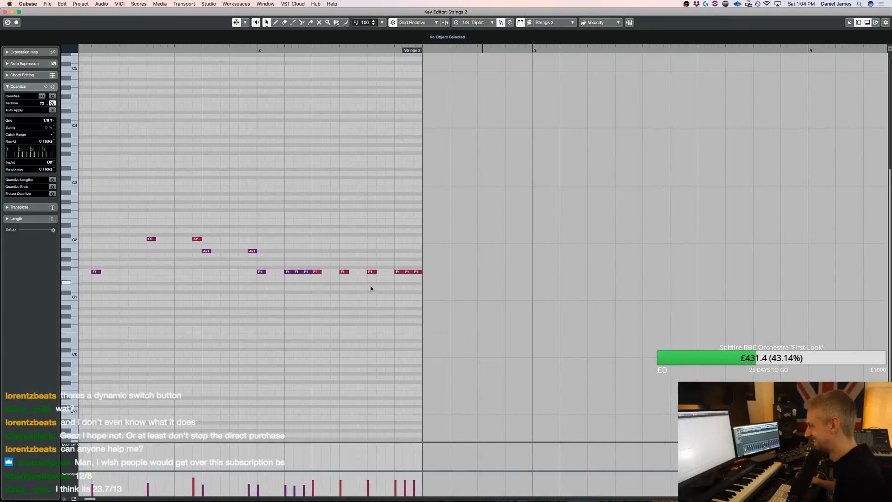
# Close the Key Editor, undo the 10/4 time signature change, and play back the pattern
pyautogui.press('Return')
pyautogui.press('super+z')
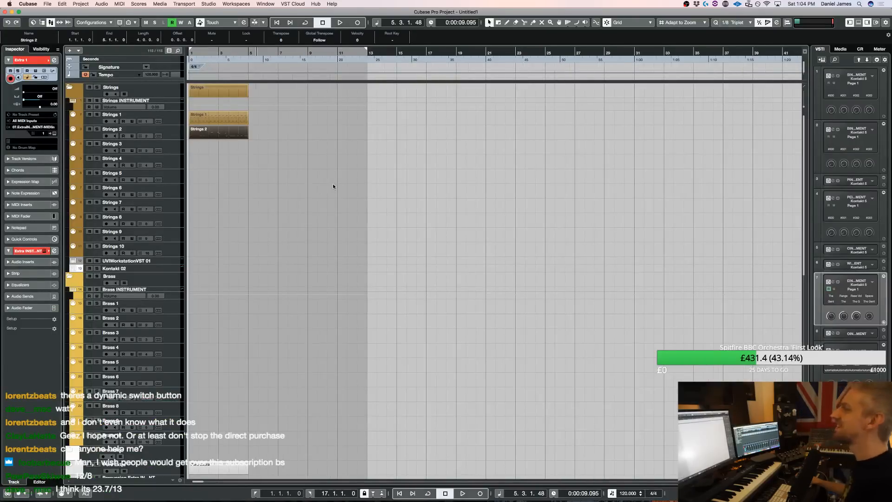
pyautogui.scroll(-10, 333, 186)
pyautogui.press('space')
pyautogui.scroll(10, 354, 195)
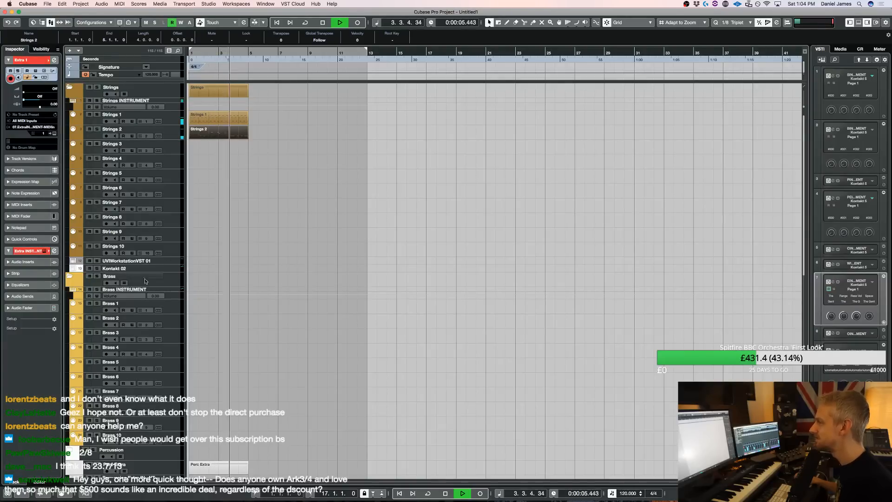
# Select the Brass 1 track, and play the strings and percussion pattern from the start
pyautogui.click(173, 307)
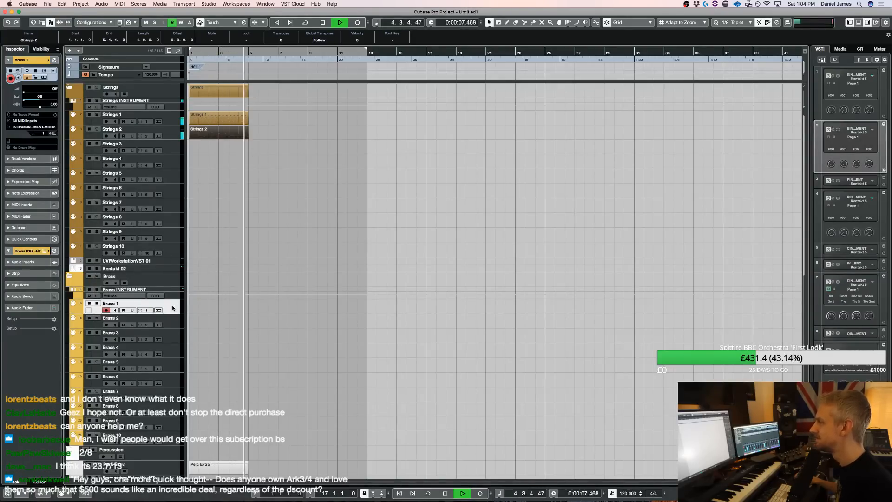
pyautogui.press('space')
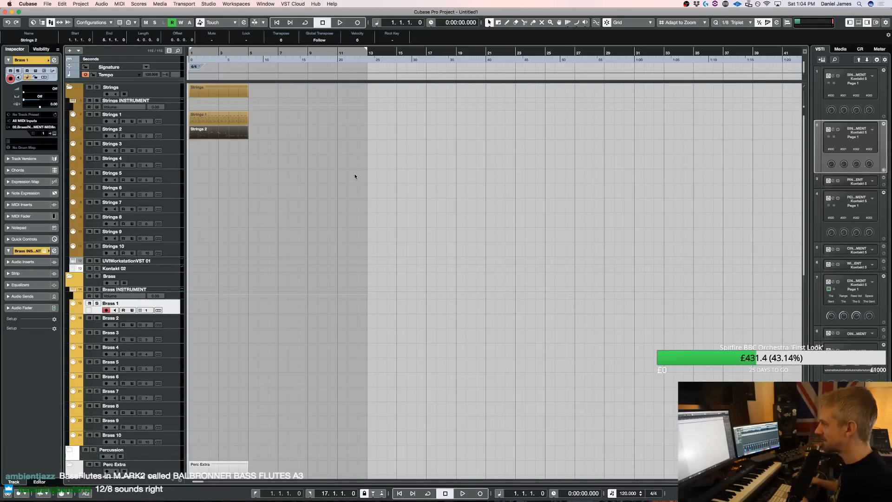
pyautogui.press('space')
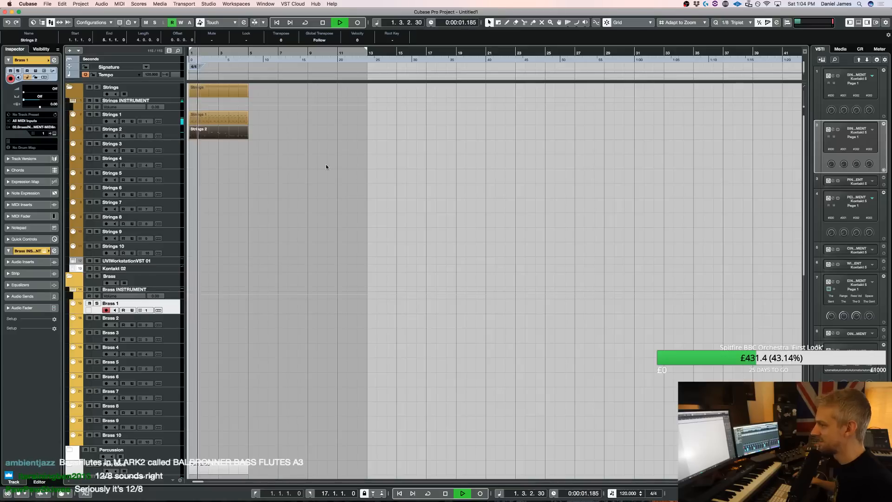
pyautogui.press('space')
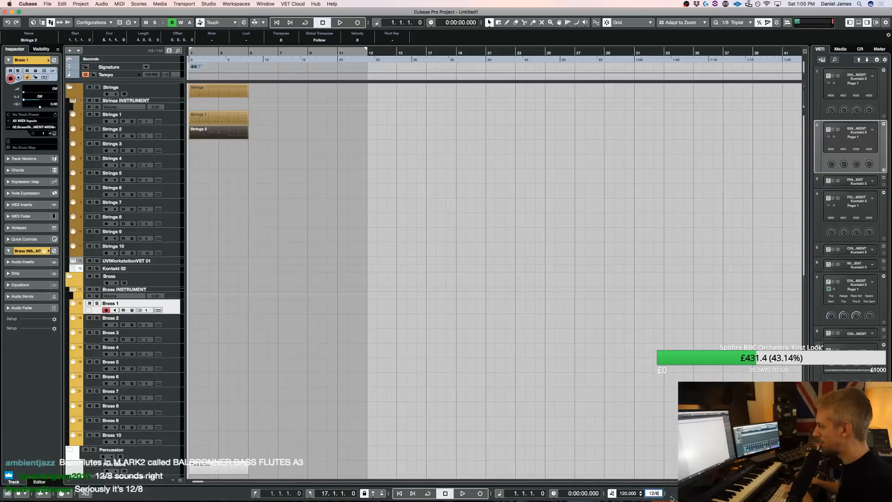
# Try a 12/8 time signature for the project, play the pattern with it, and undo the change
pyautogui.click(631, 350)
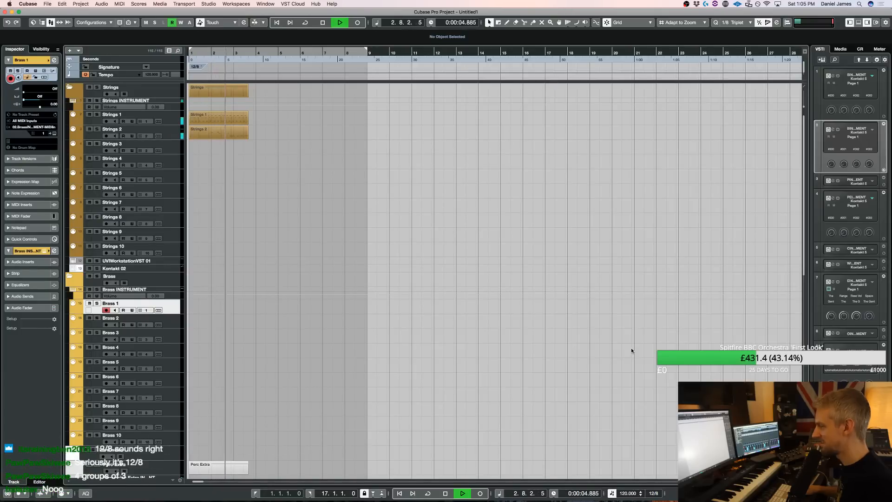
pyautogui.press('space')
pyautogui.hotkey('ctrl', 'z')
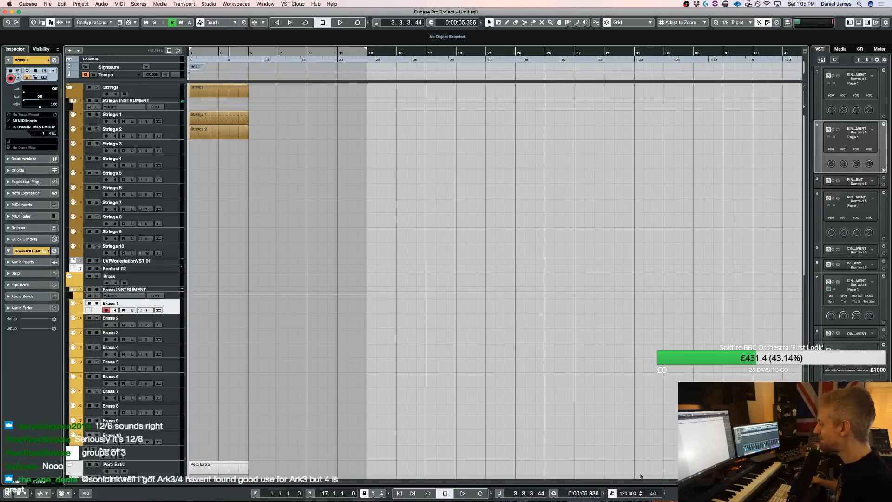
# Open the Brass instrument in Kontakt, and load ABP - Ensembles - Four Horns from the Angry Brass Pro - Ensembles folder while the pattern plays
pyautogui.scroll(-5, 265, 218)
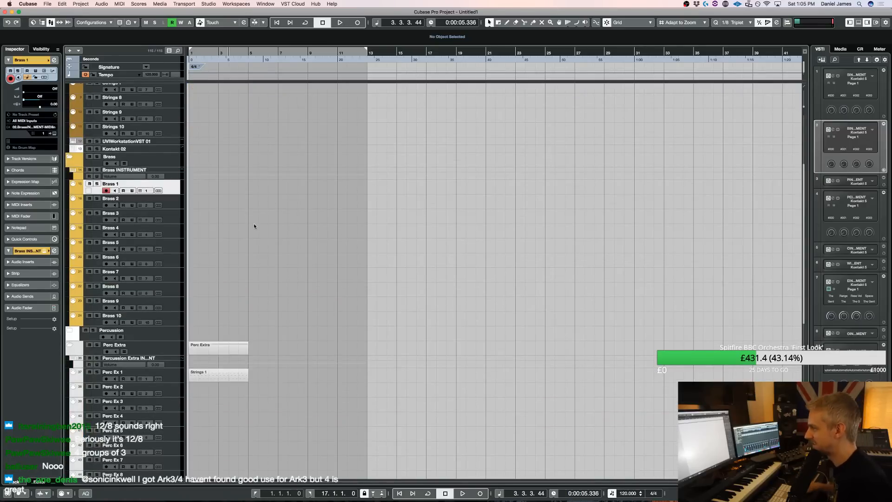
pyautogui.press('space')
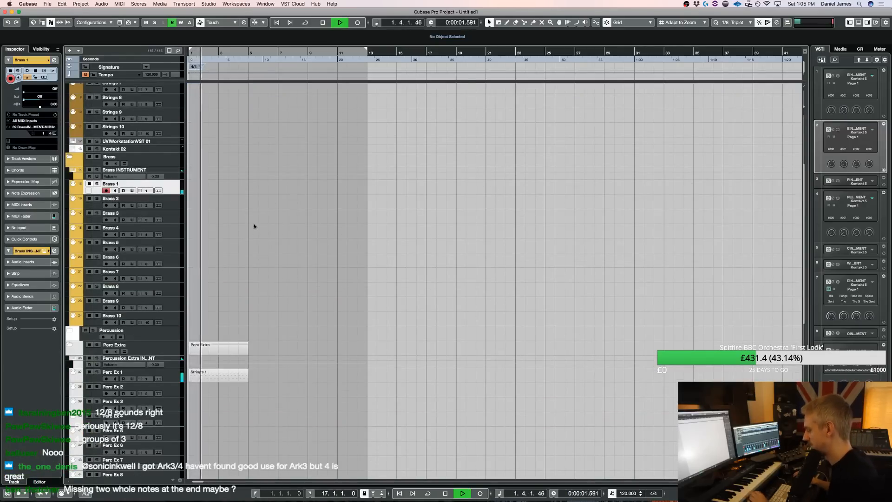
pyautogui.press('space')
pyautogui.press('e')
pyautogui.press('space')
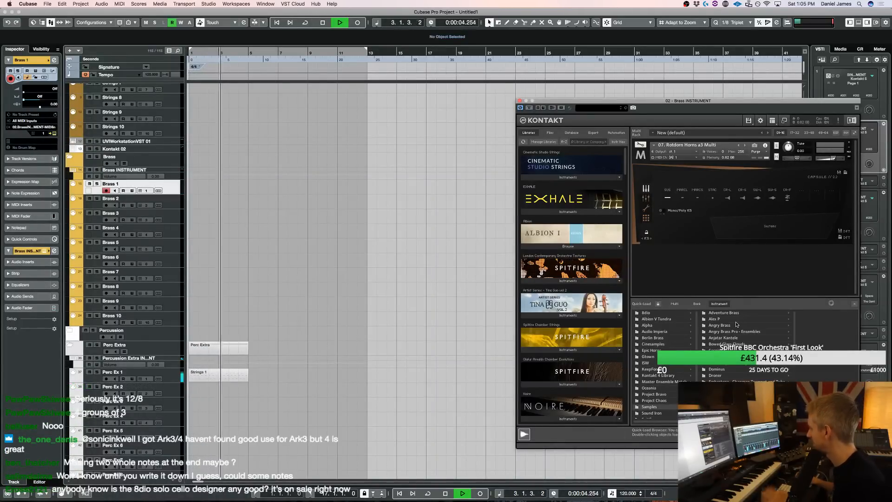
pyautogui.click(736, 332)
pyautogui.click(811, 314)
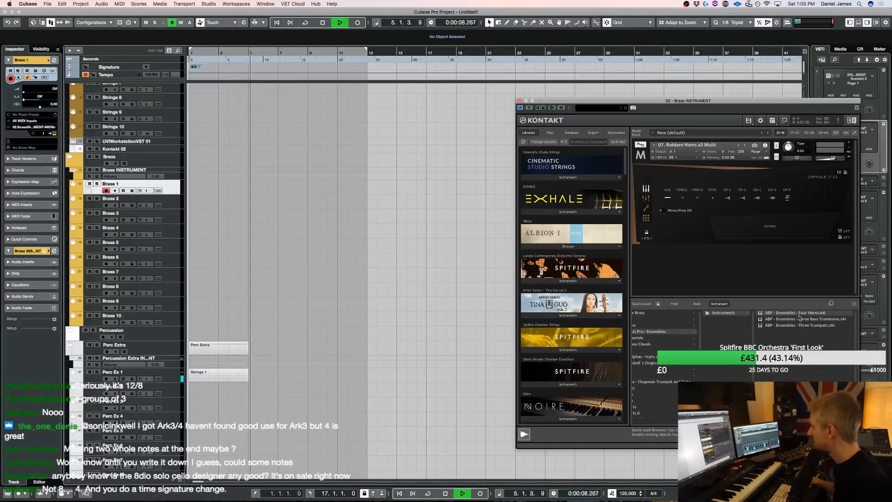
pyautogui.doubleClick(800, 313)
pyautogui.press('space')
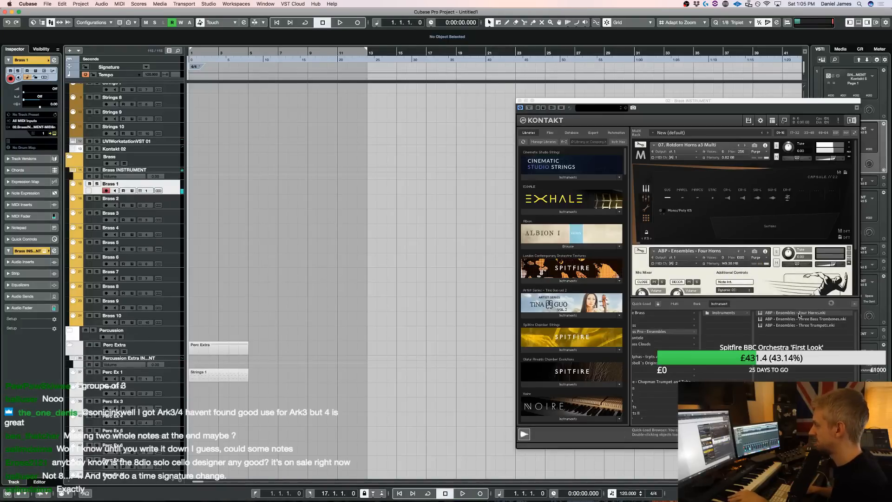
# Select the Brass 2 track, and rehearse a horn melody over repeated playbacks of the pattern
pyautogui.click(175, 199)
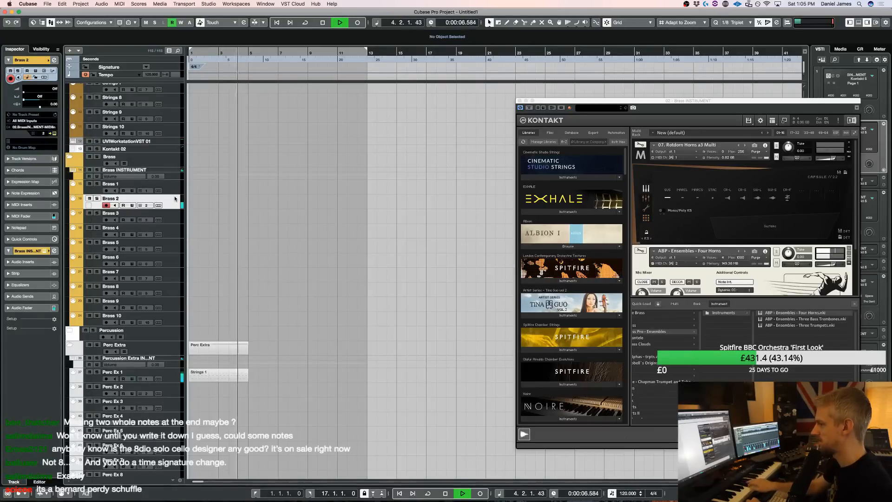
pyautogui.press('space')
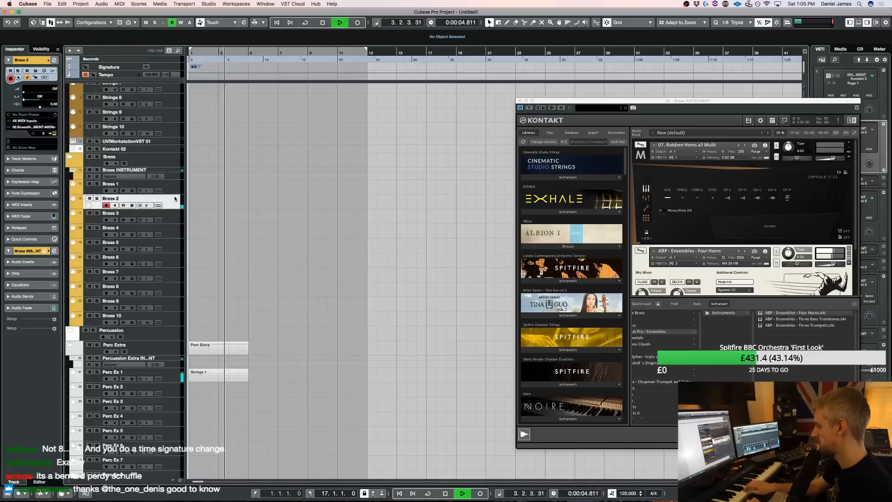
pyautogui.press('space')
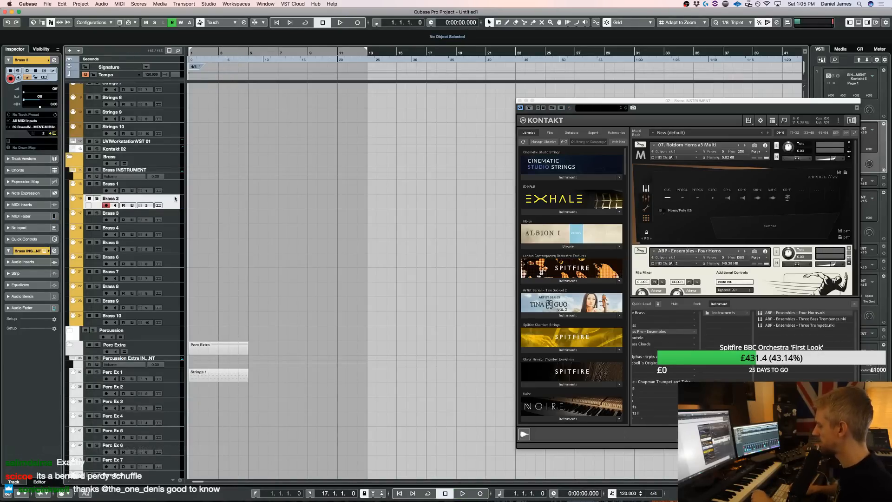
pyautogui.press('space')
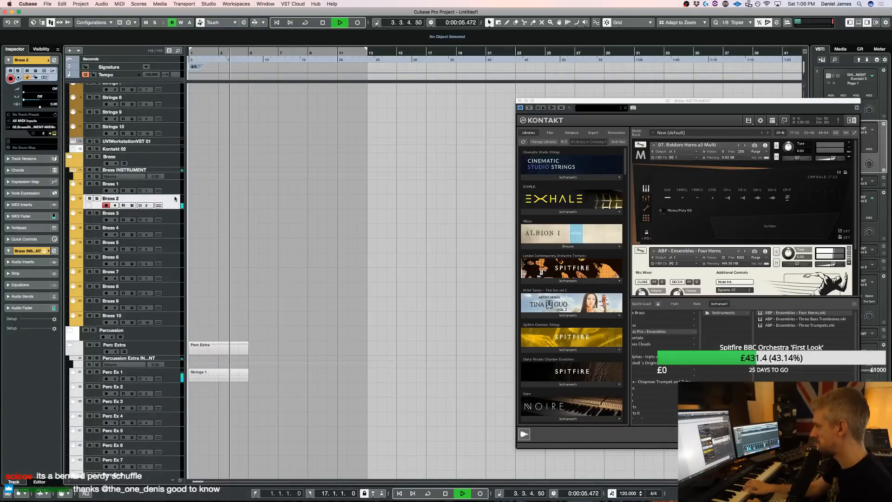
pyautogui.press('space')
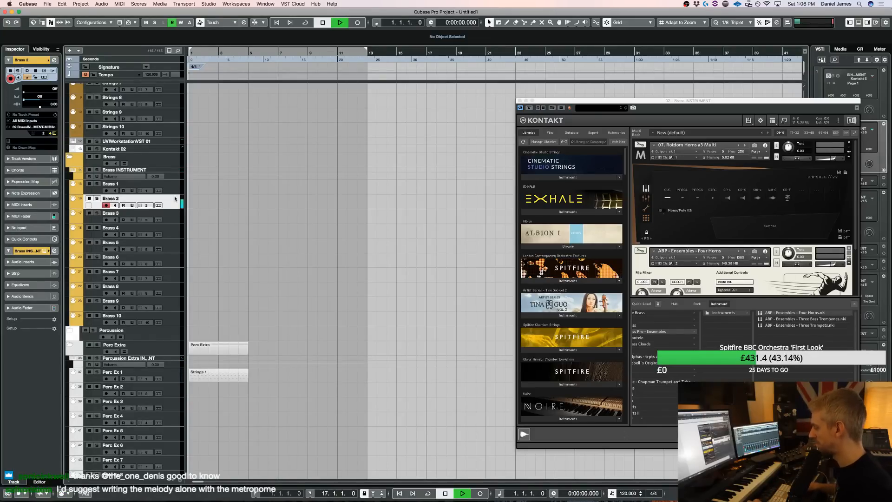
pyautogui.press('space')
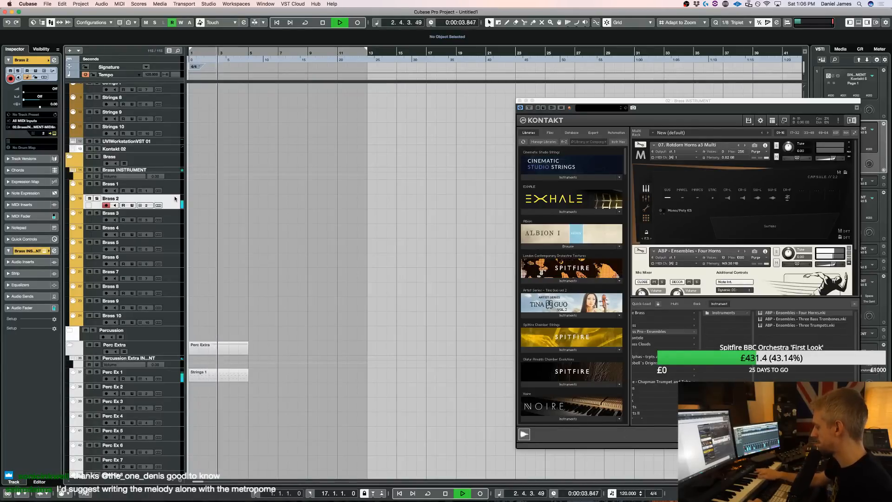
pyautogui.press('space')
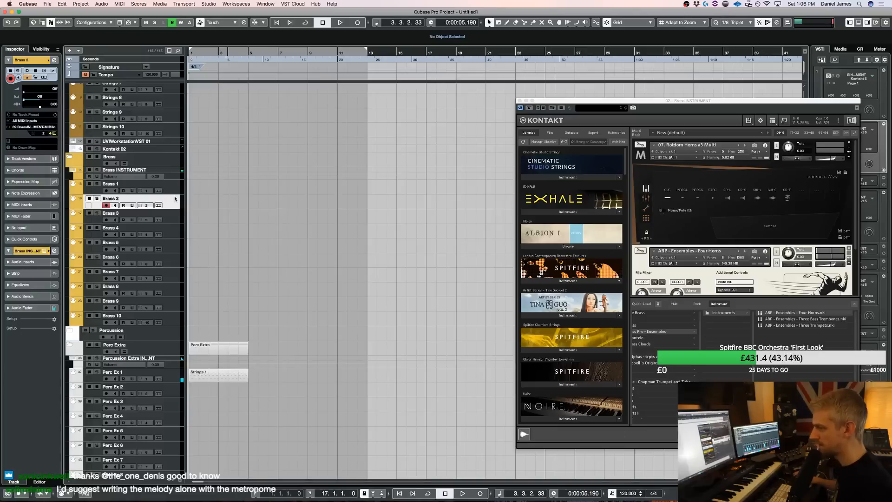
# Move the Strings 1 part and the Perc Ex 1 part four bars later, starting at bar 5
pyautogui.press('space')
pyautogui.scroll(5, 398, 285)
pyautogui.moveTo(197, 116); pyautogui.dragTo(258, 120)
pyautogui.press('KP_Decimal')
pyautogui.scroll(-10, 255, 281)
pyautogui.moveTo(217, 103); pyautogui.dragTo(277, 108)
# Move the Extra 1 part from bar 21 to bar 1, and select the Extra 1 track
pyautogui.scroll(-1, 277, 238)
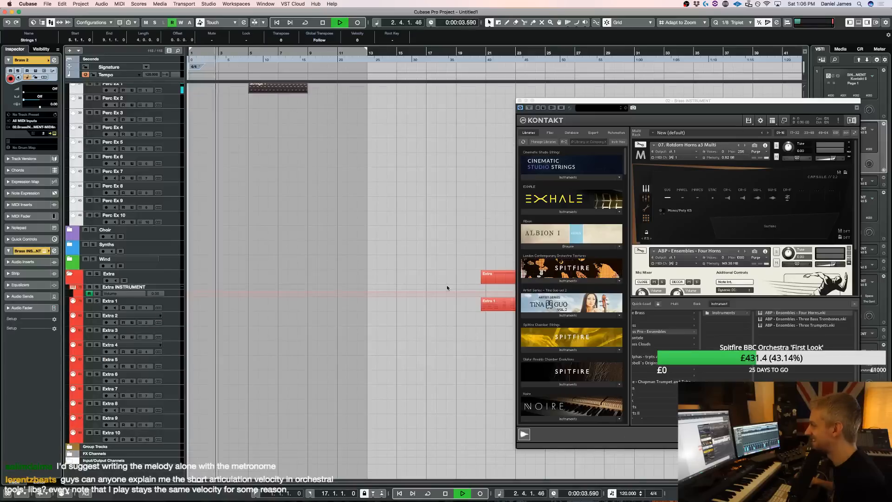
pyautogui.moveTo(494, 305); pyautogui.dragTo(196, 306)
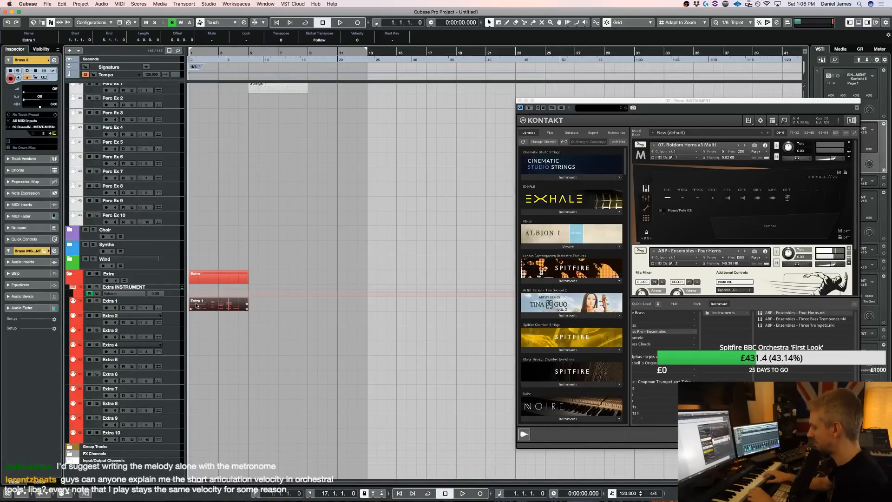
pyautogui.click(178, 304)
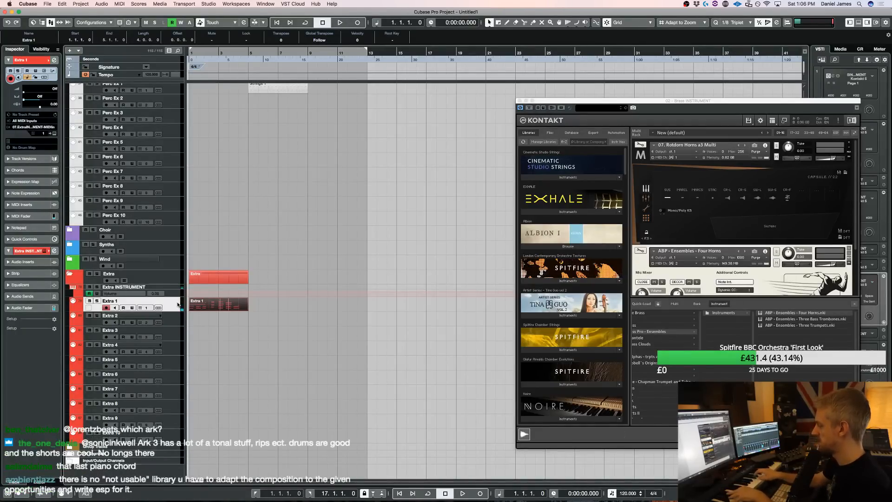
pyautogui.scroll(15, 169, 293)
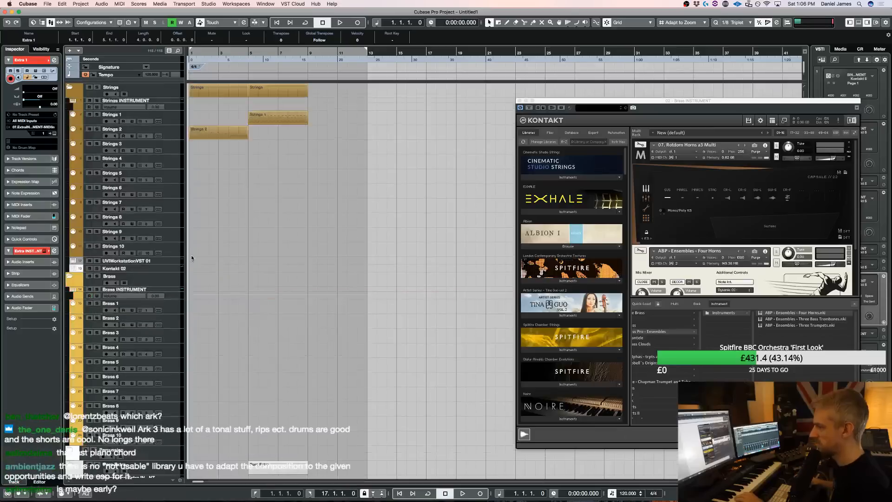
# Record a horn melody of about six bars on Brass 2, open the part in the Key Editor, and close the Kontakt window
pyautogui.click(171, 323)
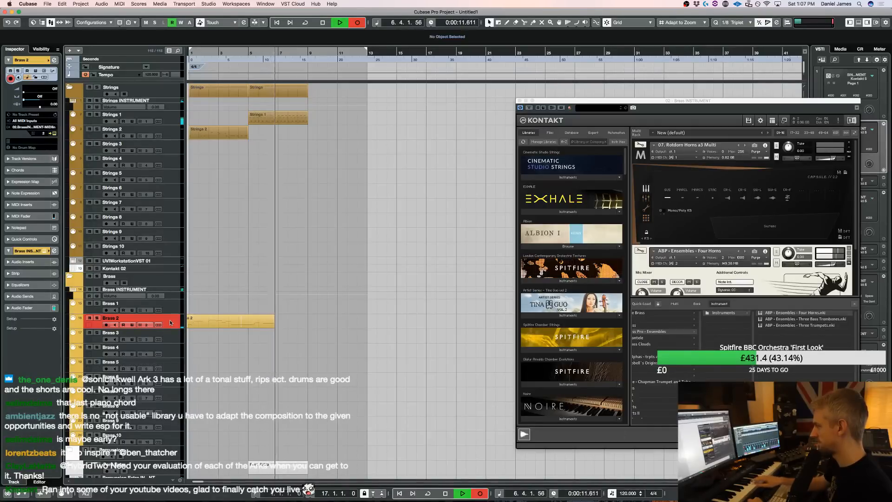
pyautogui.press('space')
pyautogui.doubleClick(255, 326)
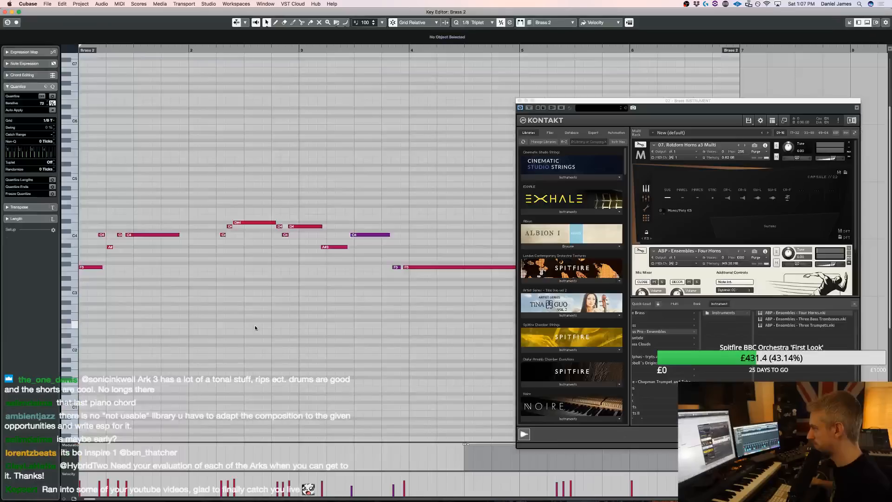
pyautogui.click(520, 100)
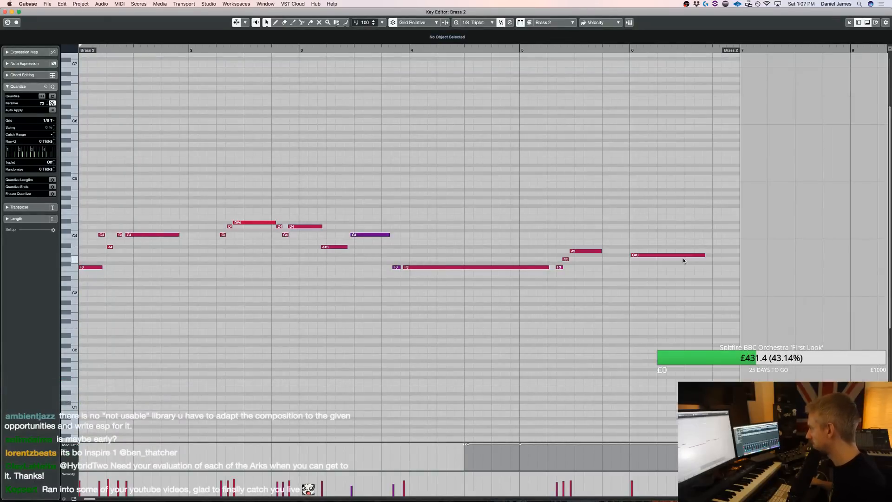
# Draw a shallow modulation curve from bar 1 to mid bar 4, and lower the A3 note in bar 5 to G#3
pyautogui.press('1')
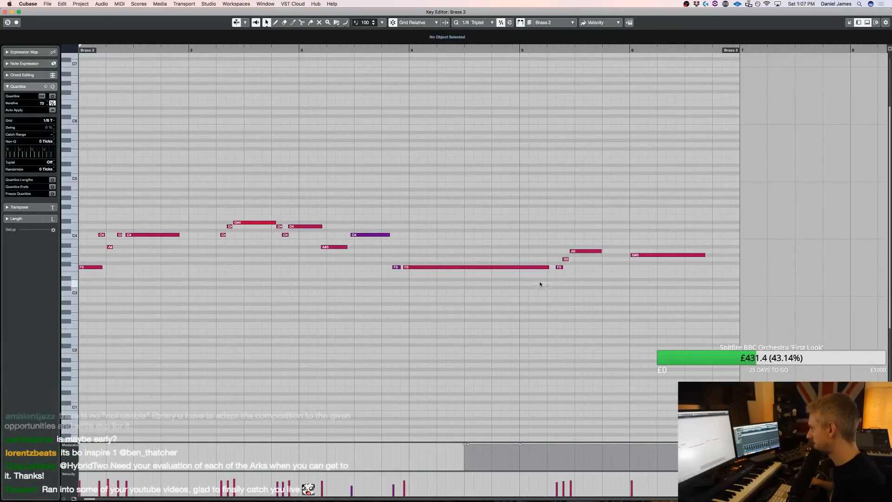
pyautogui.press('space')
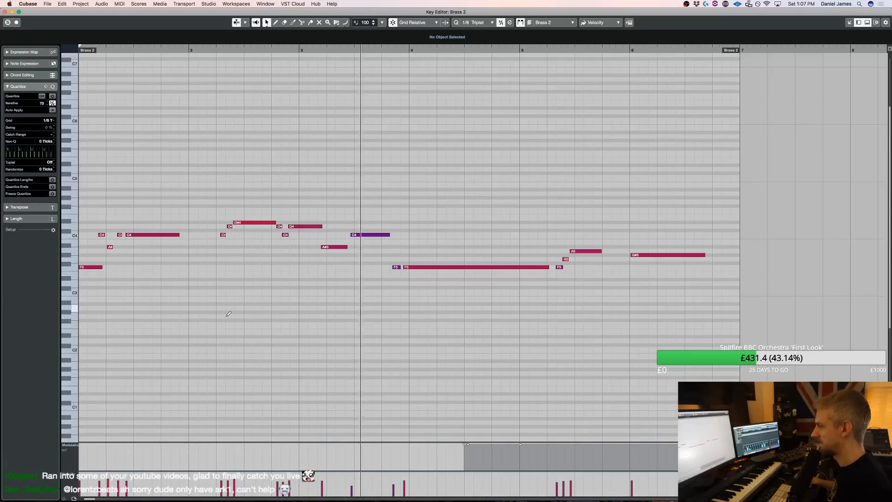
pyautogui.moveTo(79, 447); pyautogui.dragTo(474, 449)
pyautogui.press('space')
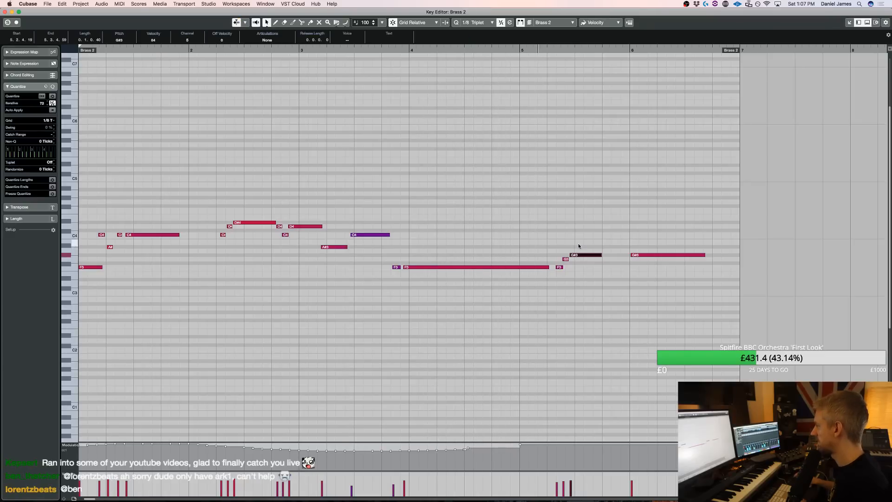
# Delete the long G#3 note at the start of bar 6, and play back the melody's ending
pyautogui.hscroll(5, 692, 277)
pyautogui.moveTo(564, 291); pyautogui.dragTo(537, 208)
pyautogui.press('Delete')
pyautogui.press('space')
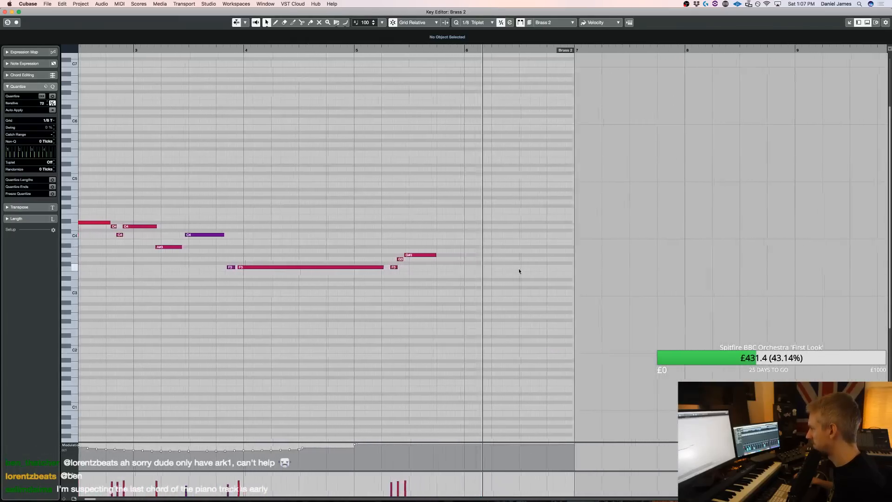
# Add short G#3 and A#3 notes and a two-beat G3 in bar 6, and extend the Brass 2 part past bar 8
pyautogui.press('space')
pyautogui.moveTo(494, 259)
pyautogui.mouseDown()
pyautogui.moveTo(510, 246)
pyautogui.moveTo(566, 259)
pyautogui.mouseUp()
pyautogui.moveTo(548, 50); pyautogui.dragTo(677, 77)
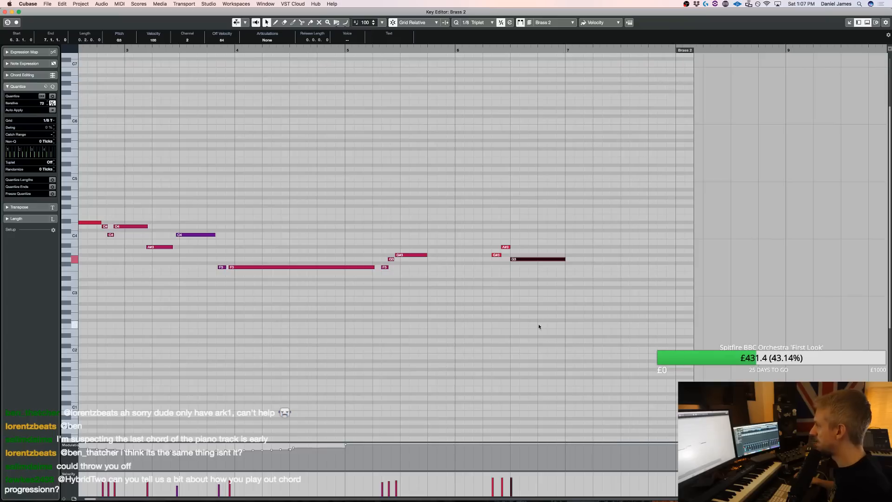
# Try two F3 notes in bar 7, the second held until beat 4, play the ending, and remove both
pyautogui.click(567, 267)
pyautogui.click(585, 267)
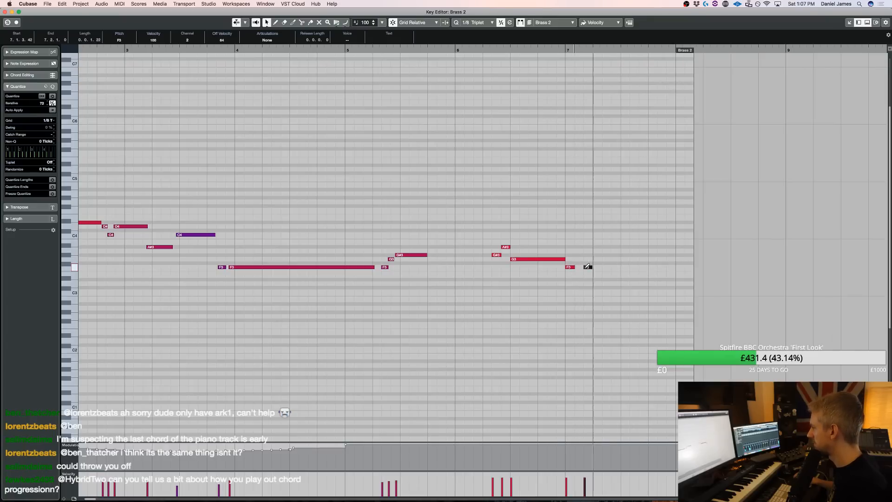
pyautogui.press('space')
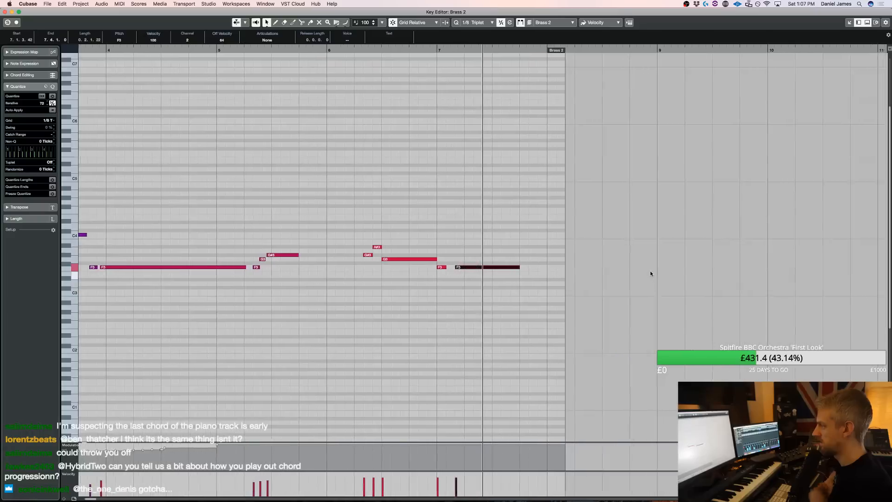
pyautogui.click(470, 280)
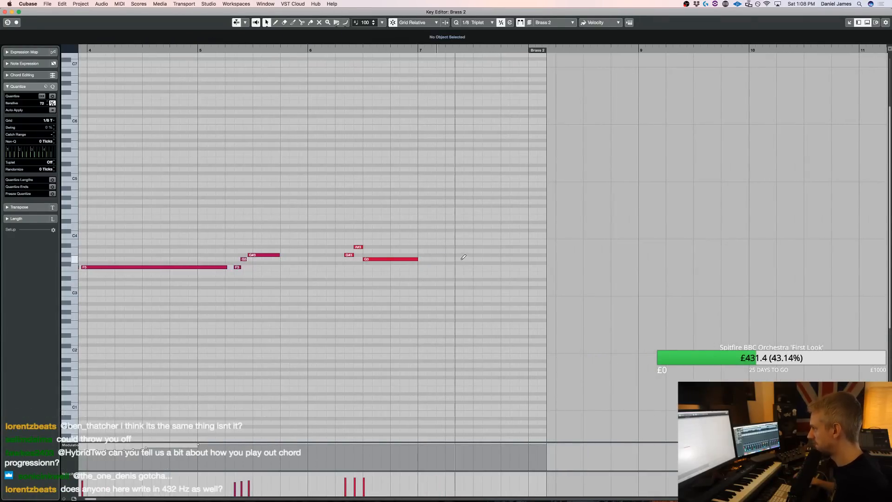
# Add a short G3, two short F3 notes and a long F3 held to the part's end in bar 7, and play them
pyautogui.click(476, 268)
pyautogui.moveTo(484, 268); pyautogui.dragTo(514, 267)
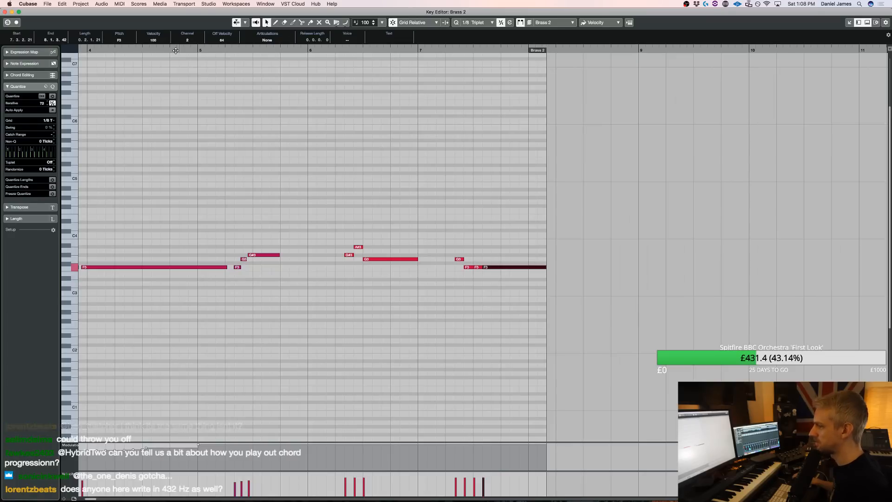
pyautogui.hscroll(-10, 175, 50)
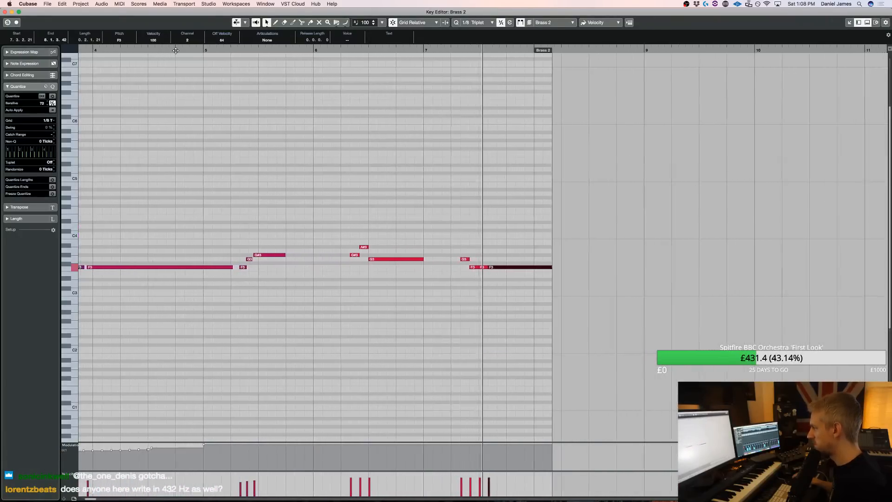
# Move the last G3 and the three F3 notes one grid step earlier, and play the piece from the start
pyautogui.press('space')
pyautogui.moveTo(395, 226); pyautogui.dragTo(395, 227)
pyautogui.press('super+Left')
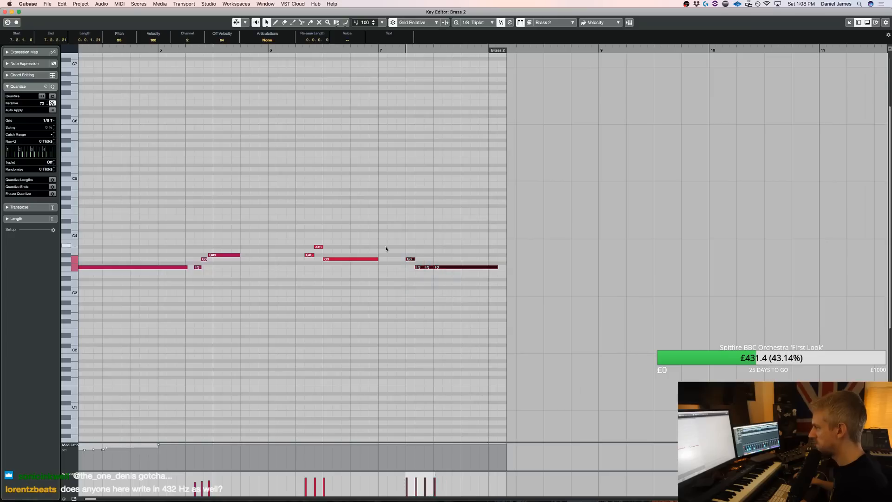
pyautogui.press('KP_Decimal')
pyautogui.press('space')
pyautogui.press('Return')
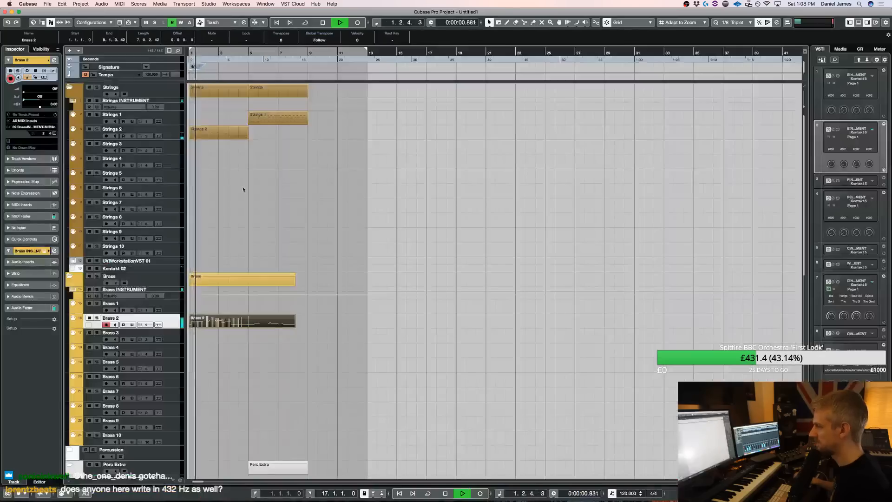
# Quantize the whole horn melody to the 1/8 triplet grid, and move the C4, D4, A#3 and F3 notes around bars 3 and 4 one step later
pyautogui.press('Return')
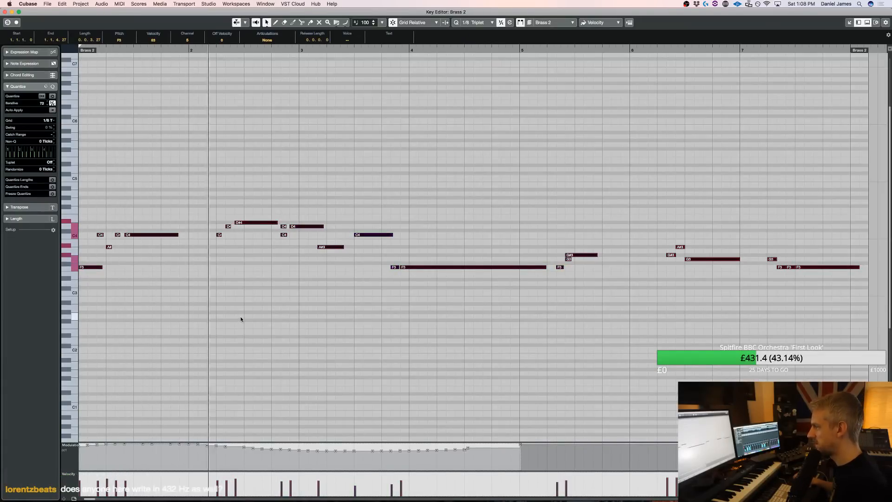
pyautogui.press('space')
pyautogui.moveTo(305, 227); pyautogui.dragTo(355, 226)
pyautogui.press('super+Right')
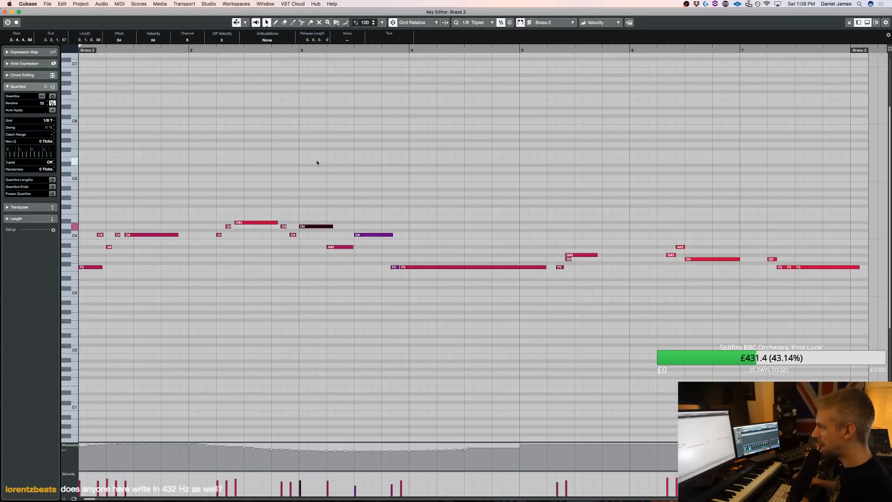
pyautogui.click(396, 268)
pyautogui.press('super+Right')
pyautogui.press('Return')
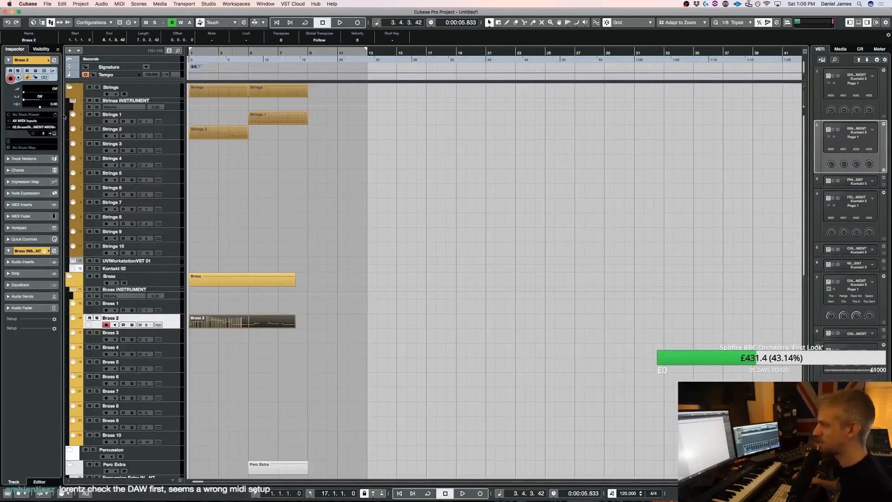
# Try a track delay of -127 on Brass 2 and play from the start
pyautogui.doubleClick(56, 103)
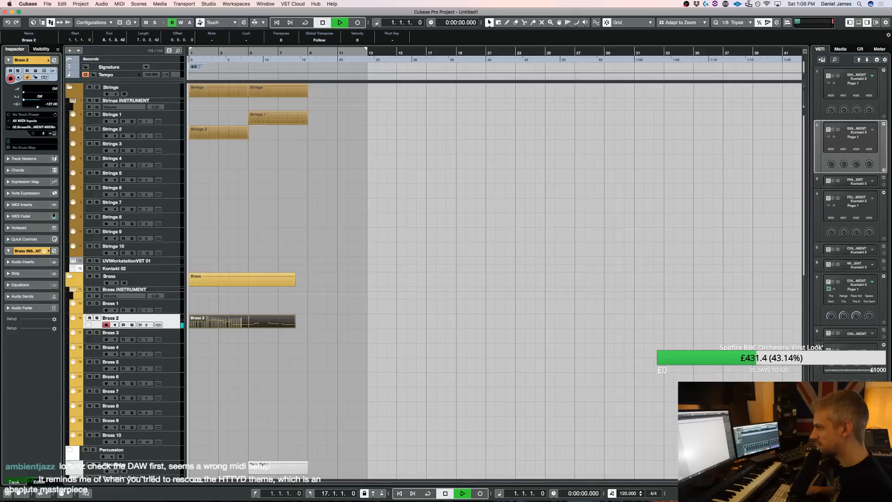
pyautogui.press('space')
pyautogui.press('space')
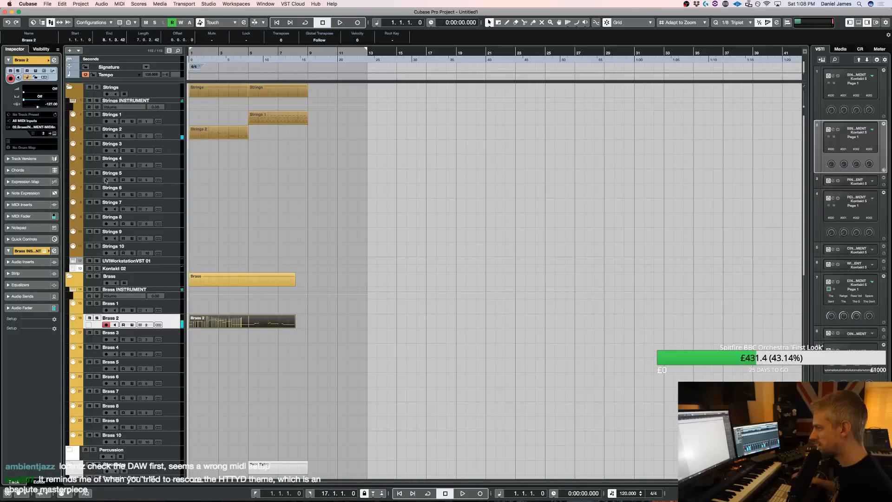
# Move all the string, brass and percussion parts two bars later to start at bar 3, and set the left locator to bar 3
pyautogui.click(195, 158)
pyautogui.moveTo(220, 131); pyautogui.dragTo(250, 130)
pyautogui.click(398, 372)
pyautogui.click(232, 319)
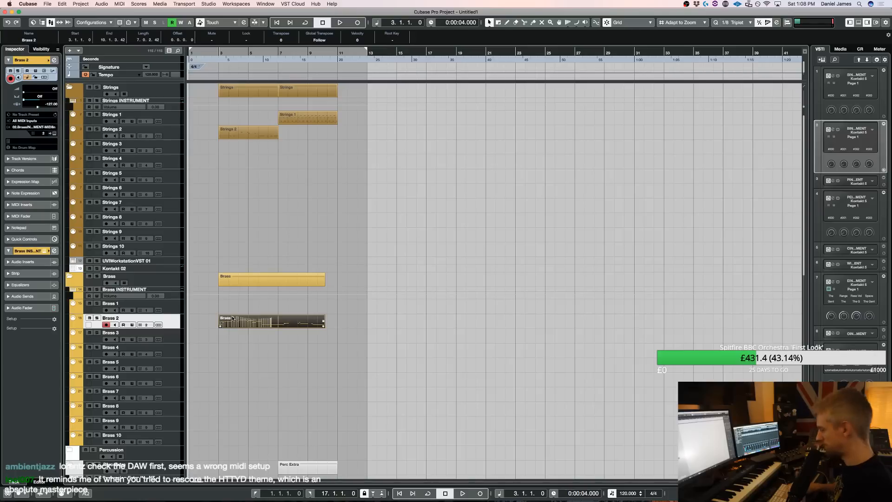
pyautogui.press('space')
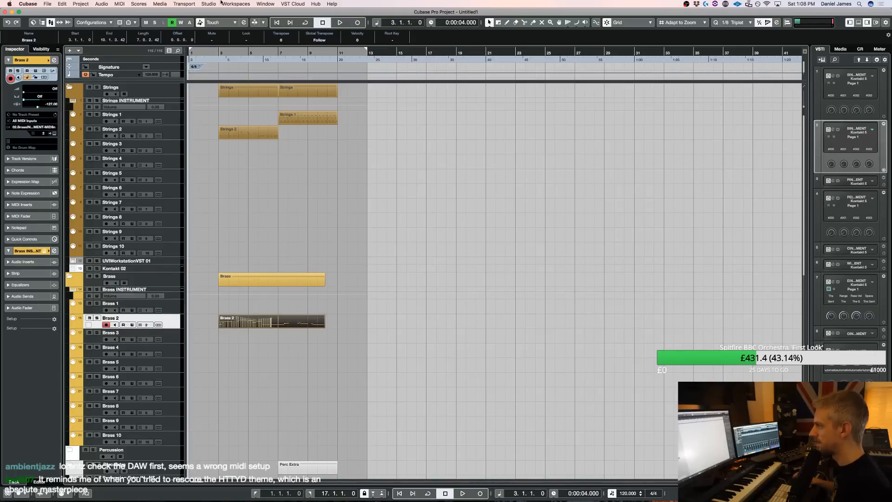
pyautogui.click(220, 50)
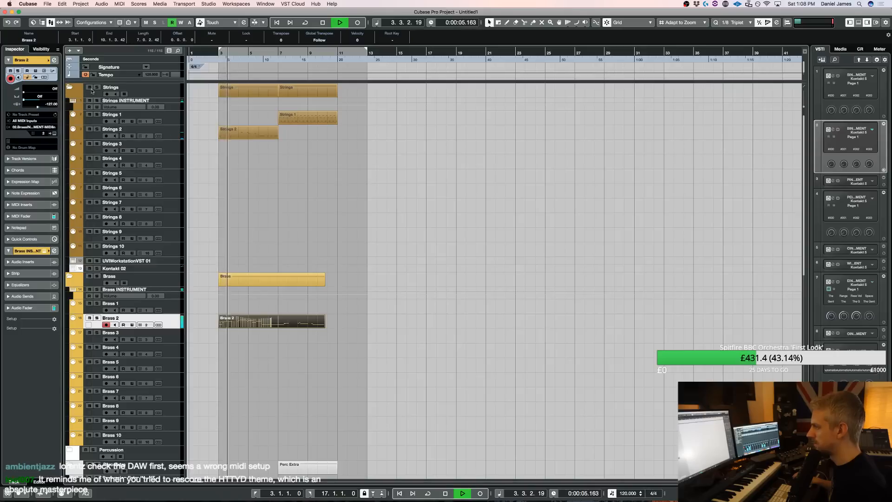
# Try a track delay of -50 on Brass 2 during playback
pyautogui.doubleClick(51, 104)
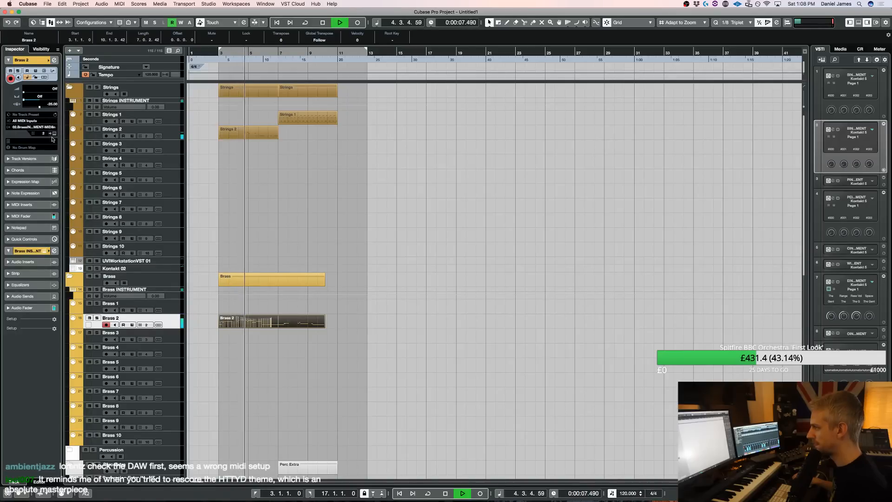
pyautogui.doubleClick(52, 105)
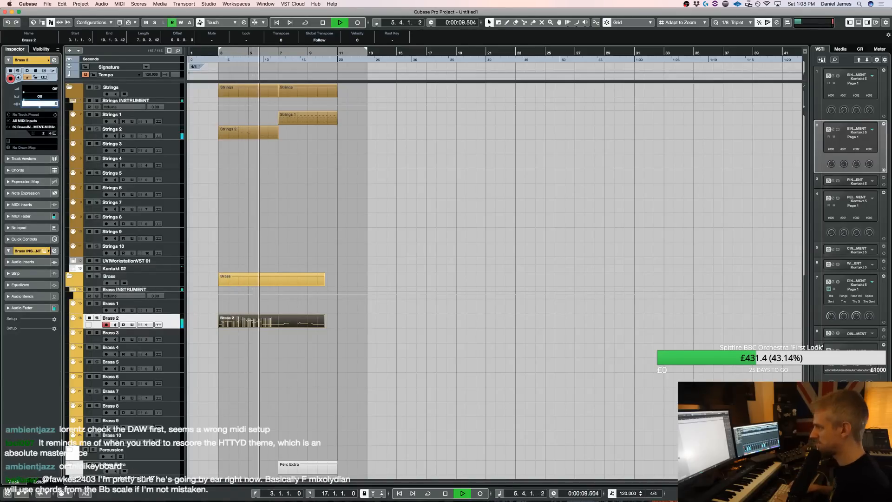
pyautogui.write('0')
pyautogui.press('Return')
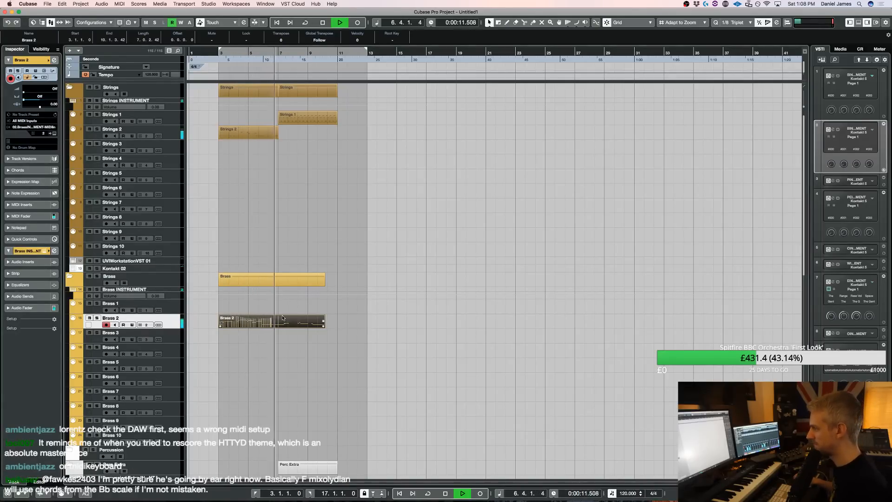
# Move the melody's closing G3 and three F3 notes in bar 9 one grid step earlier, and play the result
pyautogui.doubleClick(310, 317)
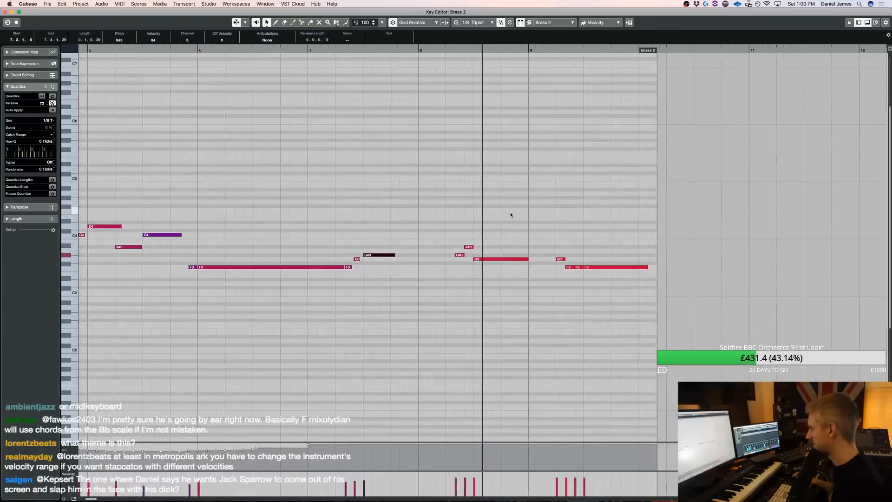
pyautogui.moveTo(443, 294); pyautogui.dragTo(512, 236)
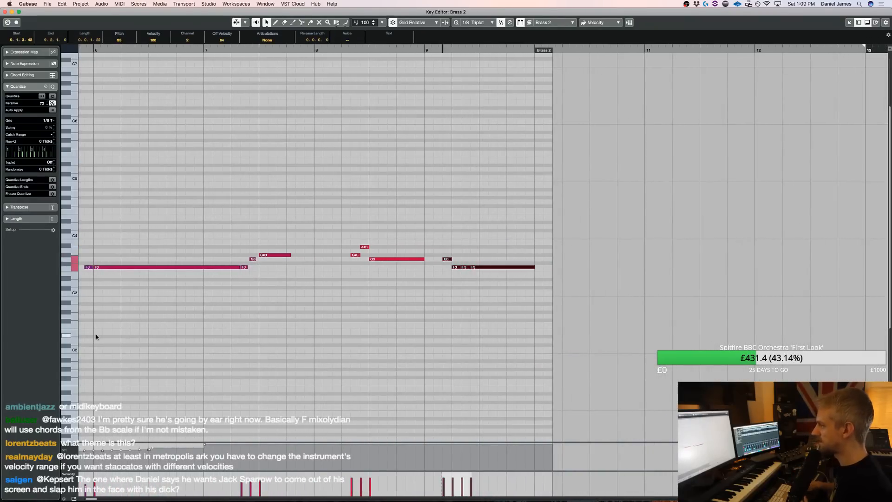
pyautogui.press('space')
pyautogui.press('space')
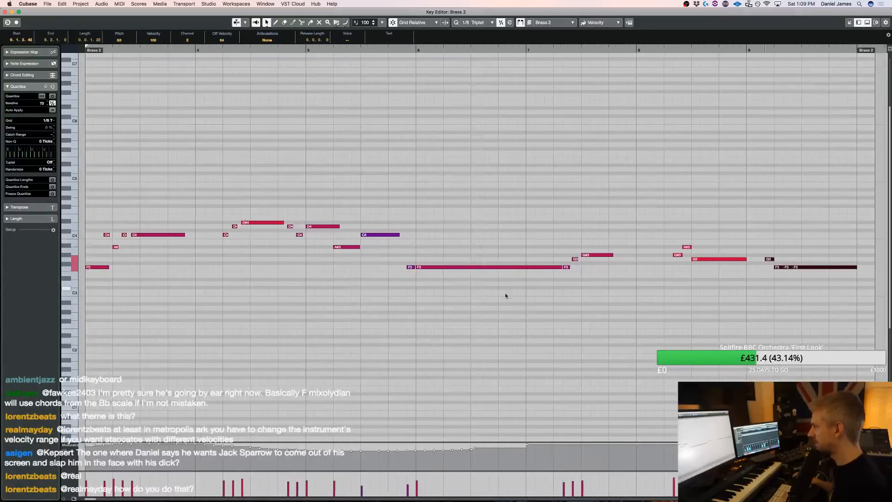
# Move the C4 and A#3 group in bar 3 and the C4, D4 and D#4 in bar 4 one grid step later, and play back
pyautogui.press('Return')
pyautogui.press('Return')
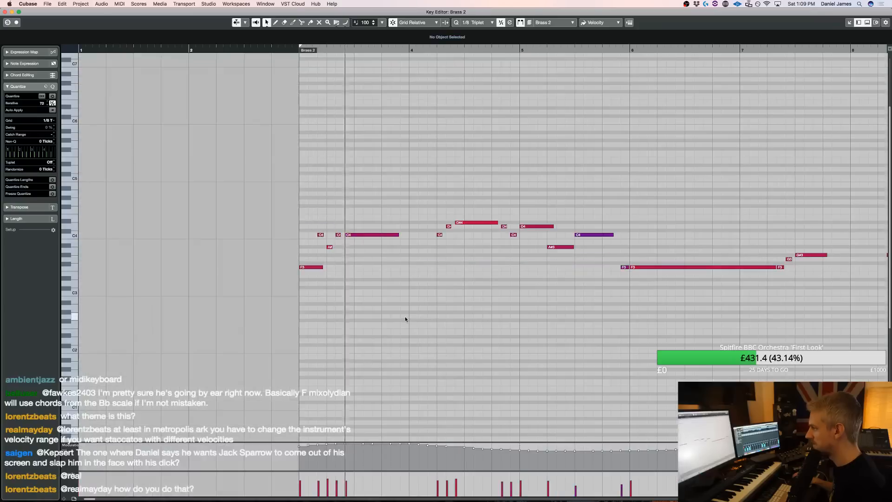
pyautogui.moveTo(372, 276); pyautogui.dragTo(302, 213)
pyautogui.press('super+Right')
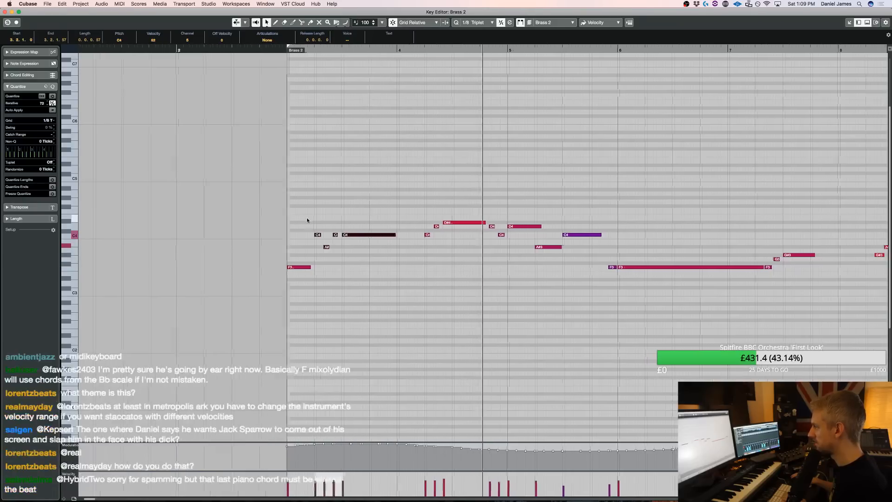
pyautogui.moveTo(375, 252); pyautogui.dragTo(405, 204)
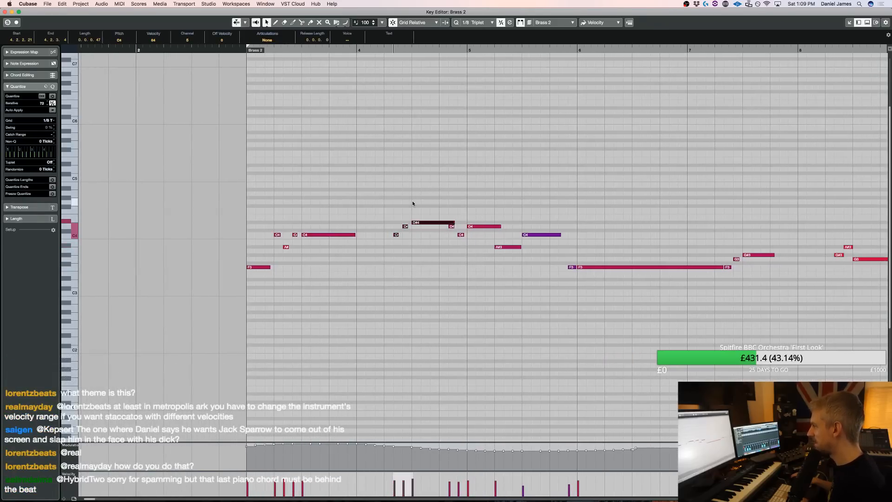
pyautogui.press('space')
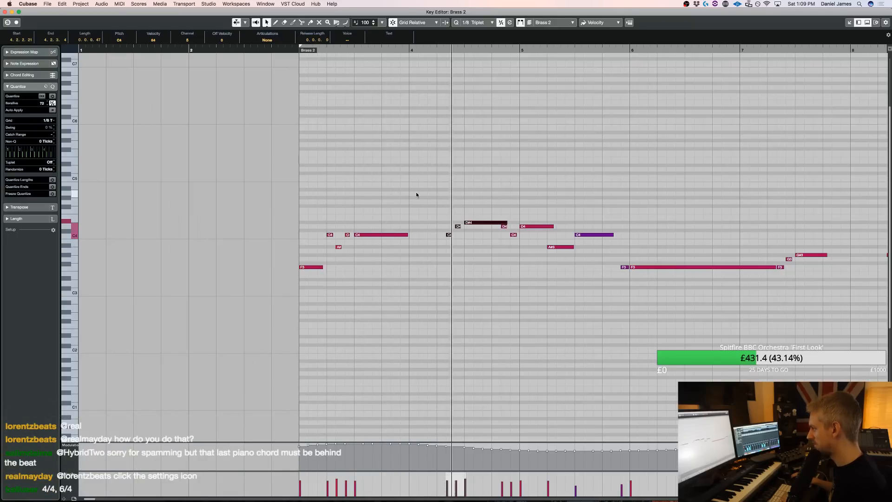
# Set the Brass 2 track delay to -125 during playback
pyautogui.press('Return')
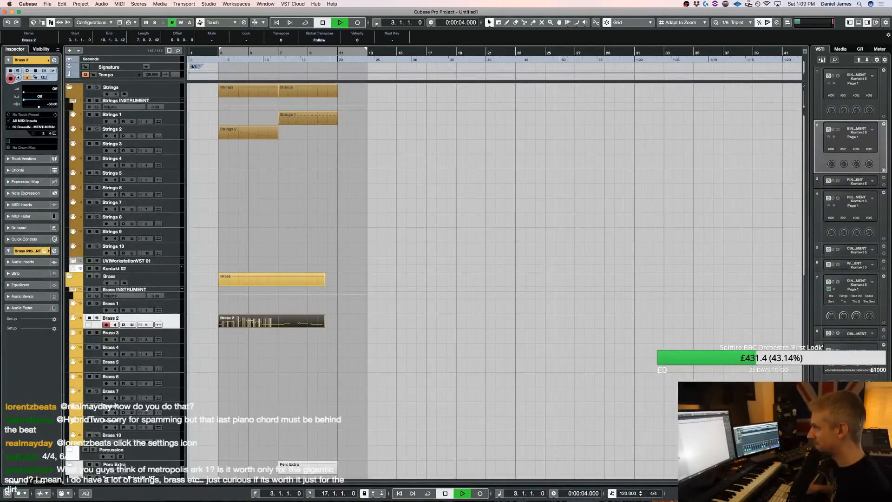
pyautogui.doubleClick(50, 105)
pyautogui.write('-125')
pyautogui.press('Return')
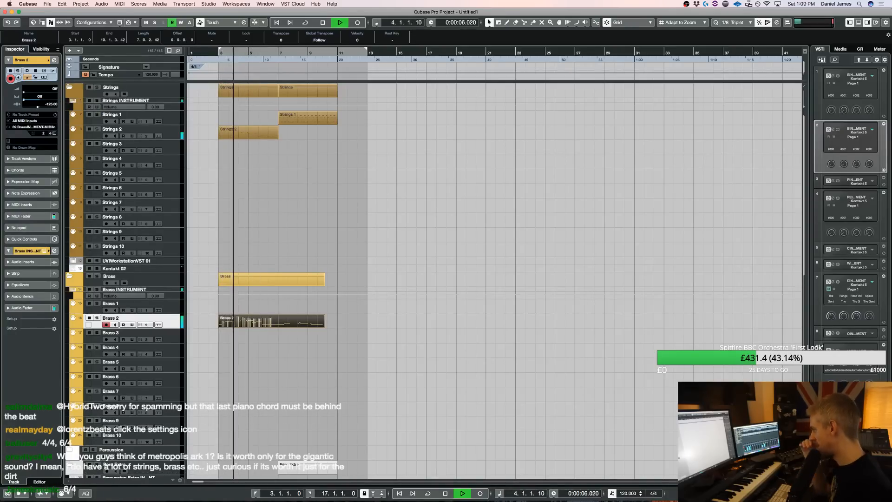
# Lengthen the G#3 in bar 7 to three beats, ending at bar 8 beat 2, and play the melody from the start
pyautogui.doubleClick(269, 321)
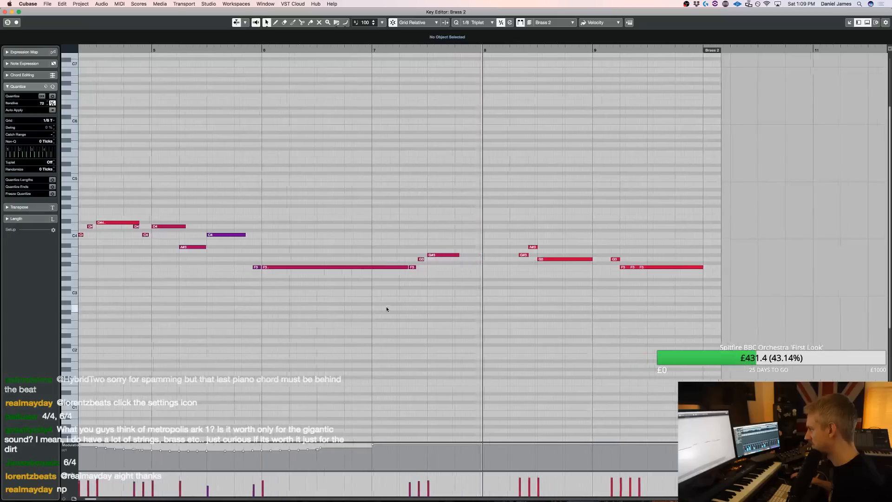
pyautogui.moveTo(505, 259); pyautogui.dragTo(501, 258)
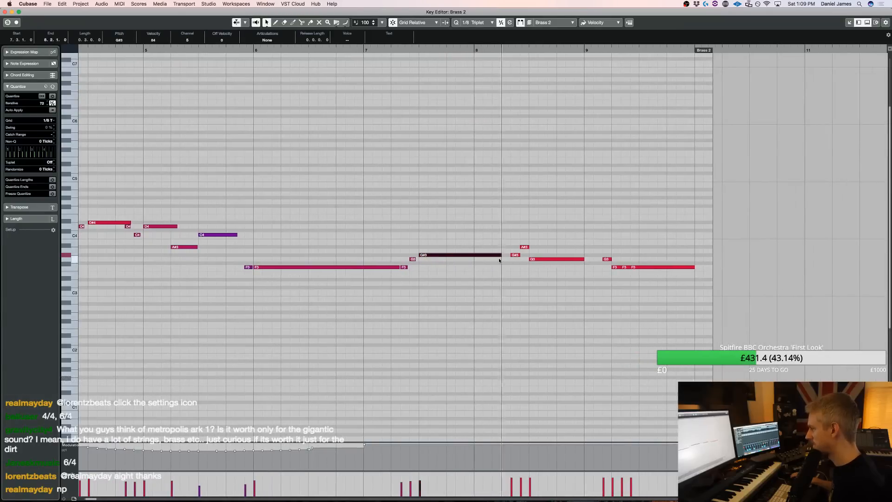
pyautogui.press('space')
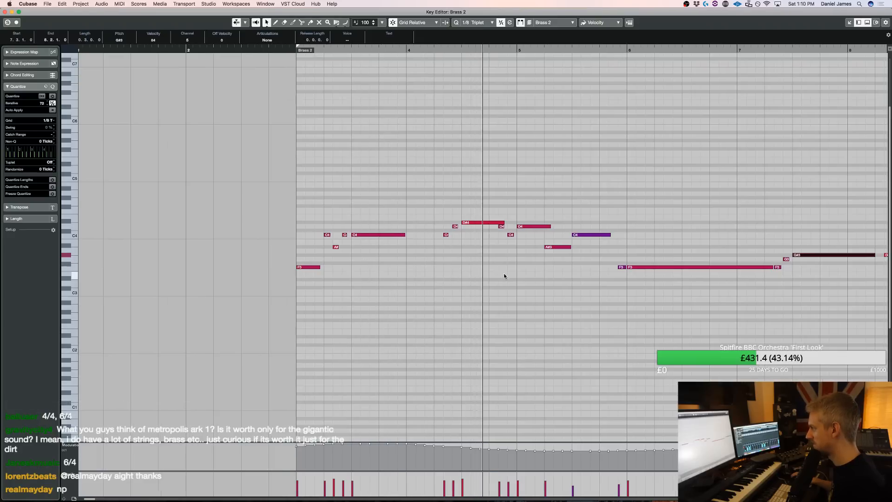
pyautogui.press('space')
# Change the project's time signature to 6/4, and play the Brass 2 melody against the new bar grid
pyautogui.press('Return')
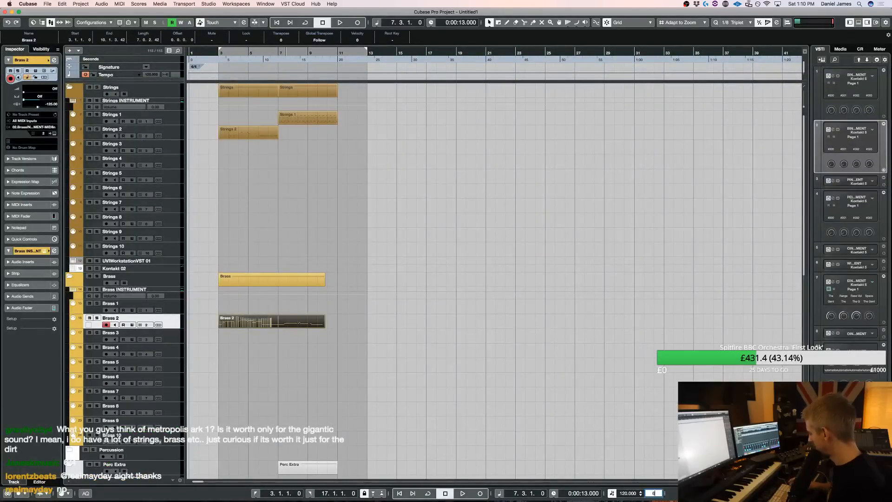
pyautogui.press('Return')
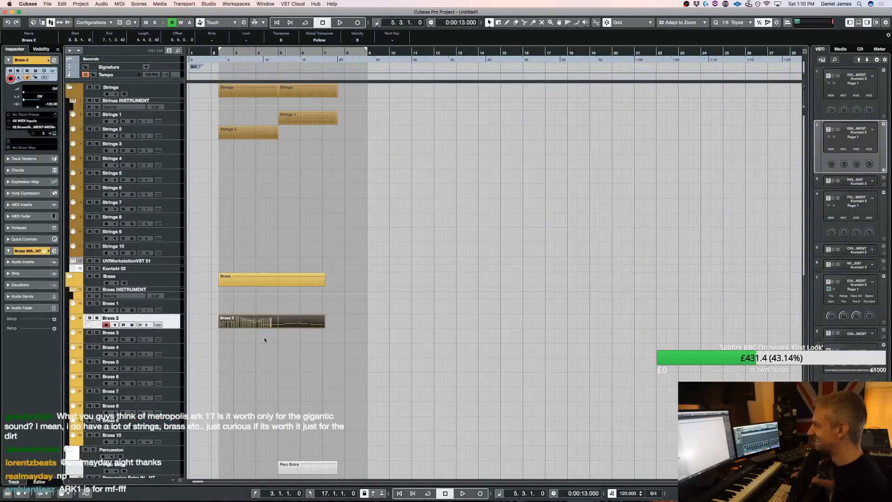
pyautogui.doubleClick(258, 324)
pyautogui.press('space')
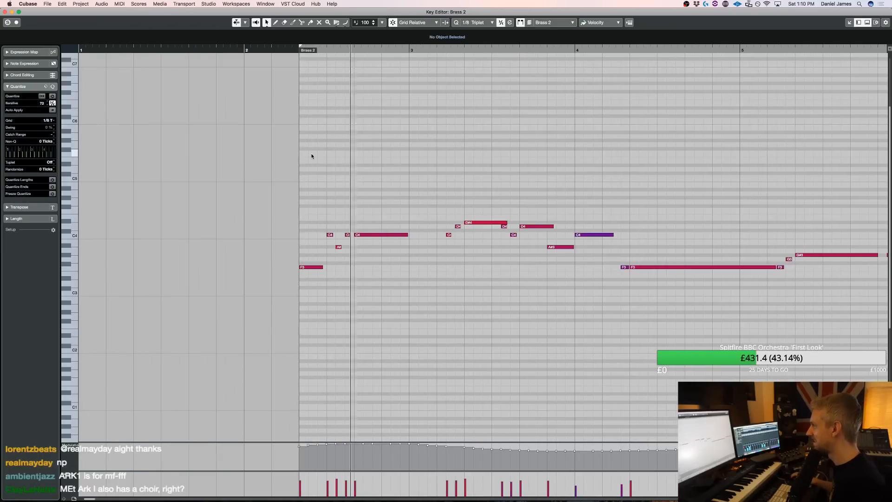
pyautogui.press('space')
pyautogui.press('Return')
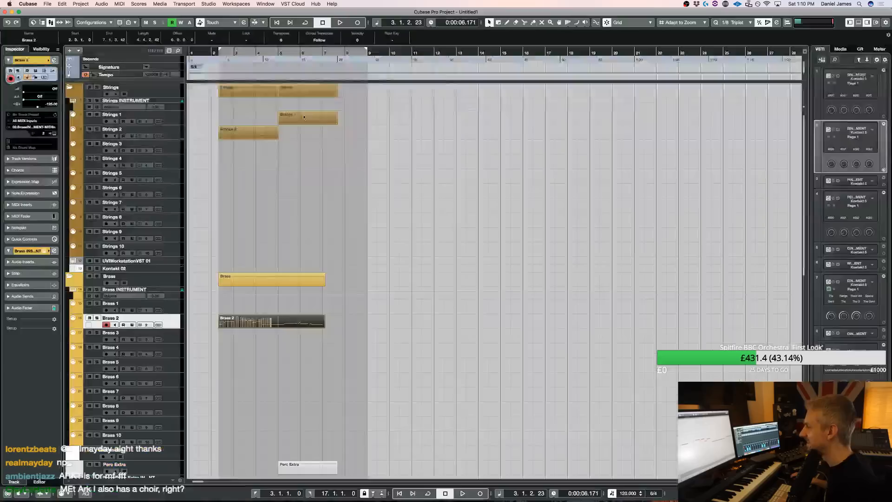
pyautogui.press('Return')
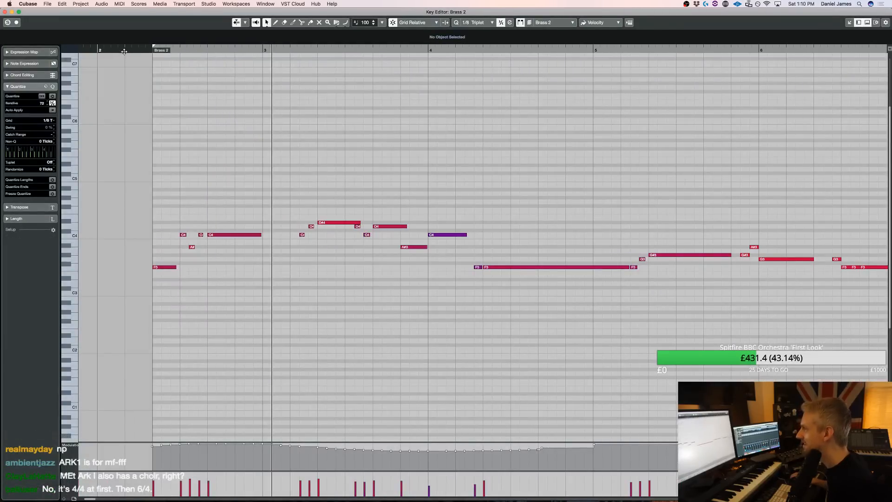
# Extend the start of the Brass 2 part back to bar 2, and move all its notes to begin there
pyautogui.moveTo(158, 54); pyautogui.dragTo(101, 54)
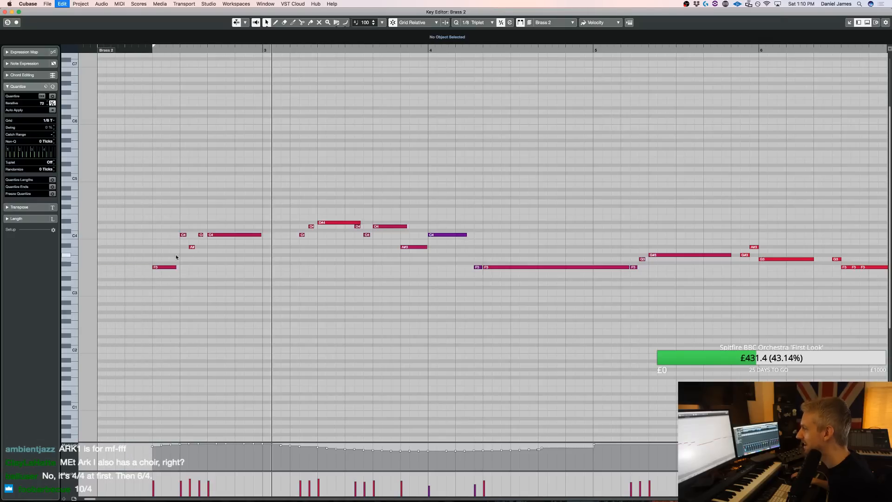
pyautogui.press('super+a')
pyautogui.moveTo(166, 267); pyautogui.dragTo(110, 268)
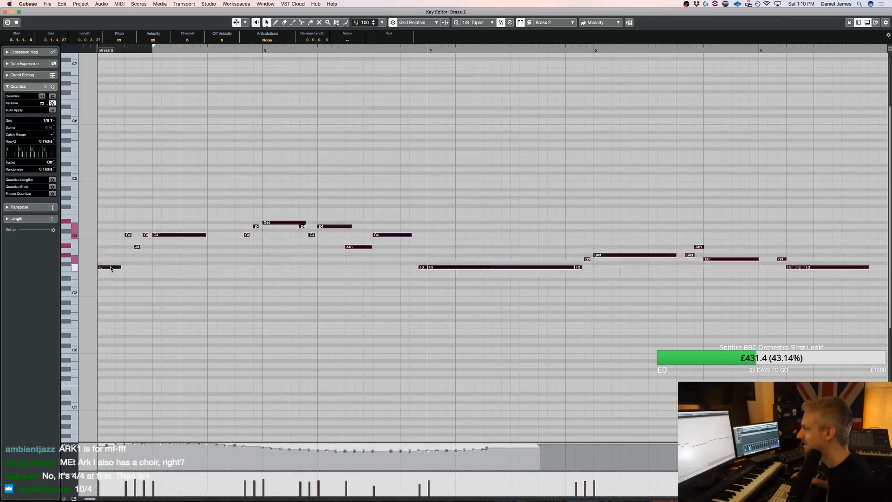
pyautogui.press('Return')
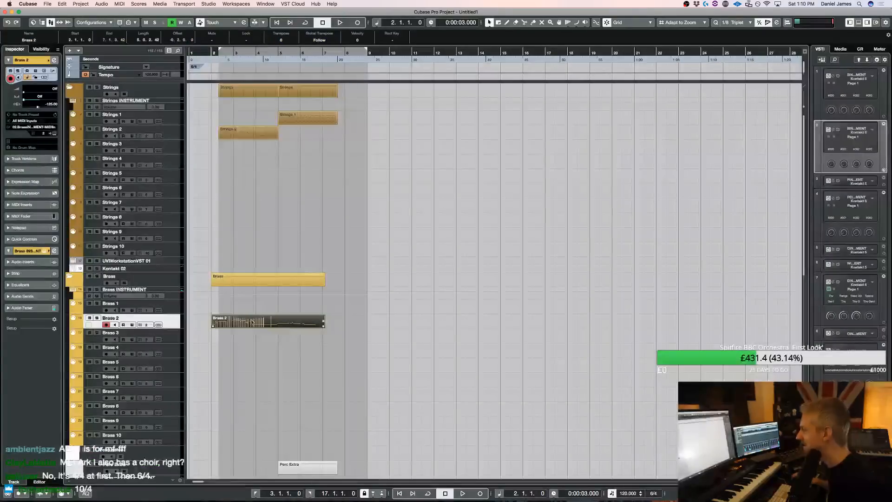
pyautogui.moveTo(258, 319); pyautogui.dragTo(267, 326)
pyautogui.press('super+z')
pyautogui.click(267, 331)
pyautogui.press('super+a')
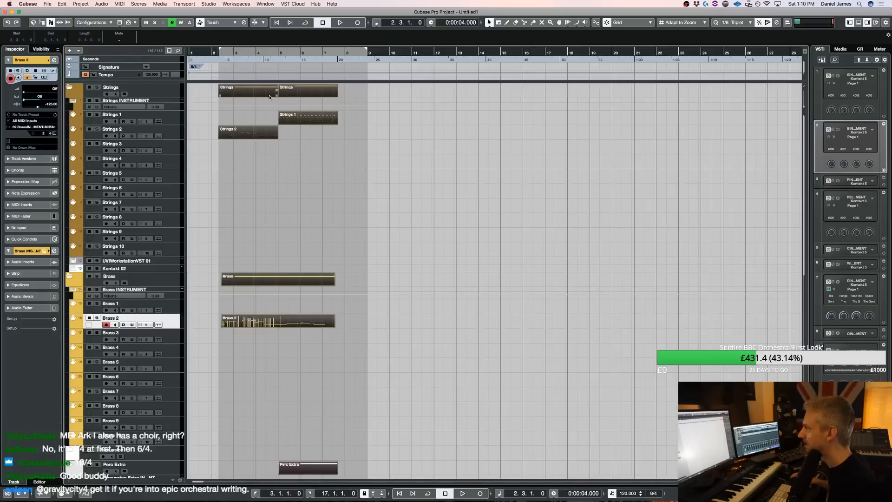
pyautogui.moveTo(246, 134); pyautogui.dragTo(244, 135)
pyautogui.press('h')
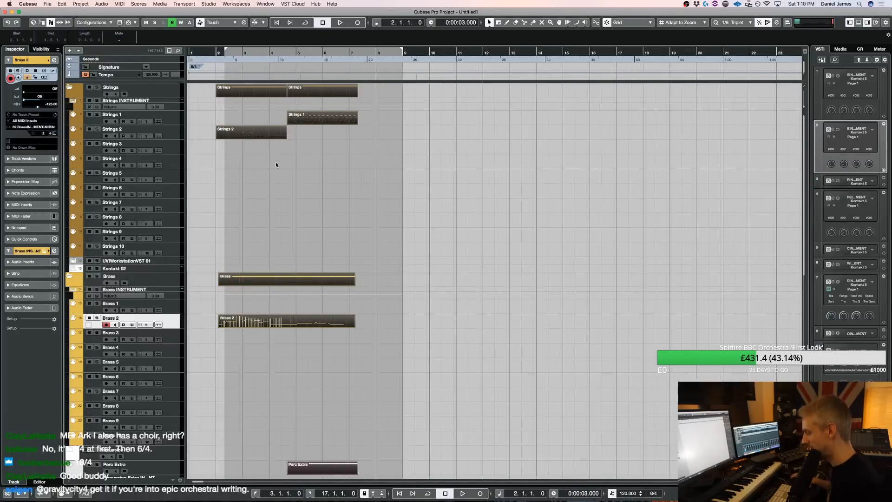
pyautogui.press('h')
pyautogui.press('h')
pyautogui.press('h')
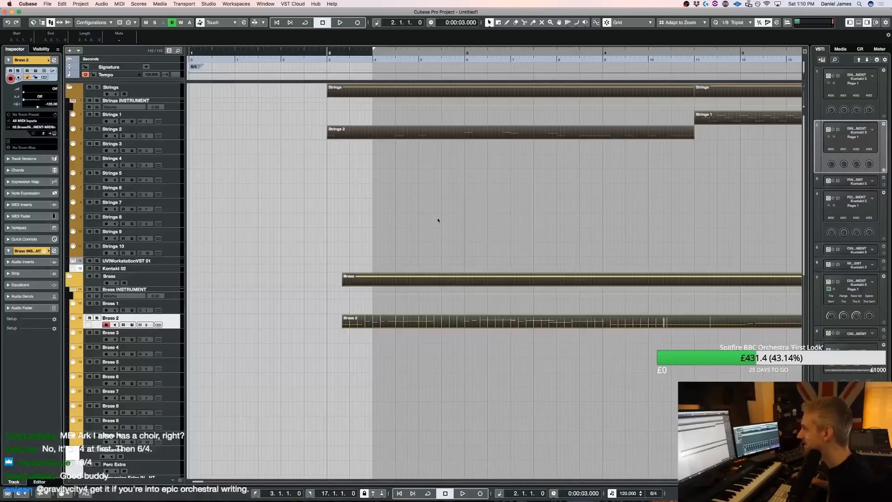
pyautogui.moveTo(384, 323); pyautogui.dragTo(429, 324)
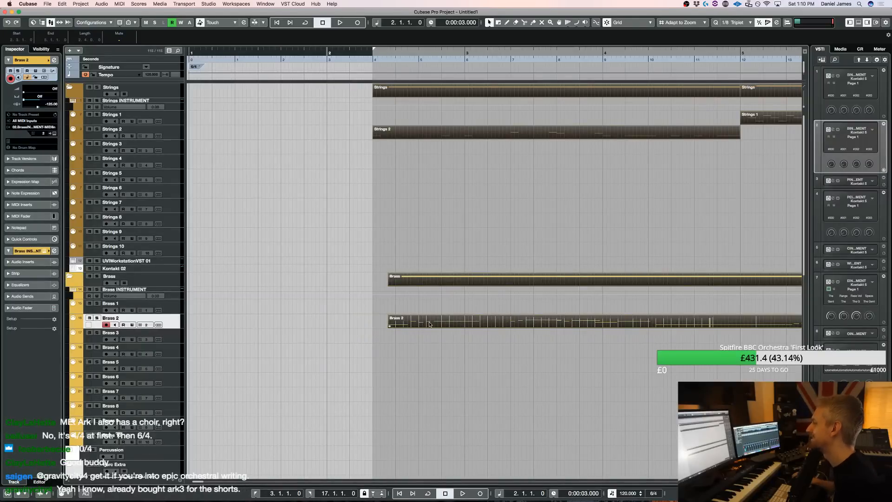
pyautogui.press('super+z')
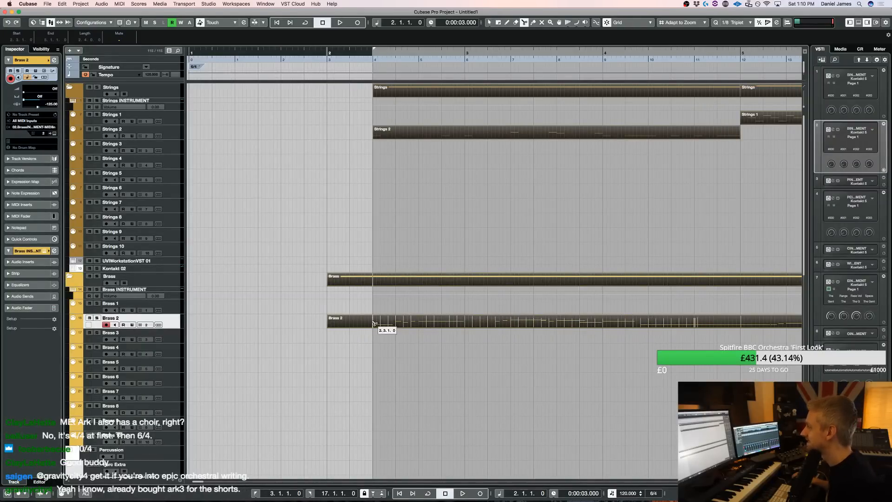
# Split the Brass 2 part at 2.3.1.0 and delete the piece before the split
pyautogui.click(375, 323)
pyautogui.press('1')
pyautogui.press('Delete')
# Move all parts together so they start at bar 2, and play the arrangement from there
pyautogui.press('super+a')
pyautogui.moveTo(429, 321); pyautogui.dragTo(373, 324)
pyautogui.press('space')
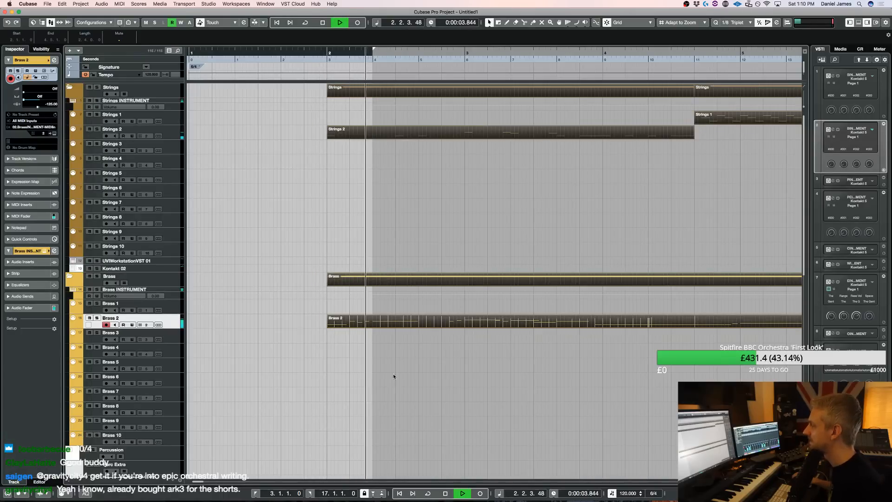
# Inspect the last four notes of the Brass 2 part in bar 6 in the note editor, and replay the arrangement
pyautogui.doubleClick(381, 316)
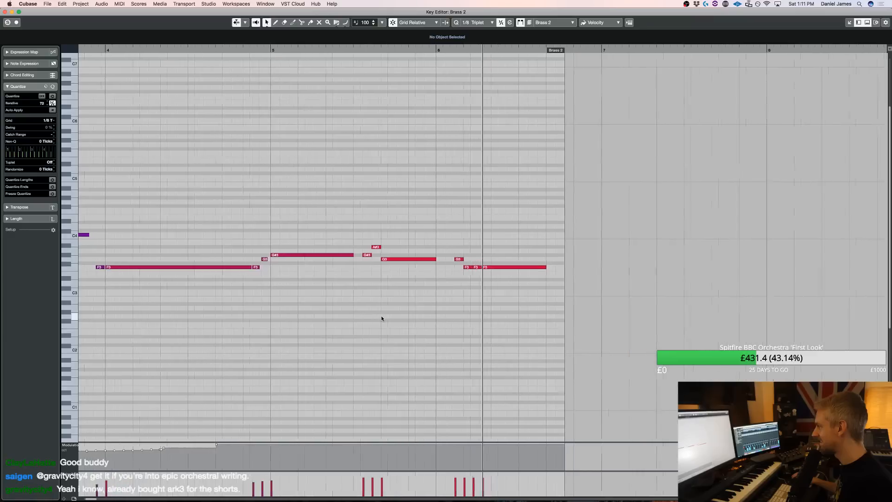
pyautogui.press('space')
pyautogui.moveTo(531, 319); pyautogui.dragTo(431, 240)
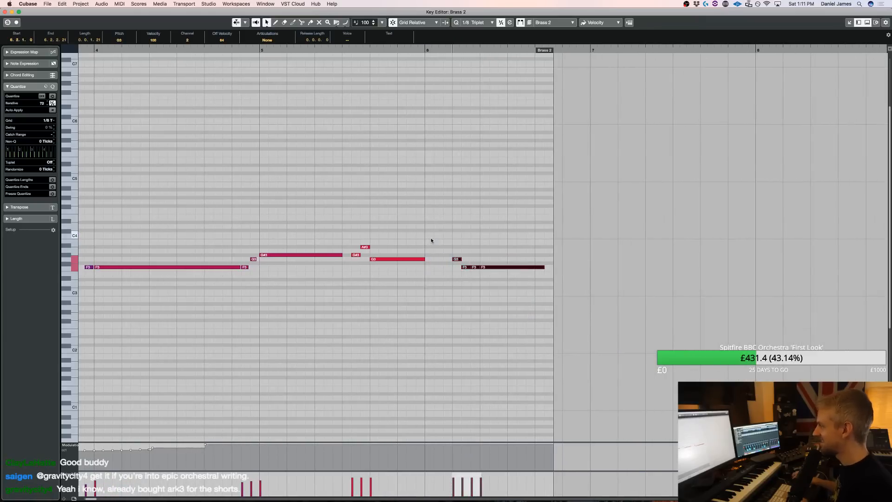
pyautogui.press('space')
pyautogui.press('Return')
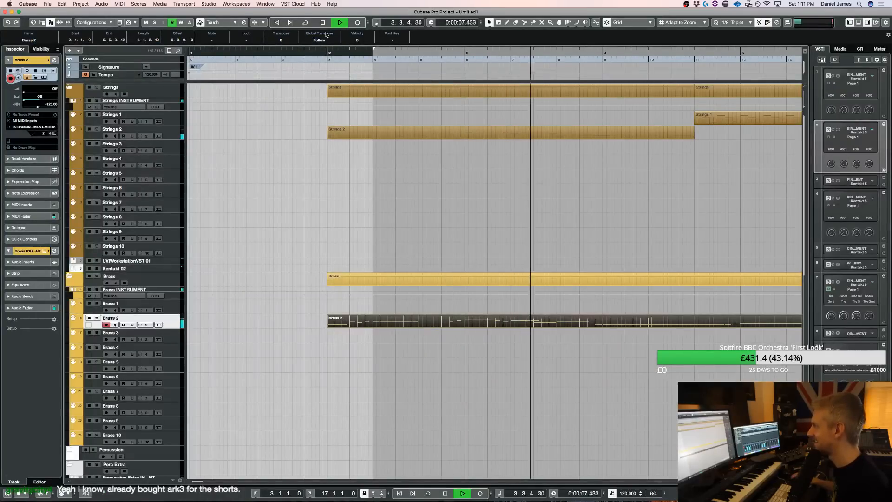
# Set the left locator to bar 2, and play the arrangement through bar 6
pyautogui.keyDown('super'); pyautogui.click(327, 52); pyautogui.keyUp('super')
pyautogui.press('g')
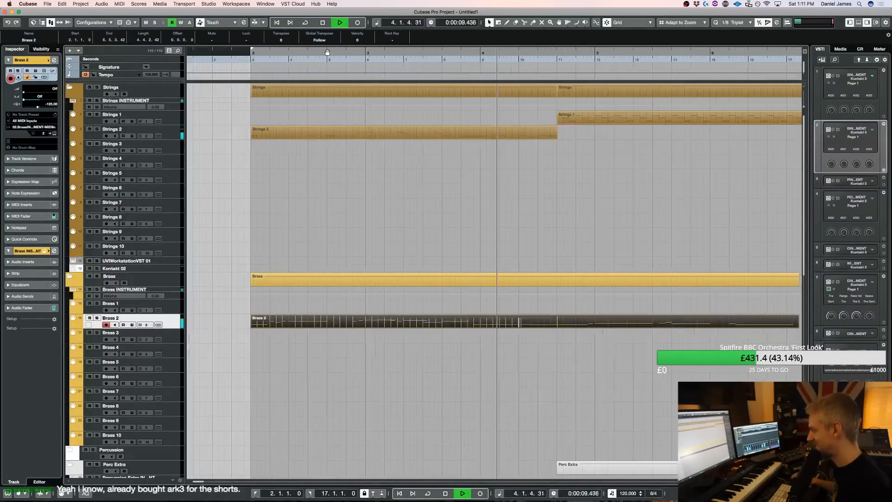
pyautogui.press('g')
pyautogui.press('g')
pyautogui.press('g')
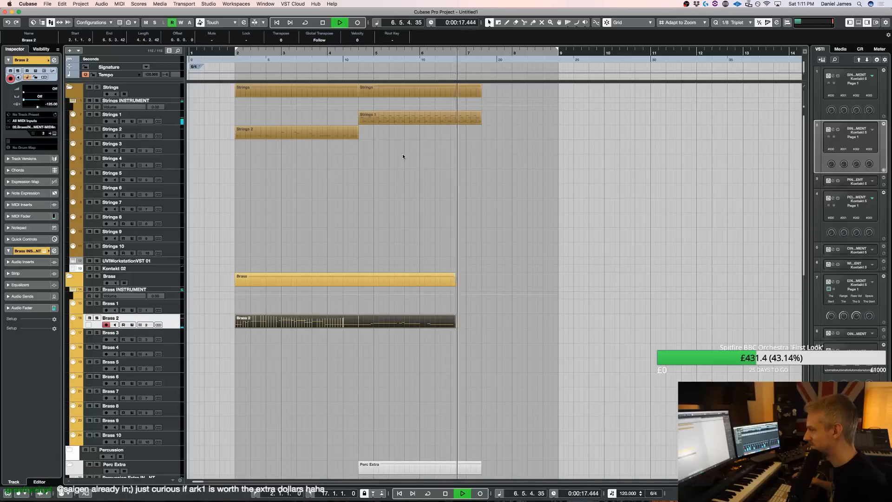
pyautogui.press('space')
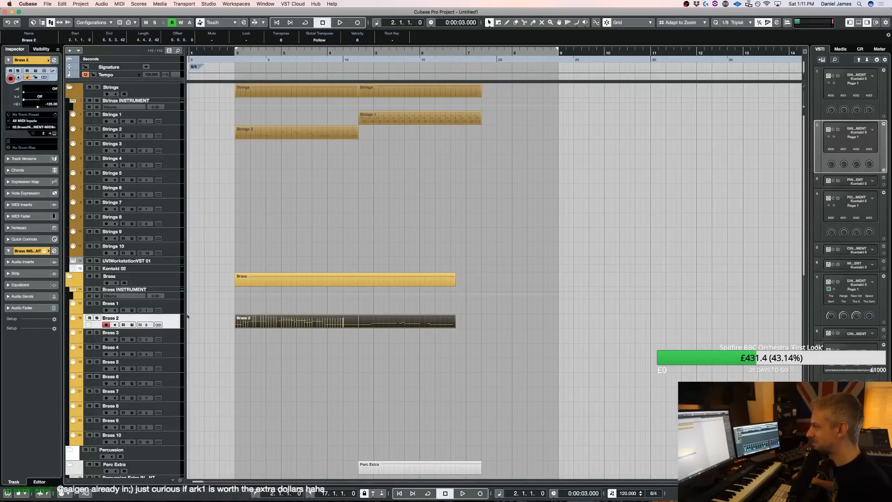
# Try the Brass 2 melody on the Brass 1 horn patch, first alone and then layered with Brass 2
pyautogui.moveTo(282, 324); pyautogui.dragTo(281, 309)
pyautogui.press('space')
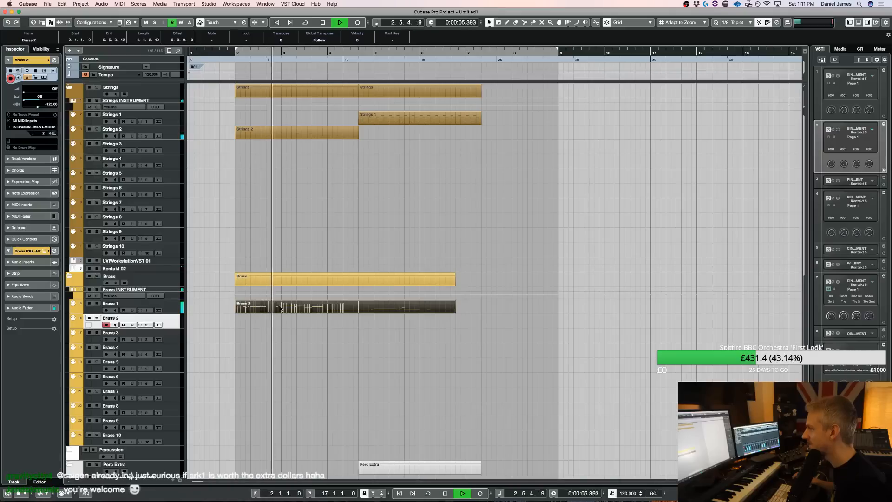
pyautogui.click(189, 308)
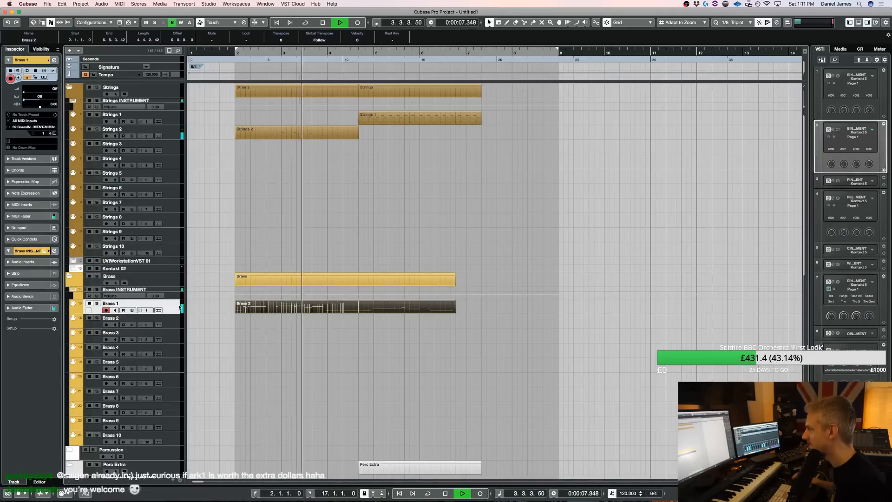
pyautogui.press('e')
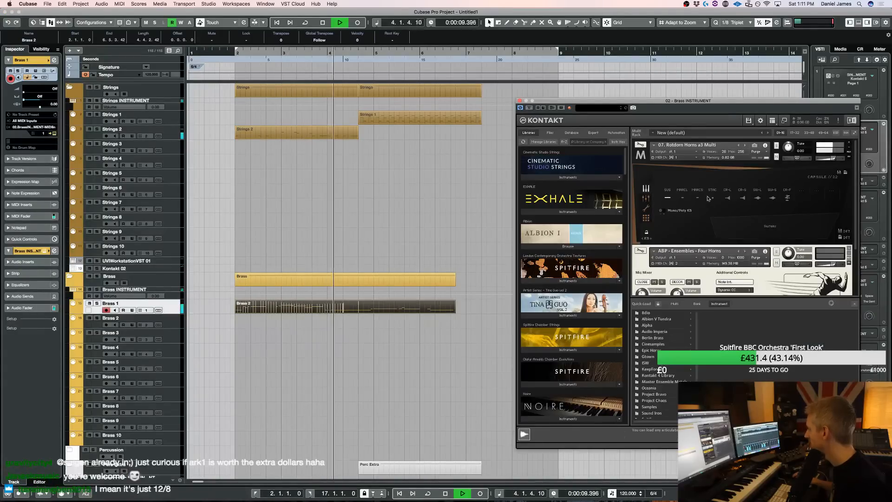
pyautogui.press('space')
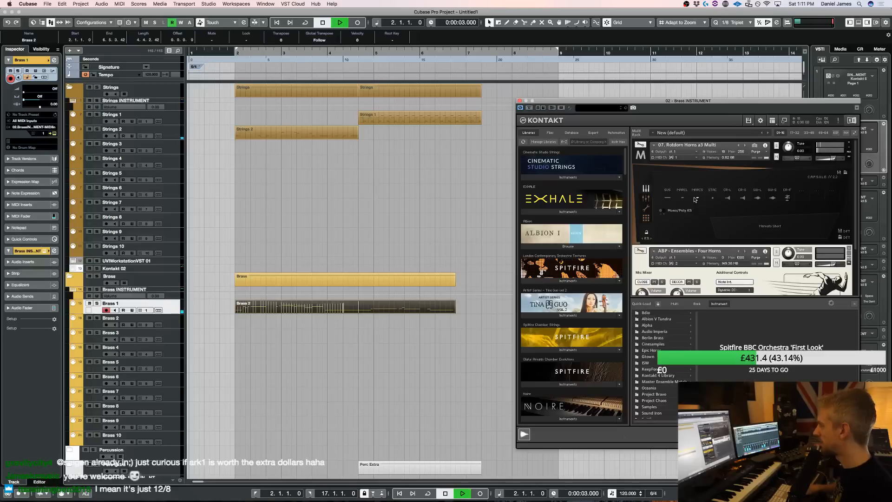
pyautogui.press('space')
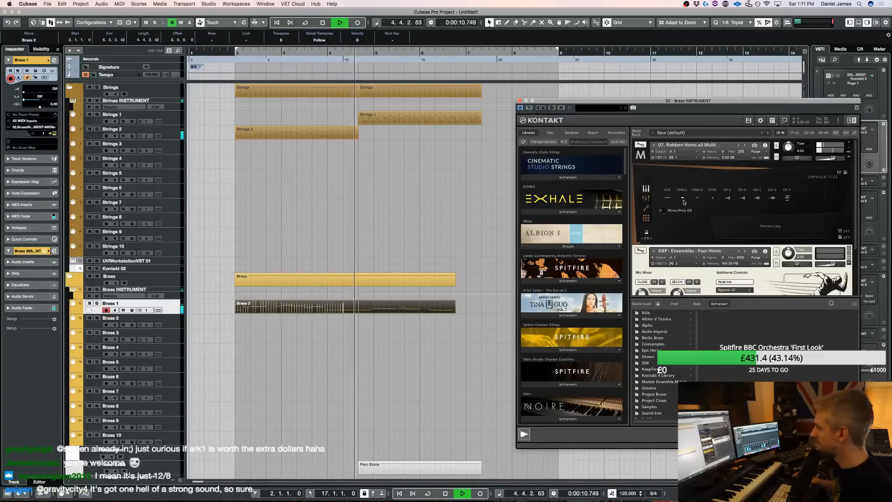
pyautogui.press('space')
pyautogui.moveTo(271, 309)
pyautogui.mouseDown()
pyautogui.moveTo(273, 318)
pyautogui.moveTo(275, 309)
pyautogui.mouseUp()
pyautogui.press('space')
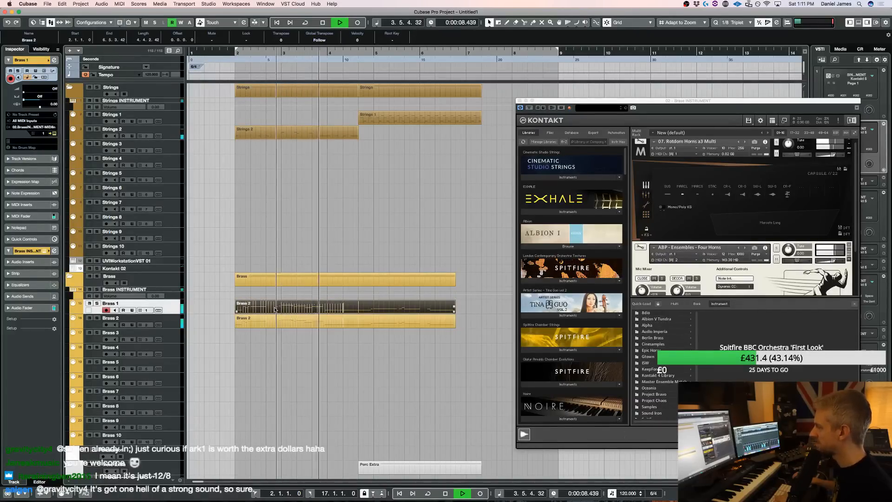
# Draw a high modulation curve in the Brass 2 part from just before bar 3 to just before bar 5, and play it
pyautogui.doubleClick(275, 309)
pyautogui.press('space')
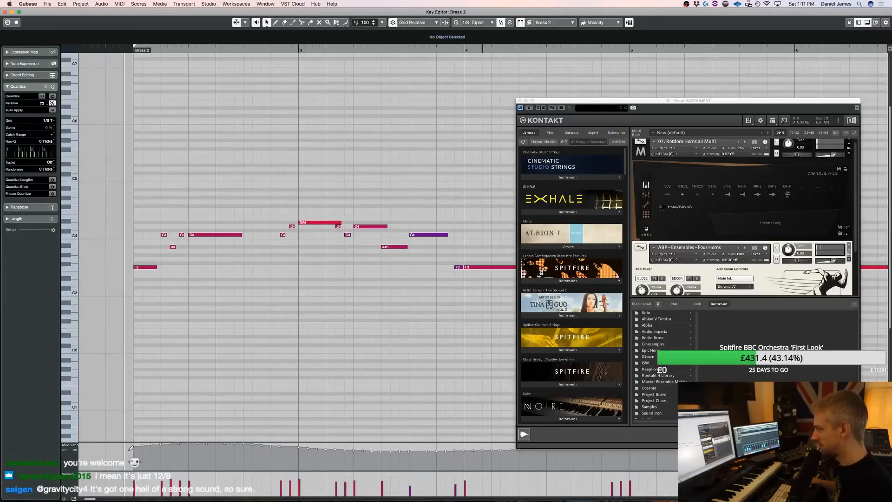
pyautogui.click(520, 100)
pyautogui.moveTo(279, 445); pyautogui.dragTo(615, 434)
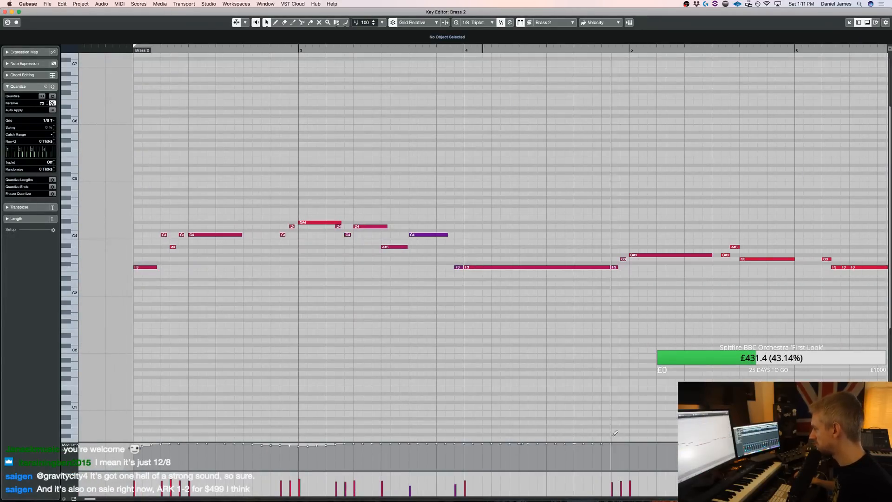
pyautogui.press('Return')
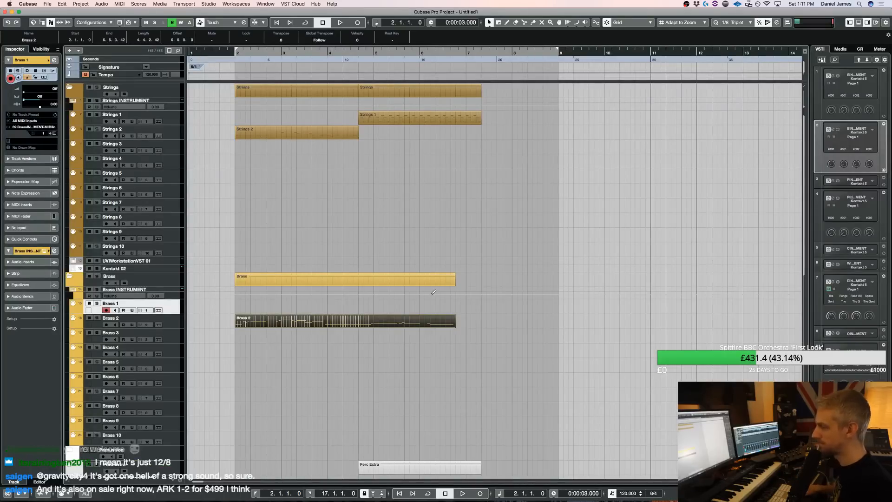
pyautogui.press('space')
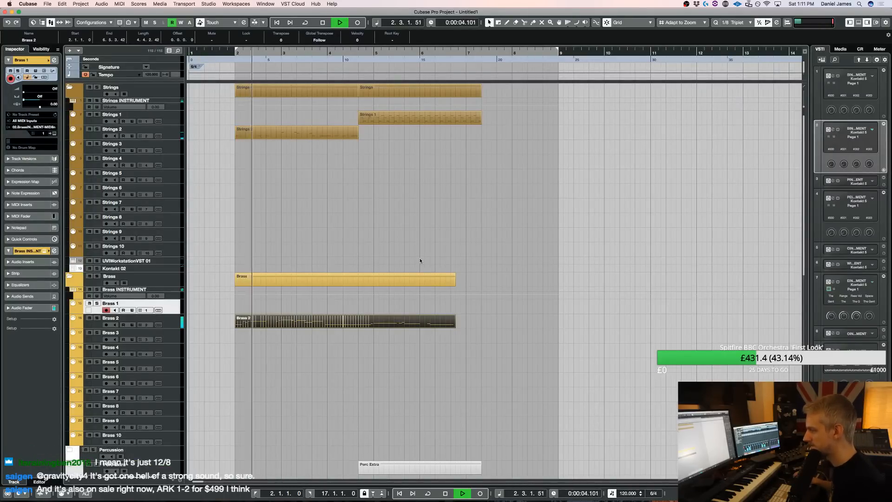
# Duplicate the opening Strings 2 part after itself, and move the duplicate and the Strings 1 part to start at bar 5
pyautogui.press('v')
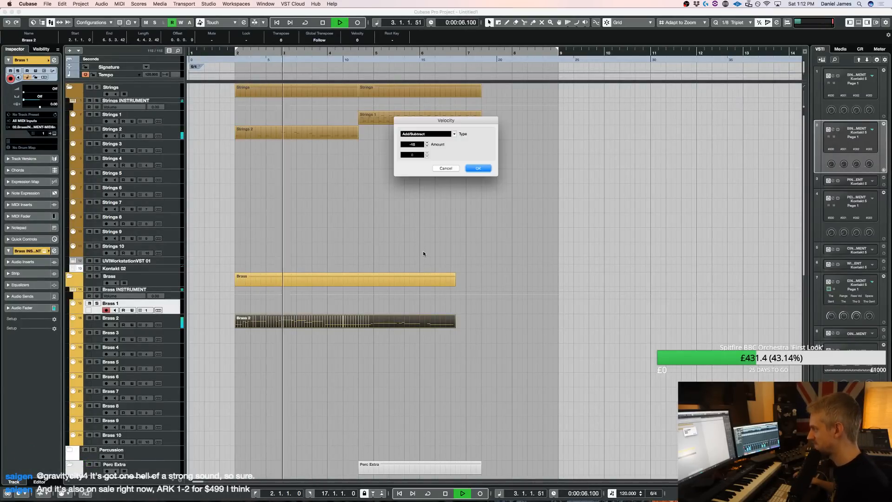
pyautogui.click(450, 170)
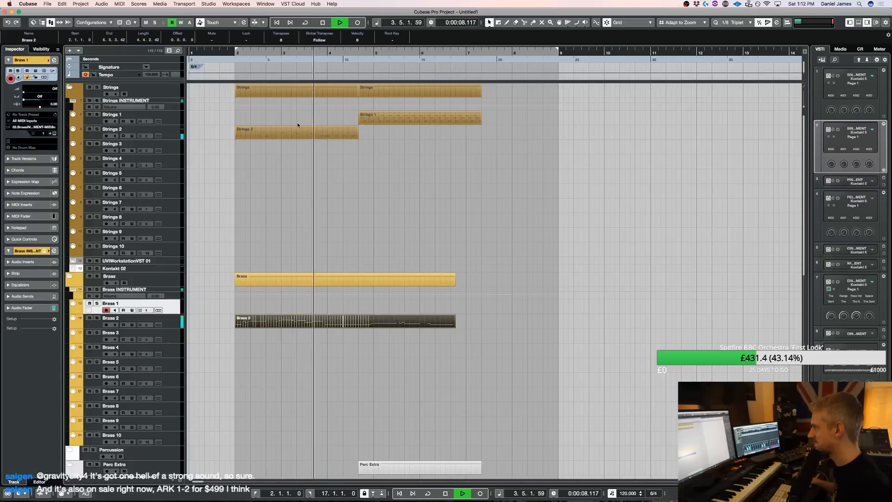
pyautogui.click(341, 130)
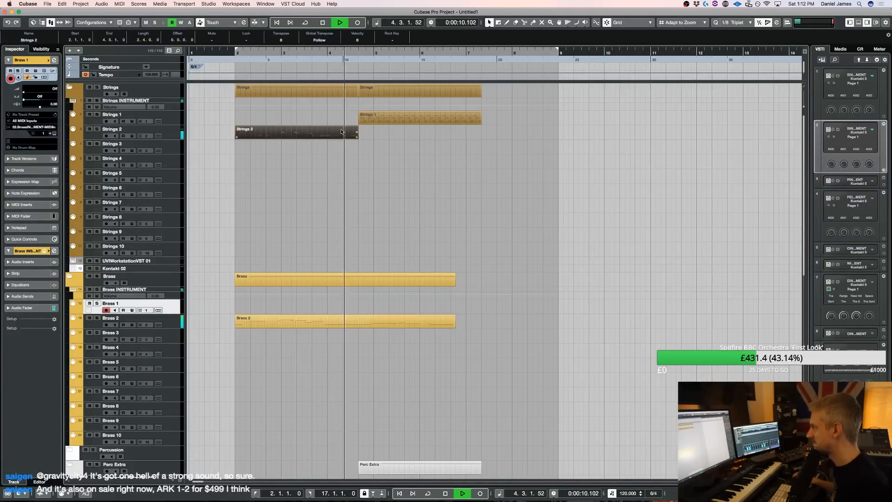
pyautogui.press('super+d')
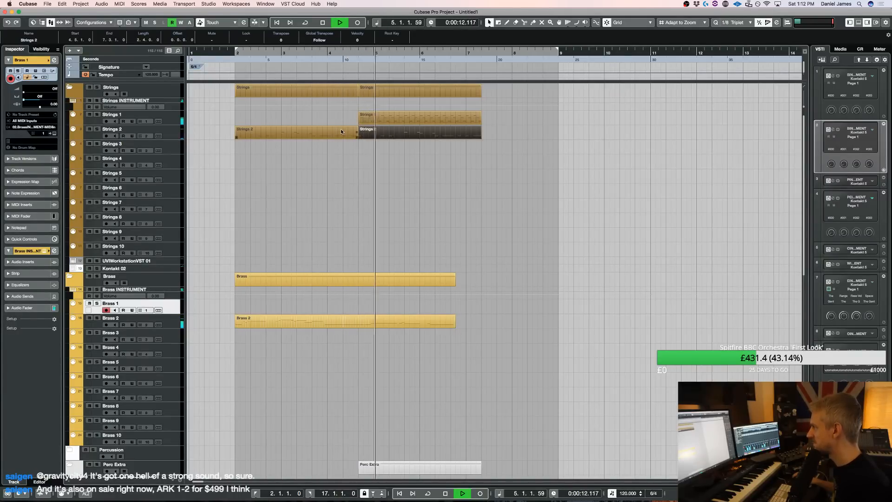
pyautogui.moveTo(384, 135); pyautogui.dragTo(401, 118)
pyautogui.click(385, 118)
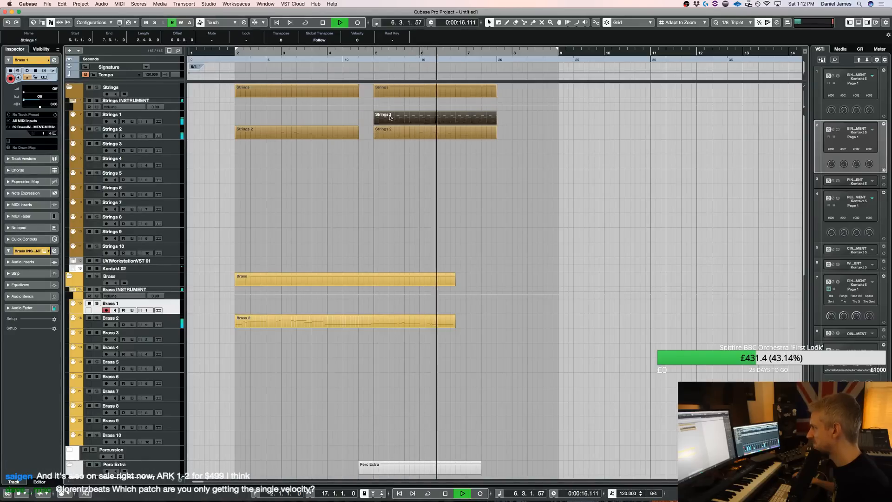
# Delete all notes from the Strings 2 part starting at bar 5, and play the arrangement from the left locator
pyautogui.doubleClick(388, 130)
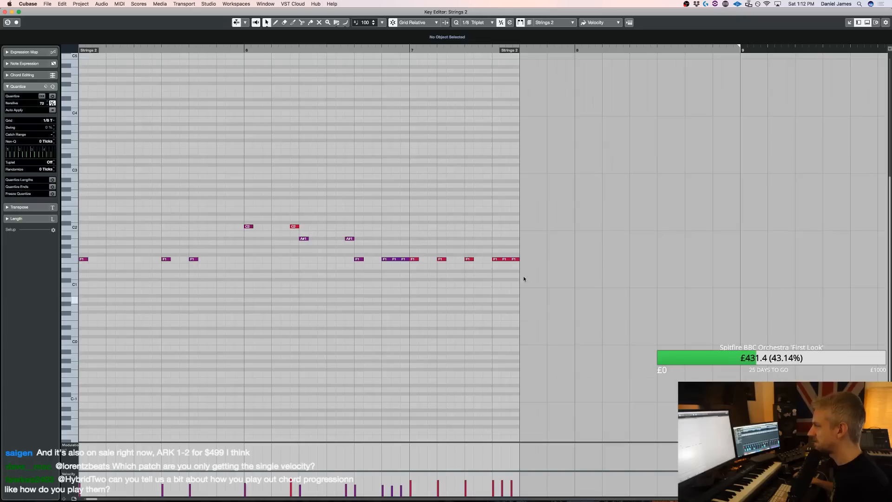
pyautogui.moveTo(524, 279); pyautogui.dragTo(82, 170)
pyautogui.press('Delete')
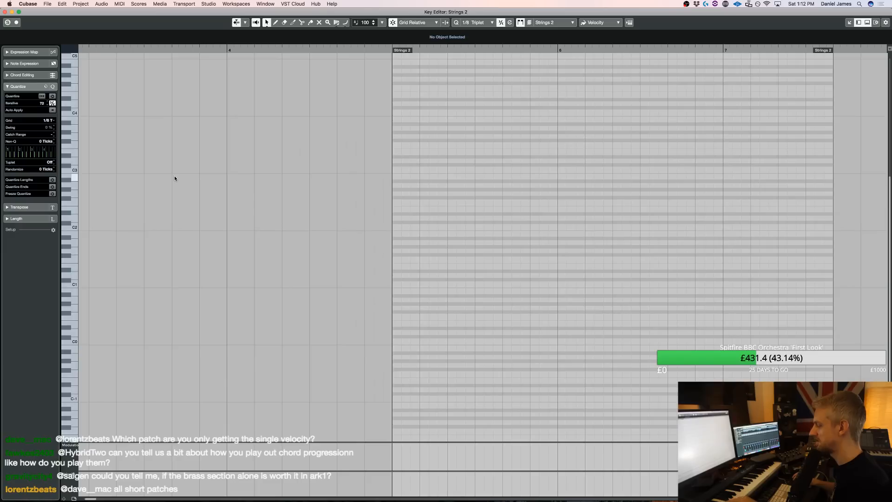
pyautogui.press('KP_1')
pyautogui.press('space')
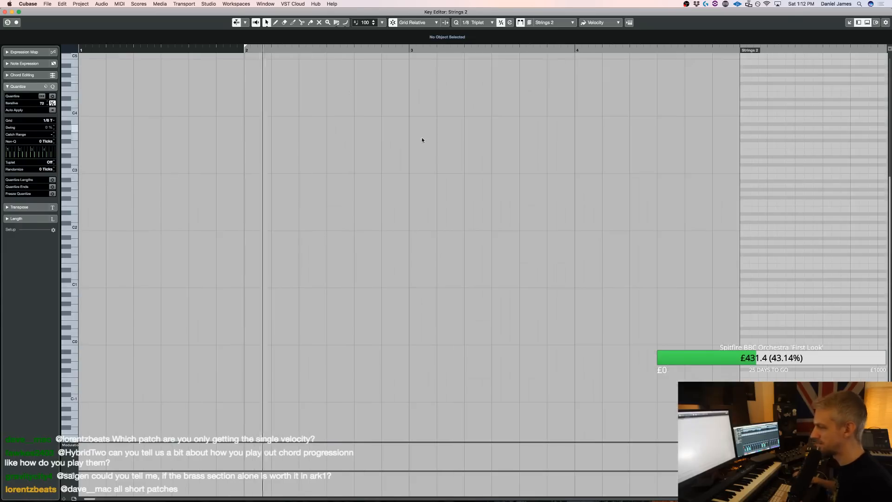
pyautogui.press('Return')
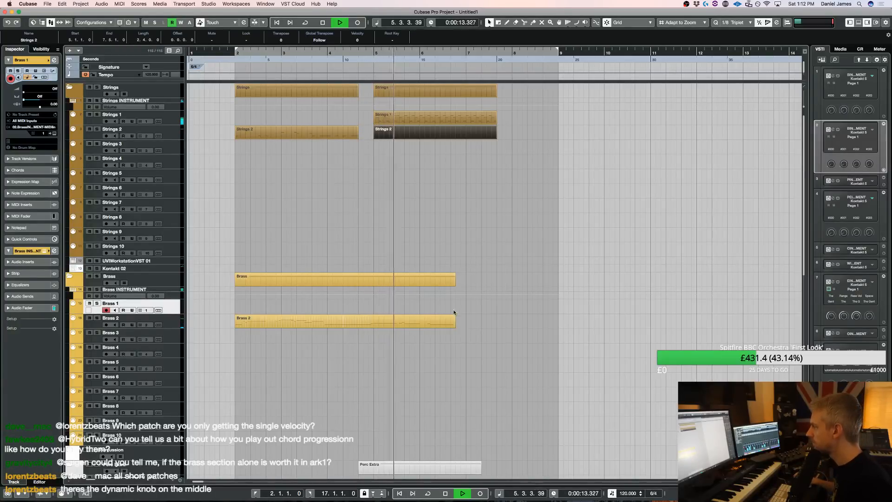
# Extend the end of the Brass 2 part to just past the start of bar 7
pyautogui.doubleClick(429, 324)
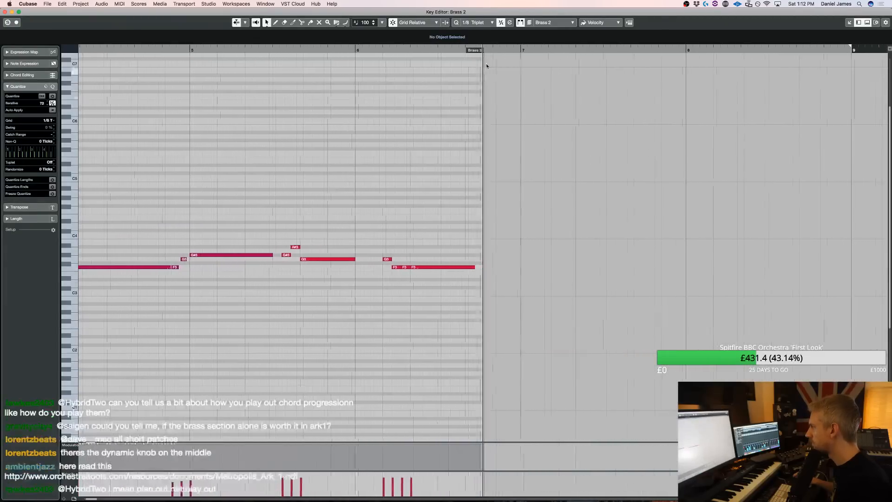
pyautogui.moveTo(446, 54); pyautogui.dragTo(506, 60)
pyautogui.press('Return')
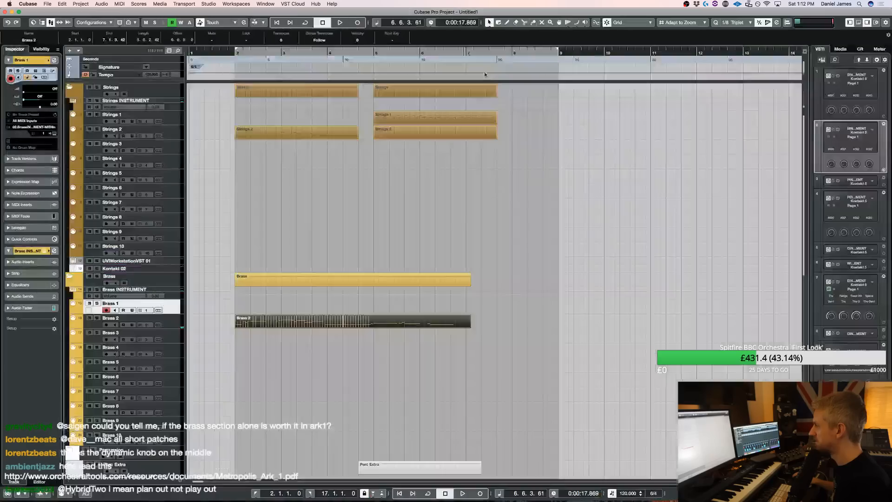
# Split the Brass 2 part at bar 6, and lengthen the second piece to about the middle of bar 7
pyautogui.press('3')
pyautogui.click(421, 327)
pyautogui.press('1')
pyautogui.click(451, 321)
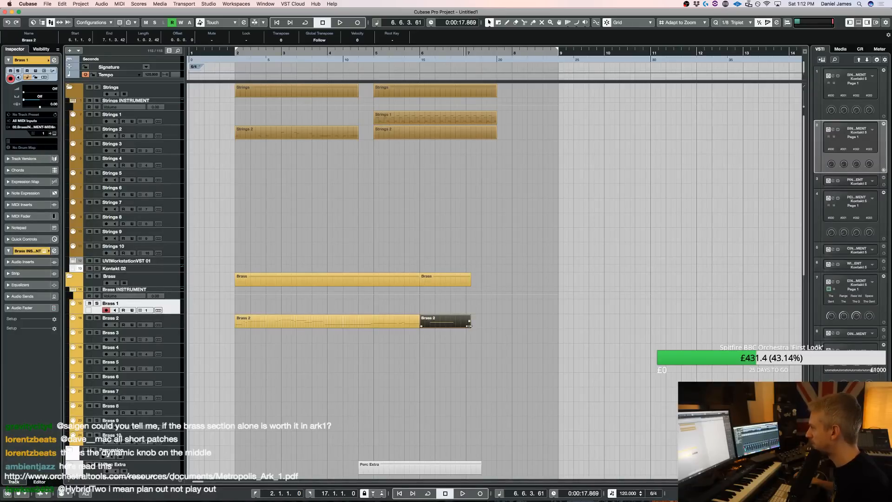
pyautogui.moveTo(468, 326); pyautogui.dragTo(491, 326)
# Copy the four-note phrase in the bar 6 Brass 2 part to start at 6.6.1.0, lowering the copy to D2 and C2
pyautogui.press('Return')
pyautogui.moveTo(244, 284); pyautogui.dragTo(73, 197)
pyautogui.moveTo(220, 254); pyautogui.dragTo(332, 327)
pyautogui.press('Down')
pyautogui.press('Down')
pyautogui.press('Down')
pyautogui.press('Down')
pyautogui.press('Down')
pyautogui.press('Down')
pyautogui.press('Down')
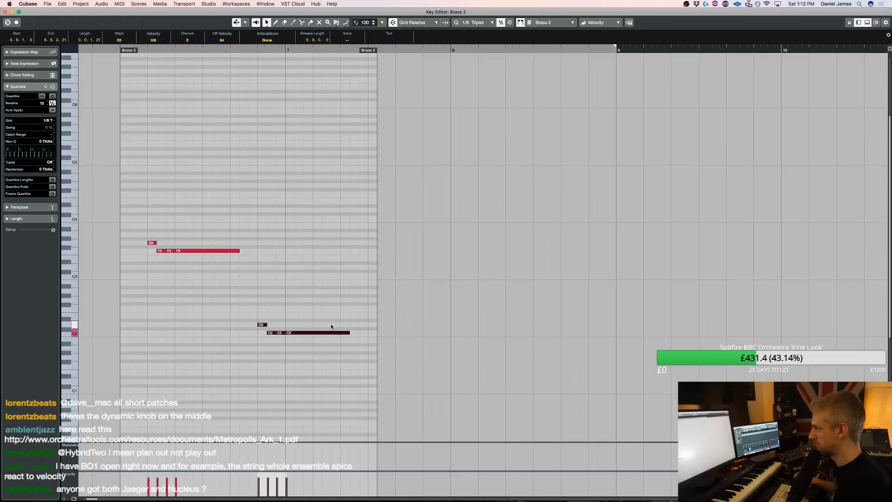
# Lower the copied four-note phrase near bar 7 of the Brass 2 part to G1 and F1, and play it back
pyautogui.press('Down')
pyautogui.press('Down')
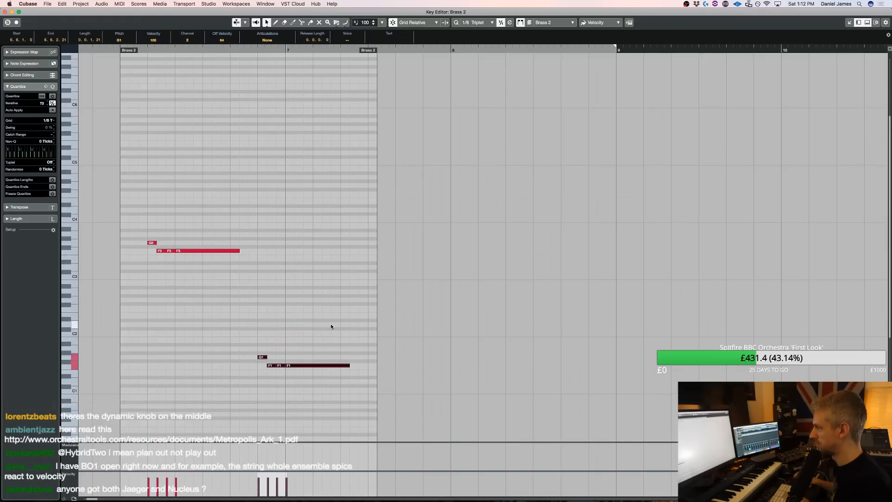
pyautogui.click(102, 51)
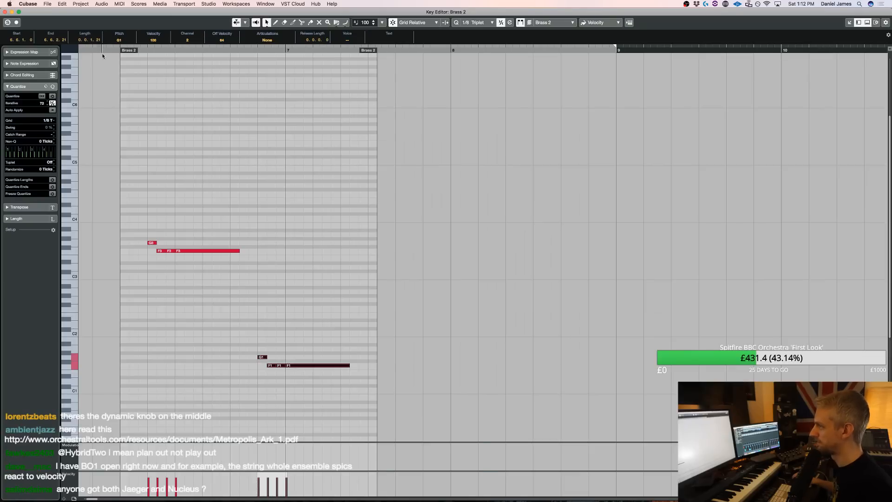
pyautogui.press('space')
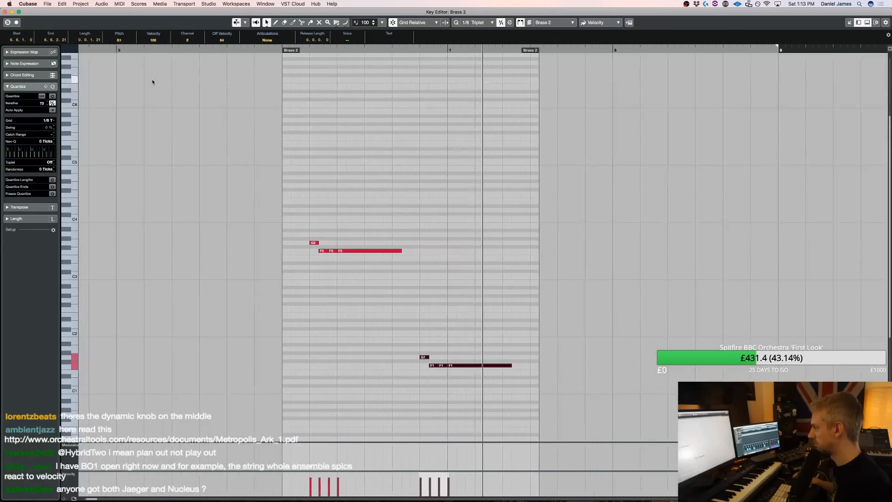
pyautogui.press('Return')
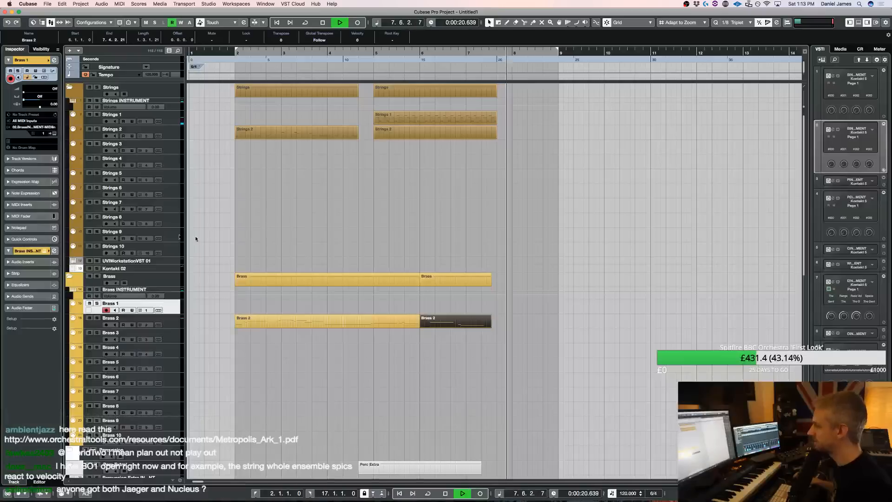
pyautogui.press('space')
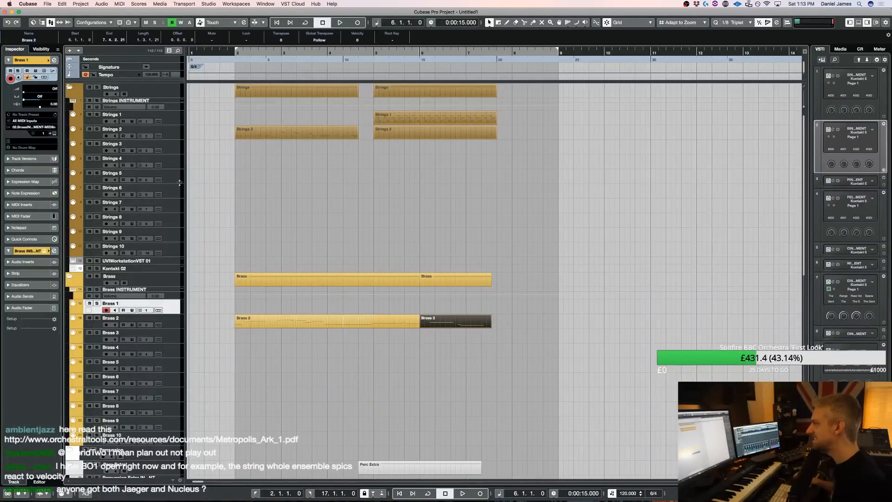
# Select the Kontakt 02 track and show its Kontakt instrument
pyautogui.scroll(-15, 178, 183)
pyautogui.click(174, 302)
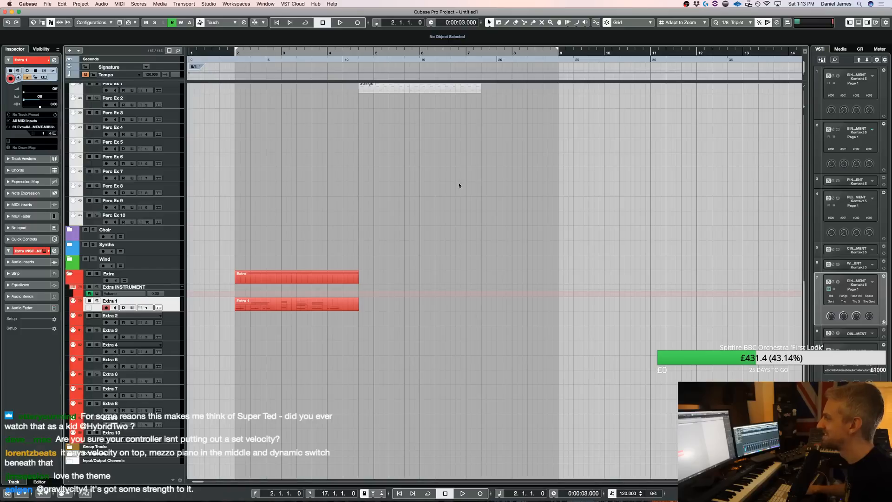
pyautogui.scroll(10, 413, 207)
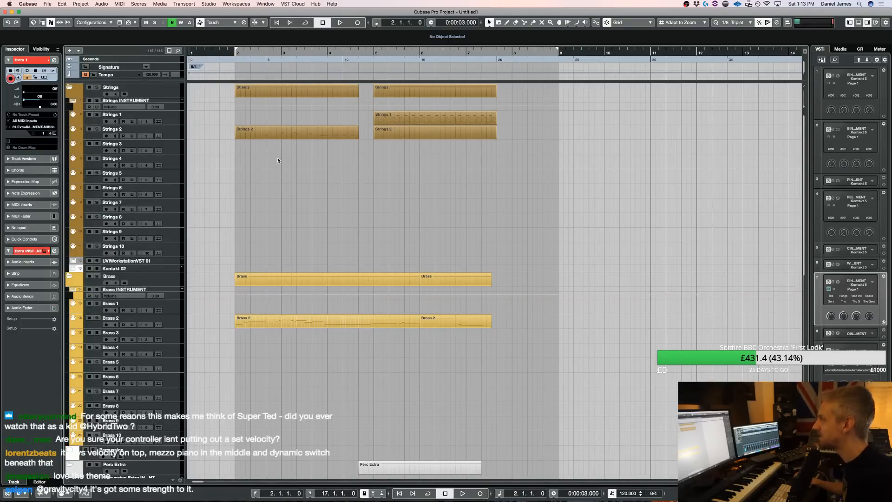
pyautogui.click(170, 147)
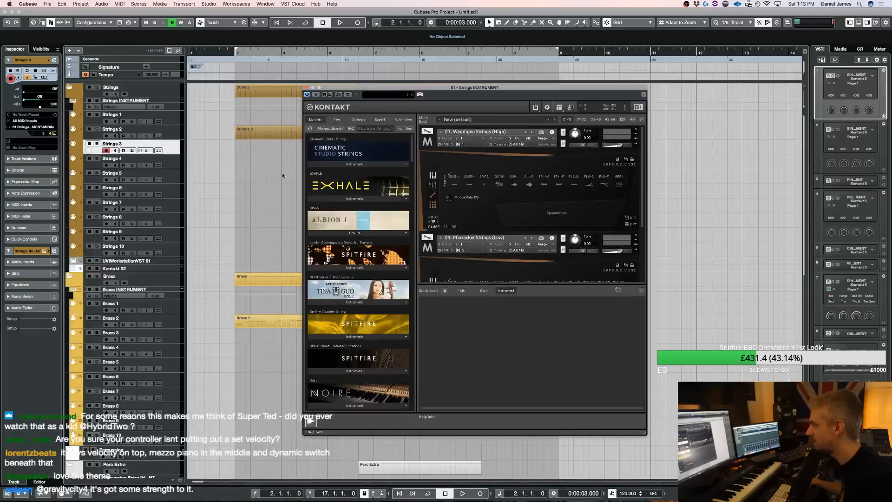
pyautogui.click(170, 269)
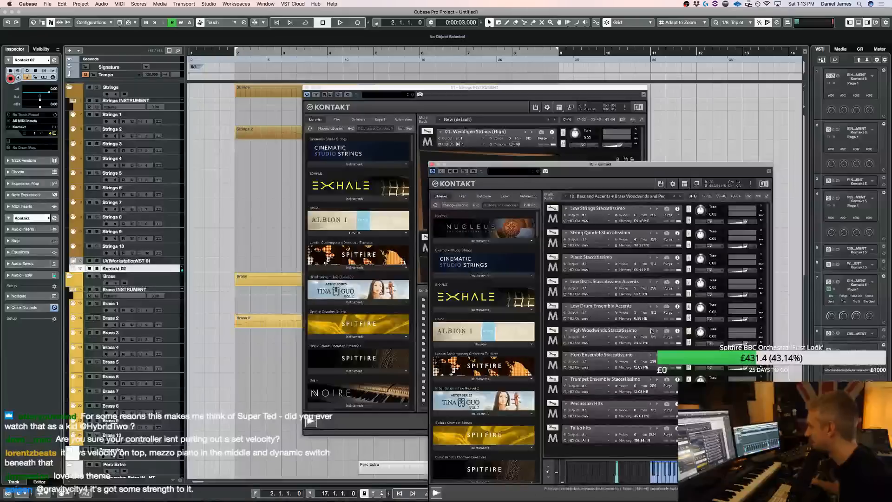
# Load the Metropolis Ark 3 multi "03. Full Orchestra Marcato 1.nkm" on Kontakt 02, replacing the existing multi
pyautogui.scroll(-10, 462, 281)
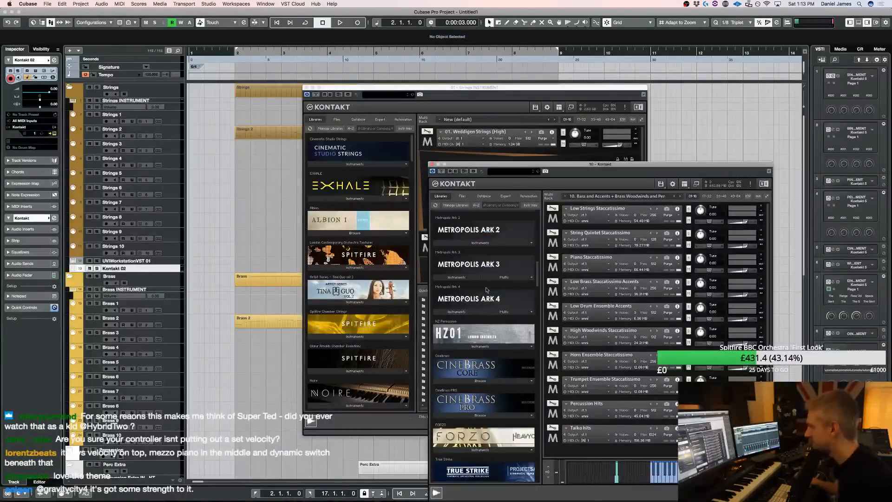
pyautogui.click(505, 277)
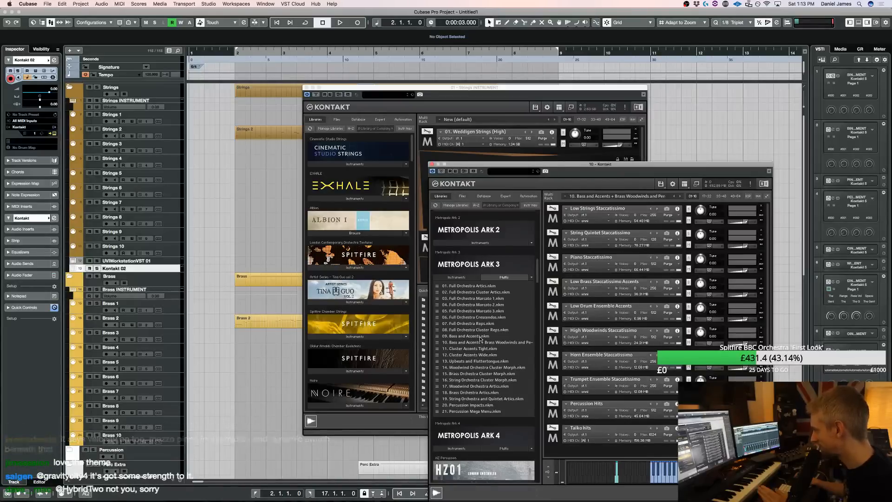
pyautogui.doubleClick(487, 299)
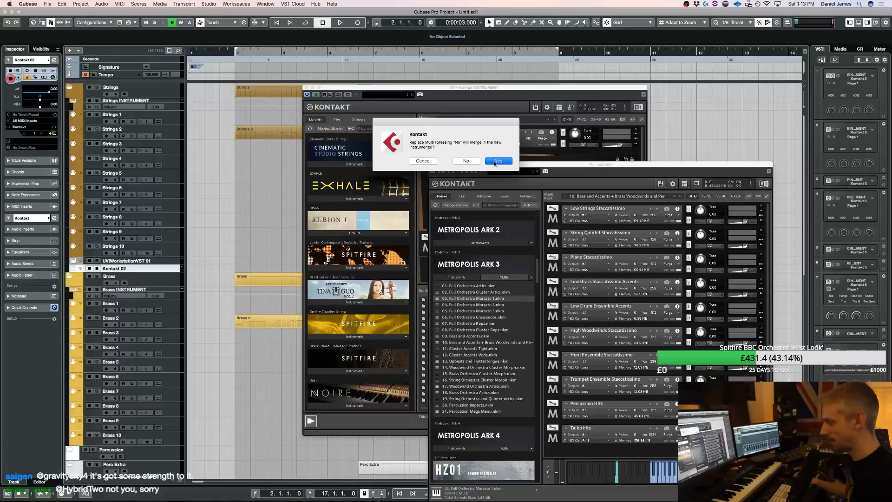
pyautogui.click(497, 161)
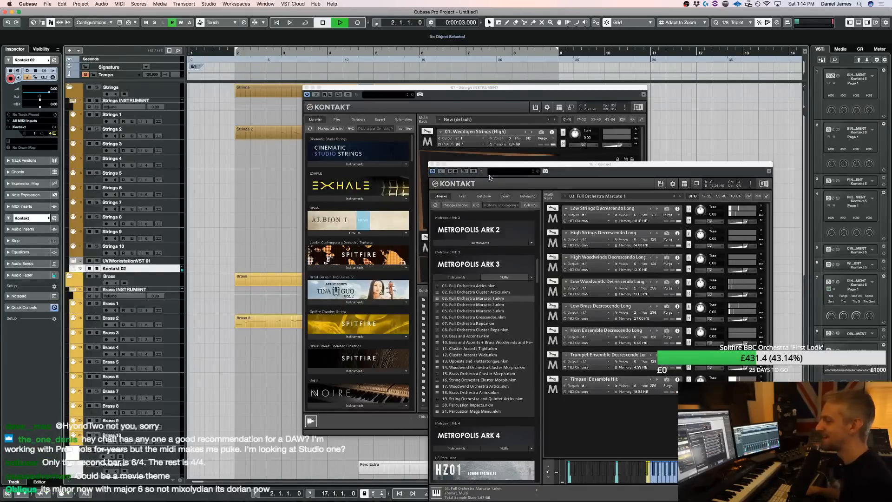
# Stop playback and close both open Kontakt instrument windows
pyautogui.press('space')
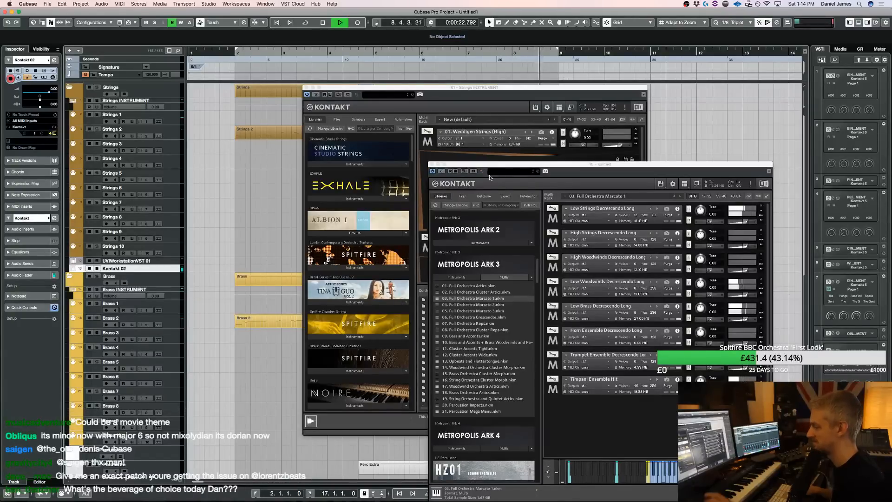
pyautogui.click(306, 87)
pyautogui.click(432, 165)
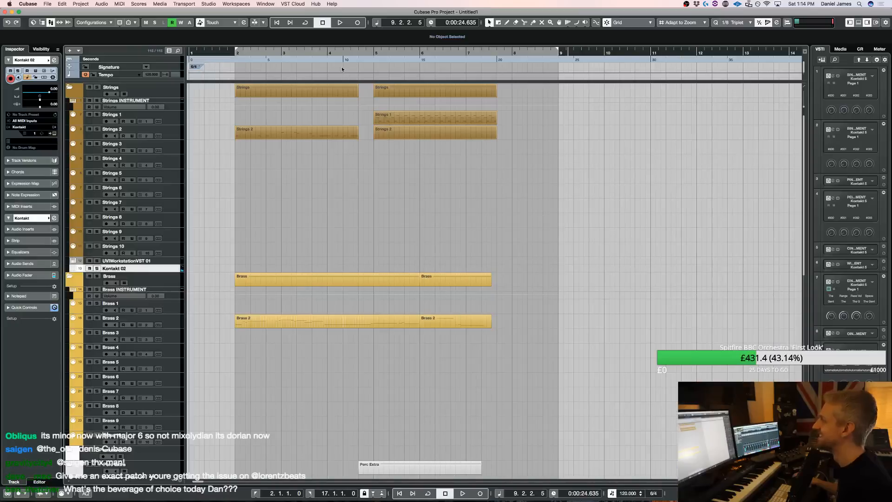
# Turn on cycle playback from bar 2 to bar 9, and record a part on the Kontakt 02 track
pyautogui.click(335, 52)
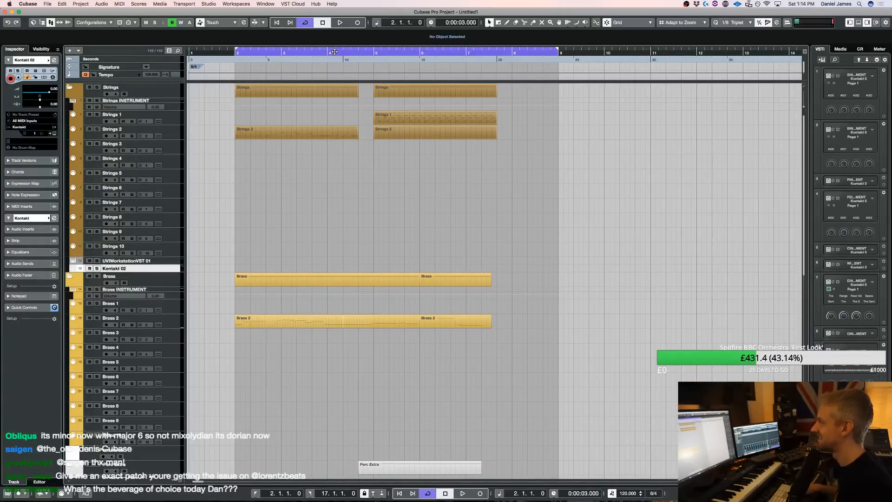
pyautogui.press('space')
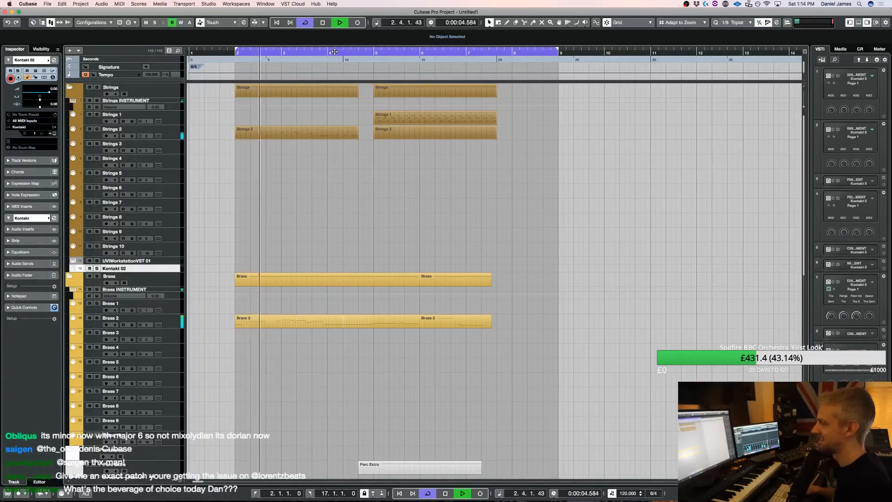
pyautogui.press('space')
pyautogui.press('space')
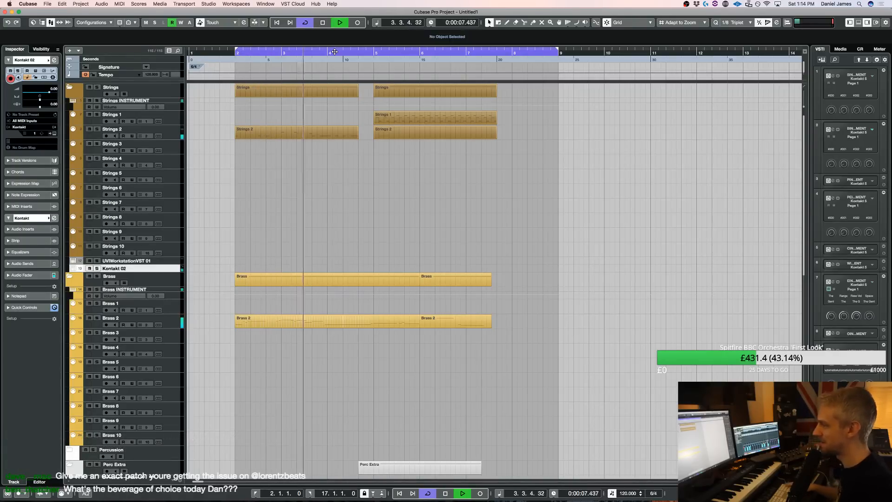
pyautogui.press('KP_Multiply')
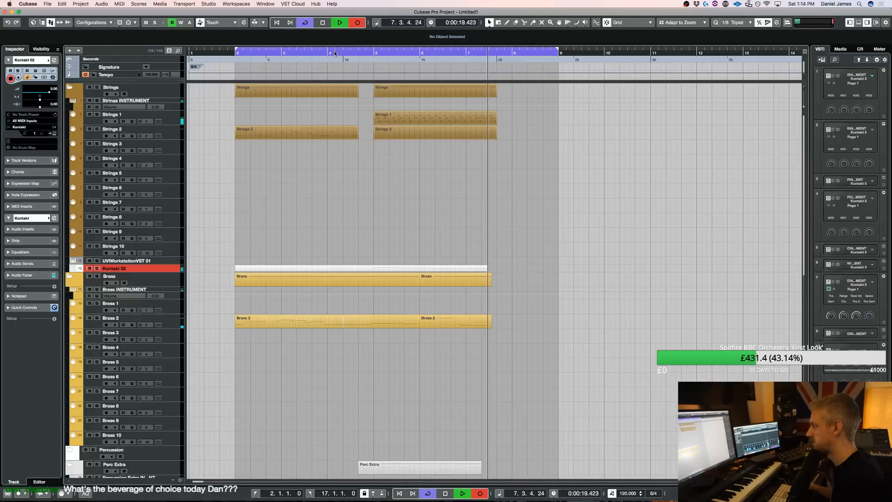
pyautogui.press('space')
# Split the recorded Kontakt 02 part at bar 5 and delete the piece before it
pyautogui.press('3')
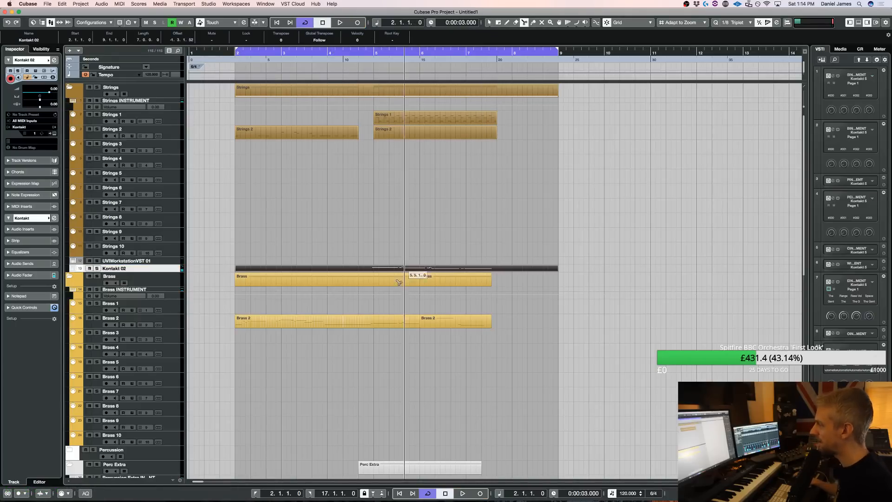
pyautogui.click(375, 269)
pyautogui.press('1')
pyautogui.click(364, 268)
pyautogui.press('Delete')
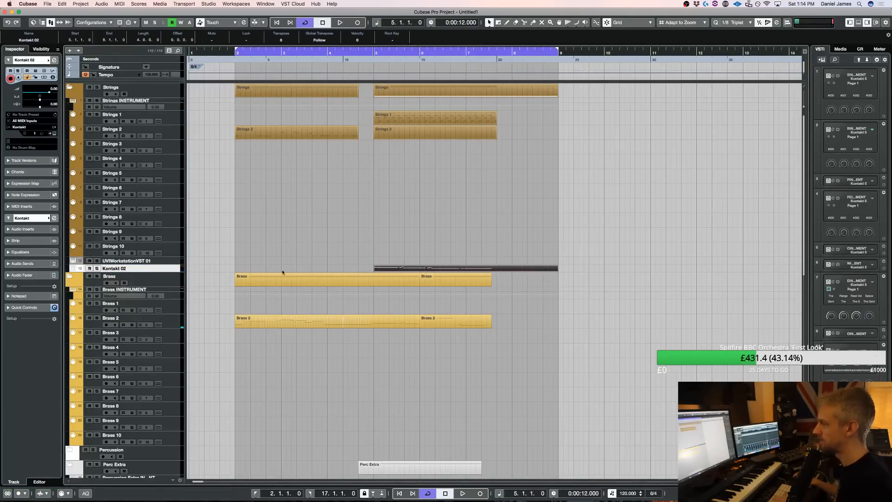
# Show the Perc 1 track's Kontakt instrument with the Percussion Extra instrument closed, and browse its libraries to the Metropolis Ark series
pyautogui.scroll(-4, 200, 278)
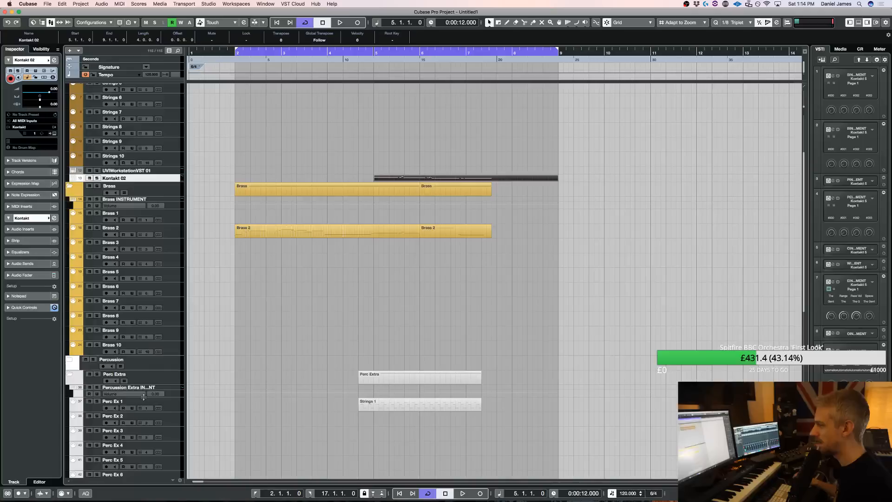
pyautogui.click(171, 403)
pyautogui.press('e')
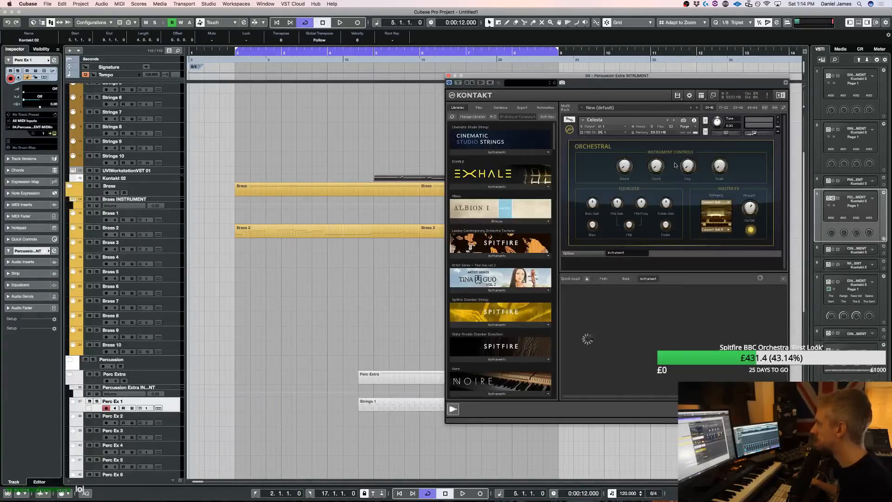
pyautogui.click(71, 360)
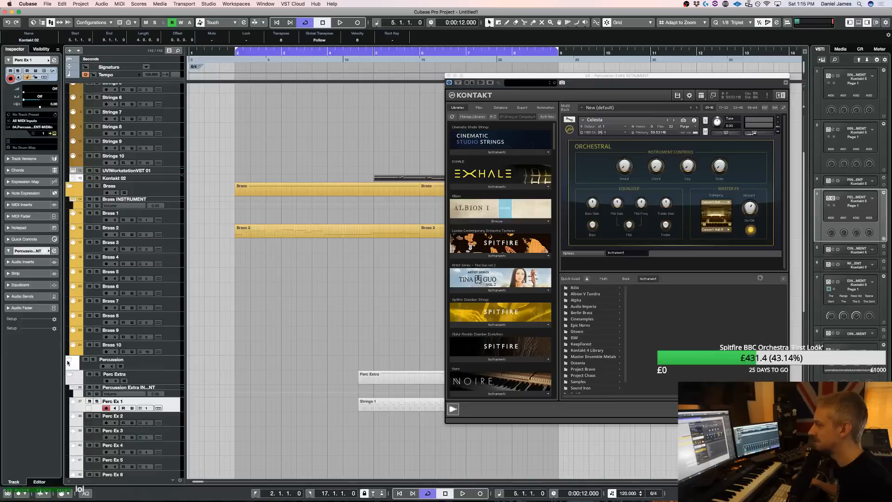
pyautogui.click(170, 391)
pyautogui.press('e')
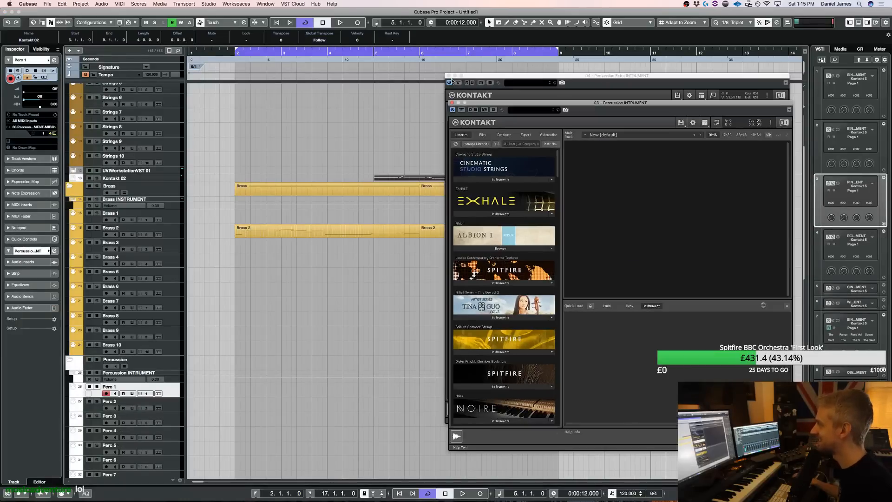
pyautogui.click(449, 76)
pyautogui.scroll(-10, 526, 250)
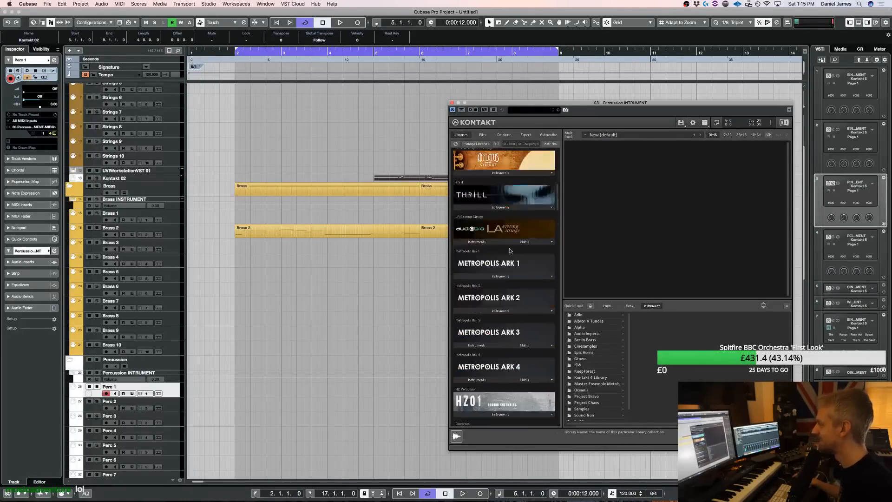
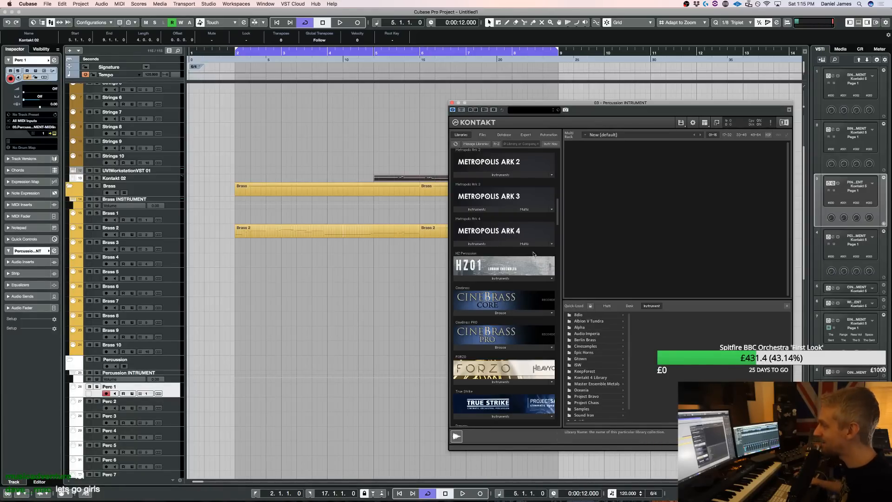
# Load the 2019 Timpfire percussion multi into the Percussion instrument, replacing the existing multi
pyautogui.press('e')
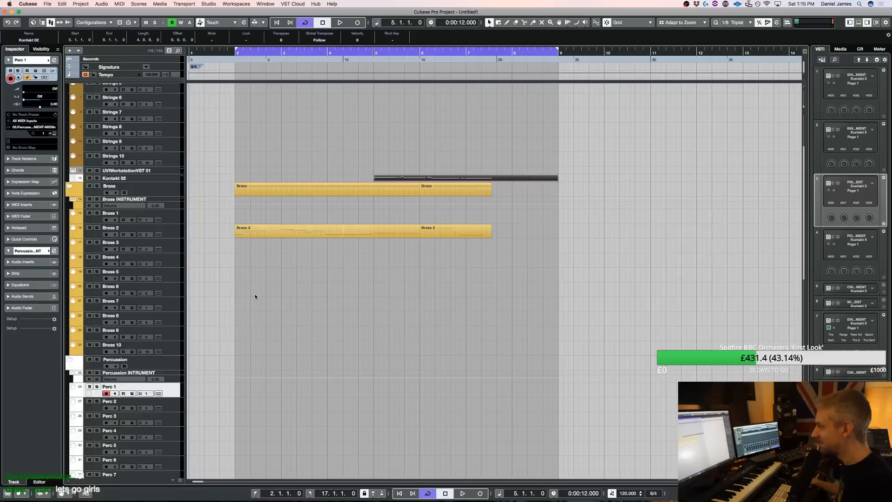
pyautogui.press('e')
pyautogui.scroll(-5, 526, 321)
pyautogui.click(607, 307)
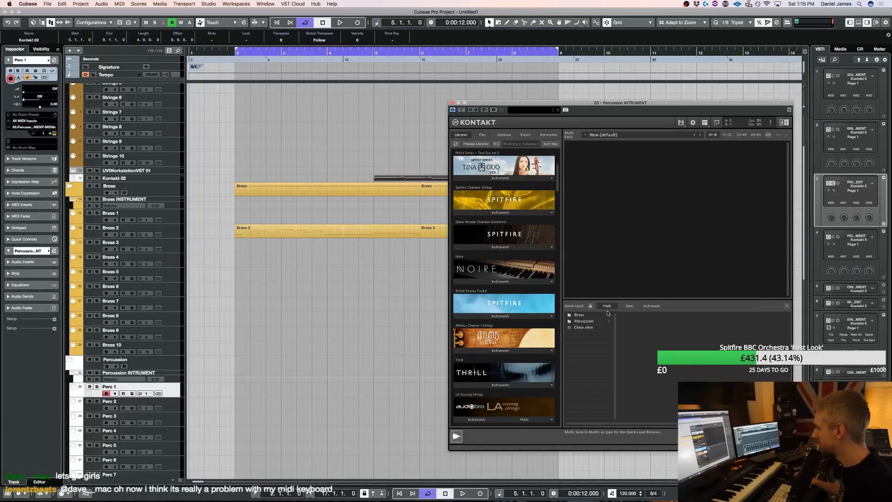
pyautogui.click(586, 322)
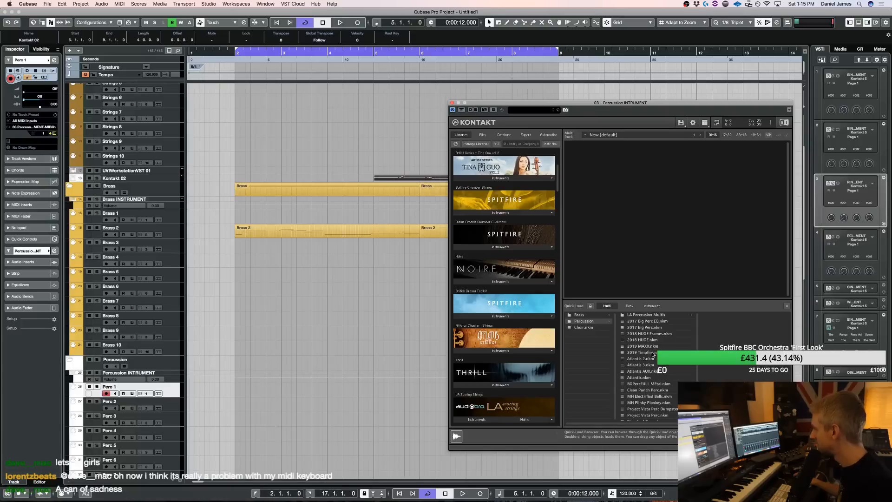
pyautogui.doubleClick(653, 354)
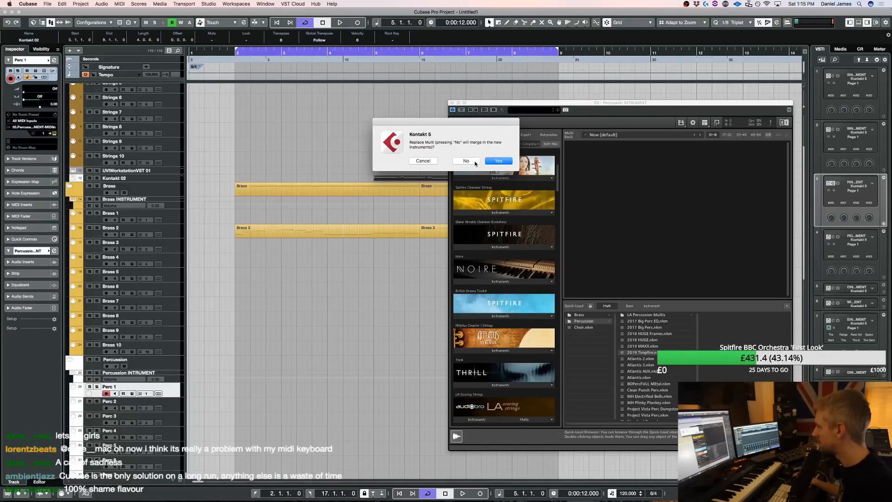
pyautogui.click(492, 161)
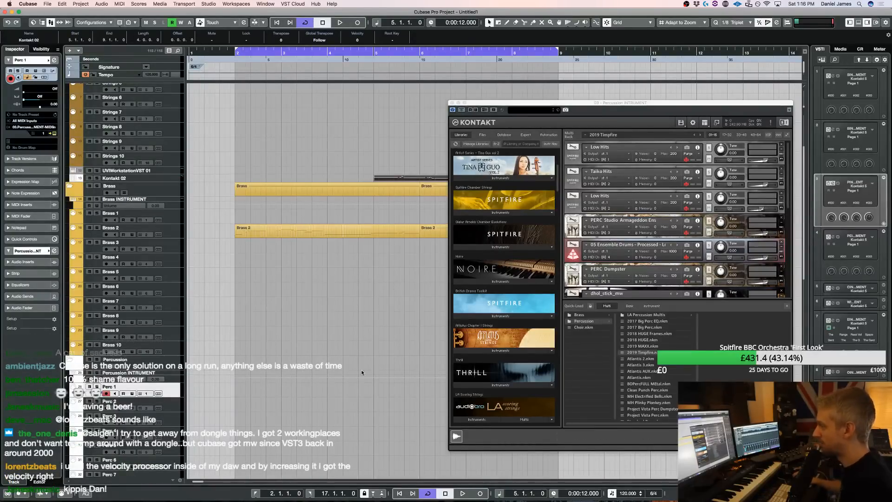
# Look through the loaded percussion patches down to TimpaniOnFireV1 and select the Perc 10 track for it
pyautogui.scroll(-10, 191, 375)
pyautogui.scroll(-5, 616, 205)
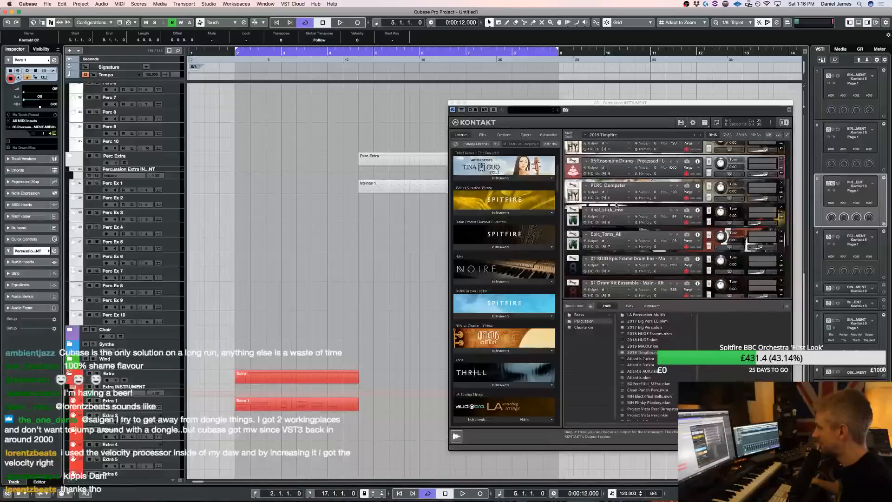
pyautogui.scroll(-3, 616, 205)
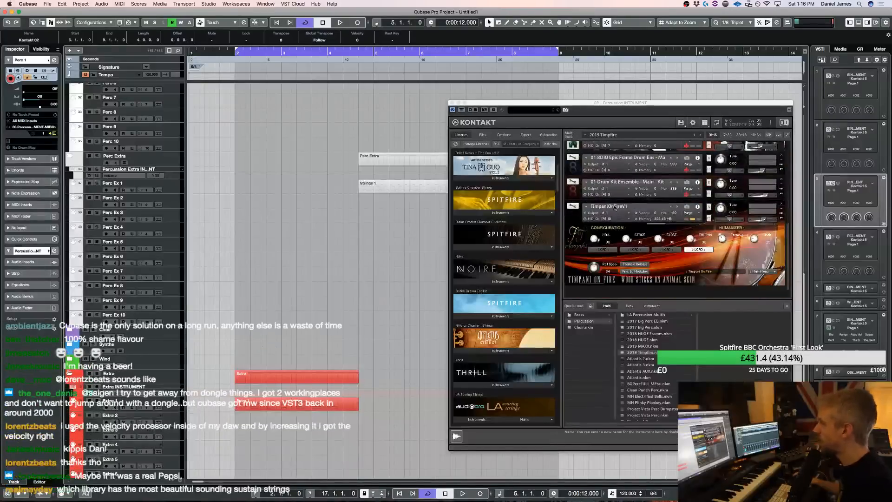
pyautogui.click(178, 320)
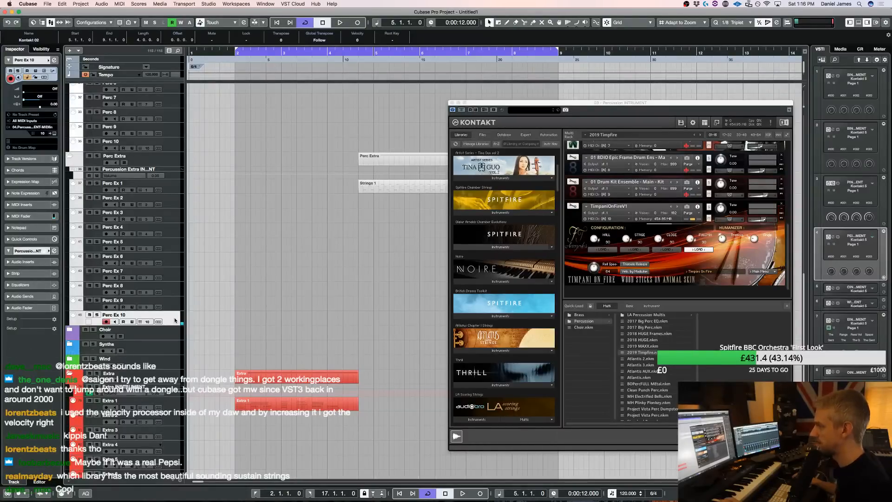
pyautogui.click(167, 143)
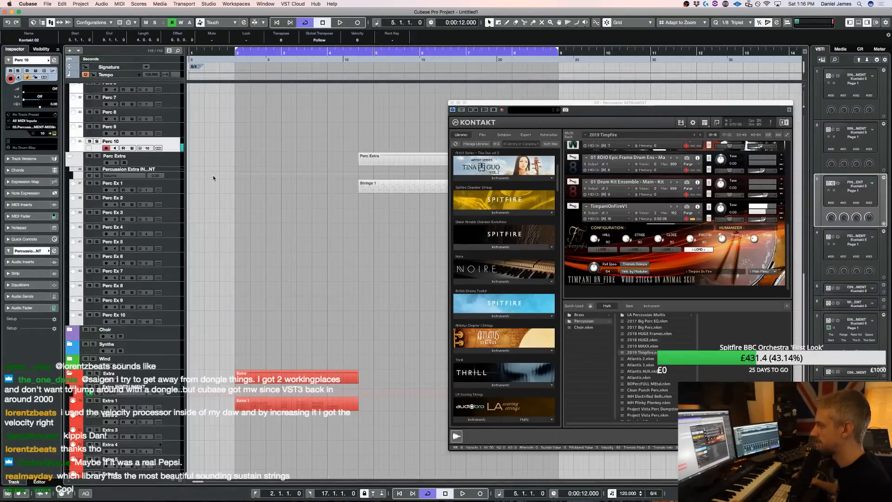
# Play the arrangement from the start of the cycle range and stop playback
pyautogui.scroll(10, 260, 223)
pyautogui.press('KP_1')
pyautogui.press('space')
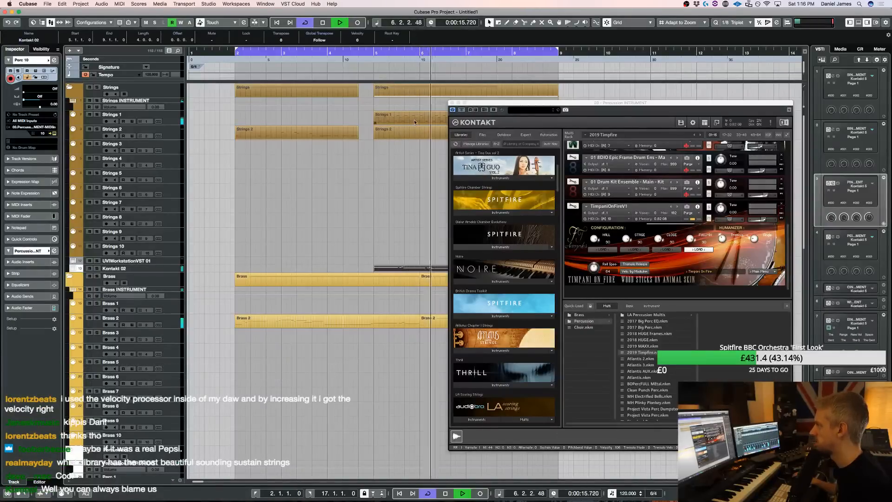
pyautogui.press('space')
# Examine the first Strings 1 part in the Key Editor during playback, close the Percussion instrument window and return to the project
pyautogui.moveTo(420, 116); pyautogui.dragTo(282, 115)
pyautogui.doubleClick(282, 115)
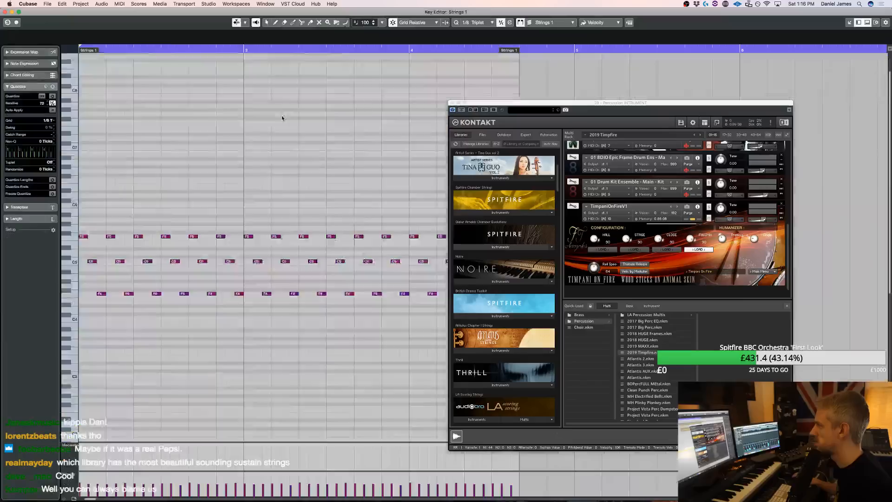
pyautogui.press('space')
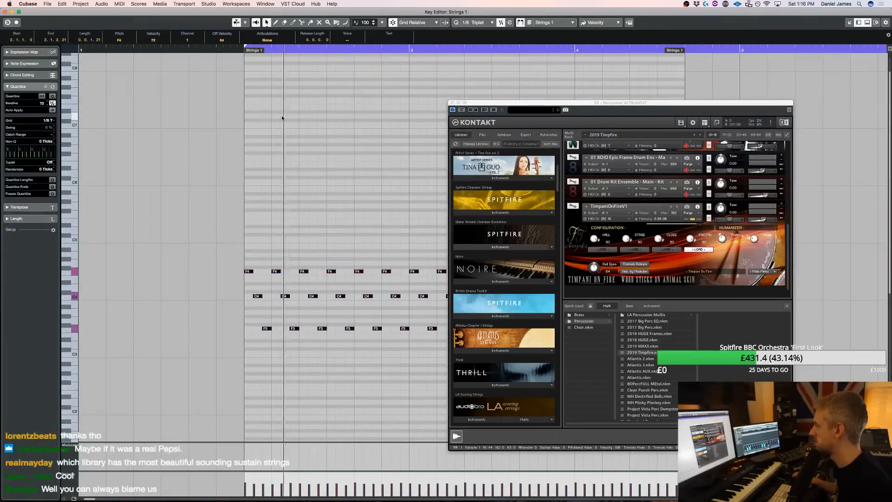
pyautogui.click(452, 102)
pyautogui.press('Return')
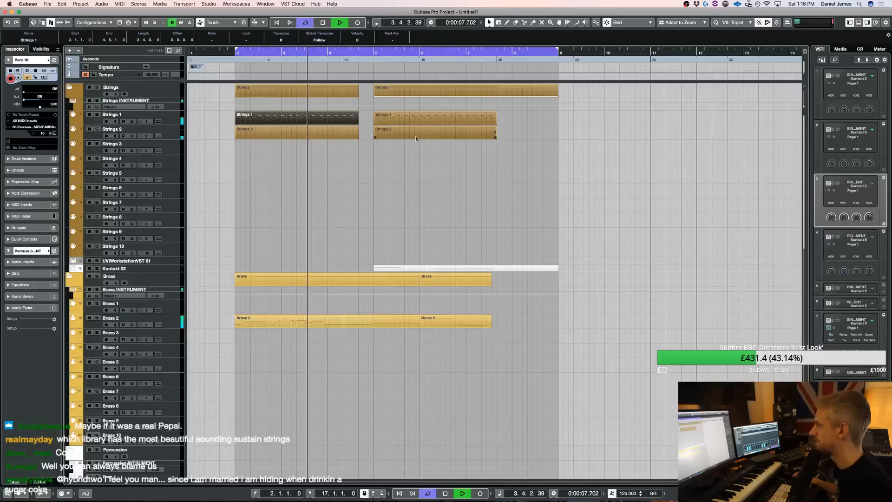
# Split the first Strings 1 part at bar 4 beat 3 and duplicate the end piece to fill the gap before bar 5
pyautogui.keyDown('alt'); pyautogui.click(345, 122); pyautogui.keyUp('alt')
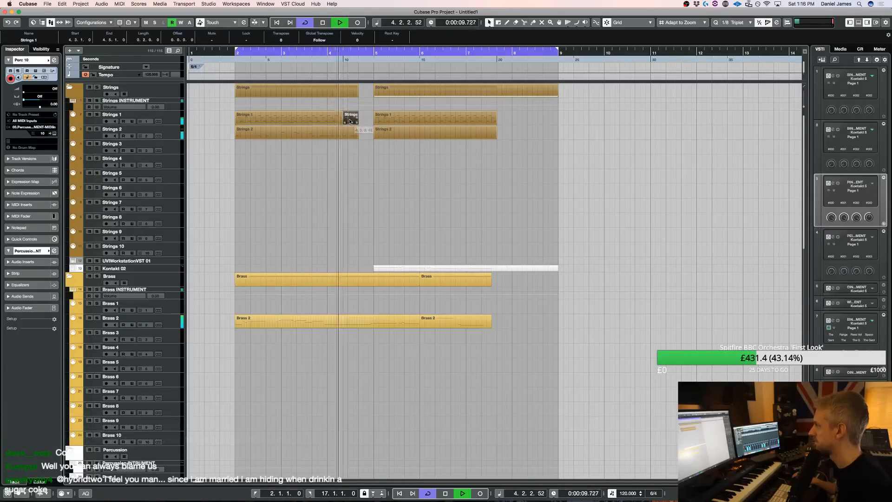
pyautogui.press('super+d')
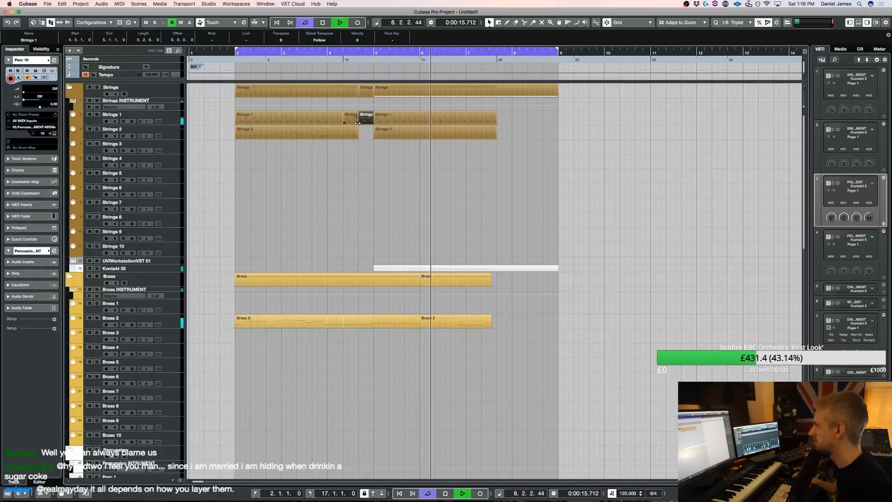
pyautogui.press('space')
# Insert a 4/4 time signature at bar 5 and play back the arrangement across the change
pyautogui.click(377, 65)
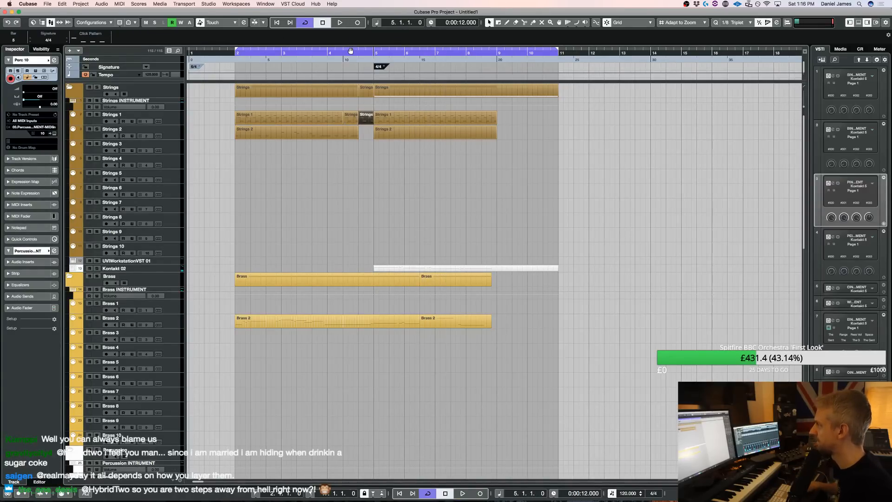
pyautogui.press('space')
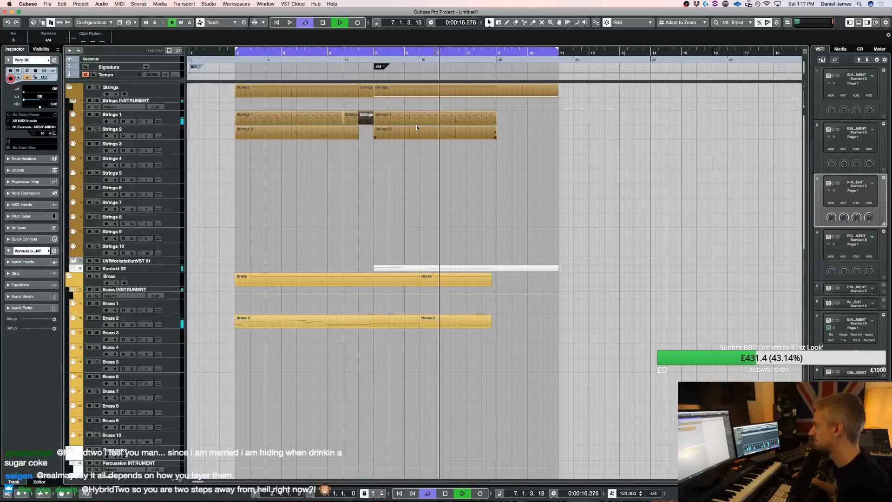
pyautogui.press('space')
# Open the second Strings 2 part and draw a rhythm of G#2 triplet-eighth notes across bar 5
pyautogui.doubleClick(395, 135)
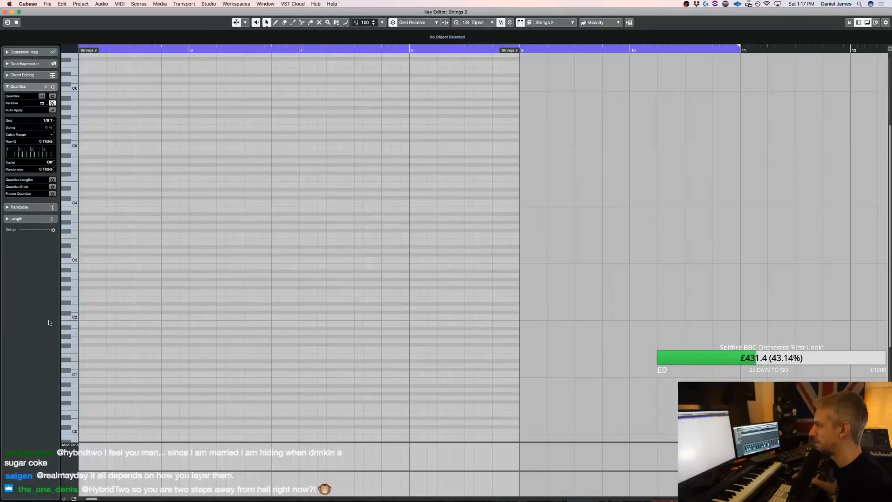
pyautogui.click(84, 280)
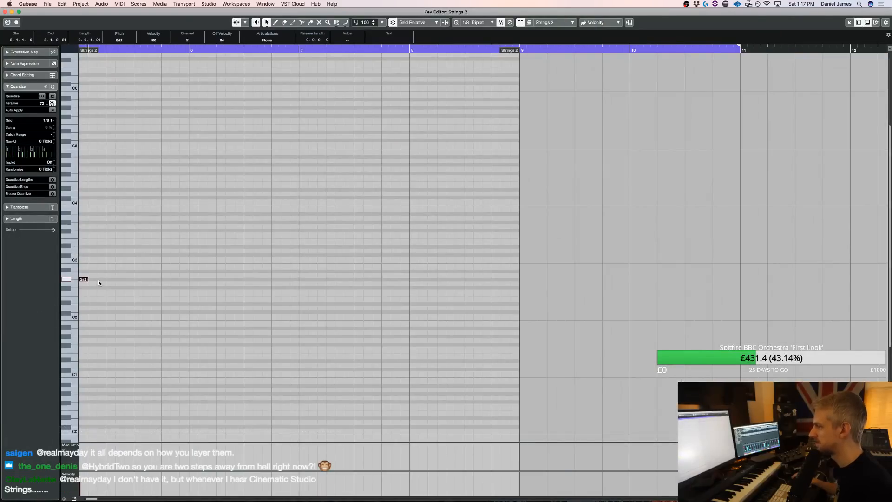
pyautogui.keyDown('alt'); pyautogui.keyDown('shift'); pyautogui.click(111, 279); pyautogui.keyUp('shift'); pyautogui.keyUp('alt')
pyautogui.press('super+v')
pyautogui.keyDown('alt'); pyautogui.keyDown('shift'); pyautogui.click(136, 280); pyautogui.keyUp('shift'); pyautogui.keyUp('alt')
pyautogui.keyDown('alt'); pyautogui.click(101, 280); pyautogui.keyUp('alt')
pyautogui.keyDown('alt'); pyautogui.click(129, 280); pyautogui.keyUp('alt')
pyautogui.keyDown('alt'); pyautogui.click(140, 280); pyautogui.keyUp('alt')
pyautogui.keyDown('alt'); pyautogui.click(156, 279); pyautogui.keyUp('alt')
pyautogui.keyDown('alt'); pyautogui.click(166, 280); pyautogui.keyUp('alt')
pyautogui.keyDown('alt'); pyautogui.click(184, 279); pyautogui.keyUp('alt')
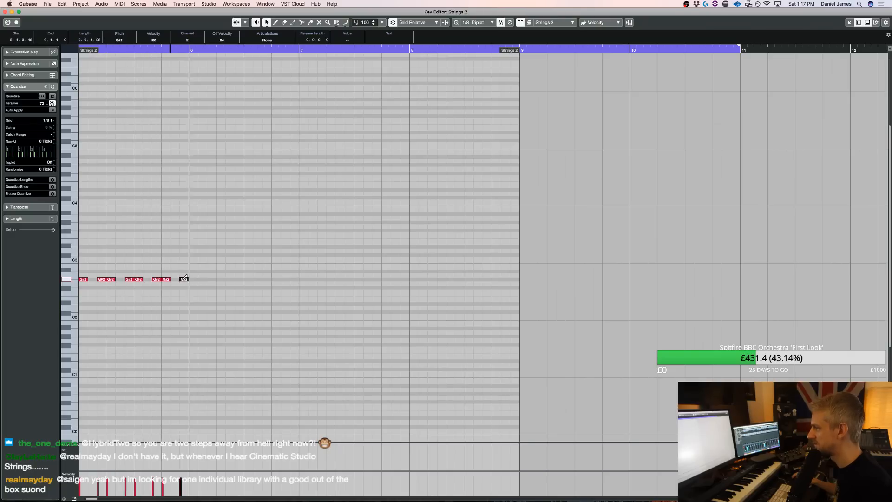
# Transpose all the bar 5 notes down an octave to G#1
pyautogui.hscroll(-4, 117, 215)
pyautogui.hotkey('ctrl', 'a')
pyautogui.hotkey('shift', 'Down')
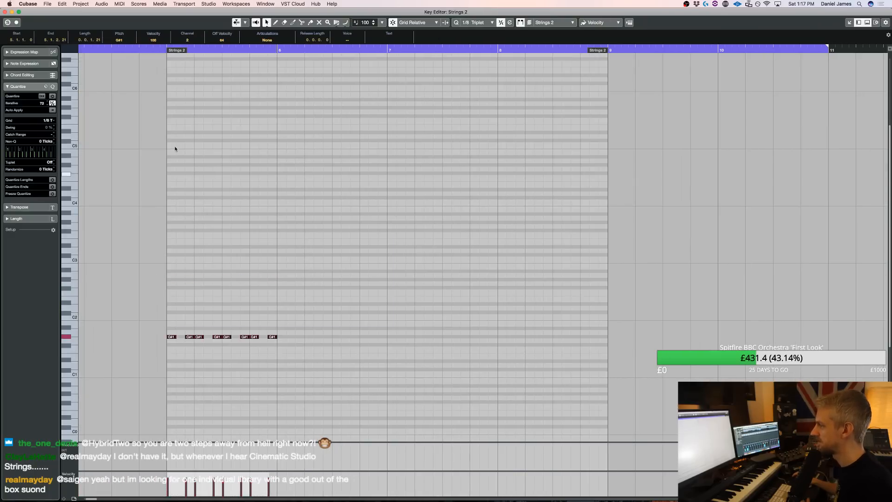
pyautogui.hscroll(-15, 259, 233)
pyautogui.hscroll(4, 258, 233)
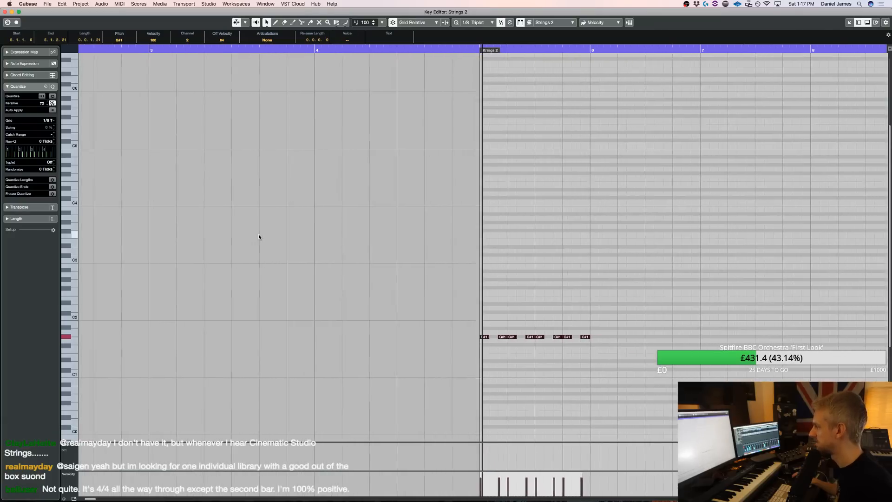
# Replace the G#1 notes after the third one with new notes on beat 2's second triplet, beat 3 and beat 4
pyautogui.moveTo(615, 362); pyautogui.dragTo(459, 315)
pyautogui.press('BackSpace')
pyautogui.click(458, 337)
pyautogui.keyDown('alt'); pyautogui.click(475, 338); pyautogui.keyUp('alt')
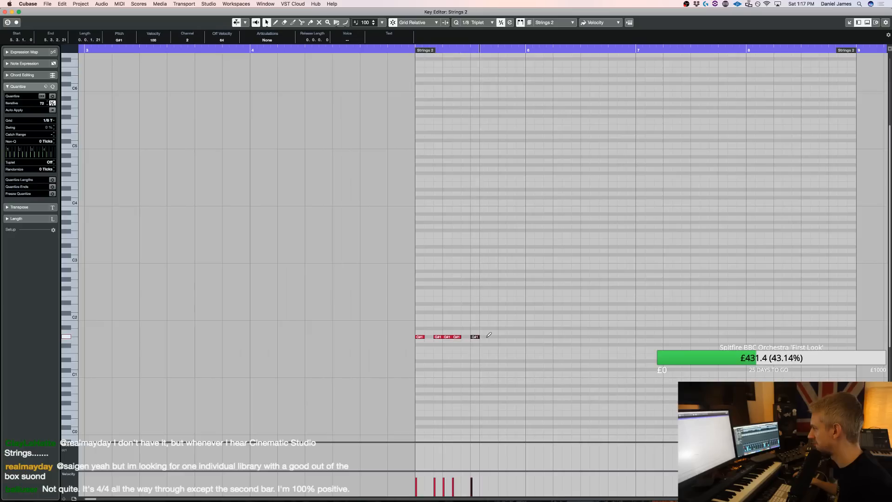
pyautogui.keyDown('alt'); pyautogui.click(501, 337); pyautogui.keyUp('alt')
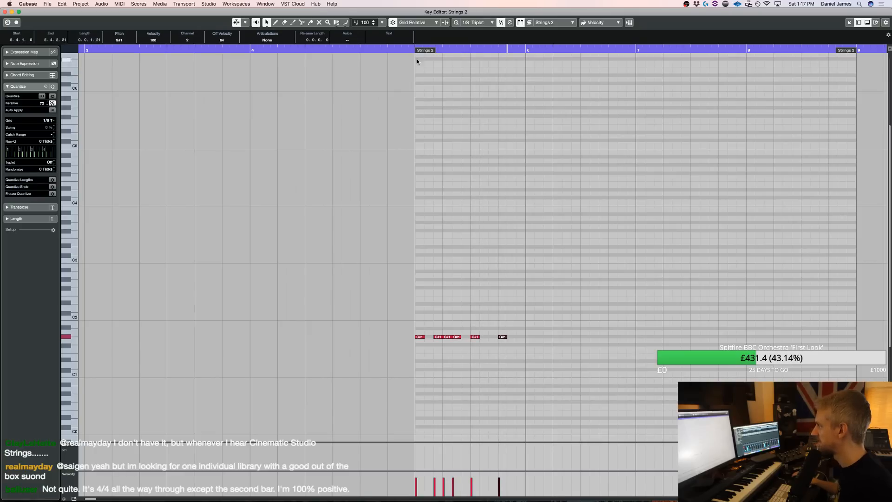
# Shift the three-note G#1 group one triplet step later to start on beat 2 of bar 5, and play it back
pyautogui.press('space')
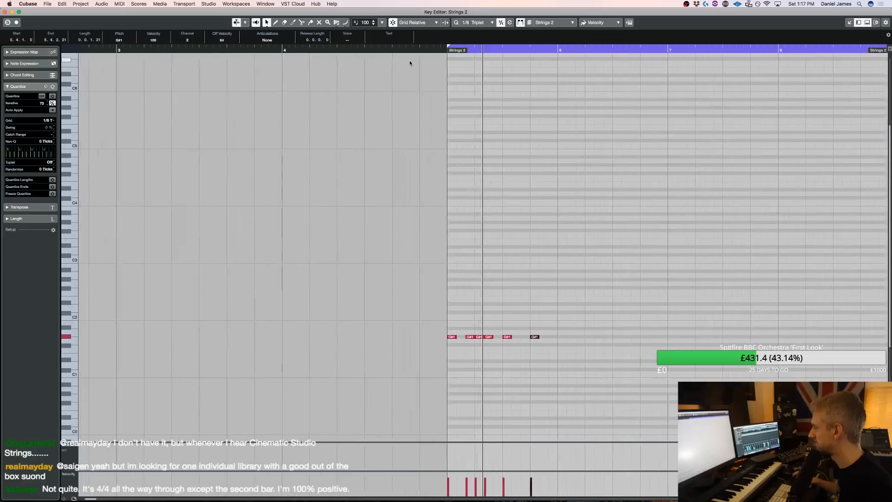
pyautogui.press('space')
pyautogui.moveTo(433, 357); pyautogui.dragTo(459, 330)
pyautogui.press('super+Right')
pyautogui.press('KP_1')
pyautogui.press('space')
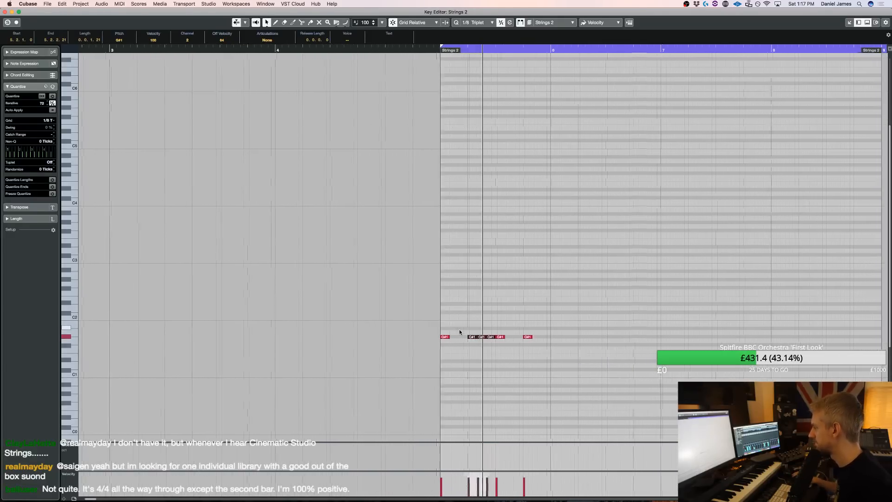
# Duplicate the bar 5 notes into bars 6 and 7, transposing the copies to G1 and F1
pyautogui.moveTo(494, 346); pyautogui.dragTo(377, 317)
pyautogui.press('super+d')
pyautogui.press('super+Right')
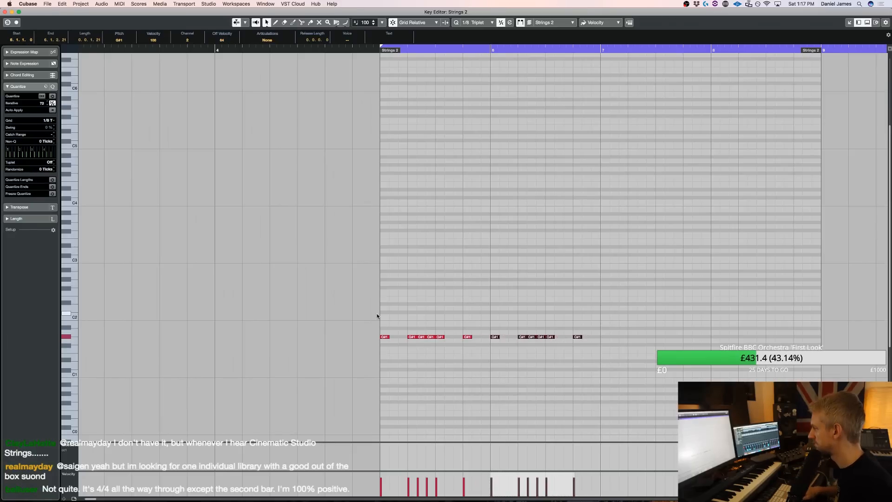
pyautogui.press('Down')
pyautogui.press('super+d')
pyautogui.press('Down')
pyautogui.press('Down')
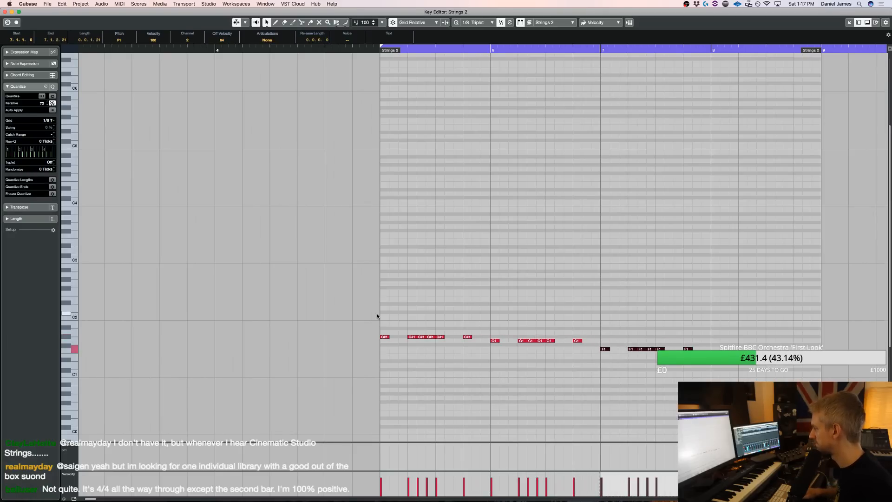
# Fill out bars 5 and 6 with extra G#1 and G1 triplet notes before beat 2 and through beat 4, and play them back
pyautogui.press('space')
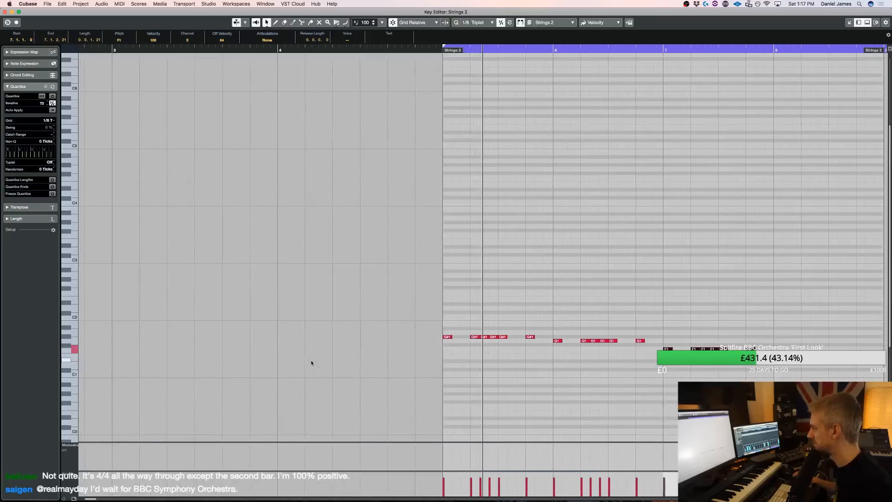
pyautogui.click(495, 336)
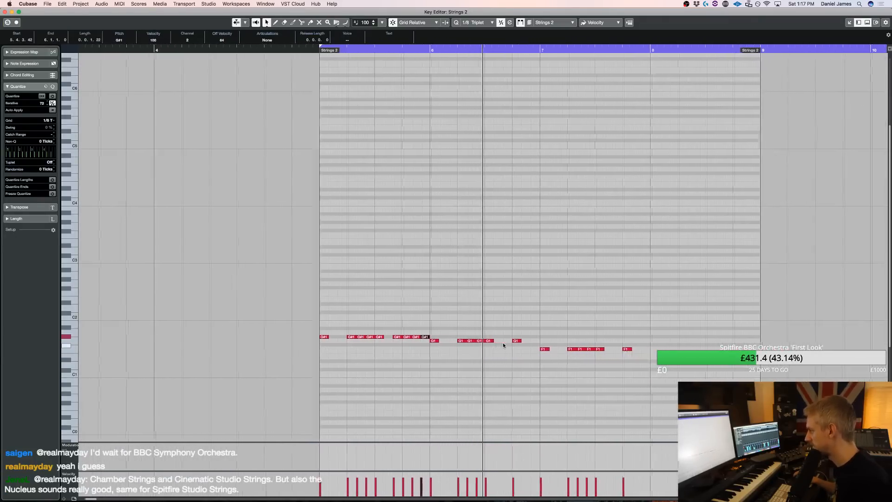
pyautogui.click(395, 342)
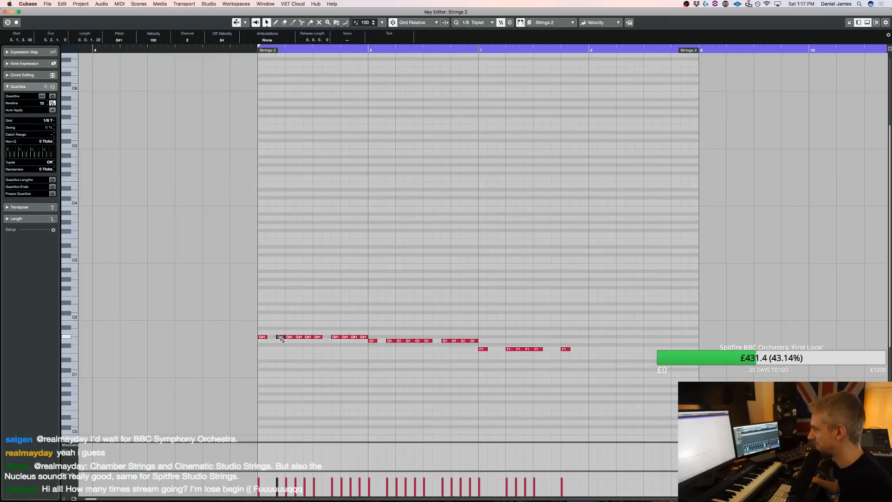
pyautogui.press('space')
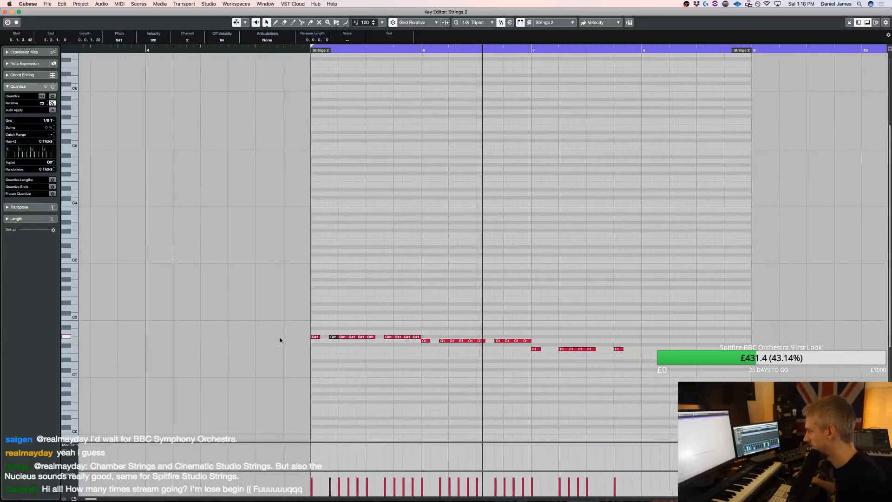
# Rework bar 7's F1 notes into hits on beats 1 and 2 plus four triplet notes from beat 3, and duplicate the pattern into bar 8
pyautogui.press('space')
pyautogui.moveTo(470, 357); pyautogui.dragTo(547, 343)
pyautogui.press('Delete')
pyautogui.keyDown('alt'); pyautogui.click(489, 349); pyautogui.keyUp('alt')
pyautogui.keyDown('alt'); pyautogui.click(498, 349); pyautogui.keyUp('alt')
pyautogui.keyDown('alt'); pyautogui.click(508, 349); pyautogui.keyUp('alt')
pyautogui.keyDown('alt'); pyautogui.click(516, 349); pyautogui.keyUp('alt')
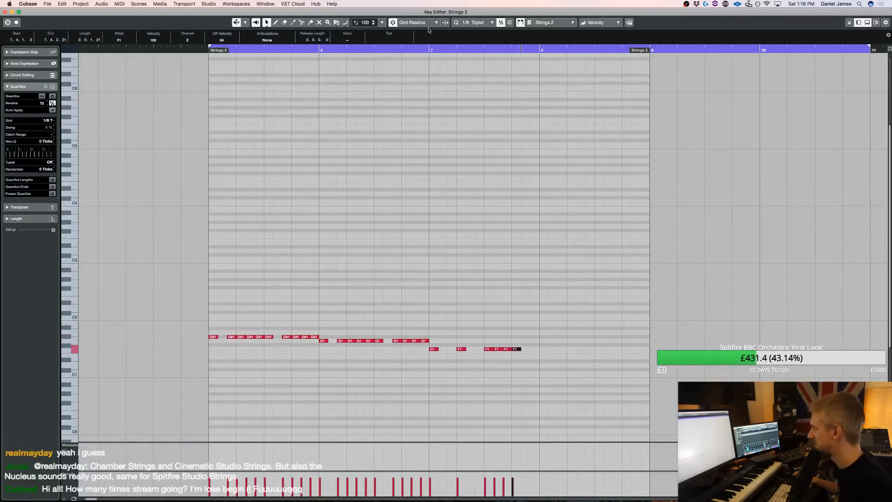
pyautogui.press('space')
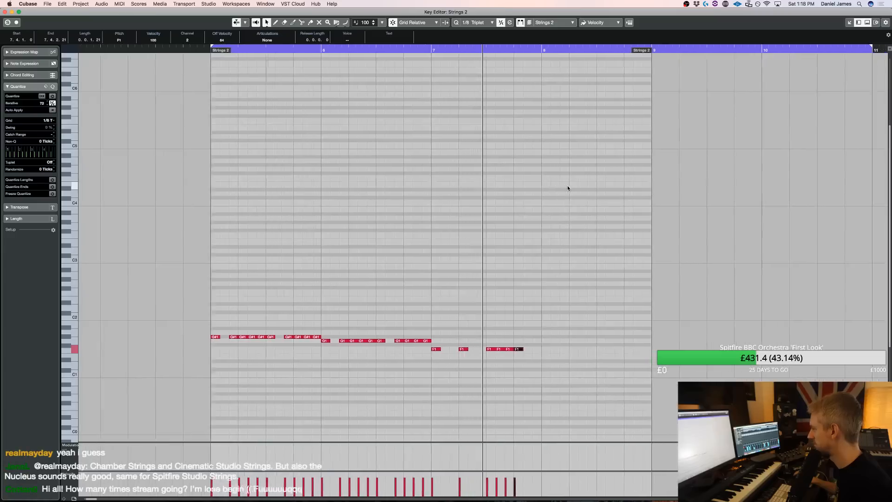
pyautogui.moveTo(502, 356)
pyautogui.mouseDown()
pyautogui.moveTo(375, 347)
pyautogui.moveTo(498, 344)
pyautogui.moveTo(490, 349)
pyautogui.mouseUp()
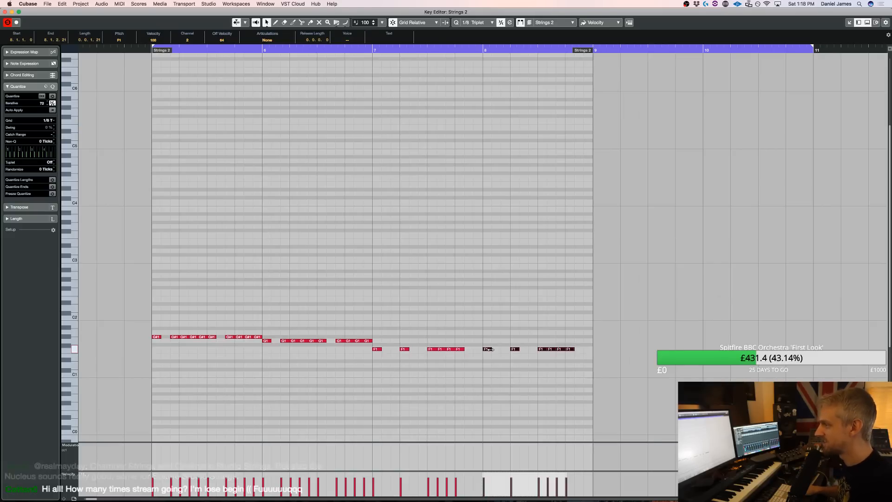
# Play back the low-string rhythm from bar 5, close the Key Editor and listen to it against the full arrangement
pyautogui.press('space')
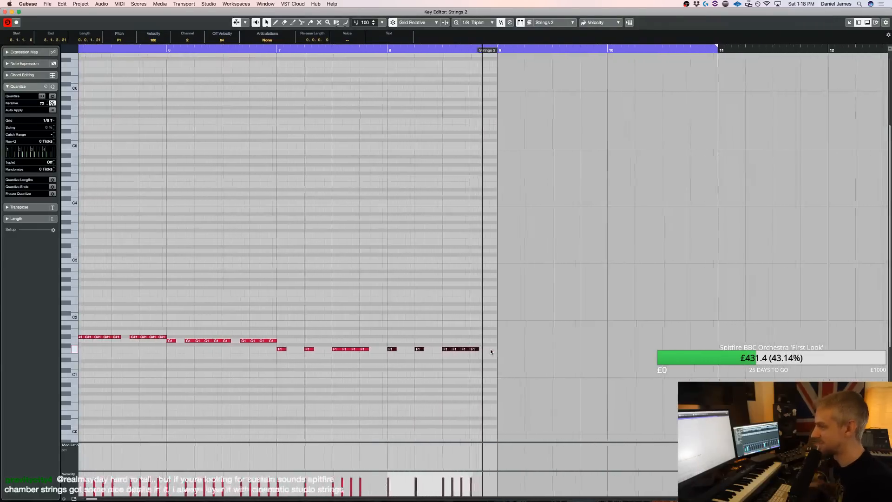
pyautogui.press('space')
pyautogui.press('space')
pyautogui.press('Return')
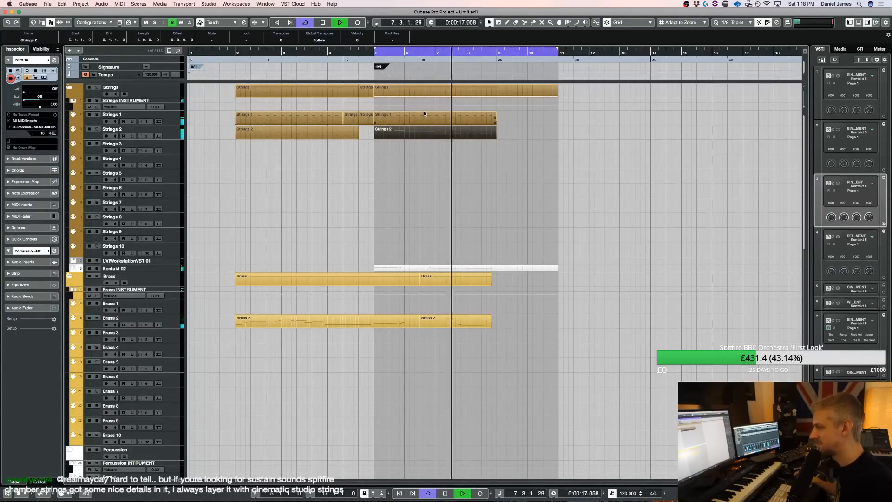
pyautogui.scroll(-1, 445, 181)
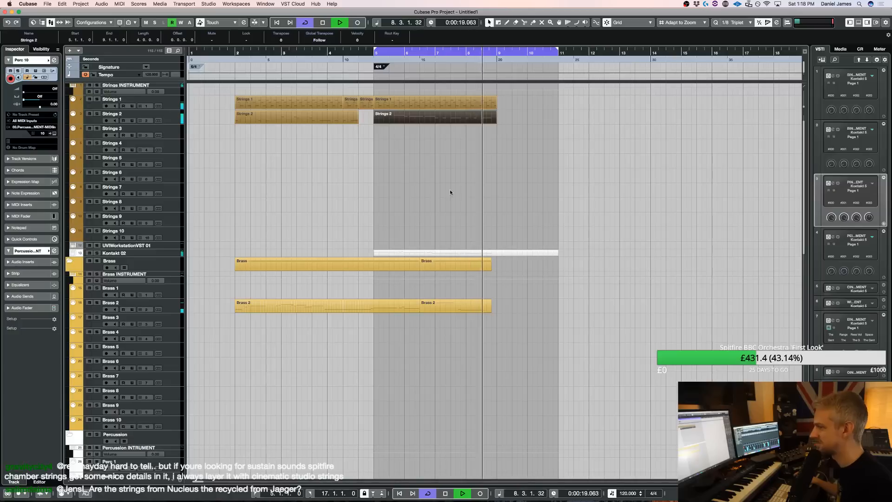
pyautogui.press('space')
# Split the Kontakt 02 part at bar 9 and delete the section after the split
pyautogui.press('3')
pyautogui.click(503, 253)
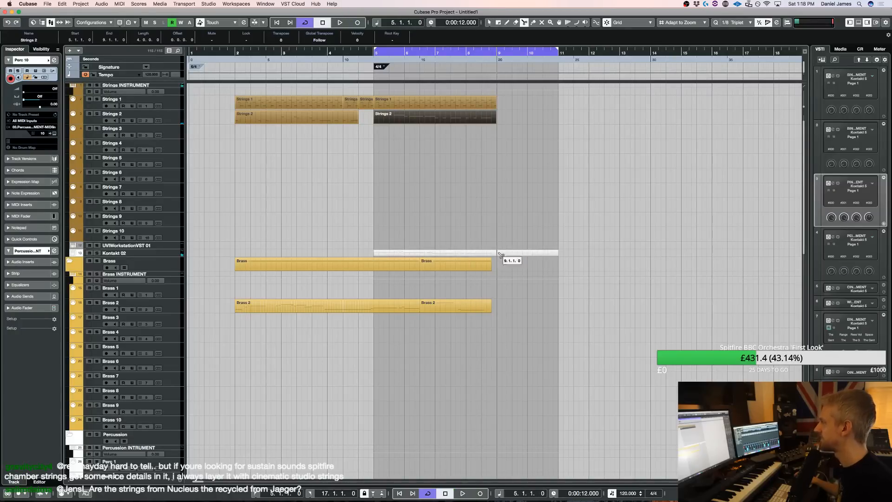
pyautogui.press('1')
pyautogui.click(513, 253)
pyautogui.press('Delete')
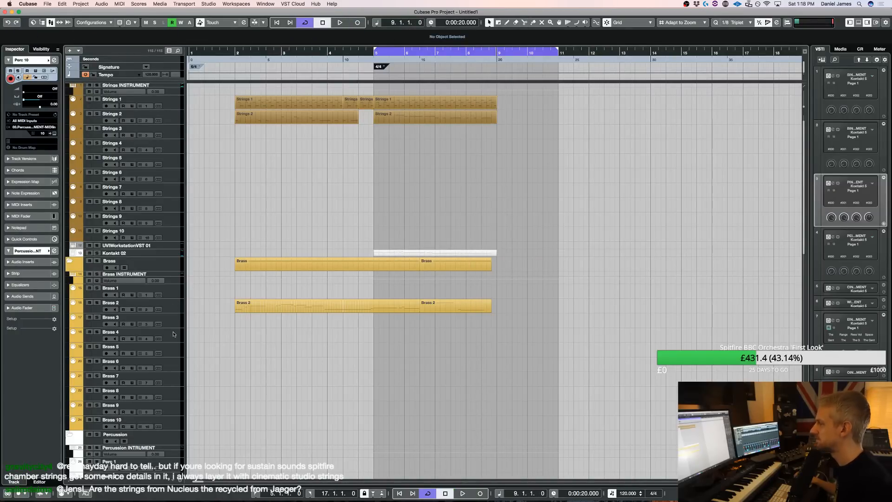
# Open the Brass instrument's Kontakt from the Brass 3 track and load ALB Horns & Trombones Longs EQd from Albion I
pyautogui.click(173, 323)
pyautogui.press('e')
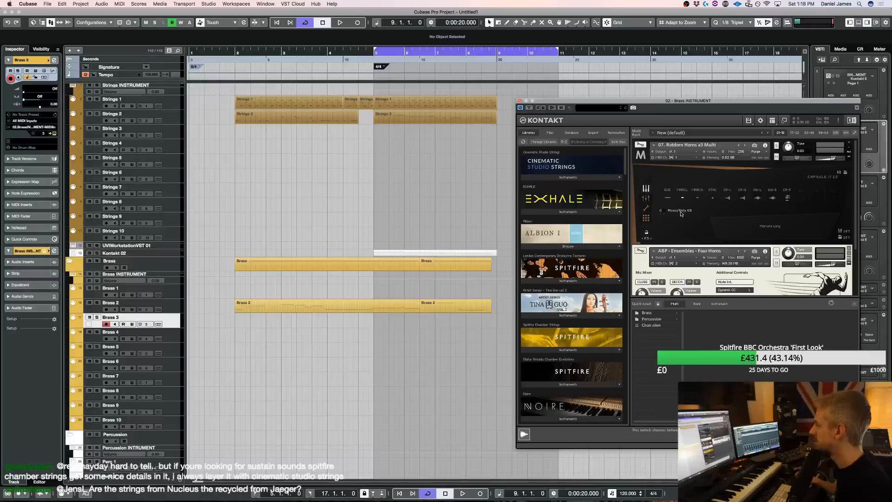
pyautogui.scroll(-3, 572, 209)
pyautogui.click(560, 198)
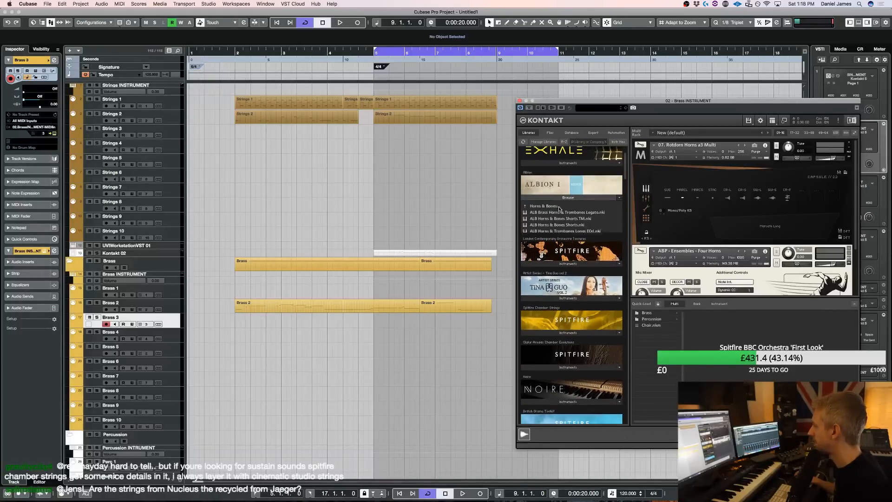
pyautogui.click(562, 230)
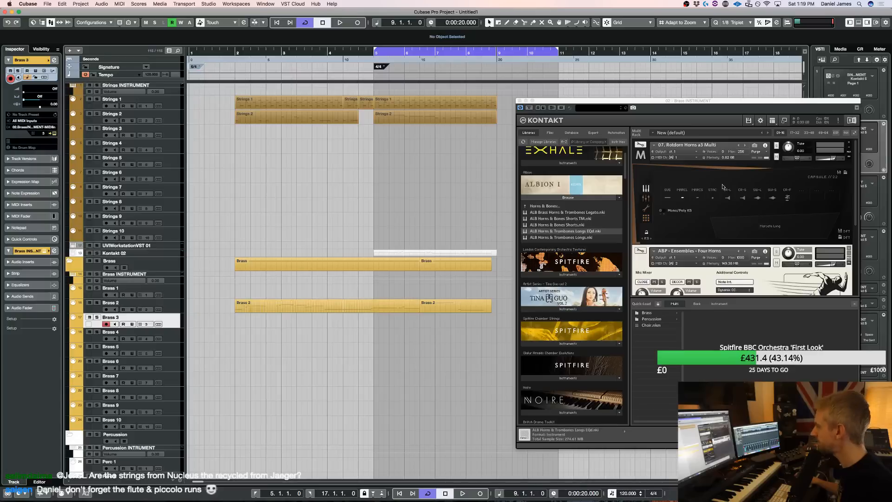
pyautogui.moveTo(647, 102); pyautogui.dragTo(540, 111)
pyautogui.scroll(-3, 453, 358)
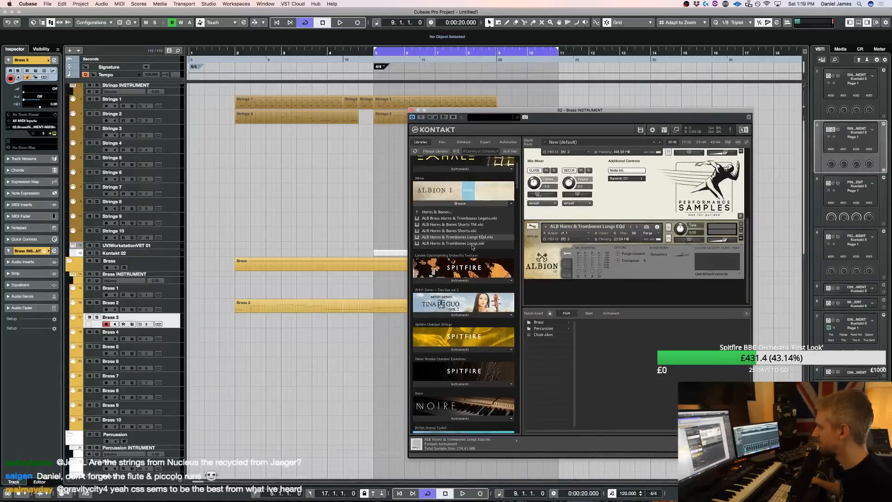
# Bring up the Metropolis Ark 4 instruments in the Brass Kontakt's library browser
pyautogui.scroll(-5, 453, 358)
pyautogui.click(442, 363)
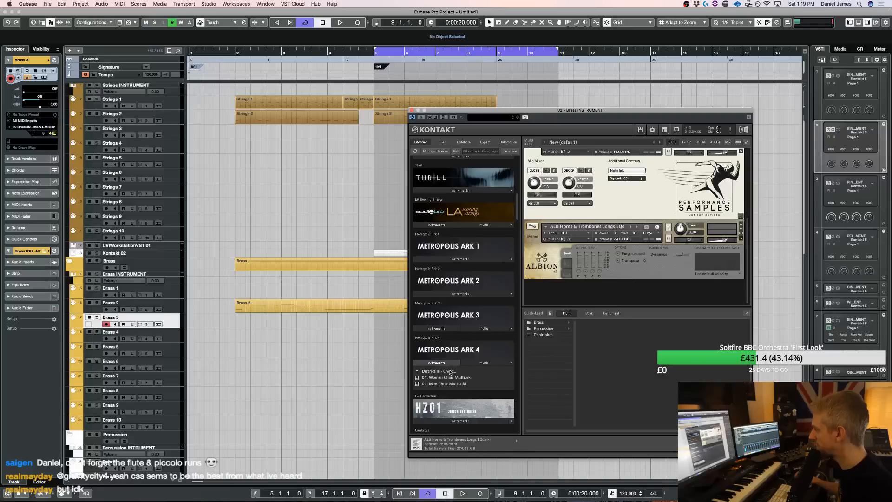
pyautogui.click(450, 372)
pyautogui.click(442, 390)
# Check the Metropolis Ark 4 instrument folders in the Choir 1 track's Kontakt and close that instance
pyautogui.scroll(-10, 193, 307)
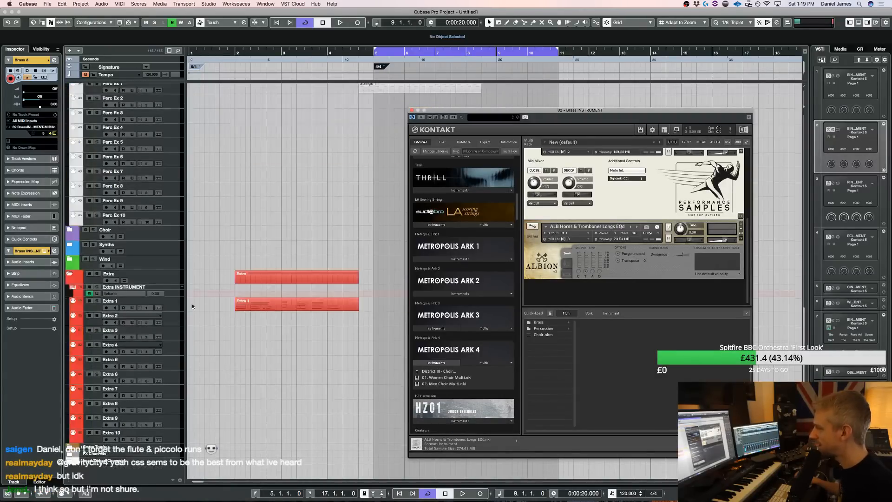
pyautogui.scroll(5, 142, 315)
pyautogui.click(77, 361)
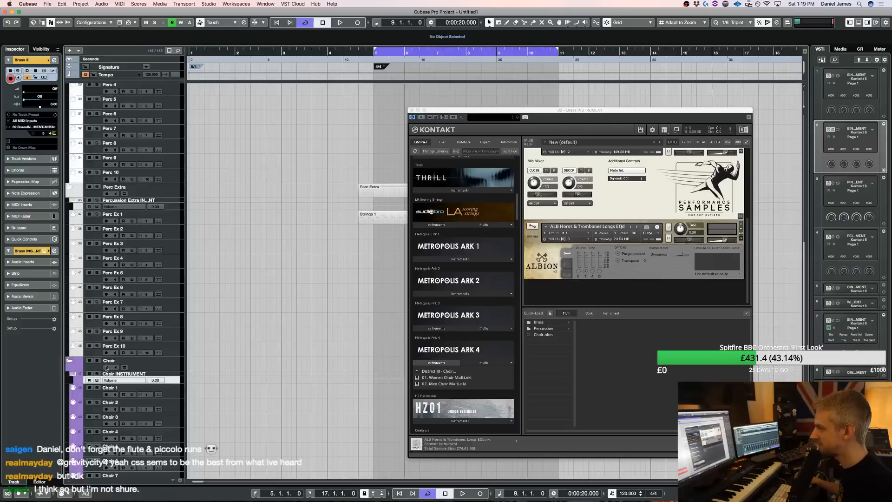
pyautogui.click(173, 394)
pyautogui.click(159, 394)
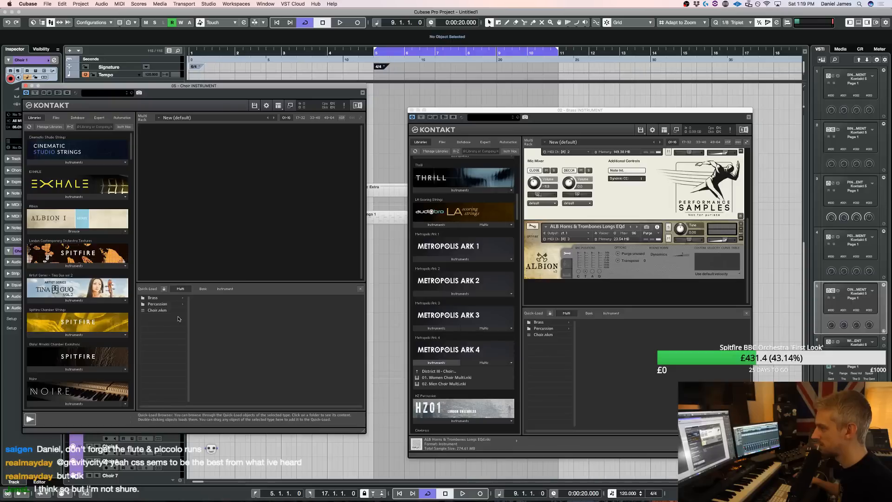
pyautogui.scroll(-10, 71, 316)
pyautogui.click(70, 320)
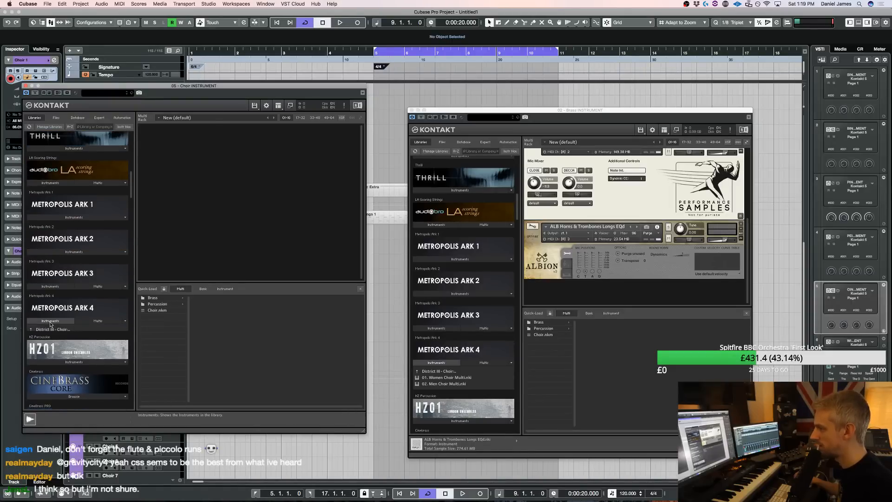
pyautogui.click(59, 330)
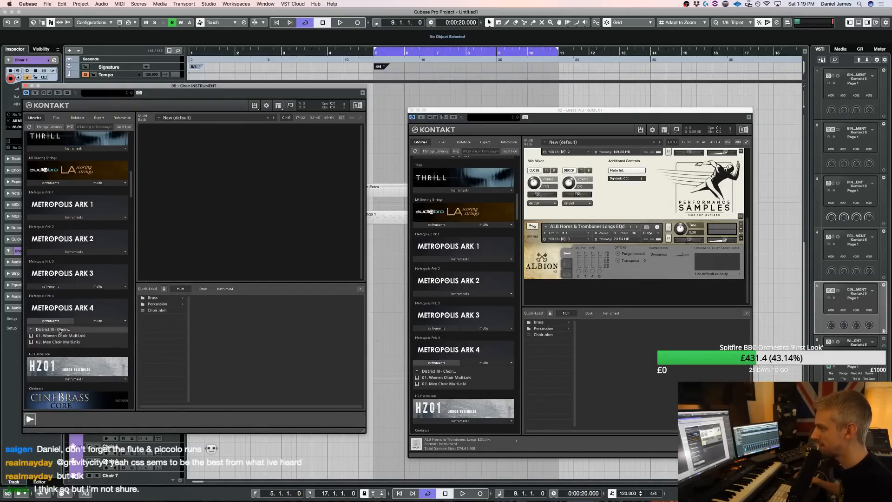
pyautogui.click(624, 292)
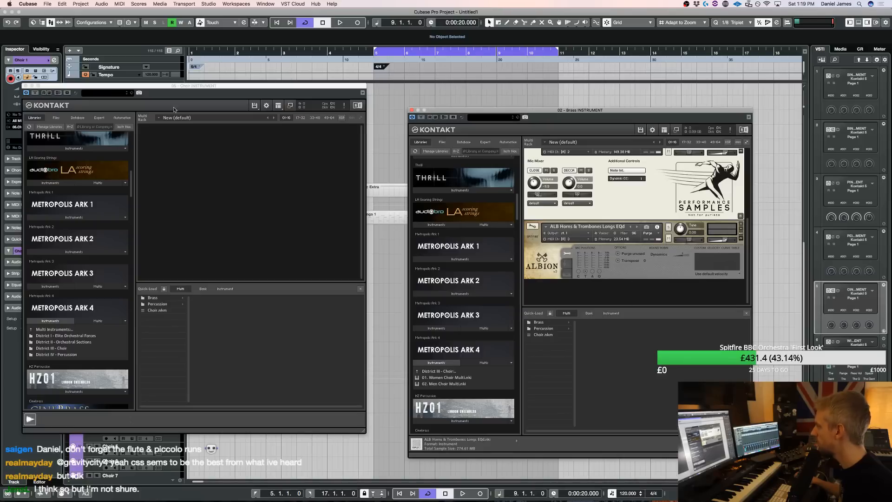
pyautogui.click(25, 86)
# Load 04. Brass Orchestra Multi from Metropolis Ark 4's District I - Elite Orchestral Forces folder into the Brass Kontakt
pyautogui.click(446, 371)
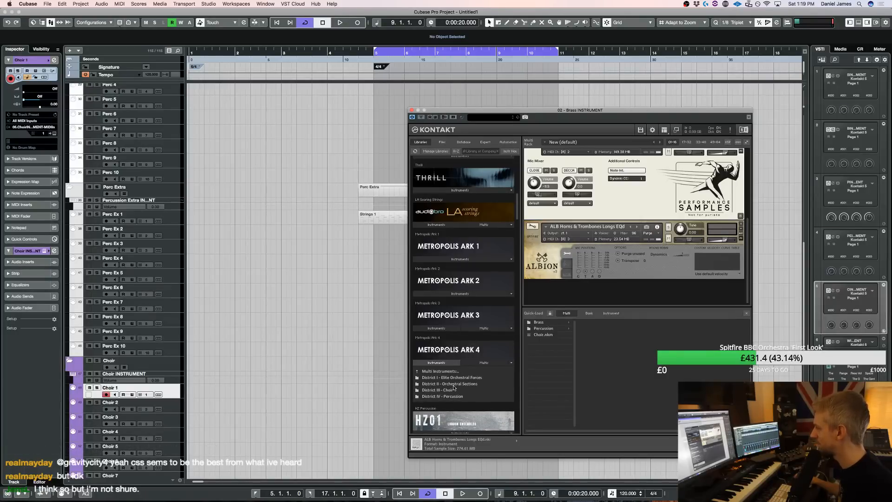
pyautogui.click(454, 384)
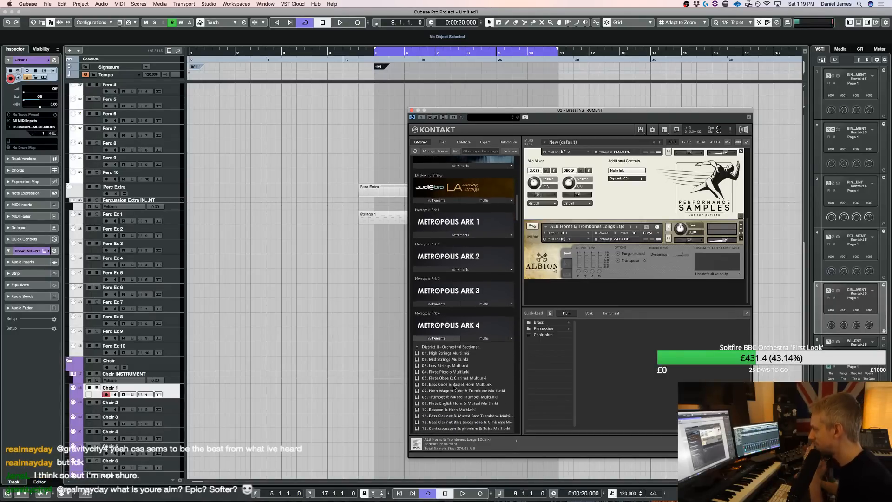
pyautogui.click(452, 347)
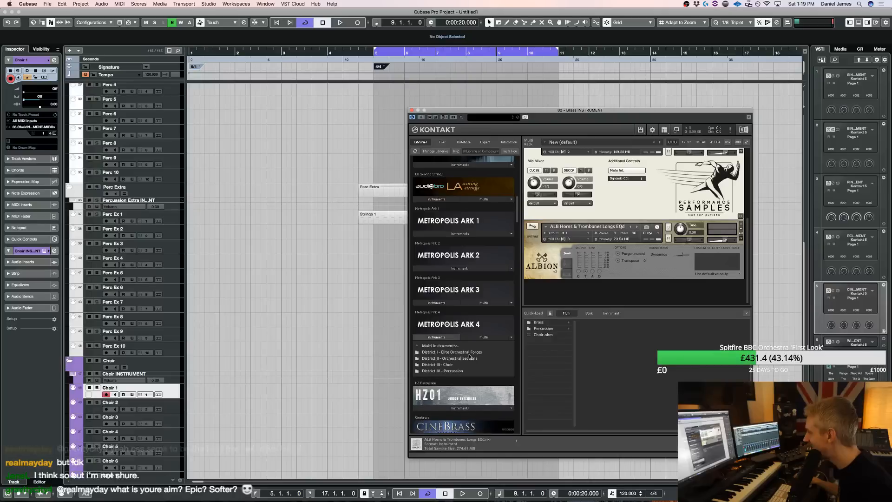
pyautogui.click(470, 352)
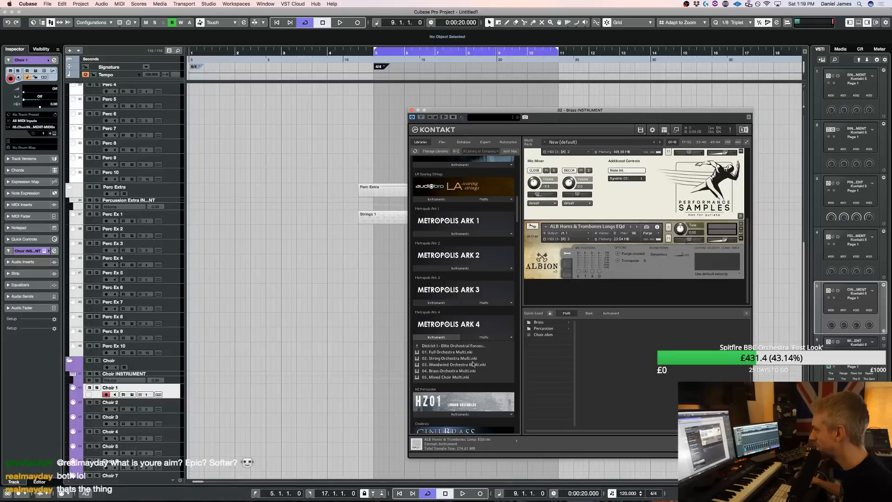
pyautogui.click(464, 371)
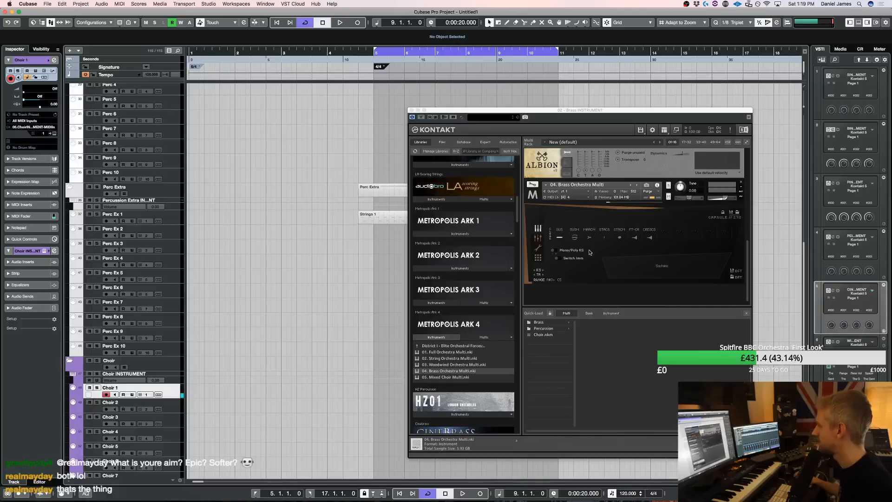
# Select the Brass 4 track, switch the brass multi to its second sustain articulation and audition it over playback
pyautogui.scroll(15, 137, 253)
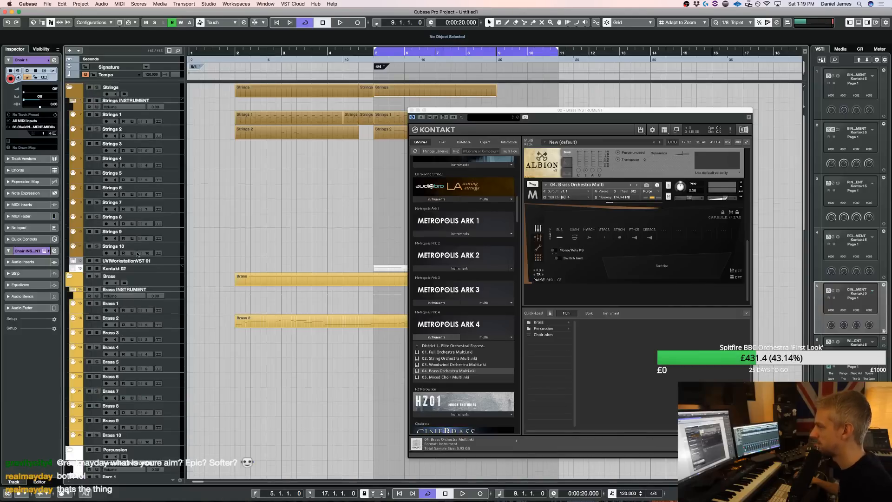
pyautogui.click(173, 338)
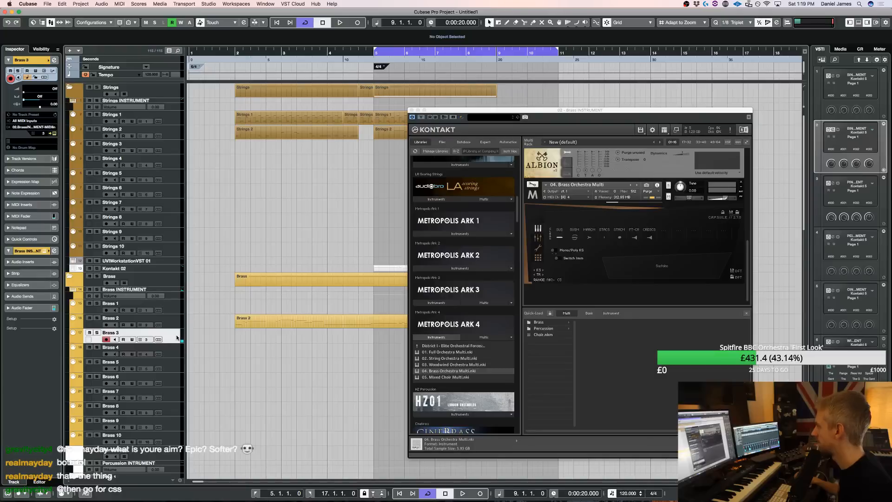
pyautogui.click(169, 349)
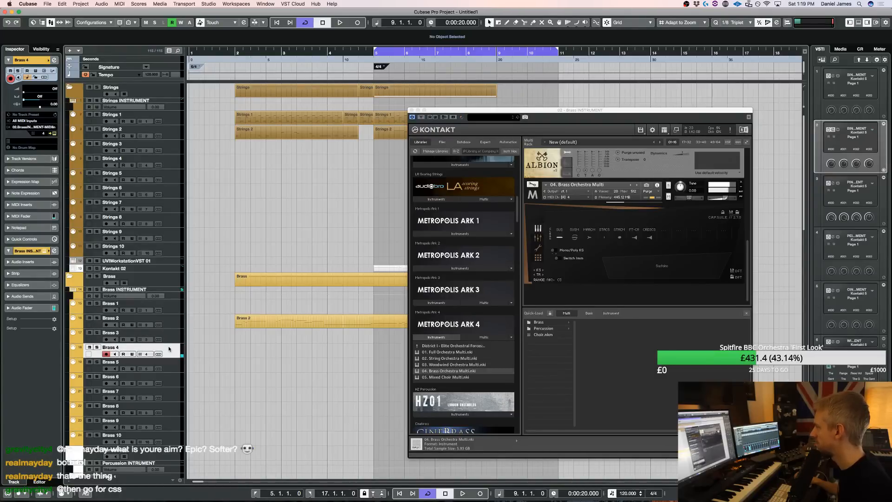
pyautogui.click(577, 240)
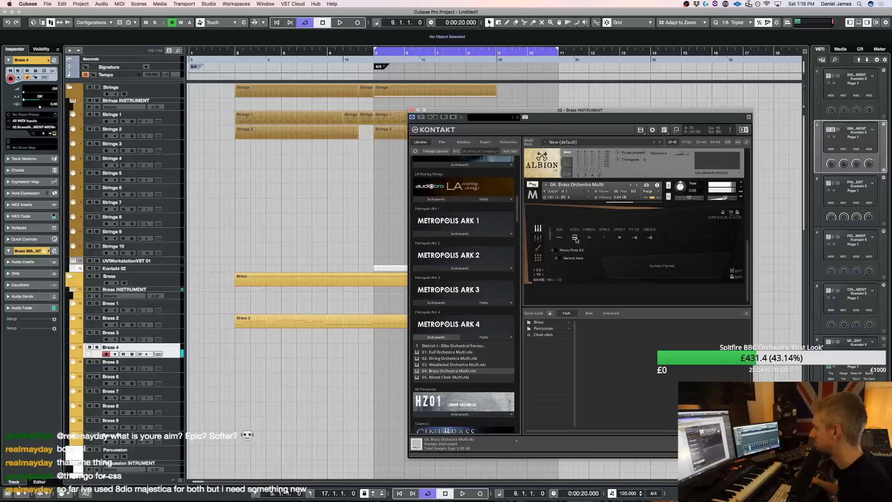
pyautogui.press('space')
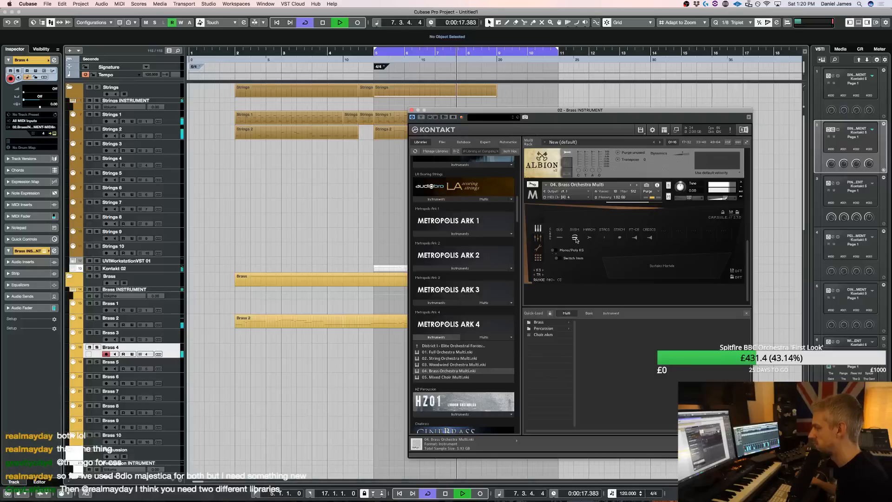
# Audition the brass multi's marcato and second staccato articulations over the looped playback, and return to marcato
pyautogui.click(590, 238)
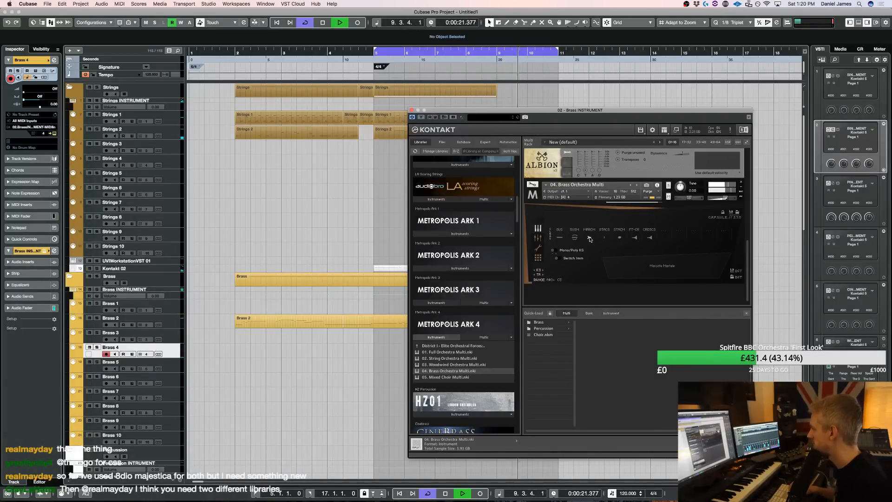
pyautogui.click(620, 238)
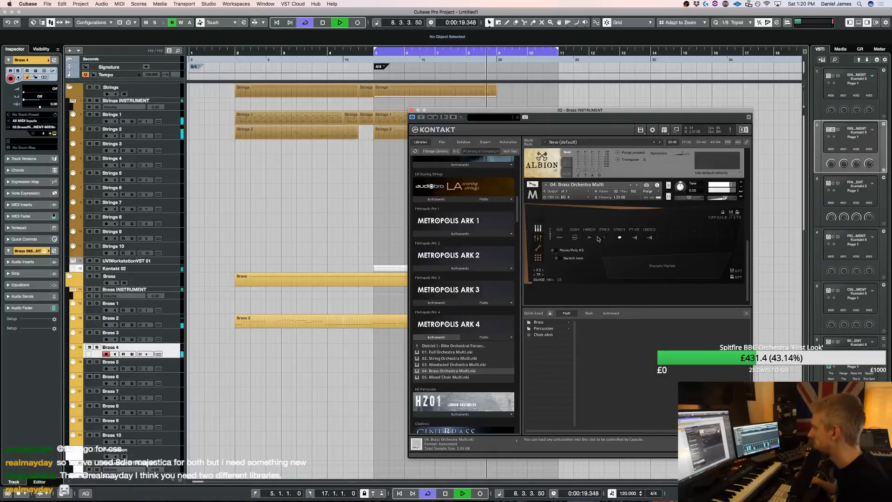
pyautogui.scroll(1, 595, 241)
pyautogui.click(590, 252)
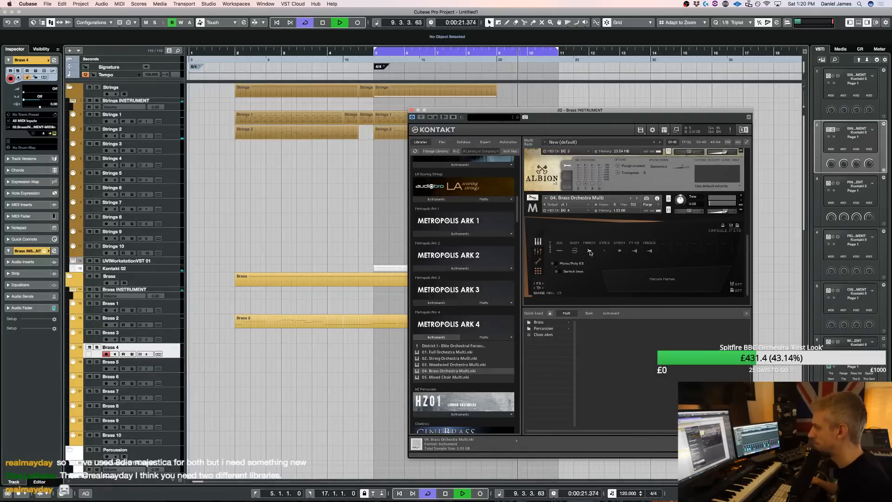
pyautogui.press('KP_1')
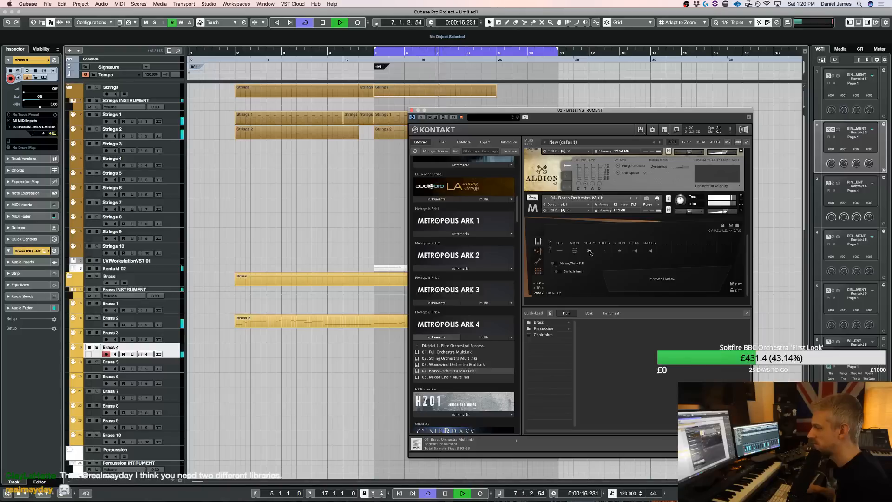
pyautogui.press('space')
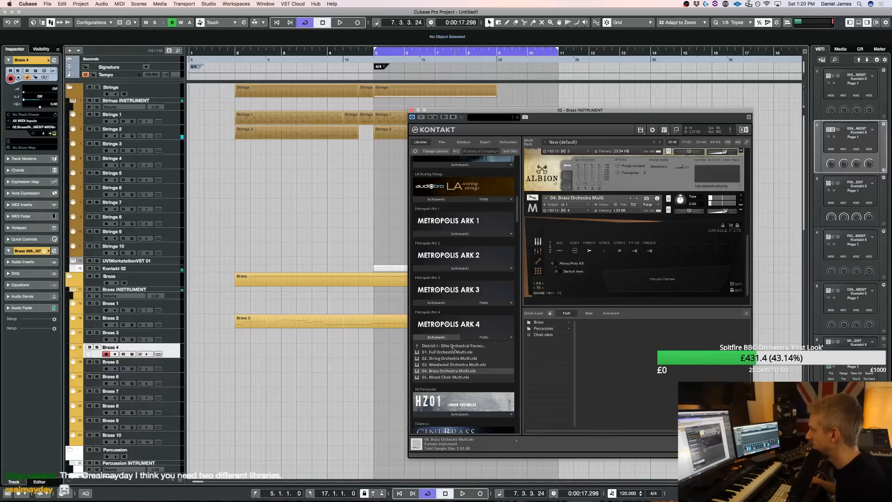
# Replace the brass multi with 05. Mixed Choir Multi, switch it to its second articulation and audition it over playback
pyautogui.doubleClick(455, 378)
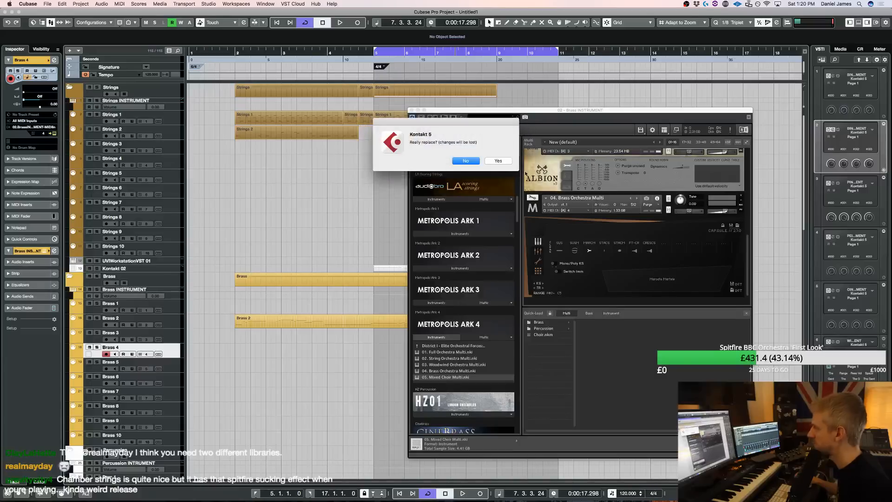
pyautogui.click(499, 160)
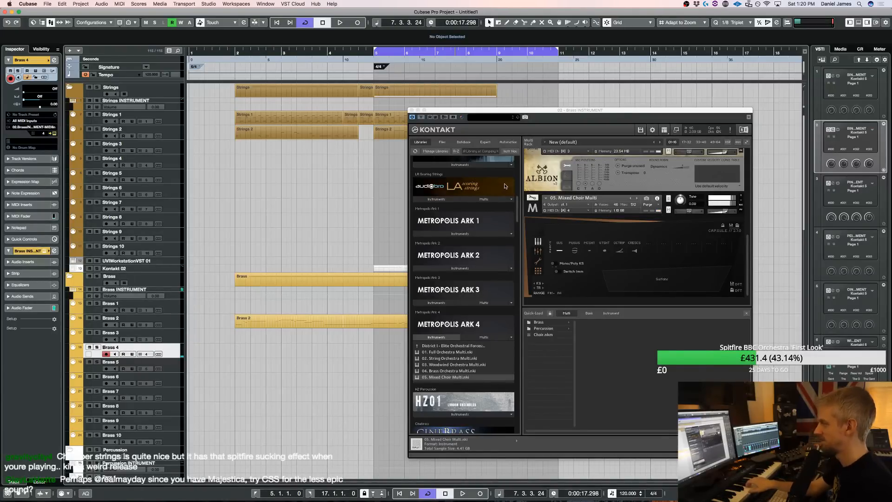
pyautogui.click(575, 251)
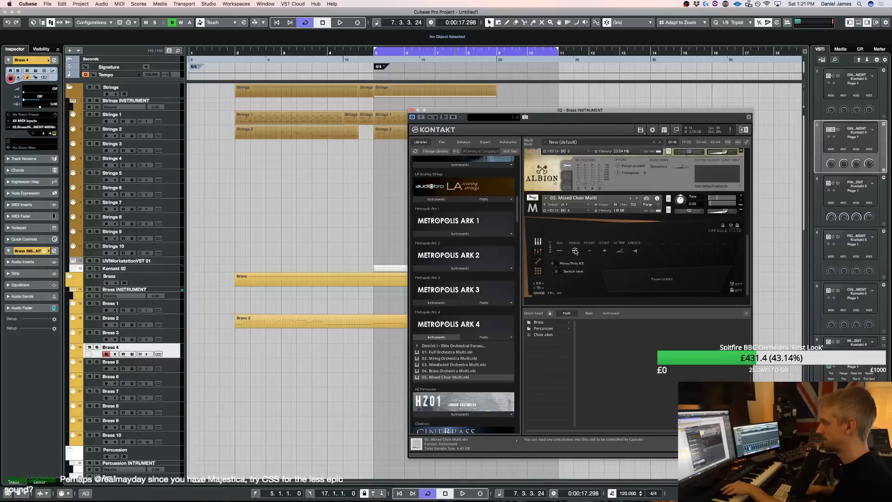
pyautogui.press('space')
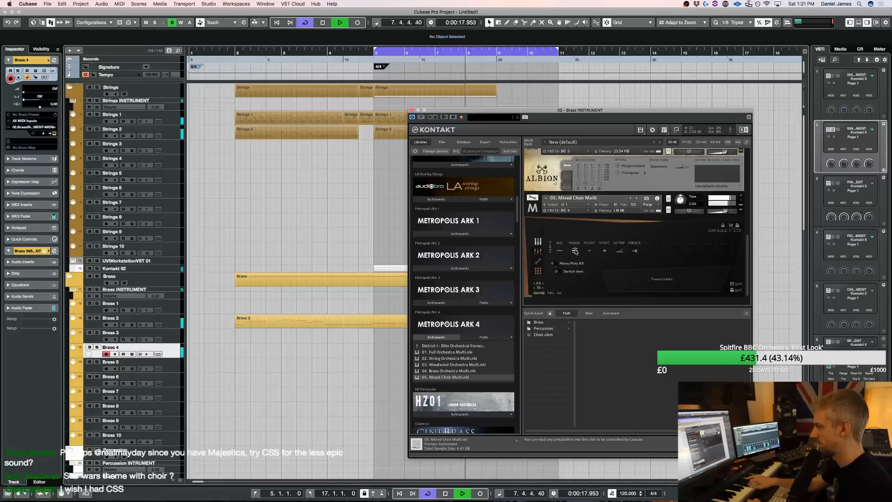
# Audition 05. Mixed Choir Multi repeatedly over playback of the section from bar 5, and restart Kontakt's audio engine
pyautogui.press('space')
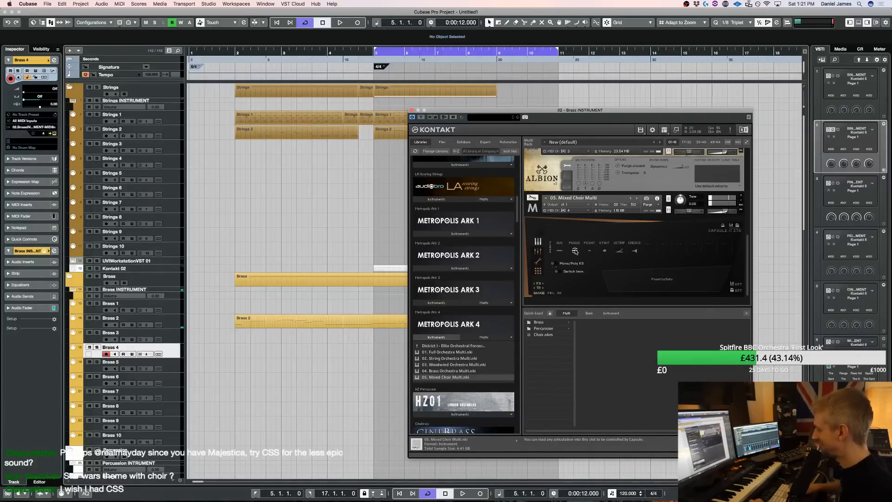
pyautogui.press('space')
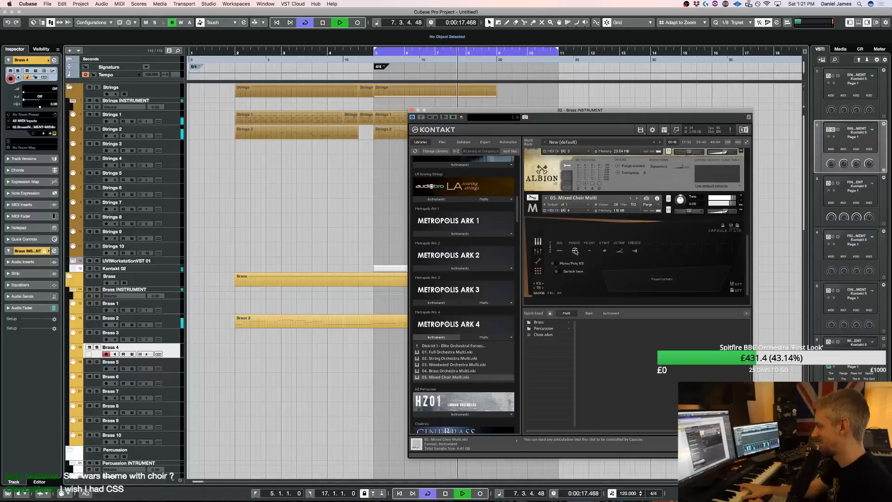
pyautogui.press('space')
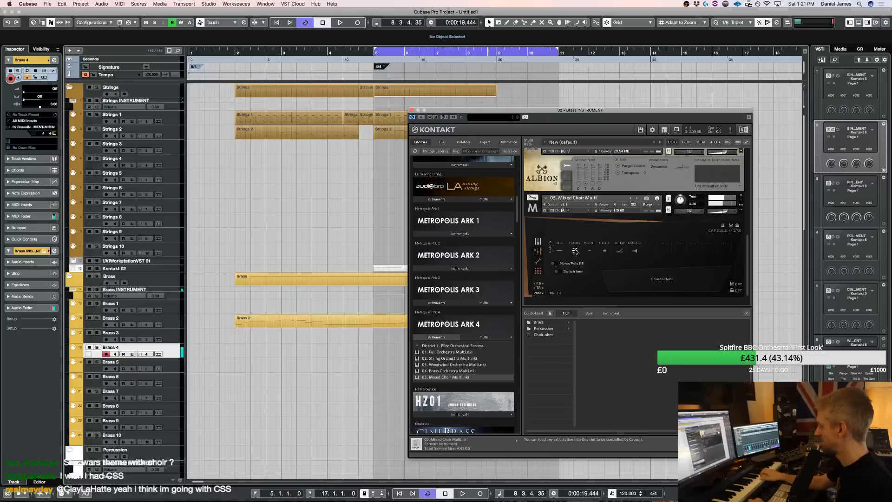
pyautogui.press('space')
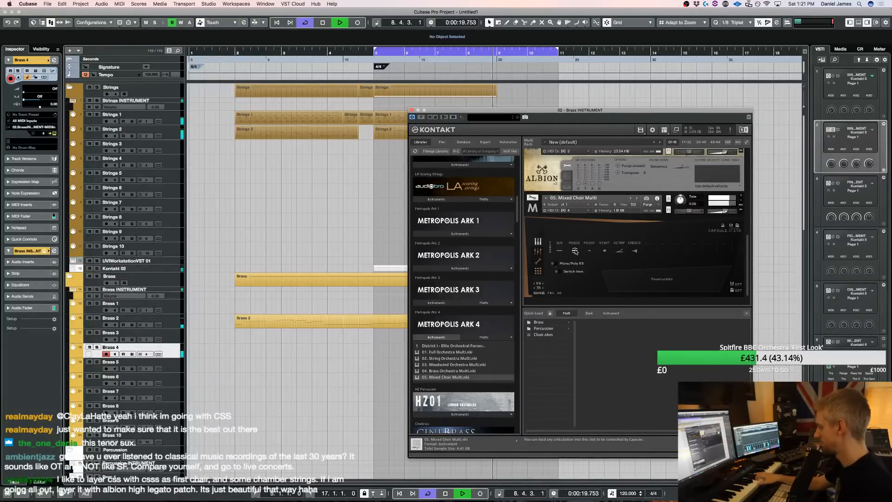
pyautogui.press('space')
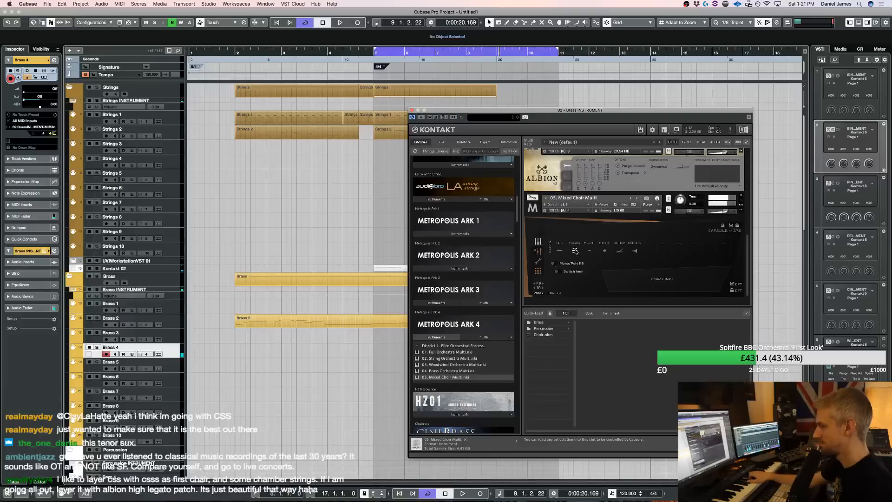
pyautogui.press('space')
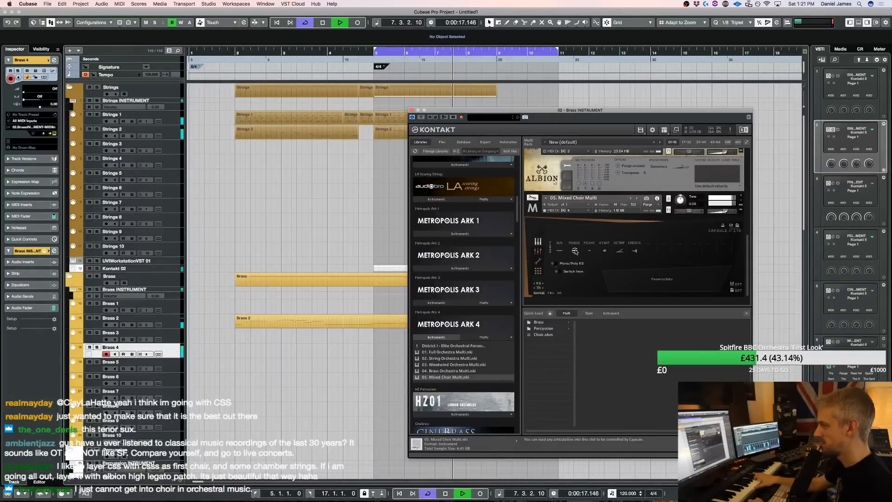
pyautogui.press('space')
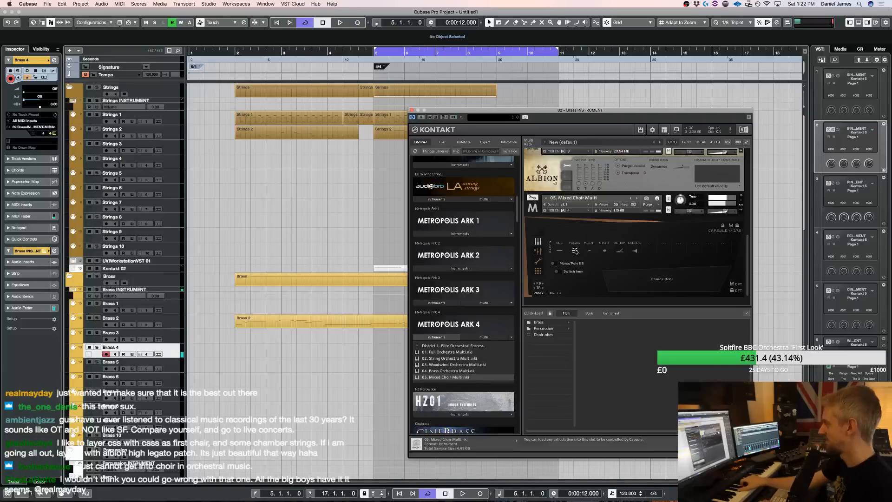
pyautogui.press('space')
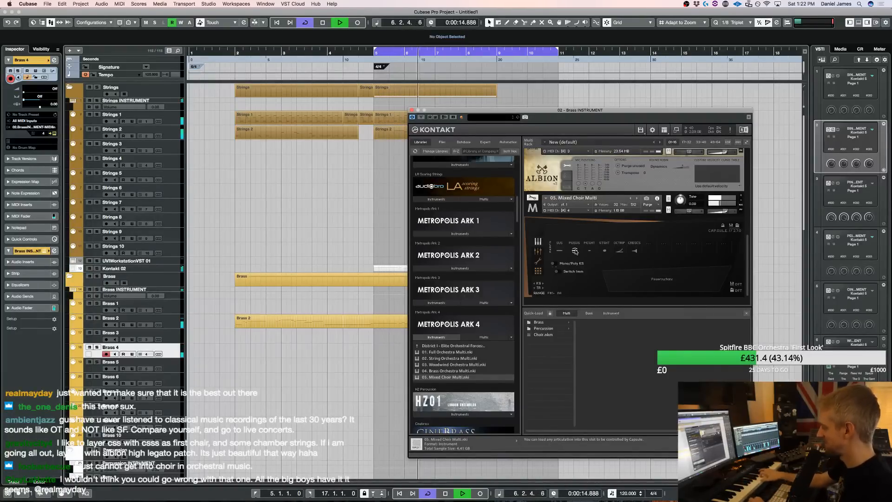
pyautogui.press('space')
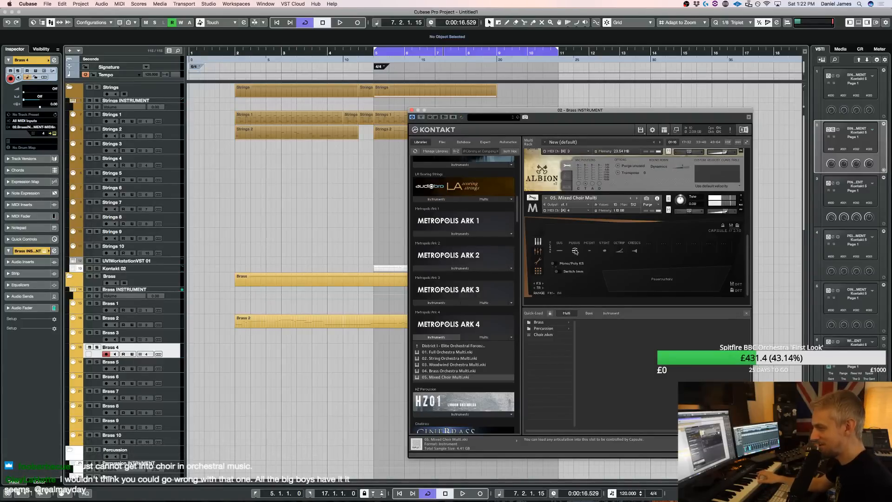
pyautogui.press('space')
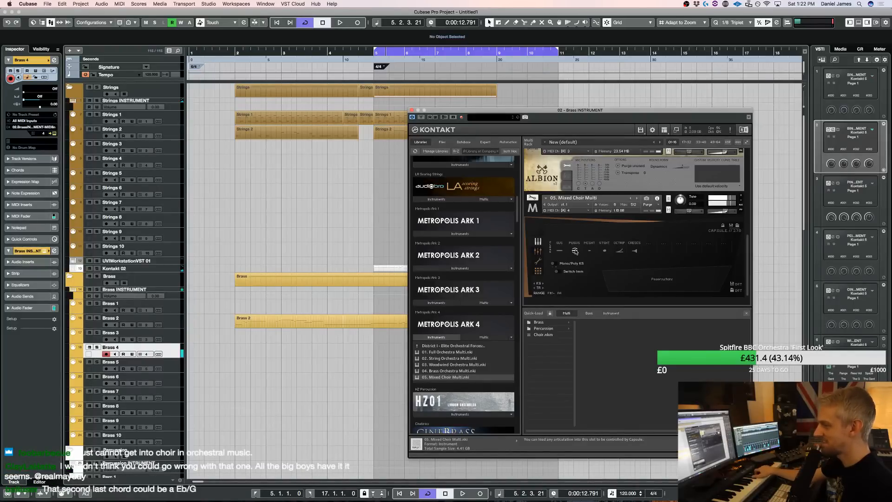
pyautogui.press('space')
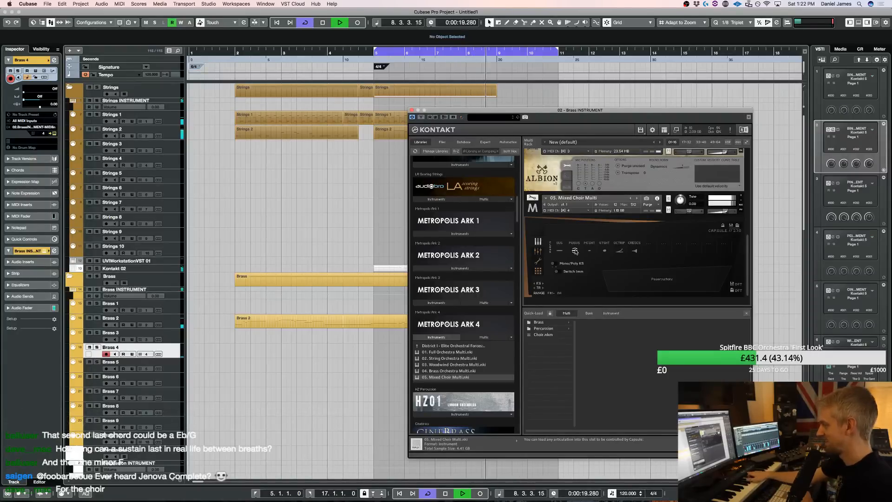
pyautogui.press('space')
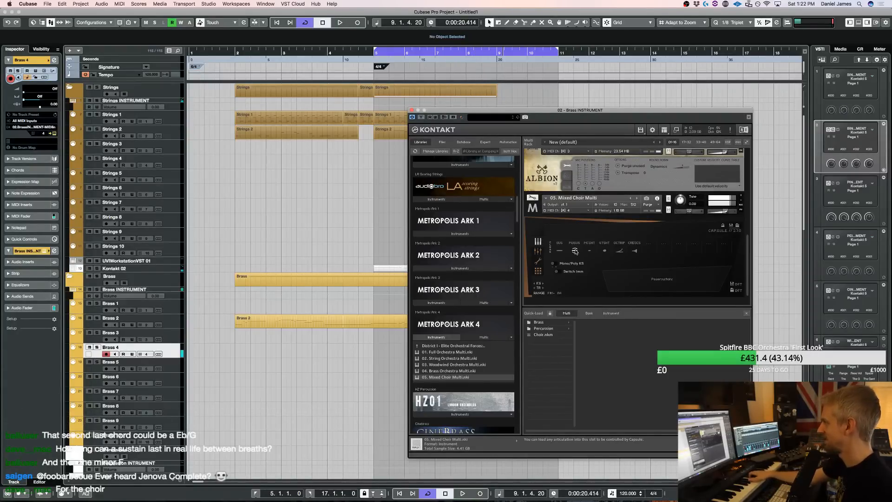
pyautogui.click(728, 140)
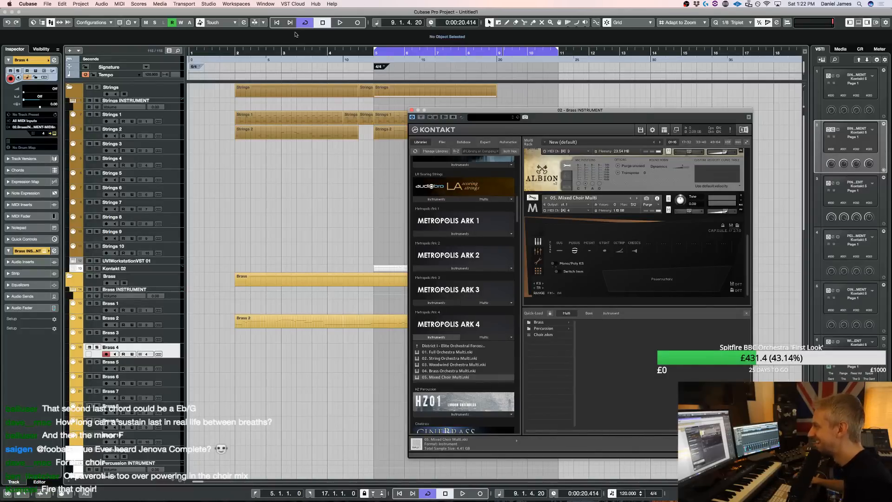
# Move the loop start to bar 2 and audition the mixed choir over playback from there
pyautogui.keyDown('super'); pyautogui.click(236, 51); pyautogui.keyUp('super')
pyautogui.press('space')
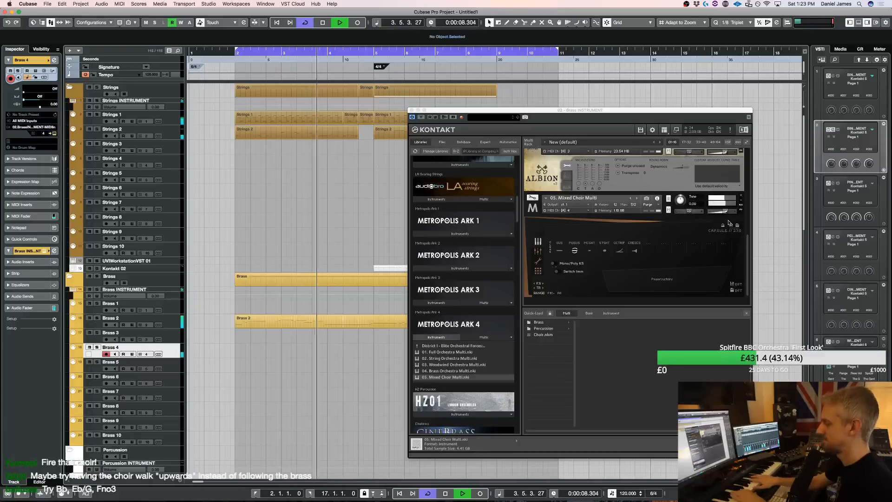
pyautogui.press('space')
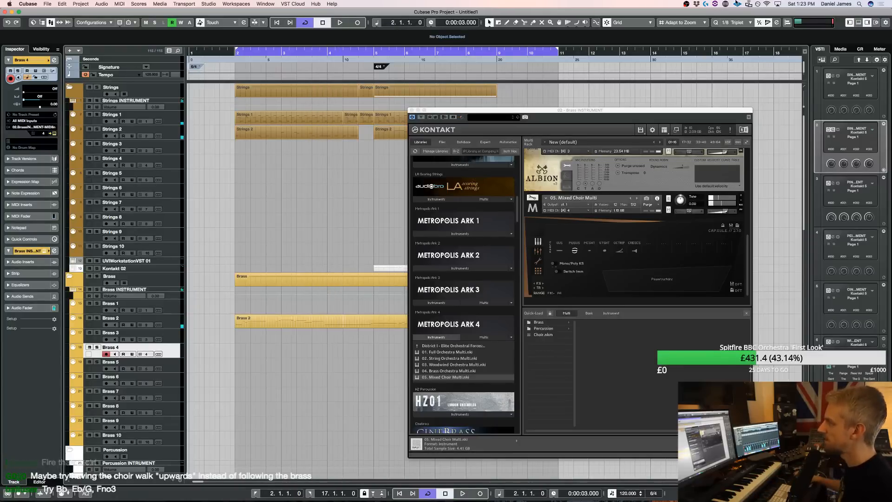
# Examine the notes of the Strings 2 part at bar 5 together with the Kontakt 02 and Brass 2 parts in the Key Editor
pyautogui.doubleClick(390, 132)
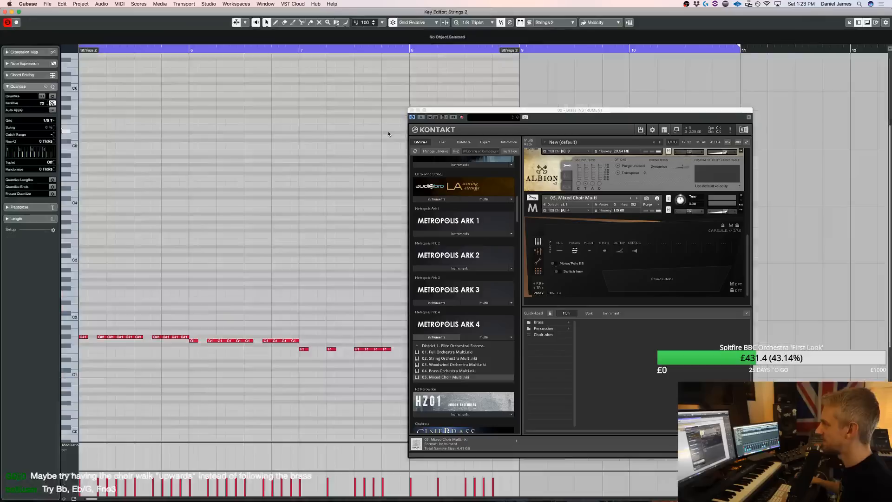
pyautogui.click(411, 110)
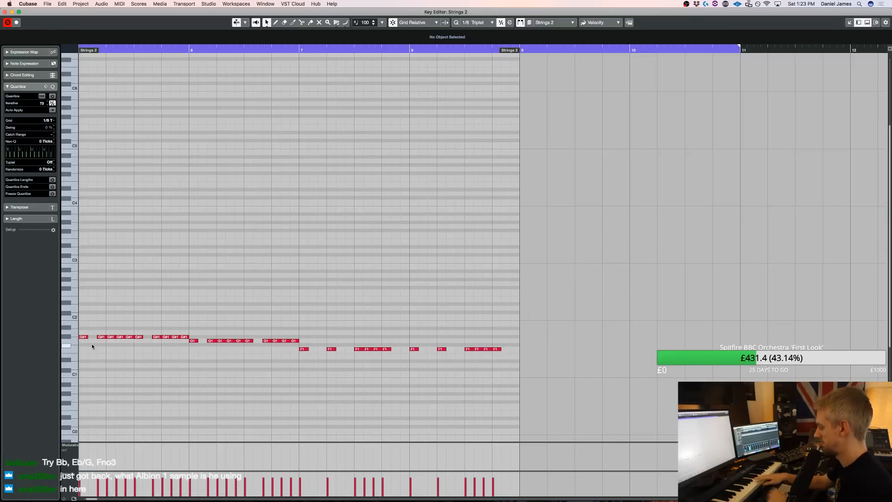
pyautogui.press('Escape')
pyautogui.moveTo(464, 345); pyautogui.dragTo(438, 322)
pyautogui.press('l')
pyautogui.press('4')
pyautogui.click(406, 322)
pyautogui.press('1')
pyautogui.moveTo(441, 354); pyautogui.dragTo(412, 131)
pyautogui.press('Return')
pyautogui.hscroll(-3, 177, 255)
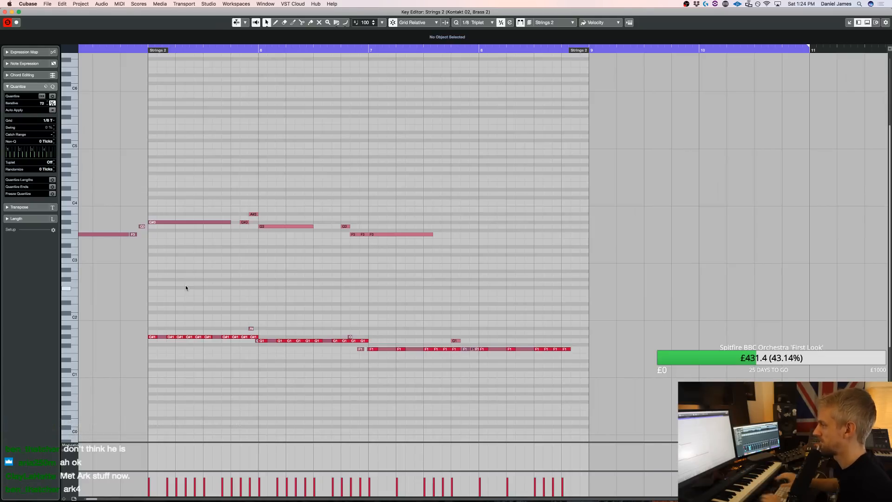
pyautogui.press('Return')
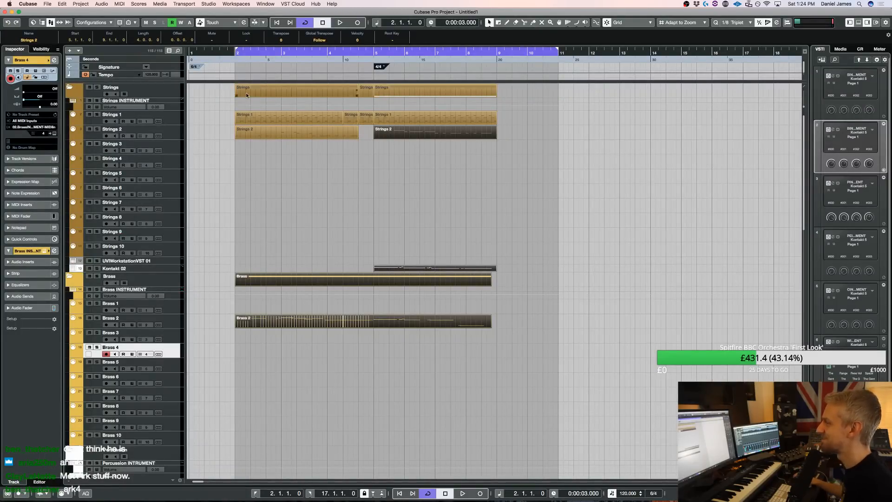
# Play the arrangement from just before bar 5 and extend the loop's end to bar 14
pyautogui.click(367, 52)
pyautogui.press('space')
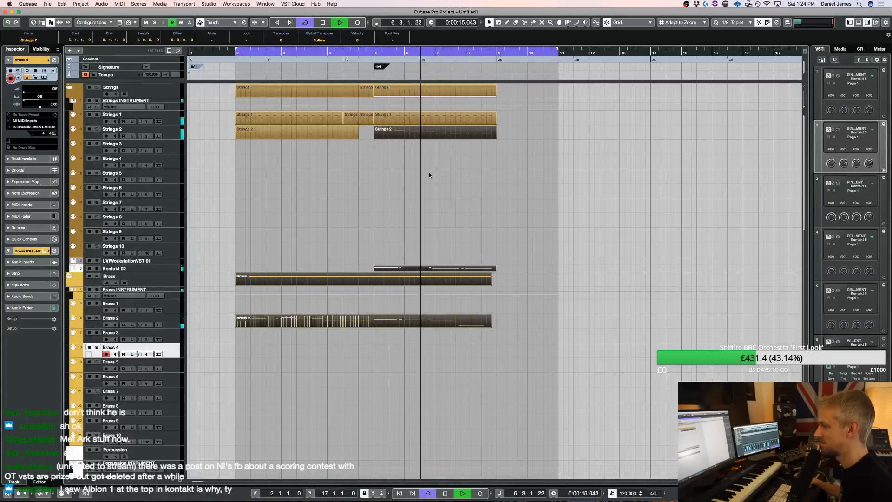
pyautogui.press('3')
pyautogui.press('1')
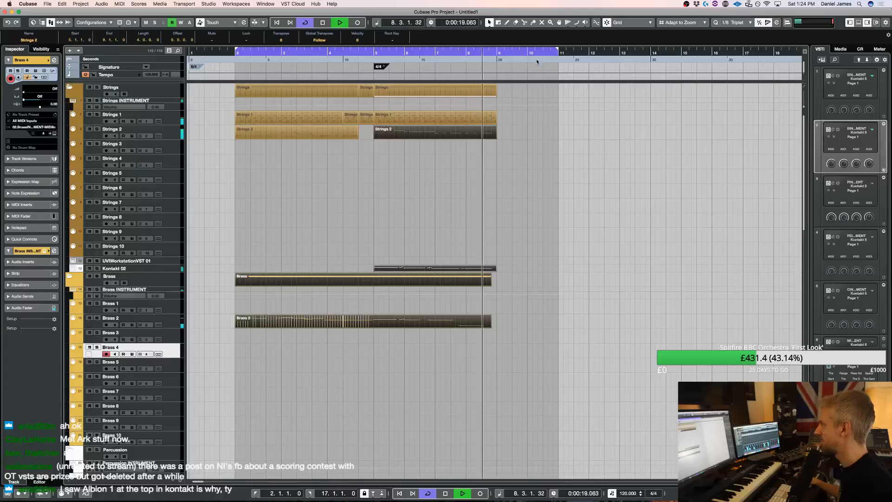
pyautogui.press('space')
pyautogui.moveTo(559, 52); pyautogui.dragTo(649, 52)
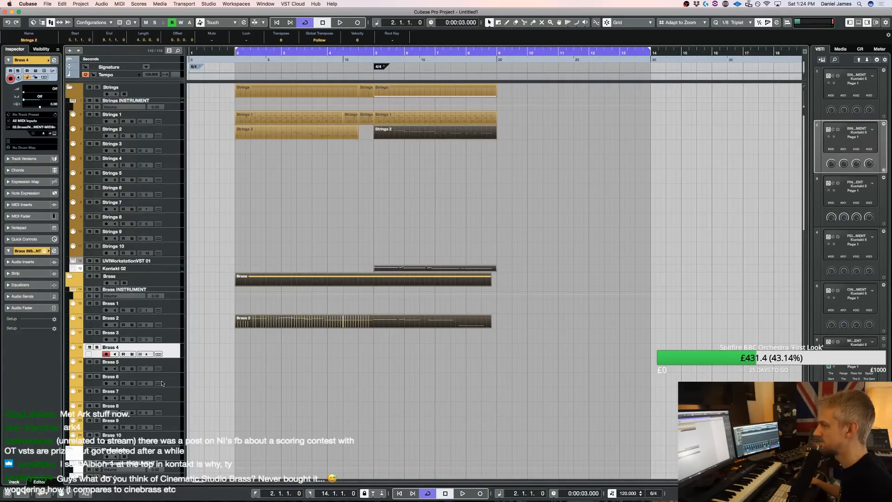
# Select the Extra 1 track, audition it over the arrangement's playback, and return to the loop start at bar 2
pyautogui.scroll(-10, 165, 391)
pyautogui.click(176, 389)
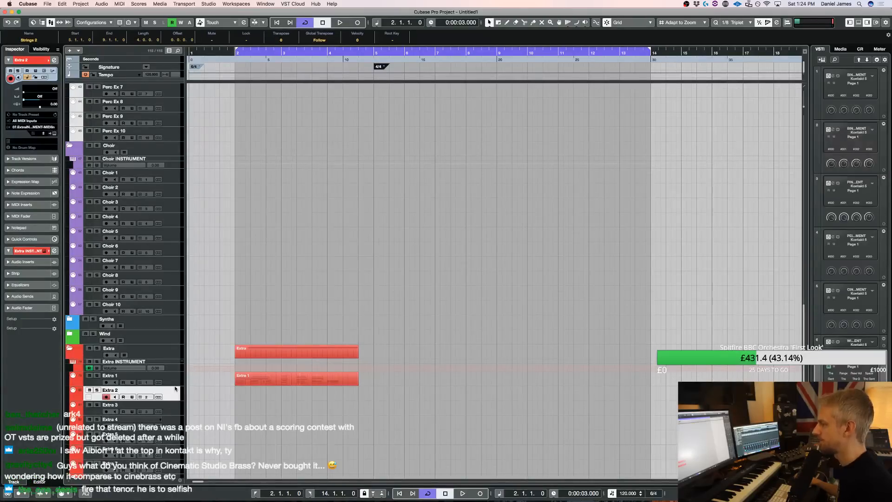
pyautogui.click(177, 385)
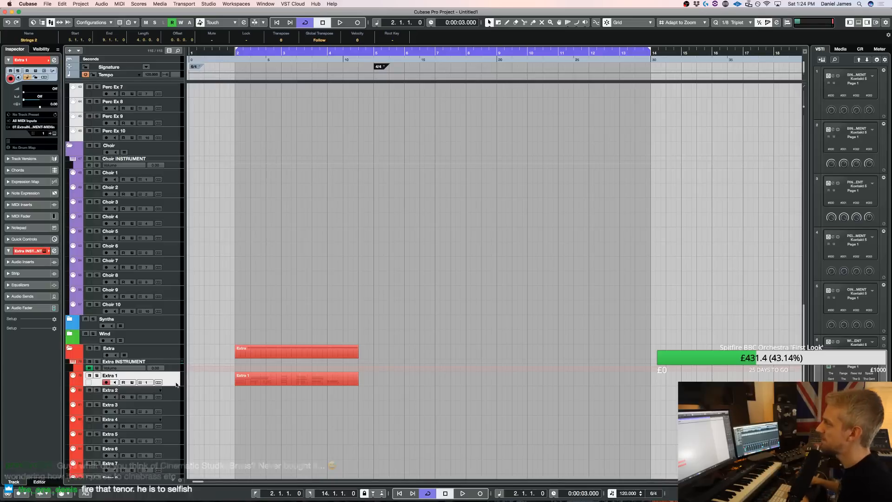
pyautogui.scroll(15, 470, 303)
pyautogui.click(395, 184)
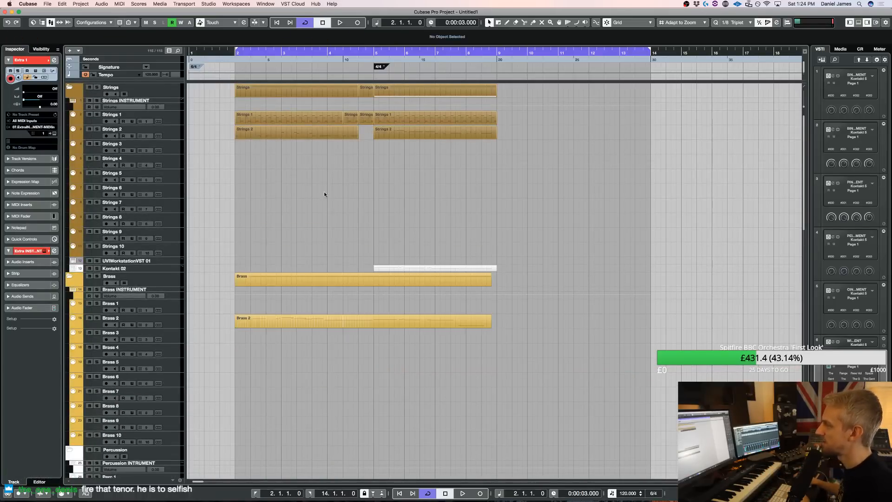
pyautogui.press('space')
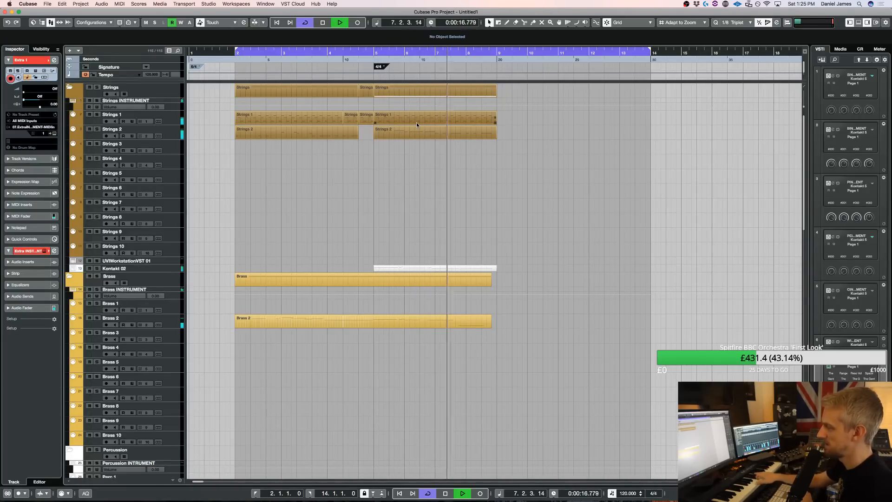
pyautogui.press('space')
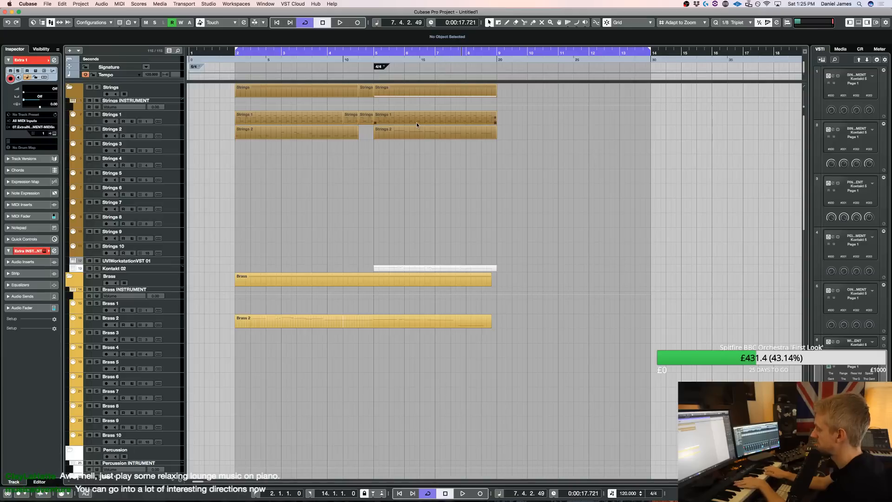
pyautogui.press('KP_1')
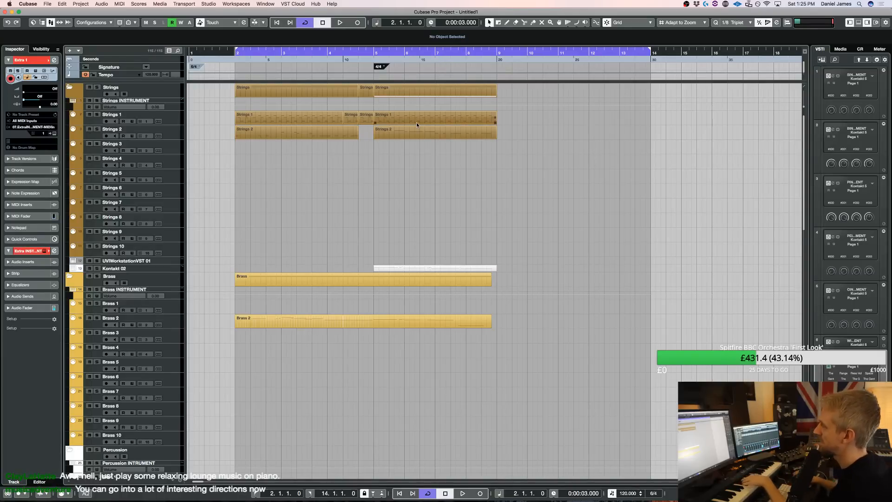
# Select the Brass 3 track, set the loop start to bar 5, and audition ALB Horns & Trombones Longs from the Brass Kontakt over playback
pyautogui.click(173, 341)
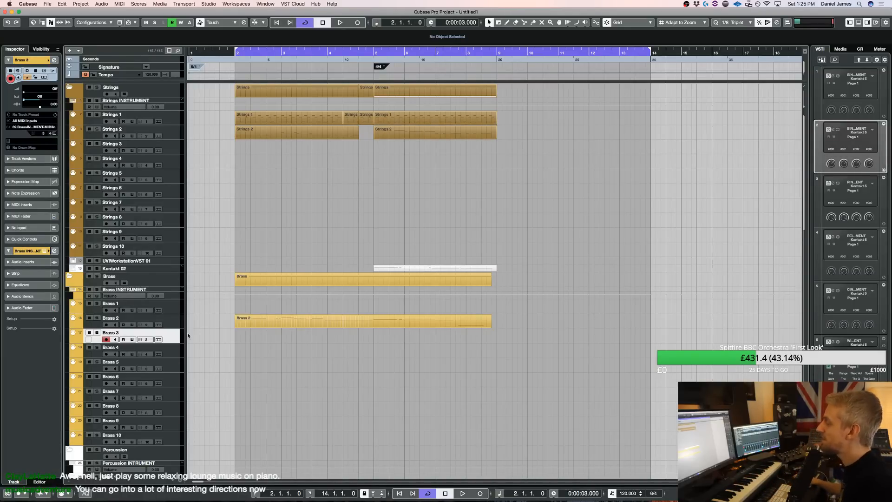
pyautogui.hotkey('alt', 'shift', 'e')
pyautogui.scroll(-6, 556, 237)
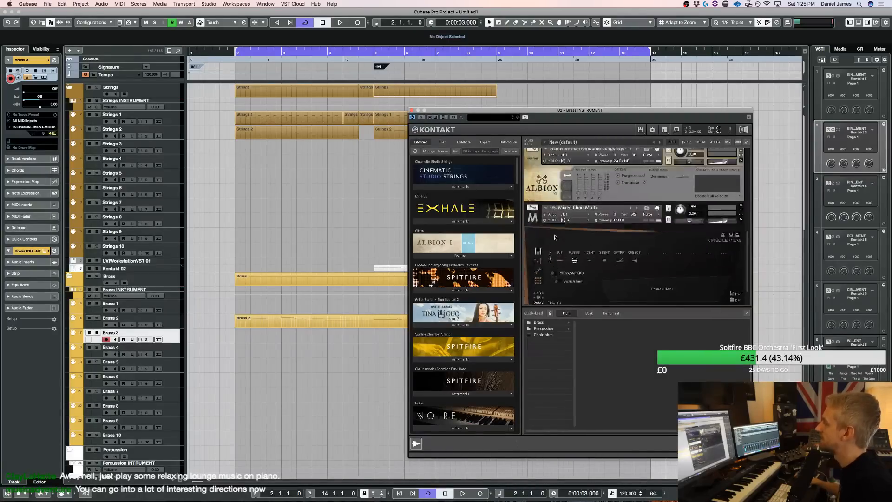
pyautogui.scroll(2, 555, 237)
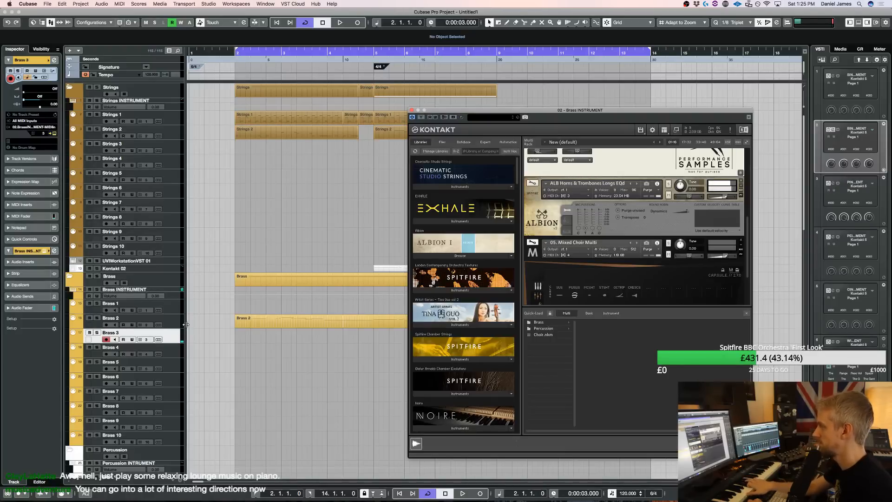
pyautogui.keyDown('super'); pyautogui.click(375, 48); pyautogui.keyUp('super')
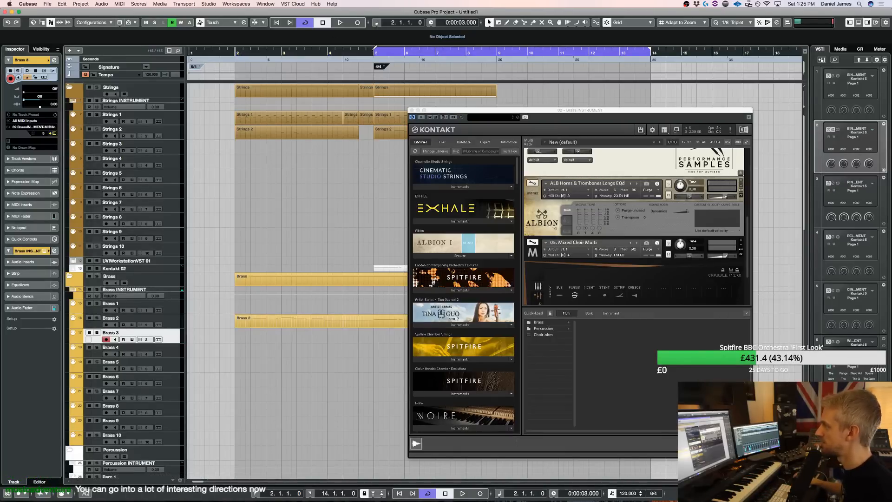
pyautogui.press('space')
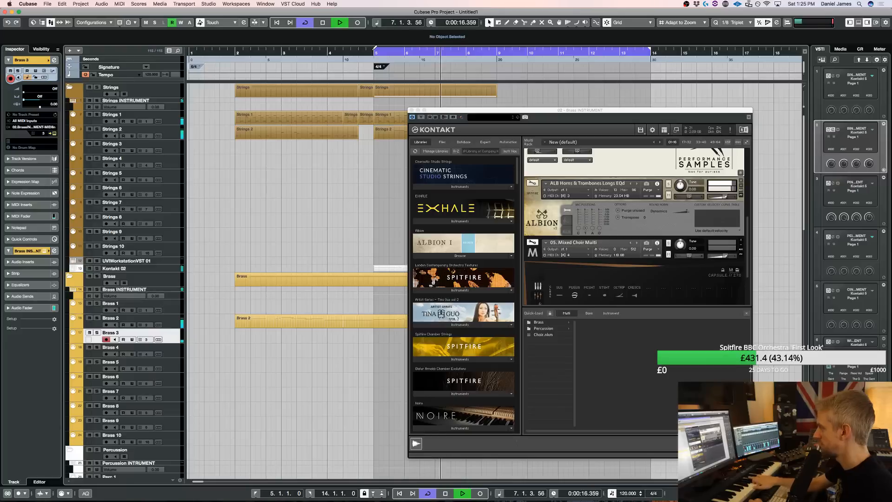
pyautogui.press('space')
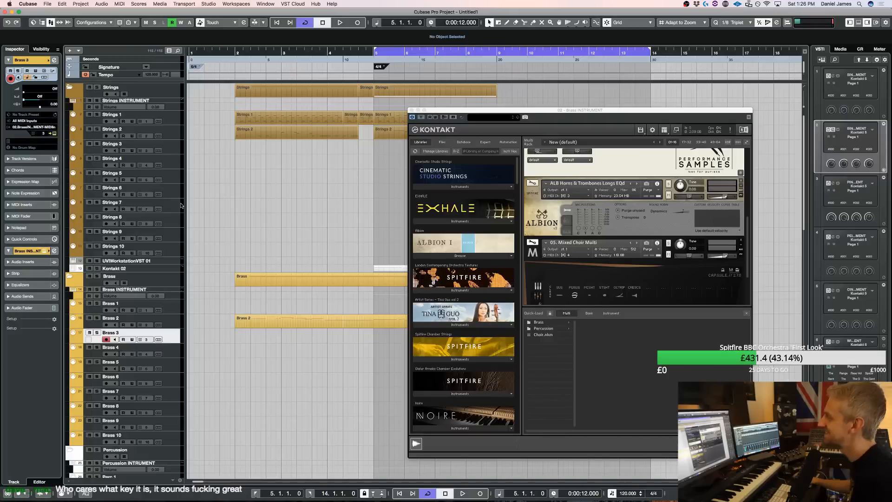
pyautogui.scroll(-3, 597, 216)
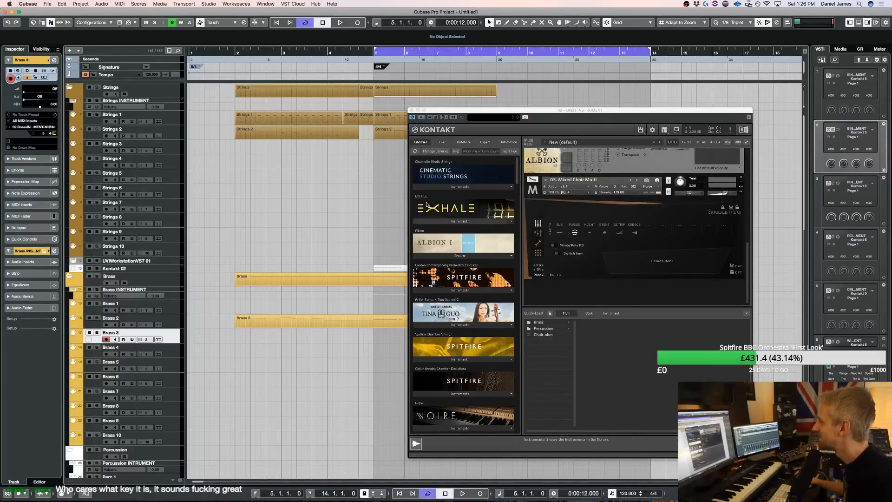
# Solo the Strings folder, play it from bar 5 with the Brass Kontakt window closed, and clear the solo
pyautogui.click(97, 88)
pyautogui.press('space')
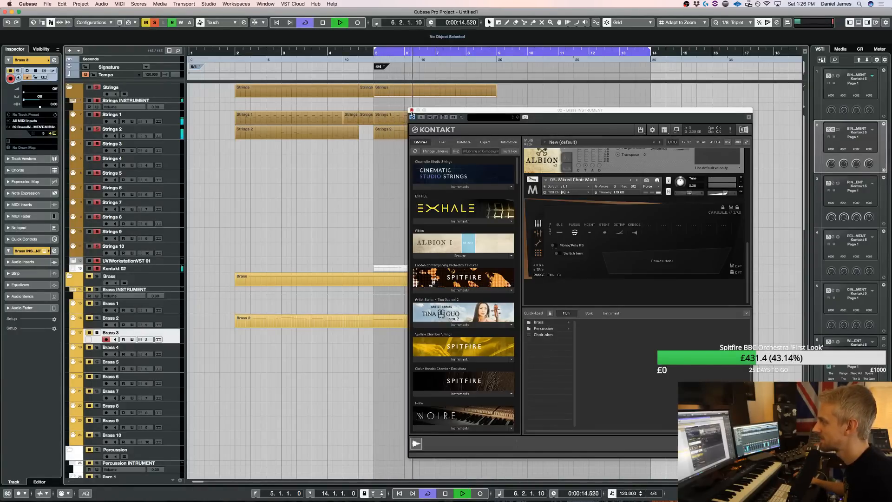
pyautogui.click(411, 111)
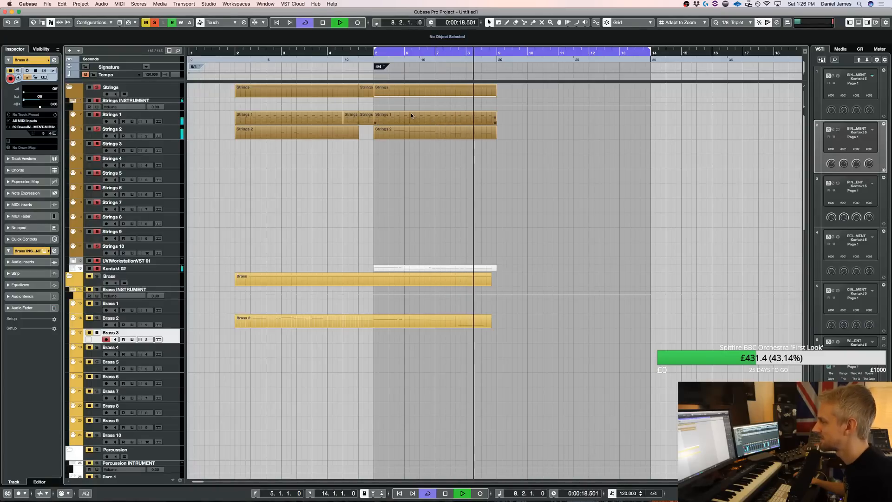
pyautogui.press('space')
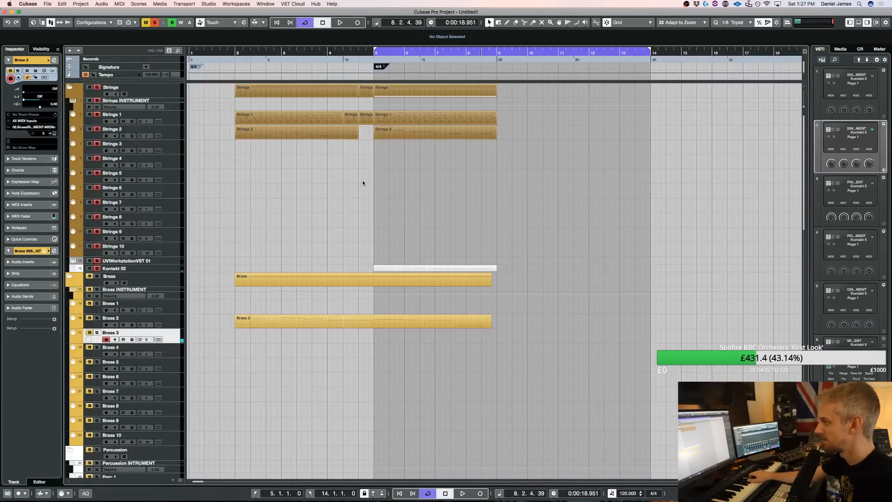
pyautogui.click(155, 22)
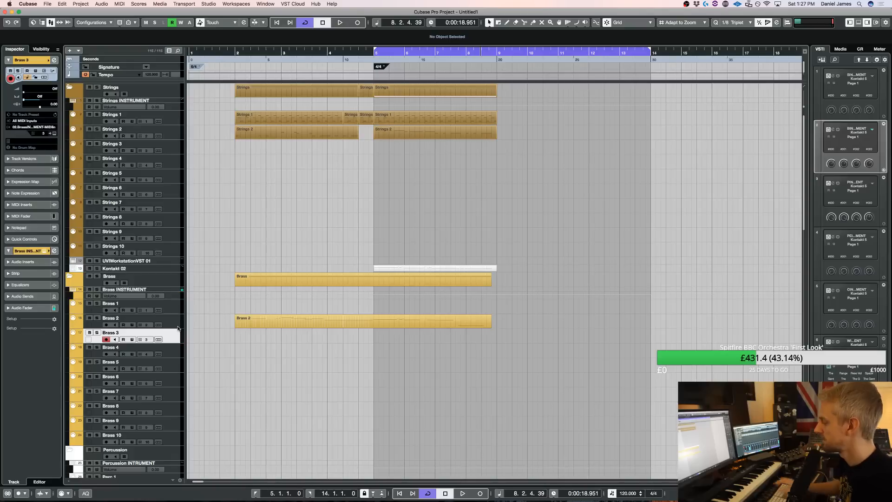
# Record a horns and trombones part on the Brass 3 track through bar 14 and play the take back
pyautogui.press('KP_Multiply')
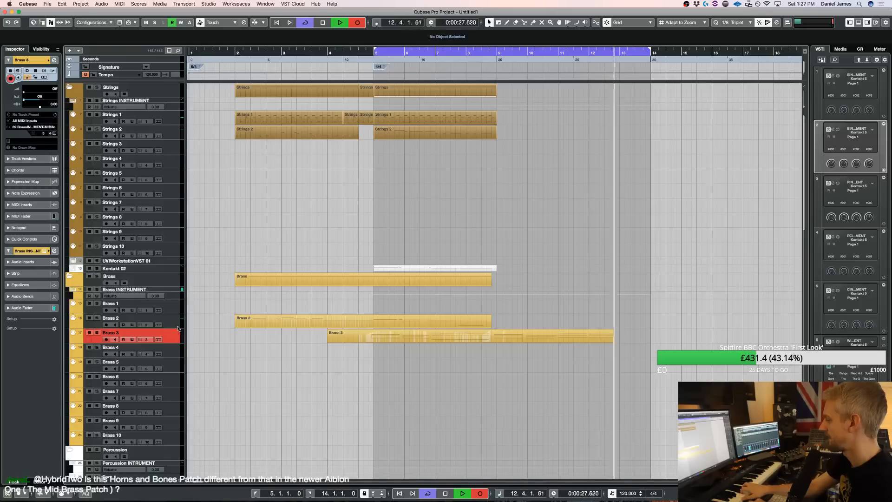
pyautogui.press('space')
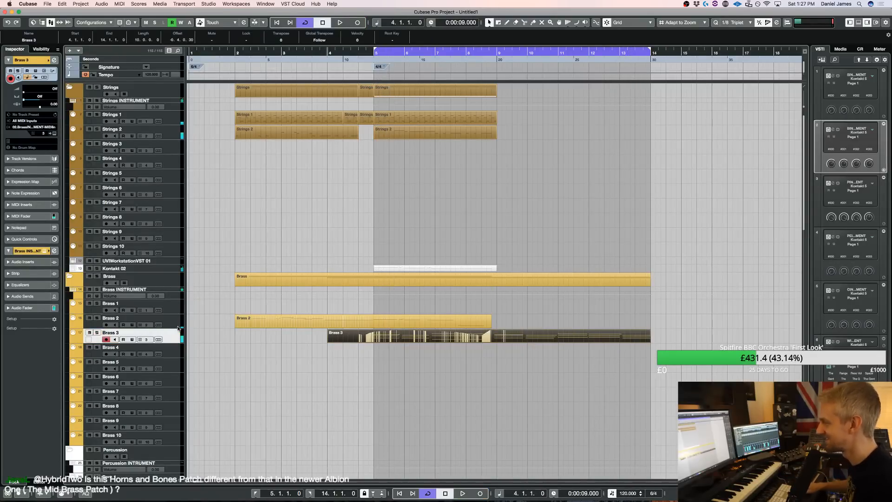
pyautogui.press('space')
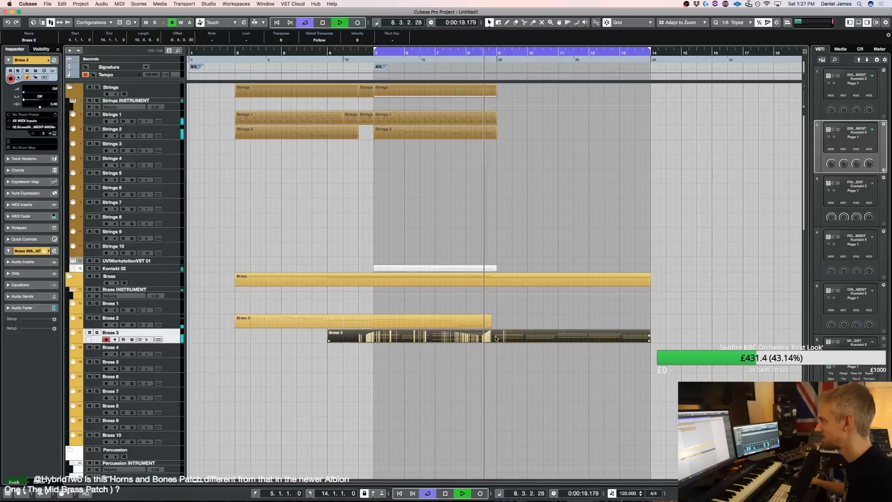
pyautogui.press('space')
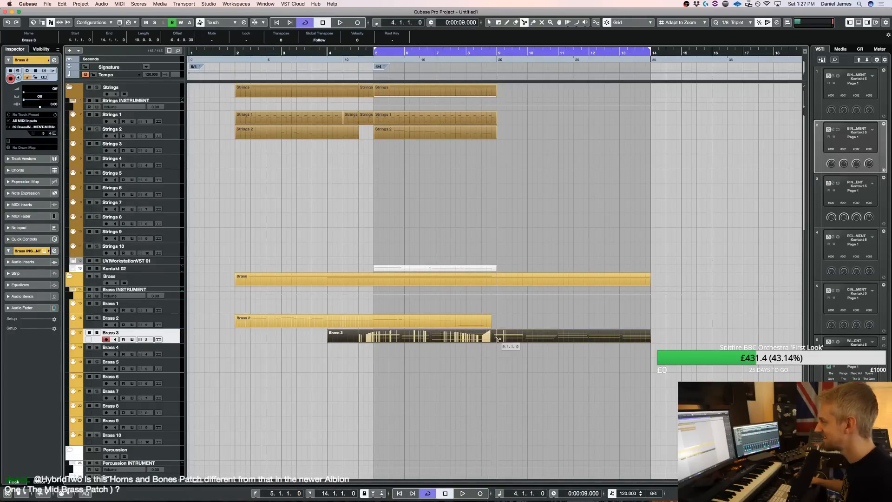
# Trim the Brass 3 recording to run only from bar 5 to bar 9
pyautogui.keyDown('alt'); pyautogui.click(506, 338); pyautogui.keyUp('alt')
pyautogui.press('Delete')
pyautogui.press('3')
pyautogui.click(379, 336)
pyautogui.press('1')
pyautogui.click(368, 338)
pyautogui.press('Delete')
pyautogui.press('space')
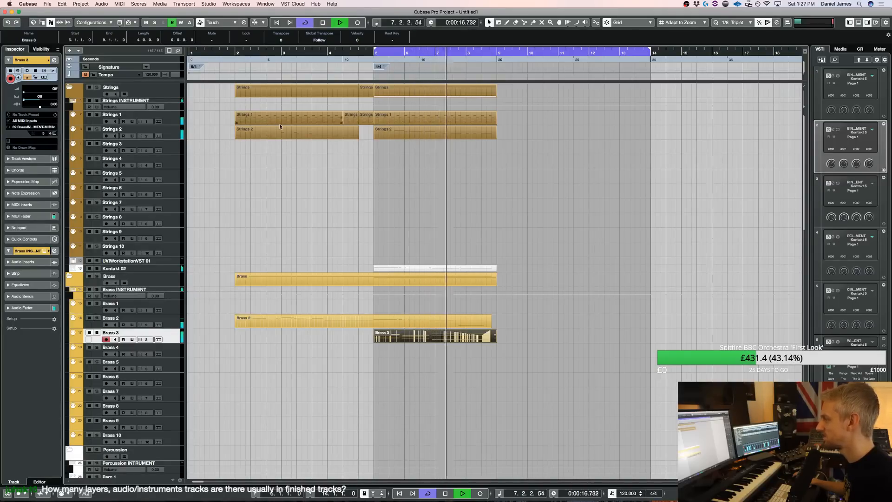
# Duplicate the Brass 3, Strings 1, Strings 2 and Kontakt 02 parts from bars 5–9 to follow at bar 9
pyautogui.moveTo(438, 357); pyautogui.dragTo(423, 328)
pyautogui.press('super+d')
pyautogui.moveTo(404, 92); pyautogui.dragTo(413, 112)
pyautogui.press('super+d')
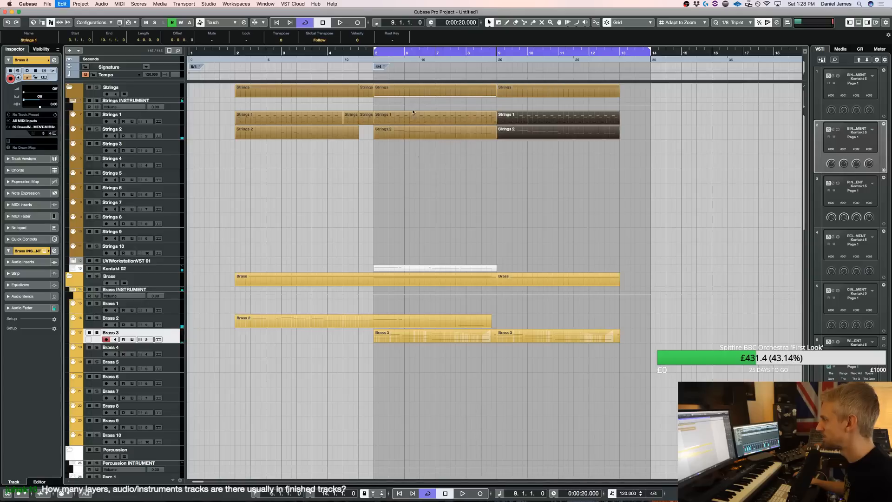
pyautogui.click(437, 266)
pyautogui.press('super+d')
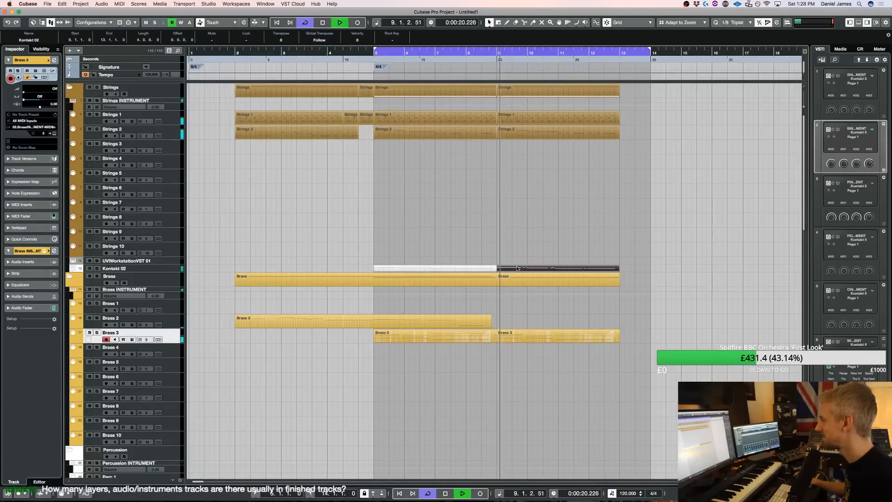
# Try raising the long note at bar 10 of the duplicated Kontakt 02 part to C2 and listen to it
pyautogui.doubleClick(518, 269)
pyautogui.moveTo(510, 247); pyautogui.dragTo(509, 242)
pyautogui.press('Up')
pyautogui.press('Up')
pyautogui.press('Up')
pyautogui.press('Up')
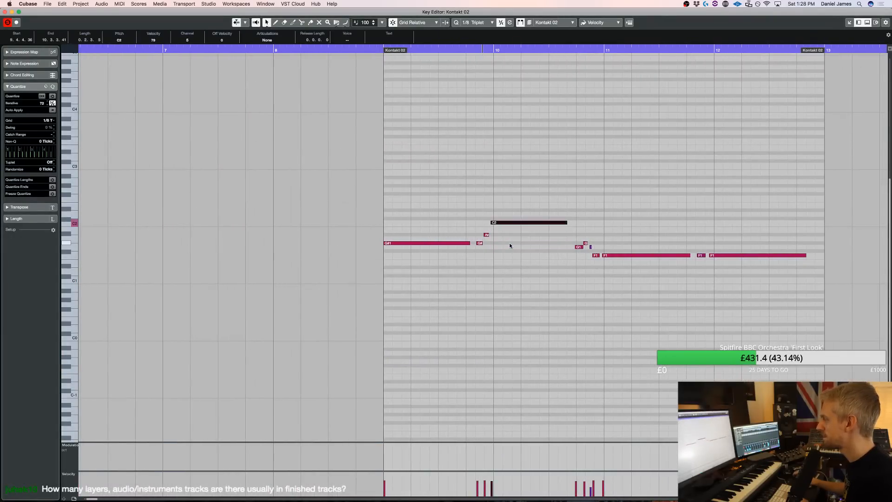
pyautogui.press('space')
pyautogui.press('Return')
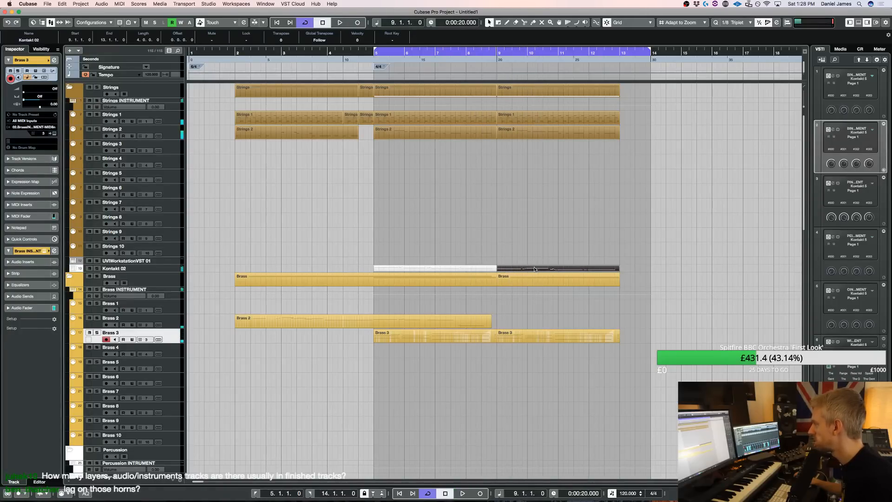
pyautogui.doubleClick(534, 268)
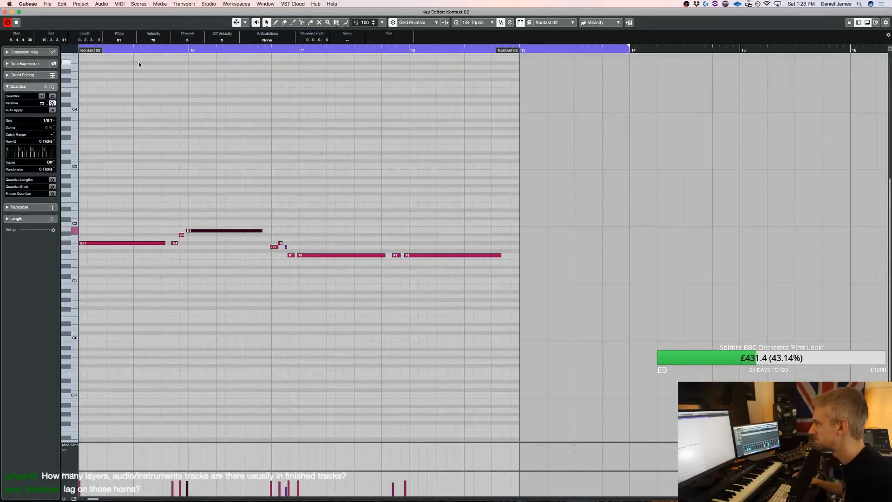
pyautogui.hscroll(-10, 317, 188)
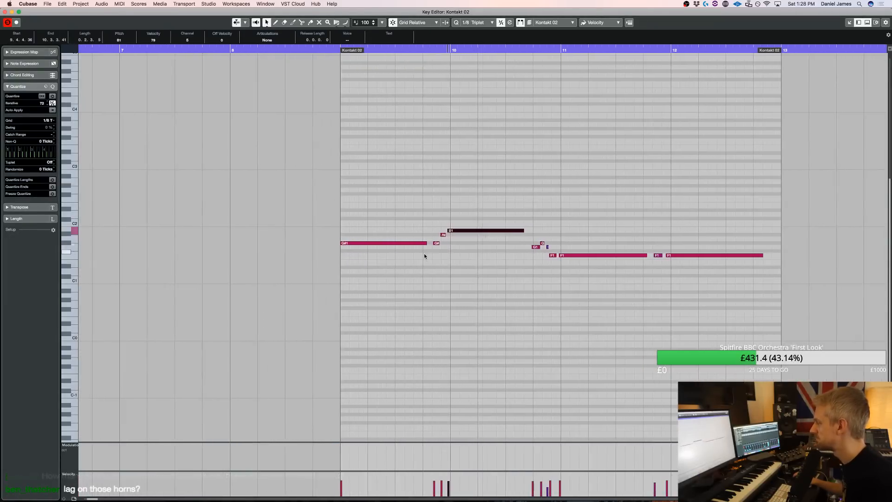
pyautogui.press('Return')
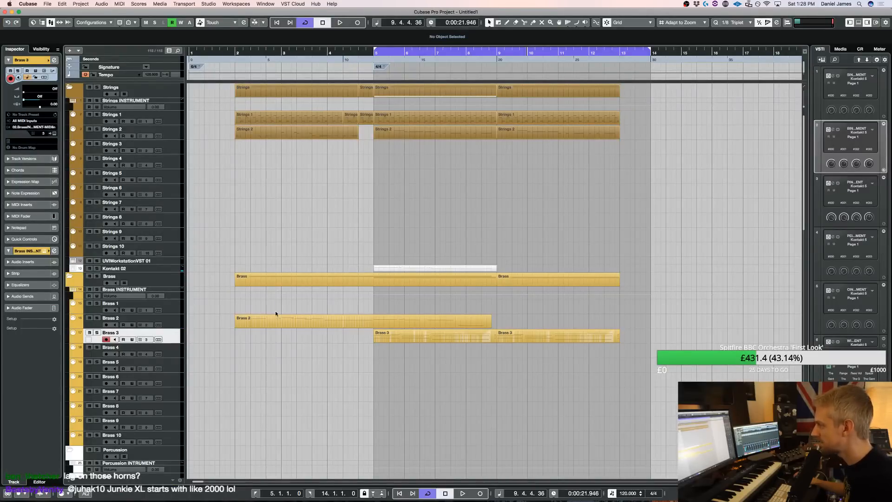
# Check the Brass 2 track's delay during playback and set the Kontakt 02 track's delay to -50 ms
pyautogui.press('space')
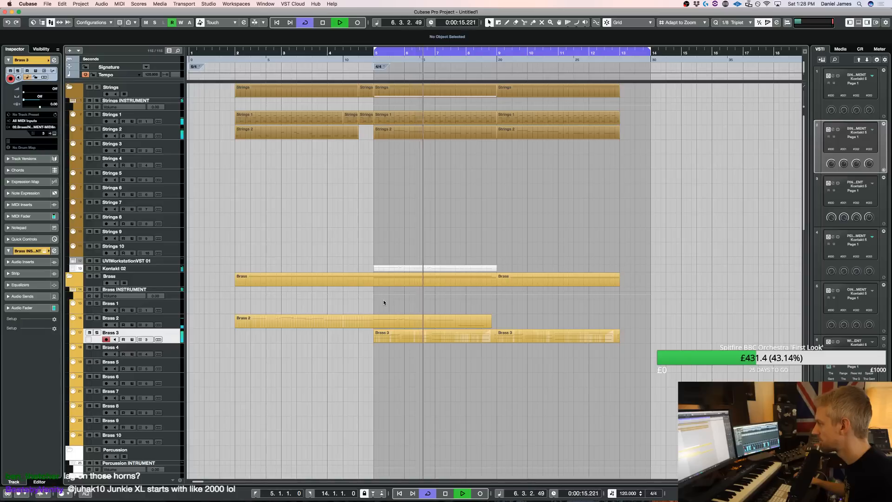
pyautogui.click(171, 321)
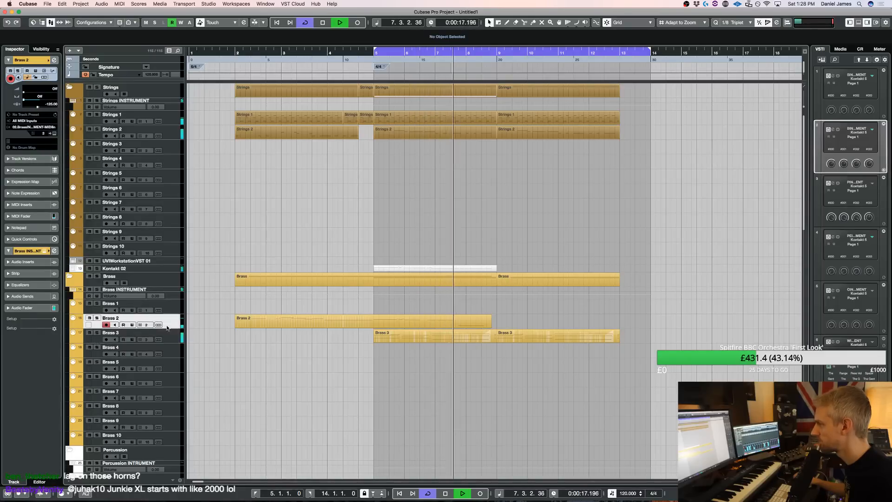
pyautogui.click(174, 269)
pyautogui.doubleClick(40, 104)
pyautogui.write('-50')
pyautogui.press('Return')
pyautogui.press('space')
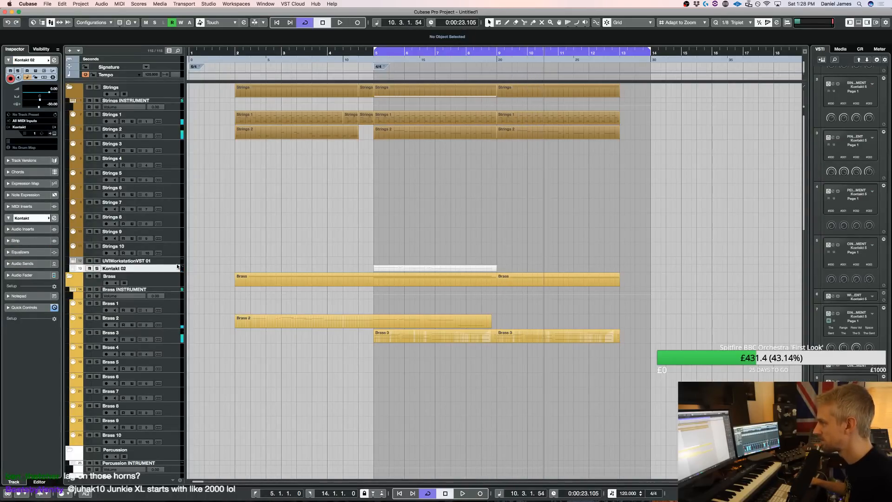
# Capture a new part on the UVIWorkstationVST 01 track from bar 5 to bar 14 and play it back
pyautogui.click(177, 260)
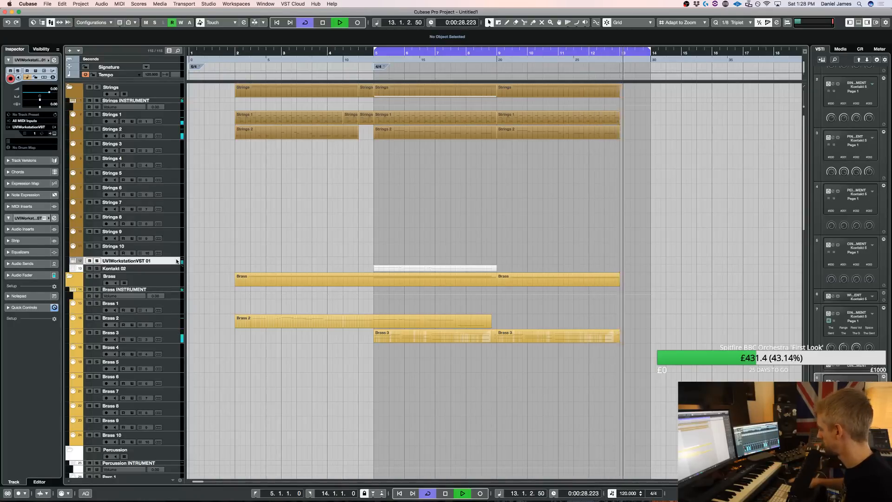
pyautogui.press('space')
pyautogui.press('space')
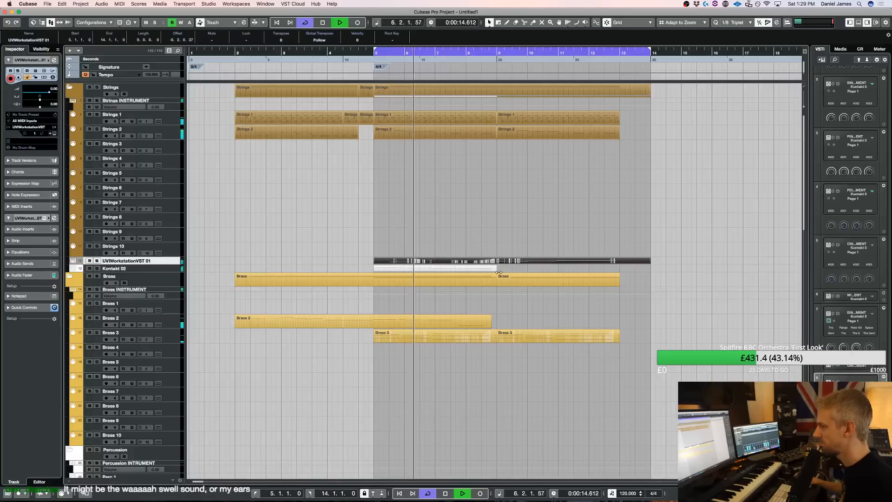
# Split the UVIWorkstationVST 01 part shortly before bar 9 and delete everything ahead of the split
pyautogui.press('3')
pyautogui.click(487, 263)
pyautogui.press('1')
pyautogui.click(462, 262)
pyautogui.press('Delete')
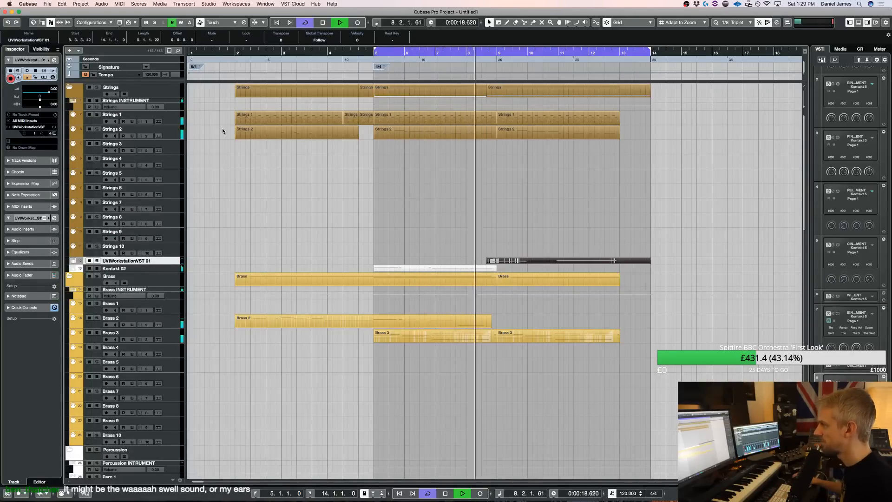
# Select the Strings 3 track and view the patches in its Kontakt instrument
pyautogui.click(173, 154)
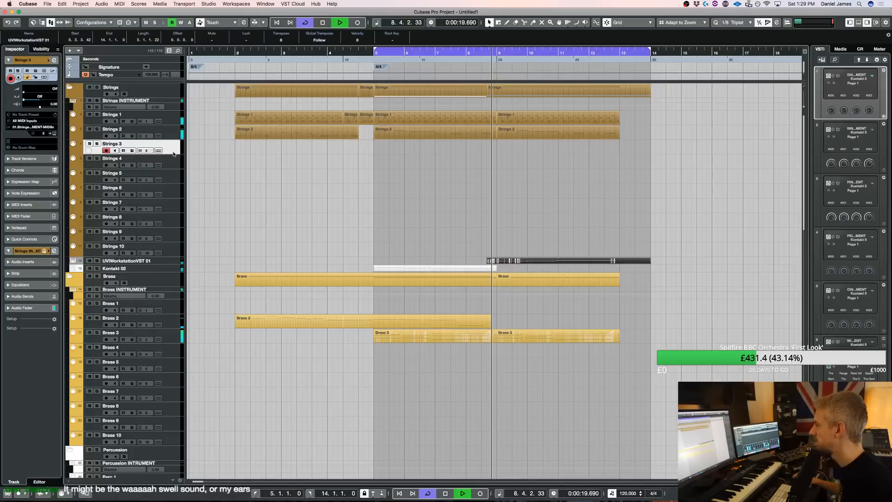
pyautogui.press('e')
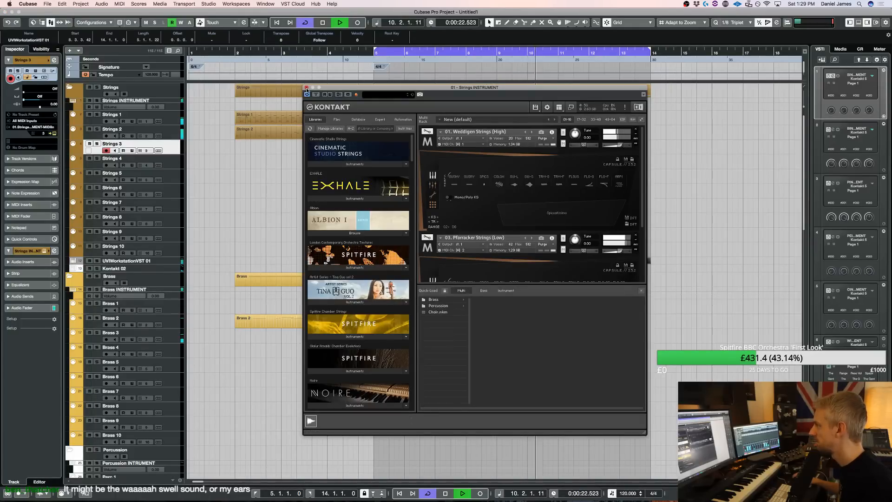
pyautogui.click(306, 88)
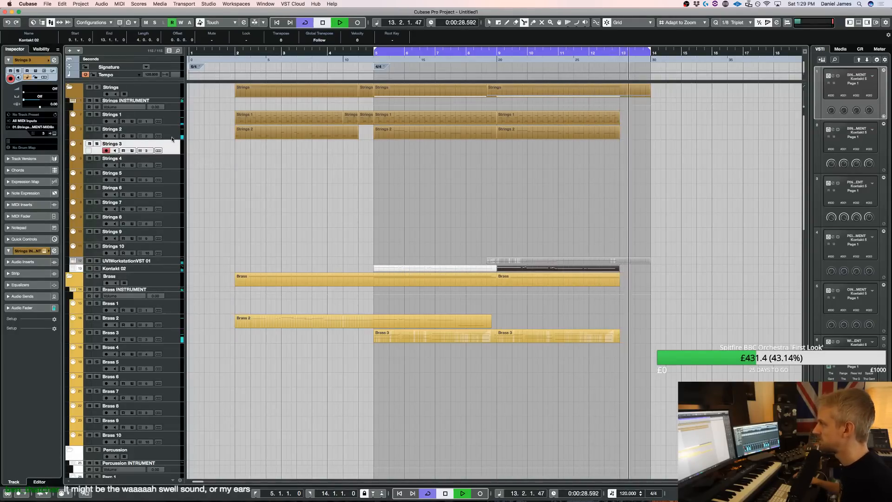
# Set the loop start to bar 2 and play the arrangement from there
pyautogui.press('space')
pyautogui.keyDown('super'); pyautogui.click(235, 51); pyautogui.keyUp('super')
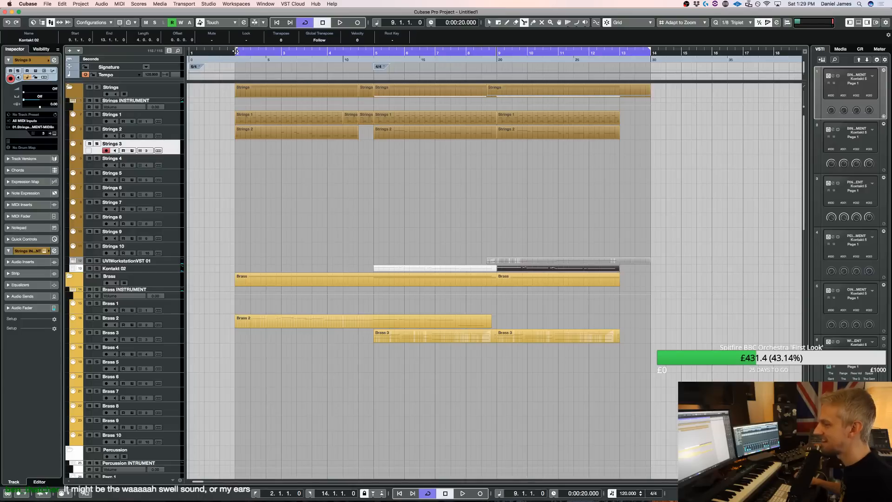
pyautogui.press('Return')
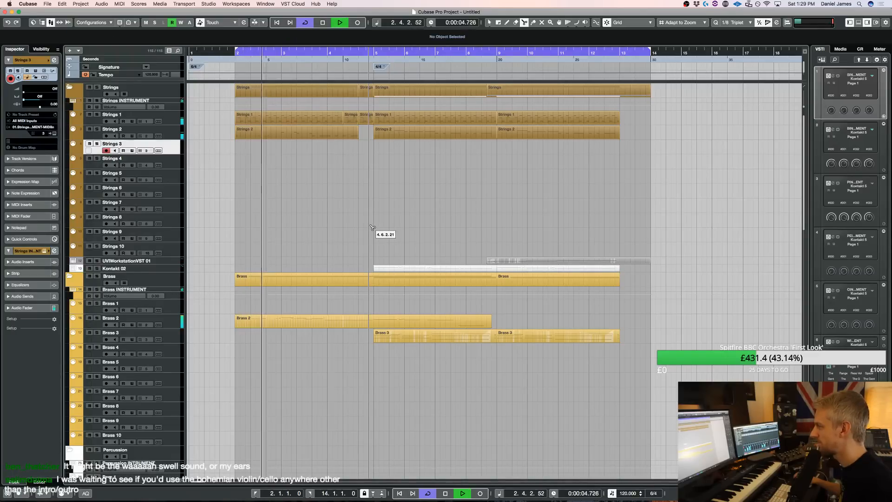
# Lengthen the long C4 note in bar 2 of the Brass 2 part to end at 2.5.3.42
pyautogui.doubleClick(287, 322)
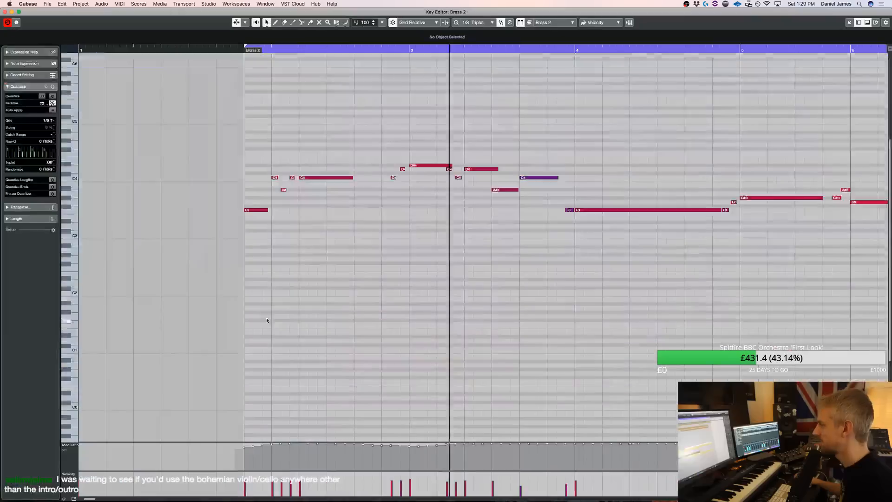
pyautogui.hscroll(-3, 404, 169)
pyautogui.moveTo(311, 177); pyautogui.dragTo(329, 181)
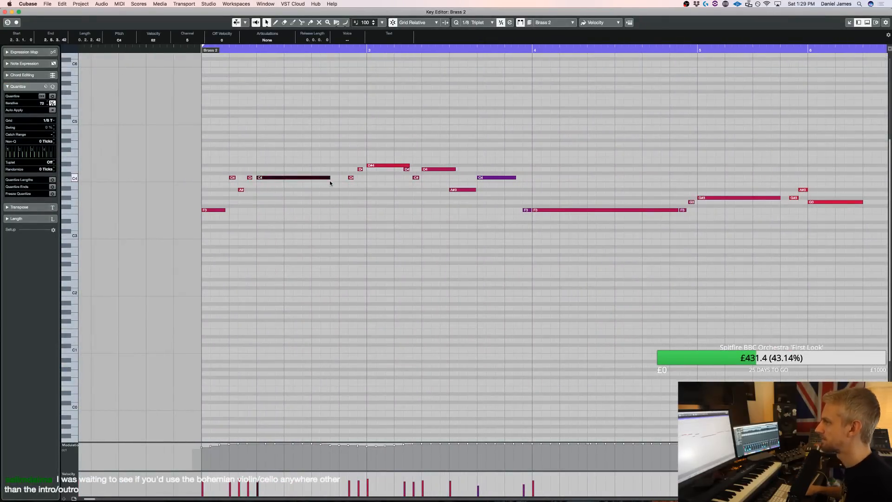
pyautogui.press('space')
pyautogui.press('Return')
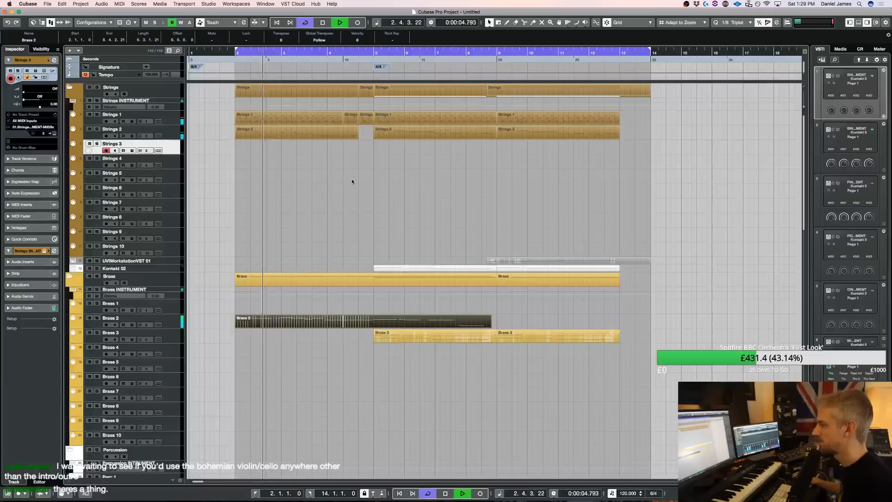
# Shorten the UVIWorkstationVST 01 part to end at bar 13 by removing its tail
pyautogui.scroll(-4, 354, 192)
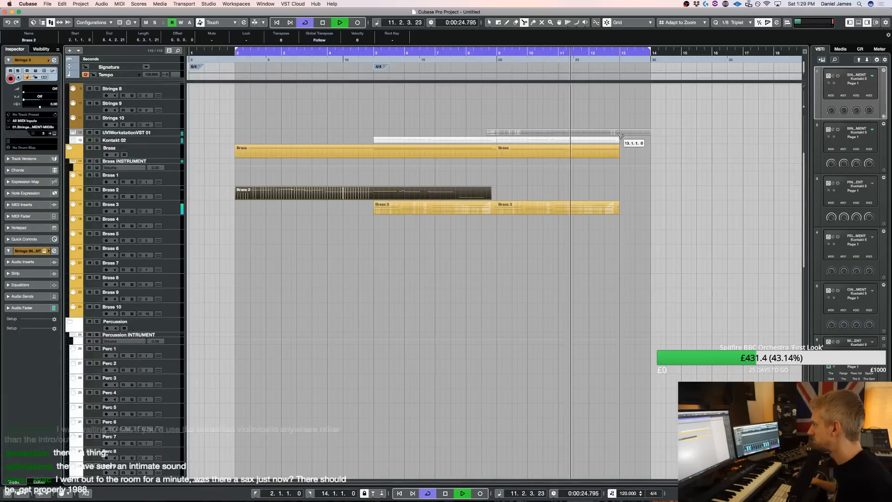
pyautogui.click(636, 131)
pyautogui.press('space')
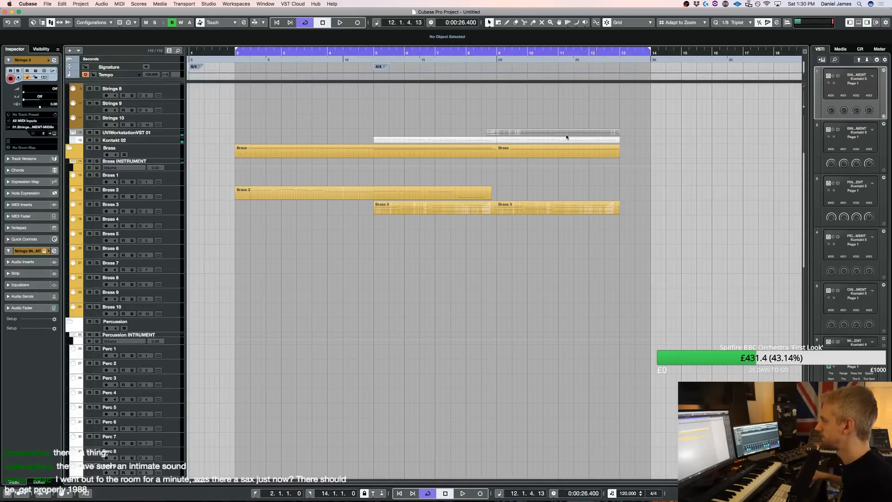
# Select the Extra 1 track and play the arrangement from bar 2
pyautogui.scroll(-15, 393, 315)
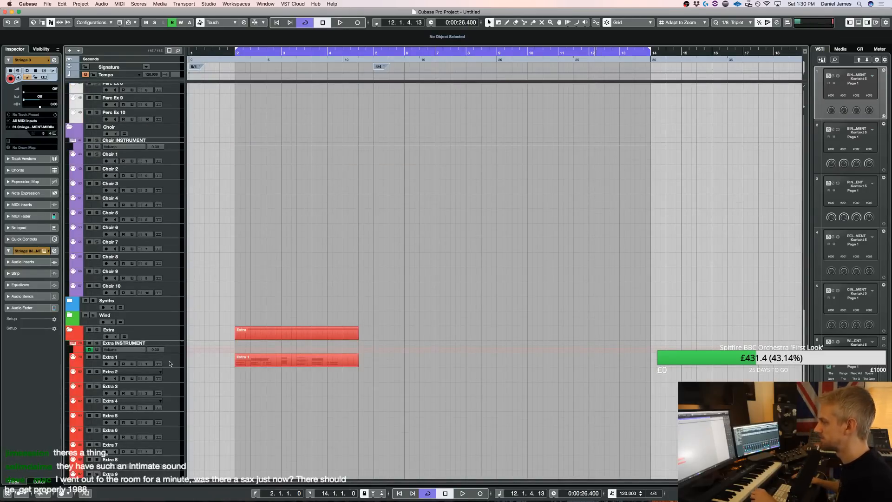
pyautogui.click(172, 364)
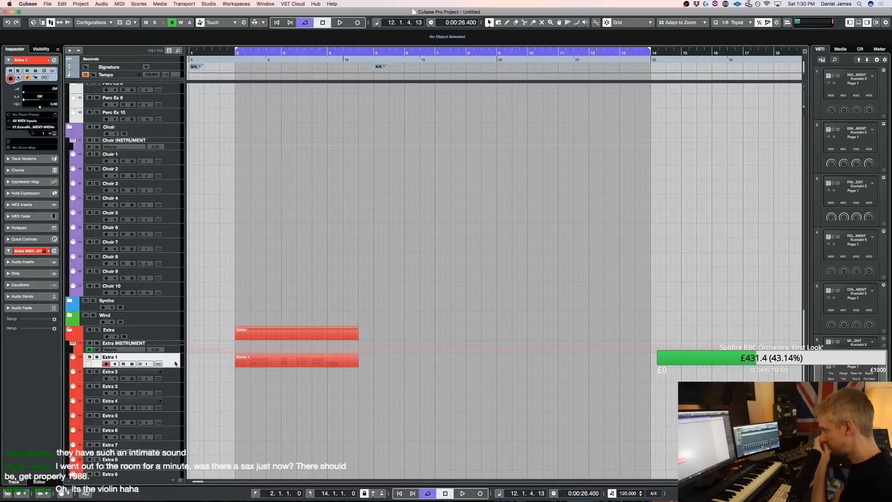
pyautogui.press('space')
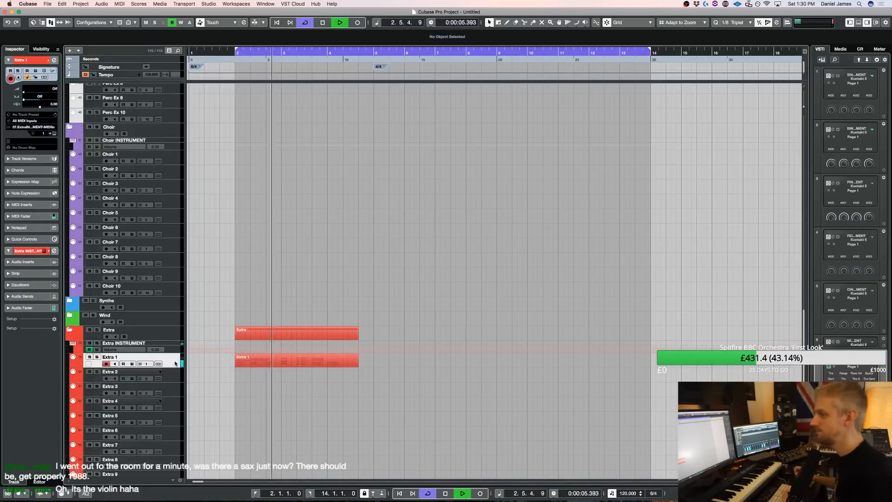
# Select the Perc 10 track, bring up its Kontakt instrument and stop playback
pyautogui.scroll(15, 448, 350)
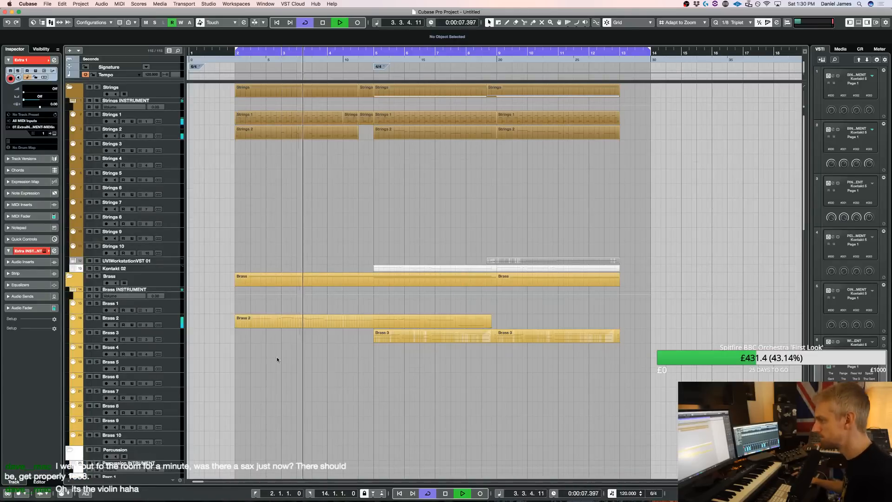
pyautogui.scroll(-12, 277, 356)
pyautogui.click(170, 255)
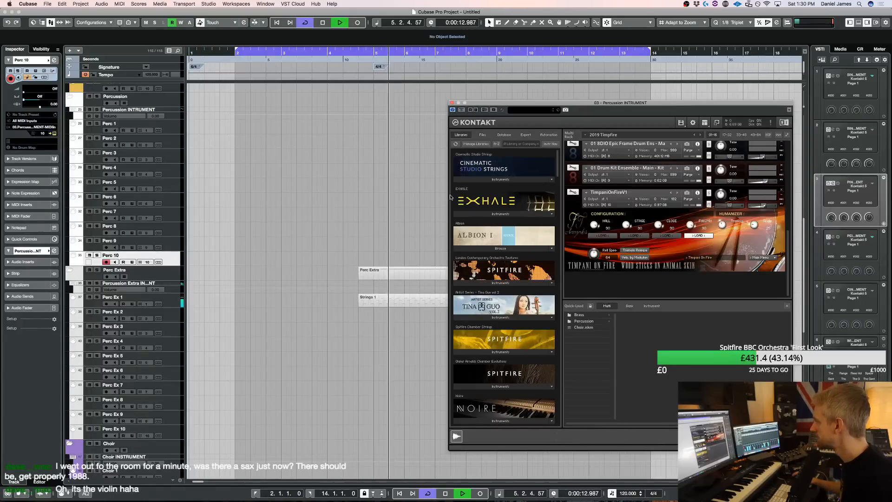
pyautogui.scroll(4, 783, 190)
pyautogui.press('space')
pyautogui.scroll(-10, 501, 272)
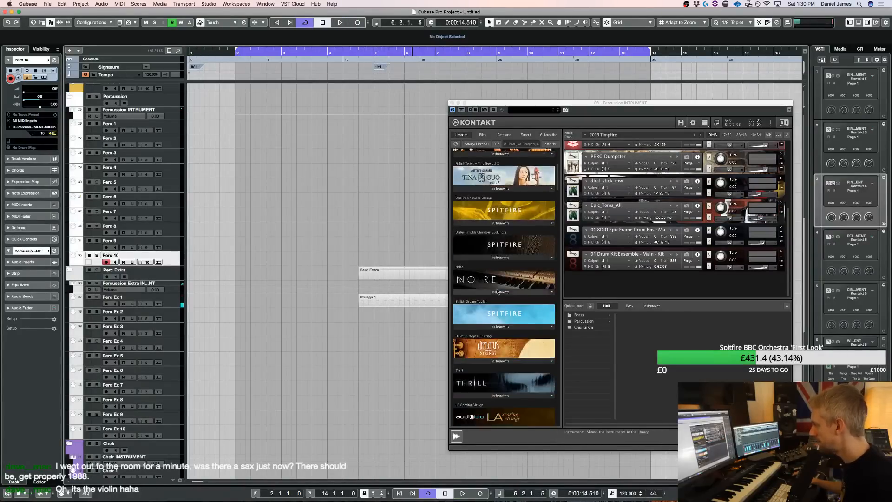
# Browse the multi articulation patches of the Metropolis Ark 1 and Metropolis Ark 2 libraries in Kontakt
pyautogui.click(484, 338)
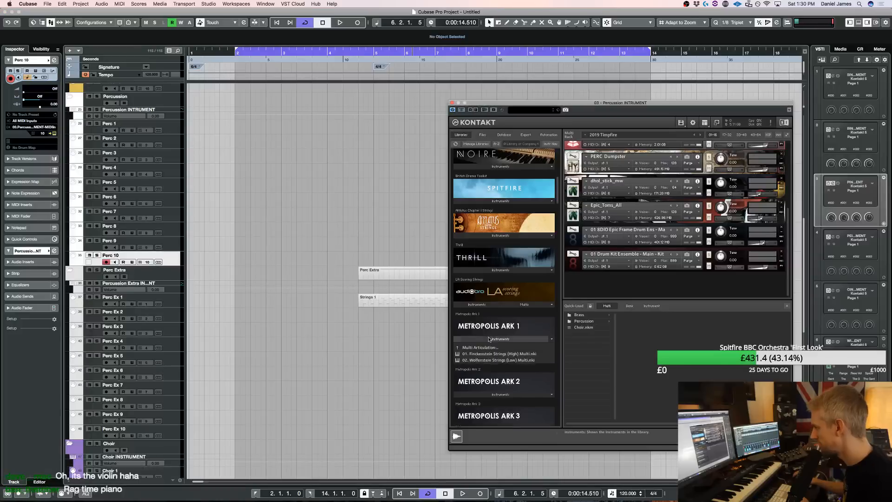
pyautogui.click(482, 321)
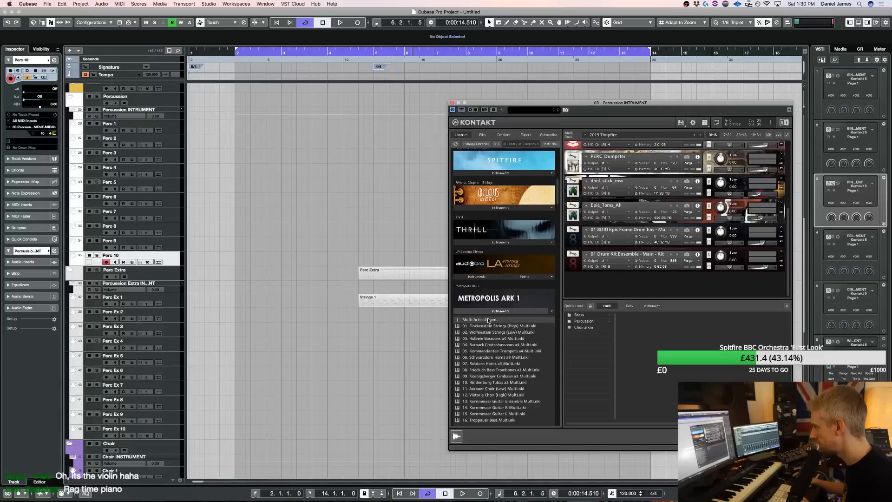
pyautogui.click(488, 320)
pyautogui.click(488, 326)
pyautogui.scroll(-4, 486, 353)
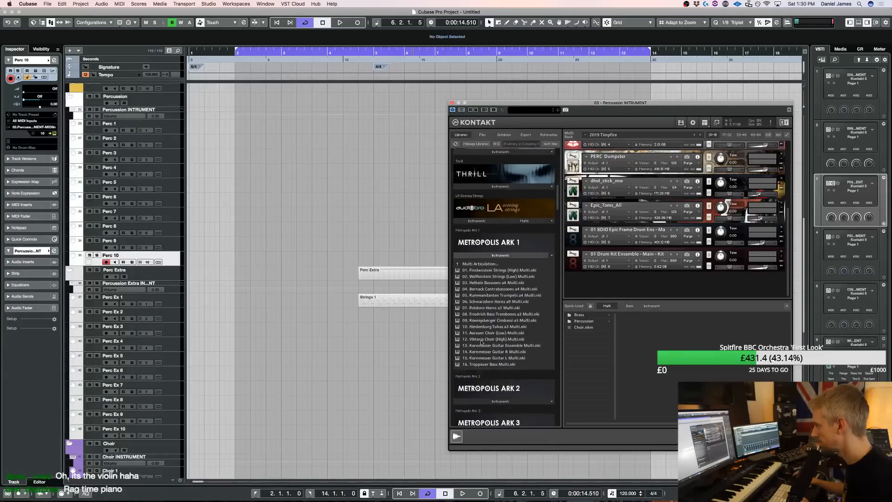
pyautogui.click(484, 382)
pyautogui.scroll(-3, 483, 381)
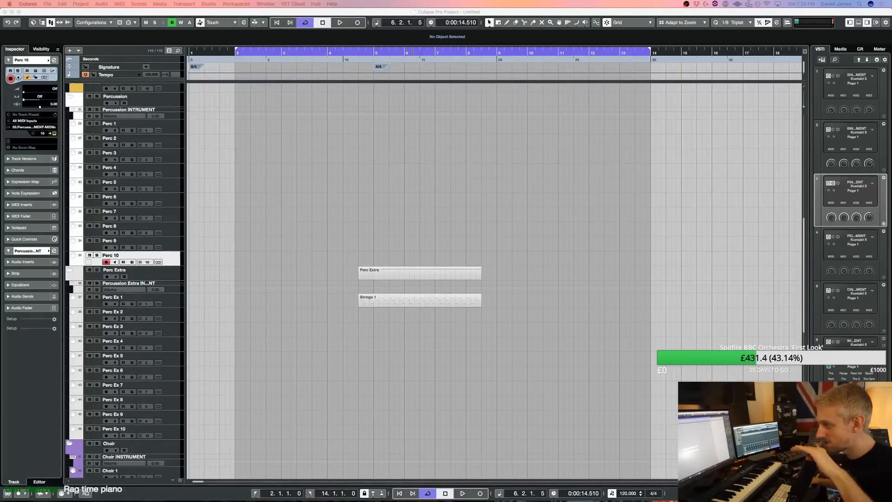
pyautogui.click(322, 205)
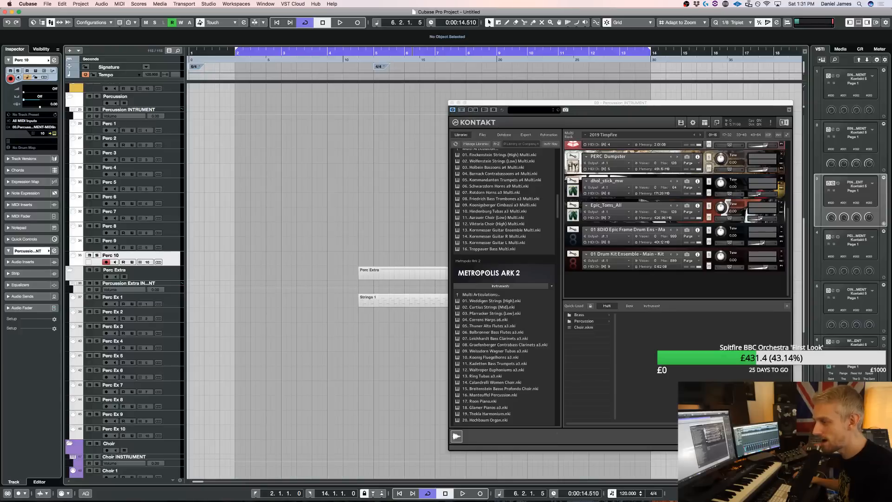
pyautogui.moveTo(0, 251); pyautogui.dragTo(626, 70)
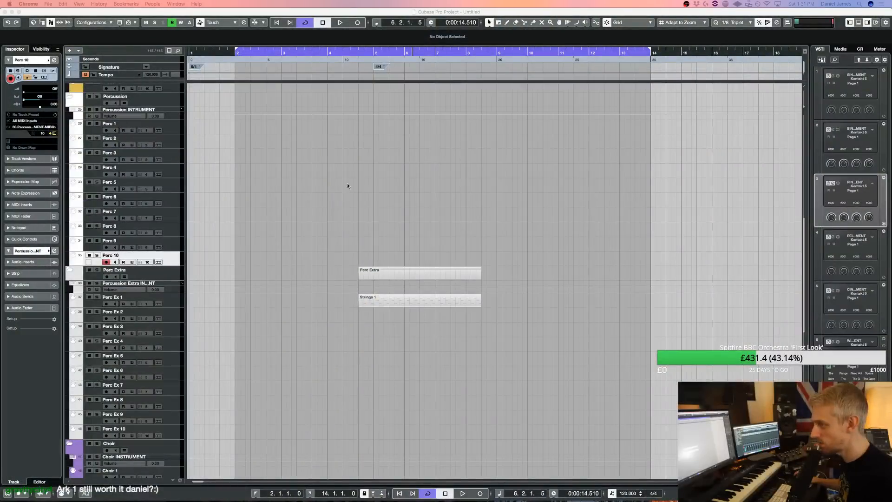
pyautogui.click(347, 186)
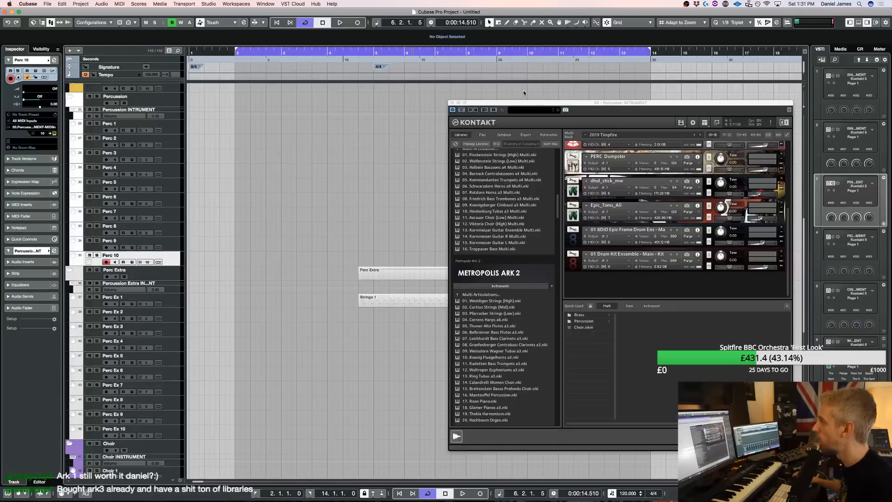
# Examine the Manteuffel percussion patches among the Metropolis Ark 2 articulations and collapse that library's list
pyautogui.click(486, 294)
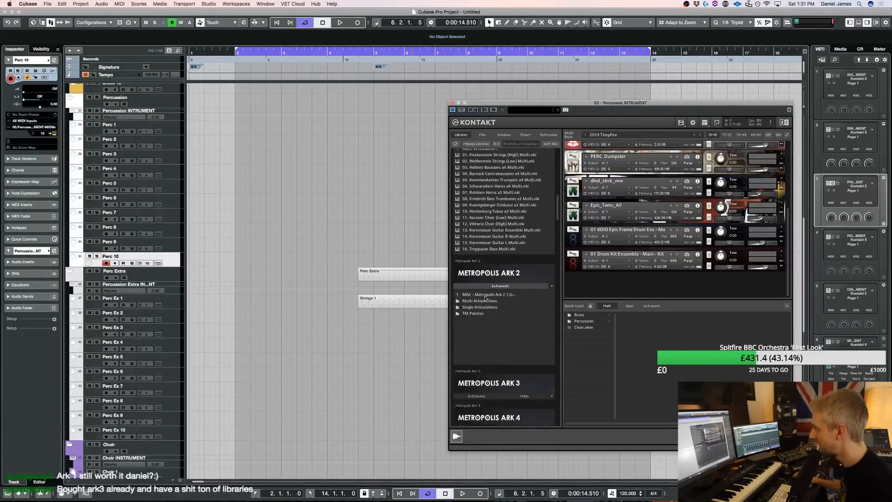
pyautogui.click(483, 307)
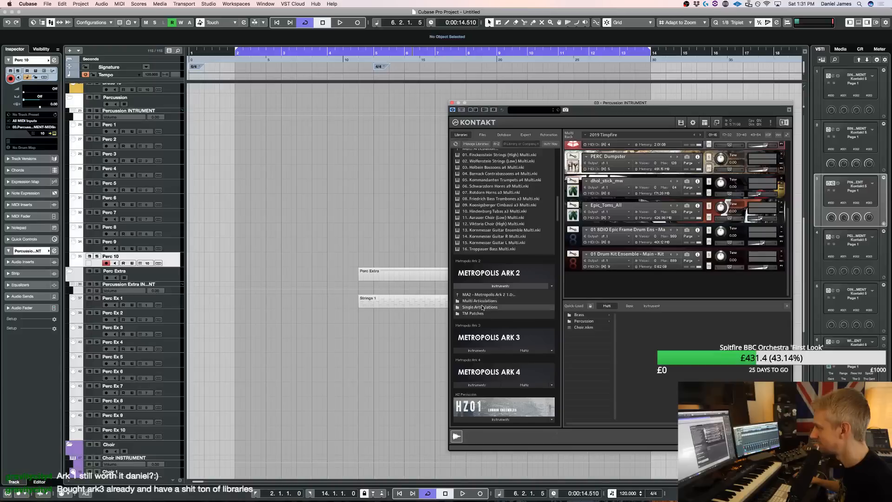
pyautogui.click(484, 313)
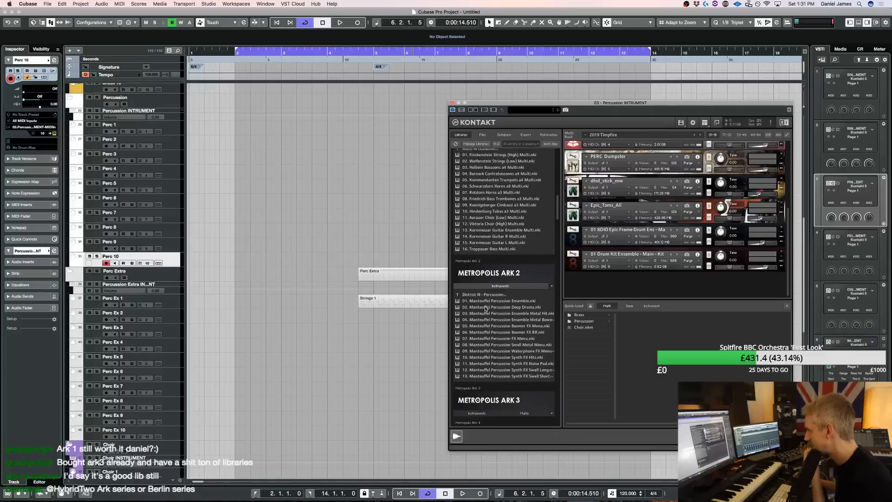
pyautogui.click(488, 295)
pyautogui.click(491, 287)
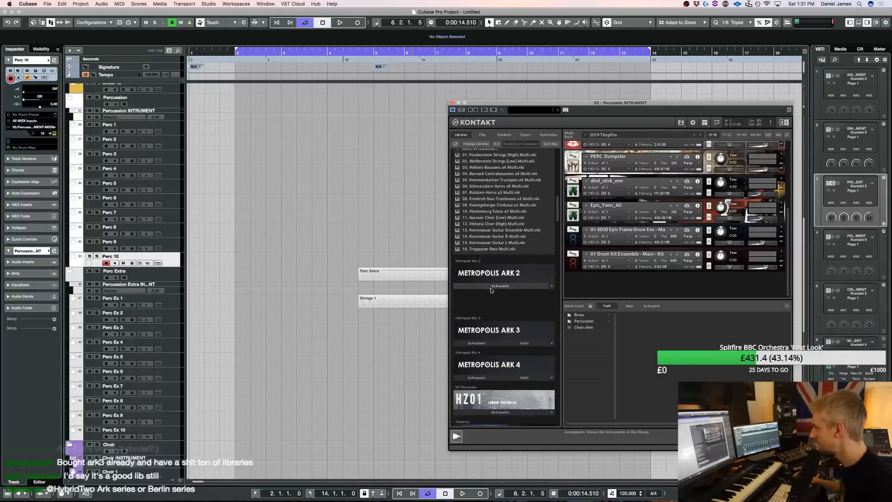
# Load 02. Timpani Artics Multi from Metropolis Ark 3's District II - Percussion Ensembles and hide Kontakt's Quick-Load browser
pyautogui.click(490, 321)
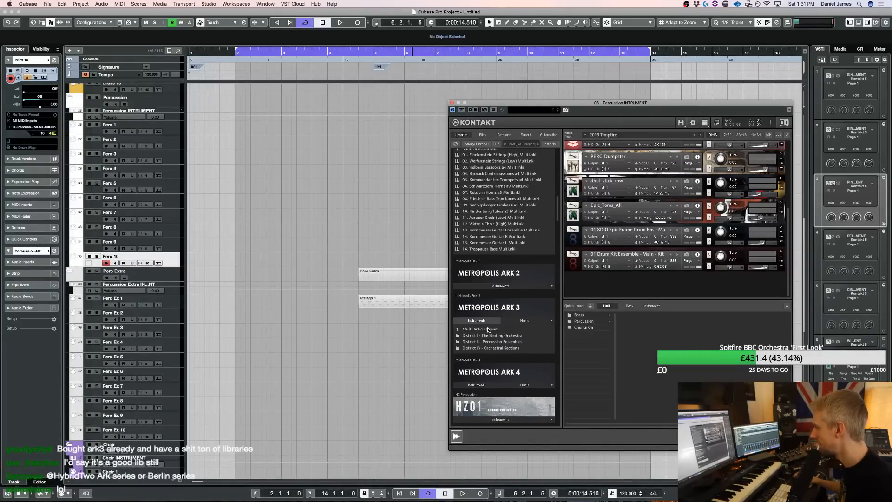
pyautogui.click(499, 342)
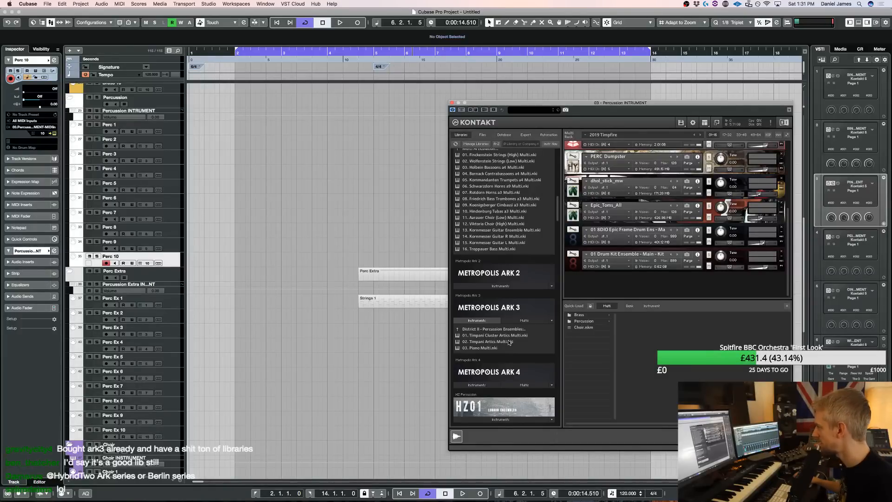
pyautogui.doubleClick(509, 343)
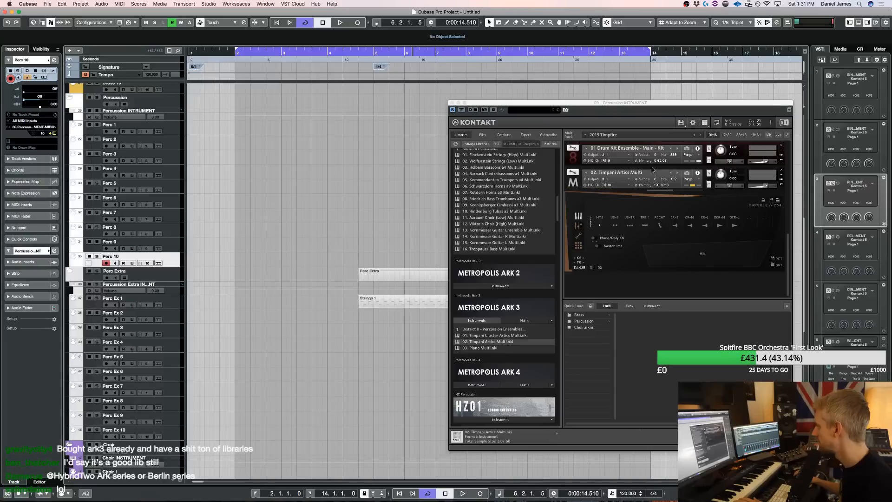
pyautogui.click(787, 306)
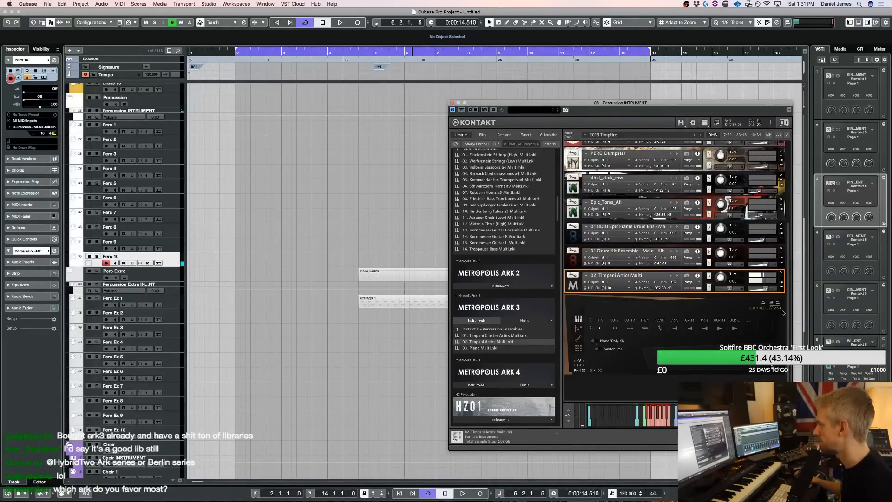
# Rehearse the timpani over the arrangement and record a part on Perc 10 from bar 2 to bar 14
pyautogui.press('space')
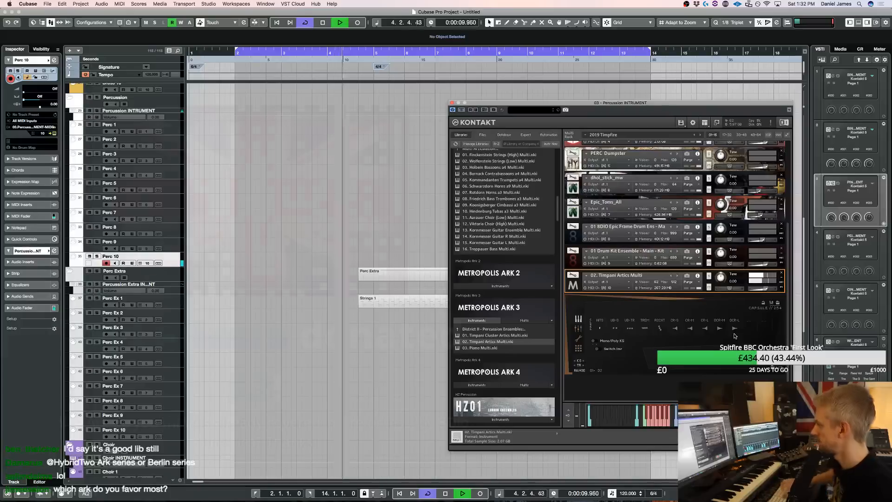
pyautogui.press('space')
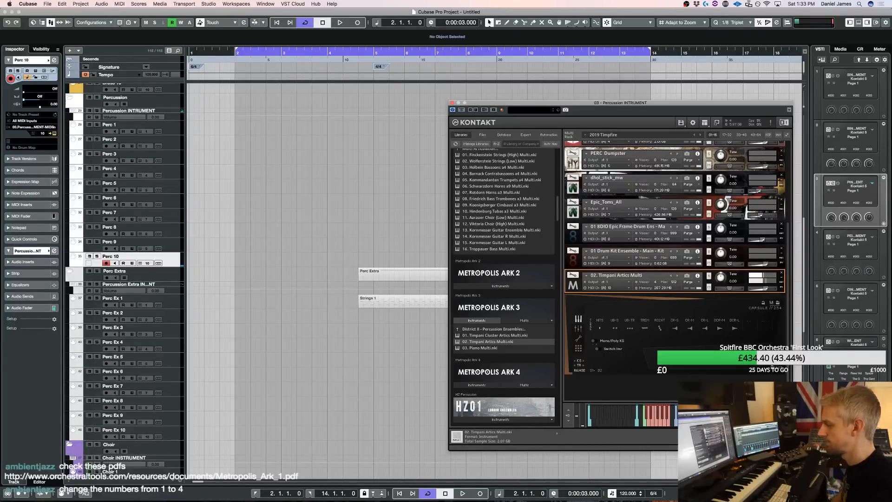
pyautogui.press('space')
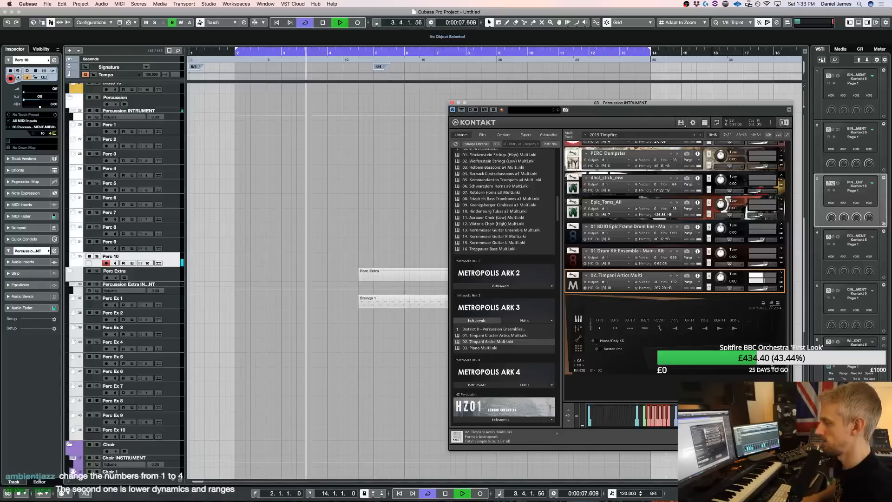
pyautogui.press('space')
pyautogui.press('KP_Multiply')
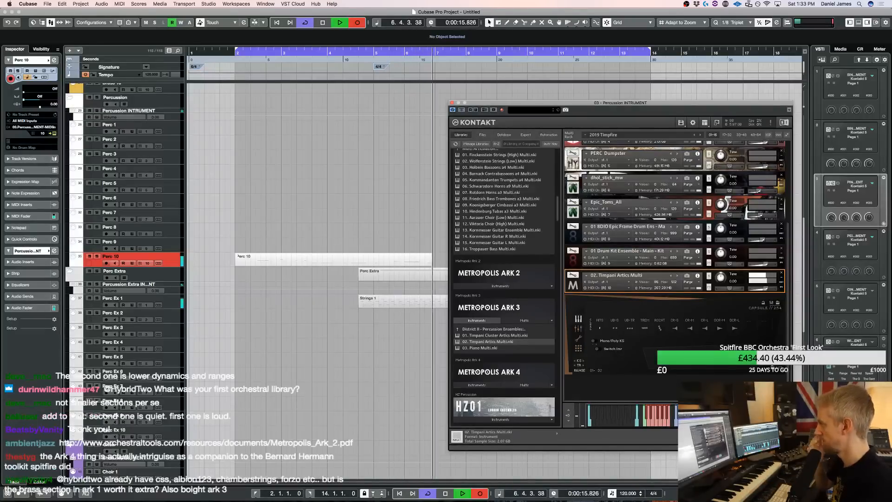
pyautogui.press('space')
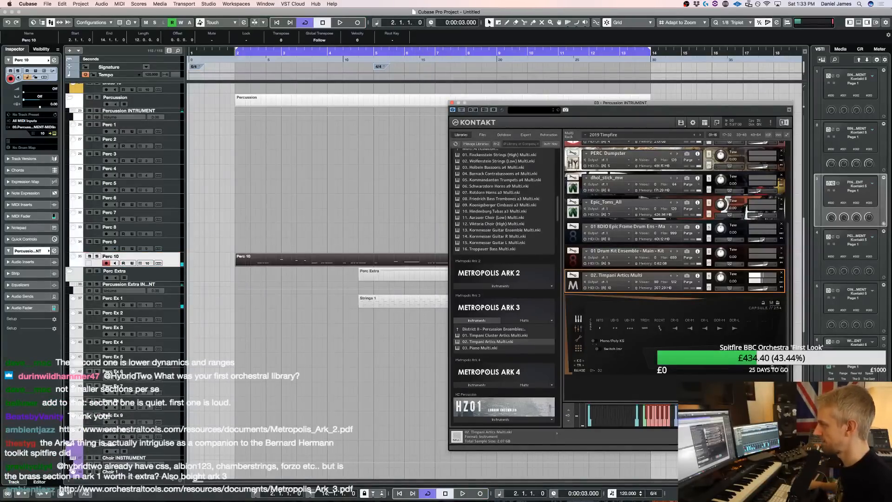
# Quantize all notes of the Perc 10 part to the 1/8 triplet grid in the Key Editor and close the Kontakt window
pyautogui.press('Return')
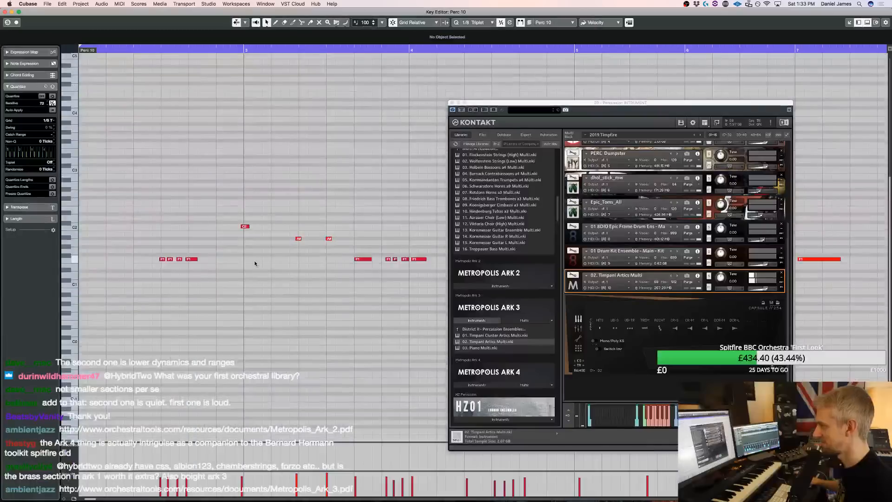
pyautogui.press('space')
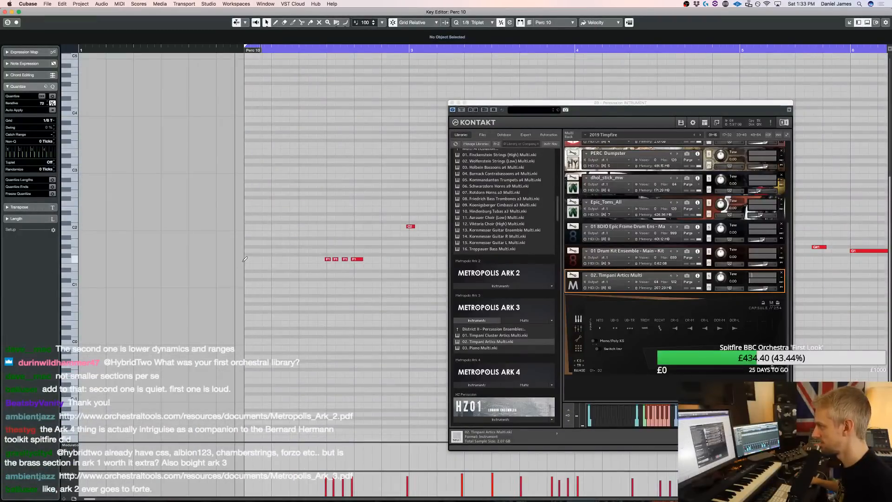
pyautogui.press('space')
pyautogui.press('super+a')
pyautogui.press('q')
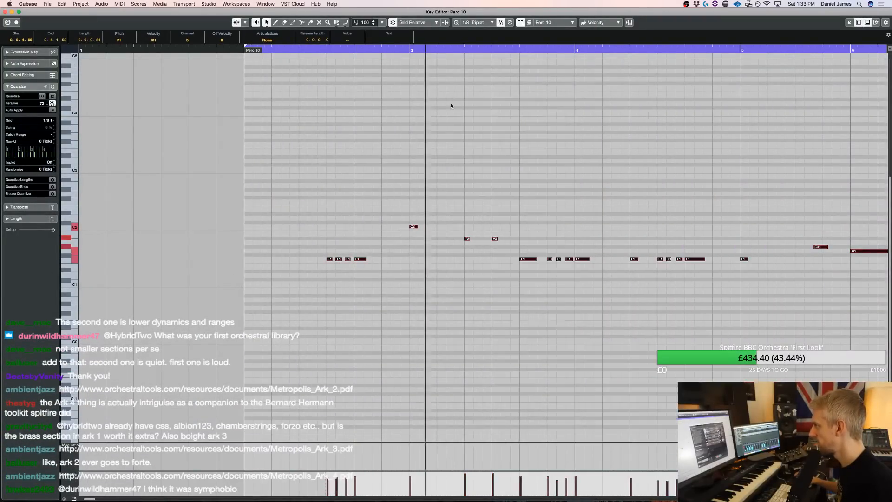
pyautogui.click(451, 103)
# Add short F1 and C2 timpani notes at the end of bar 2, leading into the C2 on bar 3, and play them
pyautogui.press('space')
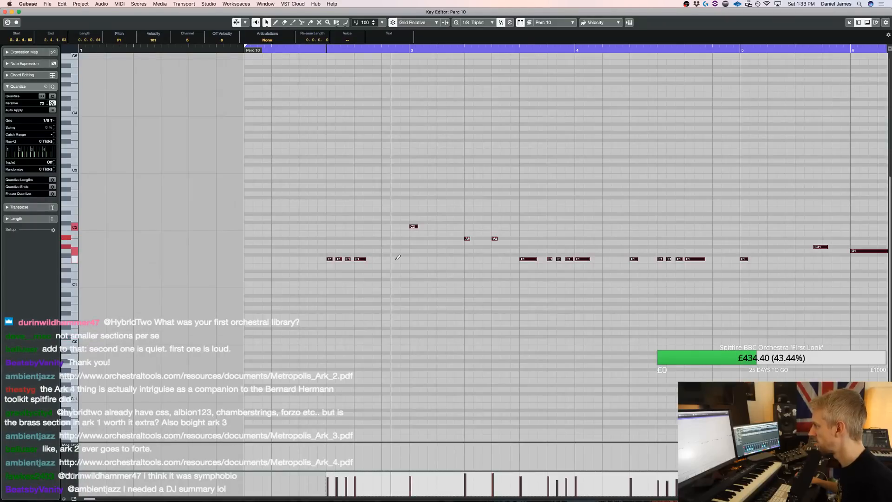
pyautogui.click(396, 258)
pyautogui.click(403, 227)
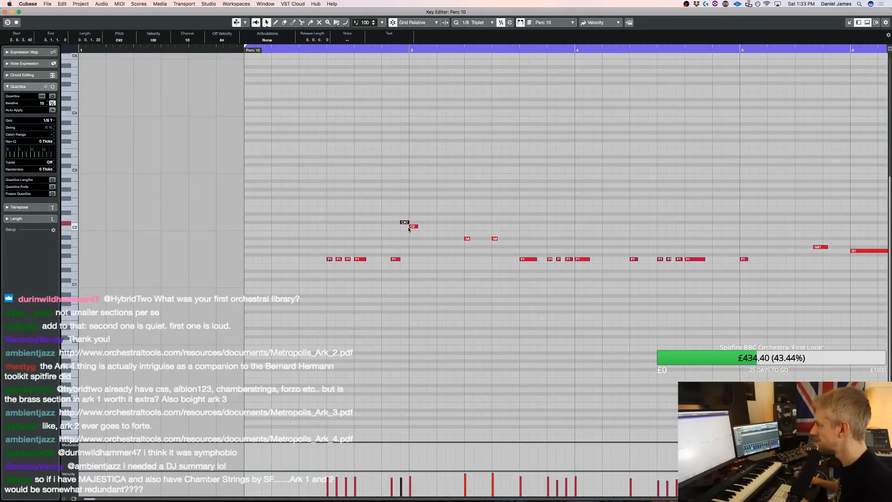
pyautogui.press('space')
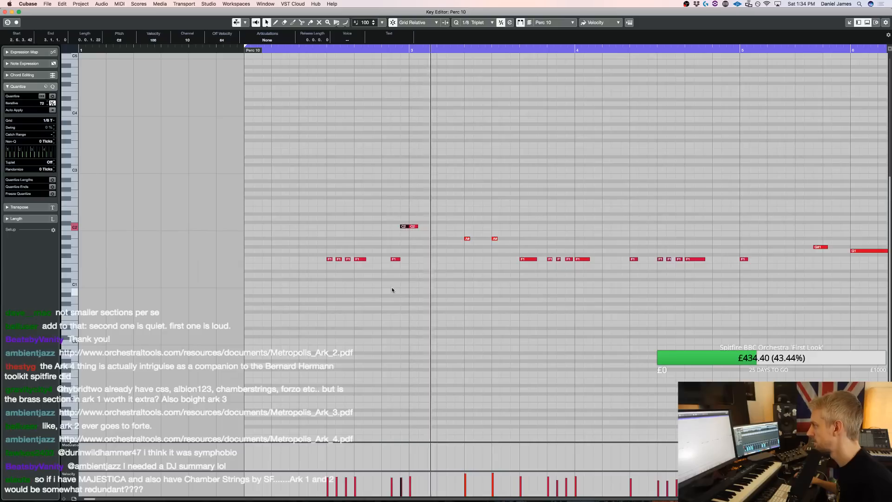
pyautogui.press('space')
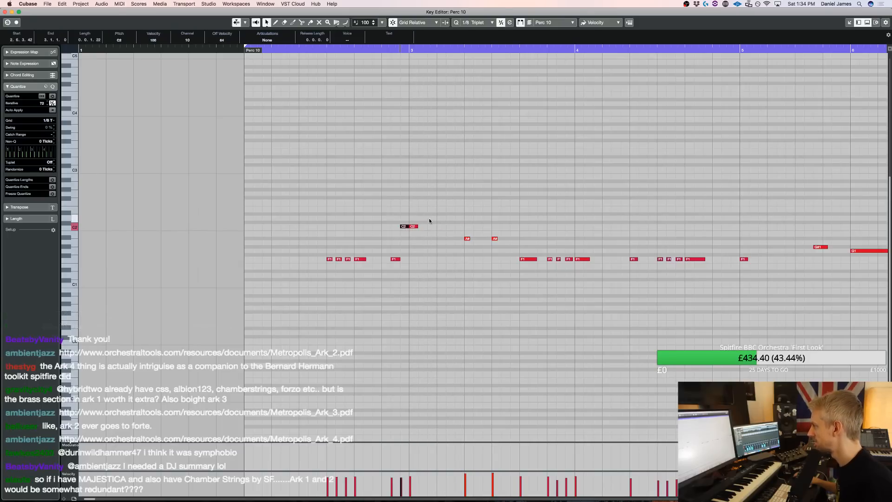
# Add short F1 and A#1 notes in bar 3 directly before the first existing A#1, and play the passage
pyautogui.click(447, 270)
pyautogui.click(454, 259)
pyautogui.click(458, 239)
pyautogui.press('space')
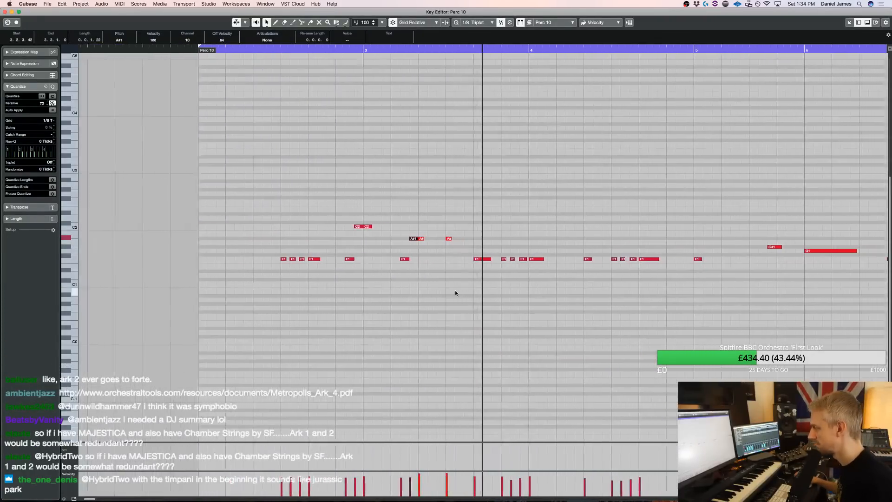
# Save the project and return from the Key Editor to the arrangement after playing back the edited timpani part
pyautogui.press('super+s')
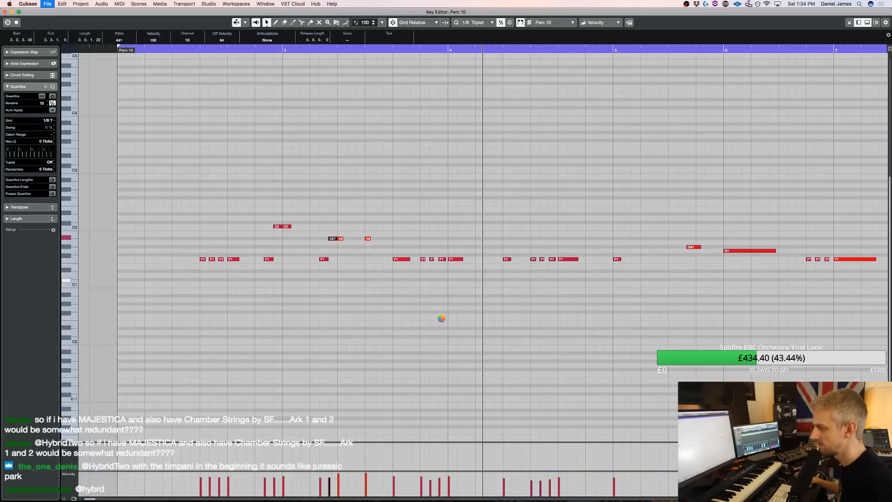
pyautogui.press('space')
pyautogui.hscroll(-10, 411, 314)
pyautogui.hscroll(2, 411, 314)
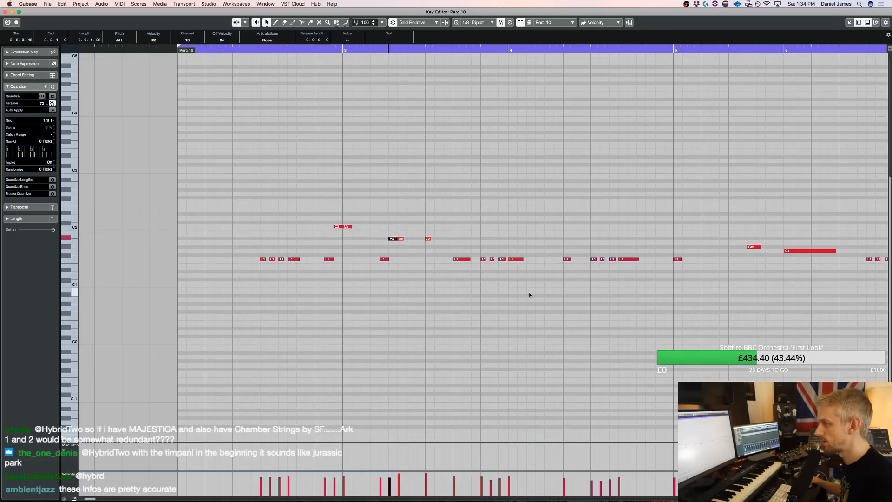
pyautogui.press('Return')
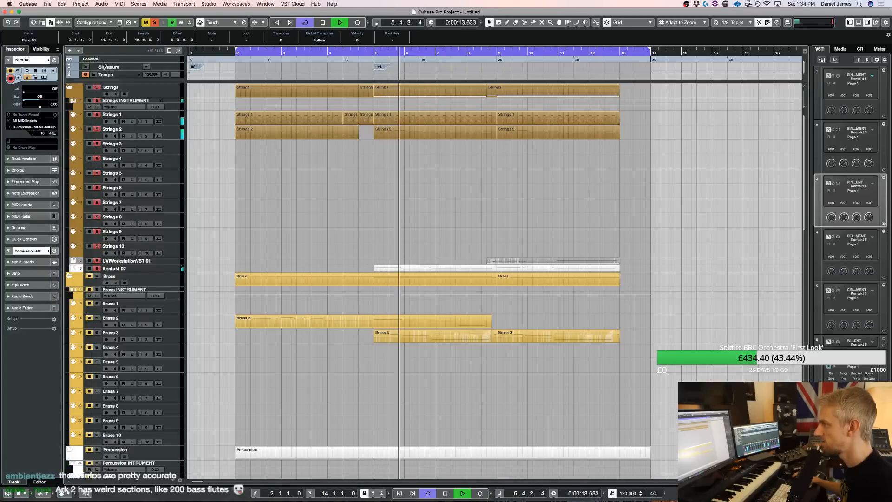
pyautogui.press('space')
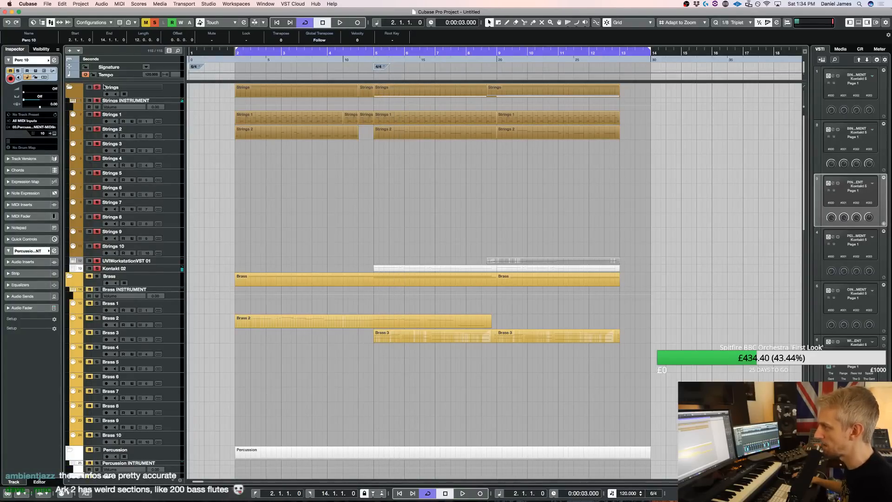
# Play back the arrangement from bar 2 to check the opening, and clear the Strings 1 part selection
pyautogui.click(289, 118)
pyautogui.press('space')
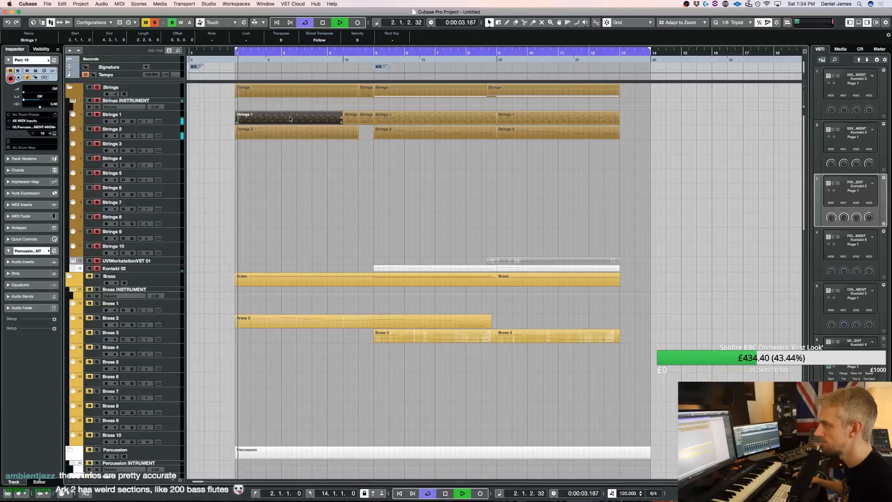
pyautogui.press('space')
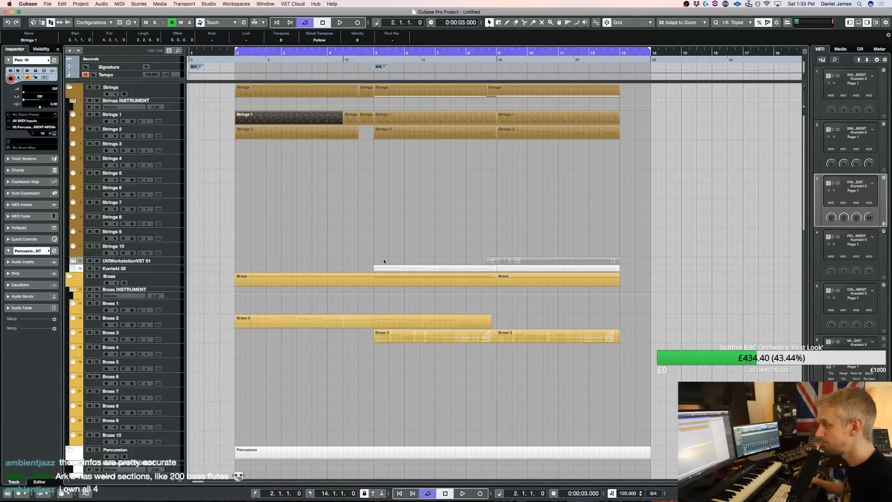
pyautogui.click(408, 254)
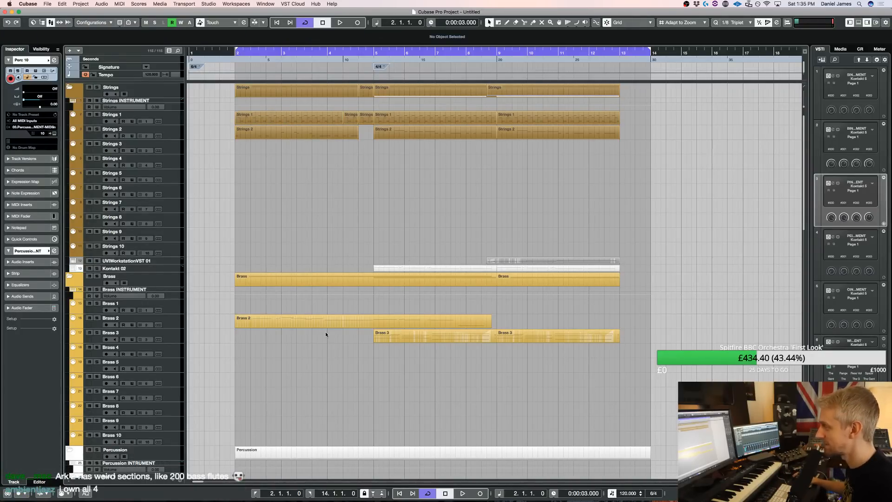
# Open the Perc 10 part in the Key Editor, play it, and add a short F1 note on beat 2 of bar 4
pyautogui.scroll(-15, 238, 350)
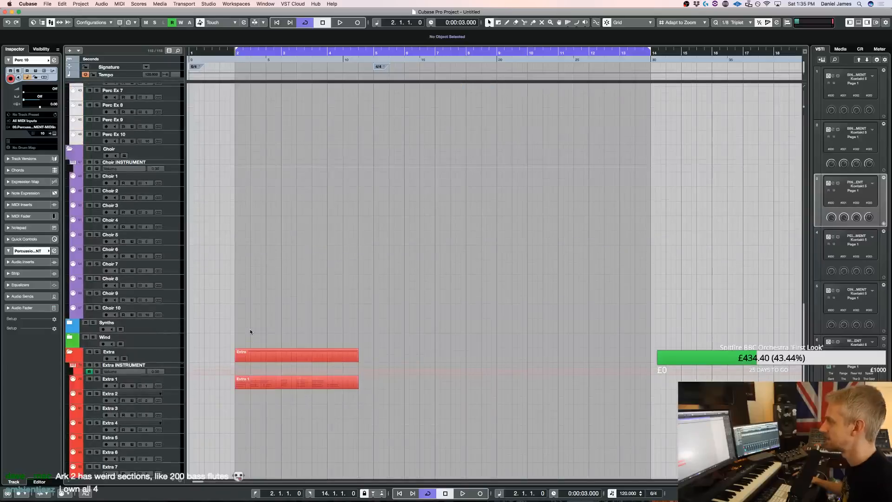
pyautogui.scroll(3, 251, 330)
pyautogui.doubleClick(322, 167)
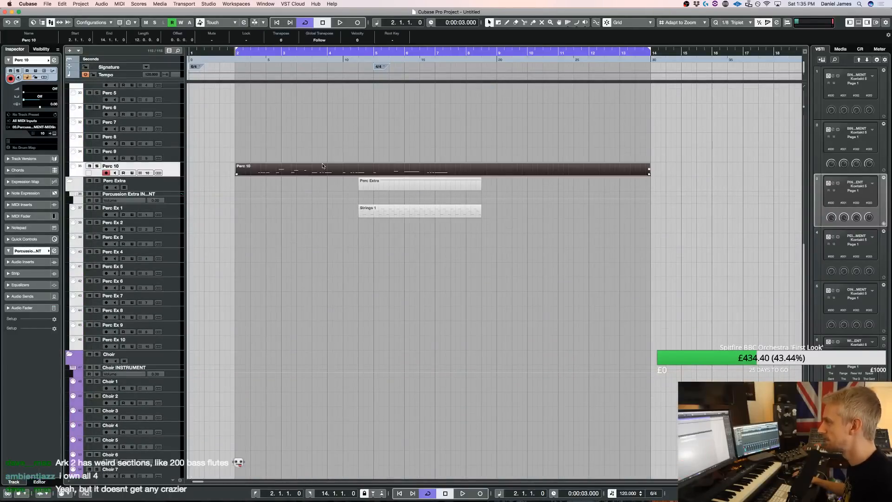
pyautogui.press('space')
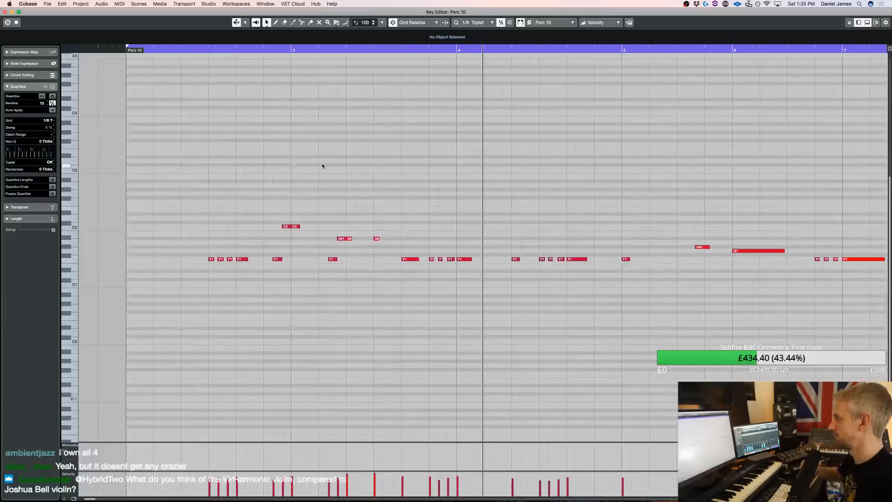
pyautogui.keyDown('alt'); pyautogui.click(438, 260); pyautogui.keyUp('alt')
pyautogui.click(340, 50)
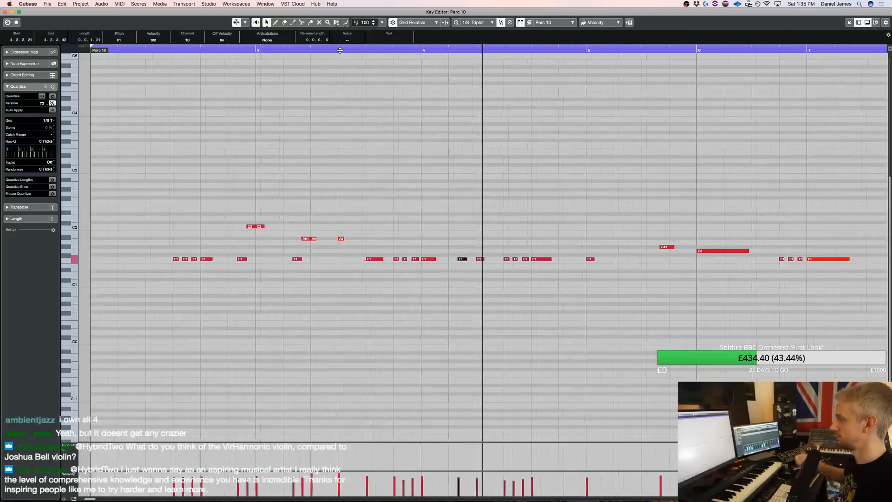
pyautogui.click(426, 276)
pyautogui.moveTo(411, 259); pyautogui.dragTo(404, 259)
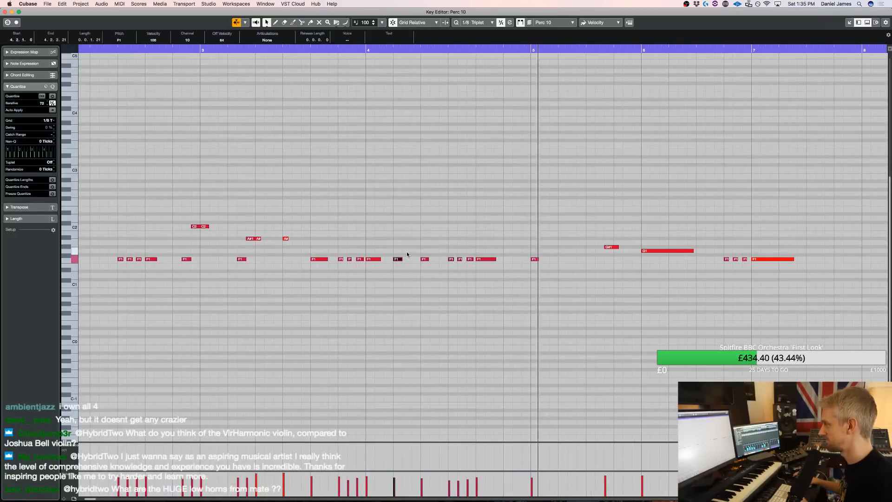
# Replace the G#1 timpani note before bar 6 with three short G1 notes leading into the long G1
pyautogui.moveTo(603, 273); pyautogui.dragTo(612, 220)
pyautogui.press('Delete')
pyautogui.press('space')
pyautogui.click(627, 251)
pyautogui.click(636, 251)
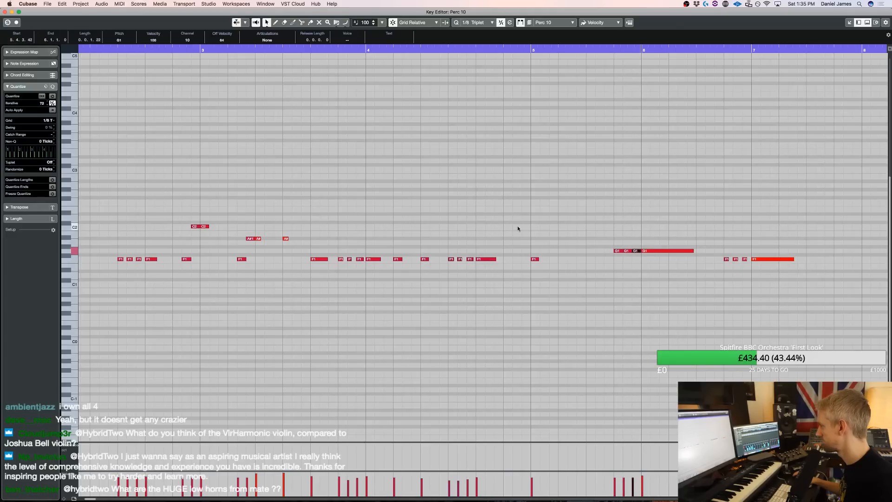
# Add short F1 timpani notes from beat 3 of bar 7 through the triplets on beat 4 of bar 8, and return to the arrangement
pyautogui.click(482, 49)
pyautogui.press('space')
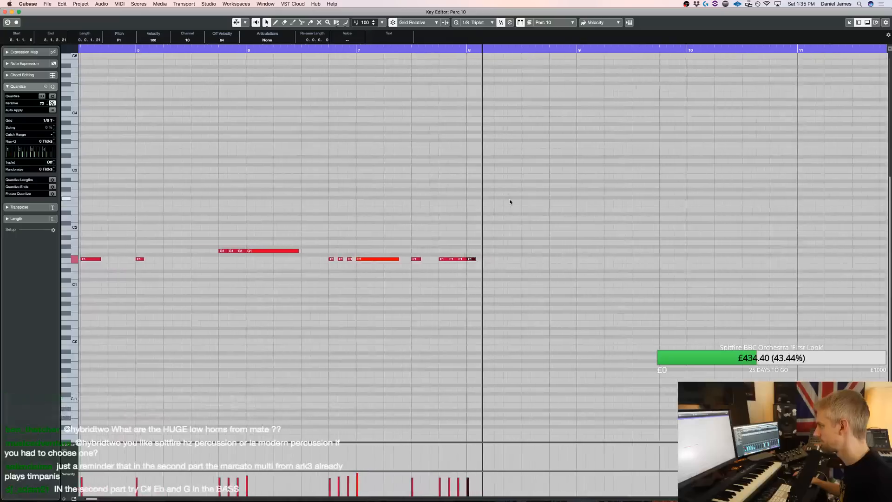
pyautogui.click(488, 259)
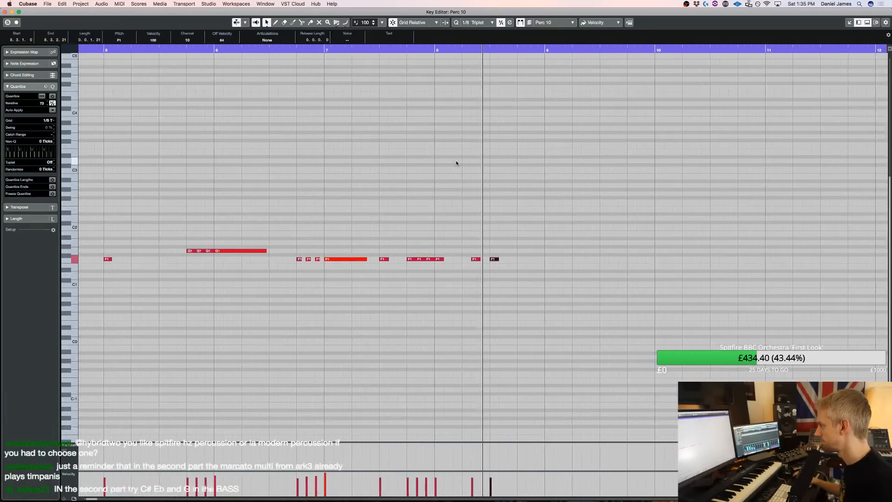
pyautogui.moveTo(446, 278); pyautogui.dragTo(449, 242)
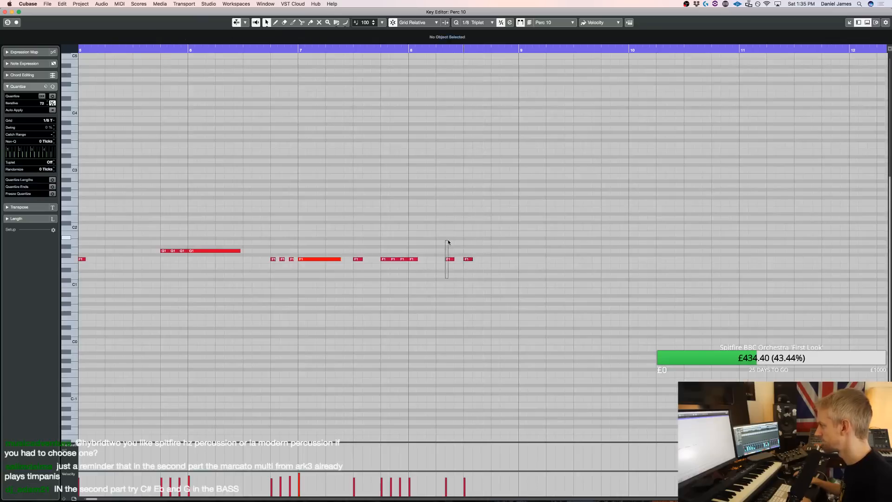
pyautogui.keyDown('alt'); pyautogui.click(495, 259); pyautogui.keyUp('alt')
pyautogui.keyDown('alt'); pyautogui.click(505, 259); pyautogui.keyUp('alt')
pyautogui.keyDown('alt'); pyautogui.click(513, 259); pyautogui.keyUp('alt')
pyautogui.press('Return')
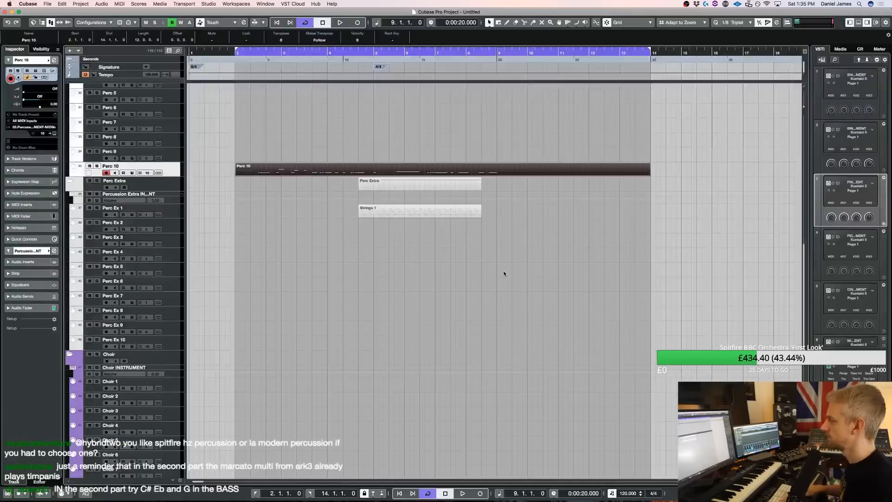
# Split the Perc 10 part at bar 9 and delete the section after the split
pyautogui.scroll(10, 487, 186)
pyautogui.scroll(-12, 511, 290)
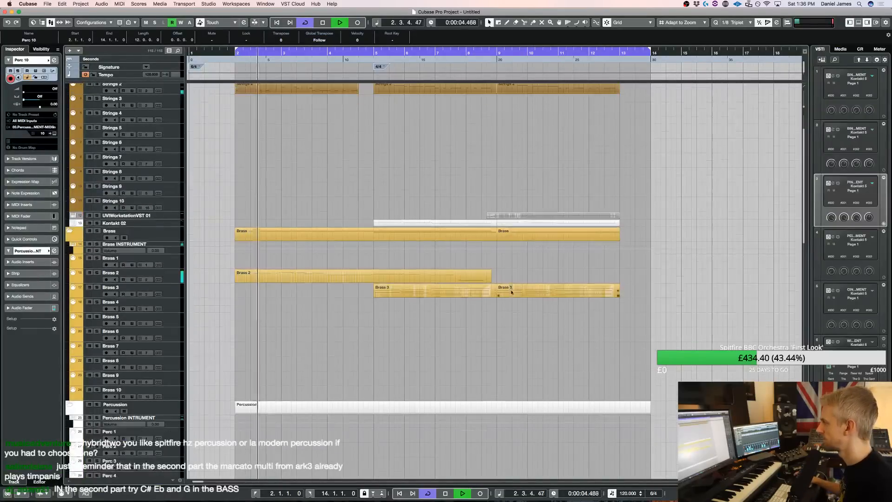
pyautogui.keyDown('alt'); pyautogui.click(504, 108); pyautogui.keyUp('alt')
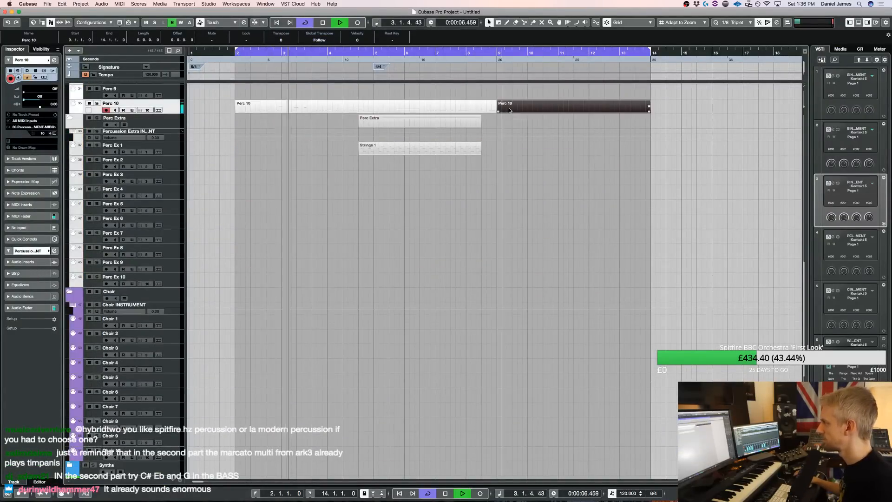
pyautogui.press('Delete')
# Listen to the arrangement with the edited timpani part into bar 7, and stop playback
pyautogui.scroll(3, 336, 149)
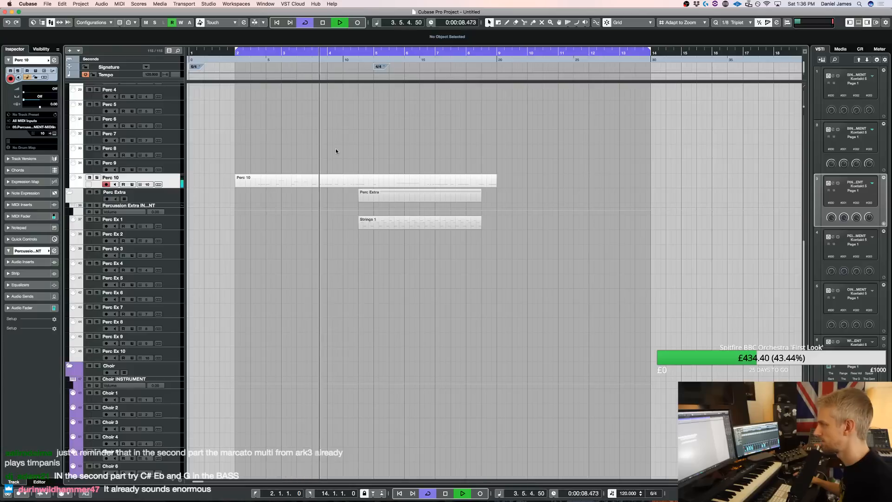
pyautogui.scroll(4, 335, 149)
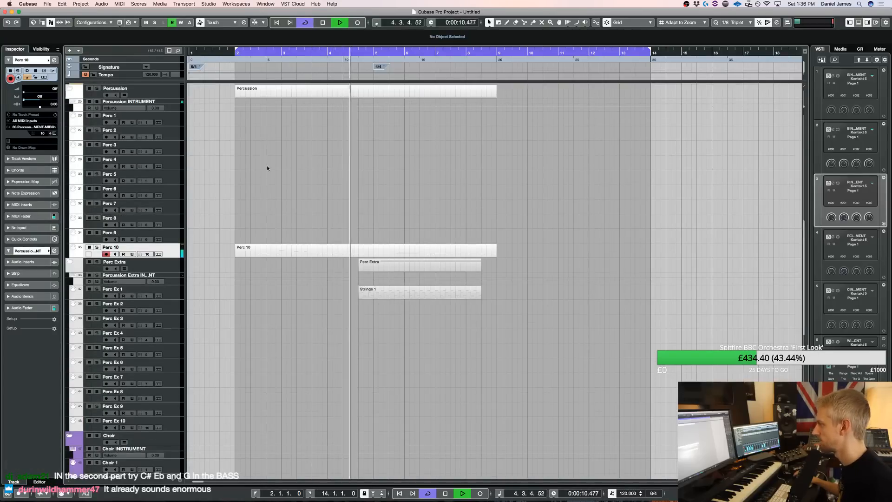
pyautogui.scroll(1, 267, 168)
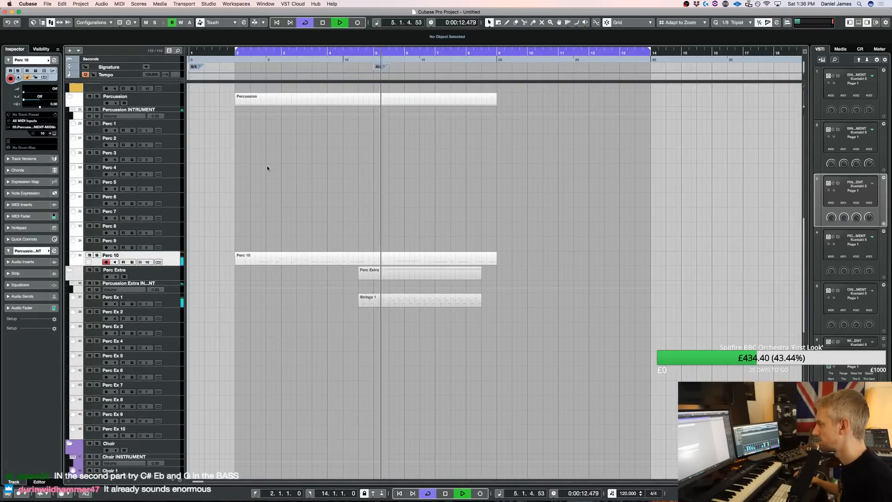
pyautogui.scroll(15, 268, 168)
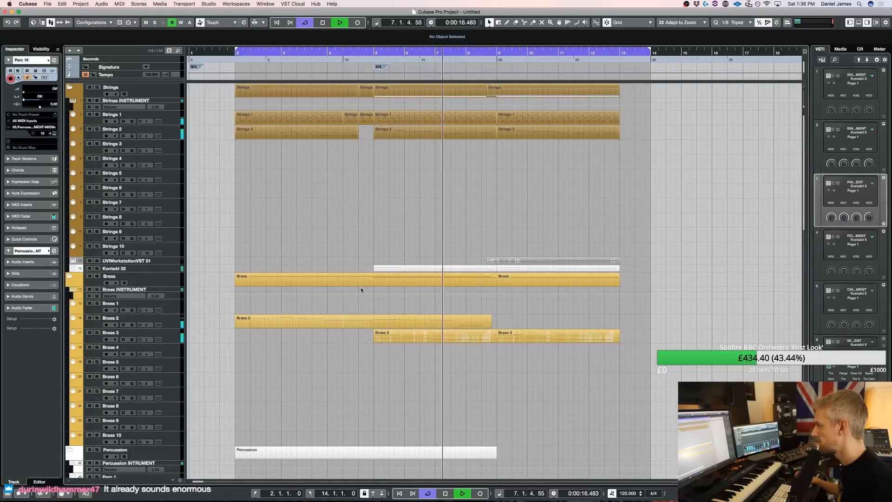
pyautogui.press('space')
# Open the Kontakt instrument of the Brass 3 track and remove the ALB Horns & Trombones Longs EQd patch
pyautogui.click(173, 336)
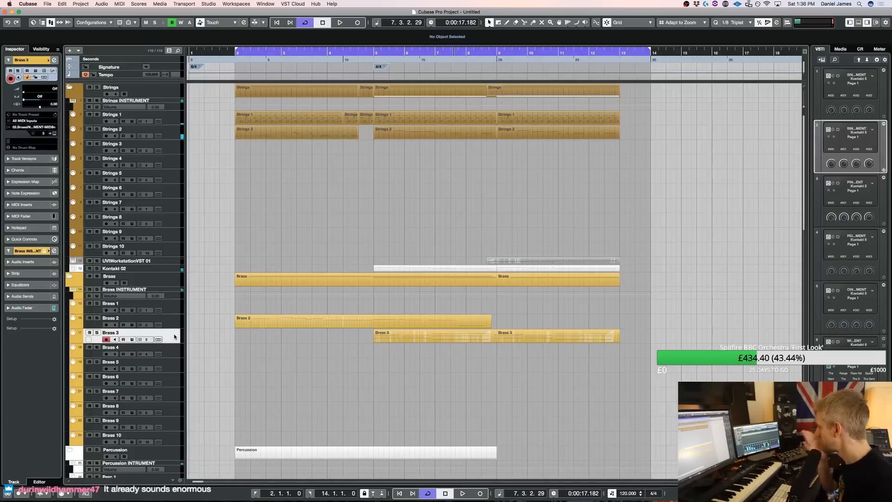
pyautogui.press('F11')
pyautogui.scroll(-3, 614, 259)
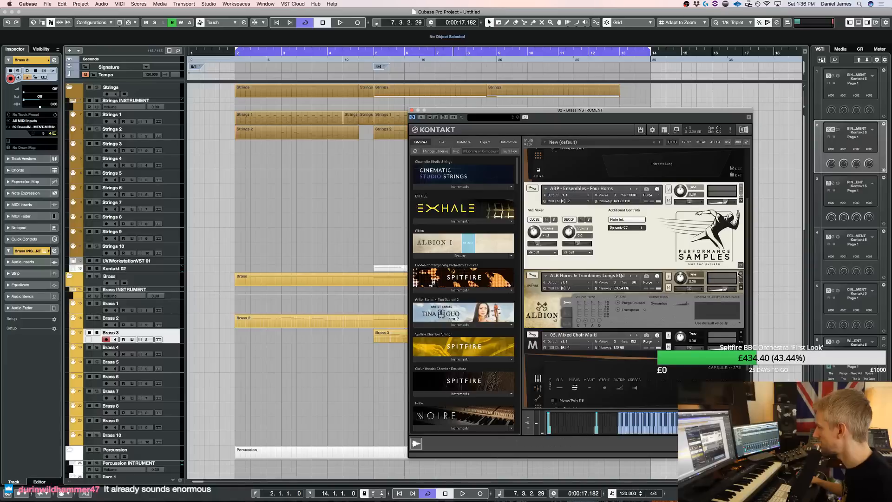
pyautogui.click(741, 273)
pyautogui.click(467, 161)
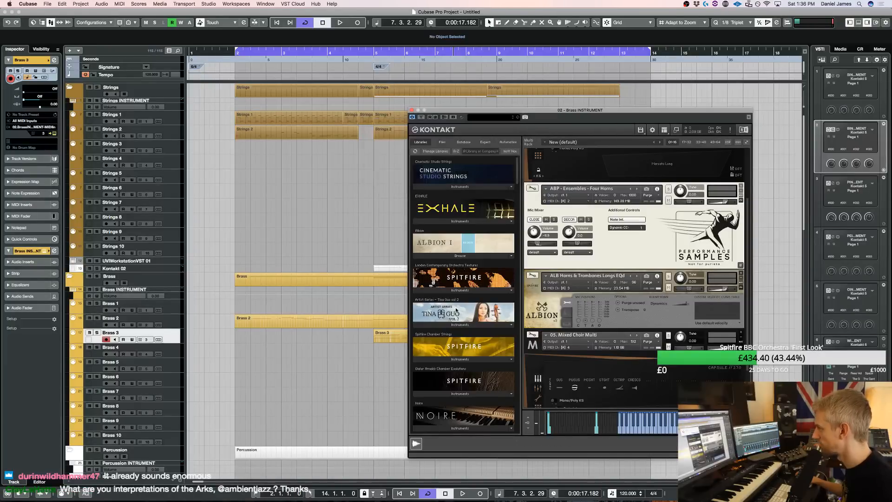
# Load 08. Friedrich Bass Trombones a3 Multi from Metropolis Ark 1 and choose its long marcato articulation
pyautogui.scroll(-10, 455, 310)
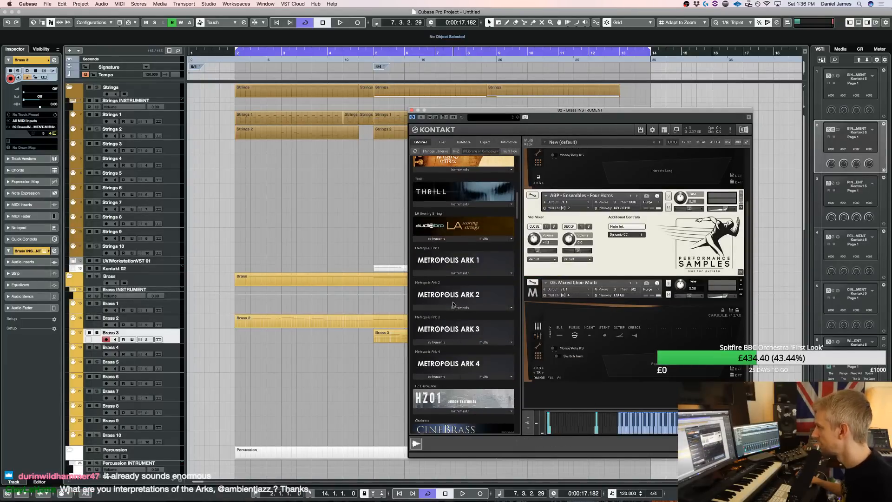
pyautogui.click(453, 307)
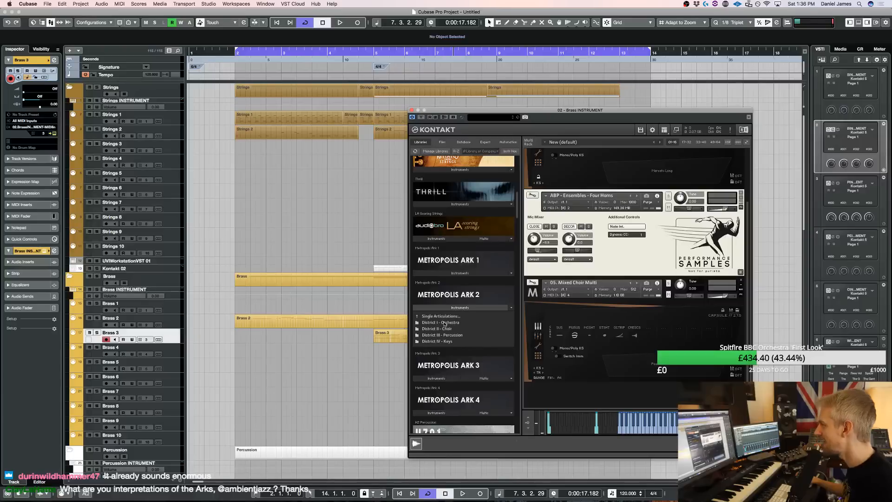
pyautogui.click(445, 323)
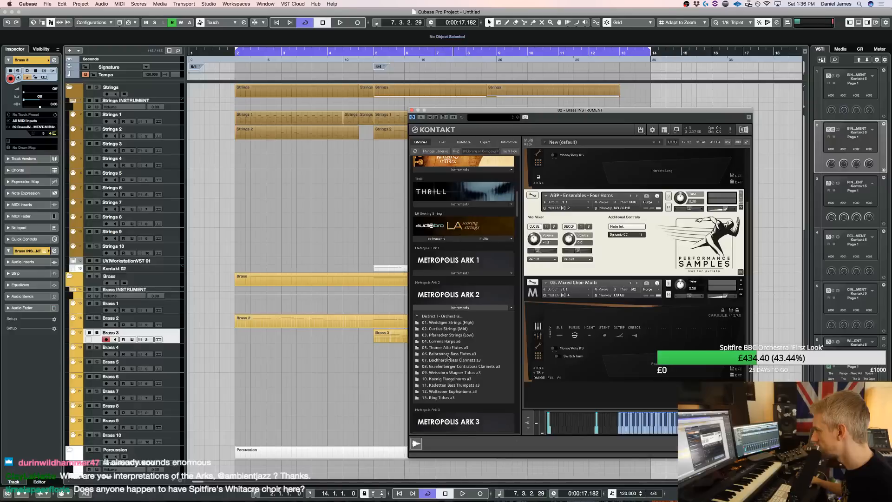
pyautogui.click(447, 307)
pyautogui.click(453, 273)
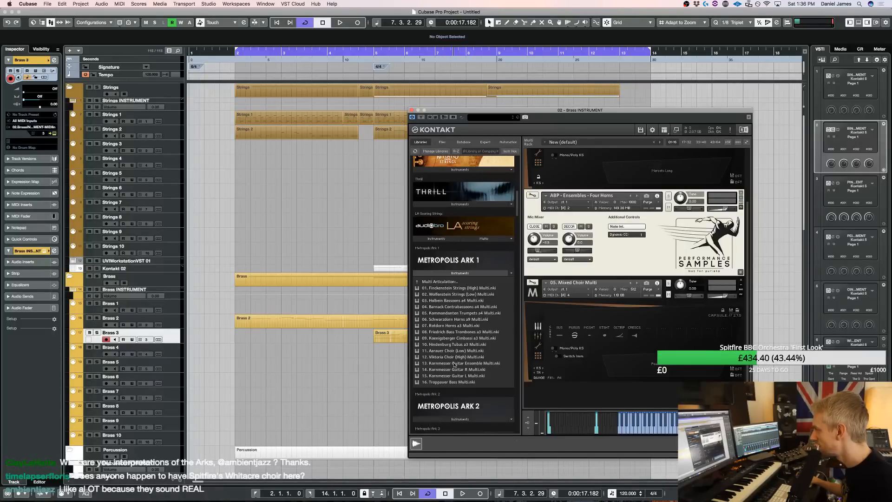
pyautogui.doubleClick(463, 332)
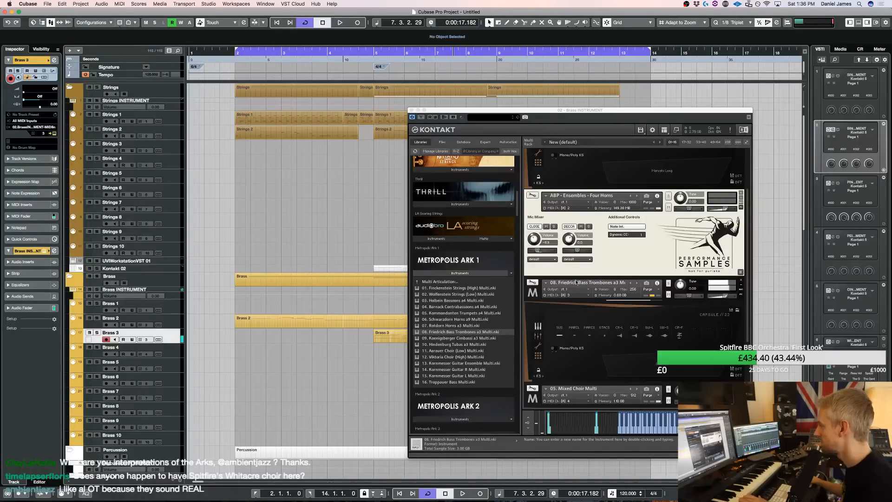
pyautogui.scroll(-1, 584, 302)
pyautogui.click(577, 328)
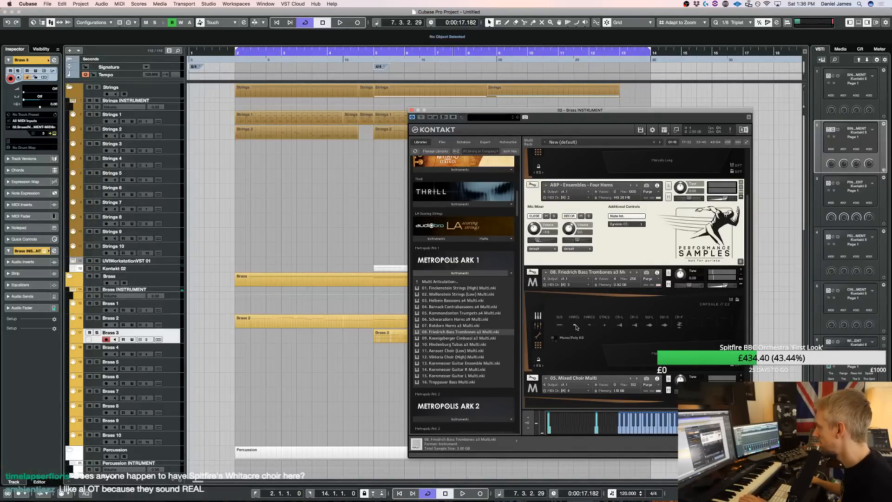
# Play the first Brass 3 part from bar 5 with the bass trombones and close the Kontakt window
pyautogui.click(398, 332)
pyautogui.press('space')
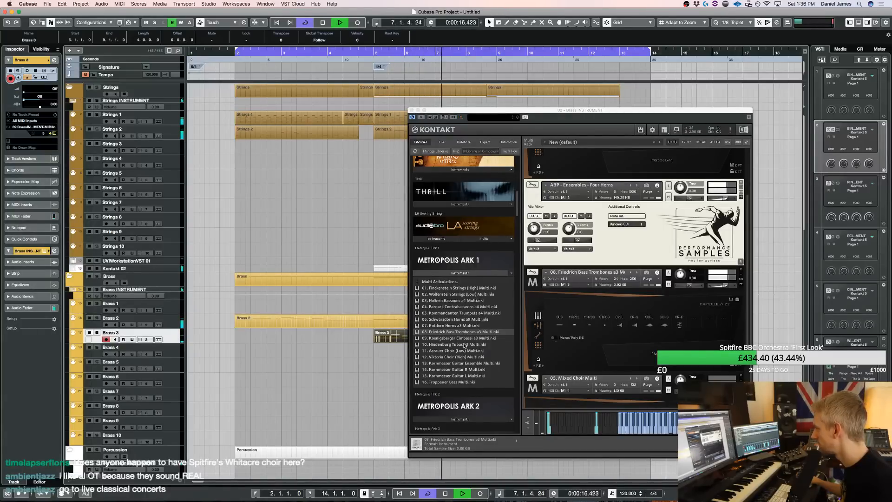
pyautogui.press('space')
pyautogui.click(412, 111)
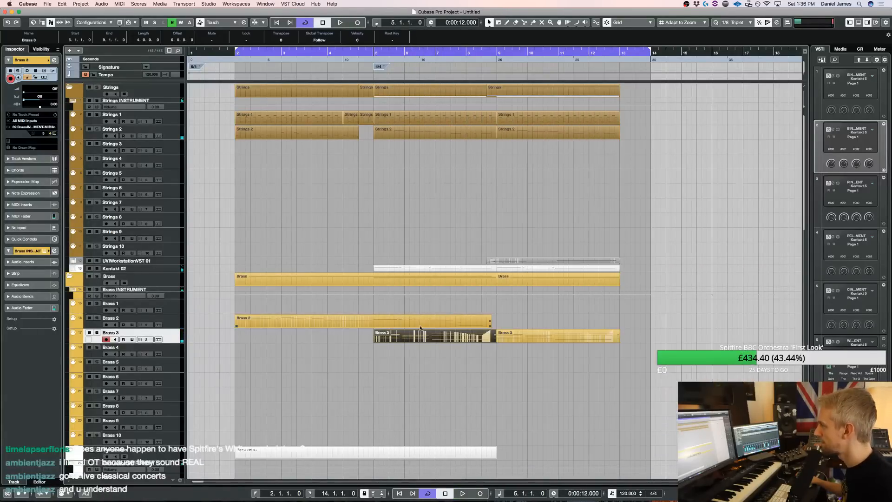
# In the first Brass 3 part, transpose the first chord's C3, the second chord's A#2 and the third chord's C3 up one octave
pyautogui.doubleClick(419, 332)
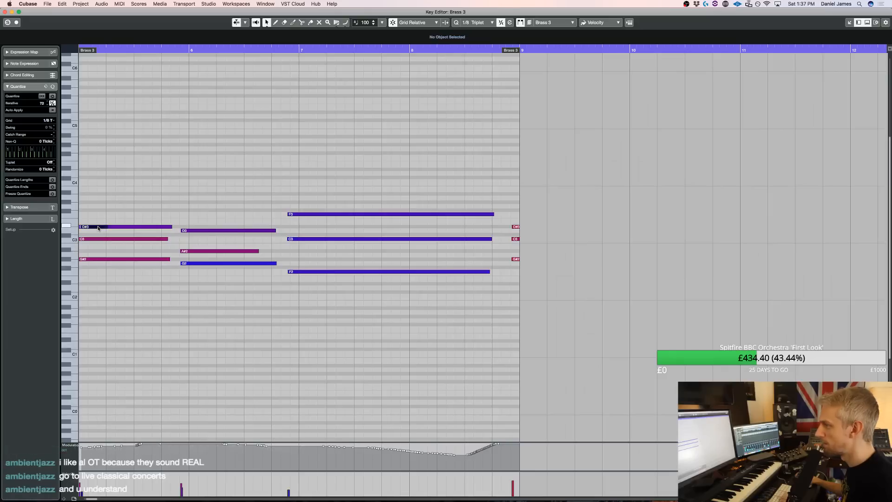
pyautogui.click(246, 251)
pyautogui.hotkey('shift', 'Up')
pyautogui.click(344, 238)
pyautogui.hotkey('shift', 'Up')
pyautogui.hscroll(-10, 195, 152)
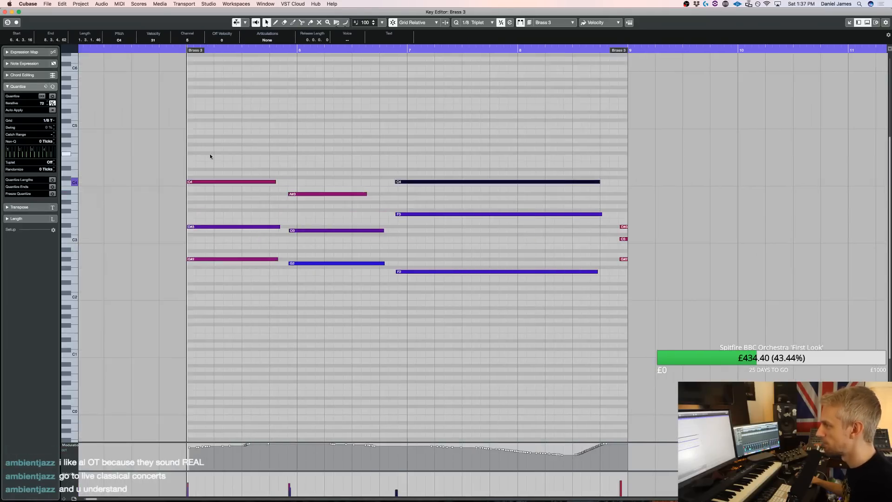
# Transpose all notes of the Brass 3 part down one octave
pyautogui.press('super+a')
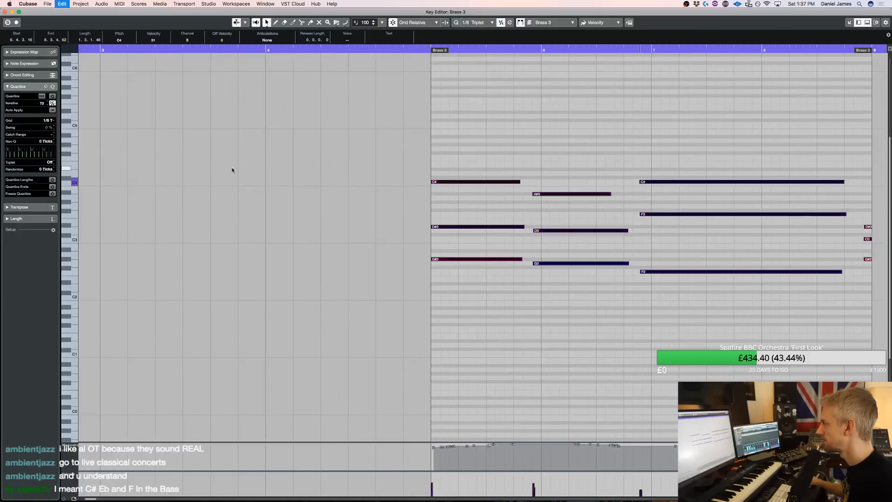
pyautogui.hotkey('shift', 'Down')
pyautogui.hscroll(5, 233, 170)
pyautogui.hscroll(2, 233, 167)
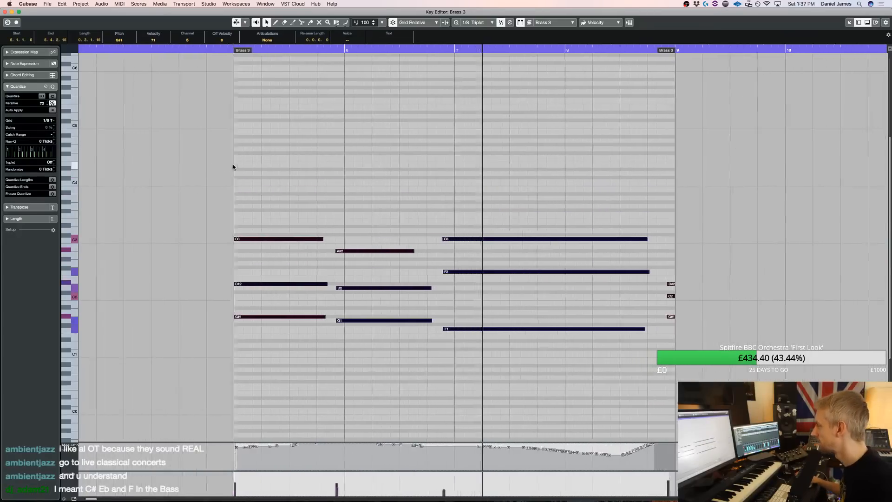
# Delete the three stray short notes at the end of the first Brass 3 part and close the note editor
pyautogui.moveTo(528, 362); pyautogui.dragTo(597, 233)
pyautogui.moveTo(595, 272); pyautogui.dragTo(655, 353)
pyautogui.click(656, 353)
pyautogui.moveTo(602, 380); pyautogui.dragTo(589, 259)
pyautogui.press('super+z')
pyautogui.moveTo(649, 322); pyautogui.dragTo(671, 275)
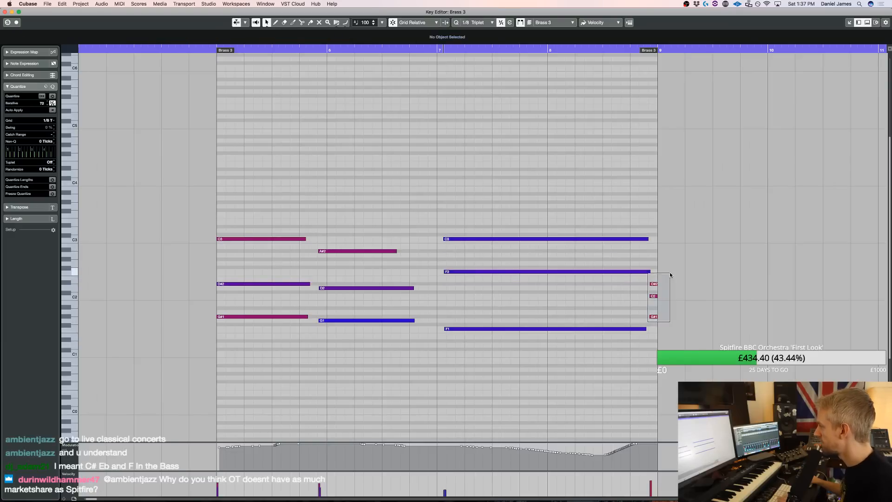
pyautogui.press('Delete')
pyautogui.press('Return')
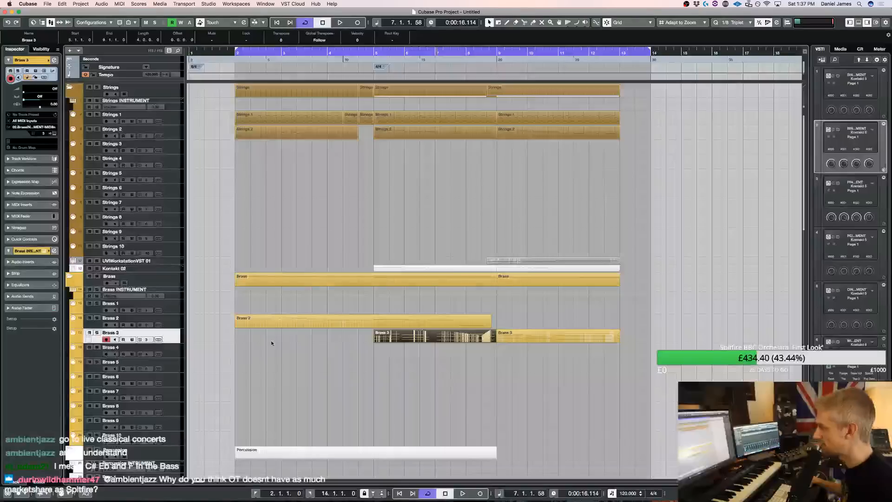
# Set the Brass 3 track's delay to -50.00 and play the arrangement
pyautogui.doubleClick(39, 102)
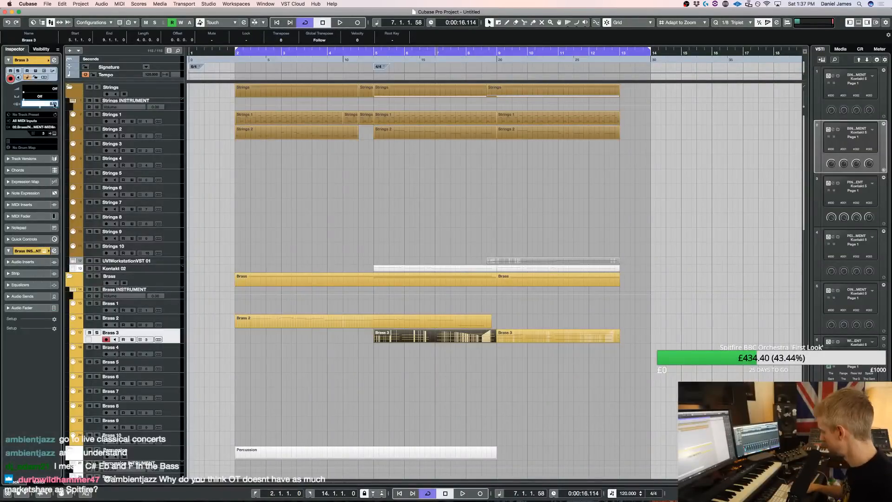
pyautogui.press('space')
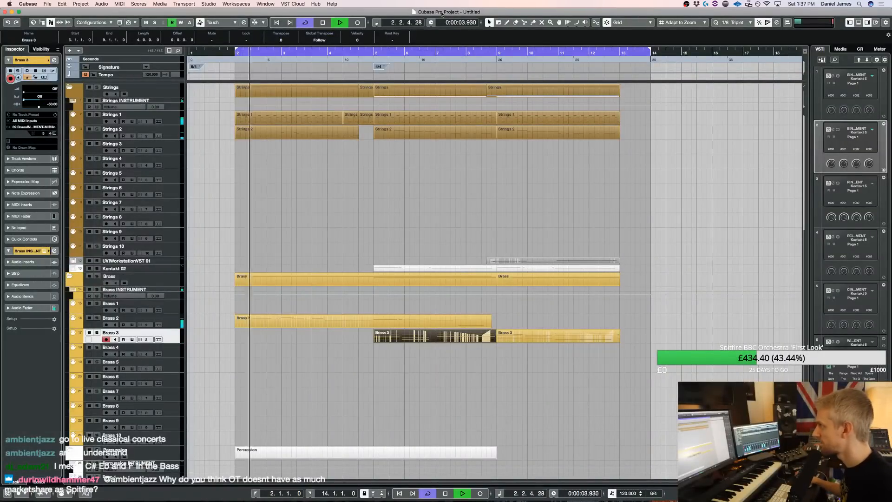
# Open the first Brass 3 part and move its second chord onto the start of bar 6, ending playback
pyautogui.doubleClick(393, 336)
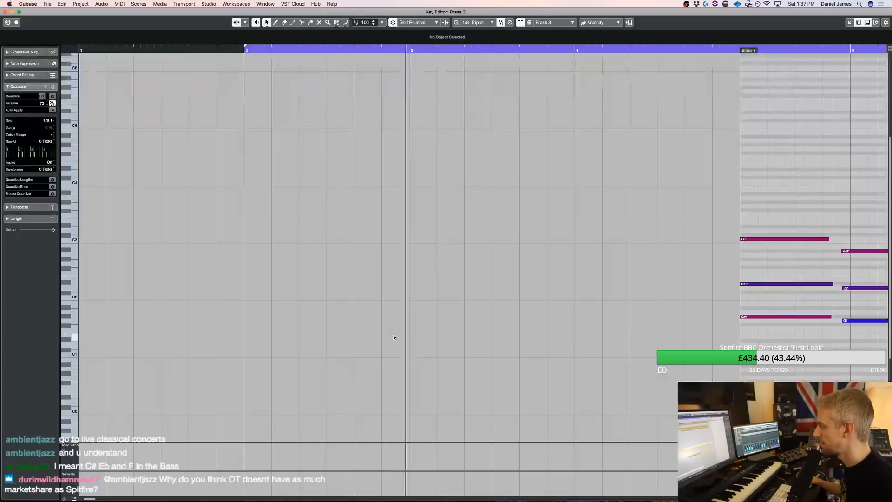
pyautogui.moveTo(558, 369); pyautogui.dragTo(566, 225)
pyautogui.press('super+Right')
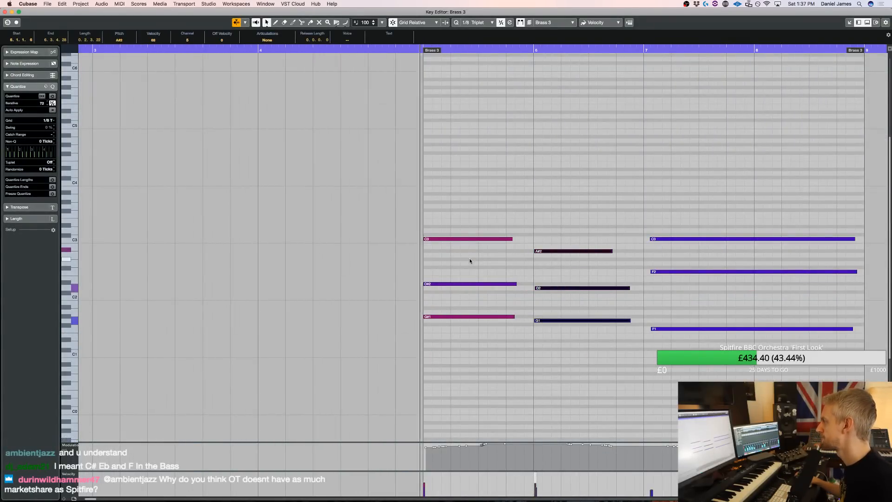
pyautogui.press('space')
# Split the first chord's three notes at beat 4 of bar 5, leaving beat 4 empty
pyautogui.moveTo(504, 347); pyautogui.dragTo(513, 226)
pyautogui.press('3')
pyautogui.click(508, 244)
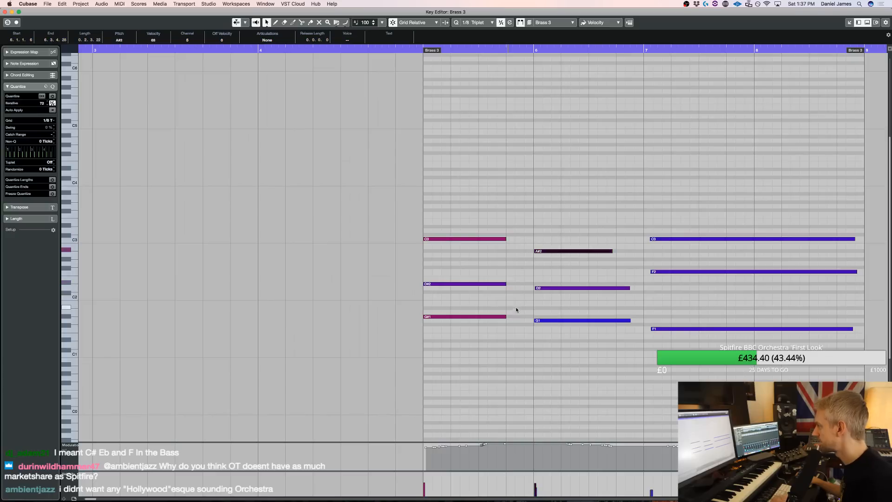
# Fill beat 4 of bar 5 with three eighth-triplet notes on each of G#1, D#2 and C3
pyautogui.keyDown('alt'); pyautogui.click(512, 316); pyautogui.keyUp('alt')
pyautogui.keyDown('alt'); pyautogui.click(521, 317); pyautogui.keyUp('alt')
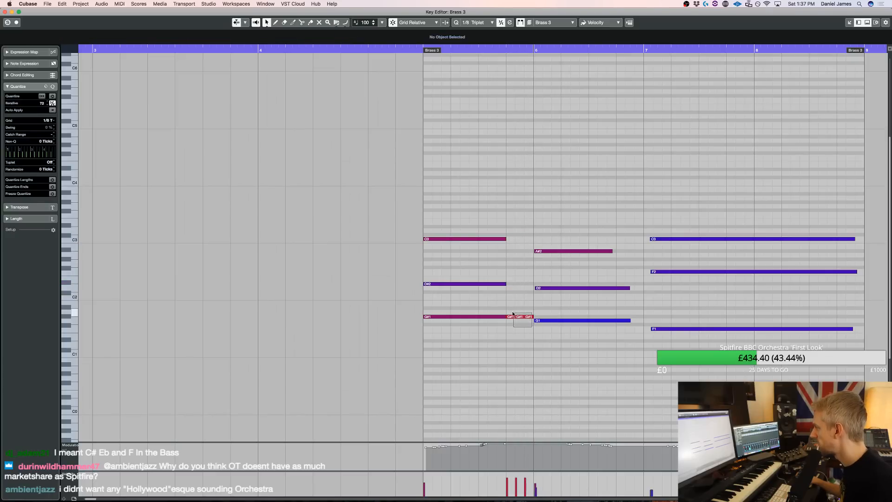
pyautogui.moveTo(515, 317); pyautogui.dragTo(515, 318)
pyautogui.moveTo(512, 281); pyautogui.dragTo(513, 243)
# Split the second chord's D2 and G1 at beat 4 of bar 6 and delete the remaining tails
pyautogui.moveTo(597, 373); pyautogui.dragTo(597, 225)
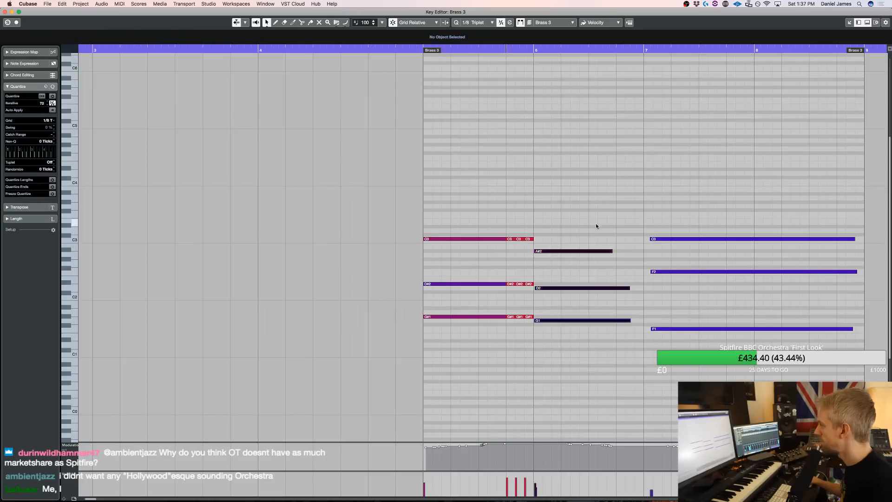
pyautogui.press('3')
pyautogui.click(620, 289)
pyautogui.press('1')
pyautogui.moveTo(625, 349); pyautogui.dragTo(624, 271)
pyautogui.press('Delete')
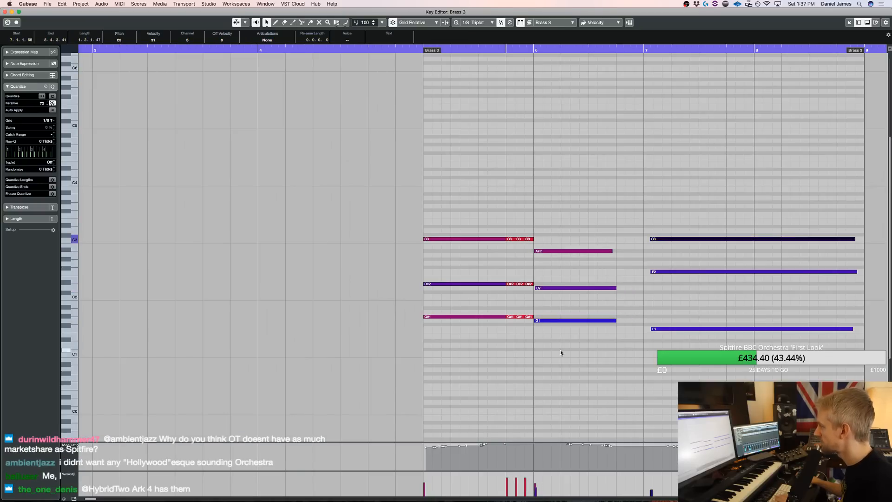
# Copy the triplet repeats to beat 4 of bar 6, pitched on G1, D2 and A#2
pyautogui.moveTo(519, 315); pyautogui.dragTo(513, 318)
pyautogui.moveTo(598, 334); pyautogui.dragTo(616, 262)
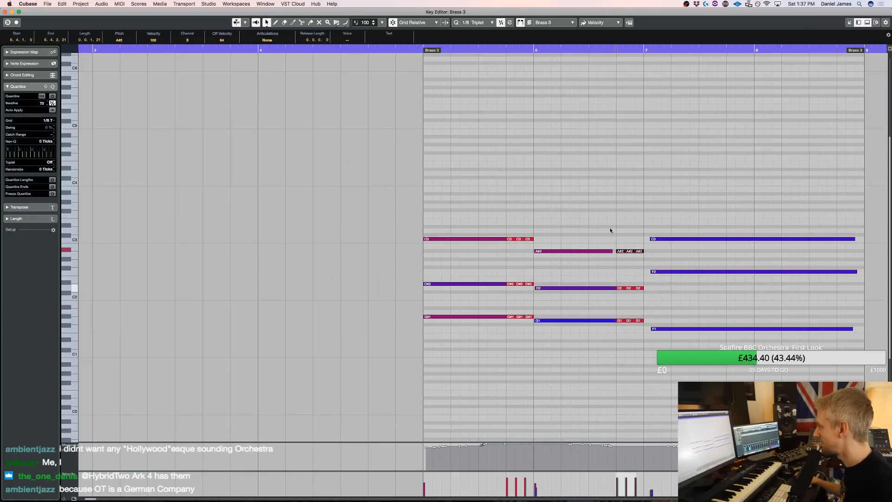
# Open the brass Kontakt instrument, examine where the bass trombones' keyswitches lie on the keyboard, and move its window aside
pyautogui.press('F11')
pyautogui.moveTo(585, 112); pyautogui.dragTo(238, 68)
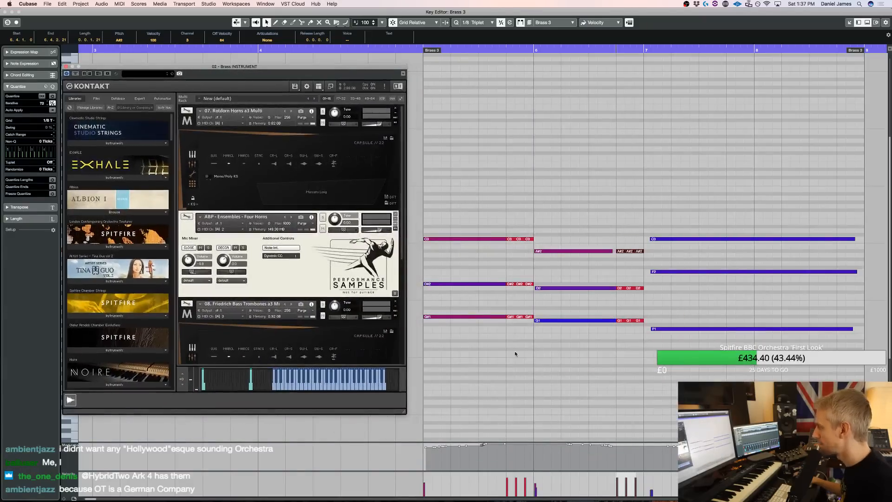
pyautogui.scroll(-5, 515, 354)
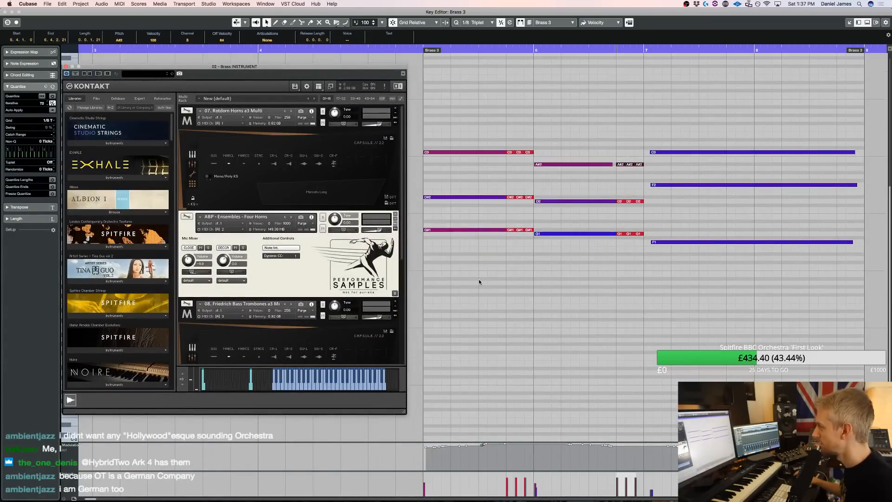
pyautogui.scroll(-1, 222, 294)
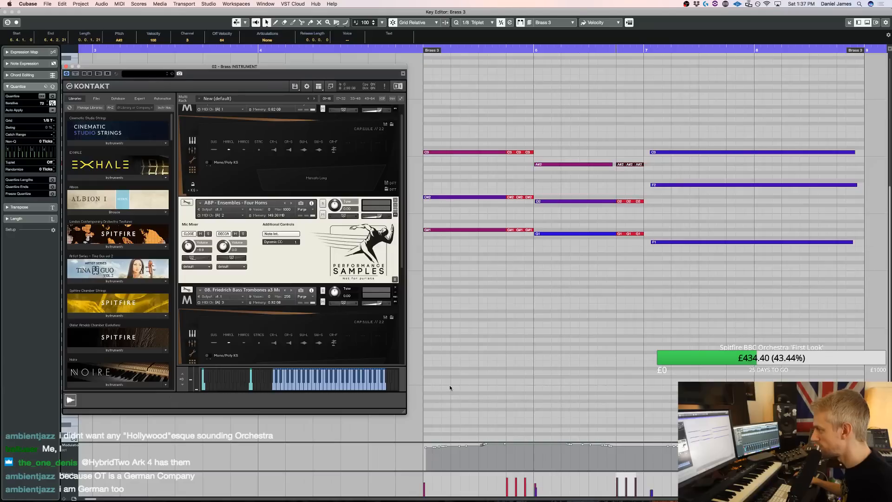
pyautogui.moveTo(164, 66); pyautogui.dragTo(188, 60)
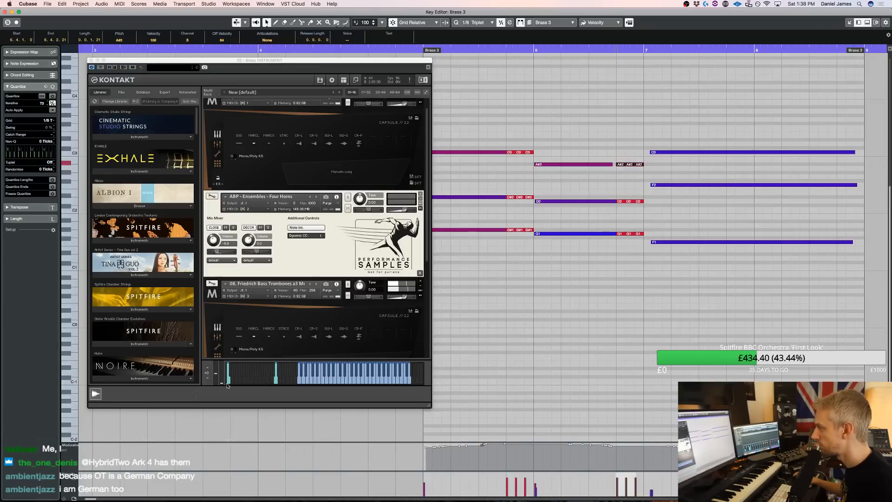
pyautogui.click(210, 381)
pyautogui.click(208, 373)
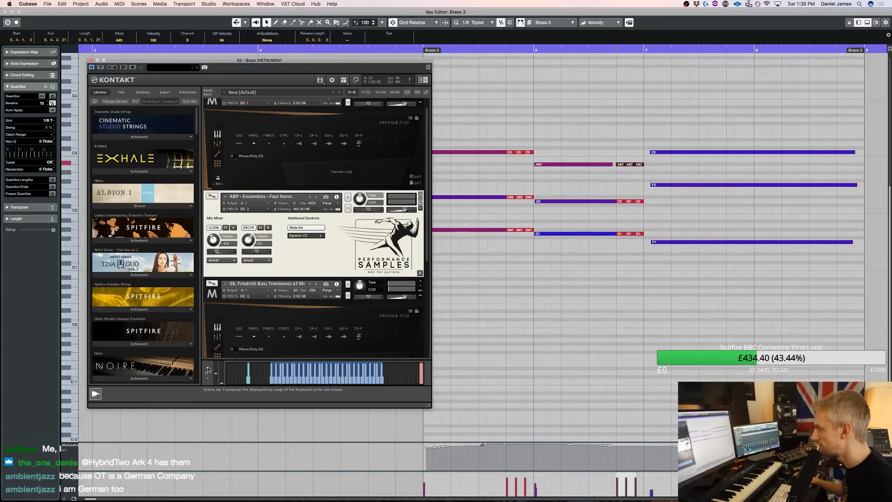
pyautogui.click(208, 373)
pyautogui.click(207, 374)
pyautogui.scroll(6, 74, 269)
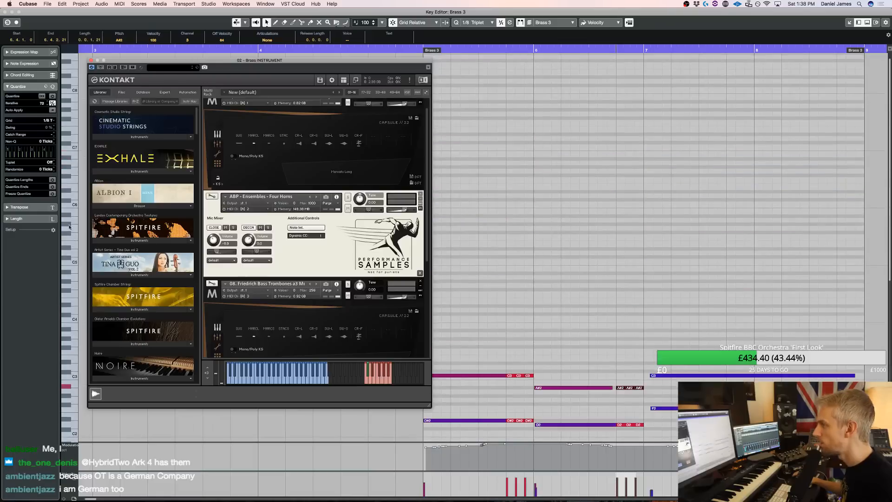
pyautogui.click(74, 210)
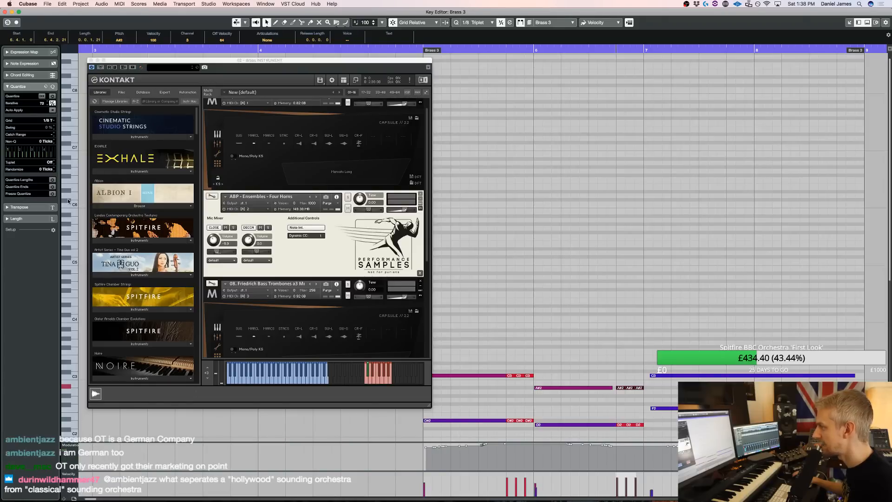
pyautogui.moveTo(122, 62); pyautogui.dragTo(891, 68)
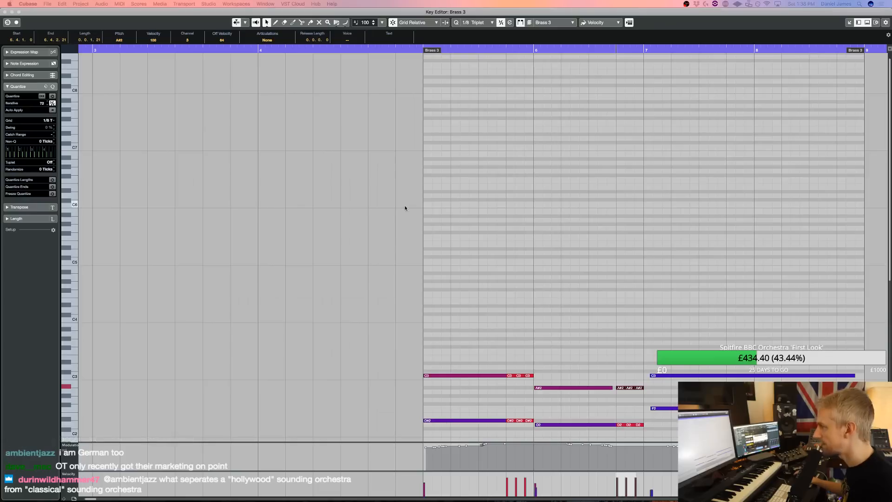
# Draw keyswitch notes C#6 at the start of bar 5, D#6 just before its beat 4, and C#6 at bar 6
pyautogui.click(429, 200)
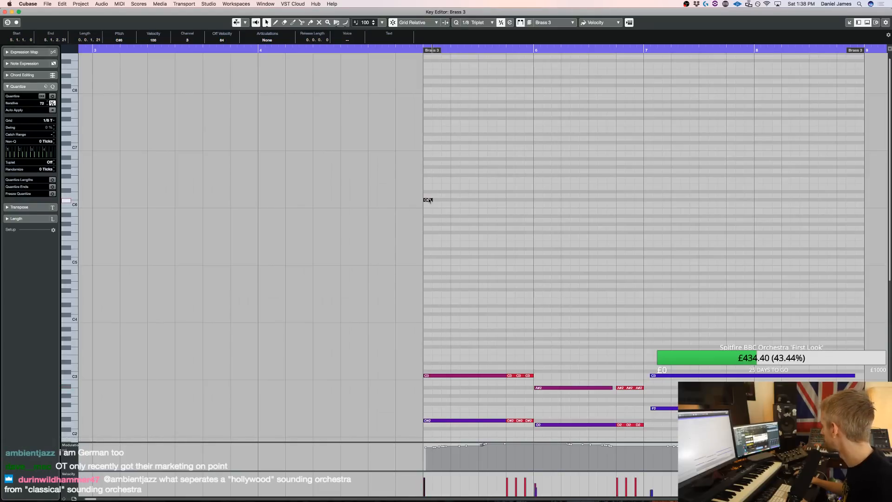
pyautogui.click(502, 200)
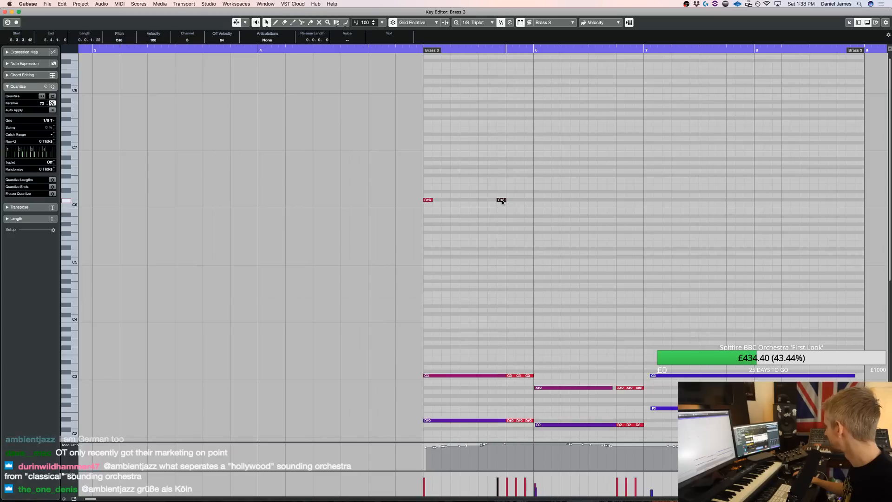
pyautogui.keyDown('alt'); pyautogui.click(528, 200); pyautogui.keyUp('alt')
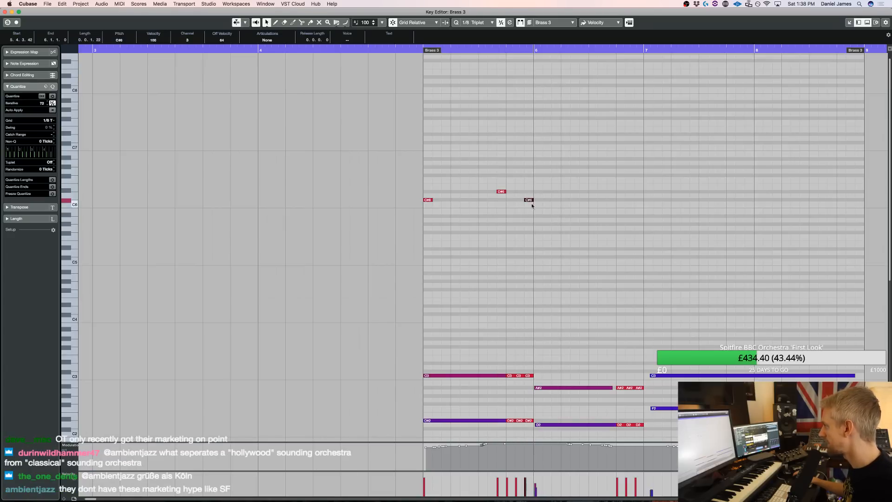
pyautogui.press('q')
# Copy the D#6 and C#6 keyswitches one bar on, to just before beat 4 of bar 6 and the start of bar 7
pyautogui.click(501, 191)
pyautogui.moveTo(504, 192); pyautogui.dragTo(613, 192)
pyautogui.click(649, 214)
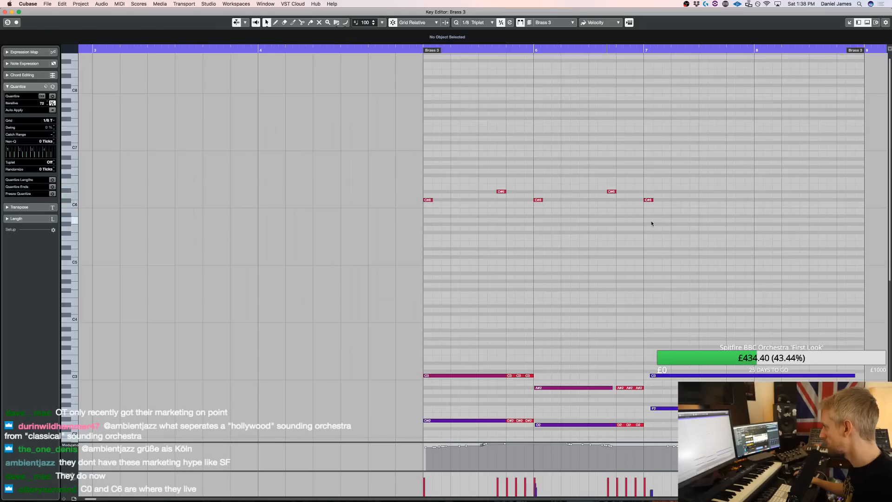
# Shift the C#6 keyswitches at bars 6 and 7 slightly earlier and play from just before bar 5
pyautogui.click(535, 200)
pyautogui.moveTo(538, 201); pyautogui.dragTo(537, 201)
pyautogui.click(390, 50)
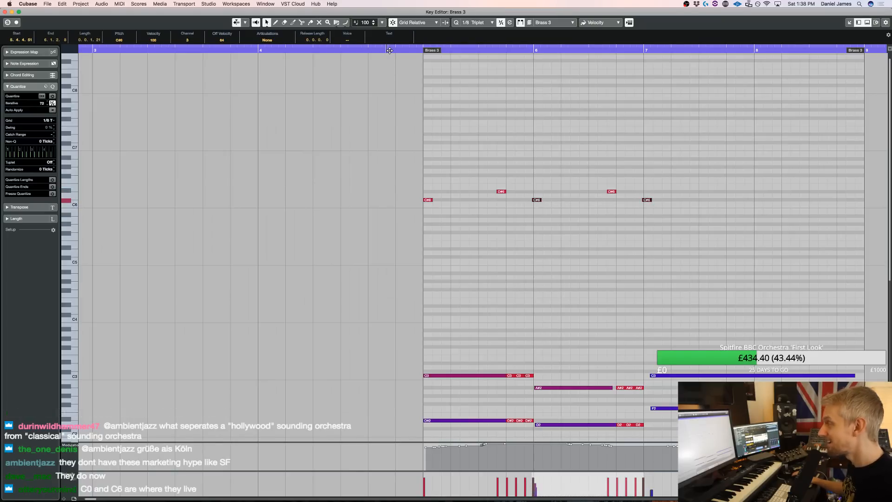
pyautogui.press('space')
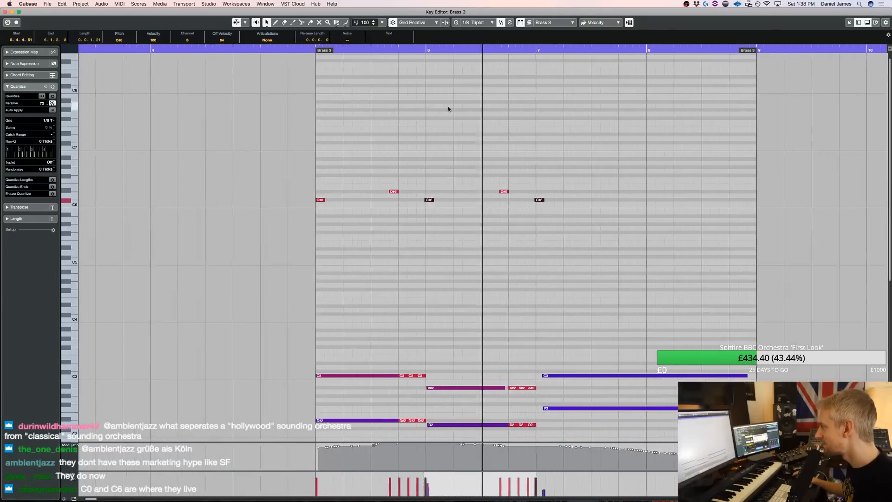
# Lower the velocity of all repeated triplet notes in bars 5 and 6 to about 70 and start playback
pyautogui.scroll(-8, 449, 110)
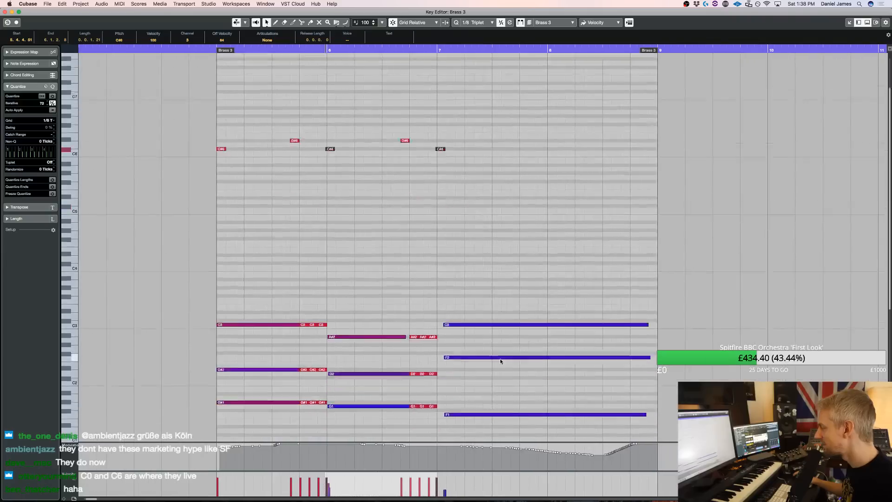
pyautogui.moveTo(443, 269); pyautogui.dragTo(431, 227)
pyautogui.moveTo(418, 184); pyautogui.dragTo(414, 186)
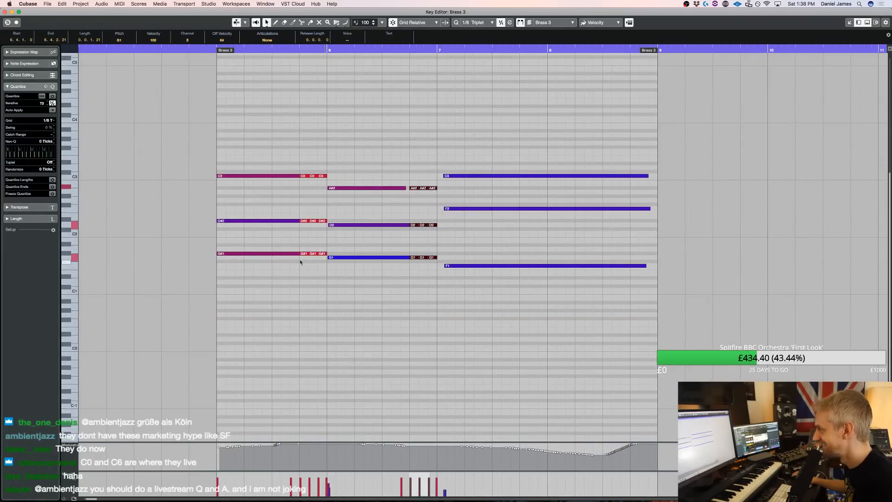
pyautogui.moveTo(303, 177); pyautogui.dragTo(302, 176)
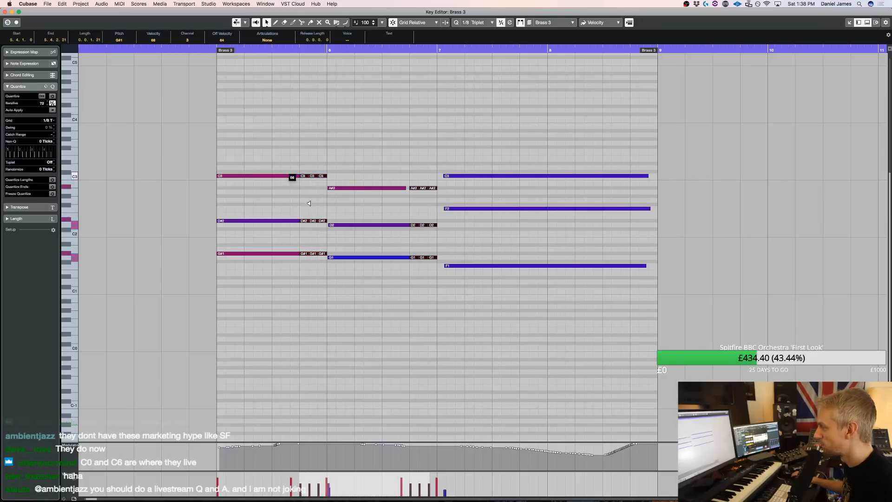
pyautogui.press('space')
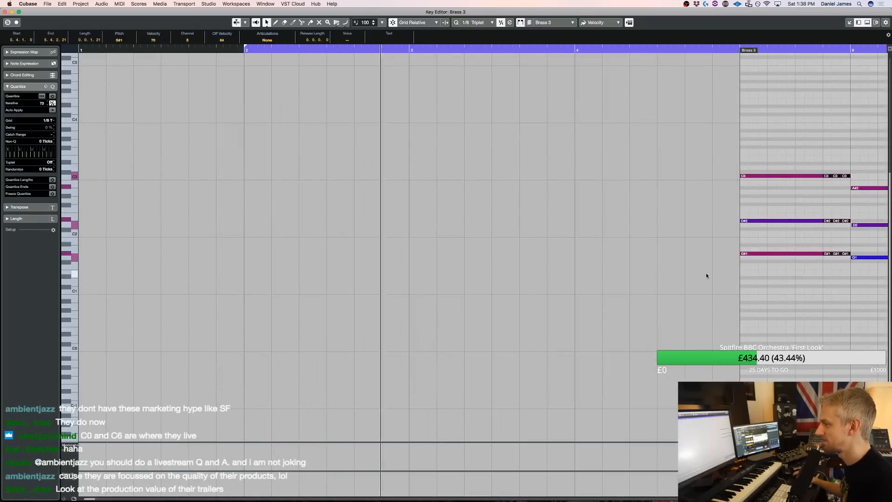
# Quantize the third chord's notes to the start of bar 7, close the note editor and end playback
pyautogui.hscroll(5, 693, 278)
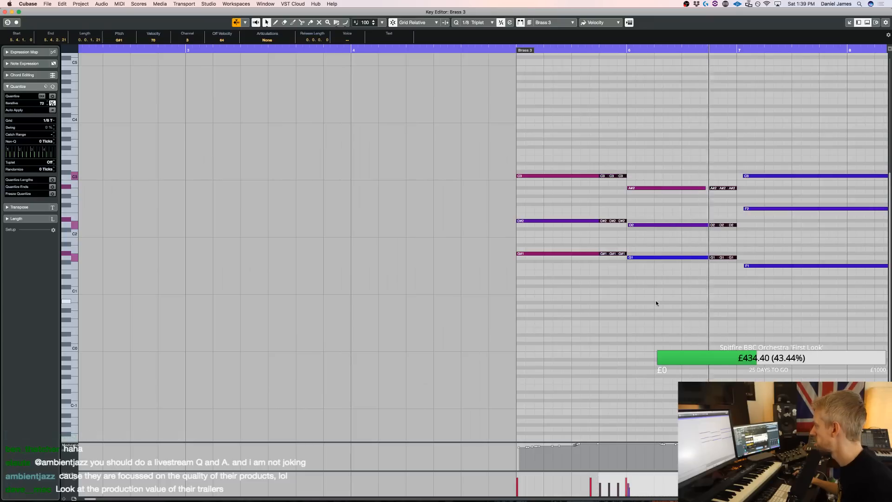
pyautogui.moveTo(784, 311); pyautogui.dragTo(752, 161)
pyautogui.press('q')
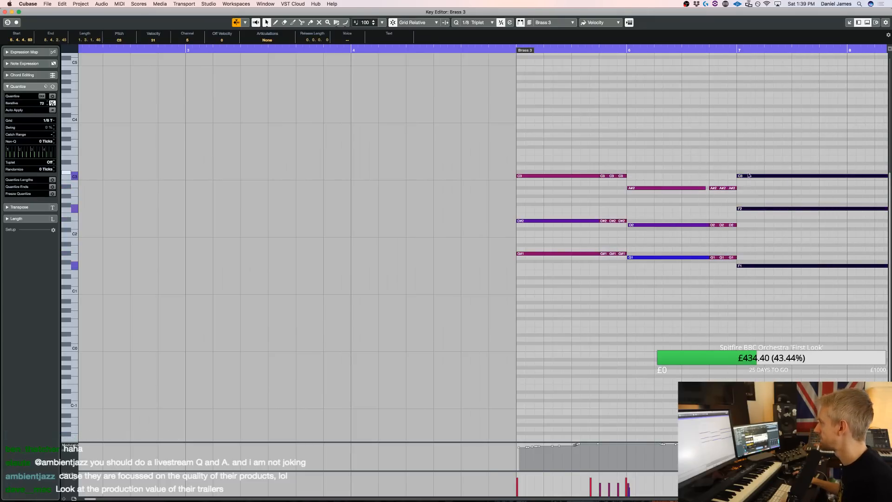
pyautogui.press('Return')
pyautogui.press('space')
# Delete the second Brass 3 part and replace it with a duplicate of the first at bar 9
pyautogui.click(510, 339)
pyautogui.press('Delete')
pyautogui.click(490, 335)
pyautogui.press('super+d')
# In the duplicated part's bar 10 chord, transpose the D2 and G1 notes up an octave and the A#2 notes down an octave
pyautogui.doubleClick(515, 333)
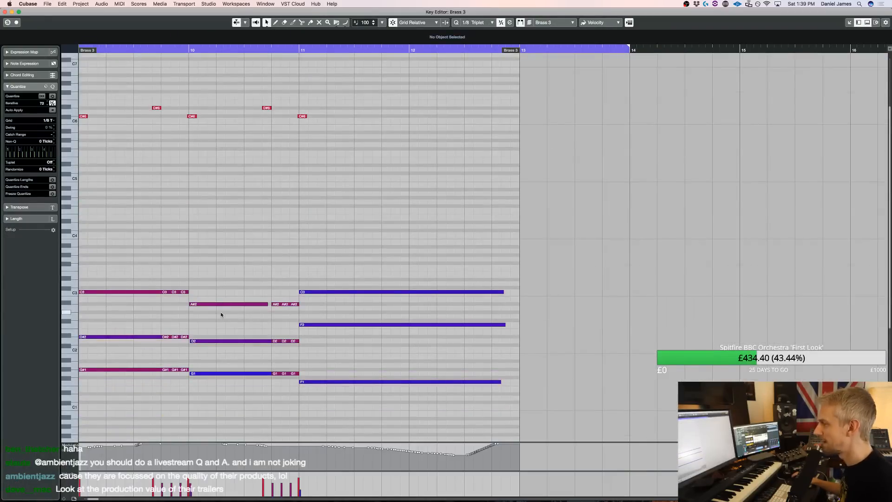
pyautogui.hscroll(-10, 221, 315)
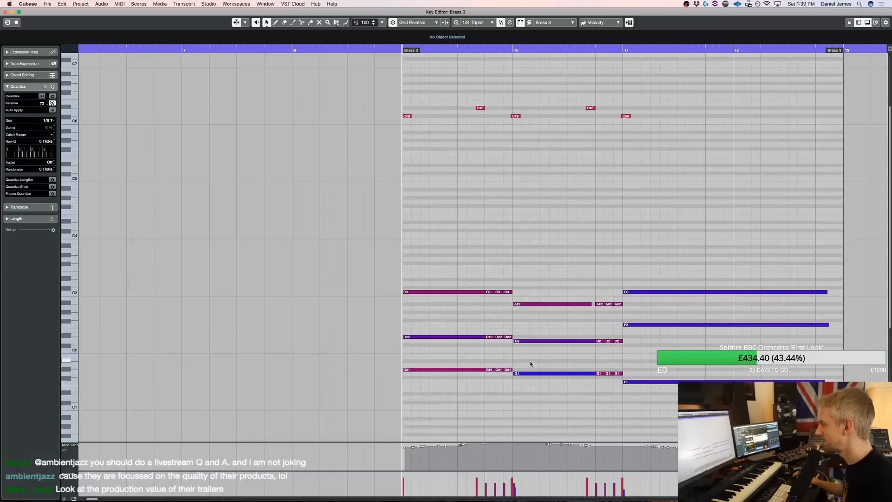
pyautogui.hotkey('shift', 'Up')
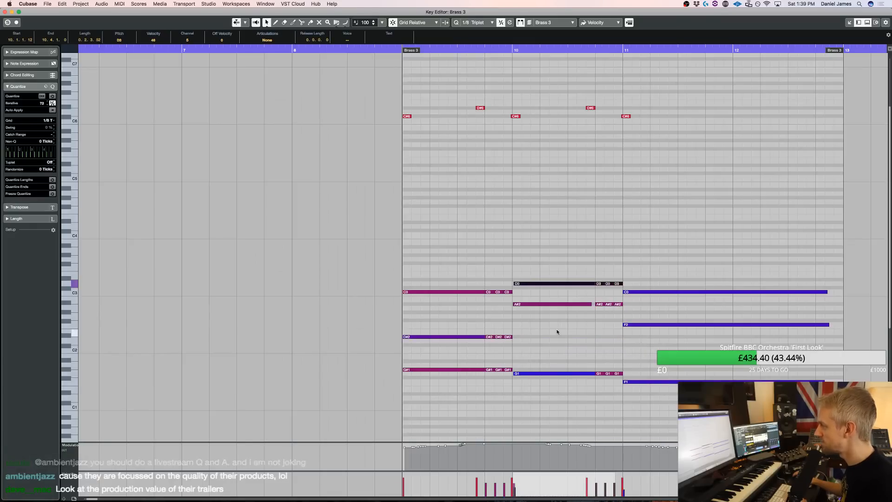
pyautogui.click(561, 373)
pyautogui.hotkey('shift', 'Up')
pyautogui.click(612, 309)
pyautogui.click(535, 303)
pyautogui.hotkey('shift', 'Down')
# In the duplicated part's bar 11 chord, transpose the F2 and F1 notes up one octave
pyautogui.click(673, 376)
pyautogui.moveTo(674, 376); pyautogui.dragTo(673, 374)
pyautogui.moveTo(662, 350); pyautogui.dragTo(658, 316)
pyautogui.hotkey('shift', 'Up')
pyautogui.moveTo(654, 414); pyautogui.dragTo(652, 375)
pyautogui.hotkey('shift', 'Up')
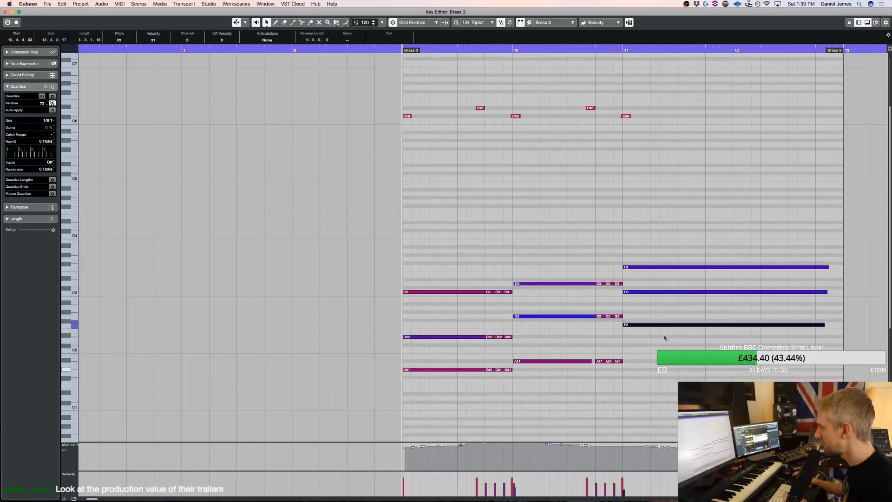
# Transpose the duplicated part's C3 note in the bar 11 chord down one octave and audition the passage from before bar 9
pyautogui.click(658, 303)
pyautogui.moveTo(659, 287); pyautogui.dragTo(659, 288)
pyautogui.hotkey('shift', 'Down')
pyautogui.click(642, 337)
pyautogui.click(383, 52)
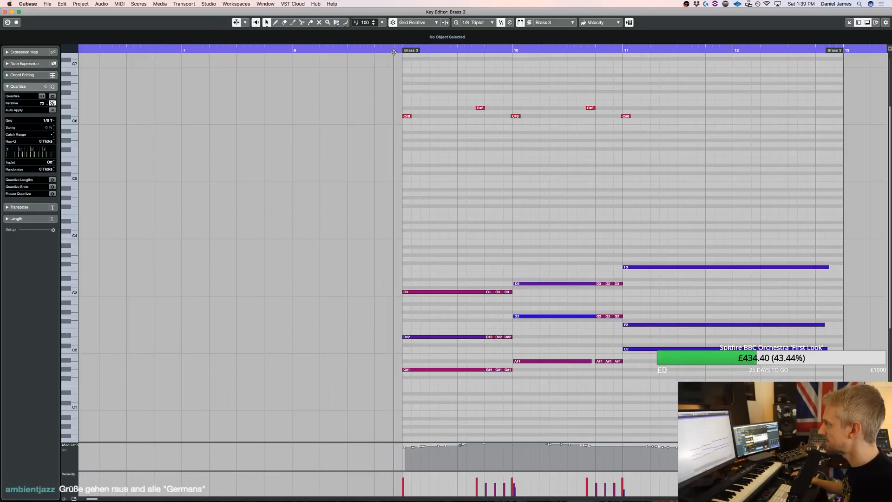
pyautogui.press('space')
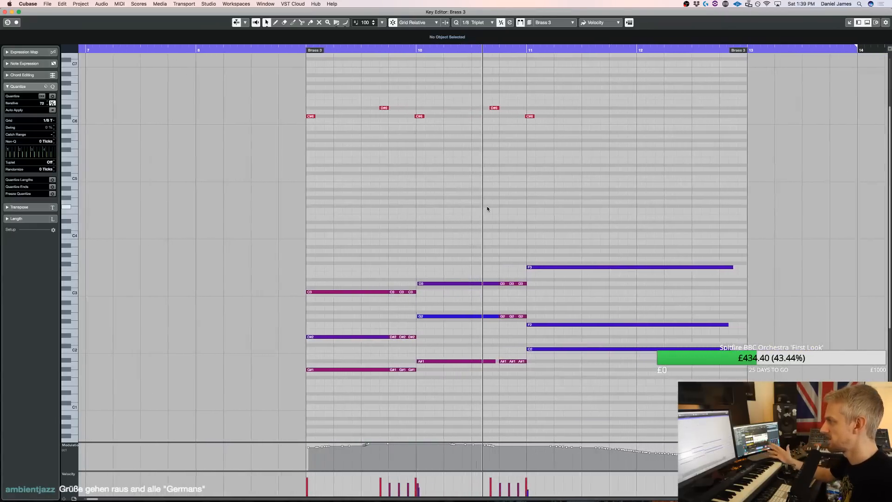
pyautogui.press('space')
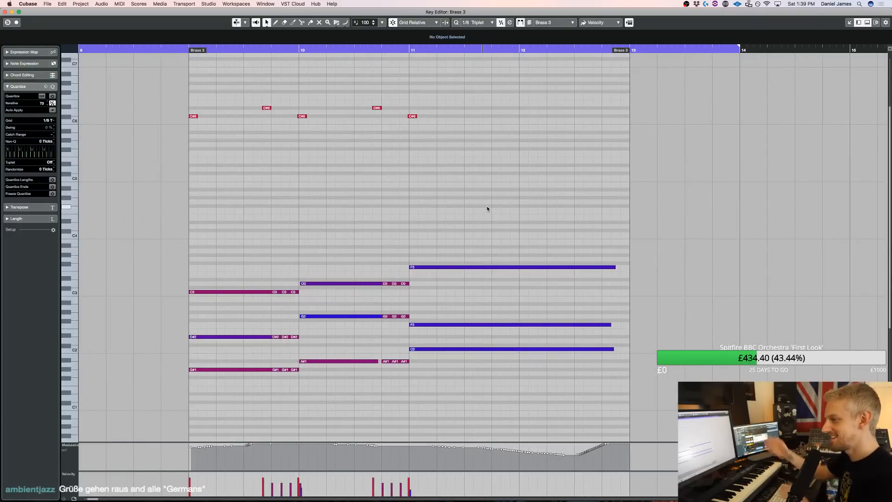
# Return to the project and glue the two Brass 3 parts into one part spanning bars 5 to 13
pyautogui.press('Return')
pyautogui.press('4')
pyautogui.click(477, 341)
pyautogui.press('1')
pyautogui.click(476, 342)
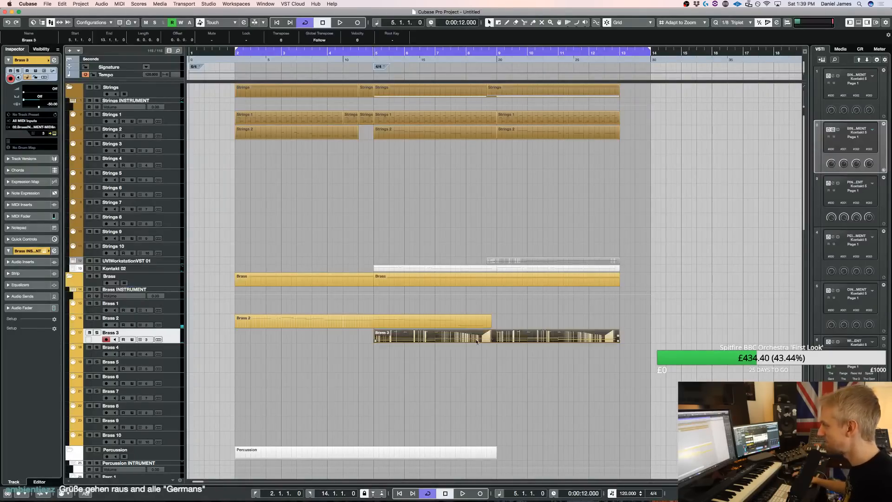
# Open the merged Brass 3 part, play it back and transpose the C3 note in the bar 7 chord down one octave
pyautogui.press('Return')
pyautogui.press('g')
pyautogui.press('g')
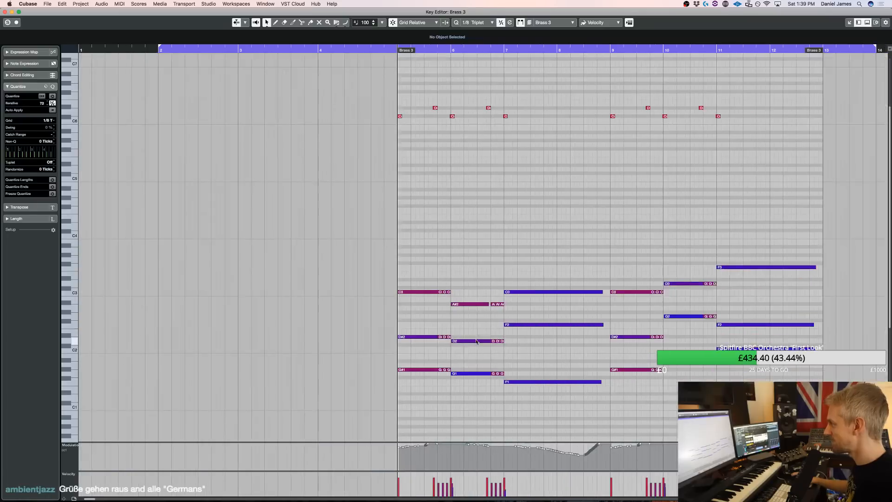
pyautogui.press('space')
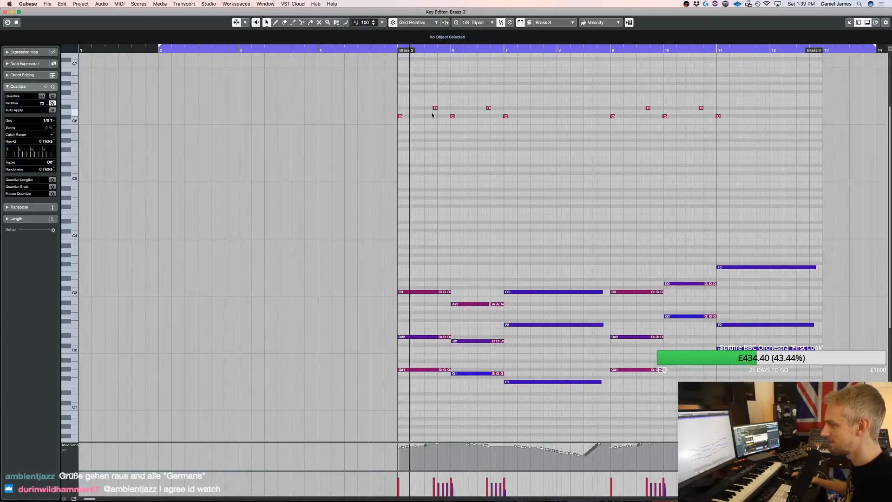
pyautogui.click(553, 293)
pyautogui.hotkey('shift', 'Down')
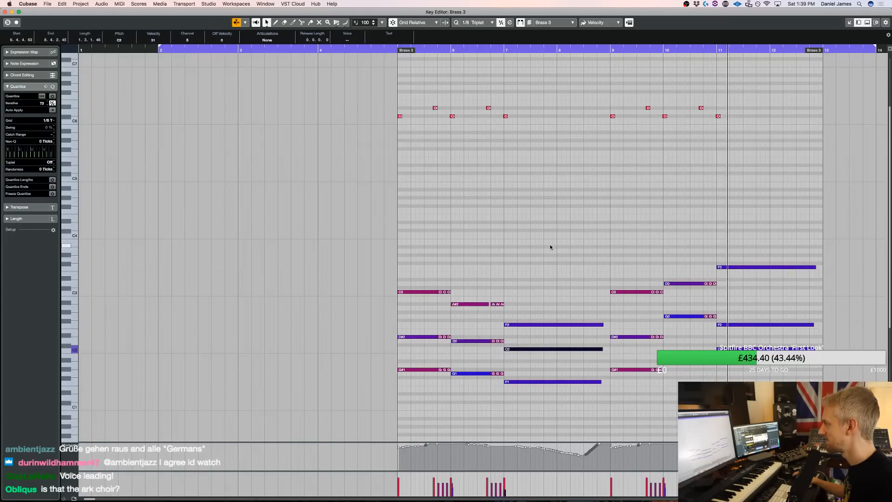
# Try raising the D#2 notes in bar 9 and G2 notes in bar 10 an octave and lowering the C3 and D3 notes an octave
pyautogui.moveTo(665, 328); pyautogui.dragTo(715, 309)
pyautogui.hotkey('shift', 'Up')
pyautogui.moveTo(620, 352); pyautogui.dragTo(682, 315)
pyautogui.hotkey('shift', 'Up')
pyautogui.moveTo(620, 301); pyautogui.dragTo(672, 290)
pyautogui.hotkey('shift', 'Down')
pyautogui.click(701, 282)
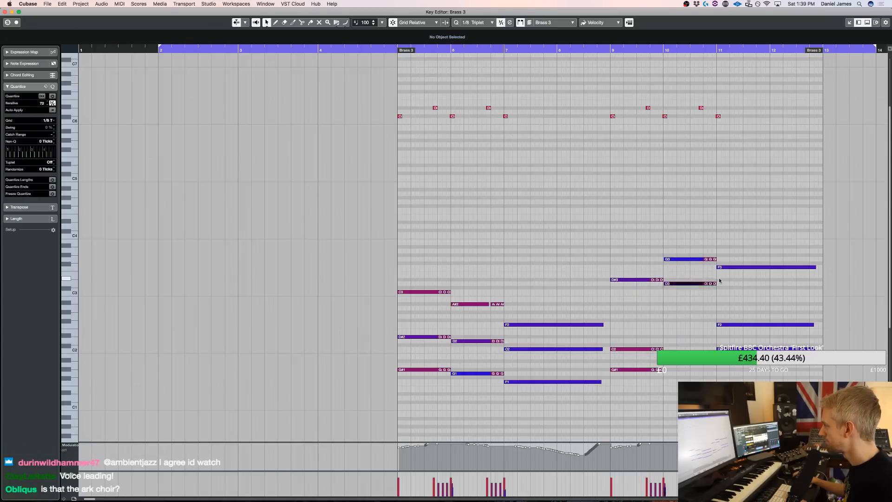
pyautogui.hotkey('shift', 'Down')
# Try transposing the G#1 notes in bar 9 and A#1 notes in bar 10 up an octave and audition the voicing
pyautogui.moveTo(611, 376); pyautogui.dragTo(712, 359)
pyautogui.hotkey('shift', 'Up')
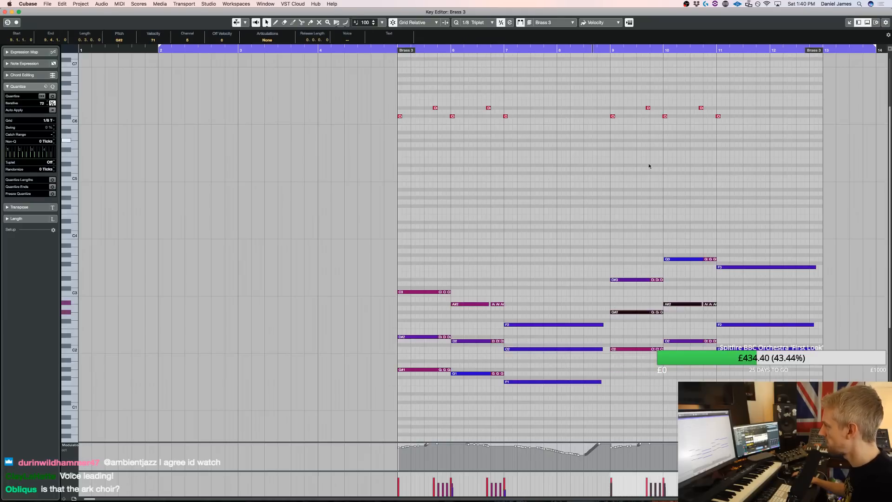
pyautogui.press('space')
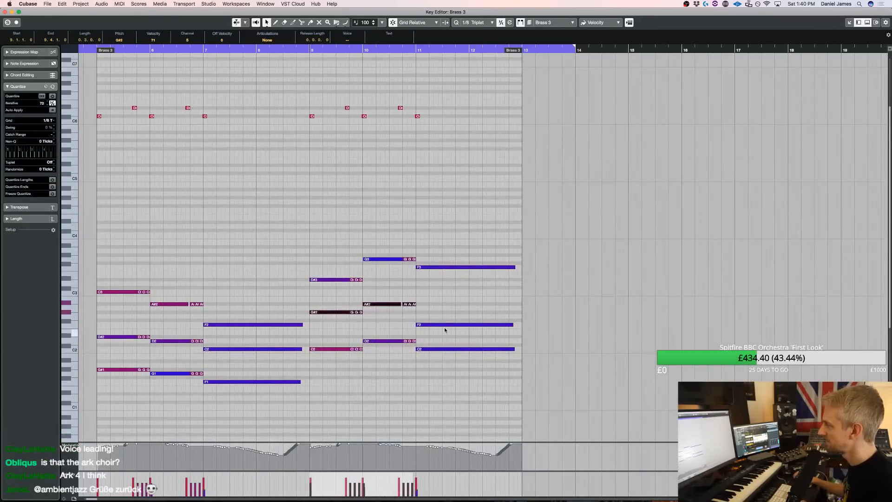
# Undo the octave changes to the bar 9 and bar 10 chords and test the G#1 and A#1 notes in higher octaves
pyautogui.press('super+z')
pyautogui.press('super+z')
pyautogui.press('super+z')
pyautogui.press('super+z')
pyautogui.press('super+z')
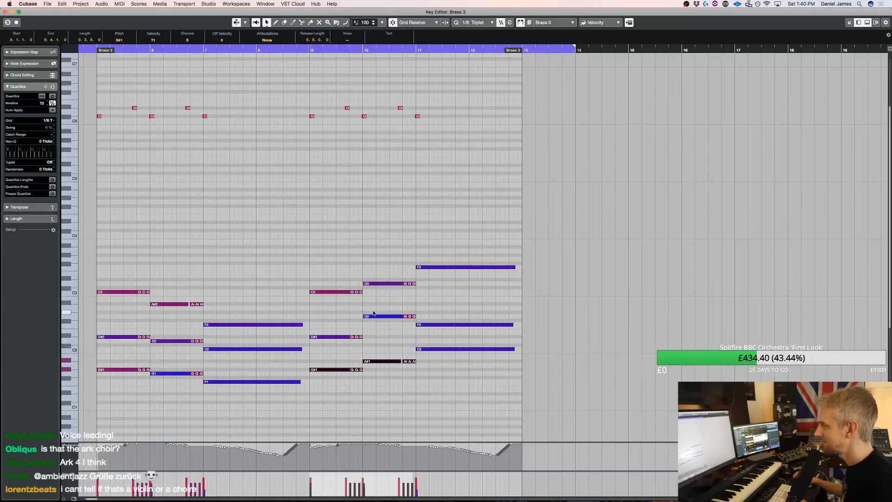
pyautogui.hotkey('shift', 'Up')
pyautogui.hotkey('shift', 'Up')
pyautogui.hotkey('shift', 'Down')
pyautogui.hotkey('shift', 'Down')
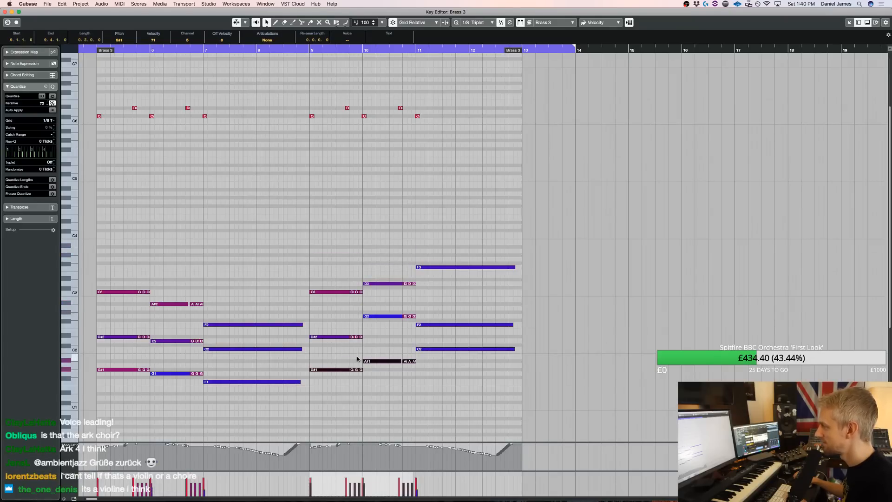
# Open the UVIWorkstationVST 01 part for note editing, adjust its note velocities and clear the selection
pyautogui.press('Return')
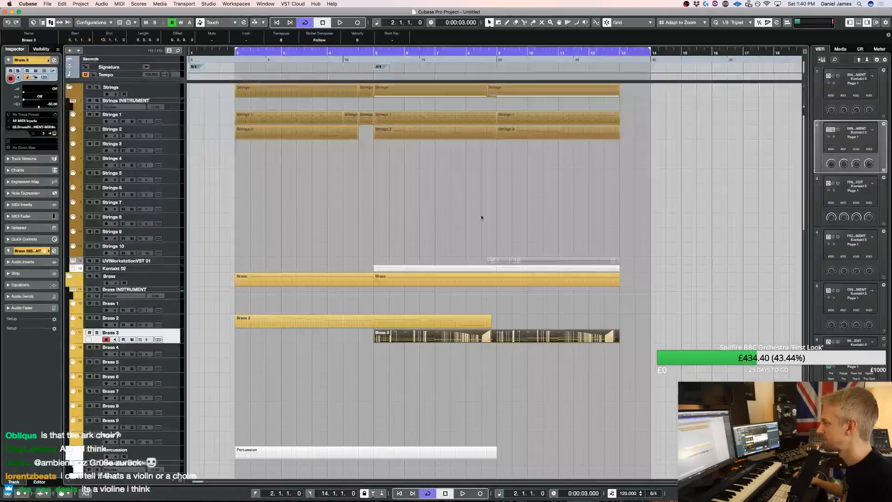
pyautogui.doubleClick(509, 263)
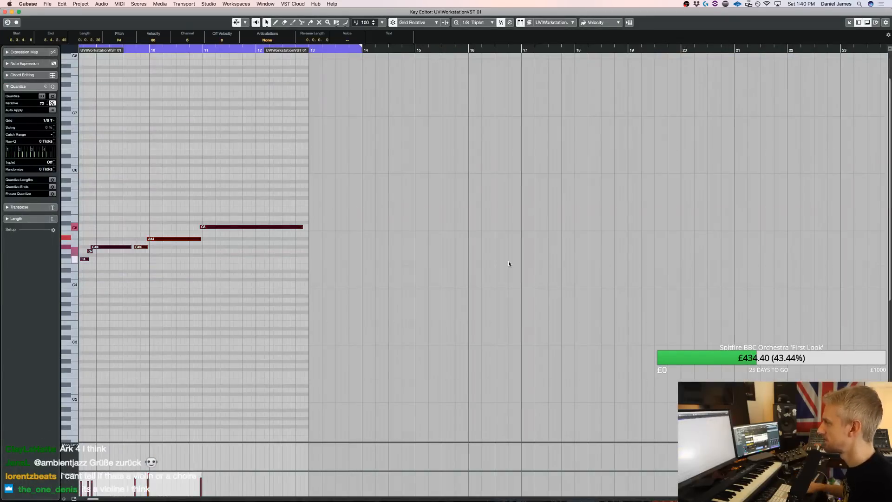
pyautogui.hscroll(-10, 509, 260)
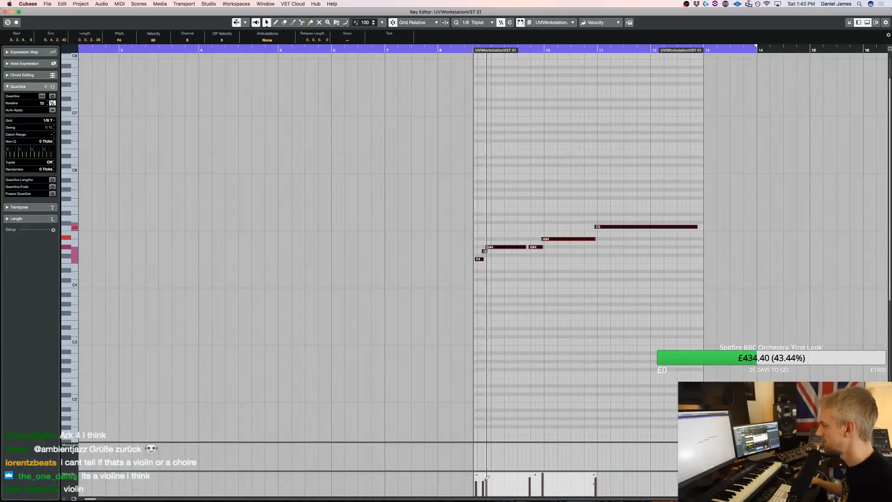
pyautogui.moveTo(468, 476); pyautogui.dragTo(474, 475)
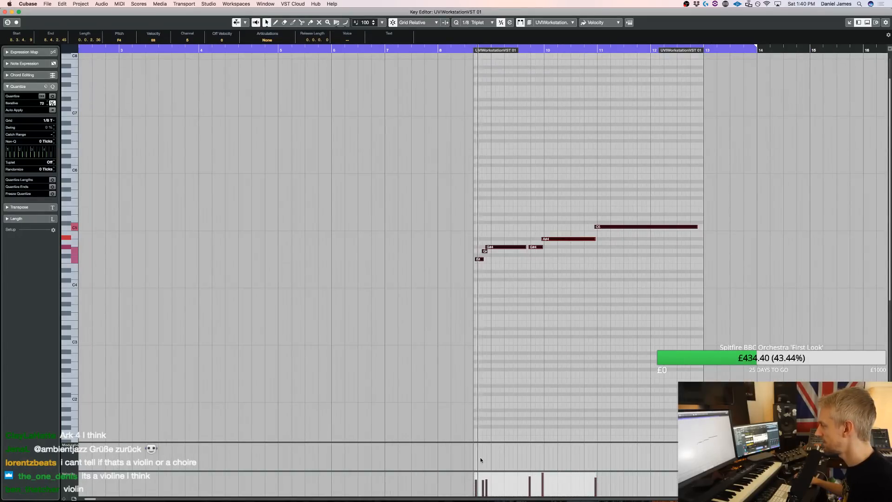
pyautogui.click(480, 459)
# Switch the modulation controller lane to CC 7 (Main Volume), start playback from the left locator and return to the project
pyautogui.click(69, 475)
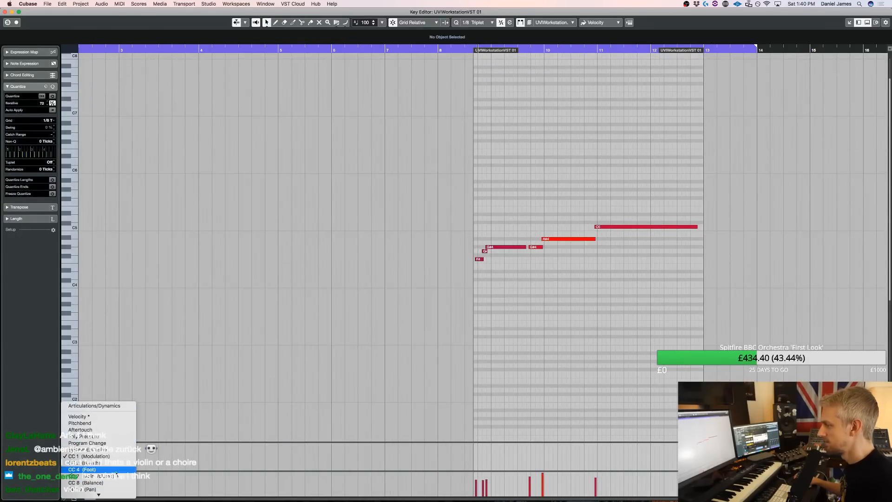
pyautogui.click(93, 476)
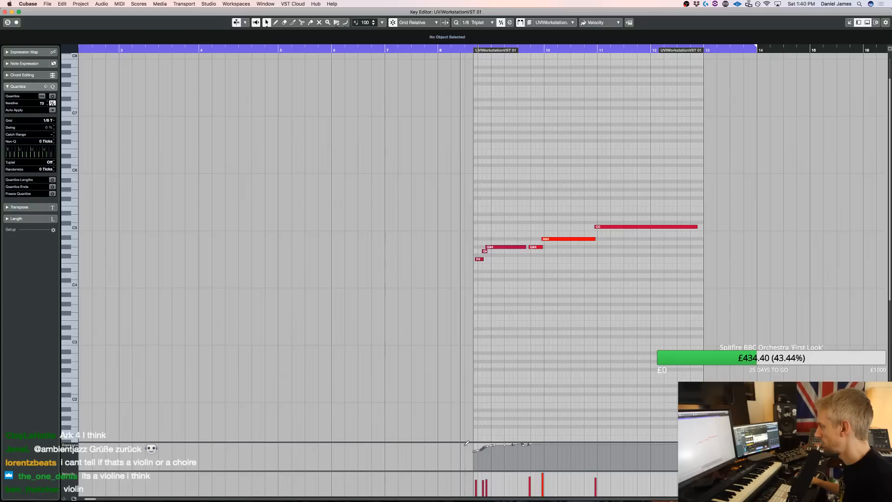
pyautogui.press('KP_1')
pyautogui.press('space')
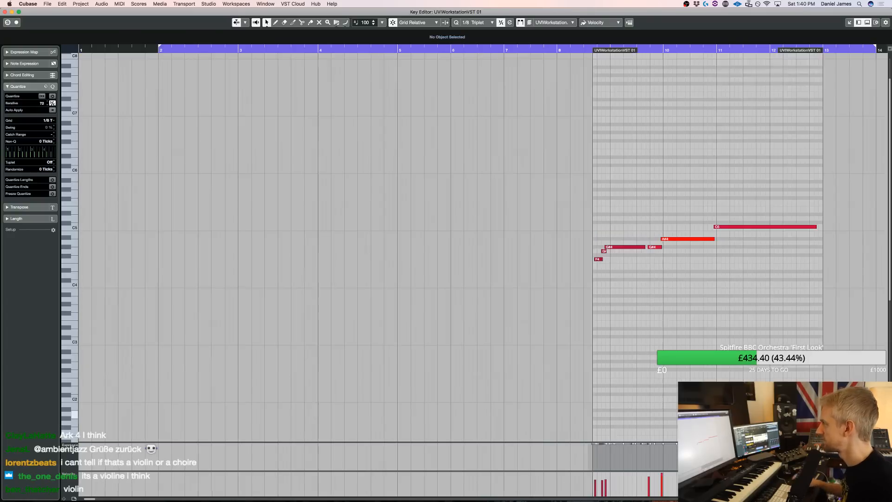
pyautogui.press('Return')
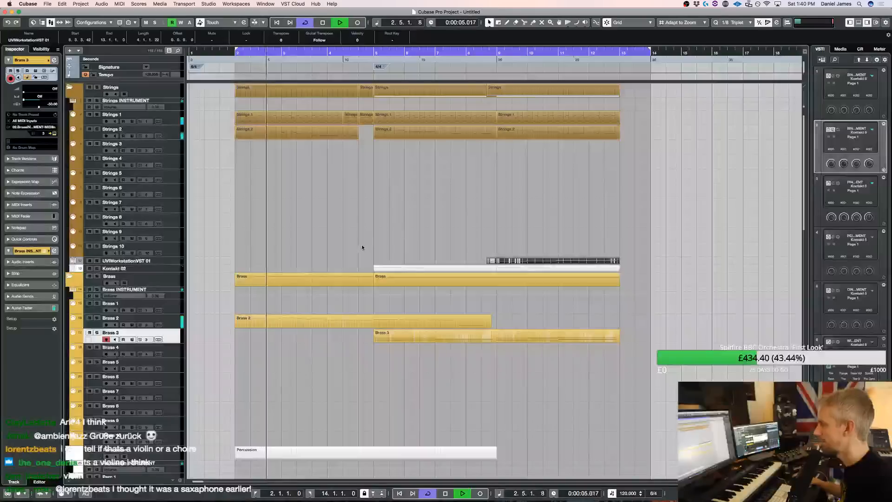
# Select the Brass 4 track, bring up its Kontakt brass instrument and list the instruments of the Metropolis Ark 2 library
pyautogui.click(169, 355)
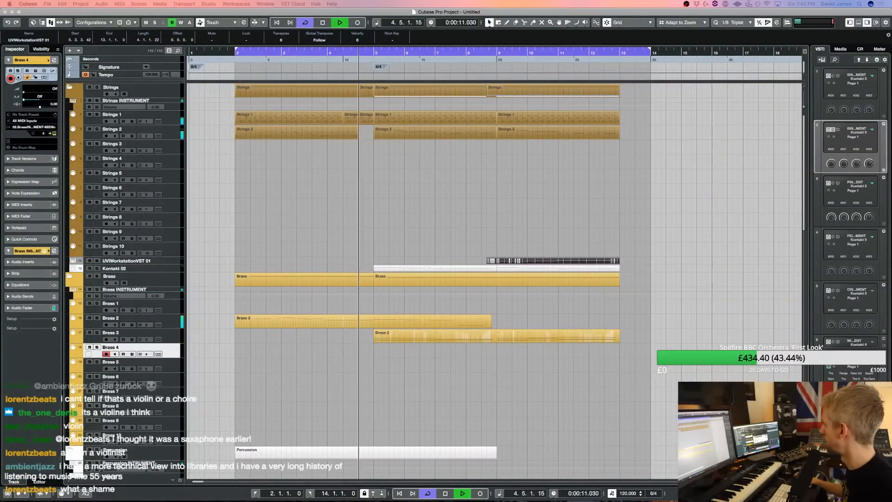
pyautogui.scroll(-5, 571, 334)
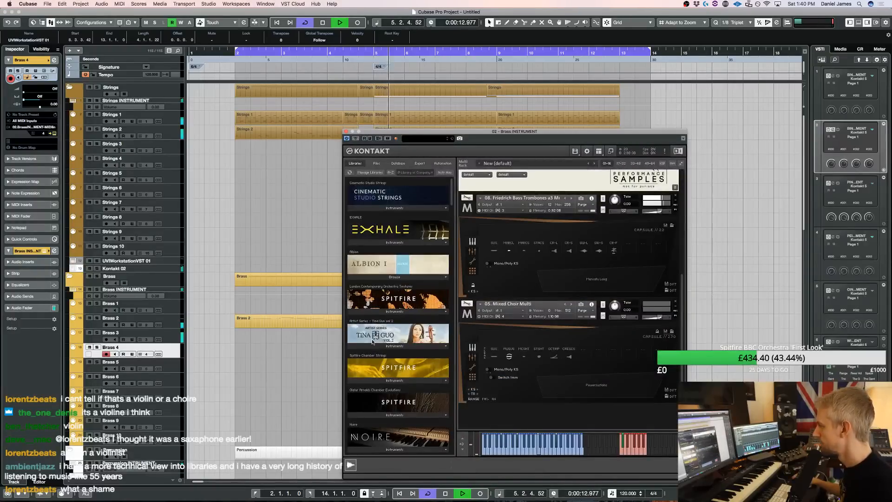
pyautogui.scroll(-12, 372, 342)
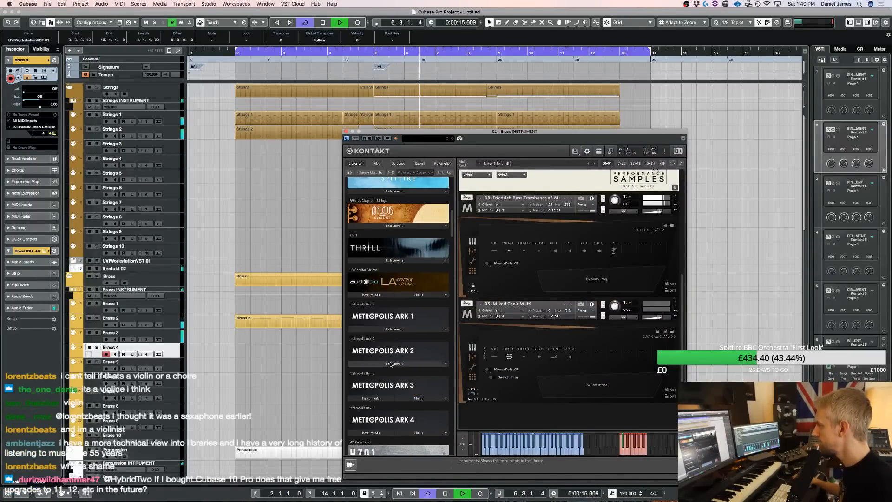
pyautogui.click(390, 364)
pyautogui.scroll(-1, 389, 372)
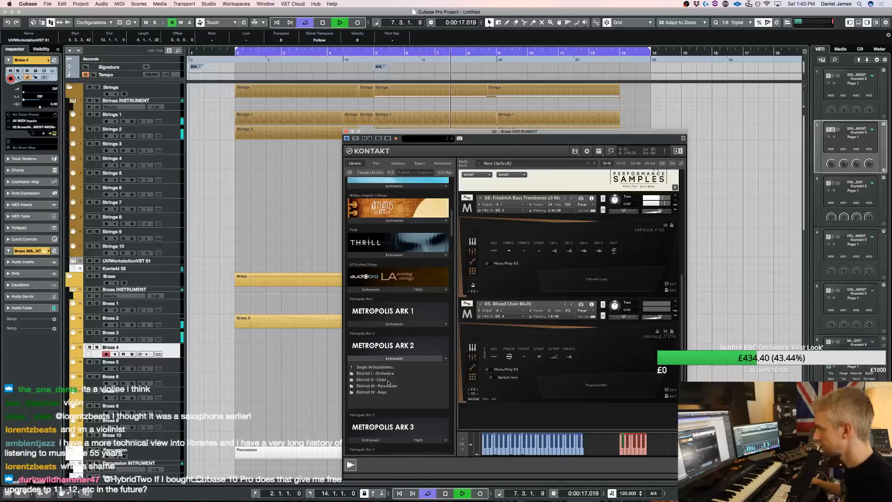
# Browse the District I - Orchestra folder to the 09. Weissdorn Wagner Tubas a3 patches
pyautogui.click(387, 373)
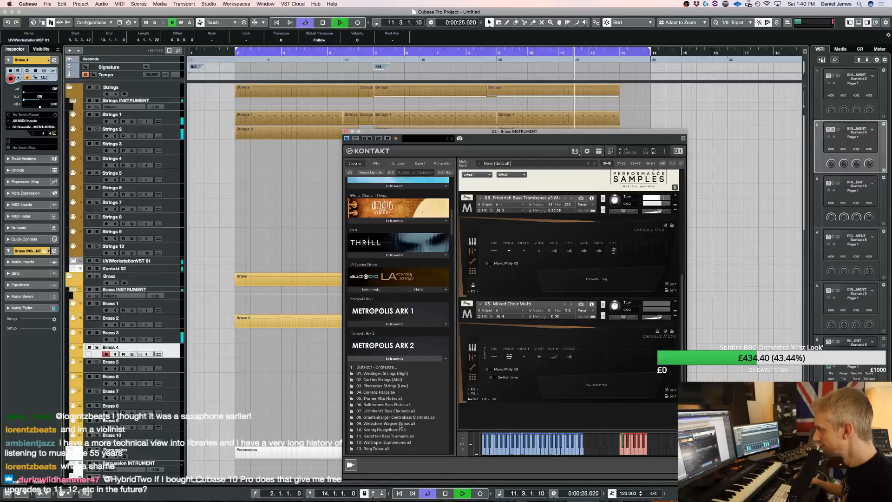
pyautogui.click(410, 368)
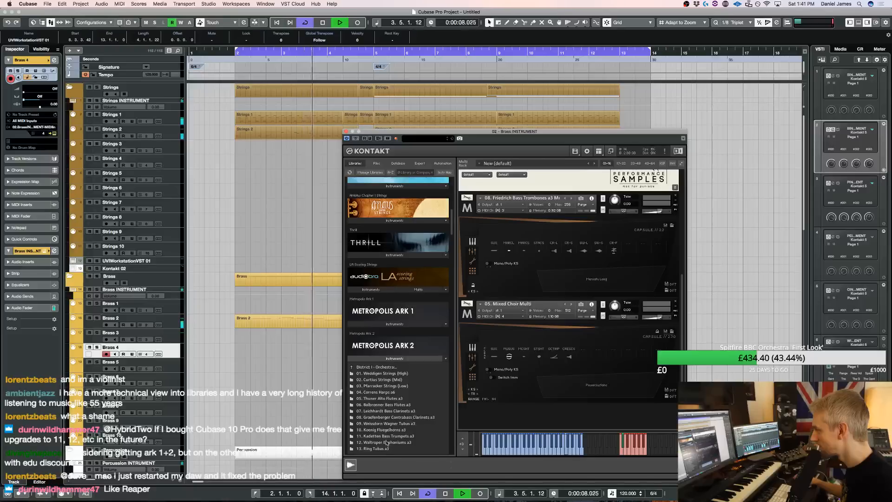
pyautogui.doubleClick(395, 424)
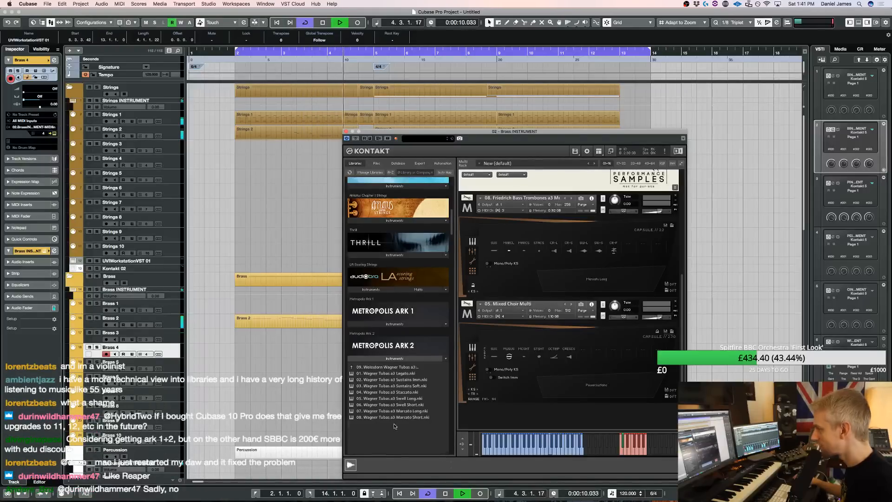
# Stop playback, reposition the Kontakt window and play the sketch again from the start of the loop
pyautogui.click(303, 228)
pyautogui.press('space')
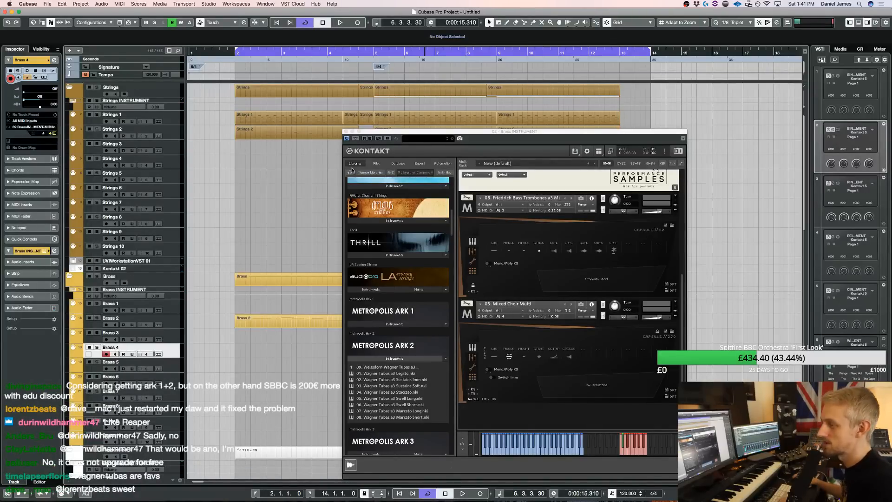
pyautogui.moveTo(559, 135); pyautogui.dragTo(585, 105)
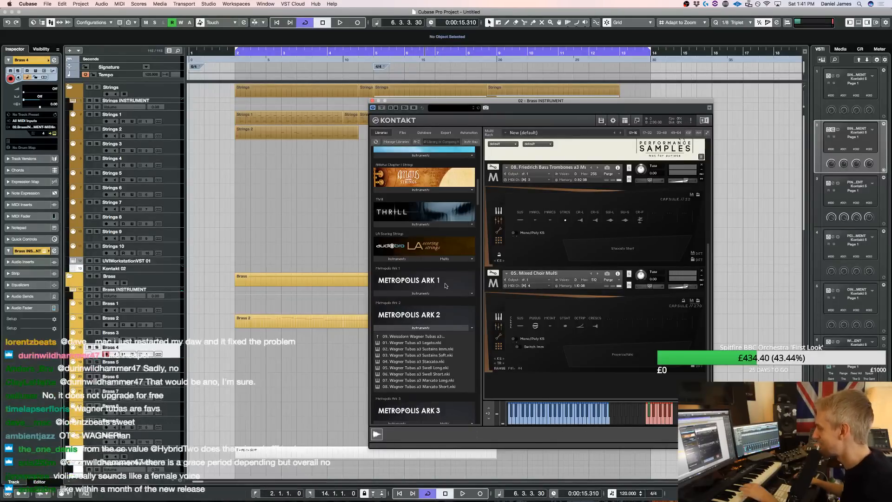
pyautogui.press('space')
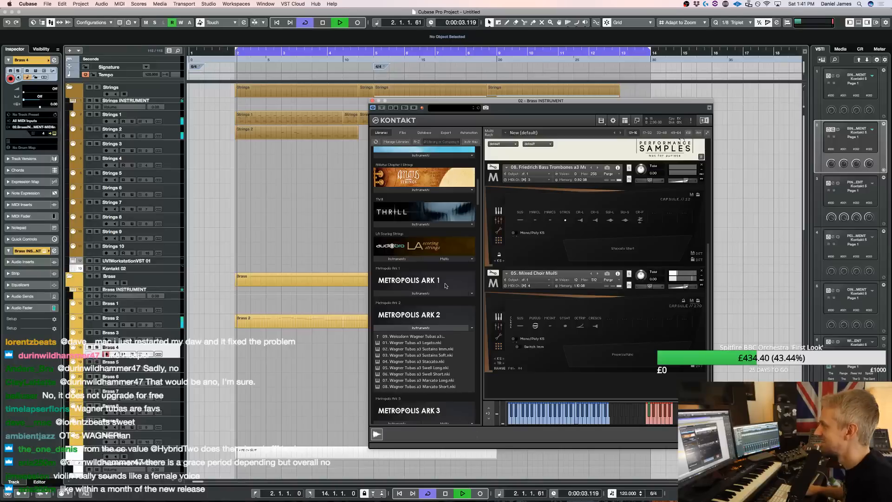
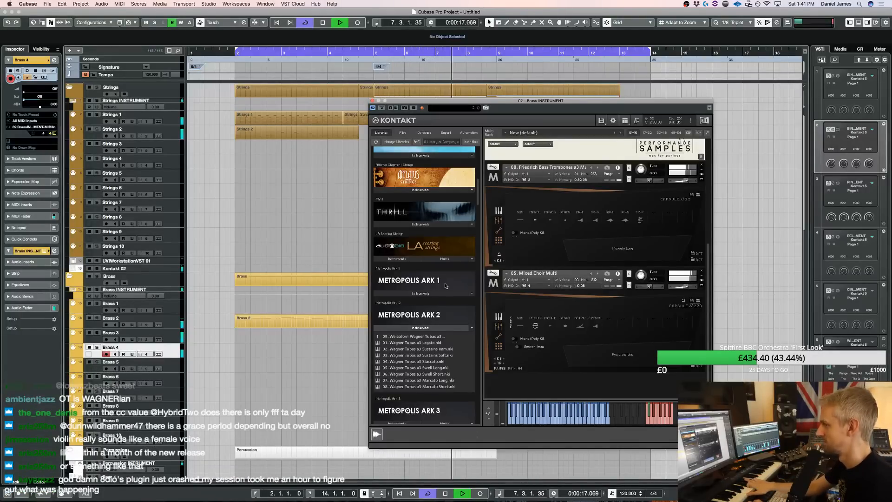
# Stop playback and load 09. Weissdorn Wagner Tubas a3 from the Metropolis Ark 2 Multi Articulations folder into the brass Kontakt
pyautogui.press('space')
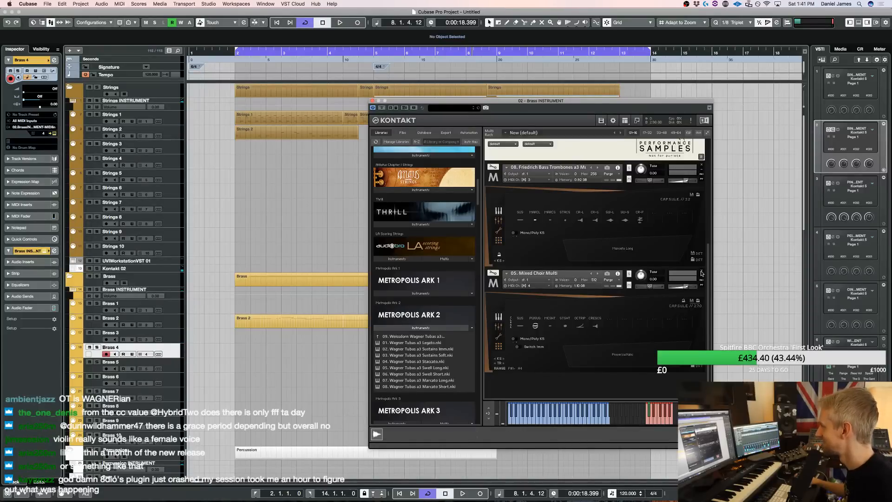
pyautogui.click(429, 337)
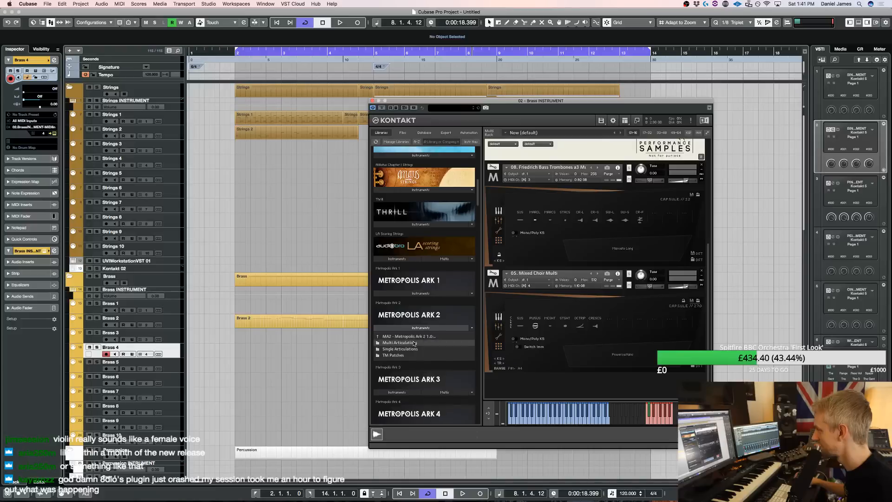
pyautogui.click(414, 343)
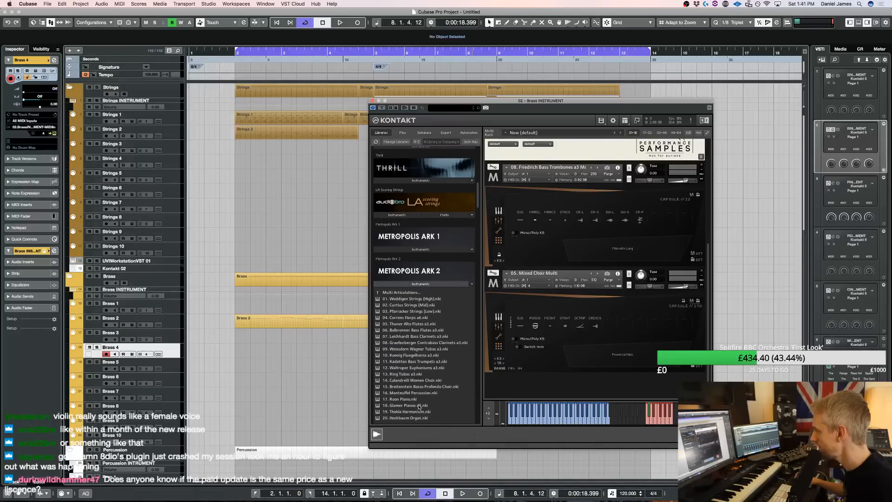
pyautogui.scroll(-1, 420, 397)
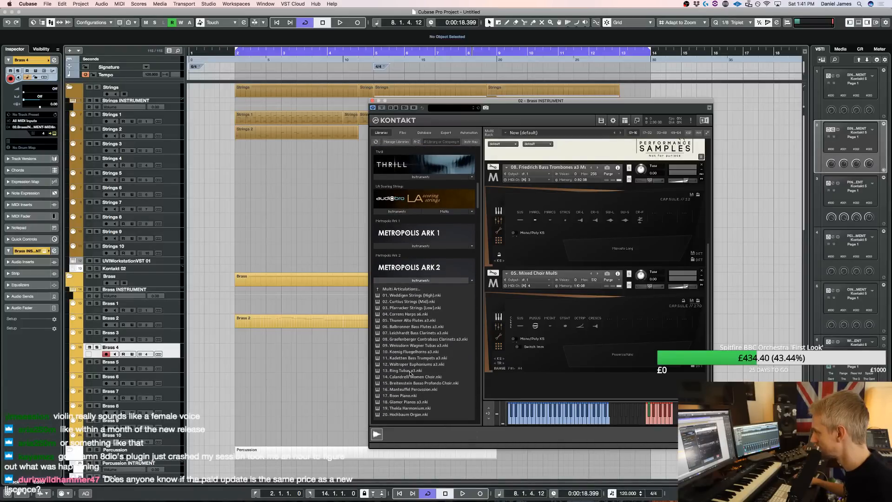
pyautogui.doubleClick(409, 346)
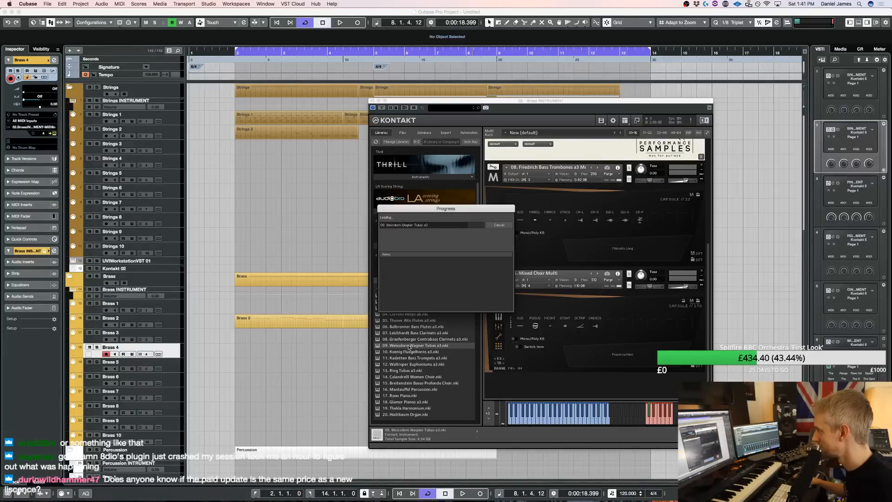
# Remove the 05. Mixed Choir Multi instrument without saving its changes and set the Wagner tubas to MIDI channel 4
pyautogui.click(702, 271)
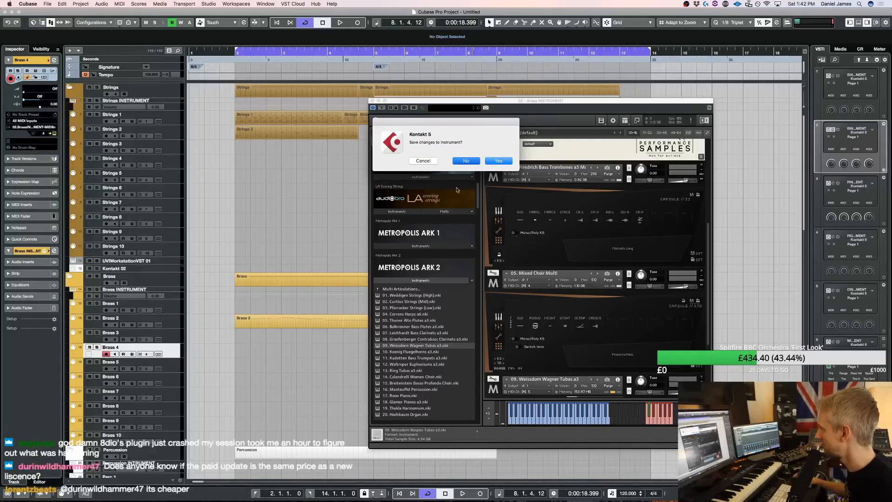
pyautogui.click(466, 161)
pyautogui.click(550, 285)
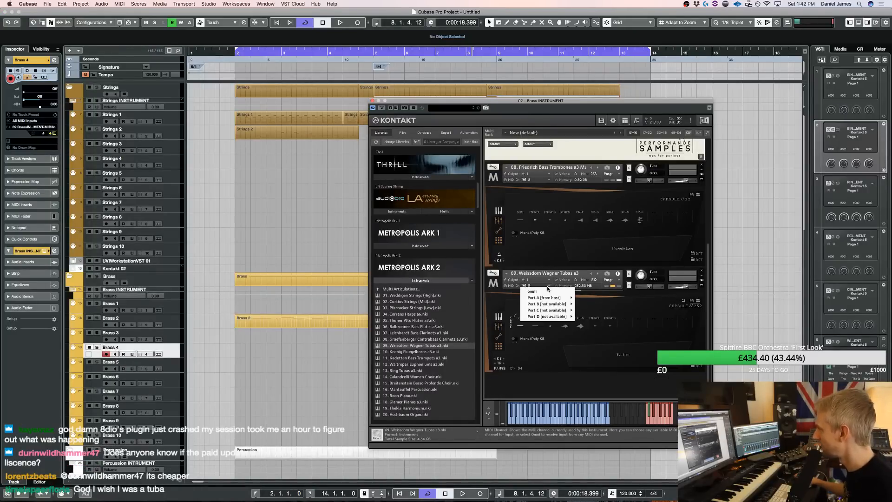
pyautogui.moveTo(556, 298)
pyautogui.click(584, 316)
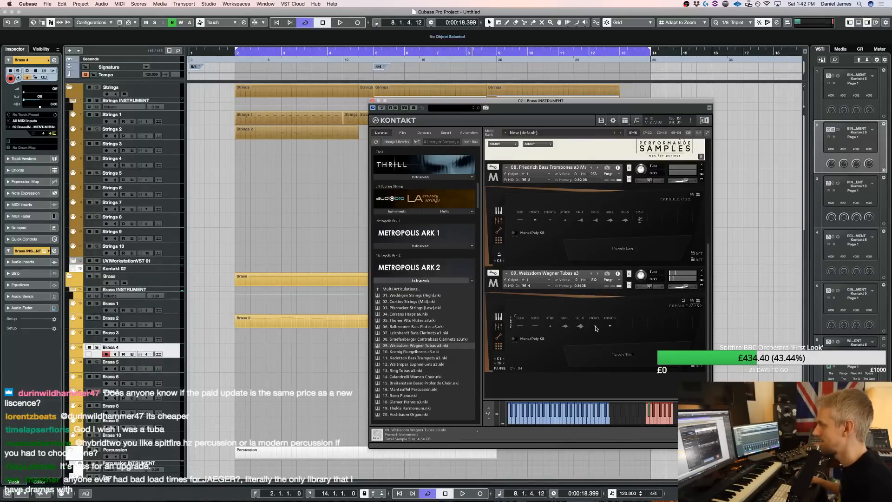
# Shift the Kontakt window aside and trim the start of the Strings 1 part on the Perc Ex 1 track to bar 5
pyautogui.scroll(-8, 328, 376)
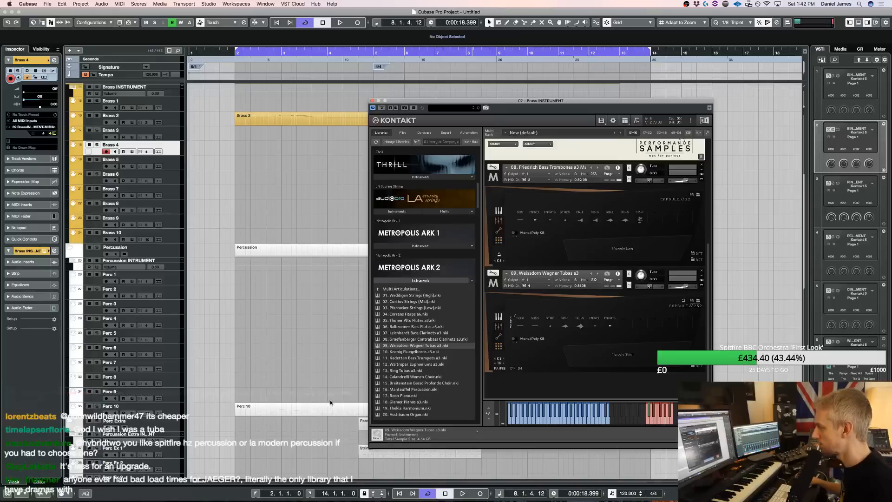
pyautogui.moveTo(387, 105); pyautogui.dragTo(492, 99)
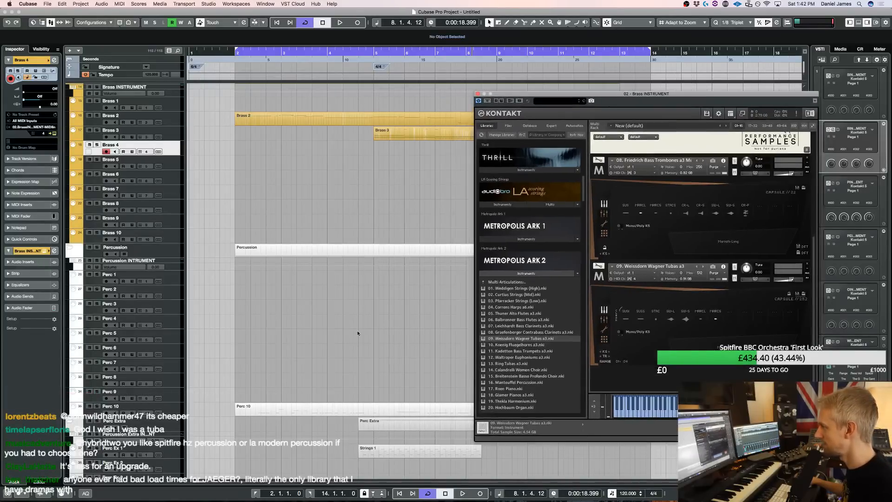
pyautogui.scroll(-3, 350, 369)
pyautogui.press('3')
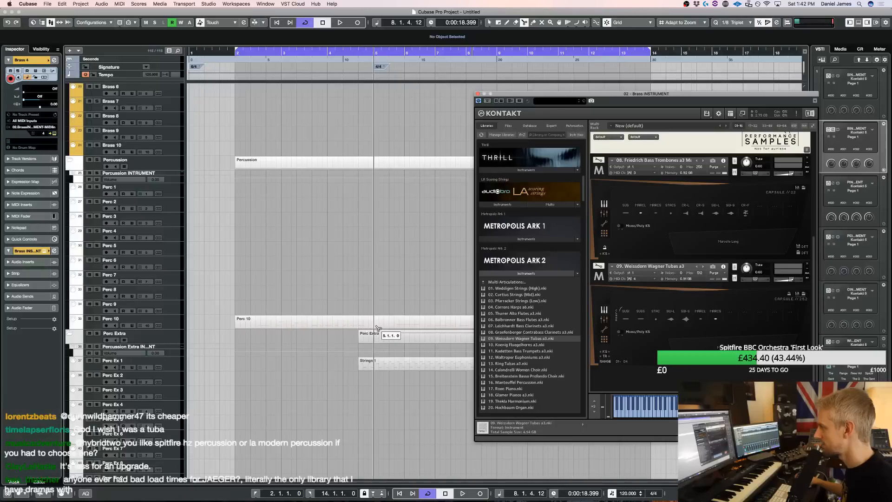
pyautogui.scroll(1, 363, 353)
pyautogui.press('1')
pyautogui.moveTo(374, 375); pyautogui.dragTo(384, 375)
# Split the Perc 10 part at bar 5 and copy its first section, starting at bar 2, onto the Brass 4 track
pyautogui.press('3')
pyautogui.click(375, 335)
pyautogui.press('1')
pyautogui.moveTo(323, 333); pyautogui.dragTo(322, 182)
pyautogui.scroll(4, 320, 320)
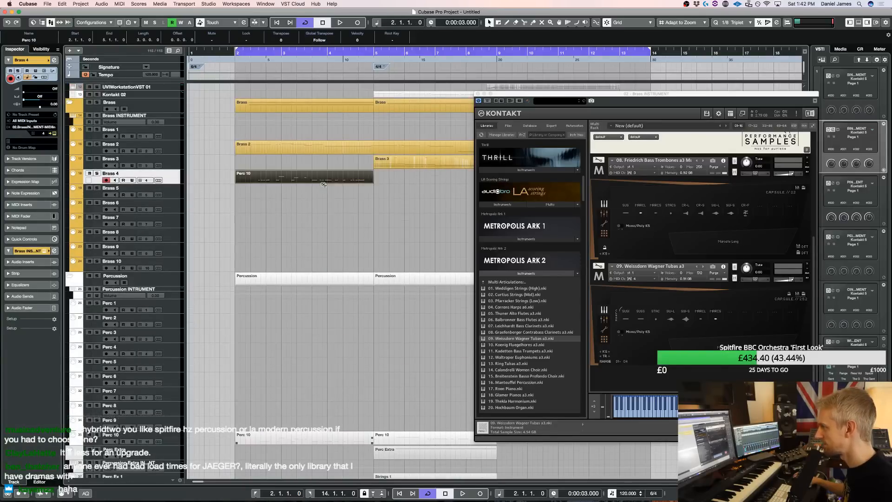
# Play the copied part, solo the Brass folder and restart playback from the beginning of the loop
pyautogui.press('space')
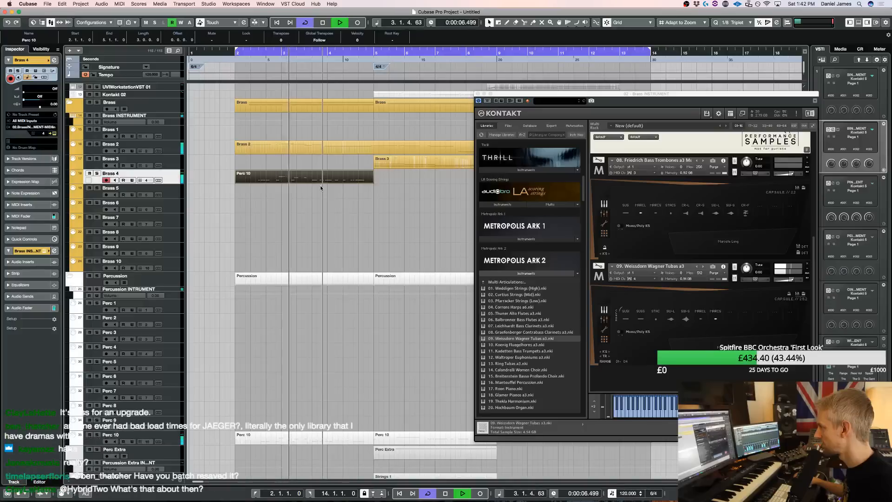
pyautogui.click(97, 103)
pyautogui.press('space')
pyautogui.press('space')
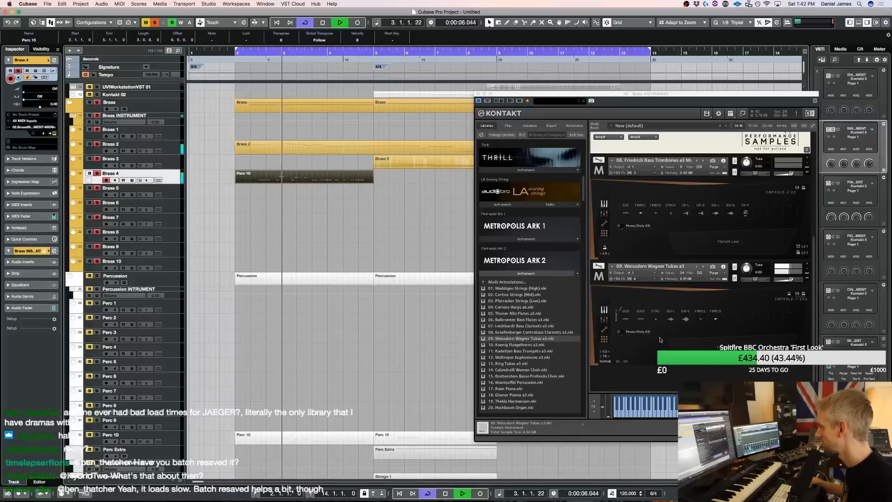
# Try the marcato and staccato articulations on the Wagner tubas during playback, ending on staccato, and stop
pyautogui.click(702, 320)
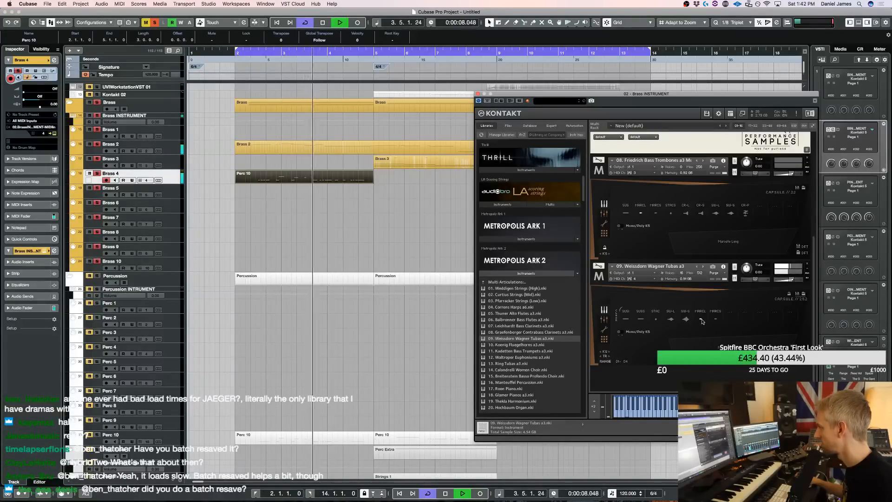
pyautogui.click(657, 321)
pyautogui.press('space')
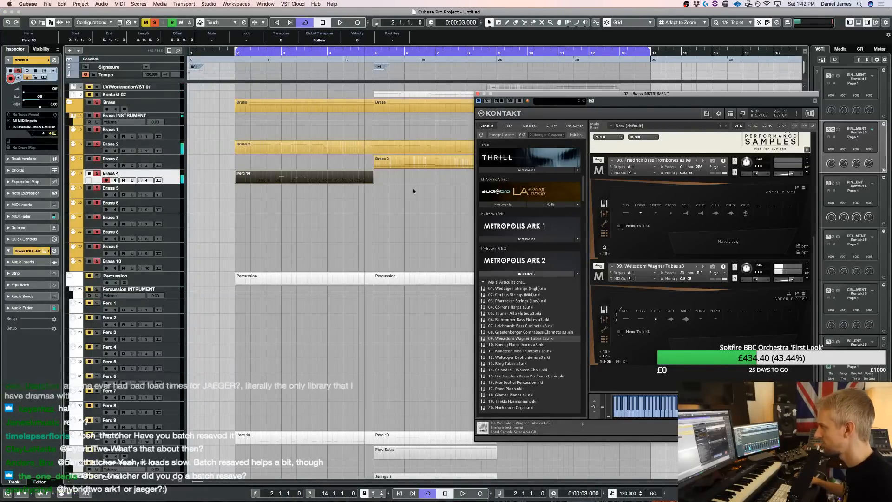
# Lower the velocities of all notes in the Brass 4 copy of the Perc 10 part in the Key Editor and deselect them
pyautogui.doubleClick(314, 179)
pyautogui.press('super+a')
pyautogui.moveTo(211, 476); pyautogui.dragTo(211, 479)
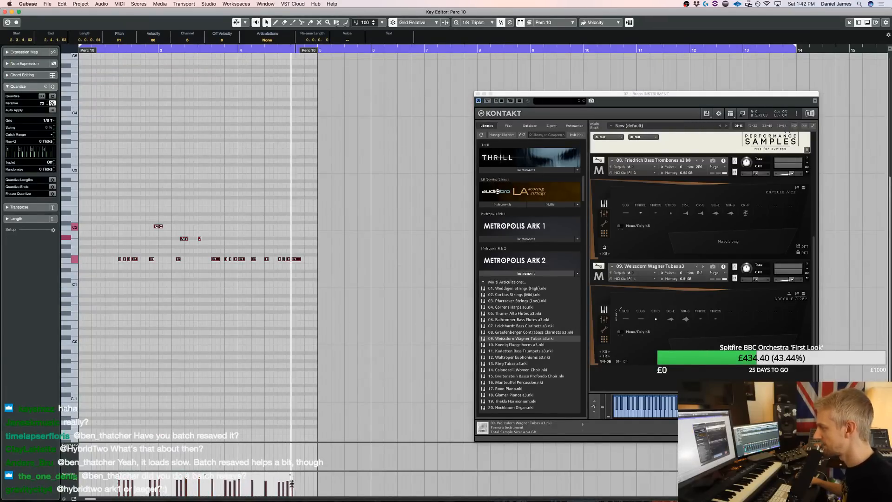
pyautogui.moveTo(292, 484); pyautogui.dragTo(289, 486)
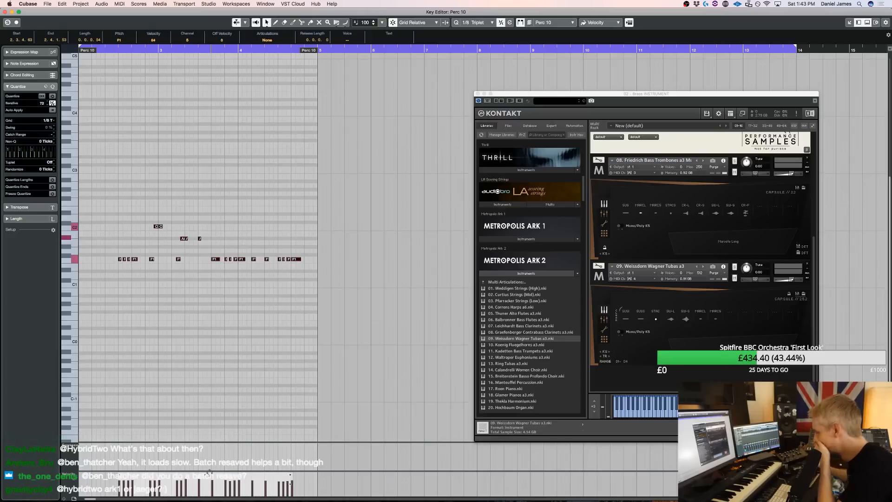
pyautogui.scroll(-1, 145, 416)
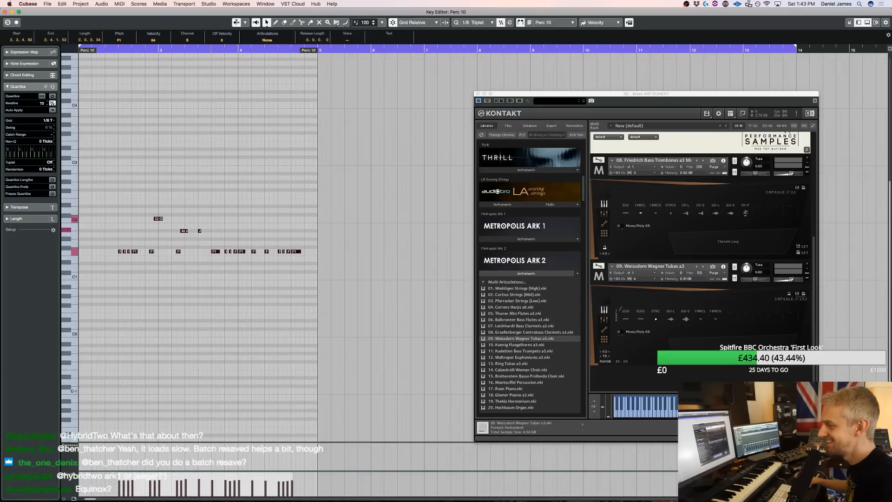
pyautogui.click(152, 350)
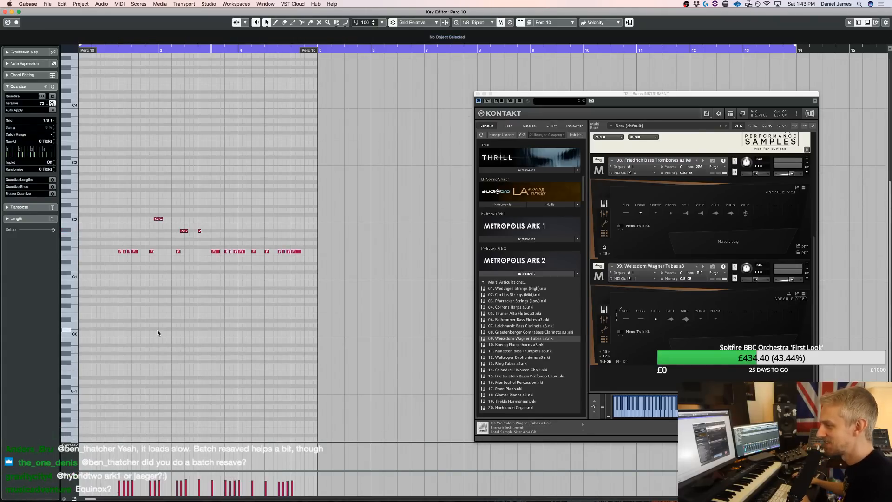
# Play the softened tuba notes from the Key Editor, stop playback and return to the project
pyautogui.hscroll(-3, 155, 336)
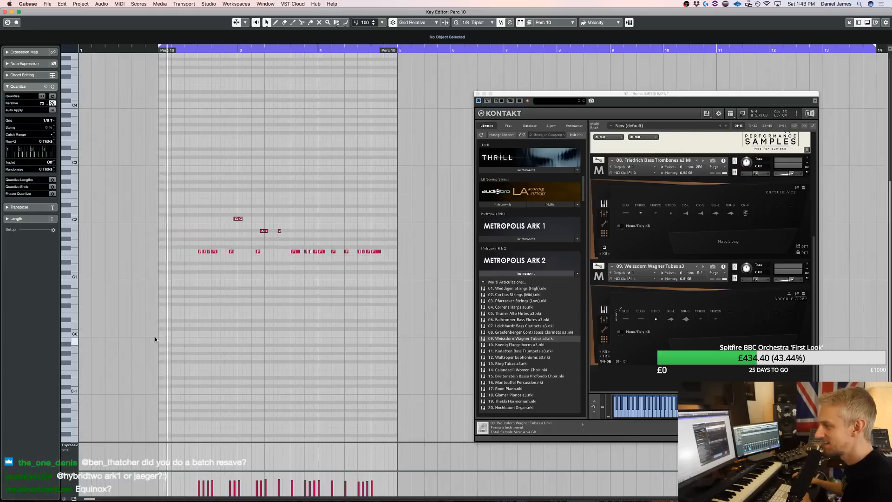
pyautogui.press('space')
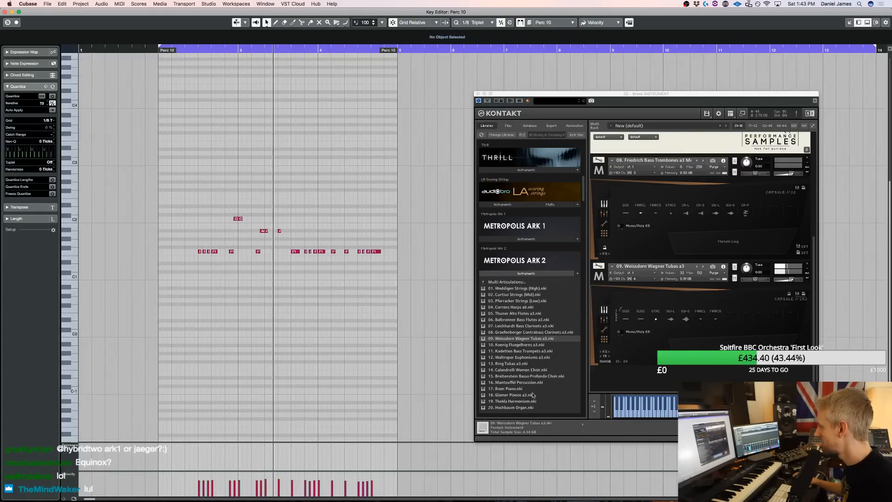
pyautogui.press('Return')
pyautogui.press('space')
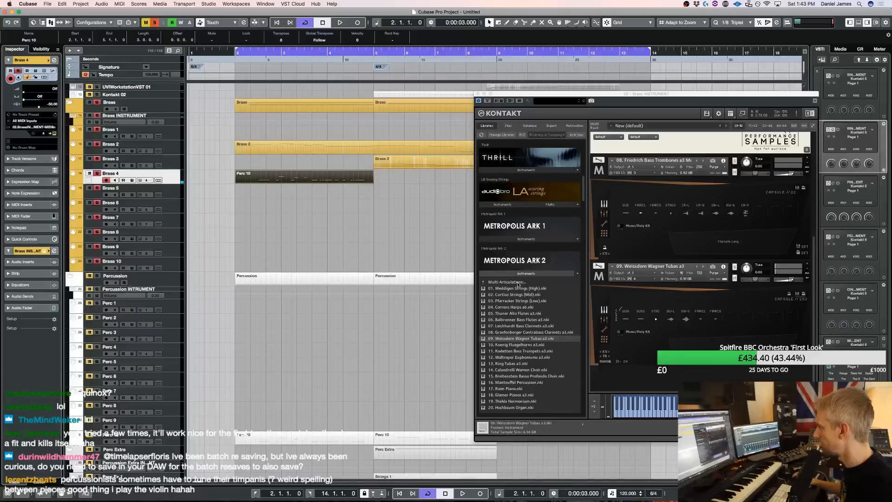
# Replace the Wagner tubas with 10. Hindenburg Tubas a3 Multi from Metropolis Ark 1 and choose the marcato short articulation
pyautogui.click(496, 239)
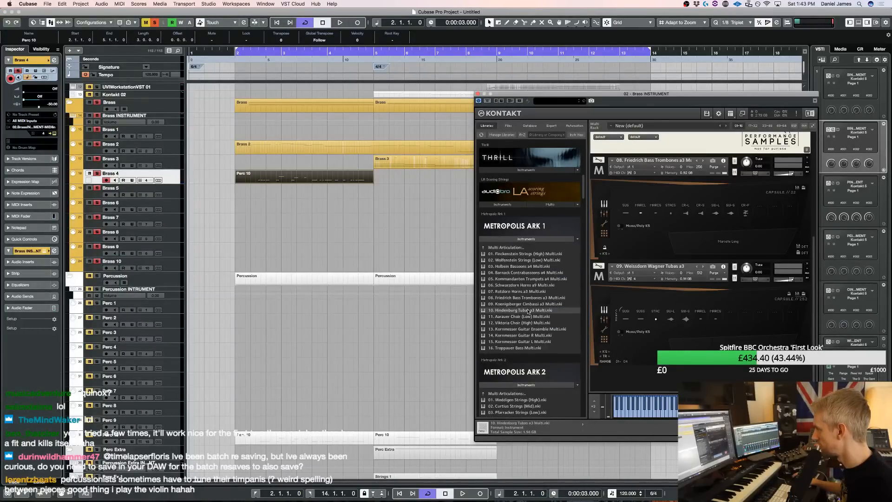
pyautogui.moveTo(699, 318); pyautogui.dragTo(697, 319)
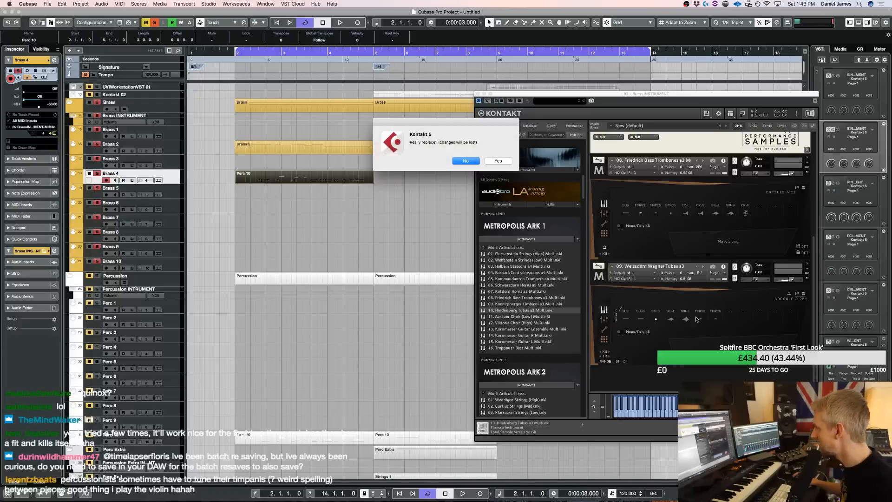
pyautogui.click(497, 161)
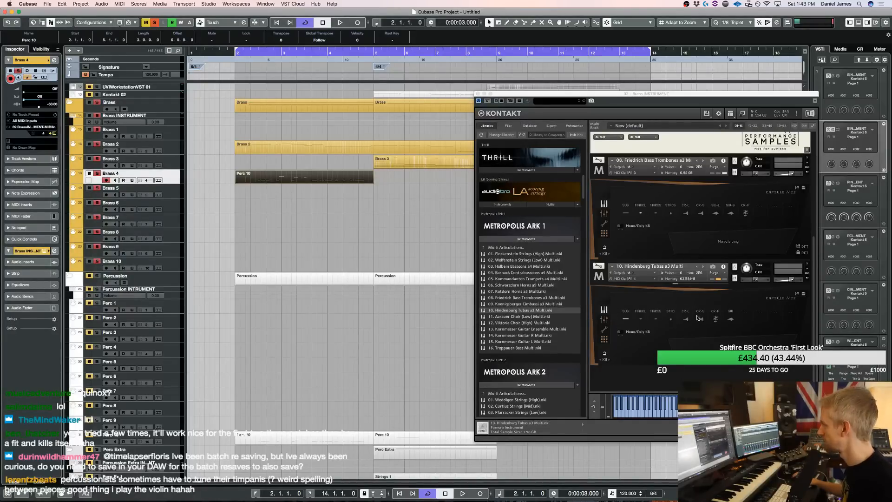
pyautogui.click(650, 320)
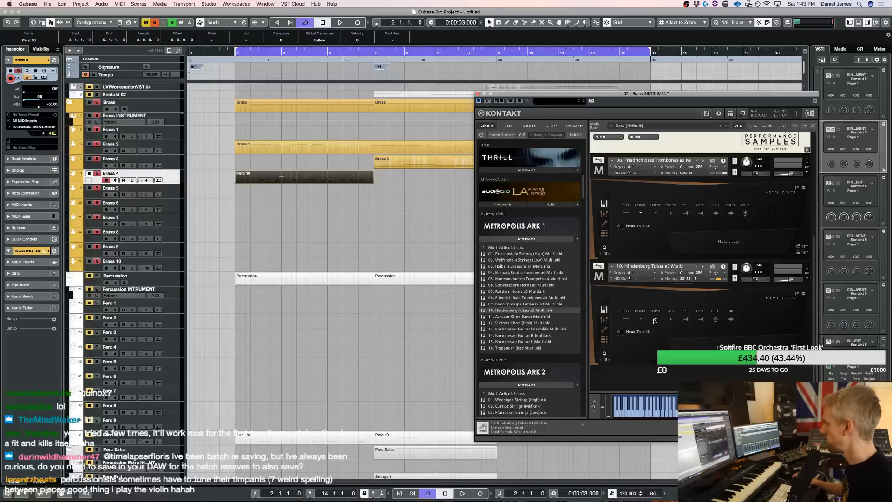
# Audition the Hindenburg tubas with the brass soloed, clear all solos and play the full arrangement
pyautogui.press('space')
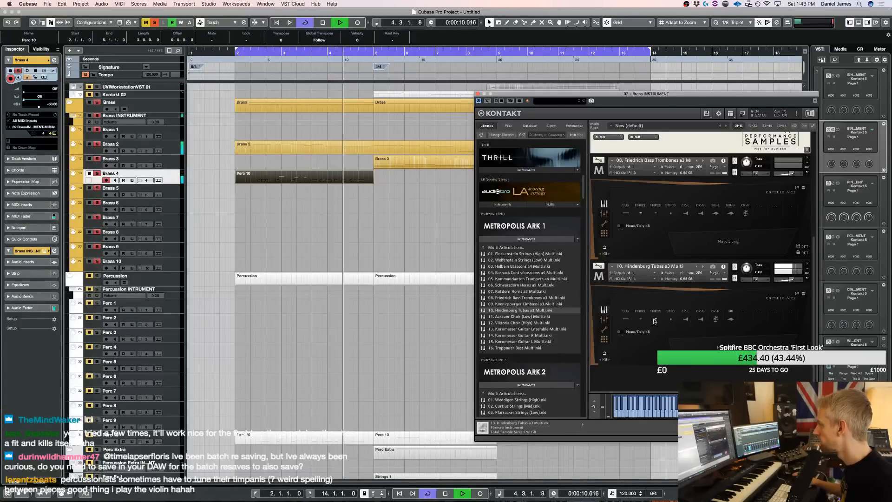
pyautogui.press('space')
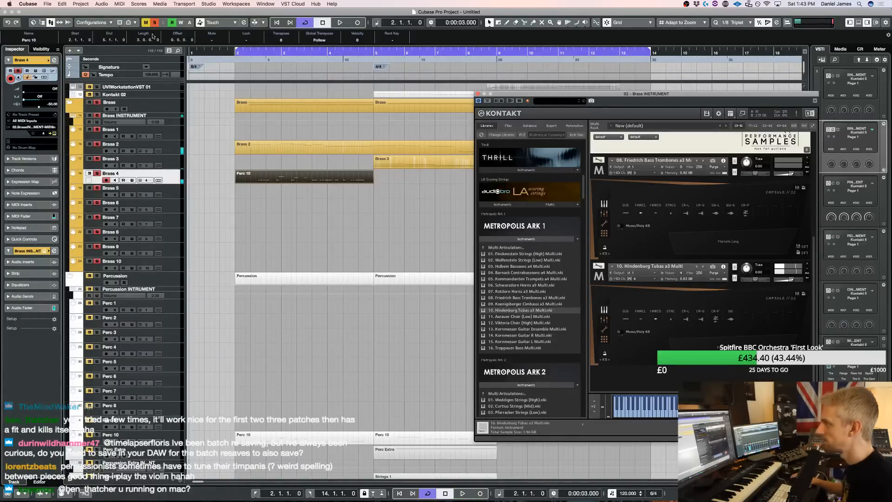
pyautogui.click(155, 22)
pyautogui.click(155, 21)
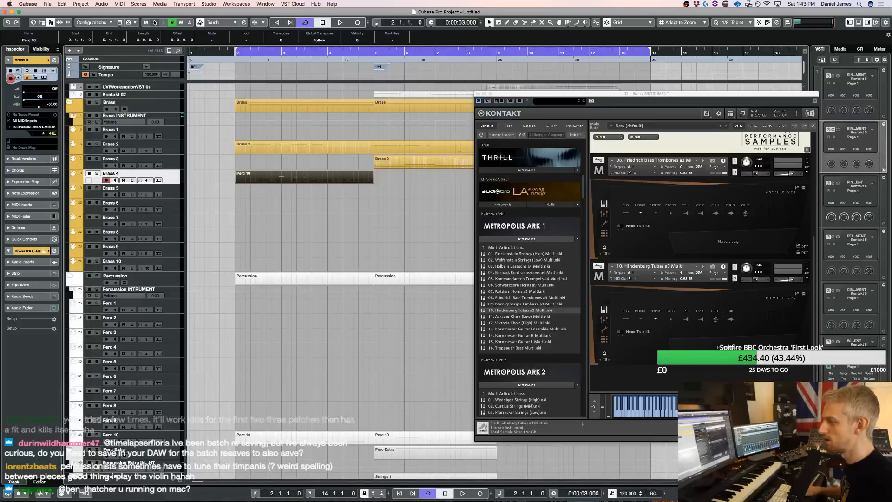
pyautogui.press('space')
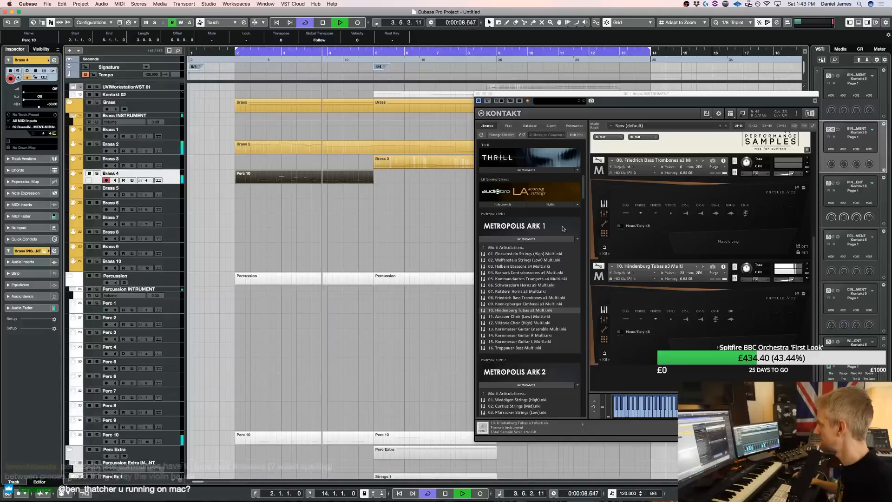
pyautogui.doubleClick(295, 175)
pyautogui.press('super+a')
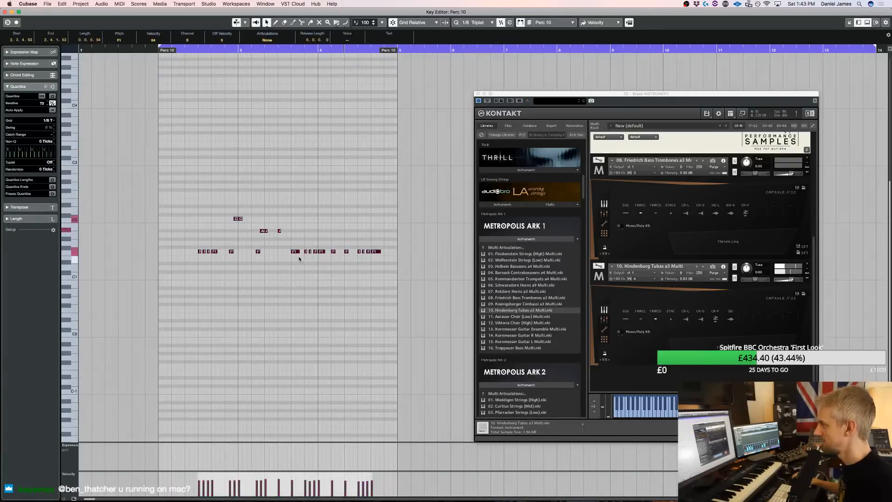
pyautogui.press('super+w')
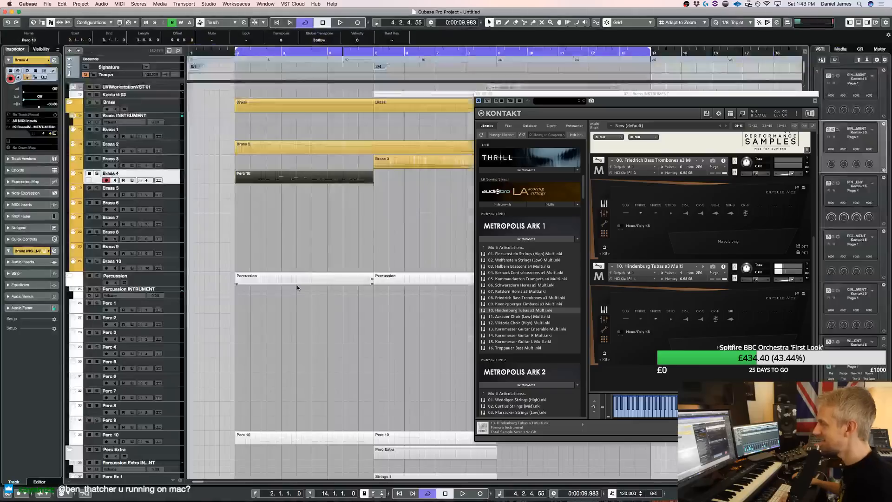
# Unfold the Wind folder track and select the Wind 1 track
pyautogui.scroll(-10, 297, 284)
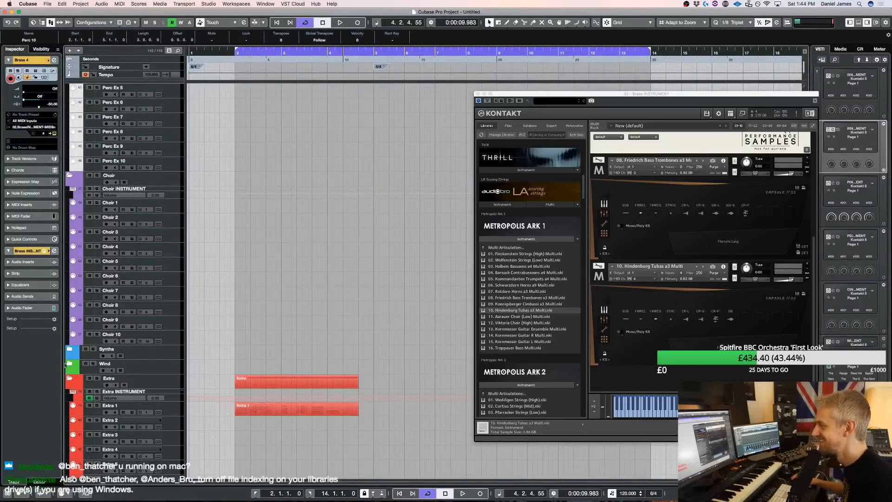
pyautogui.click(70, 364)
pyautogui.click(170, 400)
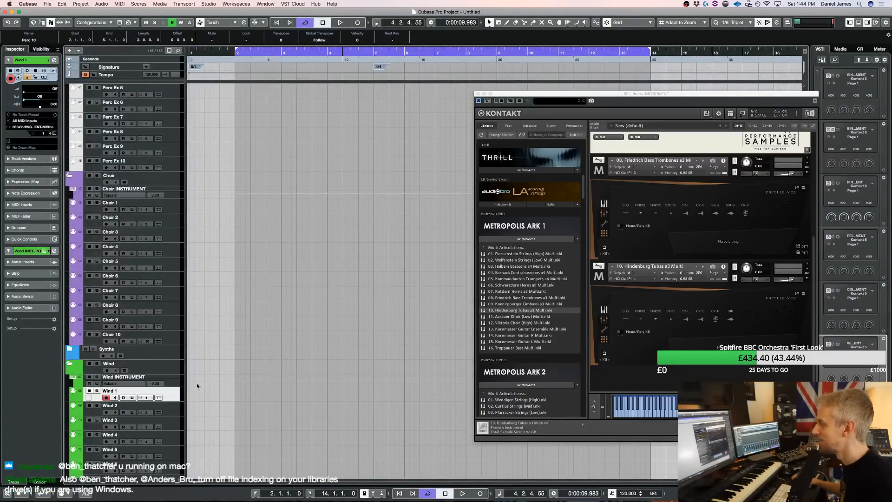
# Open Kontakt for the Wind instrument and load 03. Holbein Bassoons a4 Multi from the Metropolis Ark 1 library
pyautogui.hotkey('alt', 'shift', 'e')
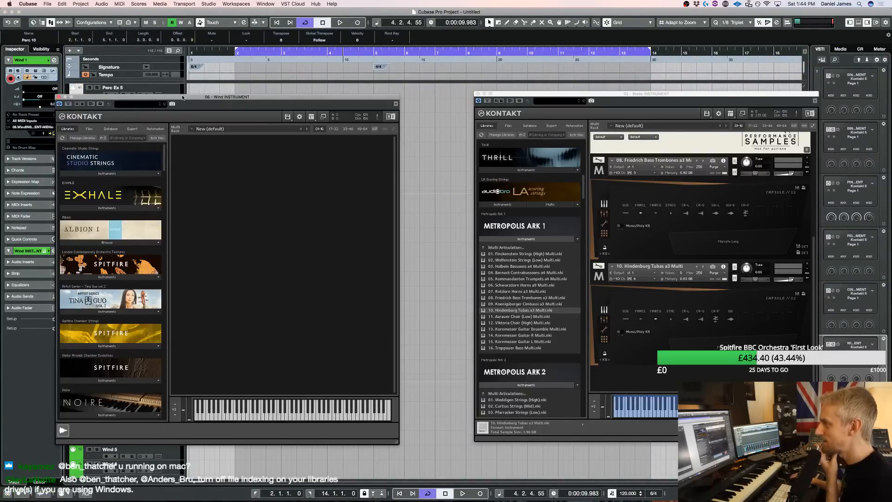
pyautogui.moveTo(183, 98); pyautogui.dragTo(455, 101)
pyautogui.scroll(-15, 394, 336)
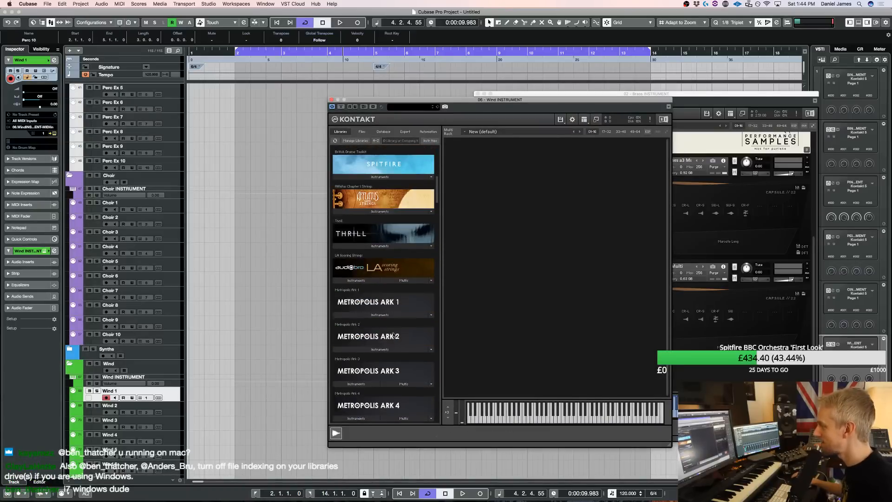
pyautogui.scroll(-2, 394, 336)
pyautogui.click(382, 329)
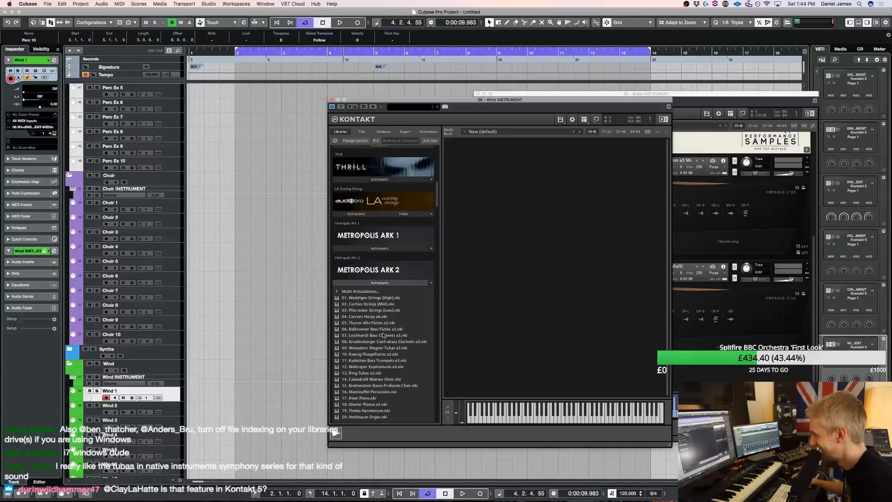
pyautogui.click(379, 248)
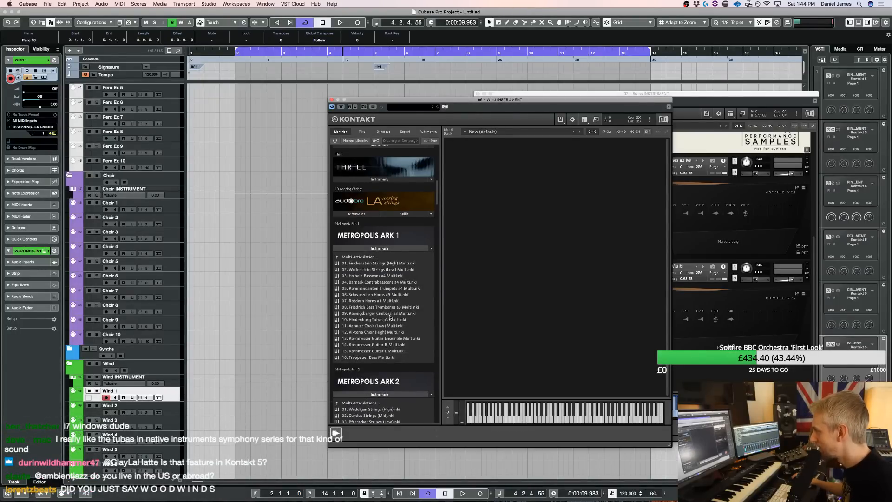
pyautogui.doubleClick(390, 276)
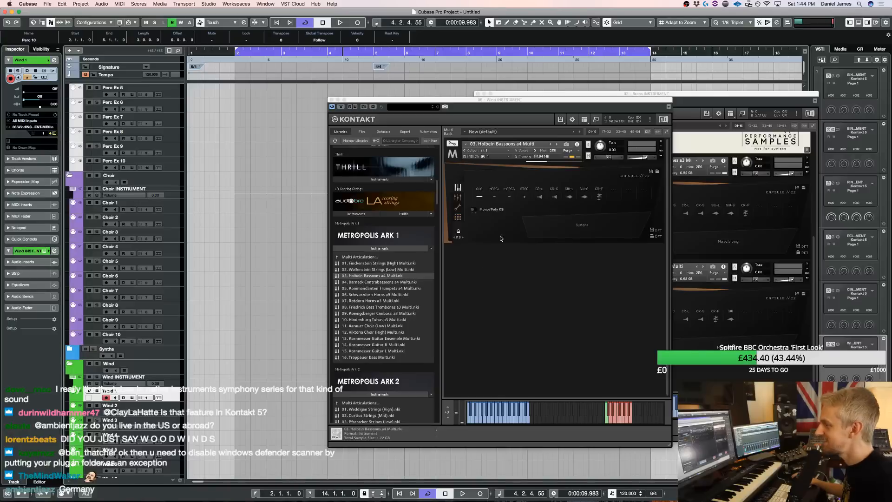
# Choose the marcato short articulation for the bassoons and copy the first Perc 10 part onto the Wind 1 track at bar 2
pyautogui.click(509, 198)
pyautogui.press('space')
pyautogui.scroll(1, 280, 164)
pyautogui.moveTo(281, 182); pyautogui.dragTo(282, 138)
pyautogui.scroll(-15, 282, 266)
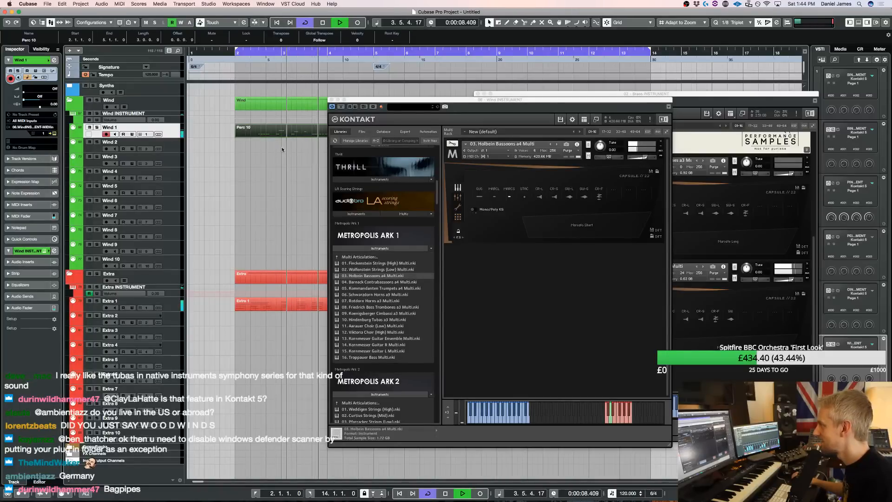
# Set the Wind 1 track's delay to -50 and close the Wind and Brass Kontakt windows
pyautogui.write('-50')
pyautogui.press('Return')
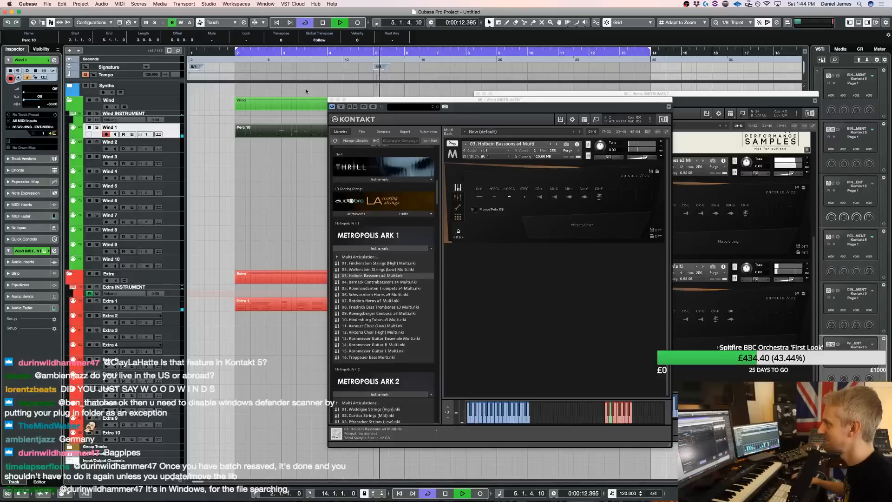
pyautogui.click(330, 99)
pyautogui.scroll(5, 408, 180)
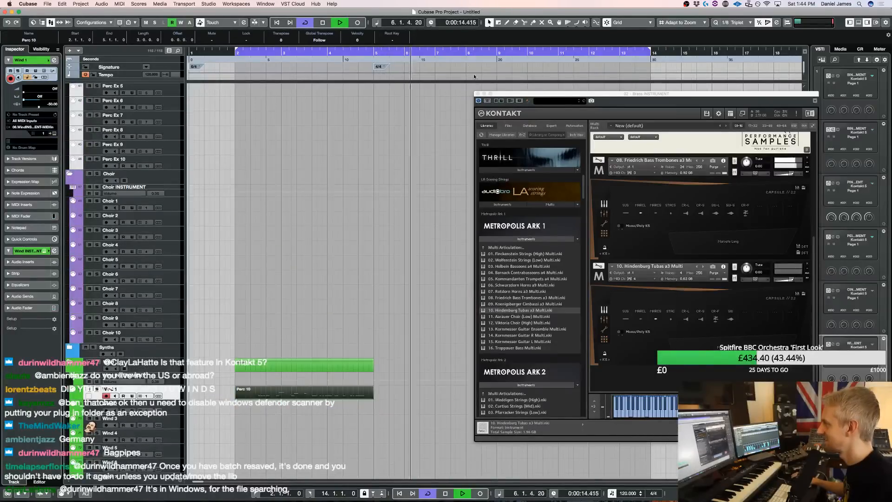
pyautogui.click(478, 94)
# Copy the Perc 10 part at bar 5 onto the Brass 4 track, duplicate it to bar 9 and restart playback
pyautogui.scroll(8, 442, 214)
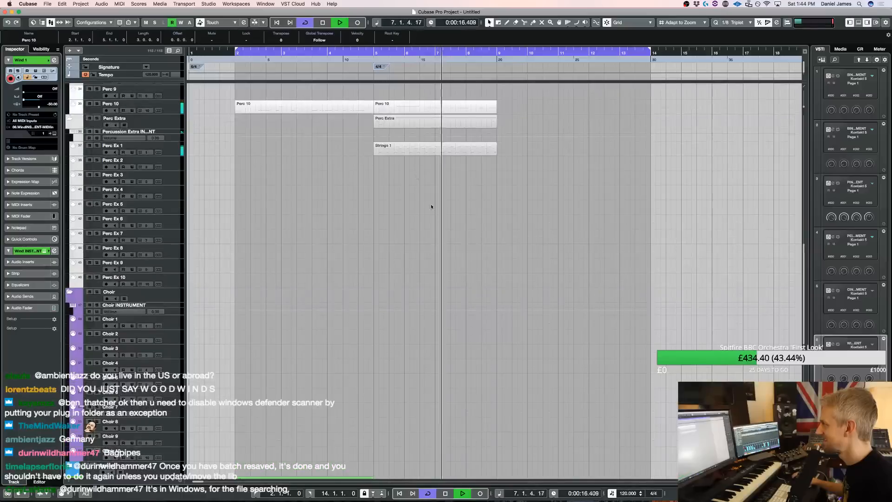
pyautogui.moveTo(399, 108); pyautogui.dragTo(403, 356)
pyautogui.scroll(-10, 403, 234)
pyautogui.scroll(10, 400, 139)
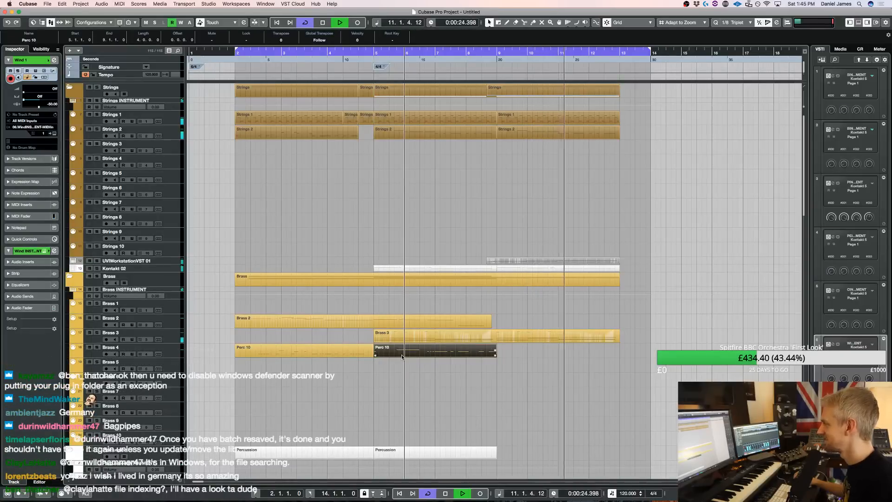
pyautogui.press('super+d')
pyautogui.press('space')
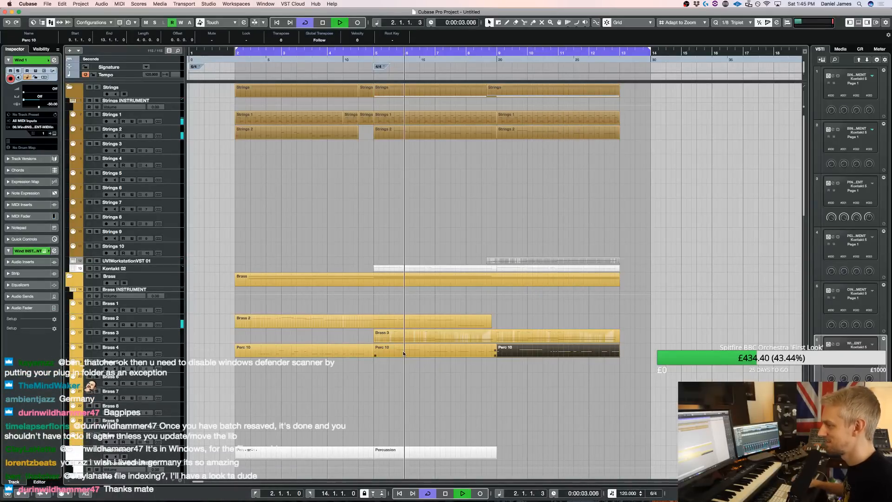
# Solo the Brass folder, open the Brass 4 part at bar 5 in the Key Editor and select the short G1 notes
pyautogui.click(96, 276)
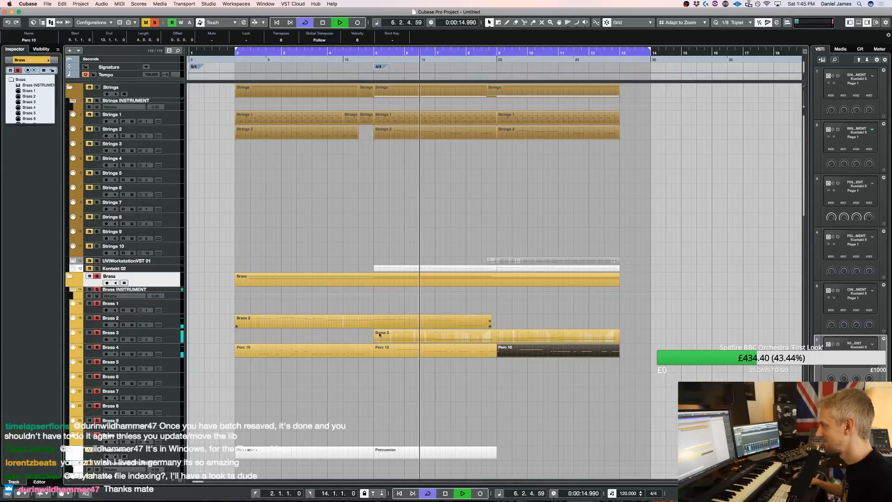
pyautogui.doubleClick(402, 355)
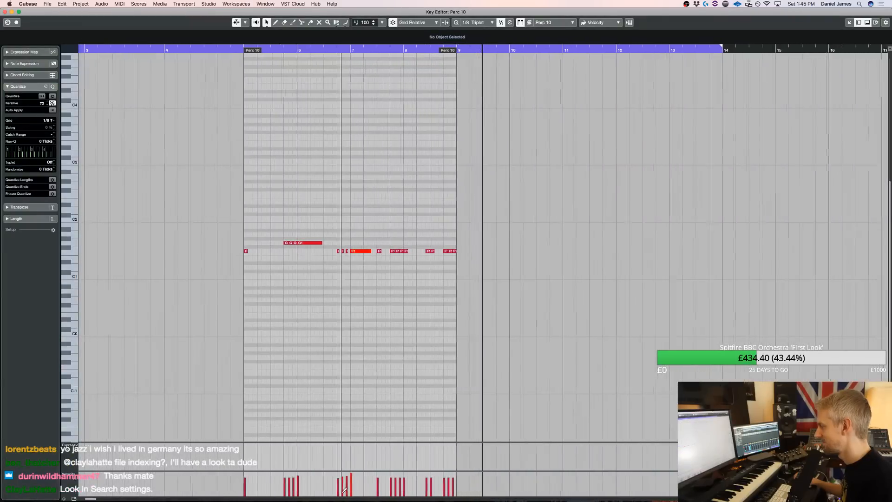
pyautogui.moveTo(239, 249); pyautogui.dragTo(253, 243)
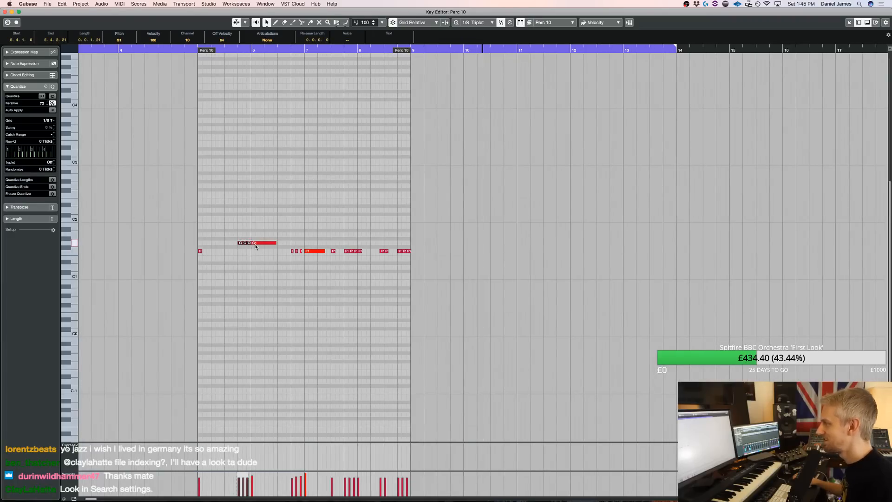
# Open the Brass Kontakt and try the marcato short articulation of the Hindenburg Tubas a3 Multi during playback
pyautogui.press('F11')
pyautogui.scroll(-5, 691, 298)
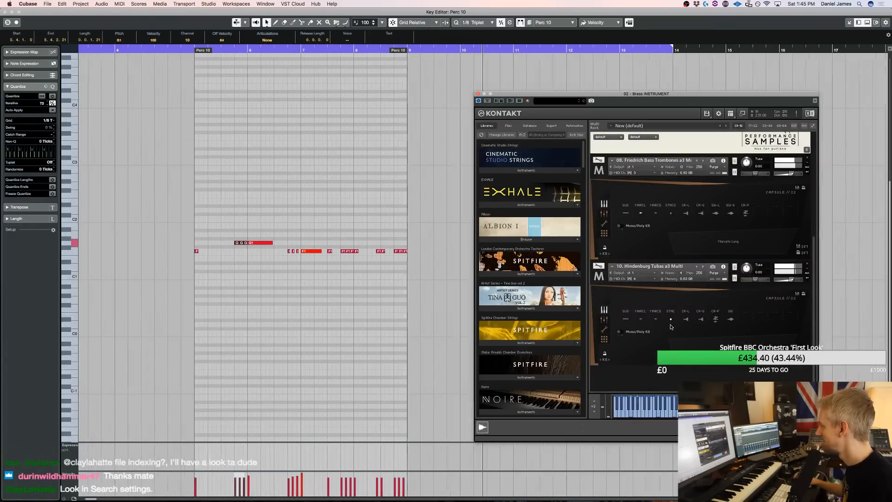
pyautogui.moveTo(135, 49); pyautogui.dragTo(165, 77)
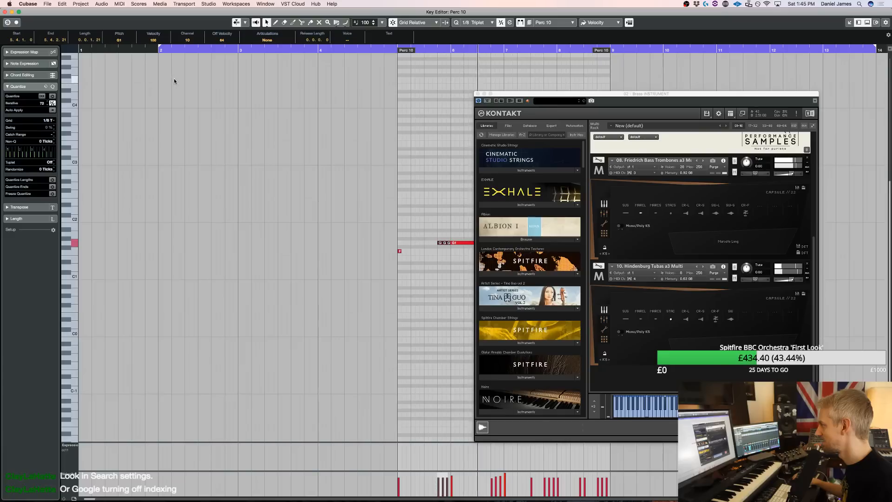
pyautogui.click(657, 321)
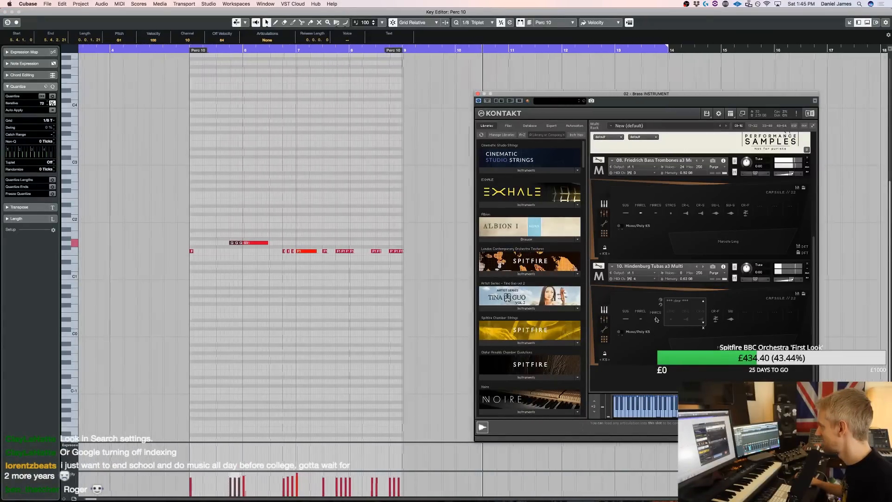
pyautogui.click(365, 222)
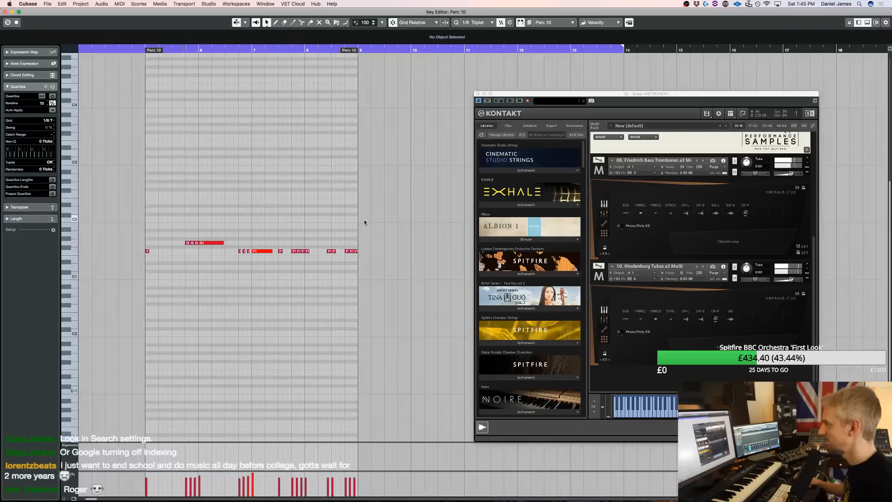
# Return to the project, close the Brass Kontakt, clear all solos and play the full arrangement, then stop playback
pyautogui.press('Return')
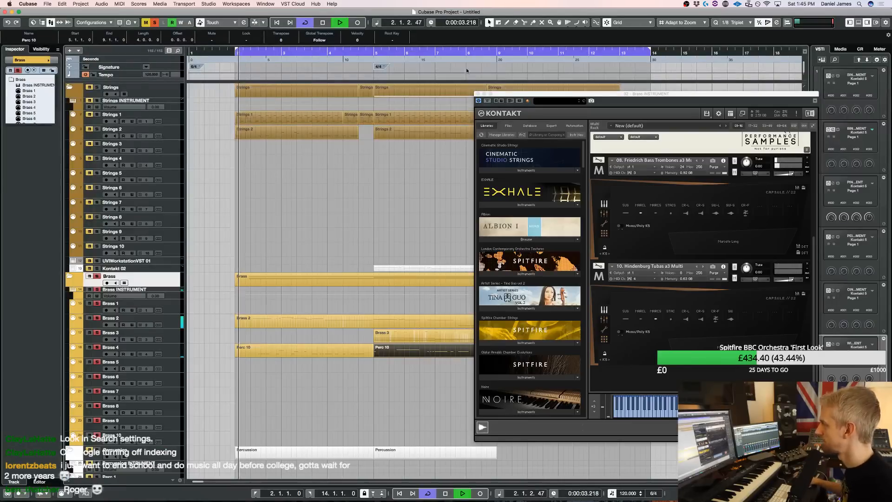
pyautogui.click(478, 94)
pyautogui.click(154, 22)
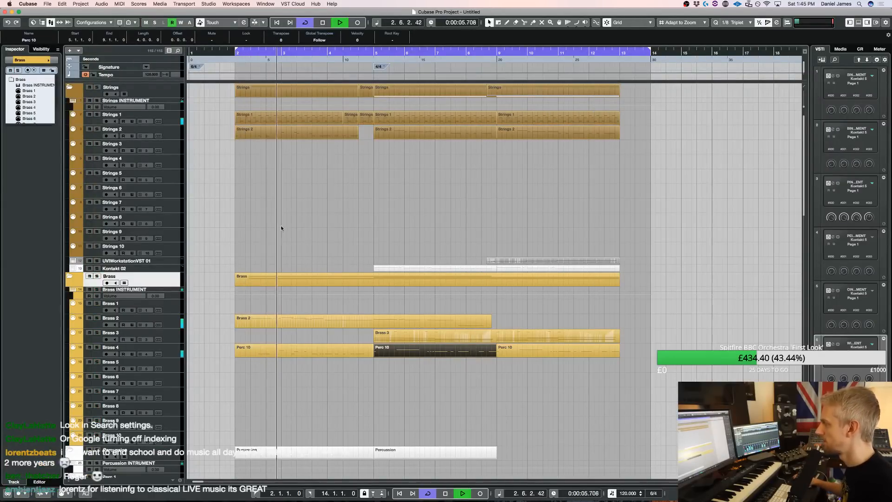
pyautogui.scroll(-15, 285, 206)
pyautogui.scroll(5, 285, 206)
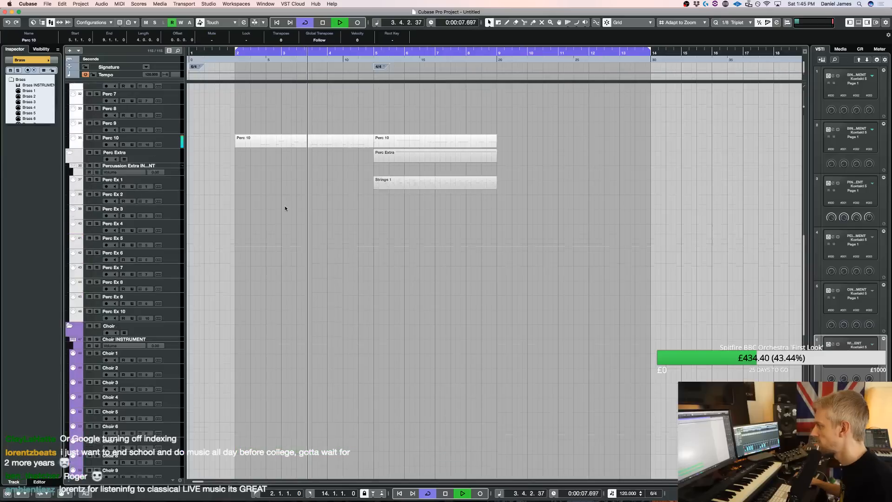
pyautogui.press('space')
# Open Kontakt for the Percussion Extra instrument and add Tubular Bells s from the True Strike melodic percussion folder
pyautogui.click(179, 191)
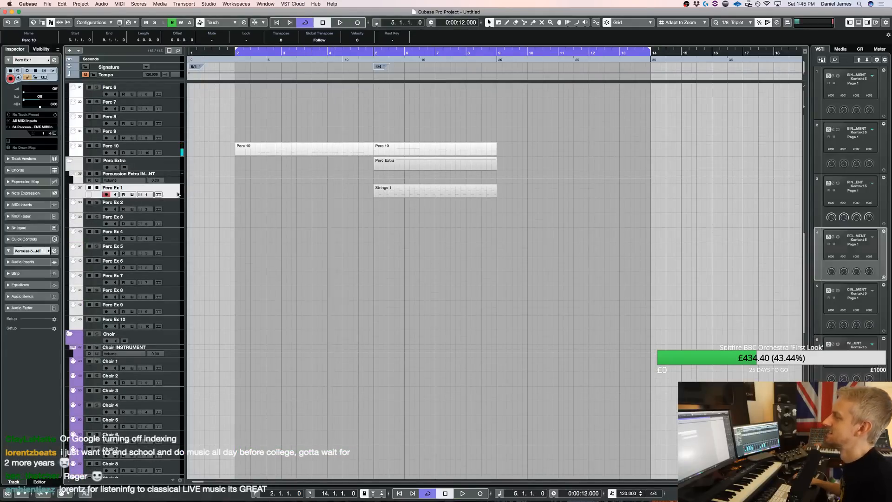
pyautogui.press('e')
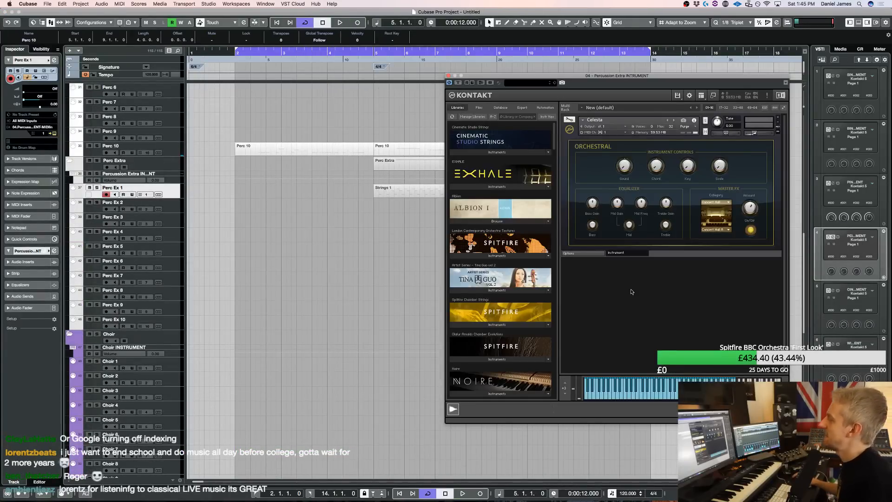
pyautogui.click(639, 279)
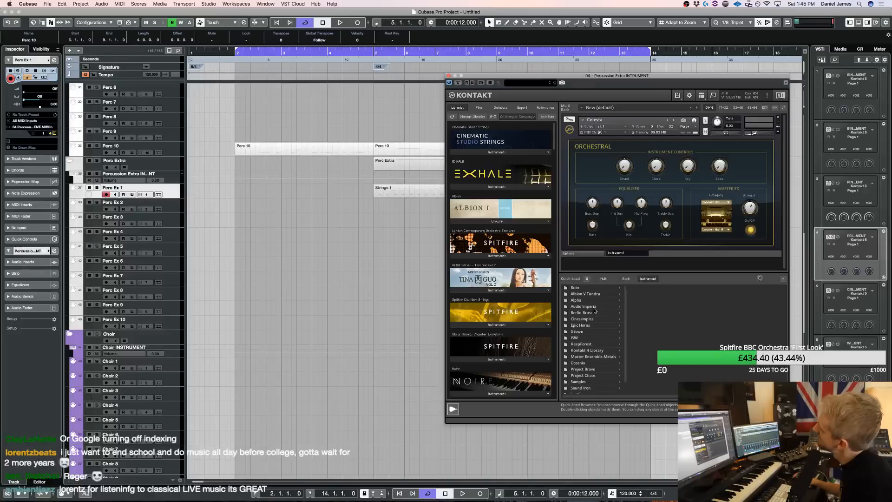
pyautogui.scroll(-20, 530, 279)
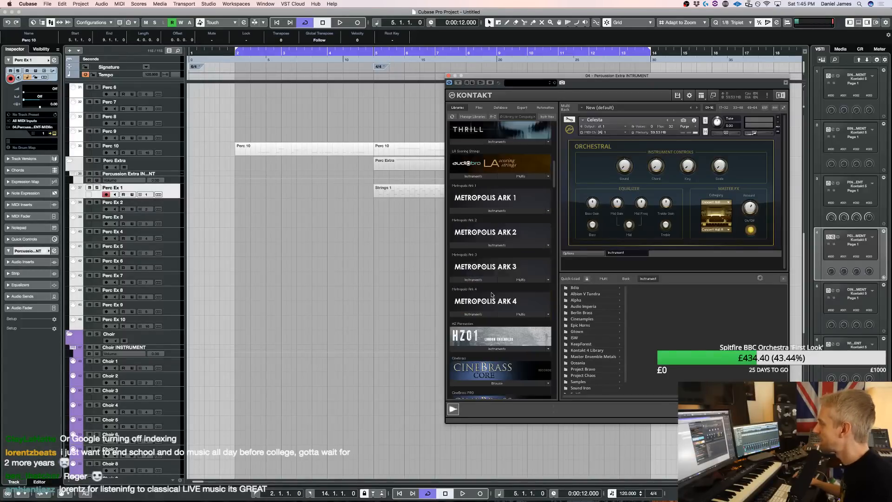
pyautogui.scroll(-2, 487, 319)
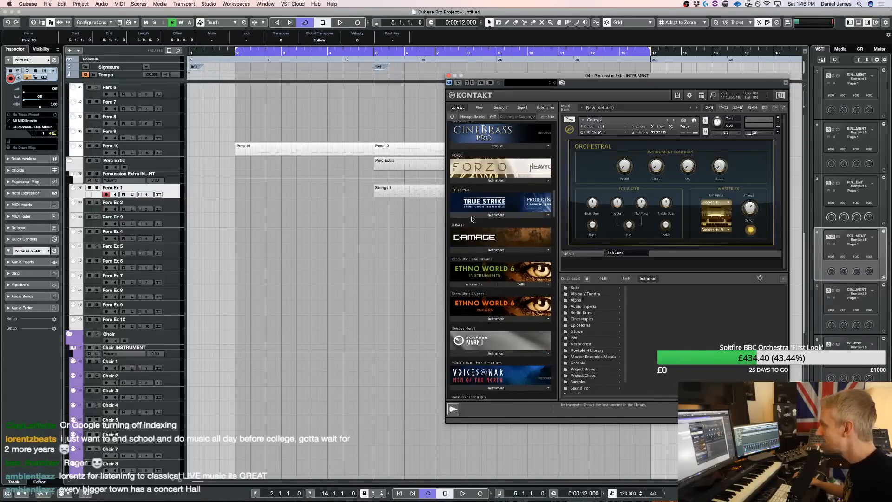
pyautogui.click(497, 214)
pyautogui.doubleClick(490, 256)
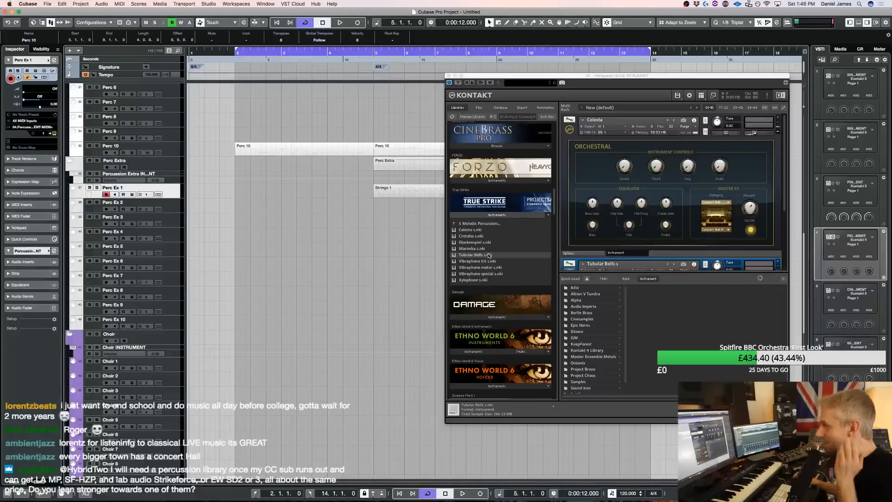
pyautogui.scroll(-1, 173, 201)
# Record a tubular bells part on the Perc Ex 2 track from bar 2 to bar 14
pyautogui.click(173, 201)
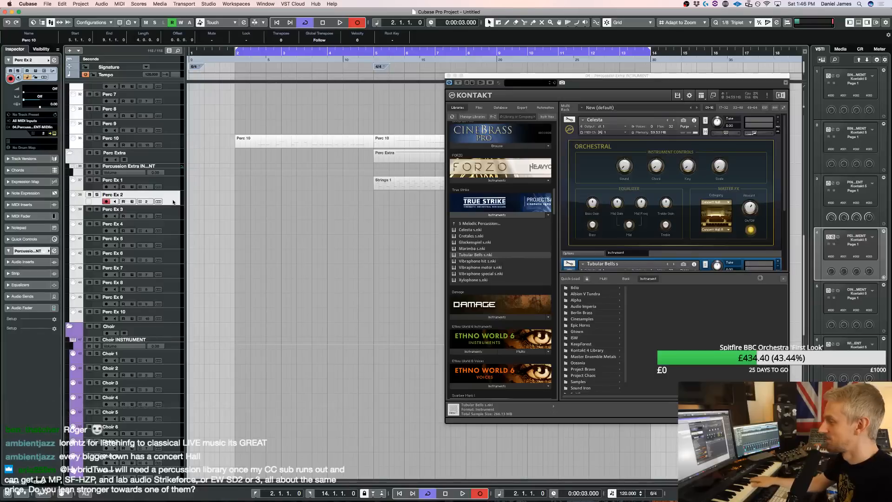
pyautogui.press('space')
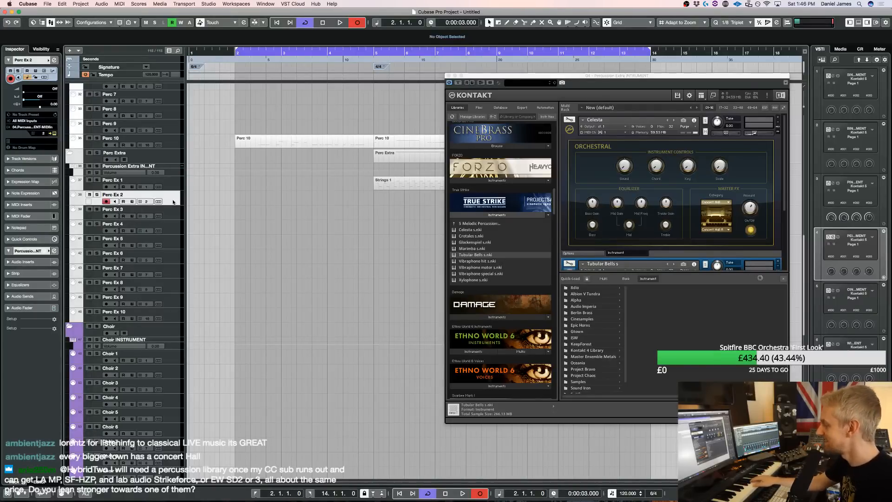
pyautogui.press('space')
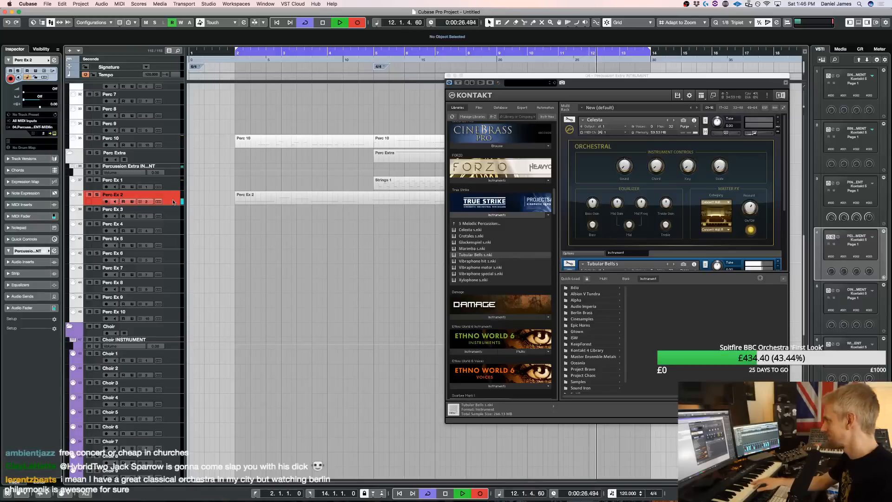
pyautogui.press('space')
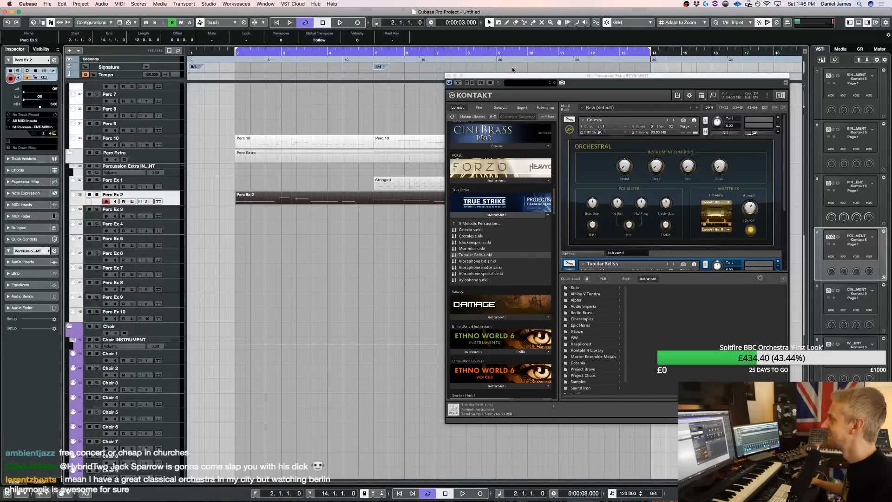
# Close the Percussion Extra Kontakt and play the arrangement from bar 2 while viewing the brass and percussion tracks
pyautogui.click(448, 75)
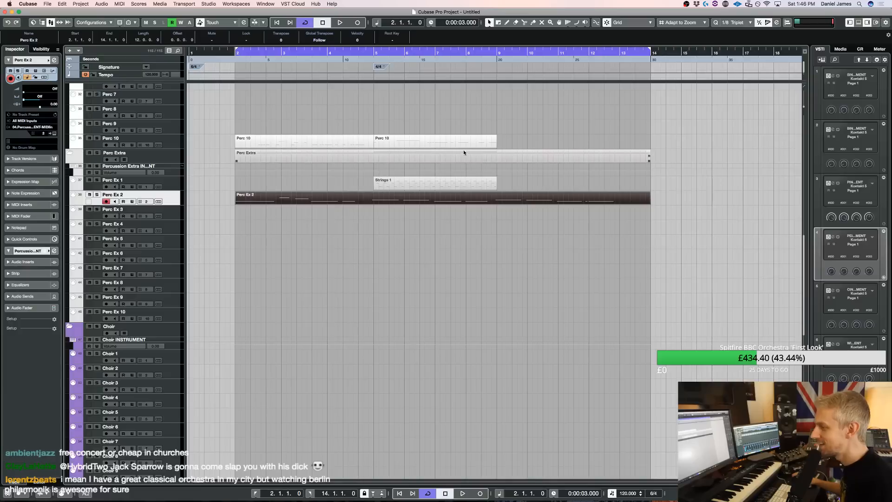
pyautogui.scroll(1, 364, 227)
pyautogui.scroll(5, 340, 283)
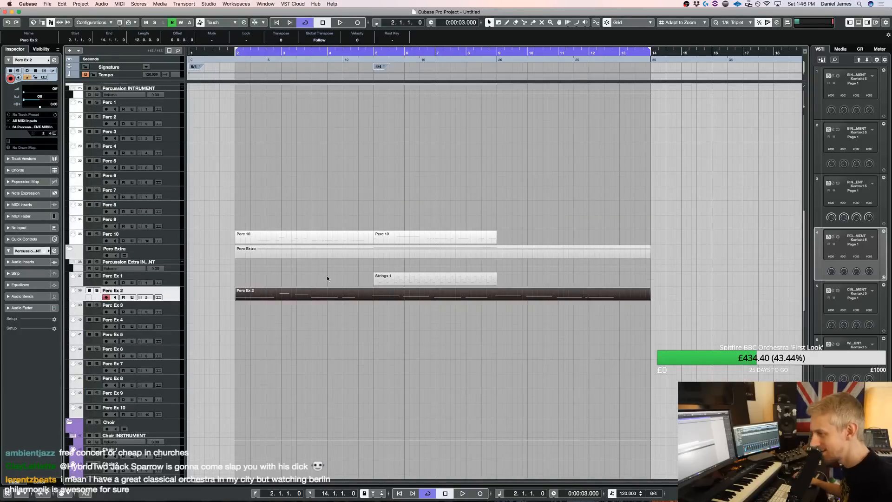
pyautogui.scroll(10, 316, 281)
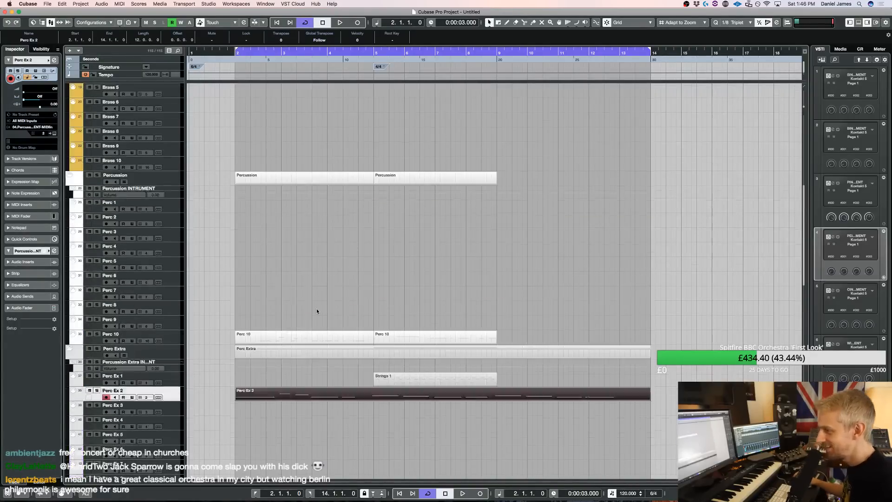
pyautogui.scroll(4, 328, 269)
pyautogui.scroll(-2, 328, 270)
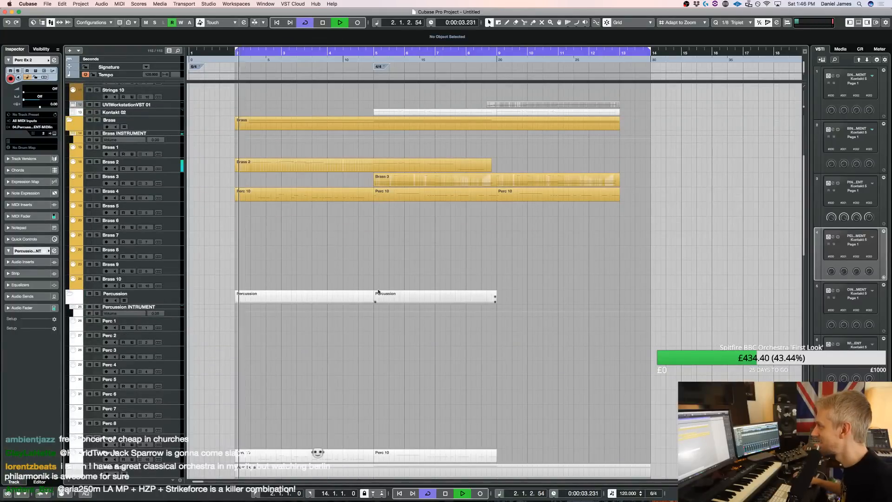
# In the UVIWorkstationVST 01 part, split the short G#4 before bar 10, lower its first half to G4 and play back the change
pyautogui.scroll(8, 378, 292)
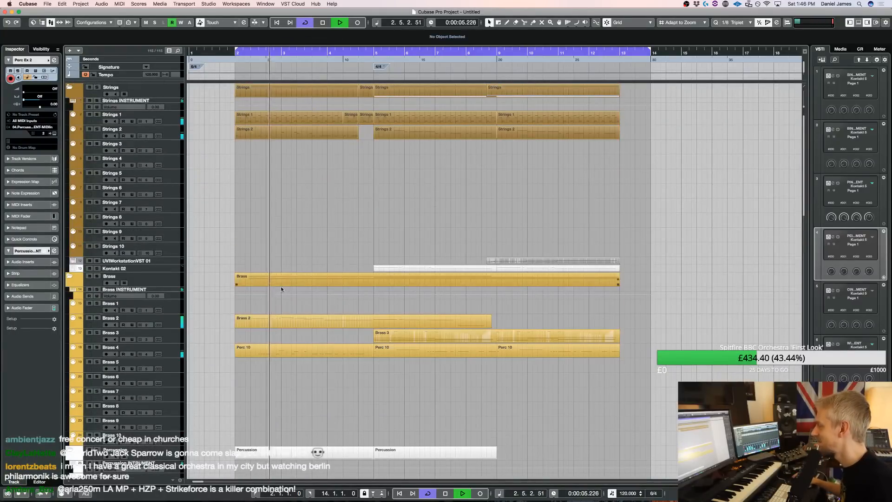
pyautogui.click(277, 325)
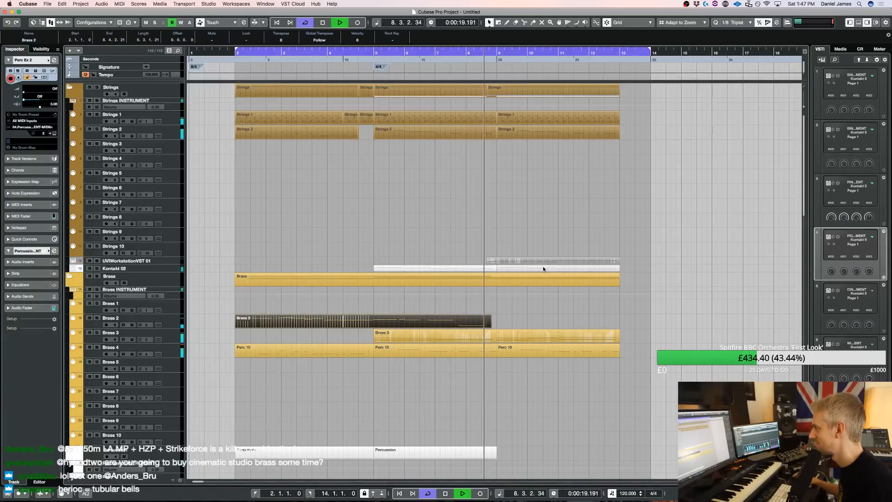
pyautogui.doubleClick(503, 260)
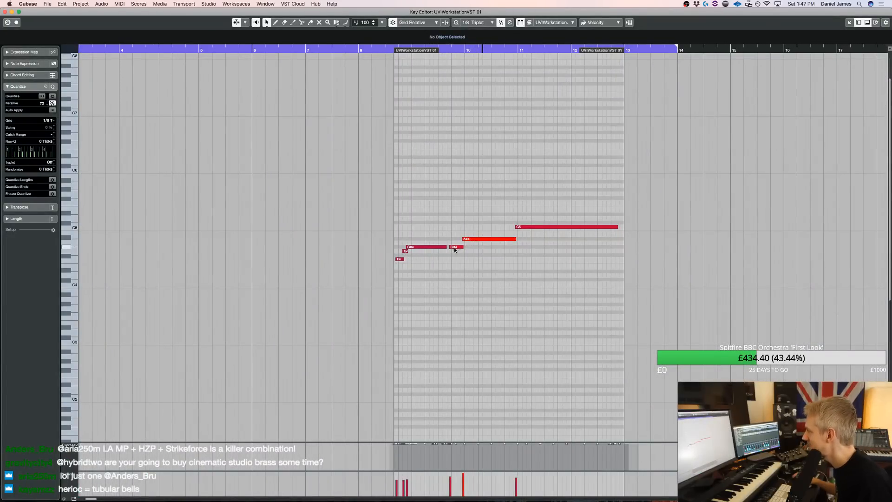
pyautogui.click(458, 249)
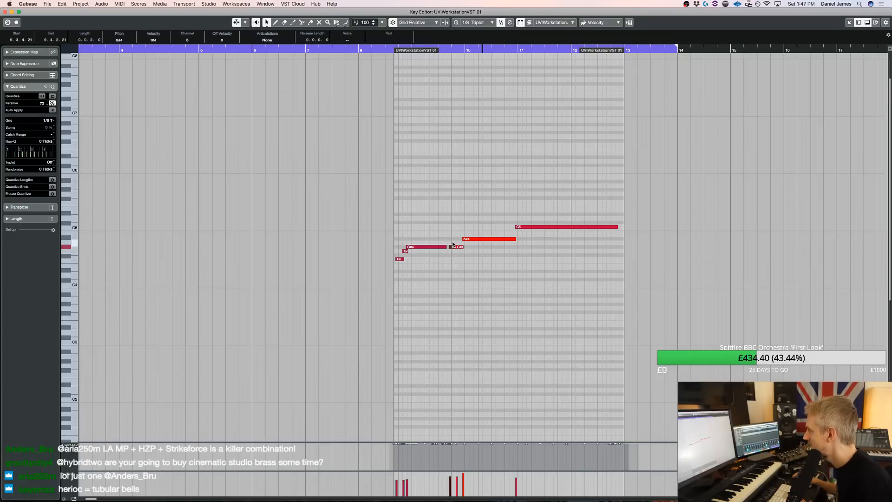
pyautogui.click(391, 52)
pyautogui.press('space')
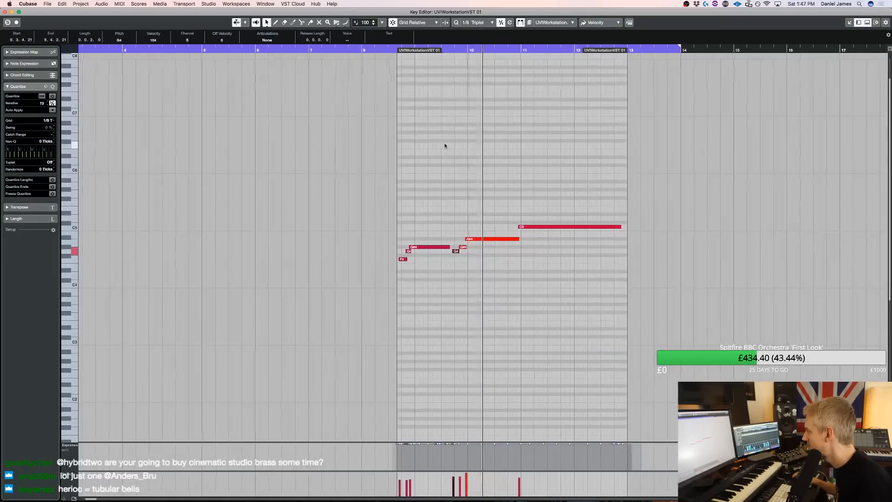
# Split the A#4 at 10.4.1.0, lower its tail to G#4 and align the long C5 to start at bar 11
pyautogui.press('space')
pyautogui.press('3')
pyautogui.click(483, 239)
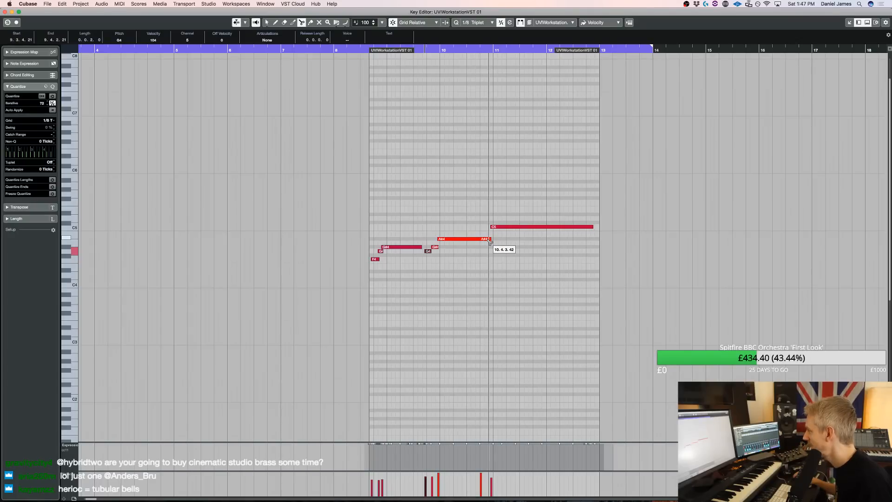
pyautogui.press('q')
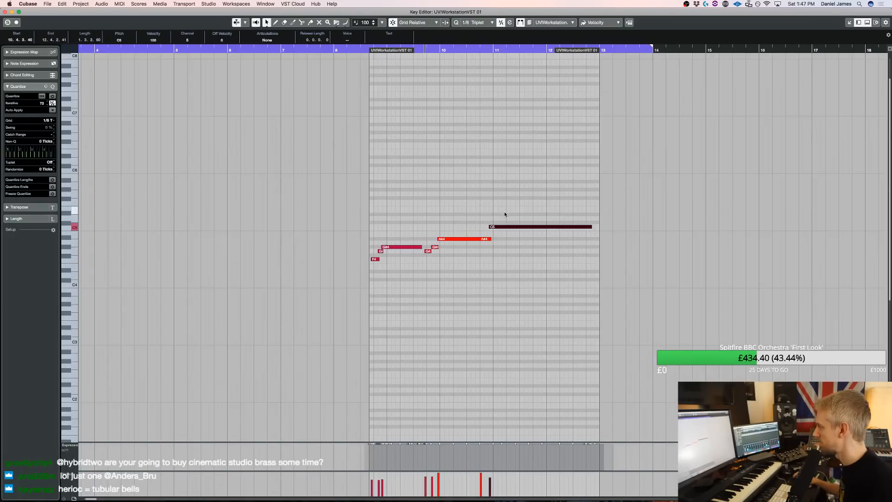
pyautogui.click(487, 249)
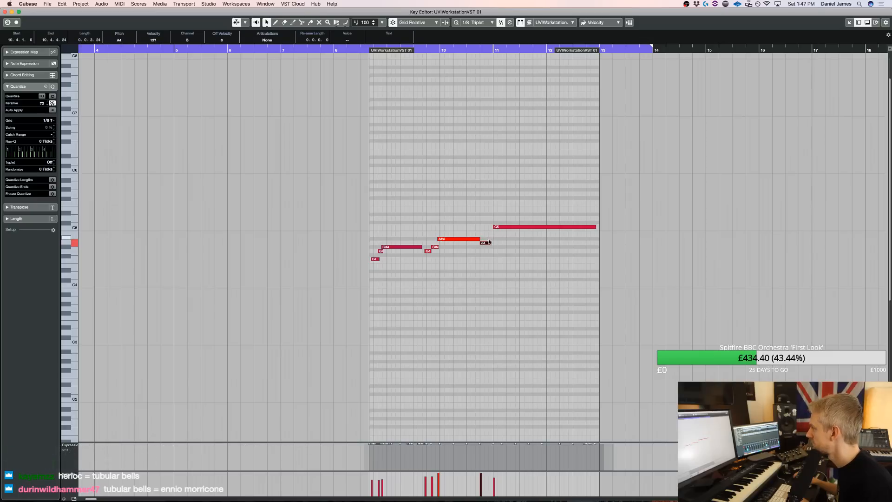
# Draw a short A#4 from 10.4.2.21 to bar 11, play the arrangement from bar 2 and return to the project
pyautogui.click(492, 238)
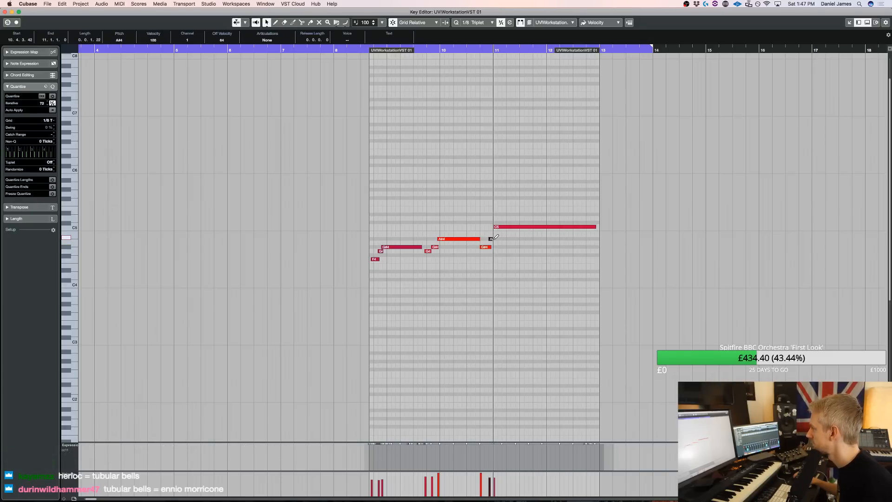
pyautogui.moveTo(494, 241); pyautogui.dragTo(493, 239)
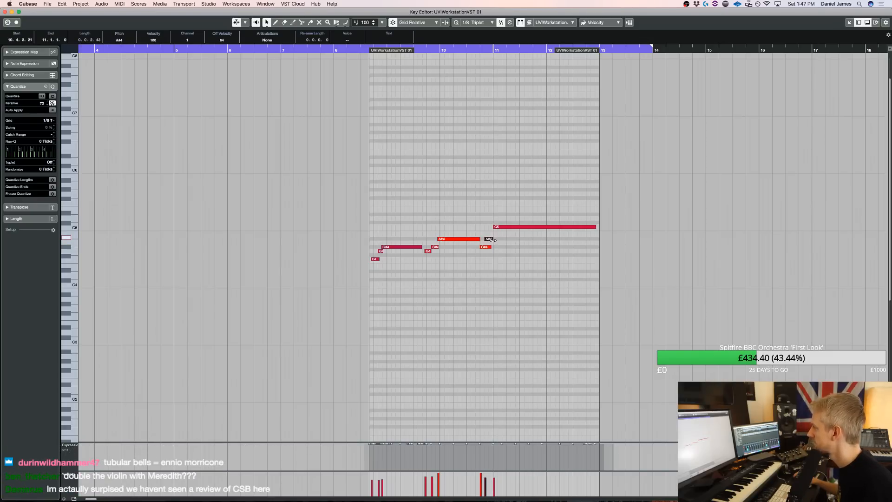
pyautogui.press('space')
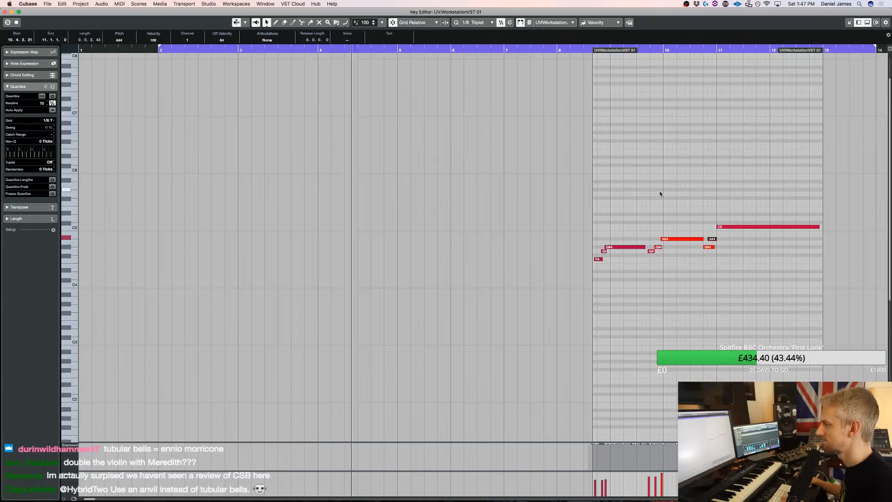
pyautogui.press('Return')
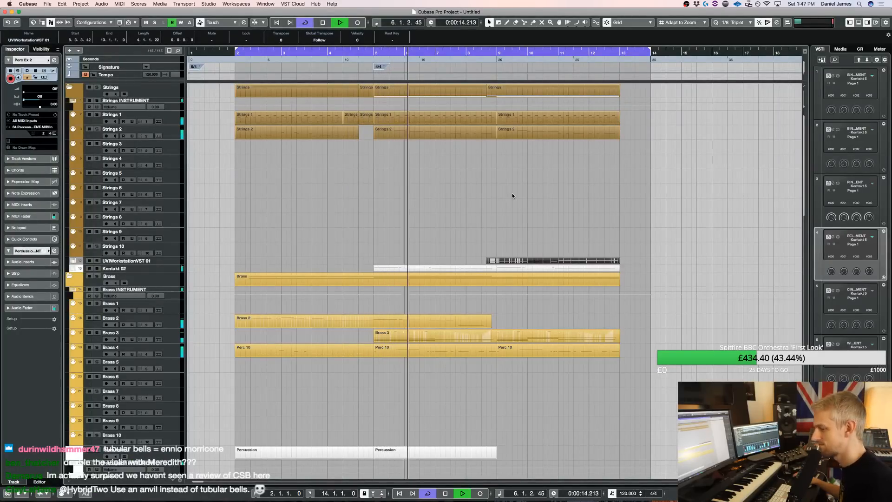
# Split the Perc Ex 2 part at bar 13, delete the piece after it and stop playback
pyautogui.click(167, 270)
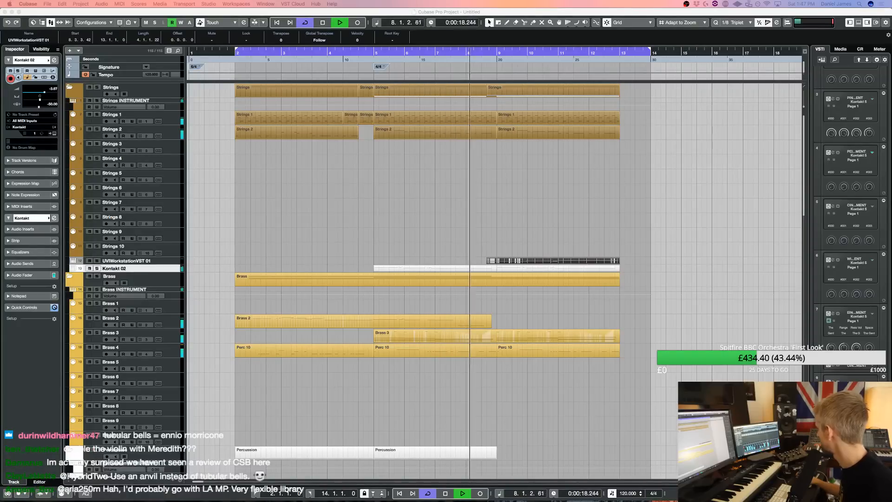
pyautogui.scroll(-5, 541, 267)
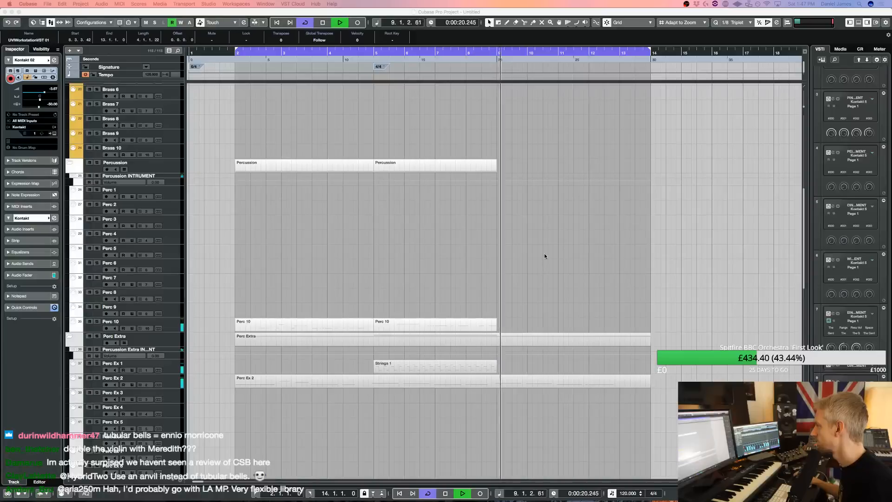
pyautogui.scroll(5, 545, 253)
pyautogui.press('3')
pyautogui.click(629, 467)
pyautogui.press('1')
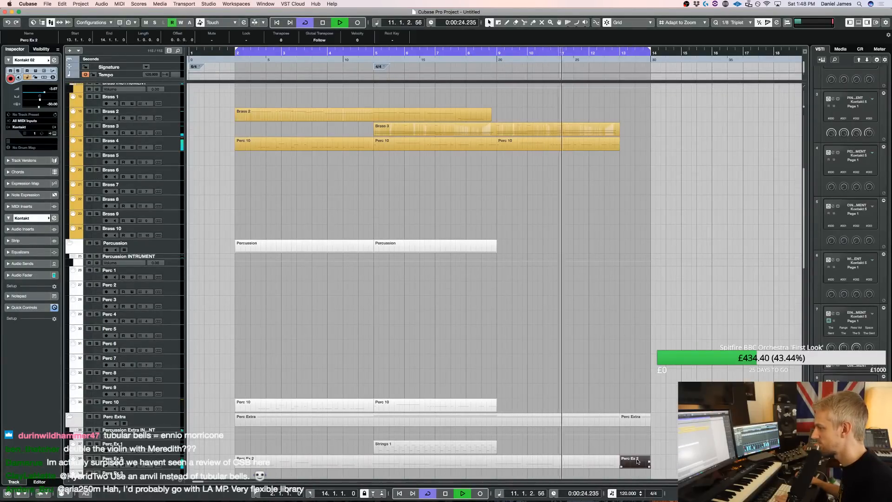
pyautogui.scroll(4, 638, 402)
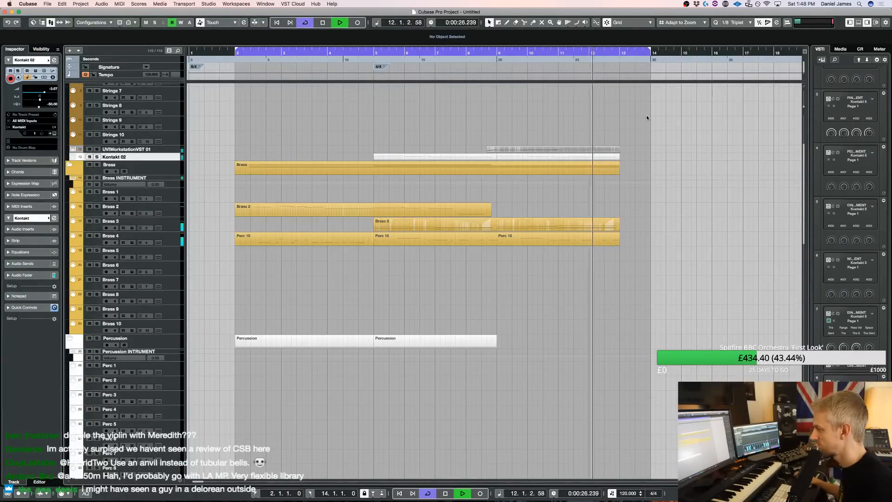
pyautogui.press('space')
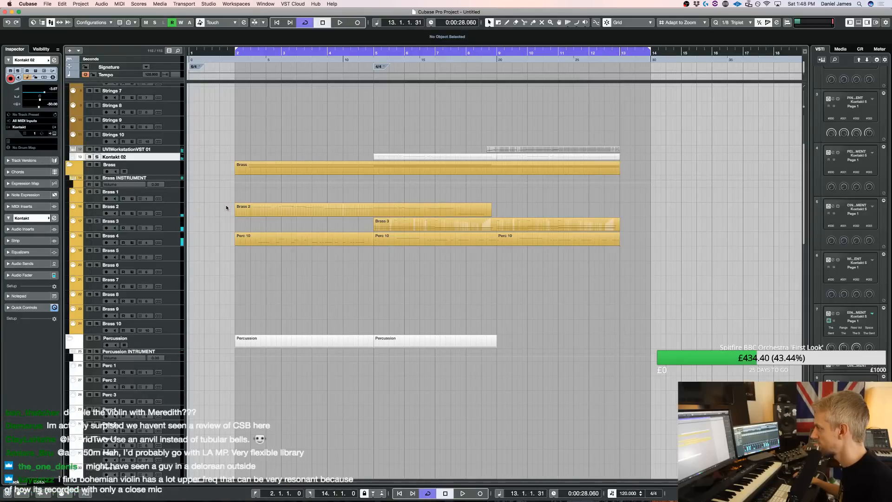
# Open Kontakt for the Choir 1 track and show the Metropolis Ark 1 instruments
pyautogui.scroll(-10, 269, 230)
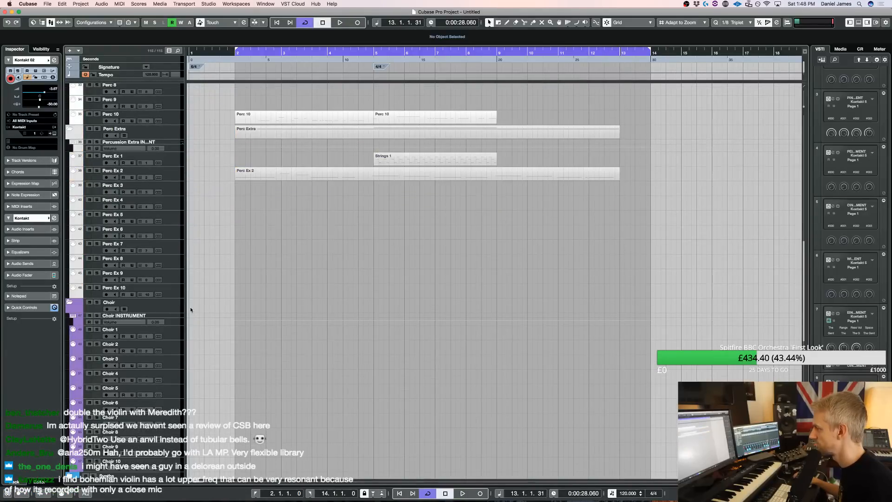
pyautogui.click(172, 331)
pyautogui.press('e')
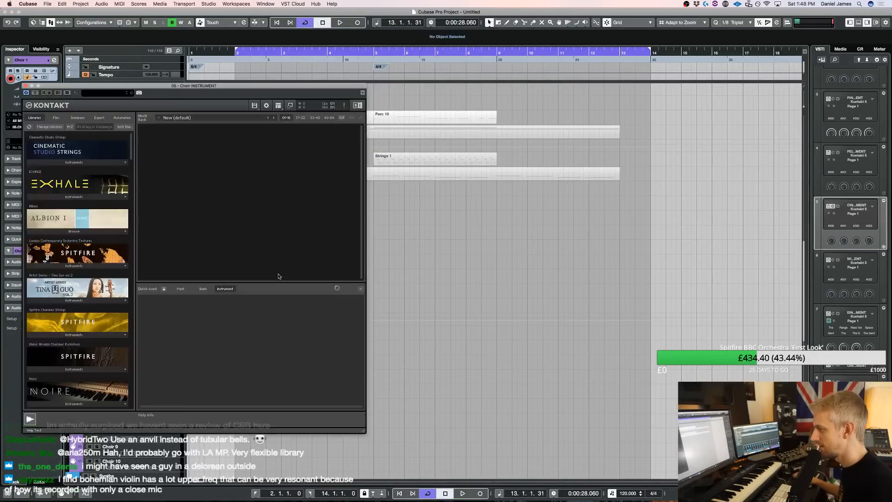
pyautogui.scroll(-10, 347, 328)
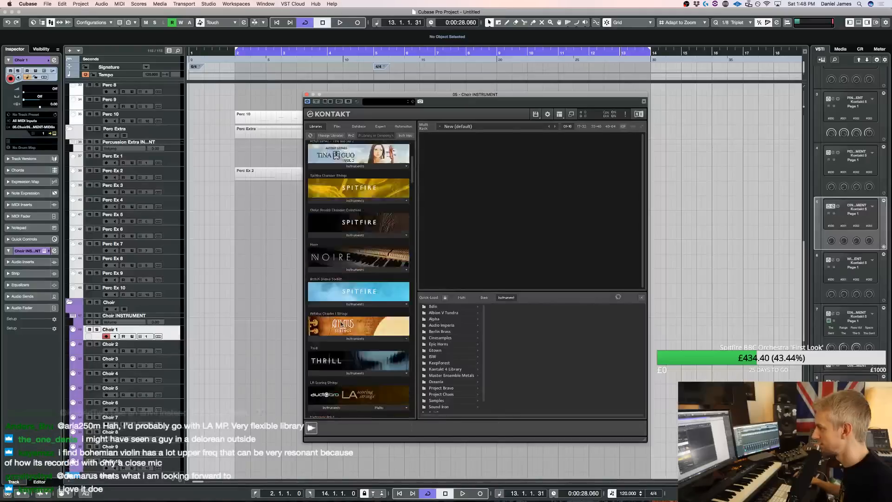
pyautogui.scroll(-2, 346, 328)
pyautogui.click(349, 331)
# Load 12. Viktoria Choir (High) Multi from the Multi Articulation folder of Metropolis Ark 1
pyautogui.scroll(-2, 333, 319)
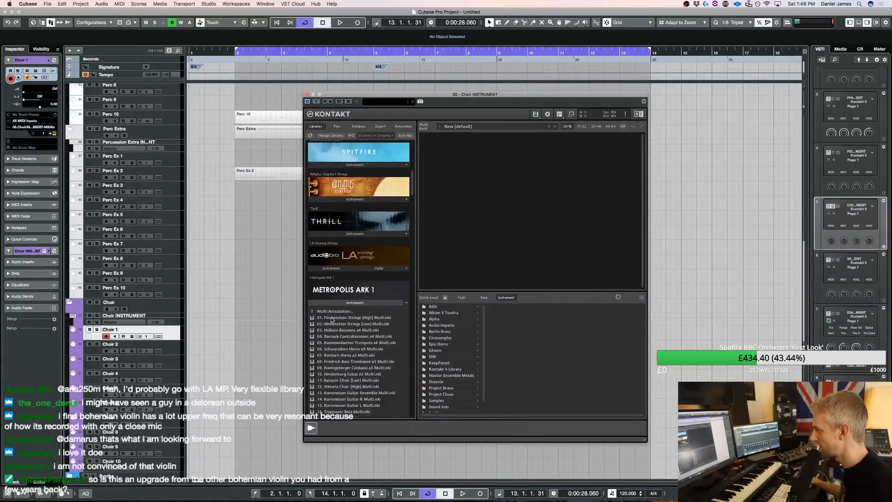
pyautogui.click(333, 311)
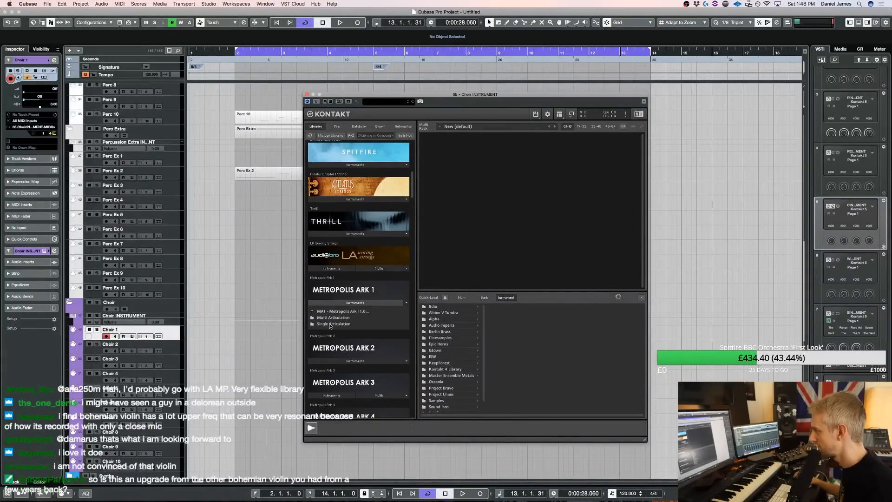
pyautogui.doubleClick(330, 324)
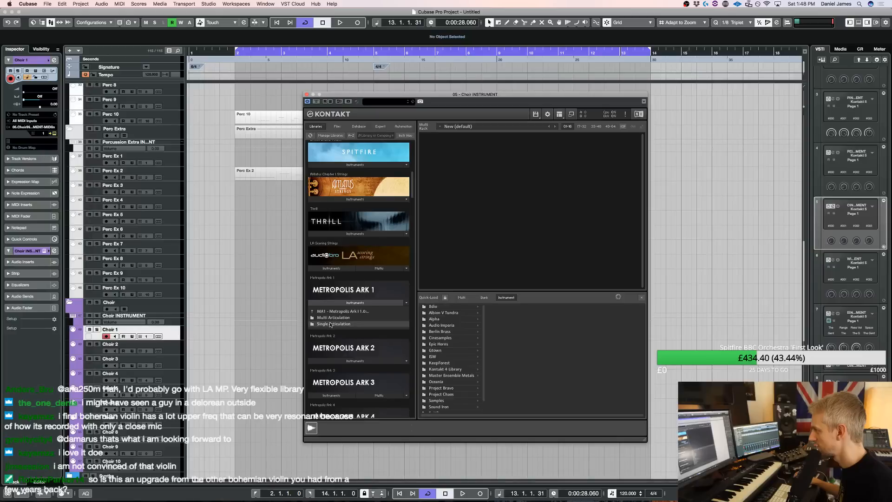
pyautogui.doubleClick(330, 312)
pyautogui.doubleClick(330, 318)
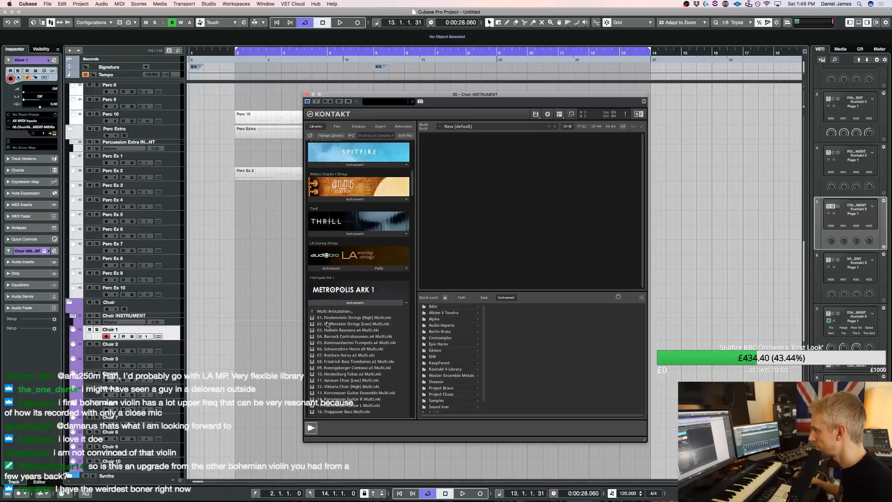
pyautogui.doubleClick(359, 387)
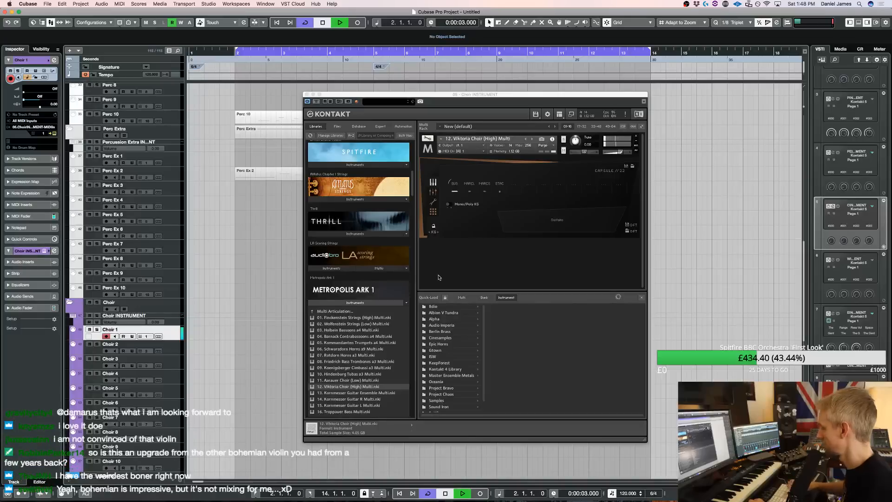
# Audition the Viktoria Choir over the arrangement, switch it to Marcato Long, then stop and remove it without saving
pyautogui.press('space')
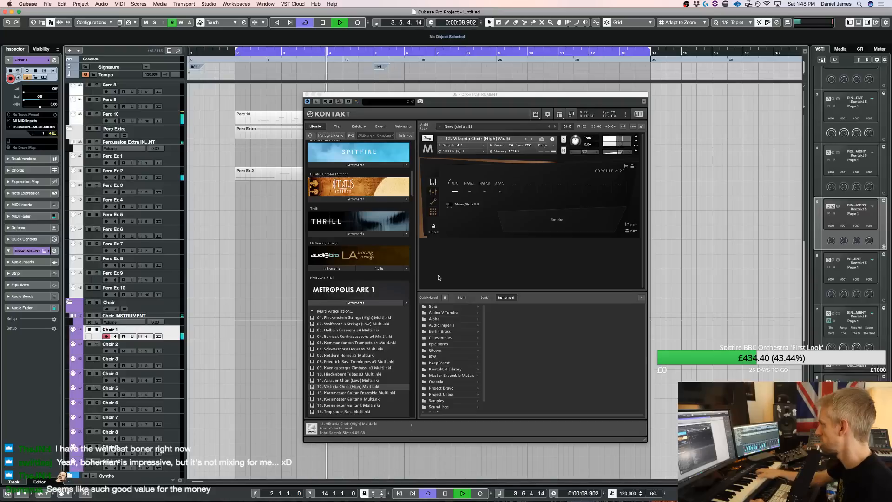
pyautogui.click(472, 188)
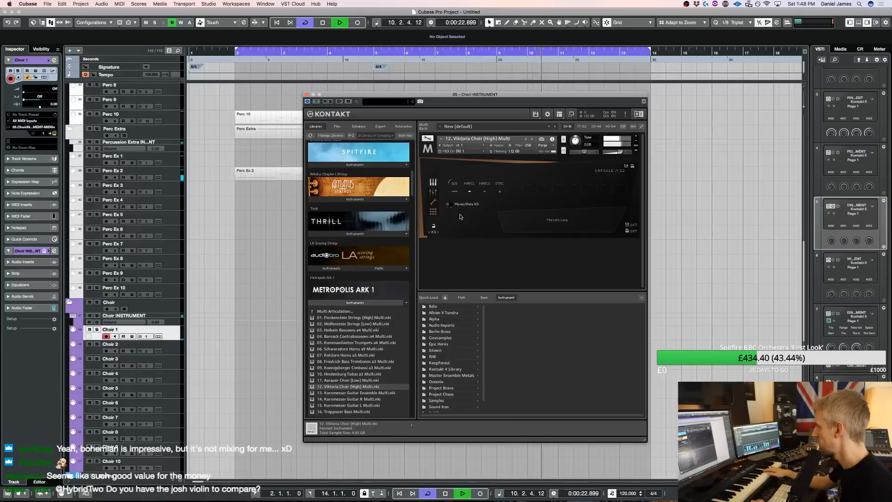
pyautogui.press('space')
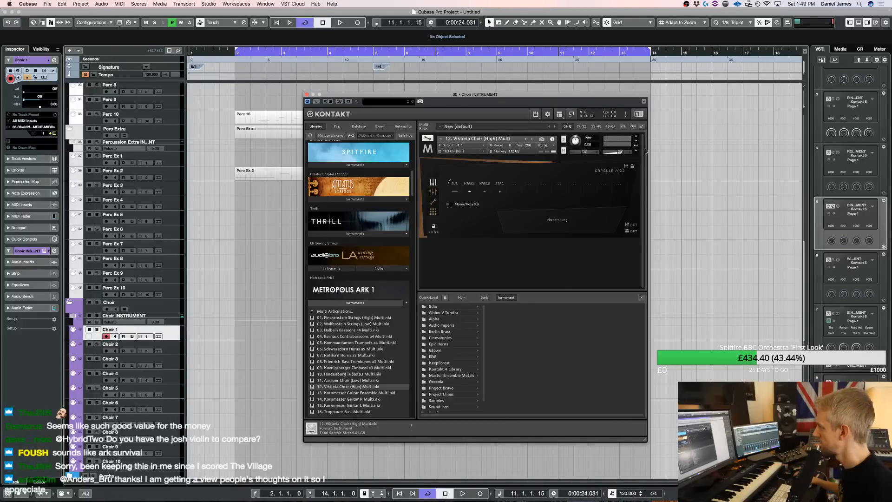
pyautogui.click(636, 136)
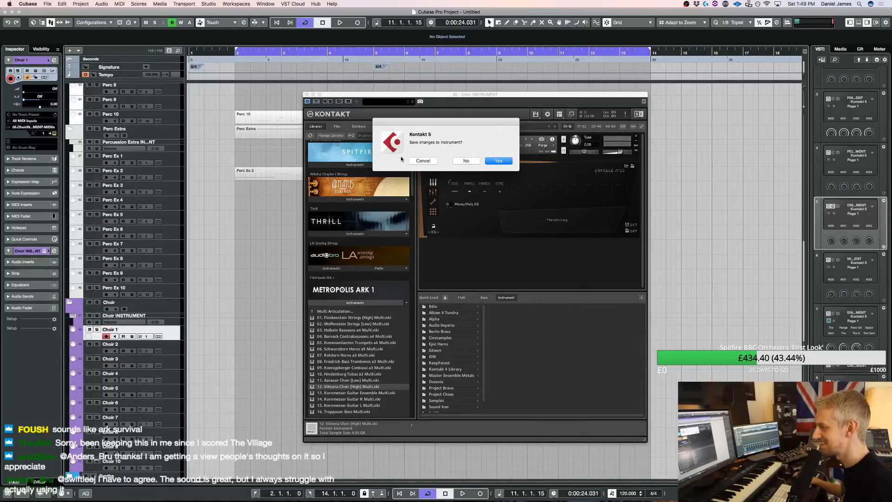
pyautogui.click(466, 161)
# Load Dominus Choir from the Samples folder, choose the phrase MI-SE-RI-CO-RDI-A and audition it over the arrangement
pyautogui.scroll(-2, 456, 376)
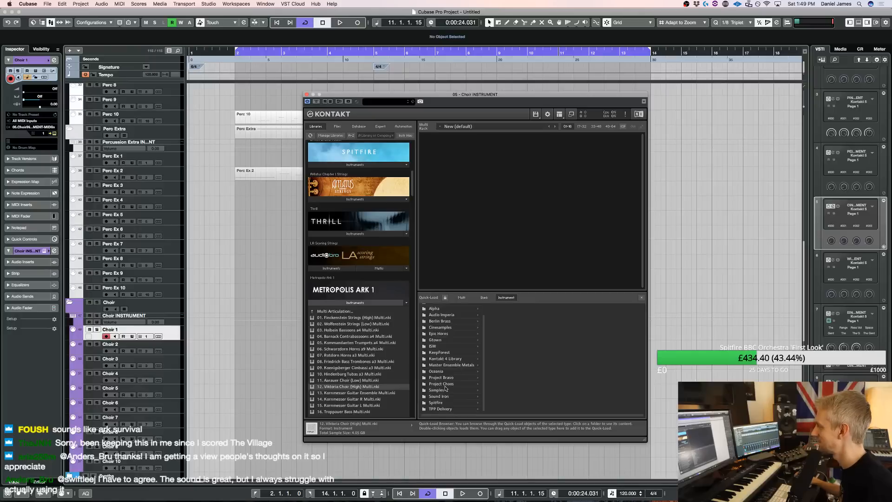
pyautogui.click(439, 390)
pyautogui.click(507, 363)
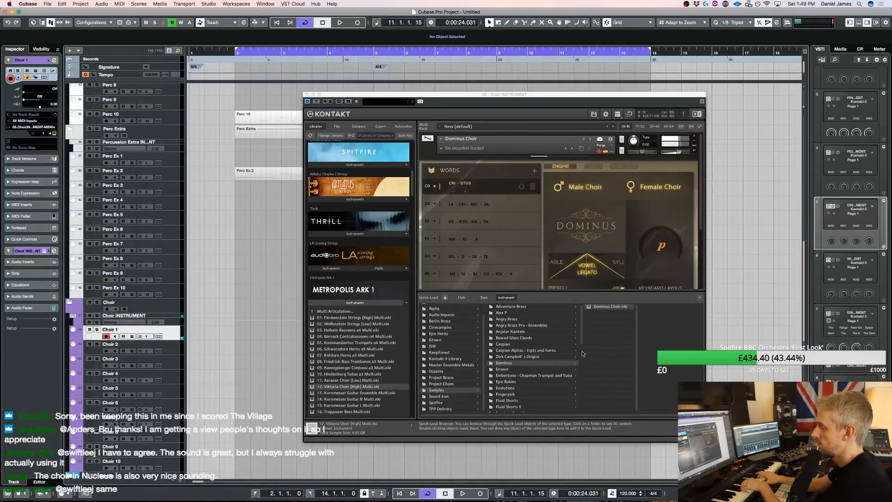
pyautogui.click(486, 271)
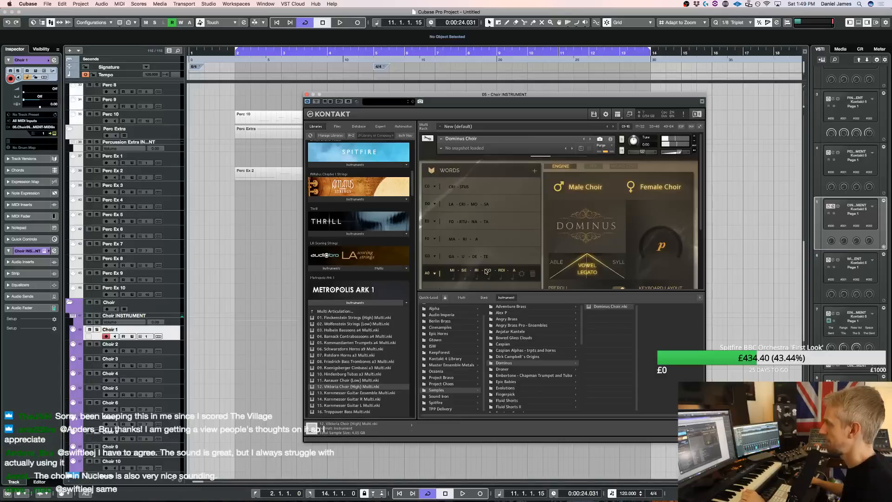
pyautogui.press('space')
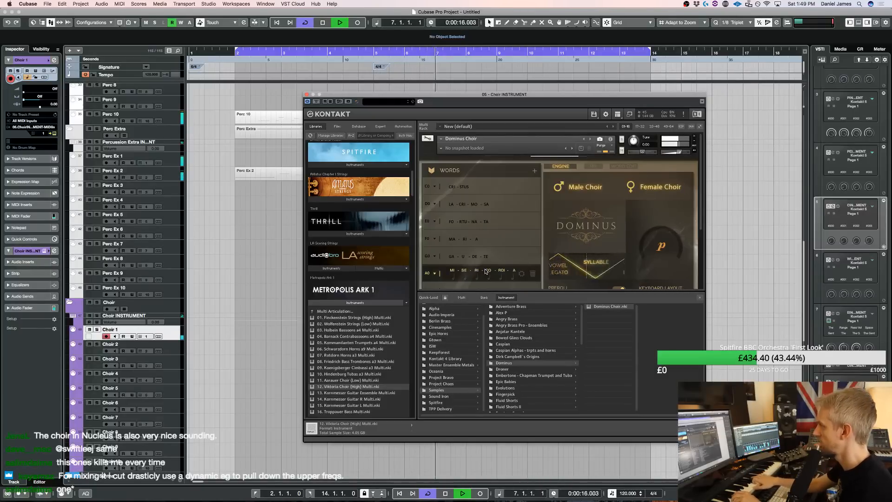
# Remove Dominus Choir without saving its changes and load Choir.nkm as the replacement Kontakt multi
pyautogui.click(694, 138)
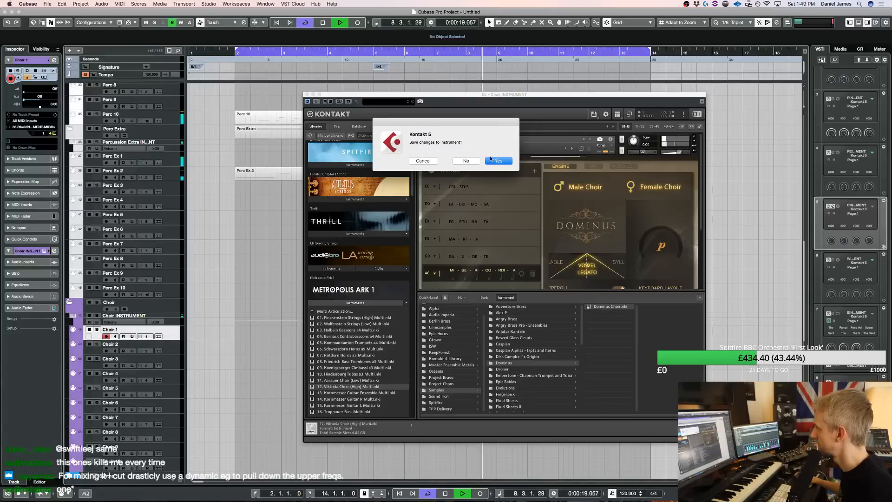
pyautogui.click(463, 298)
pyautogui.doubleClick(448, 319)
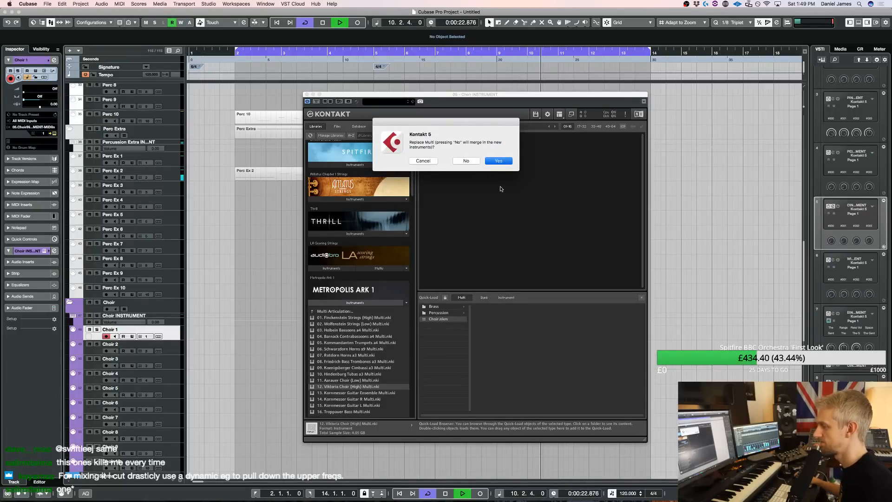
pyautogui.press('Return')
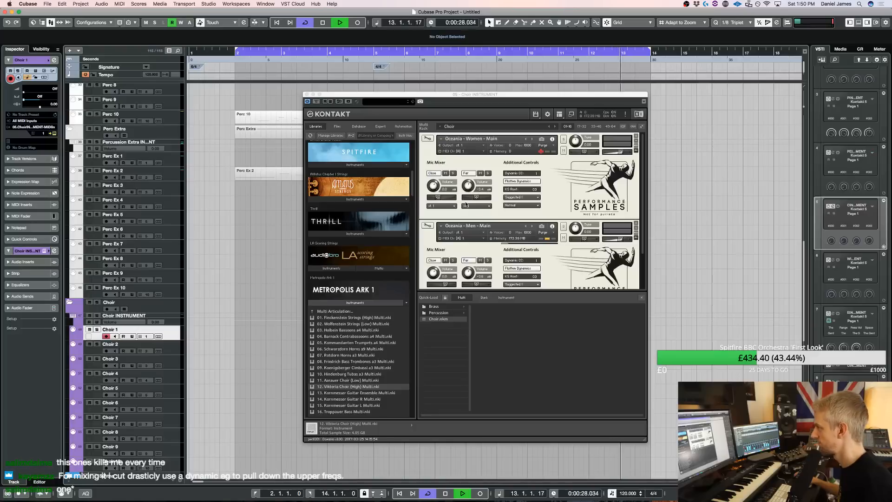
# Stop playback and raise the Oceania - Women - Main mic volumes to 2.4 for Close and -0.7 for Far
pyautogui.press('space')
pyautogui.moveTo(434, 188); pyautogui.dragTo(435, 185)
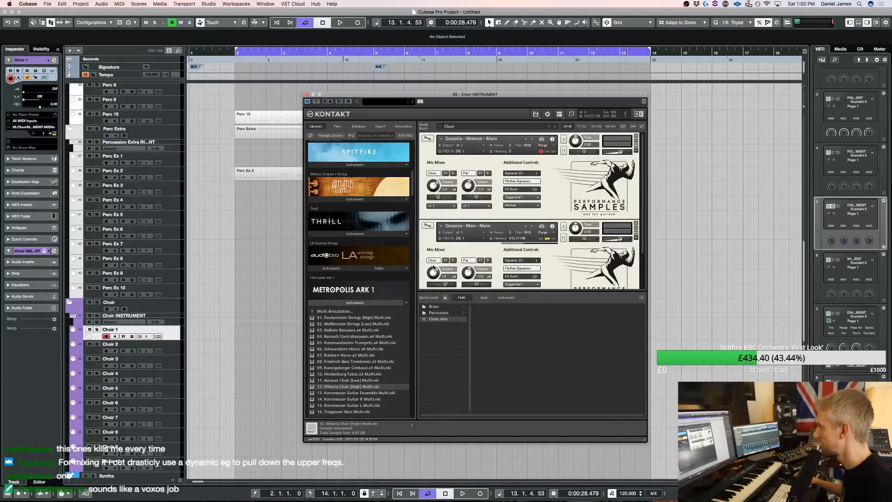
pyautogui.moveTo(471, 188); pyautogui.dragTo(471, 186)
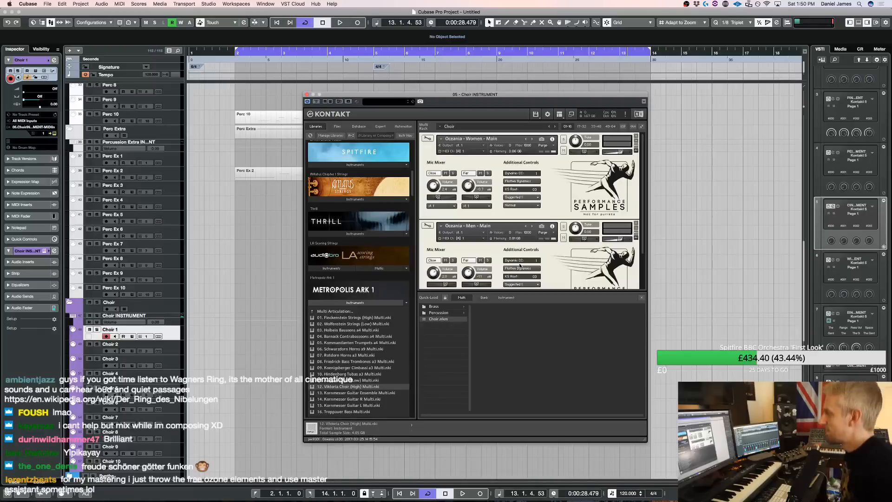
# Audition the Oceania women's and men's choir over the arrangement, restarting from bar 2, then stop and close Kontakt
pyautogui.press('space')
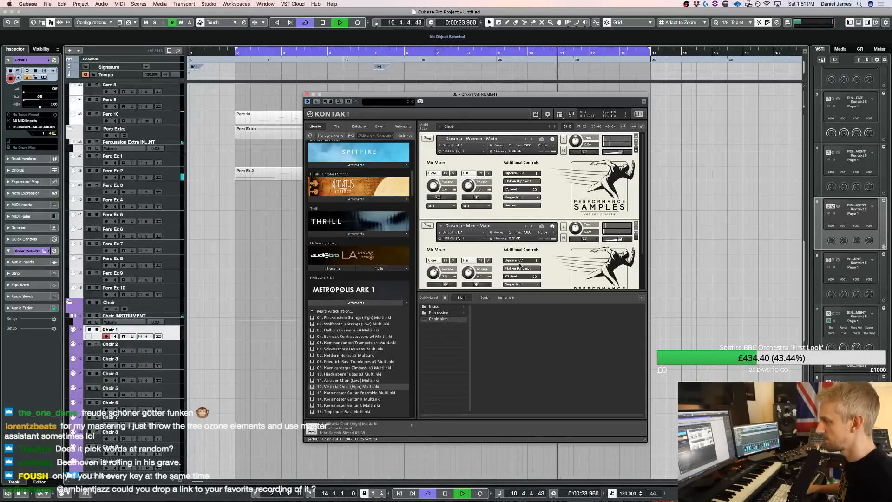
pyautogui.press('KP_1')
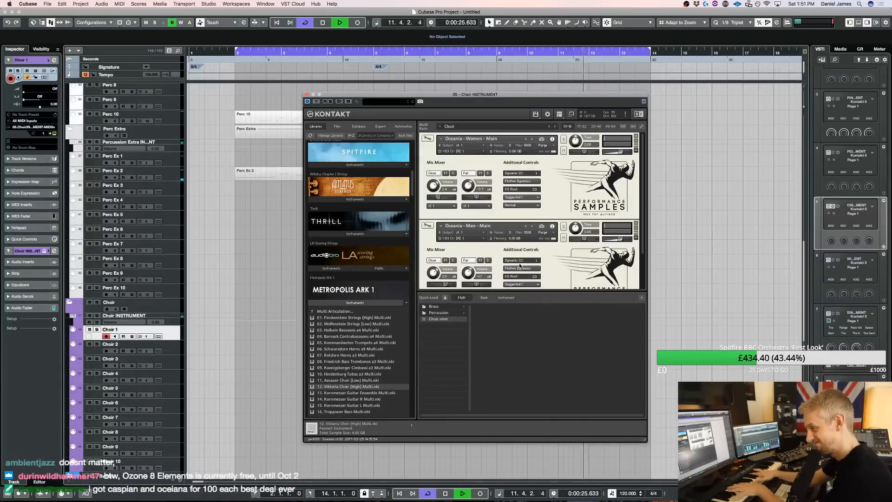
pyautogui.press('space')
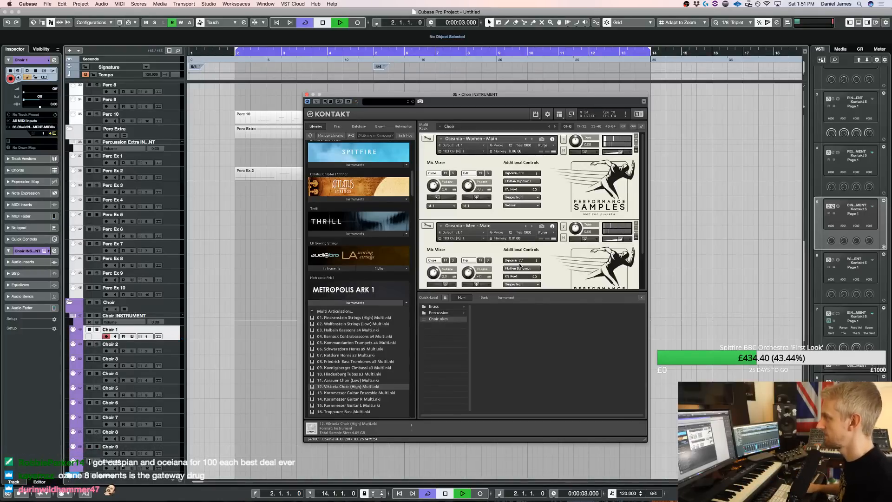
pyautogui.press('space')
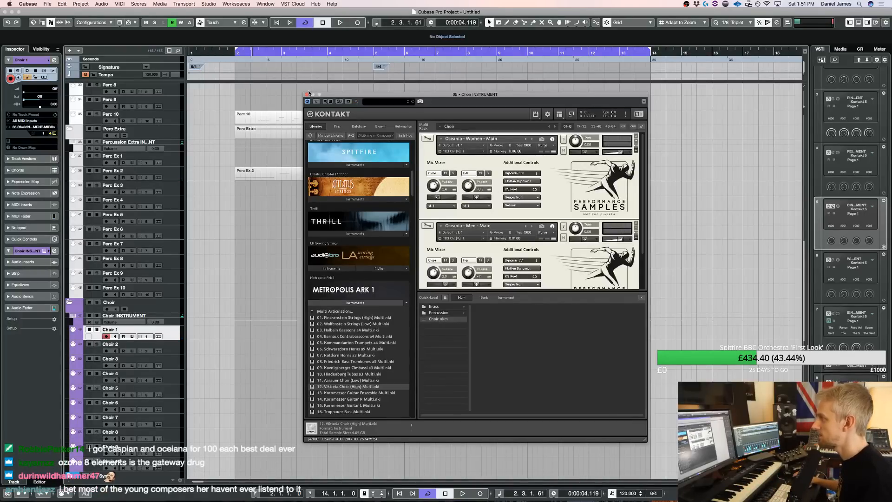
pyautogui.click(306, 95)
# Select the string, UVI, Kontakt 02, brass and percussion parts and open them together in the Key Editor
pyautogui.scroll(15, 539, 232)
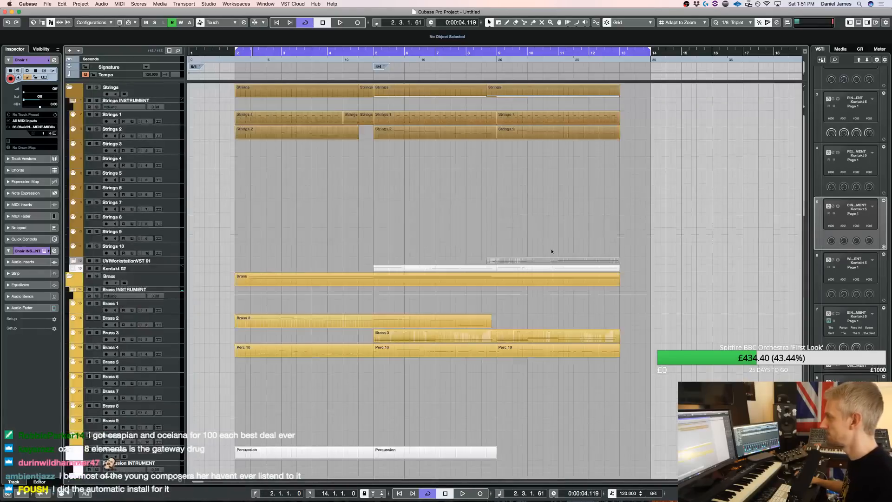
pyautogui.moveTo(633, 404); pyautogui.dragTo(214, 104)
pyautogui.press('KP_1')
pyautogui.scroll(-10, 380, 247)
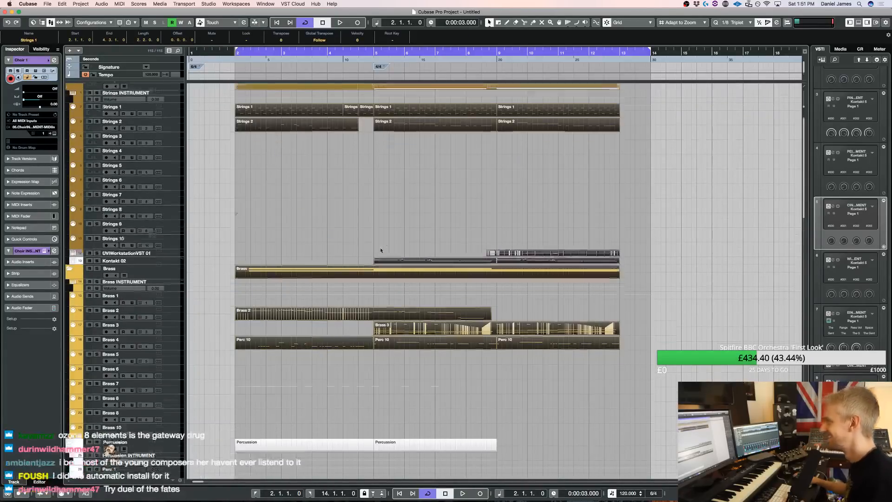
pyautogui.scroll(-15, 462, 288)
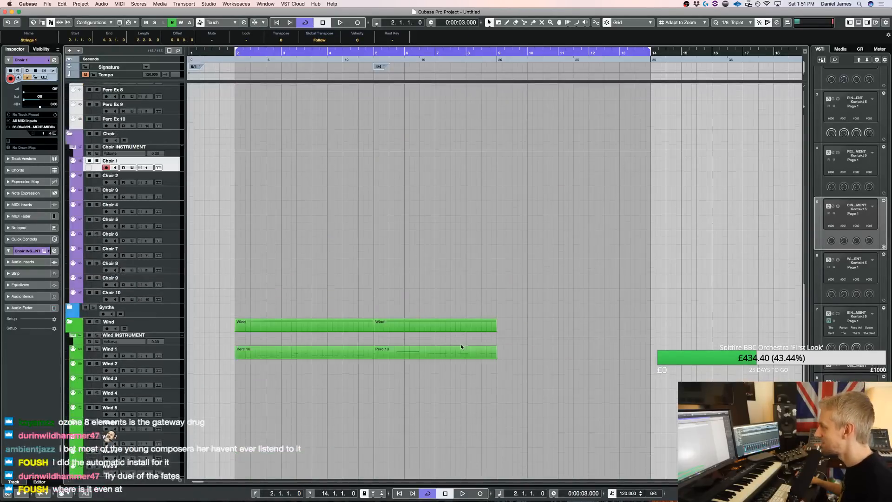
pyautogui.scroll(10, 288, 325)
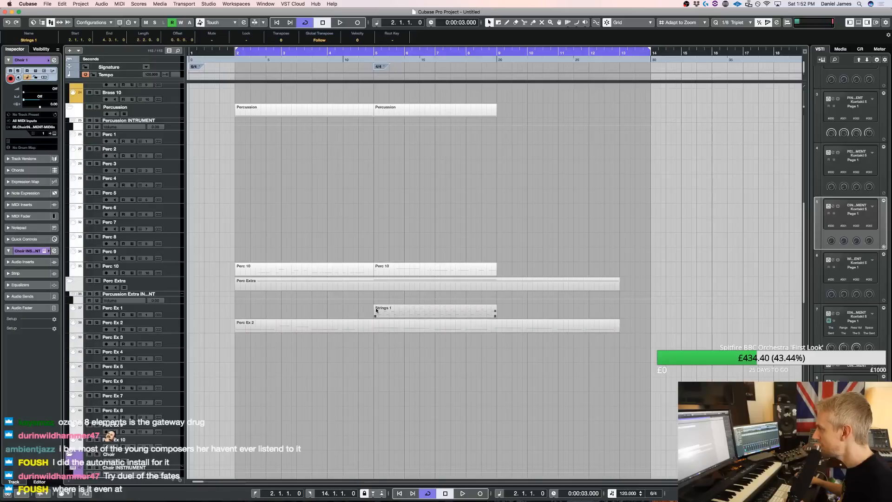
pyautogui.moveTo(362, 329); pyautogui.dragTo(332, 315)
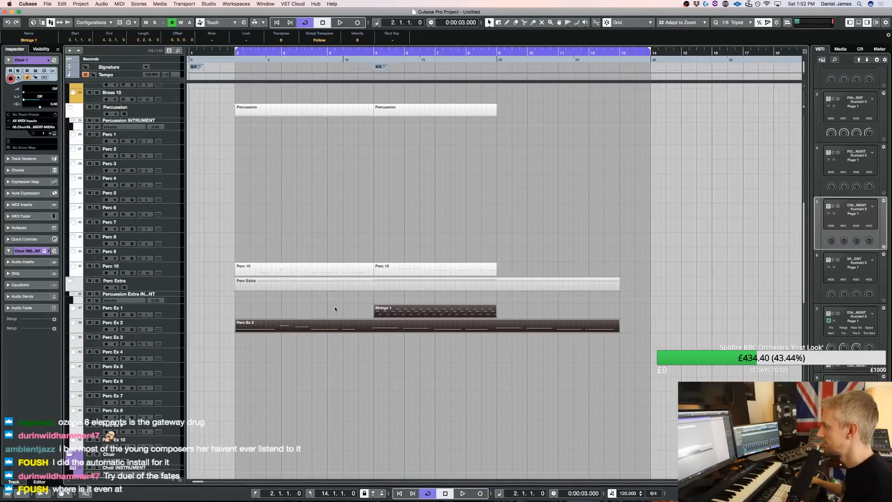
pyautogui.moveTo(474, 269); pyautogui.dragTo(254, 261)
pyautogui.scroll(5, 255, 261)
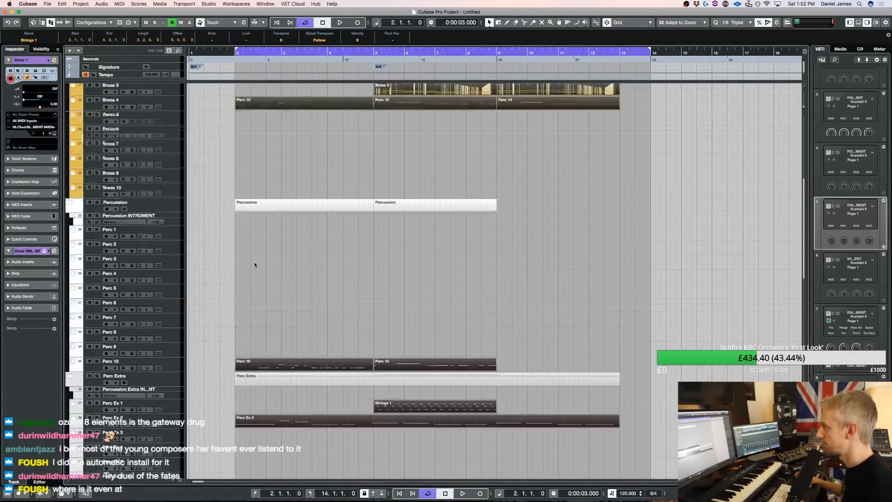
pyautogui.press('Return')
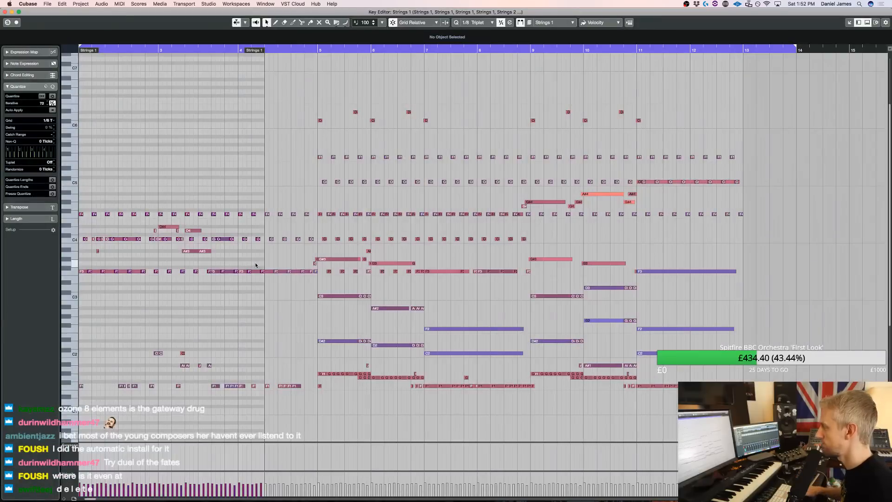
# Try transposing the combined notes up three semitones, restore their original pitch and leave the Key Editor
pyautogui.press('Up')
pyautogui.press('space')
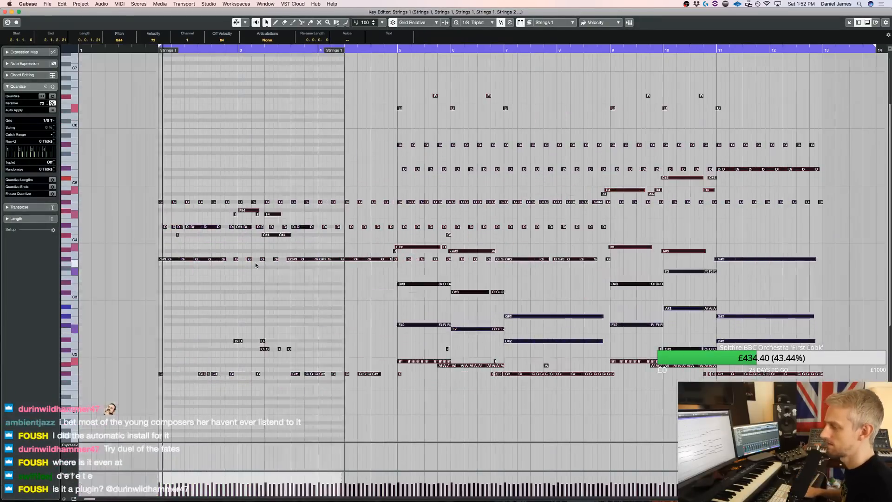
pyautogui.press('Down')
pyautogui.press('Down')
pyautogui.press('Down')
pyautogui.click(255, 265)
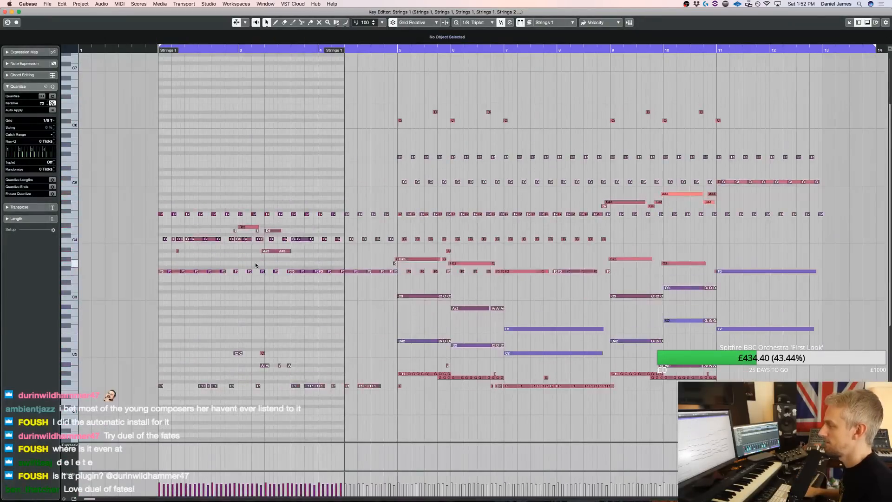
pyautogui.press('Return')
# Open the parts including the winds together in the Key Editor and audition them transposed up three semitones, then eight lower
pyautogui.scroll(-20, 429, 263)
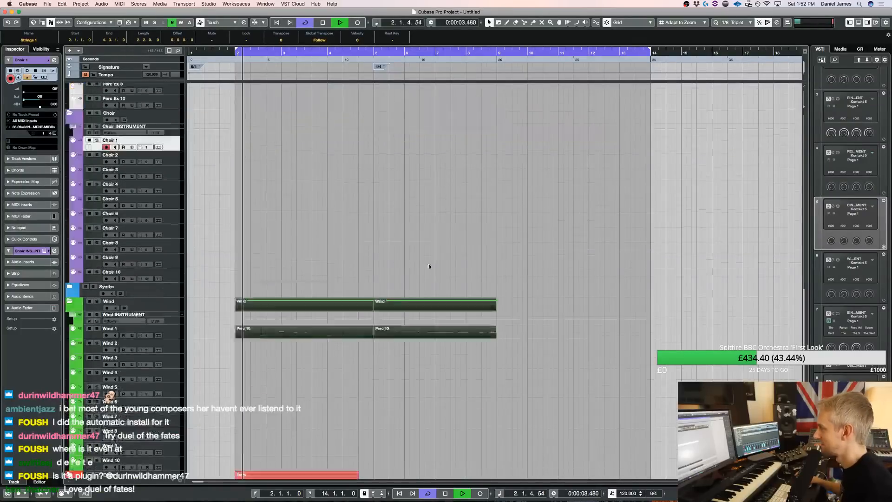
pyautogui.moveTo(578, 350); pyautogui.dragTo(271, 2)
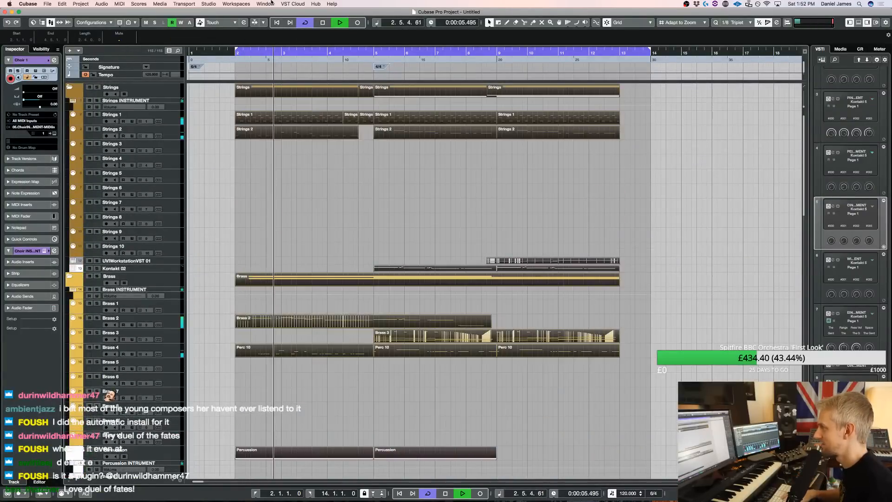
pyautogui.press('Return')
pyautogui.press('space')
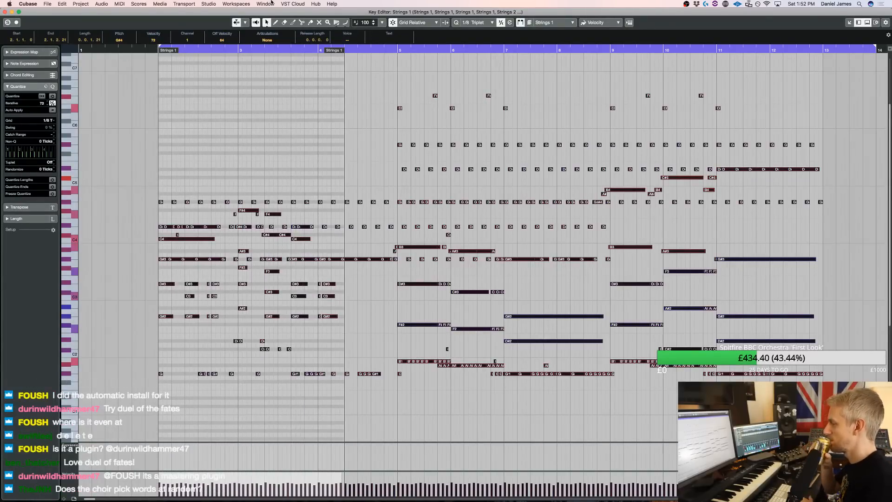
pyautogui.press('Down')
pyautogui.press('Down')
pyautogui.press('Down')
pyautogui.press('Down')
pyautogui.press('Down')
pyautogui.press('Down')
pyautogui.press('Down')
pyautogui.press('Down')
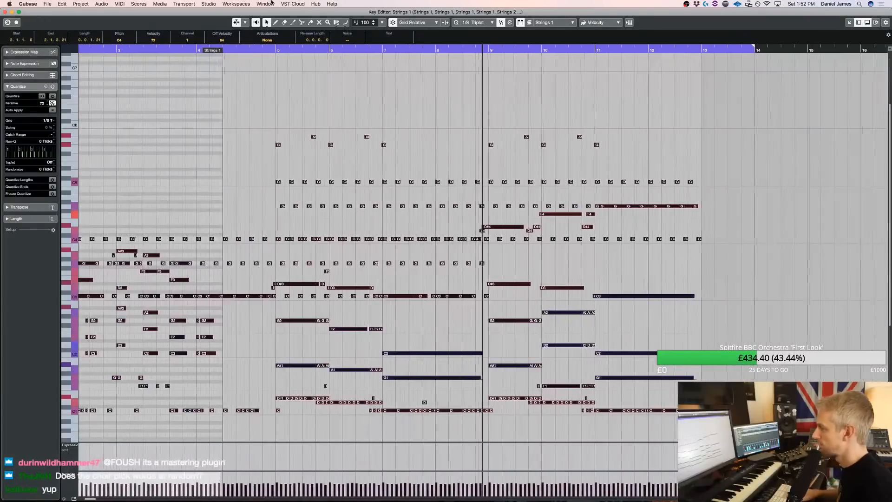
# Transpose all notes back up five semitones to their original key, close the Key Editor, restart playback and deselect the parts
pyautogui.press('space')
pyautogui.press('Up')
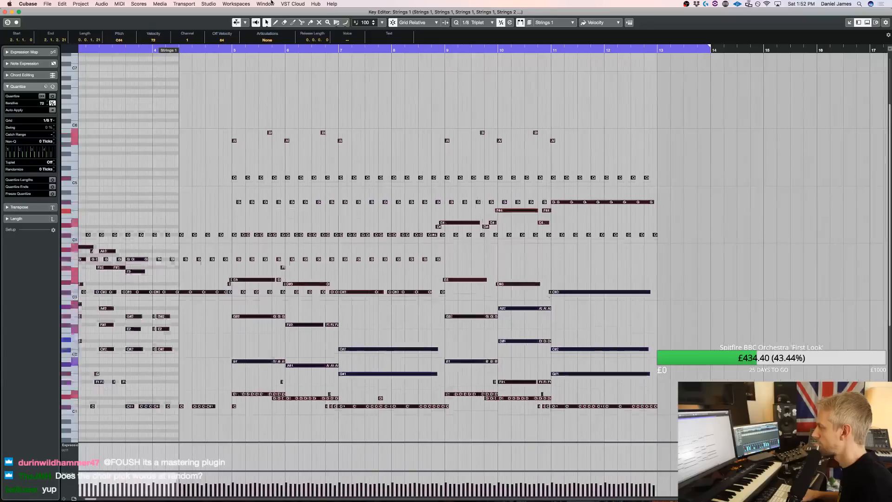
pyautogui.press('Up')
pyautogui.press('Up')
pyautogui.press('Up')
pyautogui.hscroll(-3, 230, 141)
pyautogui.press('Up')
pyautogui.press('Up')
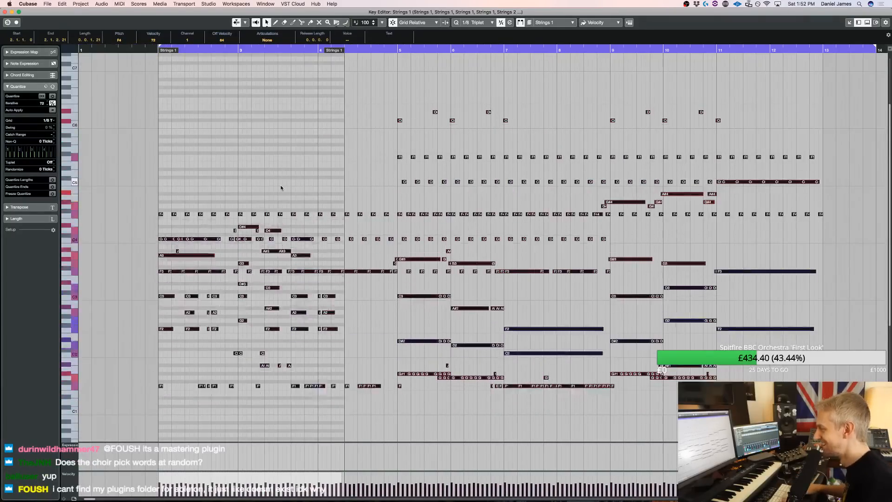
pyautogui.press('Escape')
pyautogui.press('space')
pyautogui.click(421, 212)
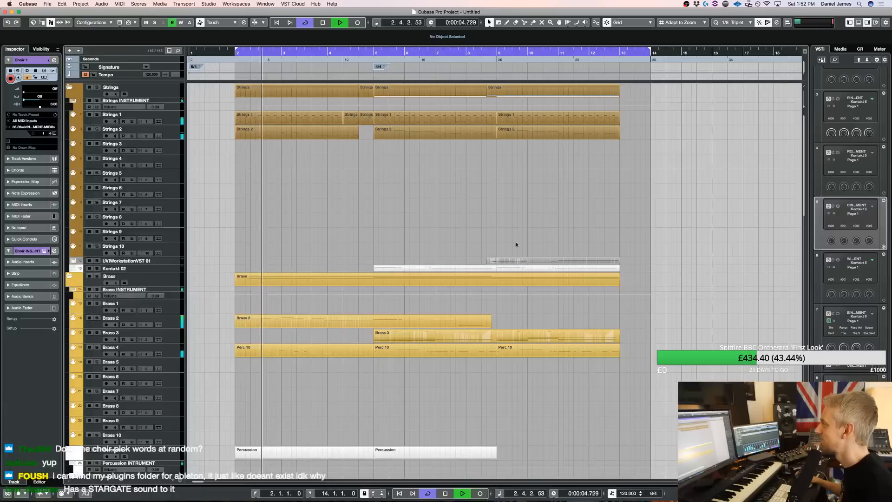
# Open the UVIWorkstationVST 01 instrument, stop playback and move its window clear of the track's part
pyautogui.click(161, 261)
pyautogui.click(54, 133)
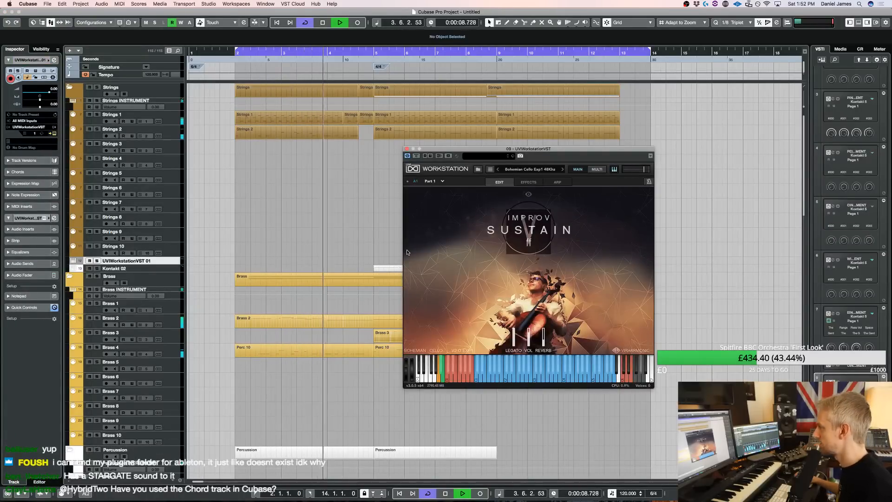
pyautogui.press('space')
pyautogui.click(366, 222)
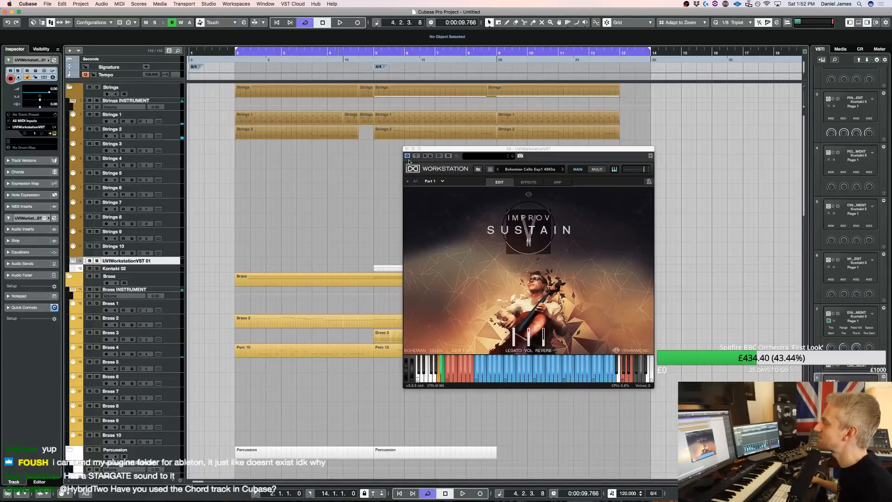
pyautogui.moveTo(414, 154); pyautogui.dragTo(590, 154)
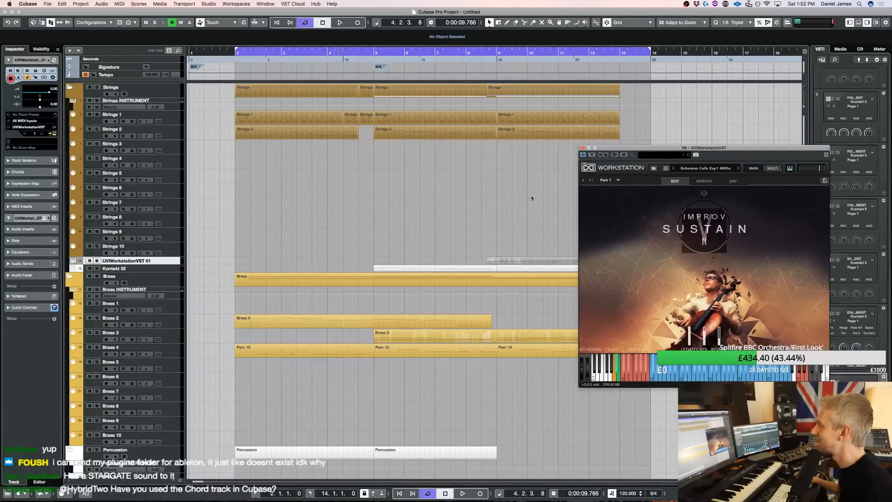
# Open the UVIWorkstationVST 01 part in the Key Editor and shift its cello melody to start on F3
pyautogui.doubleClick(501, 263)
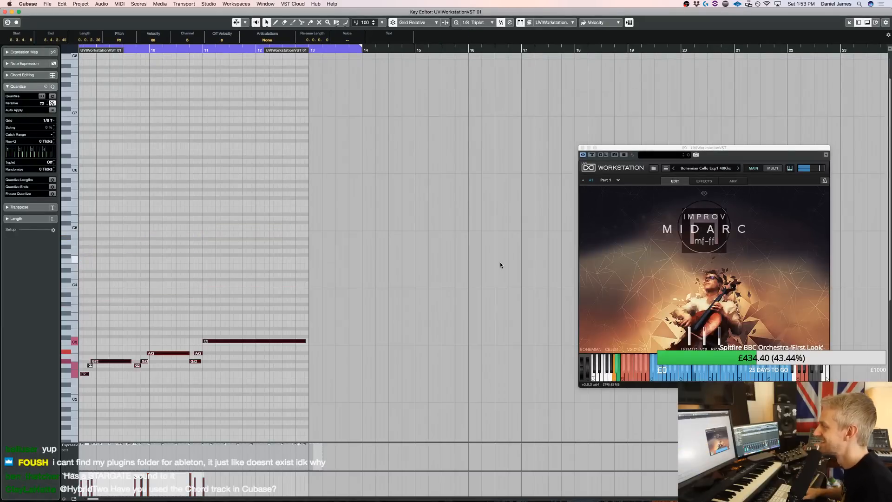
pyautogui.press('KP_Subtract')
pyautogui.press('KP_Add')
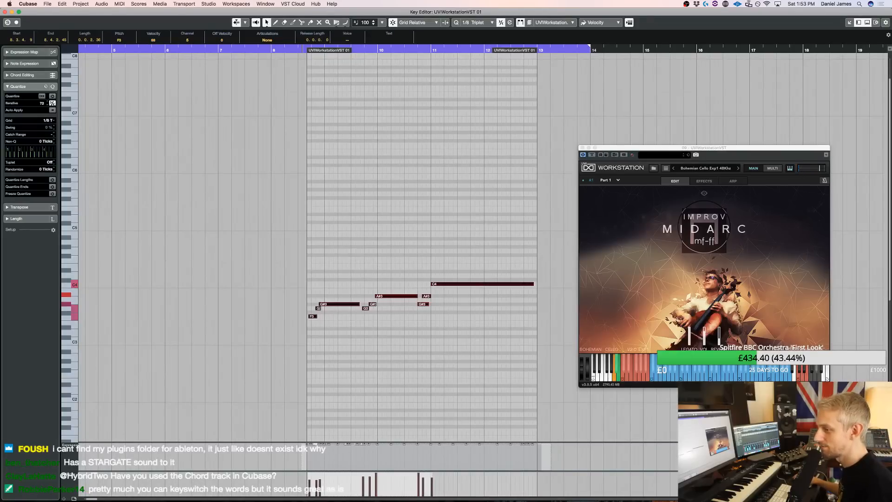
pyautogui.click(286, 272)
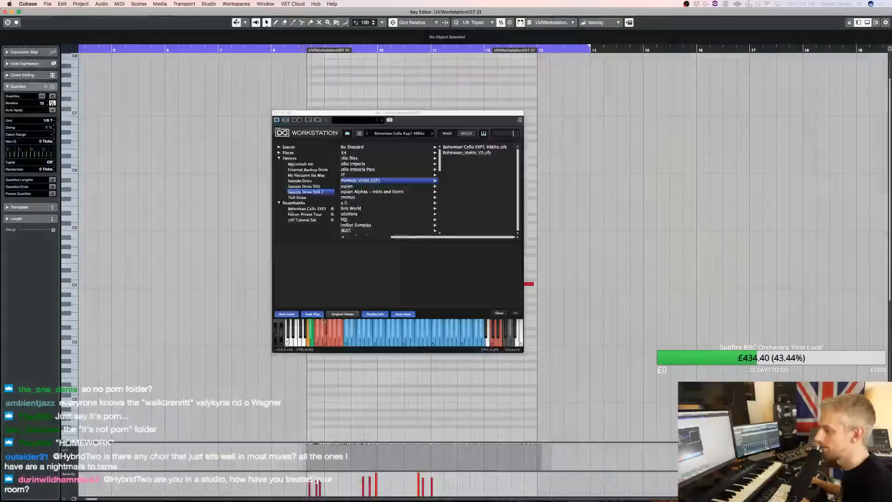
# Load Bohemian_Violin_v3_Fast_Load from the Bohemian_Violin_V3 soundbank in place of the Bohemian Cello
pyautogui.doubleClick(473, 153)
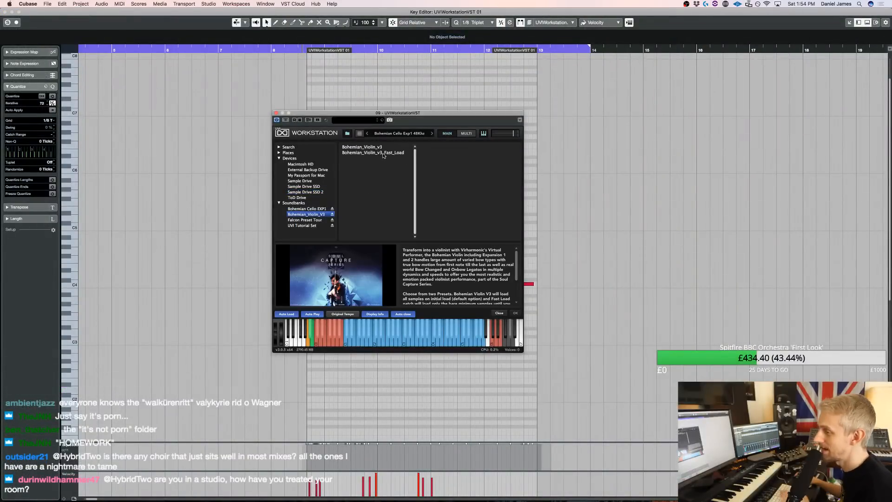
pyautogui.click(384, 152)
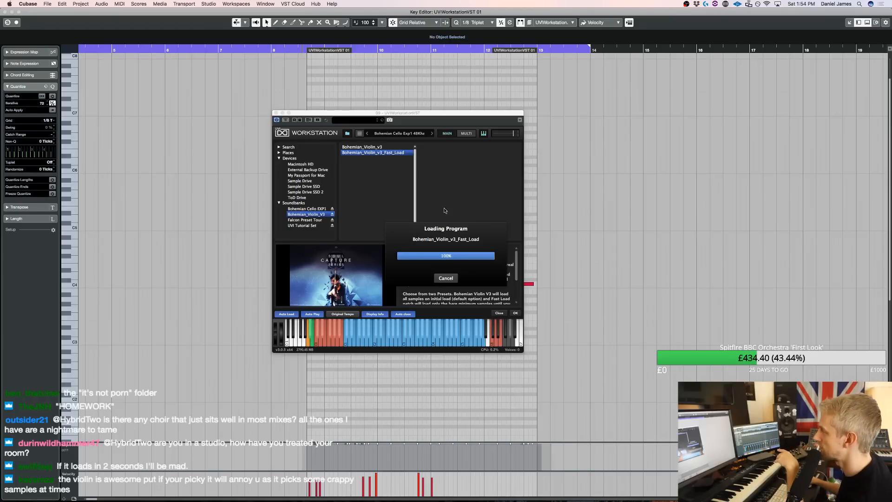
pyautogui.moveTo(425, 227); pyautogui.dragTo(413, 224)
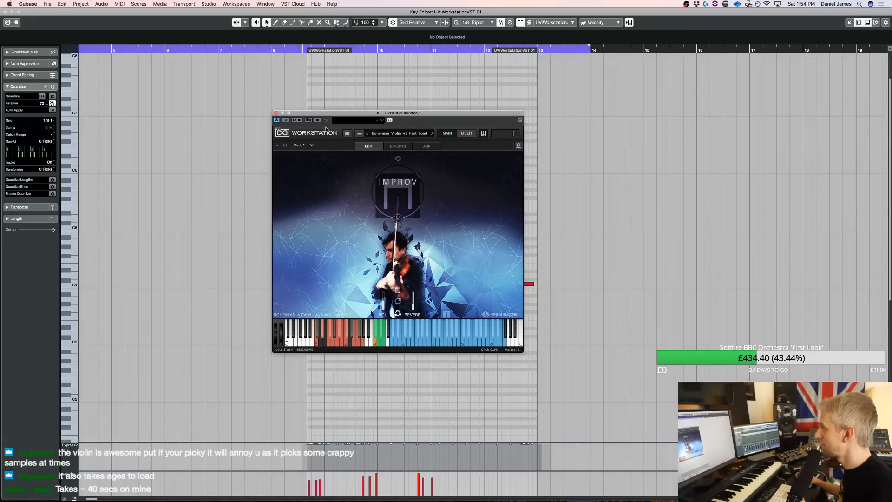
# Move the violin instrument window clear of the notes and transpose the whole melody up one octave
pyautogui.moveTo(332, 112); pyautogui.dragTo(609, 81)
pyautogui.moveTo(529, 361); pyautogui.dragTo(180, 228)
pyautogui.hotkey('shift', 'Up')
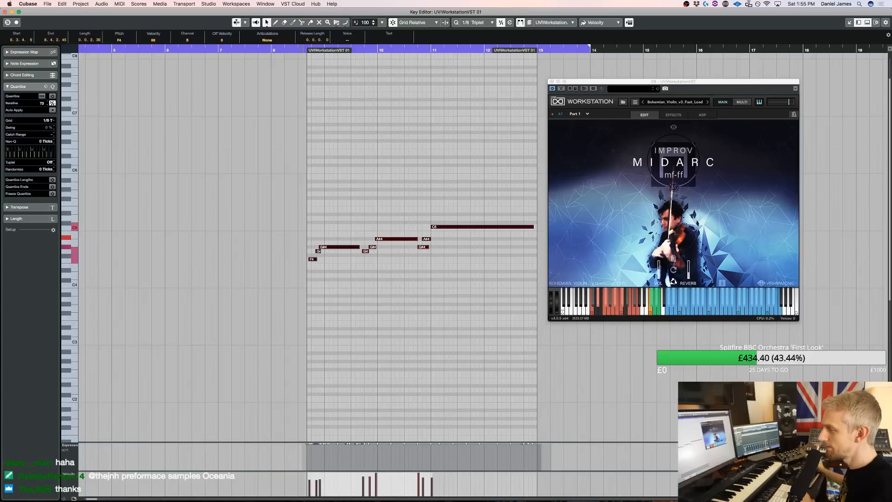
# Audition the violin melody, transpose it down one octave, and close the instrument and Key Editor windows
pyautogui.moveTo(599, 92); pyautogui.dragTo(590, 97)
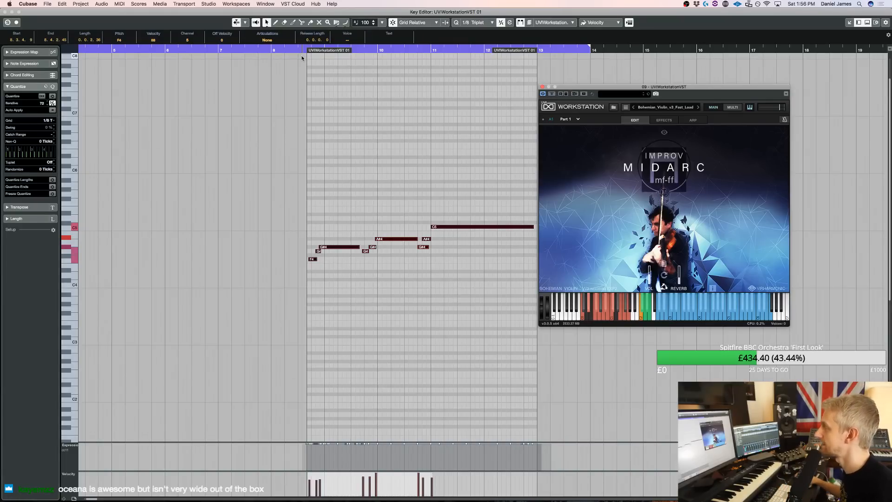
pyautogui.press('space')
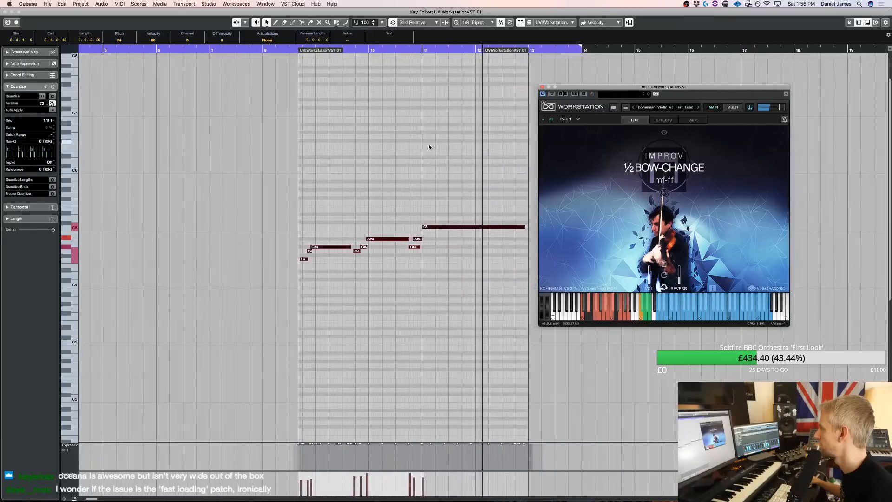
pyautogui.hotkey('shift', 'Down')
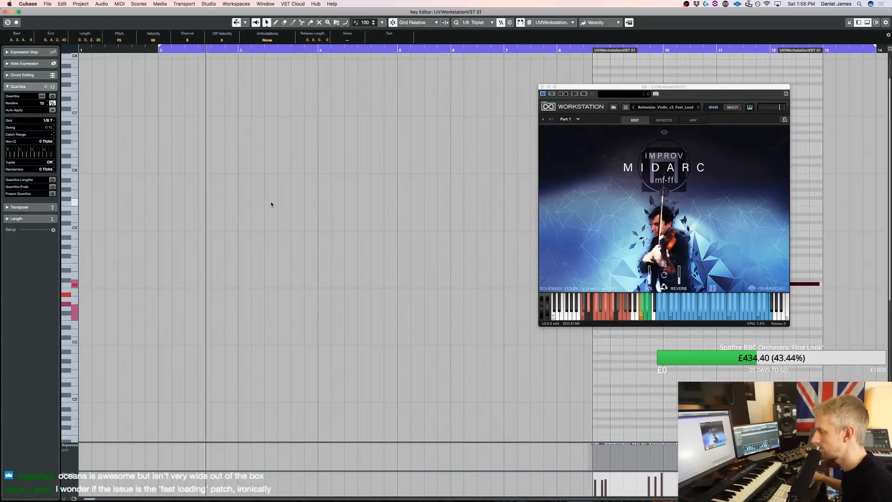
pyautogui.click(542, 86)
pyautogui.press('Return')
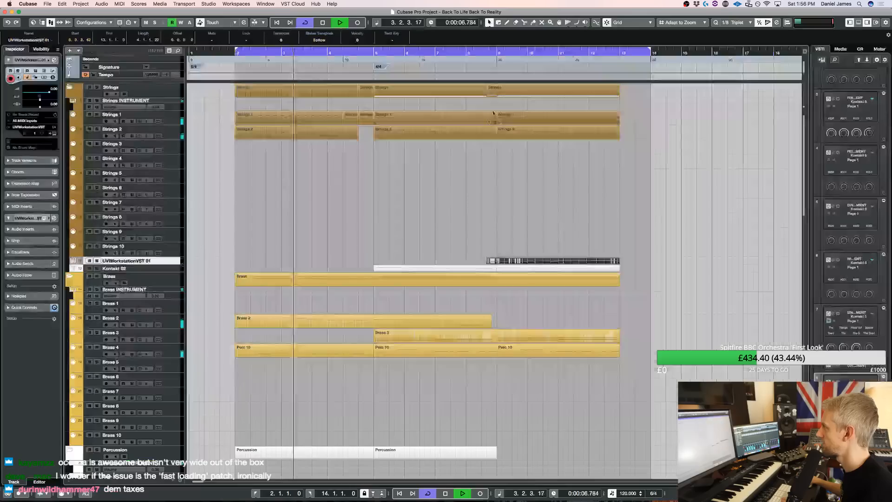
pyautogui.press('space')
pyautogui.moveTo(340, 353); pyautogui.dragTo(346, 261)
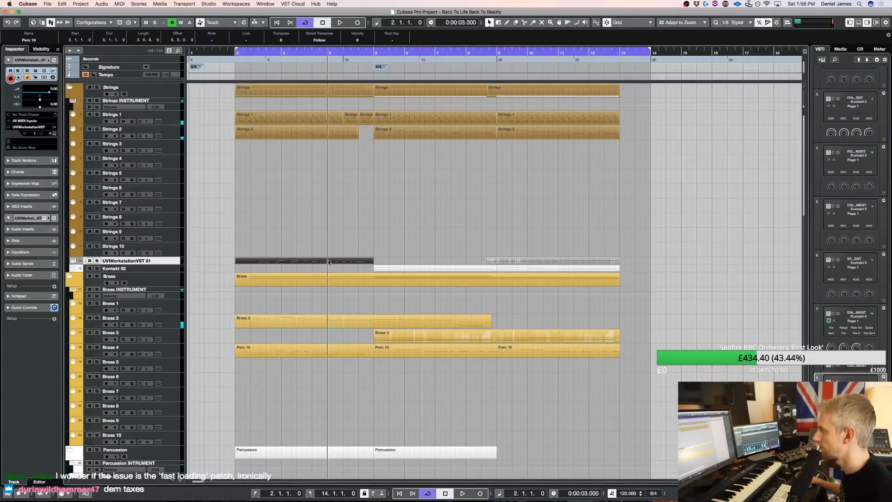
pyautogui.press('Delete')
# Split the Brass 2 part at bar 5, copy its first section to the UVIWorkstationVST 01 track at bar 2 and audition it
pyautogui.keyDown('alt'); pyautogui.click(376, 321); pyautogui.keyUp('alt')
pyautogui.moveTo(346, 320); pyautogui.dragTo(341, 264)
pyautogui.press('space')
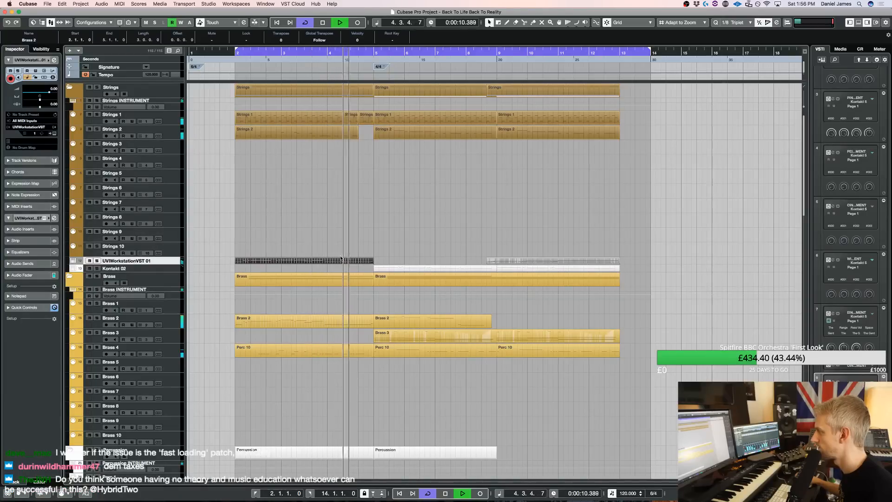
pyautogui.press('space')
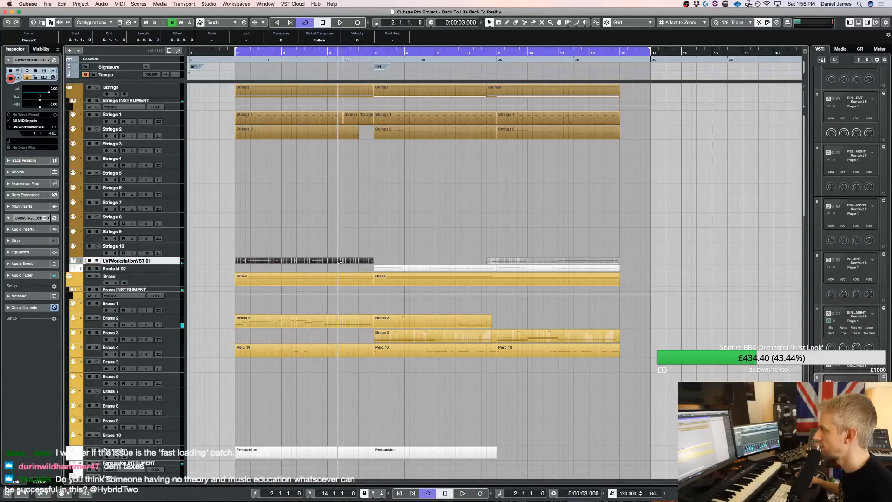
# Open the copied Brass 2 part in the Key Editor and lengthen its opening C5, A#4 and F4 notes to overlap the notes that follow
pyautogui.press('Return')
pyautogui.press('Escape')
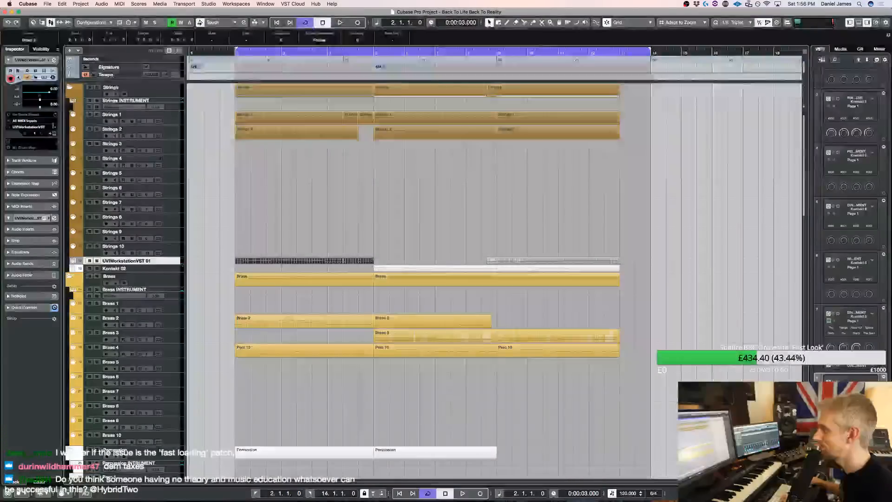
pyautogui.press('Return')
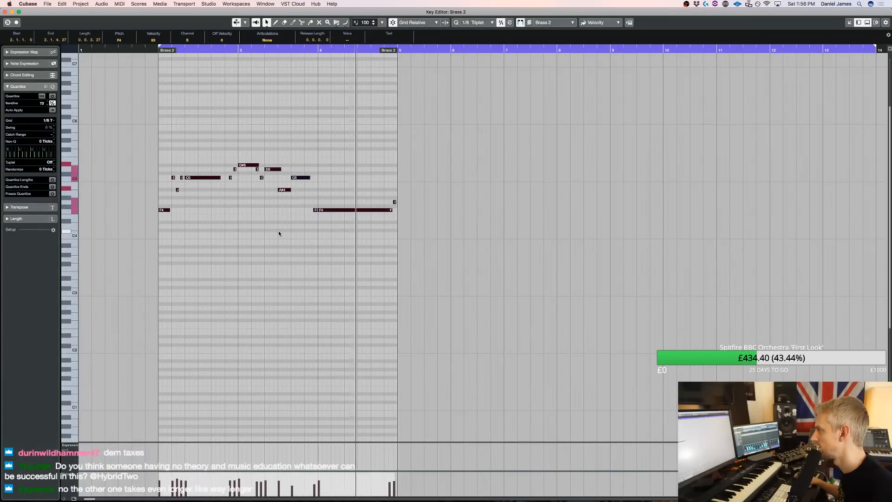
pyautogui.press('space')
pyautogui.click(158, 189)
pyautogui.click(184, 176)
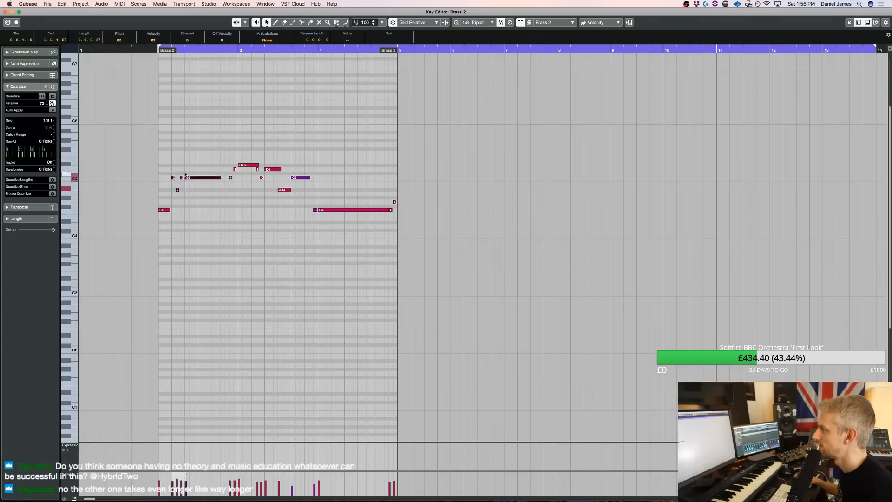
pyautogui.click(174, 177)
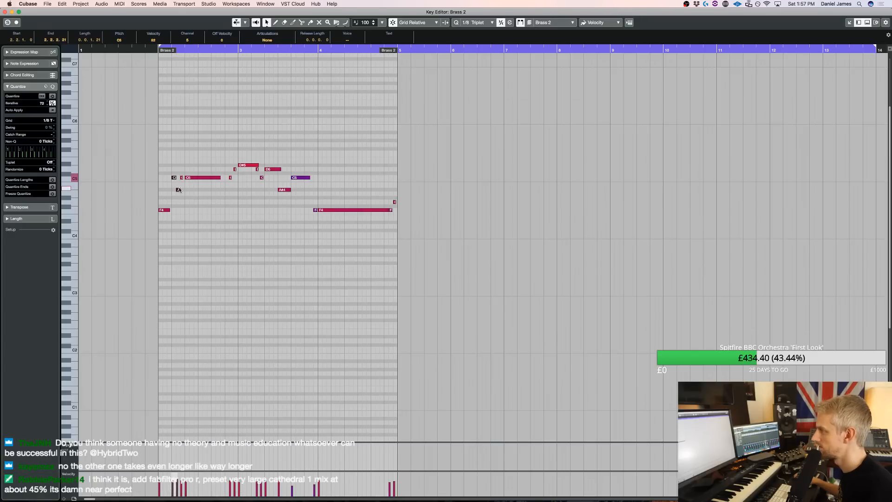
pyautogui.moveTo(180, 190); pyautogui.dragTo(171, 210)
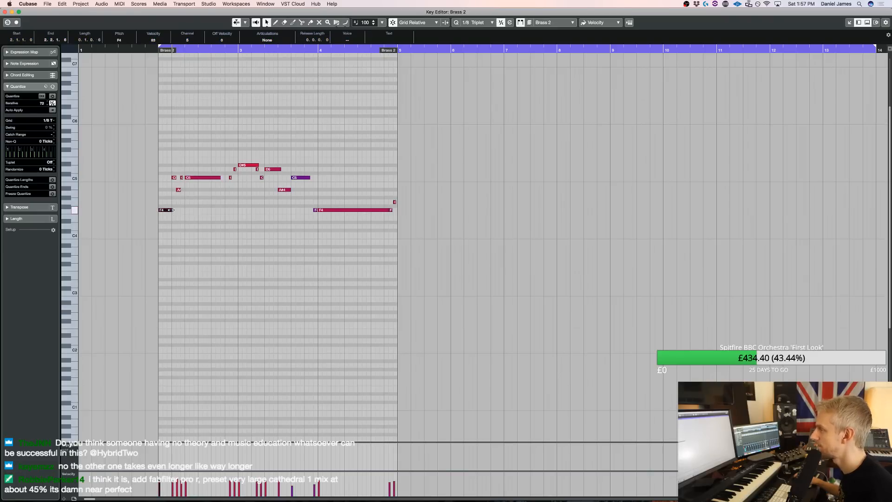
# Solo the part for playback in the Key Editor and shorten the first F4 note so it ends before the C5
pyautogui.press('space')
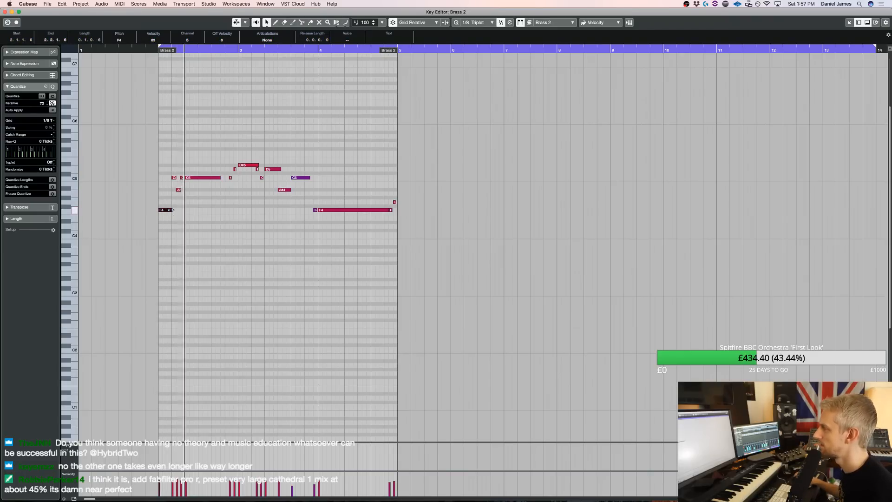
pyautogui.press('space')
pyautogui.press('s')
pyautogui.press('space')
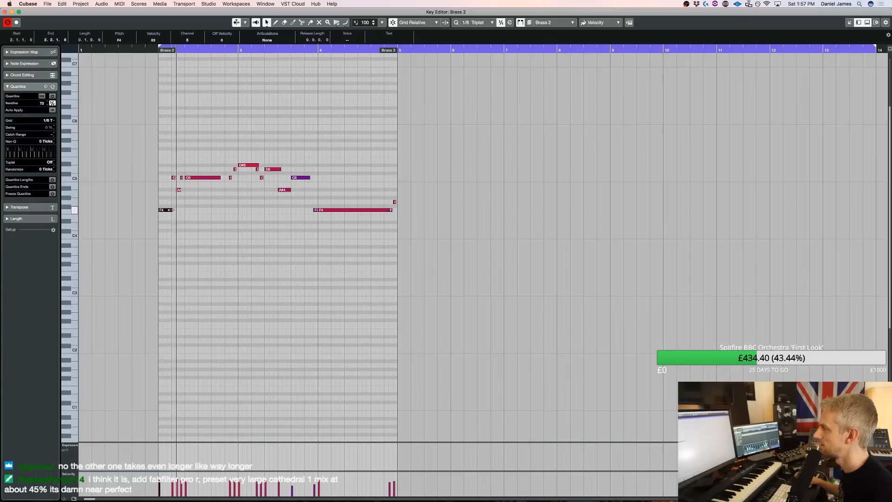
pyautogui.moveTo(170, 210); pyautogui.dragTo(166, 210)
pyautogui.press('space')
pyautogui.press('space')
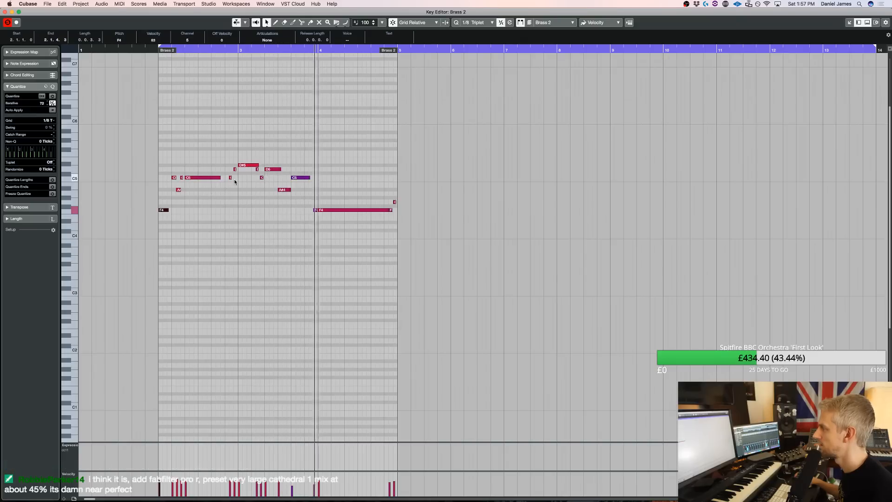
# Lengthen the short C5 and D5 notes on either side of the D#5 at bar 3 into legato overlaps and audition them
pyautogui.press('space')
pyautogui.moveTo(221, 190); pyautogui.dragTo(241, 171)
pyautogui.press('space')
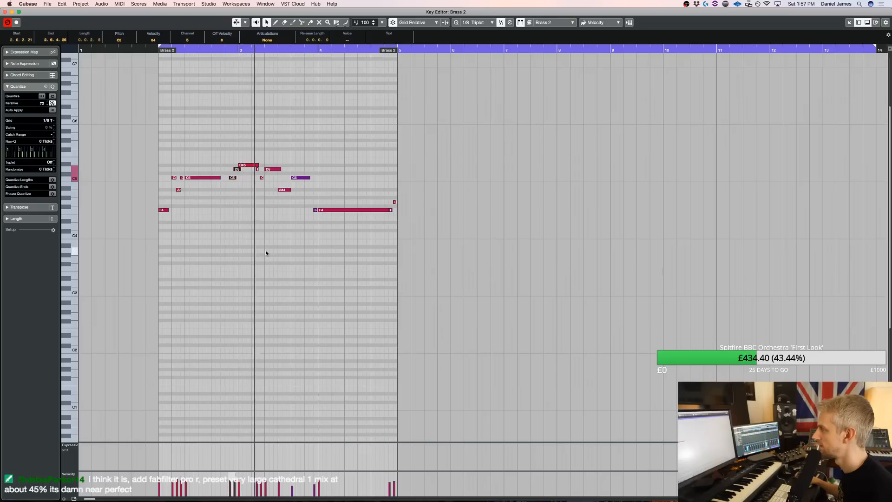
pyautogui.press('space')
pyautogui.moveTo(261, 184)
pyautogui.mouseDown()
pyautogui.moveTo(254, 170)
pyautogui.moveTo(264, 178)
pyautogui.mouseUp()
pyautogui.press('space')
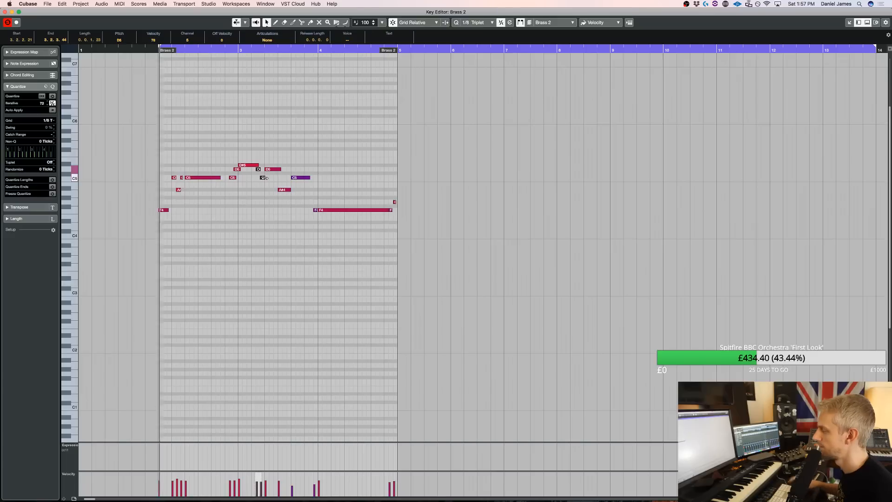
pyautogui.press('space')
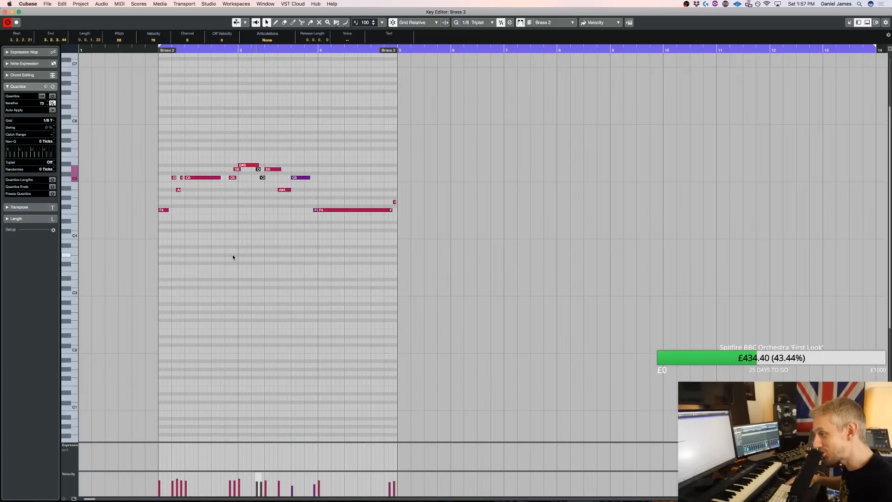
# Audition the edited violin melody by starting and stopping playback repeatedly
pyautogui.press('space')
pyautogui.press('space')
pyautogui.press('space')
pyautogui.press('space')
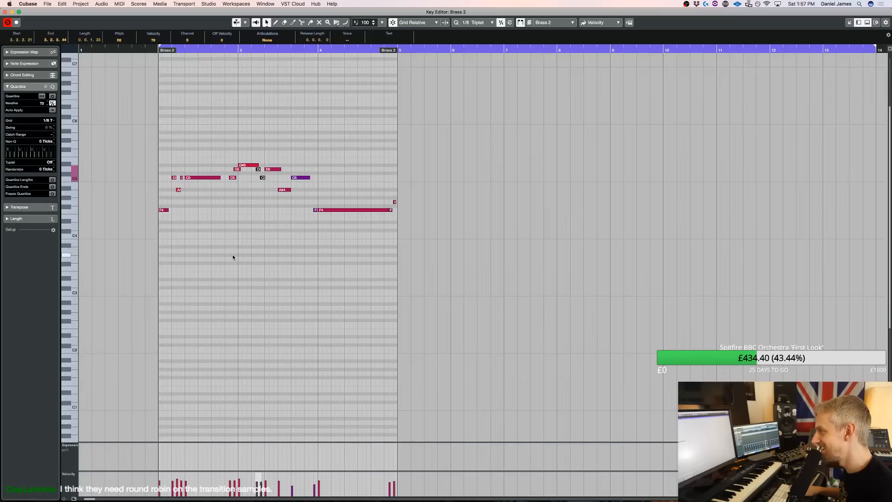
pyautogui.press('space')
pyautogui.press('space')
pyautogui.press('space')
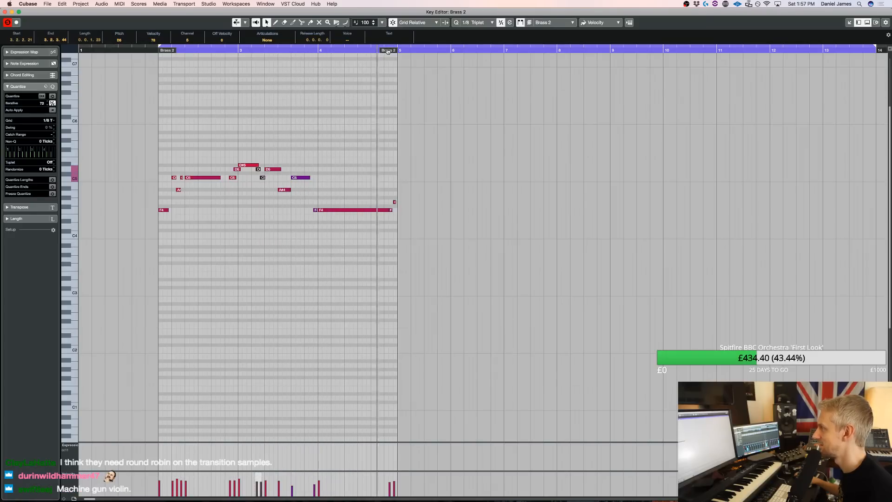
# Extend the part's end past bar 7 and draw a three-beat G#4 note at bar 5
pyautogui.moveTo(388, 51); pyautogui.dragTo(504, 52)
pyautogui.press('space')
pyautogui.moveTo(398, 198); pyautogui.dragTo(437, 198)
pyautogui.press('space')
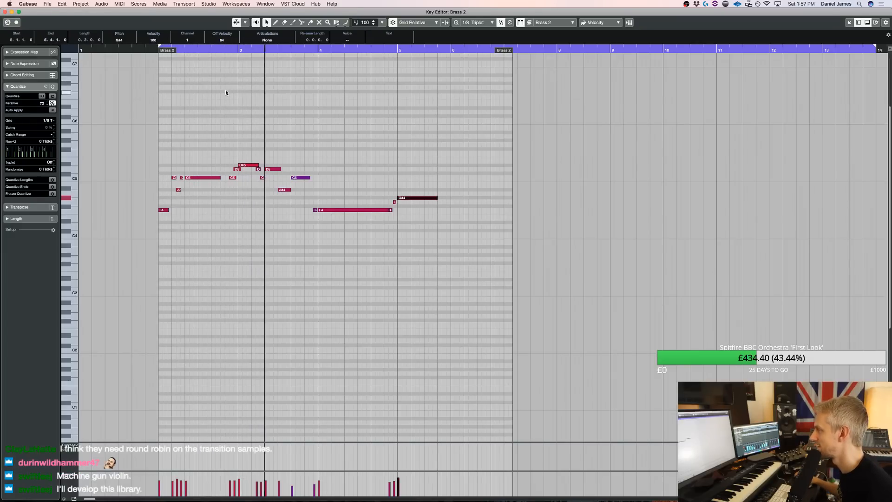
# Set the UVIWorkstationVST 01 track delay to -50.00, audition it in the arrangement and reopen the part in the Key Editor
pyautogui.press('space')
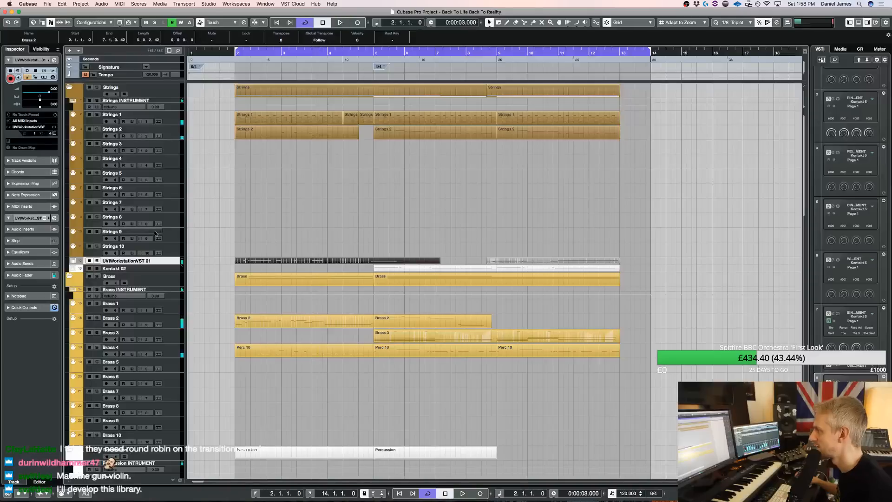
pyautogui.click(54, 104)
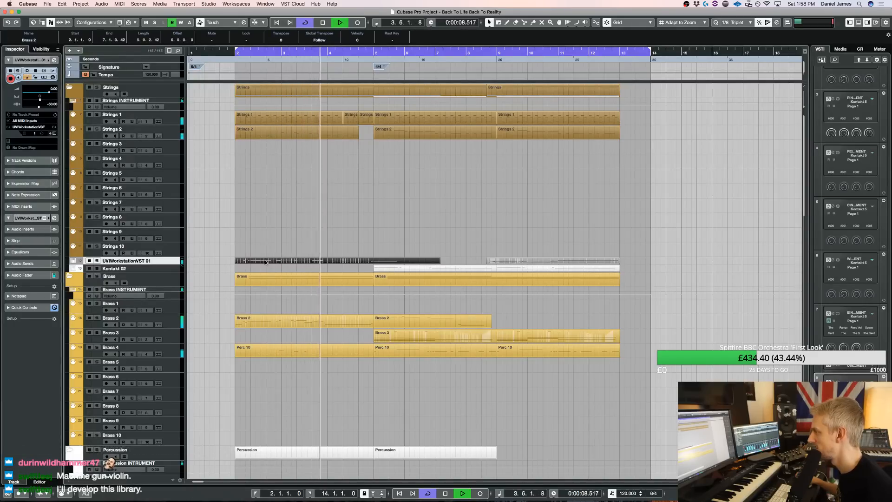
pyautogui.press('Return')
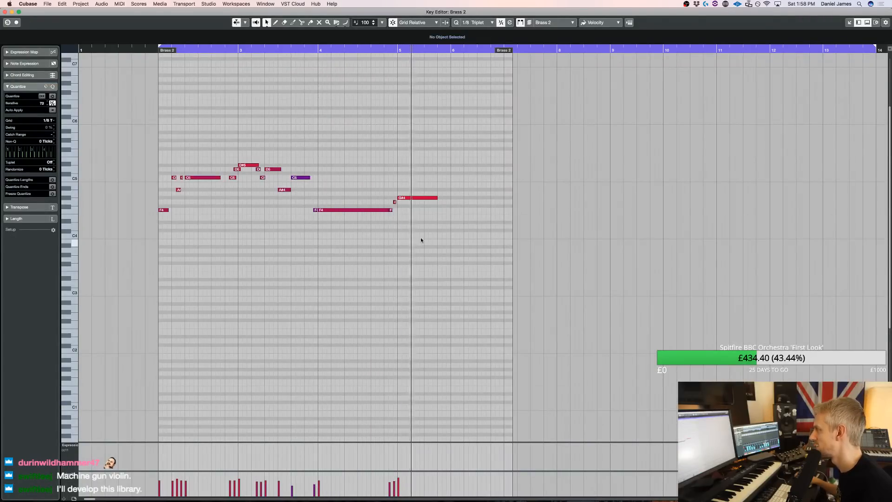
# Add short G#4 and A#4 notes ending bar 5, followed by a G4 from bar 6 split at bar 7
pyautogui.click(443, 194)
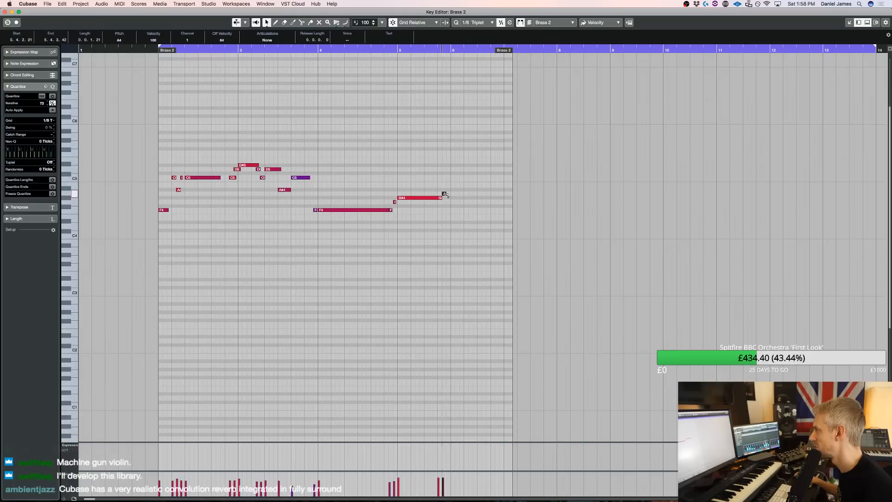
pyautogui.click(383, 50)
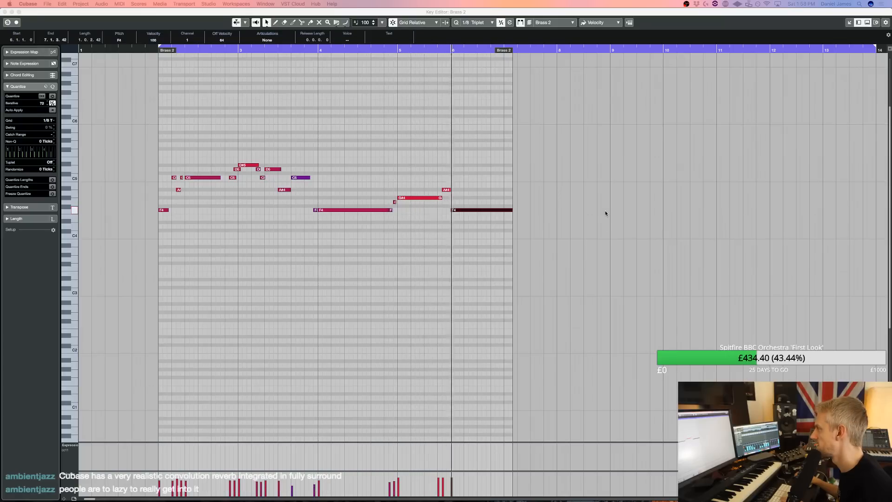
pyautogui.click(456, 206)
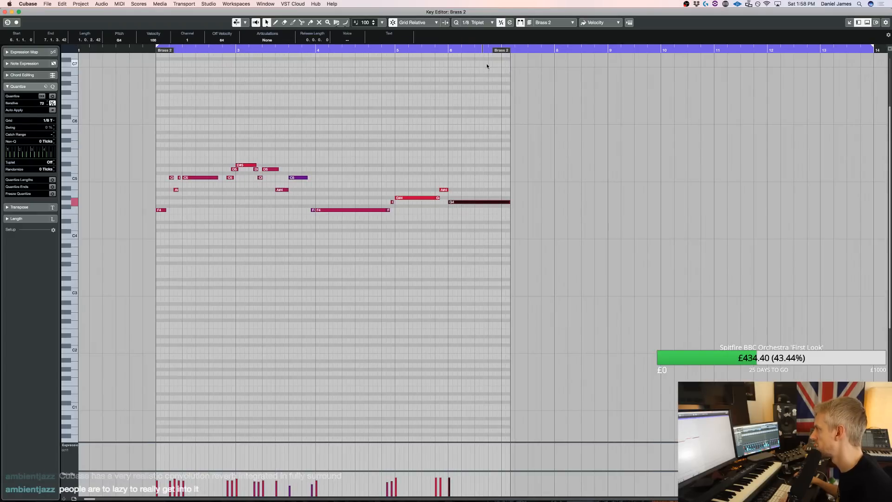
pyautogui.press('3')
pyautogui.click(504, 203)
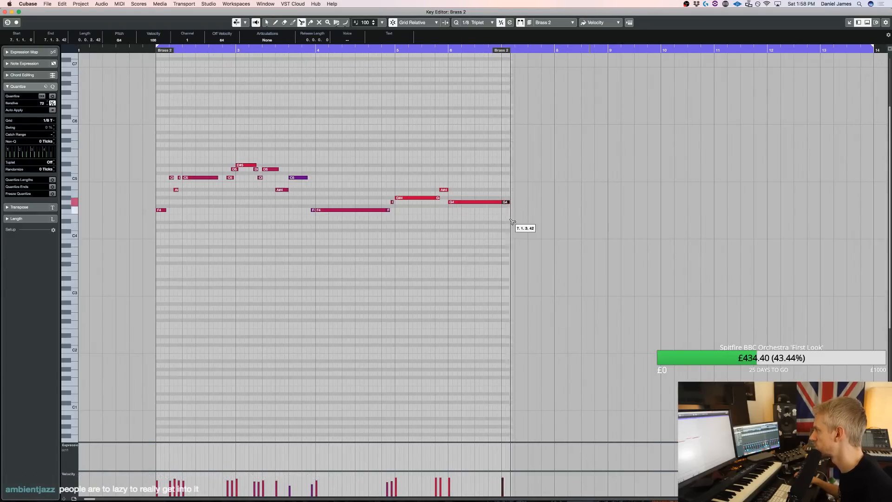
# Extend the part into bar 11 and add a short F4 pickup before bar 7 leading into a long F4 starting at bar 7
pyautogui.moveTo(503, 55); pyautogui.dragTo(741, 52)
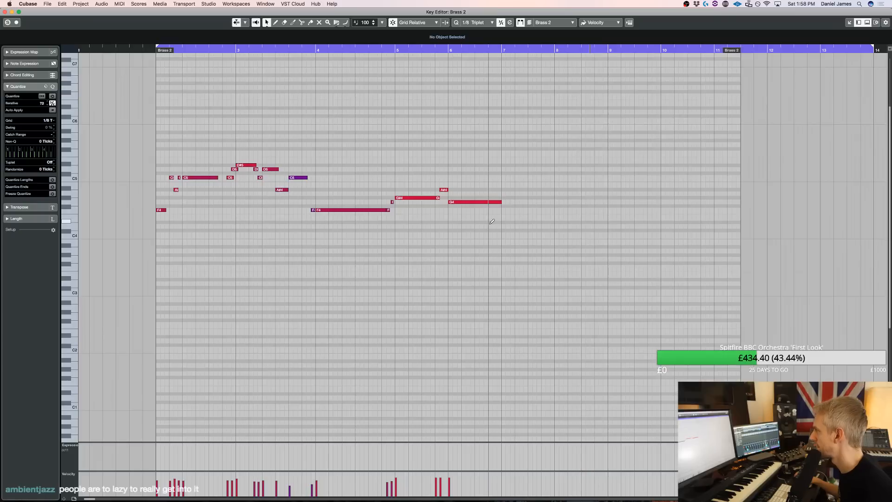
pyautogui.moveTo(496, 209); pyautogui.dragTo(604, 210)
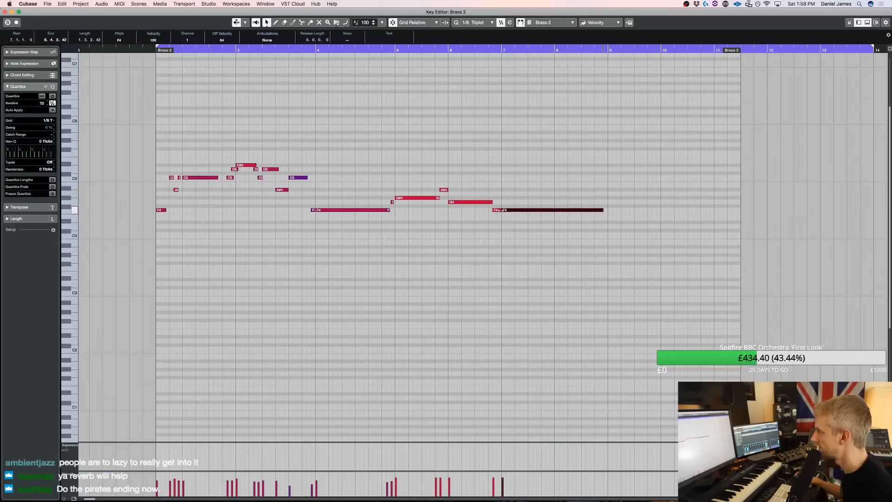
pyautogui.moveTo(499, 210); pyautogui.dragTo(498, 210)
pyautogui.press('space')
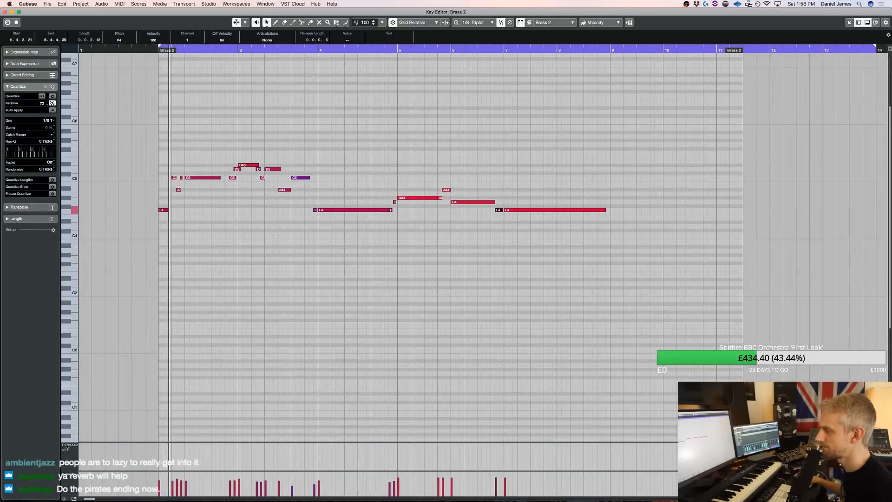
# Close the Key Editor and listen to the extended violin melody within the full arrangement
pyautogui.click(294, 335)
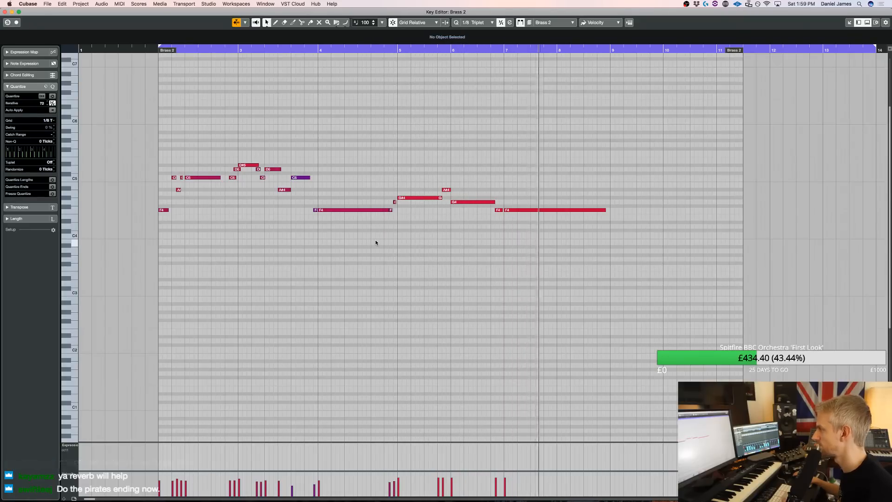
pyautogui.press('Escape')
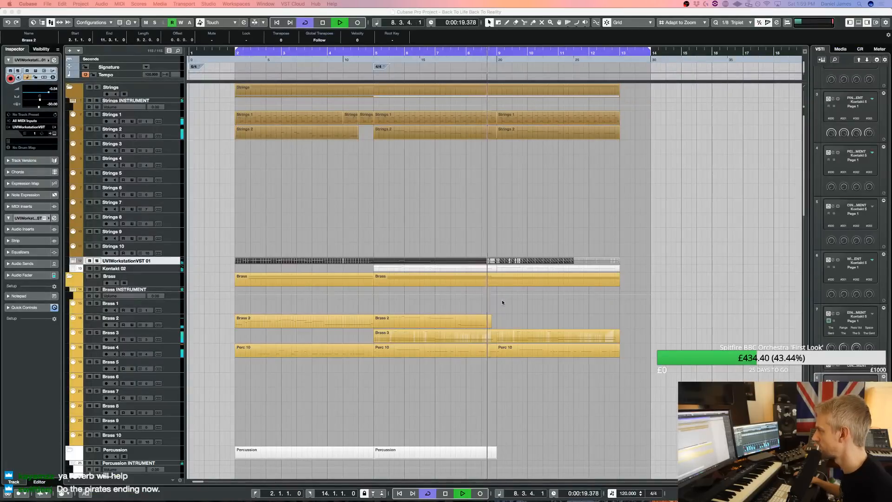
pyautogui.click(483, 257)
pyautogui.press('4')
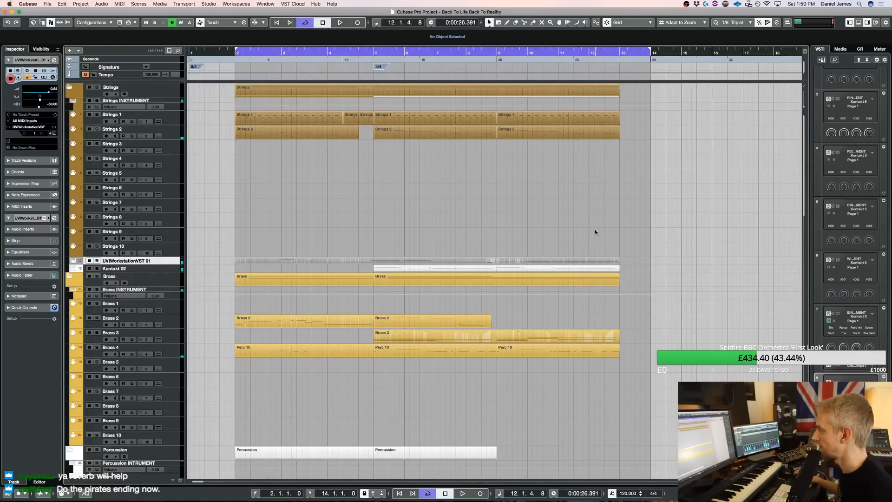
pyautogui.press('g')
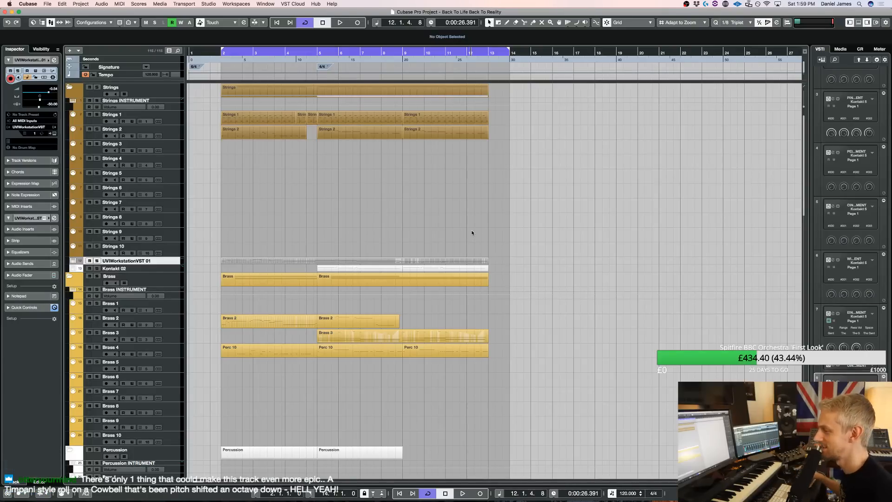
# Select the Choir 1 track and rehearse a choir line against the looping arrangement
pyautogui.scroll(-2, 356, 359)
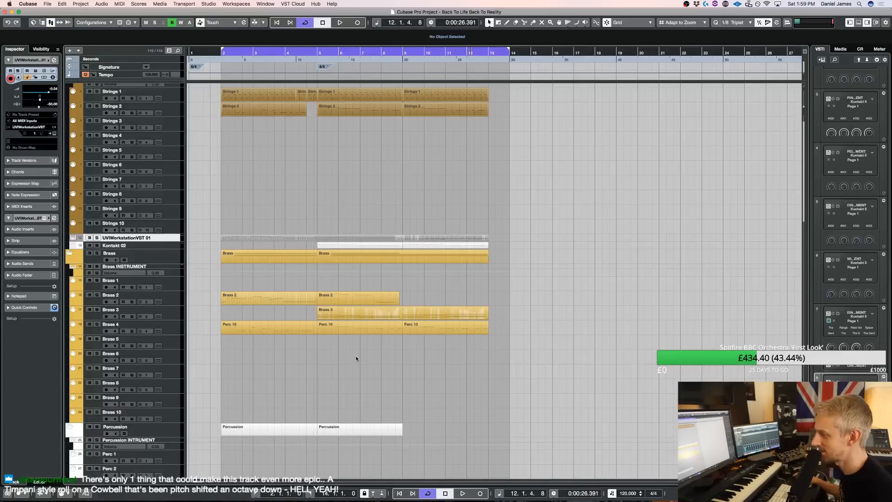
pyautogui.scroll(-10, 357, 359)
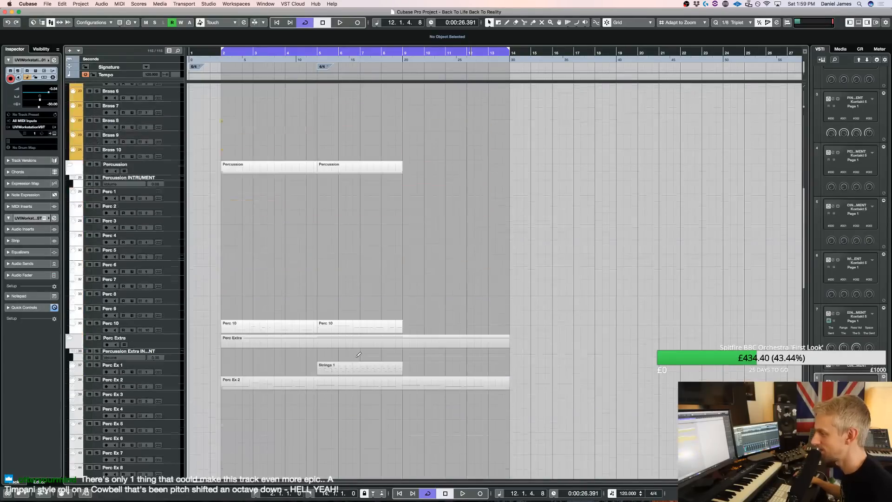
pyautogui.scroll(-4, 356, 359)
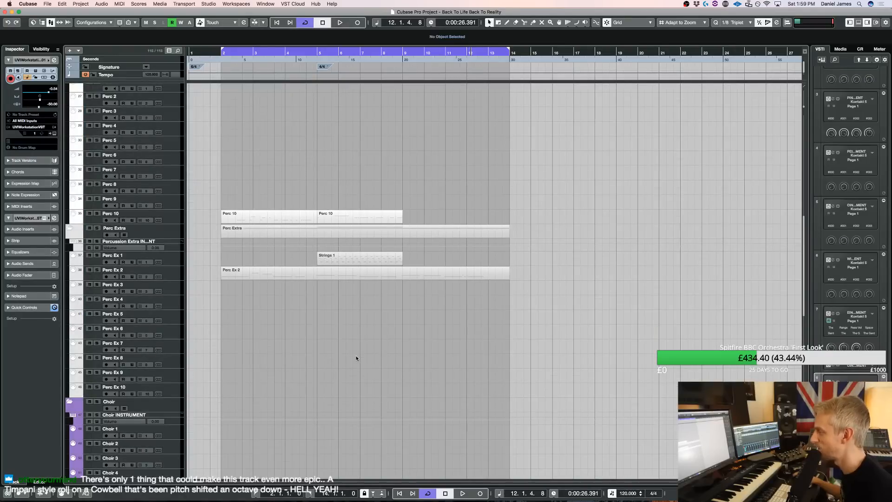
pyautogui.click(168, 435)
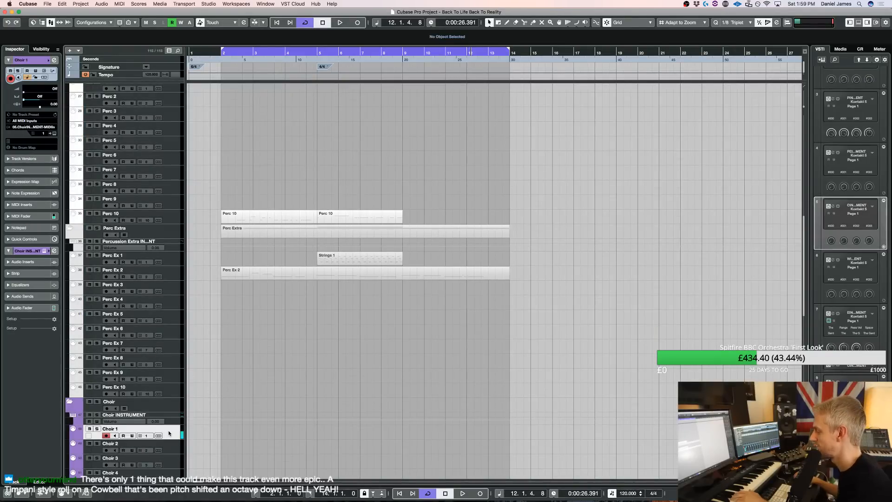
pyautogui.press('space')
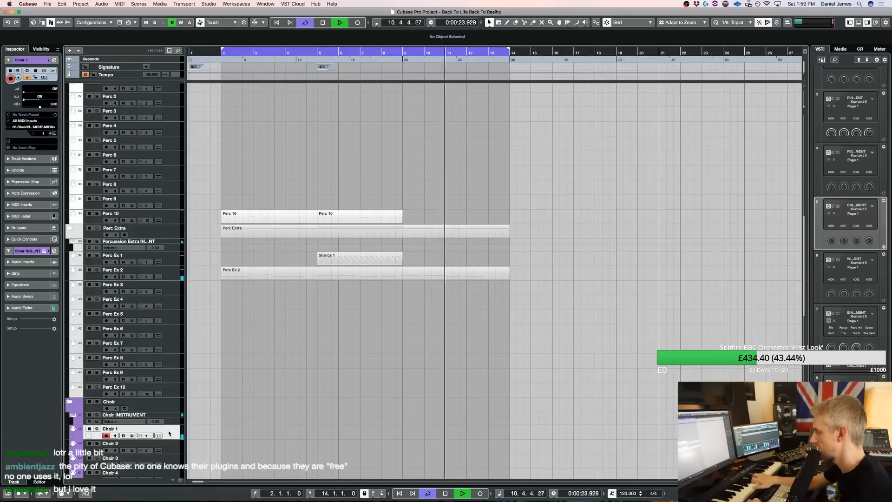
pyautogui.press('space')
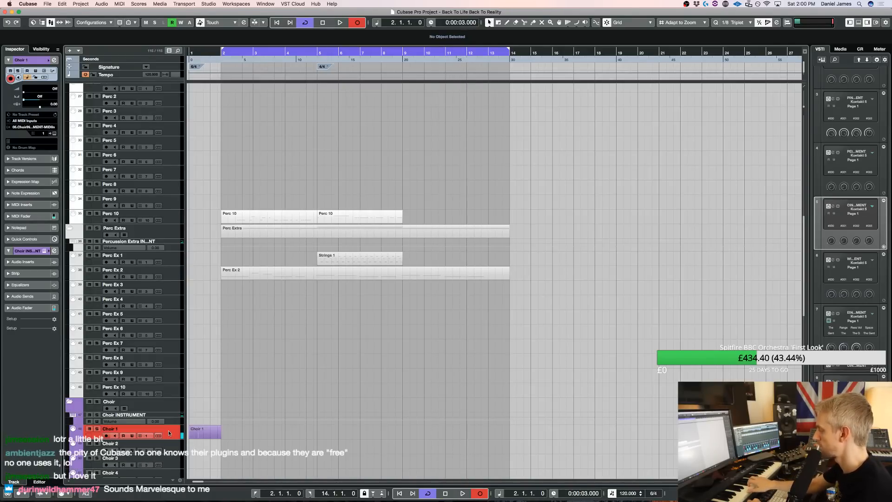
# Capture a played Choir 1 part from bar 2 to bar 14, and remove its section before bar 3
pyautogui.press('space')
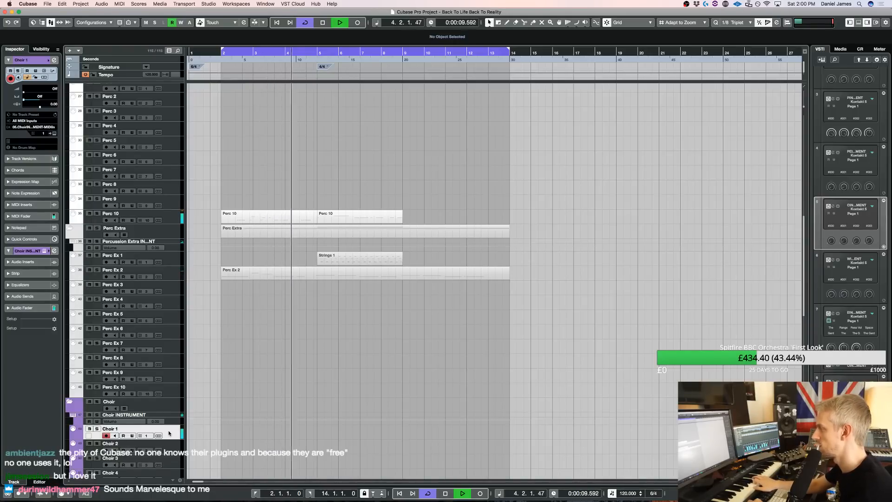
pyautogui.press('space')
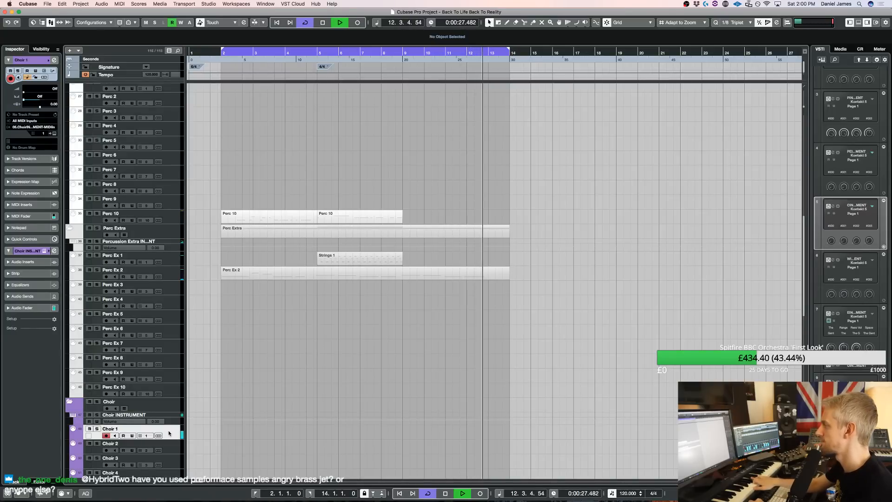
pyautogui.press('space')
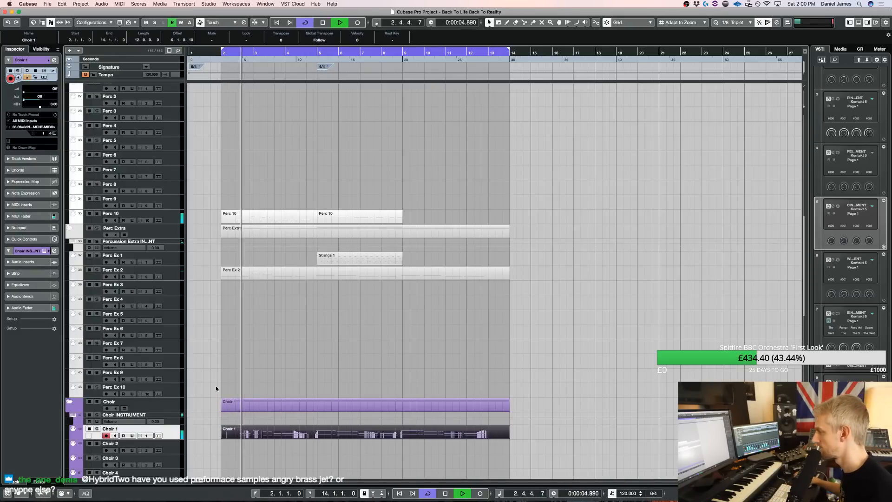
pyautogui.press('space')
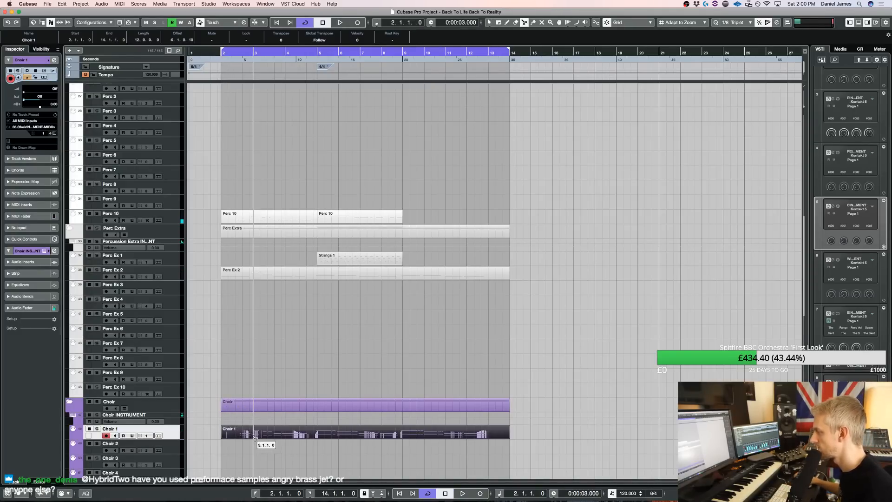
pyautogui.press('Delete')
pyautogui.press('space')
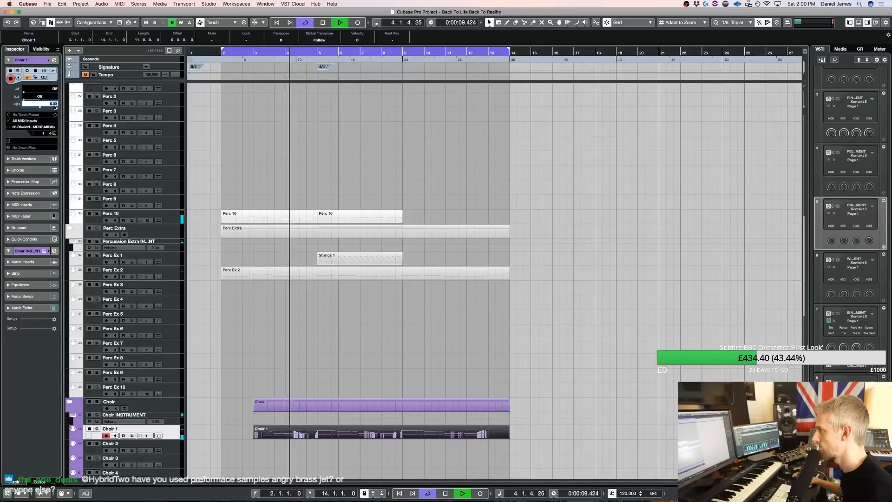
# Try a Choir 1 track delay of -80 during playback, and settle on a delay of -50
pyautogui.write('-80')
pyautogui.press('Return')
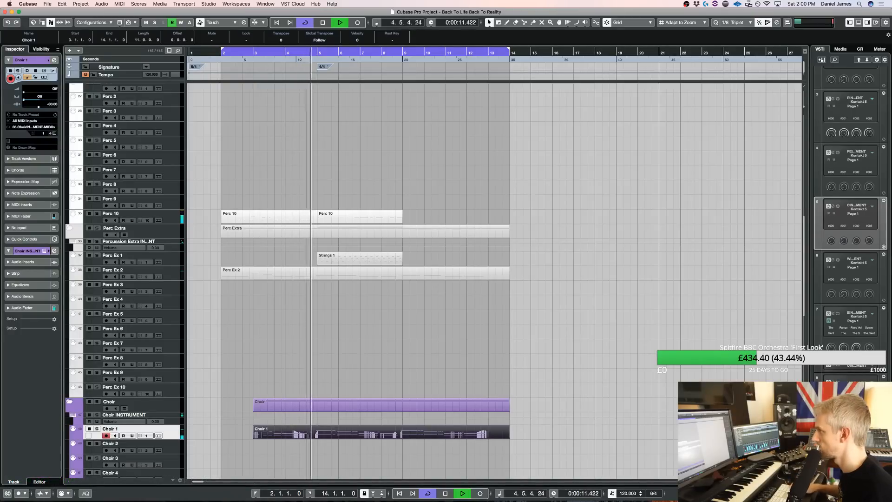
pyautogui.doubleClick(56, 104)
pyautogui.write('-50')
pyautogui.press('Return')
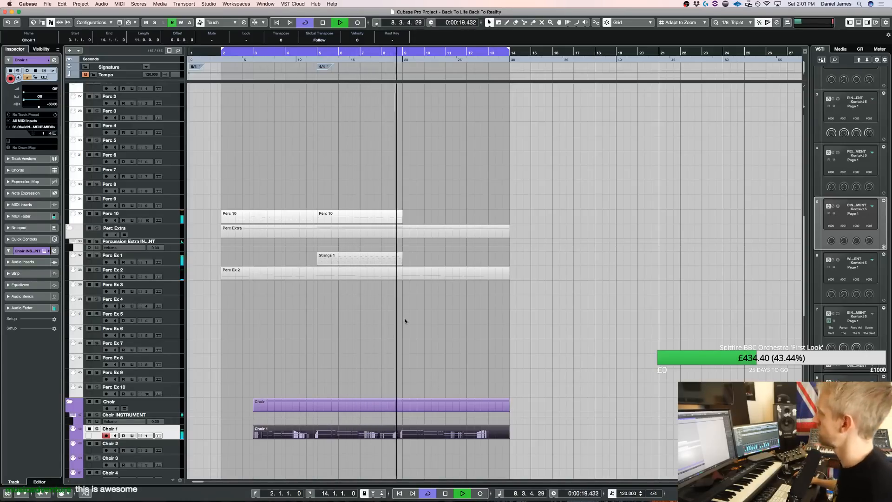
# Open the UVIWorkstationVST 01 part in the Key Editor and shorten the long F4 from bar 7 to end at 8.3.1.0
pyautogui.scroll(10, 397, 331)
pyautogui.press('space')
pyautogui.doubleClick(391, 261)
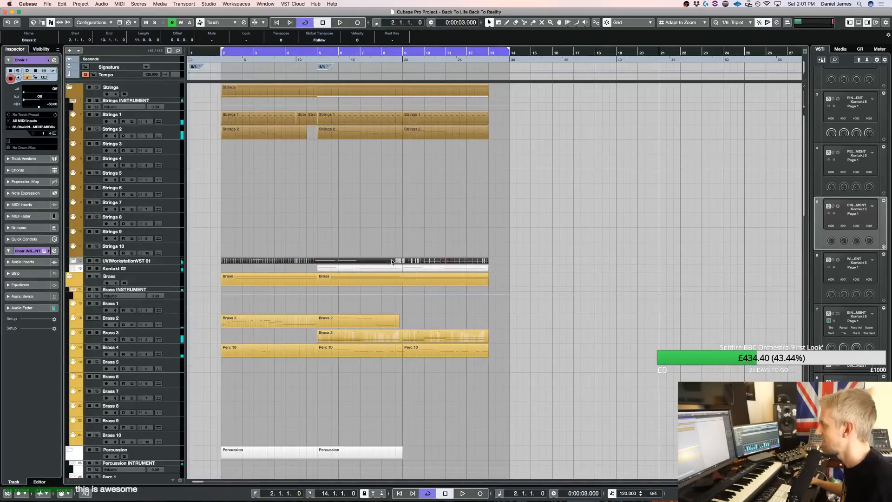
pyautogui.moveTo(527, 241); pyautogui.dragTo(500, 241)
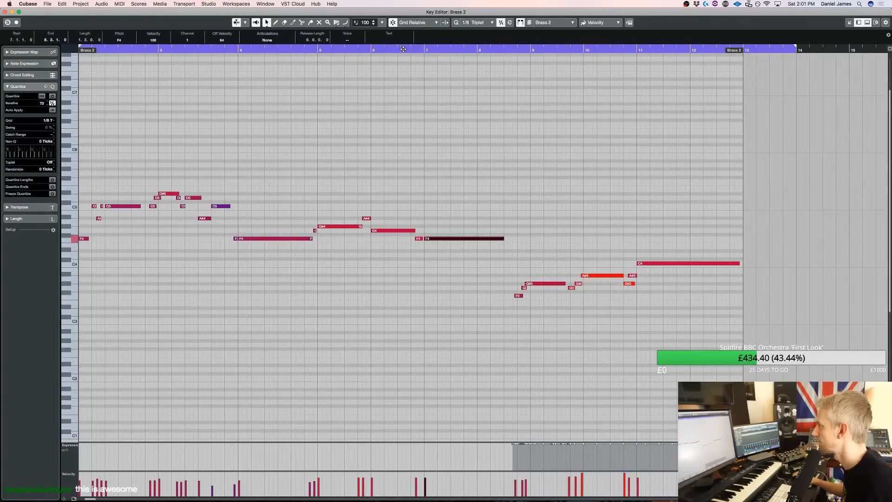
# Transpose the solo's closing phrase, from the end of bar 8 through bar 12, up one octave and audition it
pyautogui.click(403, 48)
pyautogui.press('space')
pyautogui.moveTo(550, 323); pyautogui.dragTo(745, 249)
pyautogui.hotkey('shift', 'Up')
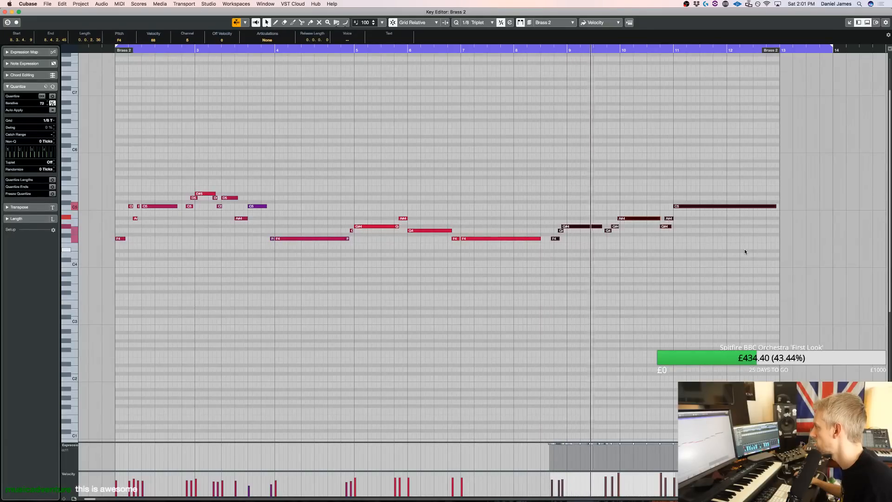
pyautogui.press('space')
# Retime the transposed notes around bars 9 to 11 so the long notes start at the bar lines, checking by playback
pyautogui.moveTo(547, 249); pyautogui.dragTo(568, 219)
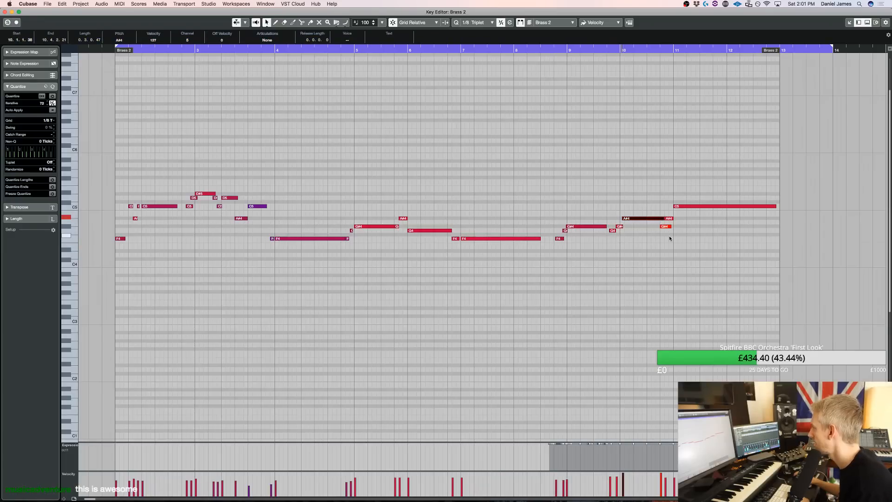
pyautogui.moveTo(675, 215); pyautogui.dragTo(676, 215)
pyautogui.click(692, 205)
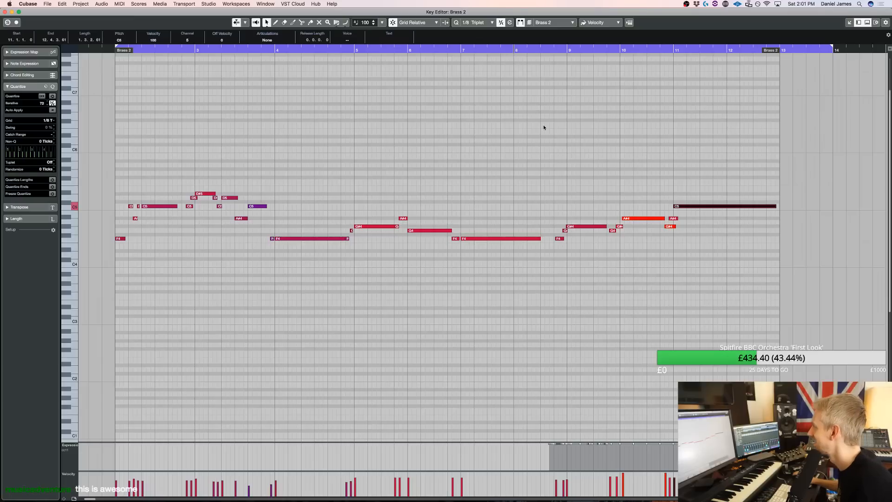
pyautogui.click(560, 239)
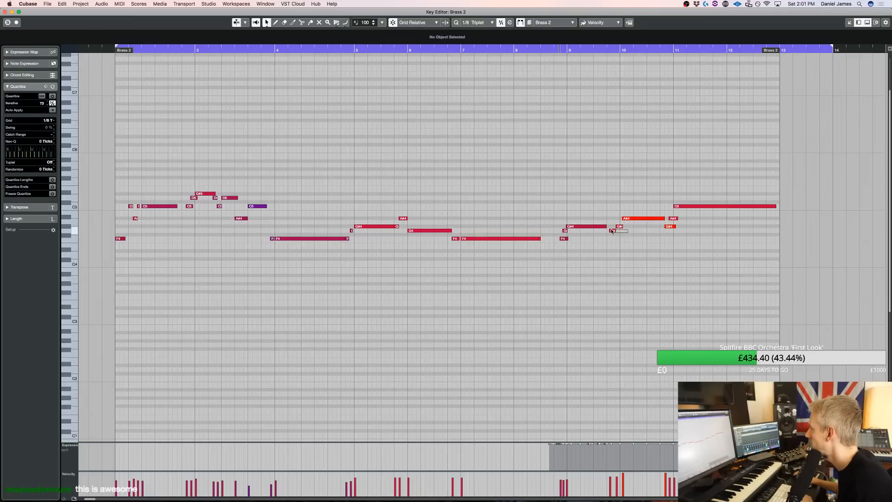
pyautogui.click(511, 49)
pyautogui.press('space')
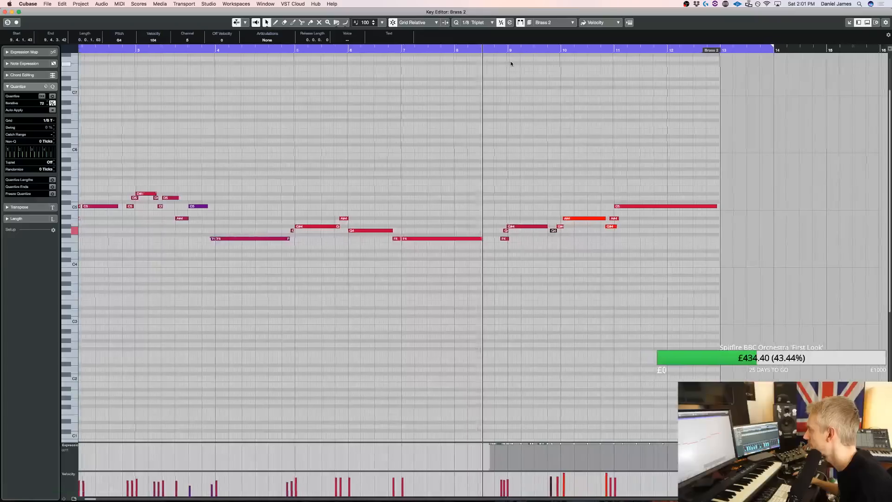
pyautogui.moveTo(479, 244); pyautogui.dragTo(555, 185)
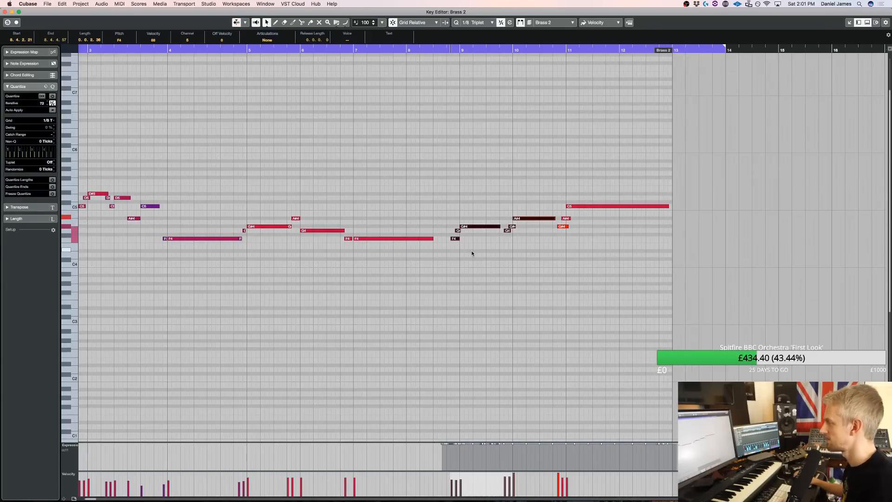
# Close the Key Editor, select the Brass 3 track and listen to the arrangement with Brass 2 muted
pyautogui.press('Escape')
pyautogui.click(281, 328)
pyautogui.press('space')
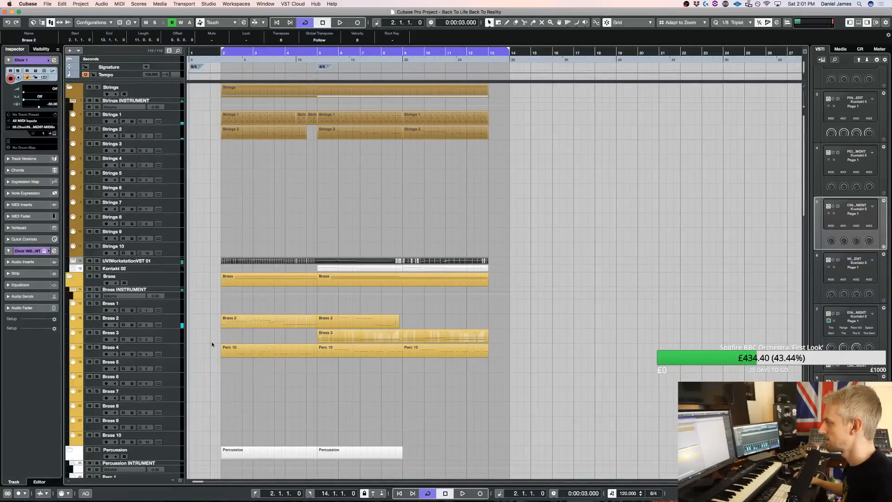
pyautogui.click(174, 342)
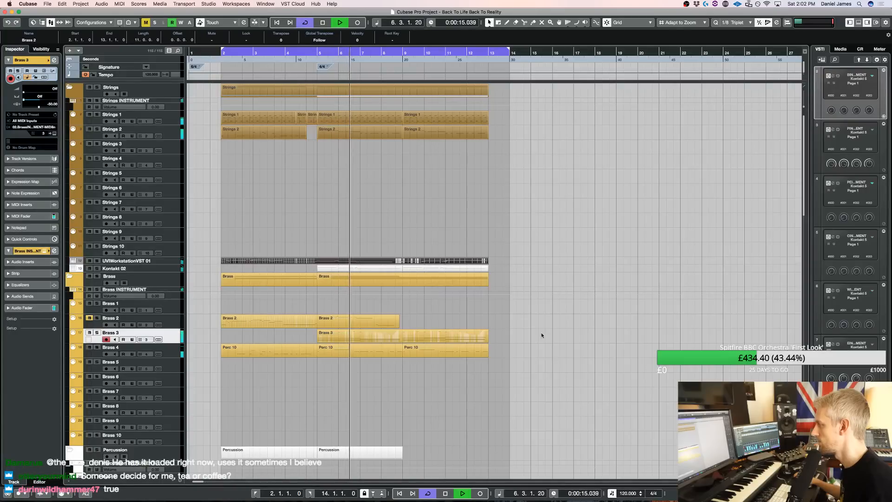
# Split the UVIWorkstationVST 01 part at bar 9, copy its opening section to bar 13 and check the copy's notes
pyautogui.keyDown('alt'); pyautogui.click(404, 263); pyautogui.keyUp('alt')
pyautogui.moveTo(258, 264); pyautogui.dragTo(525, 262)
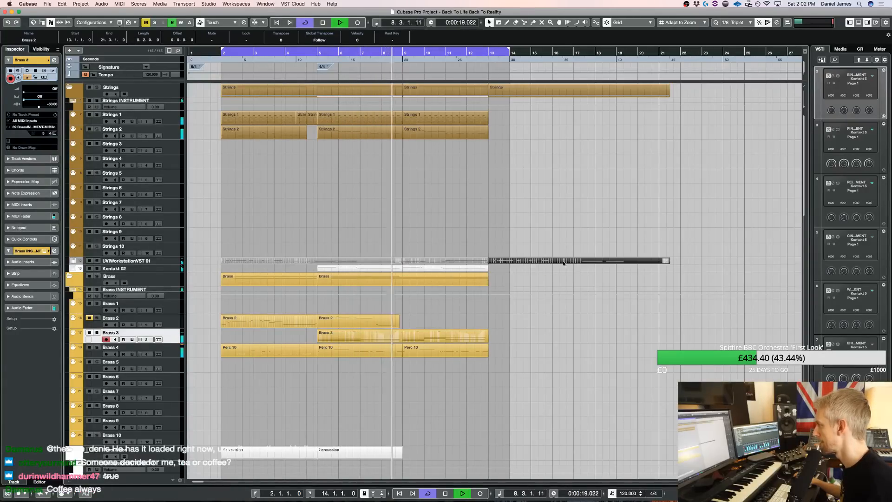
pyautogui.doubleClick(551, 261)
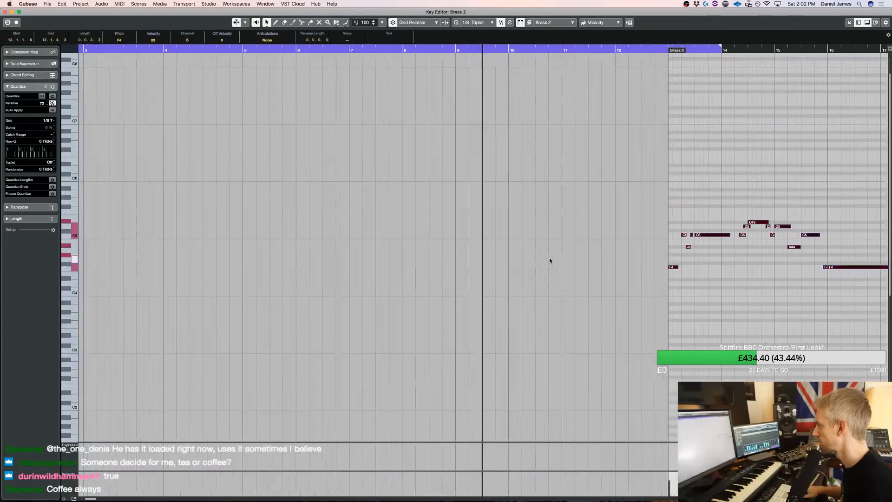
pyautogui.press('Return')
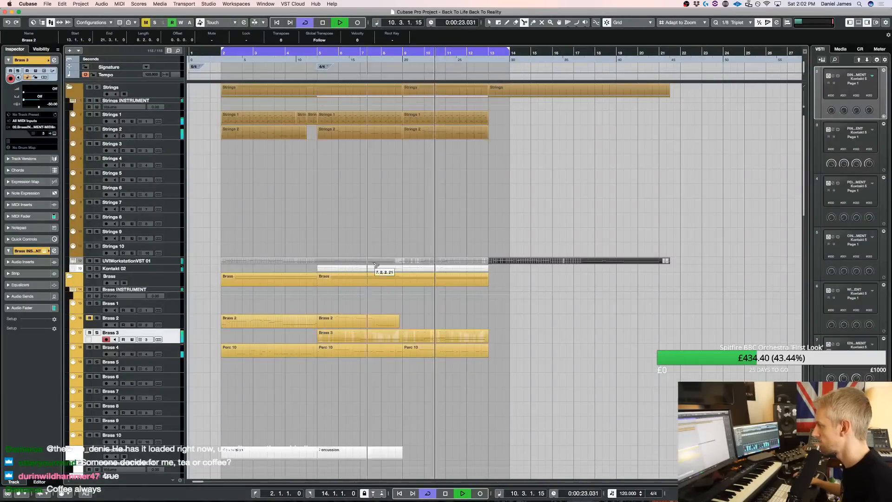
# Delete the original UVIWorkstationVST 01 section before bar 9
pyautogui.click(403, 262)
pyautogui.press('1')
pyautogui.click(395, 262)
pyautogui.press('Delete')
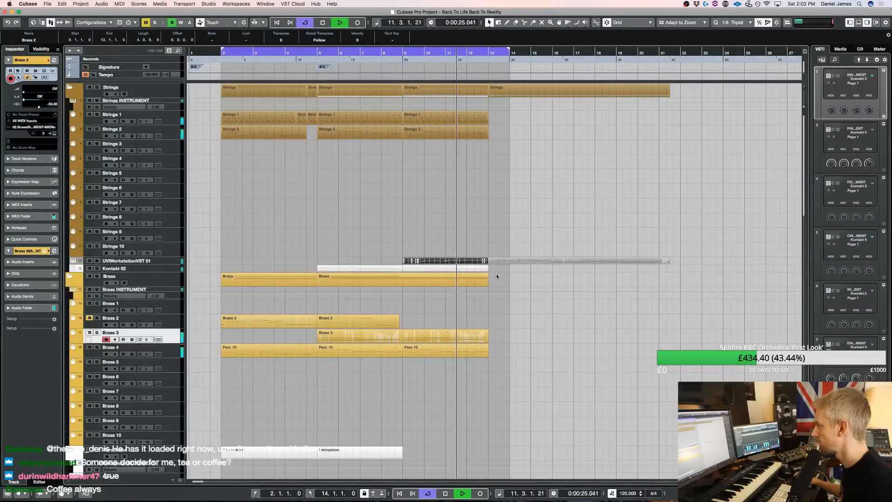
# Copy the opening Strings 1 part to bar 13 and check its notes in the Key Editor
pyautogui.moveTo(241, 153); pyautogui.dragTo(240, 134)
pyautogui.moveTo(236, 119); pyautogui.dragTo(500, 121)
pyautogui.doubleClick(500, 121)
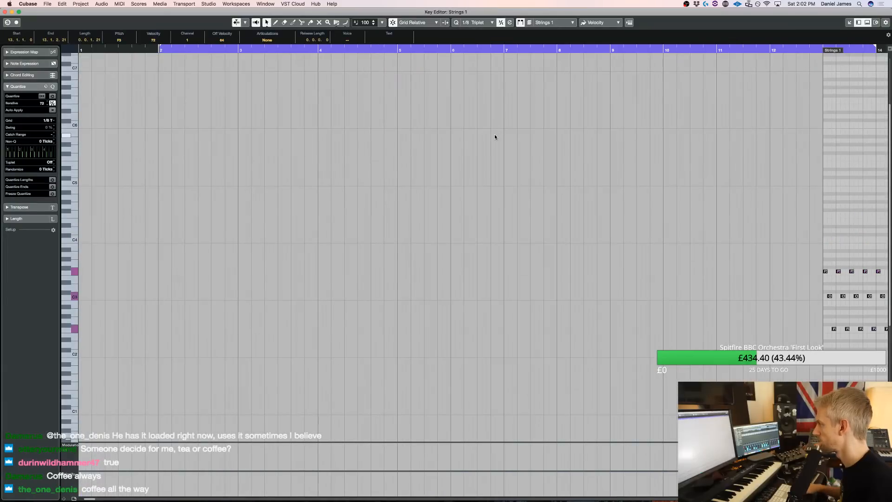
pyautogui.press('Escape')
# Try the copied bar 13 part on the Strings 2 track during playback
pyautogui.moveTo(495, 121); pyautogui.dragTo(495, 131)
pyautogui.press('space')
pyautogui.press('l')
pyautogui.press('space')
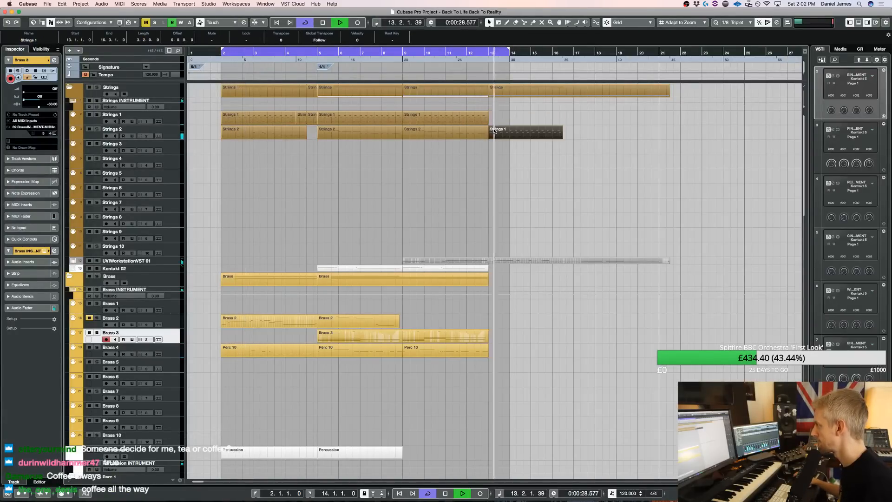
# Extend the cycle range to bar 20 and return the copied bar 13 part to the Strings 1 track
pyautogui.press('space')
pyautogui.keyDown('alt'); pyautogui.click(637, 52); pyautogui.keyUp('alt')
pyautogui.moveTo(498, 133); pyautogui.dragTo(500, 120)
pyautogui.press('space')
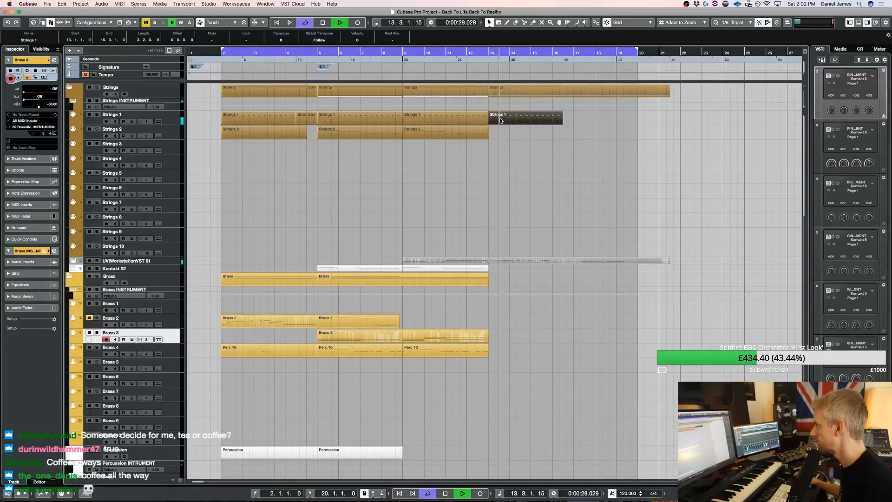
# Transpose the copied Strings 1 notes up an octave and delete all except the opening F4 and C4
pyautogui.doubleClick(501, 120)
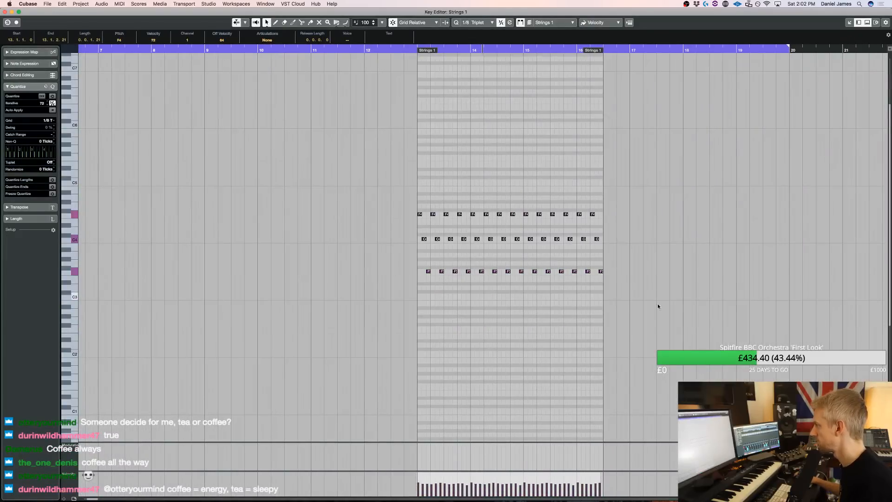
pyautogui.moveTo(659, 306); pyautogui.dragTo(412, 245)
pyautogui.press('Delete')
pyautogui.moveTo(639, 265); pyautogui.dragTo(428, 198)
pyautogui.press('Delete')
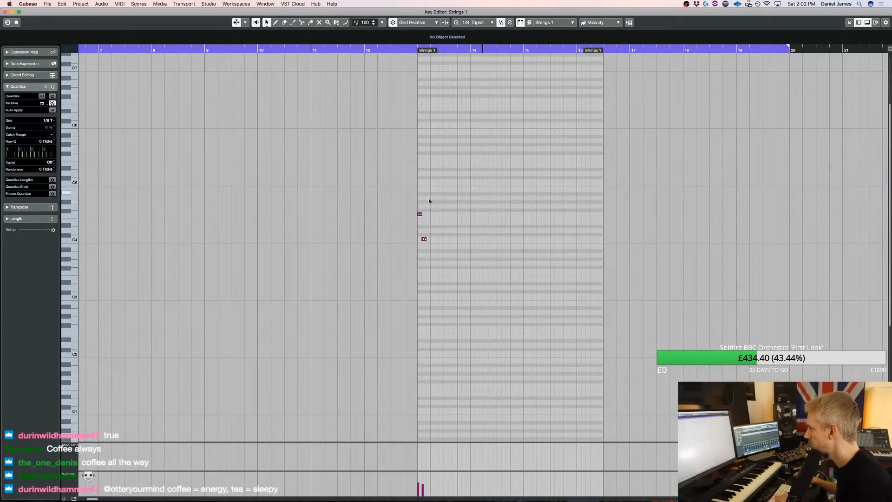
# Add a second C4 directly after the opening F4 and C4 in Strings 1 and reduce its velocity
pyautogui.click(429, 239)
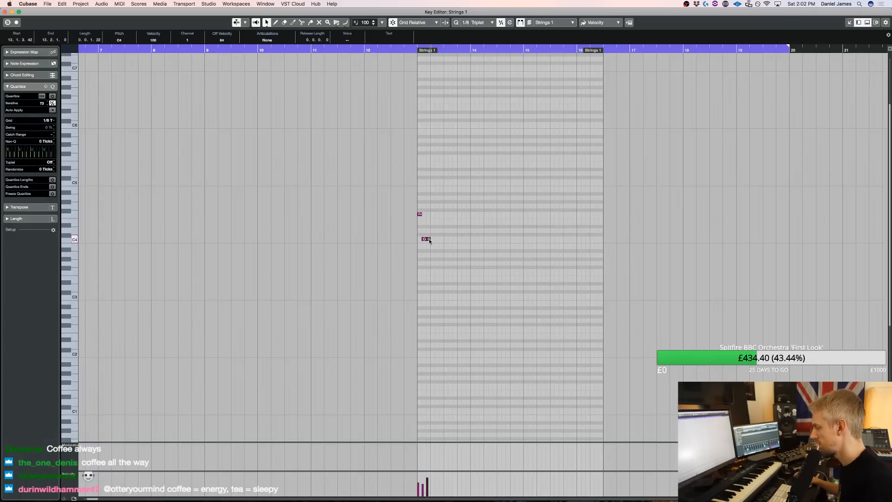
pyautogui.press('g')
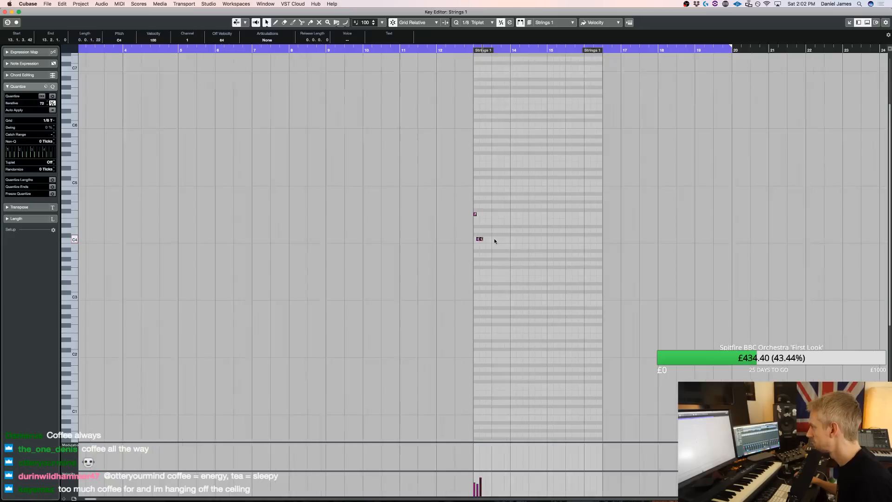
pyautogui.press('h')
pyautogui.moveTo(480, 239); pyautogui.dragTo(481, 261)
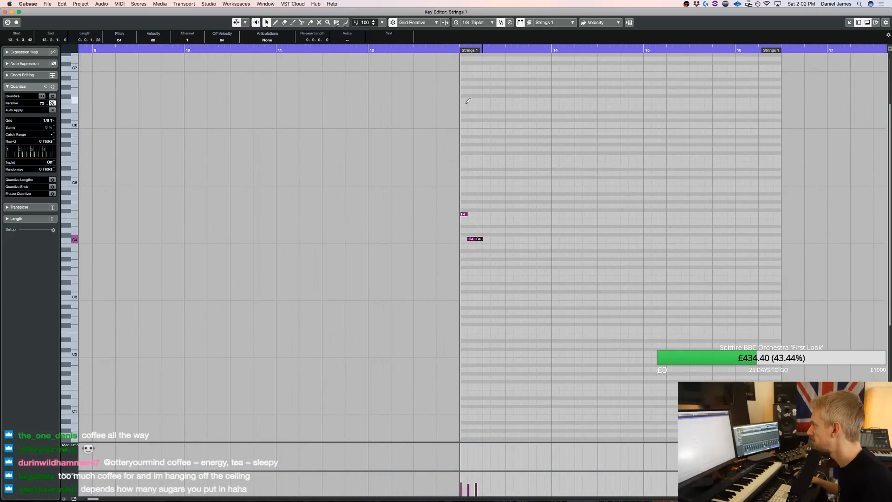
# Move the cycle start to bar 13 and audition the three-note strings figure
pyautogui.keyDown('super'); pyautogui.click(460, 49); pyautogui.keyUp('super')
pyautogui.press('space')
pyautogui.press('space')
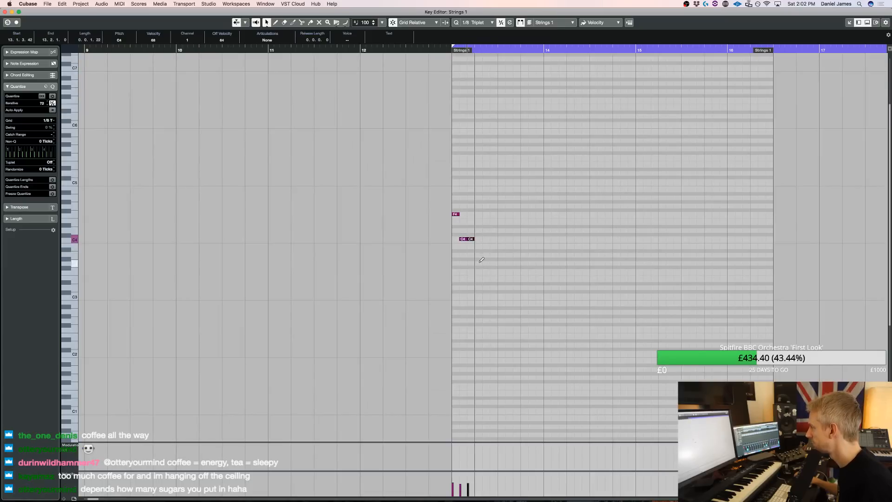
# Try adding F3 to the opening figure and repeating the F4, C4, C4, F3 pattern across bar 13
pyautogui.moveTo(492, 277); pyautogui.dragTo(446, 203)
pyautogui.hotkey('alt', 'd')
pyautogui.hotkey('alt', 'd')
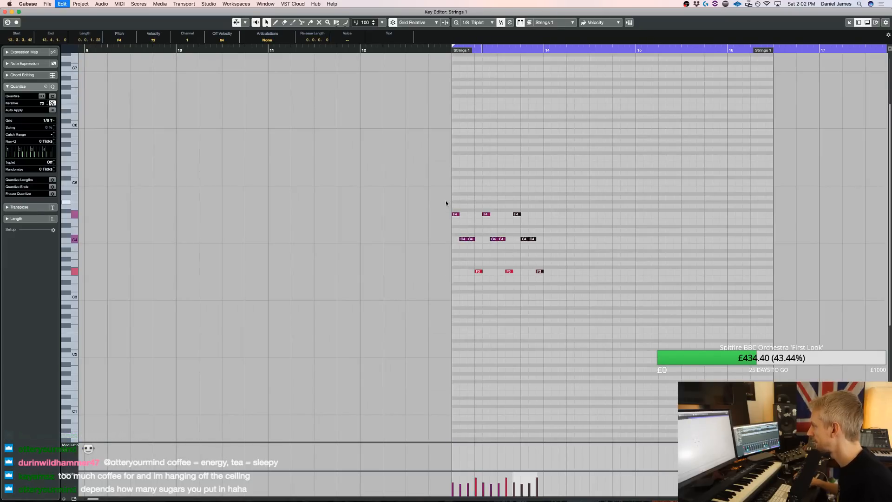
pyautogui.hscroll(3, 445, 200)
pyautogui.moveTo(552, 300); pyautogui.dragTo(411, 202)
pyautogui.press('Delete')
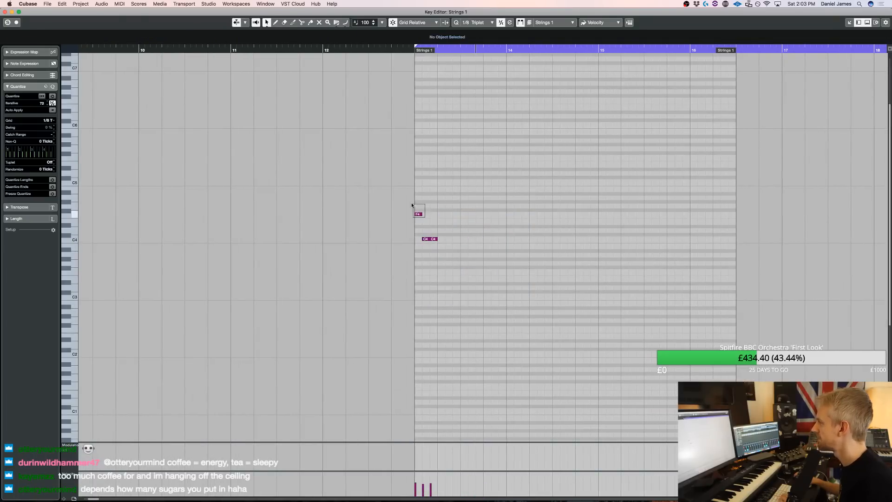
# Lower the three-note figure to C4, F3, F3 and repeat it to fill bar 13
pyautogui.keyDown('alt'); pyautogui.click(442, 256); pyautogui.keyUp('alt')
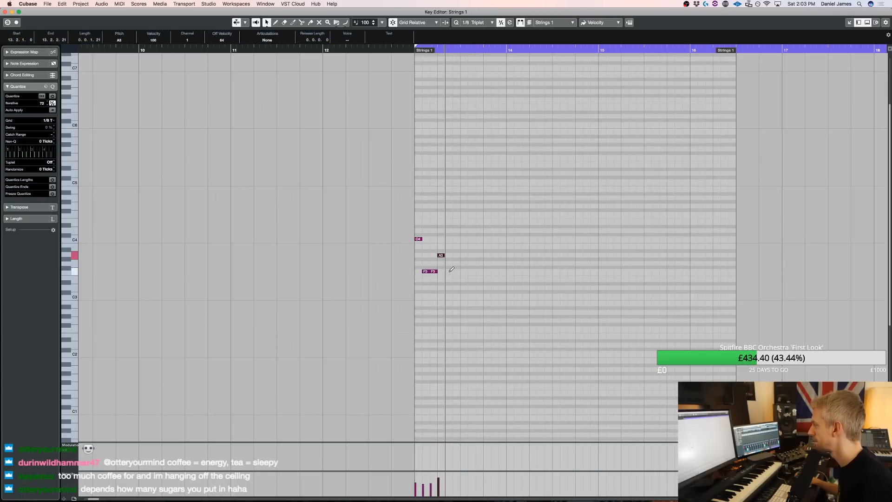
pyautogui.moveTo(451, 274); pyautogui.dragTo(415, 218)
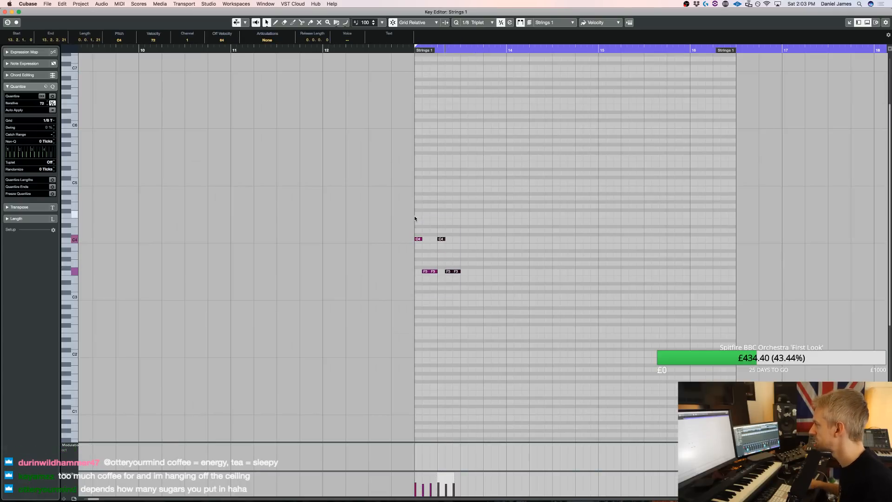
pyautogui.hscroll(-3, 415, 219)
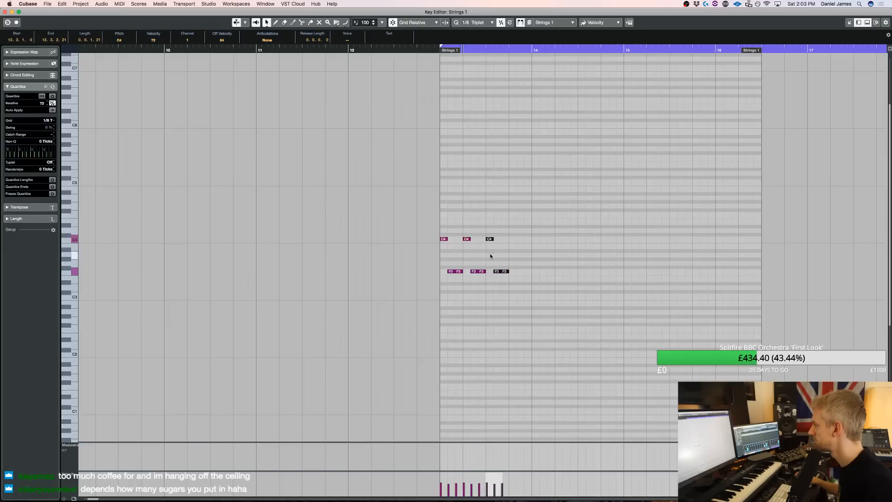
pyautogui.press('super+d')
pyautogui.press('space')
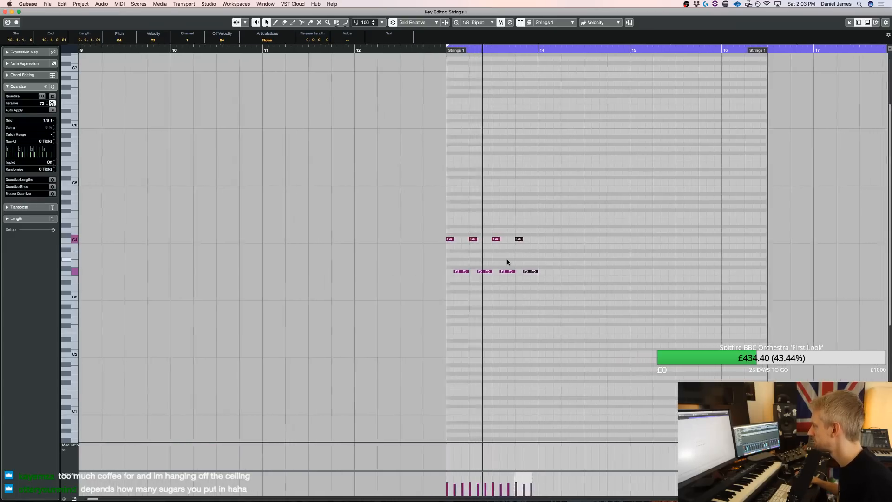
# Try changing the last figure of bar 13 to D#4, D4 and C4 during playback
pyautogui.moveTo(496, 250); pyautogui.dragTo(495, 236)
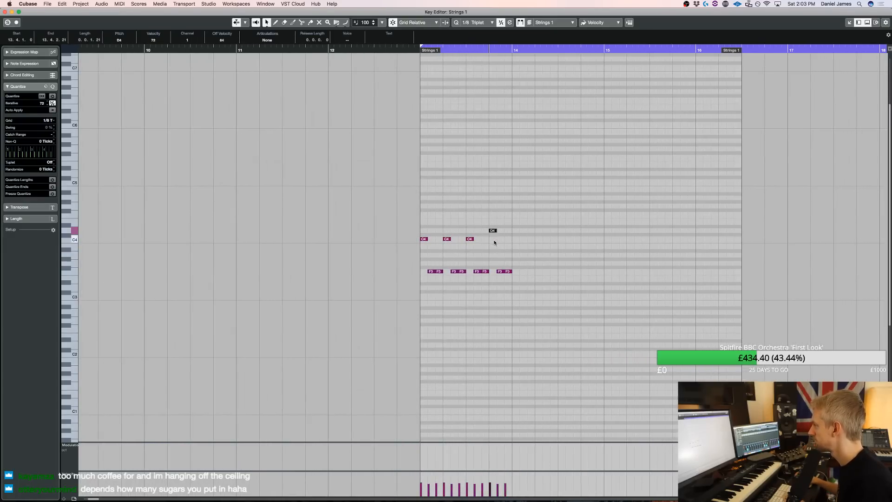
pyautogui.moveTo(499, 271); pyautogui.dragTo(499, 262)
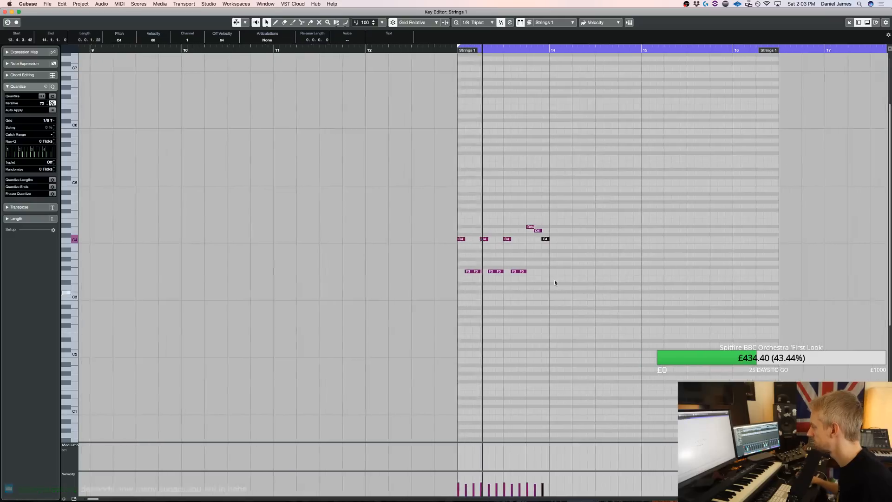
pyautogui.press('space')
# Duplicate the whole bar 13 pattern into bar 14 and audition it
pyautogui.moveTo(522, 304); pyautogui.dragTo(358, 158)
pyautogui.press('super+d')
pyautogui.press('space')
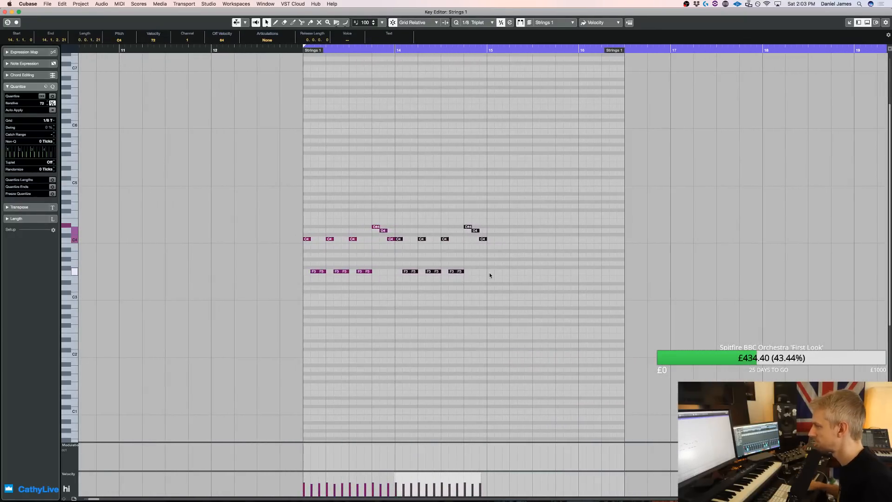
pyautogui.press('space')
pyautogui.press('space')
# Change the time signature at bar 13 to 6/4 and reopen the Strings 1 part there for editing
pyautogui.press('Return')
pyautogui.click(490, 66)
pyautogui.write('6/4')
pyautogui.press('Return')
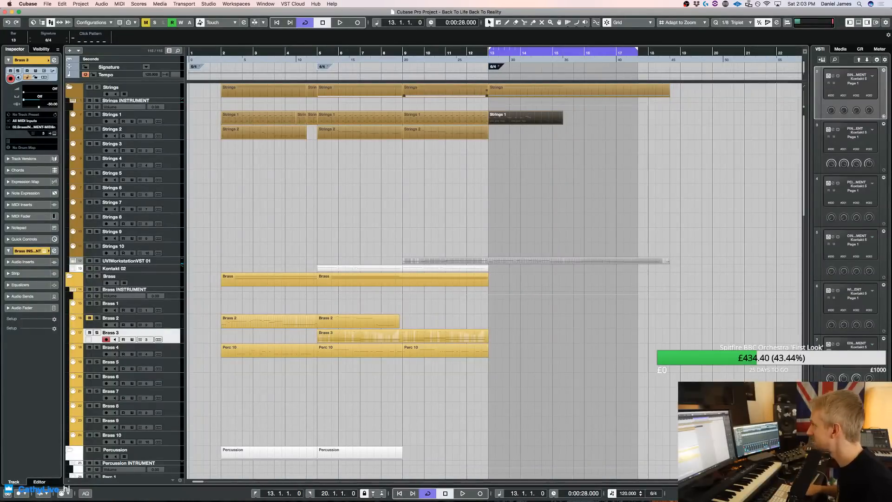
pyautogui.doubleClick(519, 115)
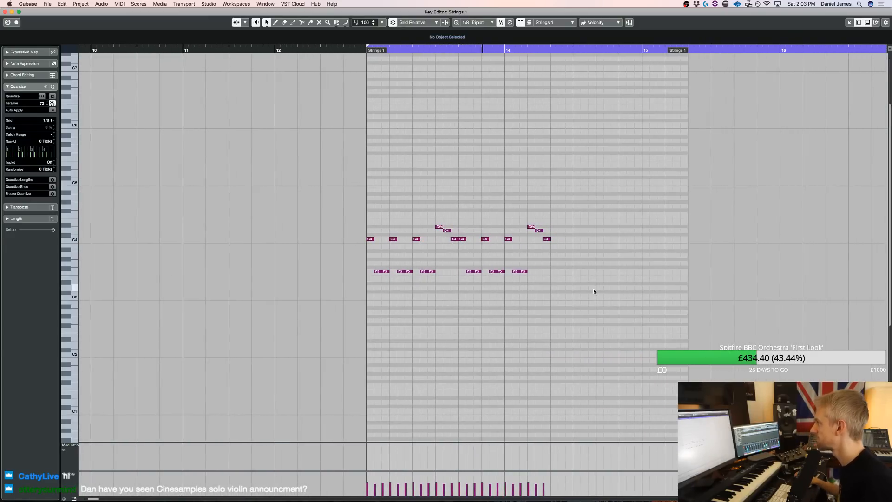
# Delete everything after the first three C4, F3, F3 figures and duplicate those to fill the 6/4 bar
pyautogui.moveTo(513, 199); pyautogui.dragTo(514, 199)
pyautogui.moveTo(572, 285); pyautogui.dragTo(510, 207)
pyautogui.press('Delete')
pyautogui.hscroll(-5, 509, 209)
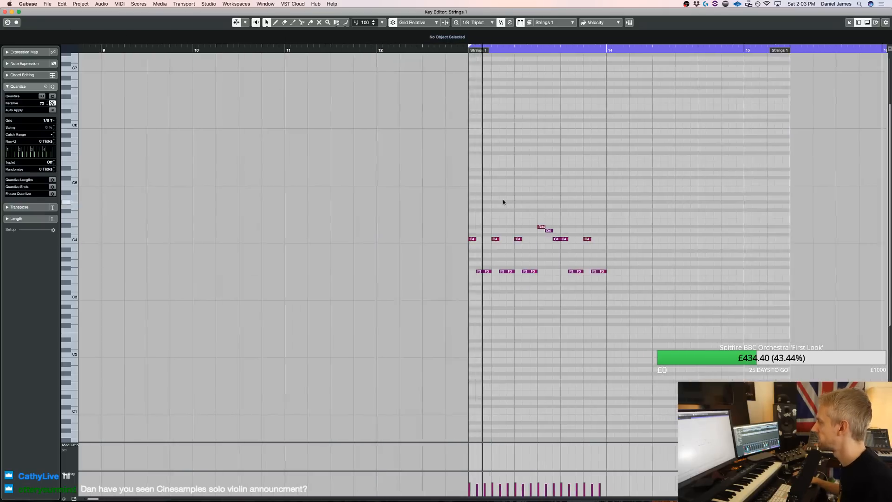
pyautogui.moveTo(528, 289); pyautogui.dragTo(725, 149)
pyautogui.press('Delete')
pyautogui.hotkey('ctrl', 'a')
pyautogui.hotkey('ctrl', 'd')
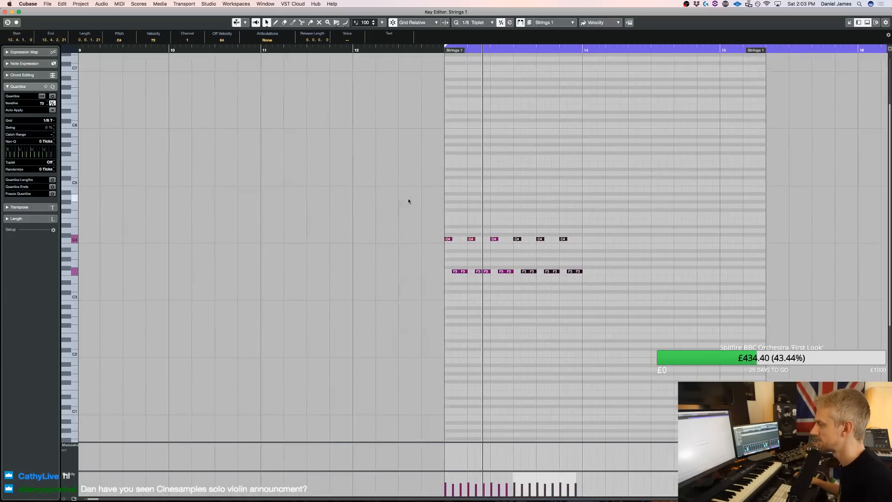
# Extend Strings 1 into bar 14 with the figures C4, G3, G3 and D#4, G3, G3, and duplicate the pair
pyautogui.moveTo(513, 286); pyautogui.dragTo(491, 233)
pyautogui.hotkey('ctrl', 'd')
pyautogui.hotkey('ctrl', 'd')
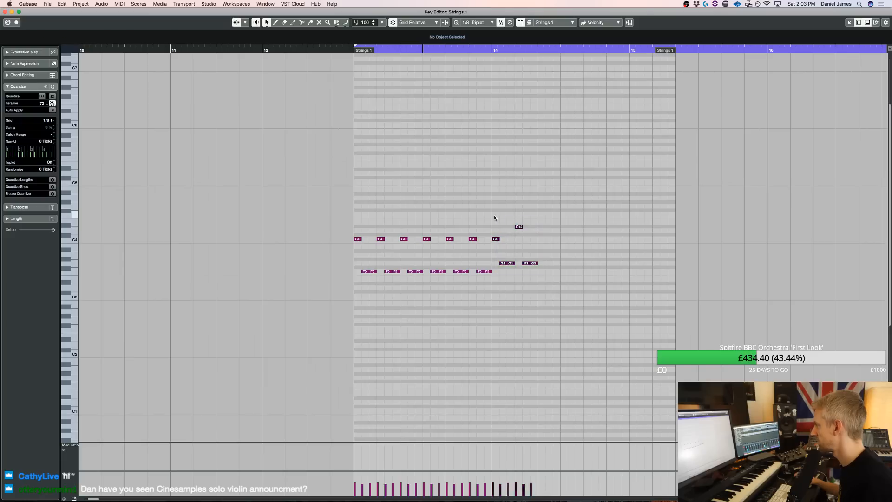
pyautogui.press('super+d')
# Change the third and fourth figures of bar 14 to D4, A#3, A#3 and audition the phrase
pyautogui.click(561, 271)
pyautogui.moveTo(540, 239); pyautogui.dragTo(538, 233)
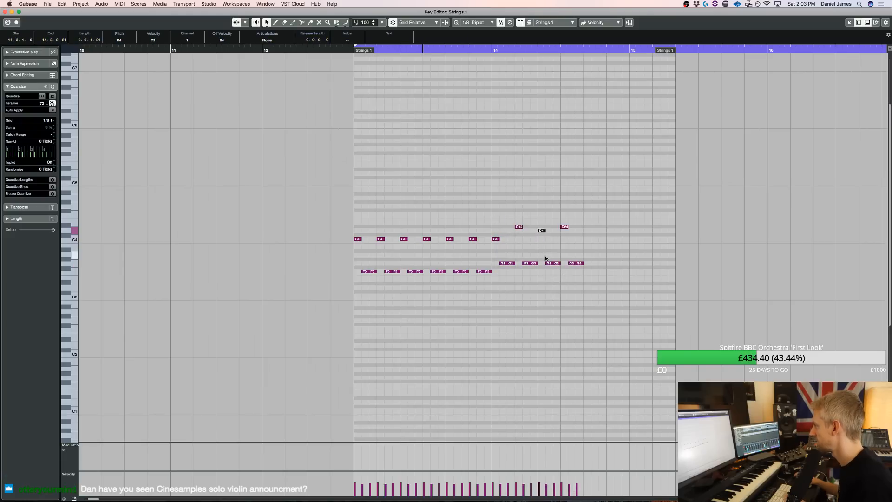
pyautogui.press('space')
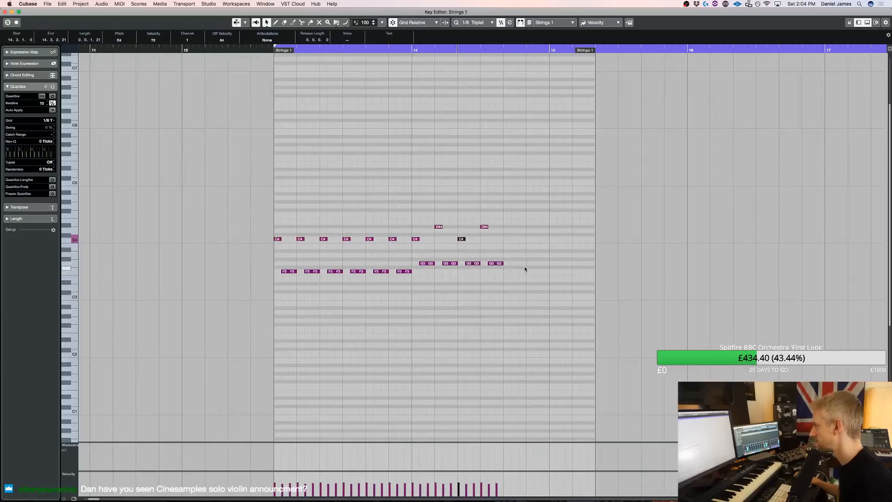
pyautogui.press('Up')
pyautogui.press('Up')
pyautogui.press('Up')
pyautogui.moveTo(464, 275); pyautogui.dragTo(474, 217)
pyautogui.press('Down')
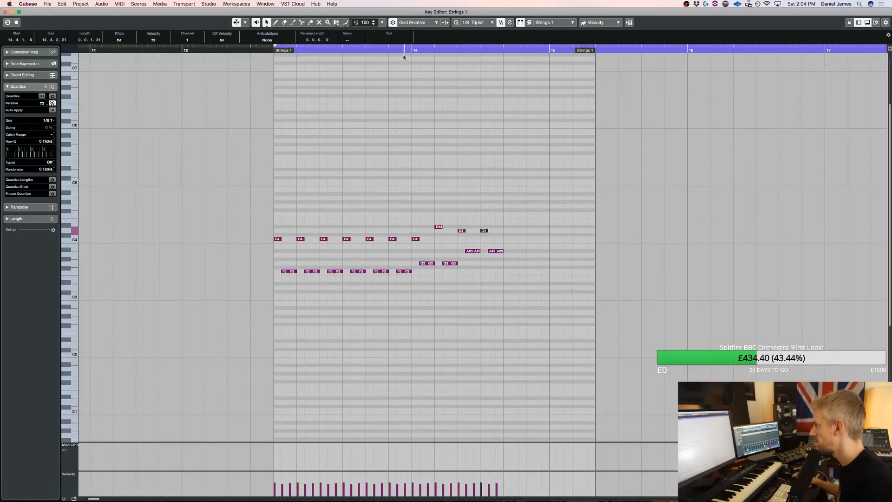
pyautogui.press('space')
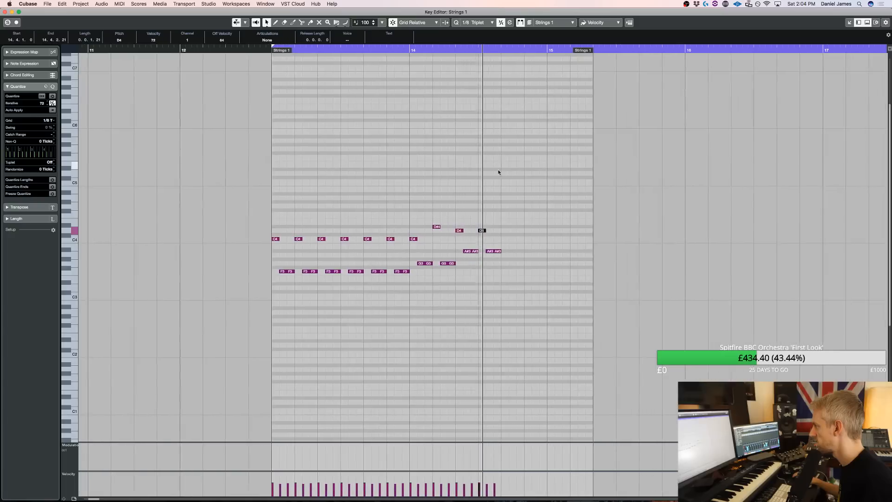
pyautogui.press('space')
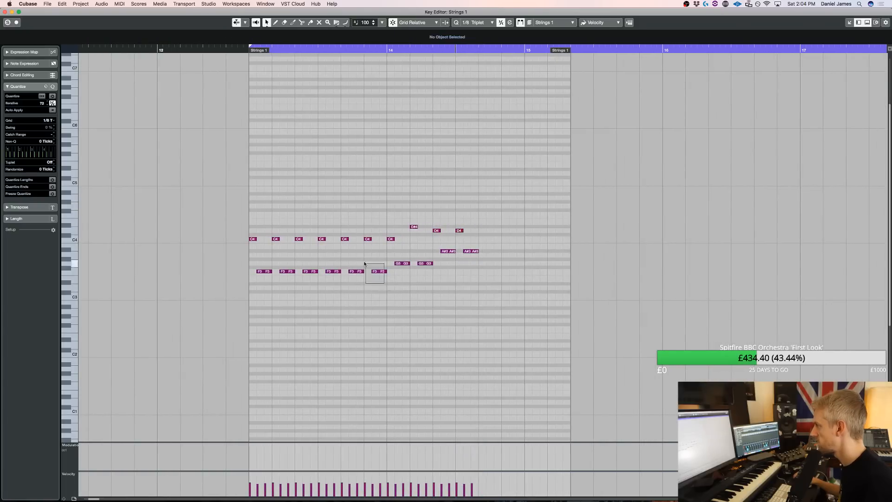
# Copy two C4, F3, F3 figures from bar 13 to the end of bar 14 and play the part
pyautogui.moveTo(342, 239); pyautogui.dragTo(482, 239)
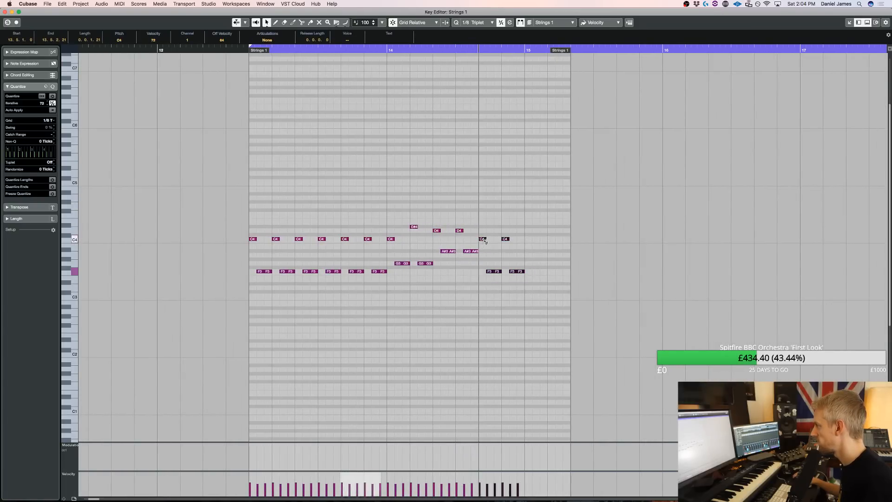
pyautogui.press('space')
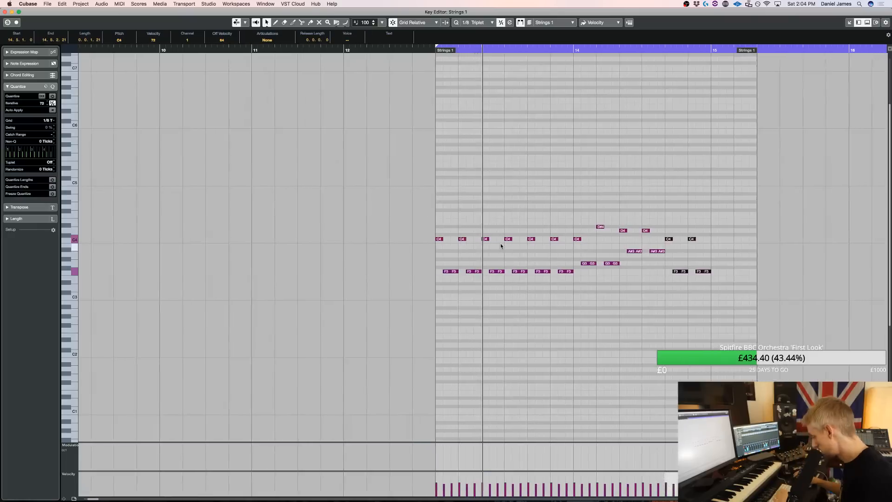
pyautogui.press('Return')
pyautogui.press('space')
# Create a Strings 2 part covering bars 13 and 14 and enter a soft F2 at its start
pyautogui.moveTo(492, 133); pyautogui.dragTo(549, 134)
pyautogui.press('Return')
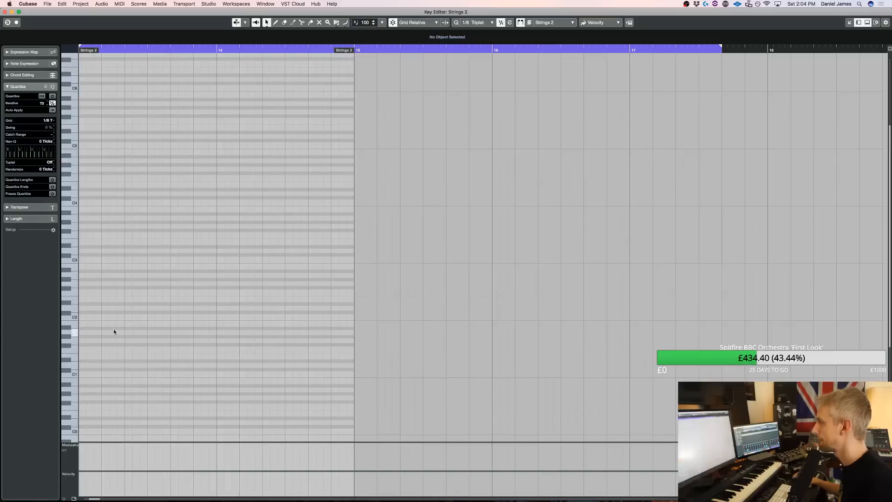
pyautogui.click(81, 292)
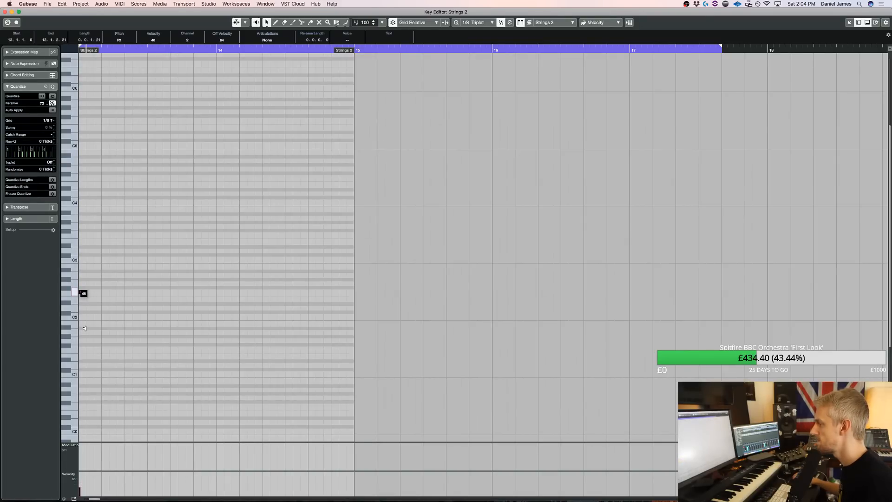
pyautogui.hscroll(-10, 107, 307)
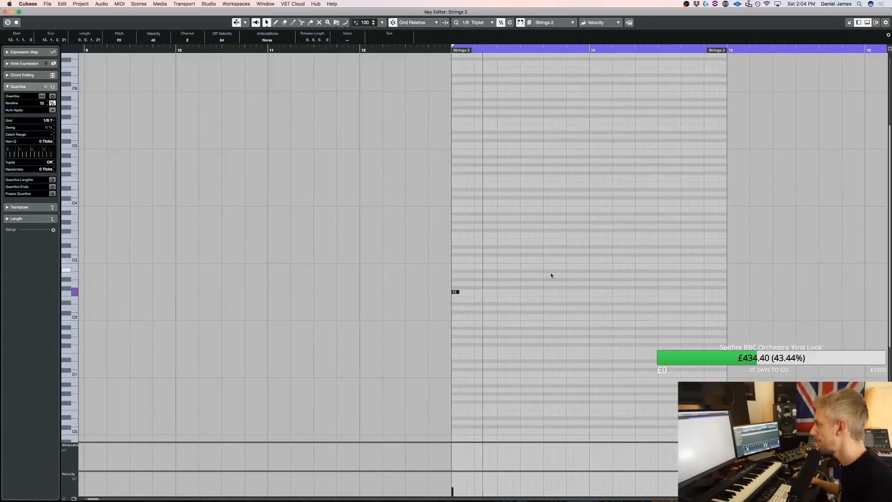
# Repeat the F2 on every beat of bar 13 and play the Strings 2 line
pyautogui.moveTo(455, 294); pyautogui.dragTo(480, 294)
pyautogui.keyDown('alt'); pyautogui.click(506, 293); pyautogui.keyUp('alt')
pyautogui.keyDown('alt'); pyautogui.click(524, 293); pyautogui.keyUp('alt')
pyautogui.keyDown('alt'); pyautogui.click(548, 293); pyautogui.keyUp('alt')
pyautogui.keyDown('alt'); pyautogui.click(571, 292); pyautogui.keyUp('alt')
pyautogui.moveTo(594, 301); pyautogui.dragTo(523, 290)
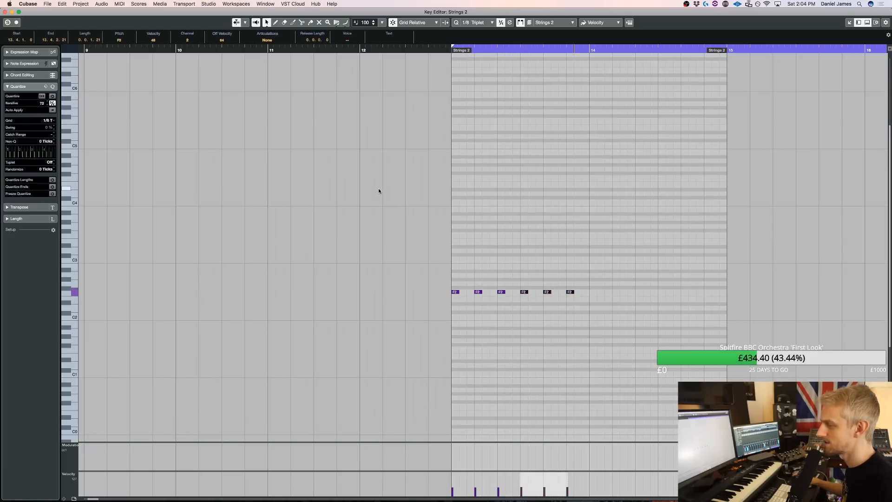
pyautogui.press('space')
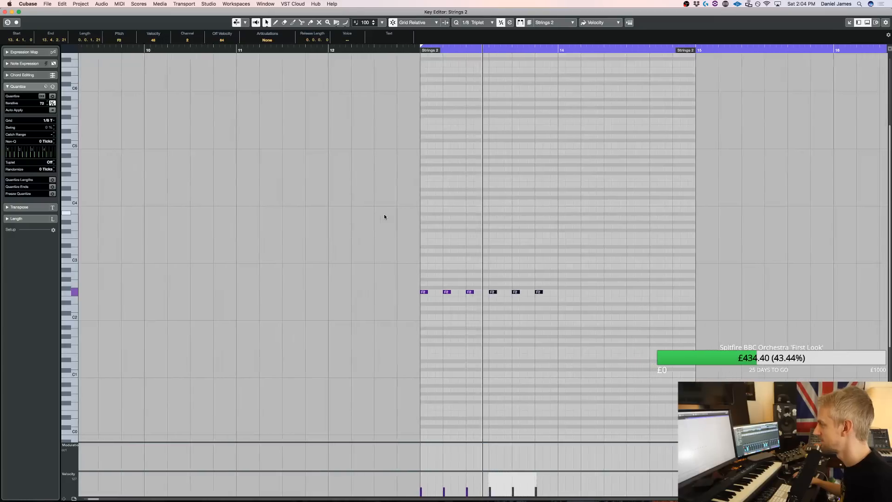
# Copy the six bar 13 bass notes into bar 14 as C2 and duplicate them once more
pyautogui.moveTo(517, 310); pyautogui.dragTo(357, 277)
pyautogui.hotkey('alt', 'd')
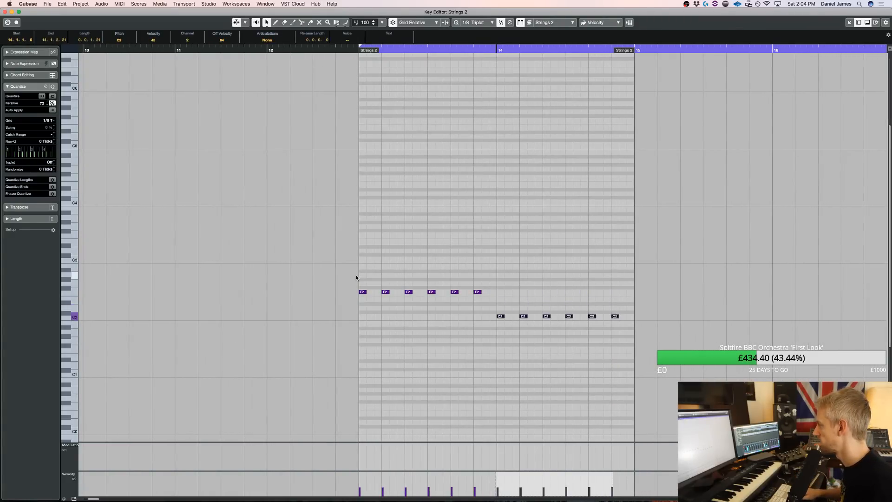
pyautogui.press('super+d')
# Raise the third and fourth C2 notes of bar 14 to A#2 and audition the change
pyautogui.moveTo(535, 329); pyautogui.dragTo(580, 306)
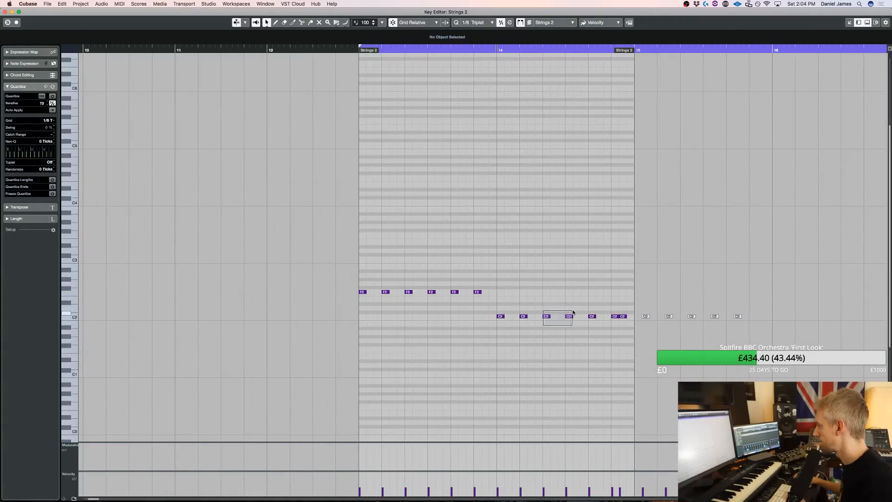
pyautogui.press('Up')
pyautogui.press('Up')
pyautogui.press('Up')
pyautogui.press('Up')
pyautogui.press('Up')
pyautogui.press('Up')
pyautogui.press('Up')
pyautogui.press('Up')
# Raise the remaining C2 notes from beat five of bar 14 onward to F2
pyautogui.press('Up')
pyautogui.press('Up')
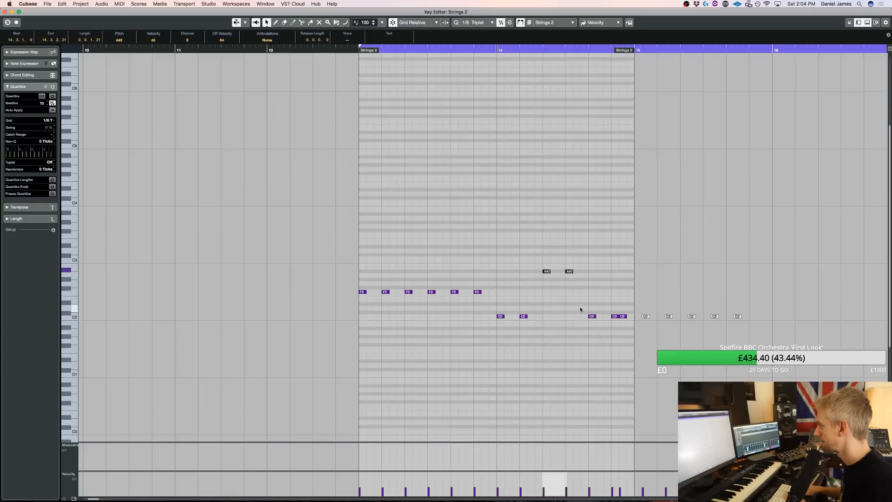
pyautogui.press('space')
pyautogui.click(665, 248)
pyautogui.moveTo(658, 328); pyautogui.dragTo(826, 295)
pyautogui.press('Up')
pyautogui.press('Up')
pyautogui.press('Up')
pyautogui.press('Up')
pyautogui.press('Up')
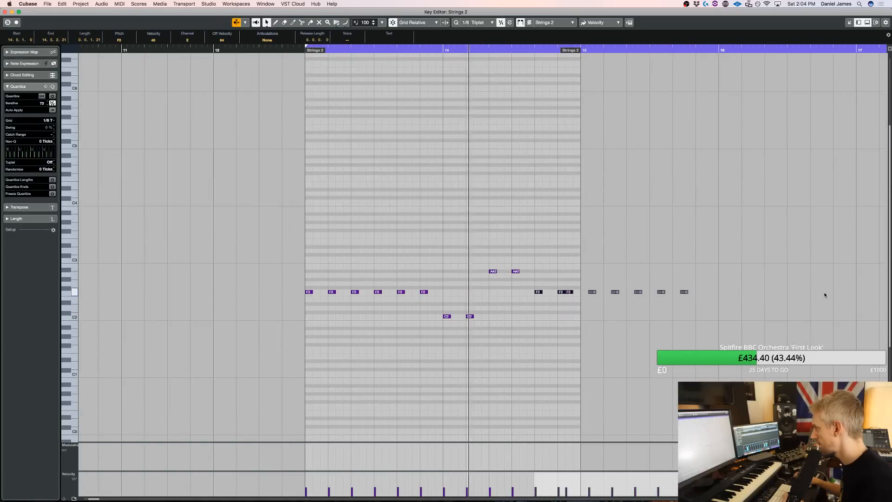
# Extend the end of the Strings 2 part to bar 16 and return to the project arrangement
pyautogui.press('space')
pyautogui.moveTo(580, 51); pyautogui.dragTo(706, 62)
pyautogui.press('Return')
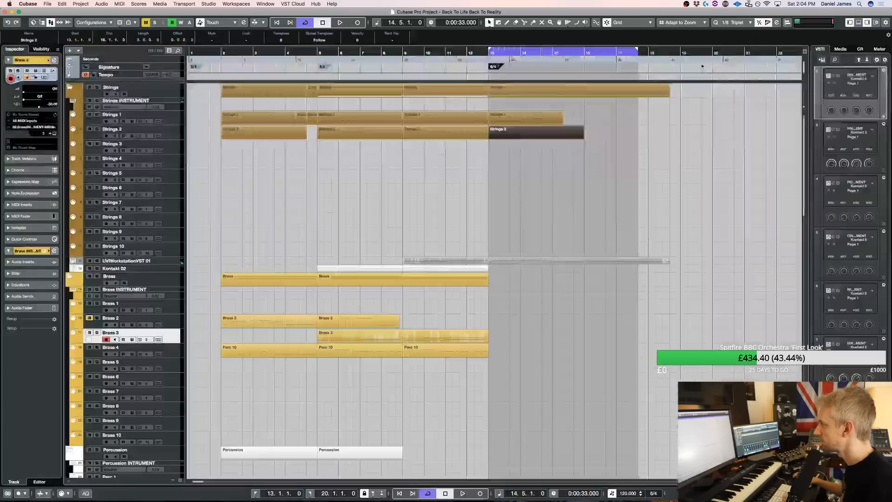
# Transpose all notes of the bar 13 Strings 1 part up one octave and audition them
pyautogui.doubleClick(534, 117)
pyautogui.press('super+a')
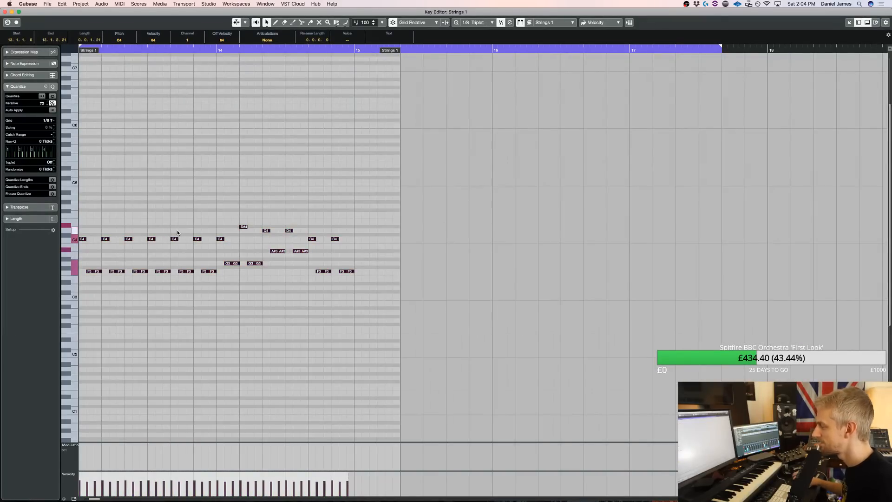
pyautogui.hscroll(-10, 177, 230)
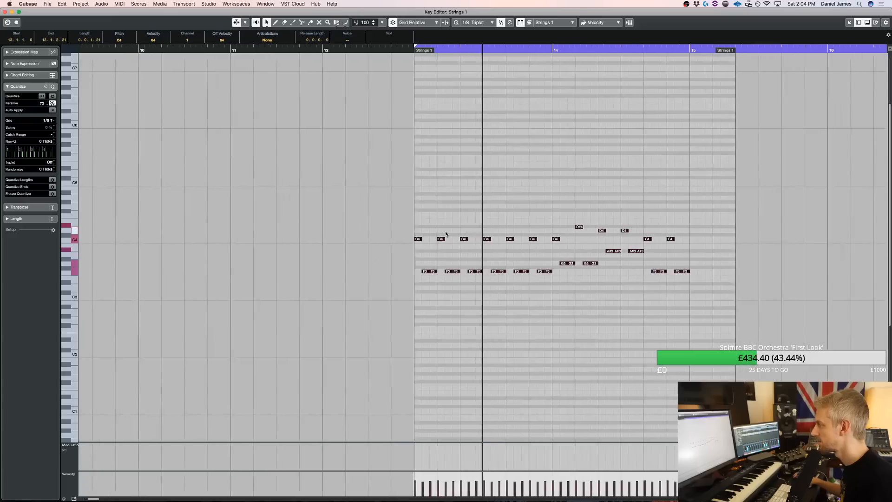
pyautogui.hscroll(2, 456, 233)
pyautogui.hotkey('shift', 'Up')
pyautogui.hscroll(-5, 456, 233)
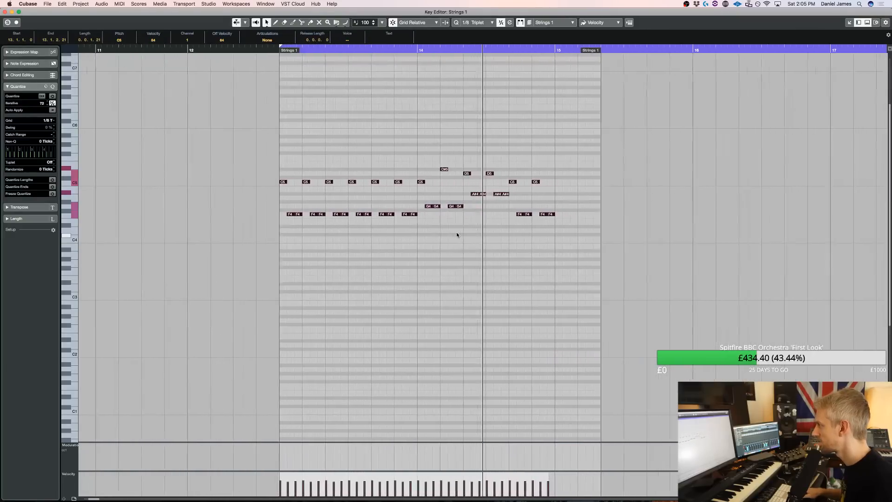
pyautogui.press('space')
# Lower the D#5 note in bar 14 of Strings 1 to C5 and audition it
pyautogui.moveTo(423, 189); pyautogui.dragTo(414, 155)
pyautogui.press('Down')
pyautogui.press('Down')
pyautogui.press('Down')
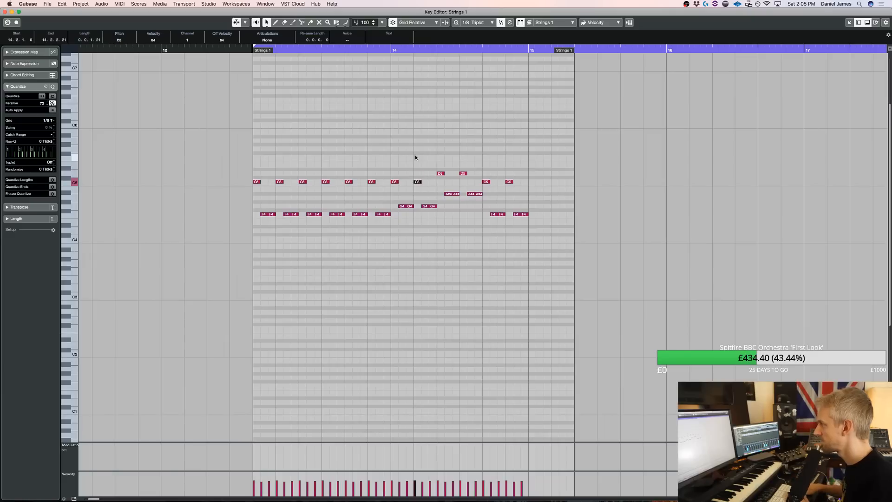
pyautogui.press('space')
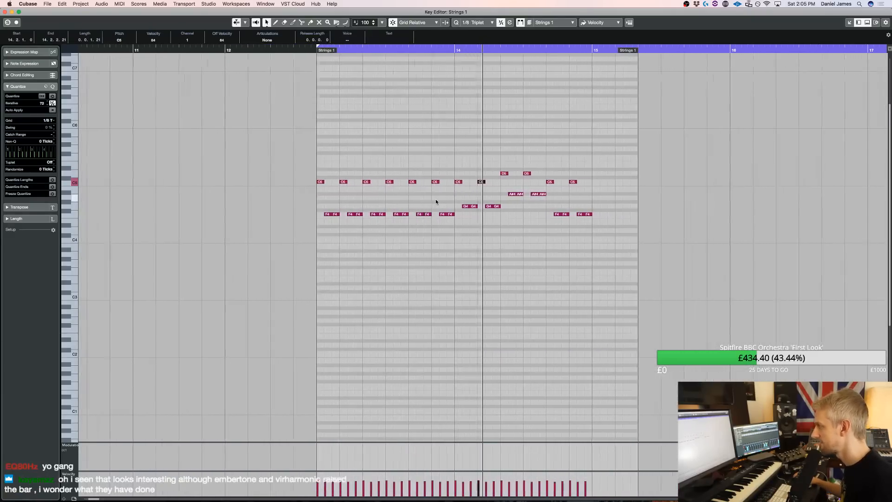
pyautogui.press('space')
# Duplicate the closing C5 and F4 triplets of bar 14 to fill bar 15, and extend the Strings 1 part to bar 16
pyautogui.moveTo(504, 229); pyautogui.dragTo(445, 178)
pyautogui.press('super+d')
pyautogui.press('space')
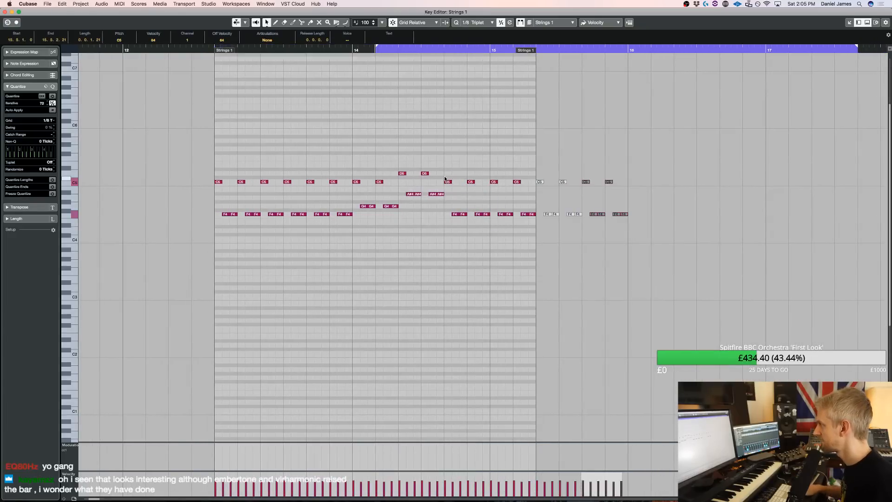
pyautogui.moveTo(667, 59); pyautogui.dragTo(682, 54)
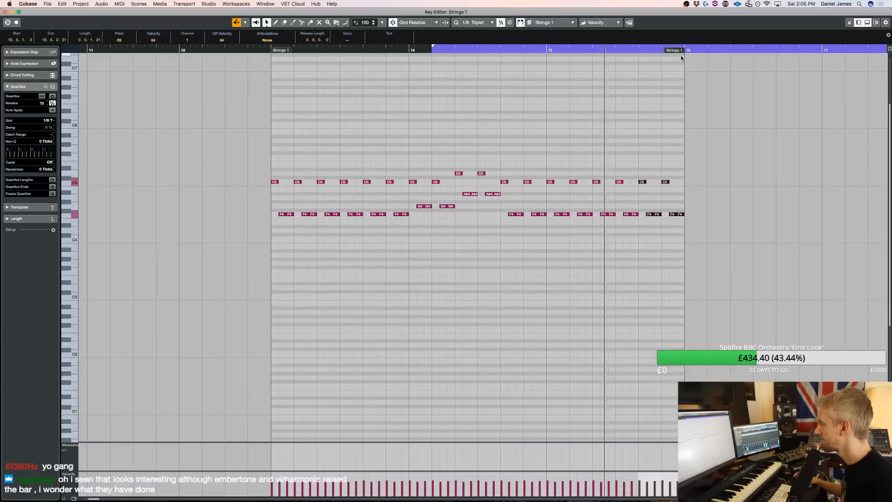
pyautogui.press('Return')
pyautogui.press('space')
# Move the last six F2 notes of Strings 2 so they start at bar 15, and audition the section
pyautogui.doubleClick(521, 130)
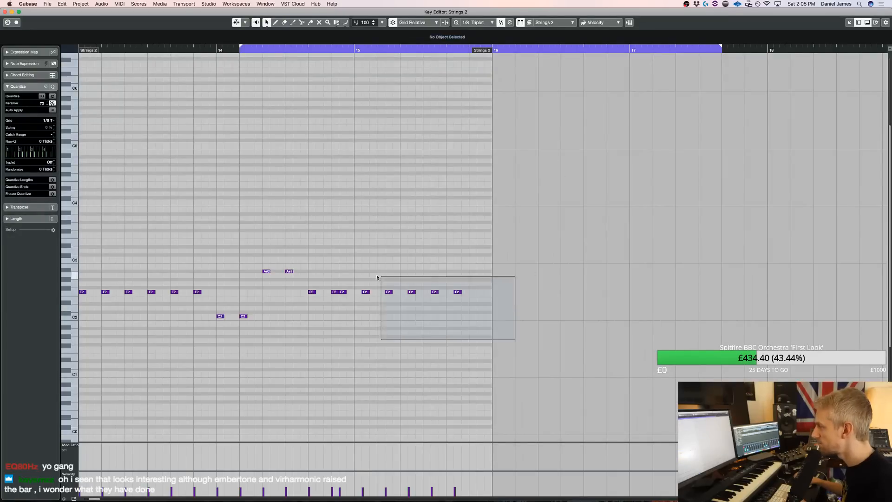
pyautogui.moveTo(344, 270); pyautogui.dragTo(344, 271)
pyautogui.press('super+Right')
pyautogui.press('super+Right')
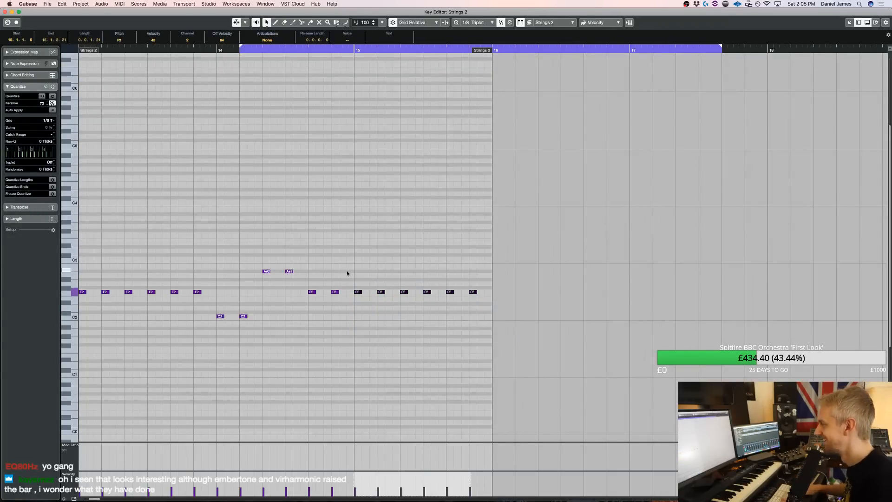
pyautogui.press('Return')
pyautogui.press('space')
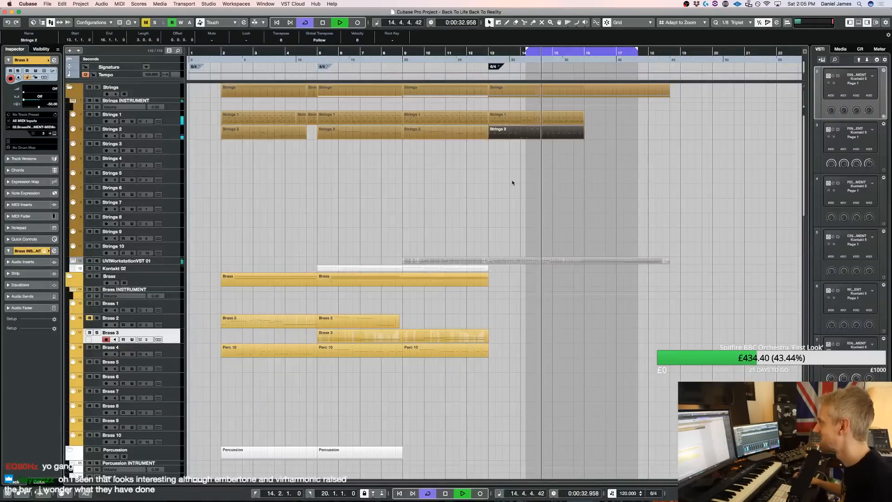
pyautogui.press('space')
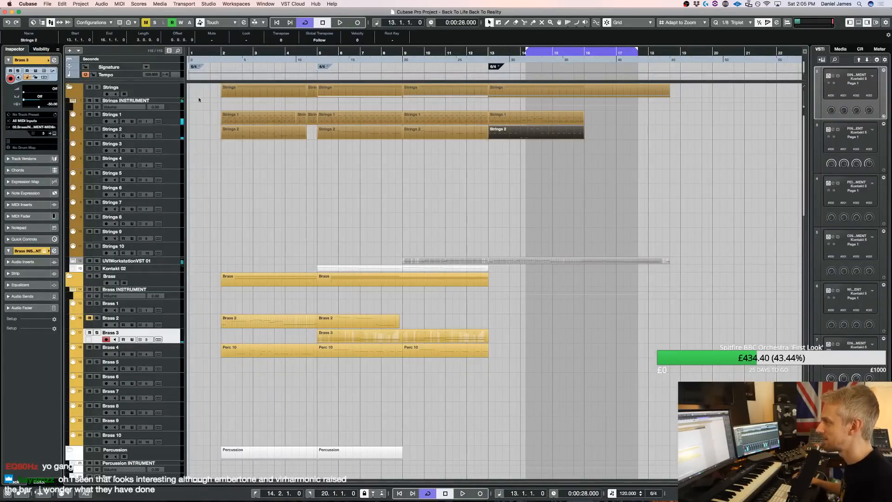
# Start the loop range at bar 2, unmute the Brass 2 track and play the arrangement
pyautogui.keyDown('super'); pyautogui.click(221, 53); pyautogui.keyUp('super')
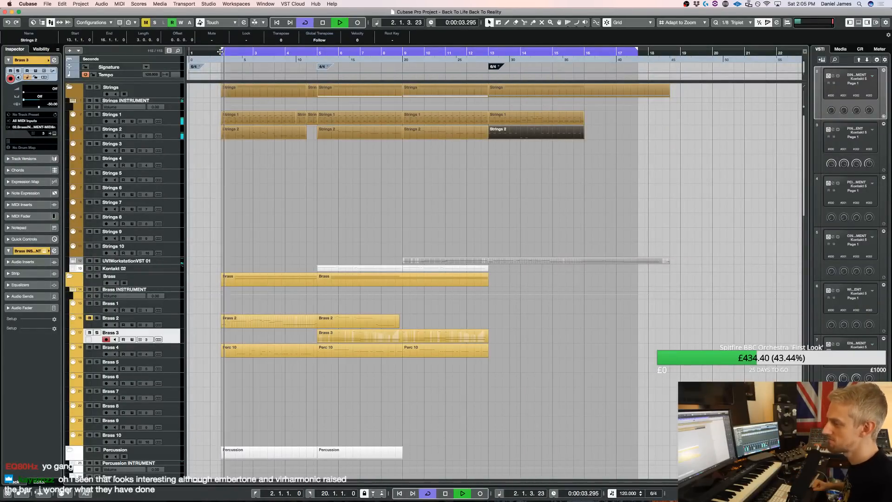
pyautogui.press('space')
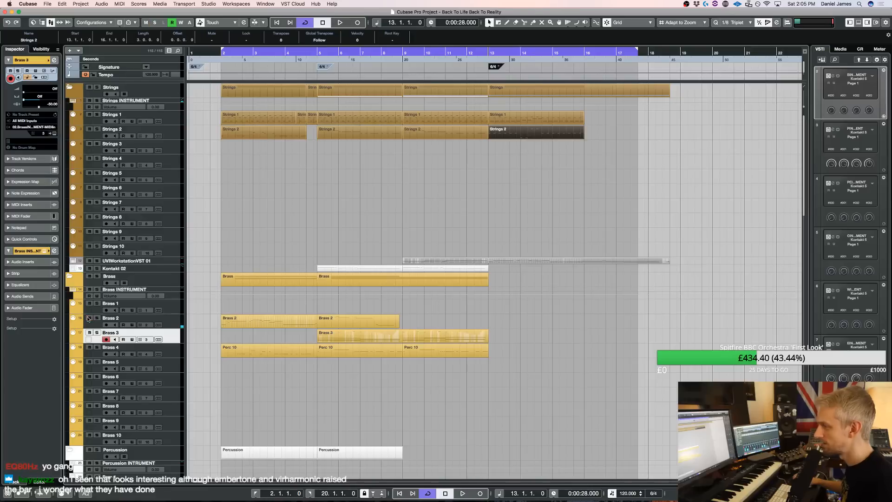
pyautogui.press('space')
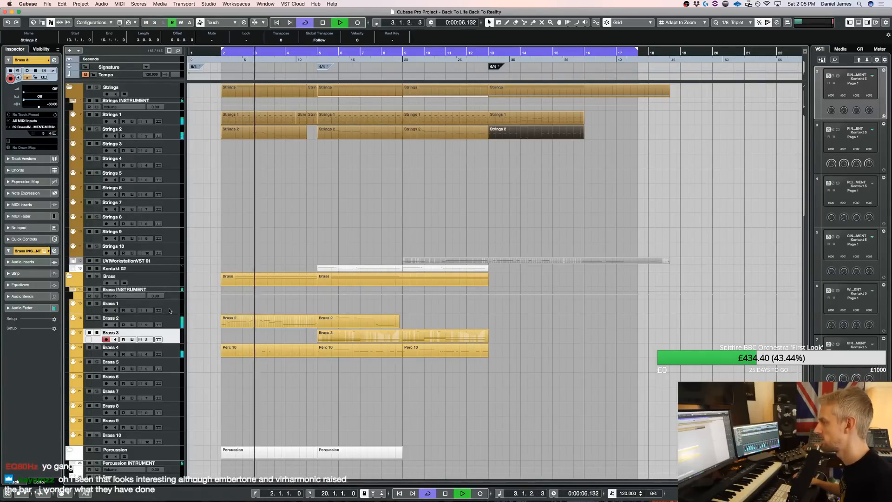
# Select the Choir 1 track during playback and save the project
pyautogui.scroll(-15, 177, 253)
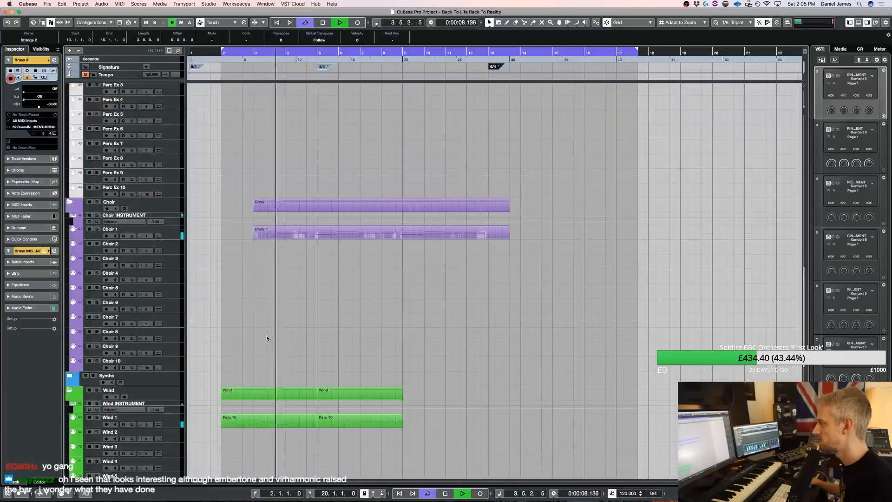
pyautogui.click(153, 233)
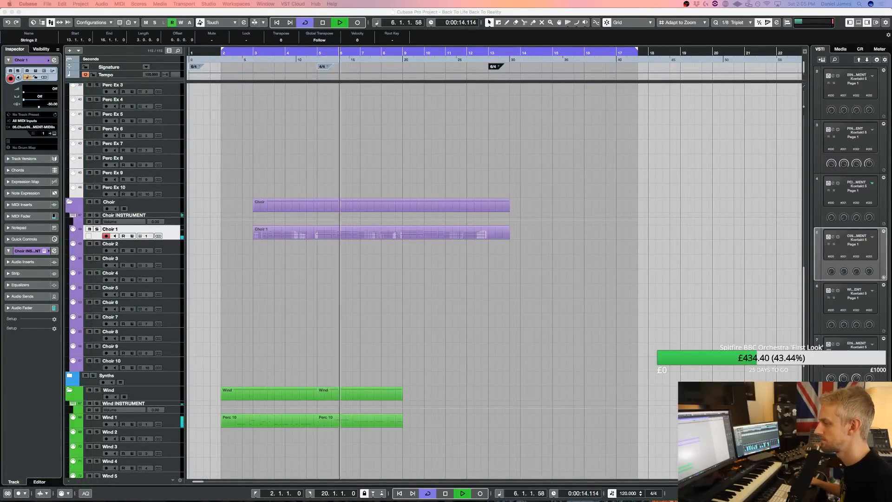
pyautogui.scroll(3, 682, 322)
pyautogui.scroll(3, 679, 320)
pyautogui.click(537, 303)
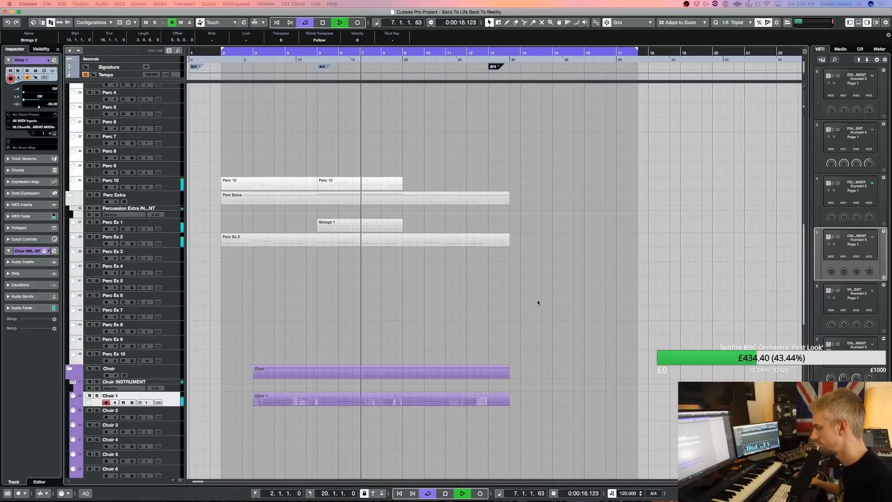
pyautogui.press('super+s')
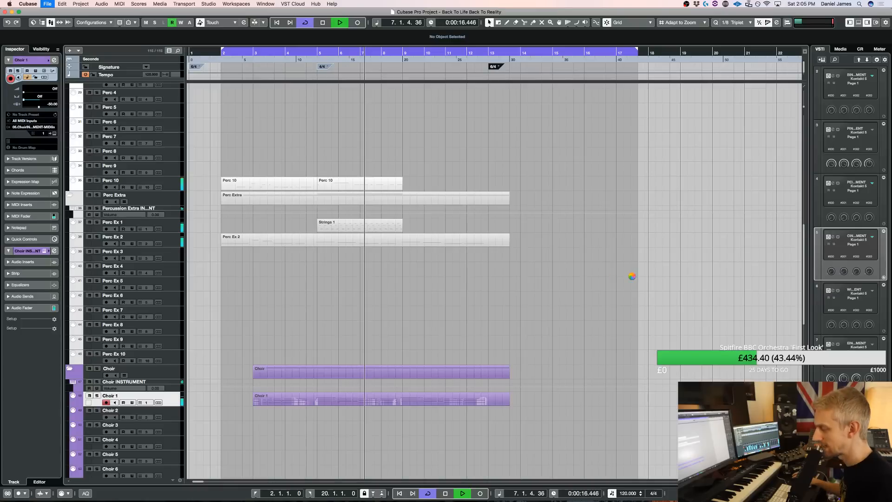
# Split the UVIWorkstationVST 01 violin part at bar 16 and delete the portion after the split
pyautogui.scroll(10, 569, 265)
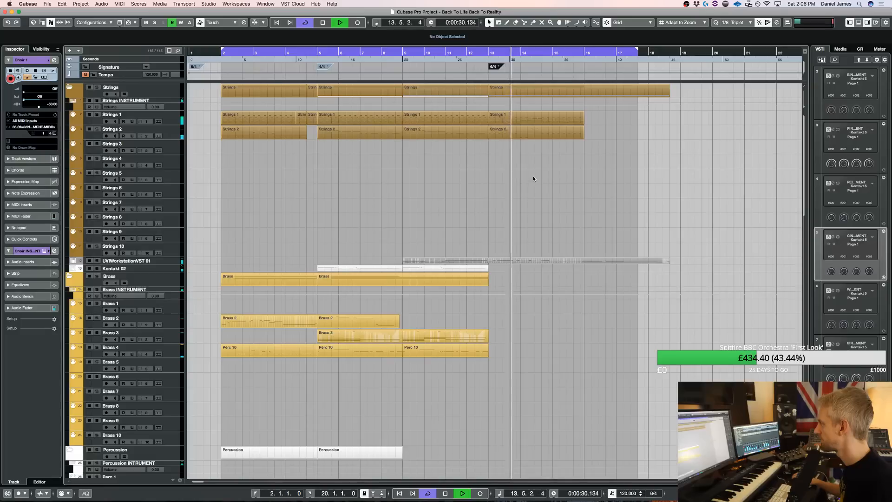
pyautogui.moveTo(534, 177); pyautogui.dragTo(517, 99)
pyautogui.press('3')
pyautogui.click(588, 261)
pyautogui.press('1')
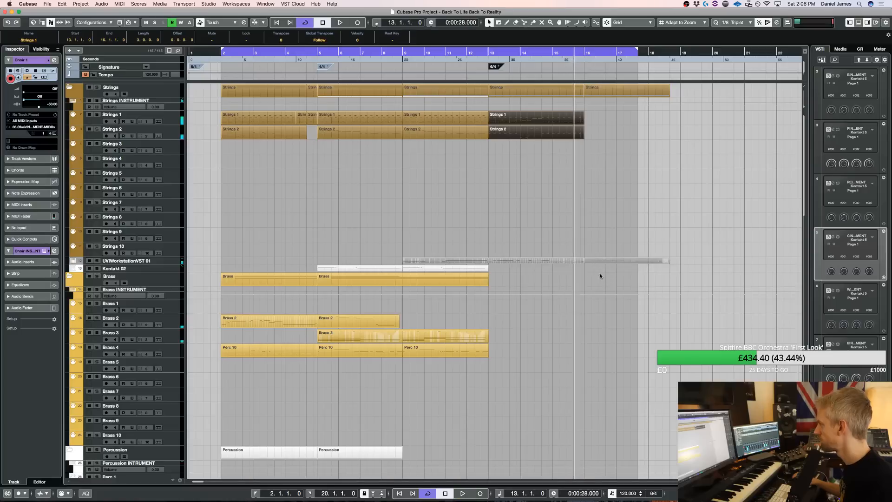
pyautogui.press('space')
pyautogui.click(596, 261)
pyautogui.press('Delete')
# Duplicate the bar 13 Strings 1 and Strings 2 parts to bar 16, and set the loop range from bar 16 to 19
pyautogui.moveTo(518, 120); pyautogui.dragTo(520, 119)
pyautogui.press('super+d')
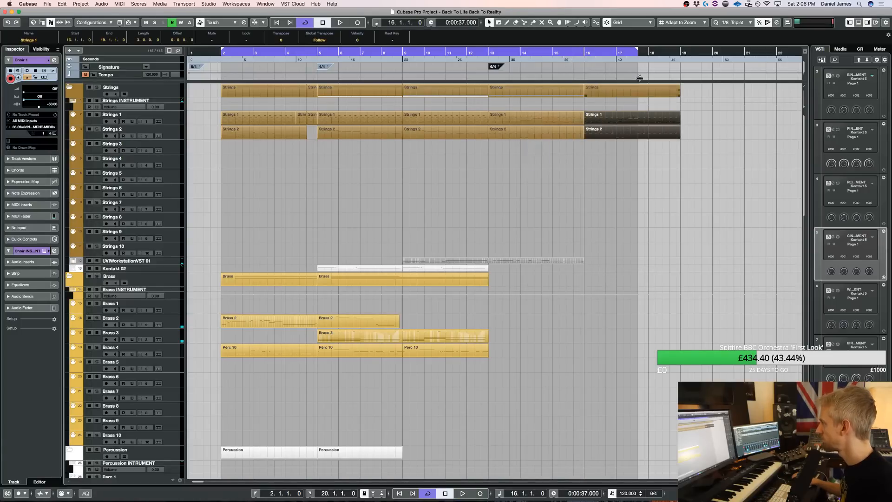
pyautogui.moveTo(635, 52); pyautogui.dragTo(681, 53)
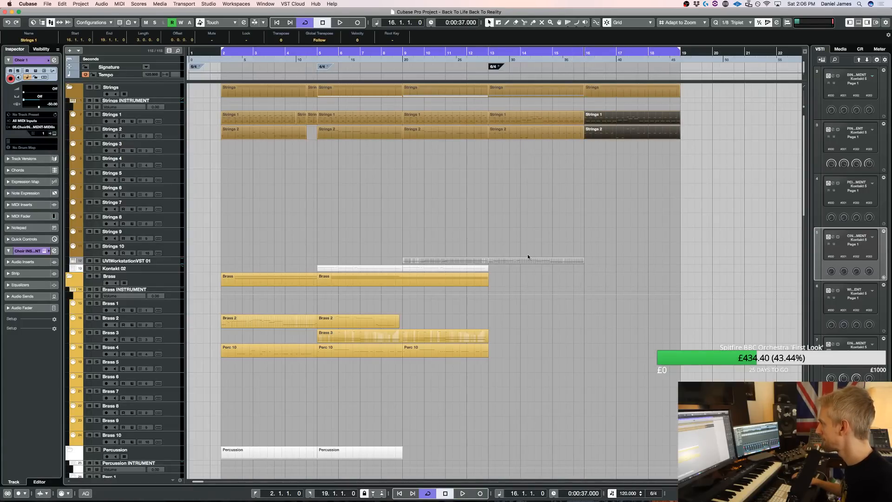
pyautogui.keyDown('super'); pyautogui.click(586, 49); pyautogui.keyUp('super')
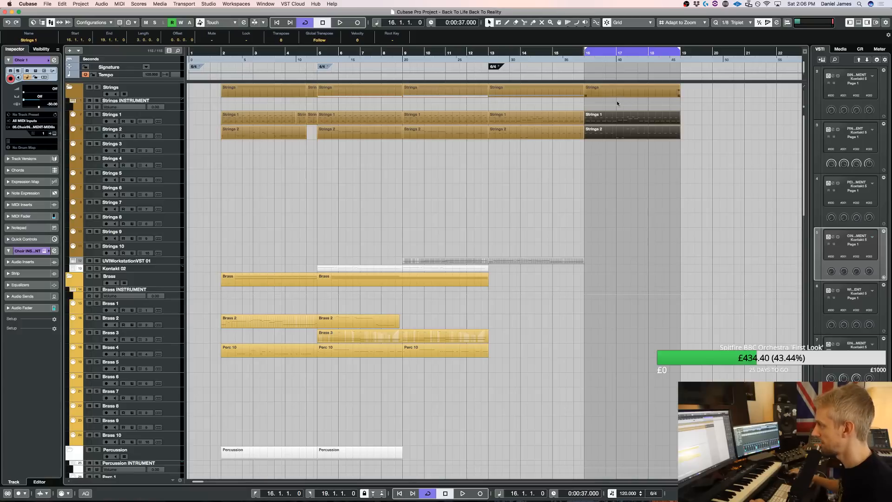
# Record a new violin take on the UVIWorkstationVST 01 track up to bar 19
pyautogui.click(172, 261)
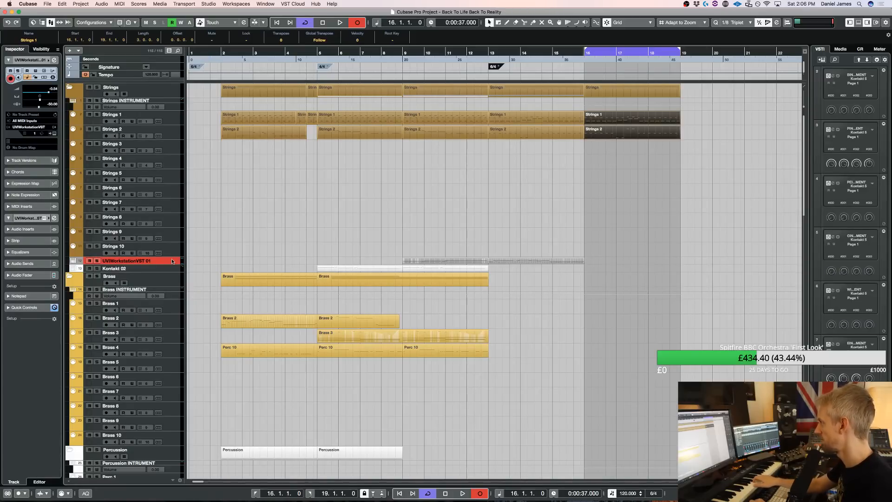
pyautogui.press('space')
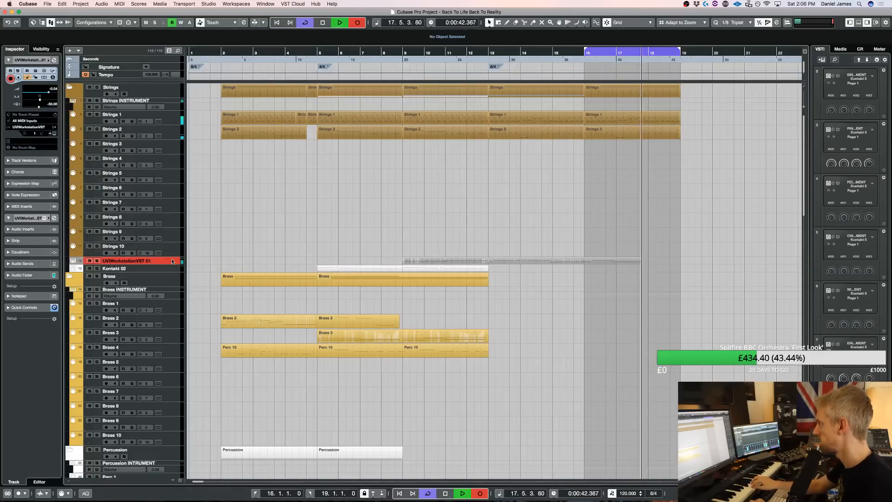
pyautogui.press('space')
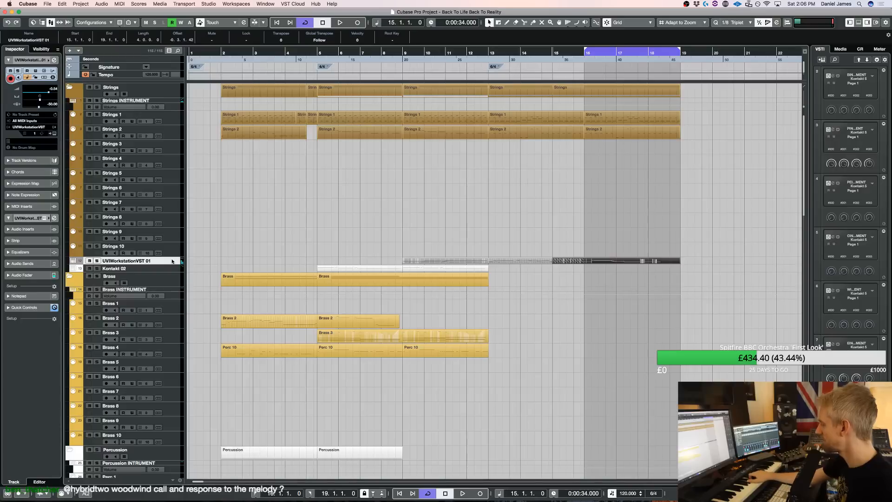
# Raise the two C2 notes at the start of bar 14 in Strings 2 to G#2
pyautogui.doubleClick(552, 130)
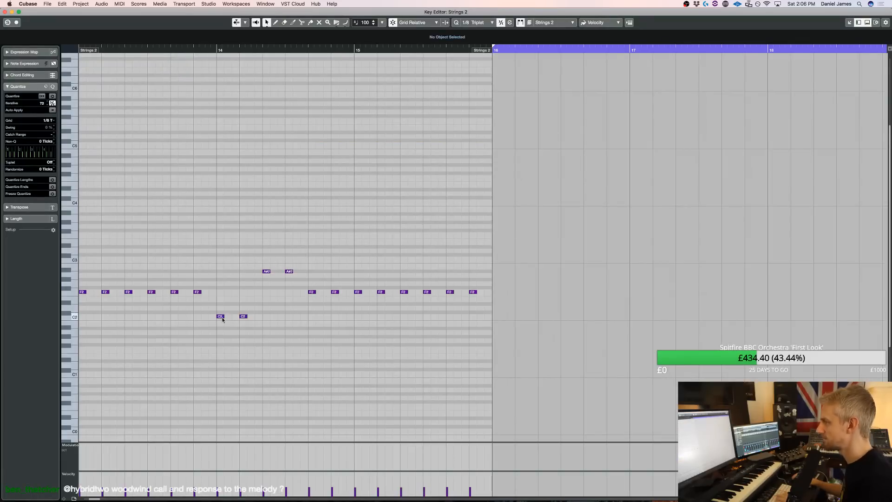
pyautogui.moveTo(265, 307); pyautogui.dragTo(265, 308)
pyautogui.press('Up')
pyautogui.press('Up')
pyautogui.press('Up')
pyautogui.press('Up')
pyautogui.press('Up')
pyautogui.press('Up')
pyautogui.press('Up')
pyautogui.press('Up')
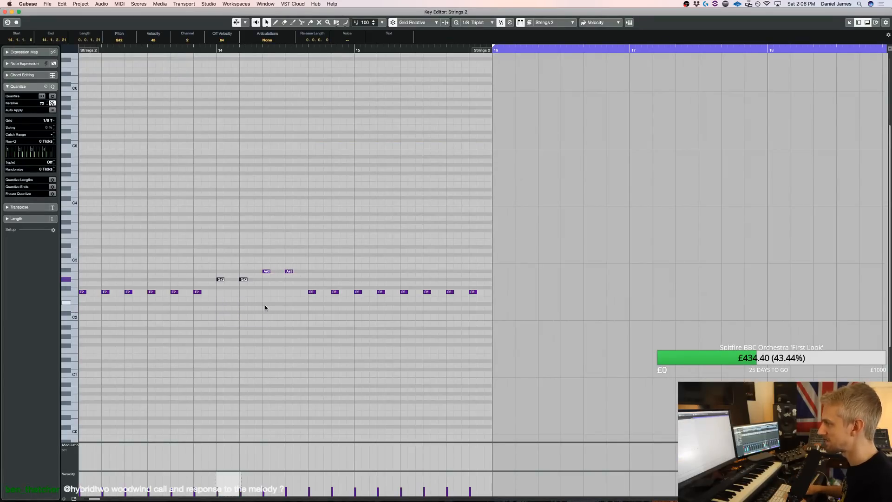
pyautogui.press('Return')
pyautogui.press('space')
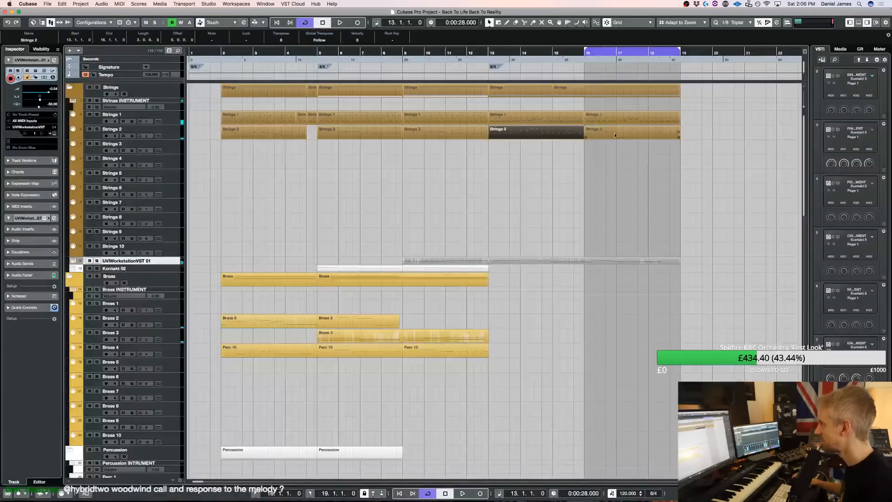
# Raise the two C2 notes at the start of bar 17 in Strings 2 and play the section from bar 13
pyautogui.doubleClick(612, 133)
pyautogui.moveTo(293, 295); pyautogui.dragTo(213, 266)
pyautogui.press('Up')
pyautogui.press('Up')
pyautogui.press('Up')
pyautogui.press('Up')
pyautogui.press('Up')
pyautogui.press('Up')
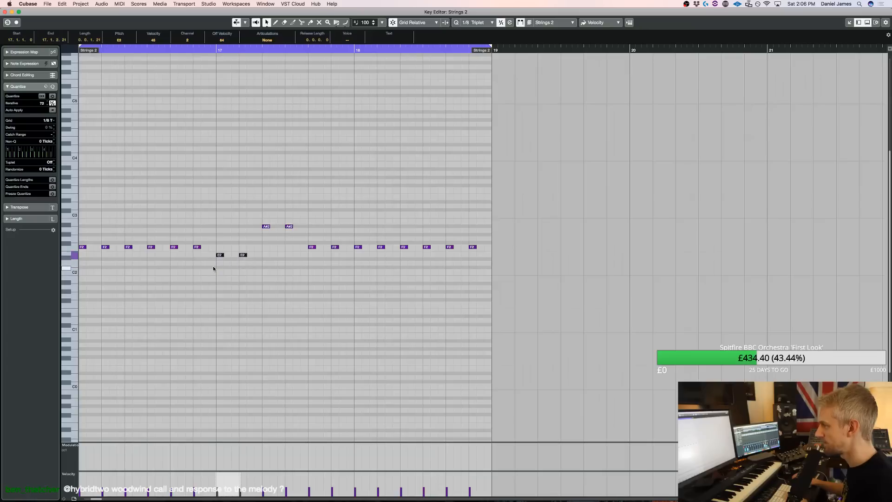
pyautogui.press('Up')
pyautogui.press('Up')
pyautogui.press('Return')
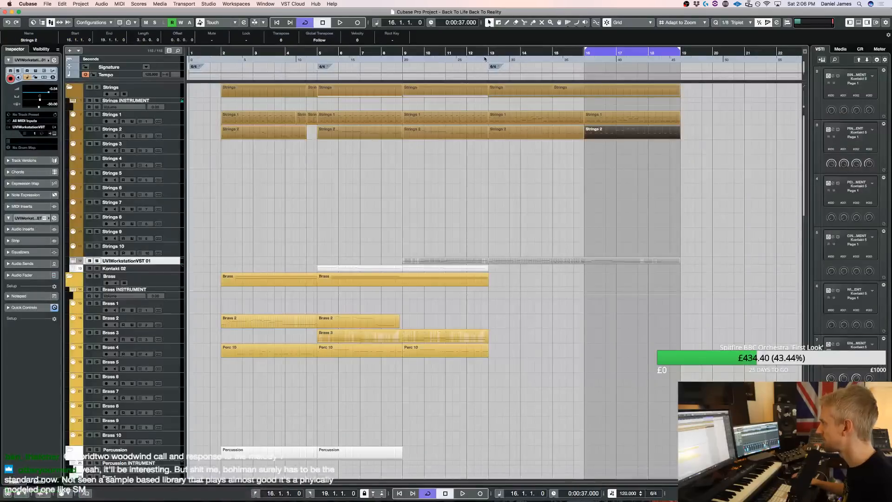
pyautogui.press('space')
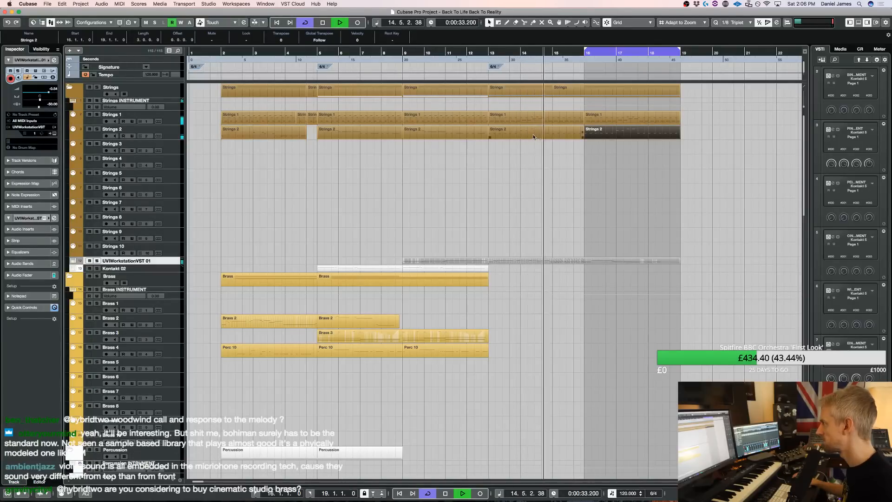
# Lower the first two bass notes of bar 14 in Strings 2 by several semitones and return to the arrangement
pyautogui.press('Return')
pyautogui.press('space')
pyautogui.moveTo(380, 283); pyautogui.dragTo(321, 274)
pyautogui.press('Down')
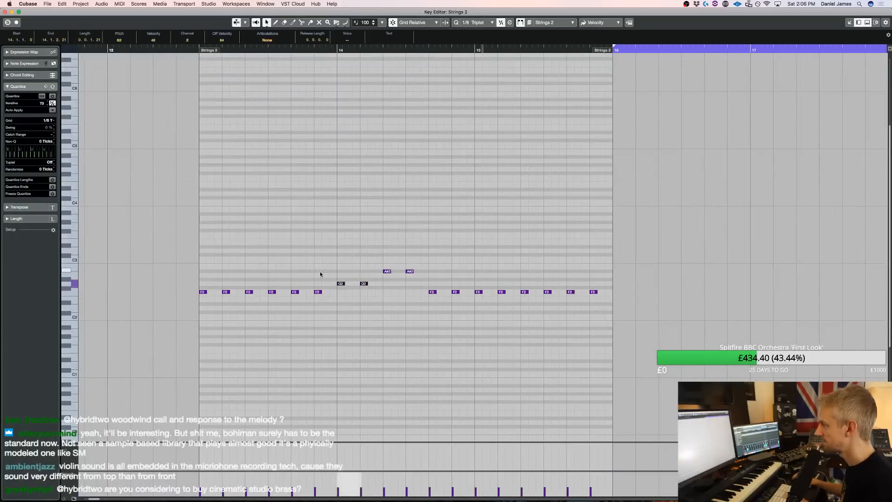
pyautogui.press('Down')
pyautogui.press('Down')
pyautogui.press('Down')
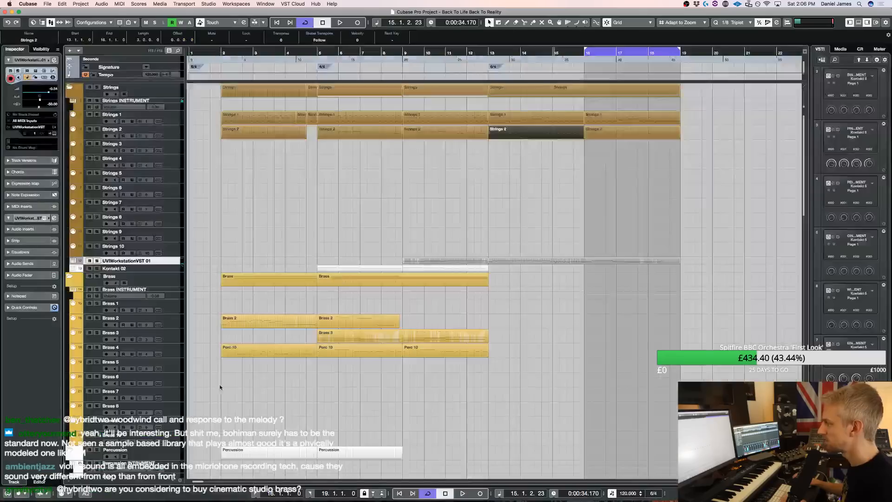
pyautogui.press('Return')
# Select the Extra 1 track for live playing and play the arrangement from bar 15 into bar 16
pyautogui.click(162, 308)
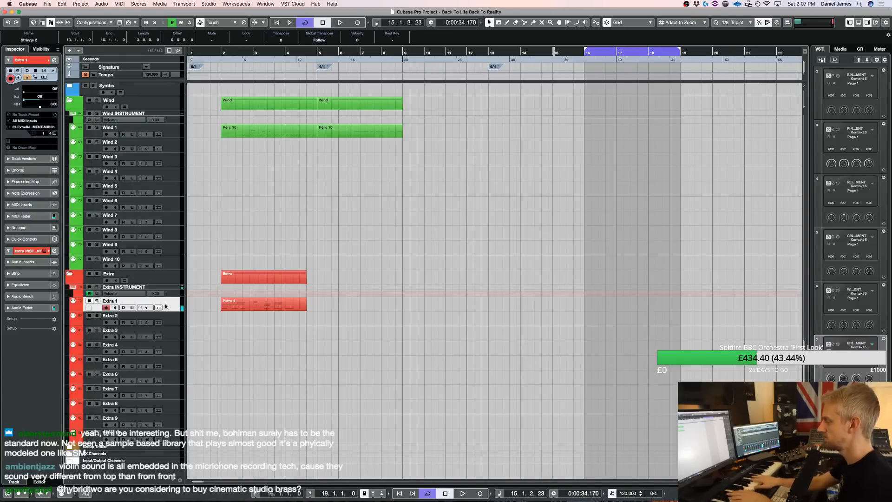
pyautogui.scroll(15, 238, 340)
pyautogui.press('space')
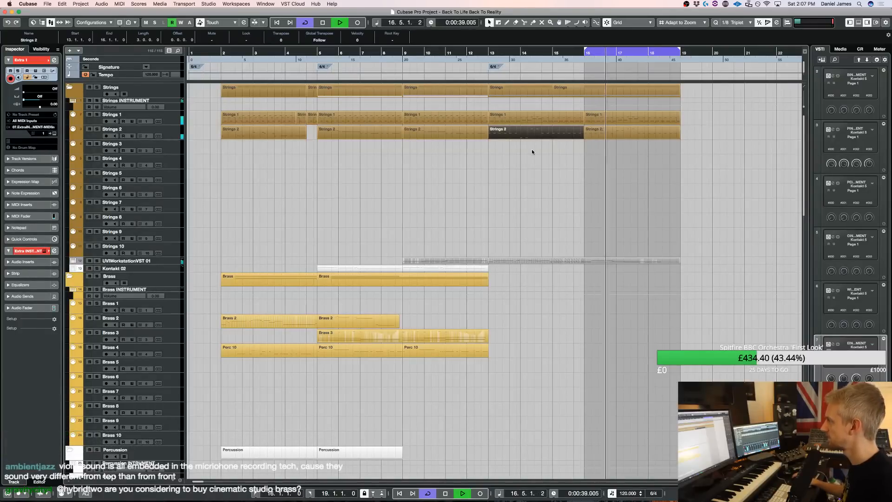
pyautogui.press('space')
# In the UVIWorkstationVST 01 violin part, split bar 17's long F3 into three slightly overlapping notes, with the middle one lowered to D#3
pyautogui.click(605, 263)
pyautogui.doubleClick(605, 262)
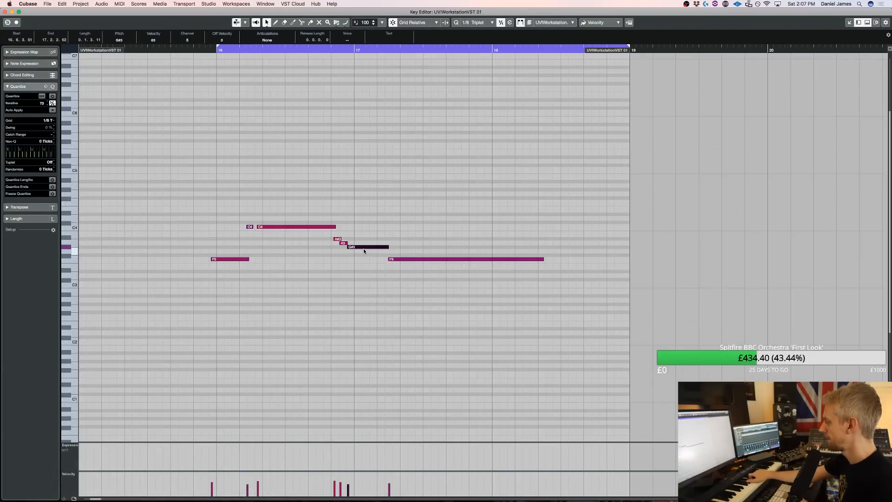
pyautogui.hscroll(-8, 364, 248)
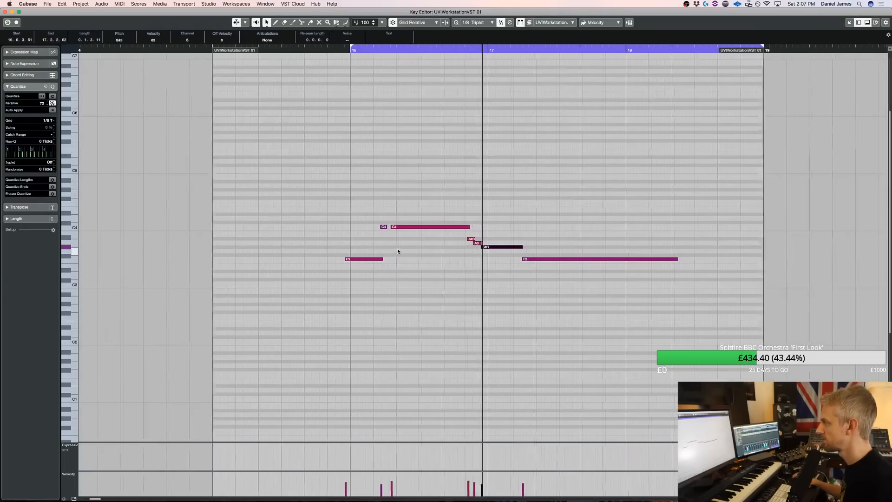
pyautogui.press('3')
pyautogui.click(472, 261)
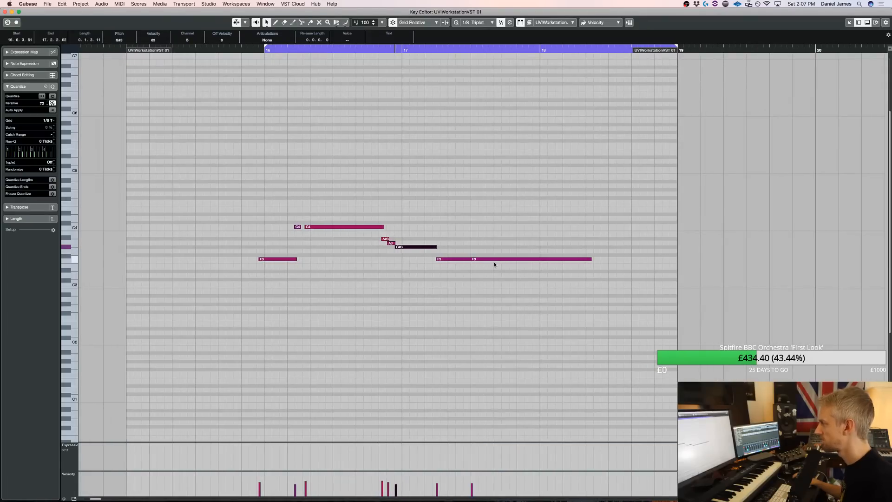
pyautogui.click(495, 260)
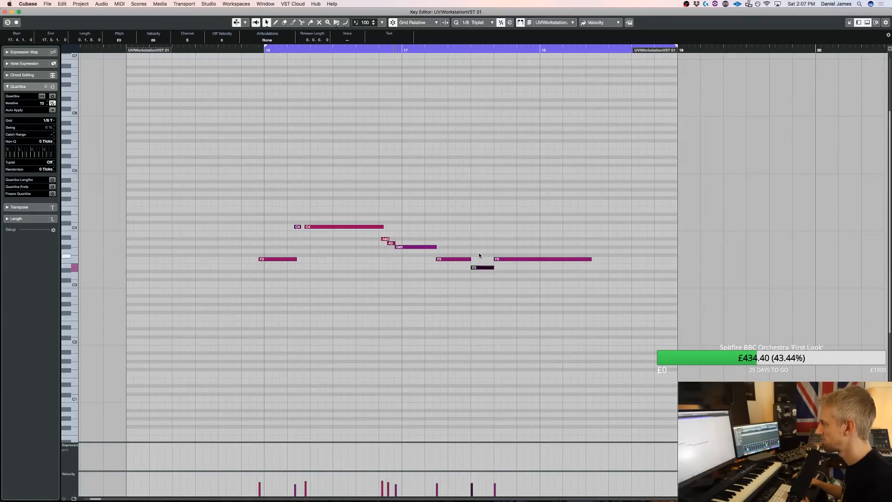
pyautogui.press('space')
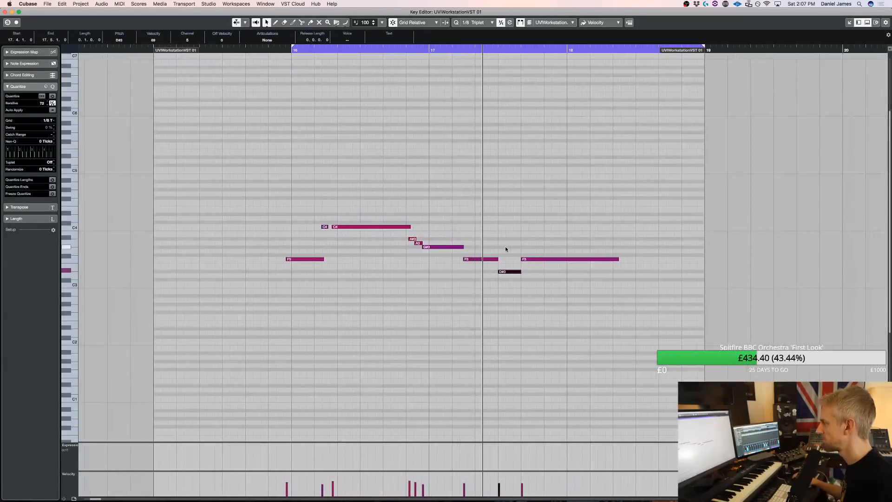
pyautogui.click(408, 265)
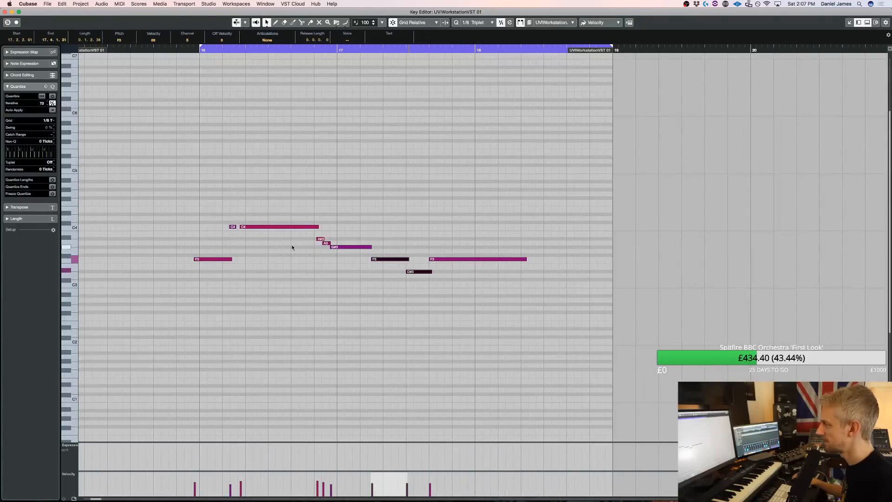
# Delete the short A#3 just before bar 17 in the violin part and raise the neighbouring short A3 to A#3
pyautogui.moveTo(313, 245); pyautogui.dragTo(318, 237)
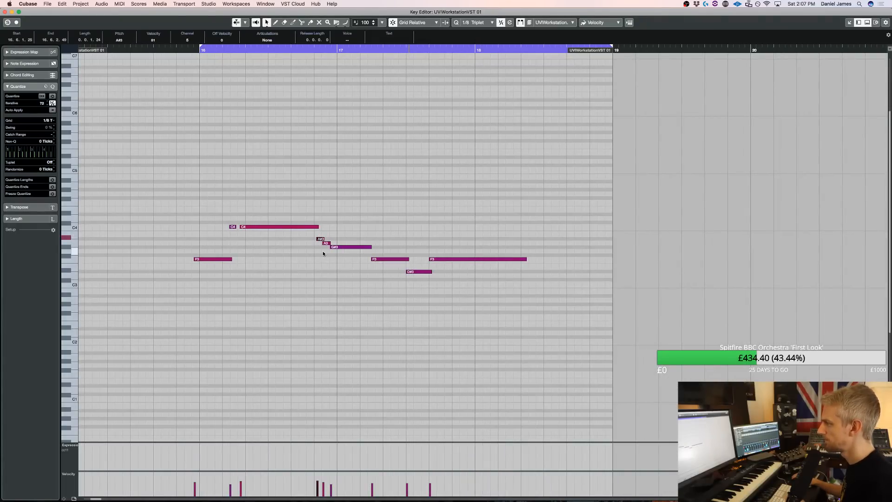
pyautogui.press('Delete')
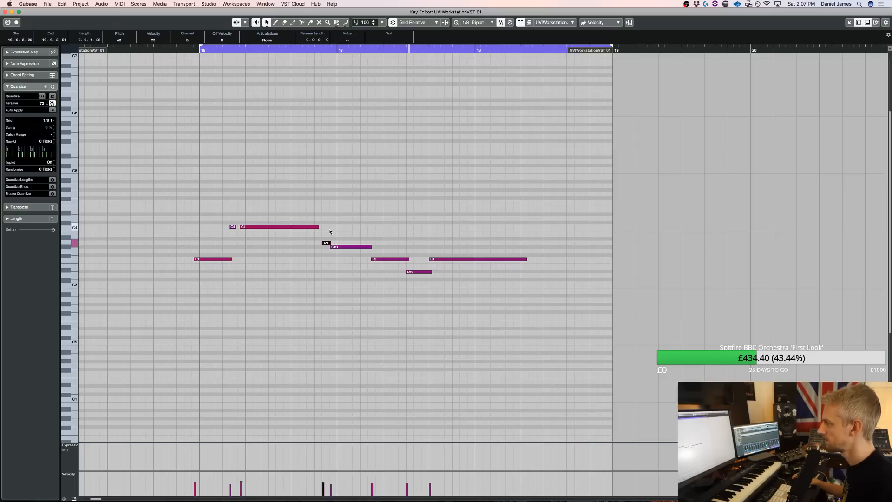
pyautogui.hscroll(-3, 331, 238)
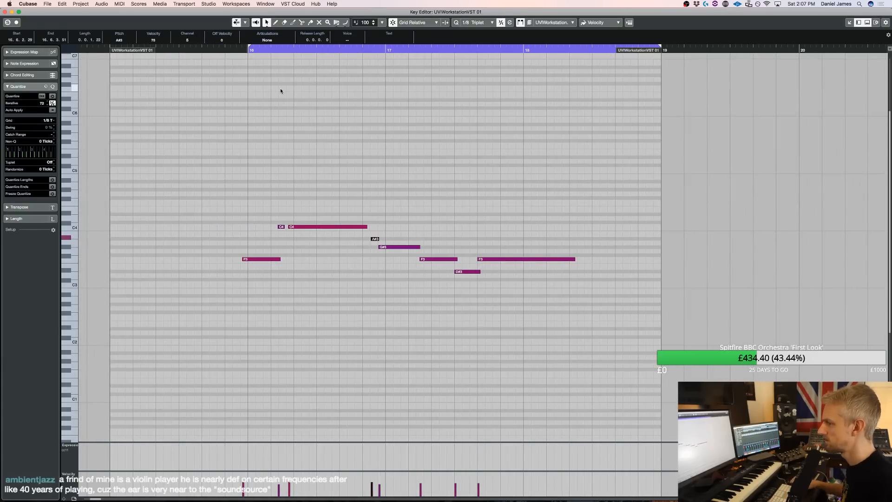
pyautogui.hscroll(-10, 281, 90)
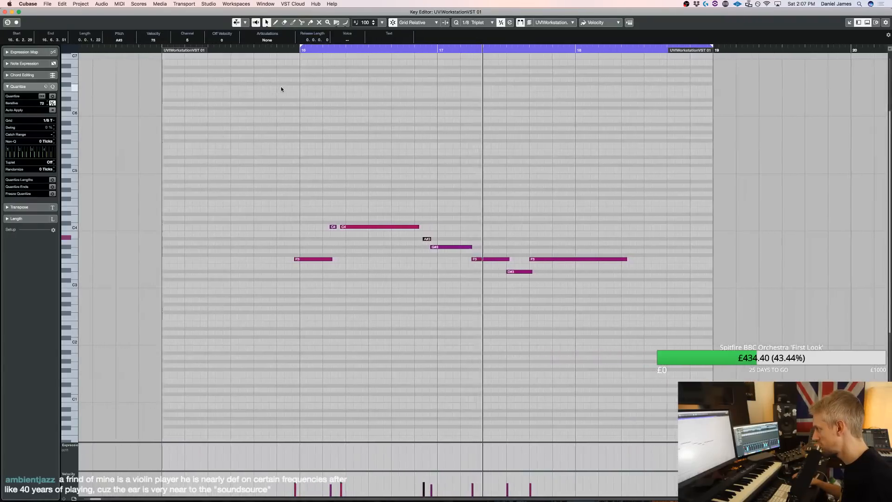
# Return to the arrangement, stop playback and extend the loop range to run from bar 2 to bar 19
pyautogui.press('Escape')
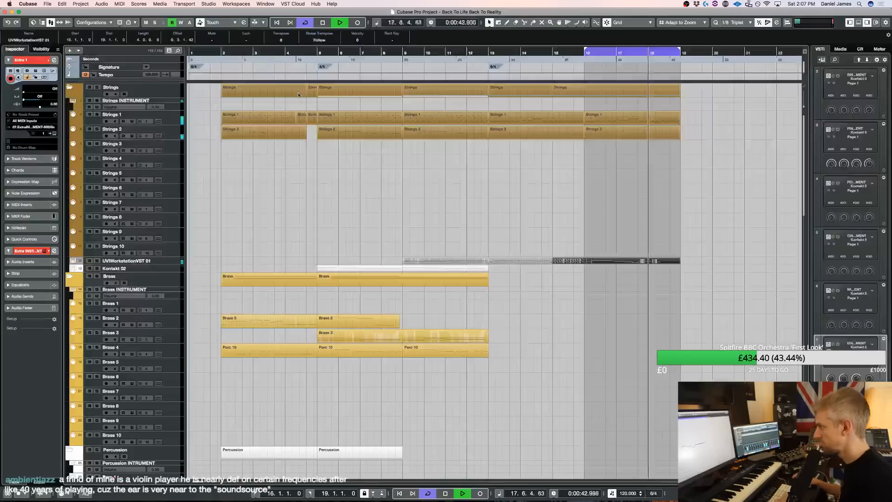
pyautogui.press('space')
pyautogui.keyDown('super'); pyautogui.click(222, 52); pyautogui.keyUp('super')
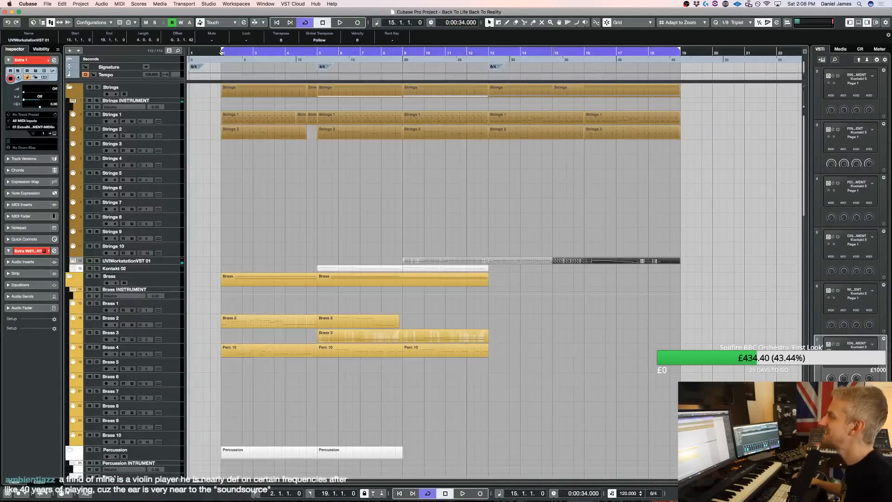
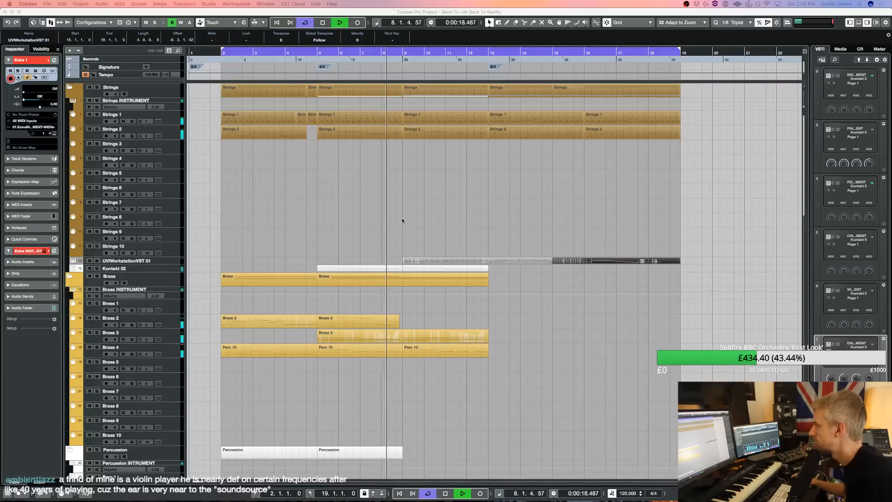
# Open the UVIWorkstationVST 01 part starting at bar 9 and delete the tiny stray G4 note at its start
pyautogui.doubleClick(418, 261)
pyautogui.press('super+a')
pyautogui.moveTo(496, 251); pyautogui.dragTo(494, 290)
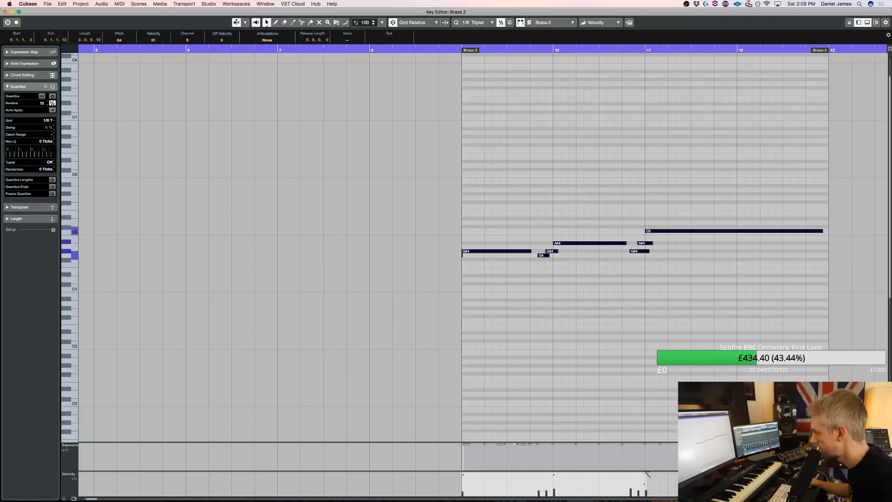
pyautogui.moveTo(486, 277); pyautogui.dragTo(454, 255)
pyautogui.press('Delete')
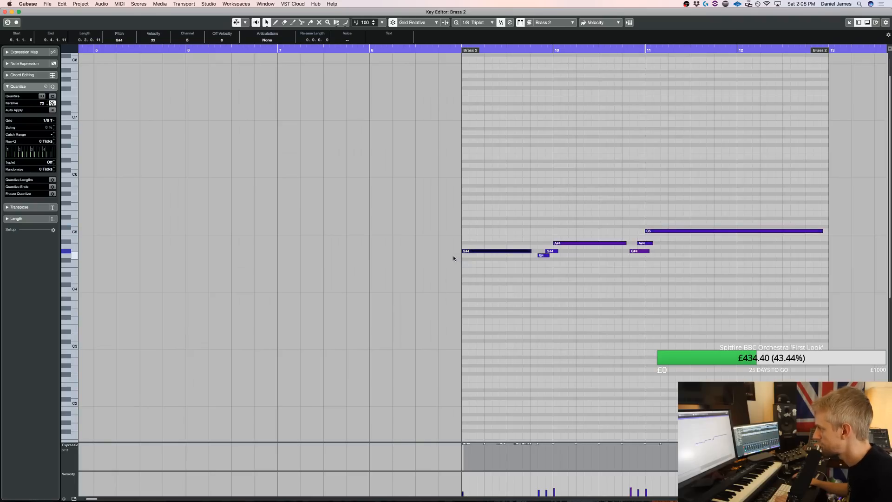
pyautogui.press('space')
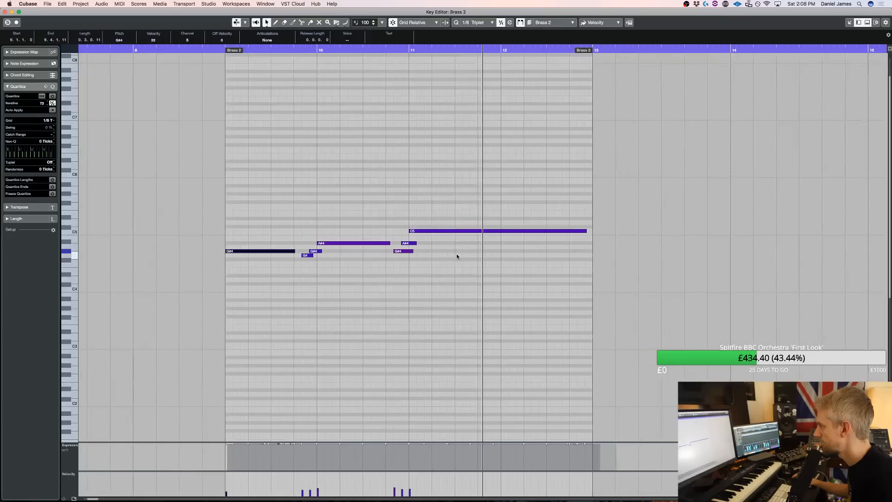
pyautogui.press('Return')
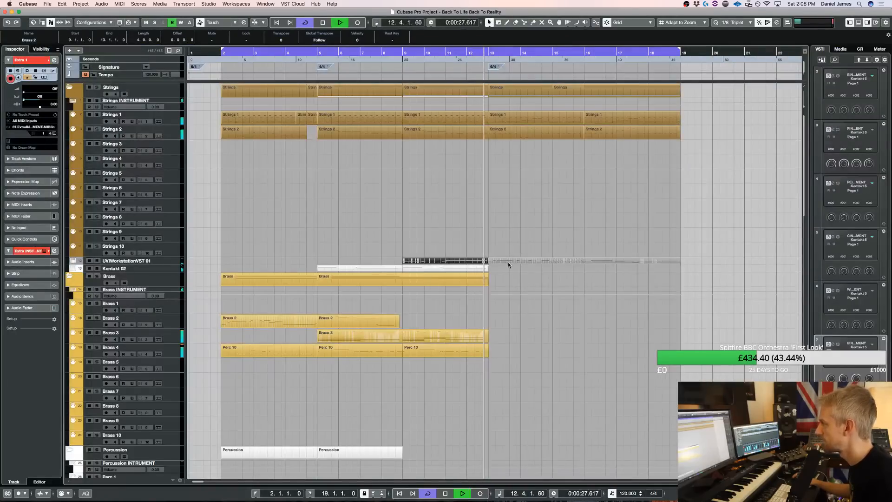
# Open the Brass 2 part starting at bar 13 and quantize its closing phrase from bar 16 to the end
pyautogui.scroll(-5, 499, 258)
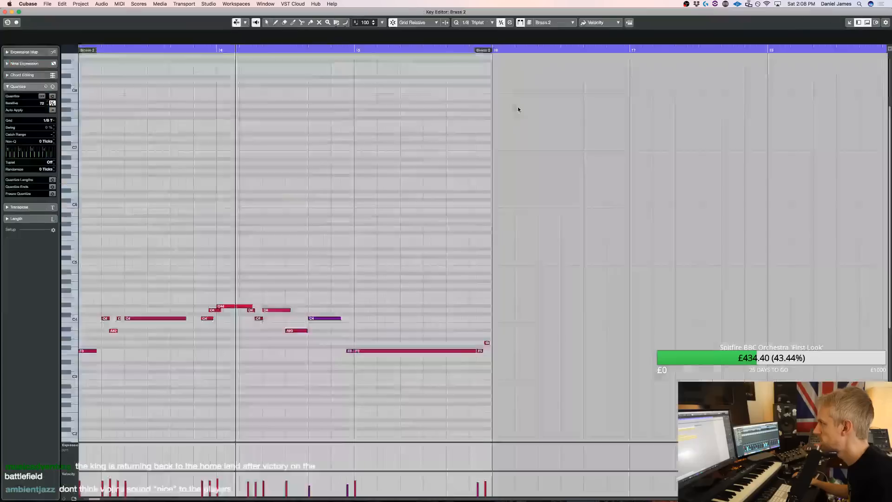
pyautogui.press('Return')
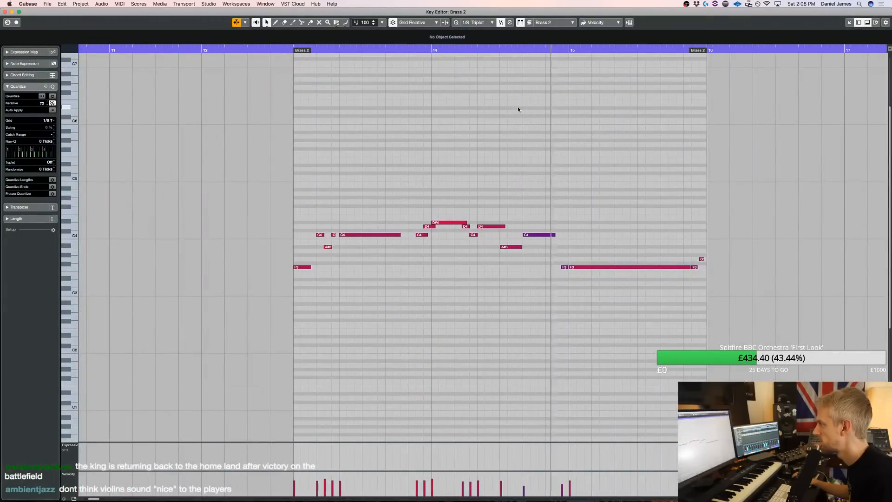
pyautogui.press('Return')
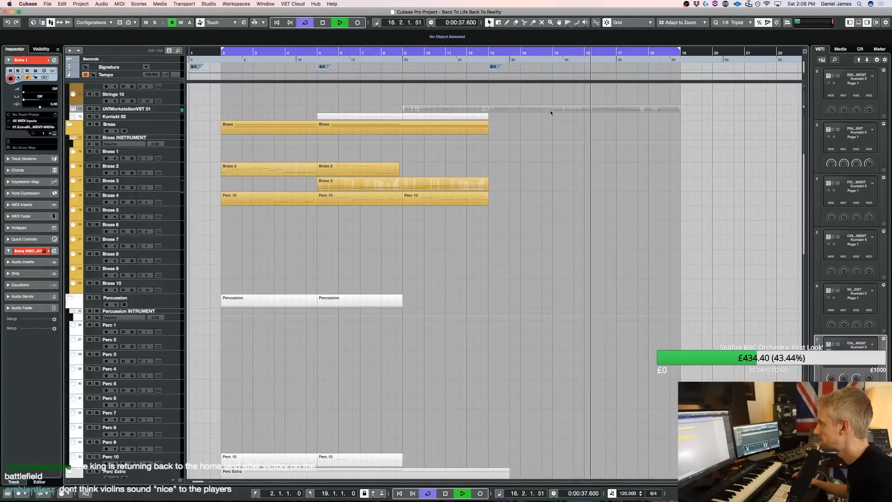
pyautogui.press('Return')
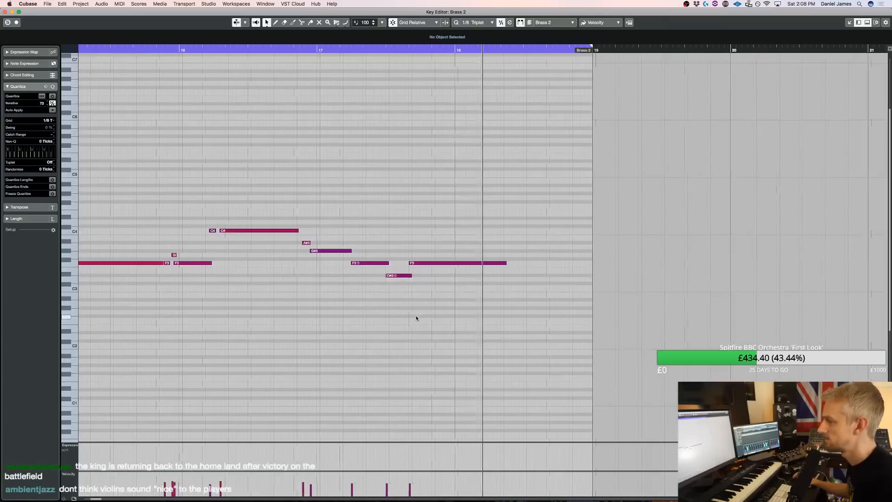
pyautogui.moveTo(486, 320); pyautogui.dragTo(213, 205)
pyautogui.press('q')
# Move the C4, A#3, G#3 and F3 notes across bars 16 and 17 one eighth-note triplet later
pyautogui.moveTo(211, 249); pyautogui.dragTo(319, 191)
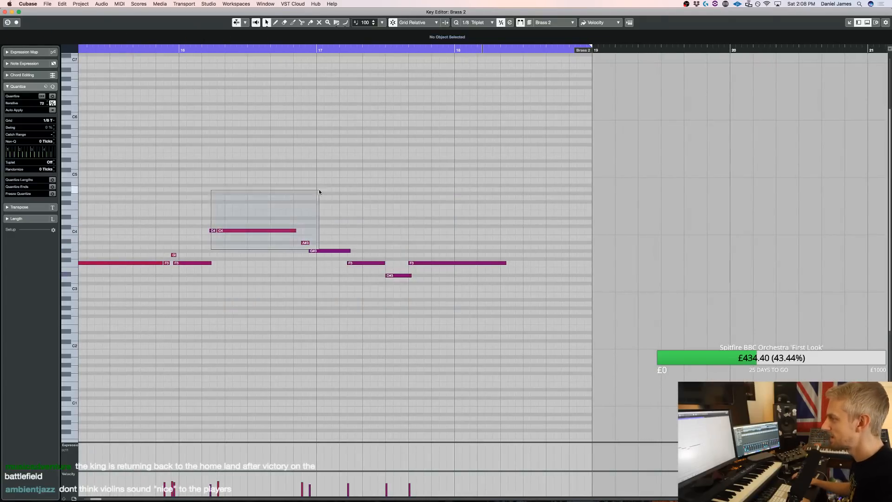
pyautogui.moveTo(417, 256); pyautogui.dragTo(418, 256)
pyautogui.press('q')
pyautogui.moveTo(422, 295); pyautogui.dragTo(411, 276)
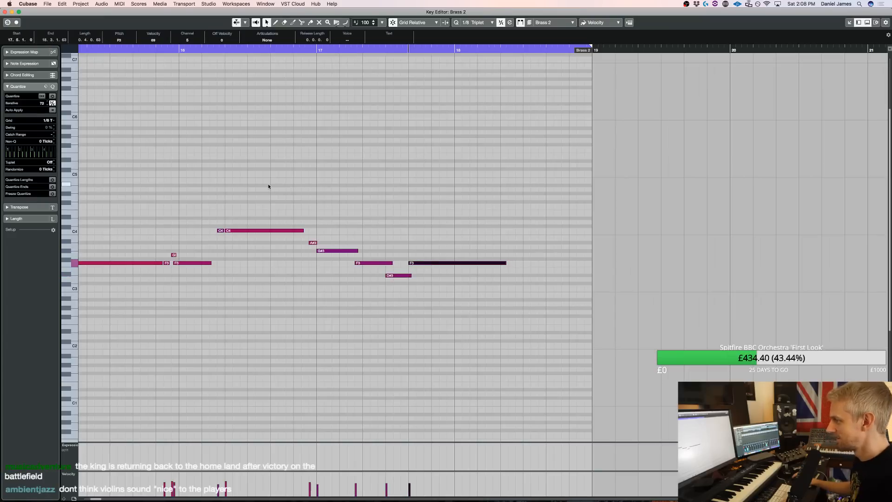
# Add a short C4 note between the long C4 and the following A#3 at the end of bar 16
pyautogui.hscroll(-3, 268, 187)
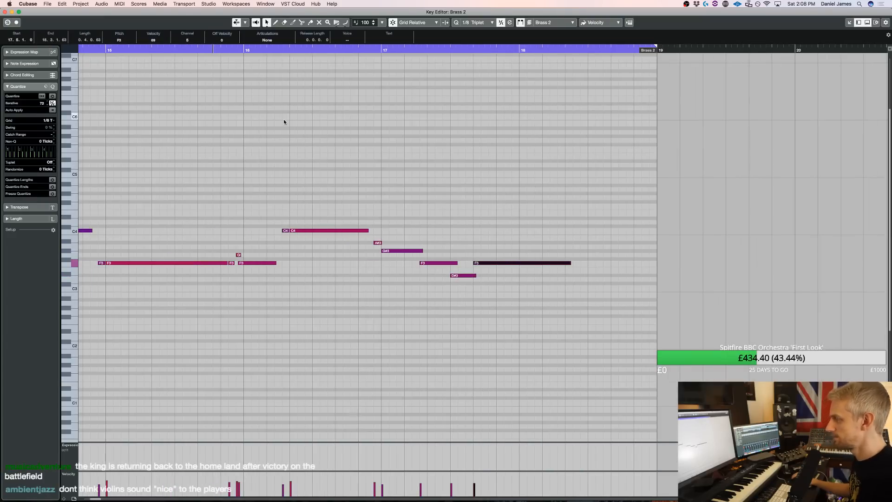
pyautogui.press('space')
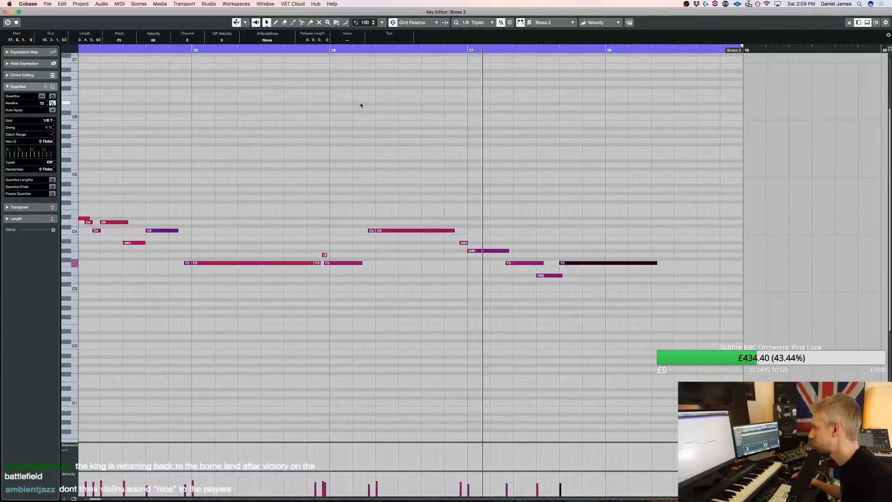
pyautogui.click(437, 231)
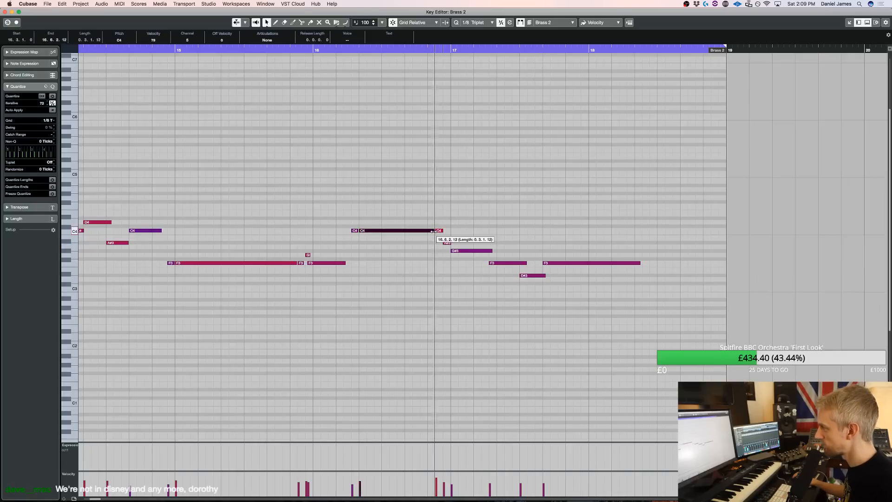
pyautogui.click(322, 51)
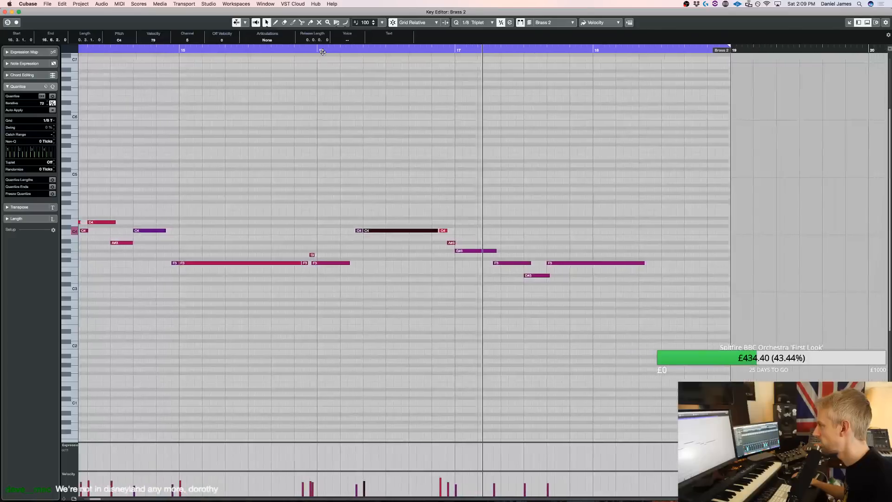
# Split the G#3 note in bar 17 at beat 2, lower its second part to F3, and audition the phrase
pyautogui.press('space')
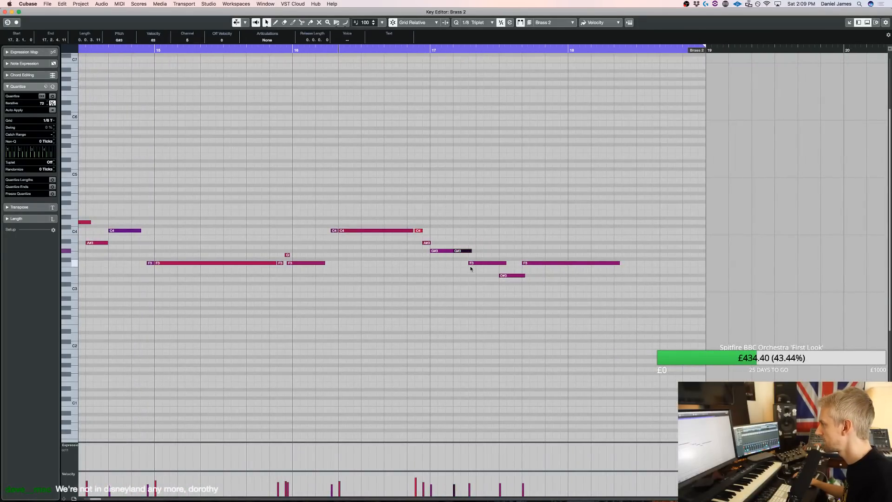
pyautogui.click(465, 246)
pyautogui.press('Down')
pyautogui.press('Down')
pyautogui.press('Down')
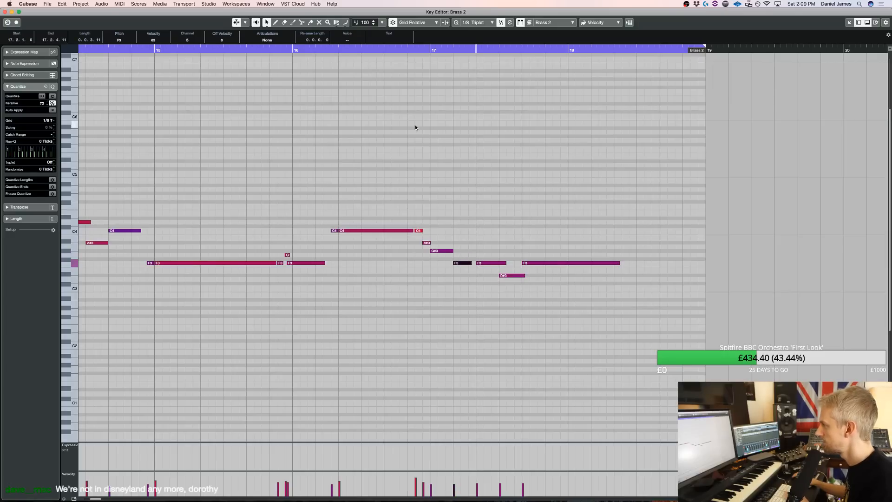
pyautogui.press('space')
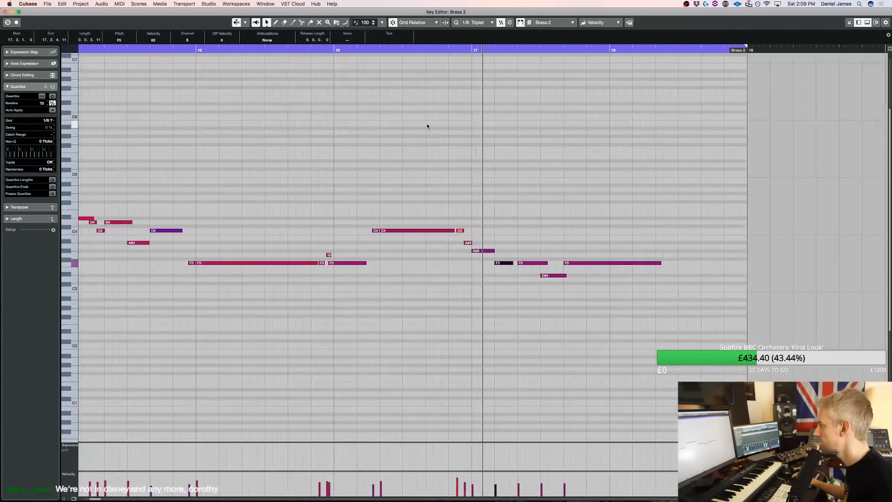
pyautogui.press('space')
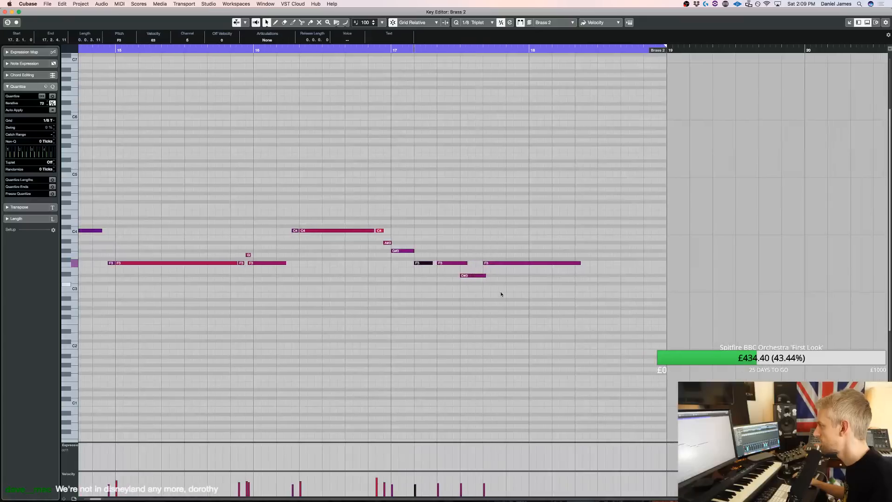
# Trim the start of the D#3 note in bar 17 and extend the preceding F3 note to meet it
pyautogui.click(489, 278)
pyautogui.press('1')
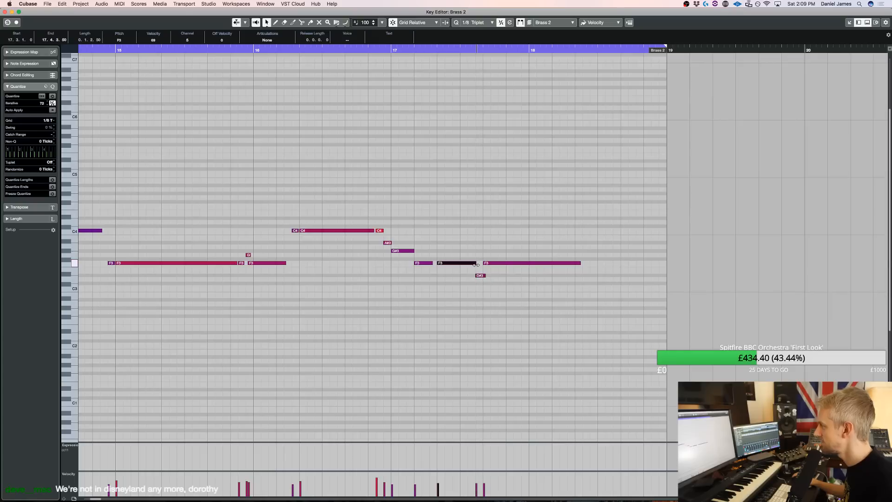
pyautogui.click(284, 51)
pyautogui.press('space')
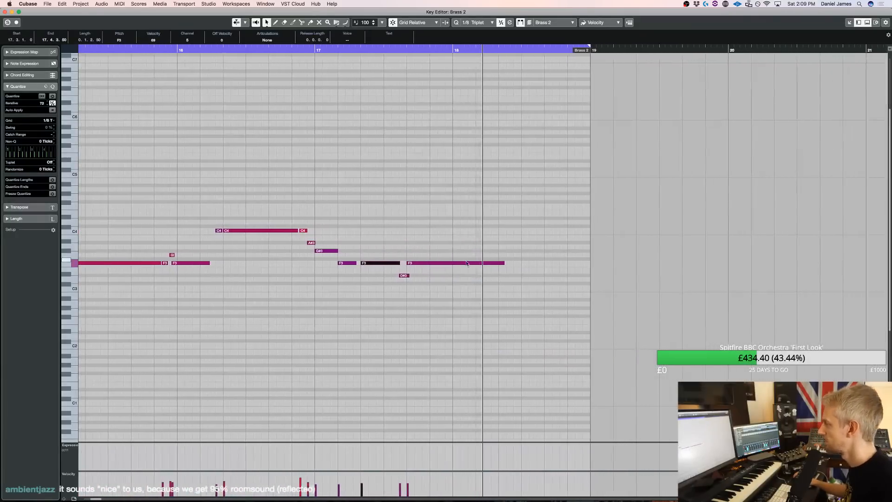
# Return to the project arrangement and play it back from bar 2
pyautogui.press('Return')
pyautogui.scroll(5, 647, 137)
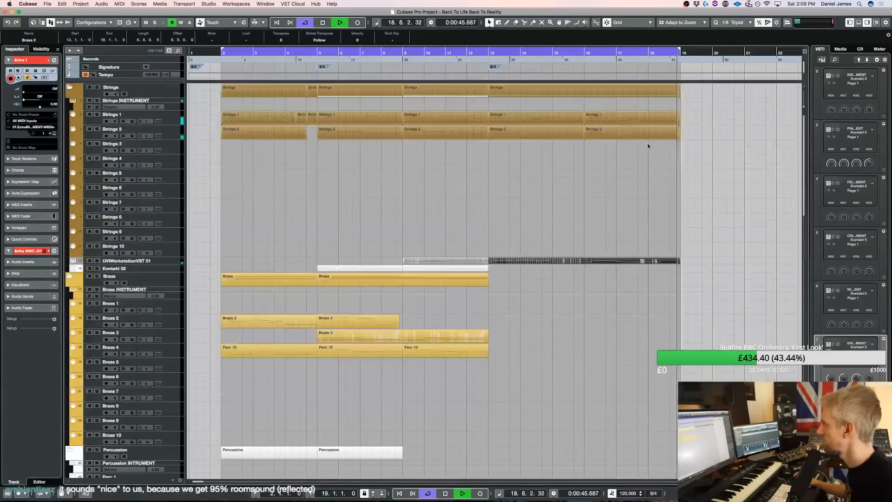
pyautogui.press('space')
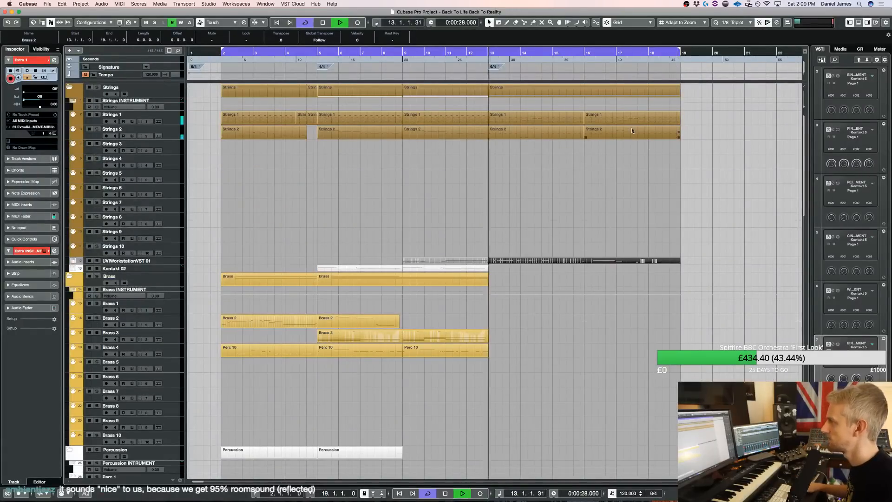
pyautogui.press('KP_1')
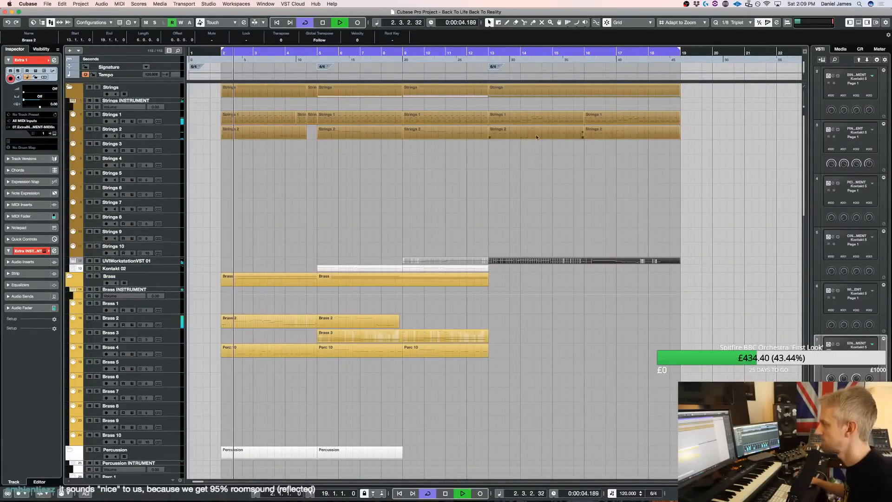
# Trim the start of the Choir 1 part to about beat 2 of bar 3
pyautogui.scroll(-5, 344, 209)
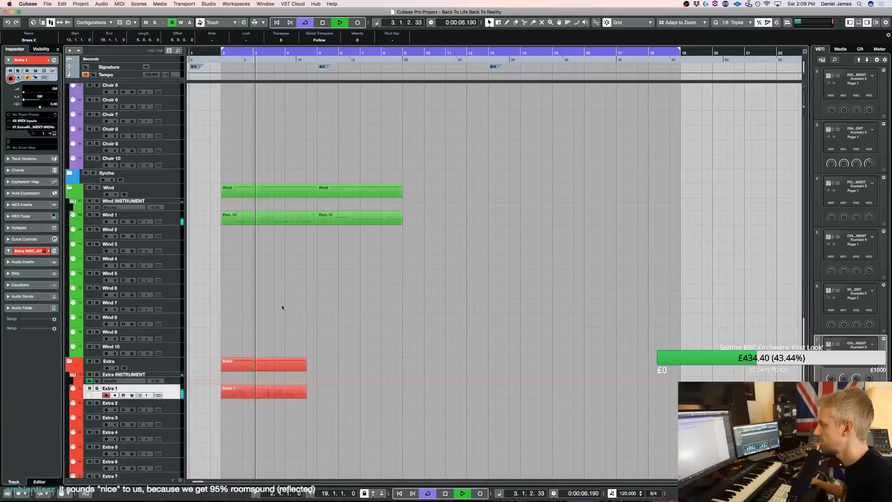
pyautogui.scroll(-6, 263, 331)
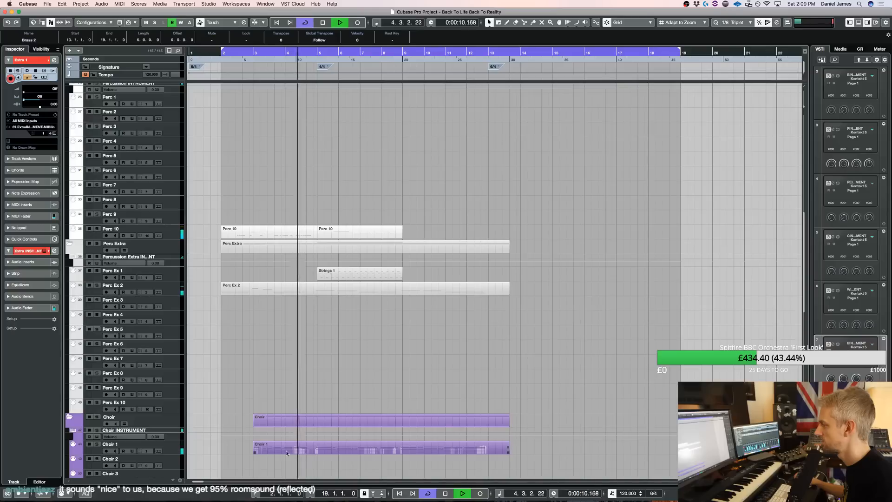
pyautogui.moveTo(259, 450); pyautogui.dragTo(273, 449)
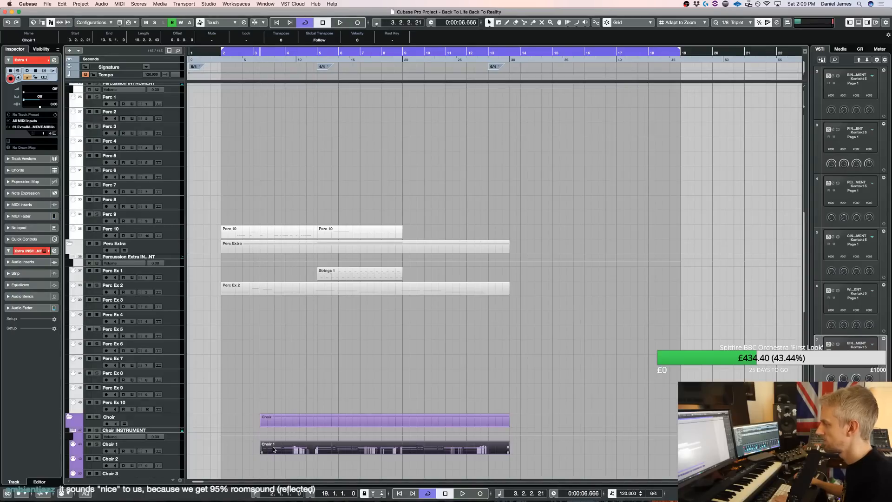
# Transpose the A#2 and A2 notes in the opening Choir 1 chords up one octave and play them back
pyautogui.press('Return')
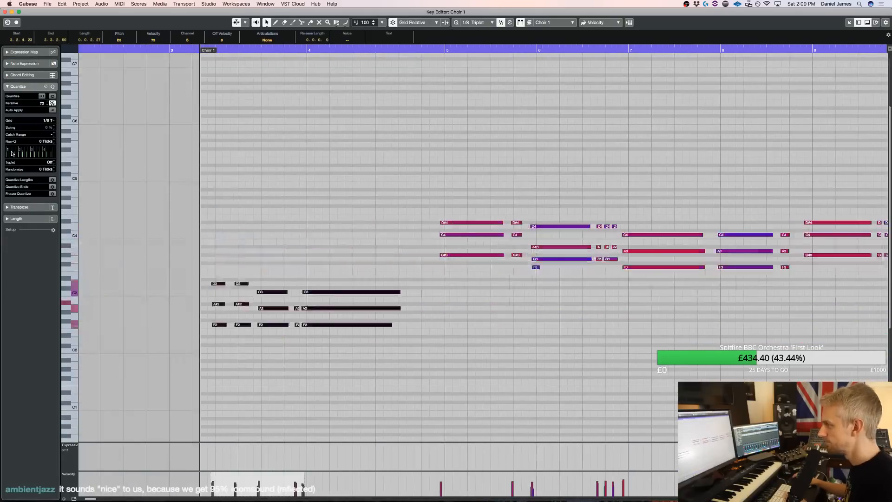
pyautogui.hscroll(-5, 159, 117)
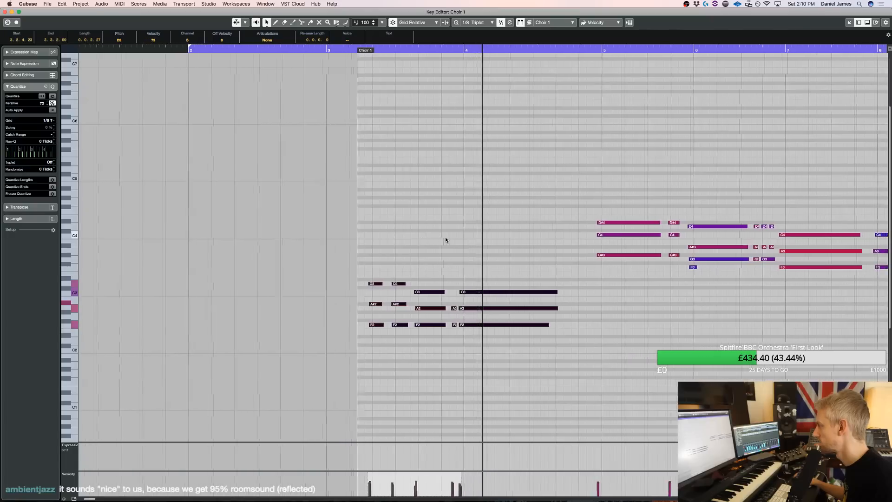
pyautogui.press('space')
pyautogui.moveTo(290, 319); pyautogui.dragTo(430, 297)
pyautogui.hotkey('shift', 'Up')
pyautogui.press('space')
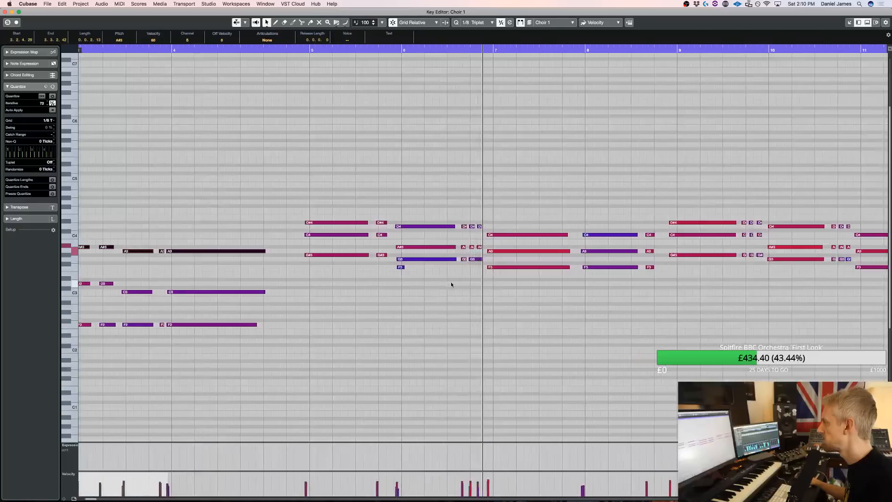
# Quantize all the Choir 1 chords from bar 5 to the end of the part
pyautogui.press('g')
pyautogui.press('g')
pyautogui.press('space')
pyautogui.moveTo(846, 316); pyautogui.dragTo(321, 180)
pyautogui.press('q')
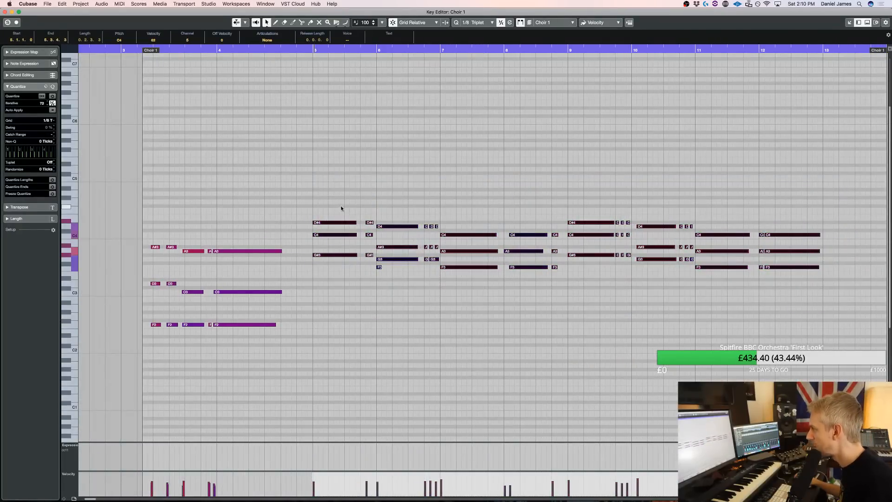
# Delete the short F3 note at the start of bar 6 and split the bar's last G3 to match the chord rhythm above
pyautogui.press('h')
pyautogui.press('h')
pyautogui.press('h')
pyautogui.press('h')
pyautogui.press('h')
pyautogui.click(474, 49)
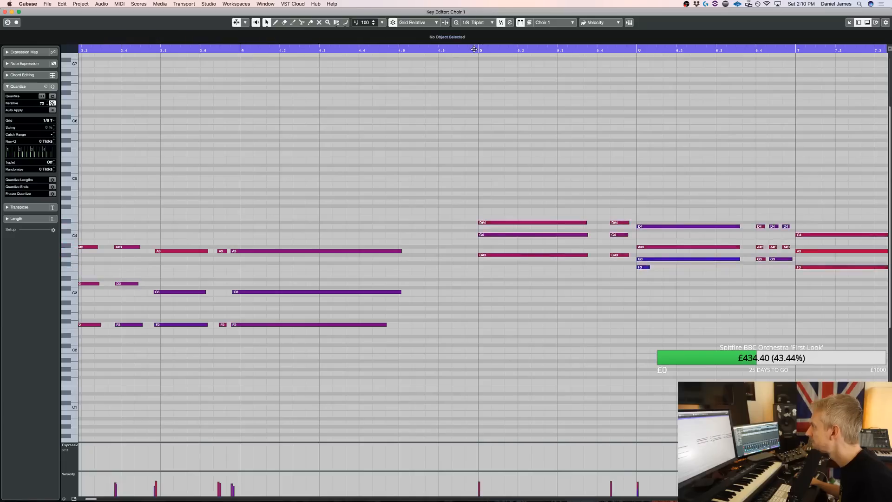
pyautogui.press('space')
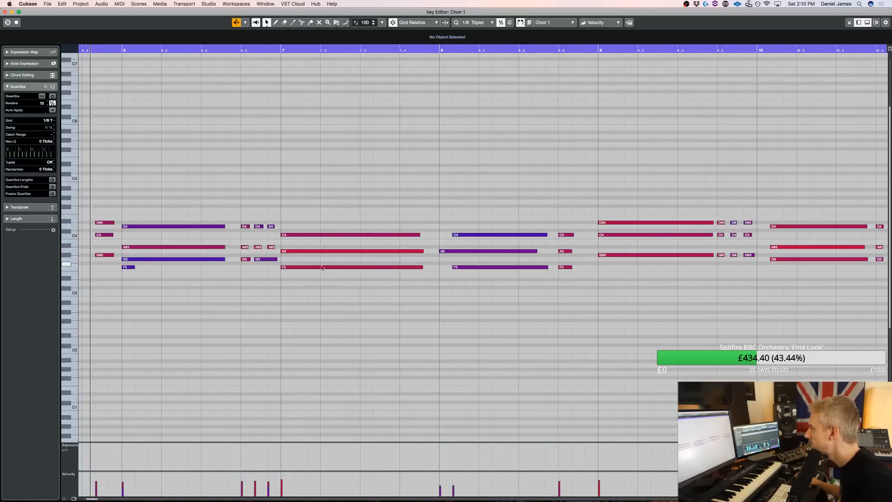
pyautogui.click(130, 267)
pyautogui.press('Delete')
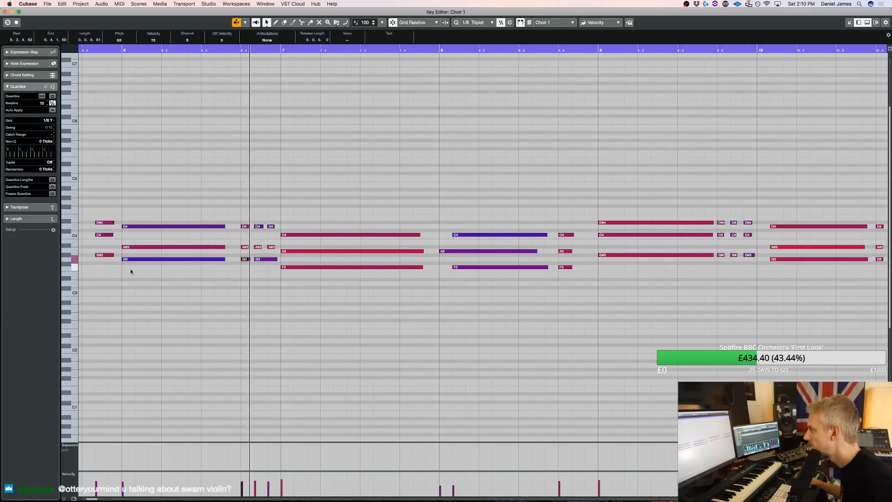
pyautogui.moveTo(277, 259); pyautogui.dragTo(270, 263)
pyautogui.press('l')
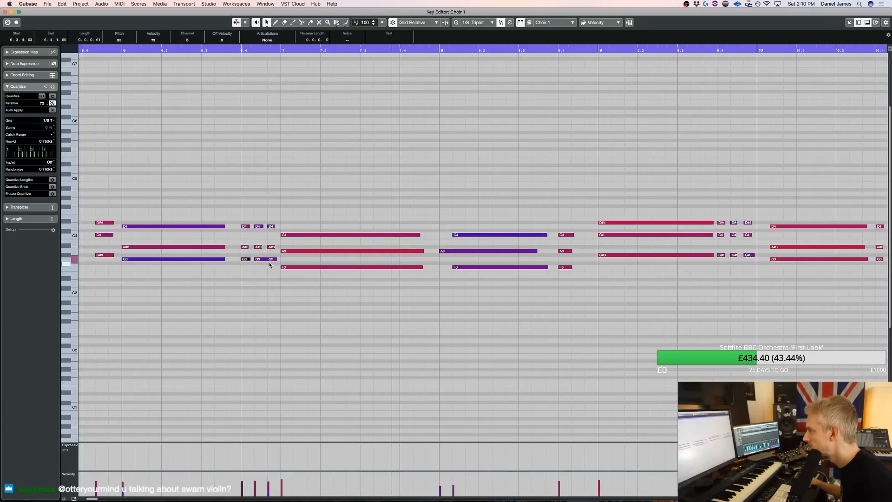
# Replace the single short chord at the end of bar 5 with three short D#4, C4 and G#3 chords
pyautogui.hscroll(-4, 259, 278)
pyautogui.moveTo(207, 279); pyautogui.dragTo(231, 195)
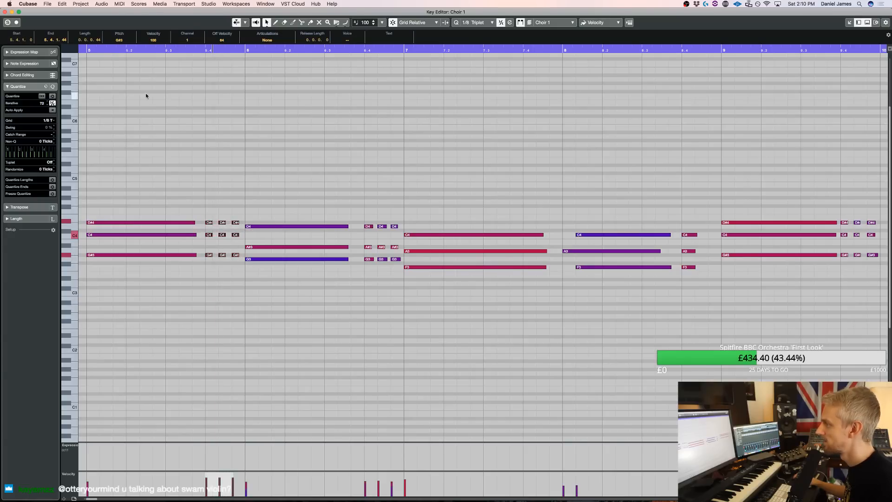
# Play the choir chords from bar 5 and move the late C4 and F3 notes in bar 8 to the barline
pyautogui.hscroll(-3, 127, 73)
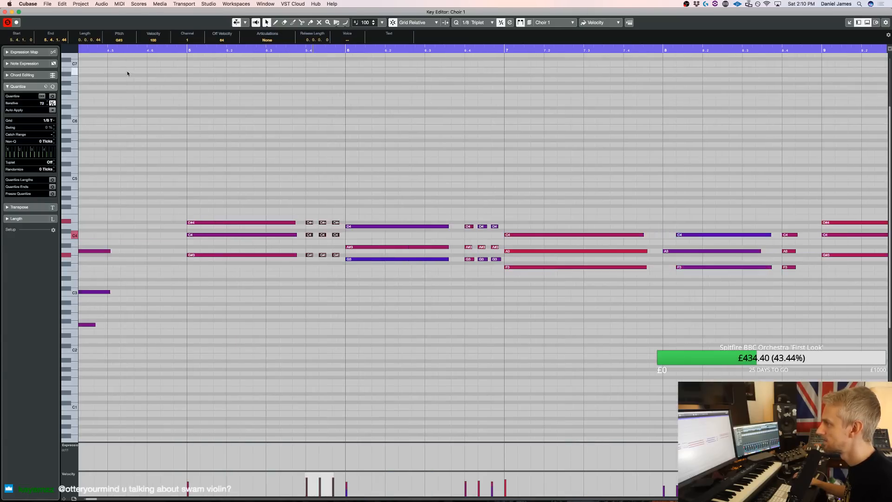
pyautogui.click(178, 50)
pyautogui.press('space')
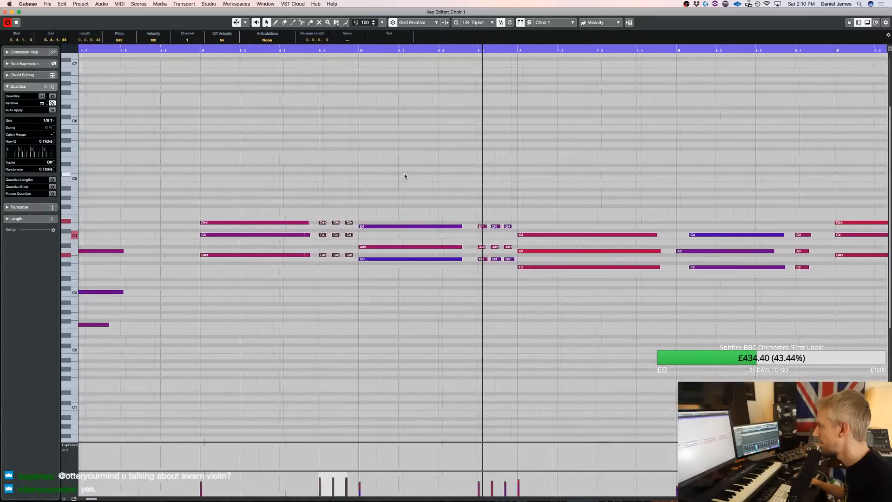
pyautogui.click(546, 235)
pyautogui.press('space')
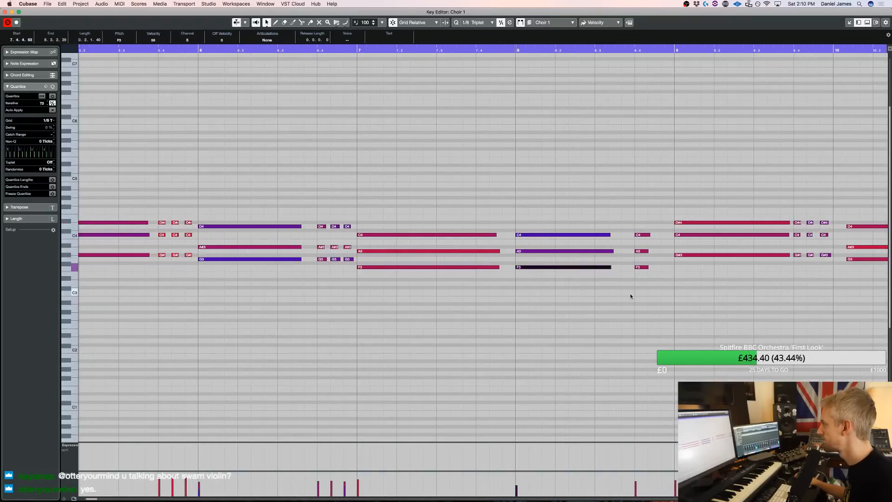
pyautogui.press('space')
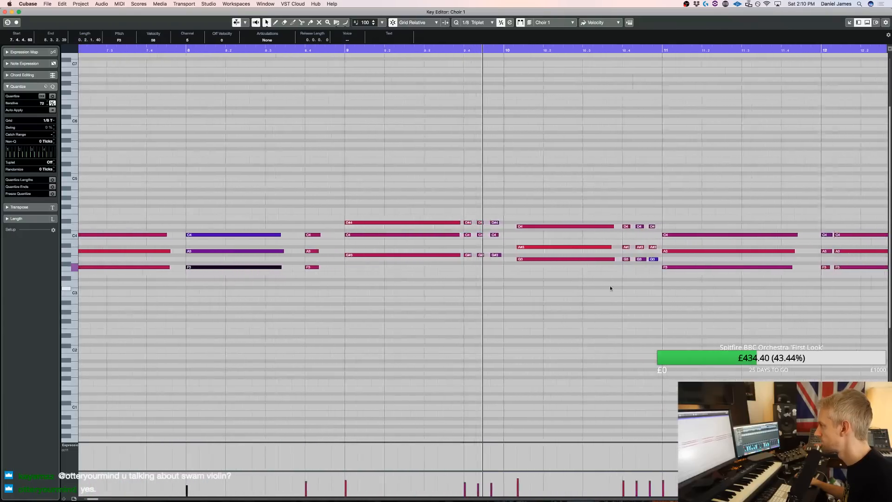
# Nudge the long D4, A#3 and G3 chord in bar 10 one grid step earlier, onto the barline, and play it
pyautogui.press('space')
pyautogui.moveTo(522, 283); pyautogui.dragTo(508, 177)
pyautogui.press('super+Left')
pyautogui.press('space')
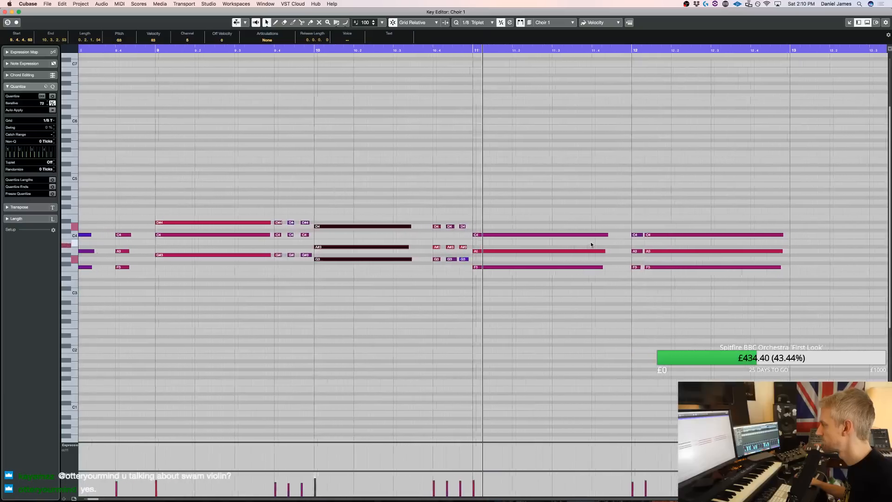
# Nudge the last short and long choir chords one grid step earlier so the long one starts on bar 12, play them and close the editor
pyautogui.press('space')
pyautogui.moveTo(450, 300); pyautogui.dragTo(517, 178)
pyautogui.press('super+Left')
pyautogui.press('space')
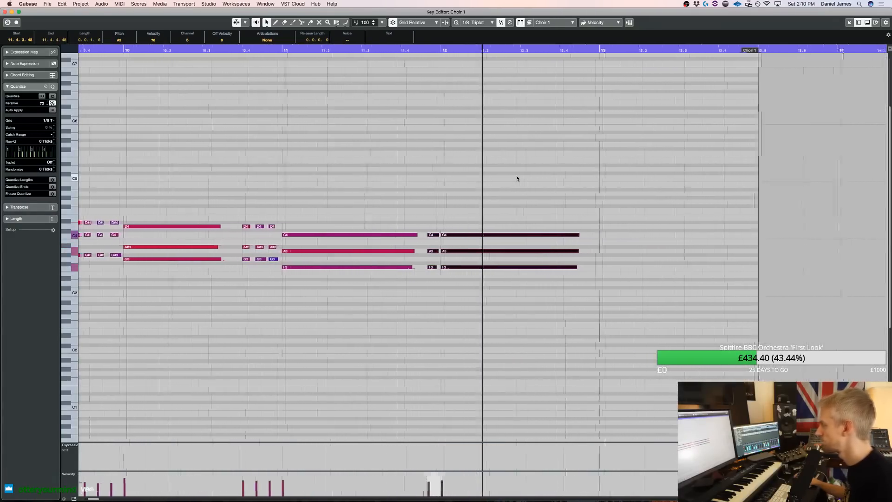
pyautogui.press('super+w')
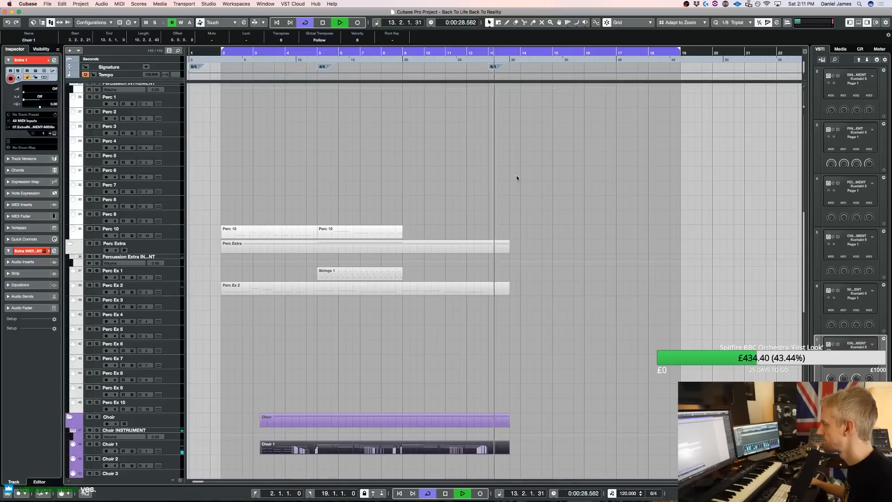
# Open the UVIWorkstationVST 01 melody part that starts at bar 13 for note editing, showing its full length
pyautogui.scroll(15, 517, 177)
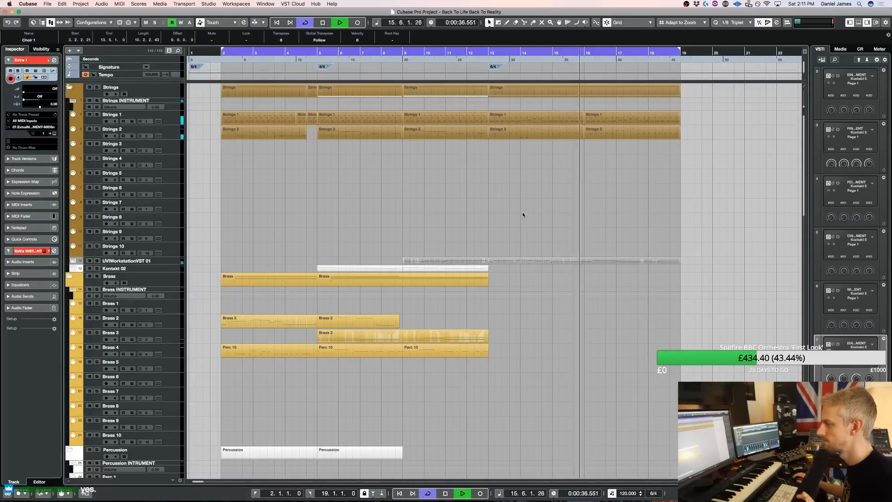
pyautogui.doubleClick(572, 261)
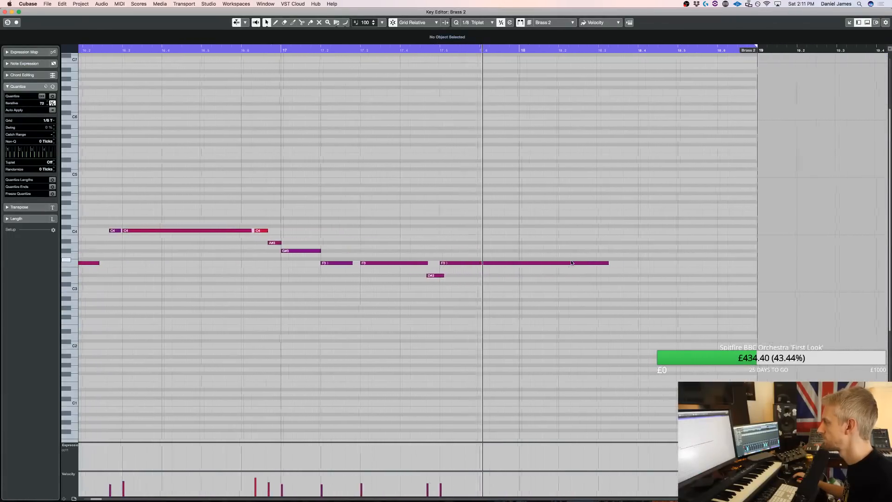
pyautogui.press('space')
pyautogui.hscroll(-5, 550, 273)
pyautogui.press('g')
pyautogui.press('g')
pyautogui.press('g')
pyautogui.press('g')
pyautogui.press('g')
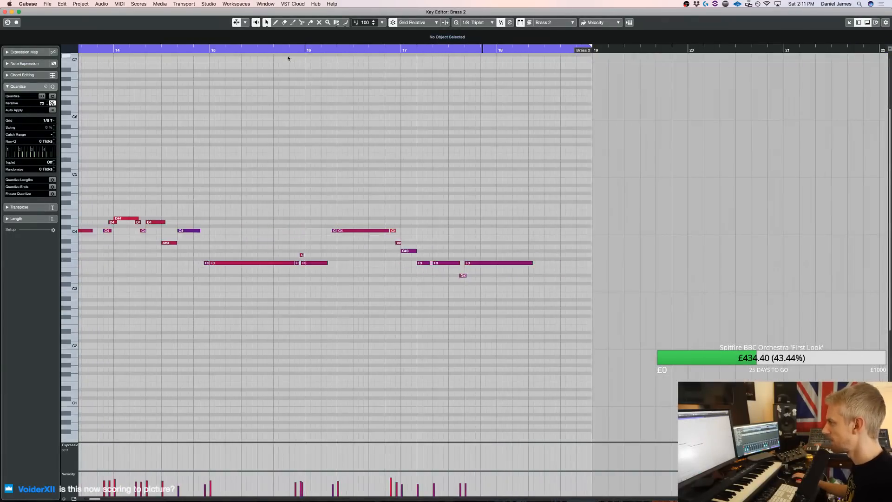
pyautogui.hscroll(-10, 150, 97)
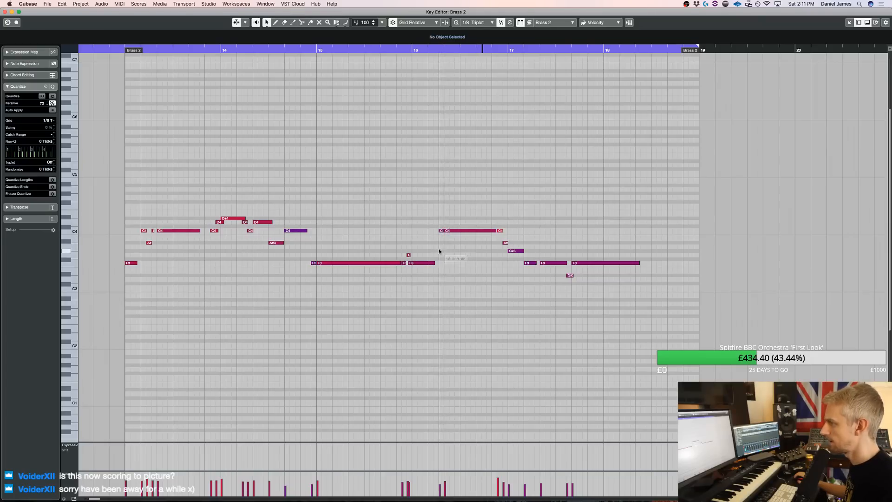
# Add short C4 and A#3 notes before the long C4 in bar 16 of the melody and play the phrase
pyautogui.click(431, 231)
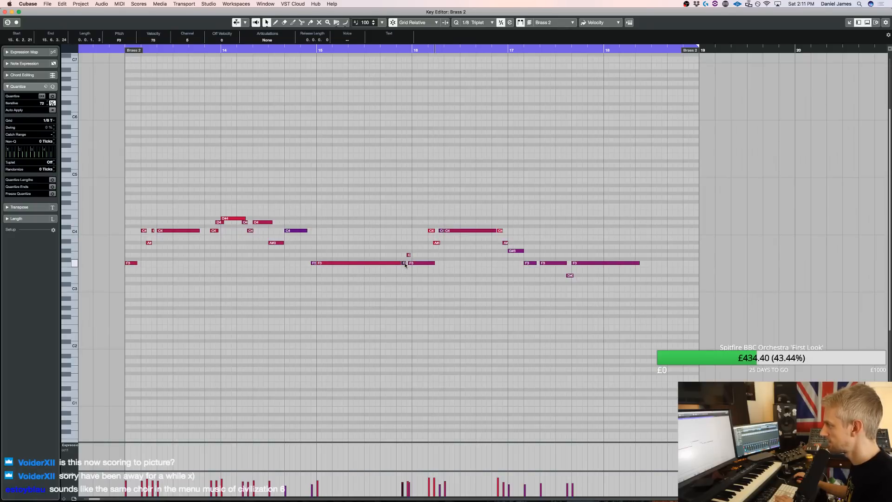
pyautogui.click(306, 49)
pyautogui.press('space')
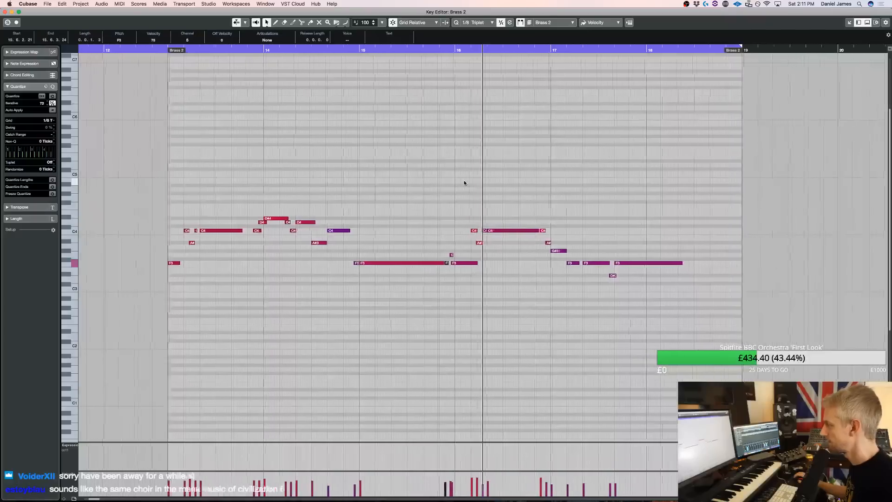
# Split the early F3 at the bar 16 barline, remove the piece before it and play the transition
pyautogui.press('space')
pyautogui.press('3')
pyautogui.click(444, 264)
pyautogui.press('1')
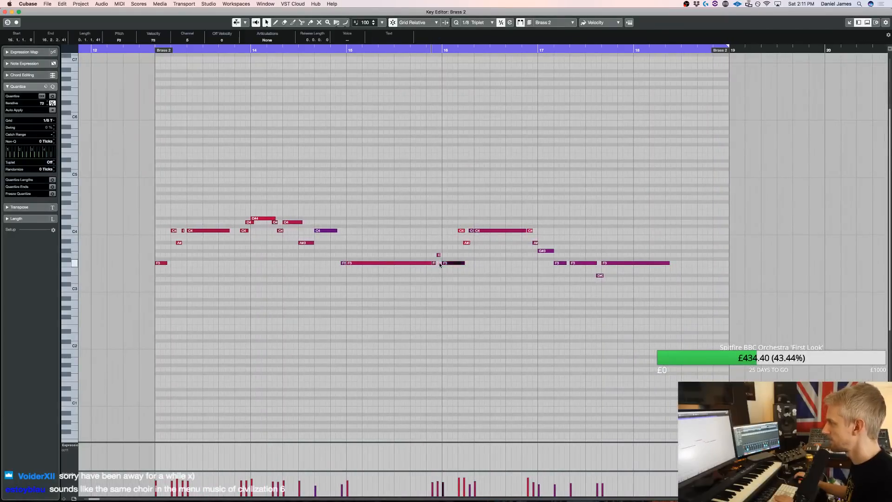
pyautogui.click(411, 52)
pyautogui.press('space')
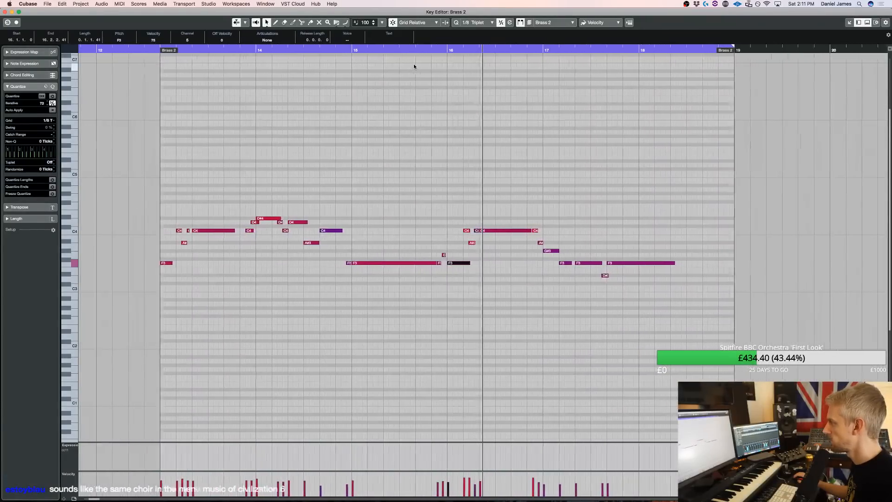
# Delete the short F3 and G3 notes before bar 16, shorten the F3 notes starting bars 15 and 16, and play the melody
pyautogui.press('space')
pyautogui.press('3')
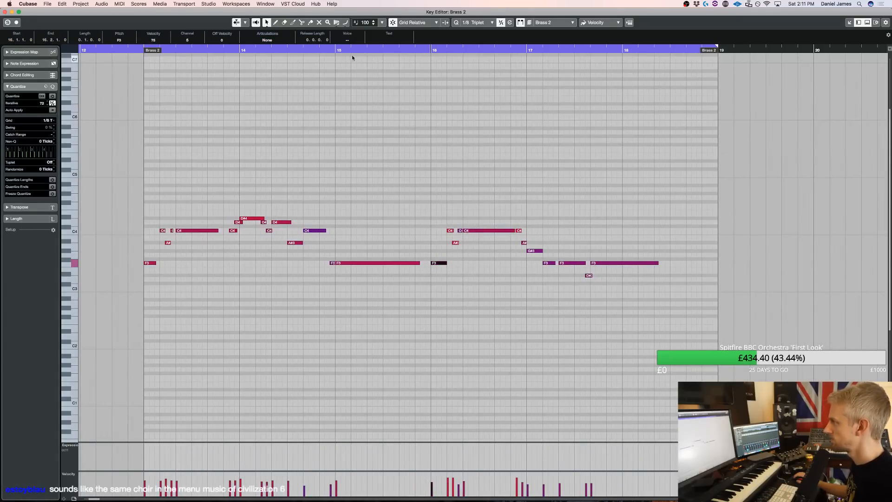
pyautogui.click(328, 49)
pyautogui.press('space')
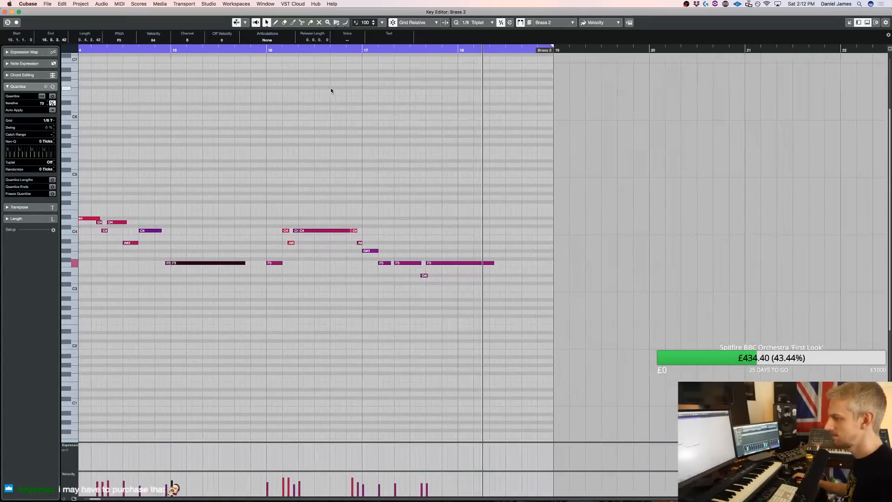
# Close the melody editor, select the Perc 1 track and play the section from bar 13
pyautogui.press('Escape')
pyautogui.press('space')
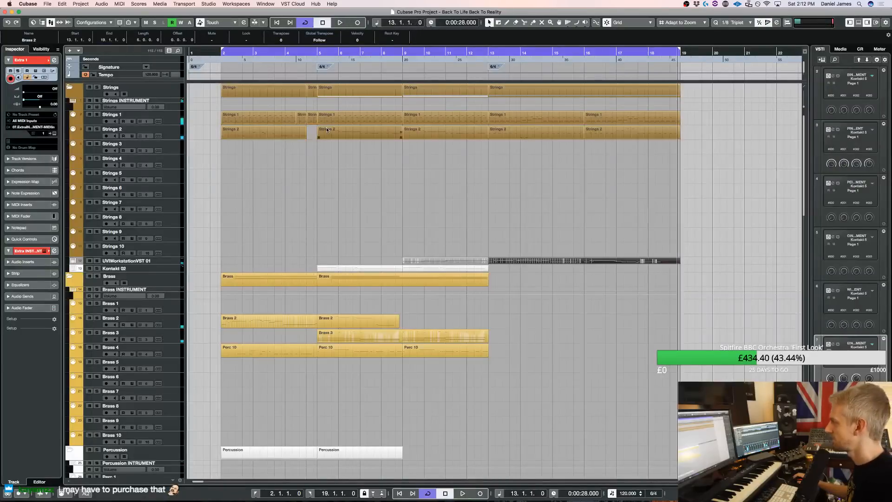
pyautogui.scroll(-3, 180, 391)
pyautogui.click(168, 387)
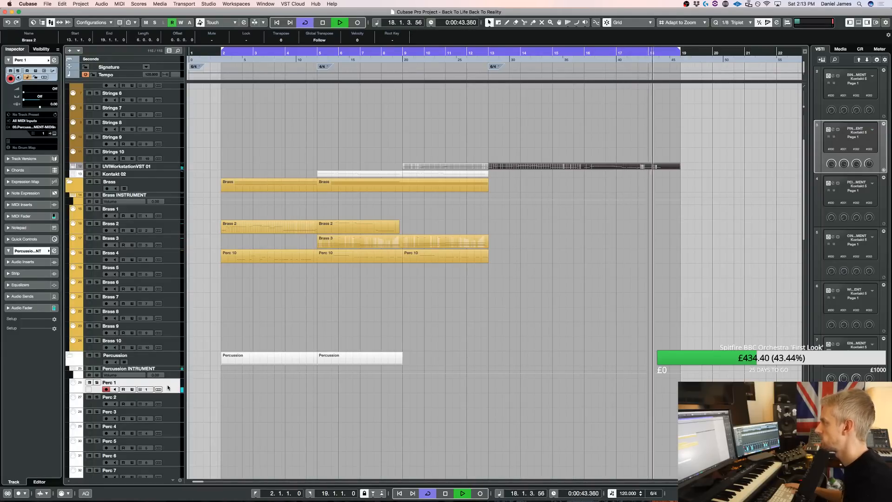
# Glue the two Strings 1 parts between bars 13 and 19 into one part
pyautogui.scroll(3, 294, 337)
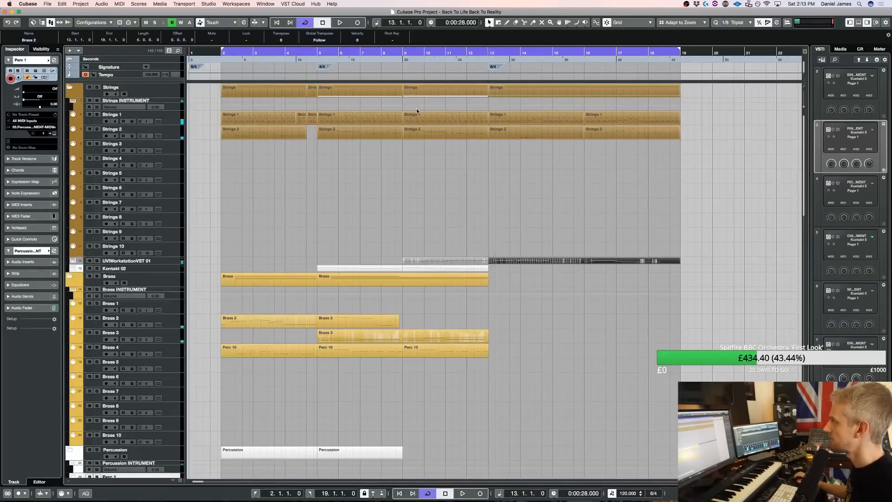
pyautogui.moveTo(703, 119); pyautogui.dragTo(508, 122)
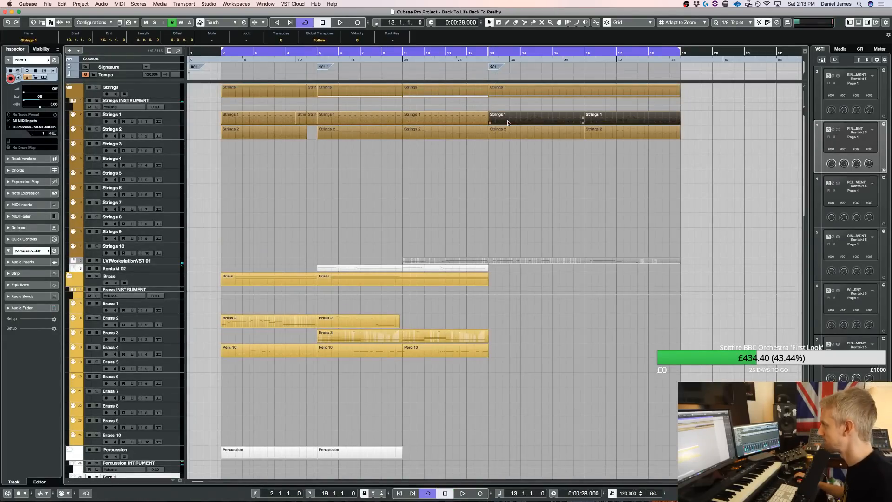
# Try the glued Strings 1 notes one octave lower, transpose them back up, close the editor and play the section
pyautogui.doubleClick(522, 119)
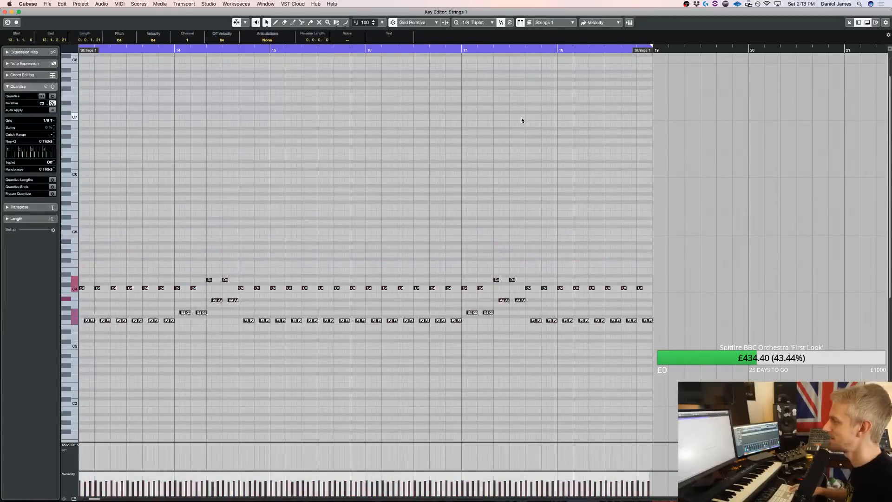
pyautogui.hscroll(-10, 521, 119)
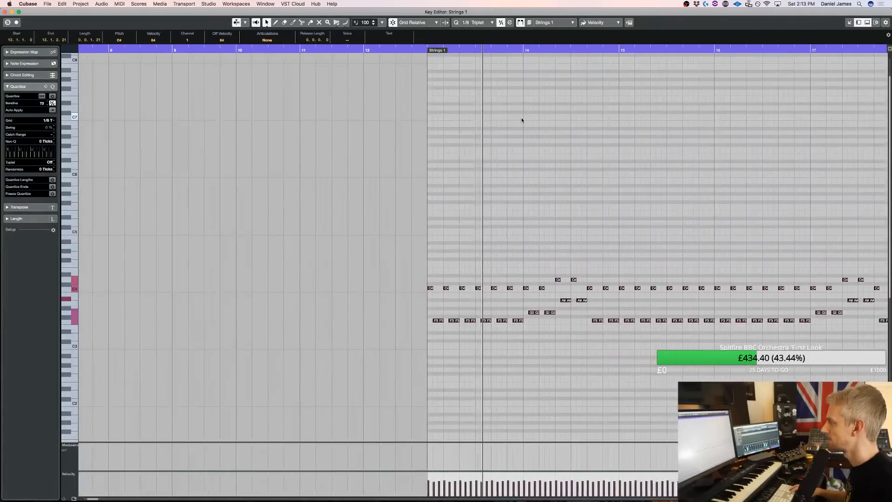
pyautogui.hotkey('shift', 'Down')
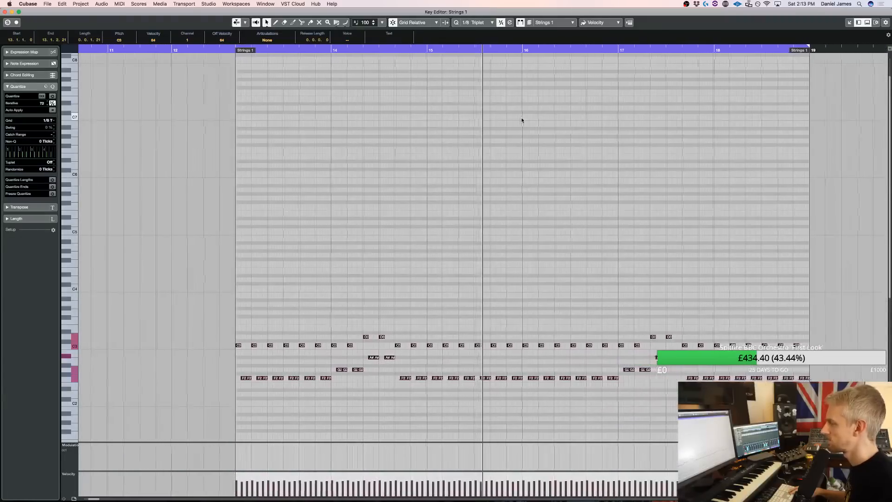
pyautogui.hotkey('shift', 'Up')
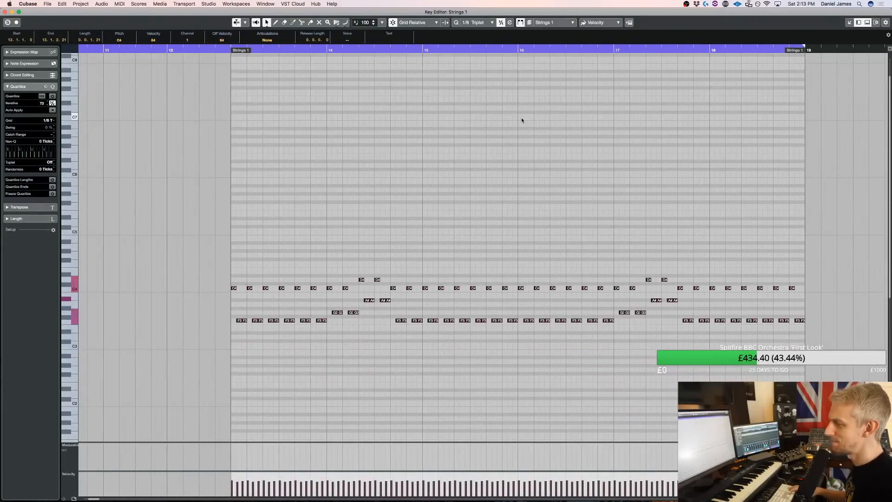
pyautogui.press('Return')
pyautogui.press('space')
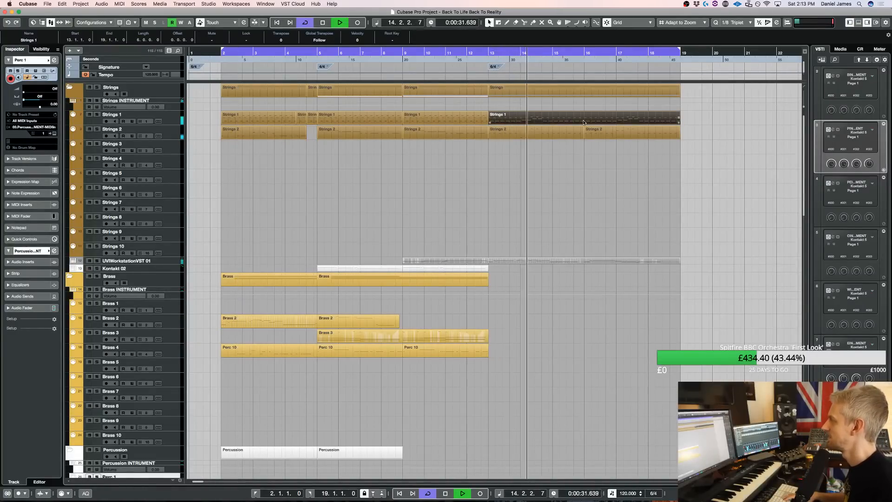
# Move the glued Strings 1 part at bar 13 to the Strings 3 track and select that track
pyautogui.press('space')
pyautogui.moveTo(538, 122); pyautogui.dragTo(533, 149)
pyautogui.click(170, 150)
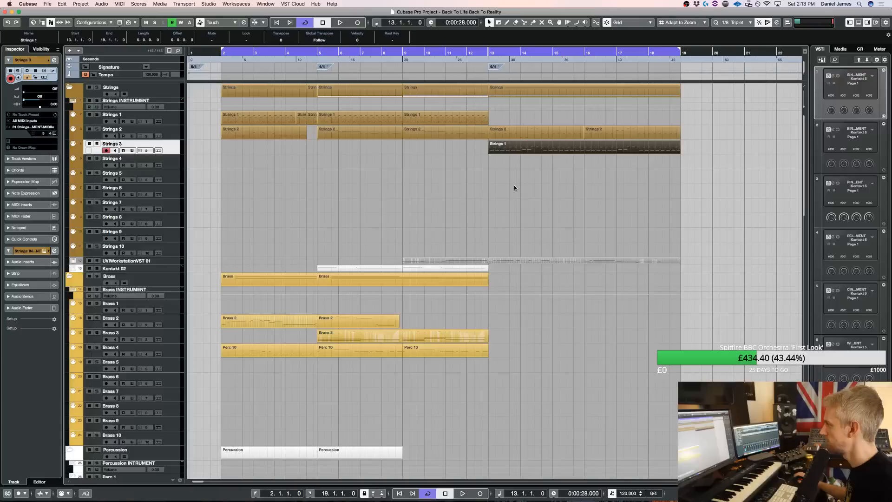
# Load 02. Curtius Strings (Mid) from the Metropolis Ark 2 library into the strings Kontakt instrument
pyautogui.press('F11')
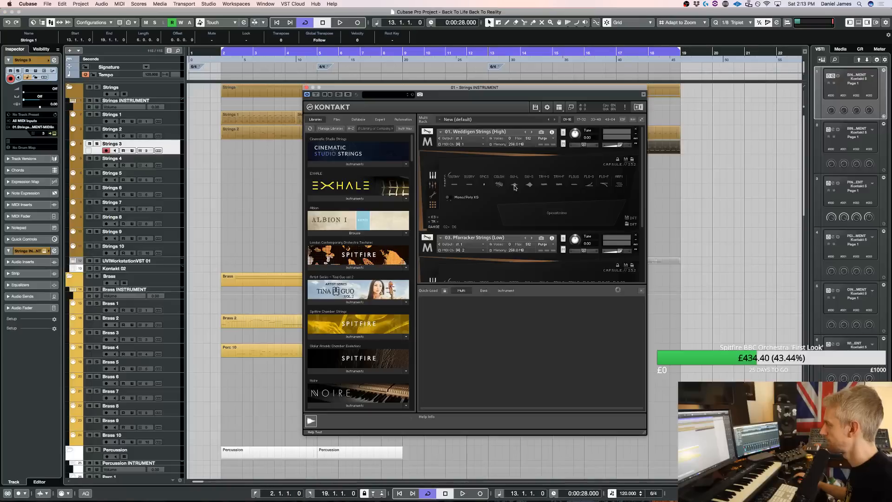
pyautogui.scroll(-3, 512, 192)
pyautogui.scroll(-10, 346, 290)
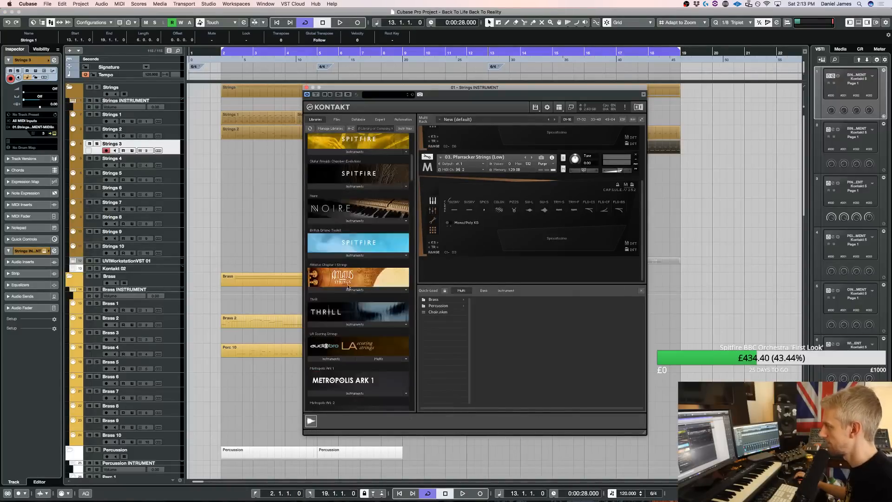
pyautogui.click(338, 284)
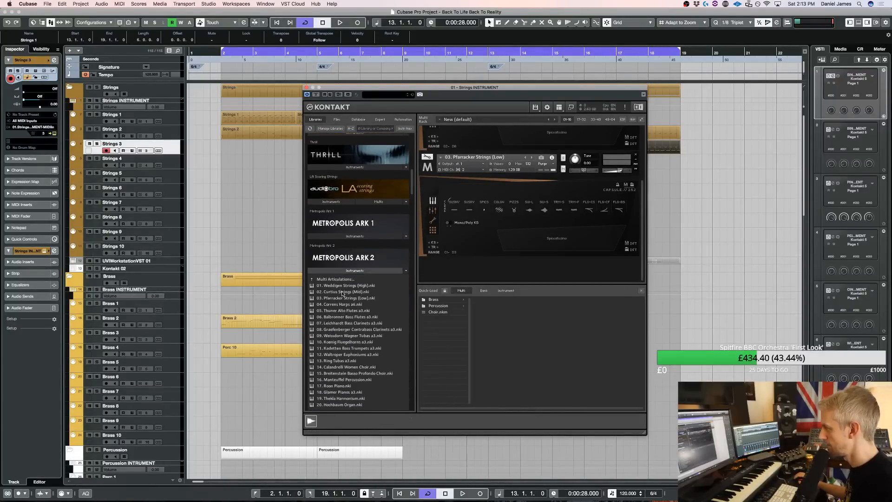
pyautogui.doubleClick(343, 292)
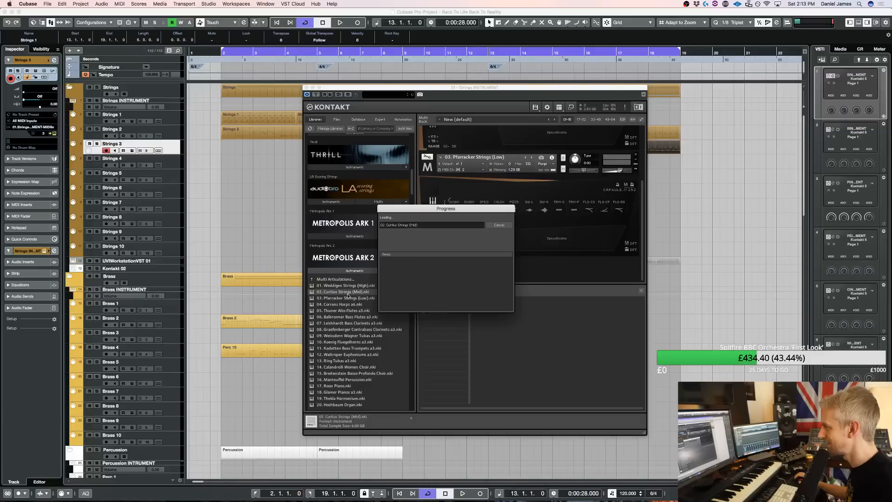
pyautogui.scroll(-3, 517, 259)
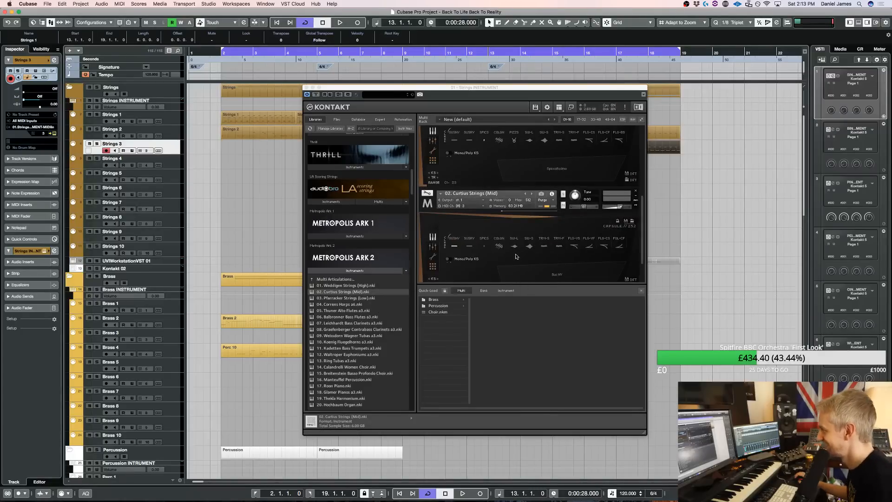
# Select the spiccato articulation for Curtius Strings (Mid), uncover the arrangement and play the moved part
pyautogui.click(484, 248)
pyautogui.moveTo(485, 89); pyautogui.dragTo(236, 83)
pyautogui.press('space')
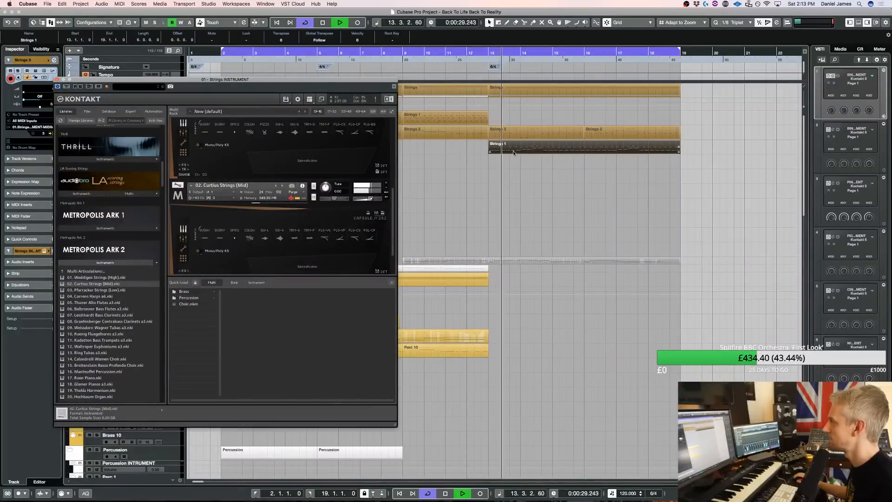
# Transpose all notes of the moved part on Strings 3 down one octave and close the editor
pyautogui.doubleClick(513, 151)
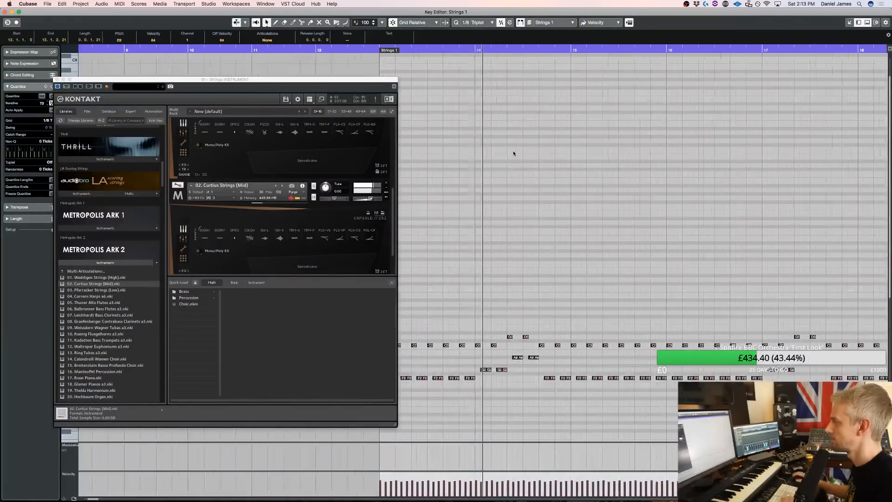
pyautogui.press('Return')
pyautogui.moveTo(141, 80); pyautogui.dragTo(279, 195)
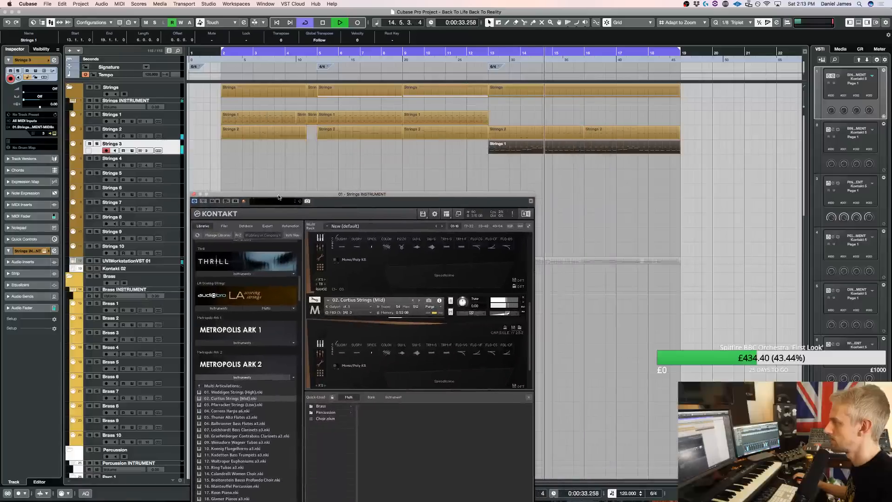
# Set the Strings 3 track delay to -50 and close the strings Kontakt window
pyautogui.doubleClick(55, 105)
pyautogui.write('-50')
pyautogui.press('Return')
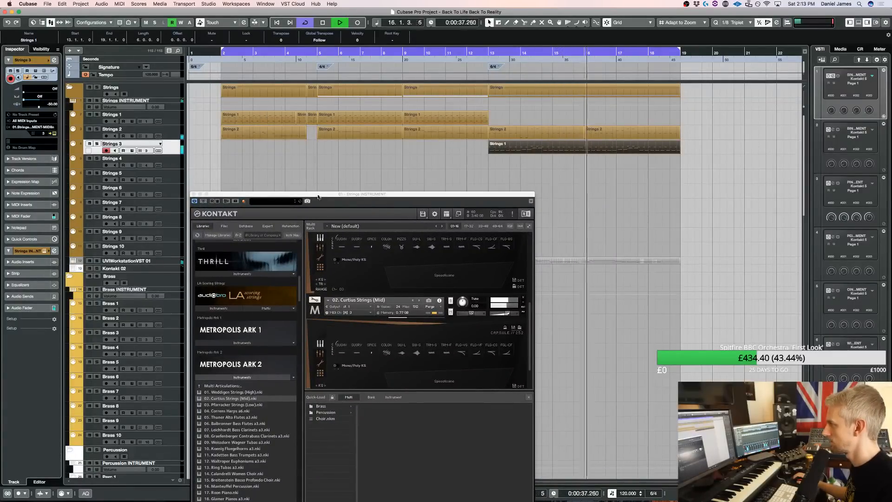
pyautogui.moveTo(318, 197); pyautogui.dragTo(243, 118)
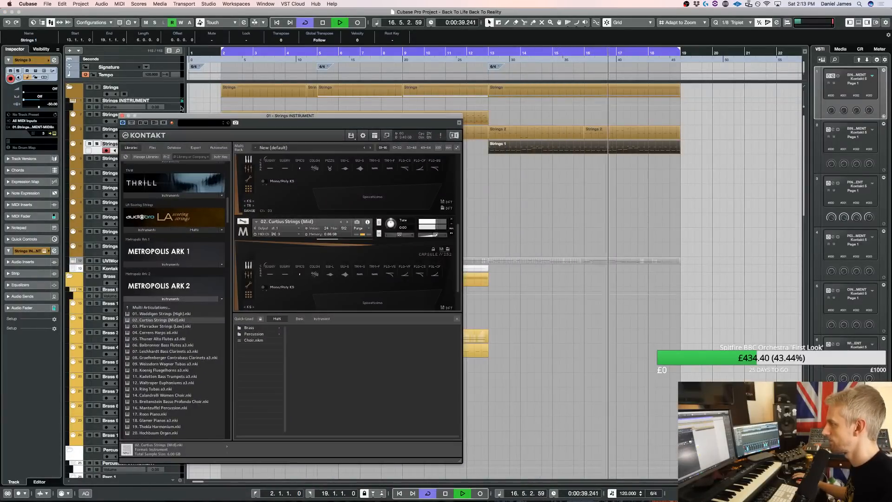
pyautogui.click(123, 116)
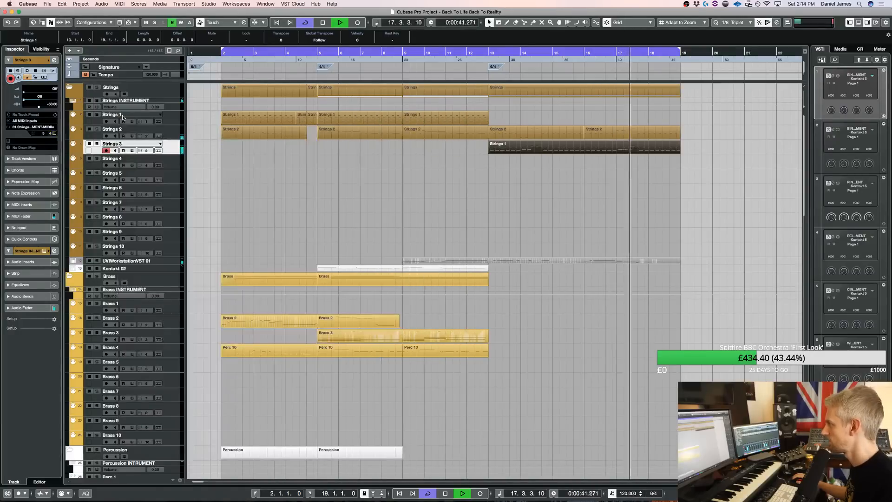
# With the Strings folder soloed and the loop starting at bar 13, create an empty part on Strings 1 from bar 13 to 19
pyautogui.click(98, 87)
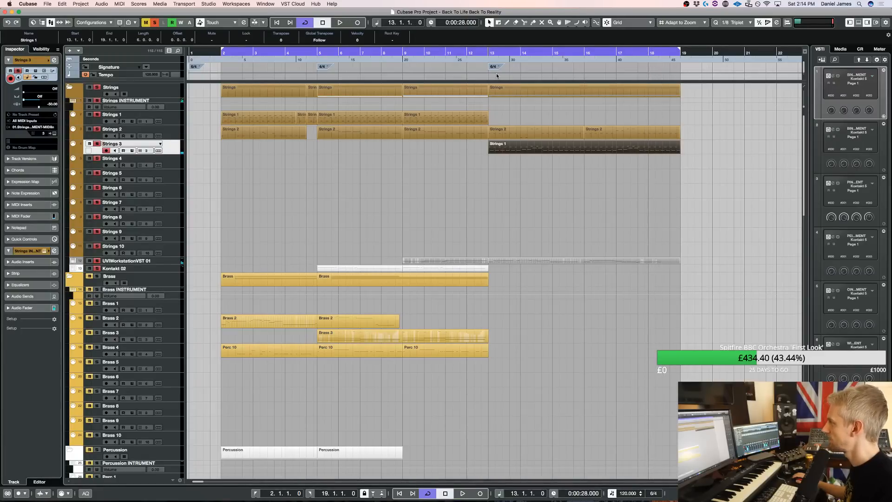
pyautogui.keyDown('super'); pyautogui.click(491, 50); pyautogui.keyUp('super')
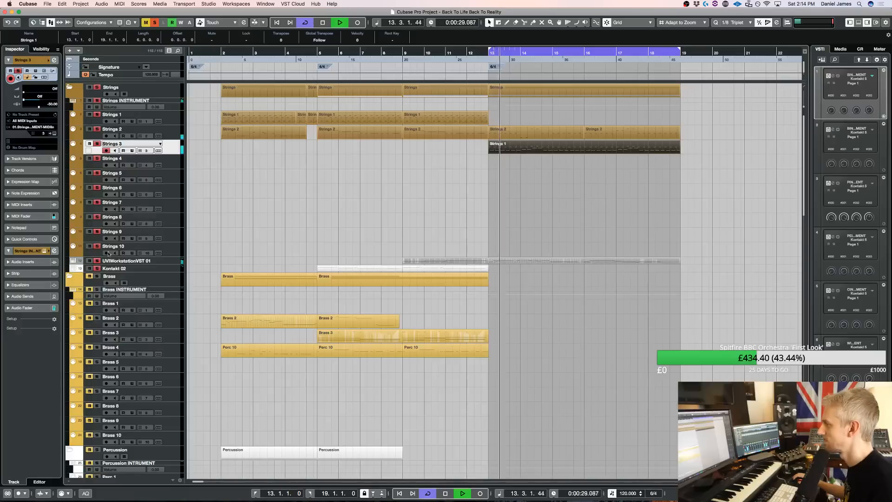
pyautogui.moveTo(512, 116); pyautogui.dragTo(678, 117)
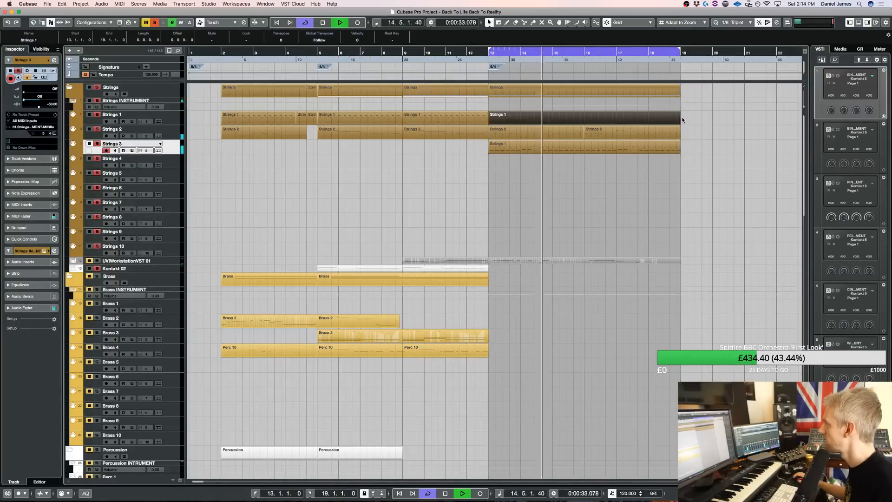
# Open the new Strings 1 part and enter a short F3 at the start of bar 13 followed by a C4
pyautogui.doubleClick(607, 121)
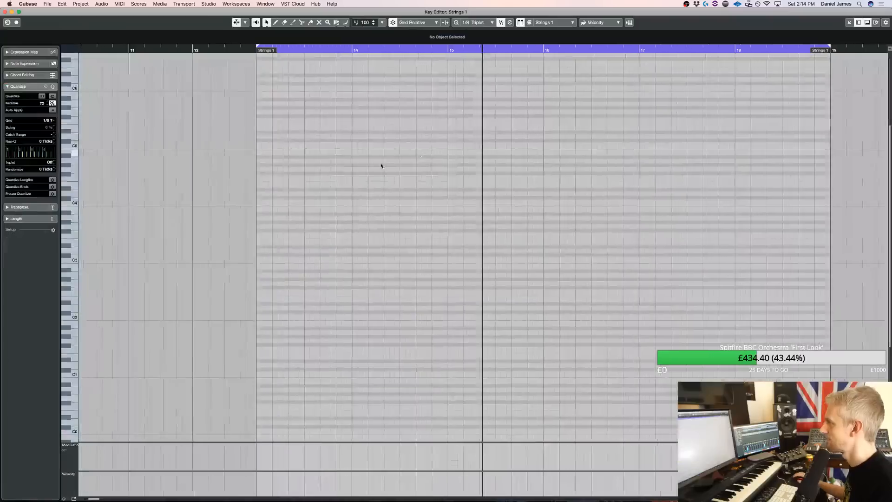
pyautogui.press('KP_1')
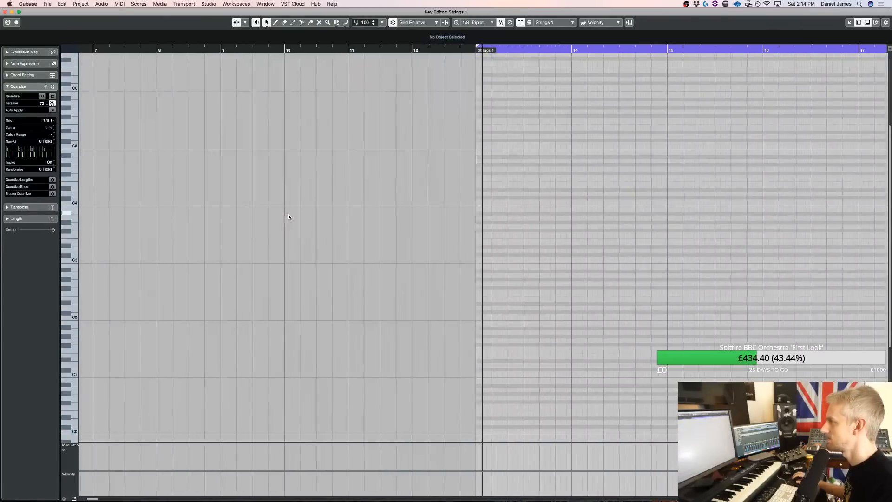
pyautogui.press('space')
pyautogui.moveTo(409, 251); pyautogui.dragTo(410, 251)
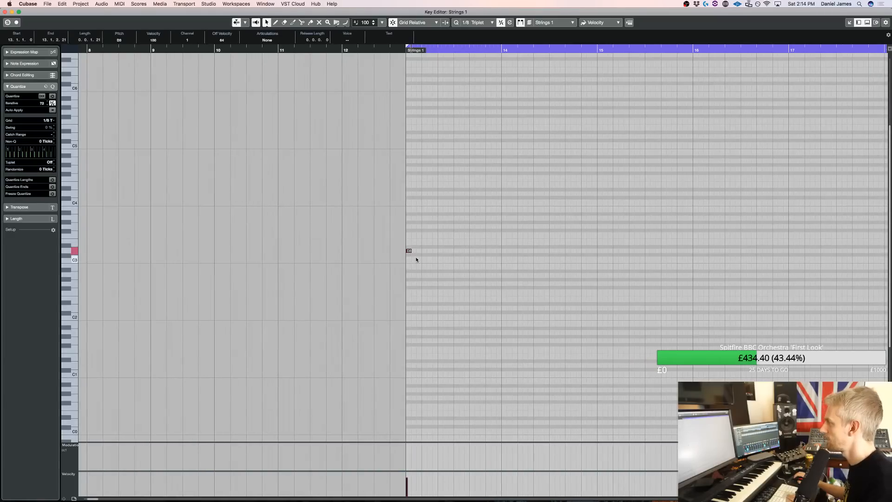
pyautogui.press('space')
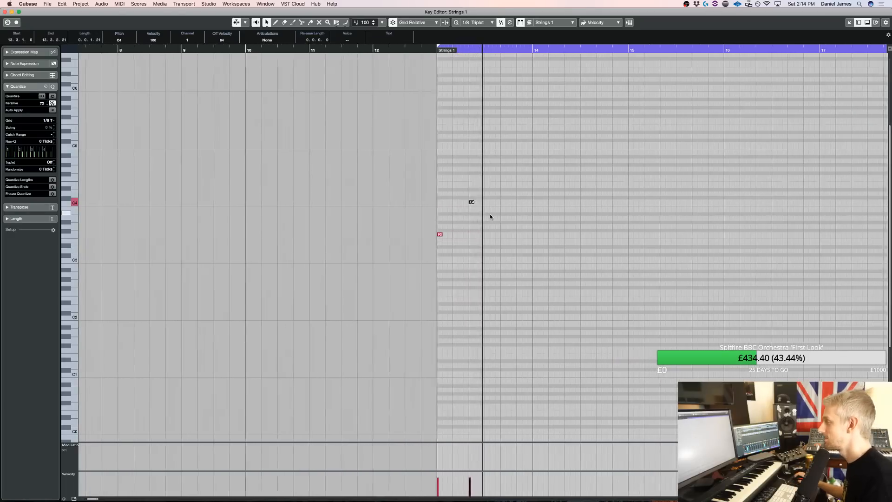
# Continue the melody with A#3, A3, F3, G3, A3 and C4, rising to G4 and F4 in bar 14, and play it with the strings unsoloed
pyautogui.keyDown('alt'); pyautogui.click(444, 202); pyautogui.keyUp('alt')
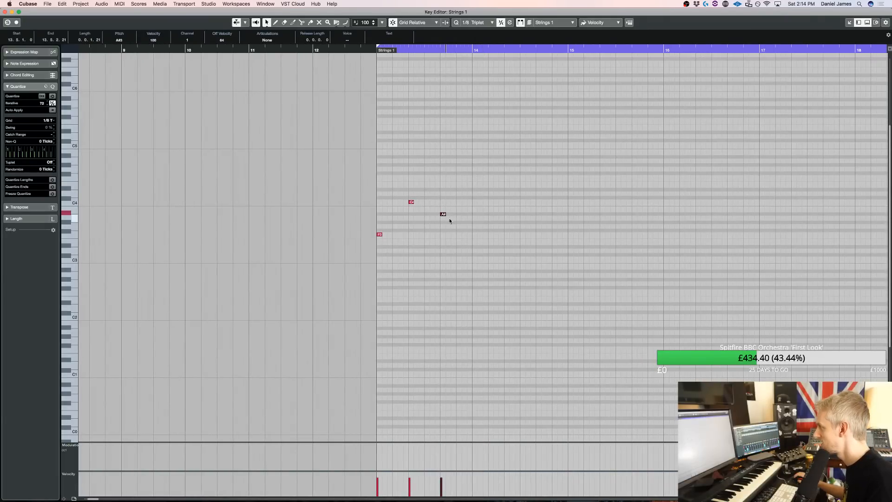
pyautogui.press('space')
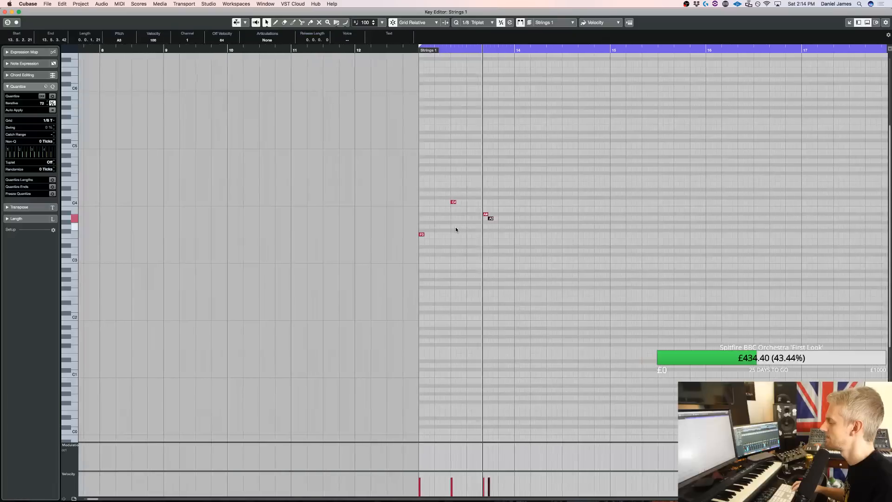
pyautogui.click(485, 234)
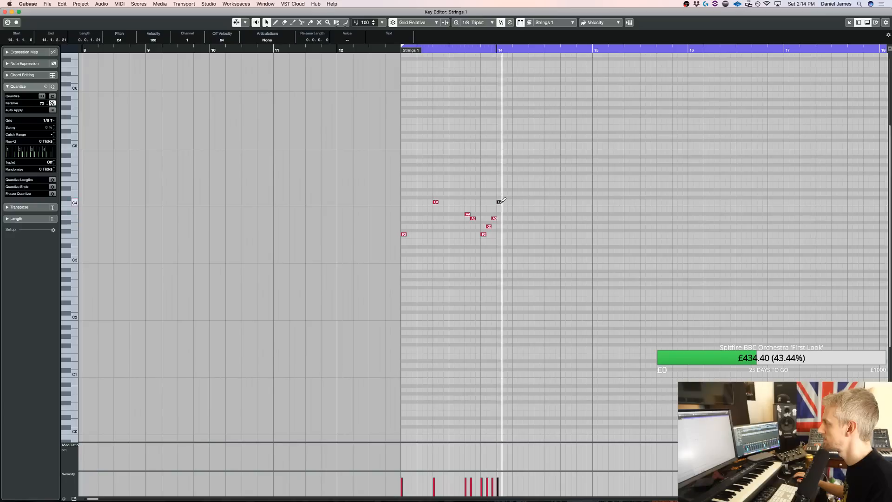
pyautogui.press('space')
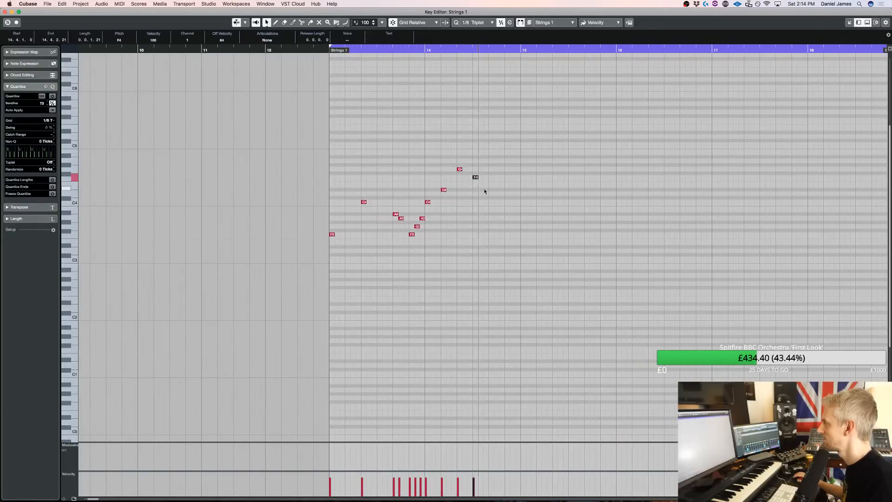
pyautogui.press('Return')
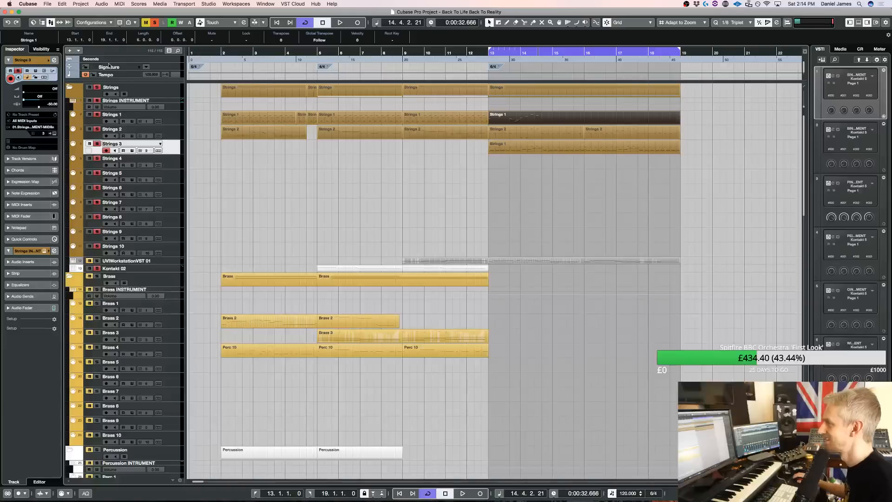
pyautogui.press('KP_1')
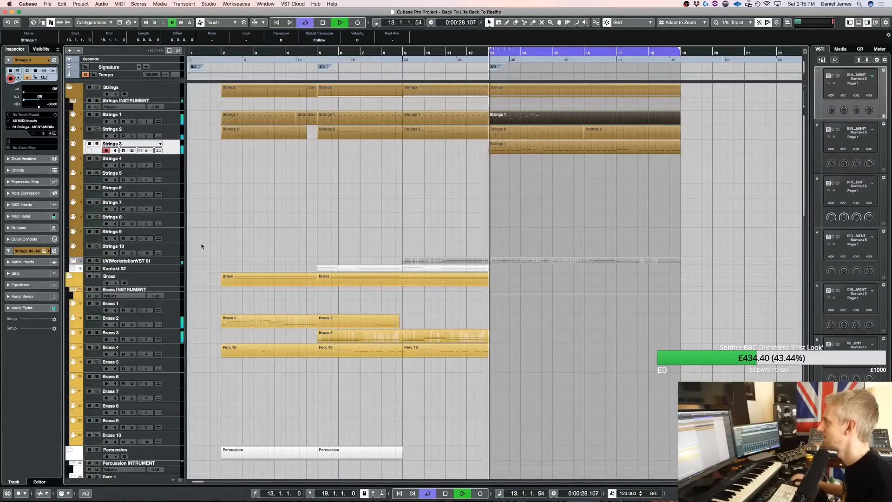
# Reopen the Strings 1 part, insert a G3 before the second F3 in bar 13 and lower the G4 in bar 14 to F4
pyautogui.doubleClick(525, 121)
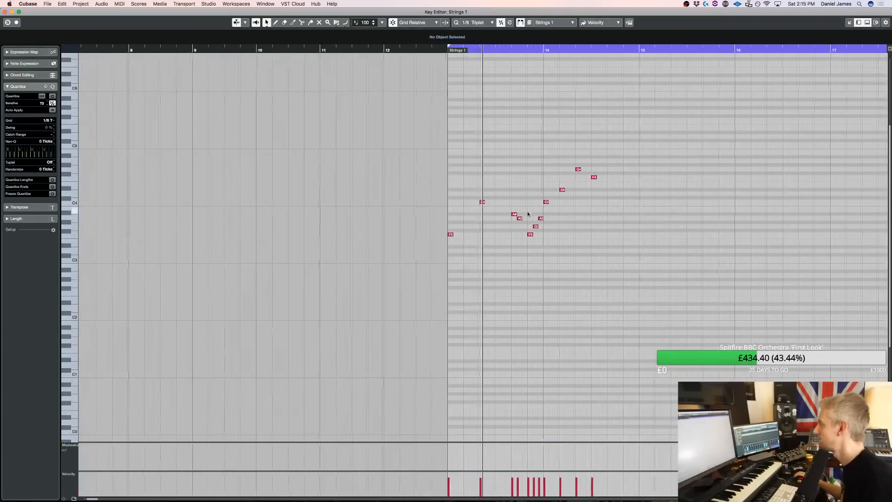
pyautogui.doubleClick(488, 227)
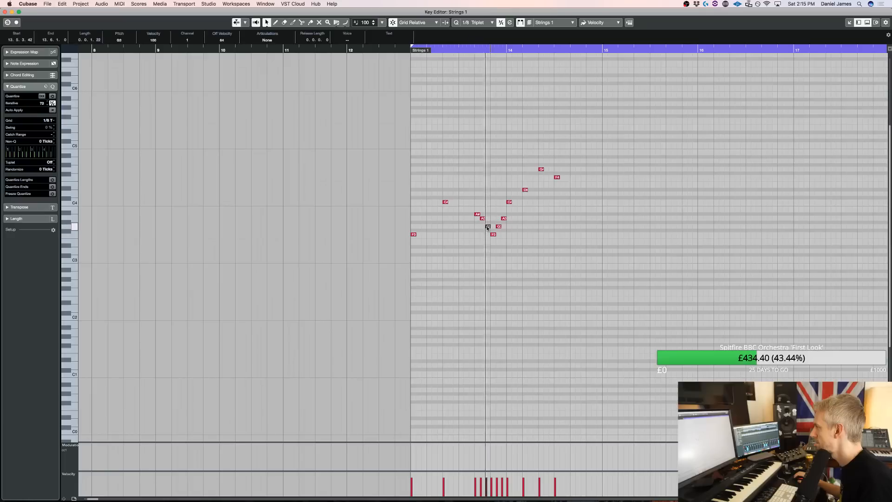
pyautogui.press('space')
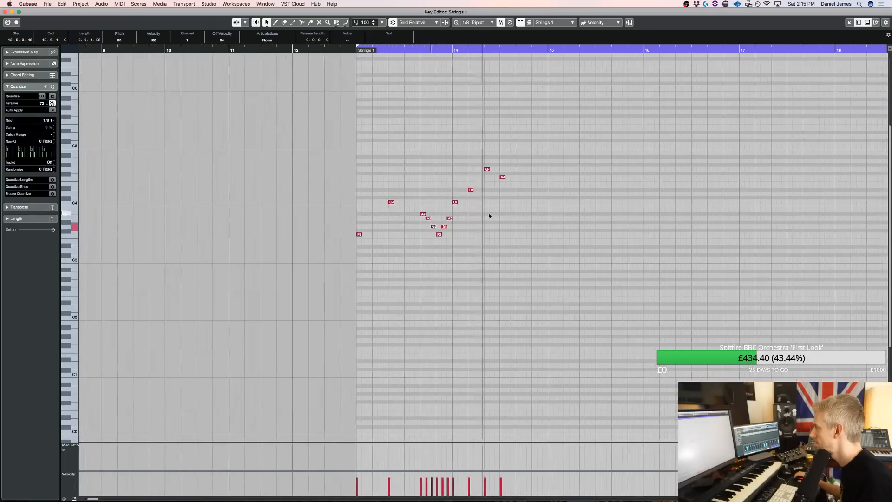
pyautogui.press('Down')
pyautogui.press('Down')
pyautogui.press('Right')
pyautogui.press('Down')
pyautogui.press('Down')
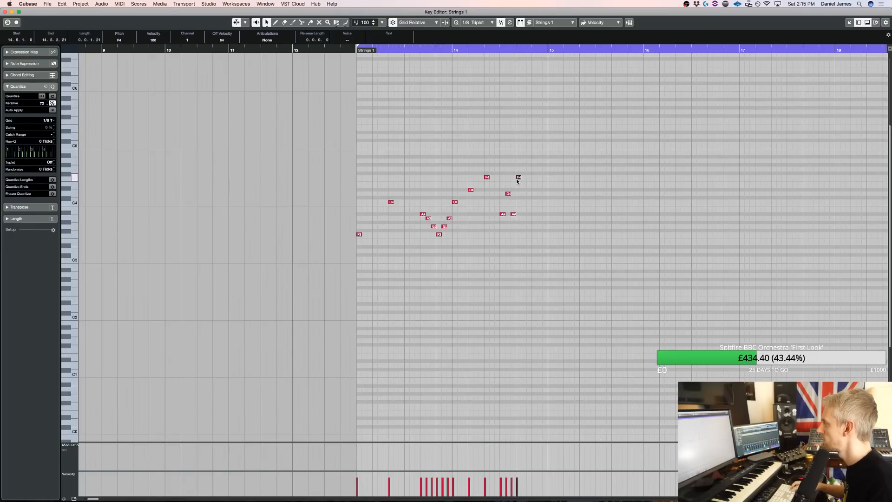
# Finish bar 14 with a descent to repeated short F3 notes up to bar 15, and play it with the UVIWorkstationVST 01 track muted
pyautogui.press('space')
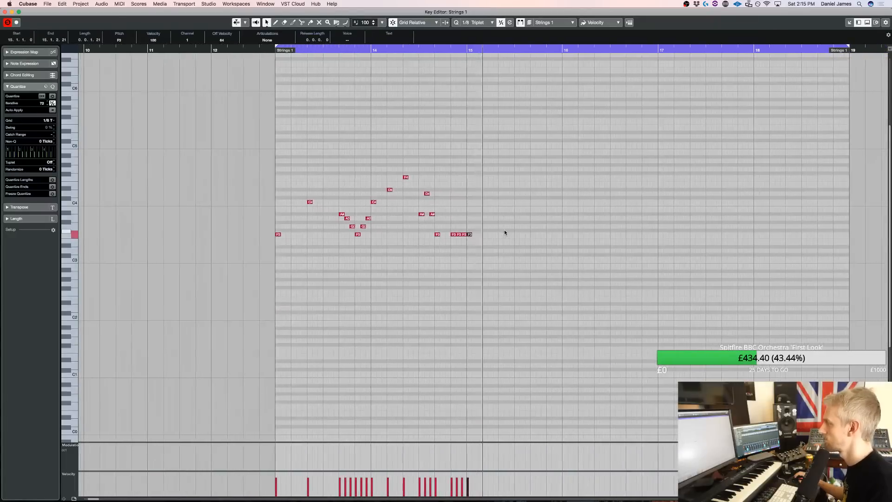
pyautogui.press('space')
pyautogui.press('Return')
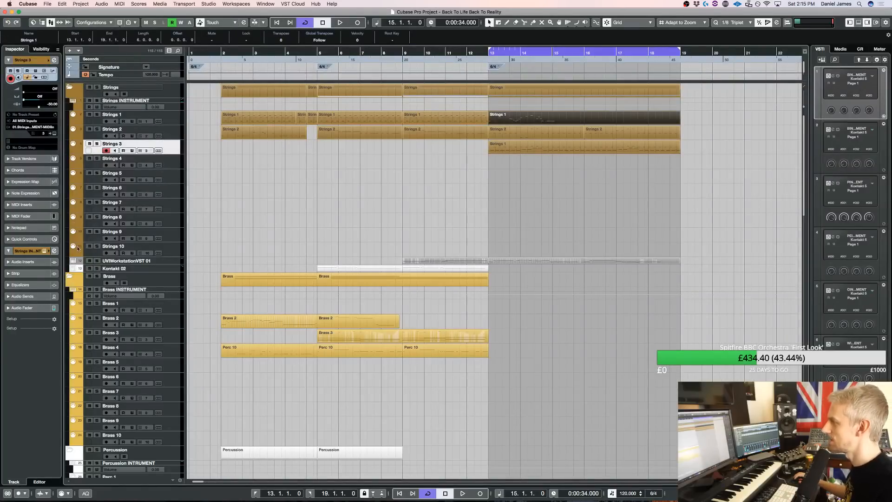
pyautogui.press('space')
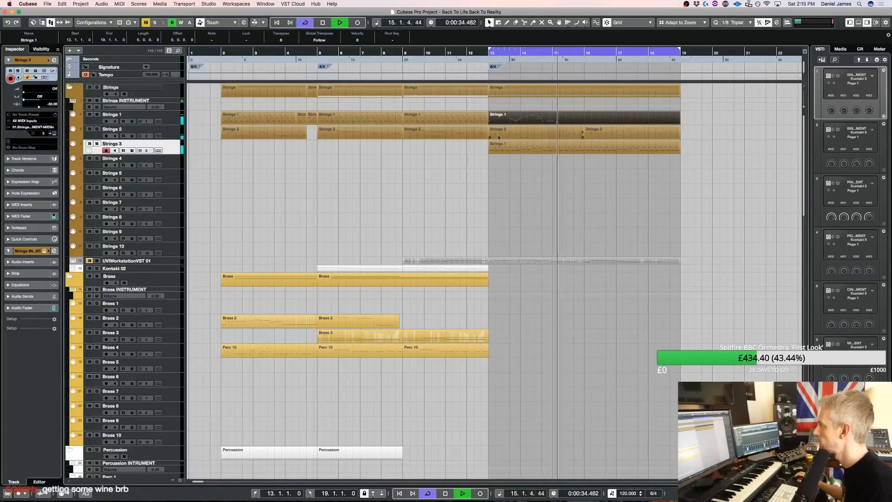
# Reopen the Strings 1 part and fill bar 15 with short repeated F3 notes
pyautogui.doubleClick(538, 121)
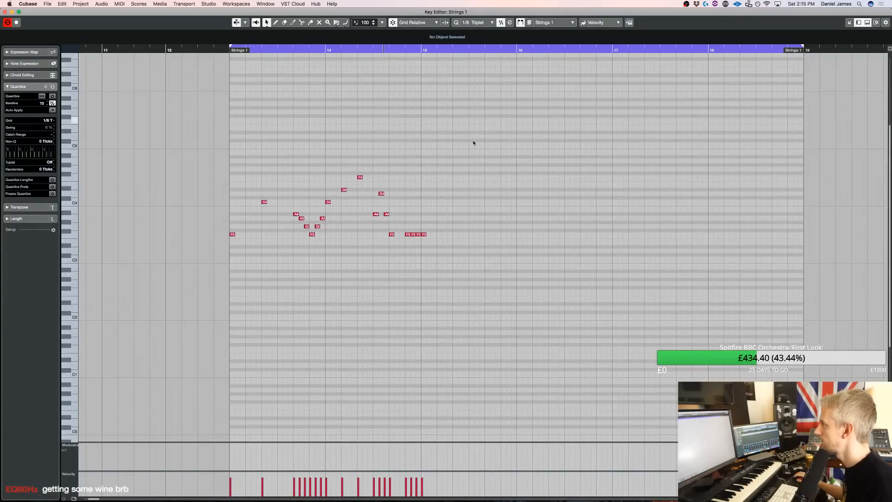
pyautogui.hscroll(-3, 509, 184)
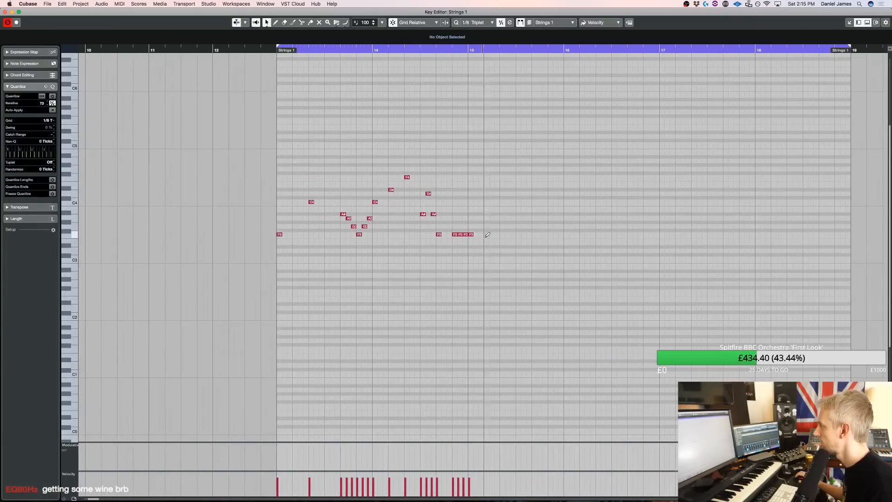
pyautogui.keyDown('alt'); pyautogui.click(518, 235); pyautogui.keyUp('alt')
pyautogui.keyDown('alt'); pyautogui.click(523, 234); pyautogui.keyUp('alt')
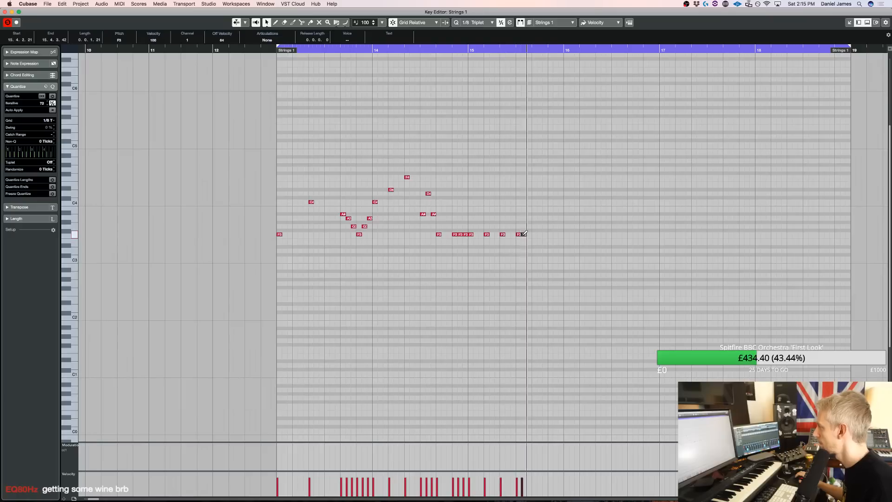
pyautogui.keyDown('alt'); pyautogui.click(550, 234); pyautogui.keyUp('alt')
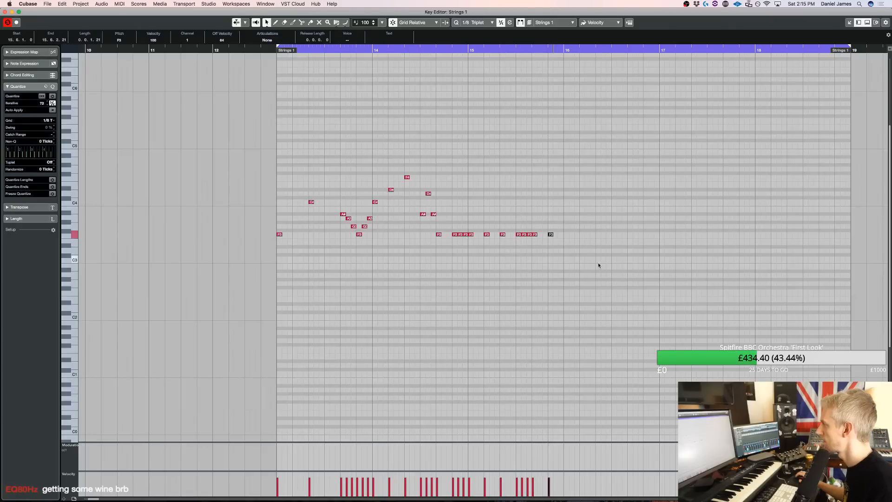
# Duplicate all notes of the Strings 1 part so the phrase repeats from bar 16, listen to it and close the editor
pyautogui.moveTo(599, 266); pyautogui.dragTo(221, 107)
pyautogui.press('super+d')
pyautogui.press('space')
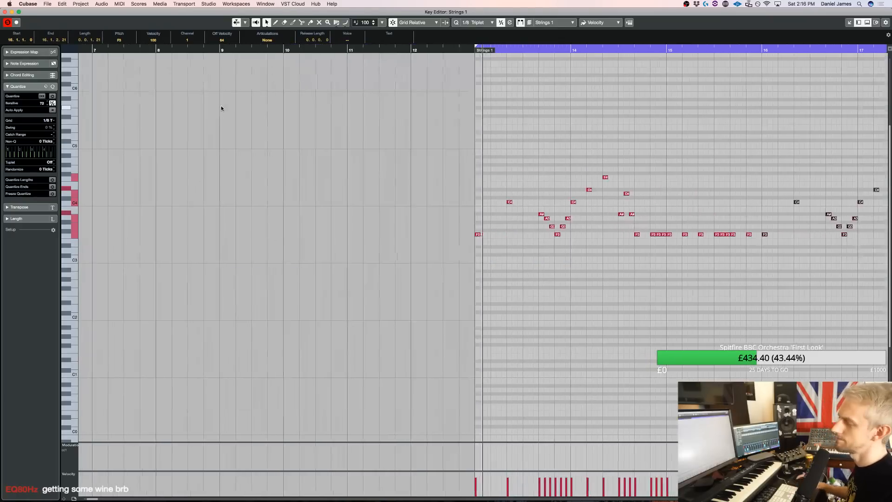
pyautogui.click(478, 103)
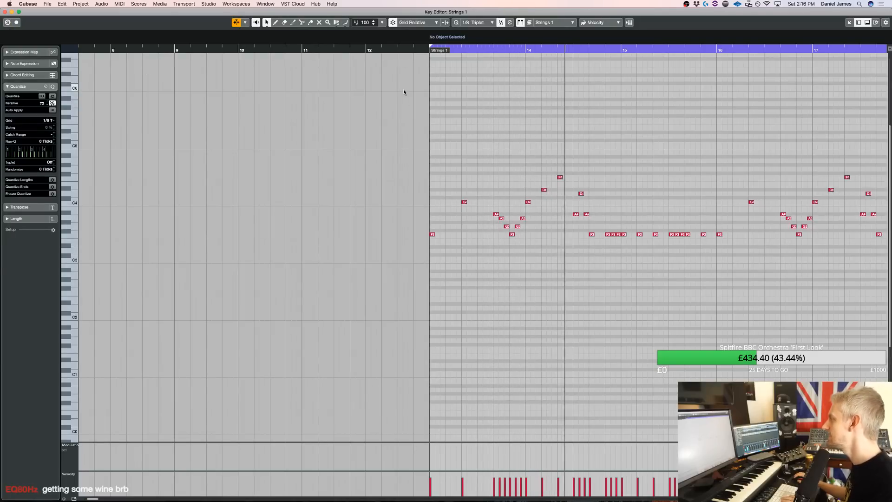
pyautogui.press('Return')
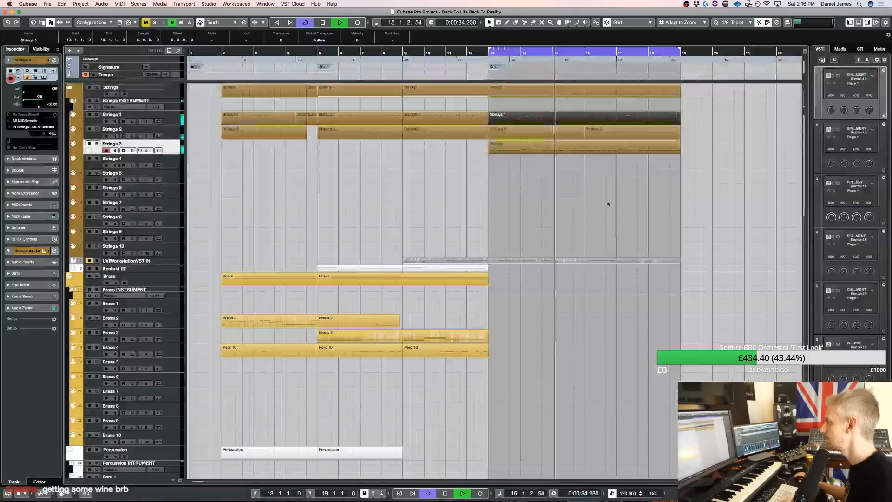
# Copy the Strings 1 part at bar 13 to the Perc Ex 1 track and transpose the copy's notes up one octave
pyautogui.moveTo(516, 118); pyautogui.dragTo(520, 443)
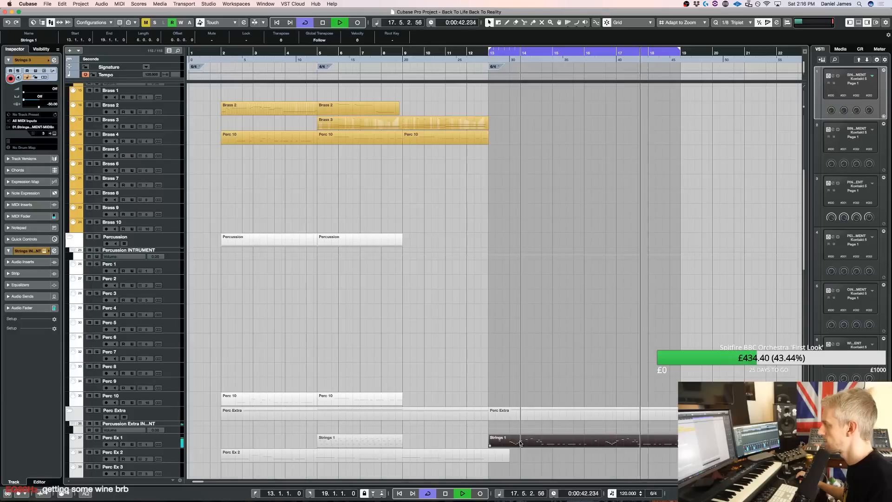
pyautogui.doubleClick(520, 443)
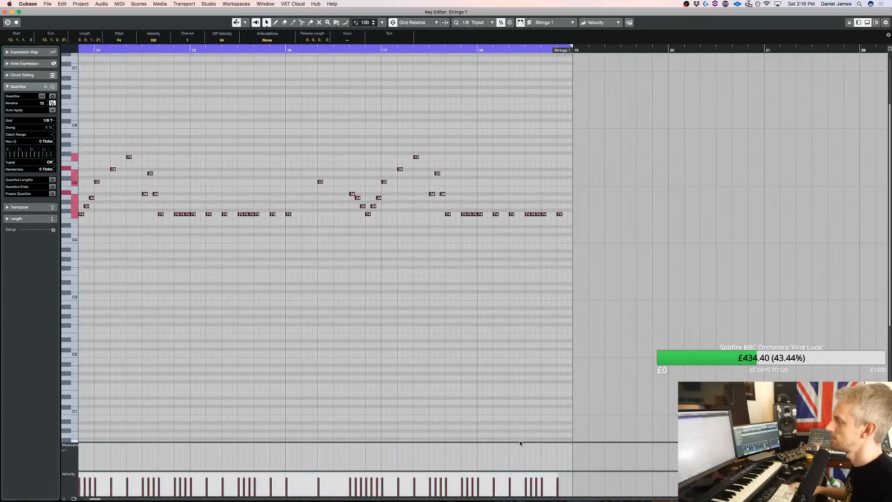
pyautogui.press('space')
pyautogui.press('Return')
pyautogui.scroll(10, 539, 246)
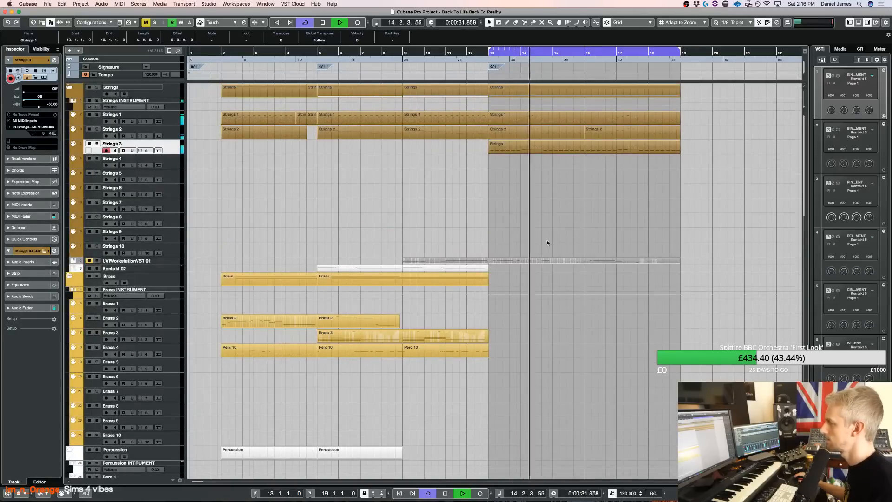
# Move the UVIWorkstationVST 01 melody part from bar 13 to bar 16 and unmute its track
pyautogui.moveTo(516, 261); pyautogui.dragTo(609, 251)
pyautogui.scroll(-6, 608, 246)
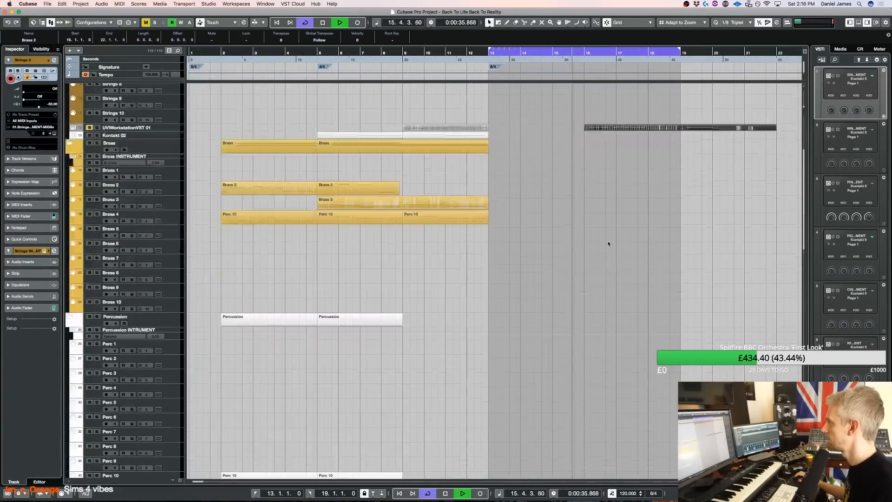
pyautogui.scroll(5, 608, 246)
pyautogui.click(89, 238)
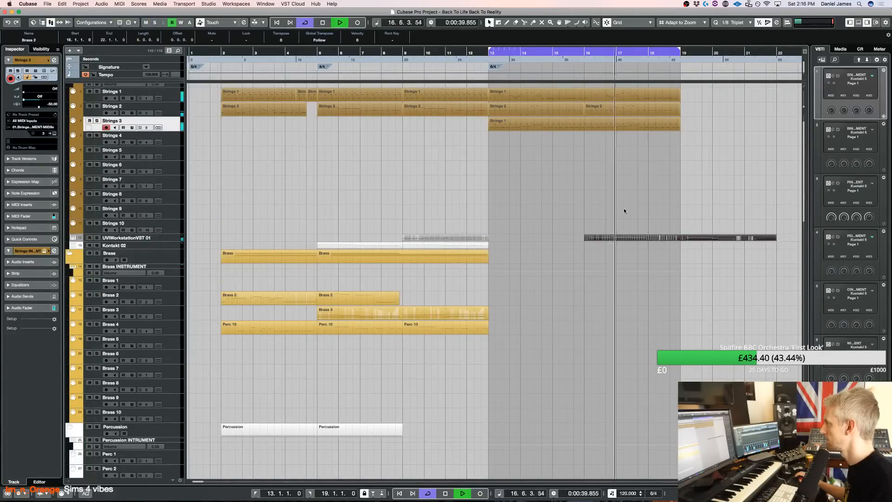
# Move the UVIWorkstationVST 01 melody part from bar 16 back to bar 13 and resume playback
pyautogui.press('space')
pyautogui.moveTo(623, 238); pyautogui.dragTo(528, 240)
pyautogui.press('space')
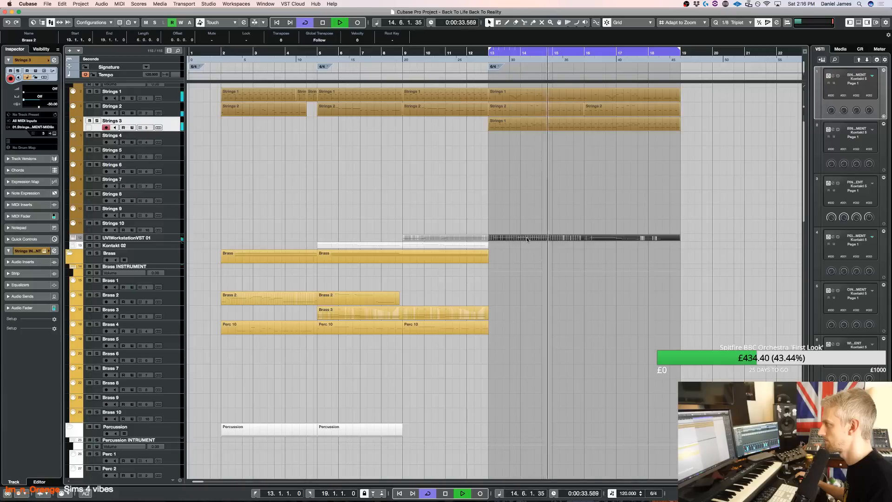
# Move the Strings 1 part and its copy on the Perc Ex 1 track from bar 13 to bar 19
pyautogui.moveTo(508, 99); pyautogui.dragTo(693, 97)
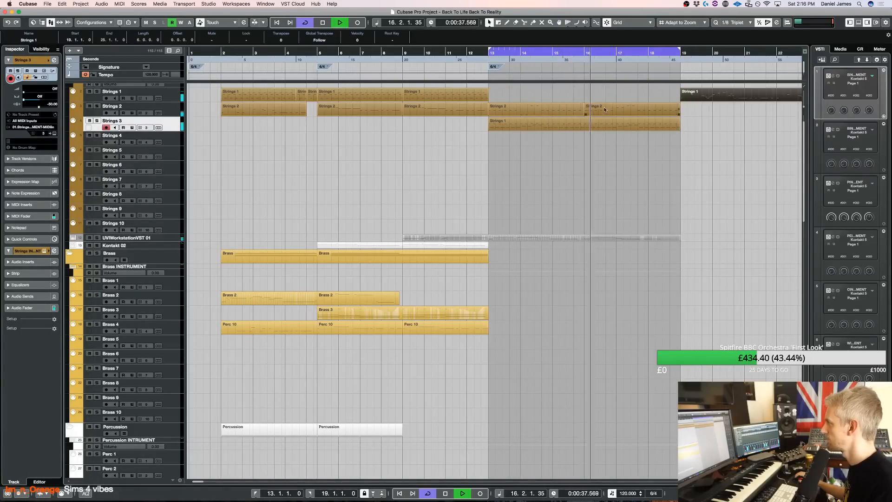
pyautogui.scroll(-6, 646, 210)
pyautogui.click(605, 451)
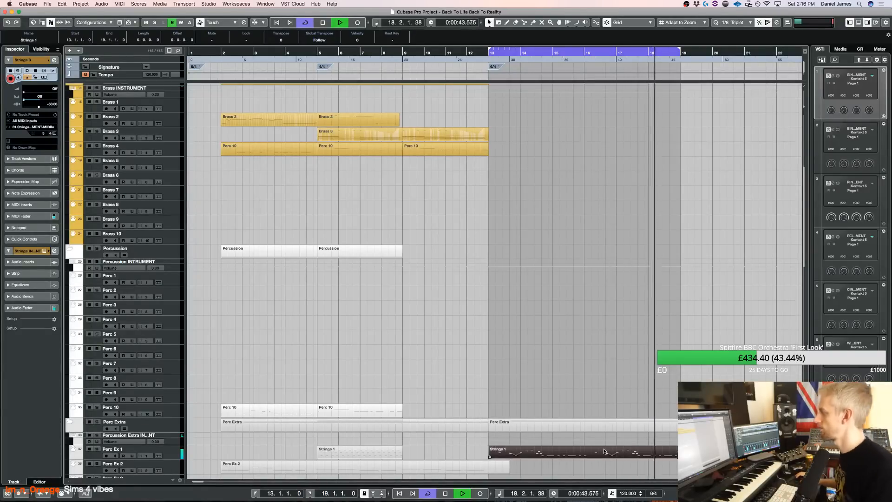
pyautogui.scroll(5, 576, 316)
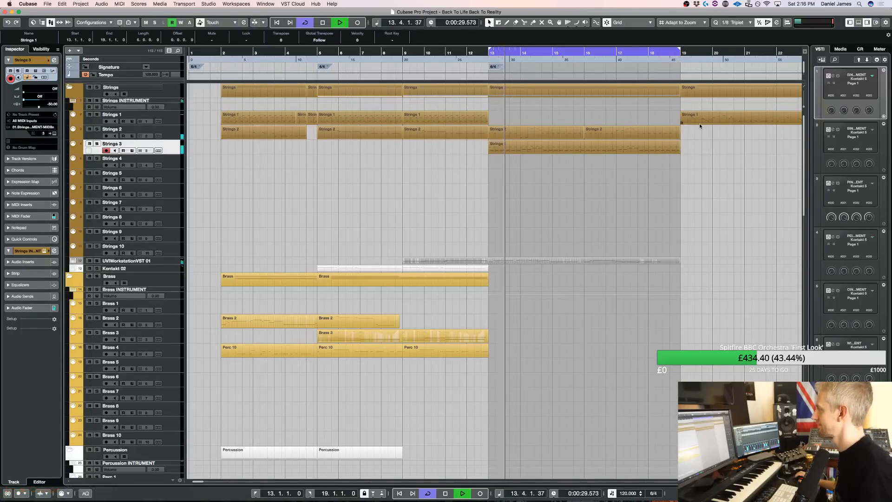
# Select the Brass 1 track and listen to the looped section from bar 13
pyautogui.press('space')
pyautogui.click(165, 311)
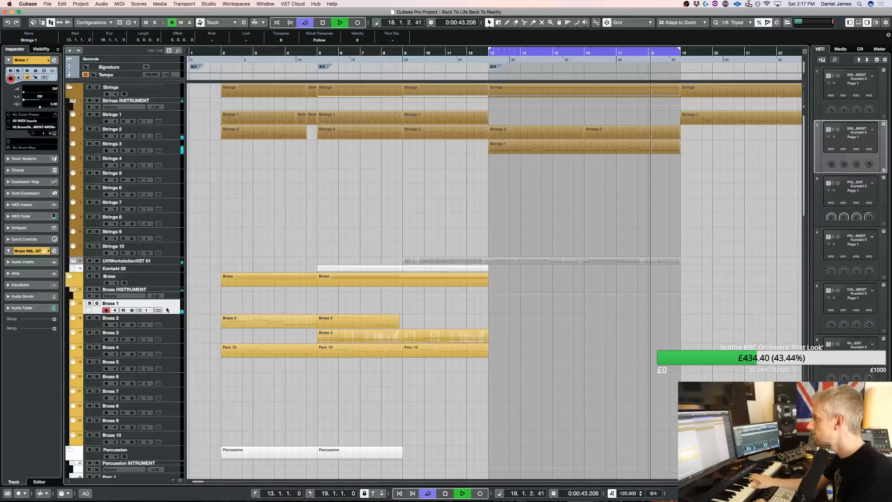
pyautogui.press('space')
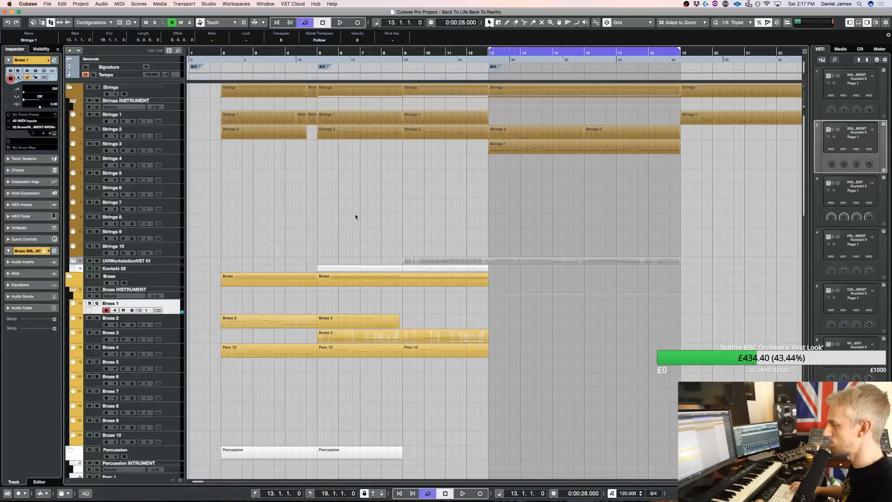
pyautogui.press('space')
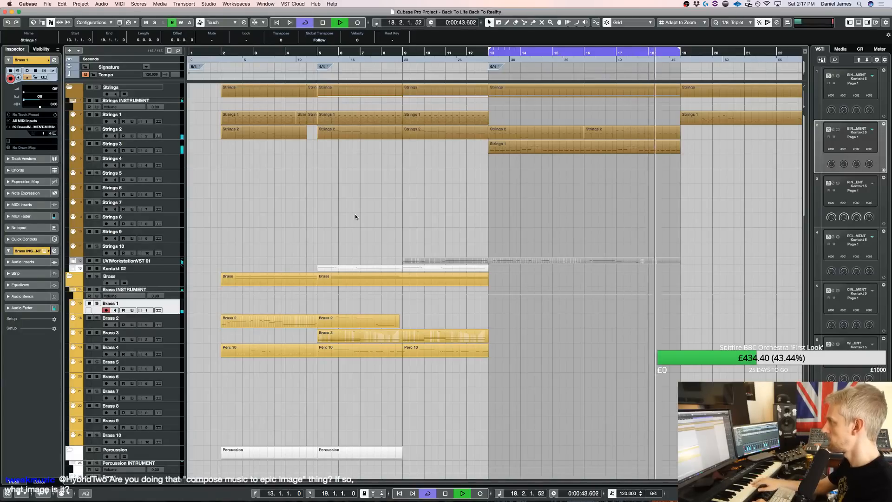
# Turn off cycle playback and duplicate the Strings 2 and Strings 3 parts from bar 13 to bar 19
pyautogui.press('KP_Divide')
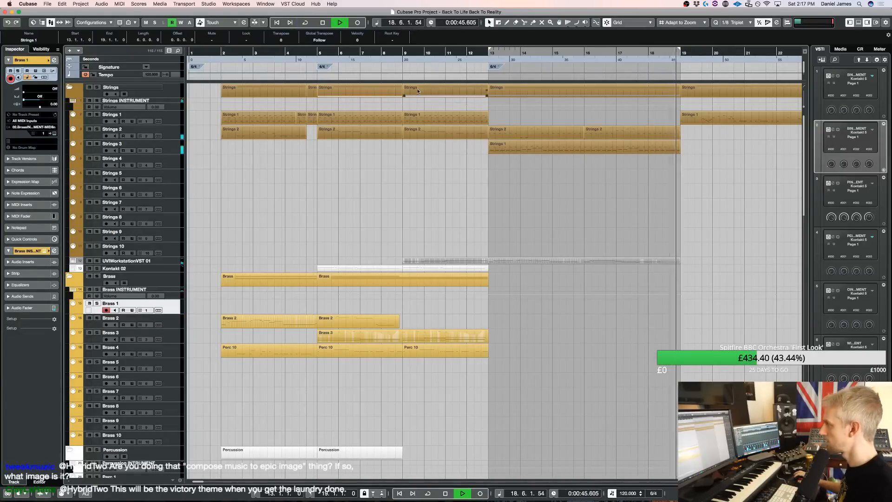
pyautogui.press('super+d')
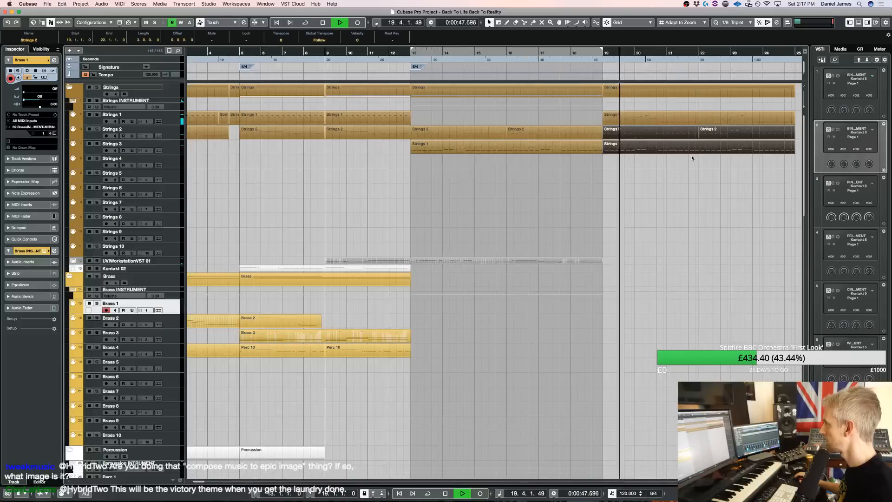
pyautogui.click(634, 207)
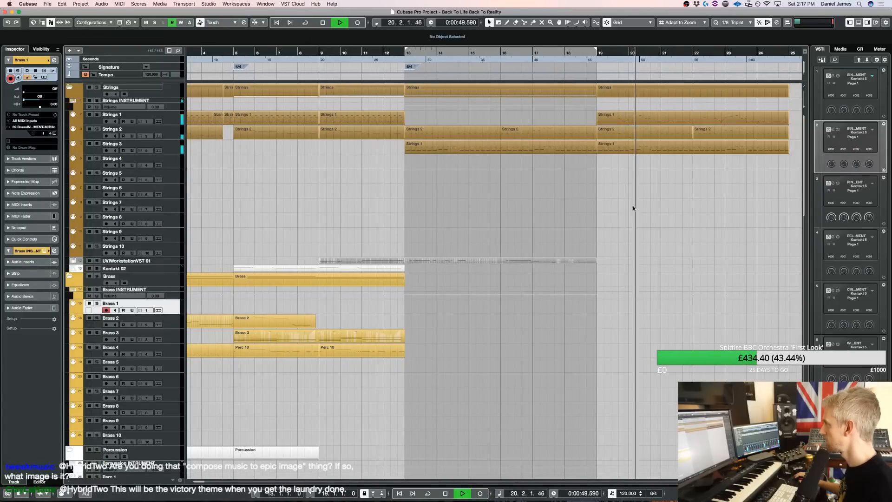
# Copy the Strings 1 part at bar 19 to the UVIWorkstationVST 01 track and open the copy for note editing
pyautogui.moveTo(646, 119); pyautogui.dragTo(648, 260)
pyautogui.click(587, 254)
pyautogui.press('Delete')
pyautogui.doubleClick(648, 260)
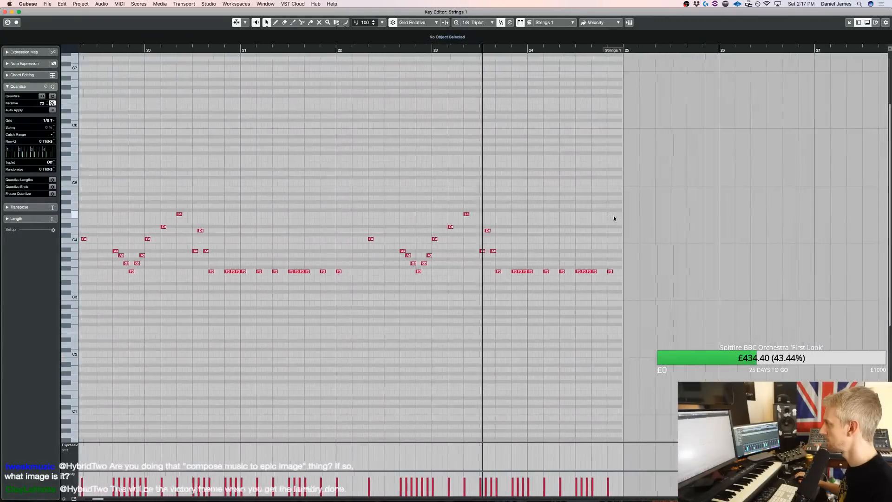
# Delete the repeated F3 notes after both phrases of the UVI copy, keeping a single F3 at the start of bar 22
pyautogui.hscroll(-10, 564, 279)
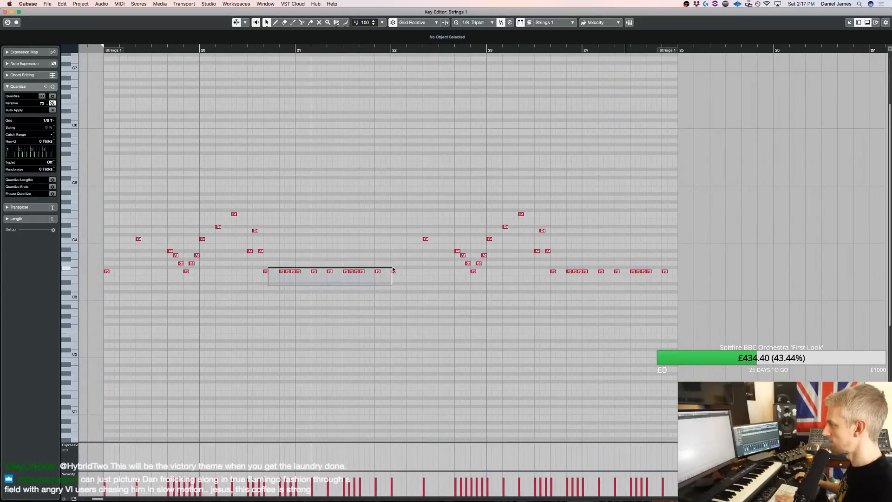
pyautogui.moveTo(393, 270); pyautogui.dragTo(394, 270)
pyautogui.press('Delete')
pyautogui.moveTo(740, 255); pyautogui.dragTo(724, 287)
pyautogui.press('Delete')
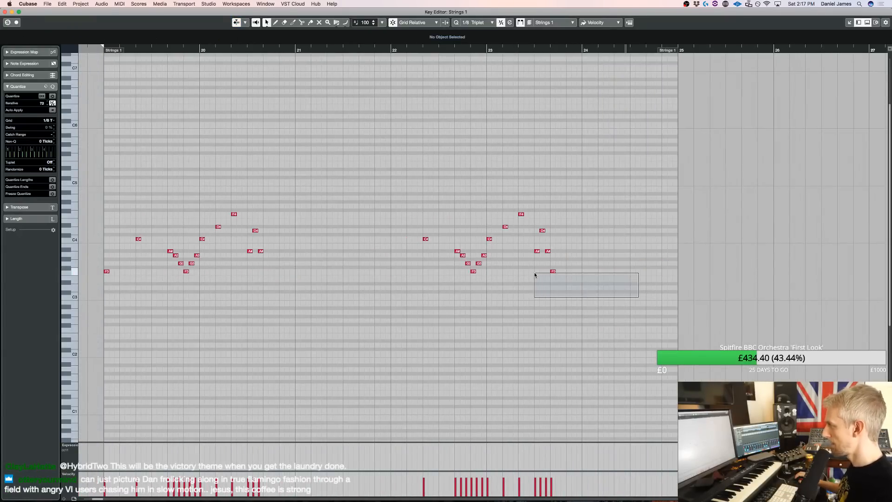
pyautogui.moveTo(531, 273); pyautogui.dragTo(410, 212)
pyautogui.moveTo(647, 347); pyautogui.dragTo(200, 177)
pyautogui.click(386, 279)
pyautogui.click(395, 271)
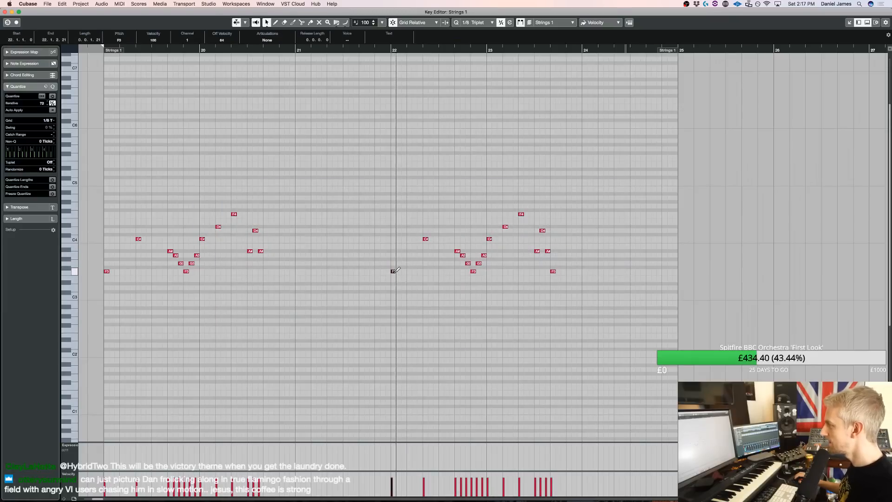
# Make all notes of the UVI copy legato, lengthen them by about 34 ticks so they overlap, and play them
pyautogui.moveTo(653, 325); pyautogui.dragTo(73, 157)
pyautogui.hotkey('shift', 'l')
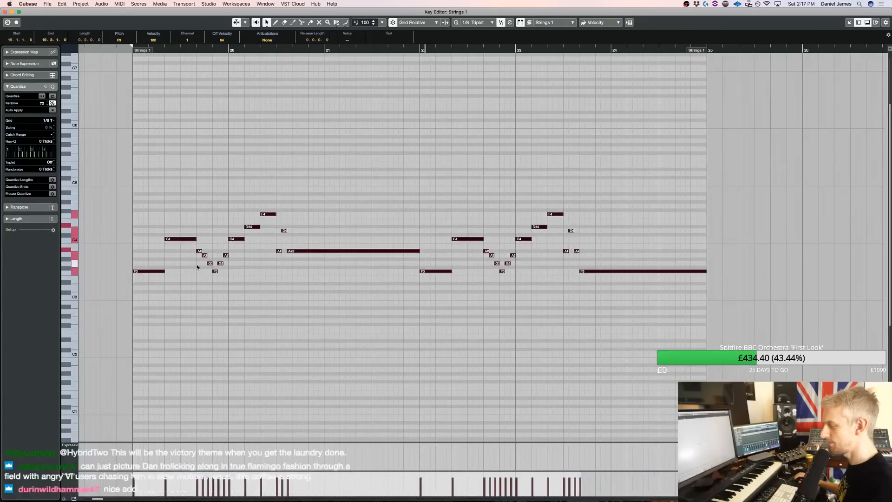
pyautogui.moveTo(165, 272); pyautogui.dragTo(167, 271)
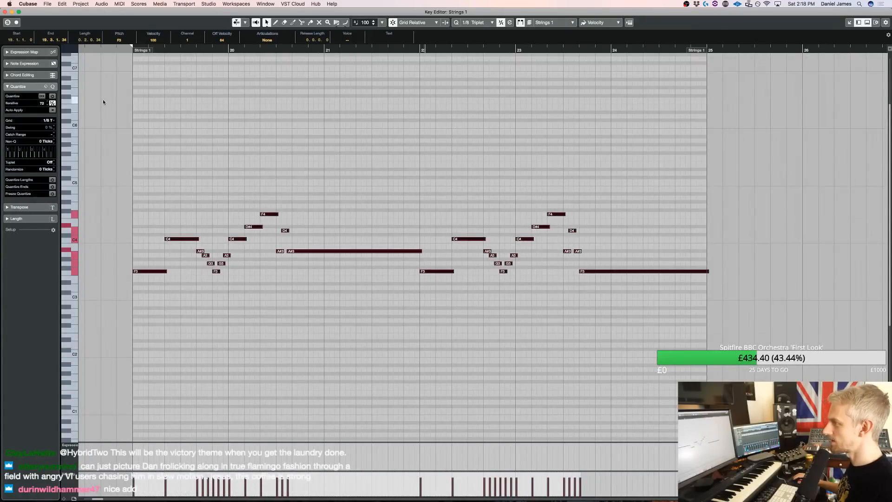
pyautogui.click(106, 48)
pyautogui.press('space')
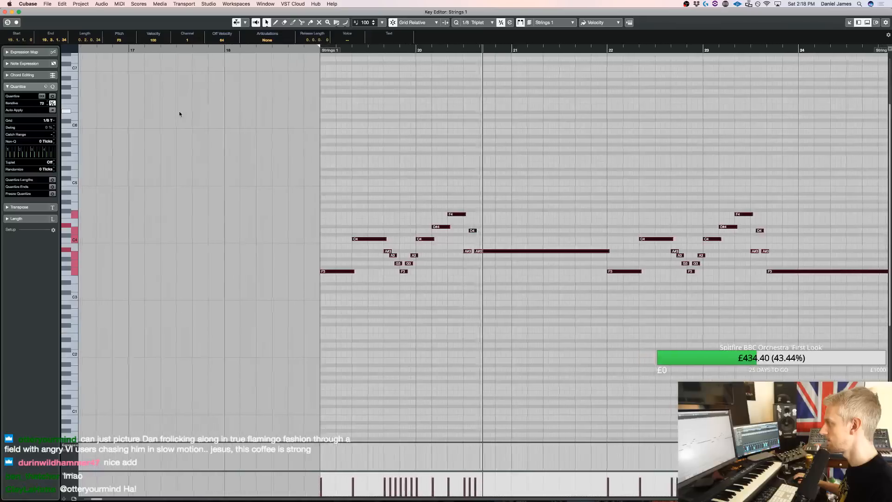
# Split the long A#3 note in bar 20 at beat 5, lower its second portion to F3 and close the editor
pyautogui.click(466, 251)
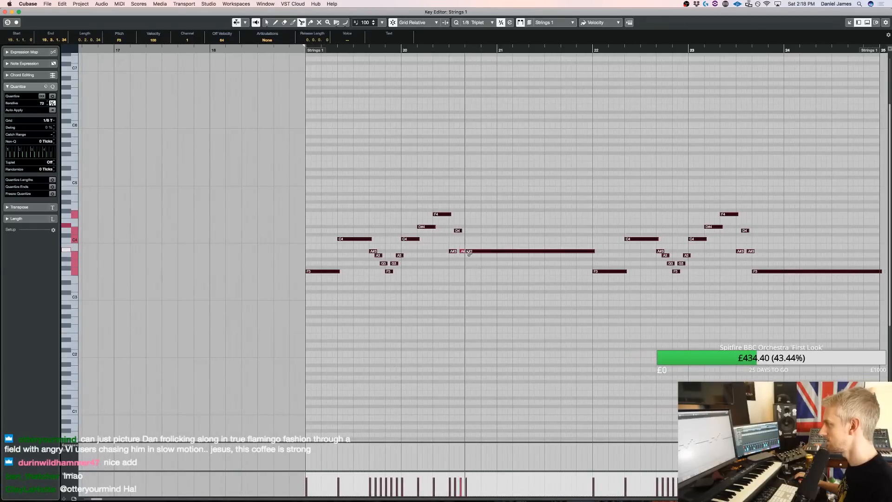
pyautogui.press('1')
pyautogui.click(475, 251)
pyautogui.press('Down')
pyautogui.press('Down')
pyautogui.press('Down')
pyautogui.press('Down')
pyautogui.press('Down')
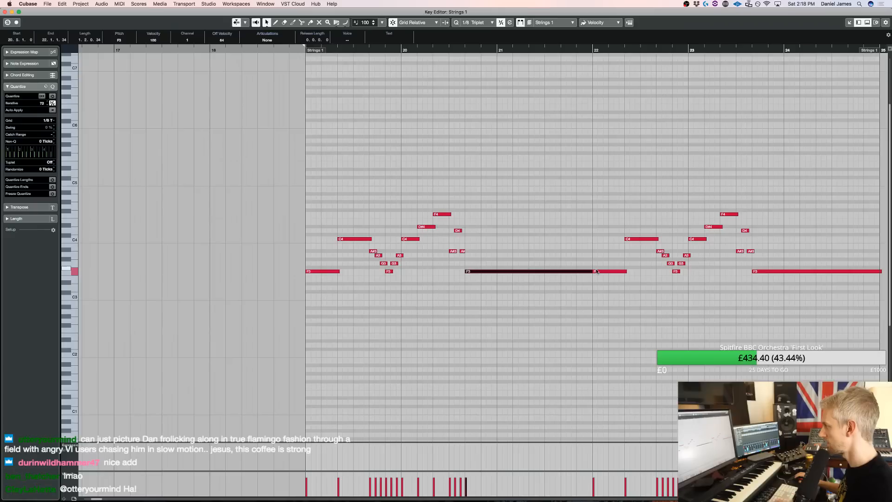
pyautogui.press('space')
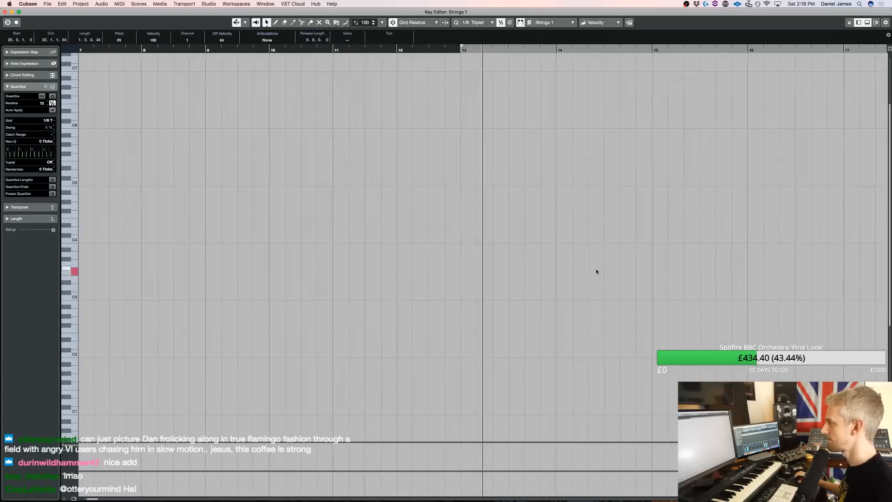
pyautogui.press('Return')
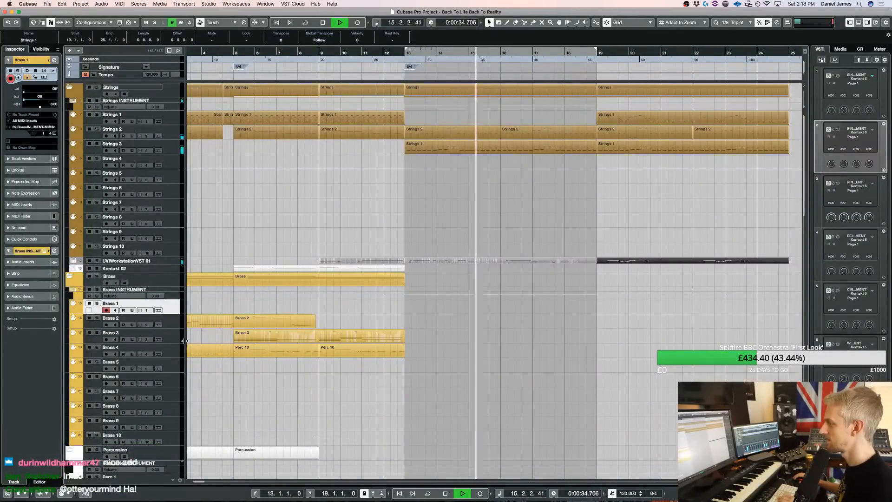
# Try the UVIWorkstationVST 01 part at bar 19 with all its notes one octave higher
pyautogui.scroll(-1, 394, 345)
pyautogui.scroll(-3, 394, 344)
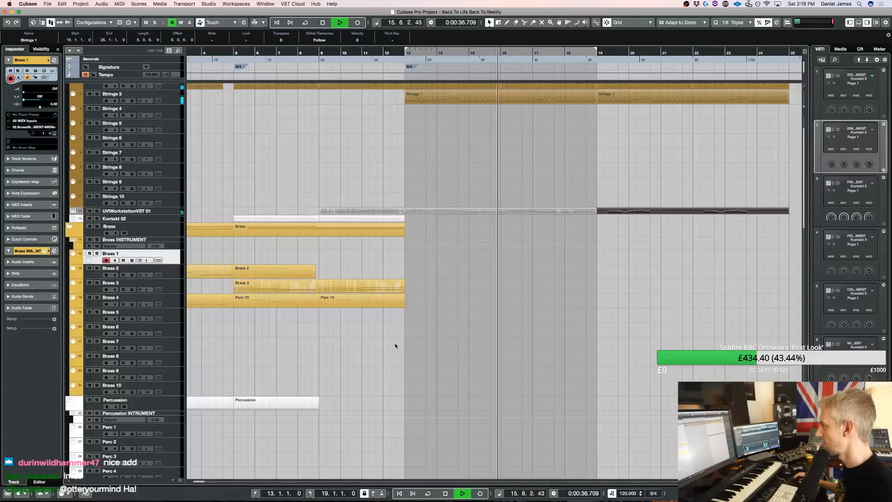
pyautogui.scroll(-10, 584, 314)
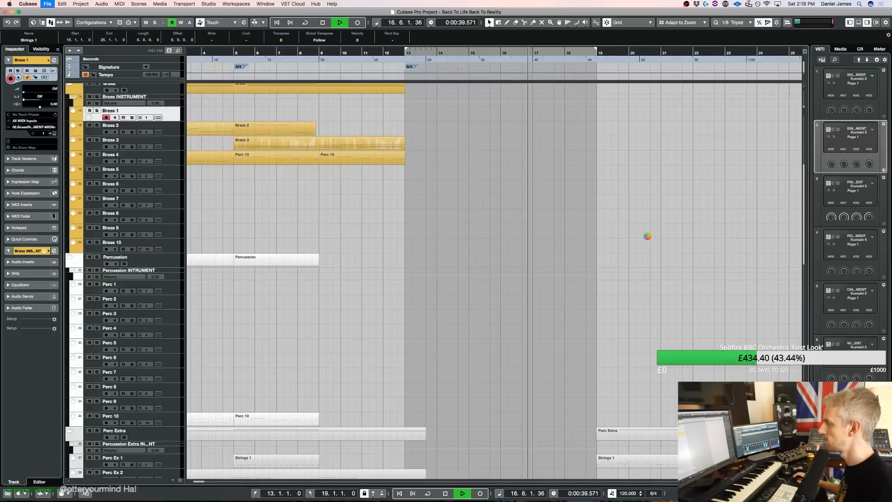
pyautogui.scroll(8, 647, 236)
pyautogui.press('space')
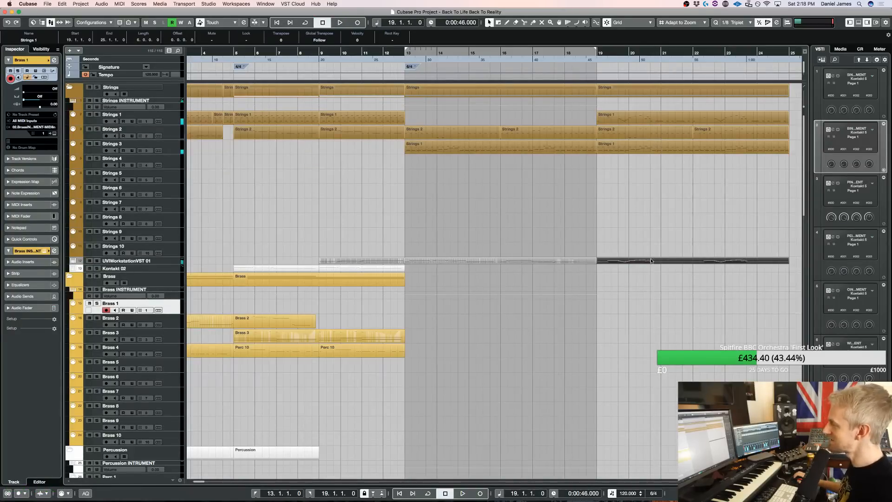
pyautogui.doubleClick(649, 261)
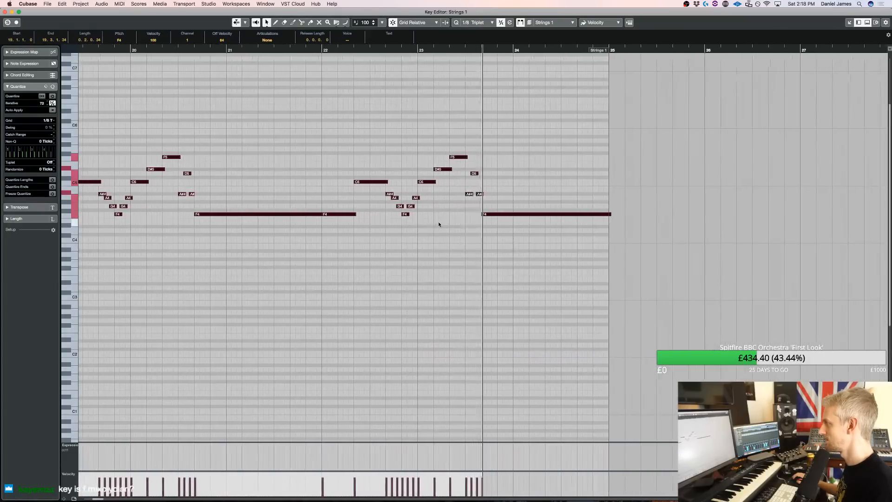
pyautogui.moveTo(570, 246); pyautogui.dragTo(217, 113)
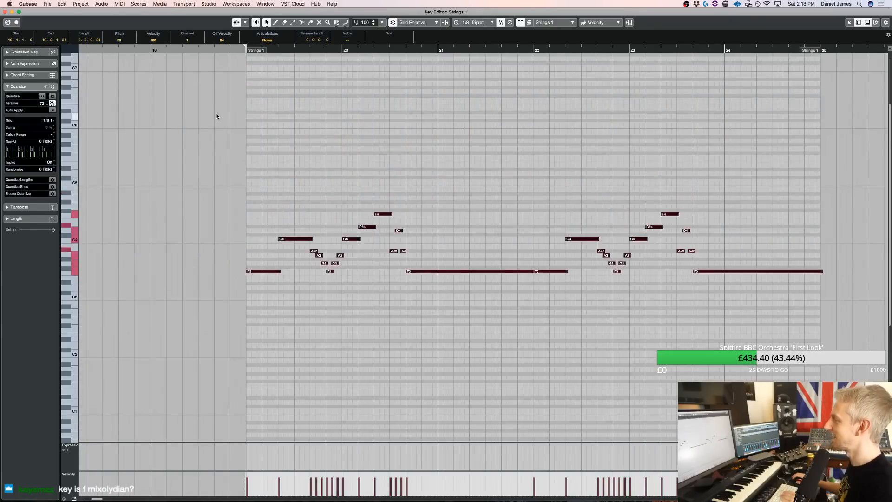
pyautogui.press('super+w')
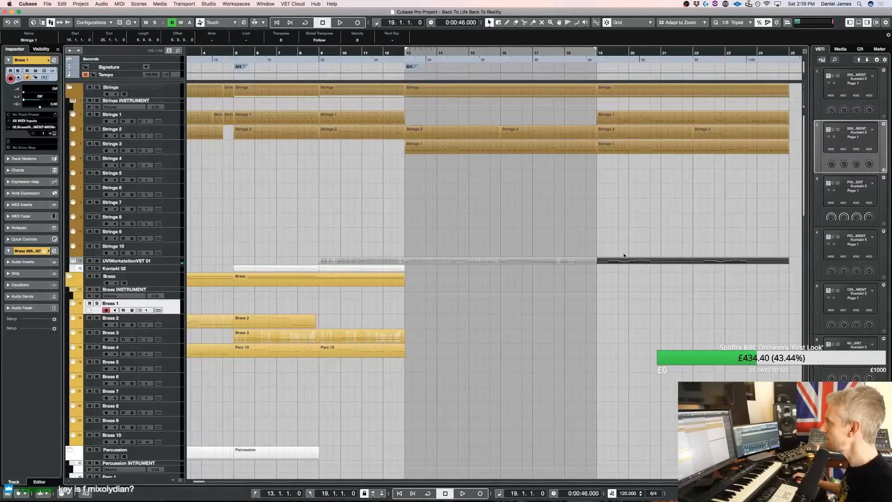
# Select the Strings 1 to 3 and UVIWorkstationVST 01 parts at bar 19 and transpose their notes down three semitones
pyautogui.press('g')
pyautogui.press('g')
pyautogui.moveTo(542, 273); pyautogui.dragTo(449, 117)
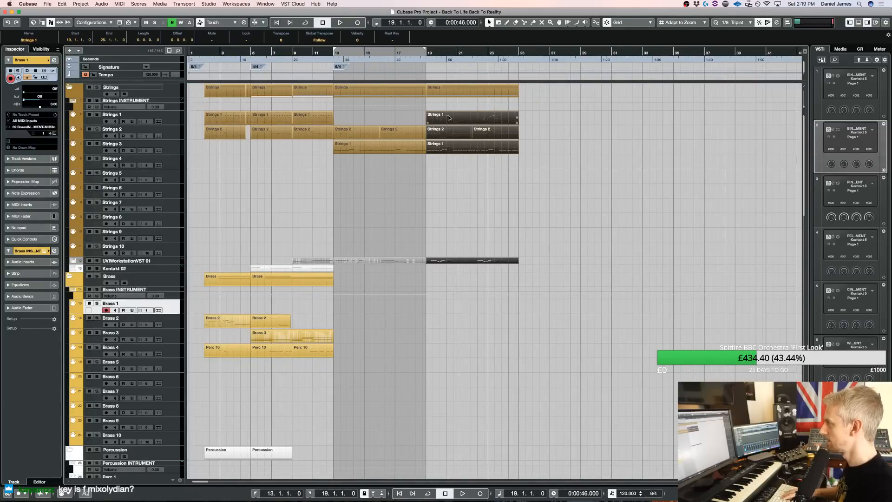
pyautogui.doubleClick(449, 118)
pyautogui.press('super+w')
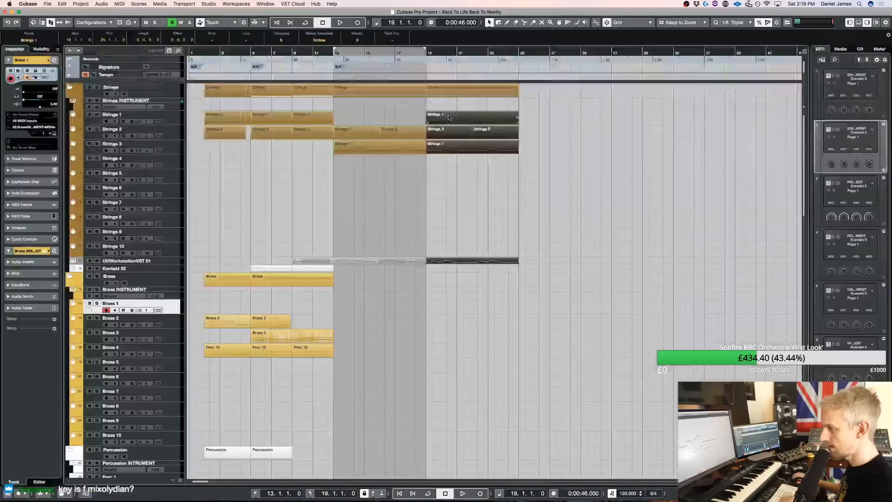
# Play from bar 18 and open the Perc Ex 1 part at bar 19 to check its notes against the other parts
pyautogui.click(414, 59)
pyautogui.press('space')
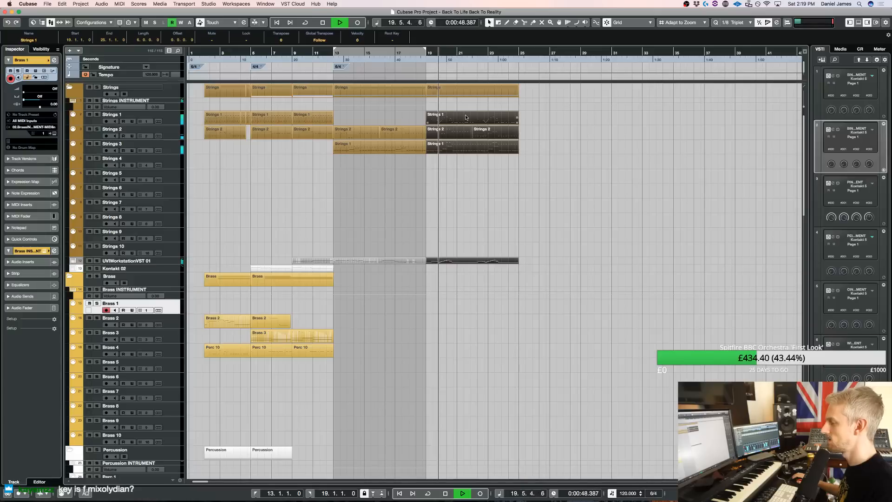
pyautogui.scroll(-8, 497, 186)
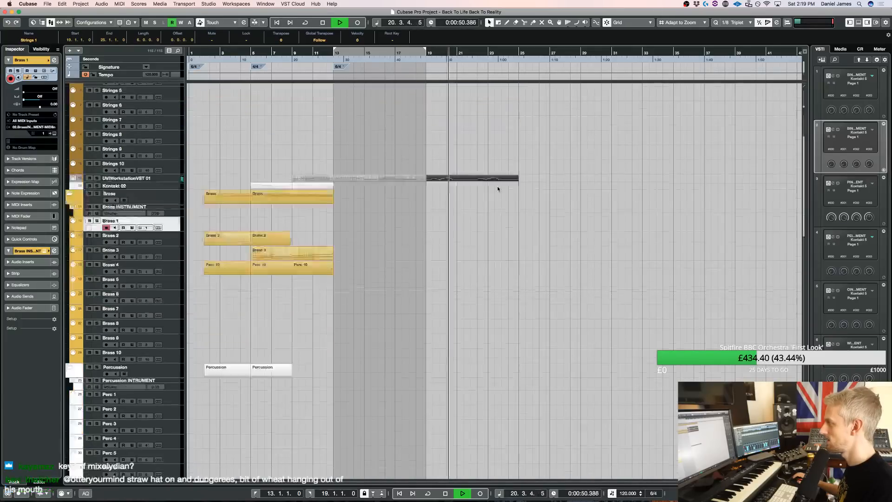
pyautogui.press('Return')
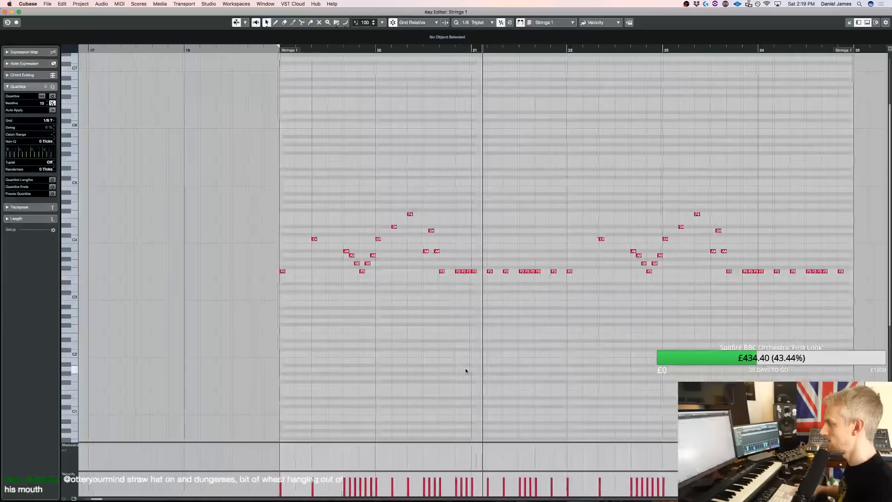
pyautogui.press('Return')
pyautogui.press('space')
pyautogui.scroll(8, 516, 260)
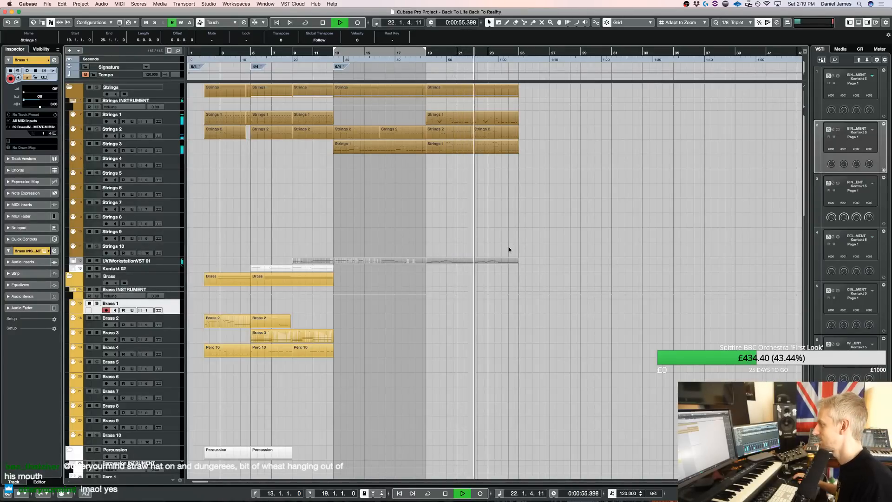
# Shorten the long D3 note starting in bar 20 of the UVIWorkstationVST 01 part to end at 21.5.3.42, audition it and close the editor
pyautogui.doubleClick(461, 259)
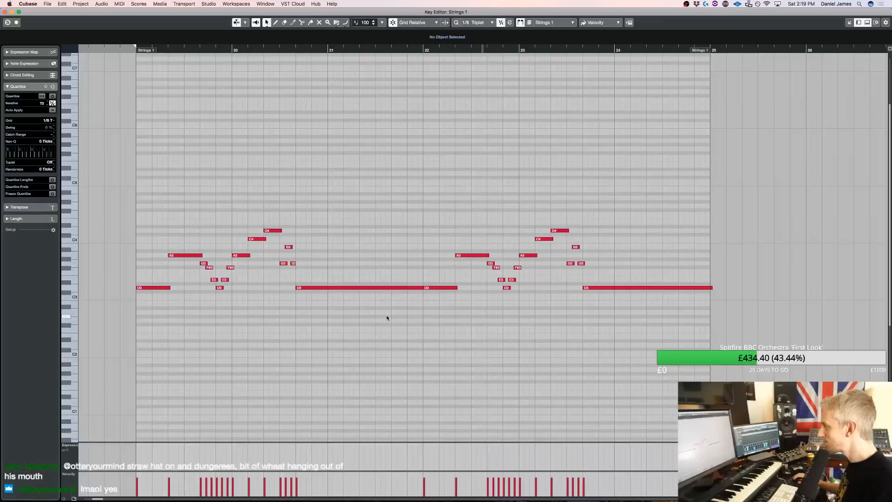
pyautogui.moveTo(422, 290); pyautogui.dragTo(402, 290)
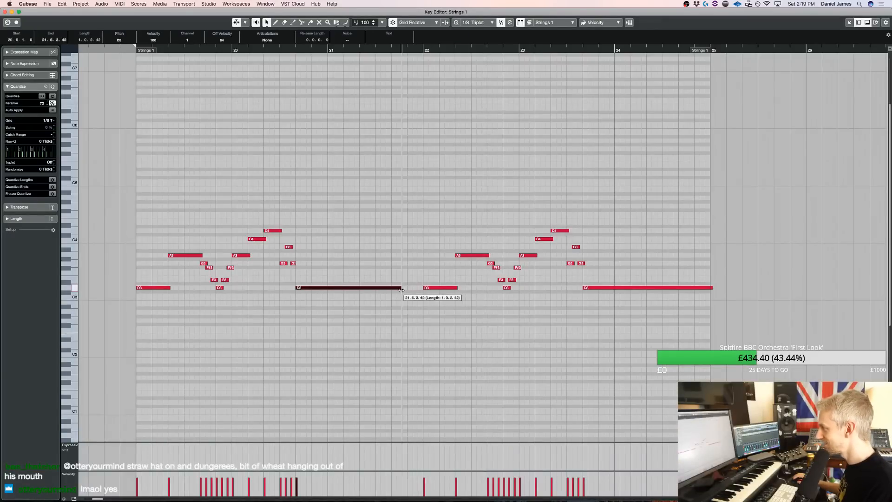
pyautogui.press('space')
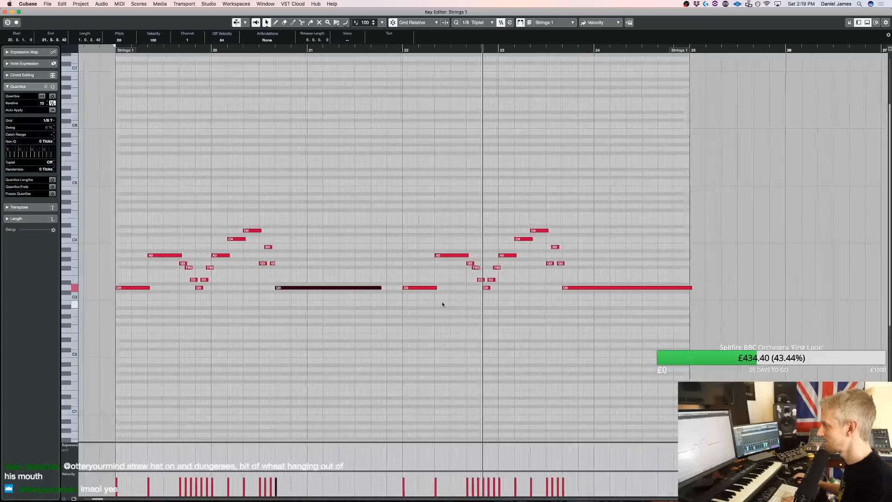
pyautogui.press('super+w')
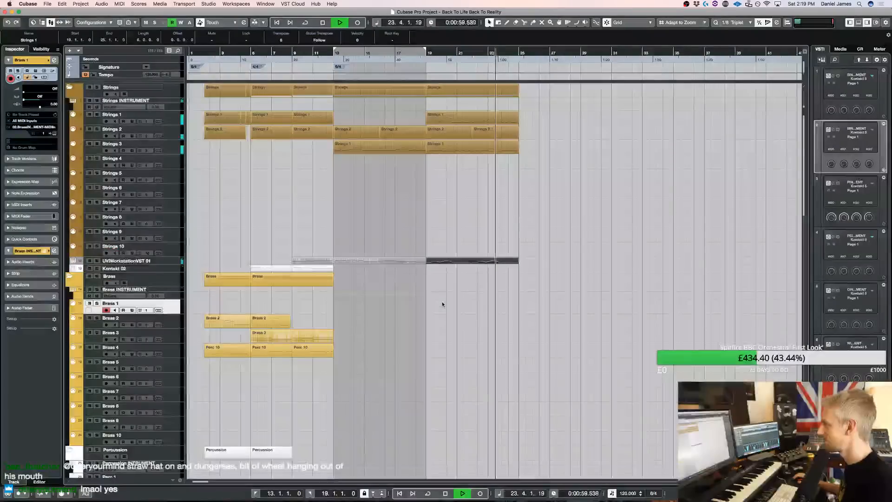
# Compare the short string notes at bar 19 during playback and raise all notes of the UVIWorkstationVST 01 part at bar 19 one octave
pyautogui.doubleClick(447, 242)
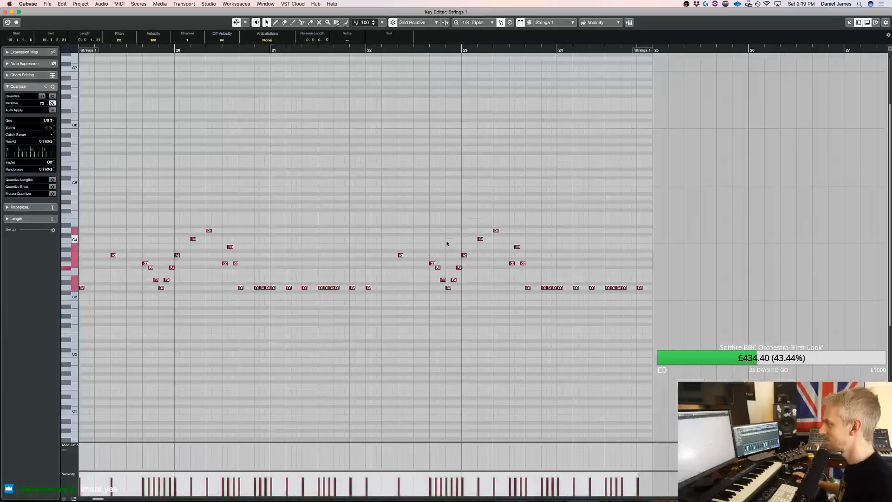
pyautogui.press('super+w')
pyautogui.click(408, 53)
pyautogui.scroll(15, 402, 187)
pyautogui.press('space')
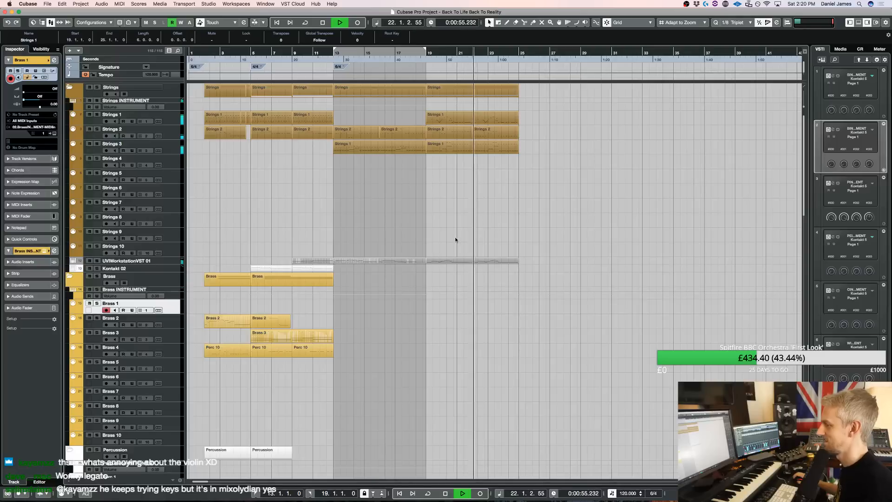
pyautogui.doubleClick(441, 261)
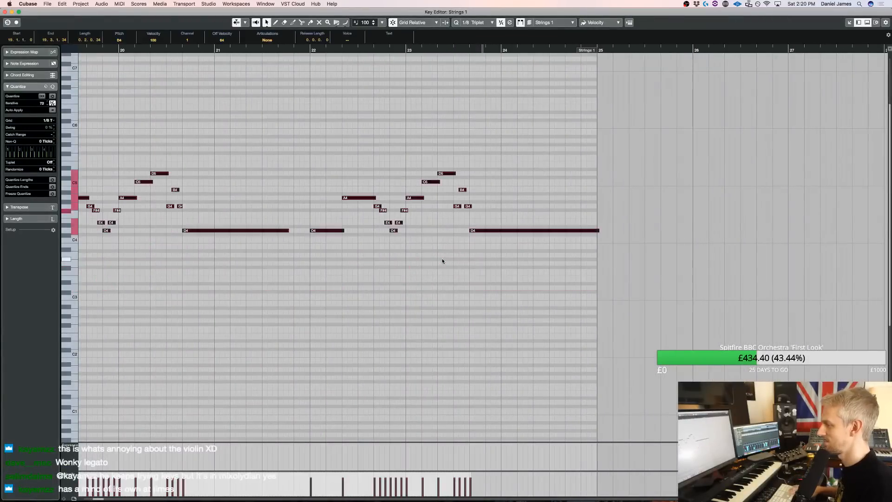
pyautogui.press('Escape')
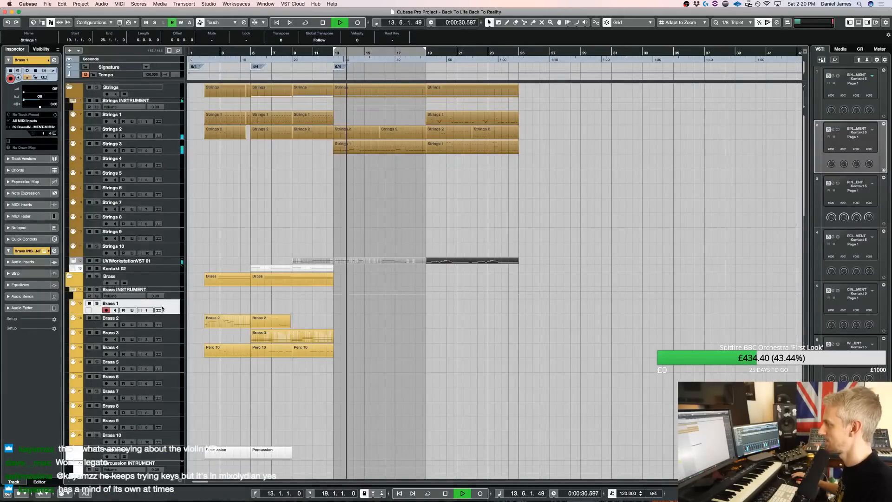
# Select the Brass 2 and Brass 3 tracks in turn to audition their sounds over the playback
pyautogui.click(174, 322)
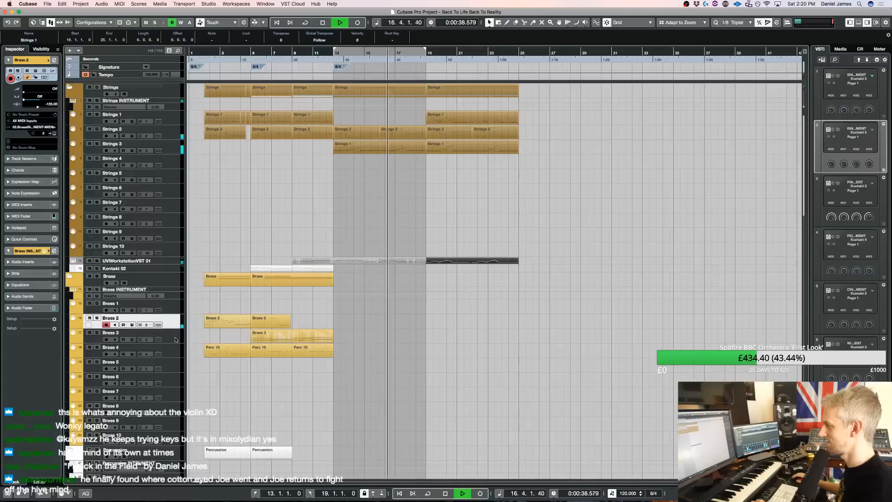
pyautogui.click(177, 339)
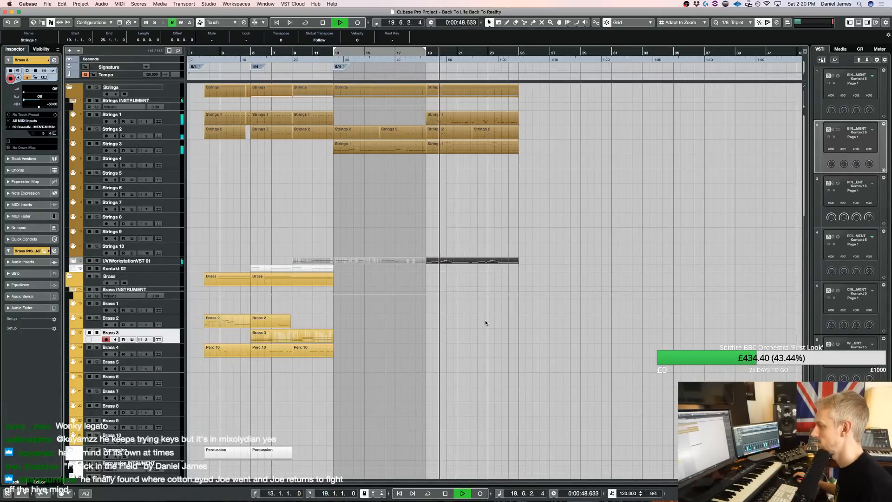
# Lower the C5 and D5 notes in bar 23 of the UVIWorkstationVST 01 part to F#4 and E4
pyautogui.doubleClick(460, 261)
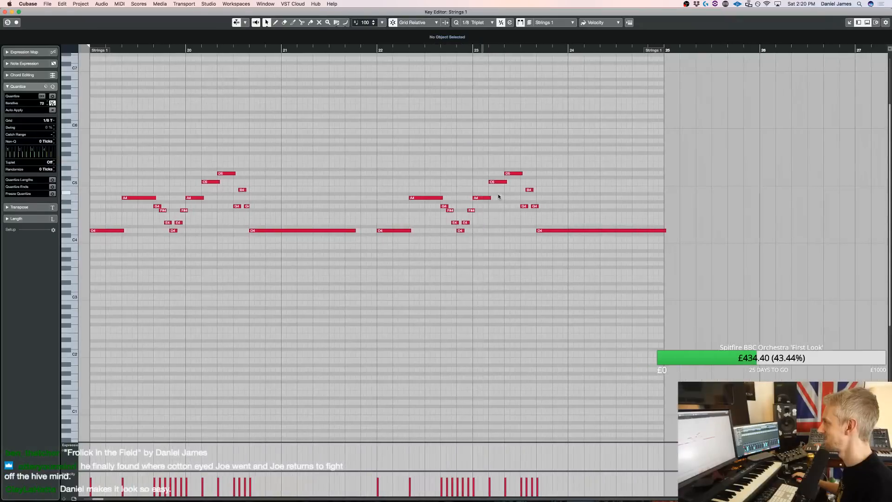
pyautogui.click(498, 182)
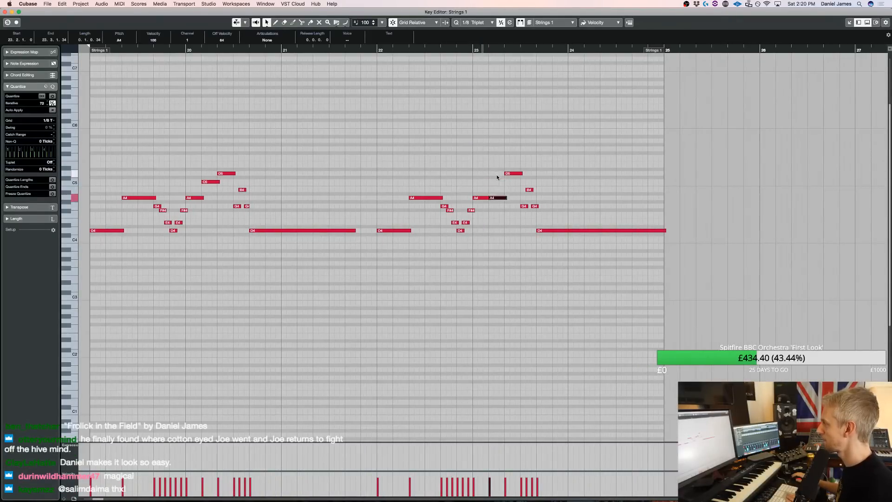
pyautogui.press('Up')
pyautogui.press('Up')
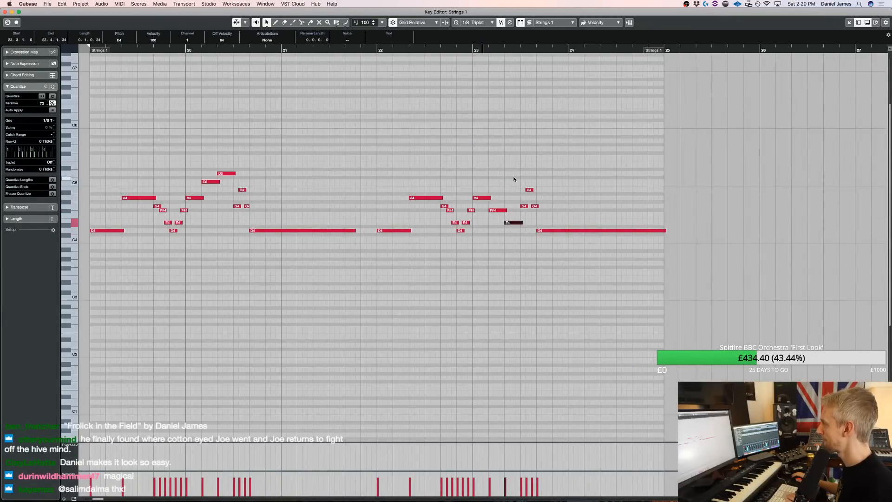
# Lower the three short notes at beat 4 of bar 23 to A3, D4 and A3, play the phrase and close the editor
pyautogui.moveTo(523, 214); pyautogui.dragTo(553, 151)
pyautogui.press('Down')
pyautogui.press('Down')
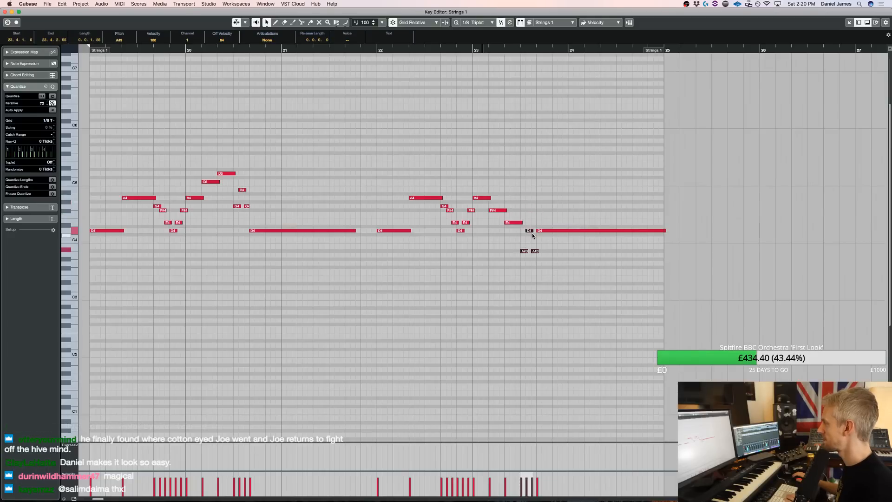
pyautogui.moveTo(521, 264); pyautogui.dragTo(548, 248)
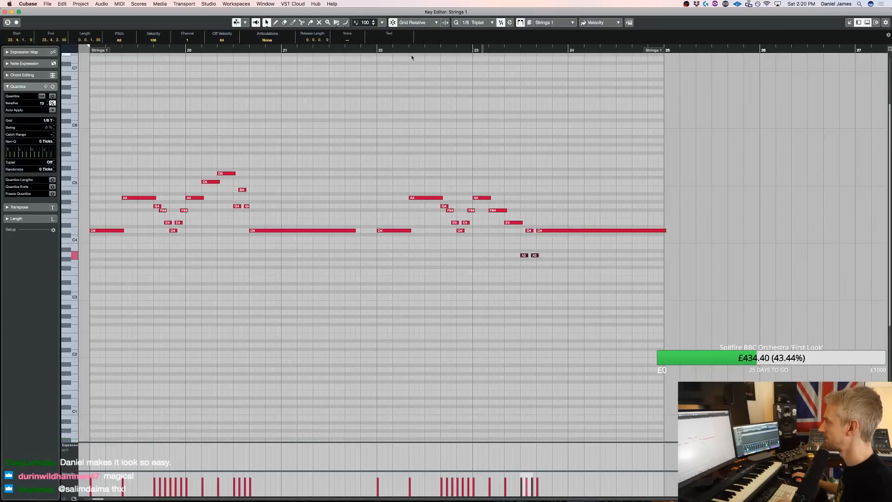
pyautogui.hscroll(-5, 385, 67)
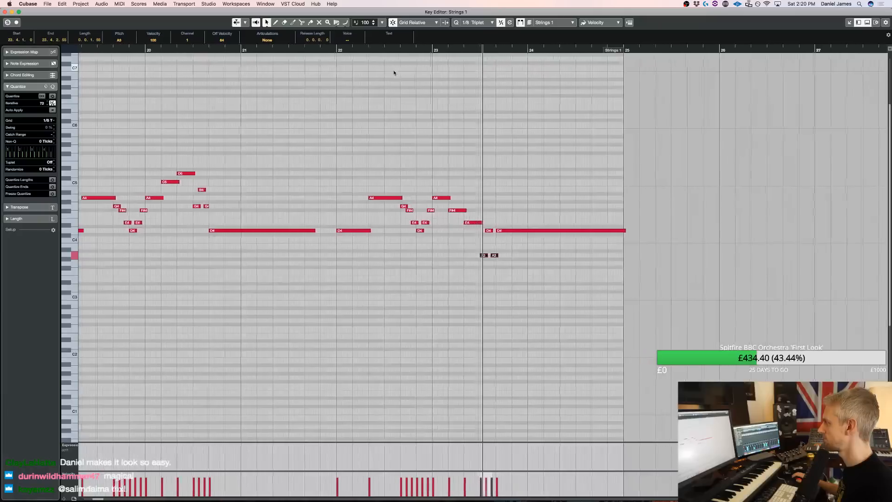
pyautogui.press('Return')
pyautogui.press('space')
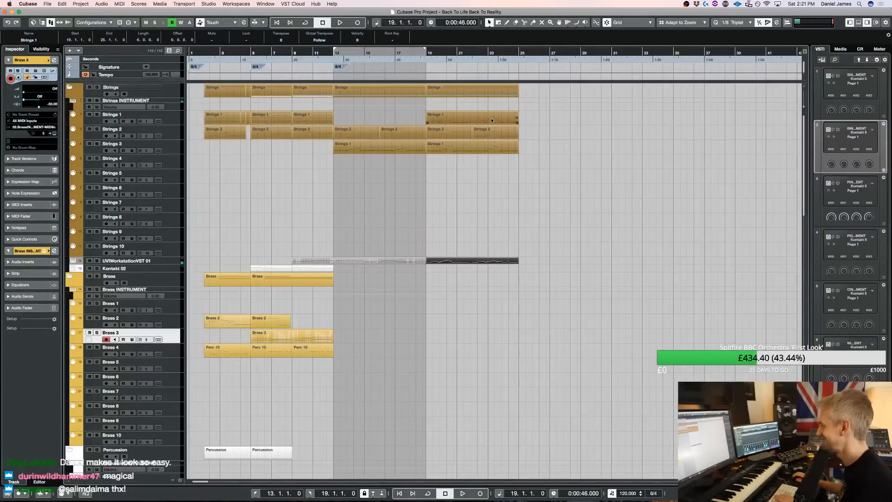
# Edit the Strings 1 part at bar 19 alongside the UVI part, lowering its matching bar 23 notes to F#3, E3, A2, D3 and A2
pyautogui.doubleClick(492, 121)
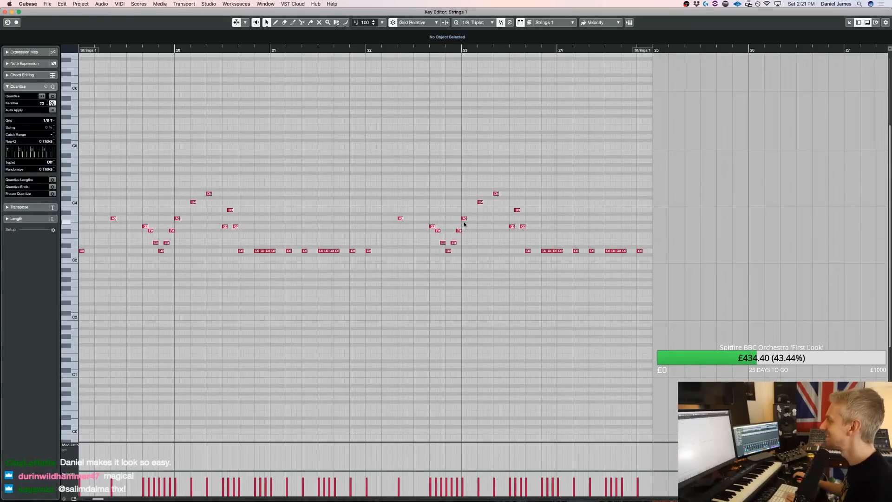
pyautogui.press('Return')
pyautogui.click(490, 260)
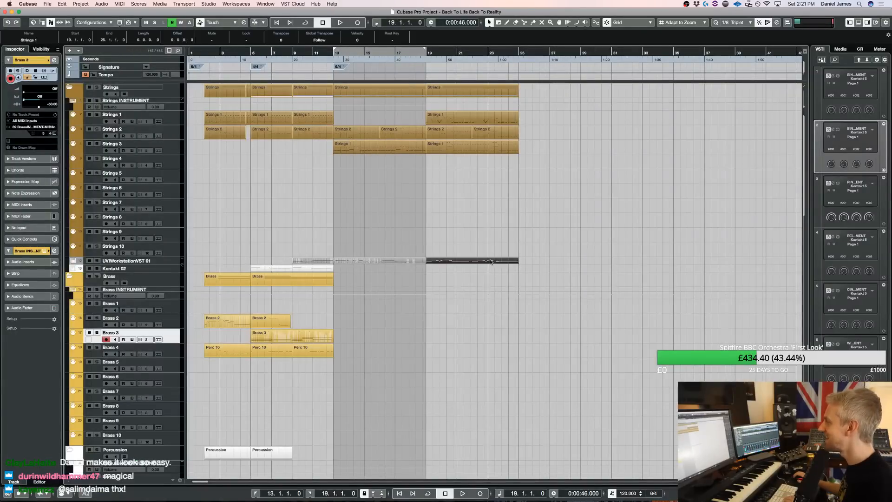
pyautogui.doubleClick(490, 121)
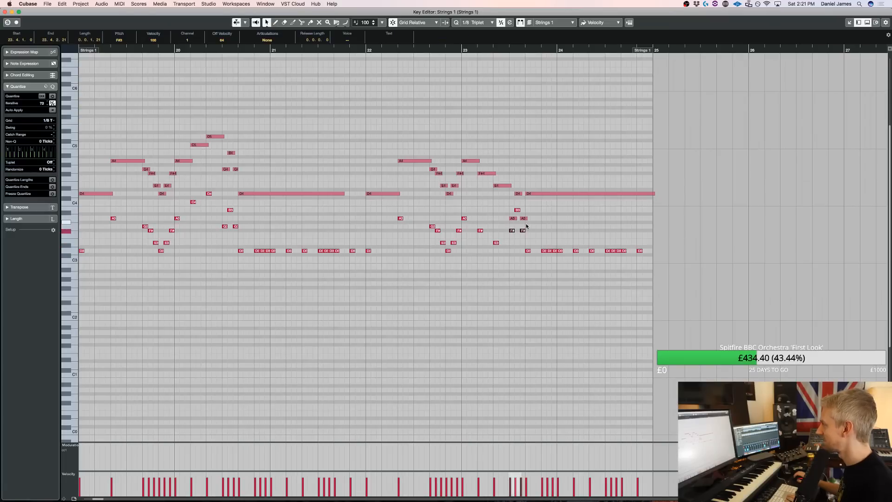
pyautogui.press('Down')
pyautogui.press('Down')
pyautogui.press('Down')
pyautogui.press('Down')
pyautogui.press('Down')
pyautogui.press('Down')
pyautogui.press('Down')
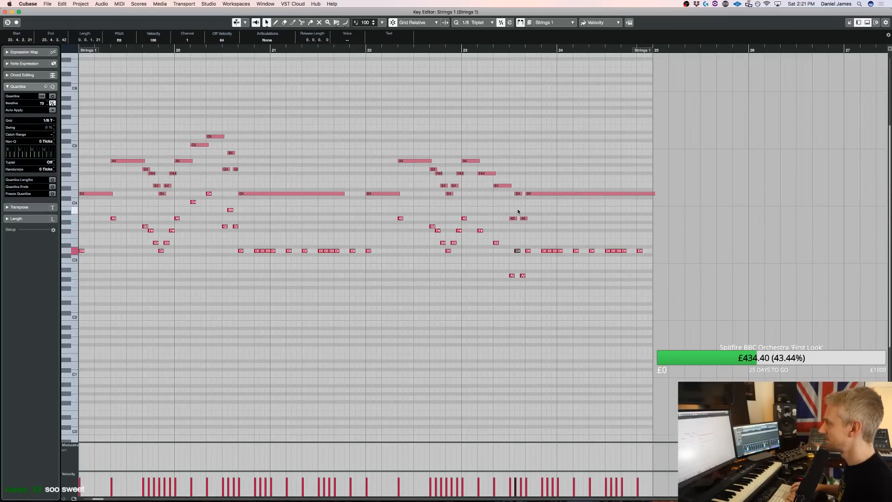
pyautogui.press('Return')
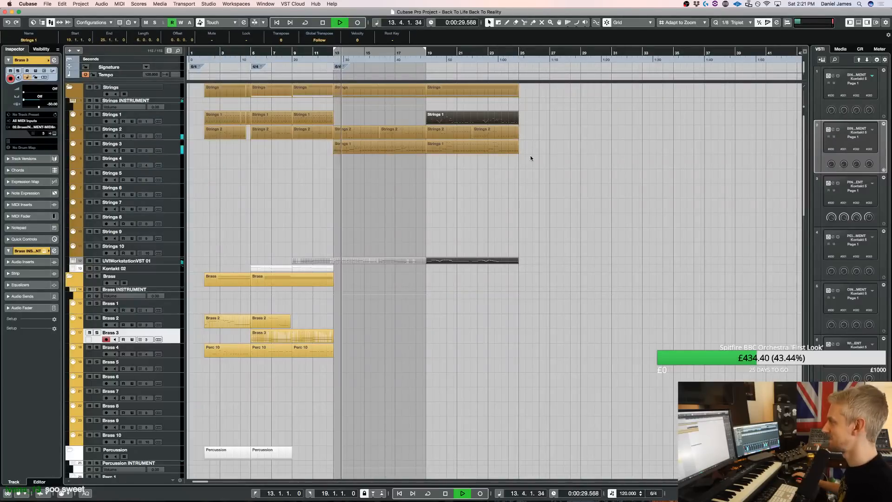
# Set the right locator to bar 25 and open the Kontakt instrument of the Choir 1 track
pyautogui.keyDown('alt'); pyautogui.click(519, 51); pyautogui.keyUp('alt')
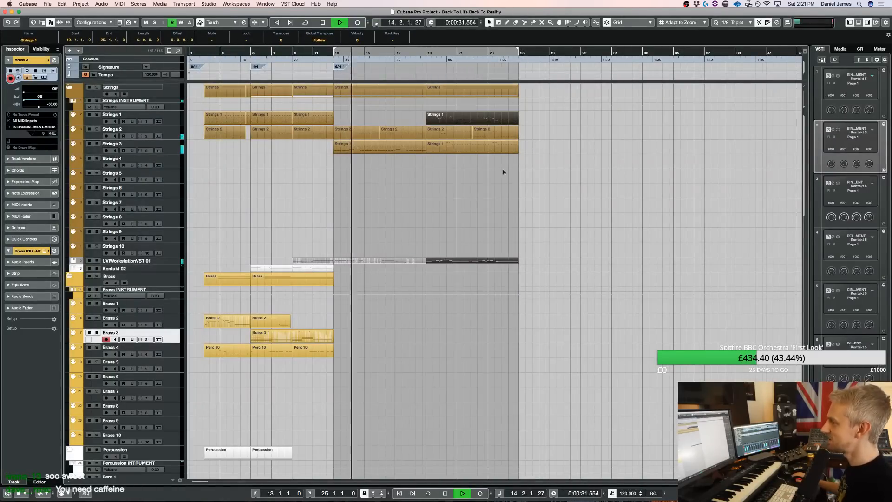
pyautogui.scroll(-20, 503, 169)
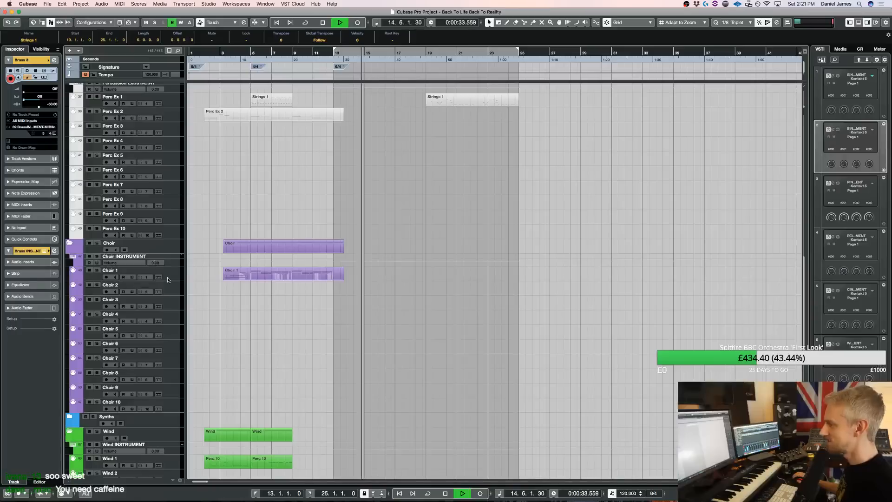
pyautogui.click(135, 272)
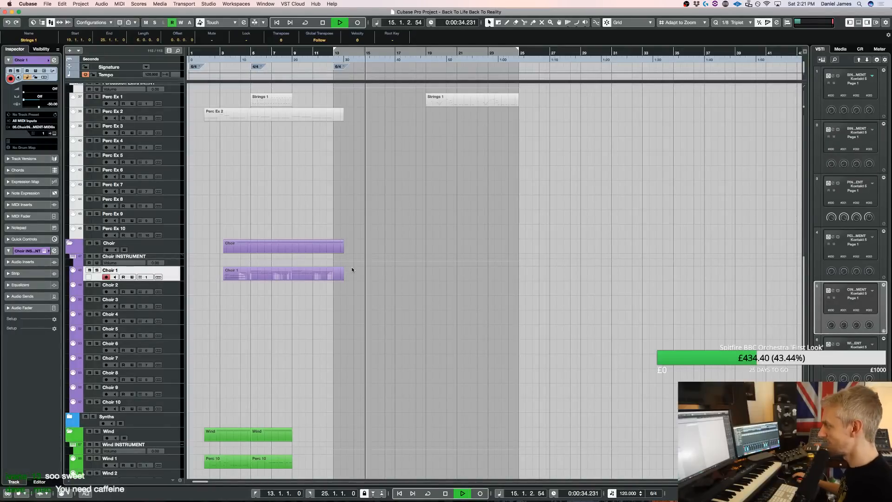
pyautogui.press('e')
pyautogui.scroll(-3, 449, 225)
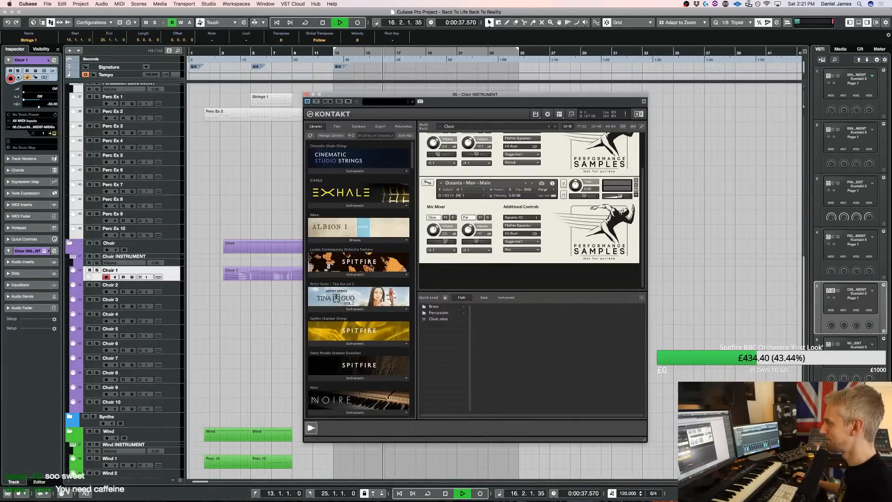
# Load 05. Mixed Choir Multi from the Metropolis Ark 4 library into the choir rack
pyautogui.scroll(3, 453, 218)
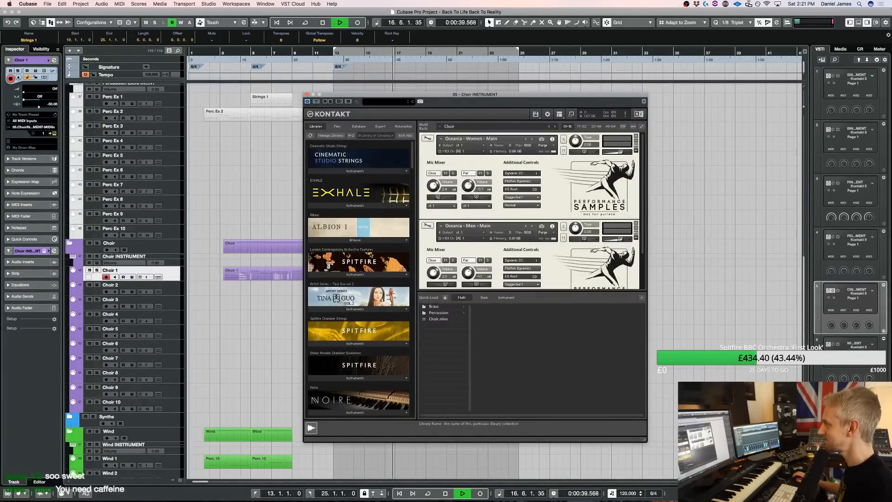
pyautogui.scroll(-10, 371, 256)
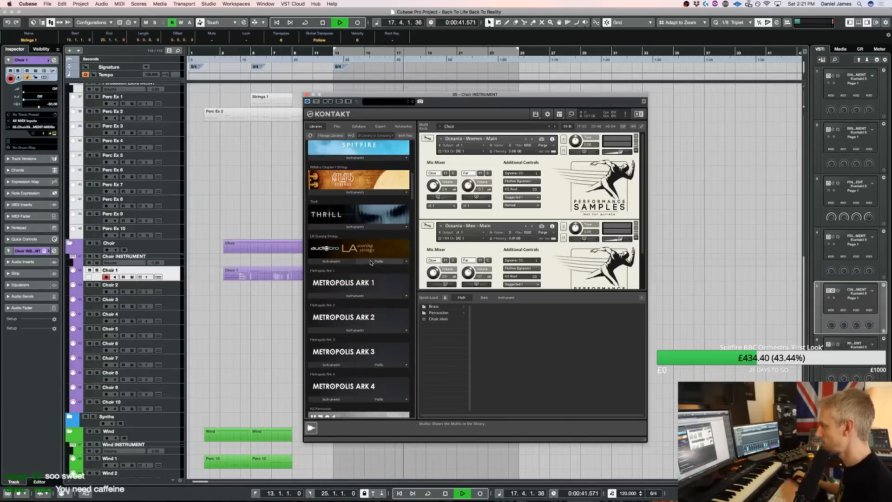
pyautogui.scroll(-2, 371, 261)
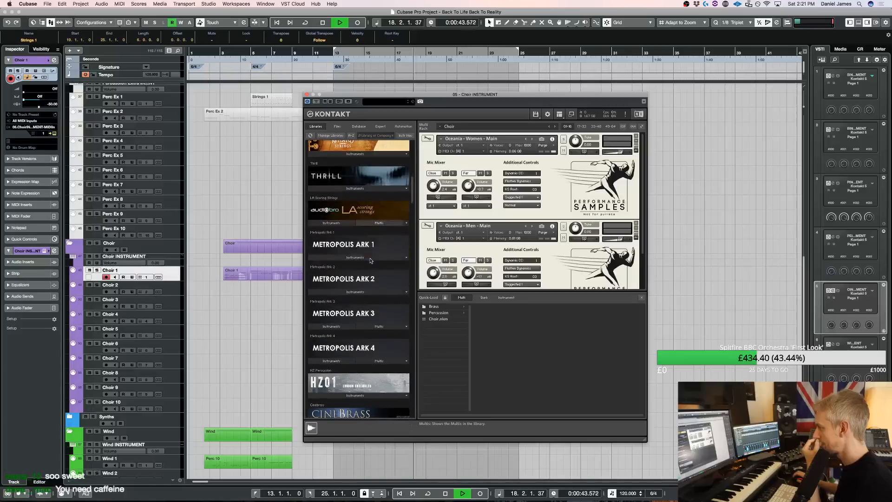
pyautogui.click(348, 360)
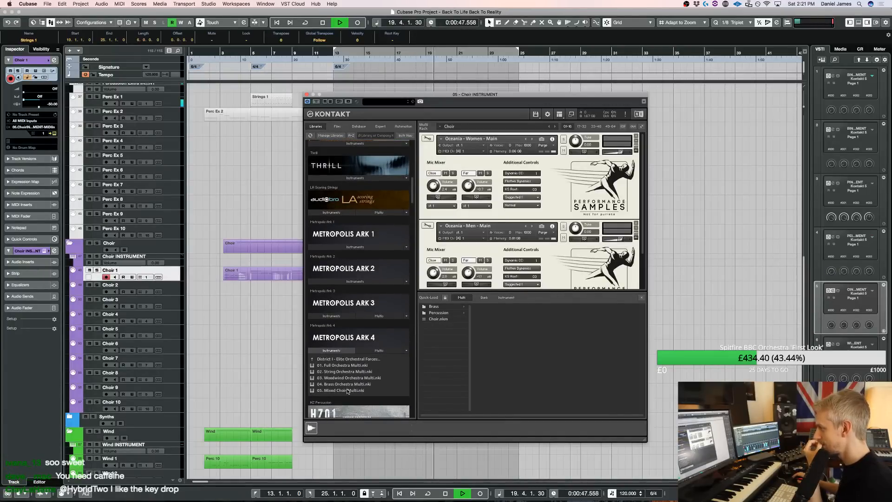
pyautogui.doubleClick(348, 391)
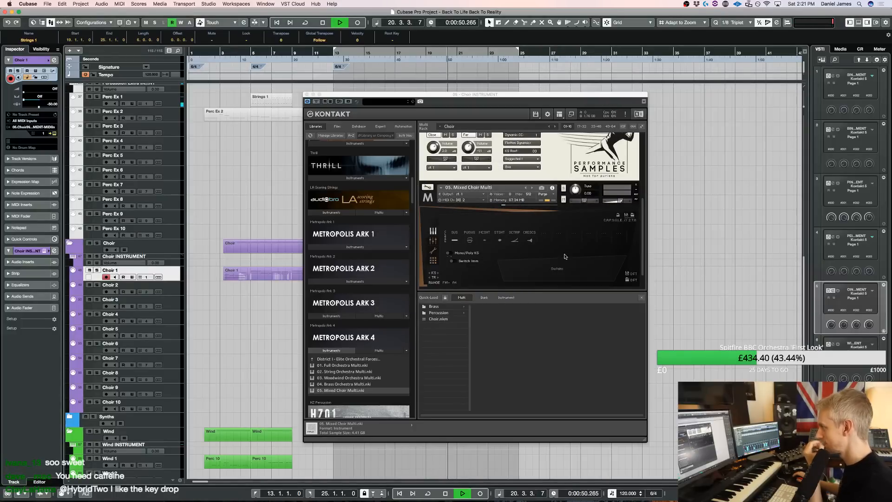
# Switch the Mixed Choir Multi to its short articulation, audition it from the Choir 2 track and stop playback
pyautogui.click(498, 240)
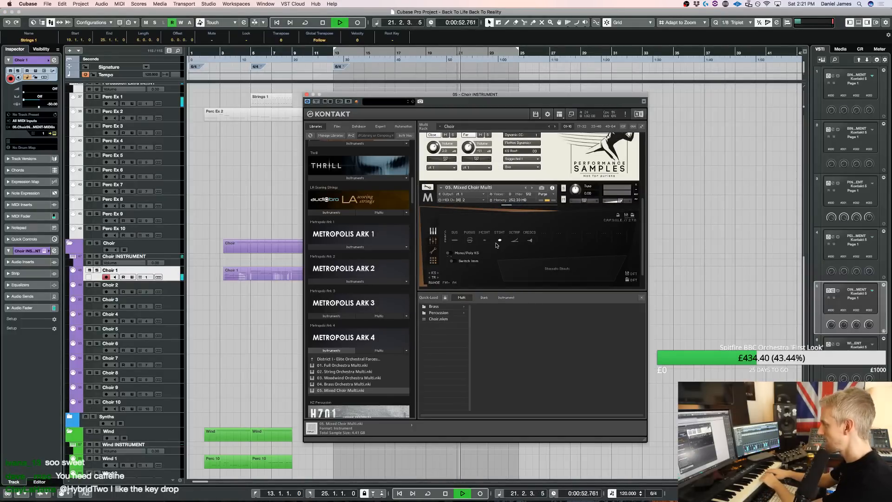
pyautogui.click(170, 293)
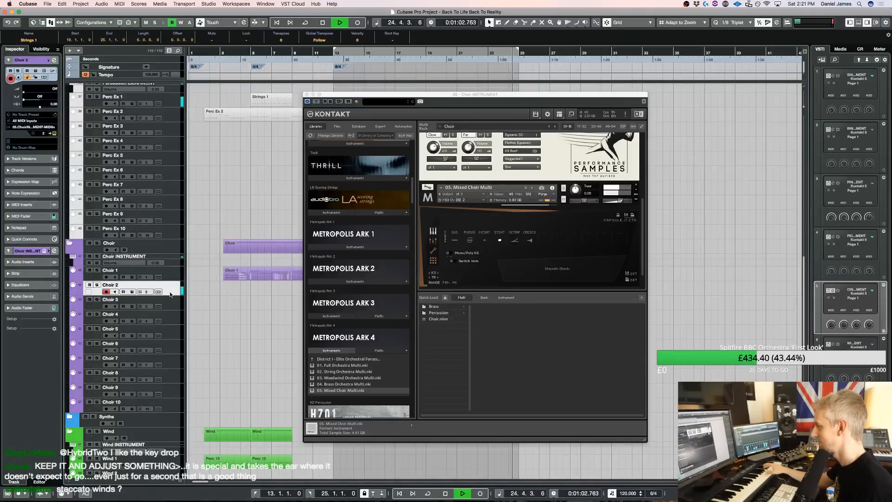
pyautogui.press('space')
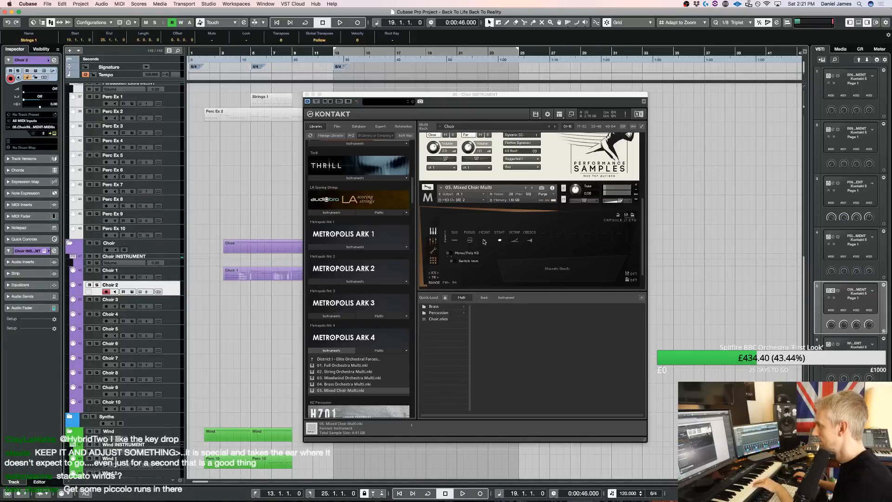
# Browse the Metropolis Ark 4 and Metropolis Ark 3 instrument folders for another choir patch
pyautogui.click(347, 360)
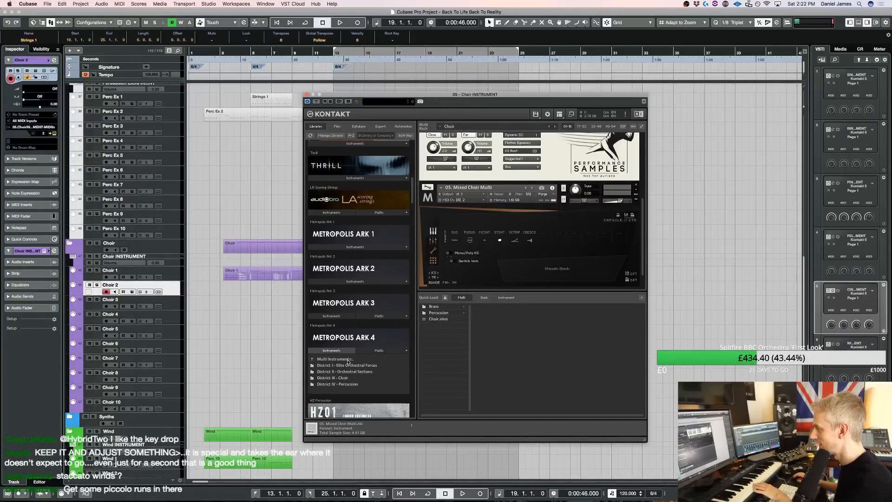
pyautogui.click(341, 378)
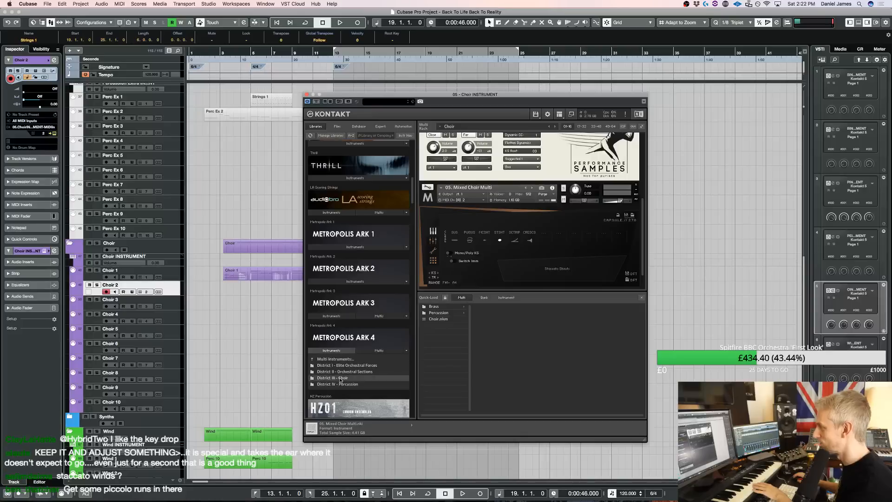
pyautogui.click(340, 350)
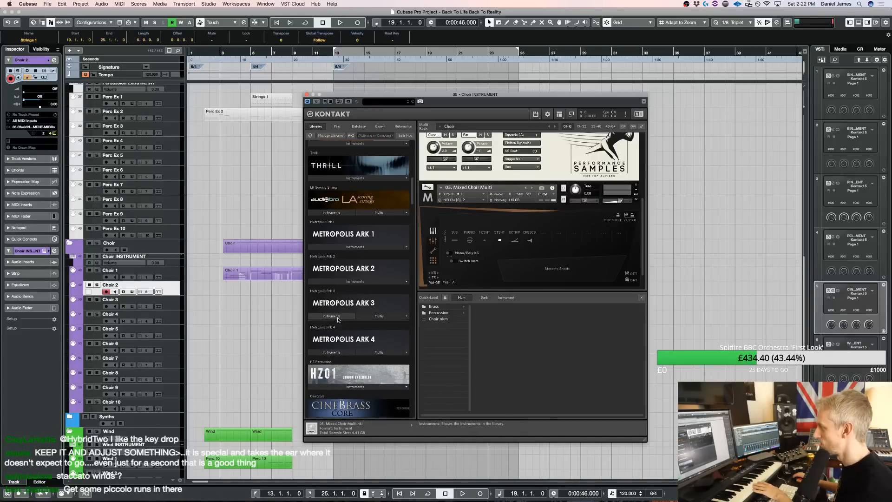
pyautogui.click(335, 316)
pyautogui.click(340, 325)
pyautogui.click(338, 330)
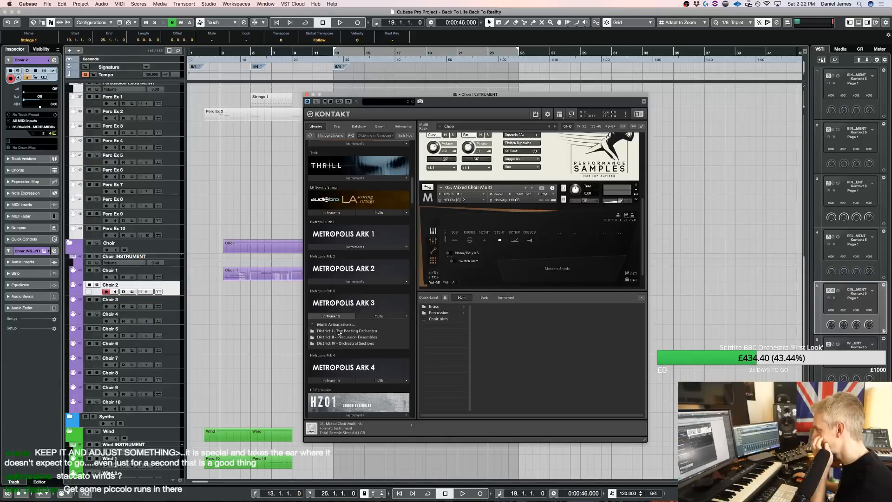
# Open the District II - Choir folder within the single articulations of Metropolis Ark 2
pyautogui.click(335, 282)
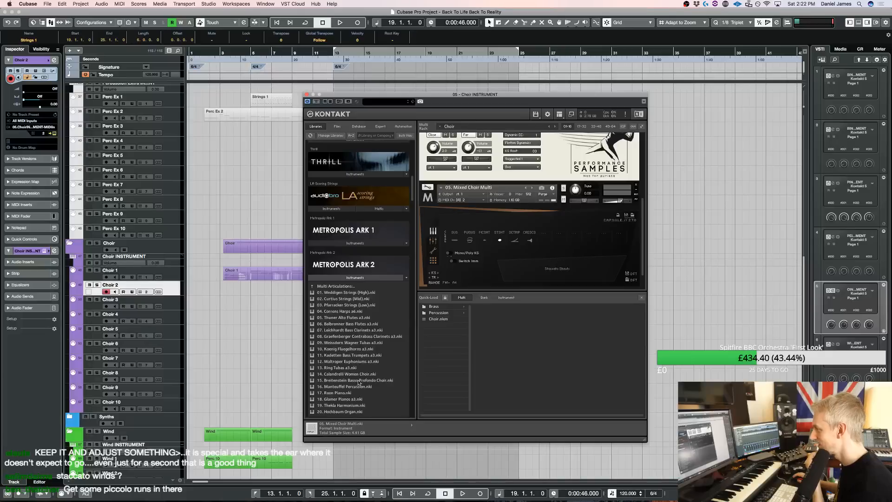
pyautogui.click(350, 286)
pyautogui.click(340, 299)
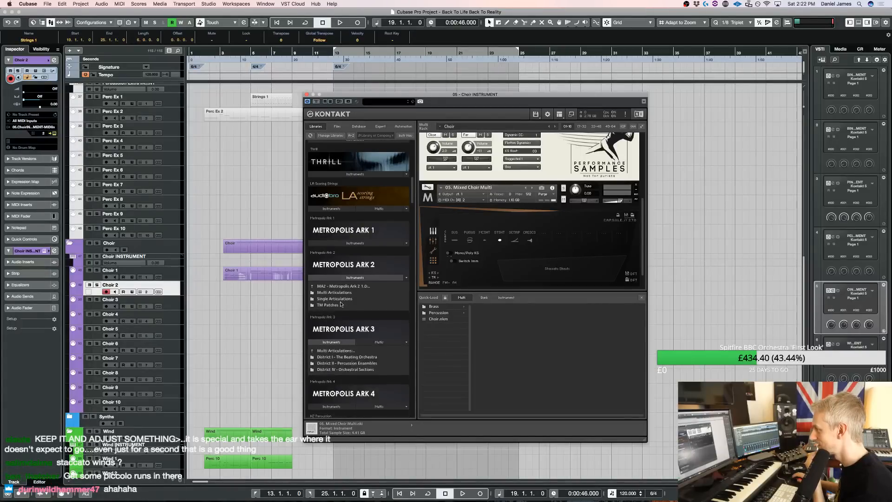
pyautogui.click(340, 299)
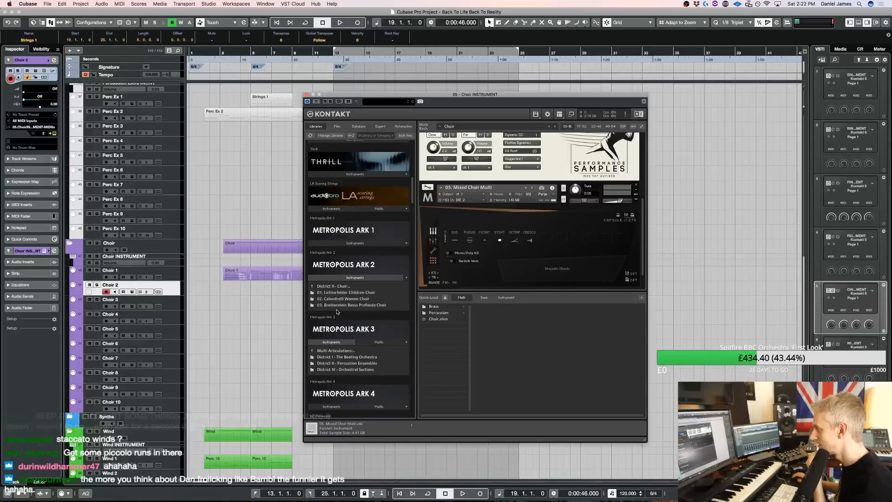
# Replace the Mixed Choir Multi in the choir rack with 02. Children Choir Sustains from the Lichterfelder Children Choir folder
pyautogui.moveTo(340, 292); pyautogui.dragTo(548, 264)
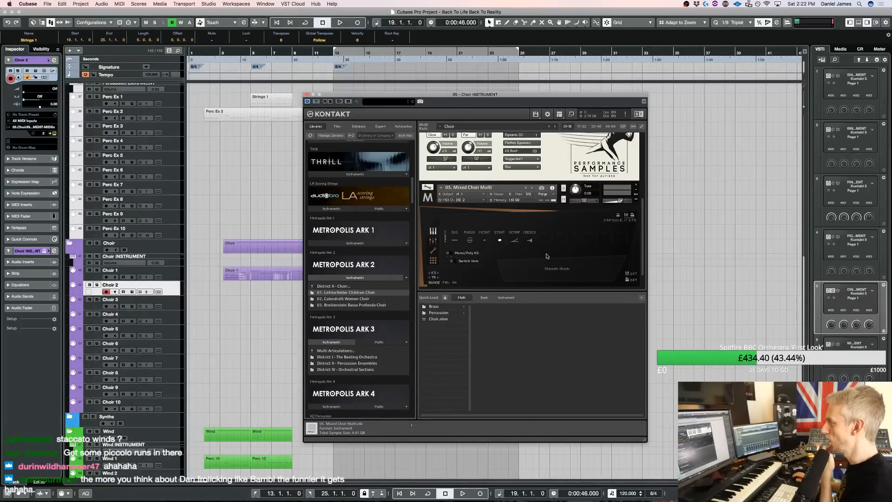
pyautogui.scroll(-2, 363, 229)
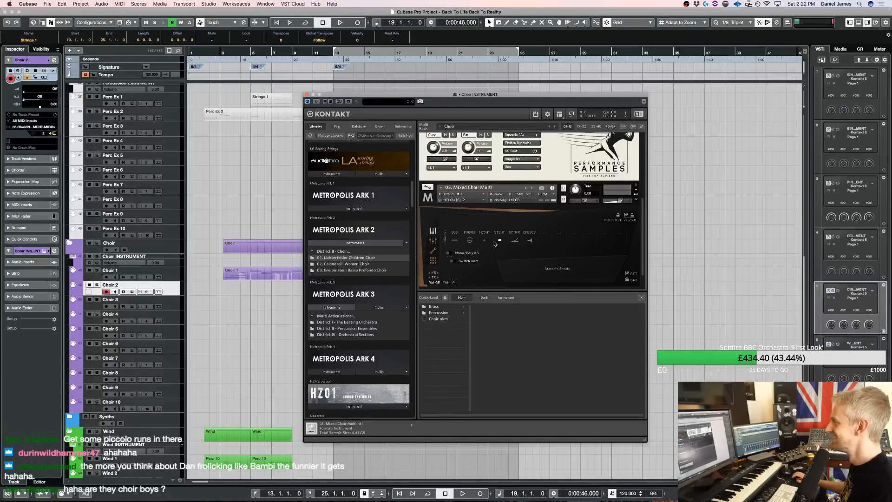
pyautogui.scroll(-1, 581, 217)
pyautogui.scroll(3, 581, 217)
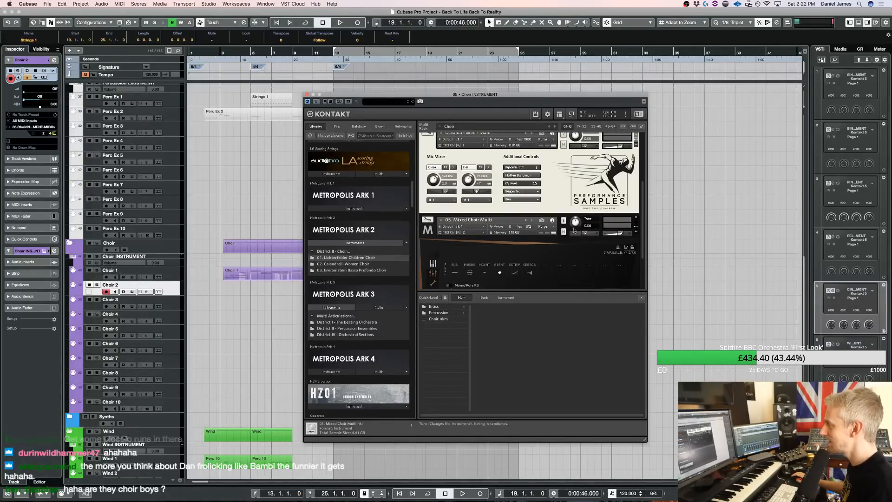
pyautogui.click(359, 258)
pyautogui.moveTo(352, 264); pyautogui.dragTo(520, 247)
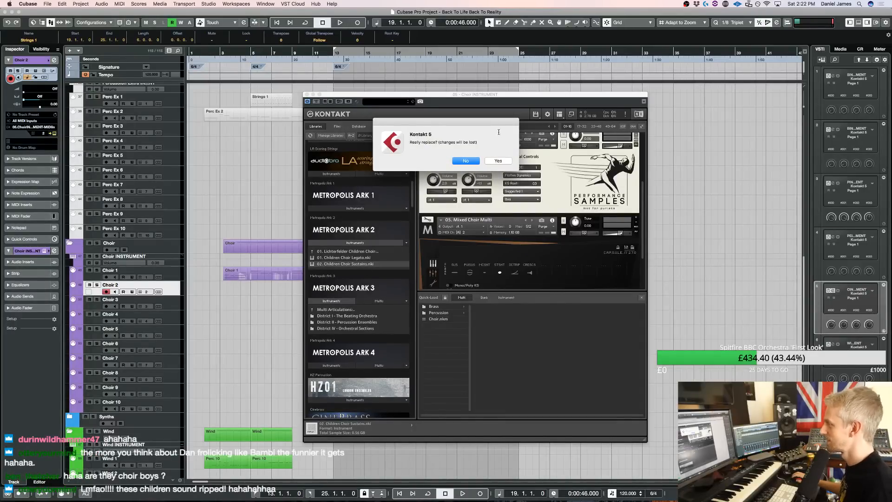
pyautogui.click(497, 161)
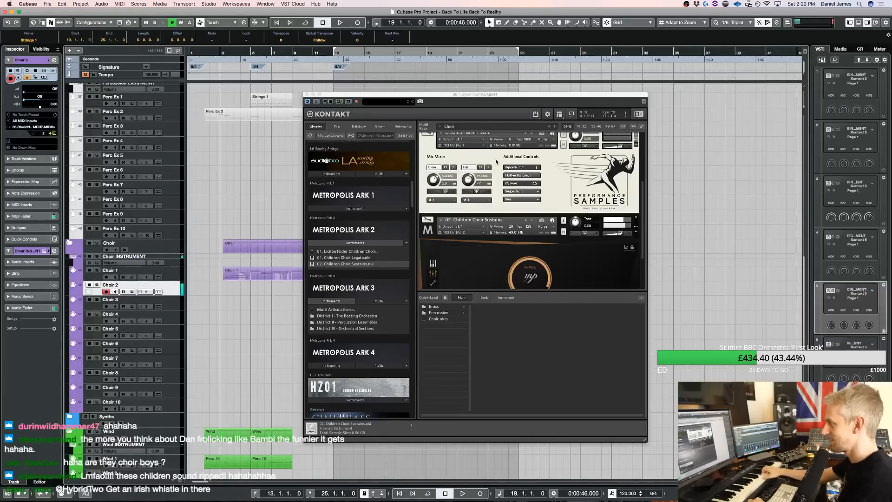
# Audition the children's choir patch against the arrangement from bar 19 and stop playback
pyautogui.press('KP_1')
pyautogui.press('space')
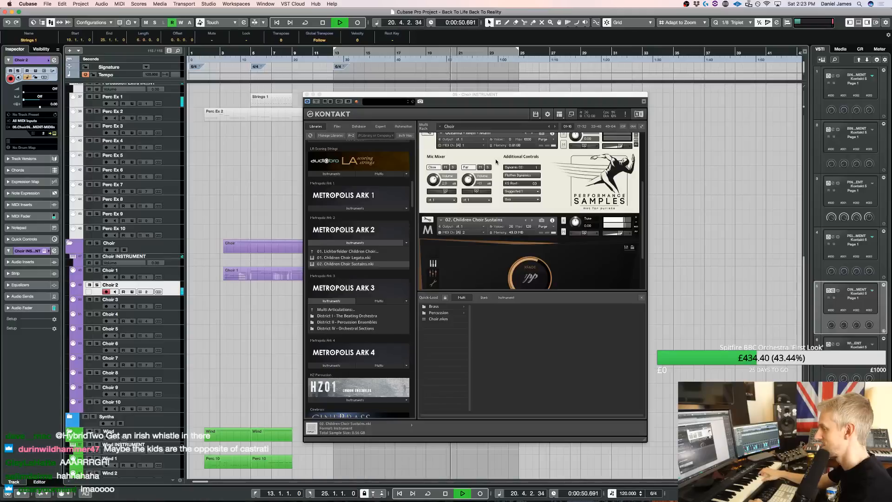
pyautogui.press('space')
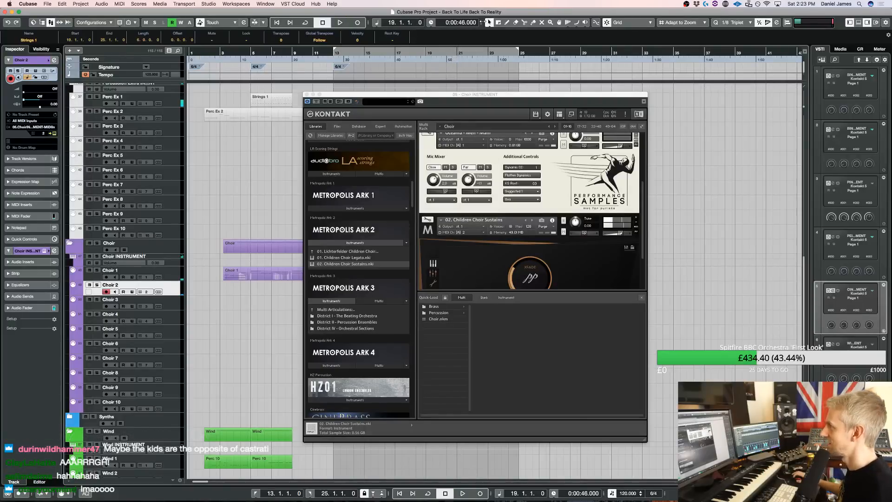
# Close the choir's Kontakt window and set the left locator to bar 19
pyautogui.click(316, 95)
pyautogui.scroll(15, 437, 108)
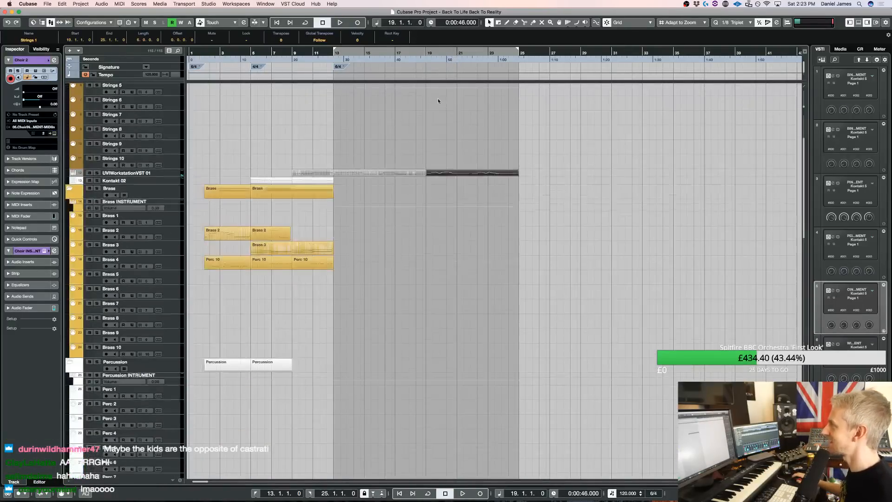
pyautogui.keyDown('super'); pyautogui.click(427, 48); pyautogui.keyUp('super')
pyautogui.press('KP_Multiply')
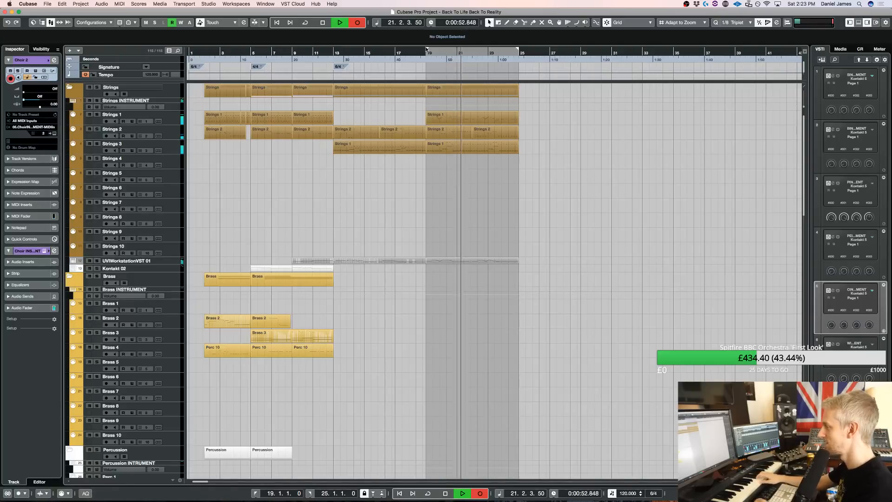
pyautogui.press('space')
pyautogui.scroll(-15, 382, 267)
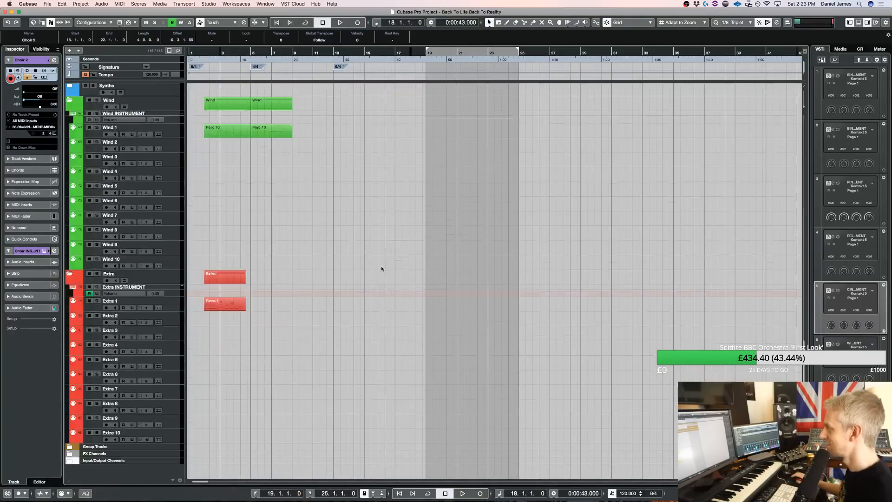
pyautogui.scroll(4, 442, 293)
pyautogui.moveTo(455, 254); pyautogui.dragTo(411, 144)
pyautogui.press('Delete')
# Record a children's choir part on the Choir 2 track through the section from bar 19 to bar 25
pyautogui.press('KP_1')
pyautogui.press('KP_Multiply')
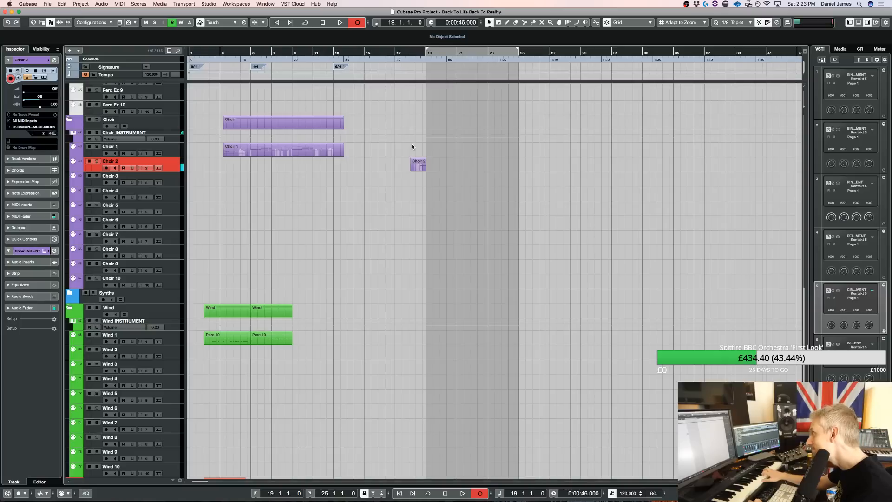
pyautogui.press('KP_0')
pyautogui.press('KP_Multiply')
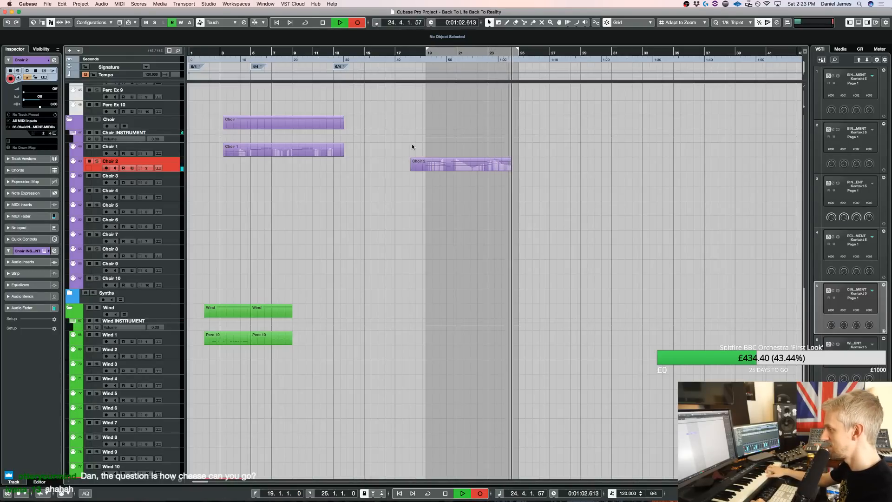
pyautogui.press('space')
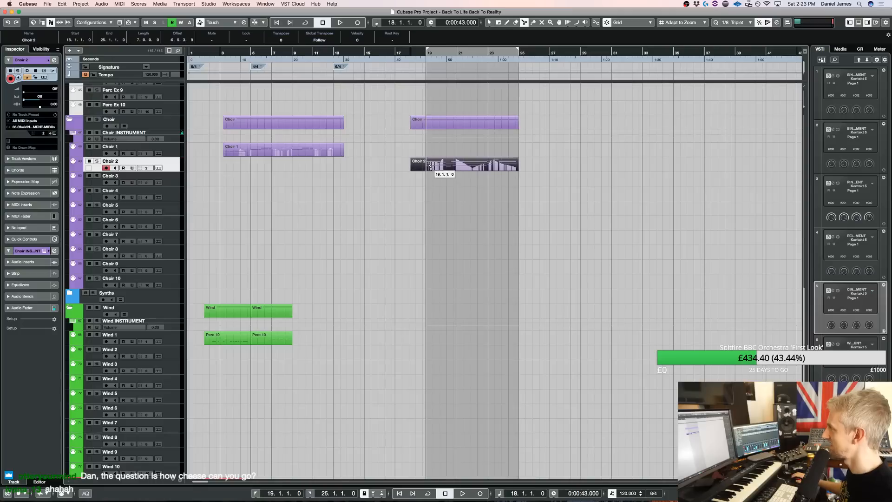
# Split the Choir 2 recording at bar 19, delete the lead-in before it and return to the left locator
pyautogui.click(417, 165)
pyautogui.press('Delete')
pyautogui.scroll(6, 451, 258)
pyautogui.scroll(-4, 450, 258)
pyautogui.press('KP_1')
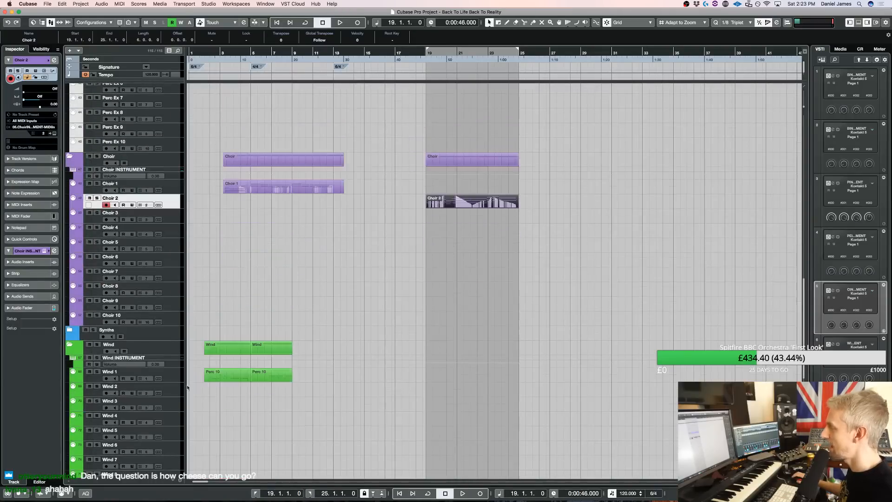
# Open the Kontakt instrument of the Wind 1 track and back out of Metropolis Ark 1's multi articulation folder
pyautogui.click(170, 375)
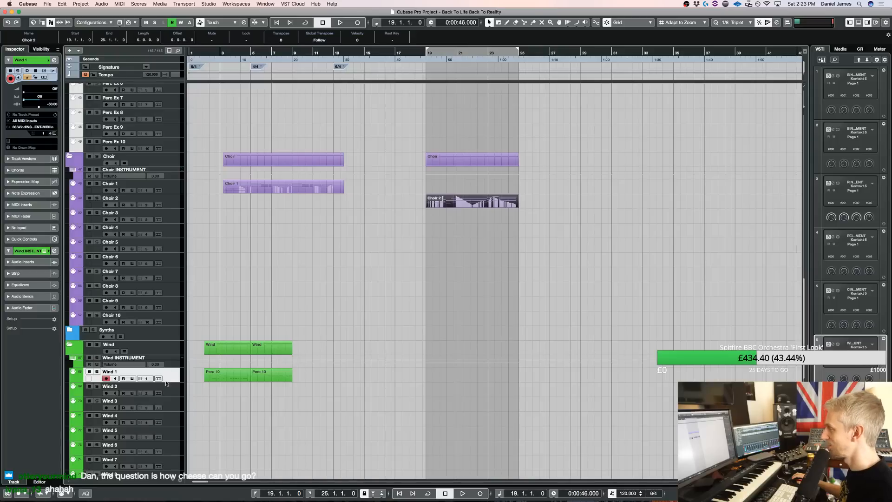
pyautogui.press('e')
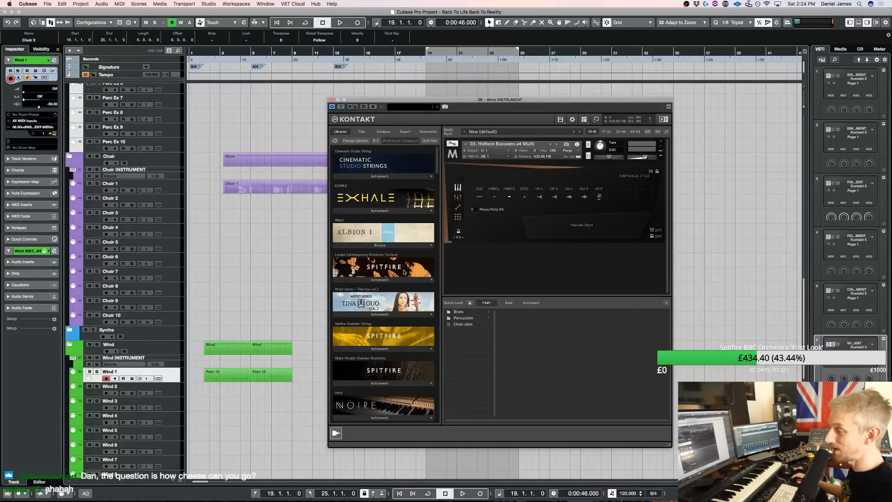
pyautogui.scroll(-3, 381, 272)
pyautogui.scroll(-5, 361, 273)
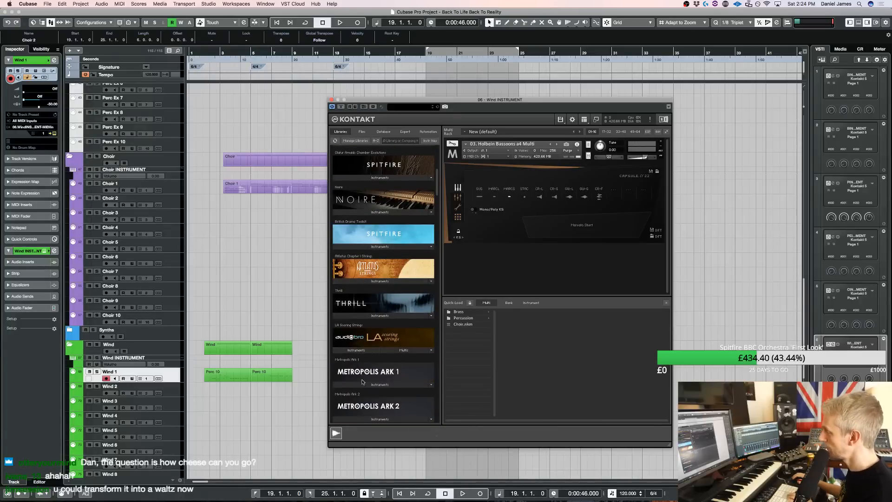
pyautogui.scroll(-1, 362, 382)
pyautogui.click(362, 378)
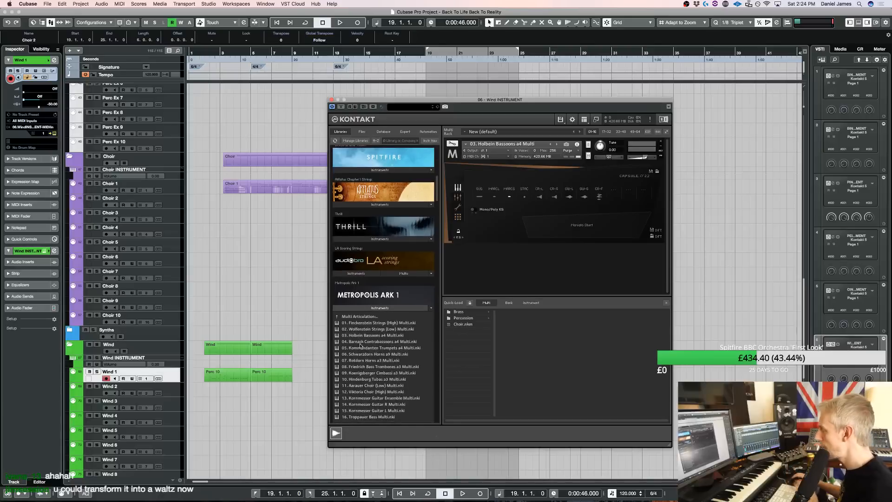
pyautogui.click(364, 316)
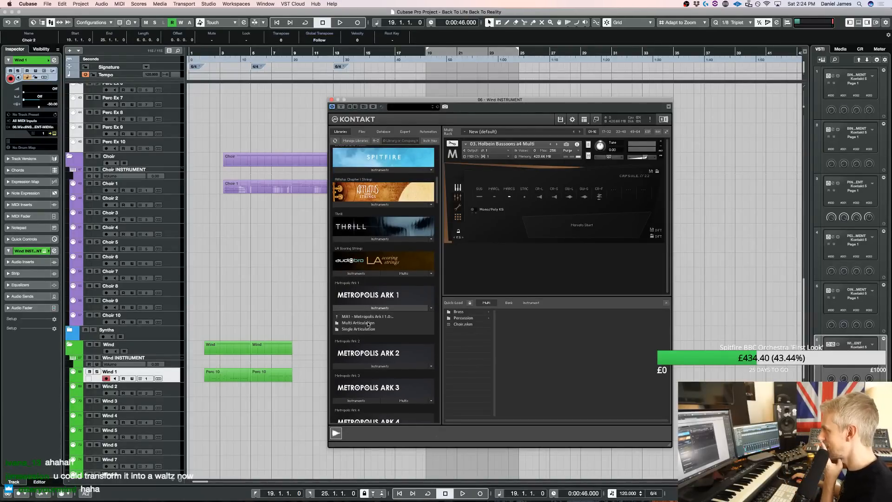
# Look for woodwind patches in Metropolis Ark 2's District I - Orchestra folder and Metropolis Ark 1's multi articulations
pyautogui.click(374, 365)
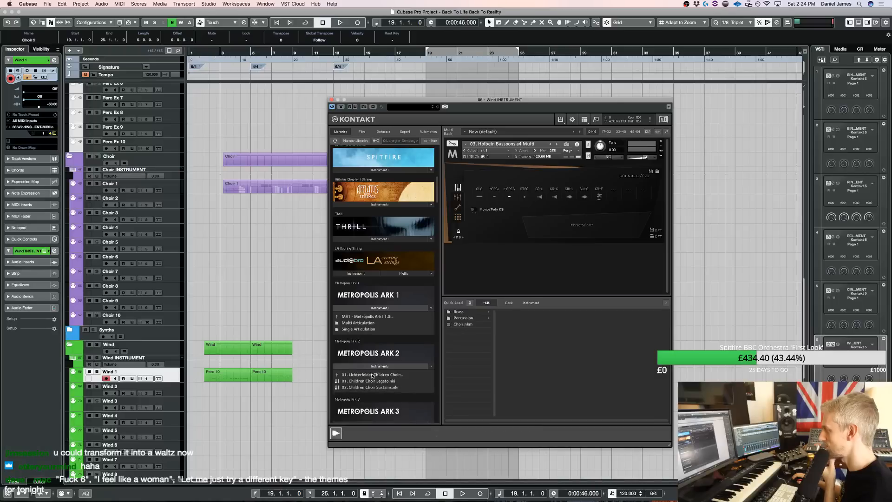
pyautogui.click(375, 376)
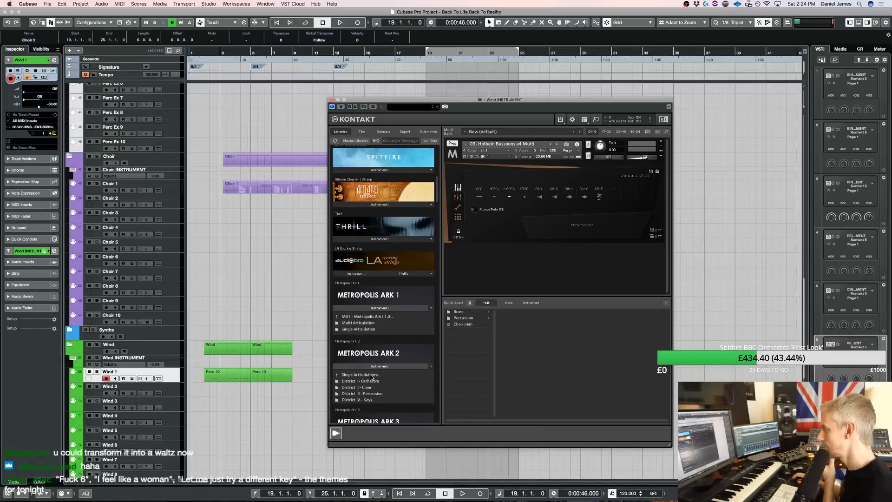
pyautogui.click(376, 381)
pyautogui.scroll(-3, 377, 379)
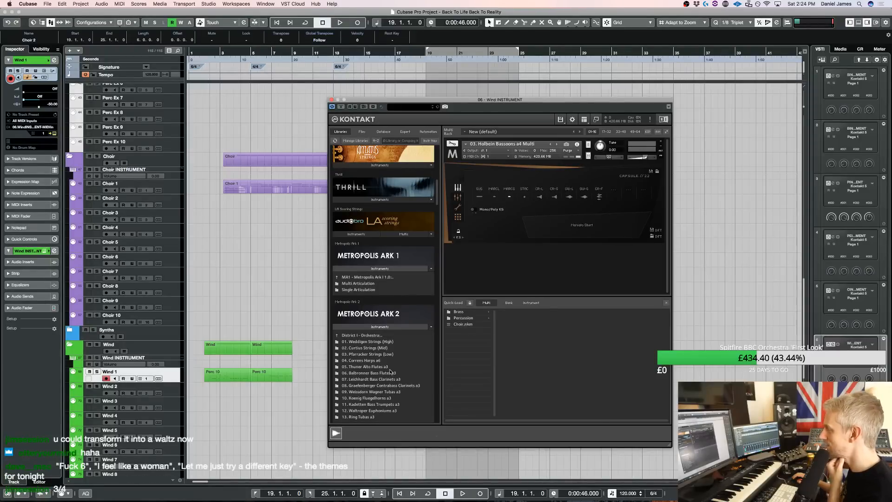
pyautogui.scroll(-5, 388, 362)
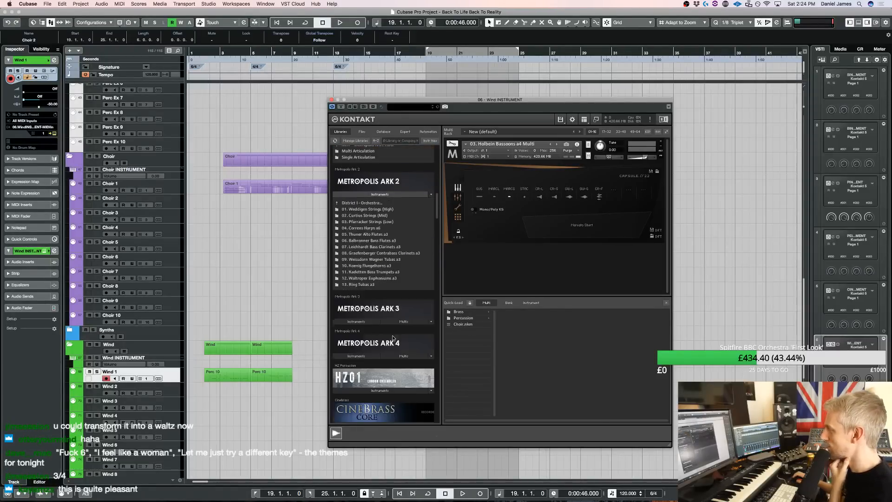
pyautogui.scroll(1, 381, 274)
pyautogui.click(375, 221)
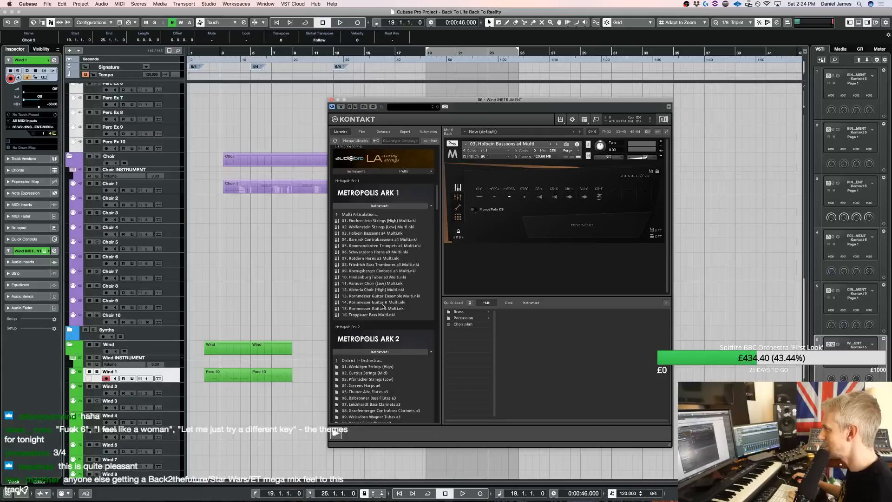
# Load 03. Woodwind Orchestra Multi from the Metropolis Ark 4 multi instruments into the wind rack
pyautogui.scroll(-8, 384, 306)
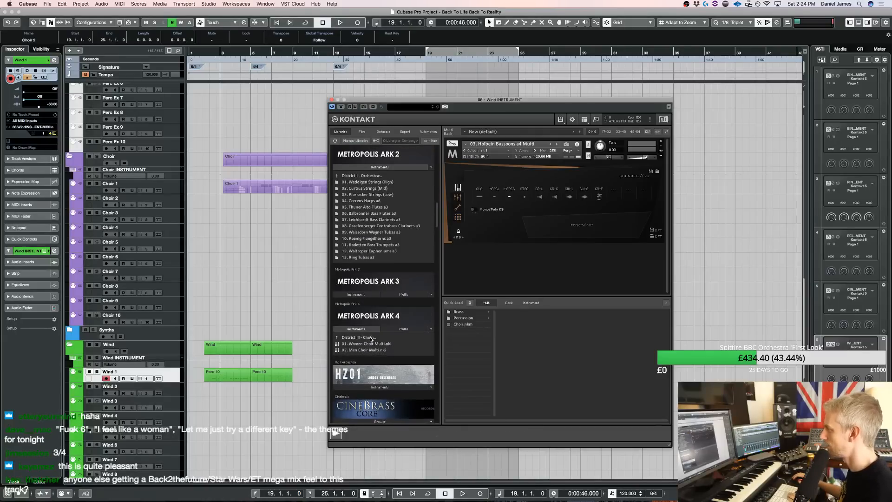
pyautogui.click(371, 338)
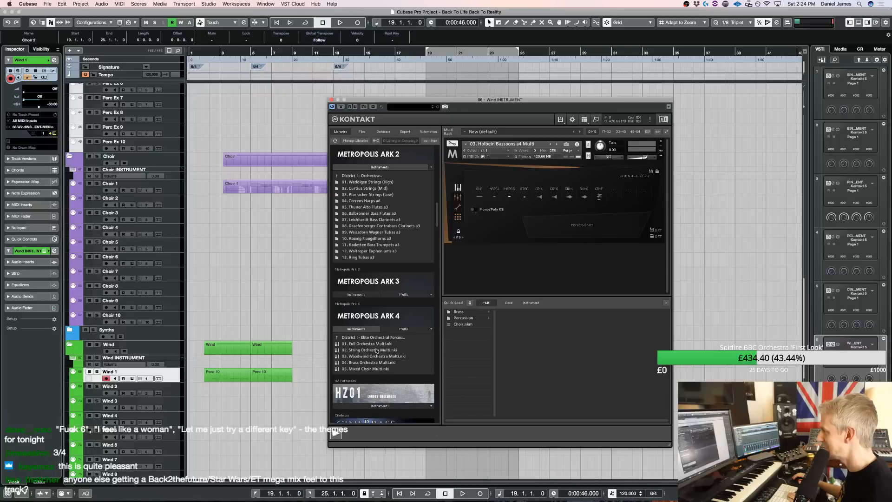
pyautogui.doubleClick(381, 357)
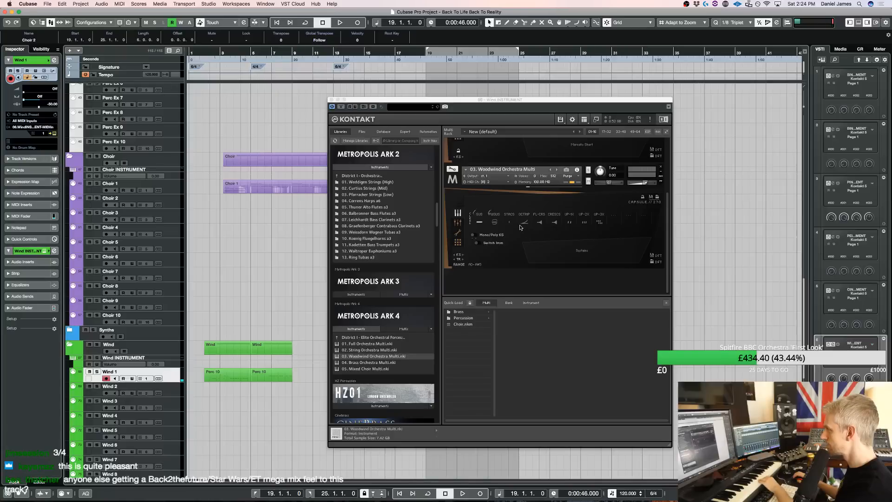
# Switch the Woodwind Orchestra Multi to its staccato articulation and select the Wind 2 track to play it
pyautogui.click(509, 226)
pyautogui.click(171, 391)
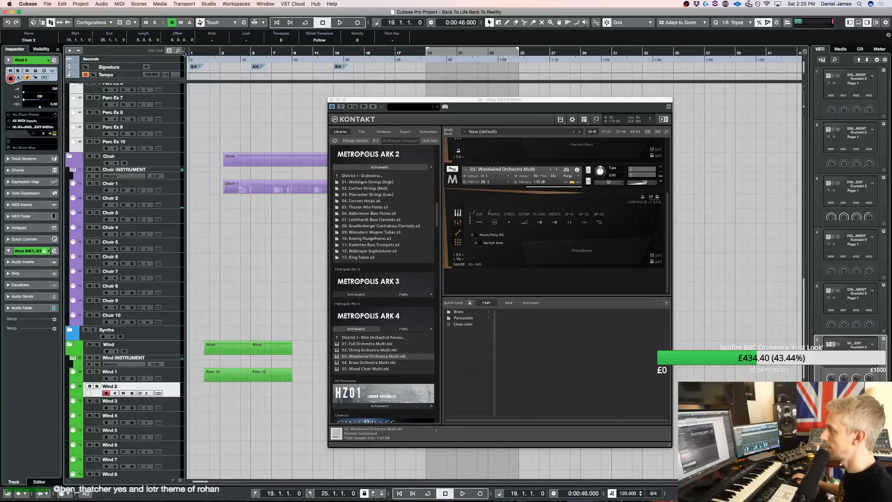
# Play the arrangement from bar 2 and close the wind Kontakt window
pyautogui.keyDown('ctrl'); pyautogui.click(212, 54); pyautogui.keyUp('ctrl')
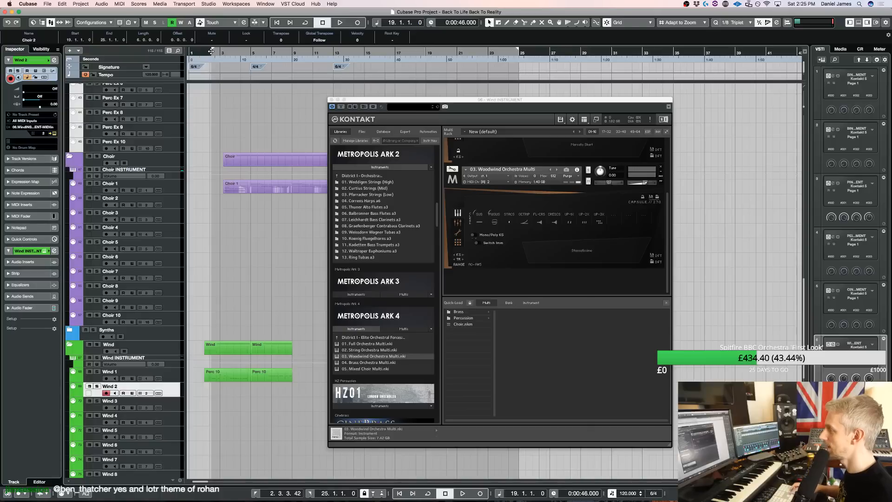
pyautogui.press('space')
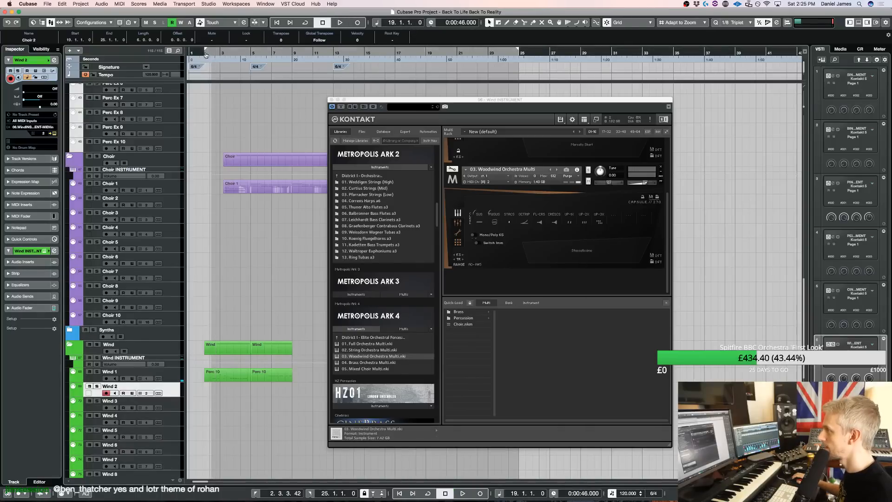
pyautogui.keyDown('super'); pyautogui.click(205, 54); pyautogui.keyUp('super')
pyautogui.press('KP_1')
pyautogui.press('space')
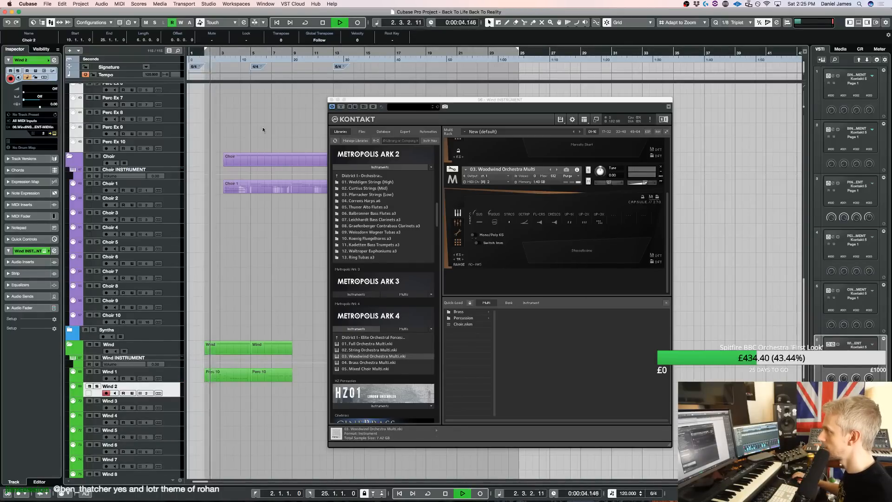
pyautogui.scroll(15, 263, 129)
pyautogui.click(332, 99)
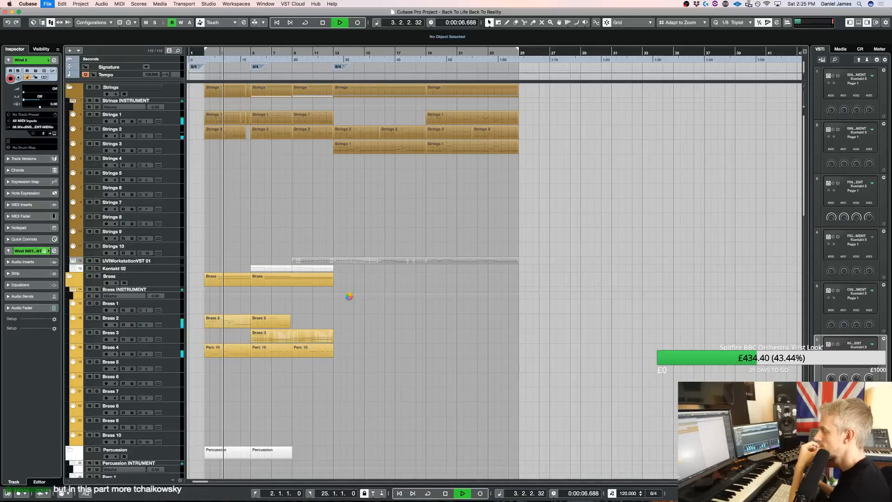
# Look over the strings, brass, percussion and extra percussion parts while the arrangement plays
pyautogui.scroll(-1, 349, 296)
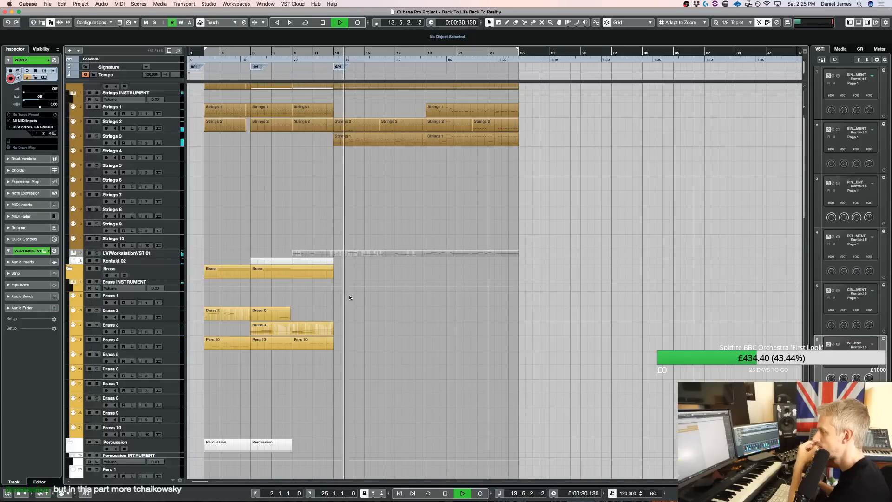
pyautogui.scroll(-6, 350, 297)
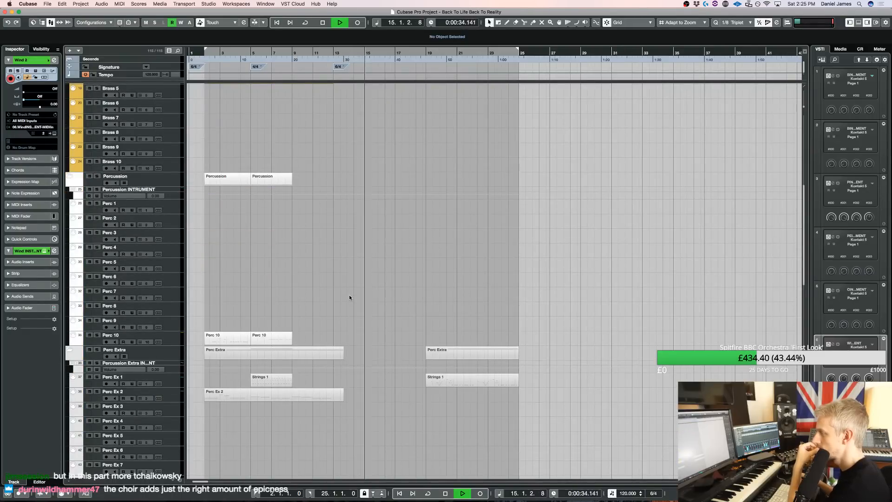
pyautogui.scroll(-10, 350, 295)
pyautogui.scroll(8, 419, 304)
pyautogui.scroll(-8, 447, 316)
pyautogui.scroll(10, 445, 297)
pyautogui.scroll(8, 431, 294)
pyautogui.scroll(-9, 409, 297)
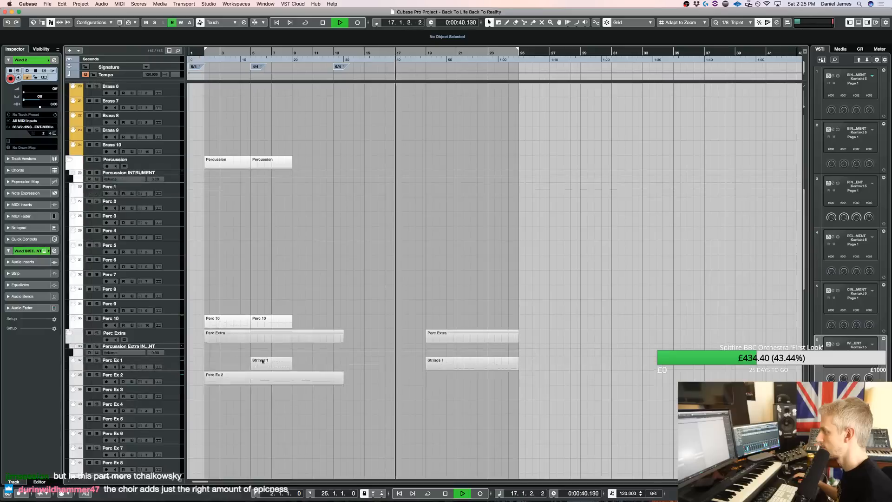
# Copy the Perc Ex 2 part to bar 13 and quantize all notes of the copy to 1/4 triplets
pyautogui.moveTo(310, 380); pyautogui.dragTo(362, 380)
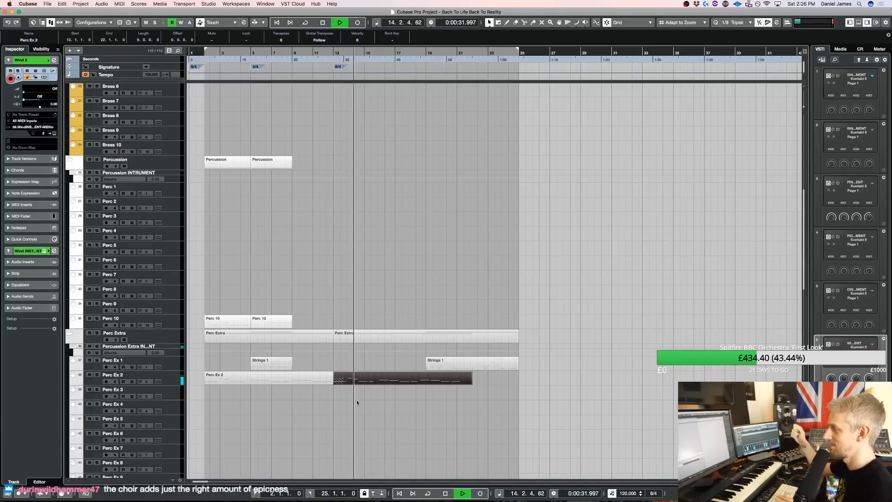
pyautogui.doubleClick(361, 380)
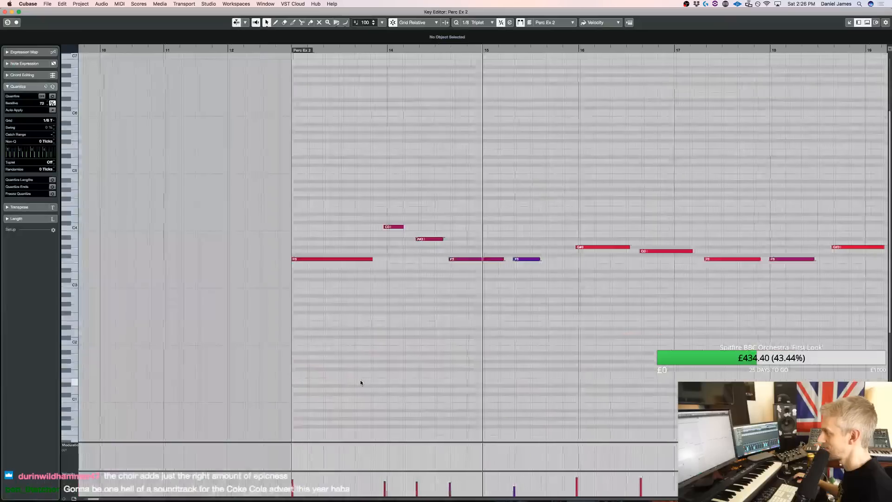
pyautogui.press('super+a')
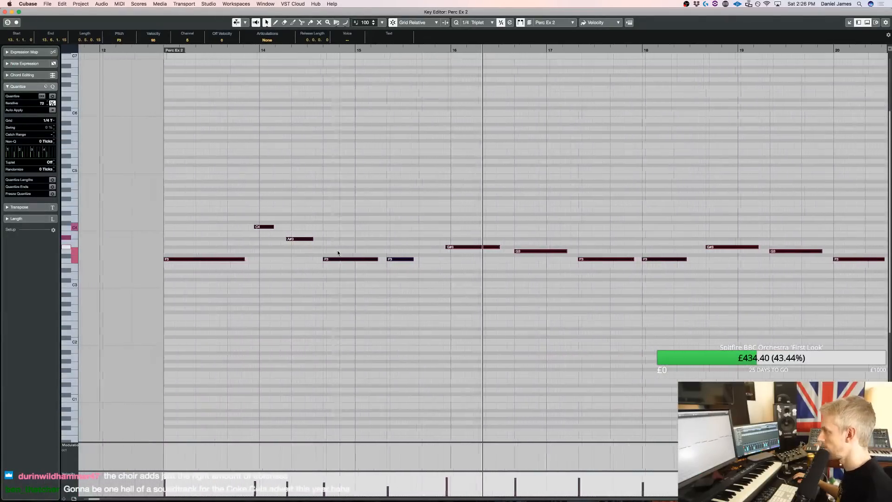
# Delete all notes from bar 16 onwards in the copied Perc Ex 2 part, keeping only the opening phrase
pyautogui.moveTo(409, 294); pyautogui.dragTo(454, 222)
pyautogui.press('BackSpace')
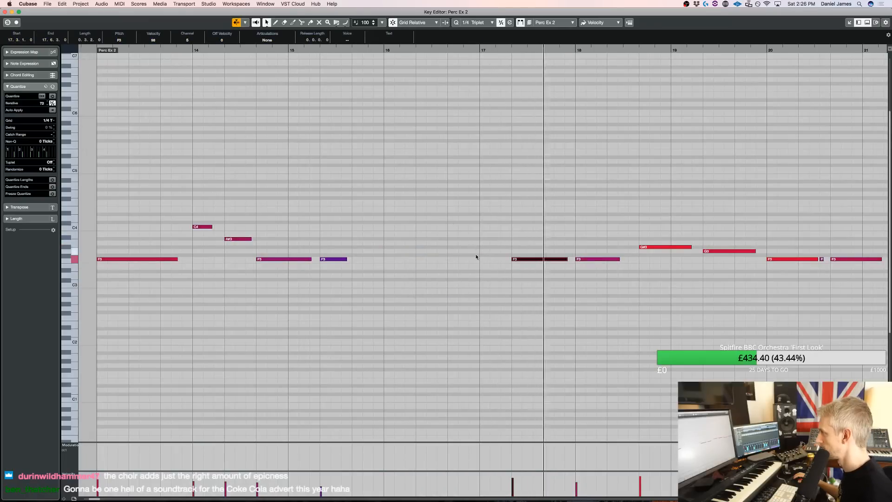
pyautogui.click(236, 22)
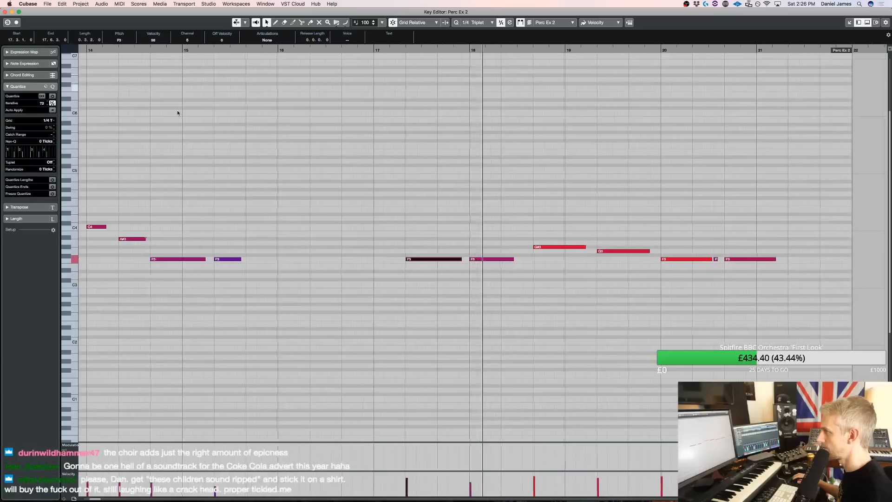
pyautogui.hscroll(-5, 341, 218)
pyautogui.hscroll(-1, 342, 218)
pyautogui.click(114, 50)
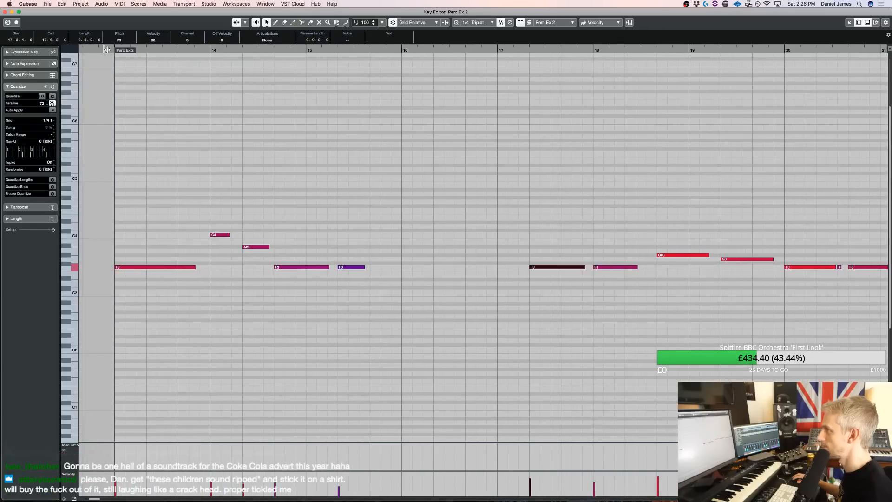
pyautogui.press('space')
pyautogui.click(560, 336)
pyautogui.press('g')
pyautogui.press('g')
pyautogui.press('g')
pyautogui.moveTo(659, 347); pyautogui.dragTo(661, 197)
pyautogui.press('Delete')
pyautogui.hscroll(-3, 493, 284)
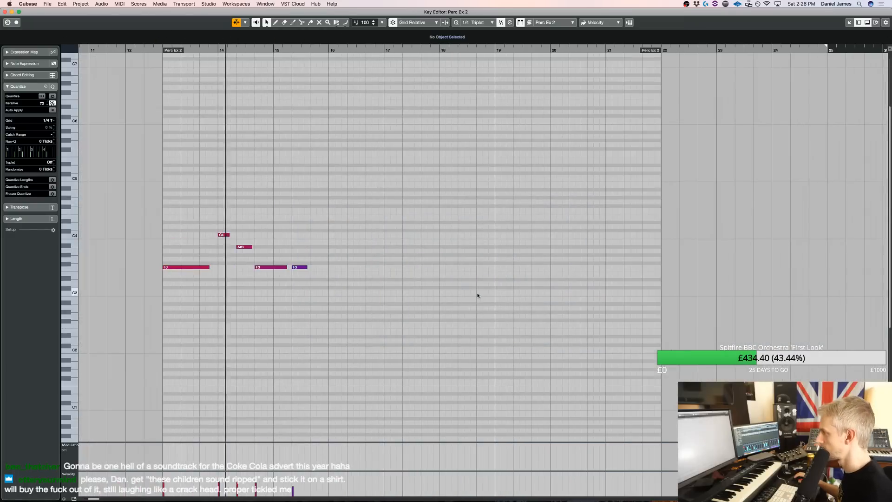
# Duplicate the remaining opening phrase directly after itself, and cut off the copied Perc Ex 2 part at bar 19
pyautogui.moveTo(356, 301); pyautogui.dragTo(162, 155)
pyautogui.moveTo(339, 279); pyautogui.dragTo(354, 271)
pyautogui.press('Return')
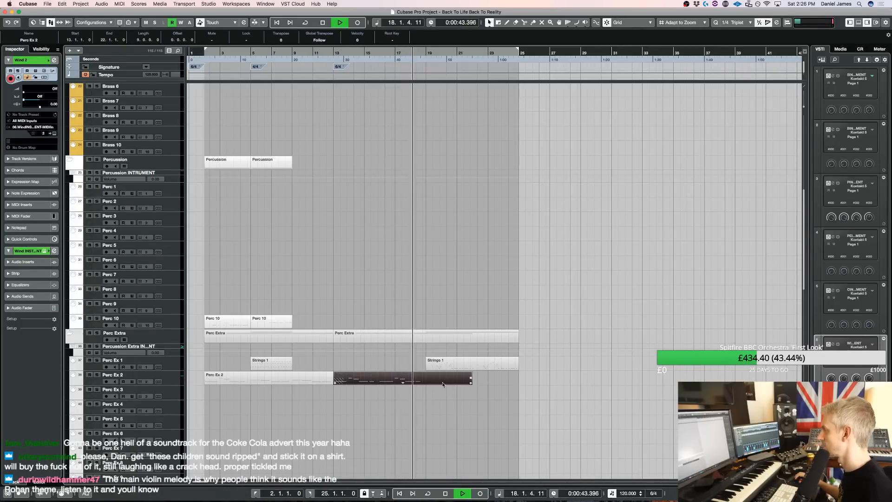
pyautogui.keyDown('alt'); pyautogui.click(428, 379); pyautogui.keyUp('alt')
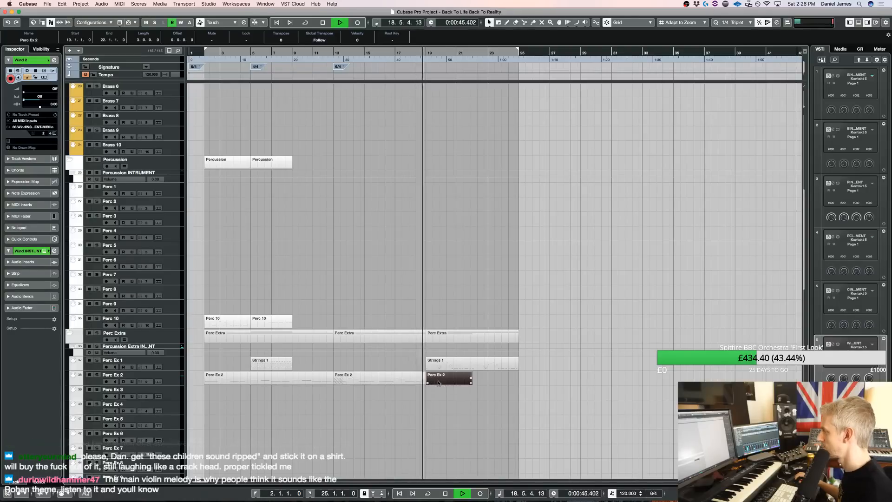
pyautogui.press('Delete')
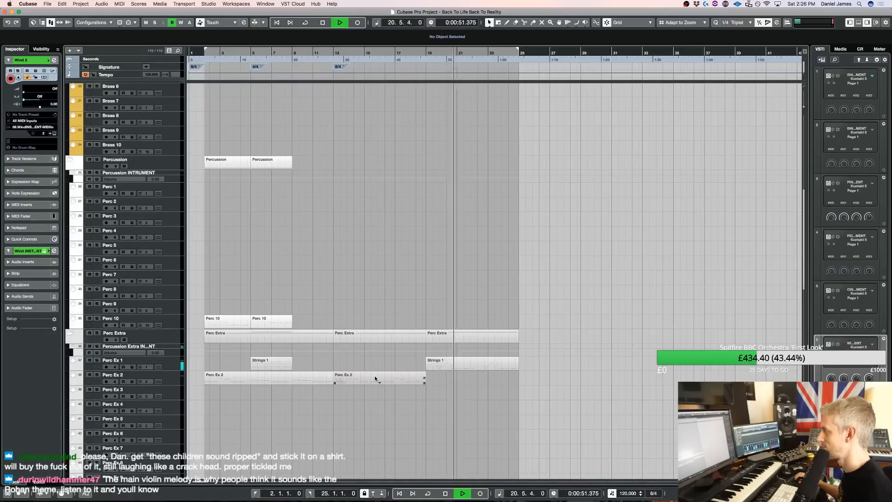
# Stop playback and add one Kontakt instrument track with Stereo Out below UVIWorkstationVST 01
pyautogui.scroll(10, 495, 264)
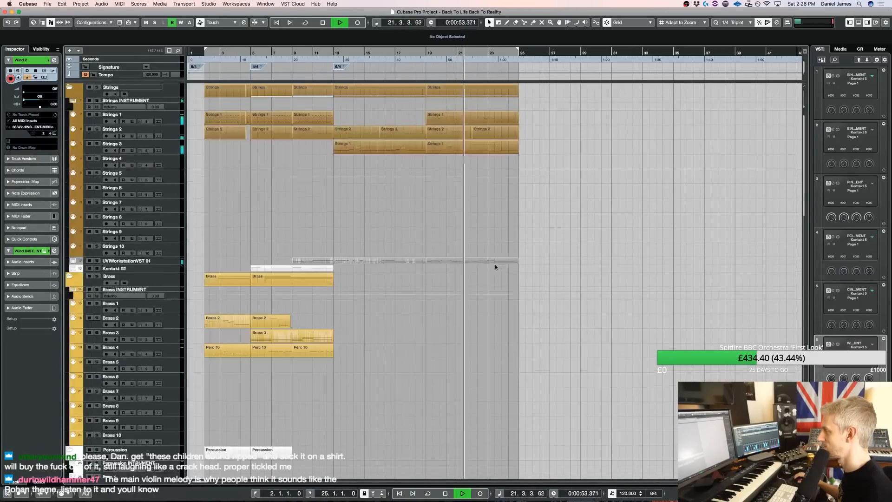
pyautogui.scroll(-20, 422, 324)
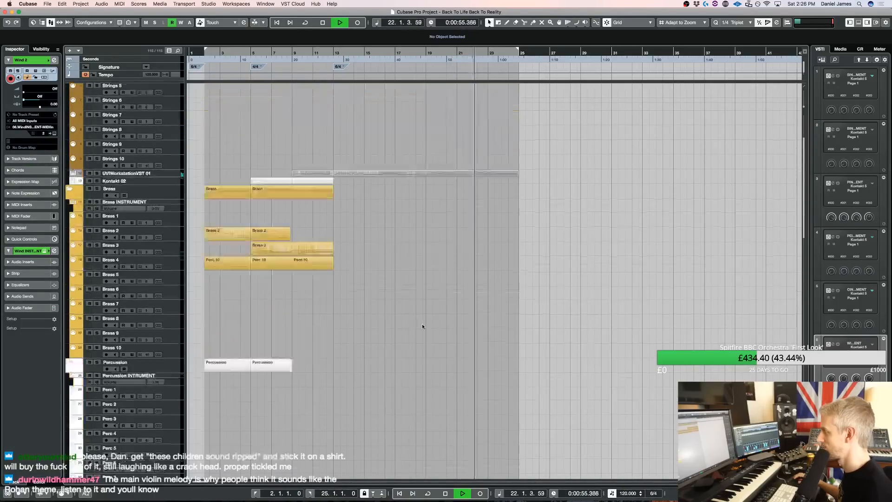
pyautogui.scroll(-8, 476, 309)
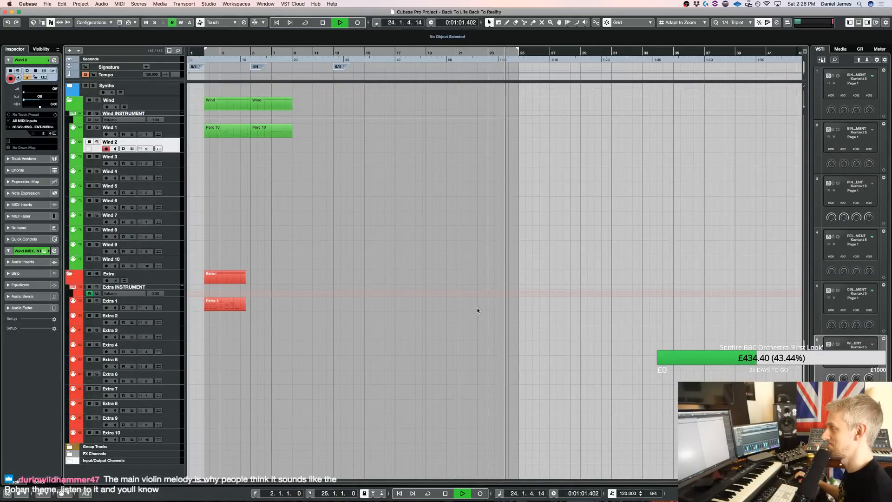
pyautogui.scroll(10, 472, 270)
pyautogui.press('space')
pyautogui.scroll(-8, 472, 272)
pyautogui.scroll(15, 470, 283)
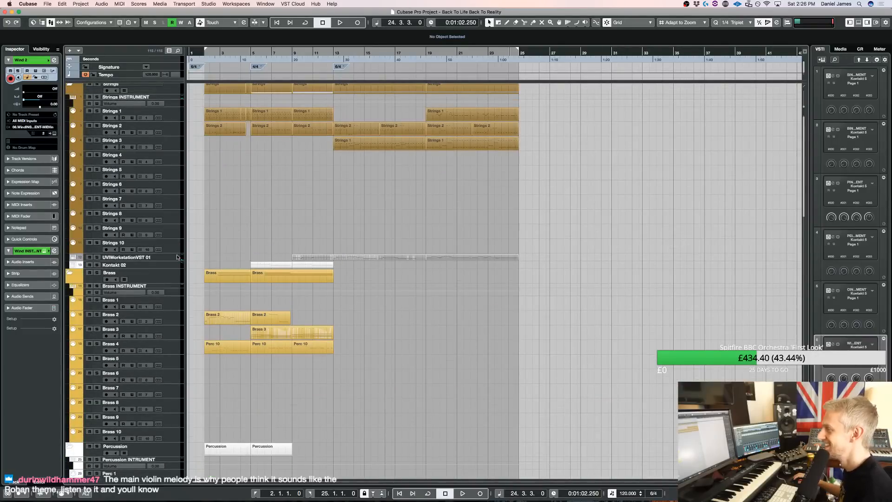
pyautogui.click(177, 257)
pyautogui.press('t')
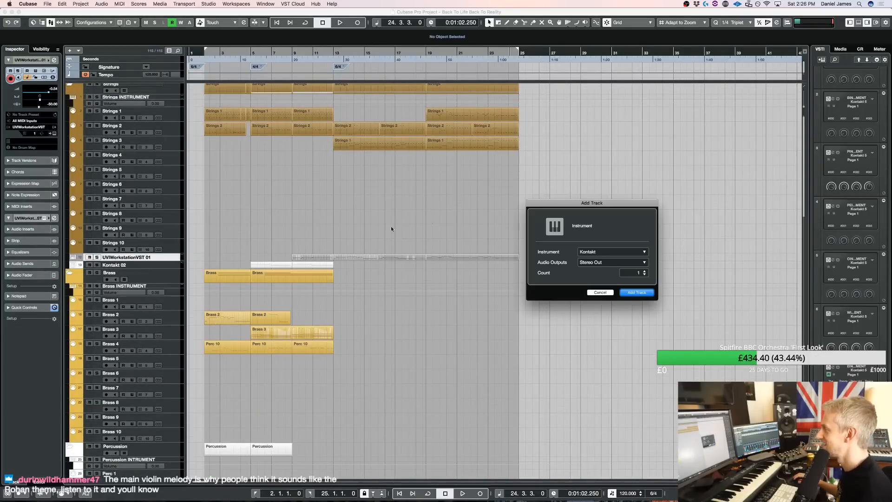
pyautogui.click(640, 293)
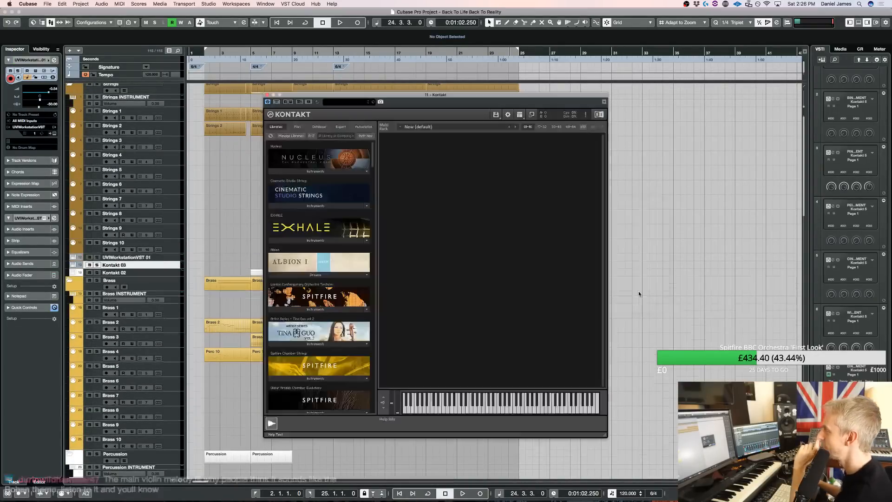
# Load 03 Nucleus - Solo Flute from the Nucleus soloists into the new Kontakt and close its window
pyautogui.click(306, 172)
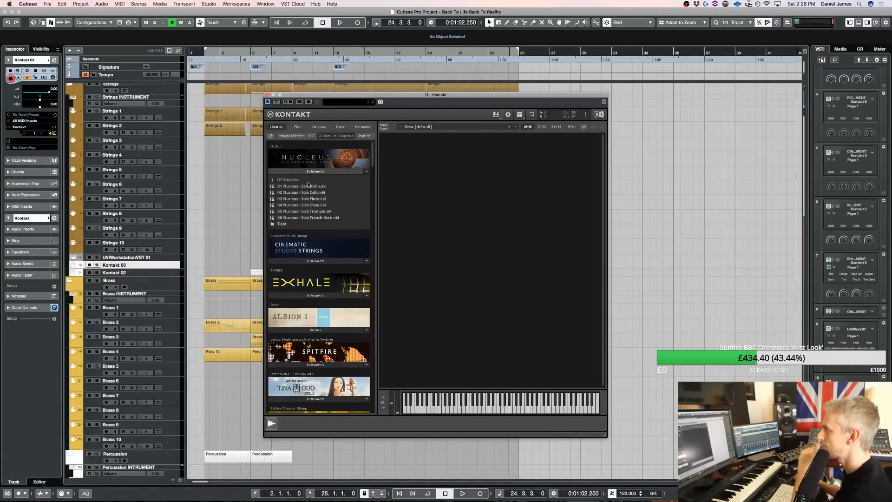
pyautogui.doubleClick(317, 202)
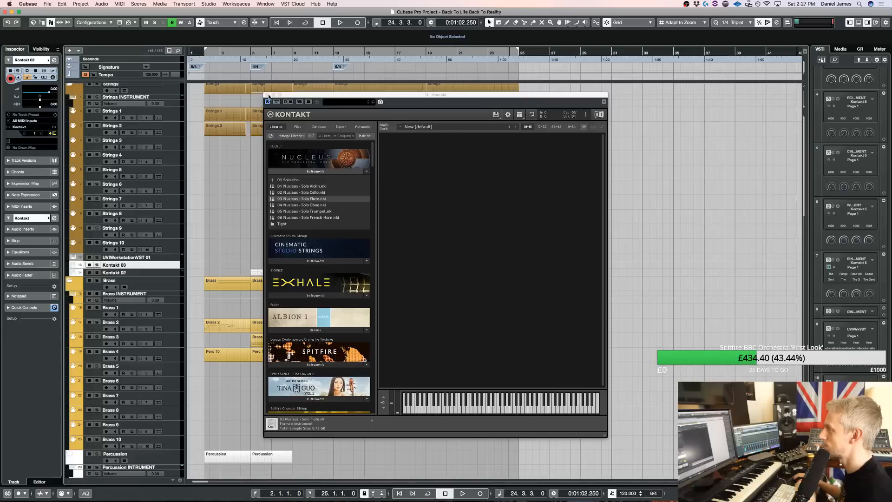
pyautogui.click(267, 96)
# Copy the UVI melody part at bar 19 onto the Kontakt 03 track and audition the flute in solo
pyautogui.moveTo(445, 258); pyautogui.dragTo(445, 266)
pyautogui.press('l')
pyautogui.press('space')
pyautogui.click(97, 264)
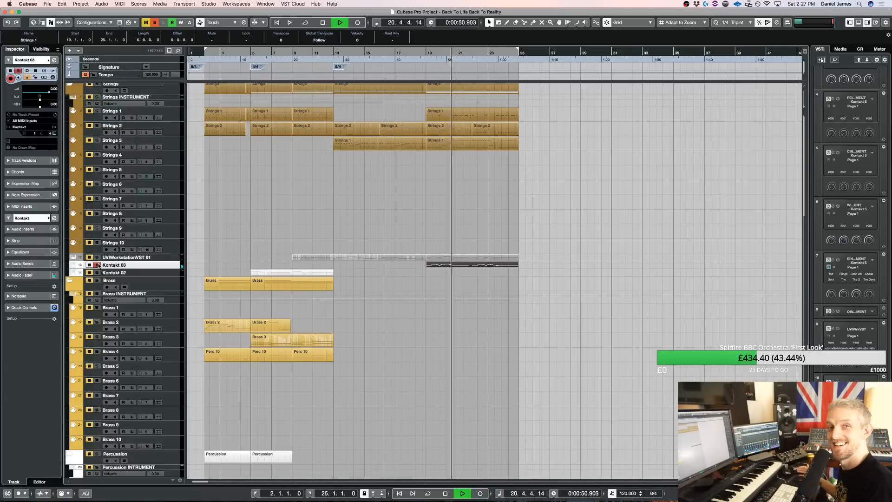
pyautogui.click(97, 265)
pyautogui.press('space')
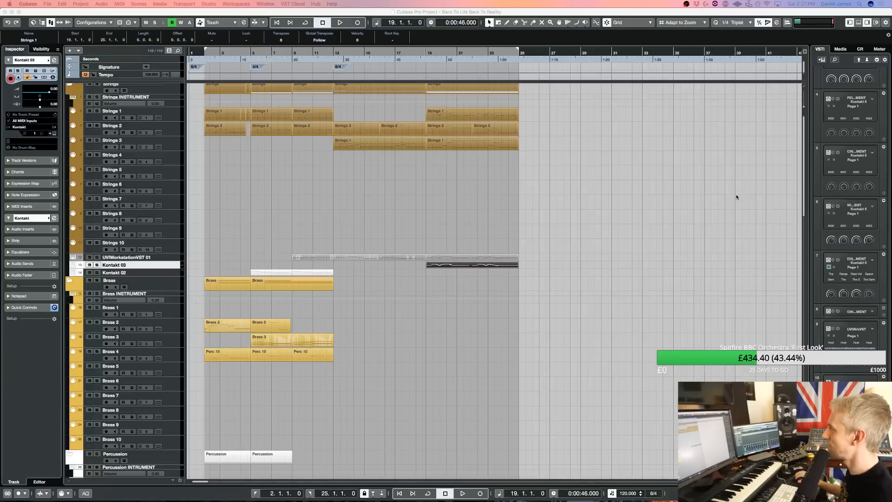
# Play the section around bar 19, split the UVI melody part just before bar 22 and delete its second half
pyautogui.press('space')
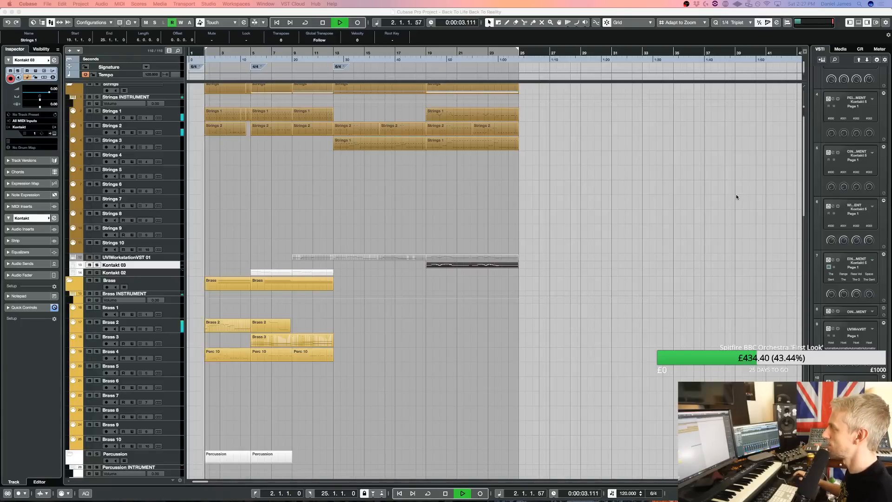
pyautogui.click(418, 53)
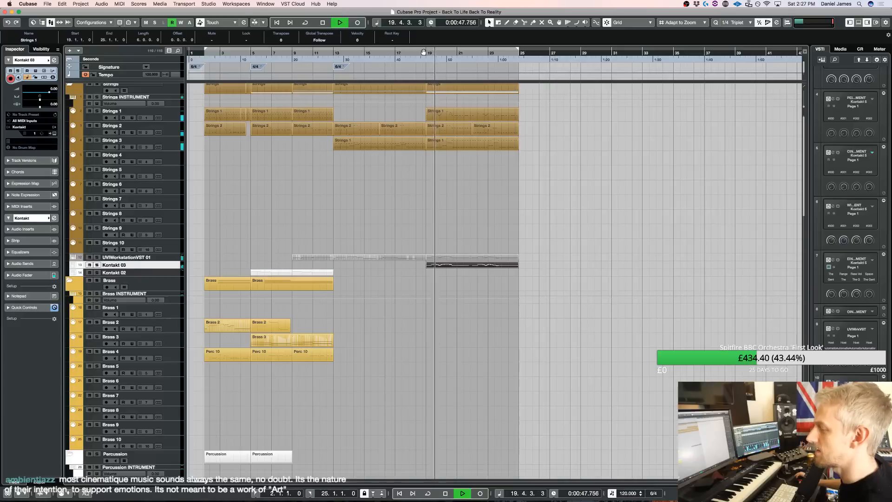
pyautogui.press('3')
pyautogui.click(476, 258)
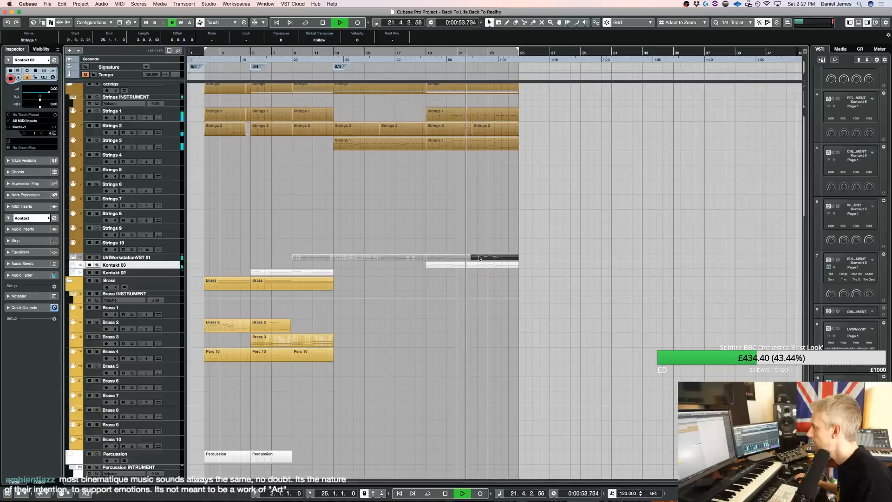
pyautogui.press('1')
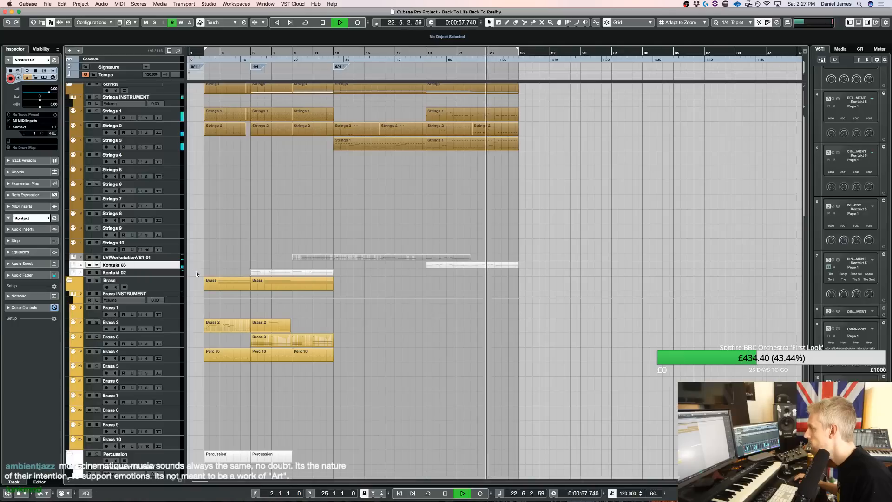
# Check the solo flute patch in Kontakt 03 and transpose all notes of its bar 19 part up one octave
pyautogui.click(175, 265)
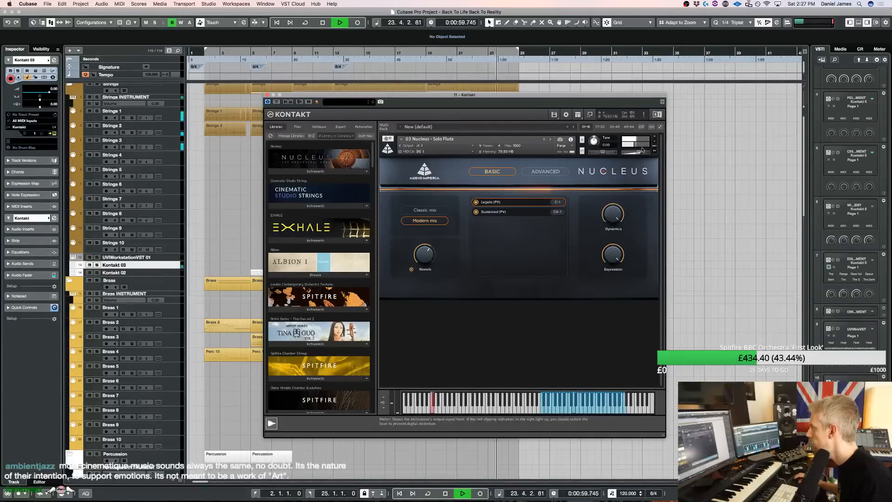
pyautogui.click(267, 95)
pyautogui.doubleClick(449, 265)
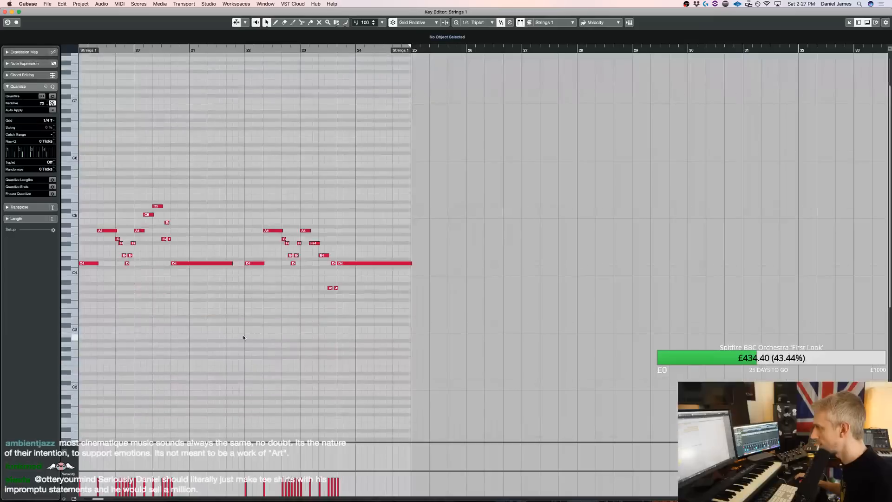
pyautogui.press('KP_Subtract')
pyautogui.press('space')
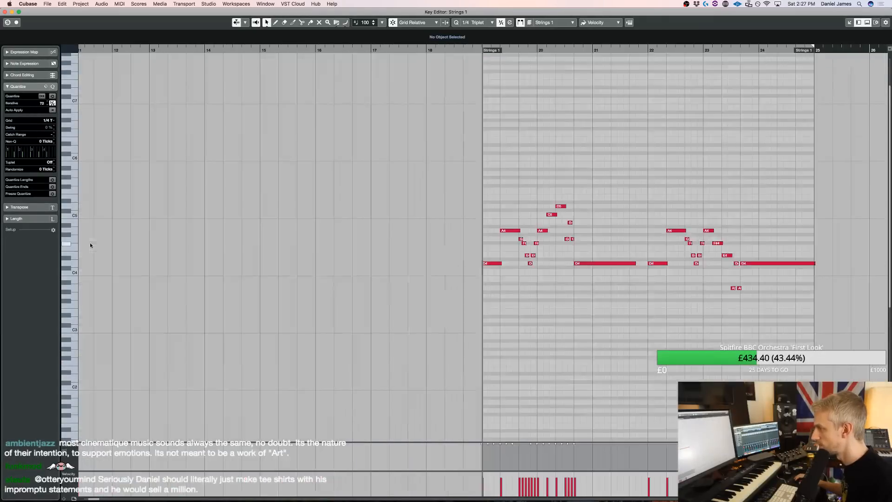
pyautogui.moveTo(413, 313); pyautogui.dragTo(781, 155)
pyautogui.hotkey('shift', 'Up')
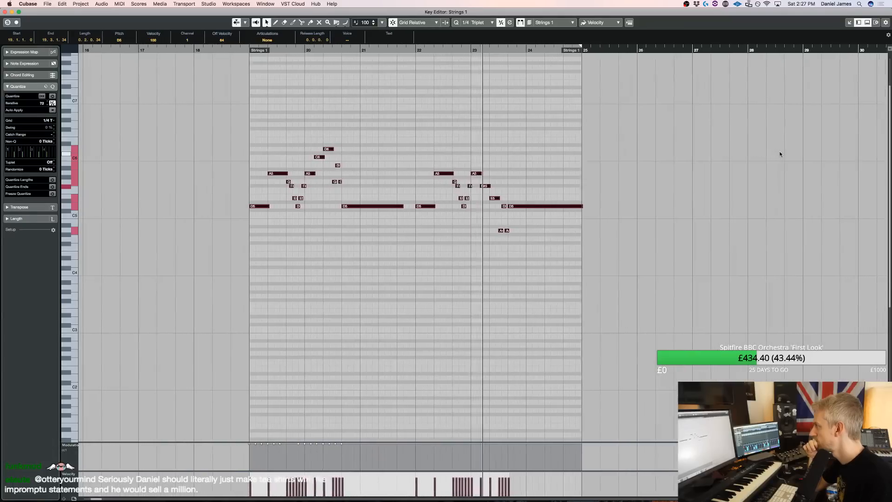
# Apply a negative track delay to the Kontakt 03 flute track, close its Kontakt window and play the section from bar 19
pyautogui.press('Return')
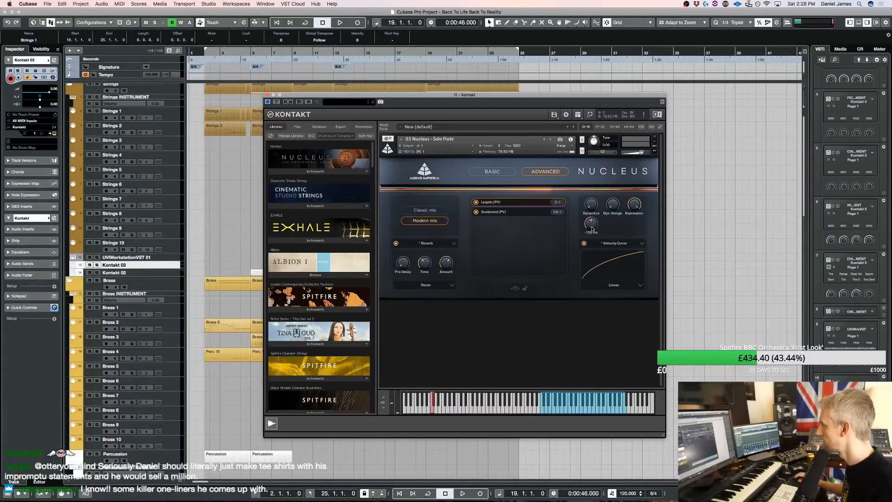
pyautogui.click(54, 103)
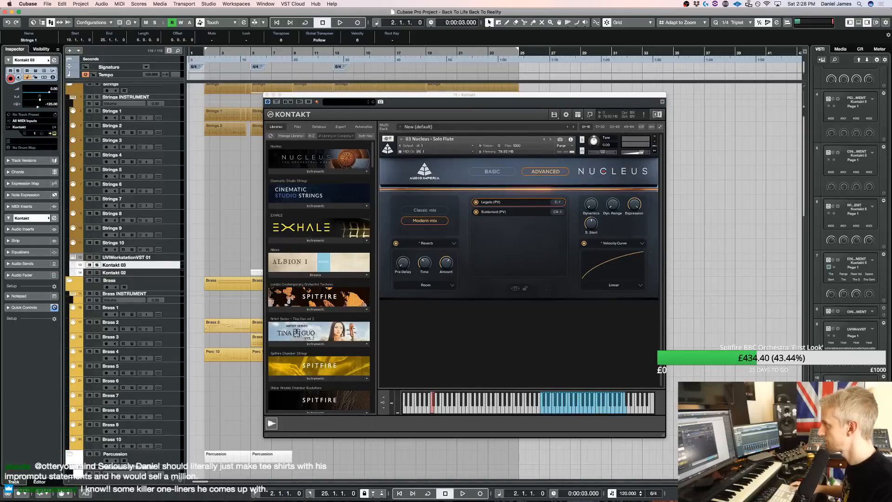
pyautogui.press('space')
pyautogui.click(268, 95)
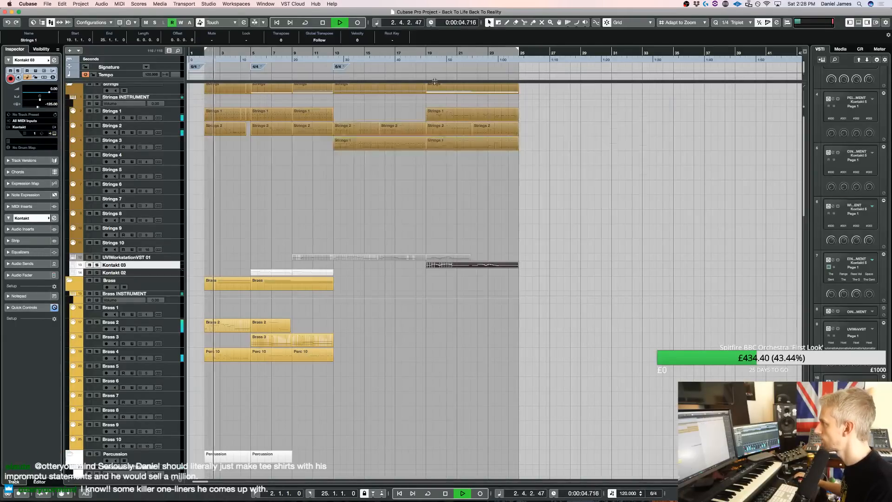
pyautogui.click(428, 50)
pyautogui.click(426, 54)
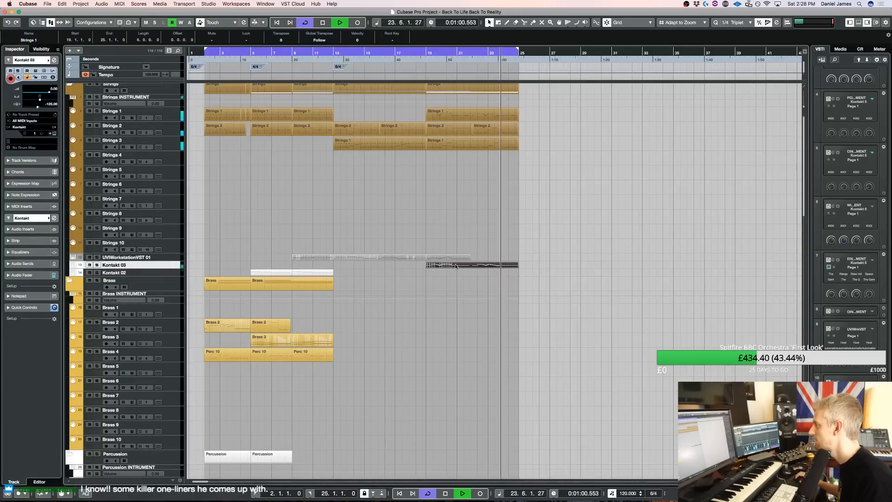
# Transpose all notes of the Kontakt 03 part at bar 19 down one octave
pyautogui.press('space')
pyautogui.press('Return')
pyautogui.press('super+a')
pyautogui.hotkey('shift', 'Down')
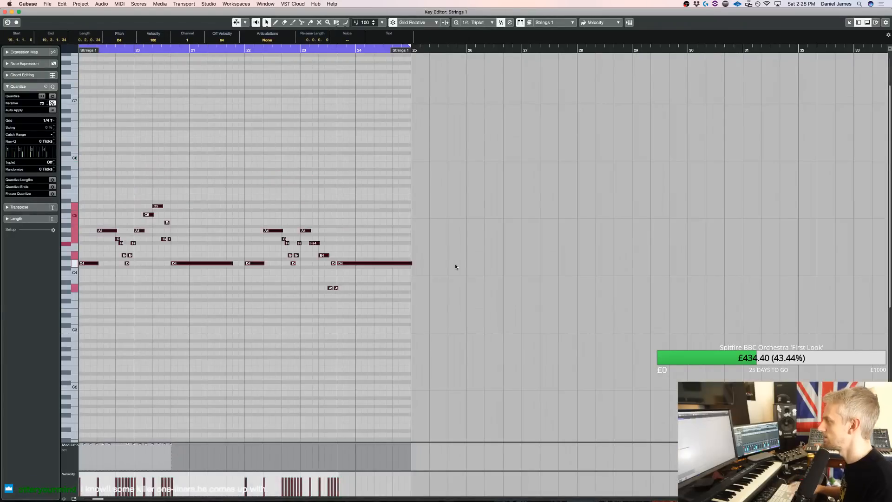
pyautogui.press('Return')
# Move the UVI melody part from bar 19 to bar 25, extend the cycle range to bar 29 and audition the flute from bar 19
pyautogui.moveTo(444, 258); pyautogui.dragTo(530, 258)
pyautogui.click(411, 53)
pyautogui.press('space')
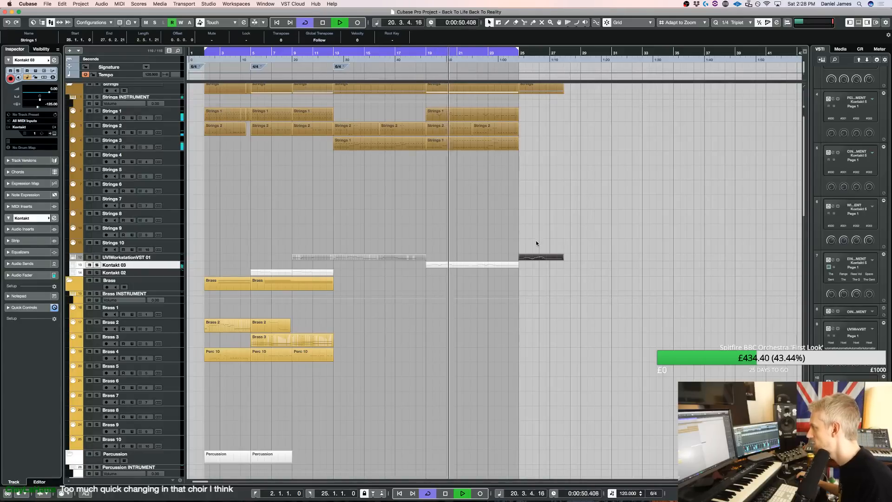
pyautogui.moveTo(519, 51); pyautogui.dragTo(581, 51)
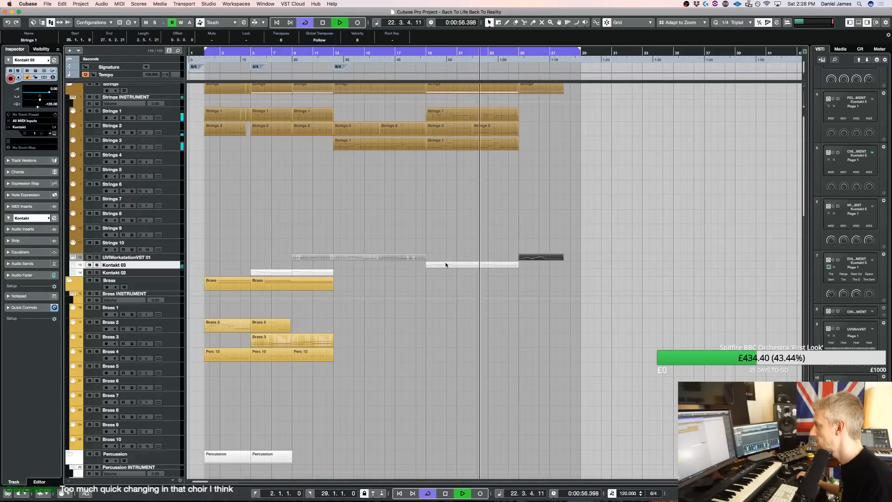
pyautogui.press('e')
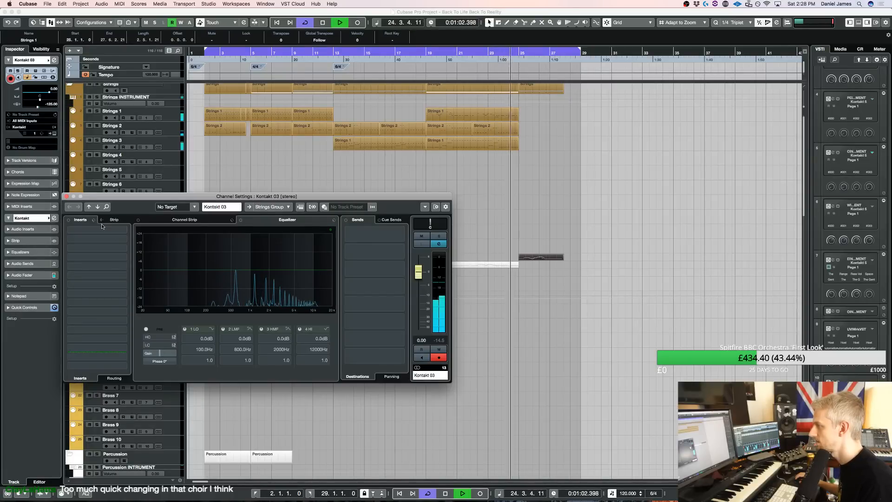
pyautogui.click(66, 196)
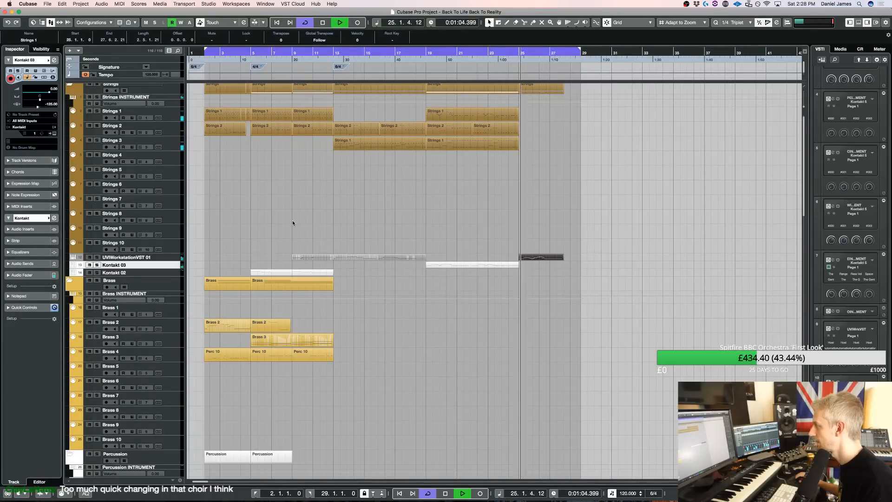
pyautogui.press('space')
# Move the UVI melody part back to bar 19, delete it and copy the Kontakt 03 part onto the UVI track in its place
pyautogui.moveTo(472, 260); pyautogui.dragTo(450, 261)
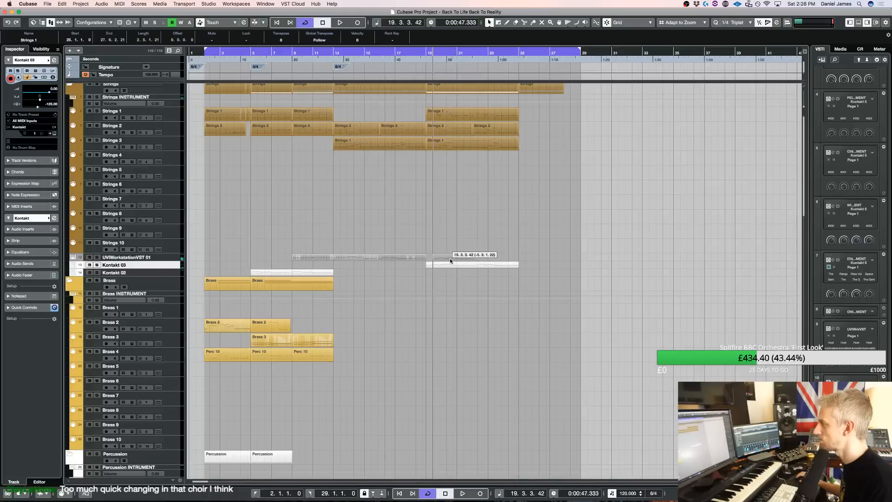
pyautogui.press('space')
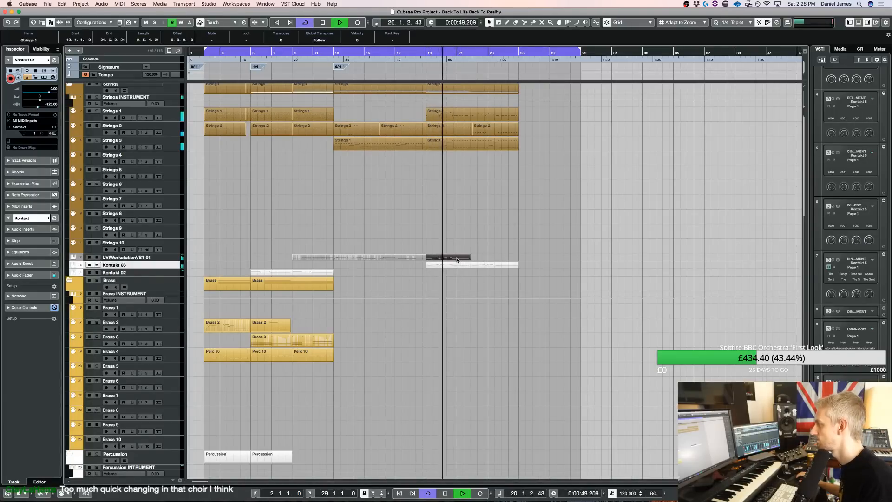
pyautogui.press('Delete')
pyautogui.moveTo(463, 267); pyautogui.dragTo(467, 255)
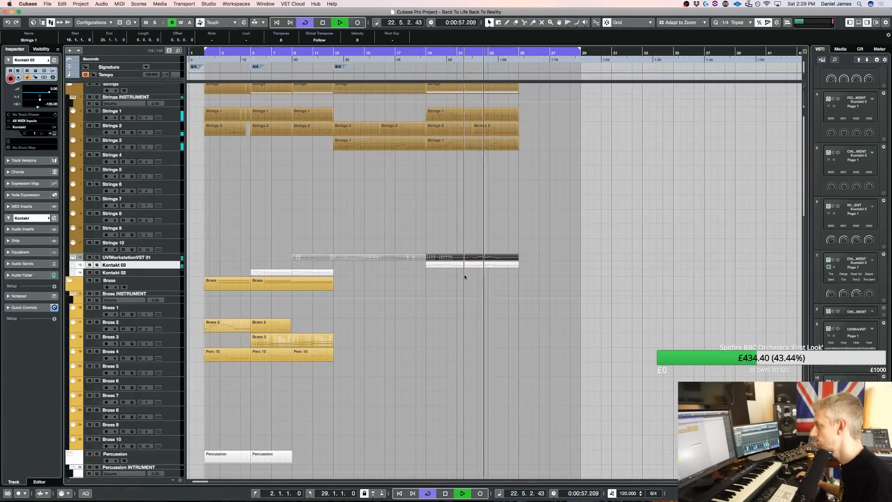
# Adjust the chord notes around bars 20 and 23 in the Choir 2 part
pyautogui.scroll(-15, 465, 274)
pyautogui.scroll(10, 462, 263)
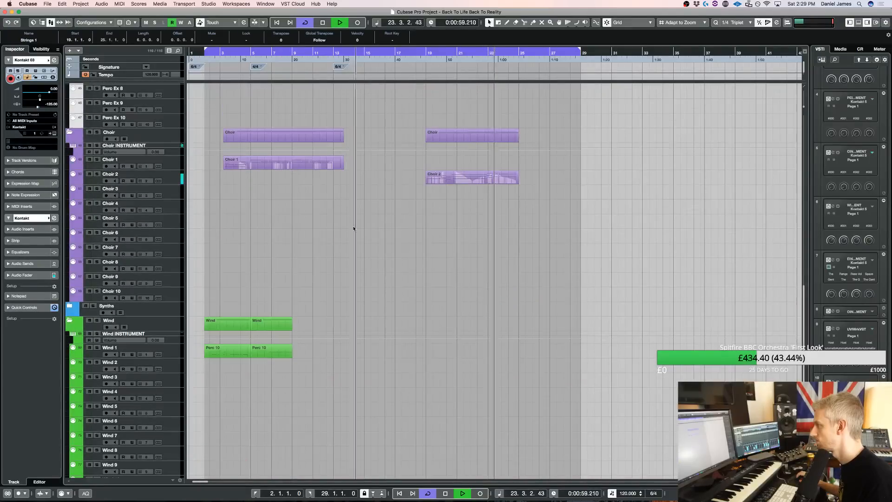
pyautogui.doubleClick(494, 177)
pyautogui.press('space')
pyautogui.moveTo(427, 218); pyautogui.dragTo(433, 219)
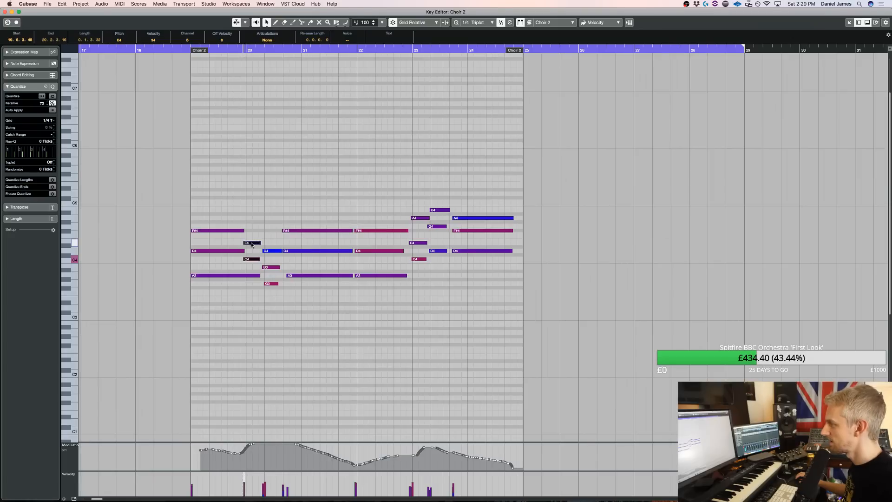
pyautogui.moveTo(252, 245); pyautogui.dragTo(245, 231)
pyautogui.moveTo(274, 307); pyautogui.dragTo(283, 277)
pyautogui.press('Return')
# Play the section and lower the volume of 02. Children Choir Sustains in the Choir 2 Kontakt instrument
pyautogui.press('space')
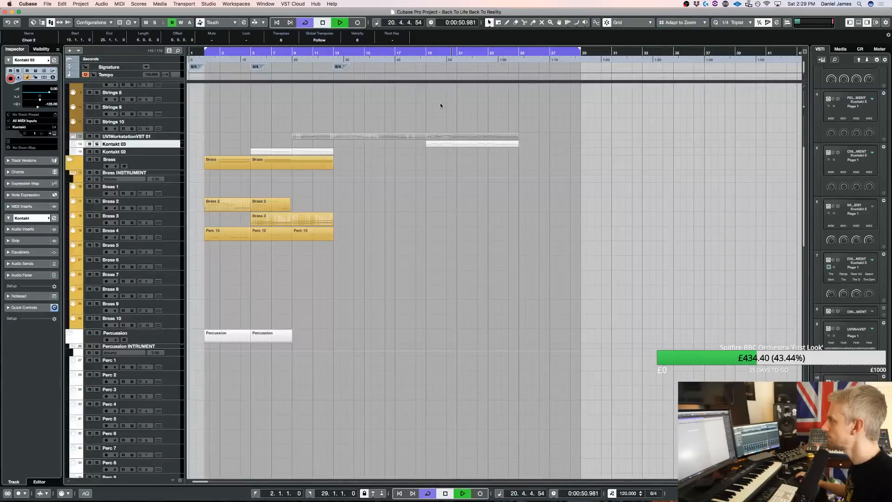
pyautogui.scroll(-10, 241, 221)
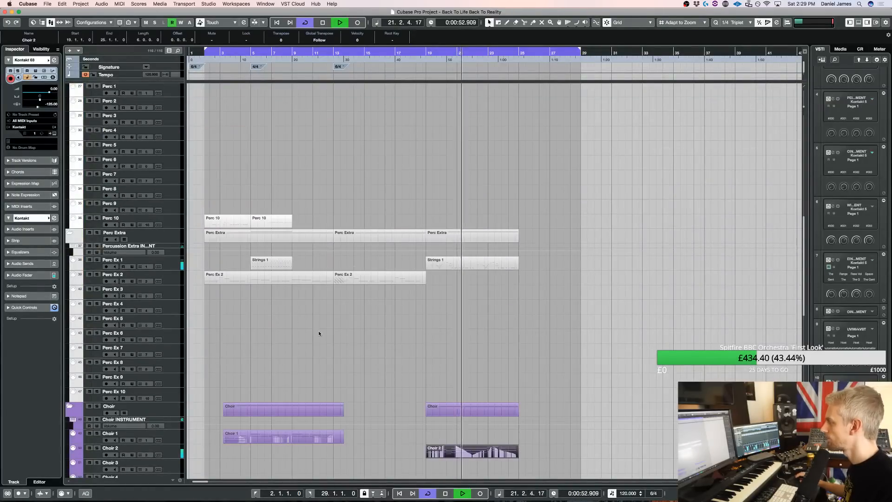
pyautogui.click(175, 454)
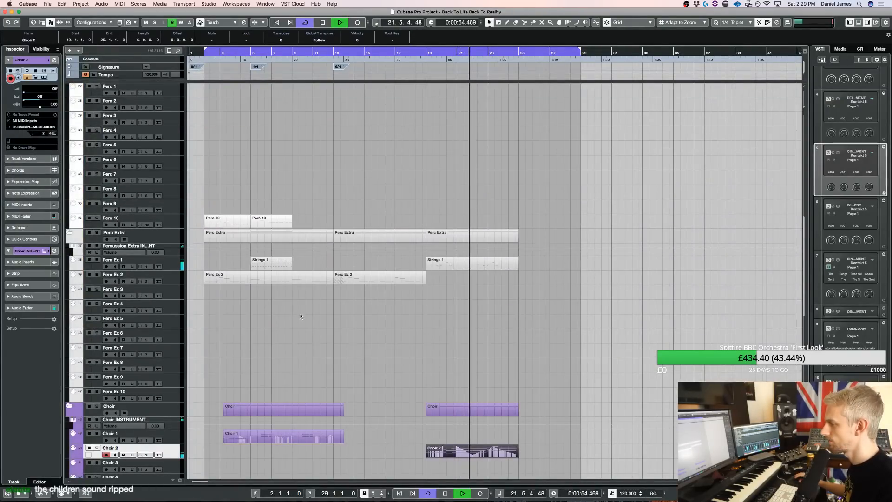
pyautogui.press('e')
pyautogui.scroll(-5, 596, 224)
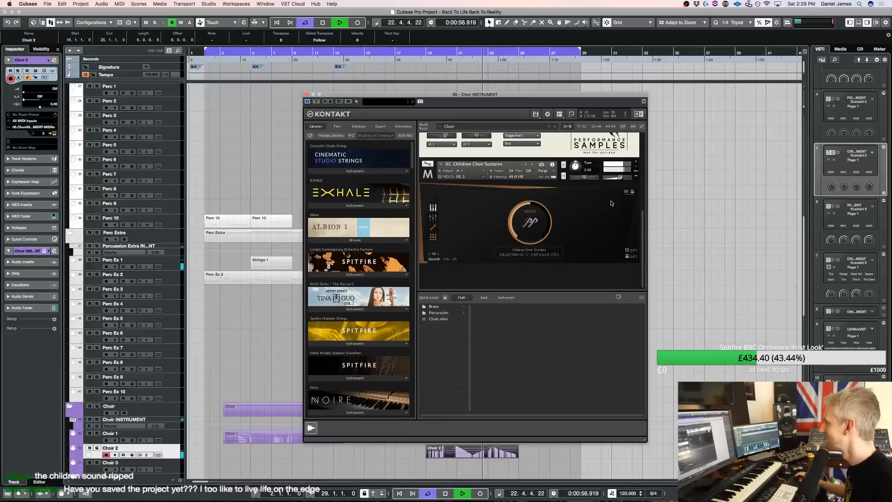
pyautogui.moveTo(620, 177); pyautogui.dragTo(616, 179)
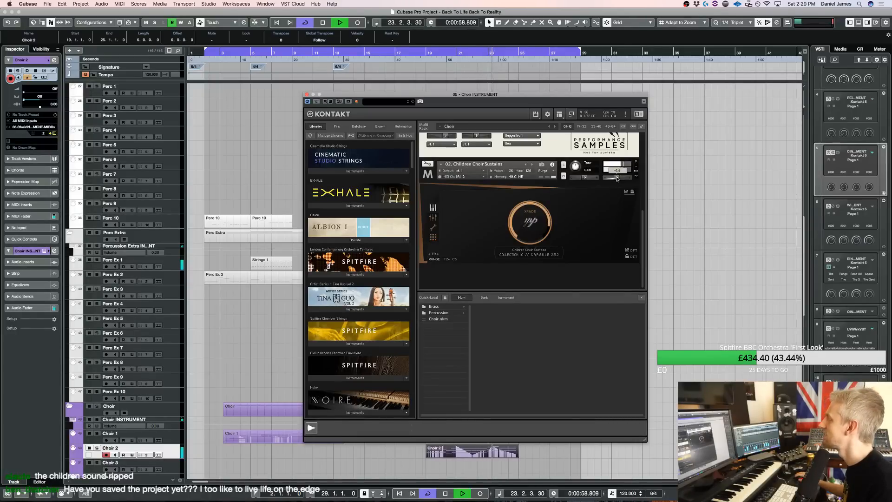
pyautogui.press('super+w')
# Stop playback and insert a 4/4 time signature at bar 25
pyautogui.scroll(10, 568, 228)
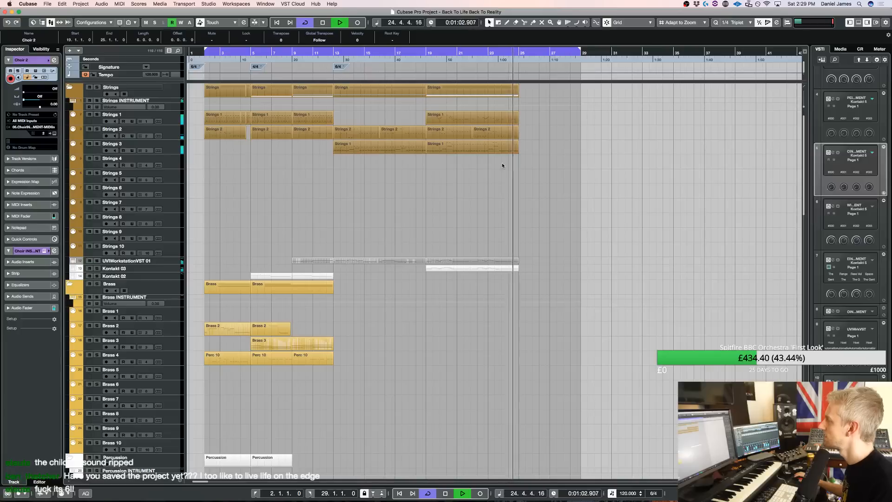
pyautogui.press('space')
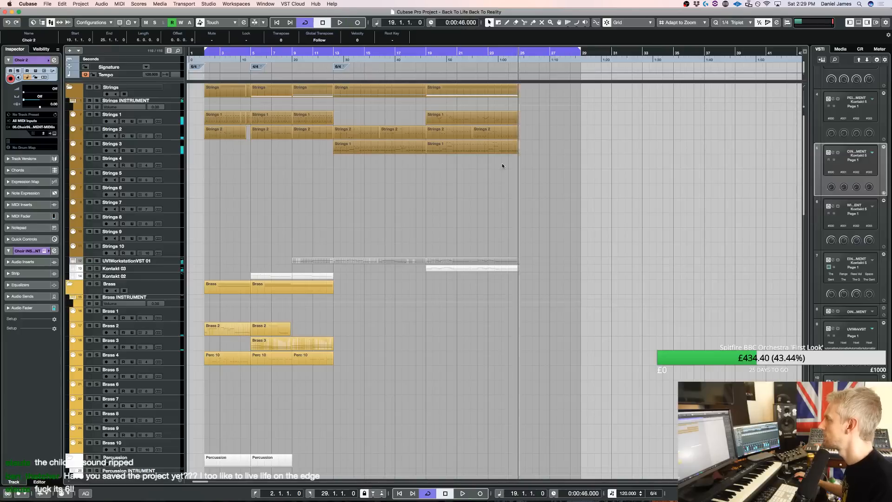
pyautogui.click(520, 65)
pyautogui.press('Return')
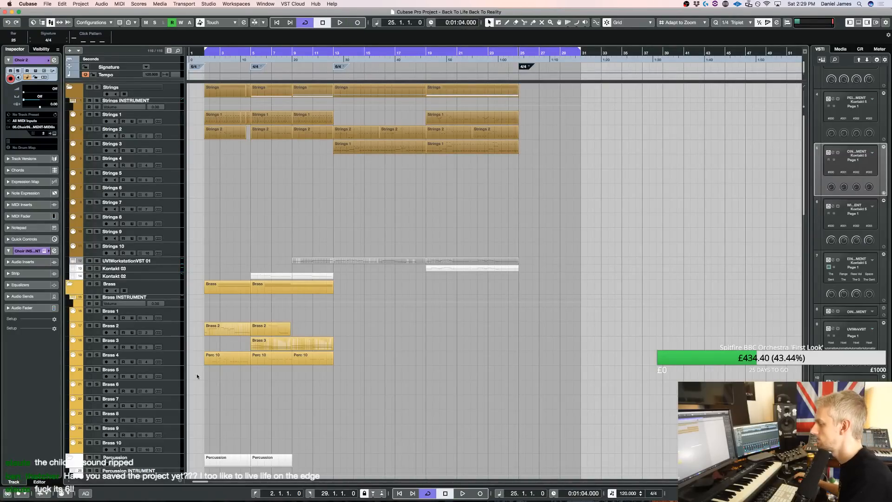
# Record-enable the Extra 1 track and start a recording pass from shortly before bar 25
pyautogui.scroll(-15, 197, 376)
pyautogui.click(167, 368)
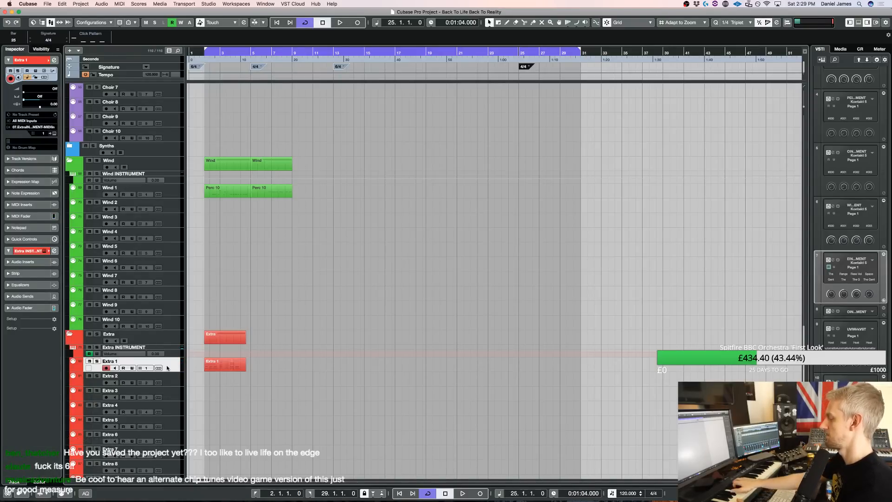
pyautogui.scroll(15, 374, 316)
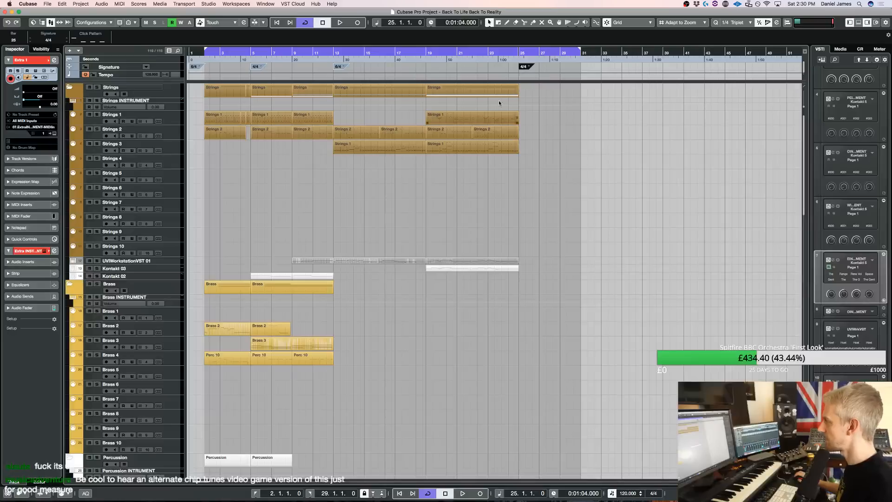
pyautogui.click(496, 53)
pyautogui.press('KP_Multiply')
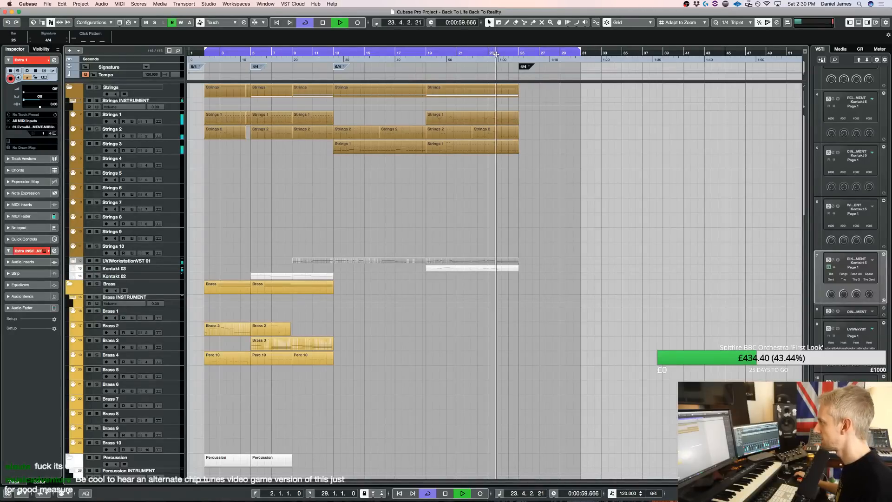
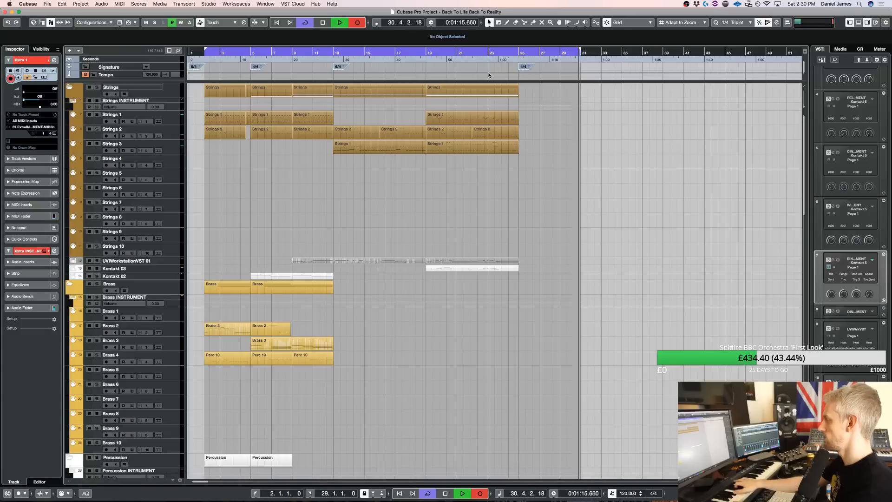
# Stop the recording and open the recorded Extra 1 part at its notes in bars 25 to 30
pyautogui.press('space')
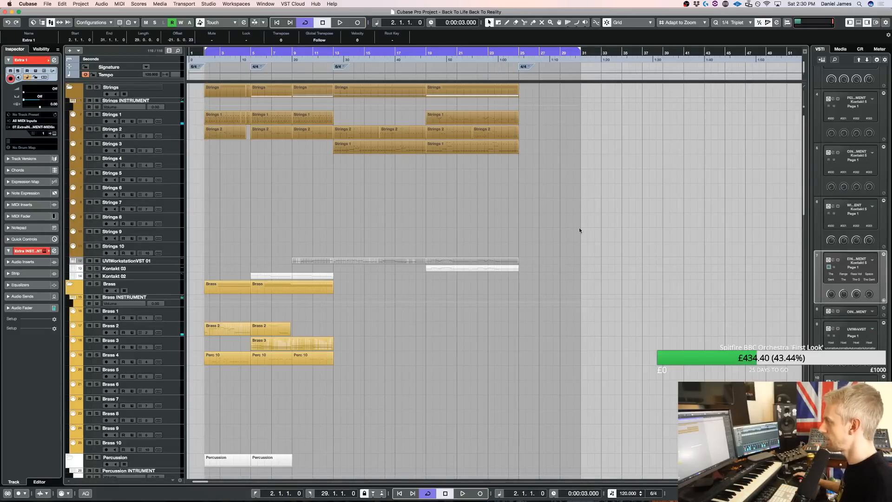
pyautogui.doubleClick(529, 299)
pyautogui.hscroll(-2, 529, 298)
pyautogui.hscroll(20, 533, 306)
pyautogui.hscroll(-8, 535, 311)
pyautogui.hscroll(-1, 535, 314)
pyautogui.press('h')
pyautogui.press('h')
pyautogui.press('h')
pyautogui.hscroll(-6, 446, 333)
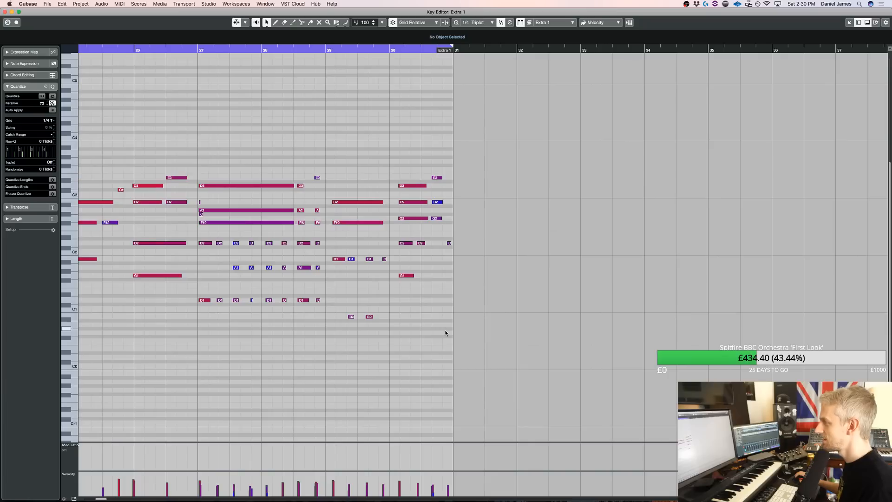
pyautogui.hscroll(-4, 446, 333)
pyautogui.scroll(1, 446, 332)
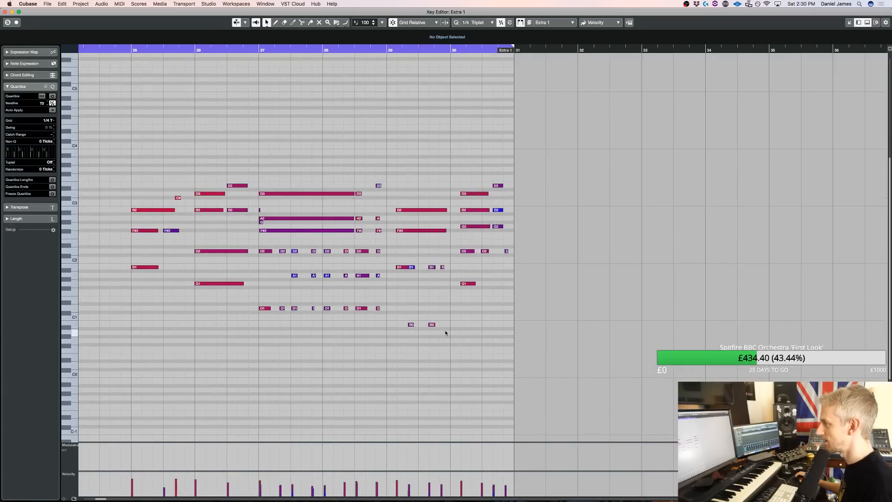
# Delete the stray short notes at the start of bar 27 in the Extra 1 part and play the passage back
pyautogui.moveTo(257, 228); pyautogui.dragTo(265, 222)
pyautogui.press('Delete')
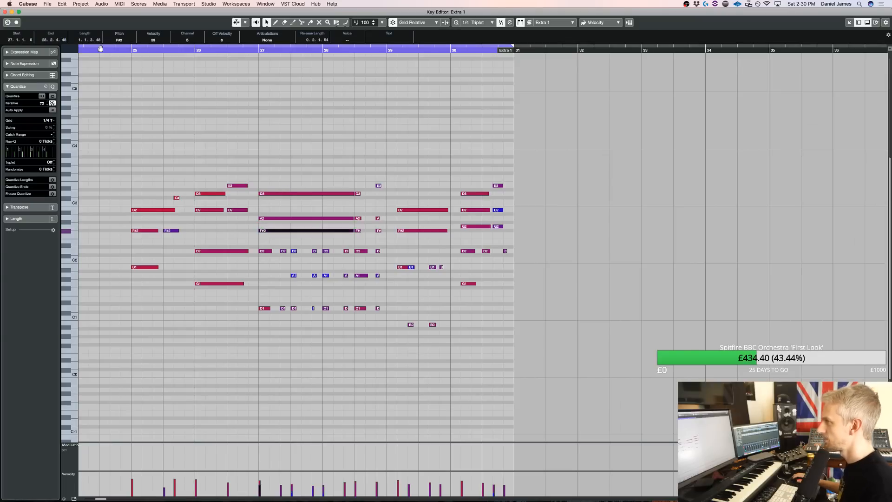
pyautogui.hscroll(-20, 119, 63)
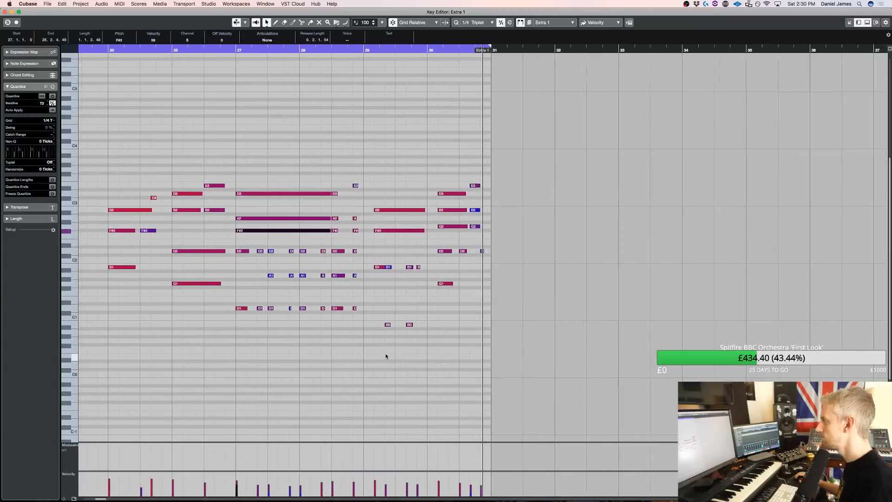
pyautogui.press('space')
pyautogui.press('Return')
pyautogui.scroll(1, 537, 186)
pyautogui.doubleClick(531, 316)
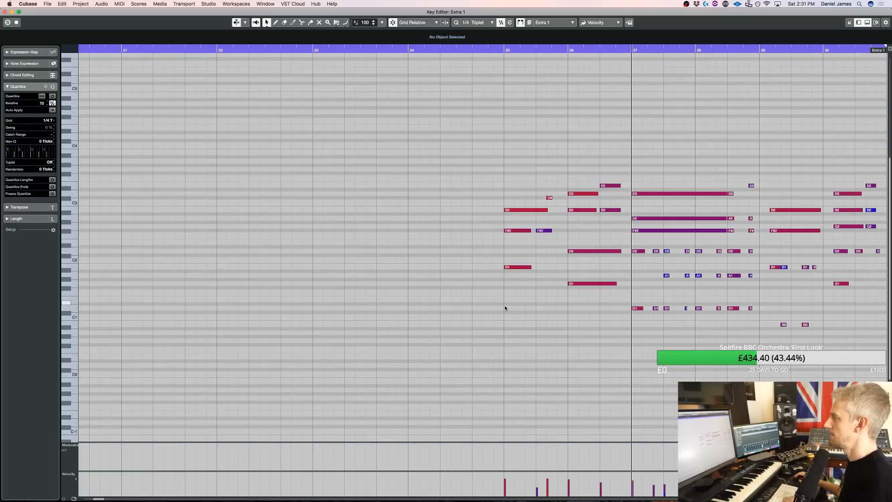
pyautogui.press('Return')
pyautogui.scroll(5, 527, 269)
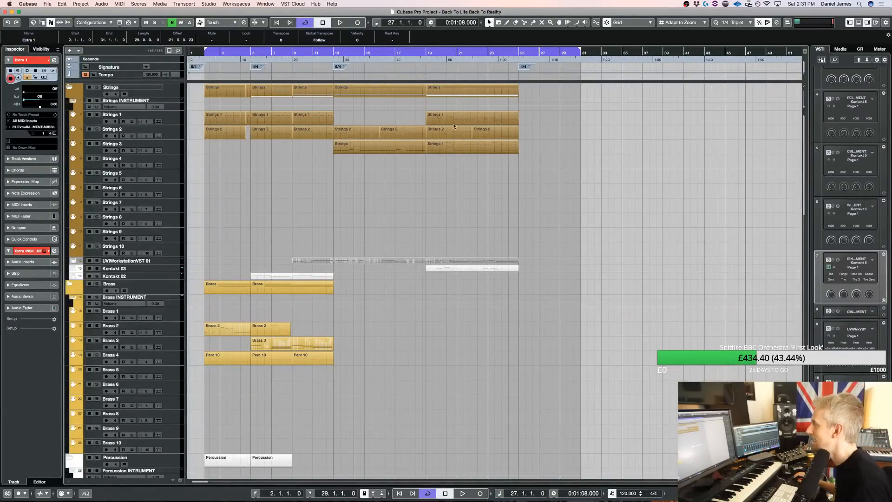
# Duplicate the last part on the Strings 3 track to bar 25 and delete the copy's notes beyond its first bar
pyautogui.click(454, 147)
pyautogui.press('super+d')
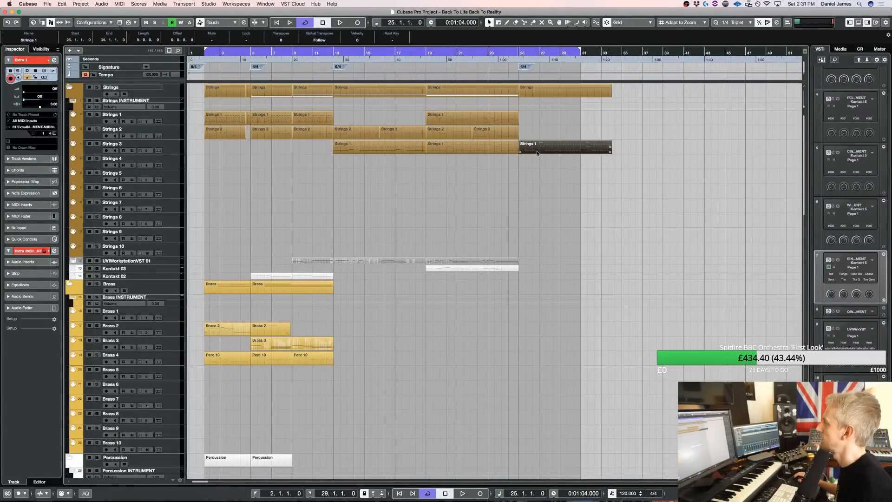
pyautogui.press('Return')
pyautogui.moveTo(696, 324); pyautogui.dragTo(204, 180)
pyautogui.press('Delete')
pyautogui.press('Return')
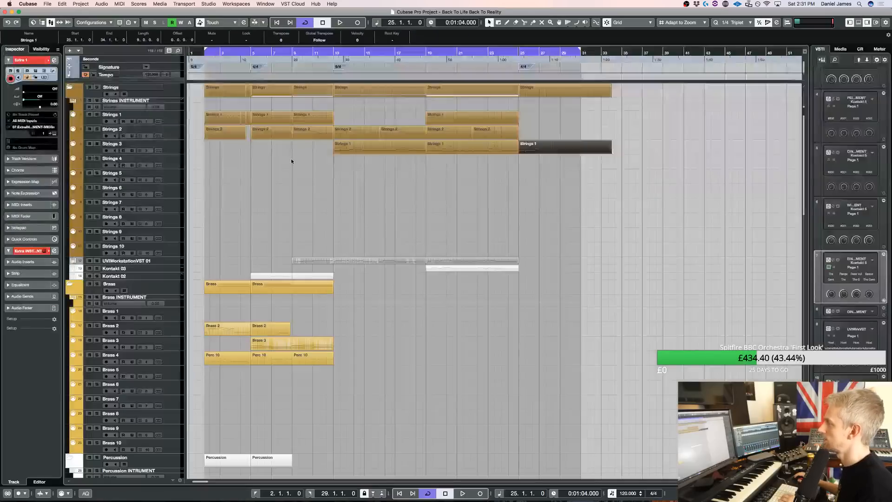
pyautogui.press('Return')
pyautogui.moveTo(290, 339); pyautogui.dragTo(144, 215)
pyautogui.hscroll(-3, 209, 274)
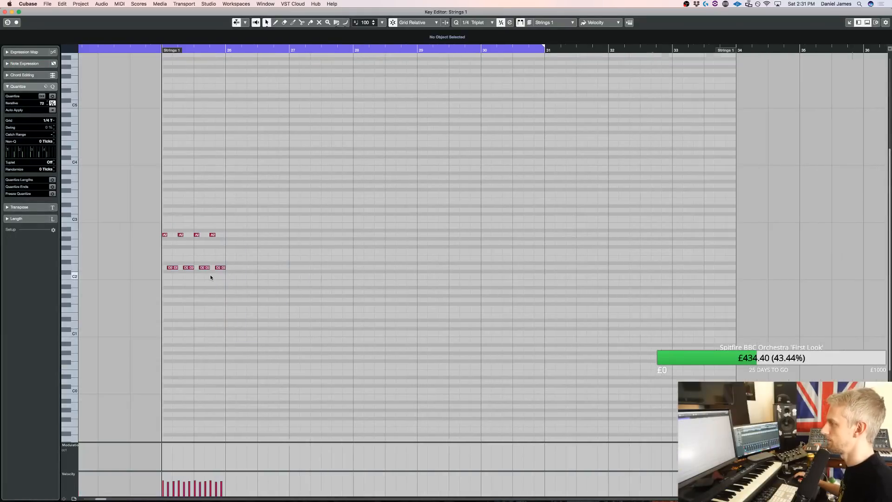
# Transpose the bar 25 notes down three semitones and up an octave to F#3 and B2, and audition them
pyautogui.moveTo(251, 284); pyautogui.dragTo(138, 201)
pyautogui.press('Down')
pyautogui.press('Down')
pyautogui.press('Down')
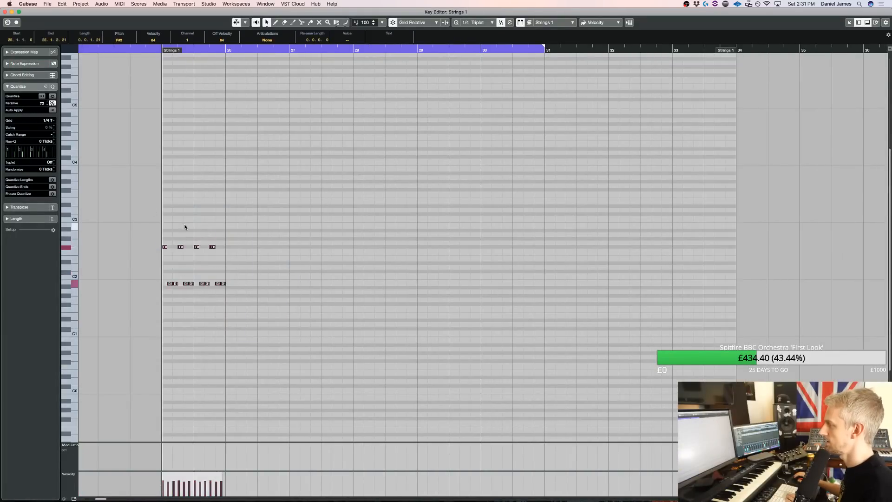
pyautogui.hscroll(-5, 219, 247)
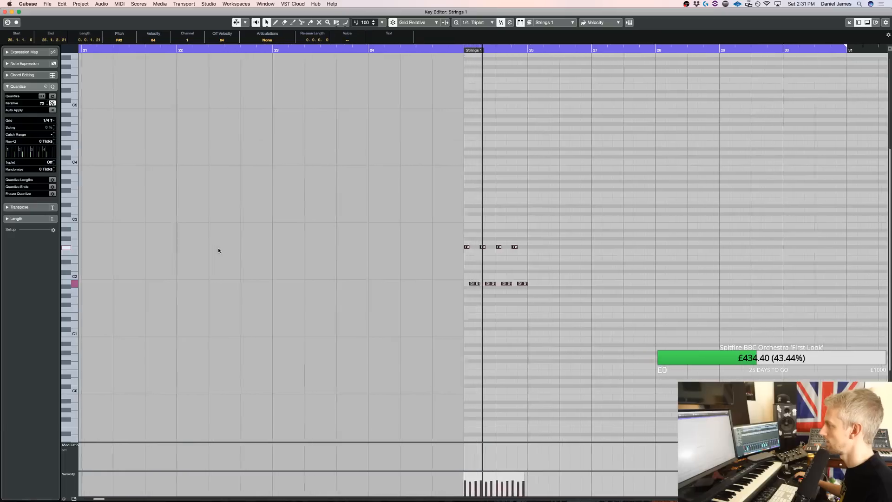
pyautogui.moveTo(547, 341); pyautogui.dragTo(315, 174)
pyautogui.hotkey('shift', 'Up')
pyautogui.press('space')
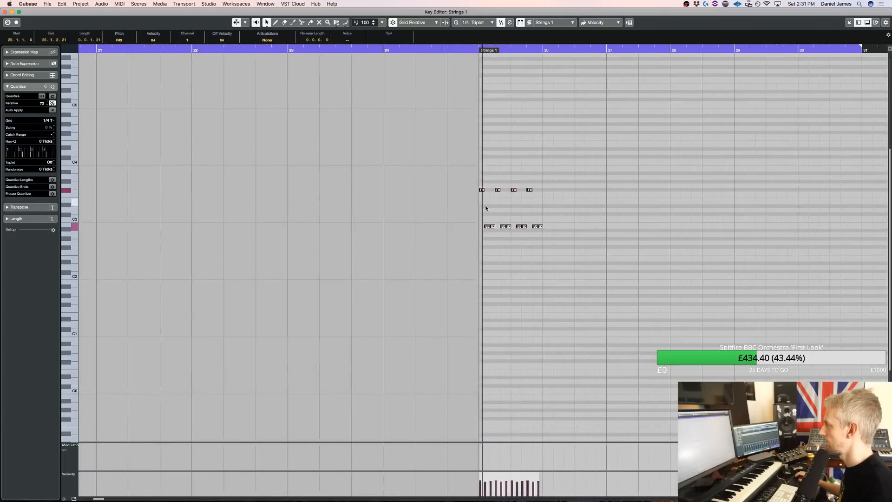
pyautogui.press('space')
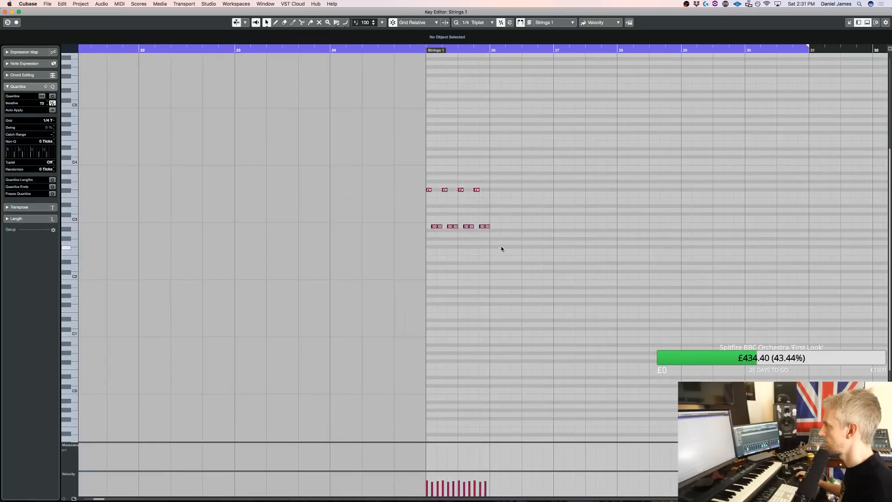
# Repeat the one-bar F#3 and B2 pattern through bars 26 to 28 and audition it
pyautogui.moveTo(502, 247); pyautogui.dragTo(392, 171)
pyautogui.press('super+d')
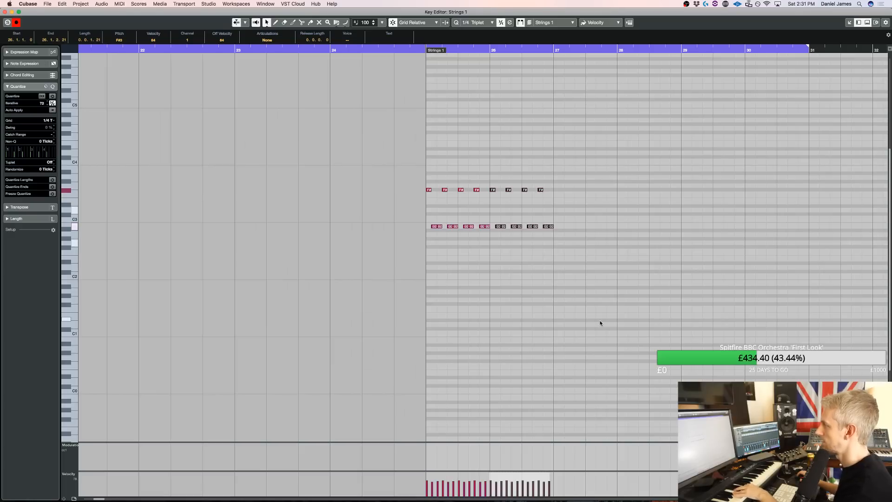
pyautogui.moveTo(563, 250); pyautogui.dragTo(494, 180)
pyautogui.press('super+d')
pyautogui.press('super+d')
pyautogui.press('space')
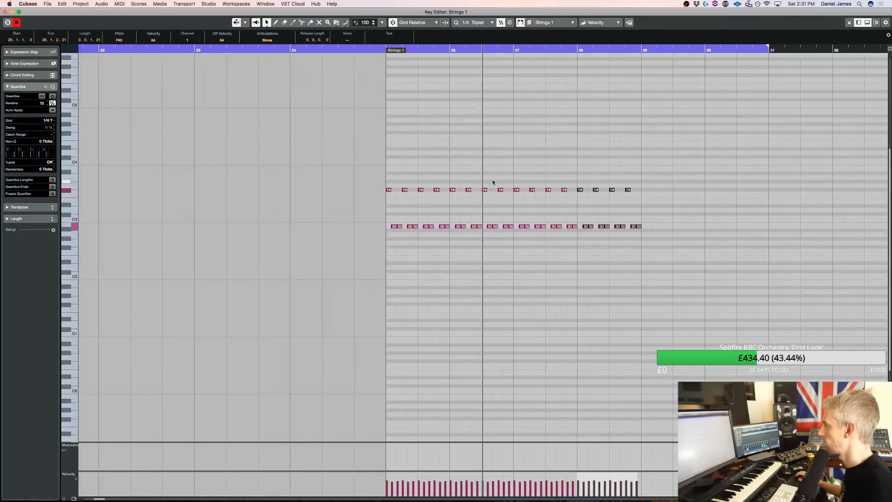
pyautogui.press('space')
# Lower the B2 notes in bars 27 and 28 to A2, keeping the F#3 notes
pyautogui.moveTo(474, 237); pyautogui.dragTo(659, 166)
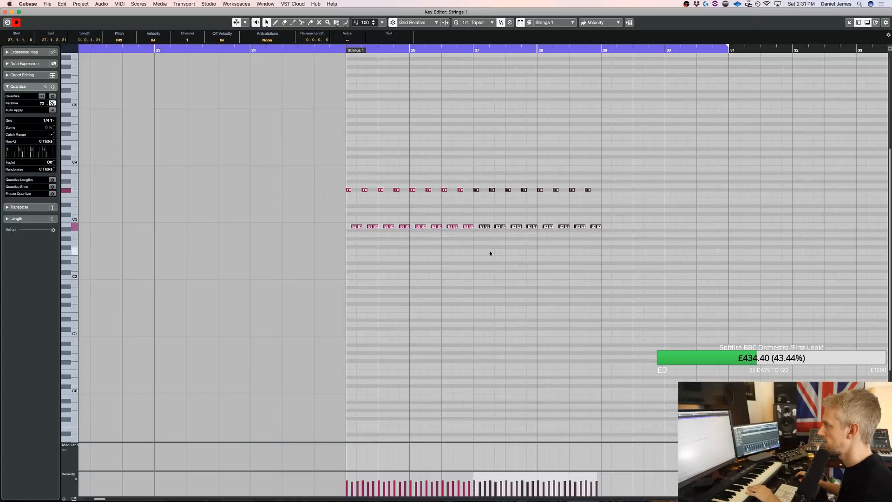
pyautogui.moveTo(482, 239); pyautogui.dragTo(640, 218)
pyautogui.press('Down')
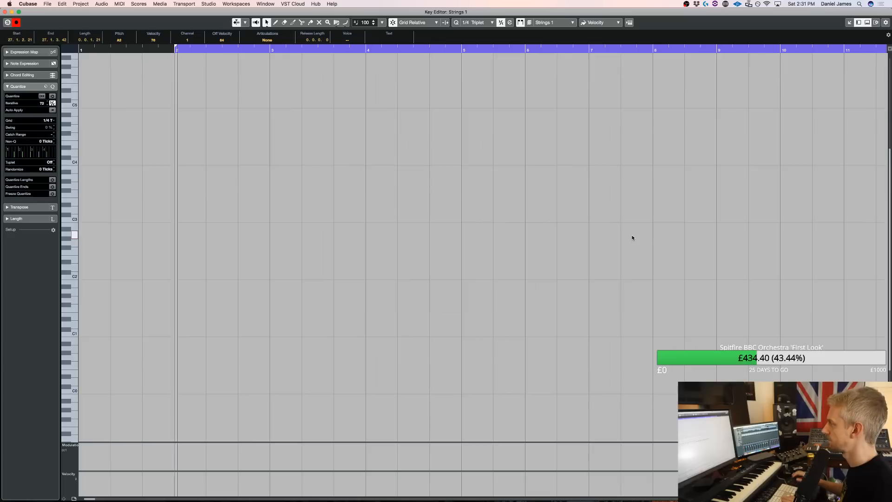
# Set the loop start to bar 24 in the project and play the new strings section
pyautogui.press('Escape')
pyautogui.press('space')
pyautogui.keyDown('super'); pyautogui.click(505, 53); pyautogui.keyUp('super')
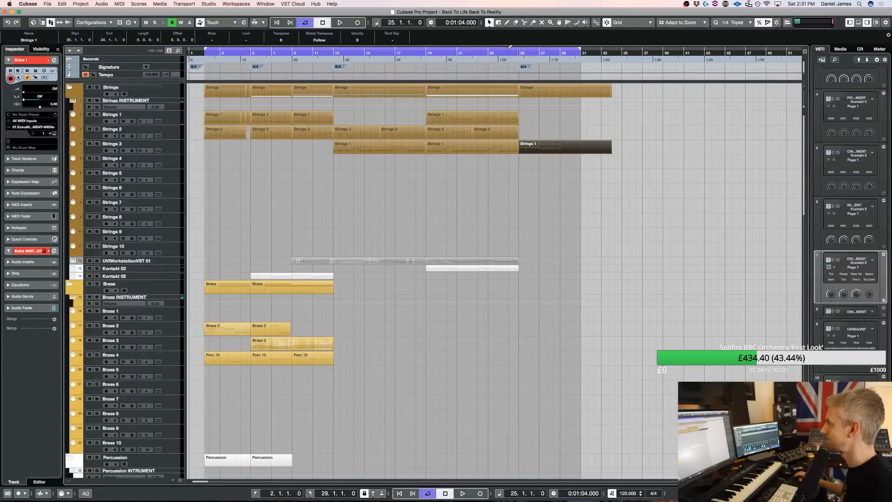
pyautogui.press('space')
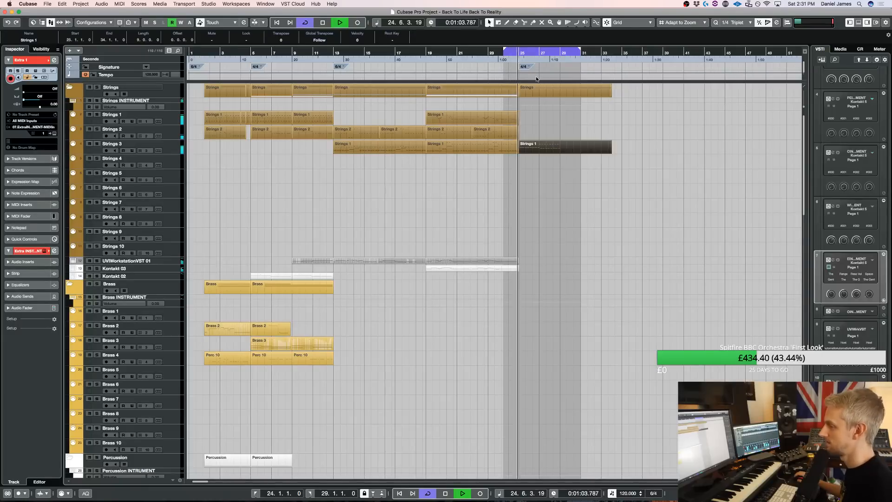
# Duplicate the four-bar pattern in the Strings 3 part from bar 29 onward and stop playback
pyautogui.doubleClick(547, 150)
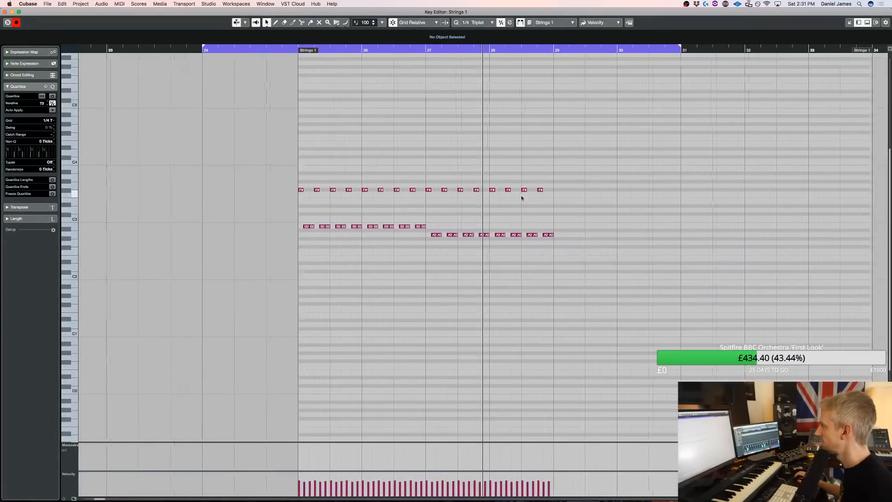
pyautogui.moveTo(569, 258); pyautogui.dragTo(253, 150)
pyautogui.press('super+d')
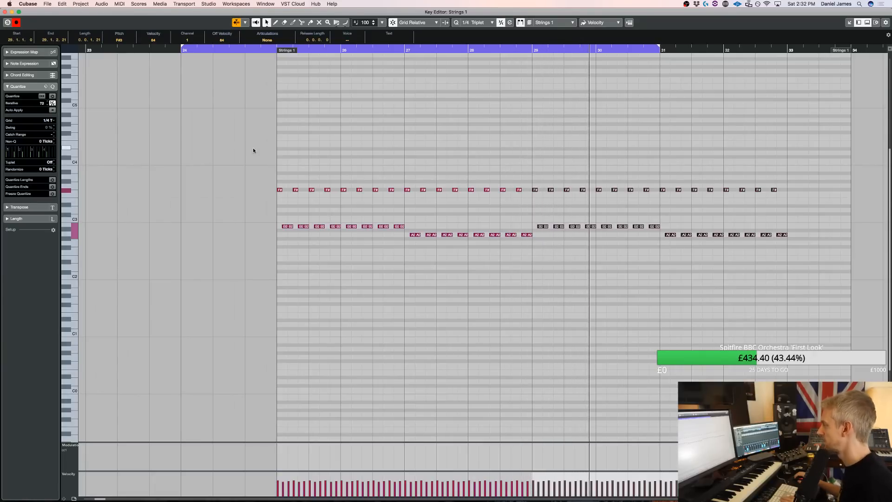
pyautogui.press('Return')
pyautogui.press('space')
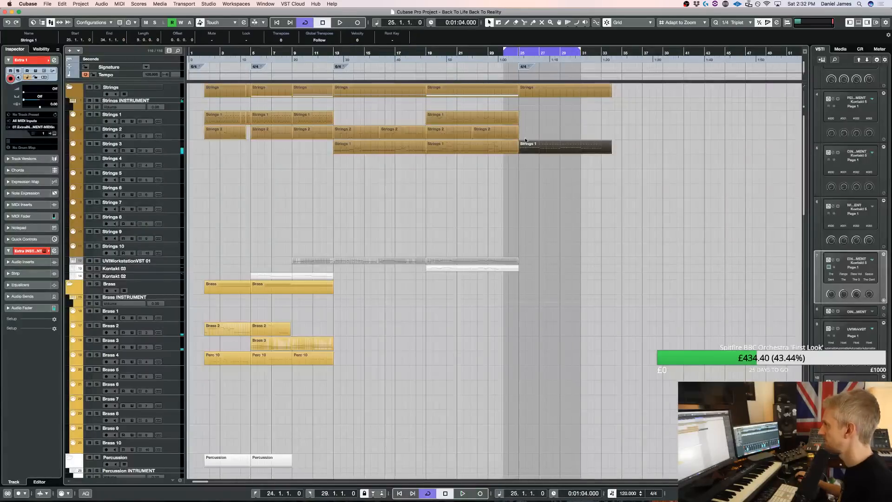
# Draw a new part on the Strings 2 track over bars 25 to 33 and add a B1 note at its start
pyautogui.moveTo(523, 133); pyautogui.dragTo(608, 134)
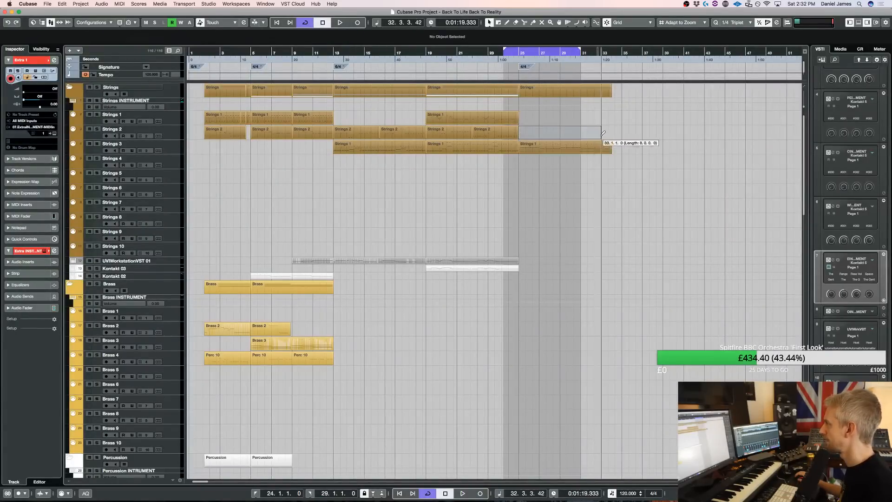
pyautogui.doubleClick(561, 134)
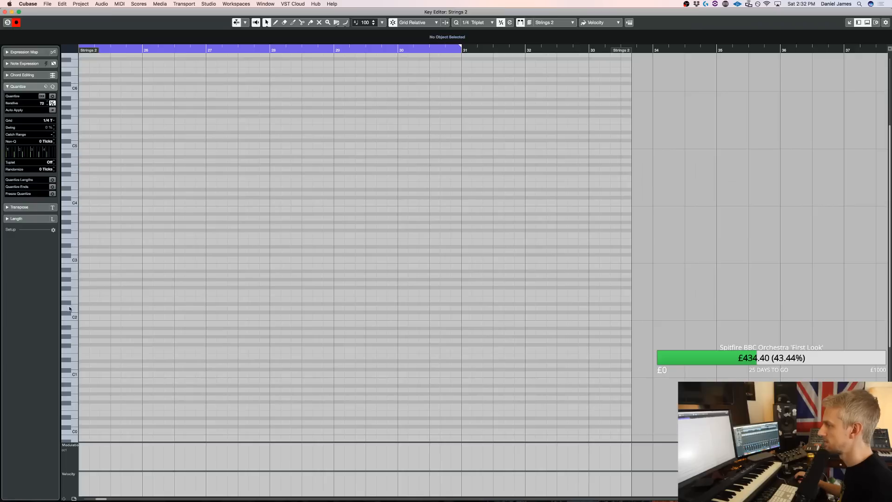
pyautogui.click(81, 316)
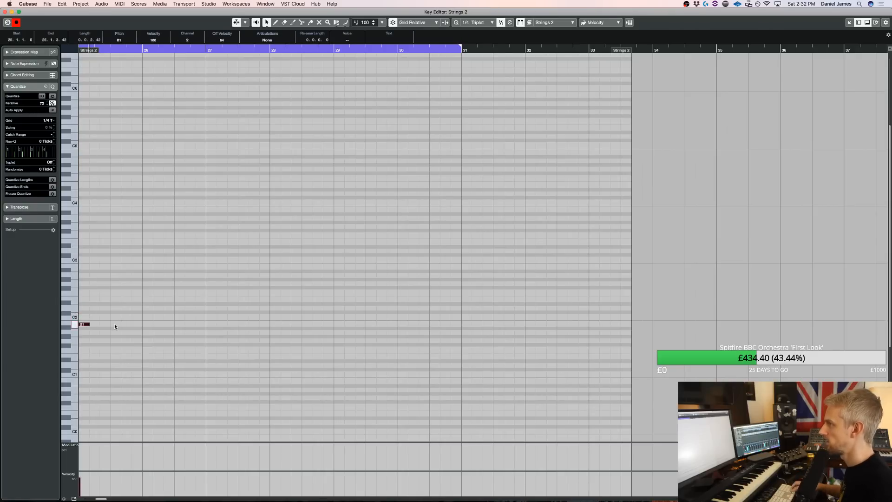
# Audition the B1 note and change the quantize grid to 1/8 Triplet
pyautogui.press('space')
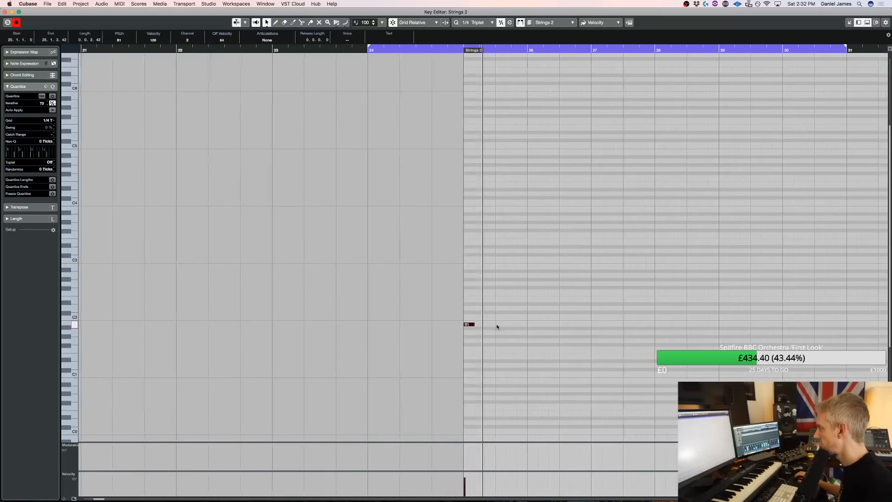
pyautogui.click(478, 23)
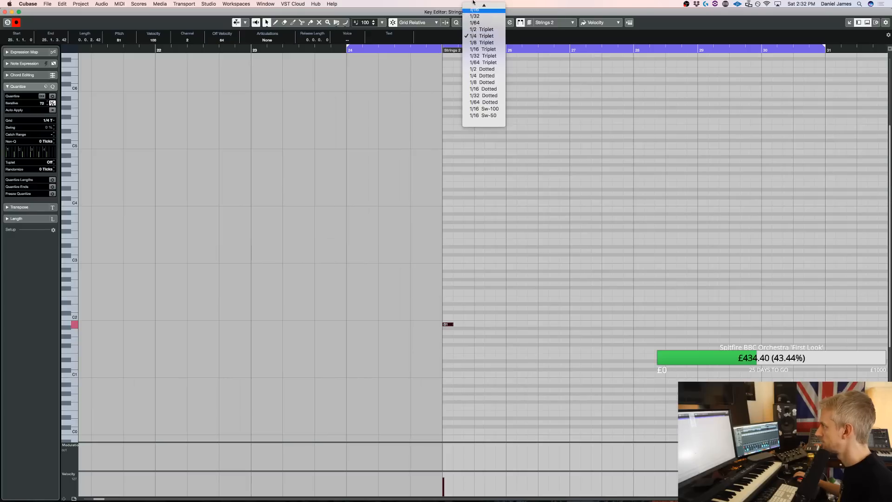
pyautogui.click(482, 67)
pyautogui.keyDown('alt'); pyautogui.click(461, 325); pyautogui.keyUp('alt')
pyautogui.keyDown('alt'); pyautogui.click(466, 325); pyautogui.keyUp('alt')
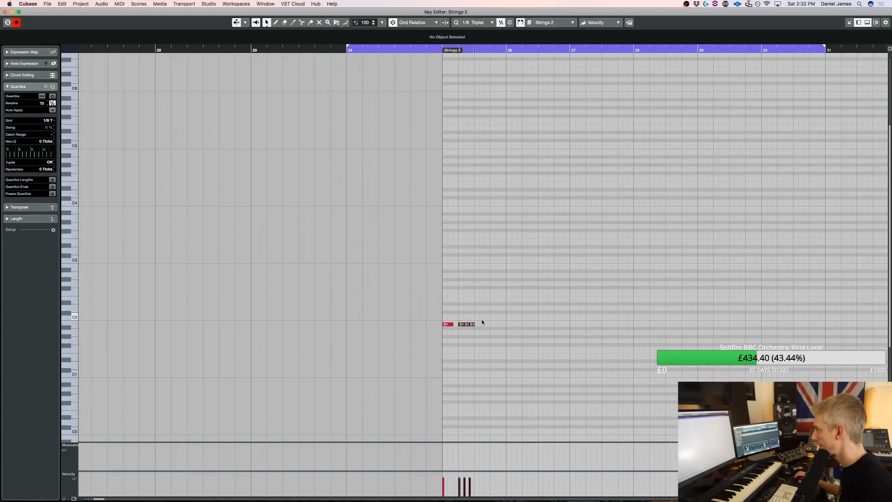
pyautogui.press('Delete')
pyautogui.press('space')
pyautogui.press('space')
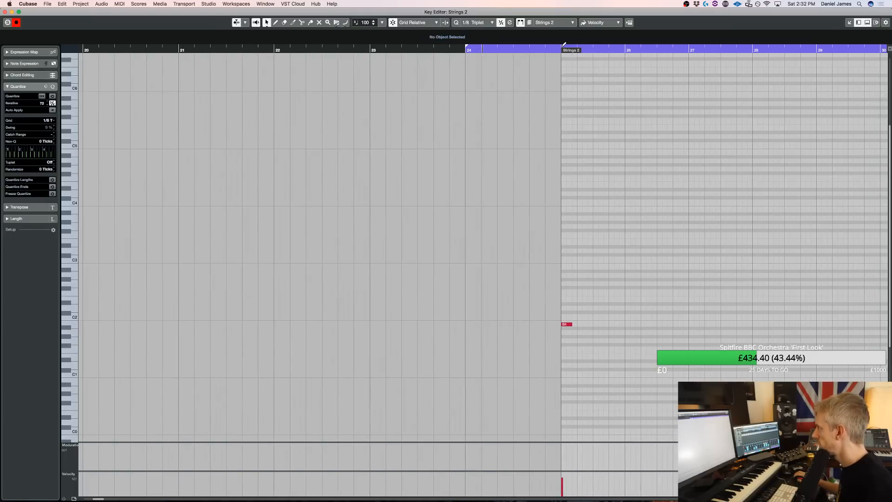
# Set the loop start to bar 25 and add two short B1 notes around beat 3 of that bar in Strings 2
pyautogui.keyDown('super'); pyautogui.click(562, 49); pyautogui.keyUp('super')
pyautogui.hscroll(5, 512, 209)
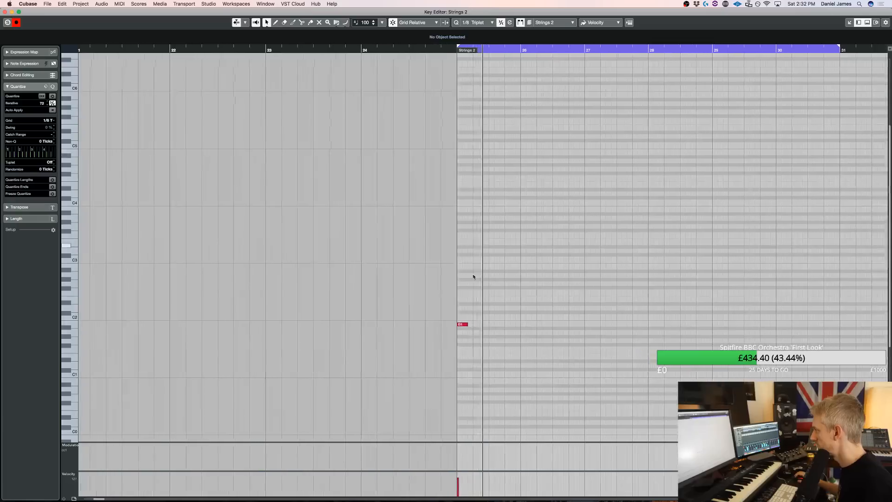
pyautogui.keyDown('alt'); pyautogui.click(481, 324); pyautogui.keyUp('alt')
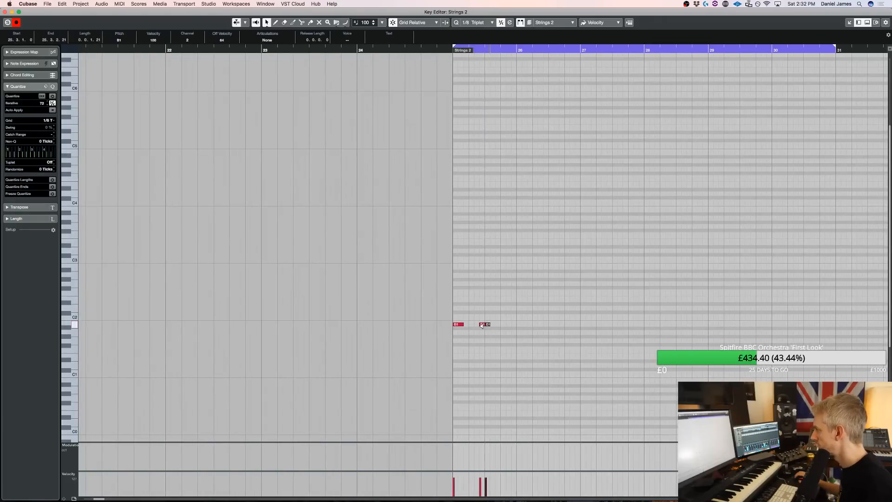
pyautogui.press('space')
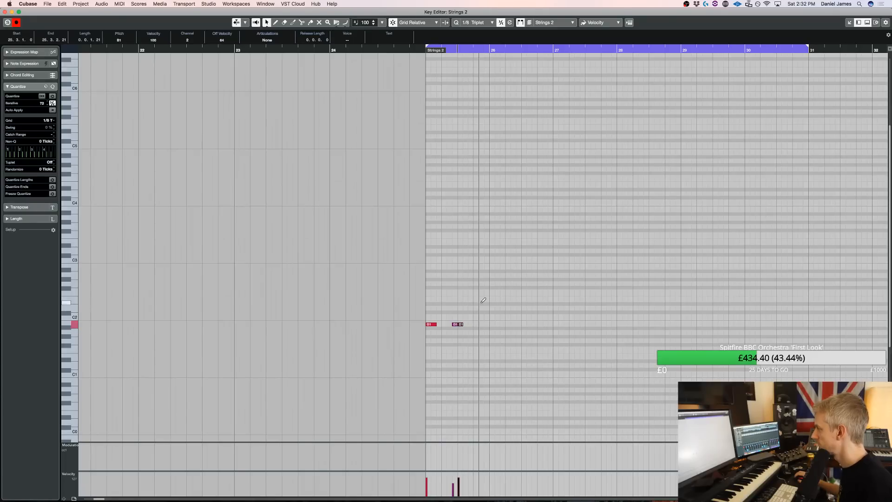
# Add a descending F#2, D2, B1 triplet on beat 4 of bar 25 and a G1 note at bar 26, and audition them
pyautogui.click(477, 288)
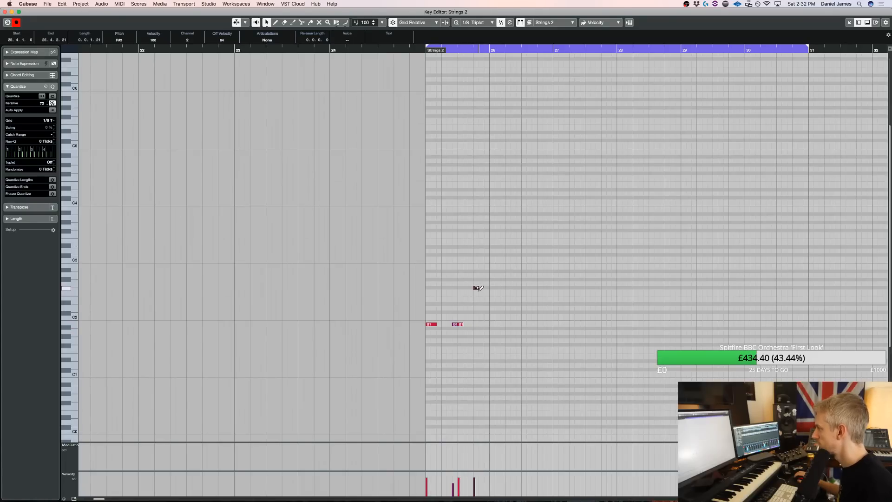
pyautogui.click(487, 324)
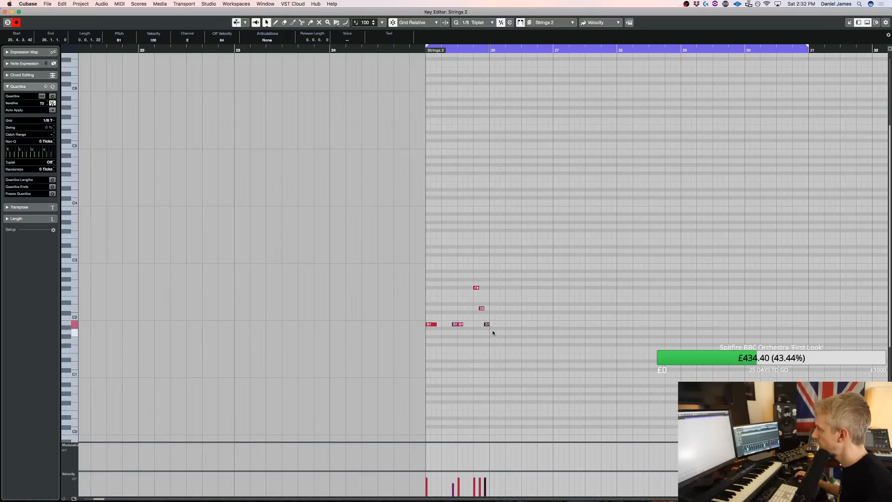
pyautogui.click(493, 342)
pyautogui.press('space')
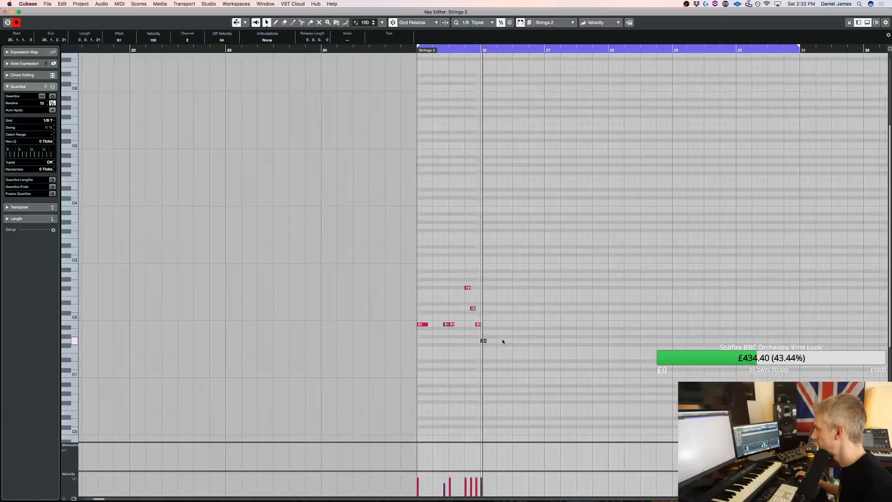
# Delete the descending triplet and the G1 note at bar 26, and add a B1 note on beat 4 of bar 25
pyautogui.press('space')
pyautogui.moveTo(476, 328); pyautogui.dragTo(442, 272)
pyautogui.press('Delete')
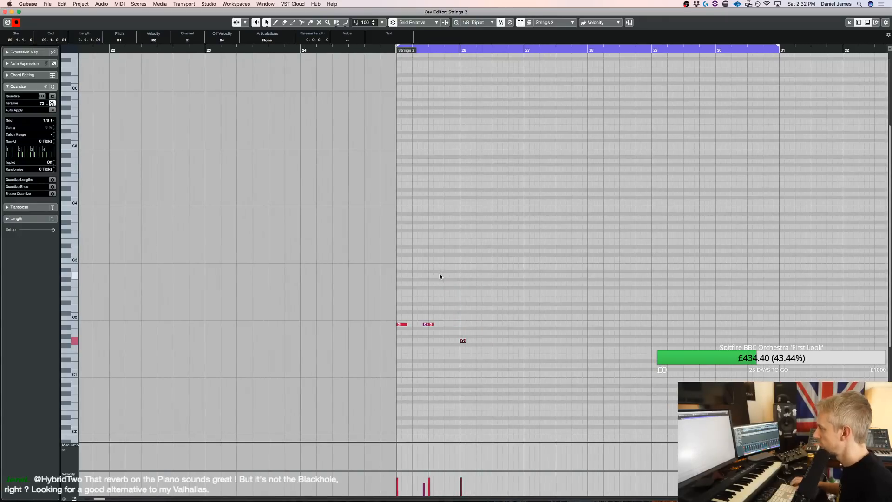
pyautogui.press('space')
pyautogui.keyDown('alt'); pyautogui.click(481, 323); pyautogui.keyUp('alt')
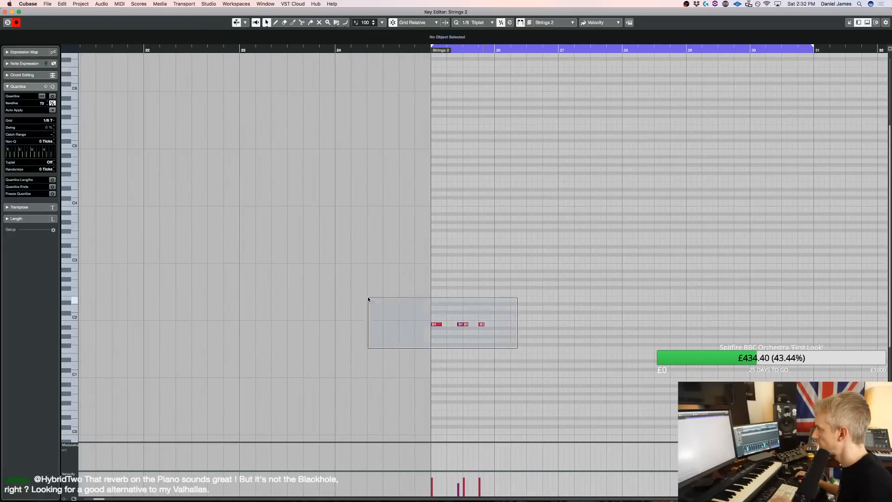
# Duplicate the bar 25 rhythm through bar 28, transposing bar 26 to F1 and bars 27 and 28 to D2, and audition it
pyautogui.moveTo(368, 298); pyautogui.dragTo(368, 299)
pyautogui.press('super+d')
pyautogui.press('Down')
pyautogui.press('Down')
pyautogui.press('Down')
pyautogui.press('Down')
pyautogui.press('Down')
pyautogui.press('Down')
pyautogui.press('super+d')
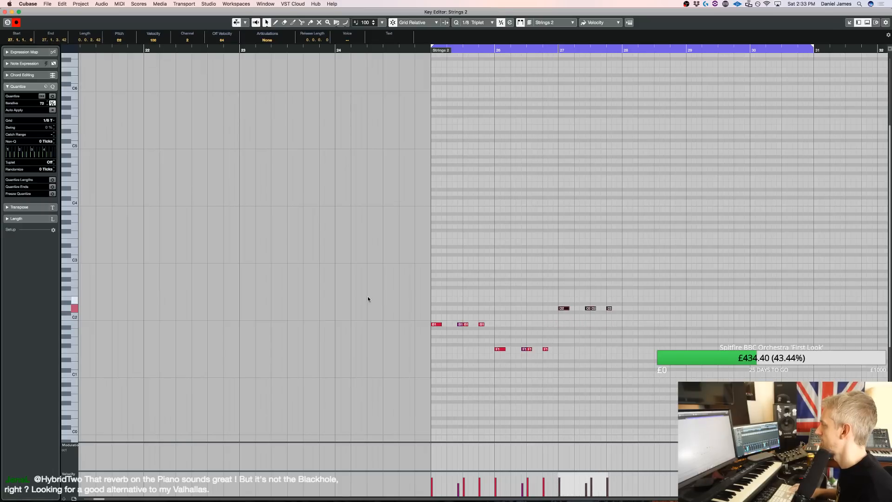
pyautogui.press('space')
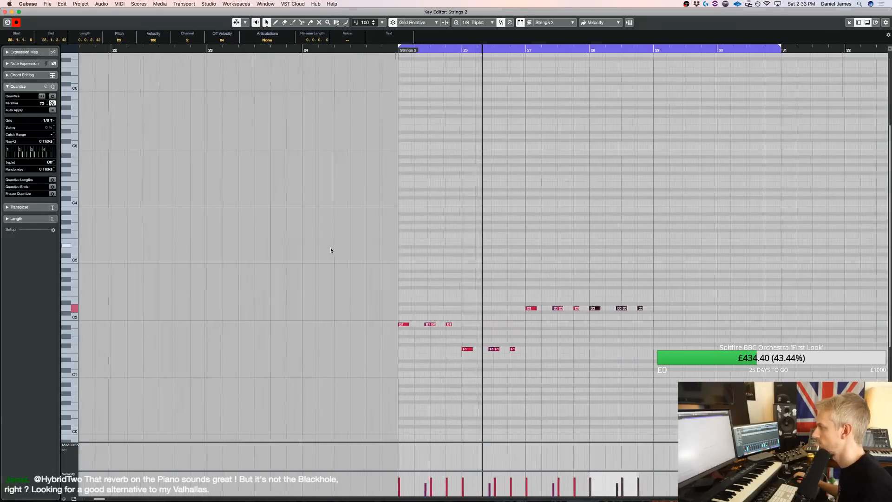
# Transpose the bar 26 notes up to G1 and play the phrase back
pyautogui.moveTo(379, 366); pyautogui.dragTo(514, 340)
pyautogui.press('Up')
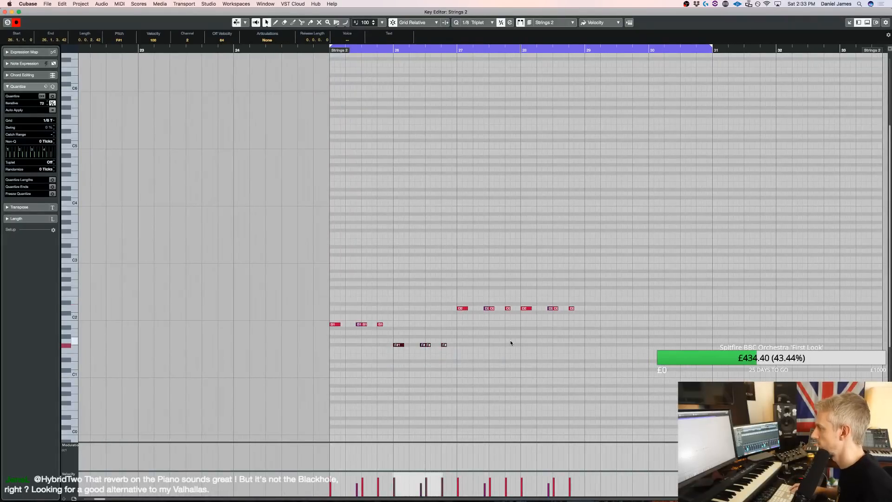
pyautogui.press('Up')
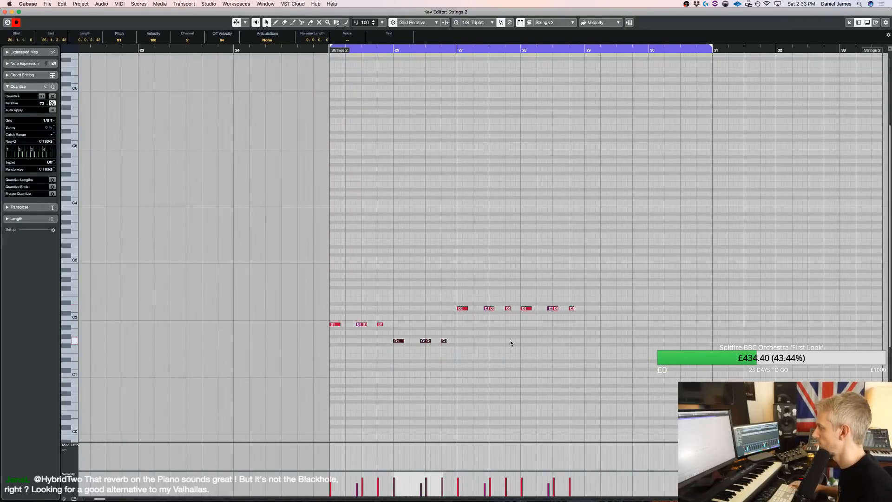
pyautogui.press('space')
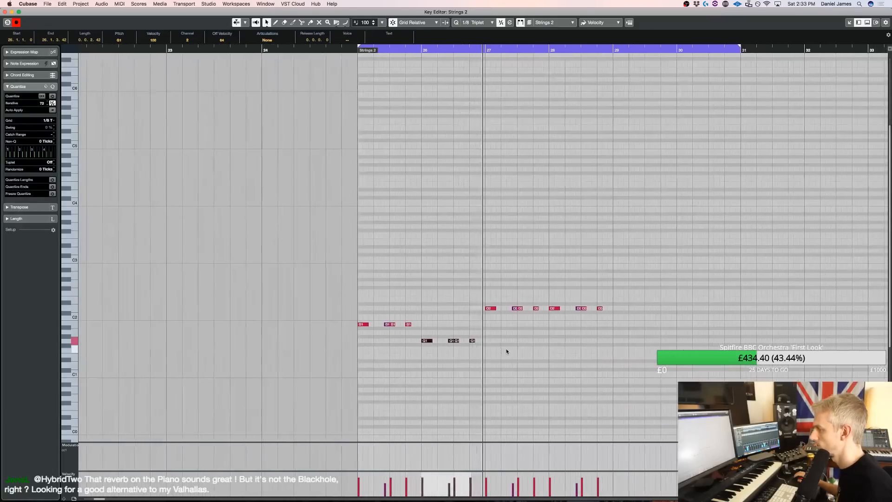
# Duplicate the whole four-bar bass pattern so that the copy fills bars 29 to 32
pyautogui.moveTo(583, 376)
pyautogui.mouseDown()
pyautogui.moveTo(629, 420)
pyautogui.moveTo(266, 240)
pyautogui.mouseUp()
pyautogui.press('super+d')
pyautogui.press('super+Right')
pyautogui.press('super+Right')
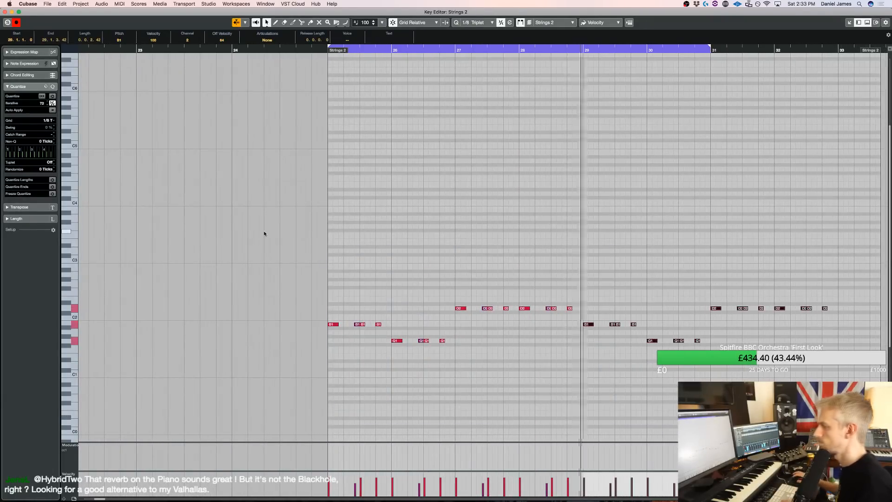
# Back in the project, split the Extra 1 part at bar 25 and delete the sections before and after the split
pyautogui.press('Return')
pyautogui.scroll(-15, 544, 228)
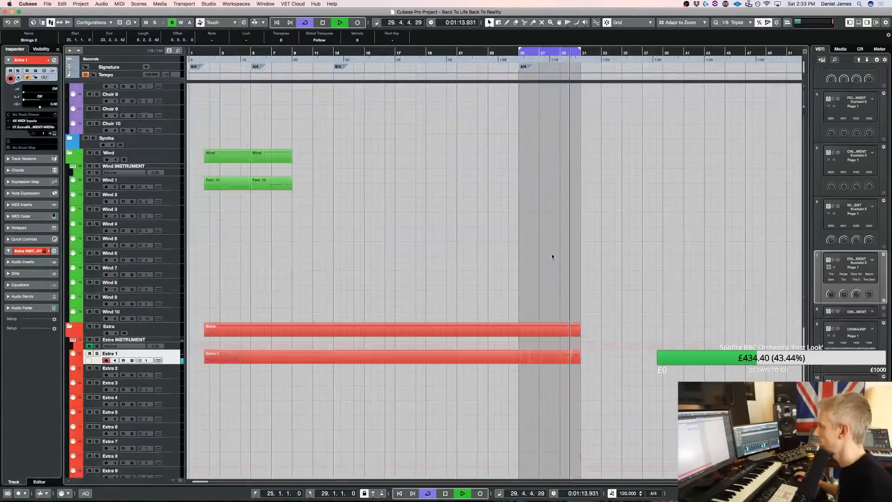
pyautogui.press('space')
pyautogui.press('3')
pyautogui.click(521, 362)
pyautogui.press('1')
pyautogui.click(461, 362)
pyautogui.press('Delete')
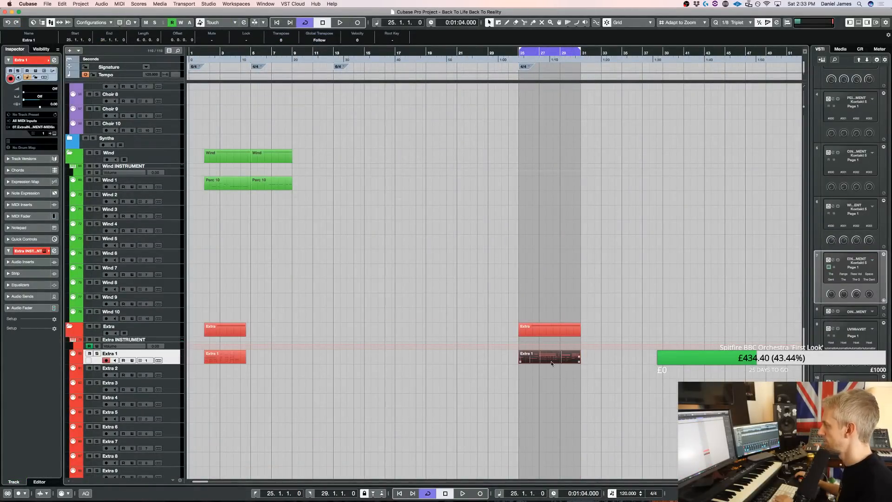
pyautogui.press('Delete')
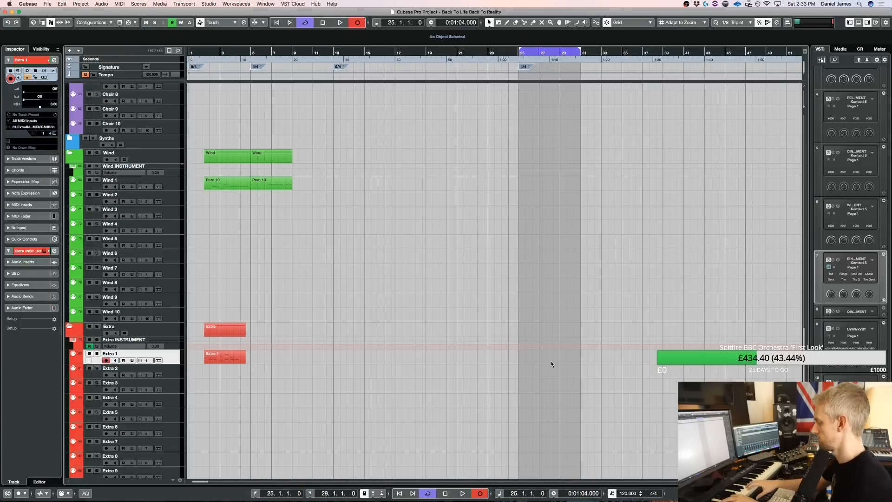
# Record a trial take on the Extra 1 track from bar 25
pyautogui.press('KP_Multiply')
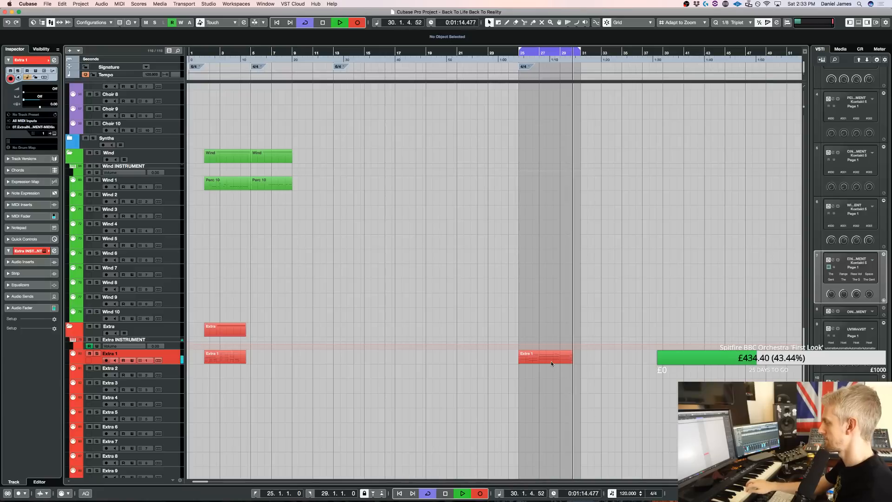
pyautogui.press('space')
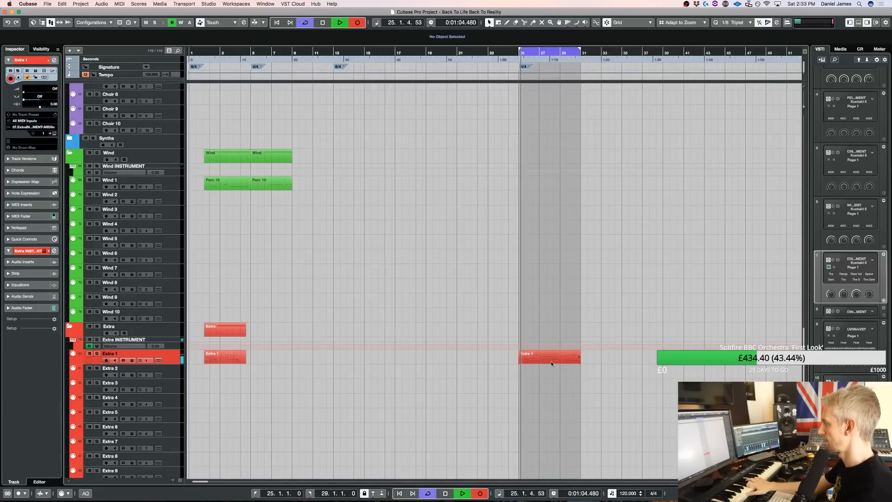
# Extend the loop end to bar 34 and record a new take on Extra 1 from bar 25
pyautogui.scroll(15, 558, 348)
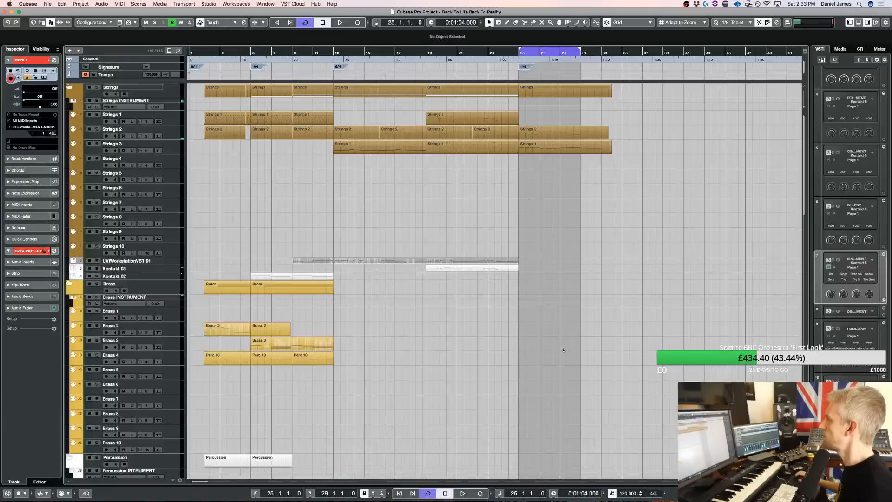
pyautogui.moveTo(604, 48); pyautogui.dragTo(613, 53)
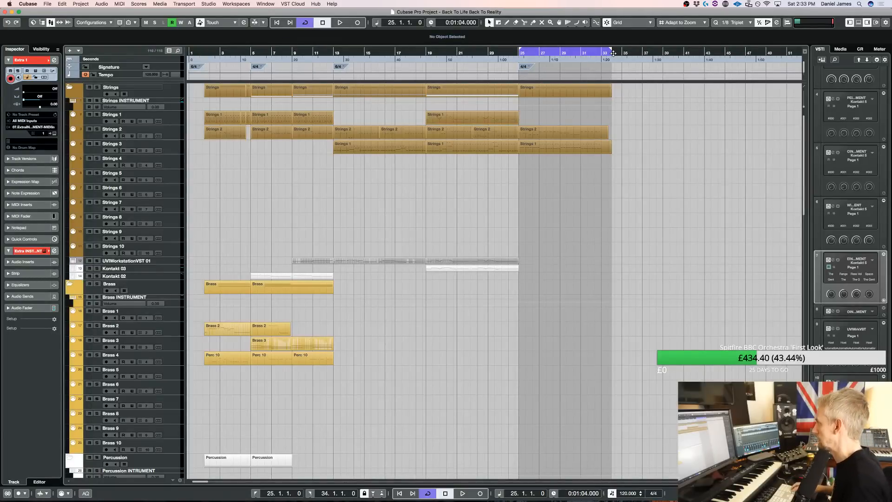
pyautogui.scroll(-15, 630, 226)
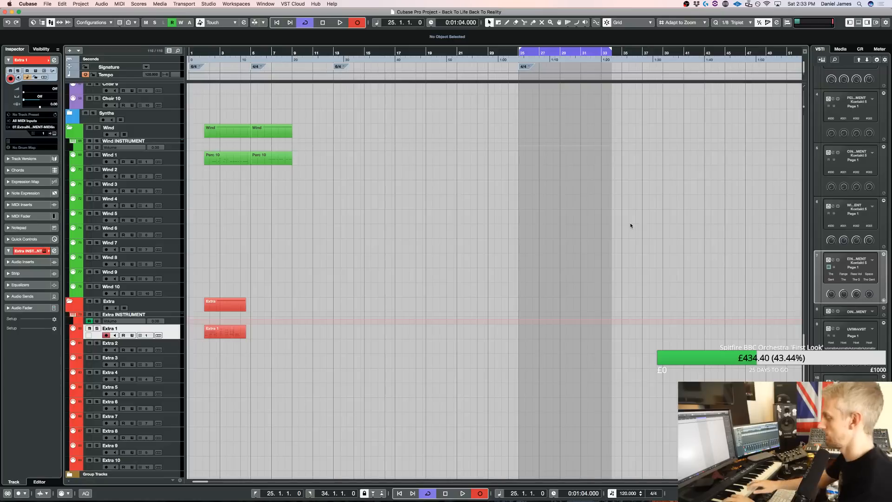
pyautogui.press('KP_Multiply')
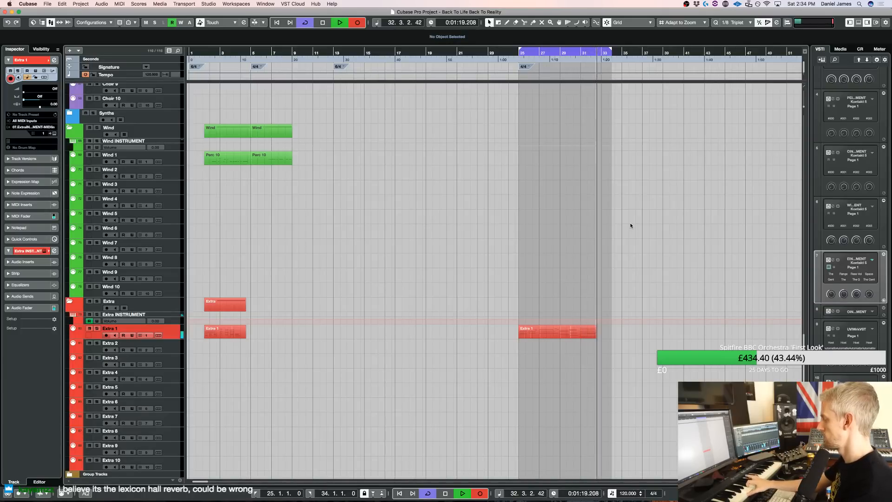
pyautogui.press('space')
# Split the new Extra 1 take at bar 33 and set the loop end to bar 33
pyautogui.press('3')
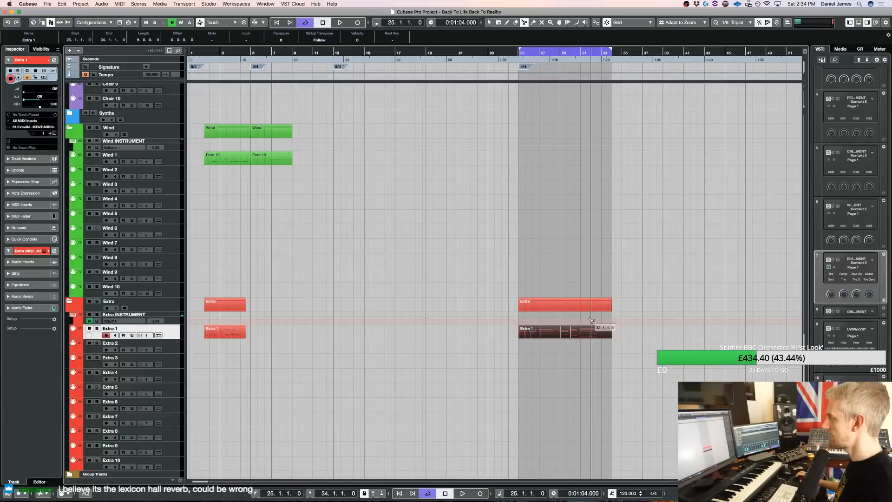
pyautogui.click(604, 332)
pyautogui.press('1')
pyautogui.keyDown('alt'); pyautogui.click(601, 55); pyautogui.keyUp('alt')
# Play the arrangement from bar 19 and save the project
pyautogui.scroll(20, 476, 109)
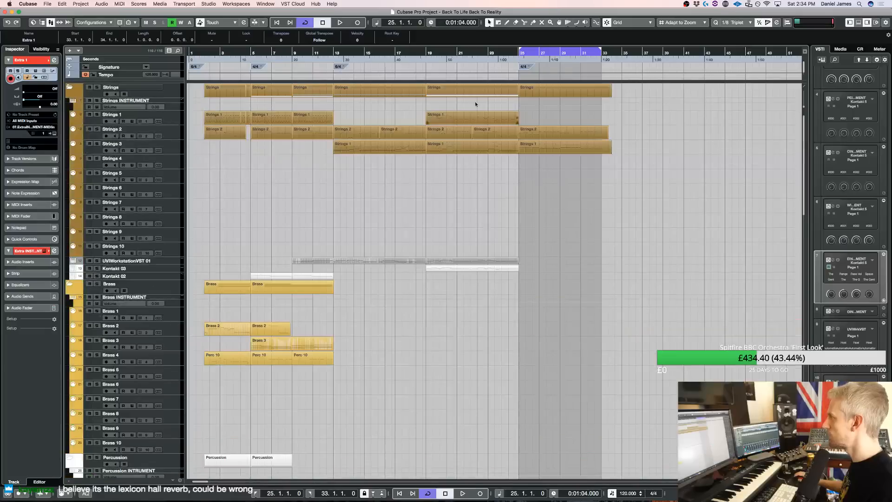
pyautogui.click(425, 50)
pyautogui.press('space')
pyautogui.press('super+s')
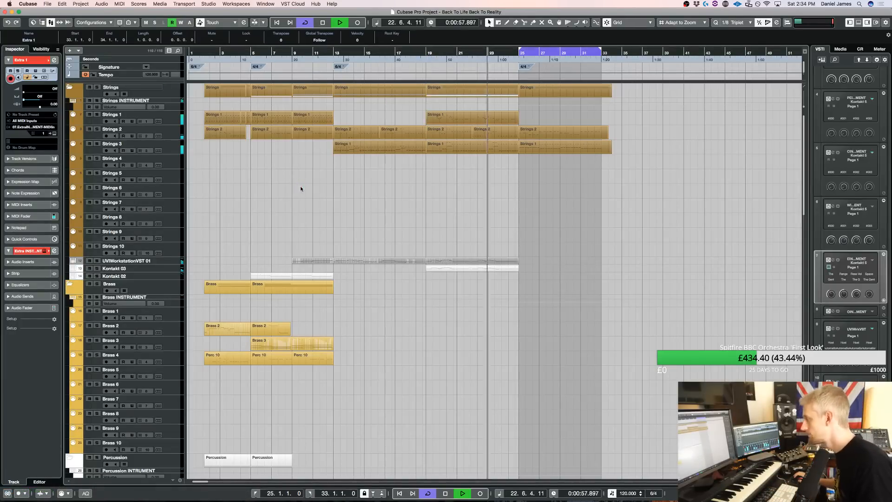
# Select the Kontakt 03 track and open its Solo Flute instrument while the looped section plays
pyautogui.click(174, 263)
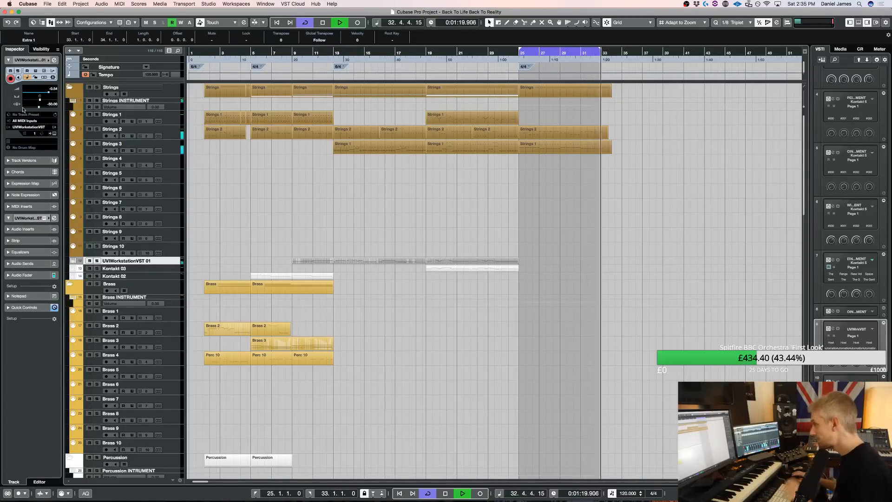
pyautogui.press('space')
pyautogui.click(168, 269)
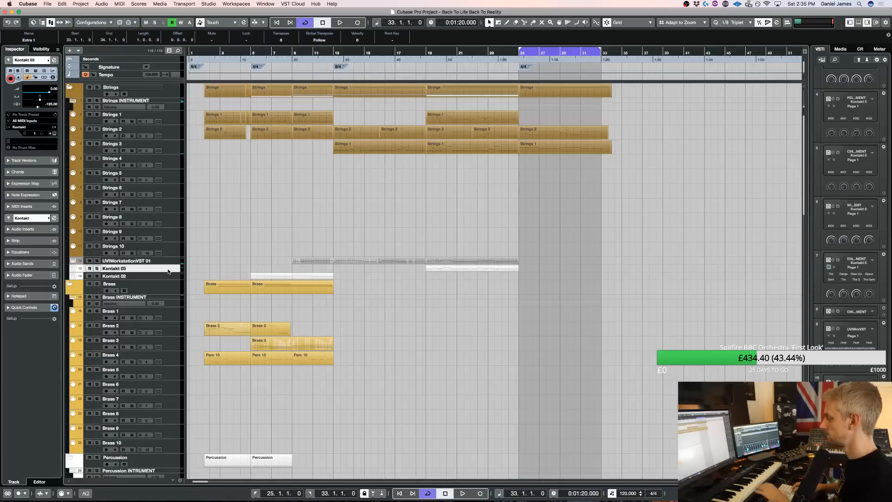
pyautogui.press('space')
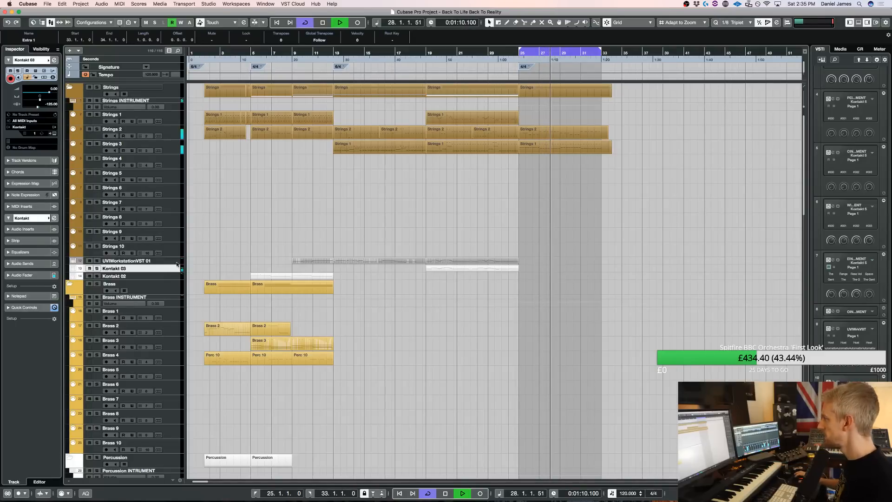
pyautogui.press('e')
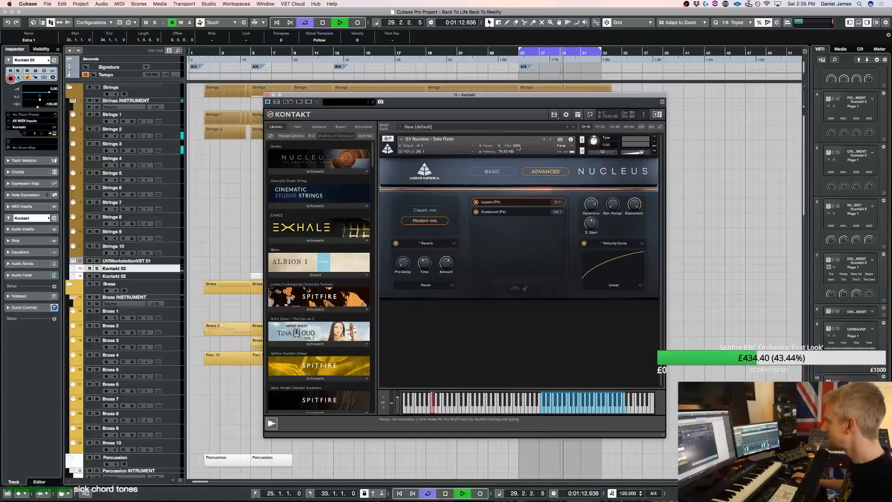
pyautogui.press('space')
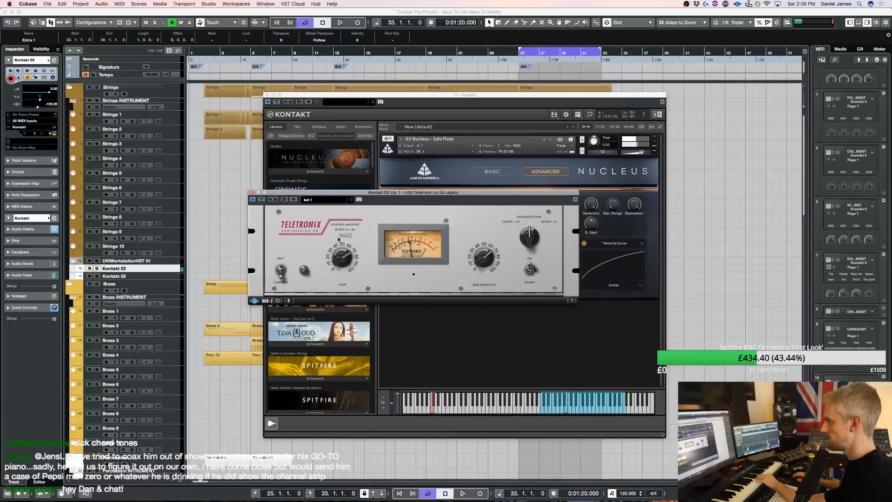
# Audition the flute over the loop, lower the Kontakt 03 track volume slightly, and close its Kontakt and LA-2A windows
pyautogui.press('space')
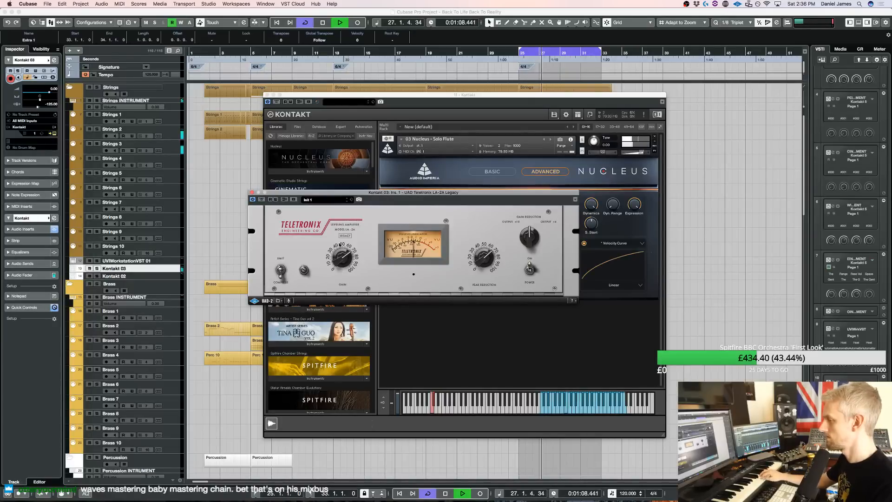
pyautogui.press('space')
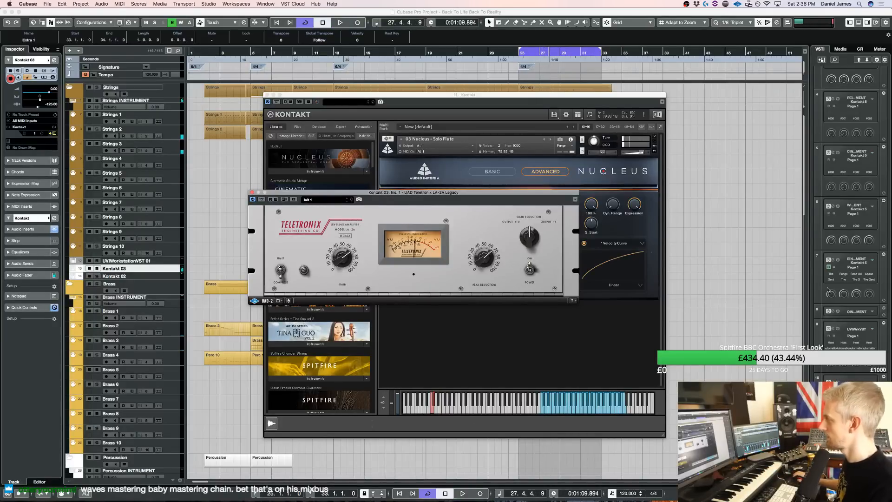
pyautogui.moveTo(67, 162); pyautogui.dragTo(67, 166)
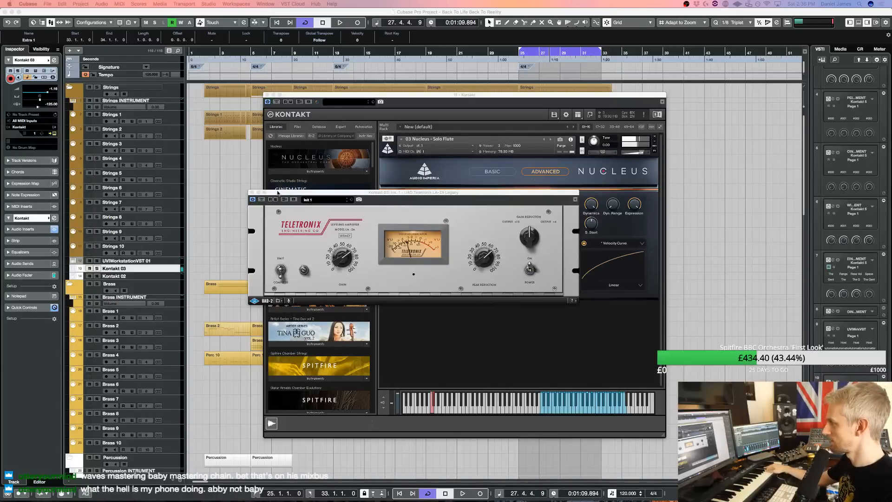
pyautogui.click(488, 260)
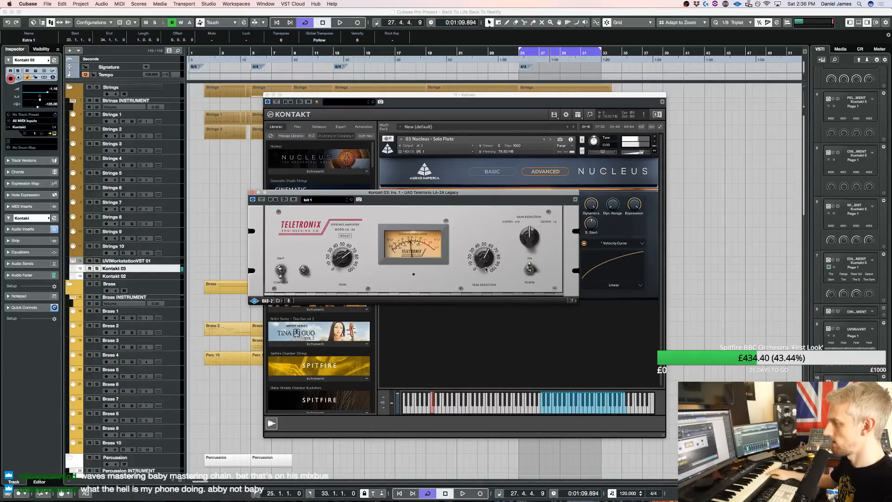
pyautogui.click(268, 98)
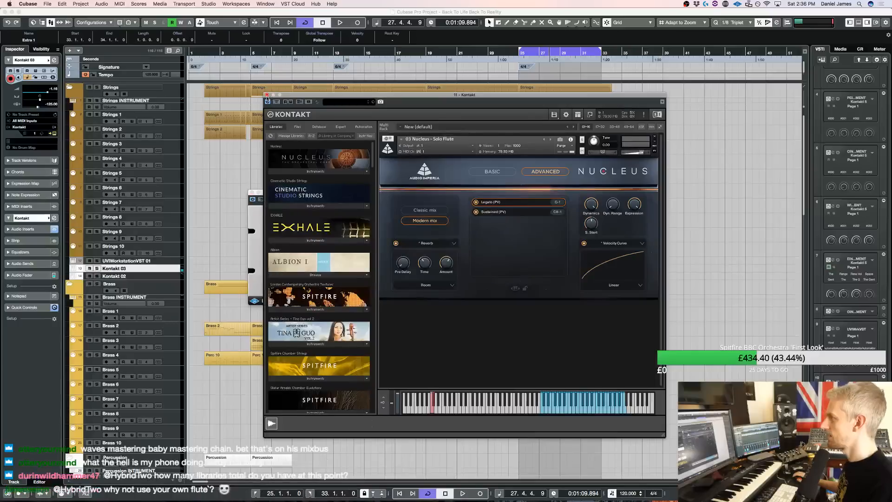
pyautogui.click(267, 95)
pyautogui.click(252, 193)
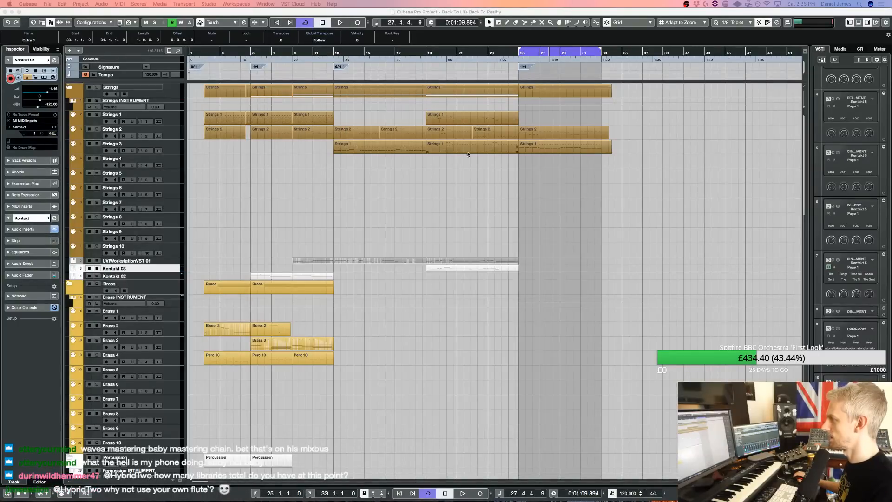
# Set both loop locators to bar 19 and open the Kontakt instrument of the Wind 1 track to examine its loaded multis
pyautogui.keyDown('alt'); pyautogui.click(428, 55); pyautogui.keyUp('alt')
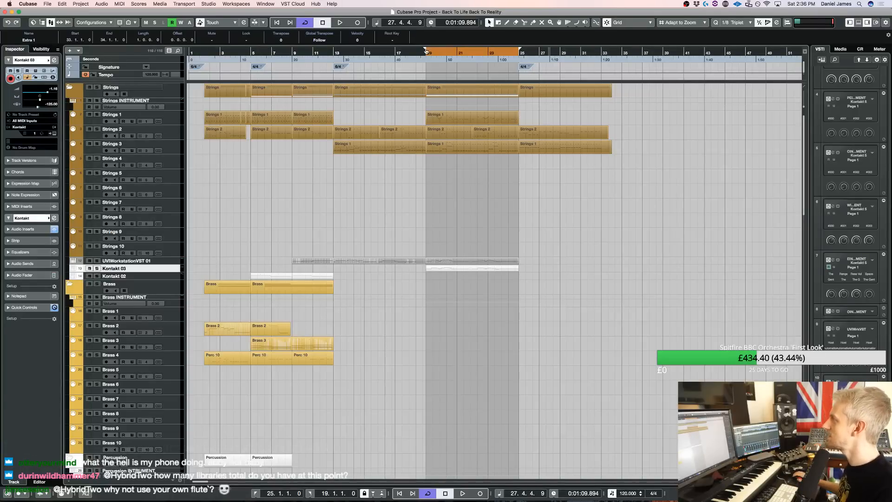
pyautogui.keyDown('ctrl'); pyautogui.click(426, 51); pyautogui.keyUp('ctrl')
pyautogui.scroll(-15, 407, 261)
pyautogui.scroll(-8, 158, 400)
pyautogui.click(167, 412)
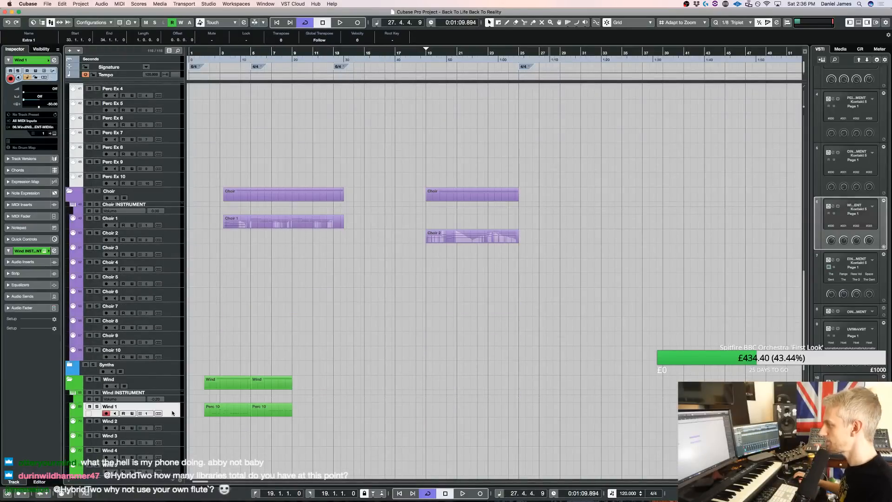
pyautogui.click(834, 206)
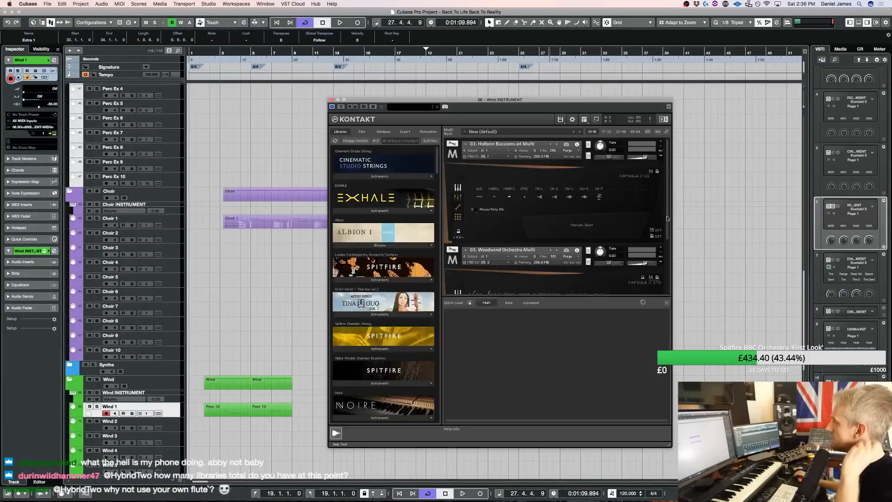
pyautogui.scroll(-5, 612, 211)
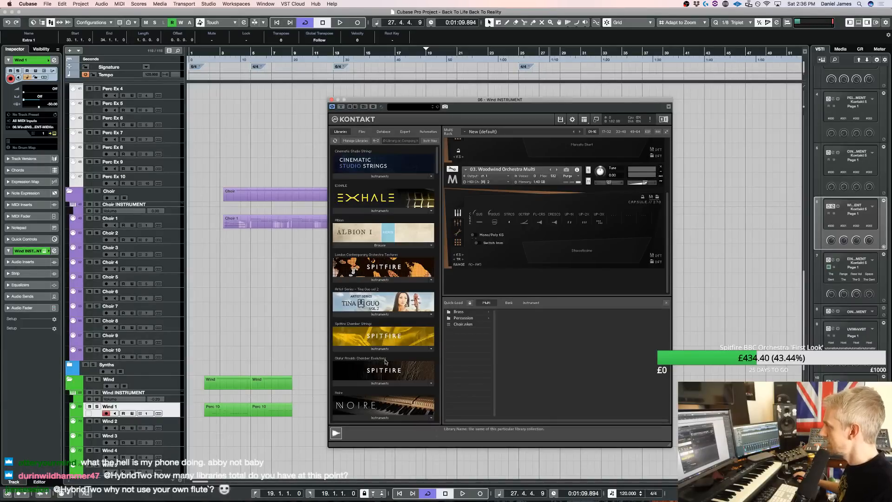
# Load the Berlin Woodwinds 04. Flute 1 Staccato Short patch into the Wind instrument's Kontakt rack
pyautogui.scroll(-5, 381, 358)
pyautogui.scroll(-15, 381, 357)
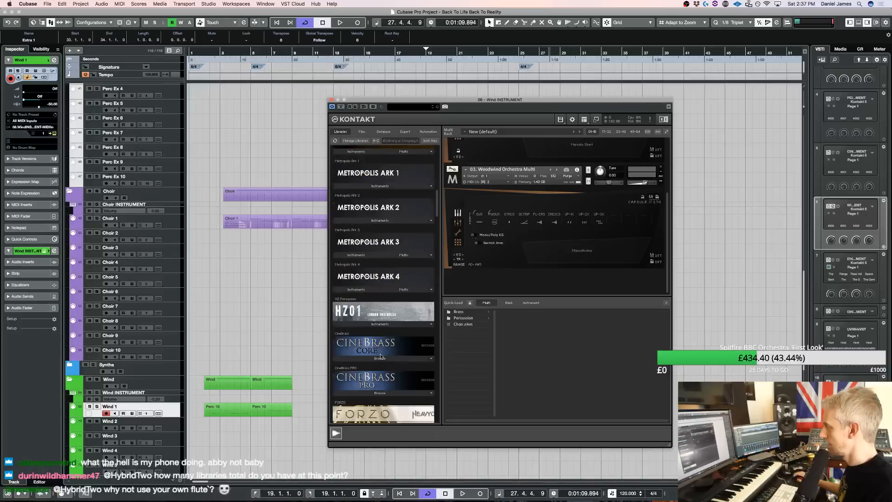
pyautogui.scroll(-3, 381, 355)
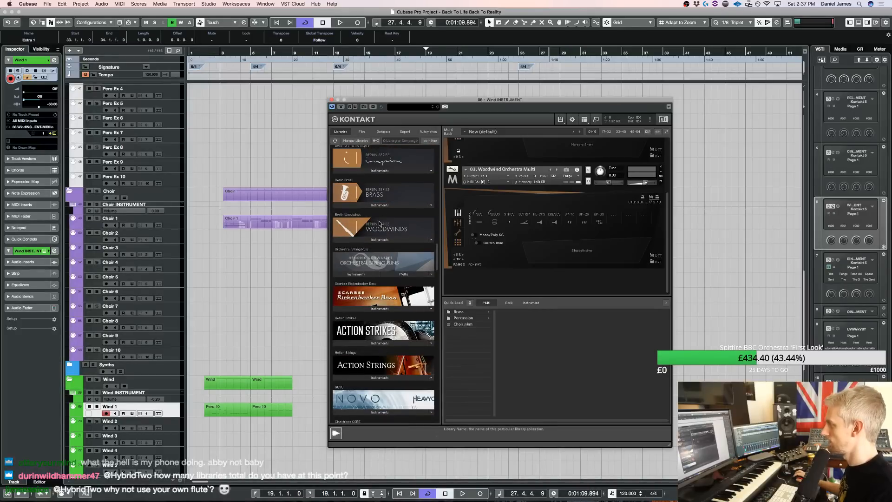
pyautogui.click(382, 241)
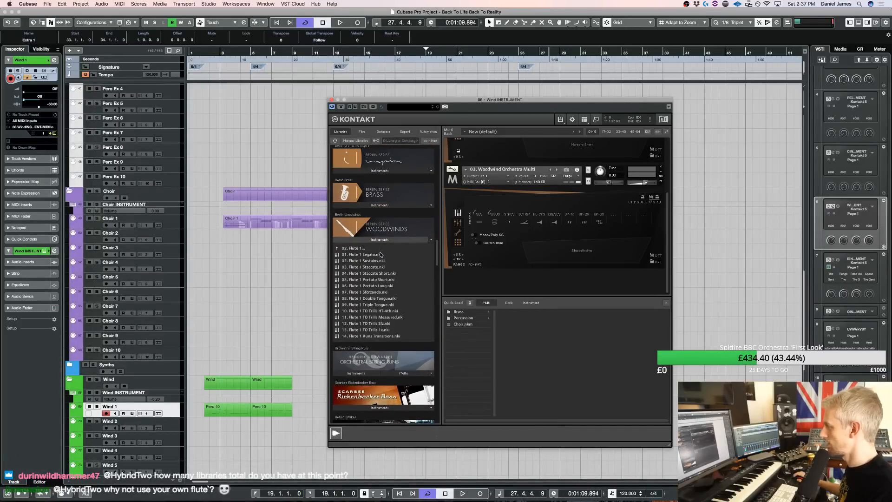
pyautogui.click(388, 275)
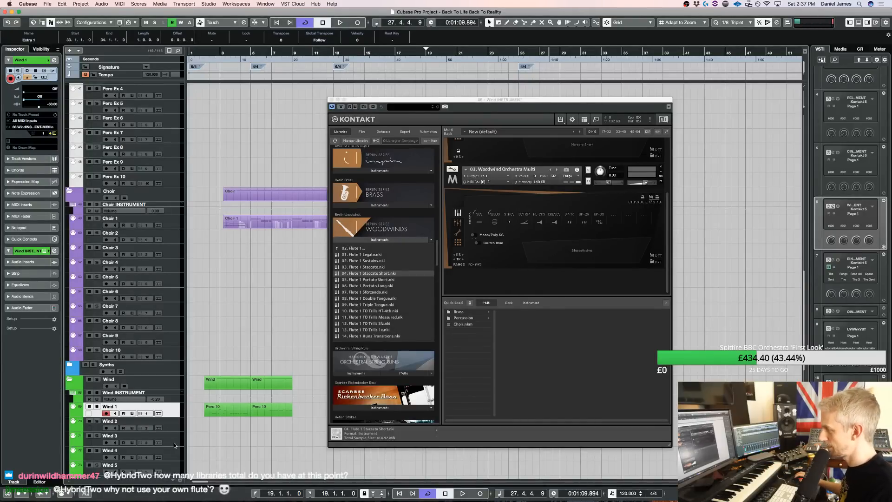
# Select the Wind 3 track, audition the staccato flute against playback from bar 19, and close the Kontakt window
pyautogui.click(174, 446)
pyautogui.press('space')
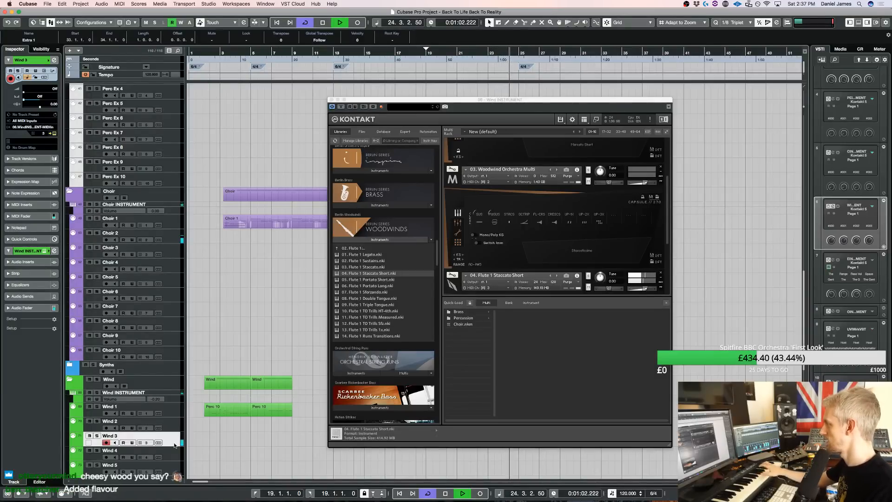
pyautogui.press('space')
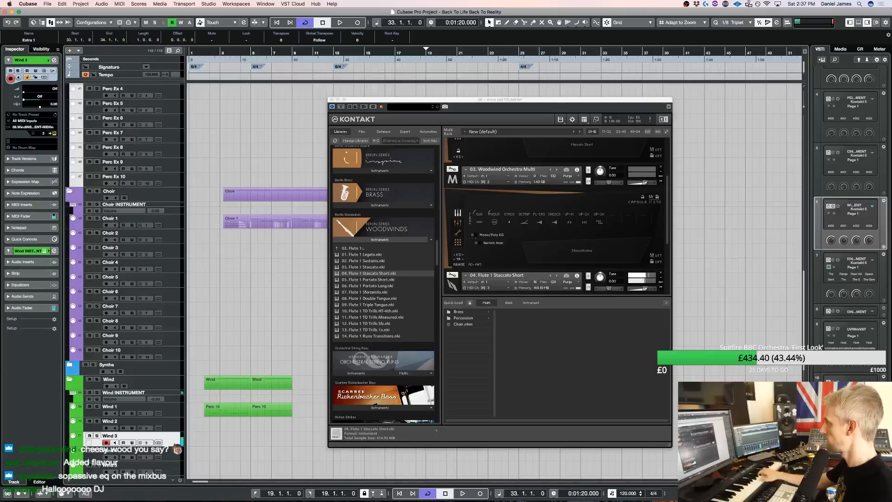
pyautogui.press('space')
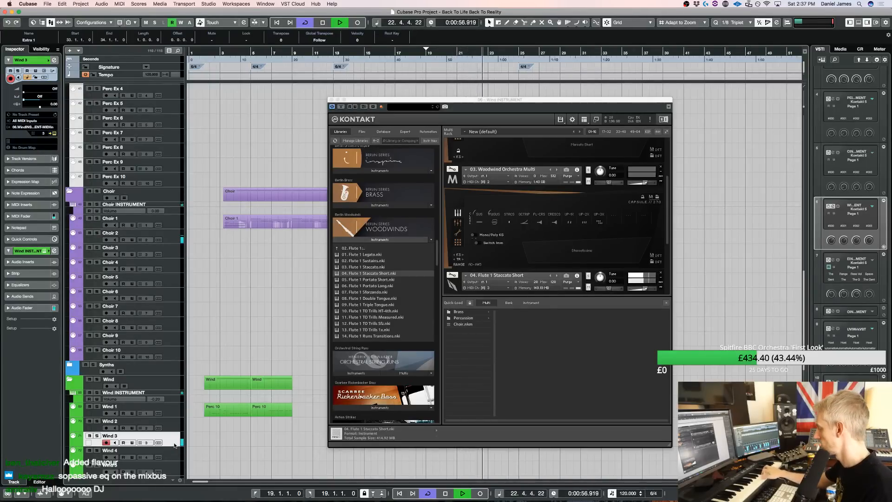
pyautogui.press('space')
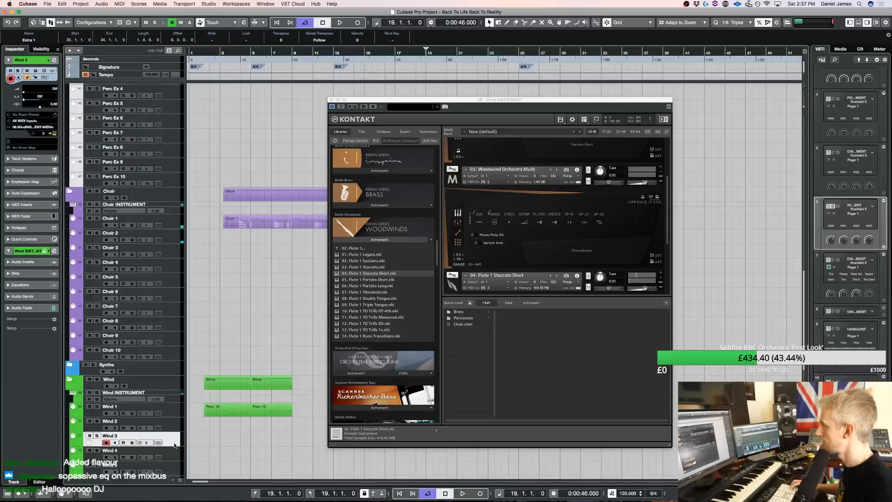
pyautogui.click(330, 100)
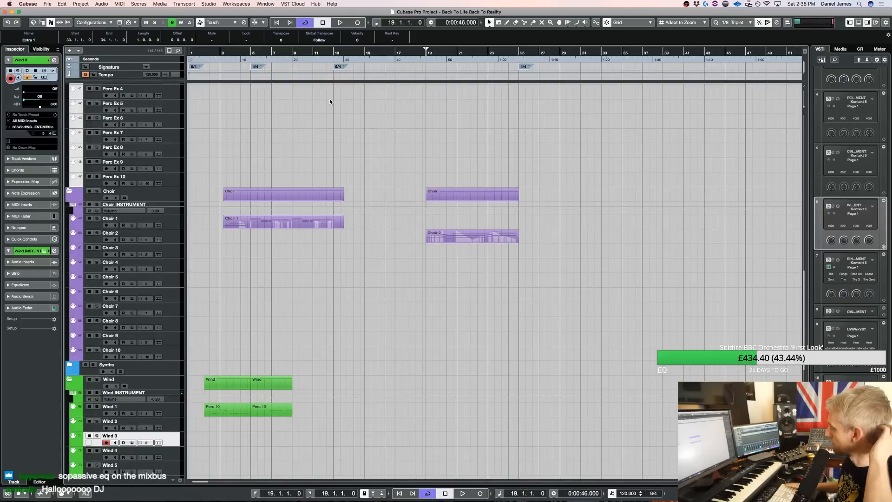
# Record a staccato flute part on Wind 3 from bar 19 and open it in the Key Editor
pyautogui.press('KP_Multiply')
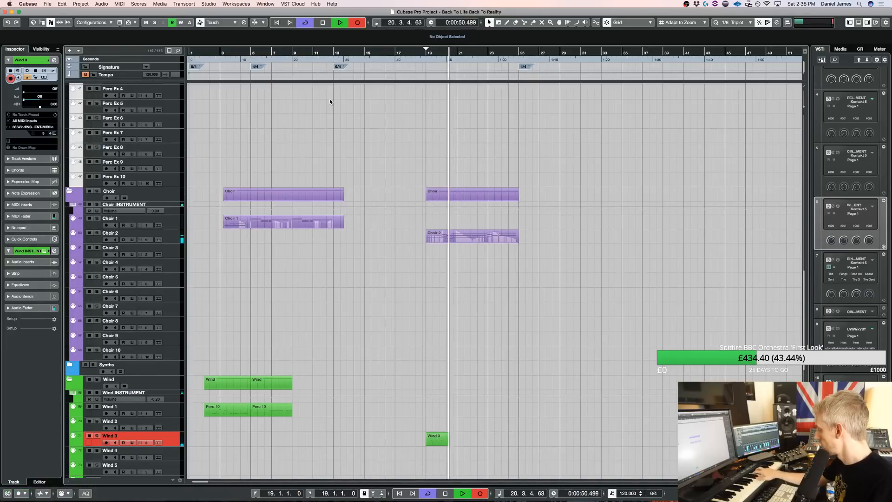
pyautogui.press('space')
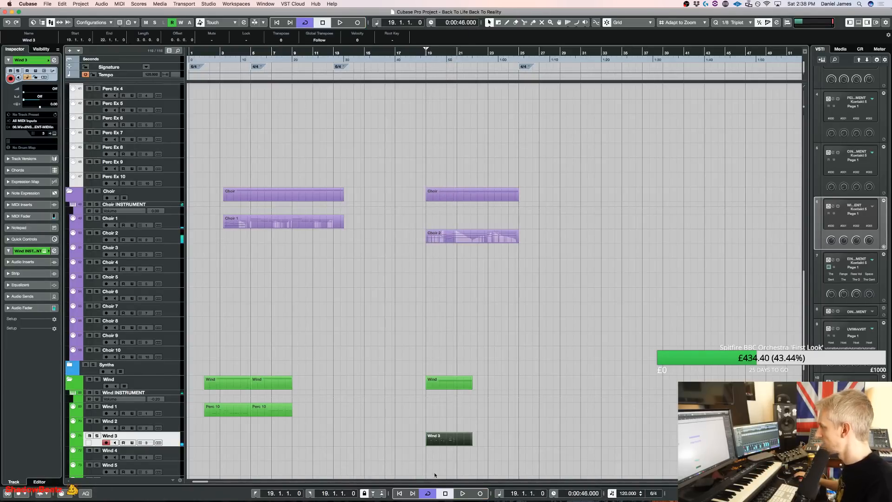
pyautogui.doubleClick(440, 442)
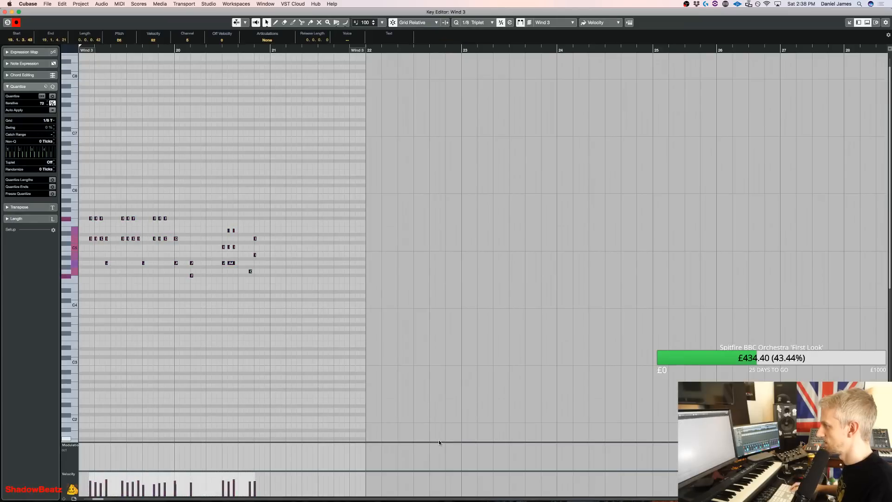
# Quantize all recorded Wind 3 notes to the 1/8 triplet grid and play the part back
pyautogui.press('space')
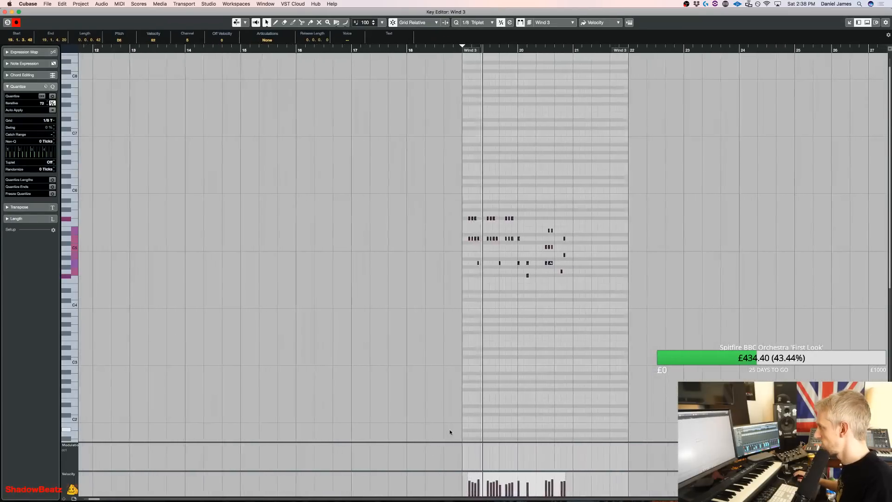
pyautogui.press('h')
pyautogui.press('space')
pyautogui.moveTo(629, 362); pyautogui.dragTo(356, 158)
pyautogui.press('q')
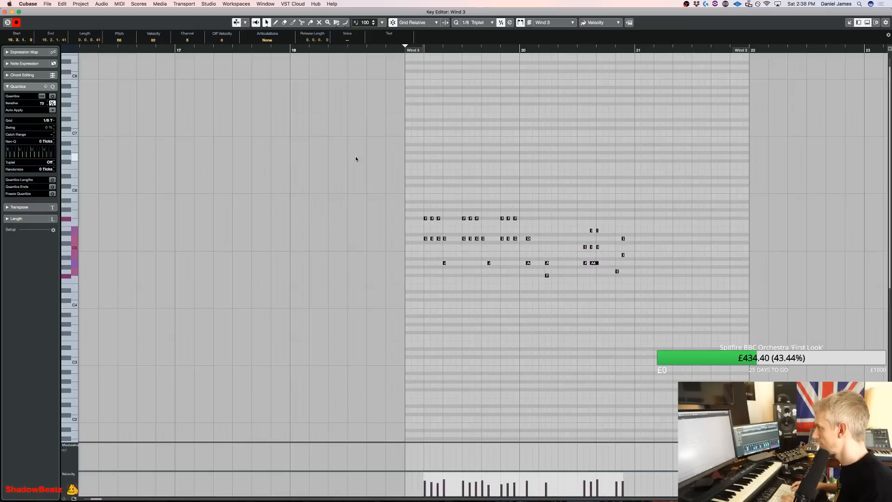
pyautogui.press('space')
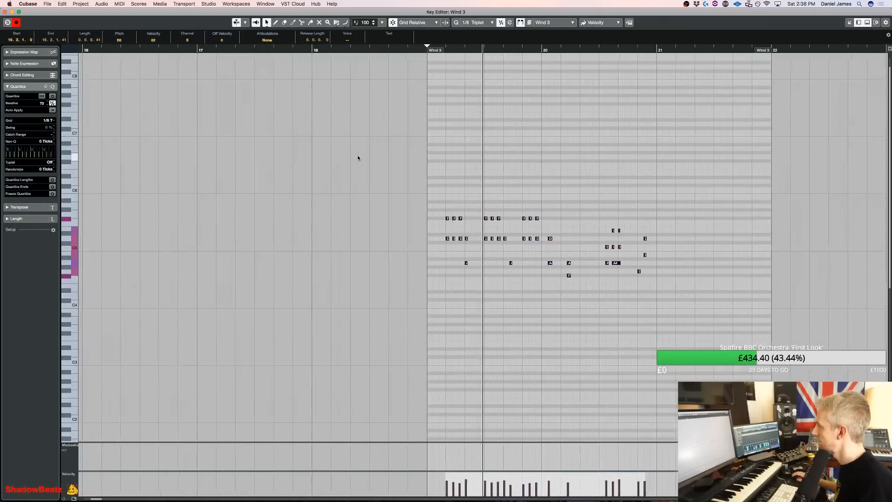
pyautogui.press('space')
# Nudge the second low note of bar 19 one triplet earlier and delete the first recorded notes of bar 20
pyautogui.moveTo(480, 292); pyautogui.dragTo(459, 253)
pyautogui.press('super+Left')
pyautogui.moveTo(534, 292); pyautogui.dragTo(504, 228)
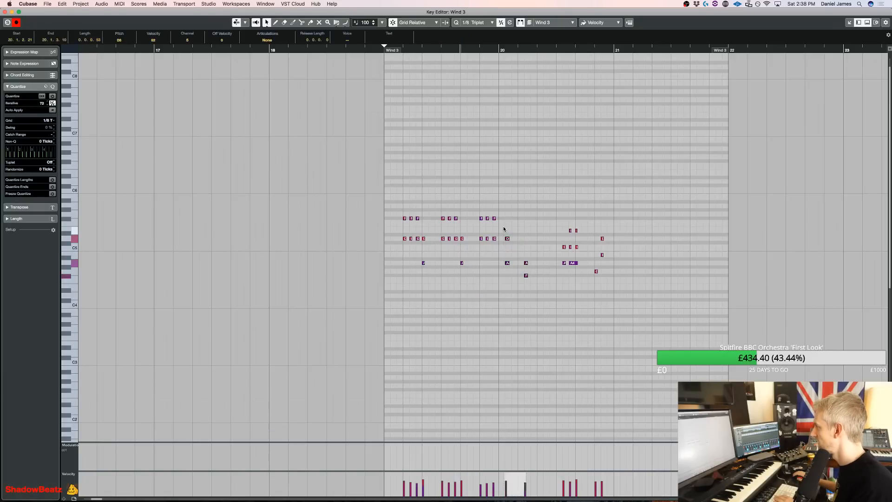
pyautogui.press('Delete')
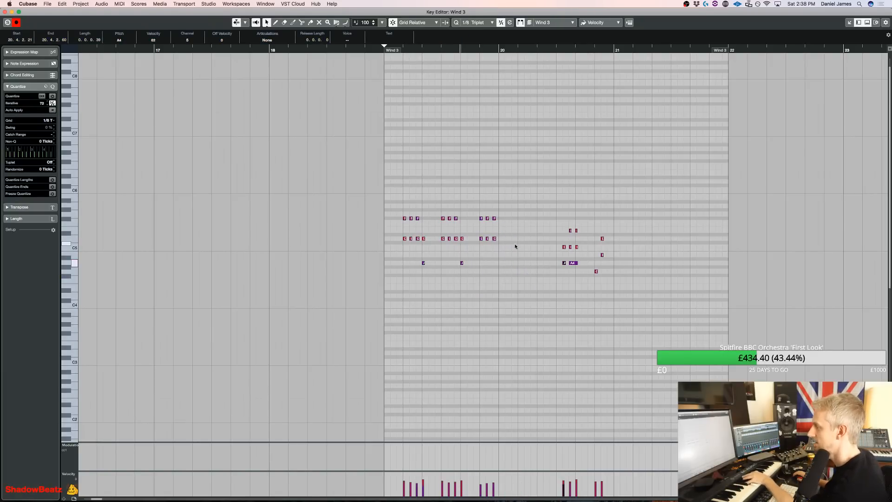
# Build a one-triplet chord of A4, C5 and E5 at the start of bar 20 and play it back
pyautogui.click(501, 288)
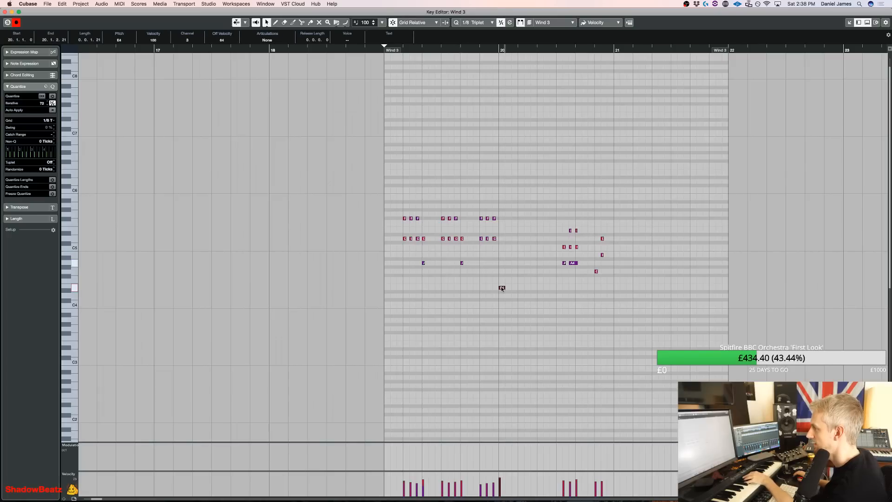
pyautogui.click(501, 263)
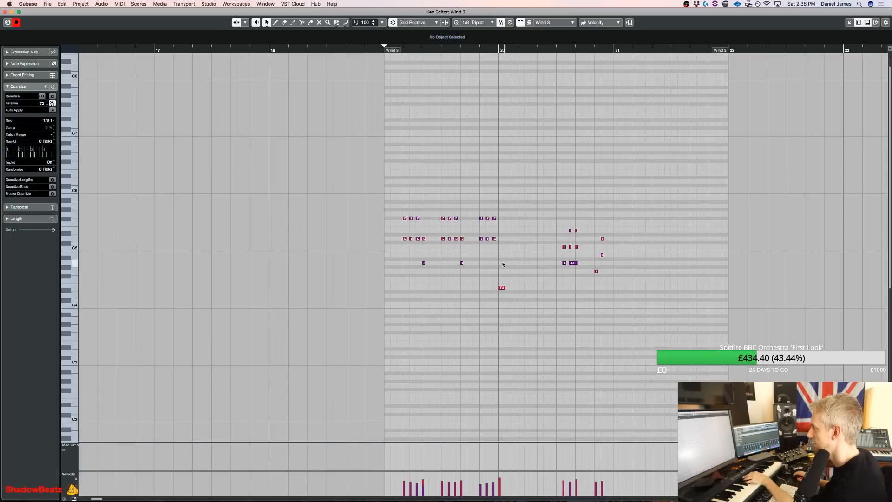
pyautogui.click(501, 234)
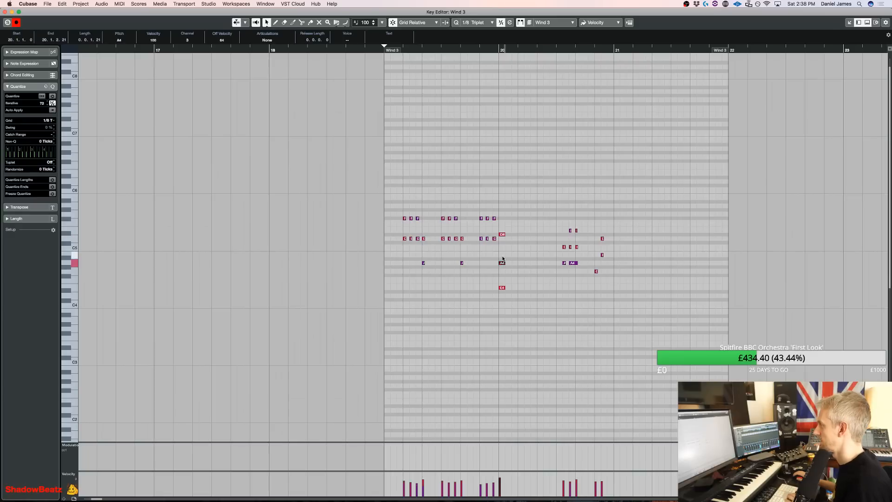
pyautogui.click(502, 231)
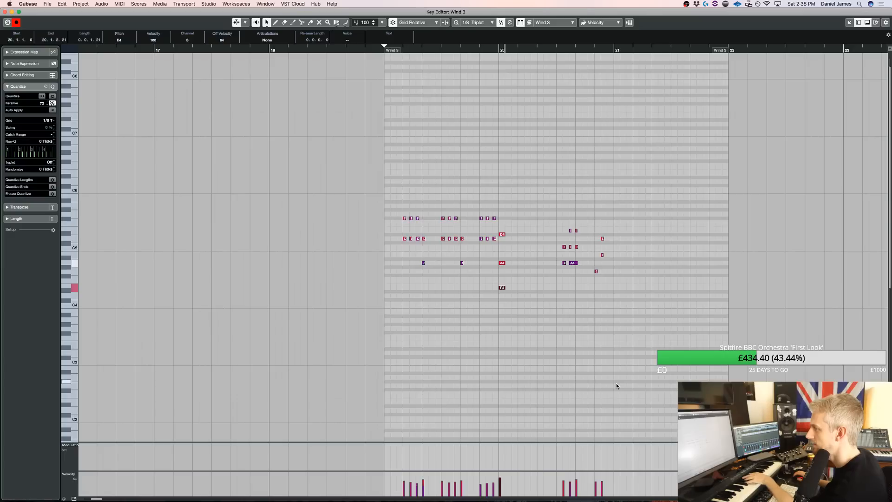
pyautogui.click(504, 233)
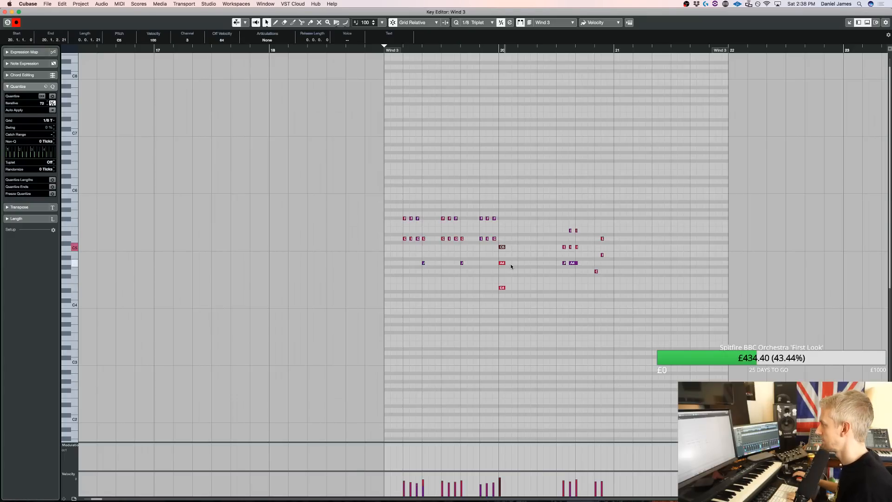
pyautogui.hotkey('shift', 'Up')
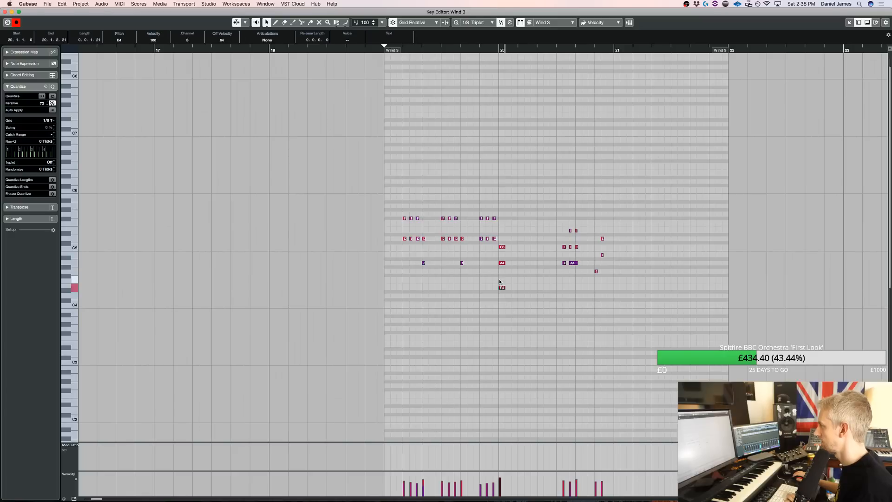
pyautogui.moveTo(515, 274); pyautogui.dragTo(501, 220)
pyautogui.press('space')
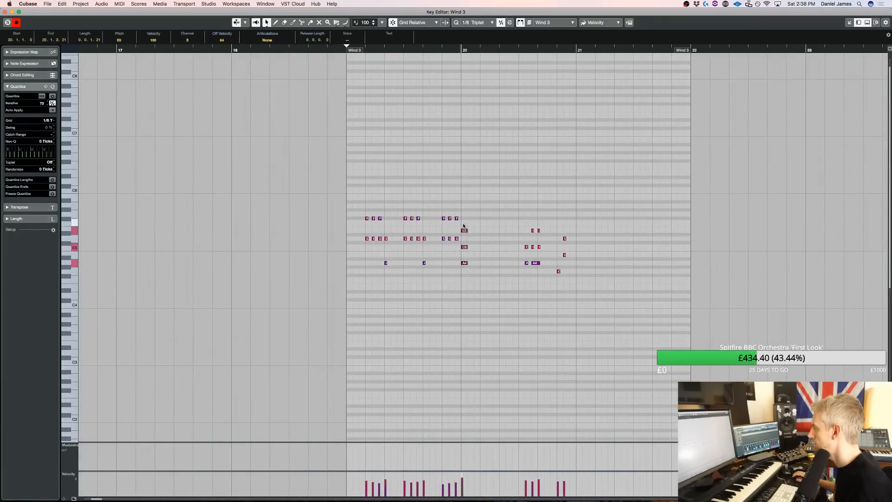
# Complete beat 1 of bar 20 with the triplet chords C5-E5-A5 and E4-A4-C5, and play the passage
pyautogui.hotkey('alt', 'd')
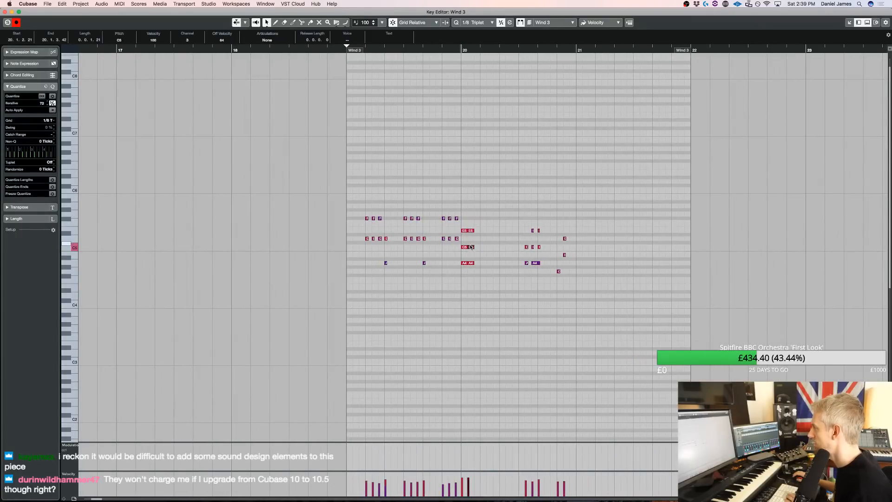
pyautogui.moveTo(471, 266); pyautogui.dragTo(472, 206)
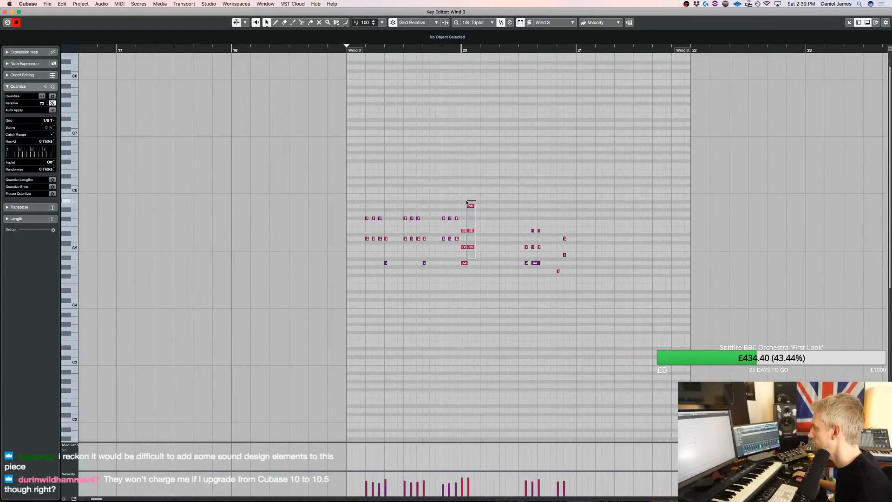
pyautogui.moveTo(464, 284); pyautogui.dragTo(477, 233)
pyautogui.click(477, 235)
pyautogui.click(477, 230)
pyautogui.hotkey('shift', 'Down')
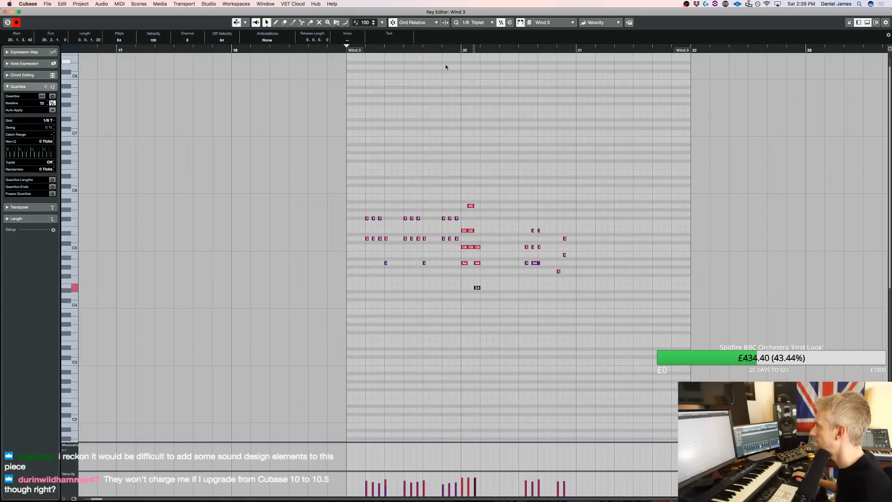
pyautogui.press('space')
pyautogui.press('space')
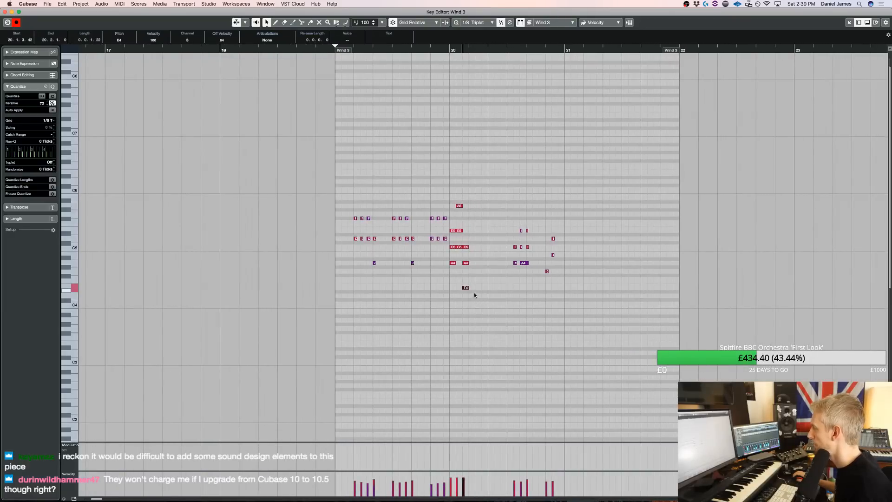
# Add an A4, C5 and E5 triplet chord at the start of beat 2 in bar 20
pyautogui.keyDown('alt'); pyautogui.click(471, 263); pyautogui.keyUp('alt')
pyautogui.keyDown('alt'); pyautogui.click(472, 247); pyautogui.keyUp('alt')
pyautogui.keyDown('alt'); pyautogui.click(472, 231); pyautogui.keyUp('alt')
# Delete the leftover recorded notes in the later part of bar 20 and play the Wind 3 part soloed
pyautogui.moveTo(558, 293); pyautogui.dragTo(512, 199)
pyautogui.press('Delete')
pyautogui.press('s')
pyautogui.press('space')
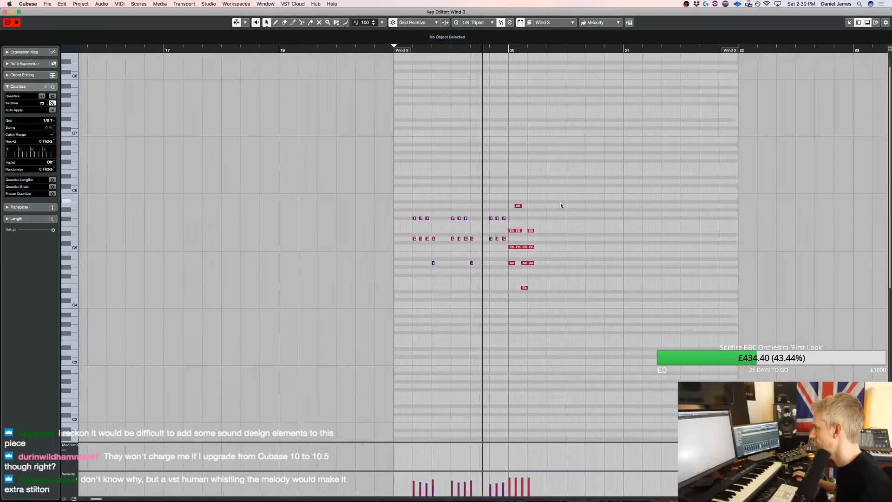
pyautogui.press('space')
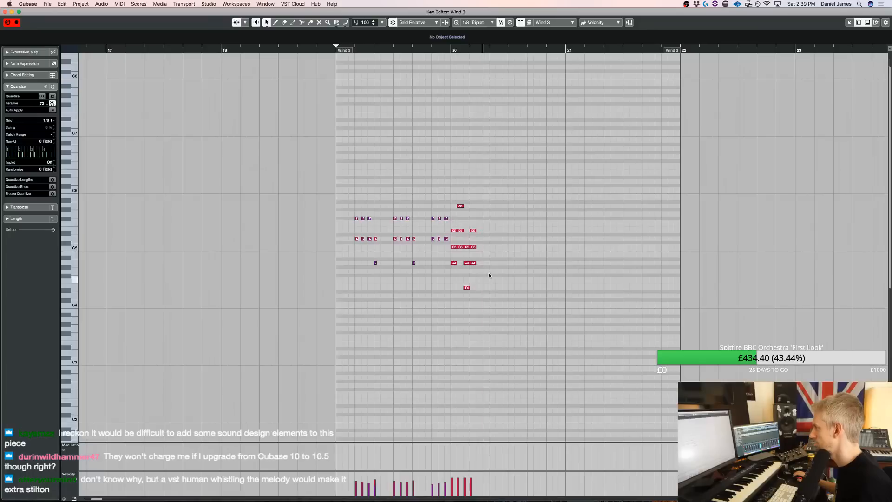
# Change the chord at the start of beat 2 in bar 20 to G4, B4 and D5
pyautogui.moveTo(474, 260); pyautogui.dragTo(475, 260)
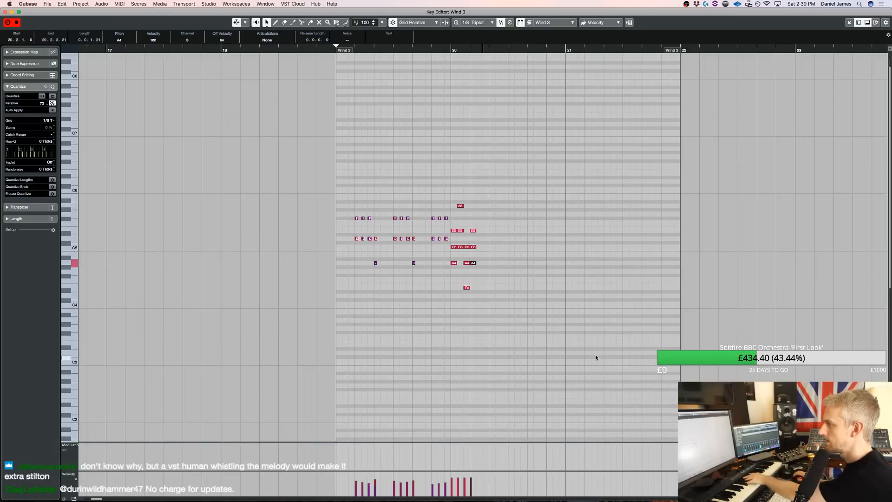
pyautogui.click(473, 230)
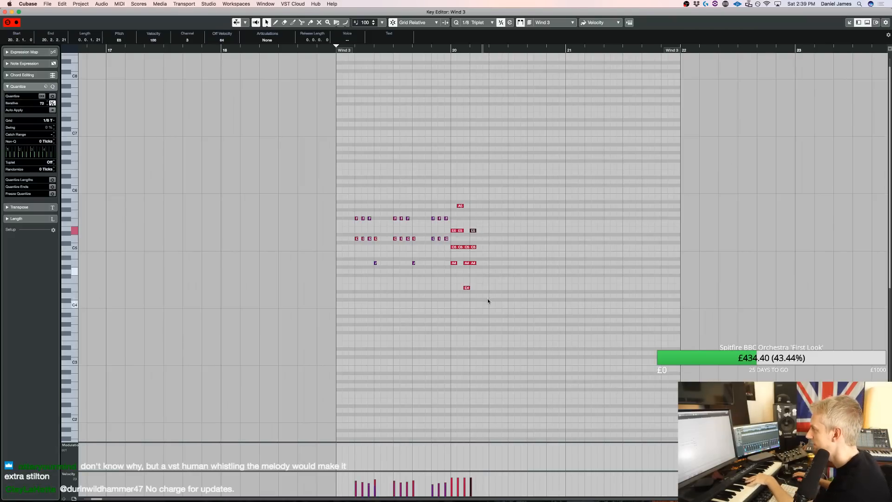
pyautogui.click(473, 264)
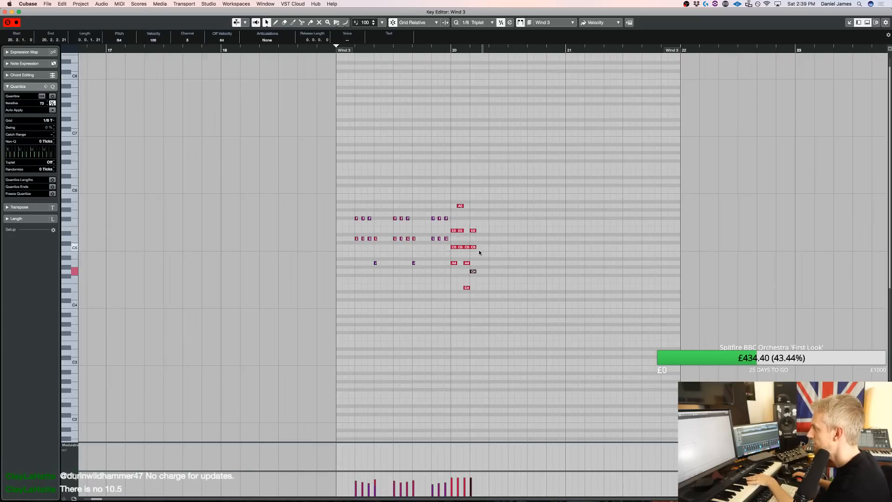
pyautogui.click(474, 247)
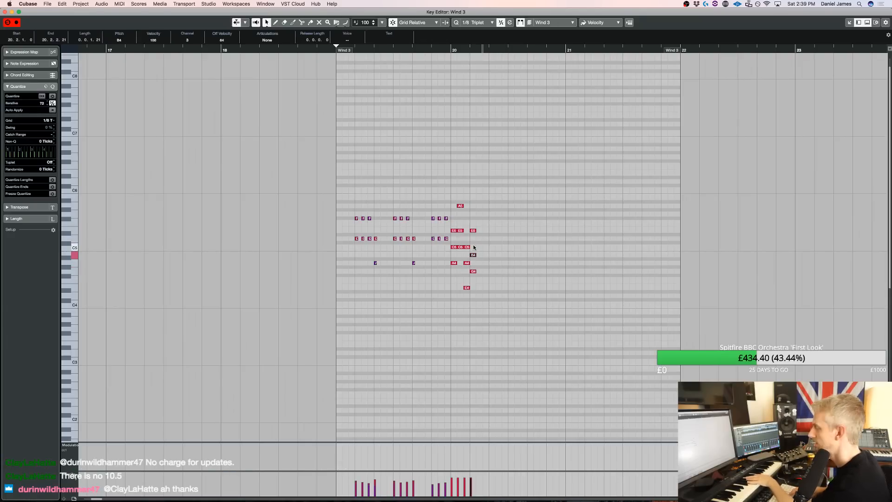
pyautogui.click(479, 232)
pyautogui.click(474, 231)
pyautogui.press('Down')
pyautogui.press('Down')
# Duplicate the beat 2 chord onto the next two triplets, voicing them as B4-D5-G5 and D4-G4-B4
pyautogui.click(487, 288)
pyautogui.moveTo(493, 301); pyautogui.dragTo(473, 235)
pyautogui.press('super+d')
pyautogui.click(479, 279)
pyautogui.click(481, 270)
pyautogui.moveTo(478, 284); pyautogui.dragTo(471, 238)
pyautogui.moveTo(474, 239); pyautogui.dragTo(486, 239)
pyautogui.click(490, 243)
pyautogui.click(487, 238)
pyautogui.hotkey('shift', 'Down')
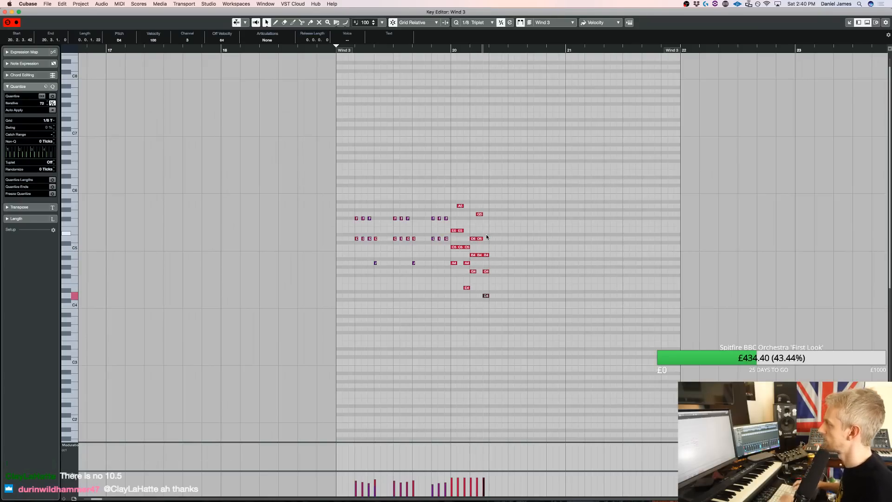
# Try an F4, A4 and C5 chord at the start of beat 3 in bar 20, transposed to D5, F#5 and A5
pyautogui.press('space')
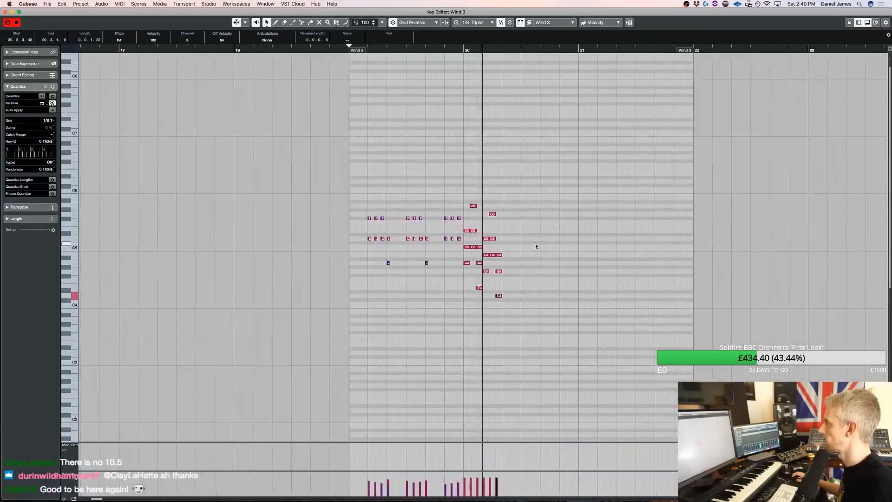
pyautogui.press('space')
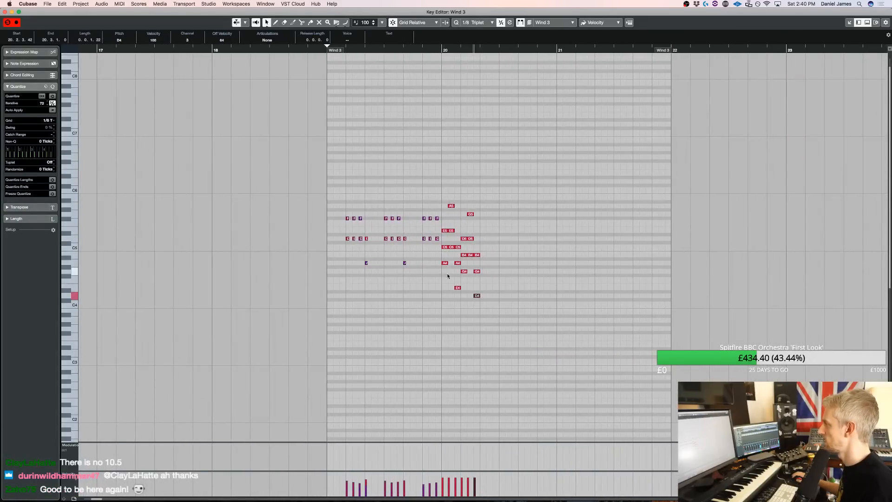
pyautogui.keyDown('alt'); pyautogui.click(484, 279); pyautogui.keyUp('alt')
pyautogui.keyDown('alt'); pyautogui.click(484, 263); pyautogui.keyUp('alt')
pyautogui.keyDown('alt'); pyautogui.click(485, 248); pyautogui.keyUp('alt')
pyautogui.moveTo(502, 309); pyautogui.dragTo(483, 226)
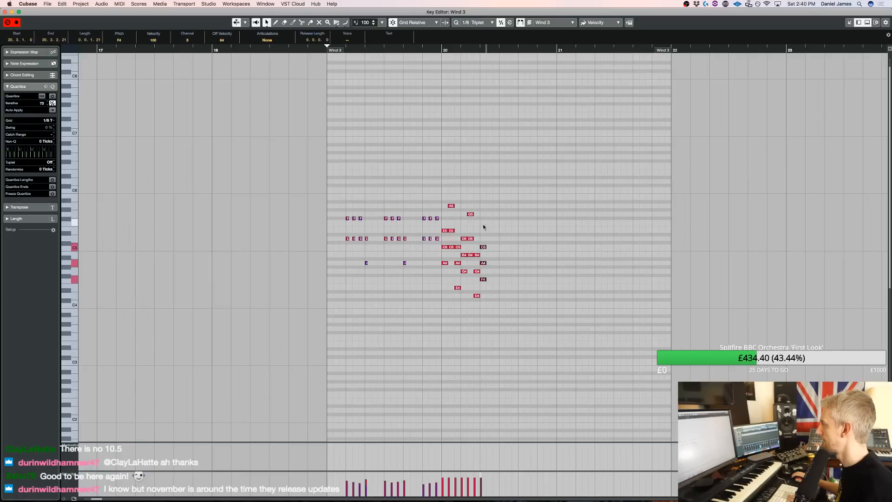
pyautogui.press('Down')
pyautogui.press('Down')
pyautogui.press('Down')
pyautogui.hotkey('shift', 'Up')
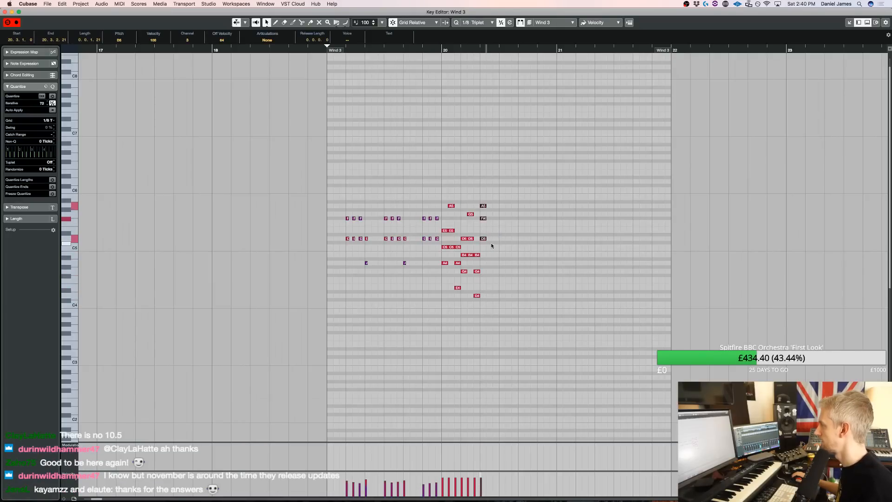
# Duplicate the opening bar 19 staccato pattern and place the copy from beat 5 of bar 20
pyautogui.moveTo(440, 281); pyautogui.dragTo(501, 221)
pyautogui.press('space')
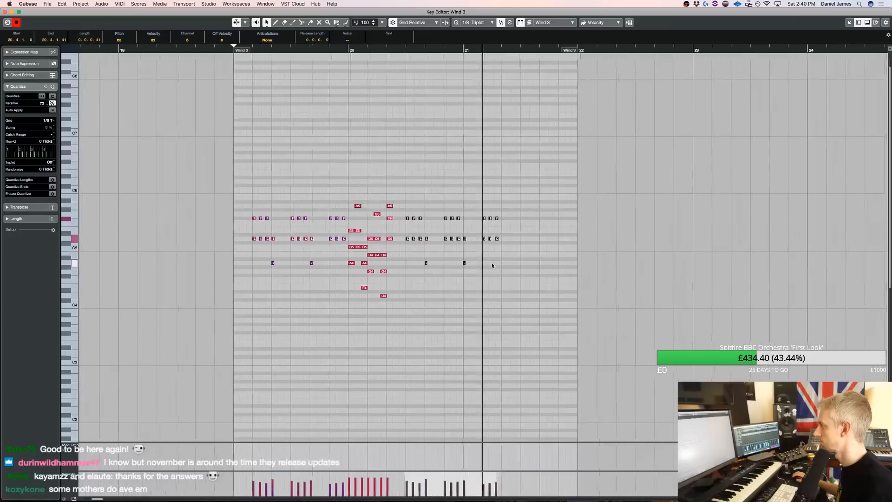
pyautogui.hotkey('ctrl', 'Right')
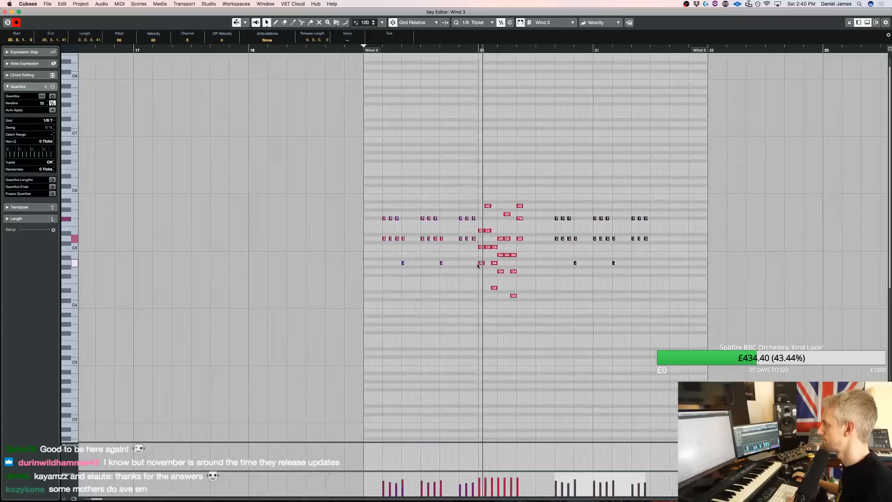
# Delete the chord at the start of beat 3 in bar 20 and duplicate the preceding D4-G4-B4 chord there
pyautogui.moveTo(466, 241); pyautogui.dragTo(454, 187)
pyautogui.press('Delete')
pyautogui.moveTo(460, 303); pyautogui.dragTo(453, 250)
pyautogui.press('super+d')
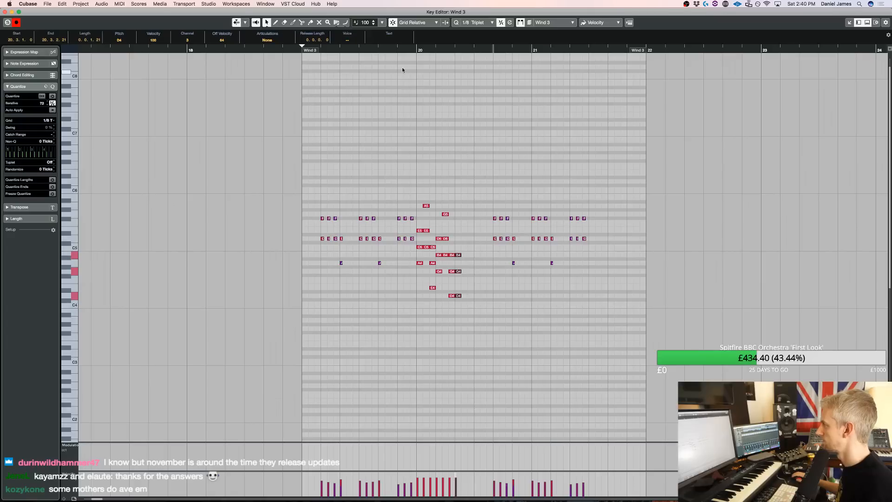
# Move the four chords starting on beat 2 of bar 20 one beat later, so they start on beat 3
pyautogui.press('space')
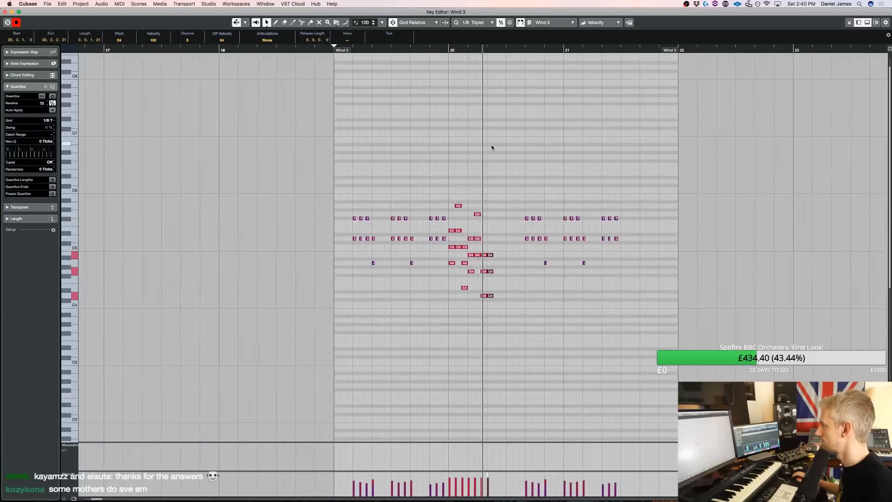
pyautogui.moveTo(466, 320); pyautogui.dragTo(432, 191)
pyautogui.press('super+Right')
pyautogui.press('super+Right')
pyautogui.press('super+Right')
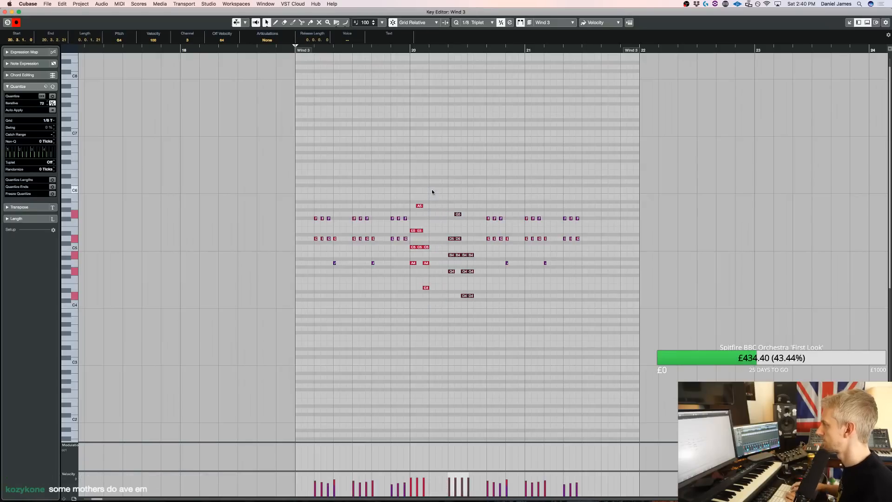
# Add single triplet notes E5, C5 and A4 across beat 2 of bar 20, and G4 and B4 on the last two triplets of beat 4
pyautogui.press('space')
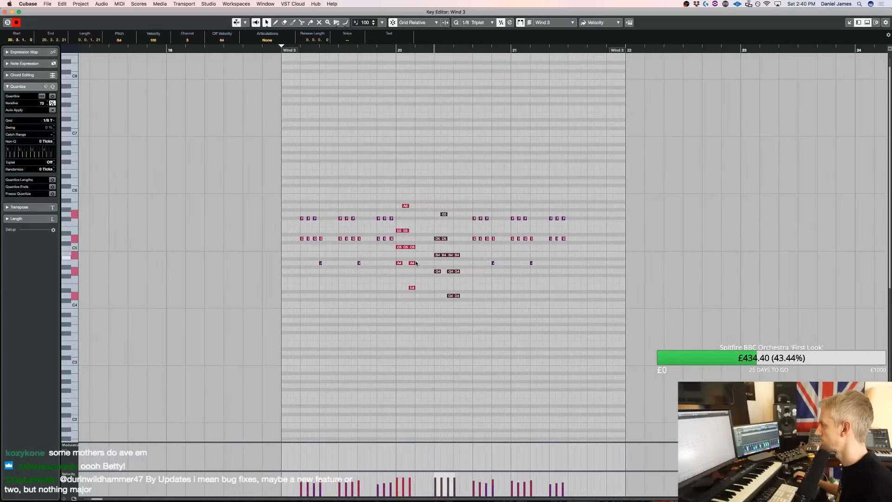
pyautogui.click(418, 230)
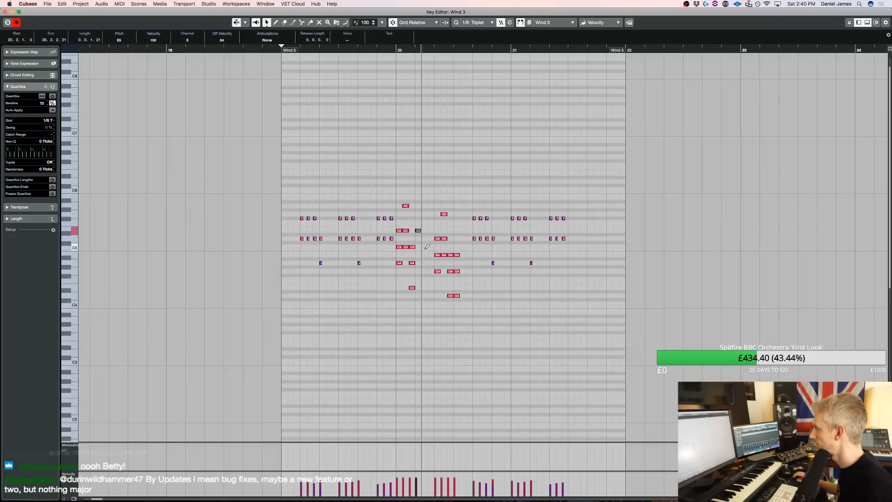
pyautogui.click(427, 249)
pyautogui.press('s')
pyautogui.hscroll(-5, 430, 262)
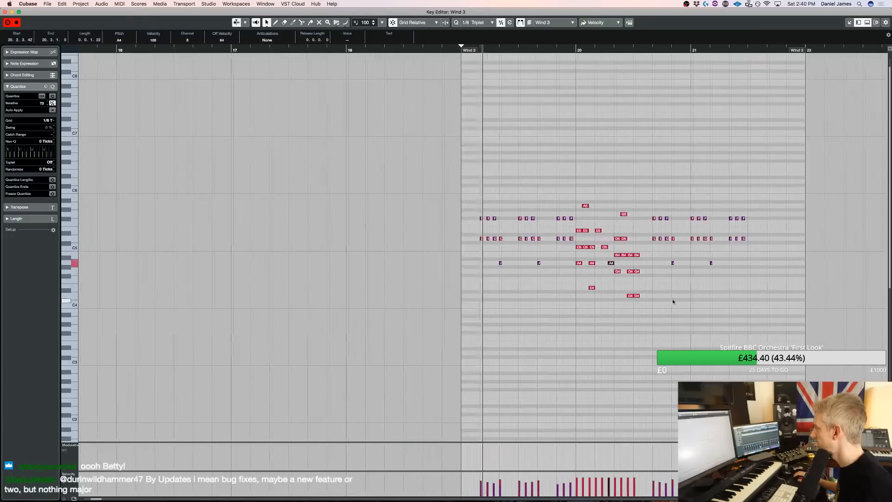
pyautogui.click(644, 272)
pyautogui.click(649, 255)
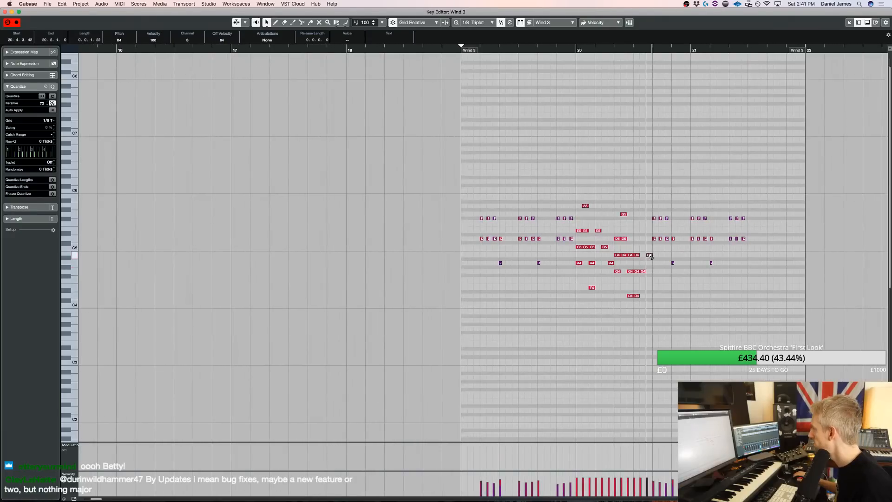
# Move the repeated pattern one beat later to beat 6 of bar 20, and add A4 and D4 on beats 5 and 6 of bar 21
pyautogui.press('space')
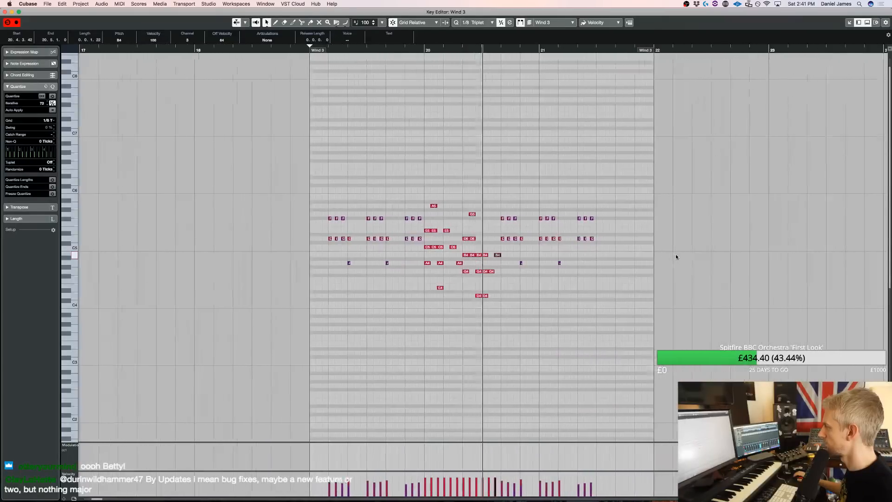
pyautogui.press('space')
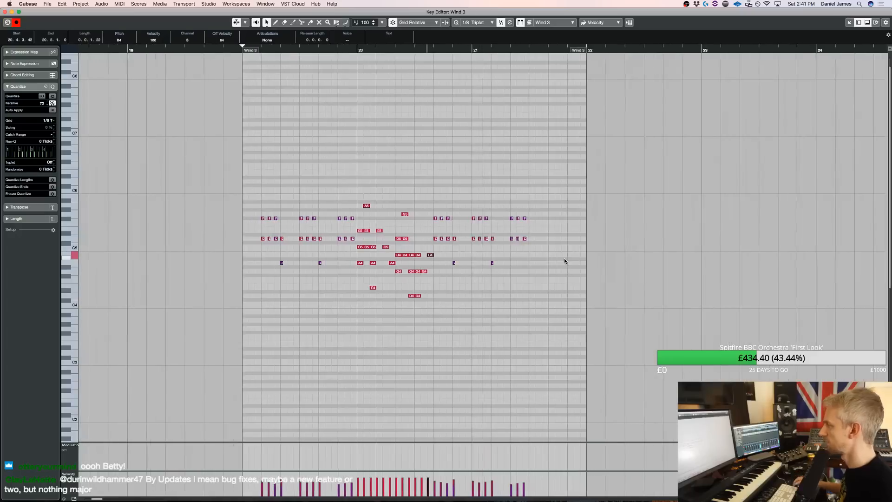
pyautogui.press('s')
pyautogui.press('space')
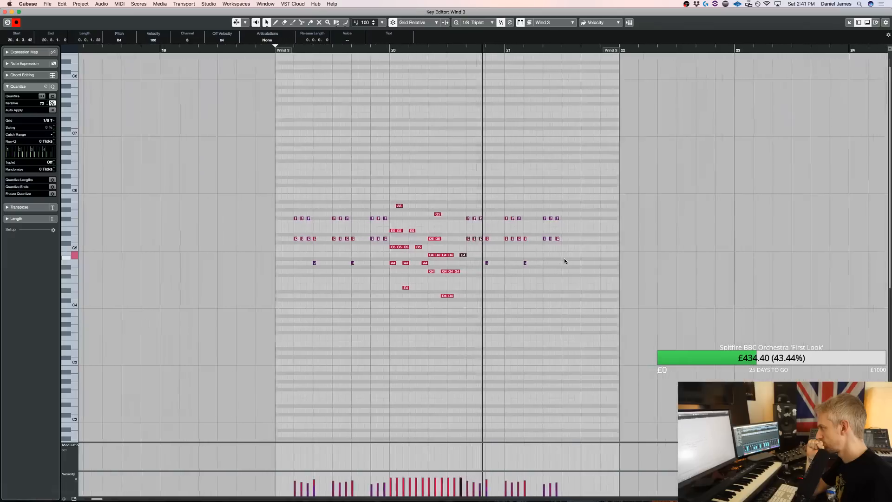
pyautogui.press('space')
pyautogui.moveTo(558, 279)
pyautogui.mouseDown()
pyautogui.moveTo(432, 193)
pyautogui.moveTo(449, 195)
pyautogui.mouseUp()
pyautogui.moveTo(527, 218); pyautogui.dragTo(538, 219)
pyautogui.press('space')
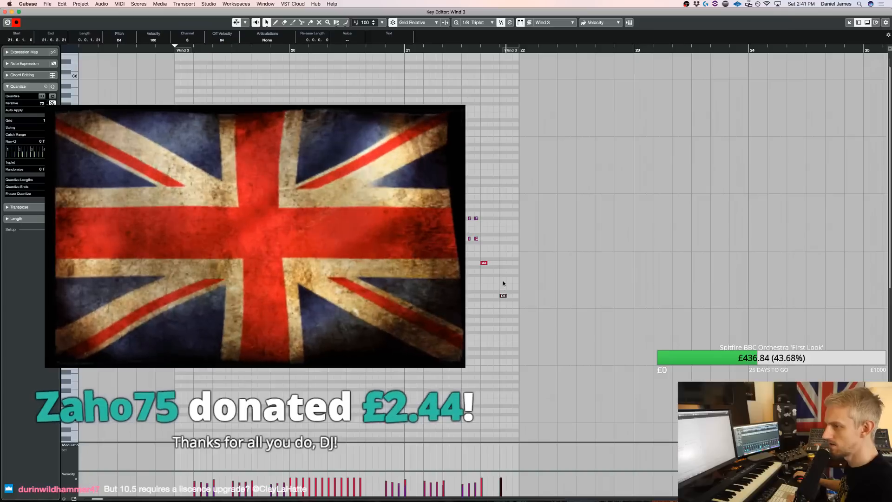
pyautogui.press('Down')
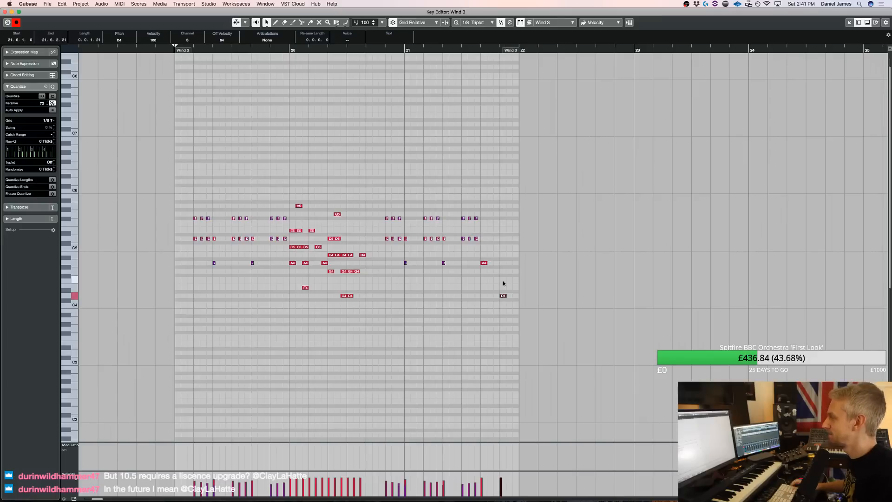
# Lower the velocity of the bar 20 chord and run notes to 70, and add an A4 at the start of beat 5
pyautogui.hscroll(-10, 504, 283)
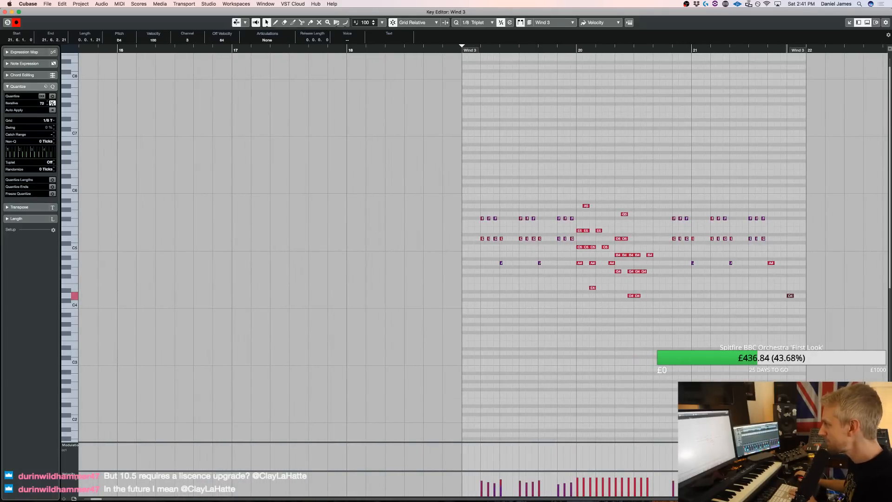
pyautogui.click(664, 333)
pyautogui.moveTo(584, 169); pyautogui.dragTo(579, 174)
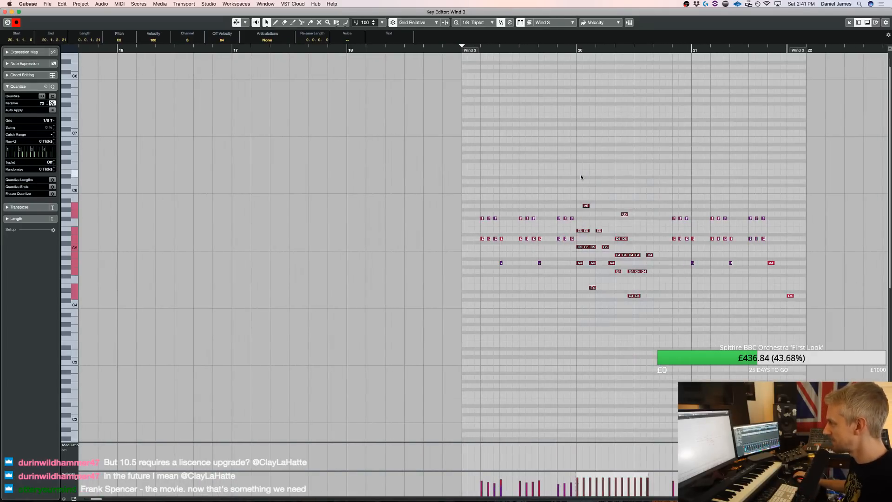
pyautogui.press('space')
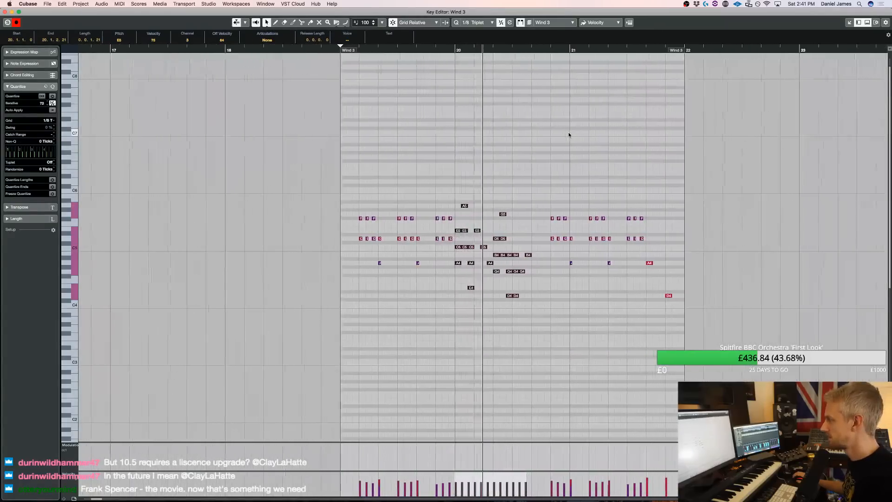
pyautogui.press('space')
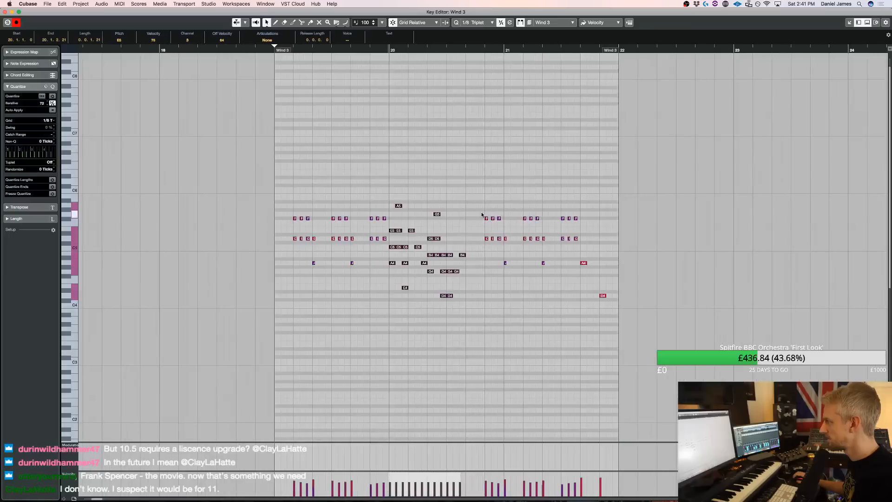
pyautogui.click(470, 263)
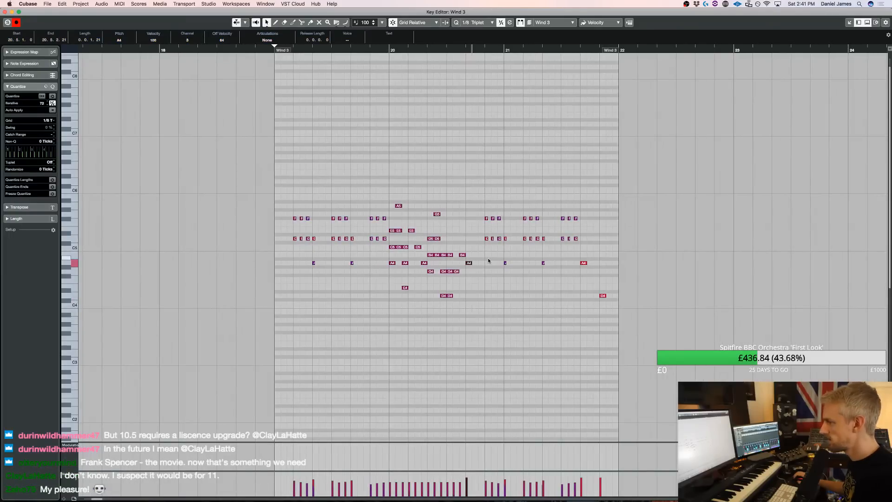
# Return to the project arrangement and copy the Wind 3 part from bar 19 to bar 22
pyautogui.press('space')
pyautogui.press('Return')
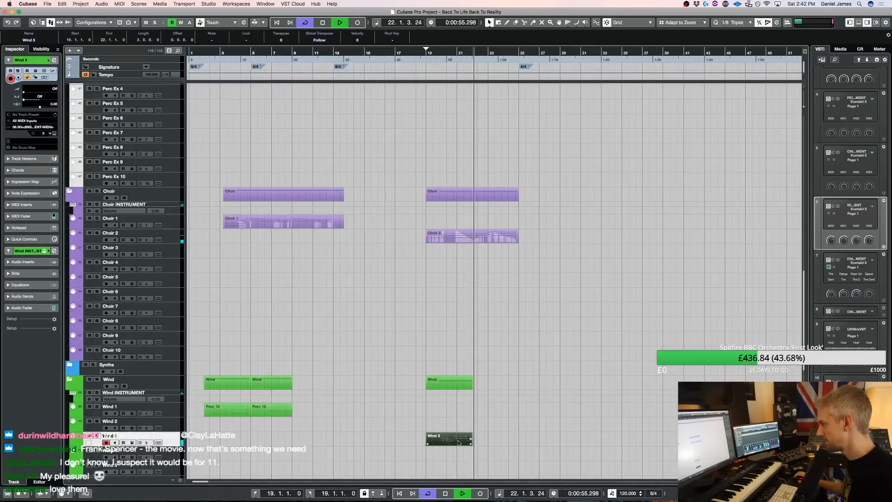
pyautogui.moveTo(459, 443); pyautogui.dragTo(532, 442)
pyautogui.press('space')
pyautogui.press('h')
pyautogui.press('h')
pyautogui.press('h')
pyautogui.press('h')
pyautogui.press('space')
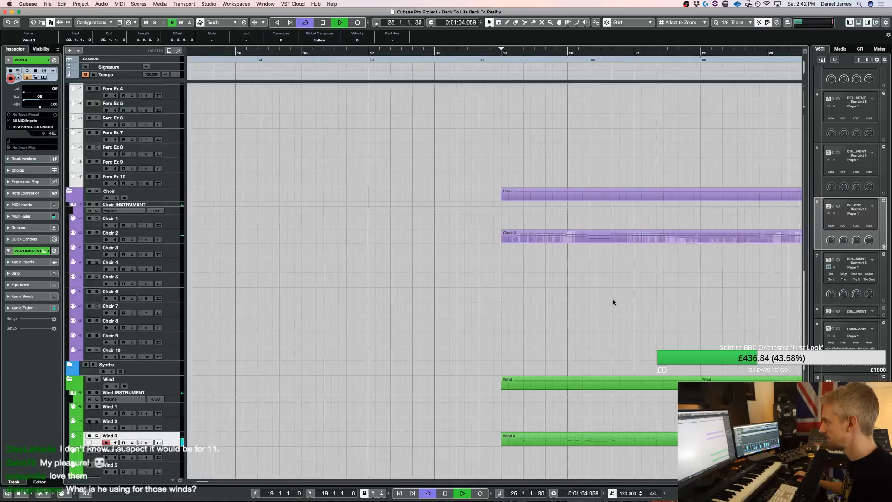
# Cut the Strings 2 and Strings 3 track parts off at bar 33 and duplicate the bars 25 to 33 parts from bar 33
pyautogui.scroll(10, 605, 310)
pyautogui.scroll(10, 609, 304)
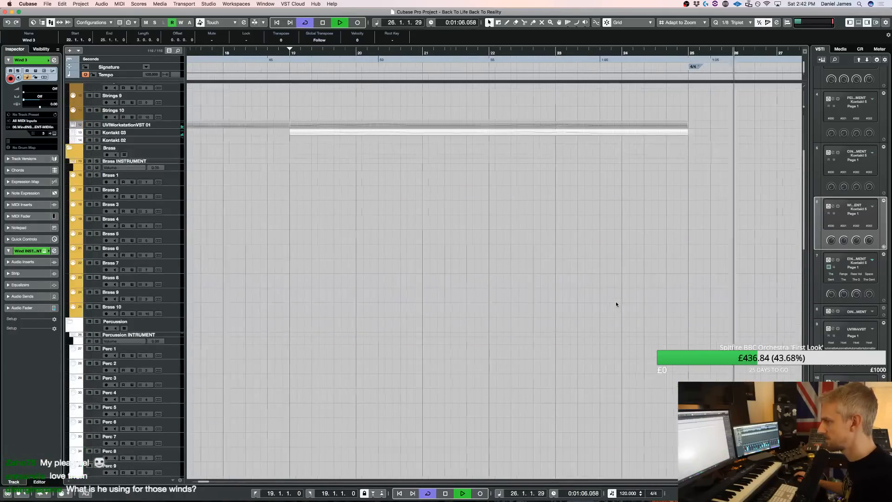
pyautogui.press('g')
pyautogui.press('g')
pyautogui.press('g')
pyautogui.press('g')
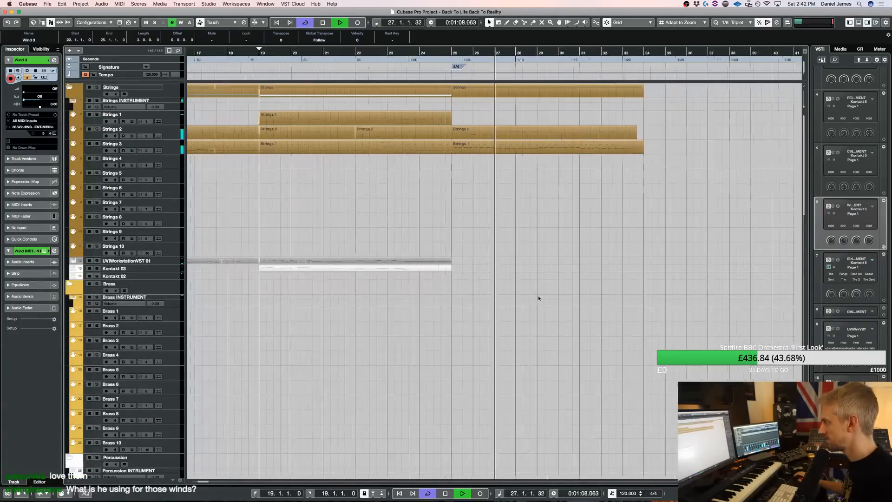
pyautogui.scroll(-15, 525, 299)
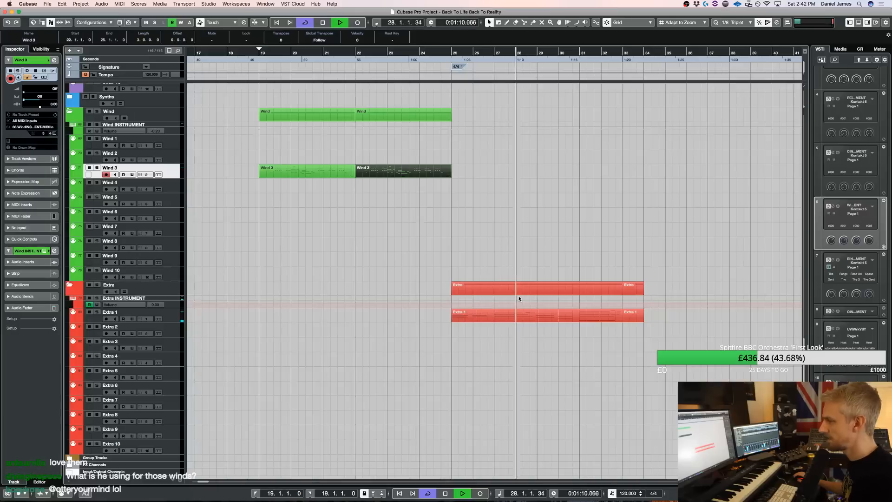
pyautogui.scroll(10, 413, 276)
pyautogui.scroll(10, 414, 277)
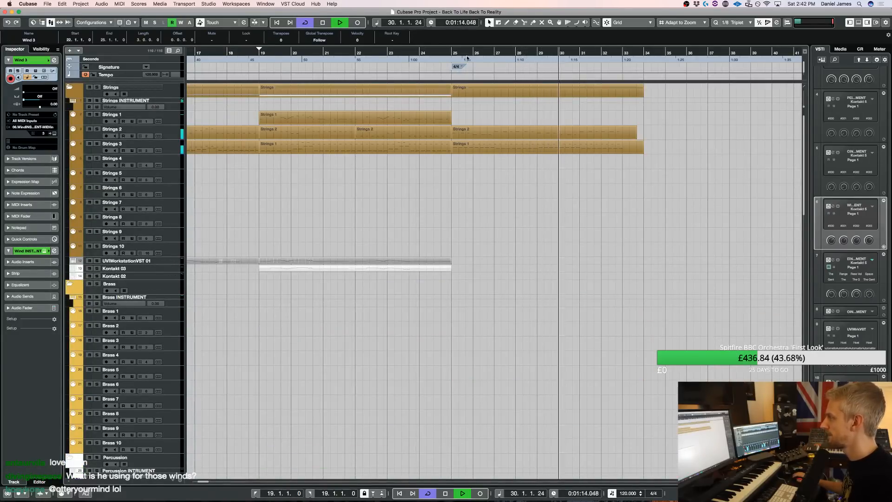
pyautogui.keyDown('alt'); pyautogui.click(624, 134); pyautogui.keyUp('alt')
pyautogui.keyDown('alt'); pyautogui.click(625, 144); pyautogui.keyUp('alt')
pyautogui.moveTo(638, 161); pyautogui.dragTo(628, 129)
pyautogui.press('Delete')
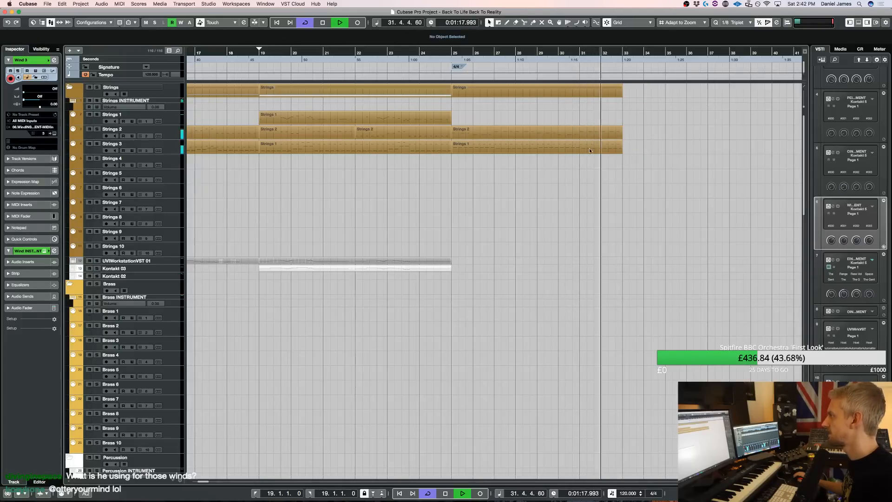
pyautogui.press('super+z')
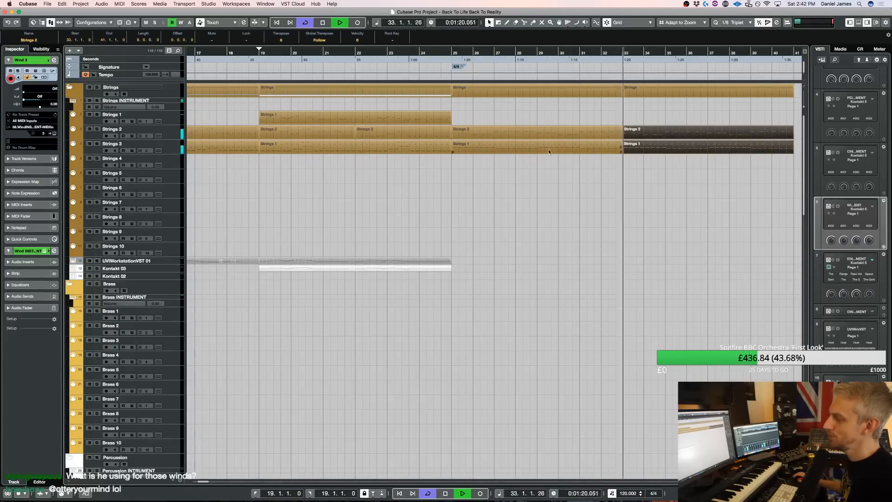
# Cut the Extra 1 part off at bar 33 and duplicate its bars 25 to 33 part from bar 33
pyautogui.scroll(-20, 582, 223)
pyautogui.click(606, 307)
pyautogui.moveTo(653, 314); pyautogui.dragTo(638, 303)
pyautogui.press('Delete')
pyautogui.click(554, 306)
pyautogui.press('super+z')
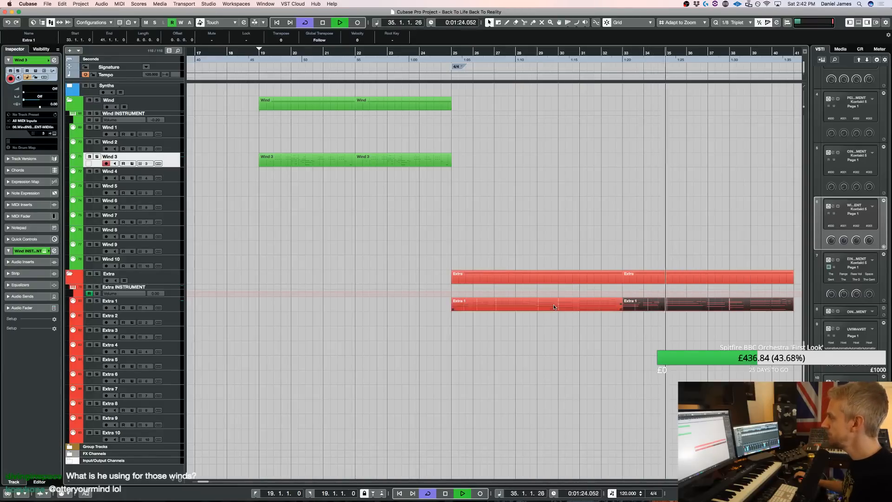
# Select the UVIWorkstationVST 01 track and set the left locator to bar 25 and the right locator to bar 19
pyautogui.scroll(20, 558, 316)
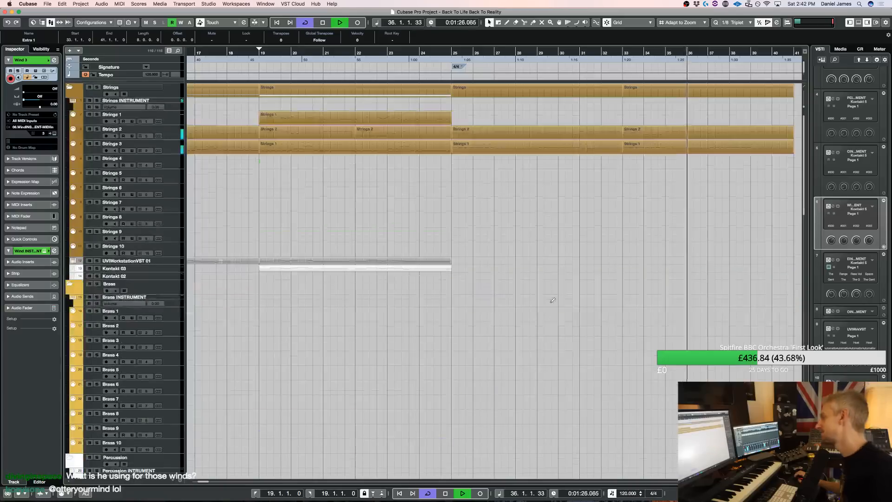
pyautogui.click(171, 263)
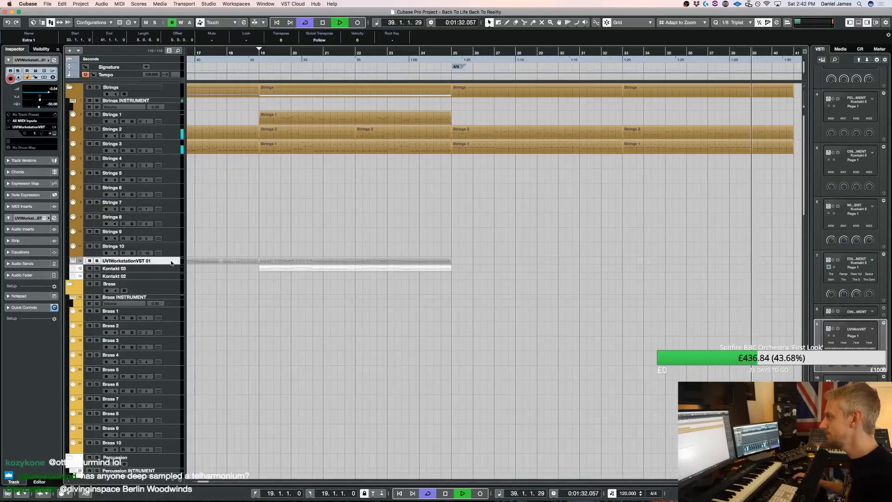
pyautogui.press('space')
pyautogui.moveTo(453, 52); pyautogui.dragTo(259, 52)
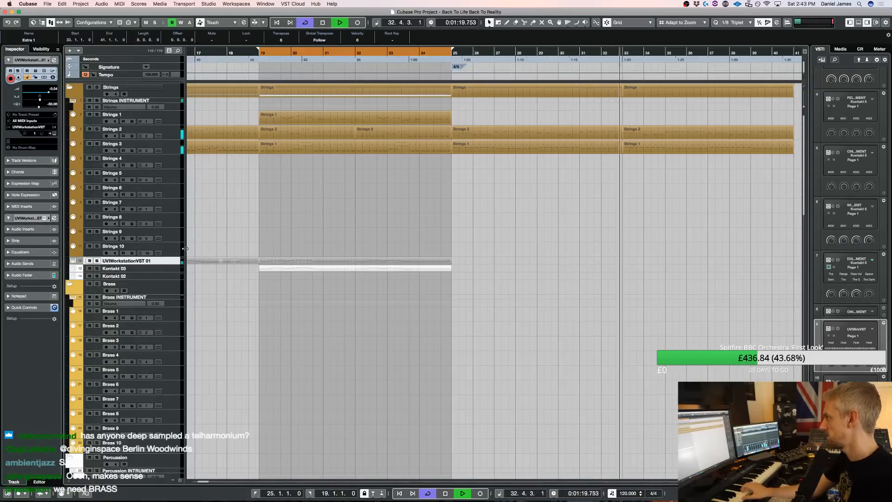
# Set the right locator to bar 41 and record a new UVIWorkstationVST 01 part from bar 25 to bar 41
pyautogui.press('space')
pyautogui.press('Return')
pyautogui.press('Return')
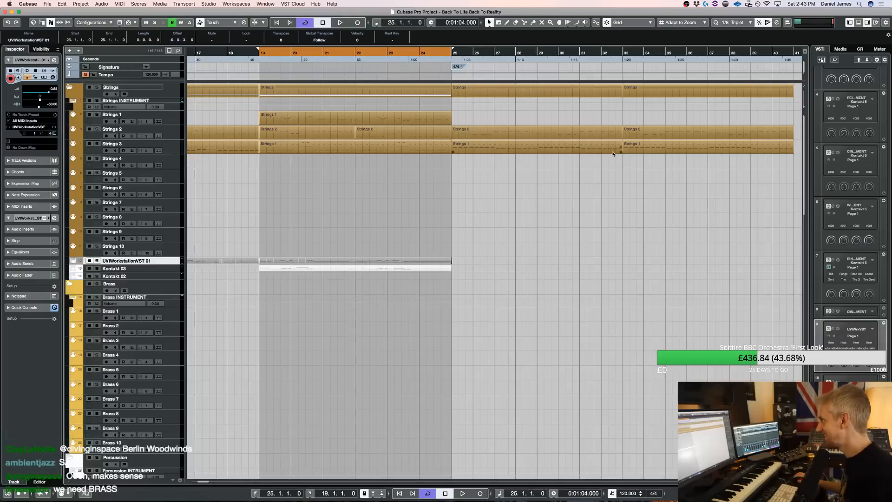
pyautogui.keyDown('alt'); pyautogui.click(793, 51); pyautogui.keyUp('alt')
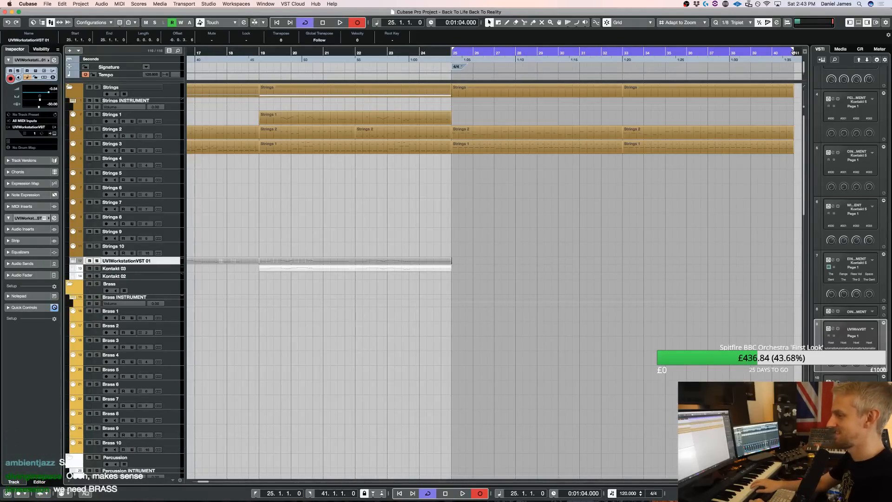
pyautogui.press('space')
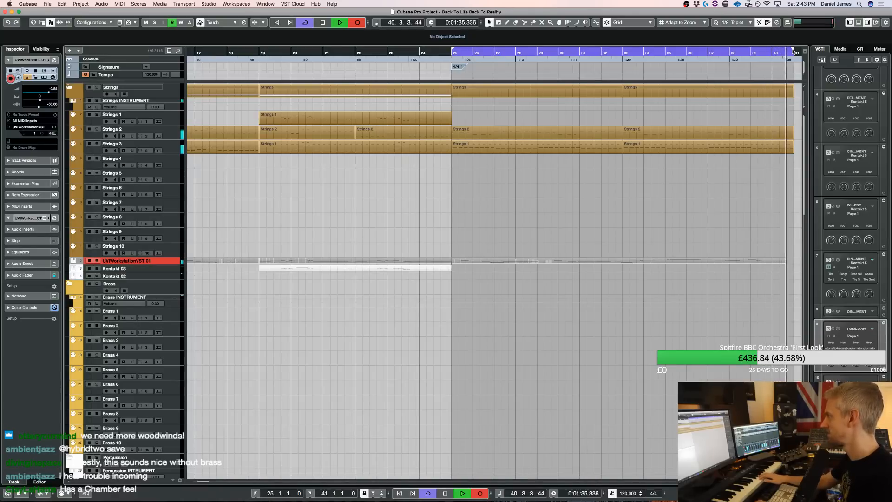
pyautogui.press('space')
pyautogui.press('space')
# Open the Strings 1 part at bars 19 to 25 on the UVIWorkstationVST 01 track, select its final D4 note and save the project
pyautogui.doubleClick(433, 270)
pyautogui.press('1')
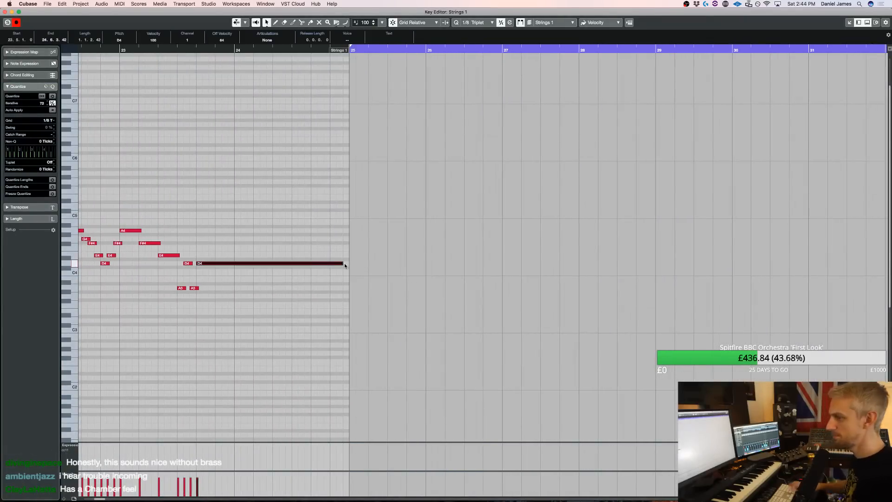
pyautogui.press('space')
pyautogui.press('super+s')
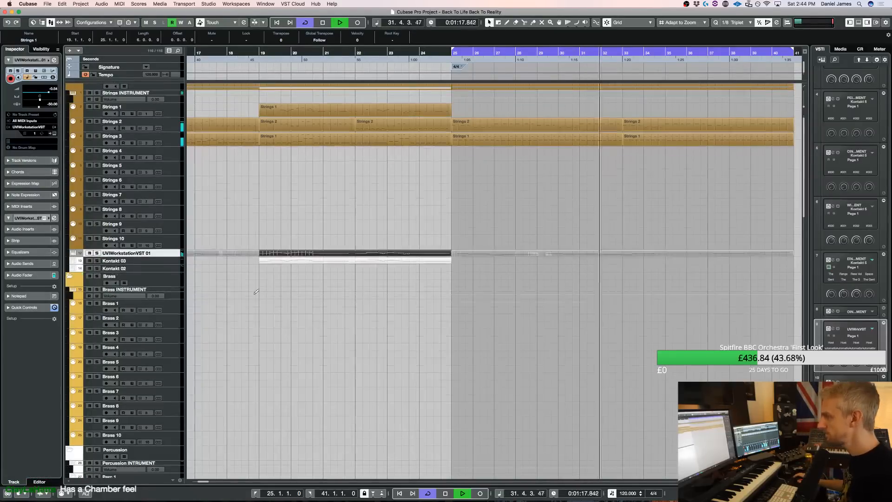
# Select the Kontakt 03 track, set the left locator to bar 2 and clear the part selection
pyautogui.click(175, 261)
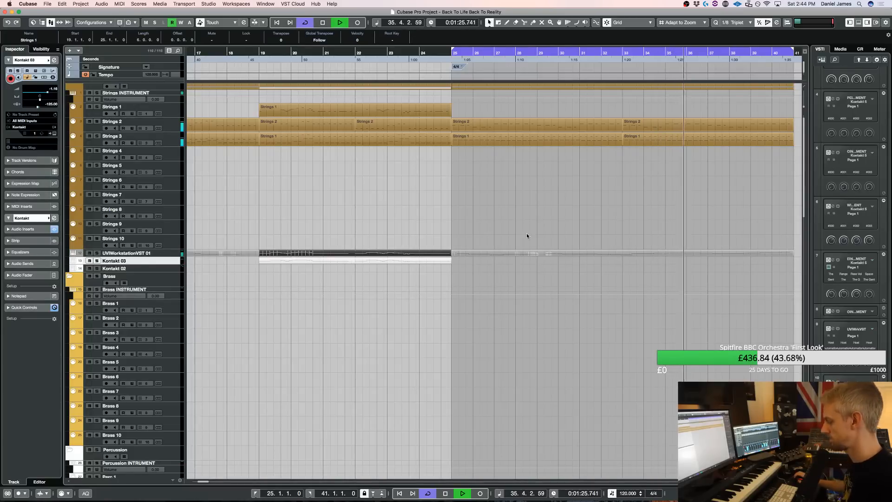
pyautogui.press('g')
pyautogui.press('g')
pyautogui.press('g')
pyautogui.press('g')
pyautogui.press('g')
pyautogui.press('g')
pyautogui.press('g')
pyautogui.press('g')
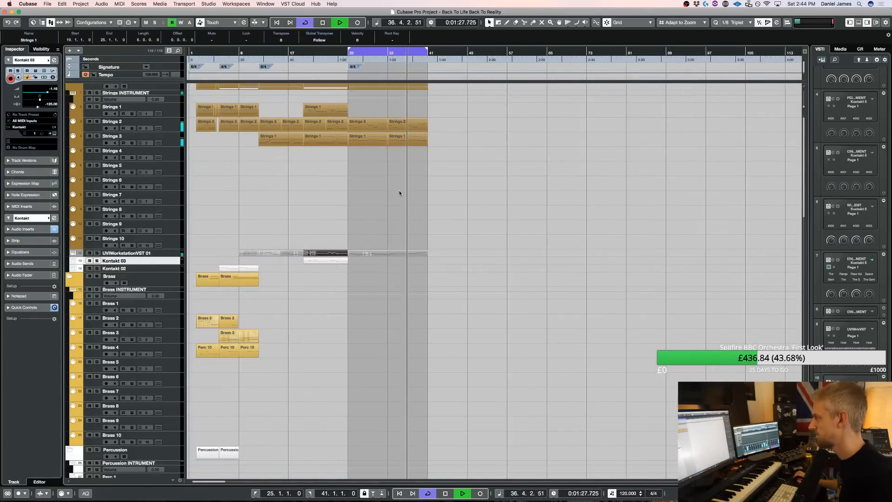
pyautogui.keyDown('super'); pyautogui.click(198, 53); pyautogui.keyUp('super')
pyautogui.press('space')
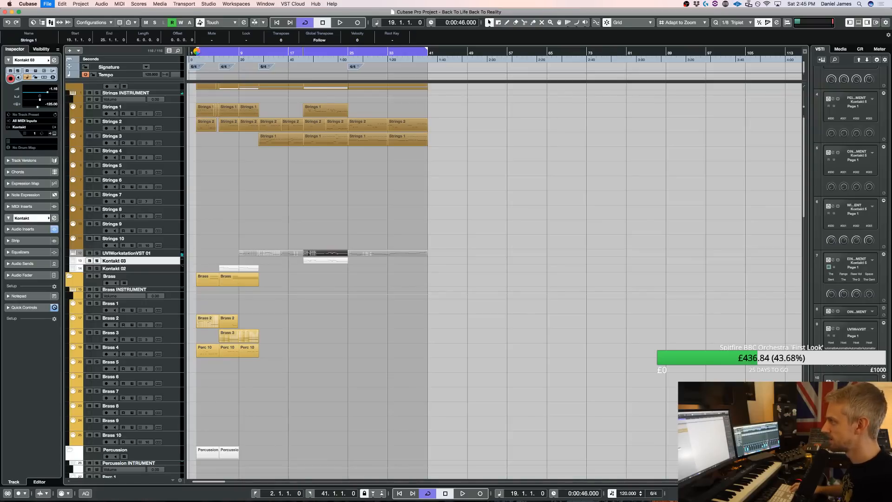
pyautogui.click(400, 216)
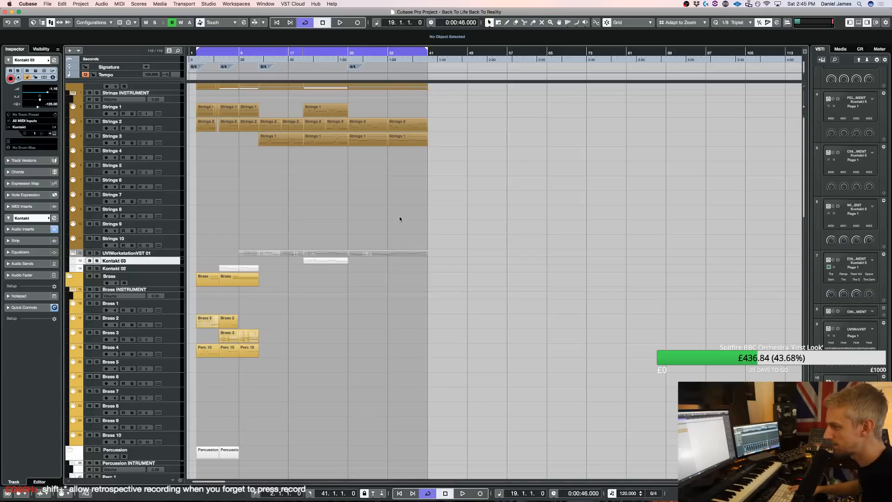
# Open all the arrangement's parts together in the Key Editor, play through them from bar 2, and return to the project
pyautogui.scroll(1, 449, 225)
pyautogui.scroll(-5, 493, 367)
pyautogui.scroll(5, 495, 366)
pyautogui.moveTo(504, 388); pyautogui.dragTo(208, 105)
pyautogui.press('Return')
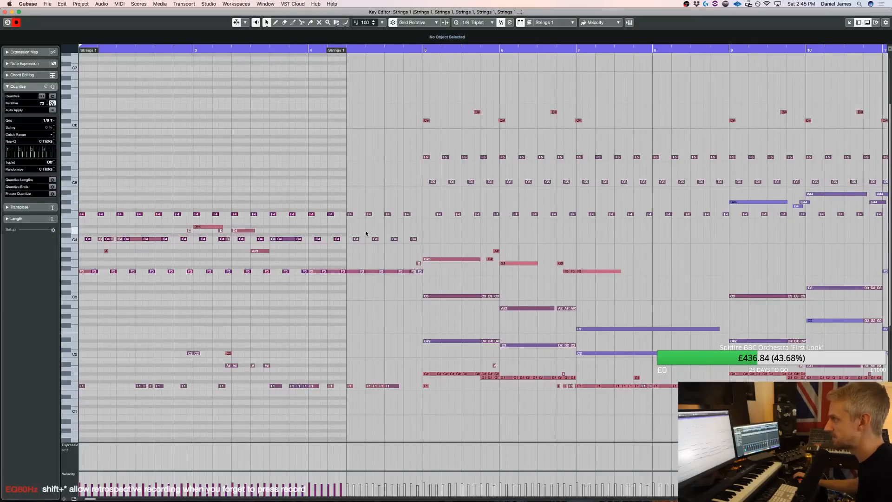
pyautogui.hscroll(-3, 367, 233)
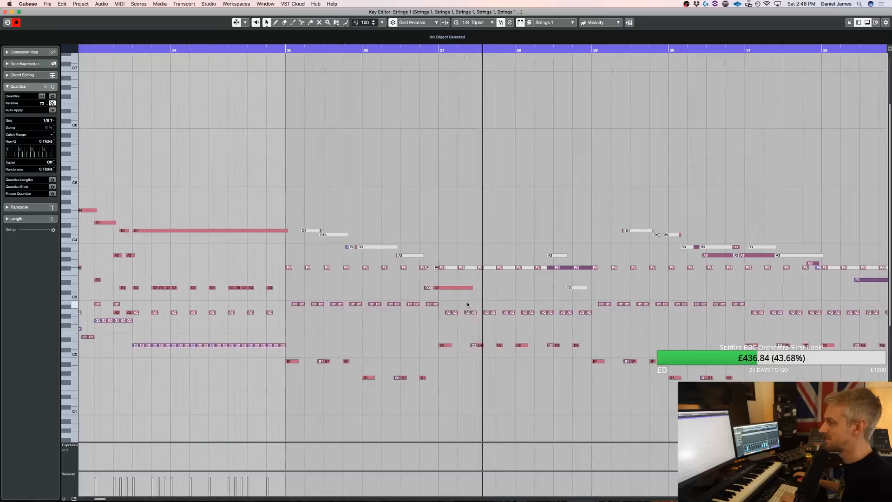
pyautogui.press('Return')
pyautogui.click(447, 227)
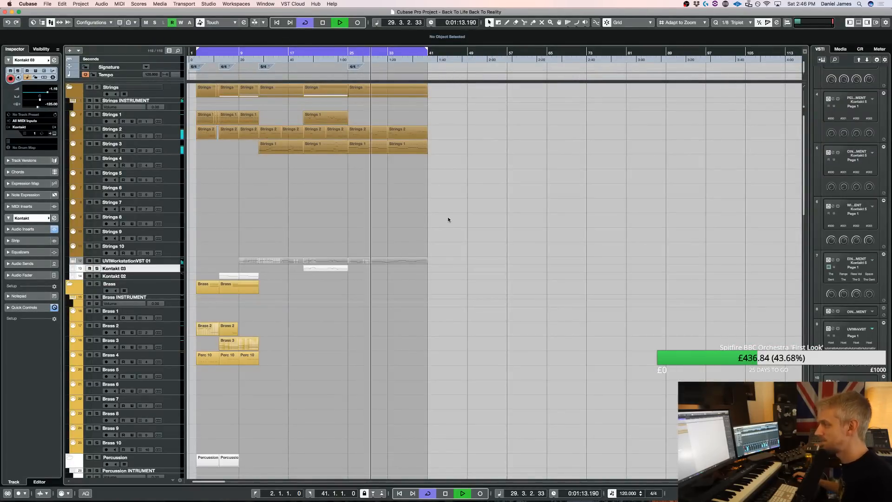
# Open the recorded UVIWorkstationVST 01 part in the Key Editor and set the left locator to bar 25
pyautogui.doubleClick(383, 260)
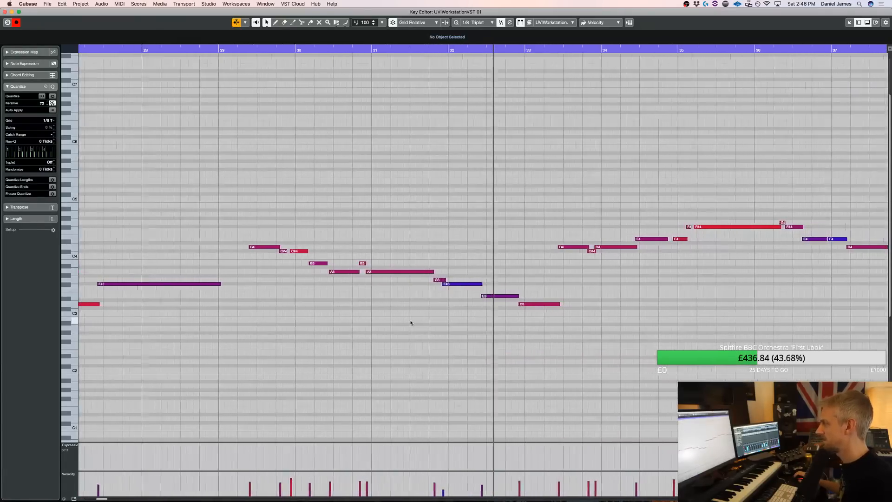
pyautogui.hscroll(-5, 411, 322)
pyautogui.hscroll(-3, 253, 248)
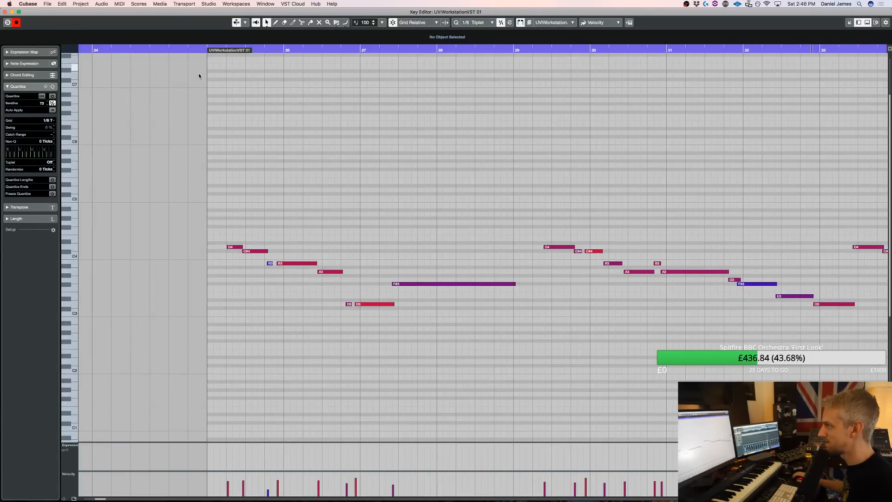
pyautogui.keyDown('super'); pyautogui.click(206, 49); pyautogui.keyUp('super')
pyautogui.hscroll(-5, 253, 69)
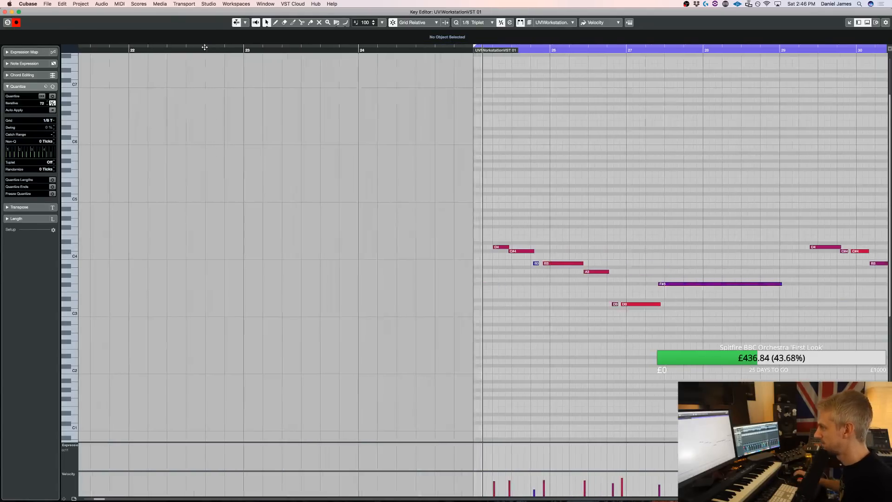
pyautogui.hscroll(2, 259, 80)
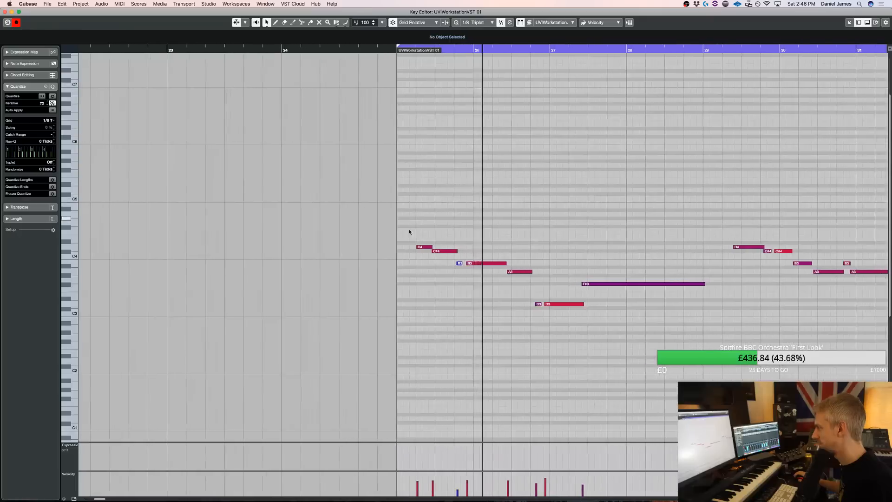
# Quantize the two B3 notes around bar 26, lengthen the preceding C#4 note to reach them, and play the result
pyautogui.press('q')
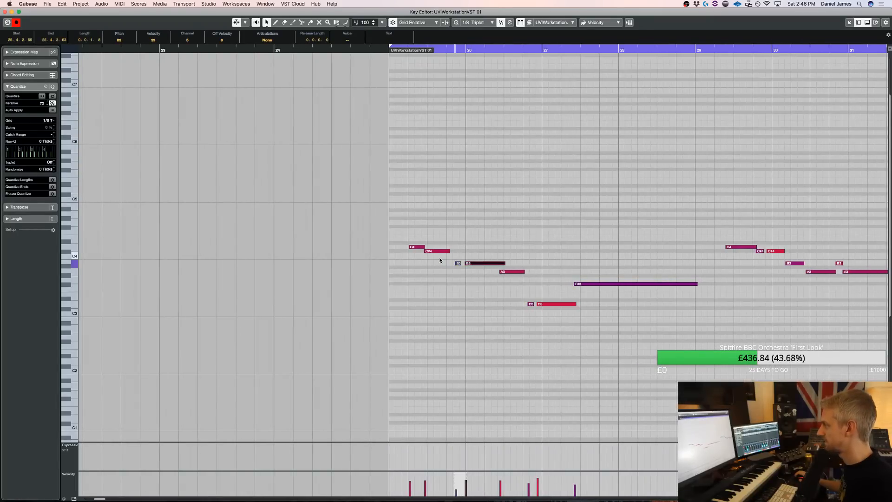
pyautogui.hscroll(-6, 440, 260)
pyautogui.hscroll(4, 442, 259)
pyautogui.hscroll(4, 444, 257)
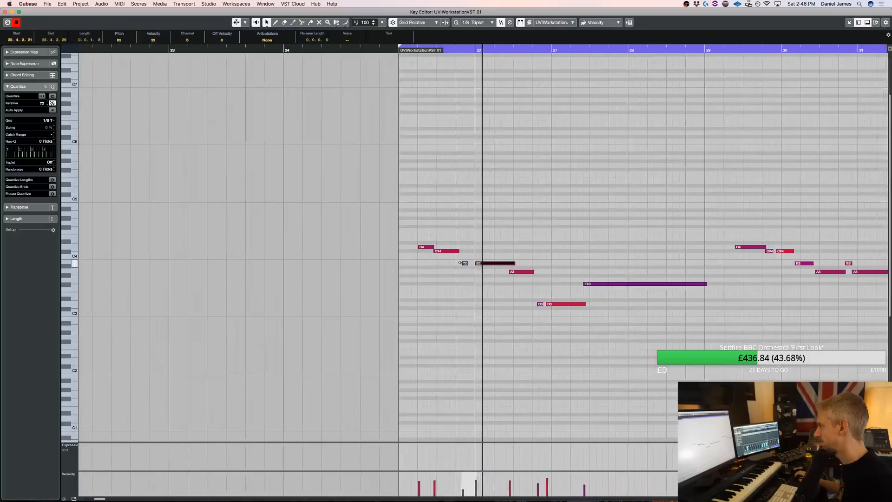
pyautogui.moveTo(428, 264); pyautogui.dragTo(431, 262)
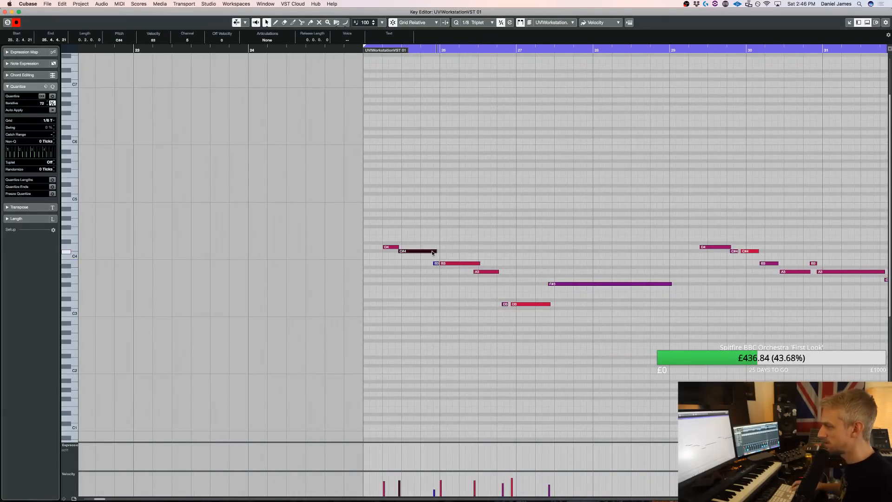
pyautogui.press('space')
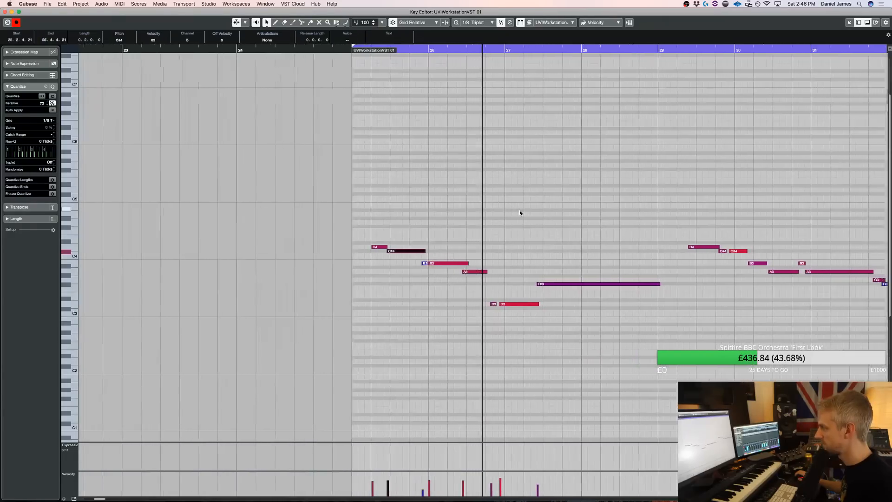
# Move the longer D3 note to start exactly on bar 27 and play the phrase from bar 25
pyautogui.press('space')
pyautogui.click(442, 315)
pyautogui.moveTo(410, 298); pyautogui.dragTo(410, 298)
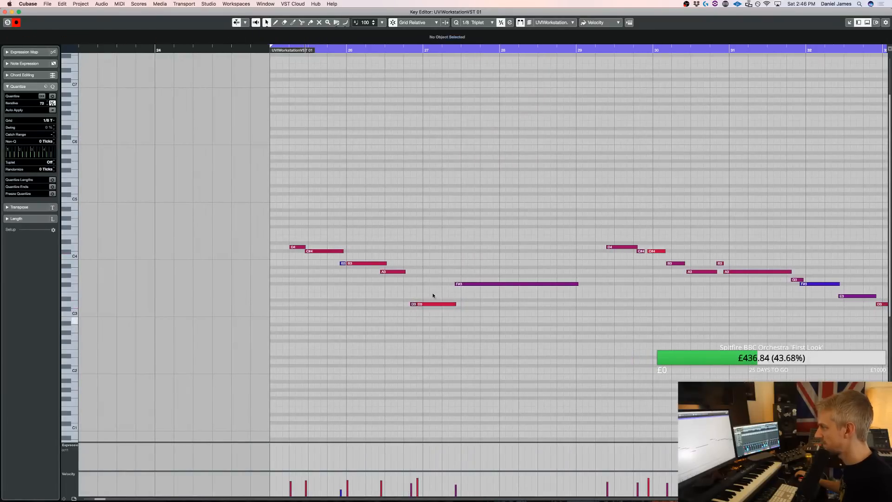
pyautogui.press('space')
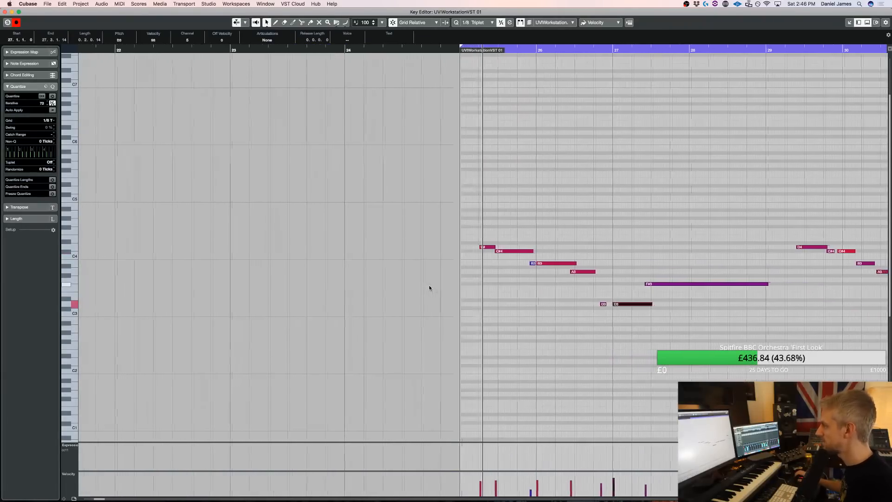
pyautogui.click(442, 251)
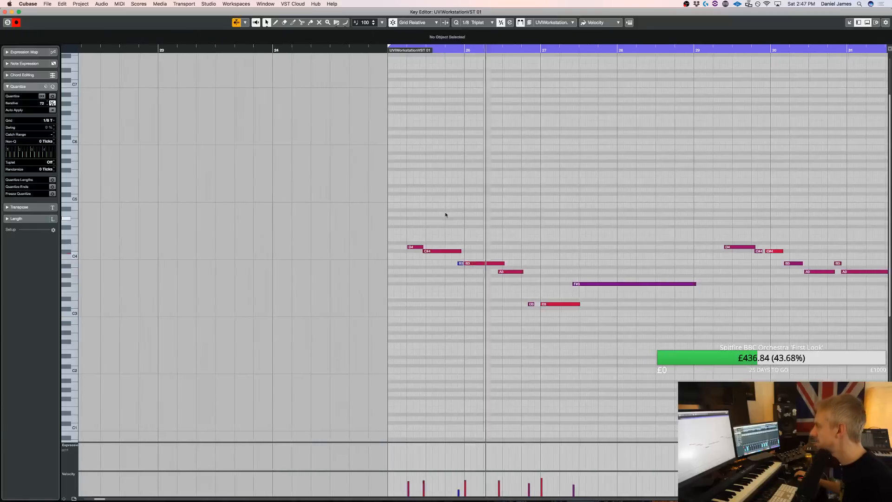
# Add a short C#4 note between the B3 and A3 notes in bar 26, trim the B3 note's end and play the phrase
pyautogui.press('space')
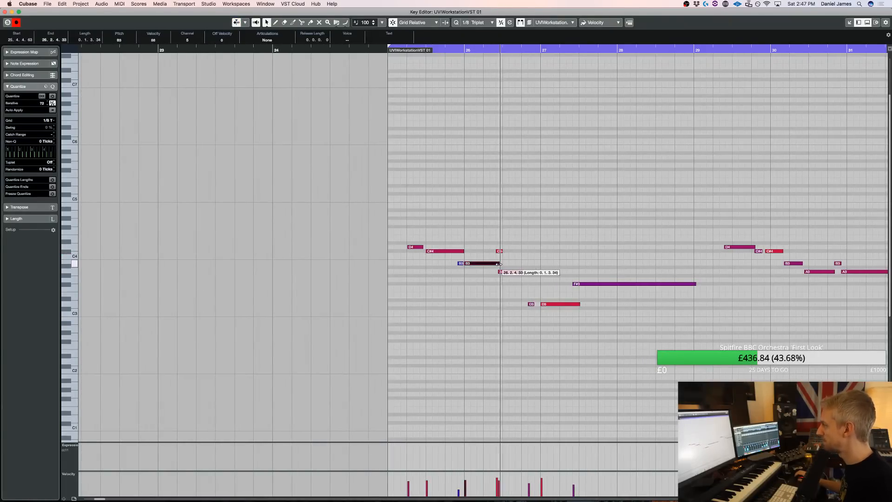
pyautogui.moveTo(500, 263); pyautogui.dragTo(499, 264)
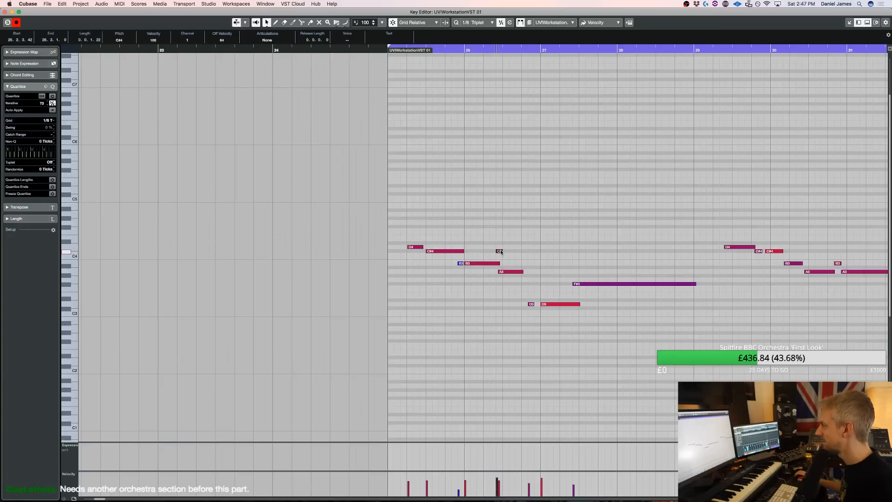
pyautogui.press('space')
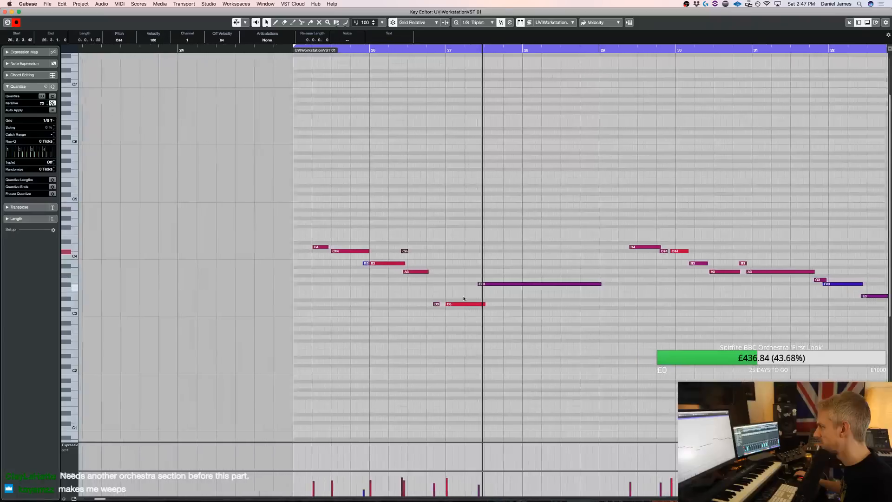
# Move the short D3 note directly against the longer D3 at bar 27 and return to the arrangement
pyautogui.moveTo(415, 328); pyautogui.dragTo(436, 290)
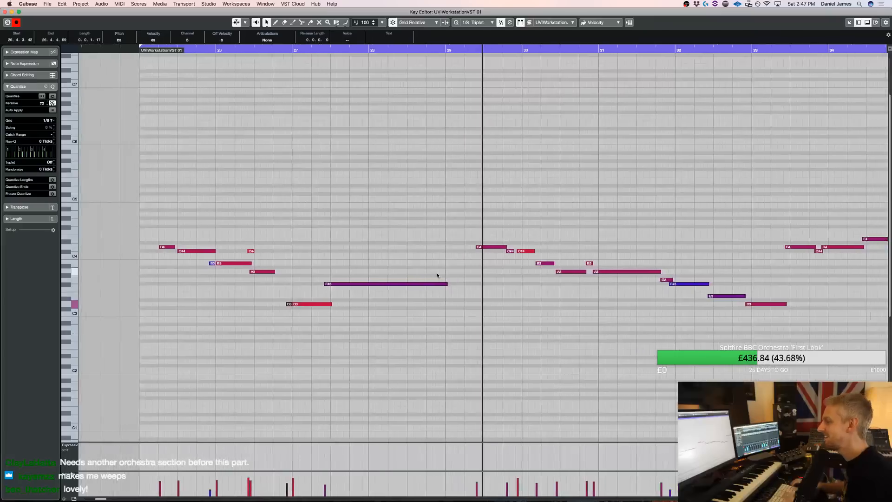
pyautogui.press('space')
pyautogui.press('Return')
# Select the Choir 2 track and record a new part from bar 25 to bar 41
pyautogui.scroll(-10, 431, 265)
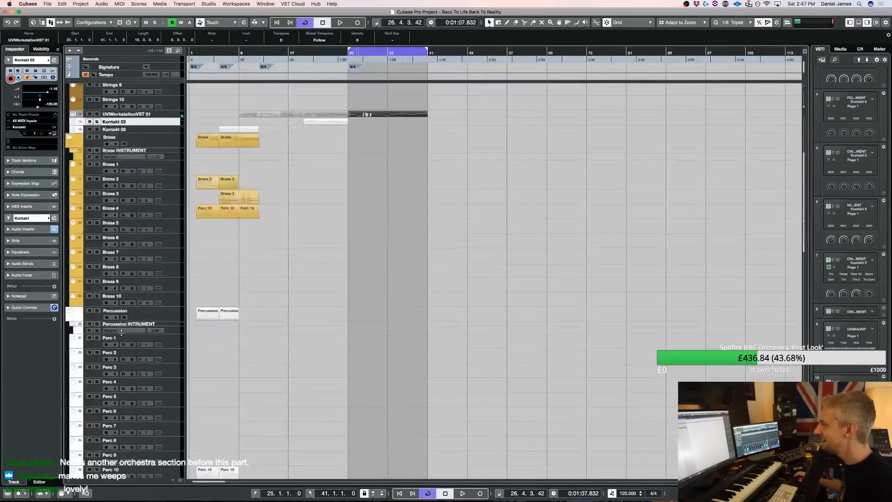
pyautogui.click(178, 337)
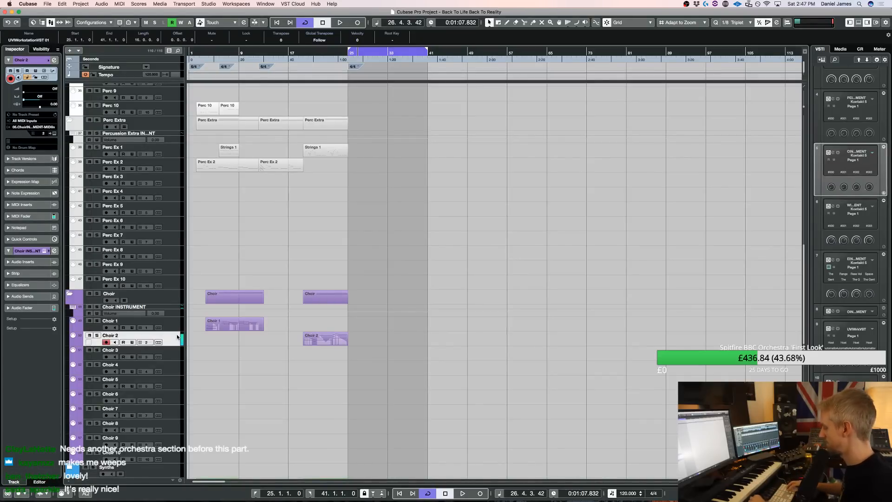
pyautogui.press('KP_Multiply')
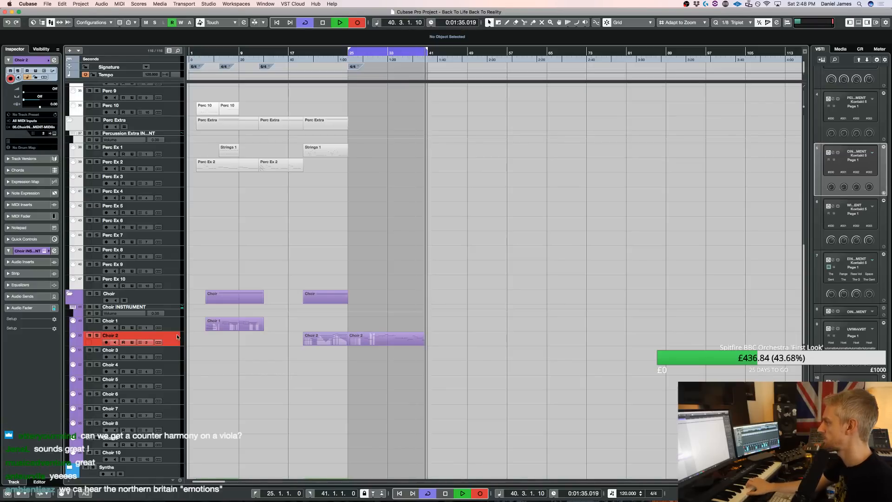
pyautogui.press('space')
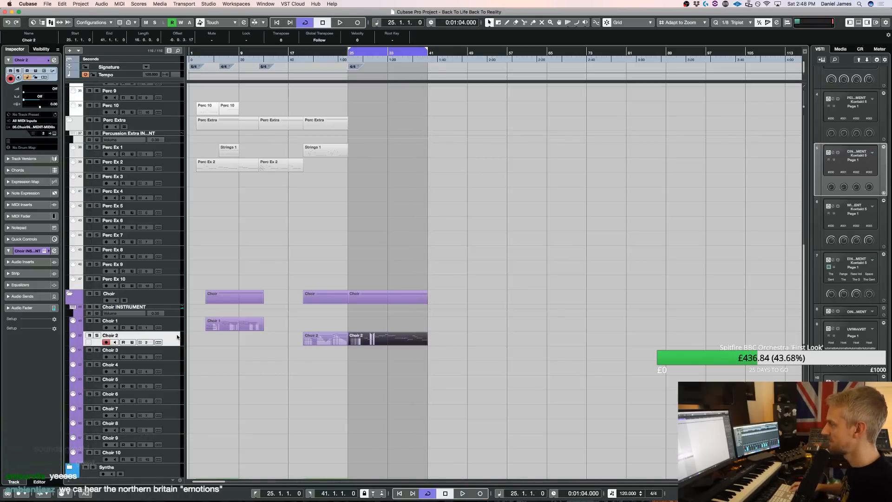
# Move the recorded Choir 2 part onto the Kontakt 03 track at bar 25 and shift its C#4 note before bar 28 slightly earlier
pyautogui.moveTo(379, 343); pyautogui.dragTo(378, 268)
pyautogui.press('space')
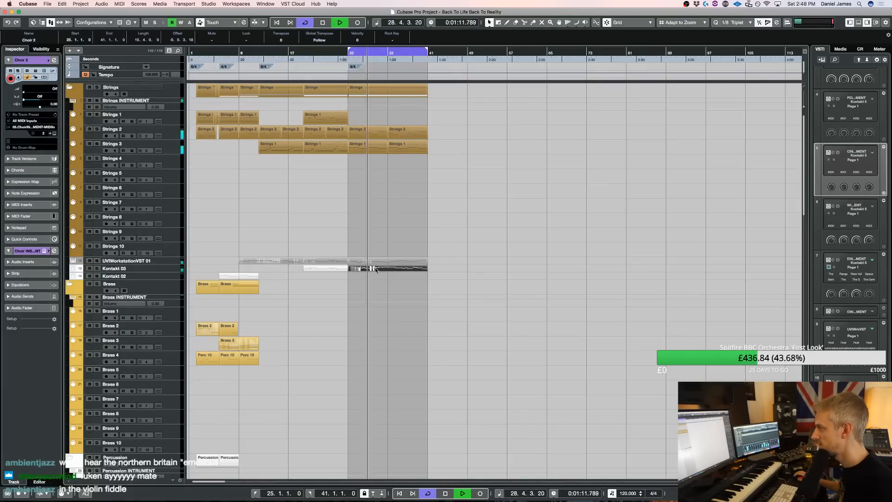
pyautogui.doubleClick(375, 269)
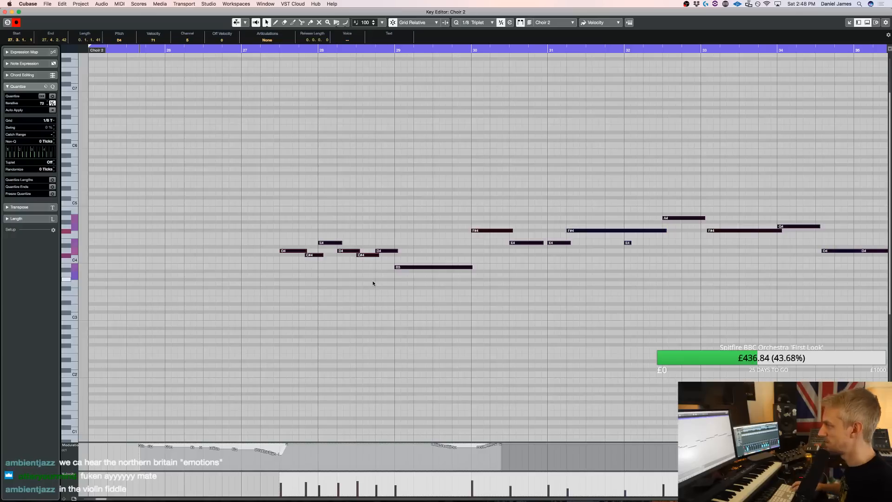
pyautogui.click(317, 253)
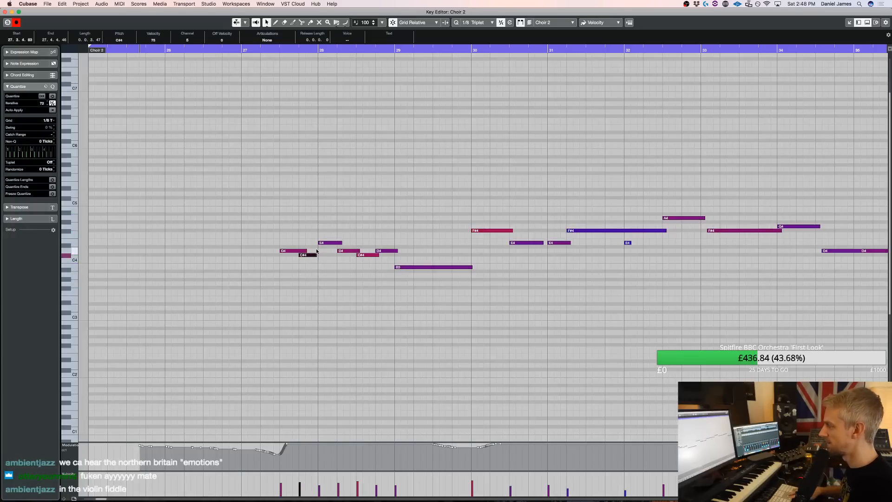
pyautogui.press('space')
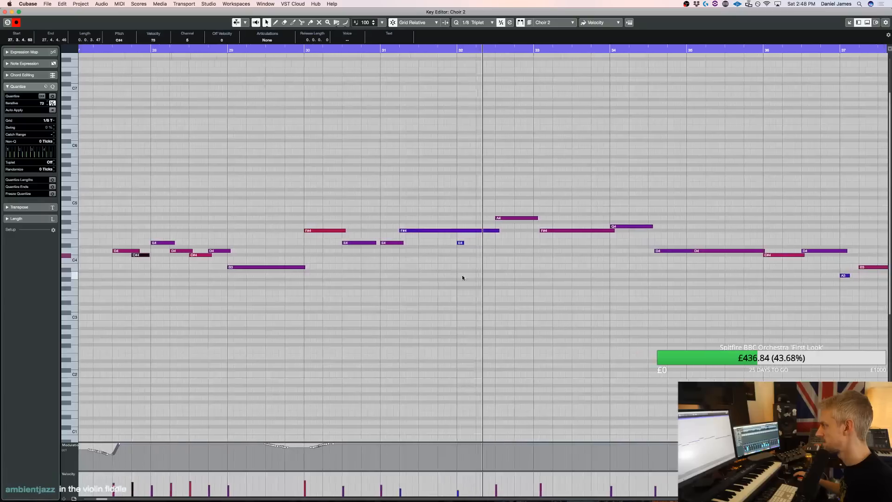
# Trim the long F#4 note to end at bar 32, extend the short E4 there to meet the A4 and play the phrase
pyautogui.press('space')
pyautogui.press('3')
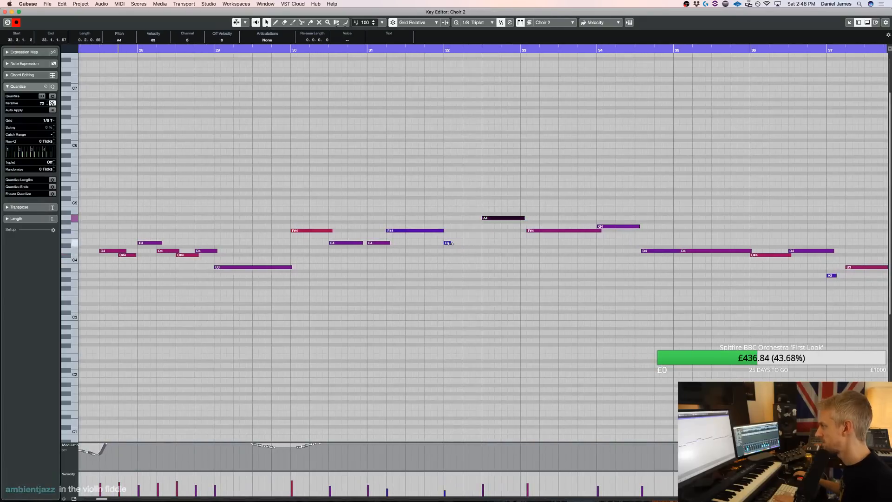
pyautogui.moveTo(451, 243); pyautogui.dragTo(484, 247)
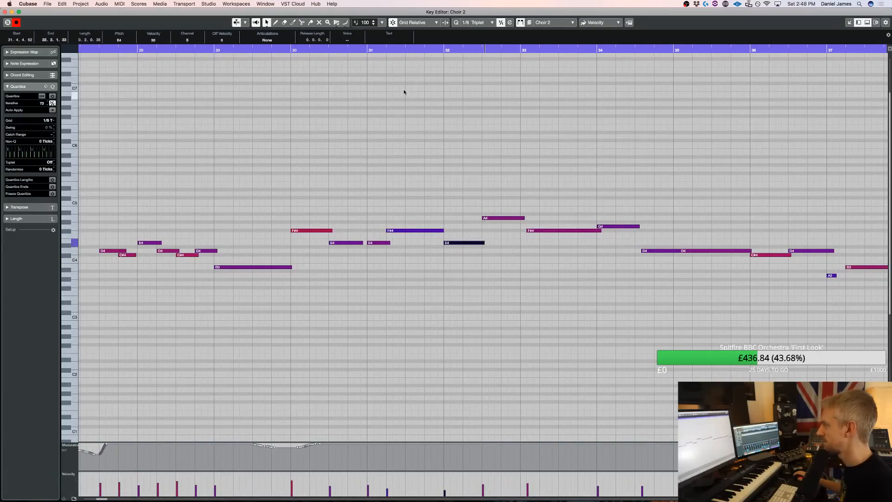
pyautogui.press('space')
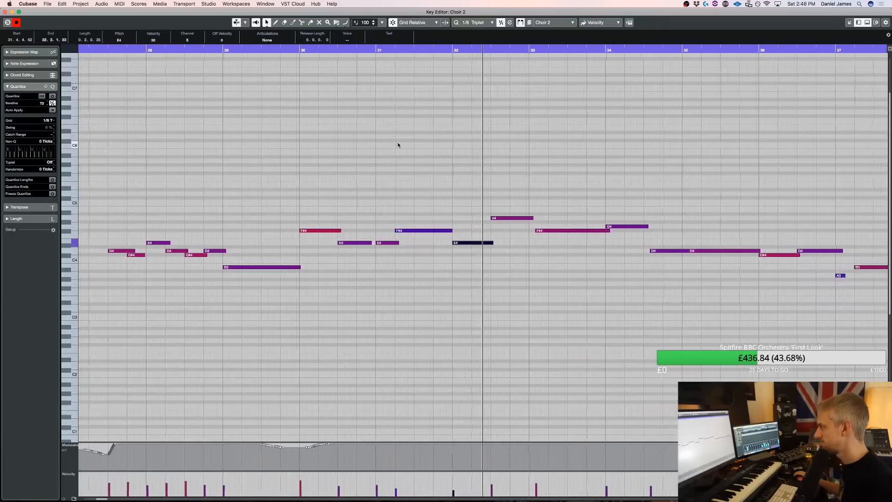
pyautogui.press('space')
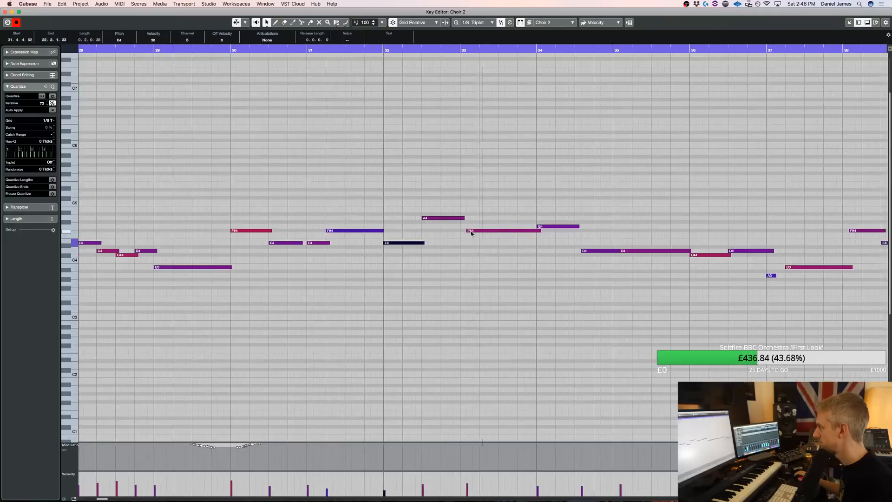
# Align the F#4 with bar 33 and the D4 with mid-bar 34, and move the next D4 up to F#4 at bar 35
pyautogui.moveTo(467, 231); pyautogui.dragTo(460, 231)
pyautogui.press('space')
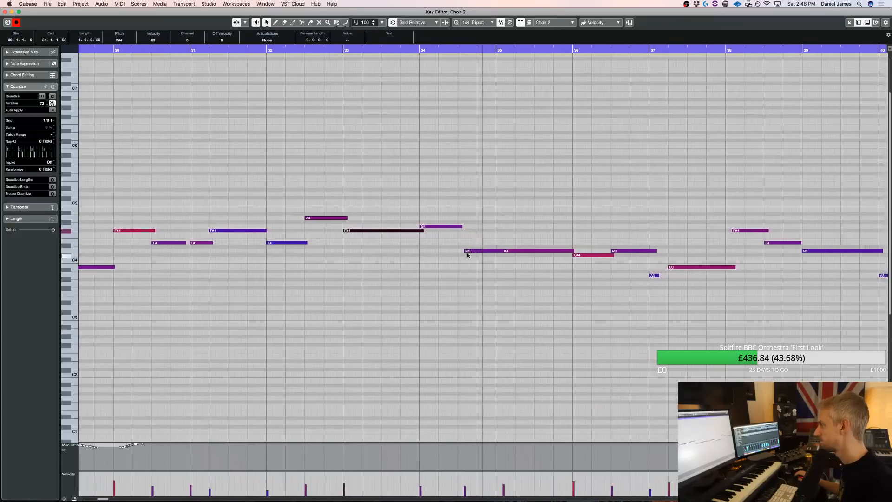
pyautogui.moveTo(465, 251); pyautogui.dragTo(460, 251)
pyautogui.moveTo(531, 274); pyautogui.dragTo(527, 248)
pyautogui.press('super+Left')
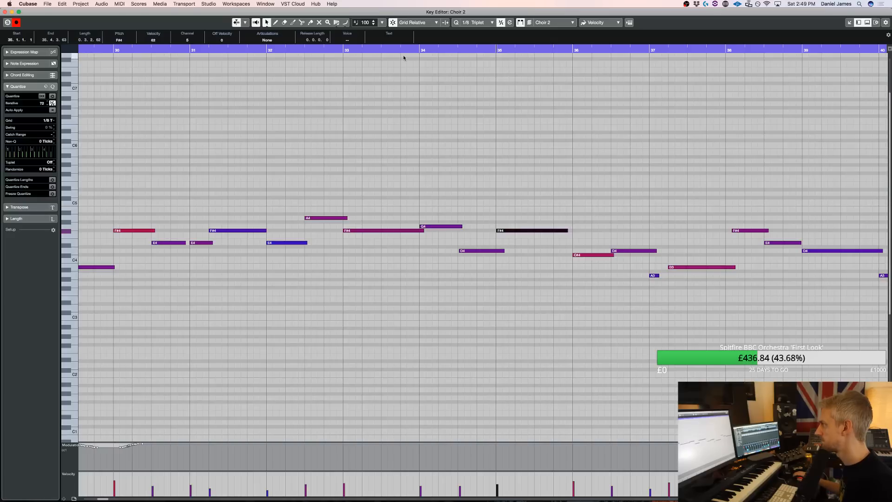
pyautogui.press('space')
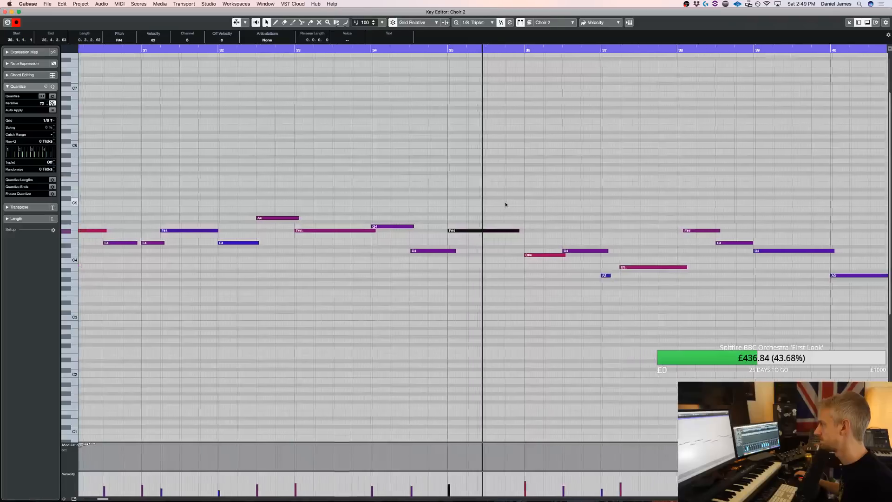
# Split the F#4's end before bar 36, add short E4 and D4 notes leading down to the C#4, and return to the arrangement
pyautogui.press('space')
pyautogui.press('3')
pyautogui.click(491, 231)
pyautogui.click(496, 233)
pyautogui.click(500, 233)
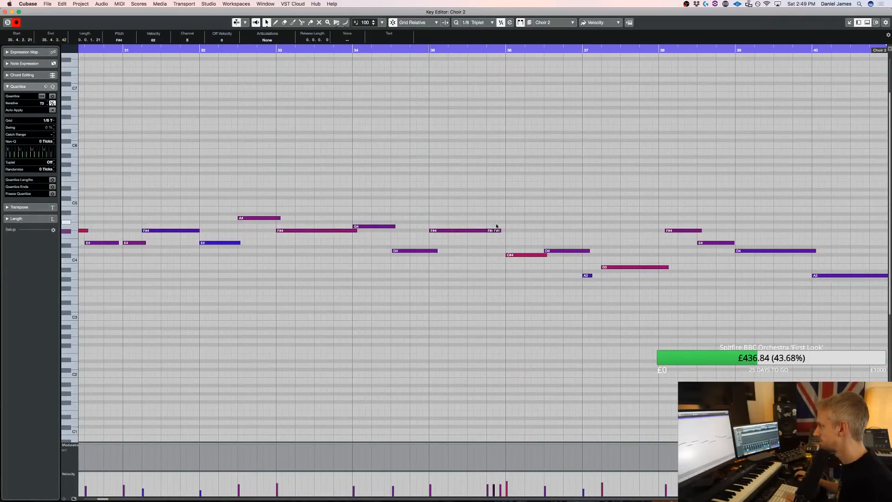
pyautogui.doubleClick(503, 251)
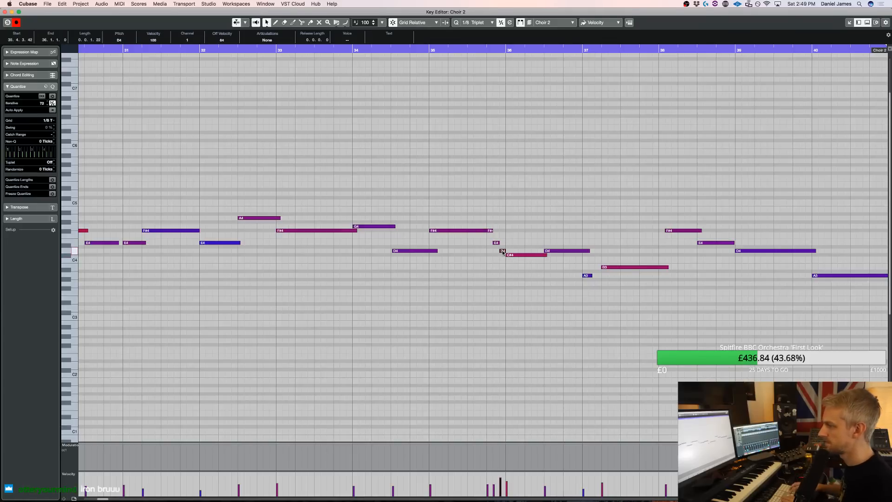
pyautogui.press('Return')
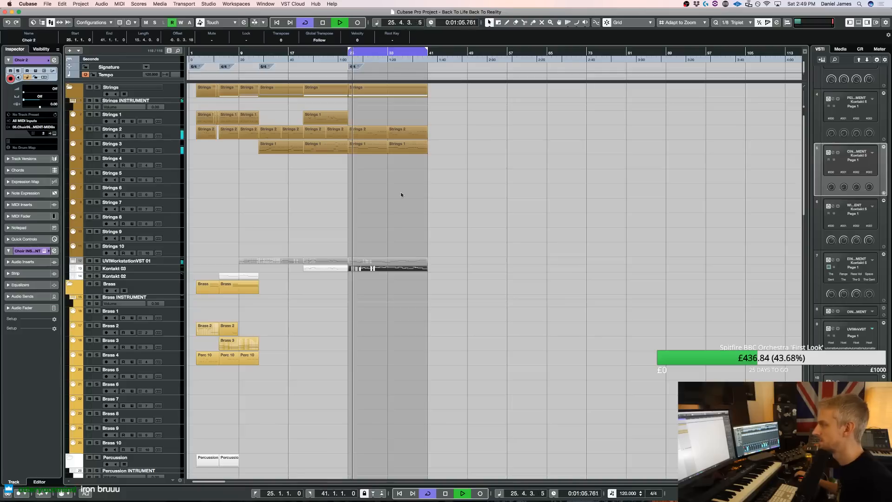
# Open the UVIWorkstationVST 01 part at bar 25 and shift the D4 and two C#4 notes later so the second C#4 starts on bar 30
pyautogui.click(374, 263)
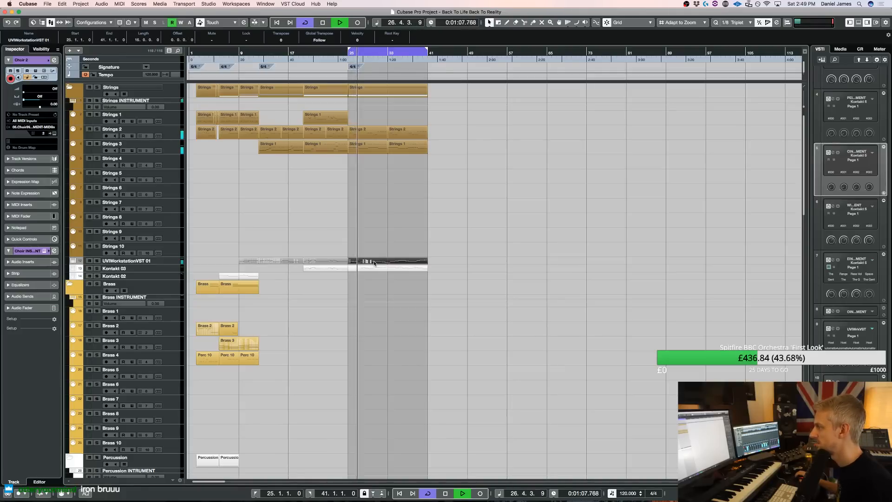
pyautogui.press('Return')
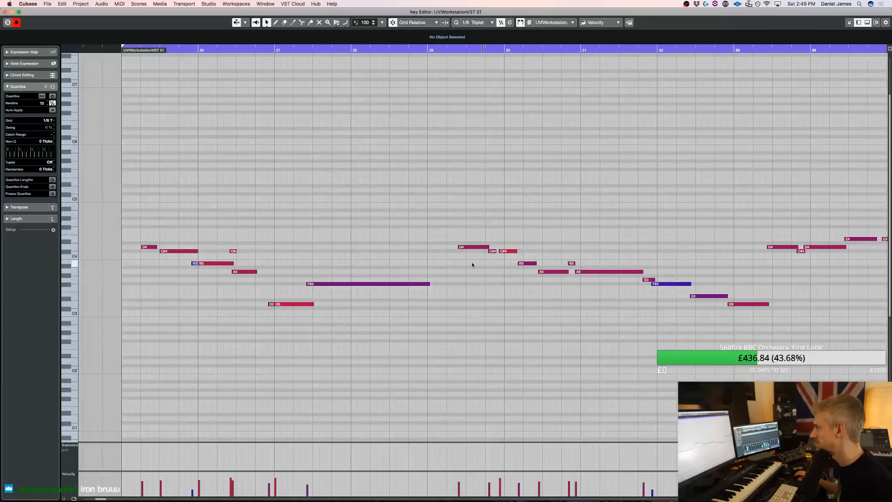
pyautogui.moveTo(507, 238); pyautogui.dragTo(503, 256)
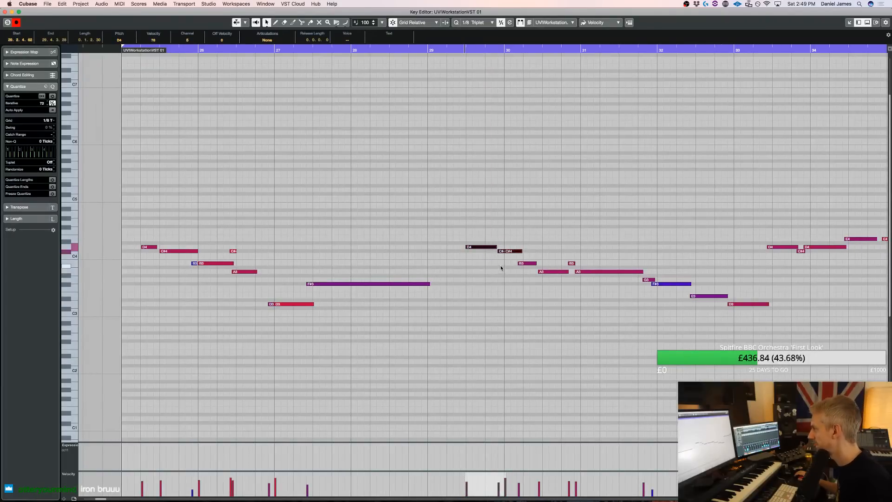
pyautogui.moveTo(513, 252); pyautogui.dragTo(514, 252)
pyautogui.click(501, 252)
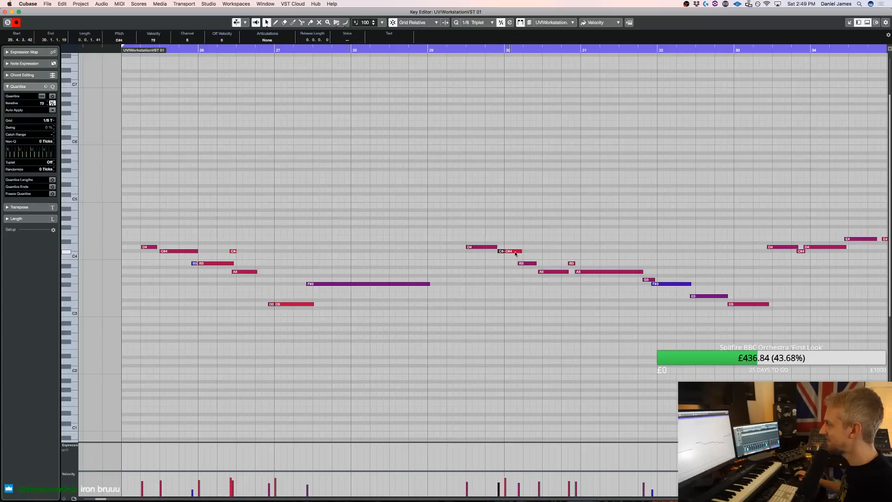
pyautogui.moveTo(505, 251); pyautogui.dragTo(511, 251)
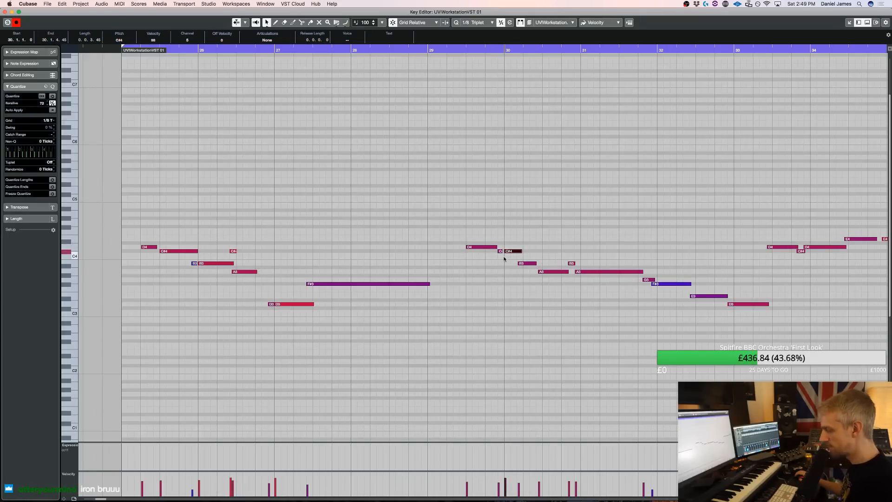
pyautogui.click(497, 196)
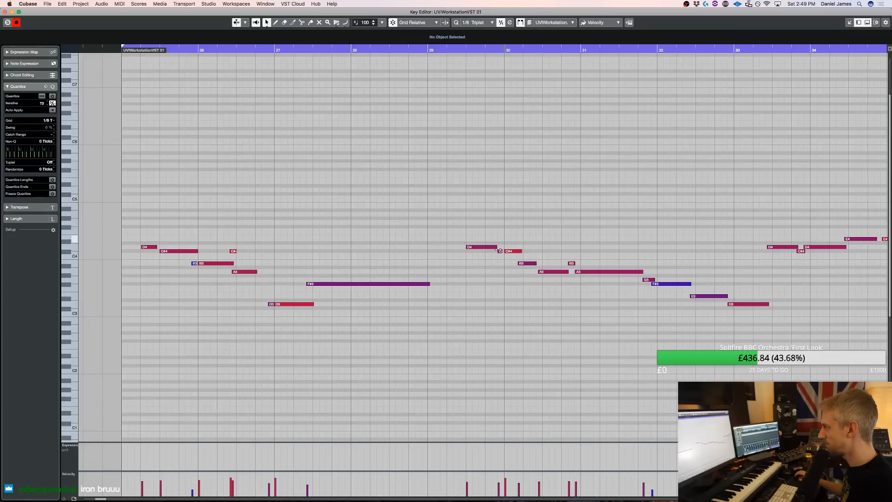
# Shift the B3 and A3 notes after bar 30 later so the long A3 starts on bar 31 with the short B3 leading into it
pyautogui.press('super+Right')
pyautogui.press('Up')
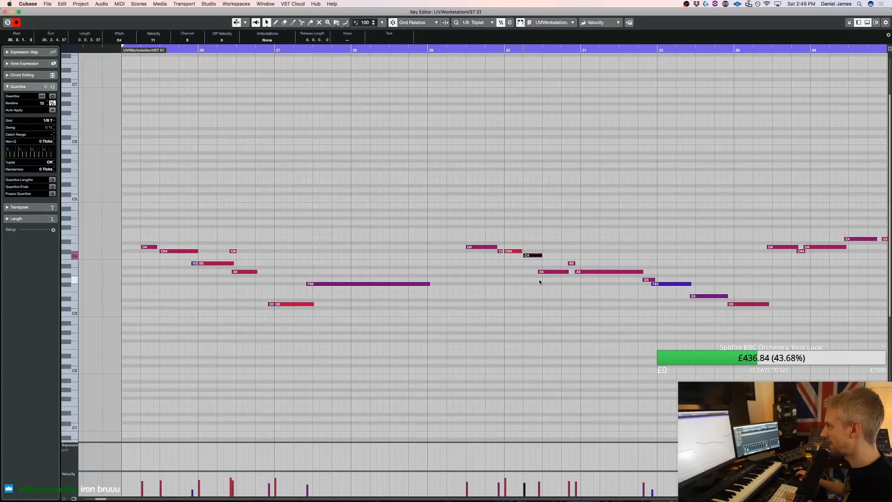
pyautogui.press('Down')
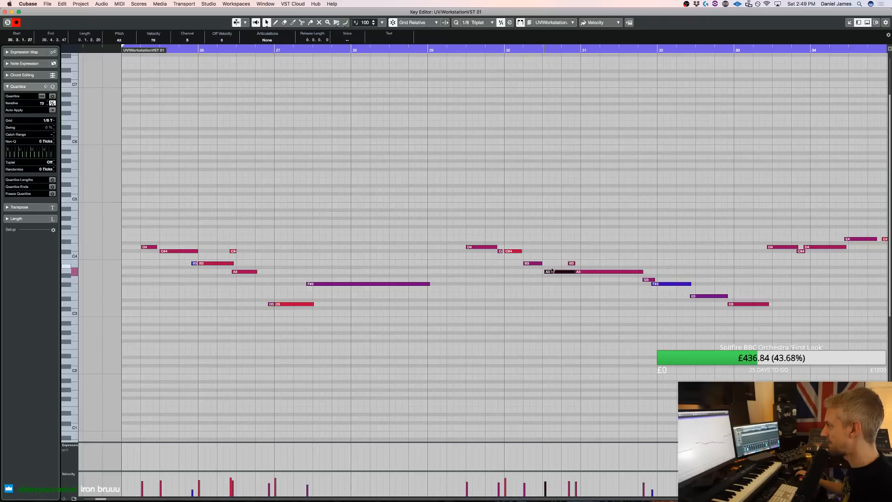
pyautogui.click(592, 272)
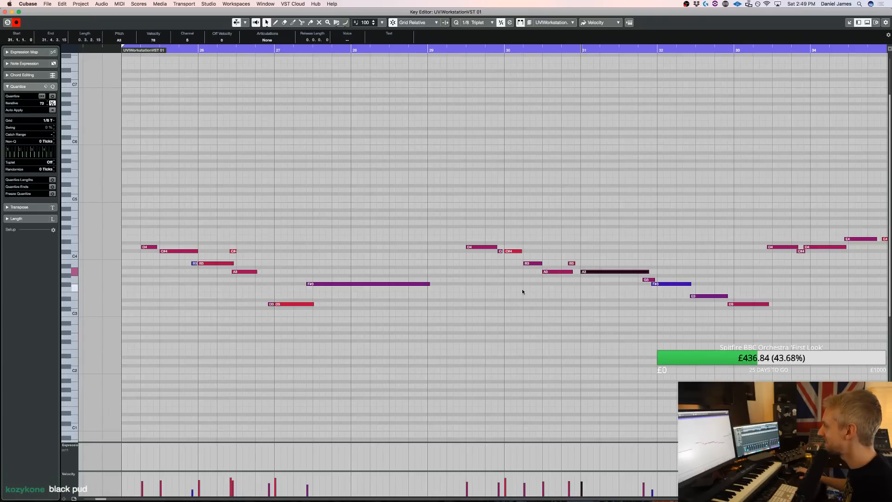
pyautogui.moveTo(588, 264); pyautogui.dragTo(560, 259)
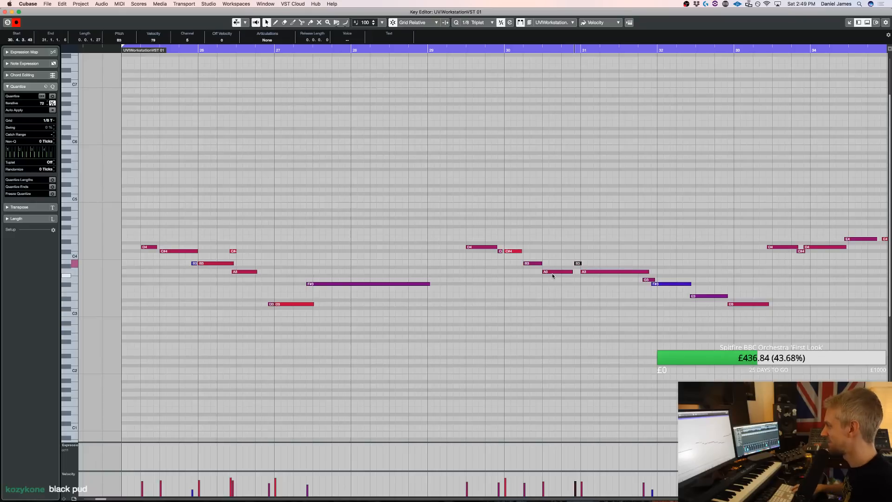
# Shift the G3 and F#3 notes later so the F#3 starts on bar 32, extend the long A3 to the G3 and play the phrase
pyautogui.click(667, 275)
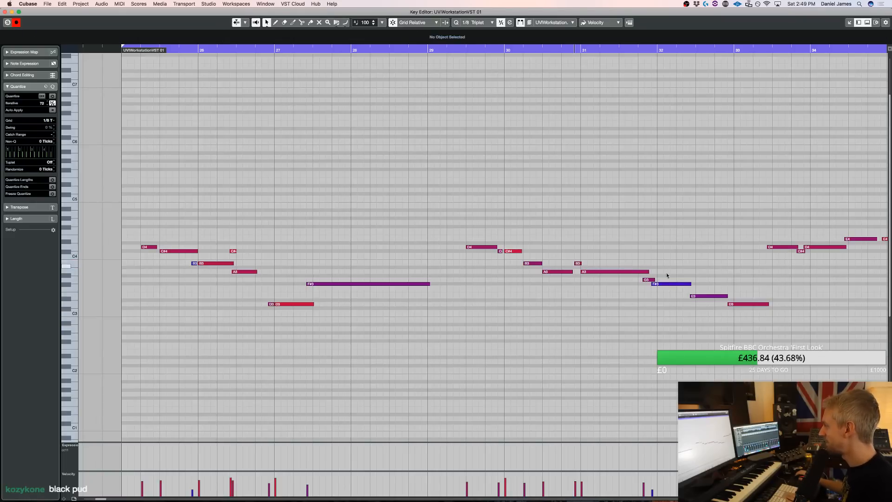
pyautogui.moveTo(653, 280); pyautogui.dragTo(650, 279)
pyautogui.press('super+Right')
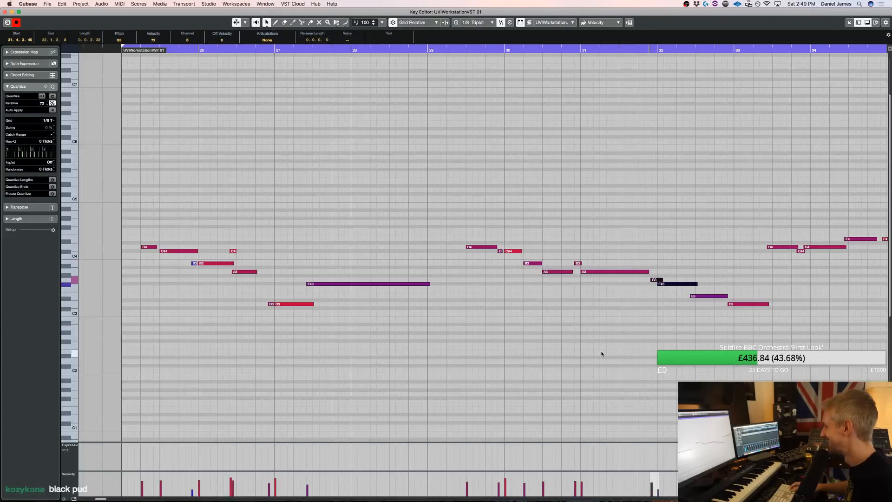
pyautogui.moveTo(650, 271); pyautogui.dragTo(652, 272)
pyautogui.click(450, 62)
pyautogui.press('space')
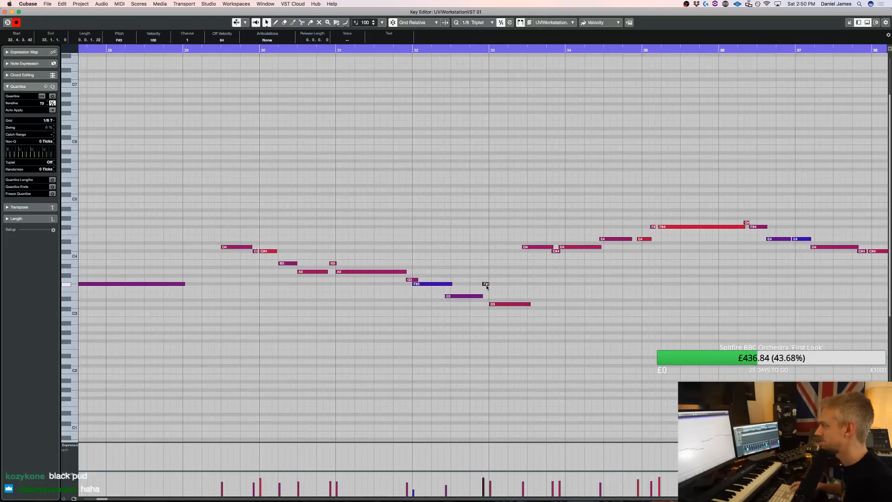
# Add a very short B3 note after the short C#4 in bar 26 and play the melody through to bar 32
pyautogui.press('space')
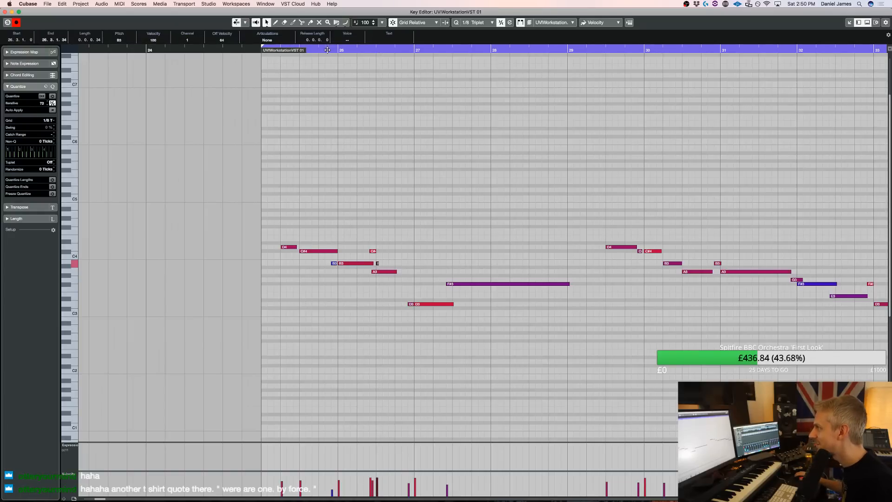
pyautogui.press('space')
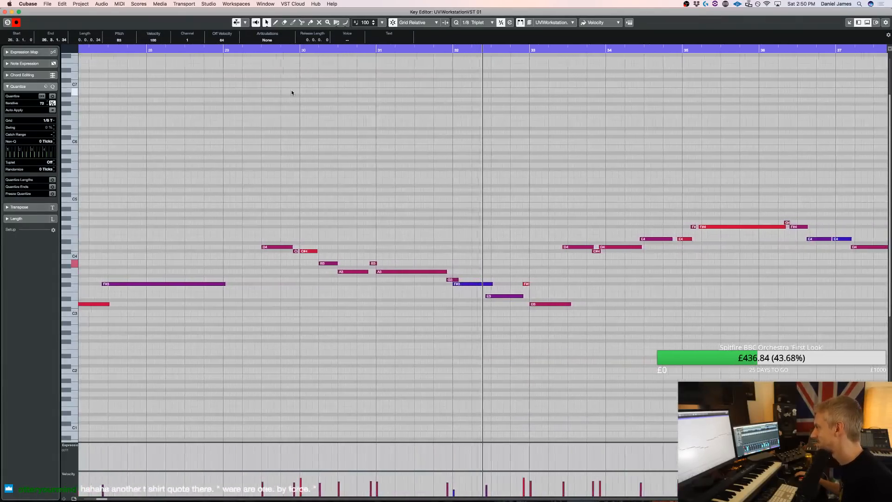
pyautogui.press('space')
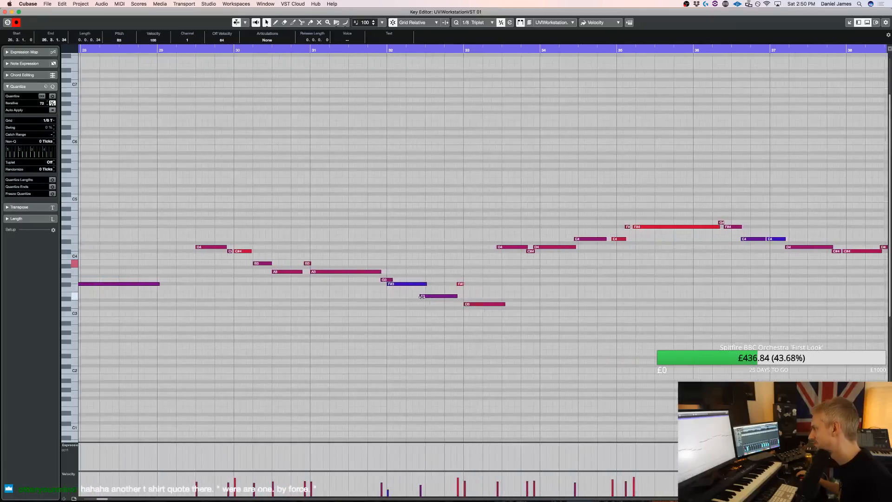
# Align the E3 with mid-bar 32, split off its end and move that short E3 directly before the D3 at bar 33
pyautogui.click(423, 297)
pyautogui.press('3')
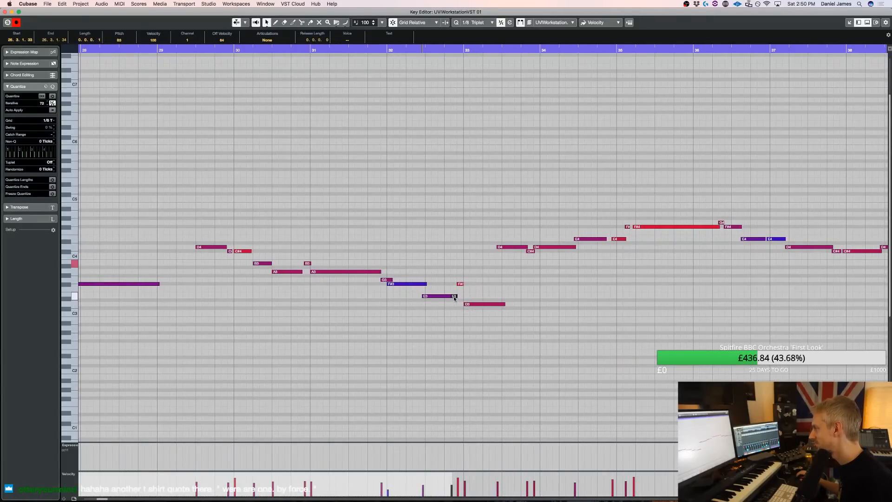
pyautogui.moveTo(460, 285); pyautogui.dragTo(463, 300)
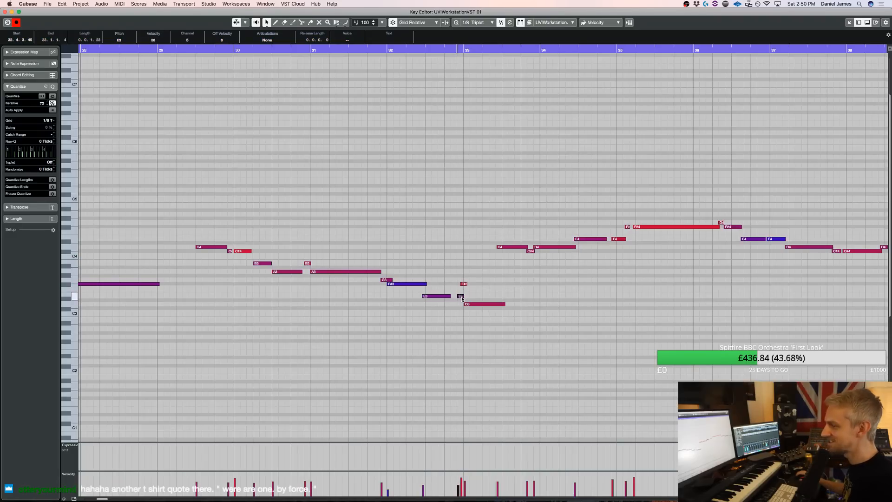
# Extend the D4 in bar 25 to meet the C#4, play the part and return to the arrangement
pyautogui.hscroll(-10, 327, 152)
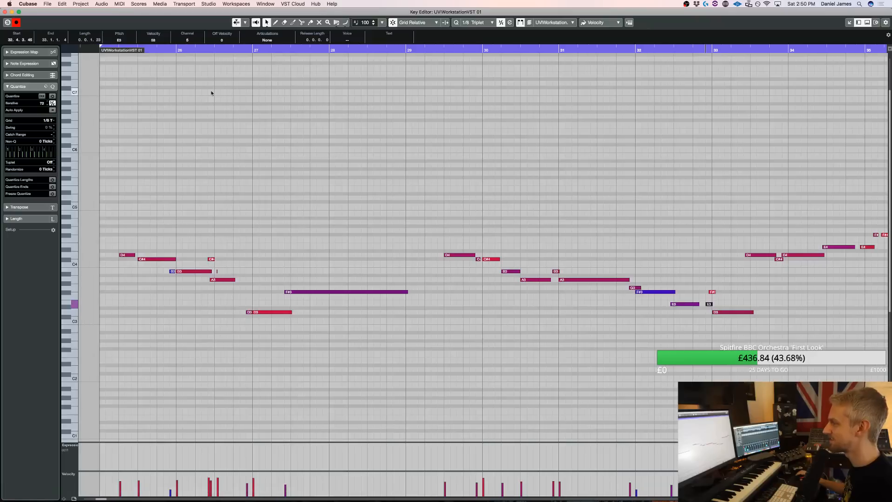
pyautogui.moveTo(136, 255); pyautogui.dragTo(139, 255)
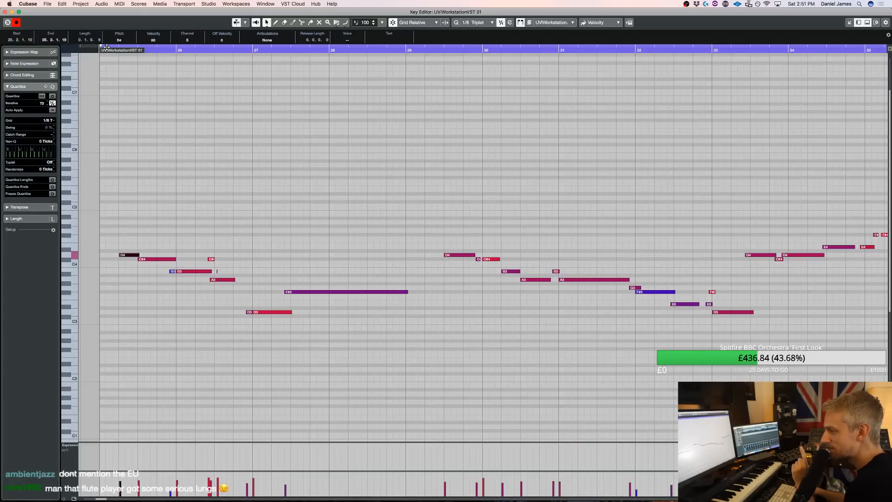
pyautogui.hscroll(-10, 106, 47)
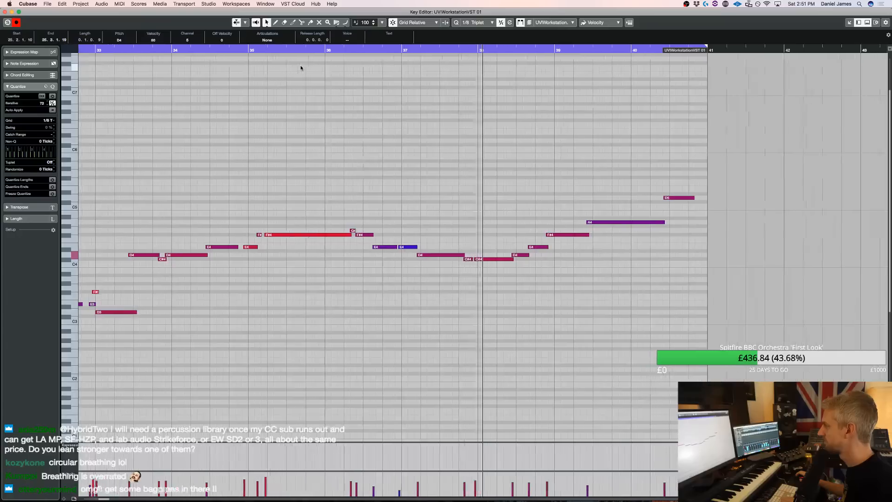
pyautogui.press('Return')
pyautogui.press('space')
# Select the Wind 3 track, open its Kontakt instrument and go to the last loaded patch, Flute 1 Staccato Short
pyautogui.scroll(-15, 292, 256)
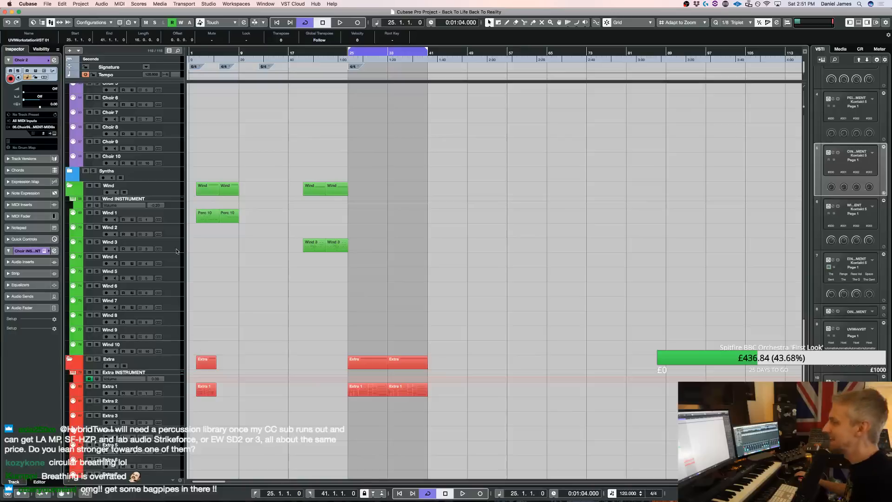
pyautogui.click(172, 244)
pyautogui.press('e')
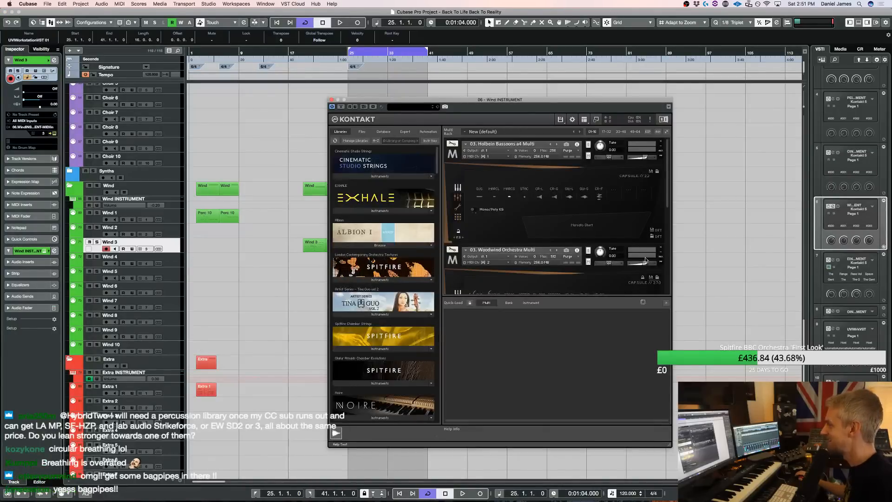
pyautogui.scroll(-5, 551, 249)
pyautogui.scroll(-3, 551, 249)
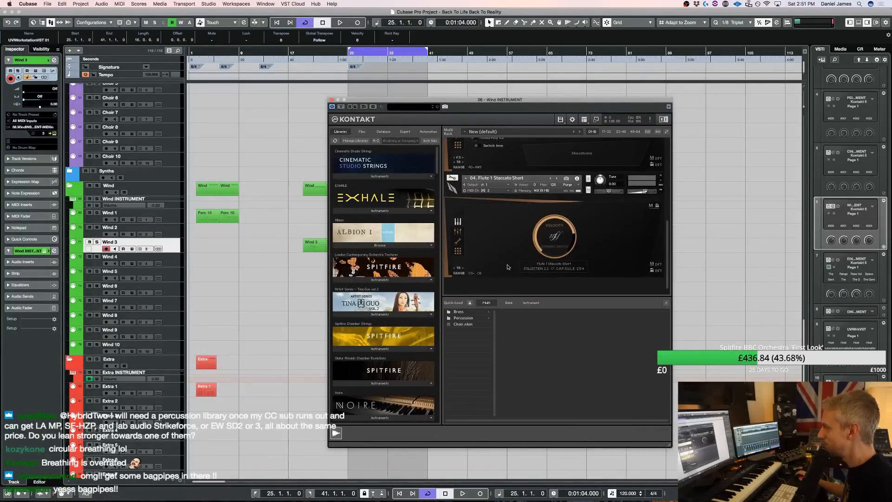
# Browse the Samples and Cinesamples instrument folders and the Berlin Woodwinds library for a suitable wind instrument
pyautogui.click(531, 302)
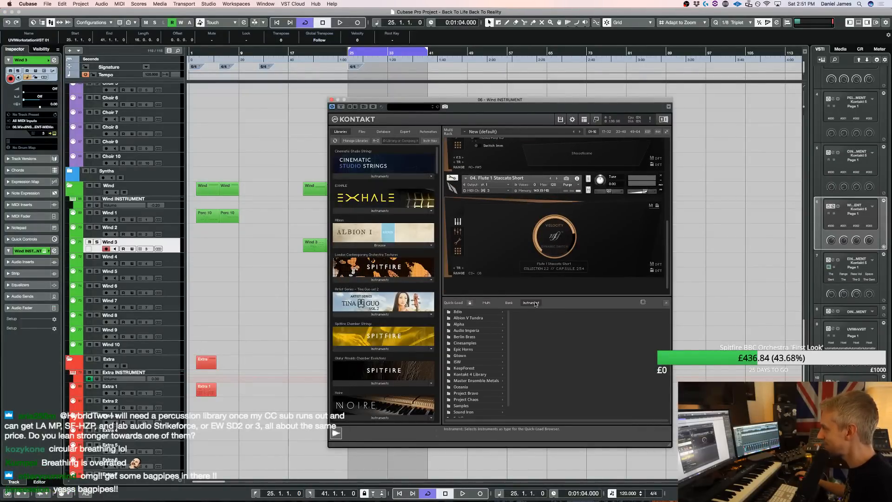
pyautogui.click(475, 407)
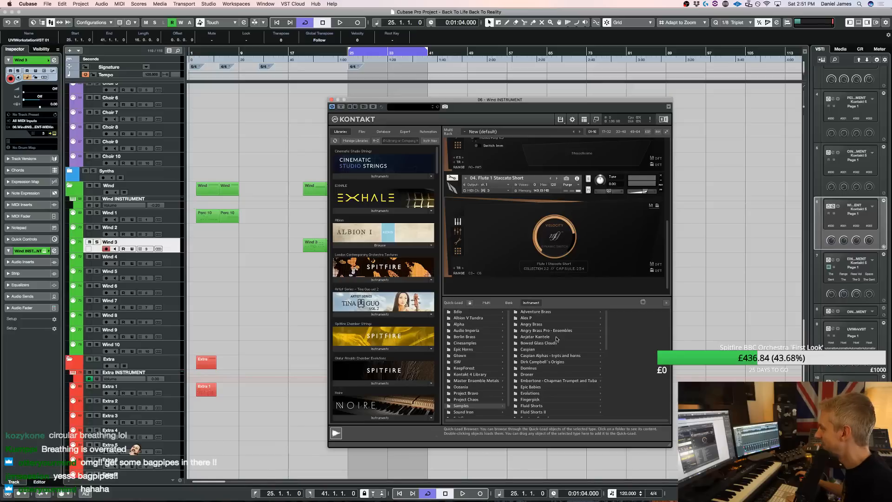
pyautogui.click(469, 343)
pyautogui.click(529, 318)
pyautogui.scroll(-20, 383, 347)
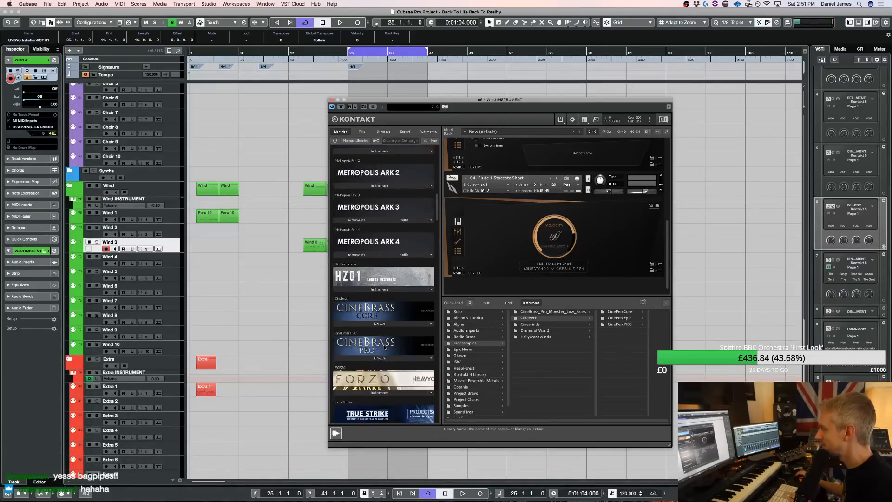
pyautogui.scroll(-3, 384, 346)
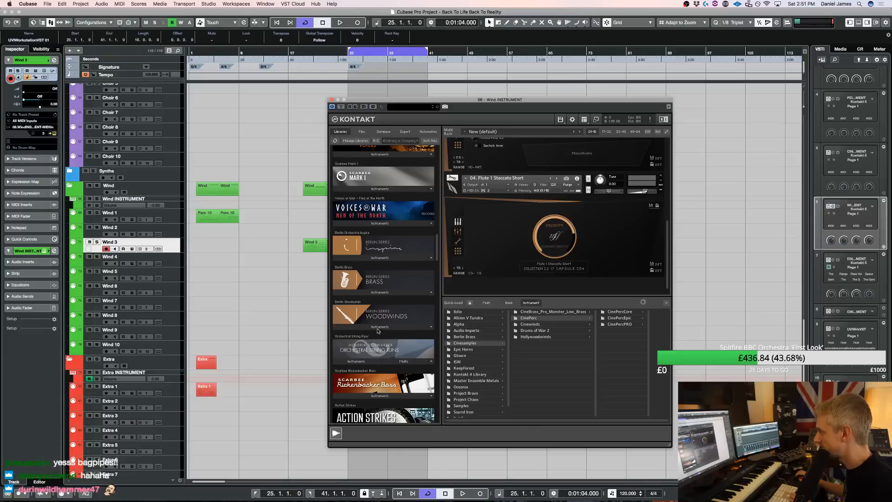
pyautogui.click(377, 331)
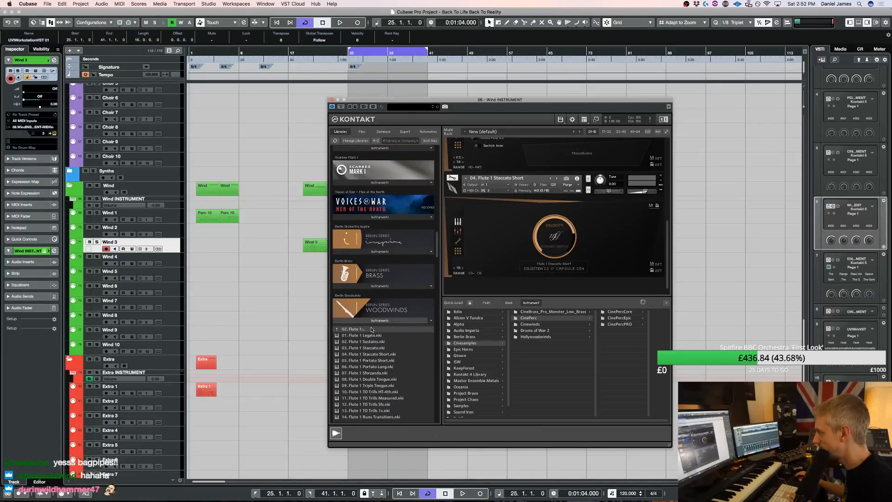
pyautogui.click(371, 329)
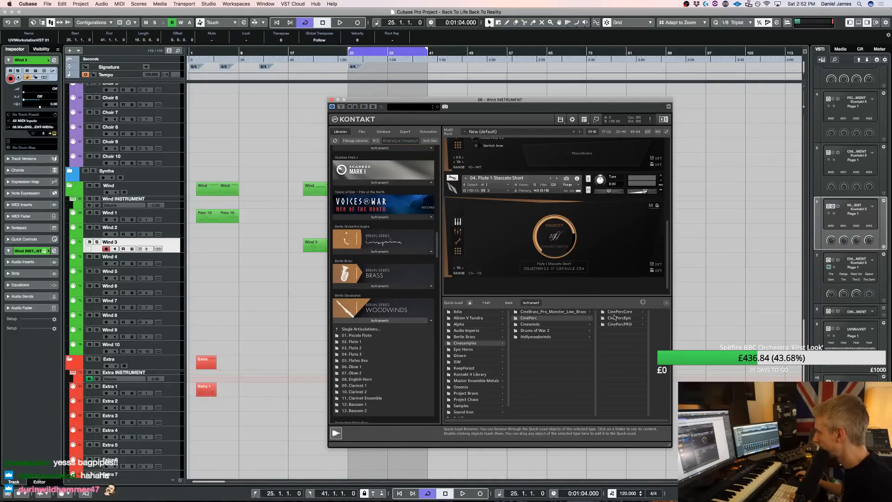
# Load the 22 Uilleann Pipes patch from the CineWinds Pro instruments
pyautogui.click(562, 324)
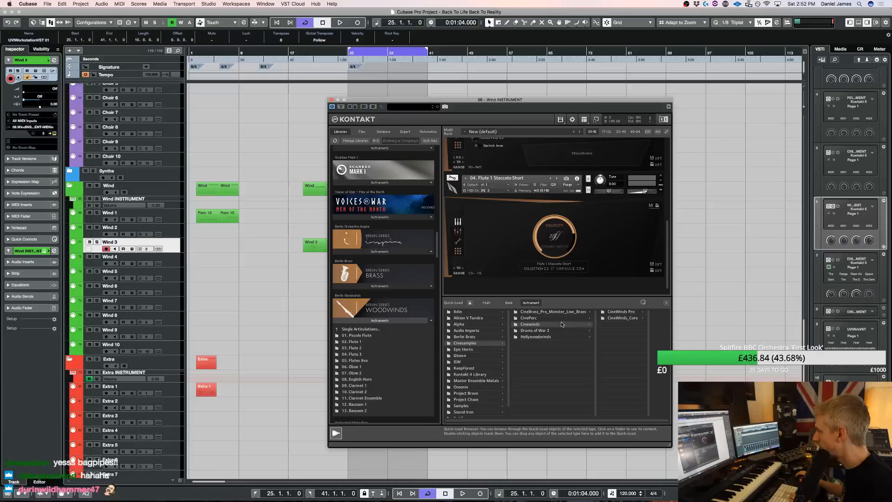
pyautogui.click(634, 315)
pyautogui.click(620, 312)
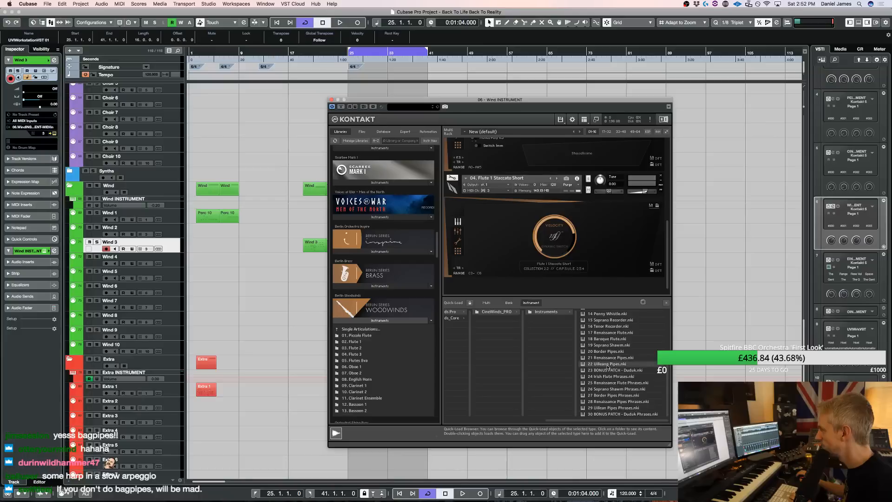
pyautogui.doubleClick(608, 364)
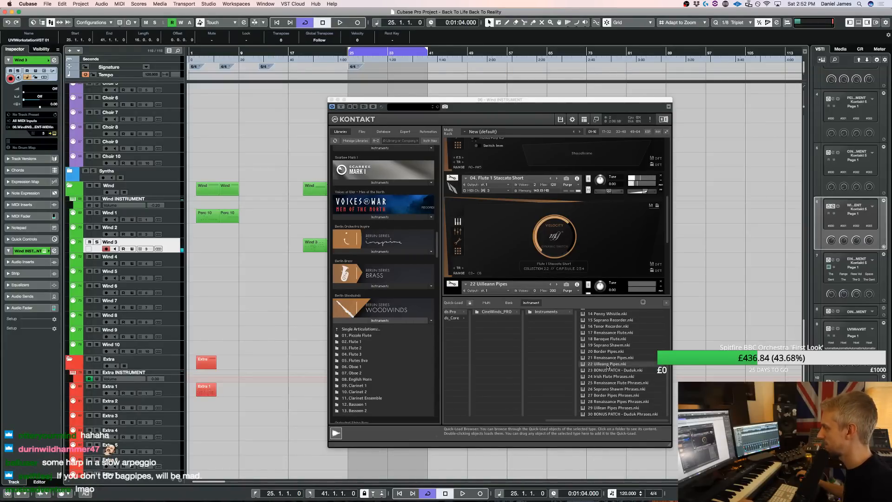
# Switch to the Wind 4 track and adjust the volume of the Uilleann Pipes in Kontakt
pyautogui.click(177, 267)
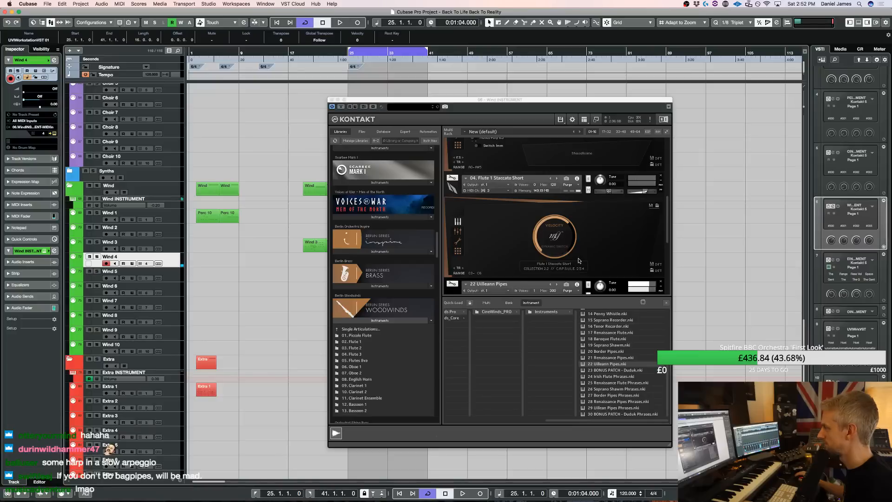
pyautogui.scroll(-1, 584, 260)
pyautogui.scroll(-3, 620, 252)
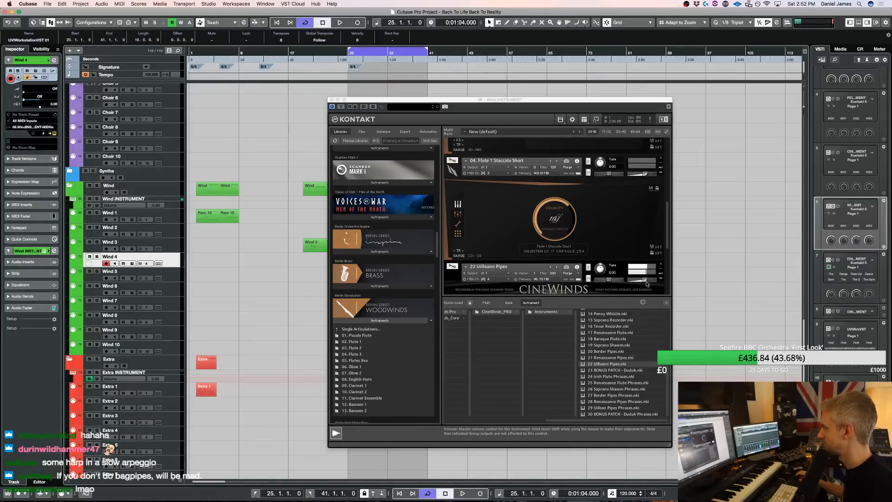
pyautogui.click(642, 282)
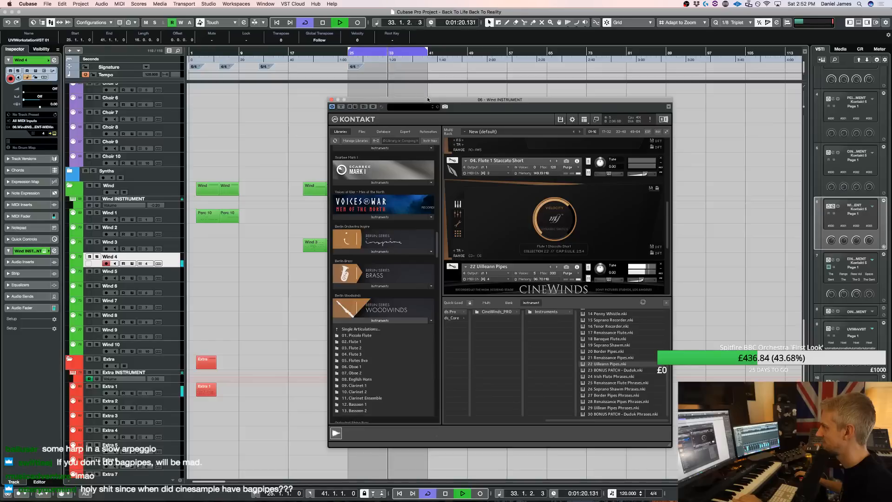
# Move the Kontakt window aside, move the Choir 2 part at bars 25 to 41 onto Wind 4 and play it
pyautogui.moveTo(428, 99); pyautogui.dragTo(586, 93)
pyautogui.press('space')
pyautogui.scroll(15, 416, 236)
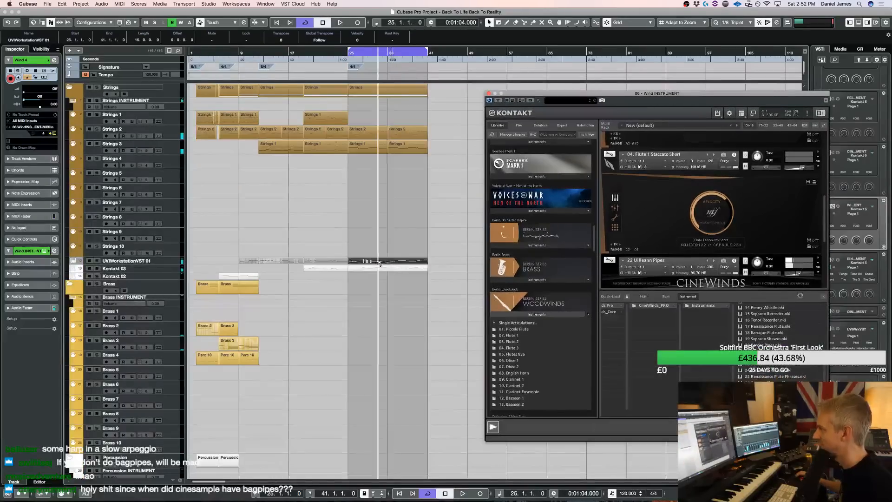
pyautogui.moveTo(378, 268); pyautogui.dragTo(375, 178)
pyautogui.scroll(-15, 378, 284)
pyautogui.press('space')
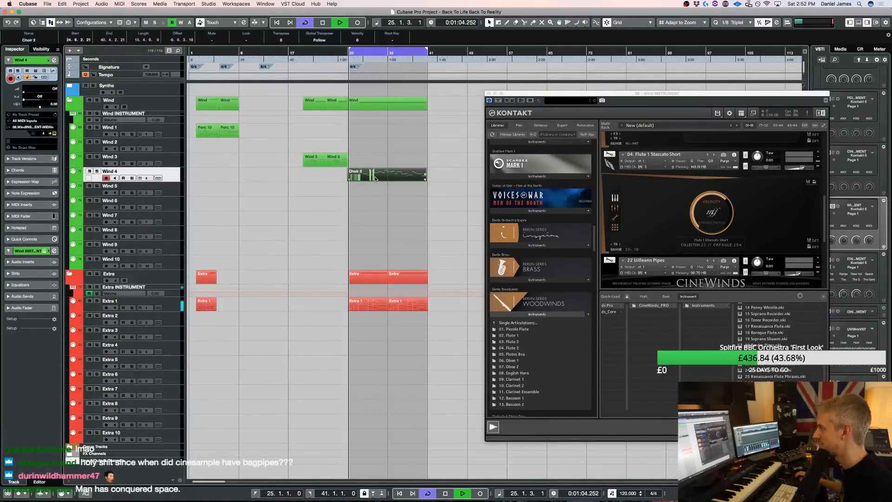
# Open the Choir 2 part on Wind 4, transpose all notes down an octave and move the C#3 in bar 27 slightly earlier
pyautogui.doubleClick(375, 177)
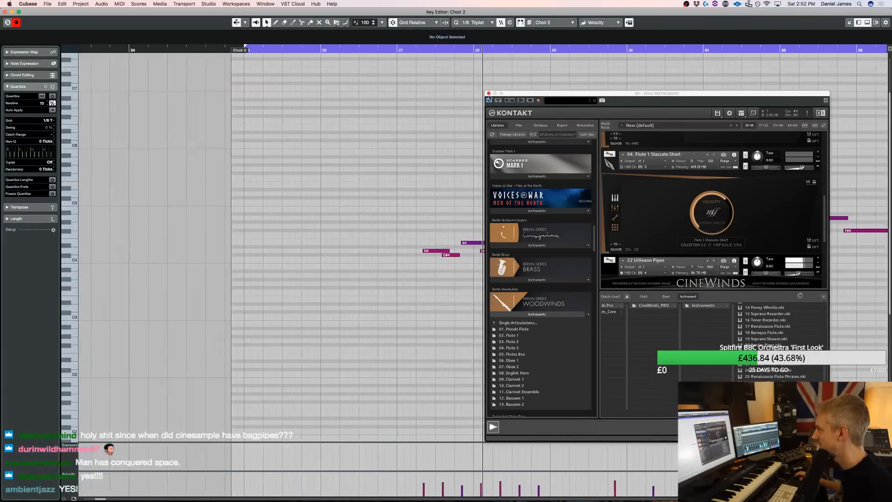
pyautogui.click(488, 94)
pyautogui.press('super+a')
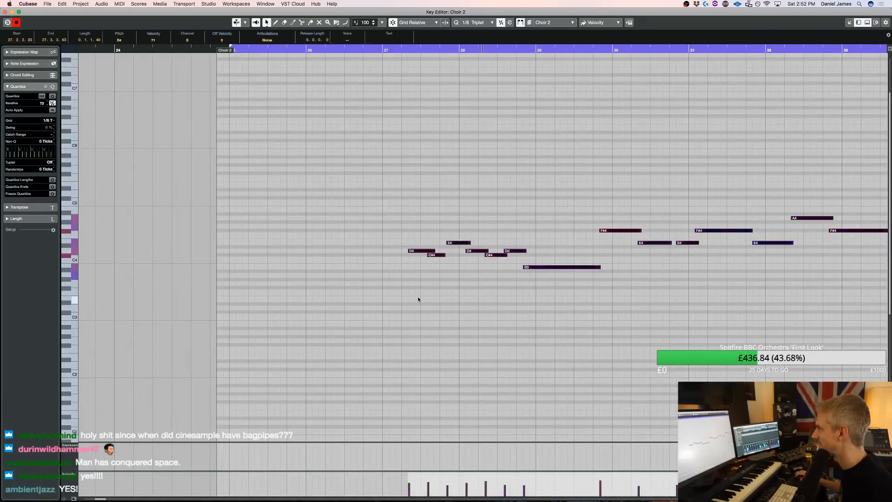
pyautogui.hotkey('shift', 'Down')
pyautogui.moveTo(431, 324); pyautogui.dragTo(436, 315)
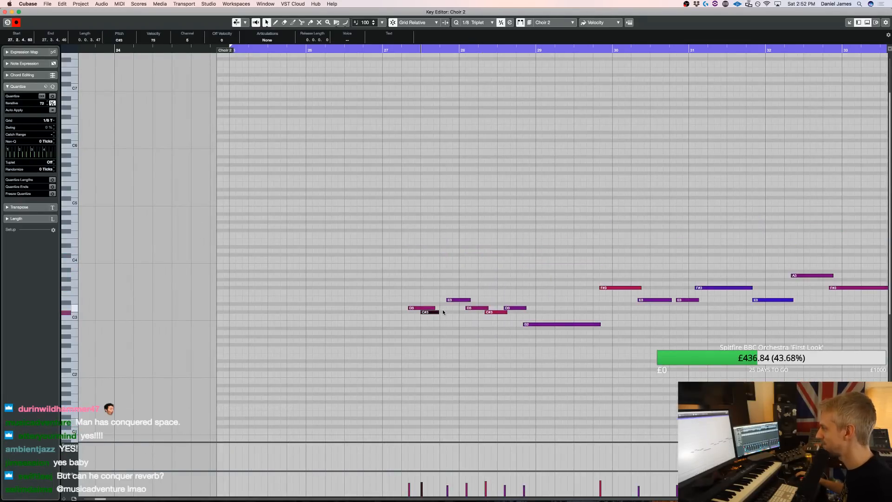
# Play the transposed part from bar 26 with the 1/8 triplet grid active and return to the arrangement
pyautogui.hotkey('alt', '3')
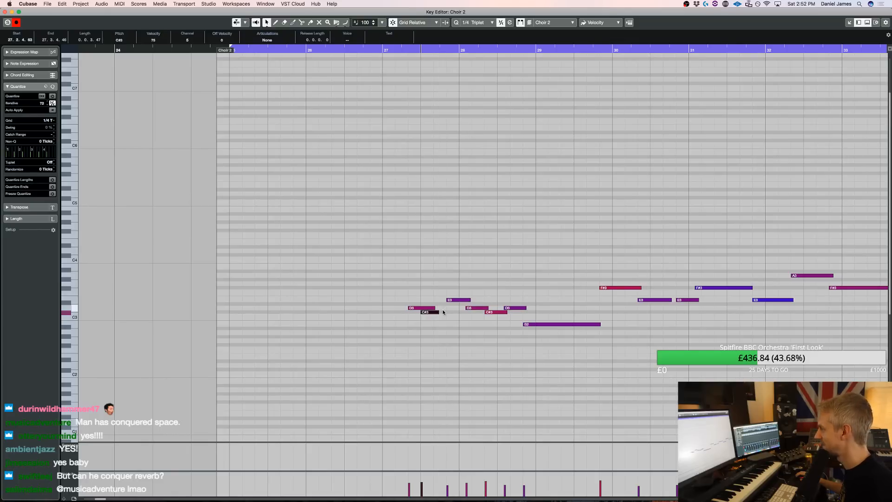
pyautogui.hotkey('alt', '4')
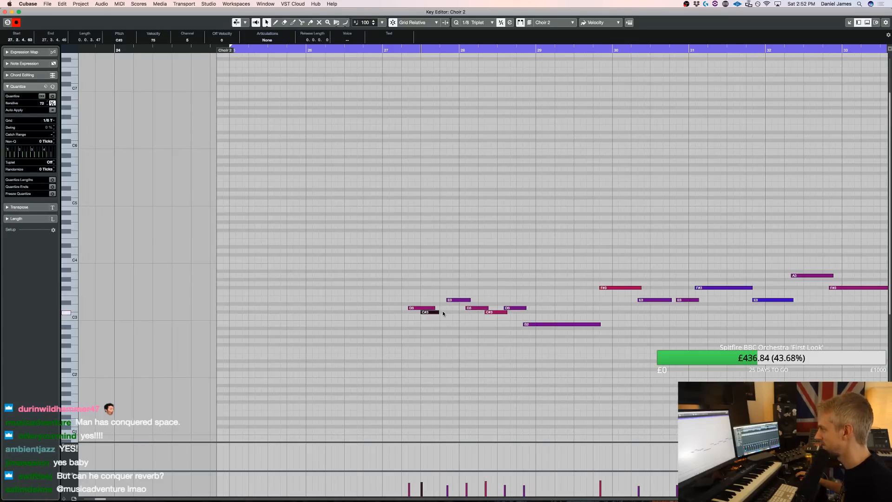
pyautogui.click(370, 61)
pyautogui.doubleClick(367, 50)
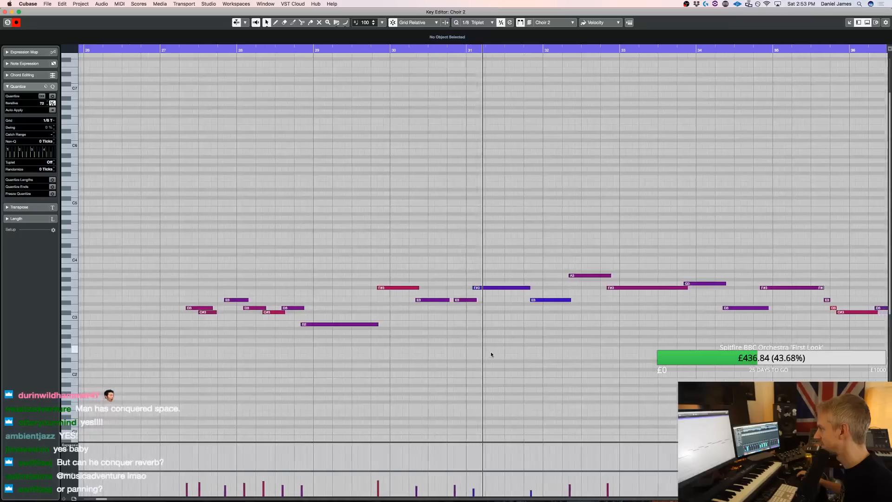
pyautogui.press('Return')
pyautogui.press('space')
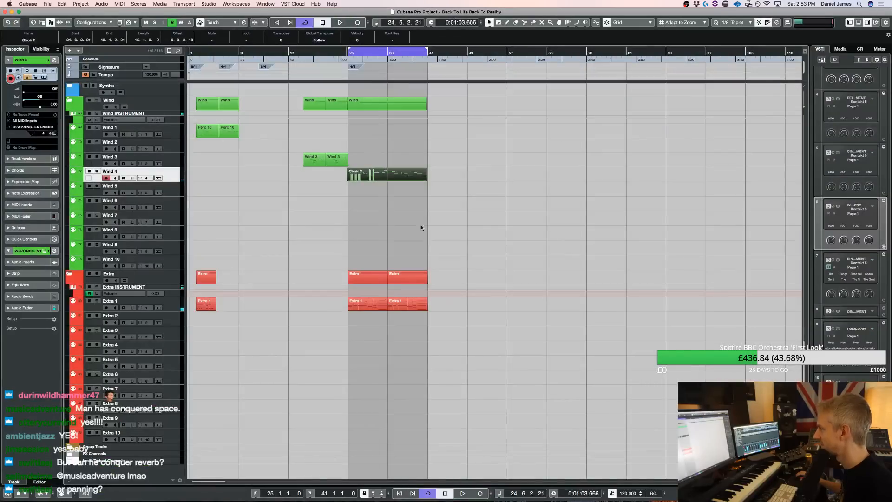
# Delete the Choir 2 part from Wind 4 and play the section from bar 25
pyautogui.press('Delete')
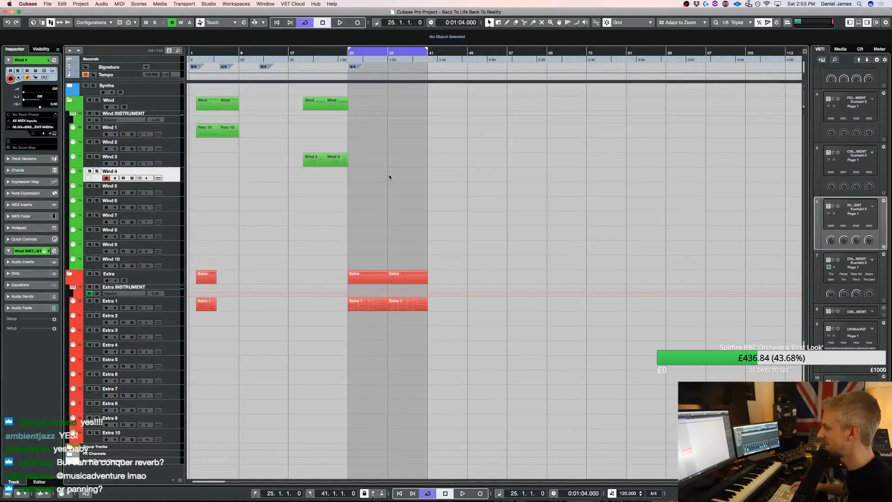
pyautogui.press('space')
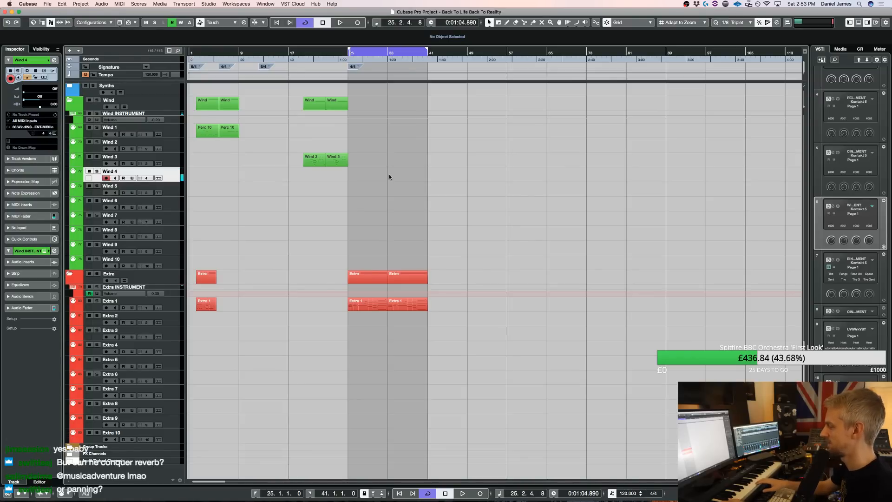
pyautogui.press('space')
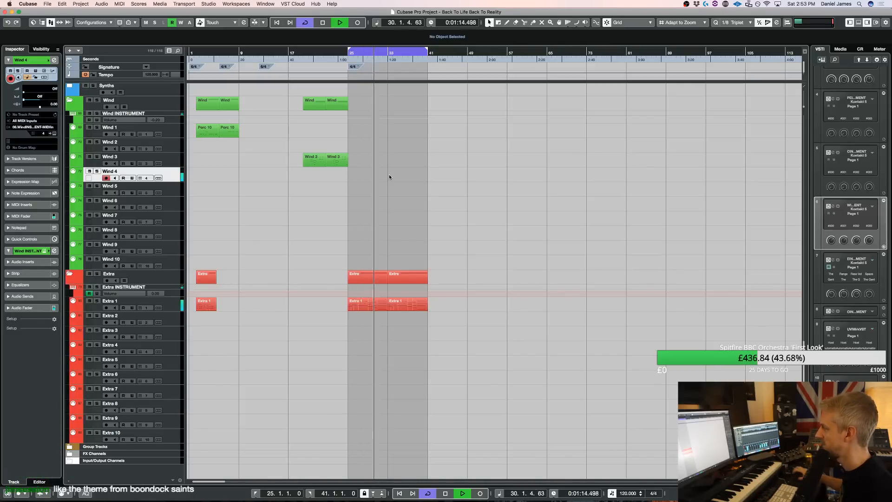
# Copy the UVIWorkstationVST 01 melody part at bars 25 to 41 onto Wind 4 and play it from bar 25
pyautogui.scroll(15, 389, 175)
pyautogui.moveTo(370, 261); pyautogui.dragTo(375, 177)
pyautogui.scroll(-15, 366, 294)
pyautogui.press('space')
pyautogui.press('space')
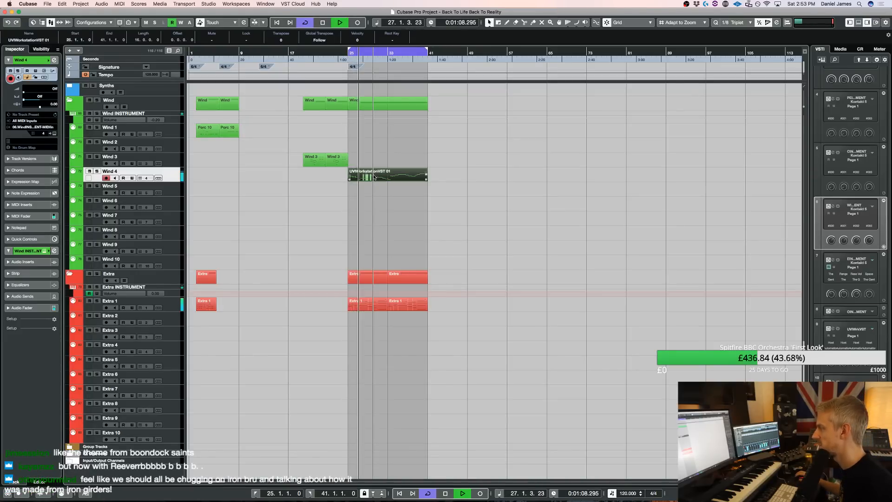
# Open the melody part on Wind 4, draw a sustained D2 from bar 25 to beat 4 of bar 32 and play it
pyautogui.doubleClick(374, 176)
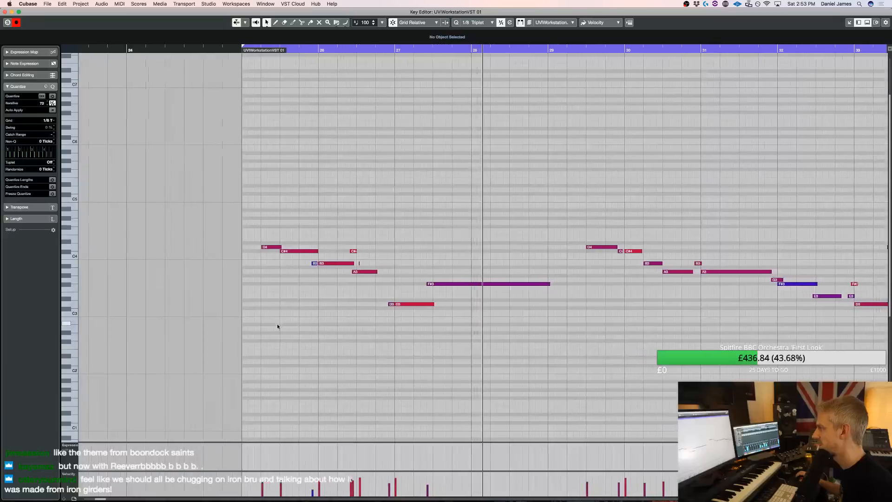
pyautogui.moveTo(233, 412); pyautogui.dragTo(331, 411)
pyautogui.hotkey('shift', 'Up')
pyautogui.click(331, 364)
pyautogui.moveTo(332, 355); pyautogui.dragTo(829, 360)
pyautogui.hscroll(10, 830, 362)
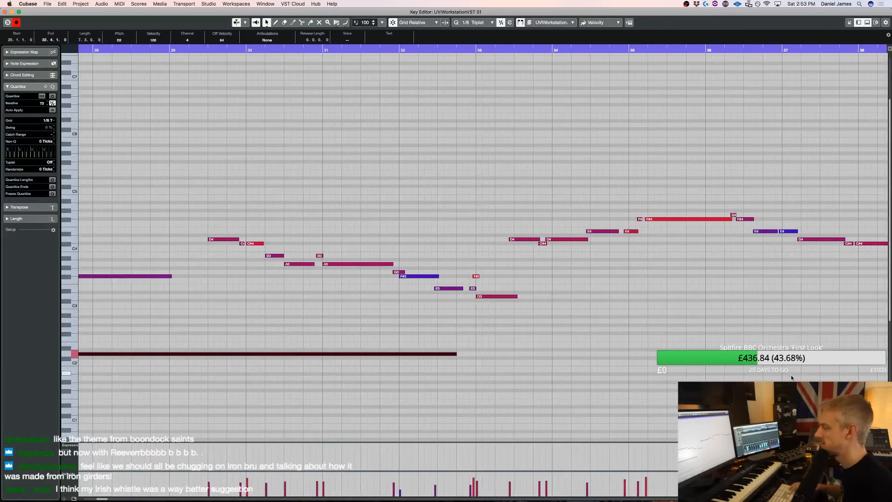
pyautogui.press('g')
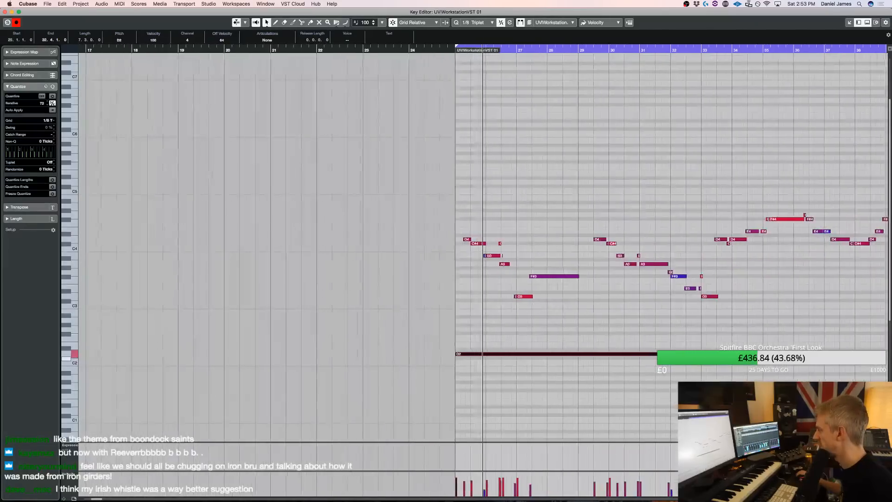
pyautogui.press('space')
# Lower the sustained drone note to B1, extend its end into bar 40 and return to the Strings tracks in the arrangement
pyautogui.press('Down')
pyautogui.press('Down')
pyautogui.press('Down')
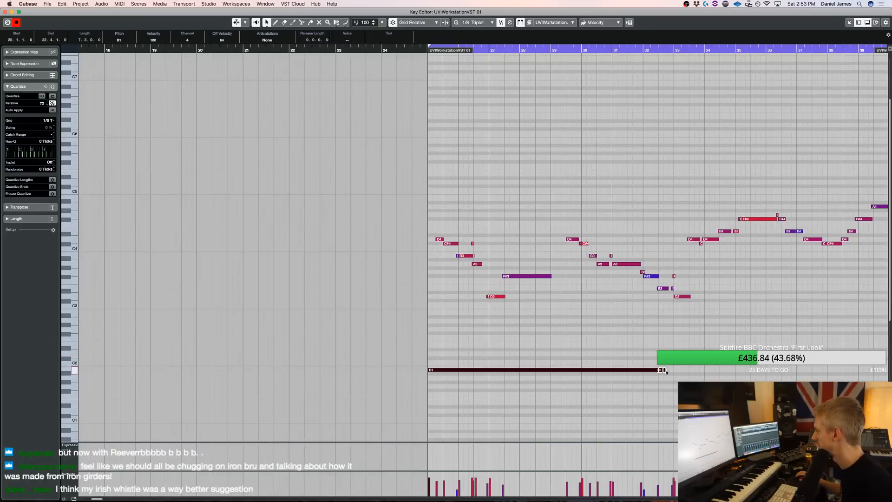
pyautogui.press('space')
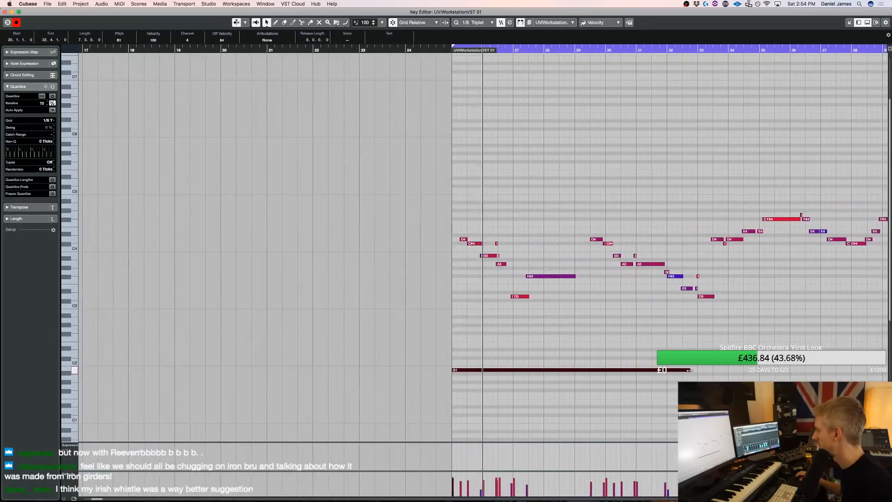
pyautogui.moveTo(690, 370); pyautogui.dragTo(842, 370)
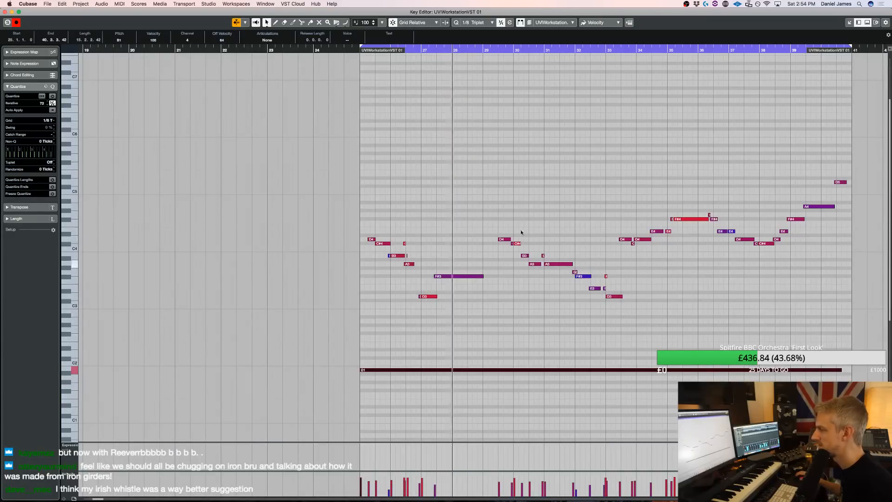
pyautogui.press('Return')
pyautogui.scroll(20, 501, 244)
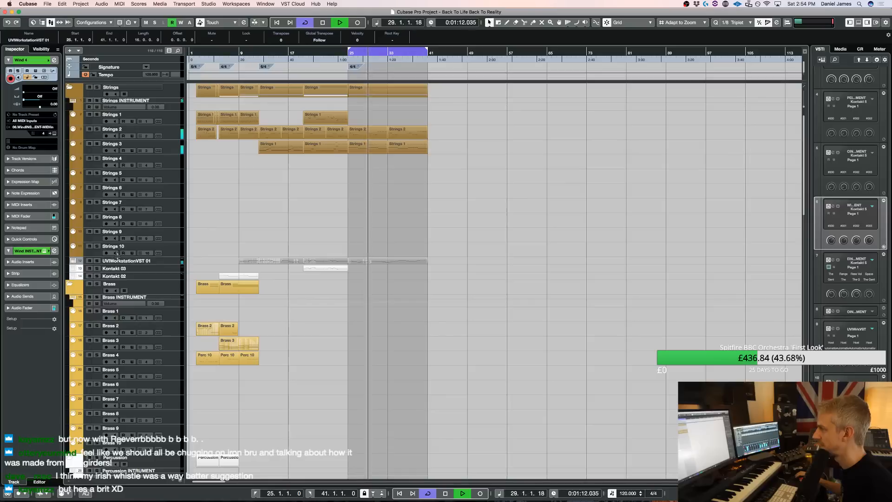
# Mute UVIWorkstationVST 01 briefly during playback to compare, and delete the copied melody part at bars 25 to 41 from Wind 4
pyautogui.click(89, 261)
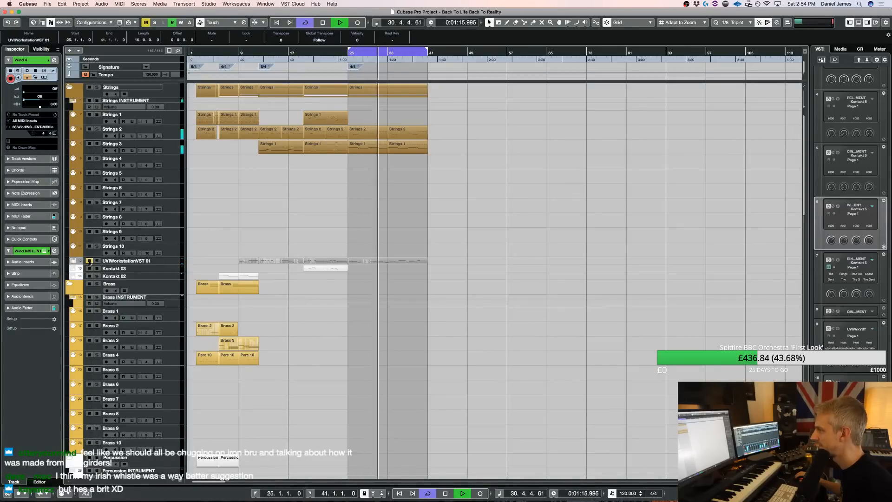
pyautogui.click(90, 262)
pyautogui.scroll(-20, 325, 319)
pyautogui.press('space')
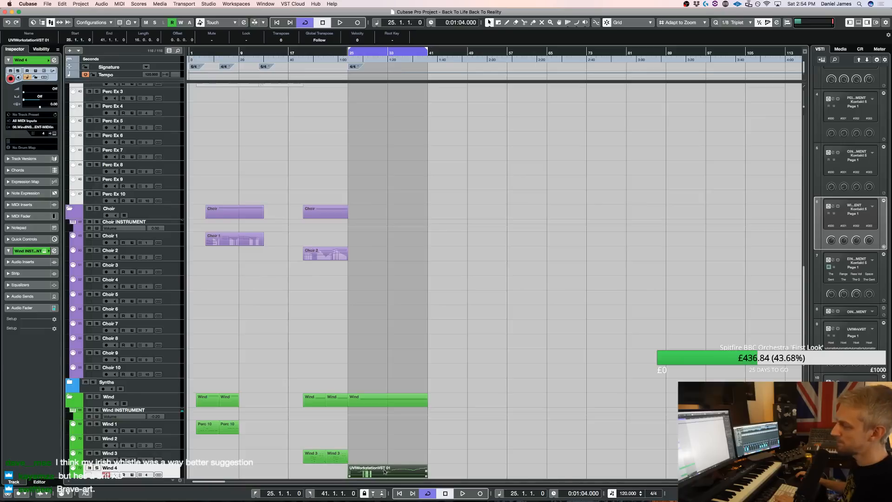
pyautogui.press('Delete')
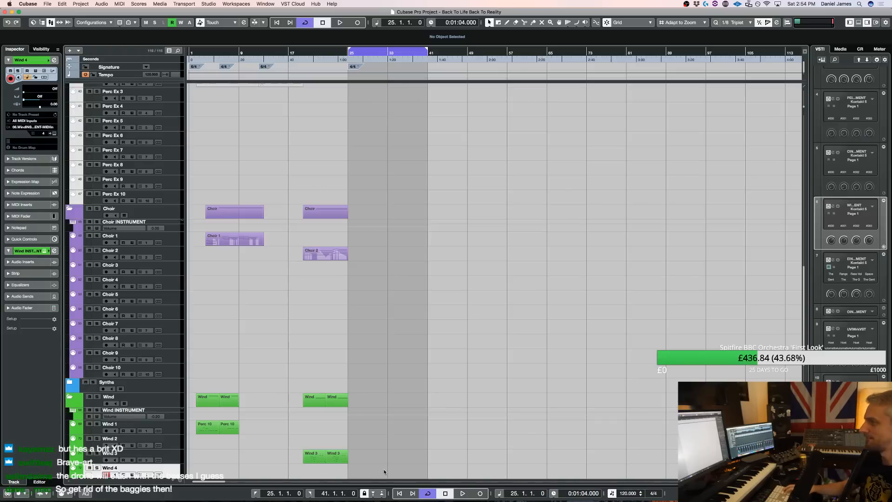
# Play the section from bar 25 several times to audition it without the Wind 4 part
pyautogui.press('space')
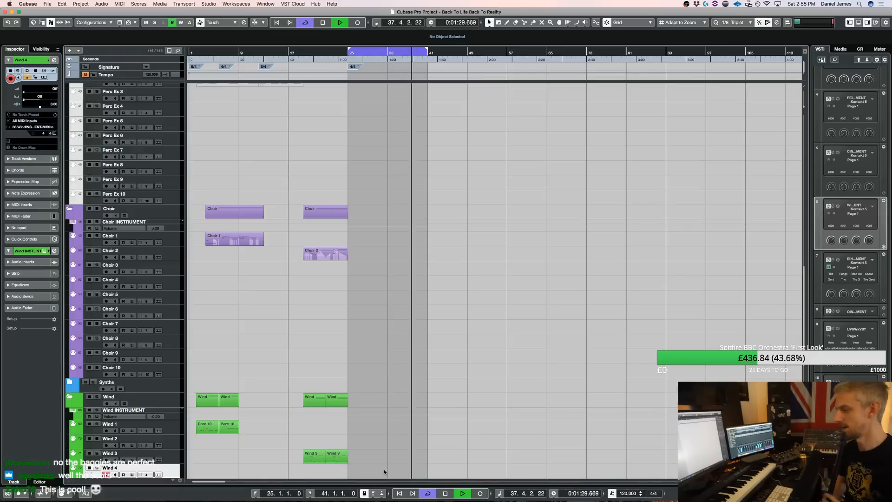
pyautogui.press('space')
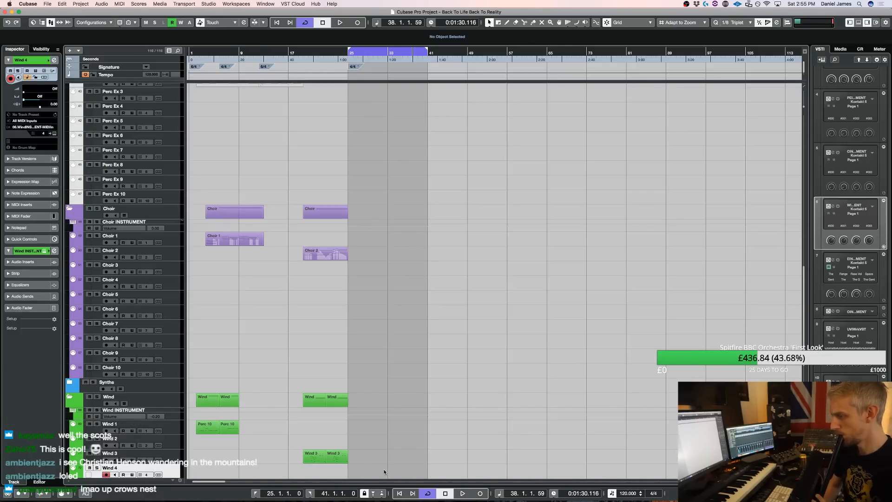
pyautogui.press('space')
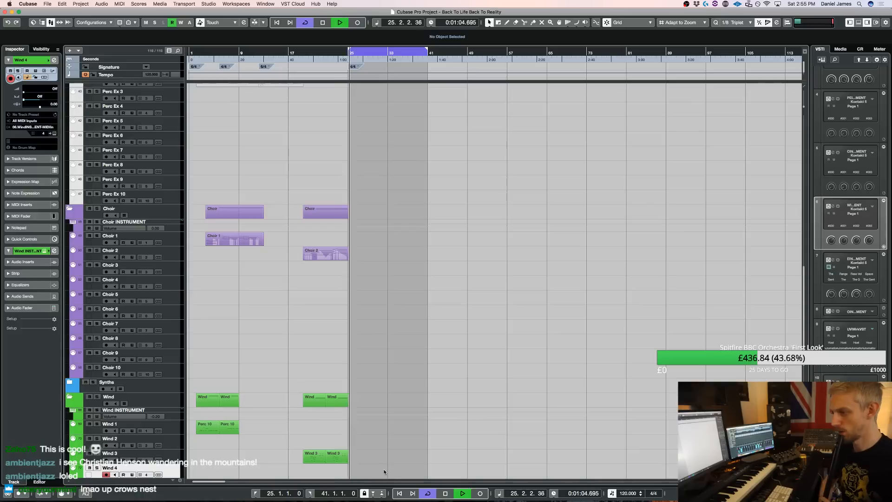
pyautogui.press('space')
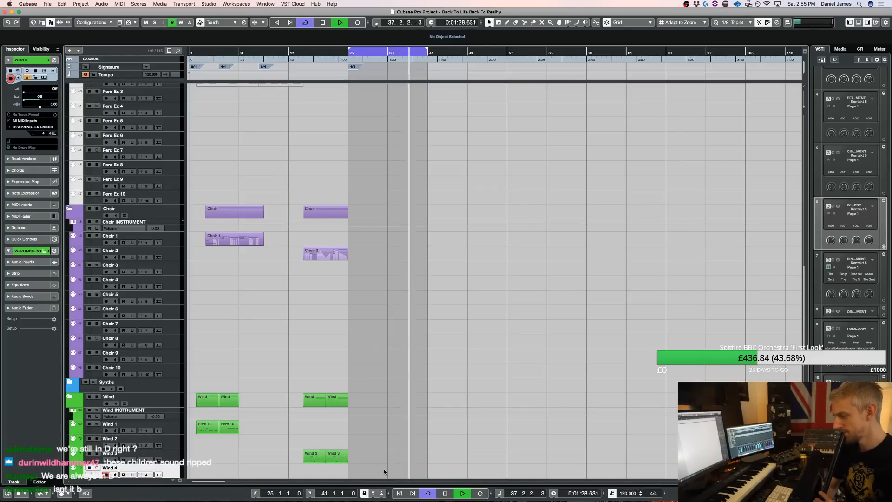
pyautogui.press('space')
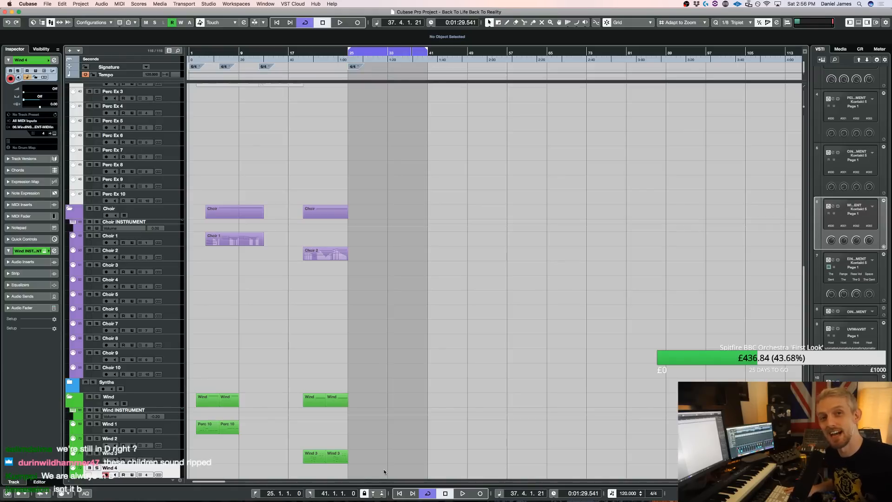
# Move the playback position back ahead of bar 14 and play the arrangement from there, returning to the Strings tracks
pyautogui.press('KP_Subtract')
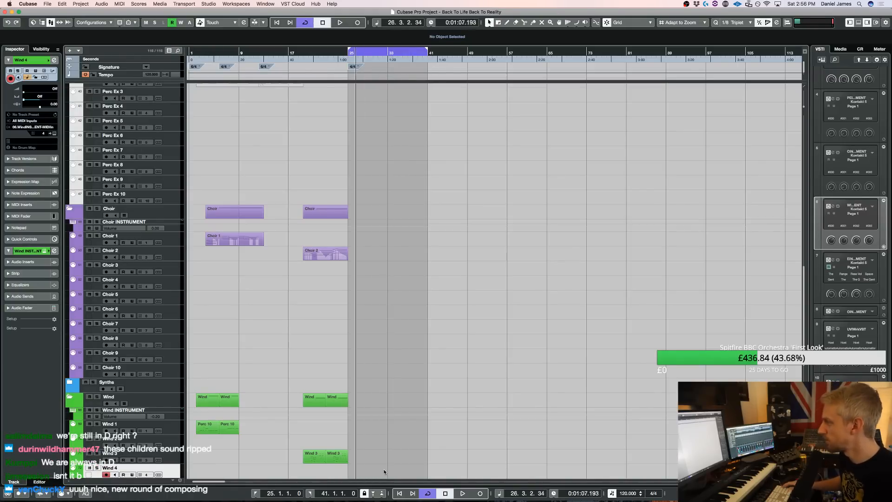
pyautogui.press('space')
pyautogui.scroll(15, 363, 357)
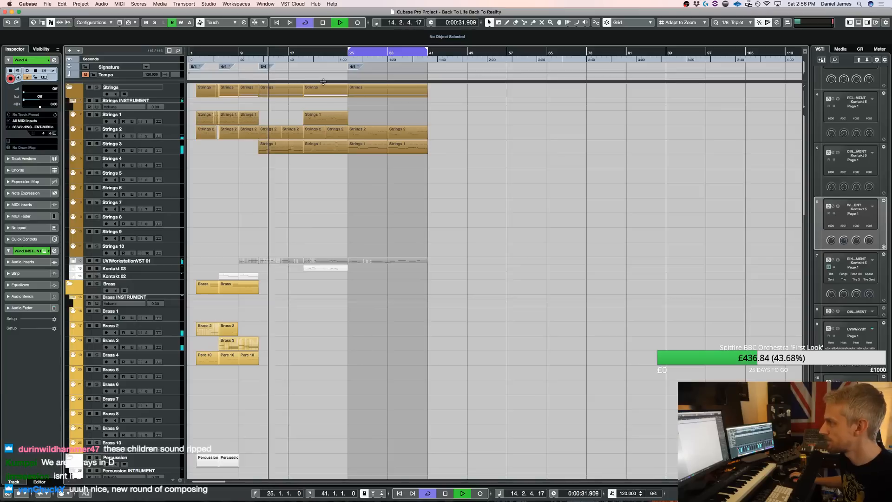
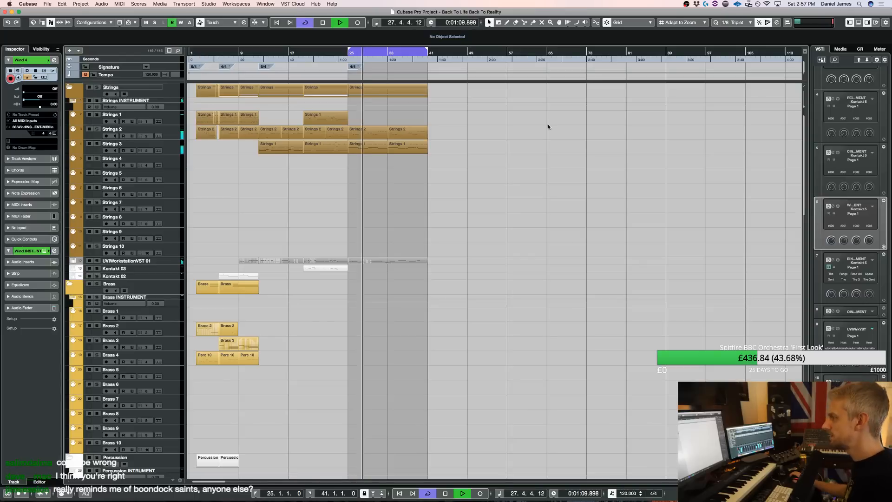
# Look through all track groups from Strings to Extra while bars 25 to 38 play, and stop playback
pyautogui.scroll(-5, 381, 208)
pyautogui.scroll(-8, 331, 203)
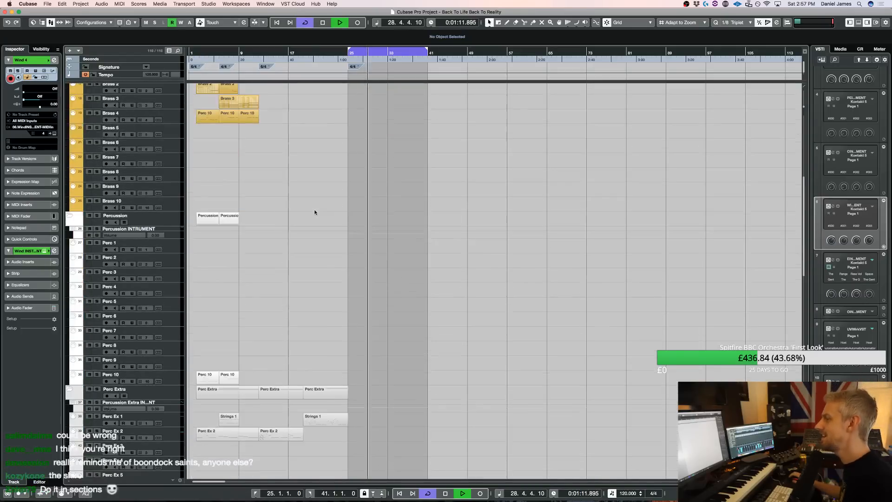
pyautogui.scroll(-10, 311, 222)
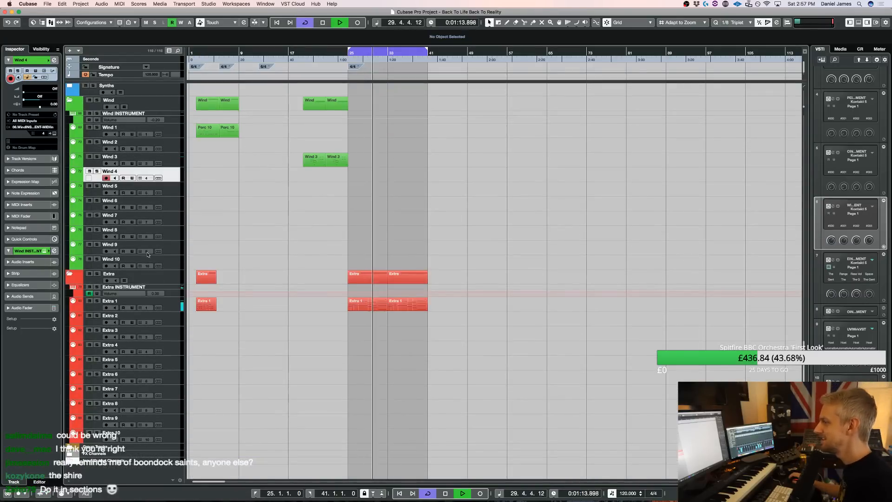
pyautogui.scroll(20, 341, 250)
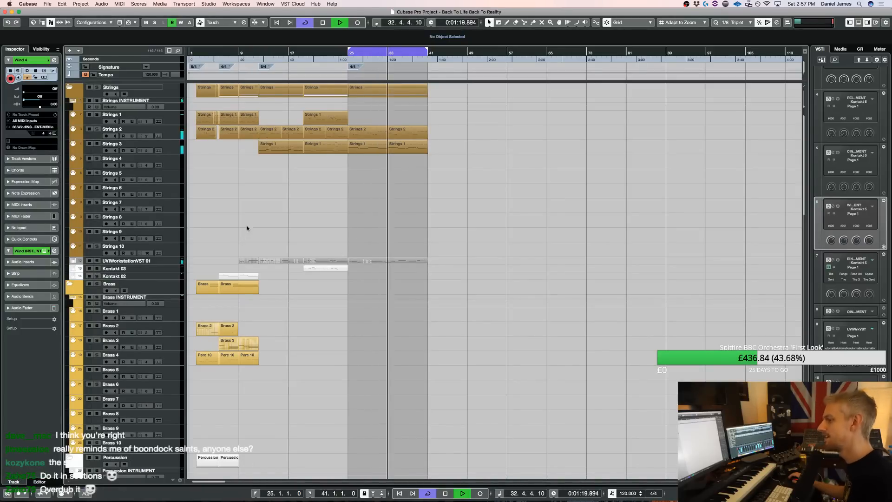
pyautogui.scroll(-15, 256, 216)
pyautogui.scroll(-13, 336, 215)
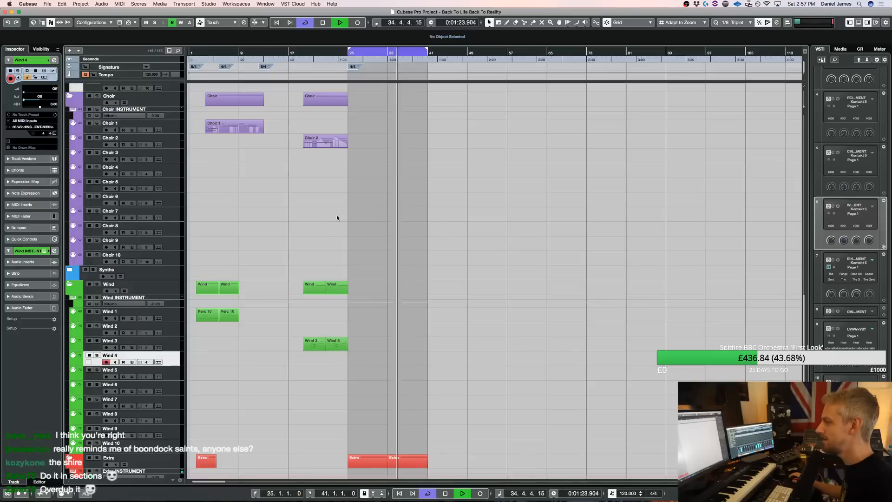
pyautogui.scroll(-12, 337, 215)
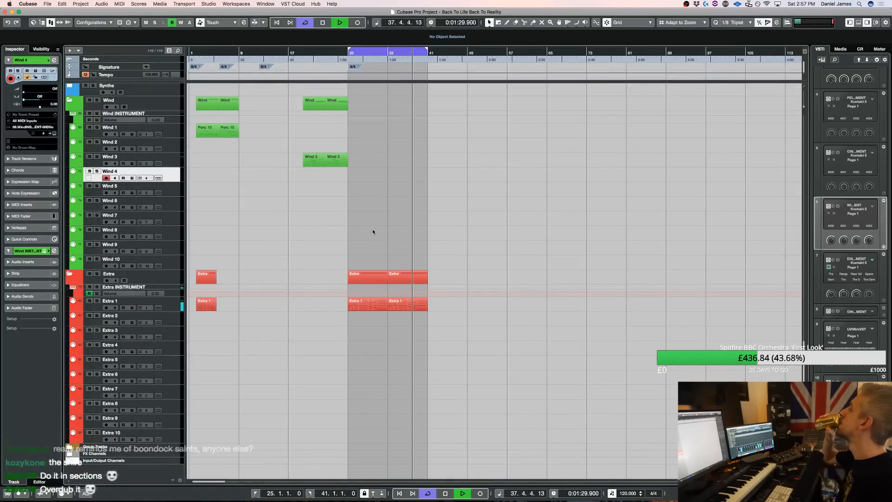
pyautogui.press('space')
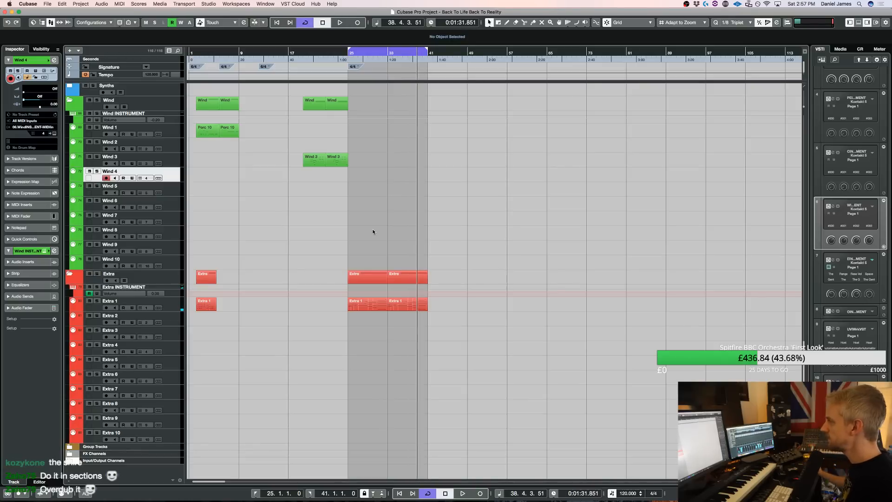
# Extend the loop range's start back to just before bar 2 and play the arrangement from there
pyautogui.scroll(15, 346, 232)
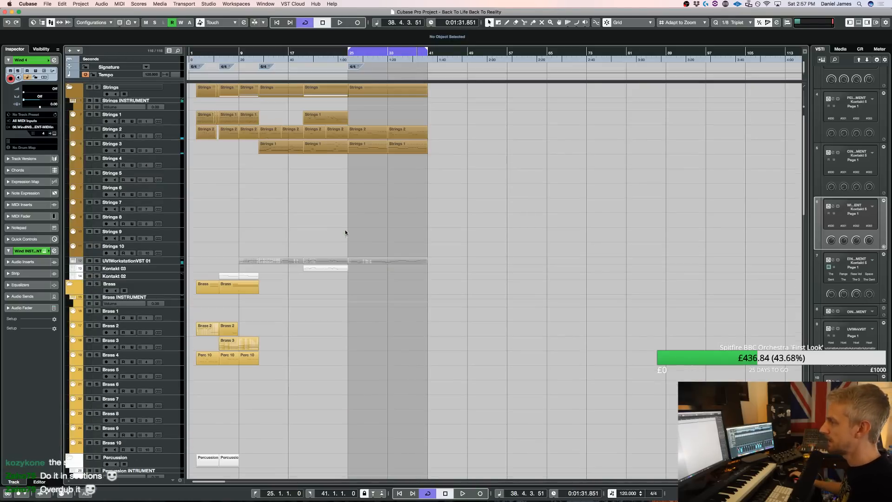
pyautogui.keyDown('super'); pyautogui.click(197, 53); pyautogui.keyUp('super')
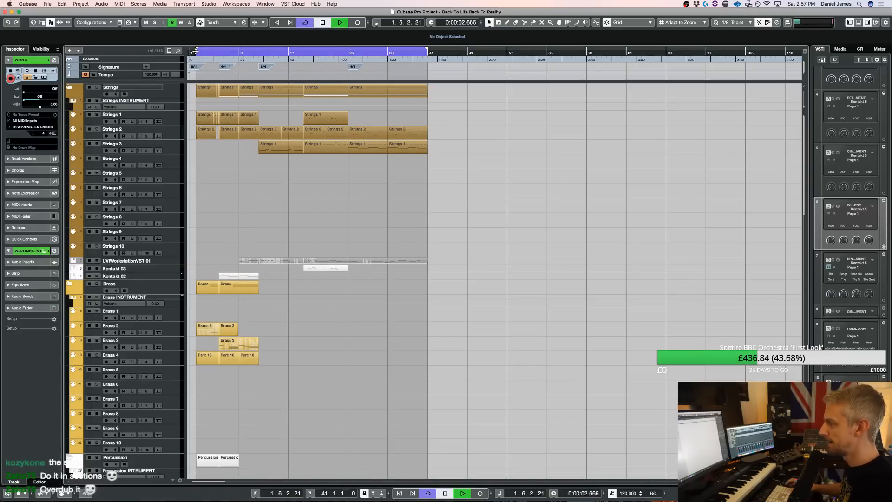
pyautogui.press('h')
pyautogui.press('h')
pyautogui.press('h')
pyautogui.press('h')
pyautogui.press('h')
pyautogui.press('h')
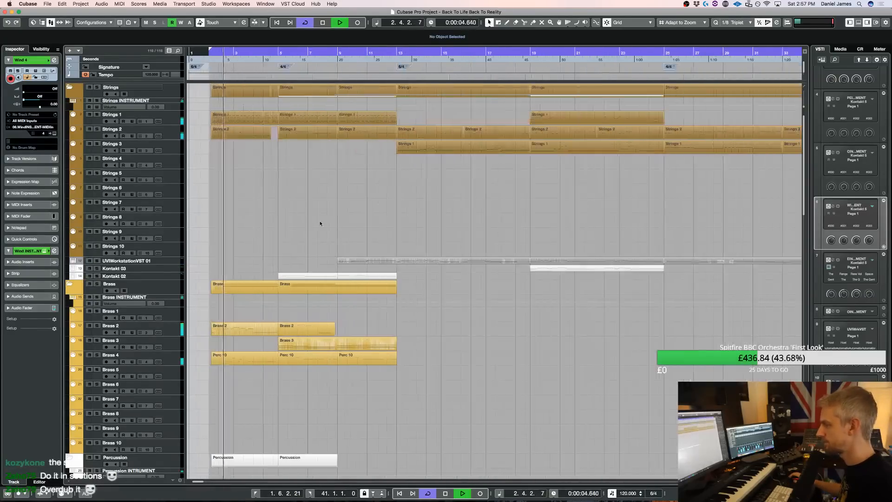
pyautogui.press('h')
# Select the Brass 2 part at bars 2 to 5 and open the track's Kontakt instrument at the ABP Four Horns ensemble
pyautogui.scroll(-3, 316, 227)
pyautogui.click(244, 275)
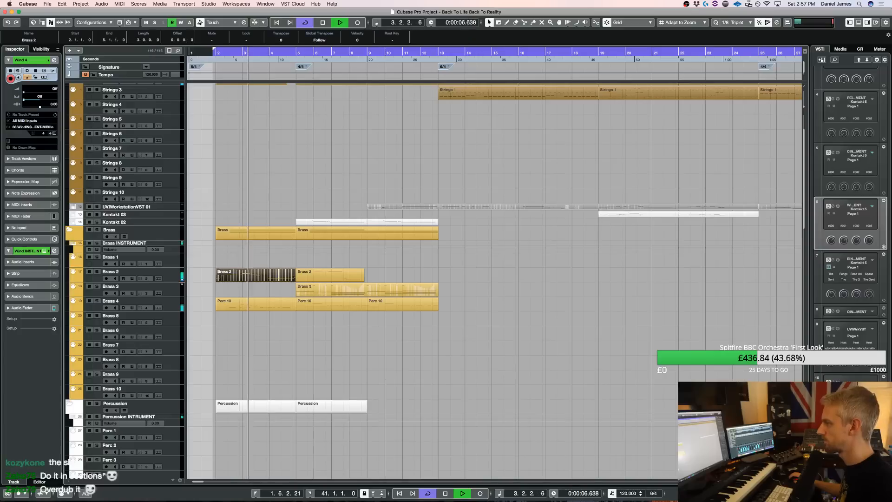
pyautogui.click(168, 273)
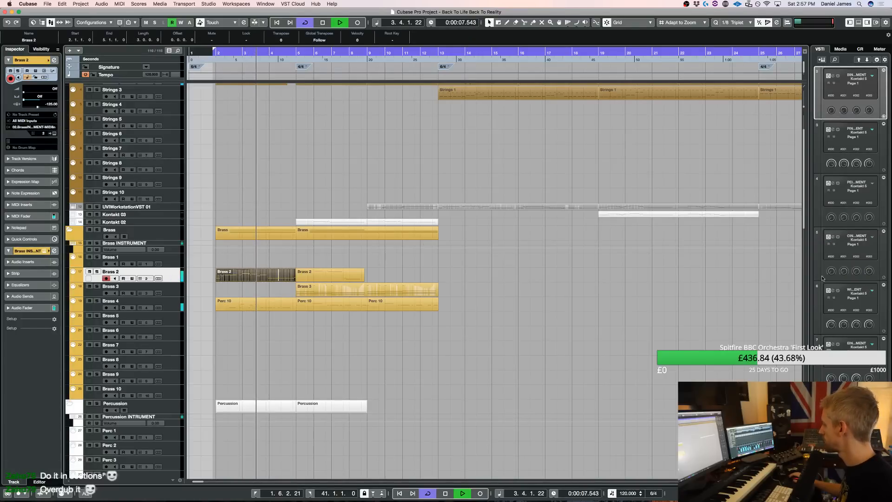
pyautogui.press('e')
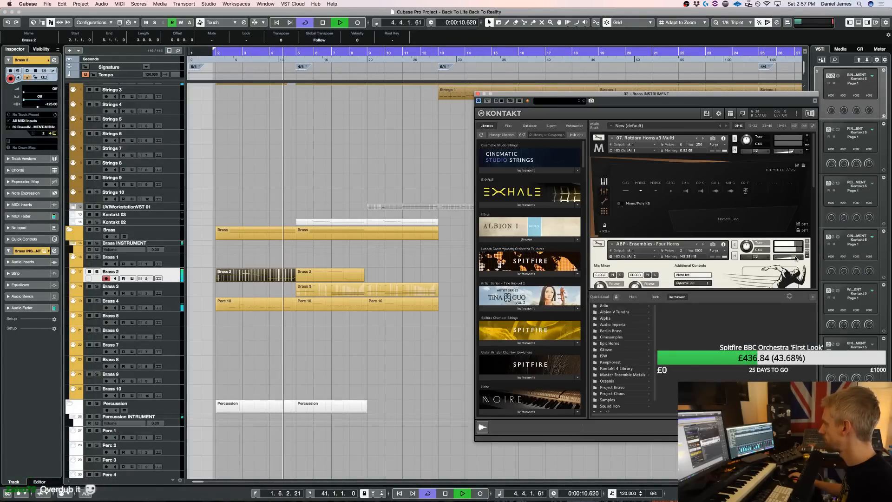
pyautogui.scroll(-1, 651, 260)
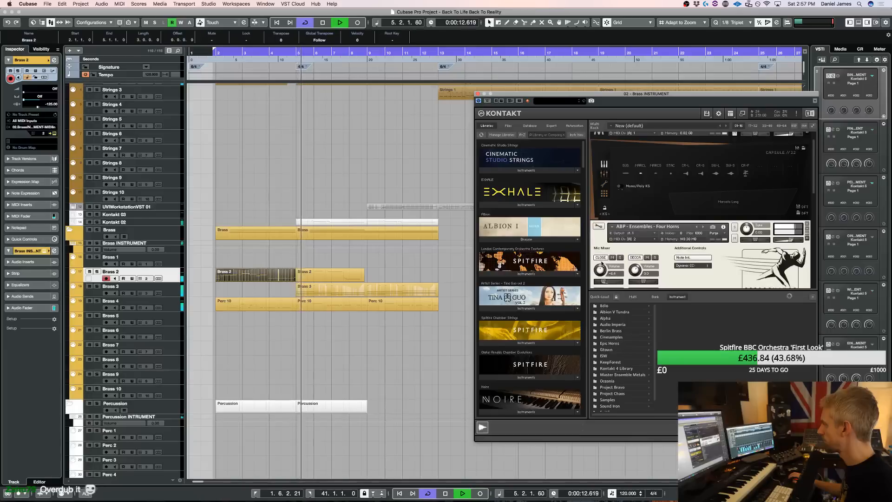
# Adjust the Close and Decca microphone volumes of the Four Horns patch while replaying the opening, and close the instrument
pyautogui.moveTo(603, 264); pyautogui.dragTo(637, 267)
pyautogui.press('space')
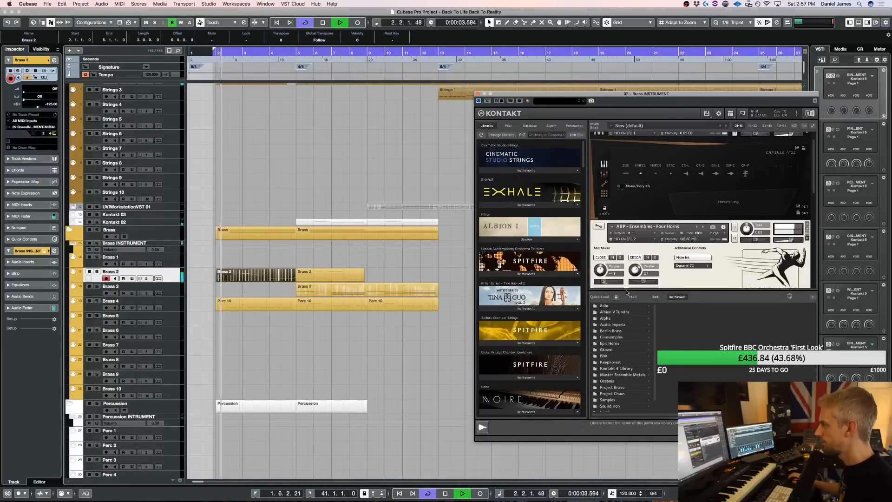
pyautogui.moveTo(603, 271); pyautogui.dragTo(605, 263)
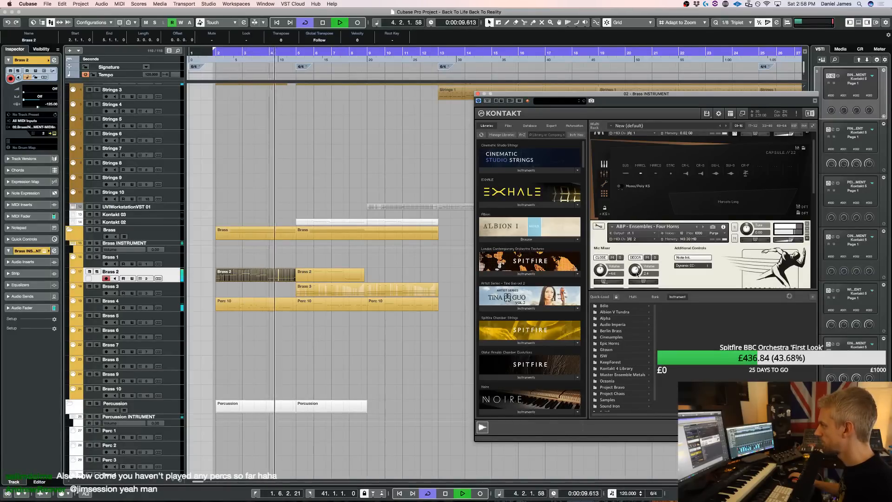
pyautogui.moveTo(632, 276); pyautogui.dragTo(633, 273)
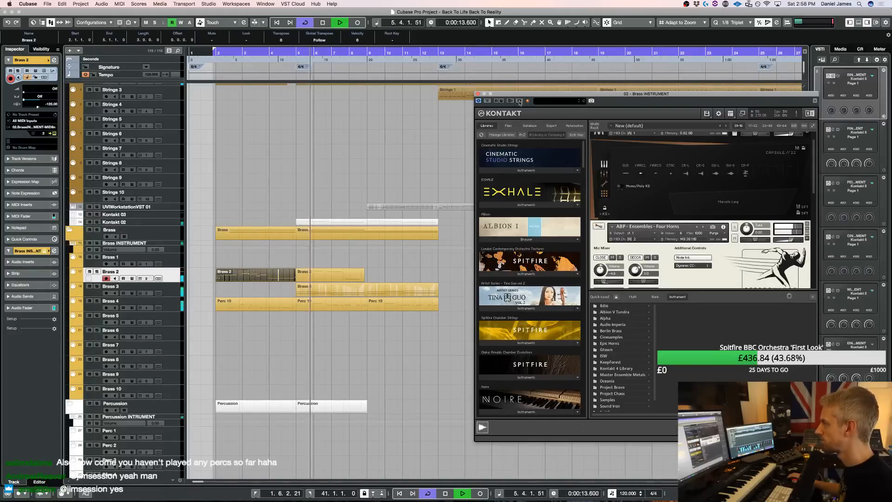
pyautogui.click(478, 95)
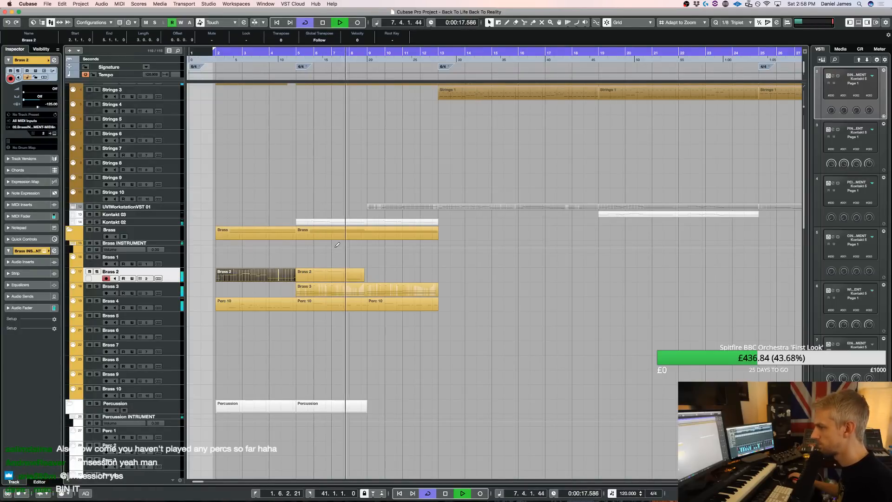
# Check the notes of the UVIWorkstationVST 01 part at bars 9 to 13 and move that part to the Kontakt 03 track
pyautogui.scroll(-1, 341, 228)
pyautogui.scroll(-4, 341, 229)
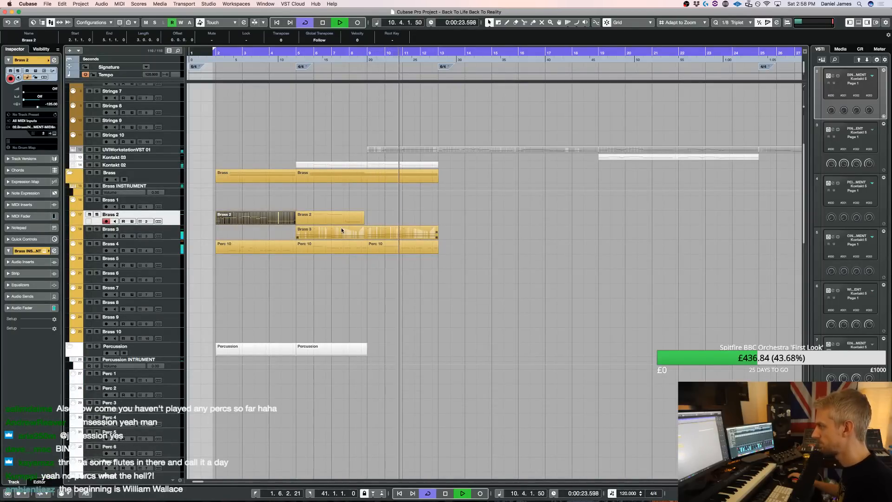
pyautogui.doubleClick(426, 151)
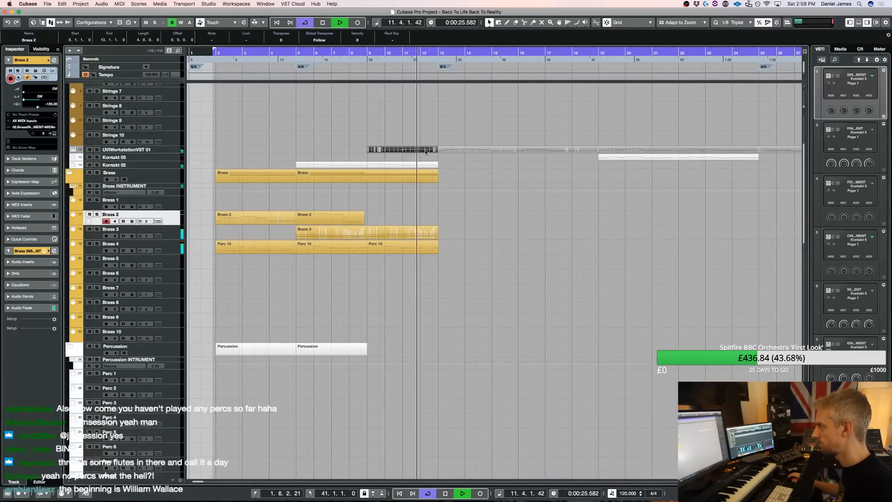
pyautogui.moveTo(380, 258); pyautogui.dragTo(461, 213)
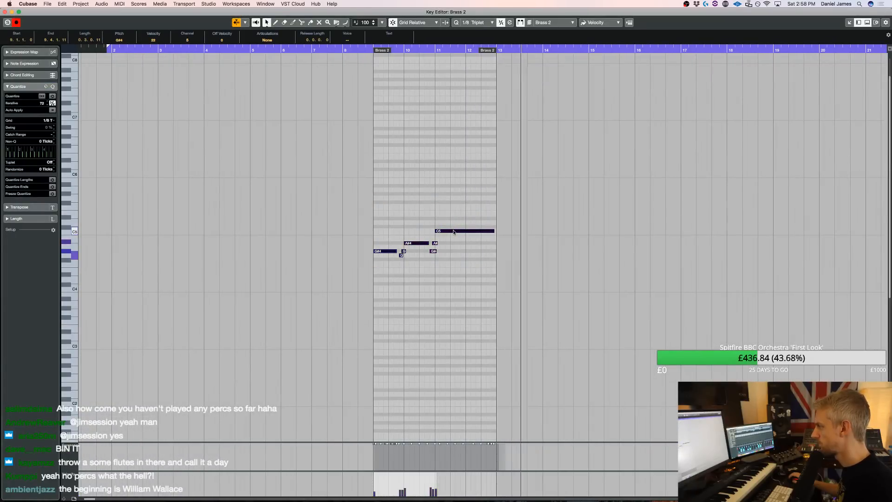
pyautogui.press('Escape')
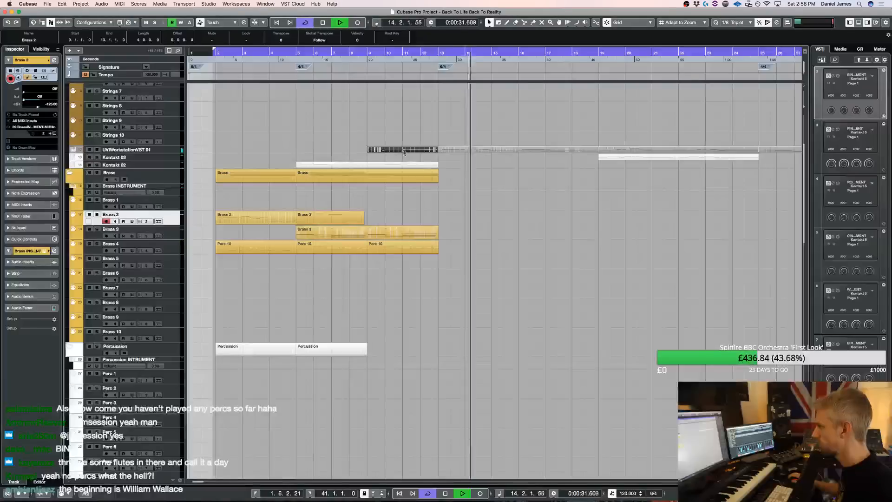
pyautogui.moveTo(403, 156); pyautogui.dragTo(403, 157)
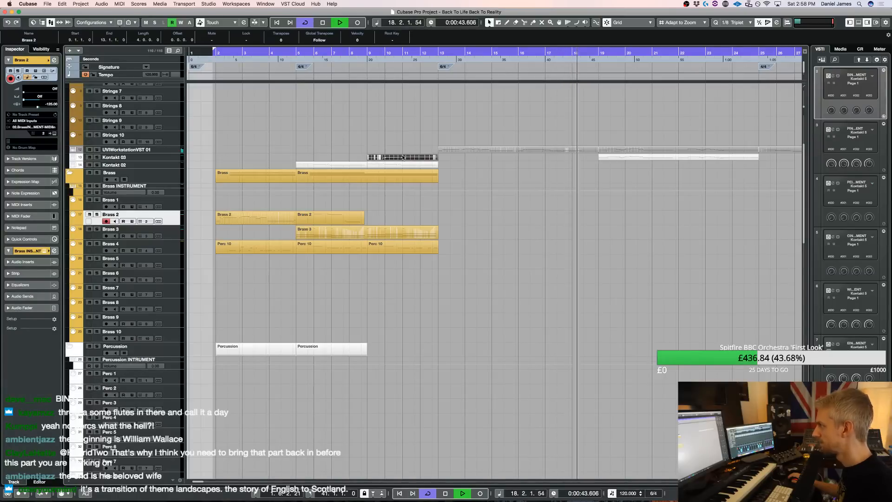
# Examine the notes of the UVIWorkstationVST 01 part at bars 13 to 19 and return to the whole arrangement at the Strings tracks
pyautogui.doubleClick(560, 151)
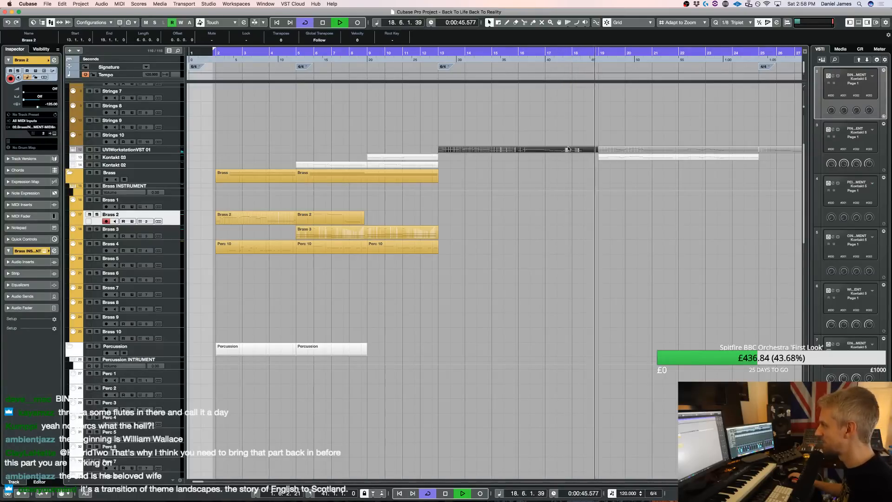
pyautogui.moveTo(430, 263); pyautogui.dragTo(447, 264)
pyautogui.press('Return')
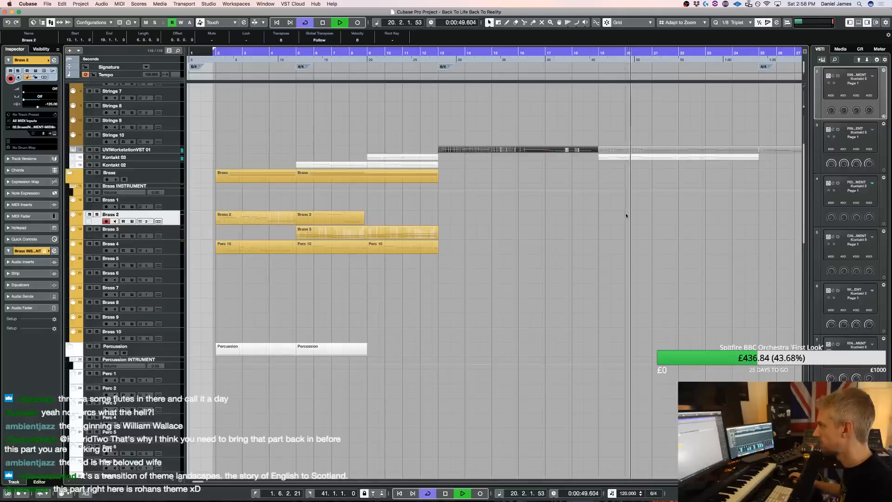
pyautogui.press('g')
pyautogui.press('g')
pyautogui.press('g')
pyautogui.scroll(5, 552, 227)
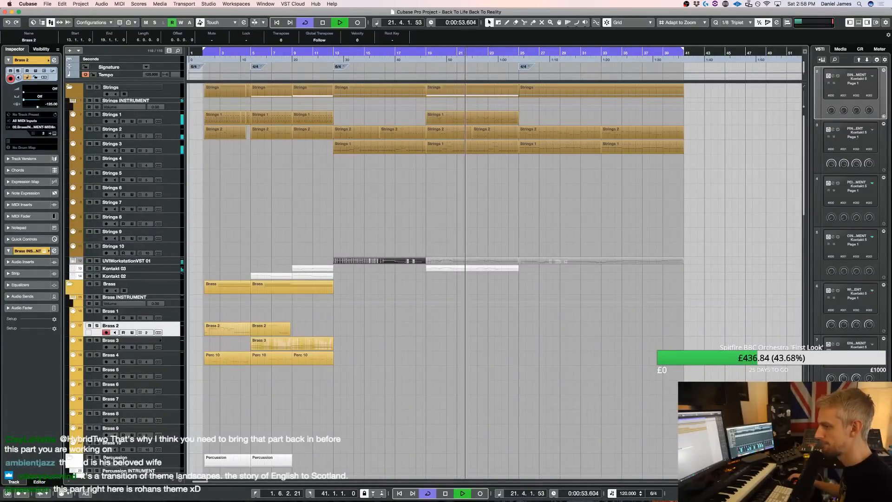
pyautogui.press('super+Tab')
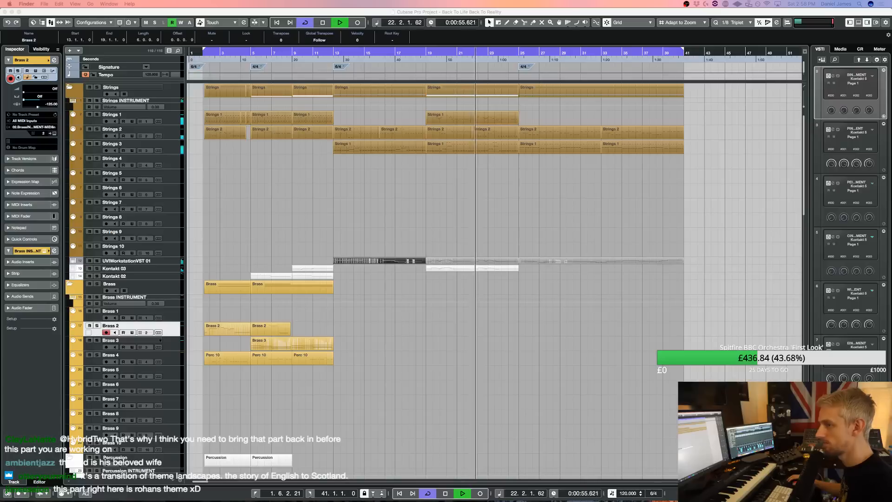
pyautogui.click(650, 325)
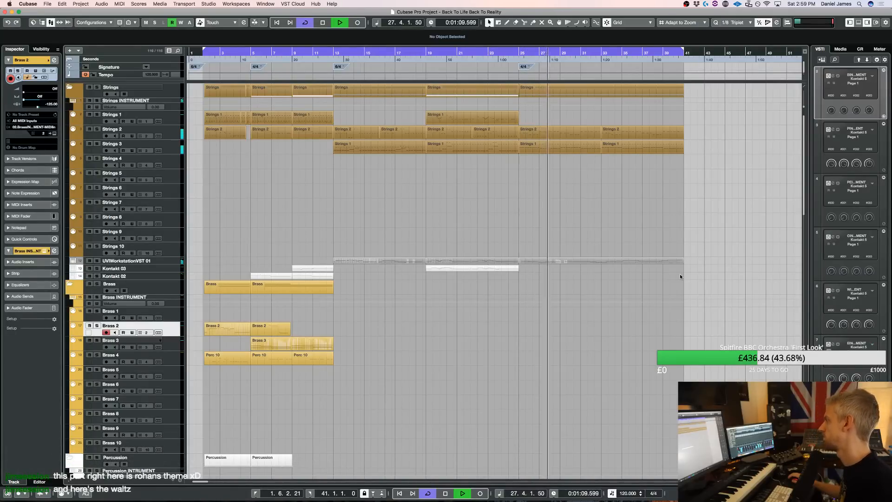
# Open the UVIWorkstationVST 01 melody part at bars 25 to 41 and quantize the F#4 notes near the start of bar 35
pyautogui.doubleClick(524, 255)
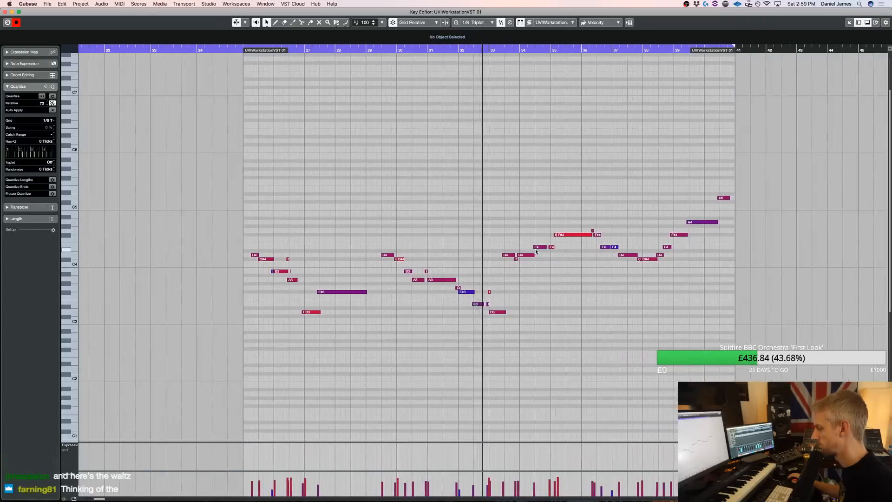
pyautogui.press('h')
pyautogui.press('h')
pyautogui.press('h')
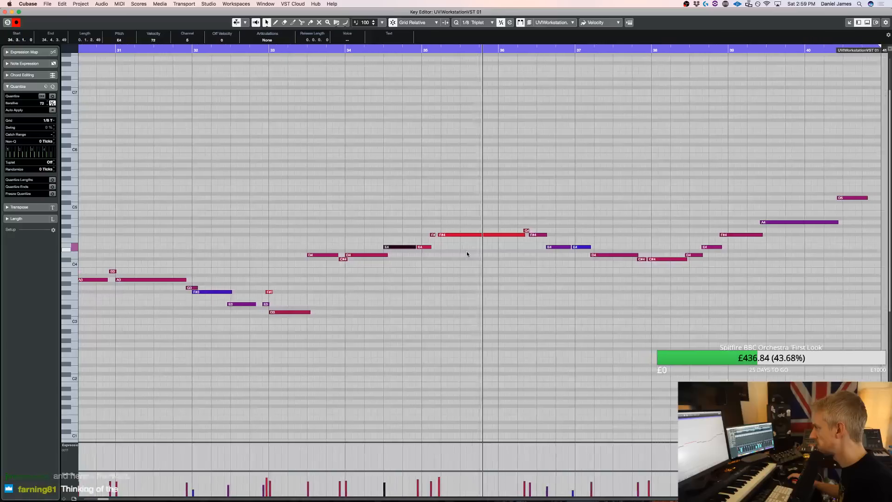
pyautogui.press('space')
pyautogui.moveTo(440, 254); pyautogui.dragTo(376, 218)
pyautogui.press('q')
pyautogui.press('q')
pyautogui.click(404, 257)
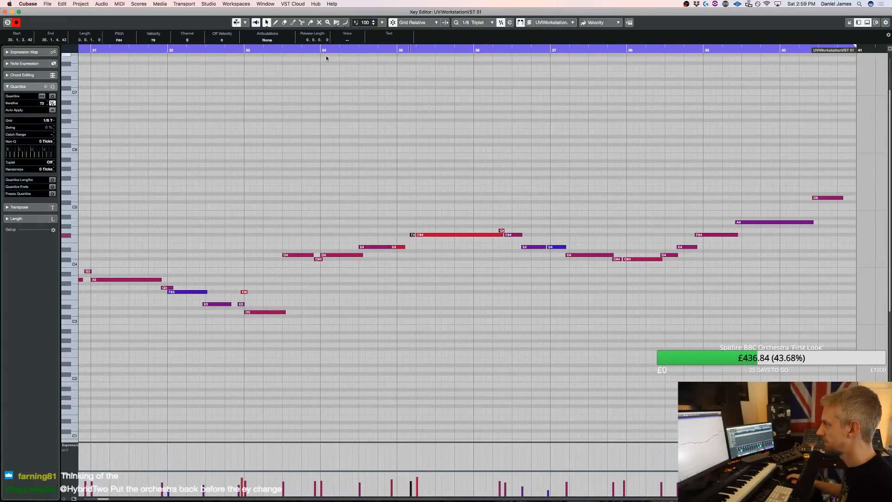
# Align the short E4 note with the start of bar 35 and replay the melody from about bar 34
pyautogui.press('space')
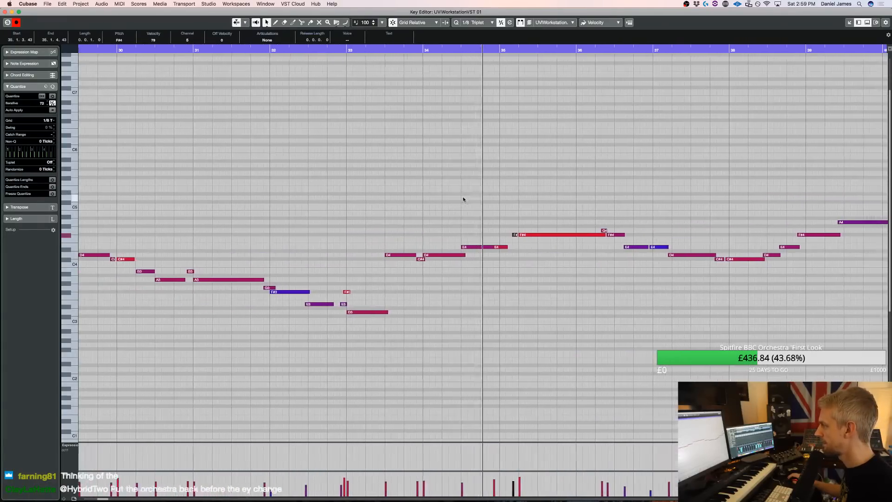
pyautogui.press('space')
pyautogui.click(449, 253)
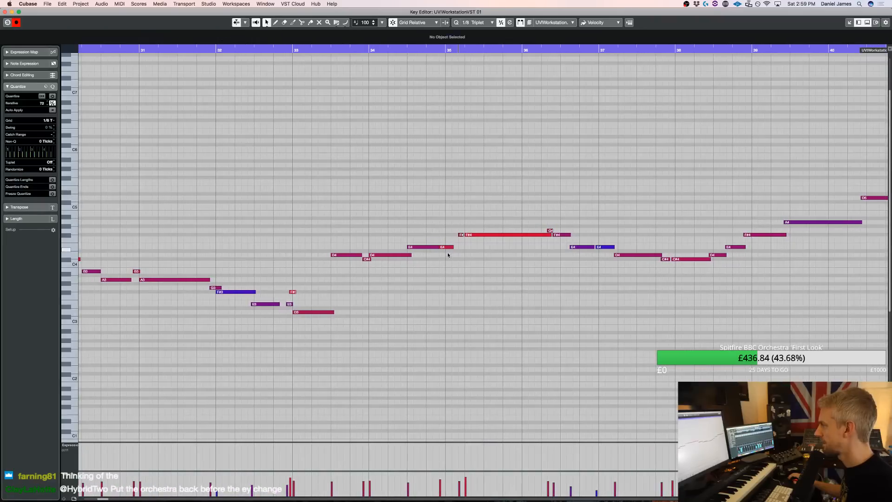
pyautogui.click(374, 51)
pyautogui.press('space')
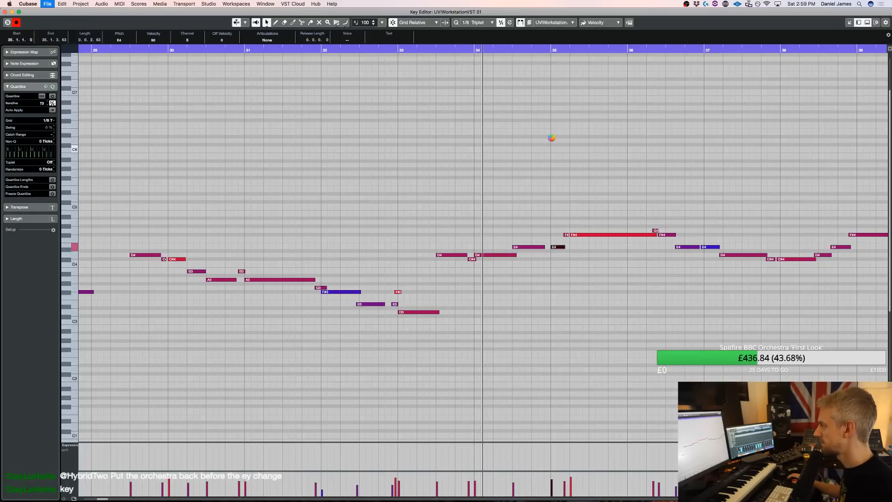
# Replay the melody around bars 34 to 36 and raise the short ornament note in bar 36 to A4
pyautogui.hscroll(10, 495, 153)
pyautogui.hscroll(-5, 472, 229)
pyautogui.click(354, 52)
pyautogui.press('space')
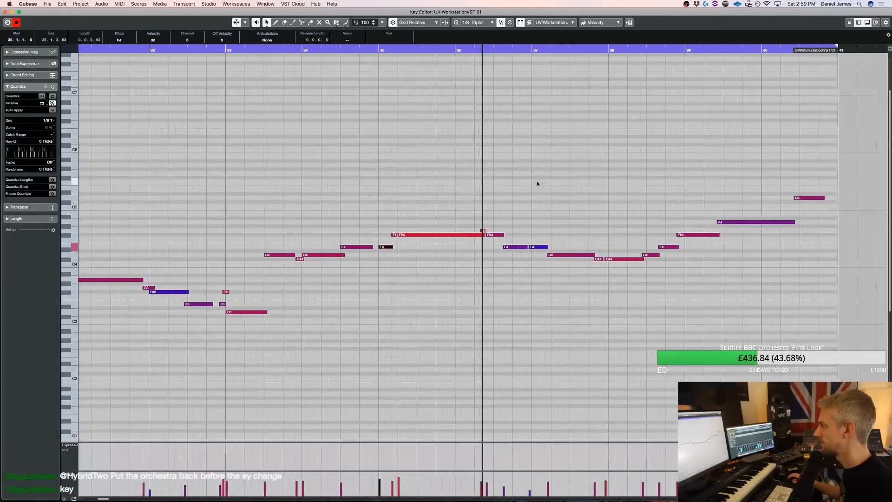
pyautogui.press('3')
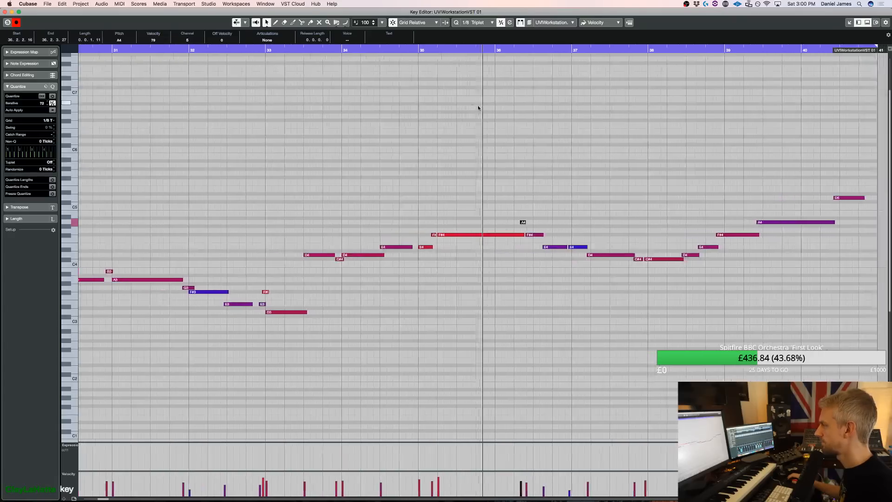
# Split the F#4 and E4 notes after the A4 ornament in bar 36 into short notes, raising one to G4, and replay the passage
pyautogui.press('space')
pyautogui.click(460, 235)
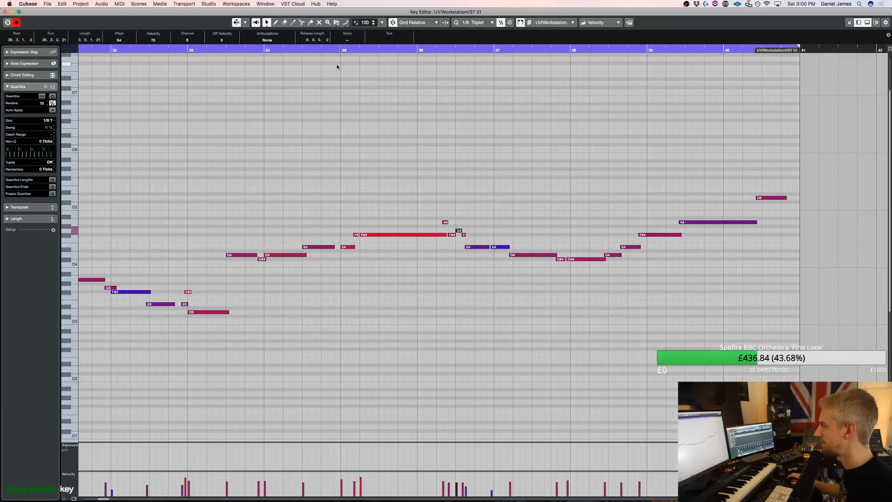
pyautogui.press('space')
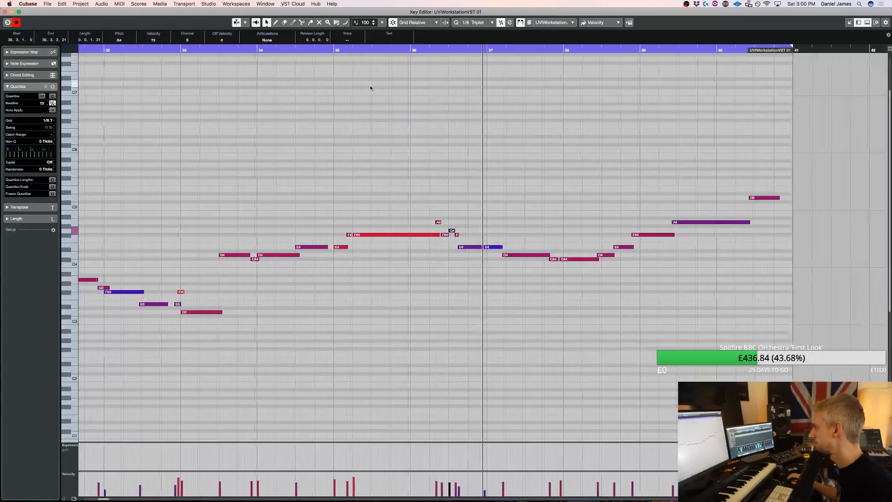
pyautogui.press('space')
pyautogui.press('3')
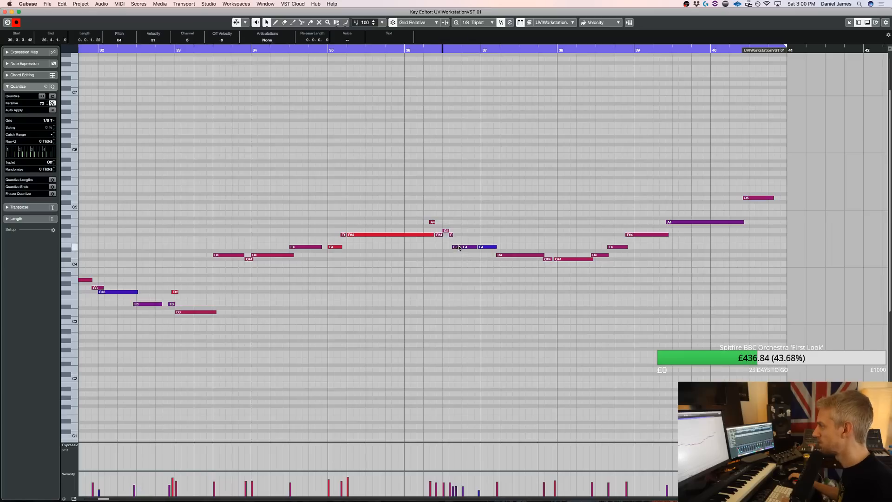
# Play the whole arrangement from the start and look over the tracks from Strings down to Extra
pyautogui.press('space')
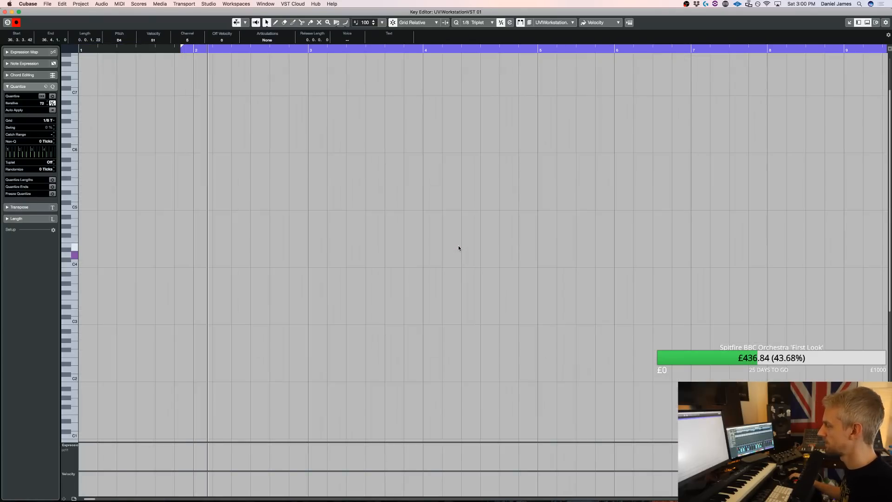
pyautogui.press('Return')
pyautogui.scroll(-15, 270, 251)
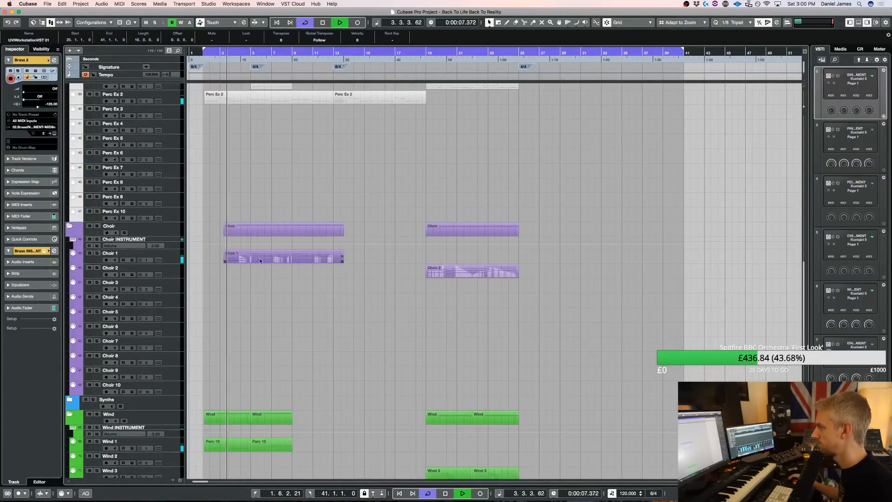
pyautogui.scroll(-10, 246, 258)
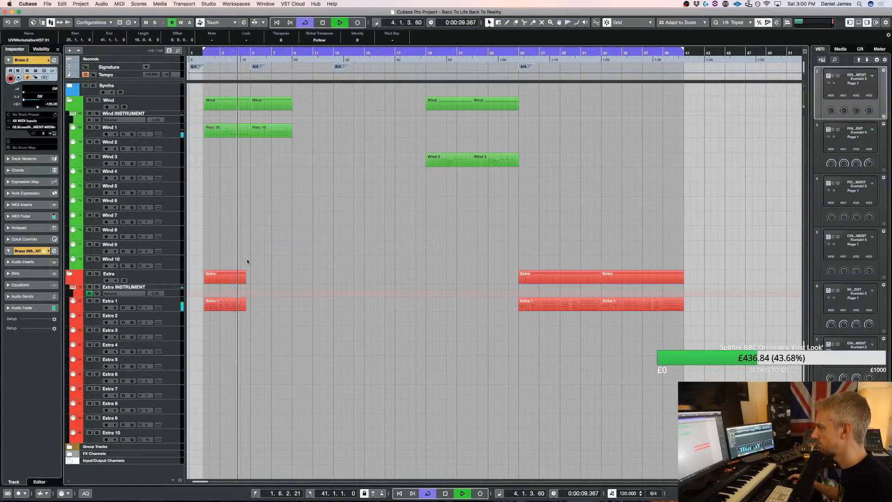
pyautogui.scroll(20, 248, 258)
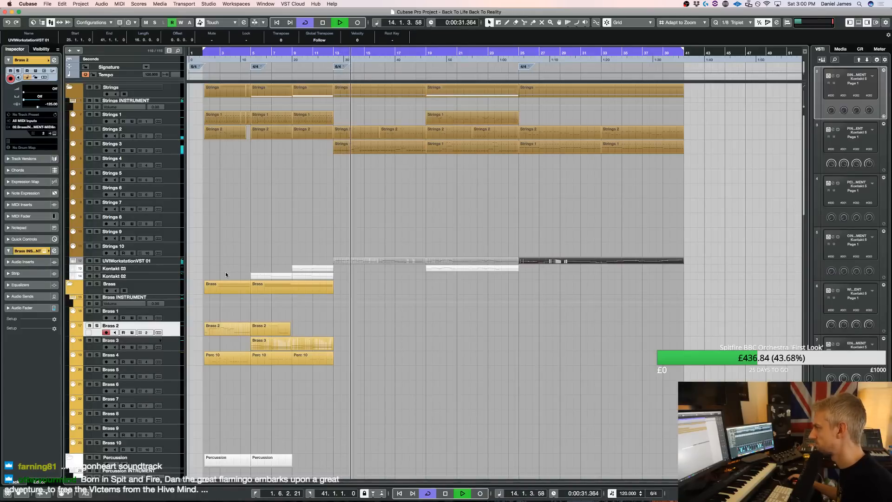
pyautogui.scroll(-1, 214, 285)
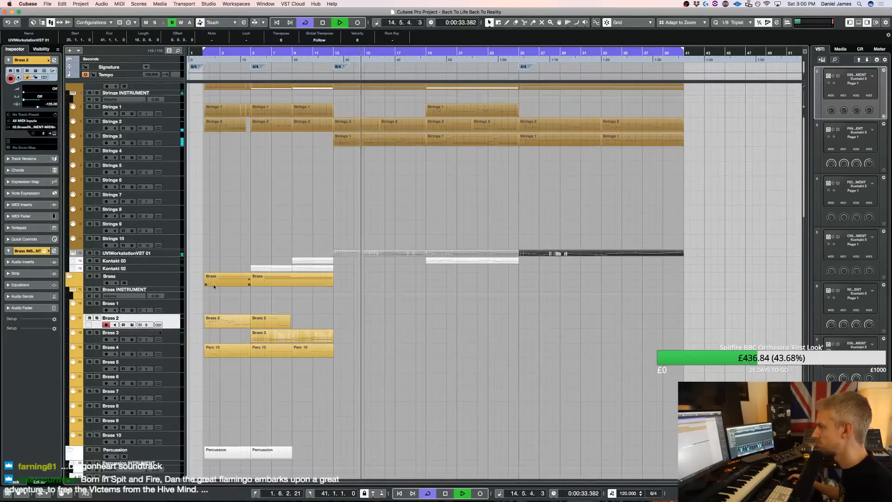
pyautogui.scroll(-10, 213, 284)
pyautogui.scroll(-5, 172, 291)
pyautogui.scroll(12, 174, 408)
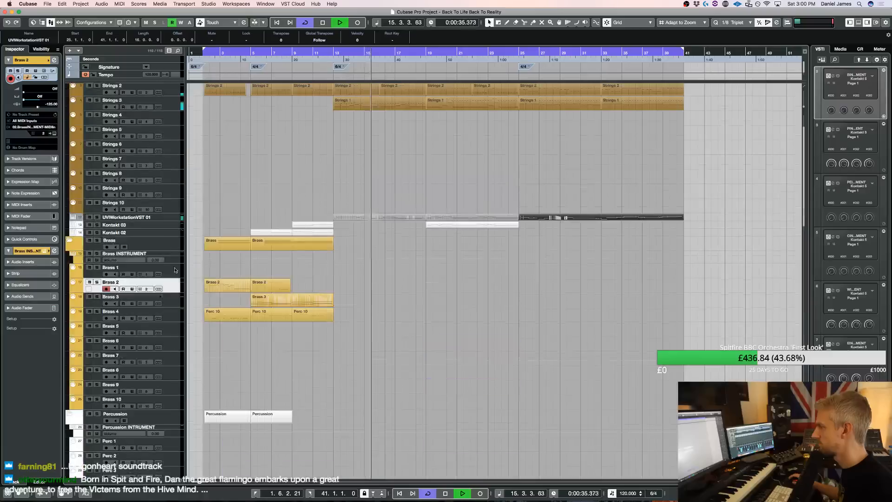
# Select the Perc 1 and Kontakt 02 tracks in turn while listening to the arrangement, and stop playback
pyautogui.click(171, 447)
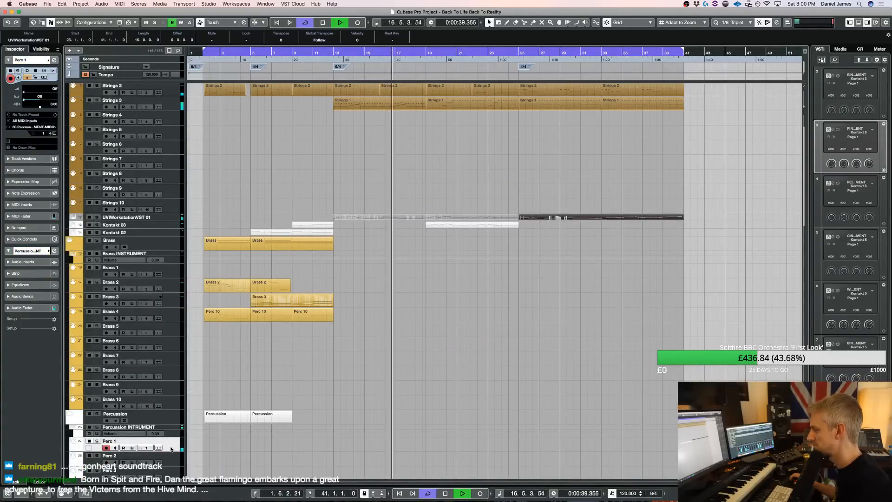
pyautogui.scroll(-20, 176, 433)
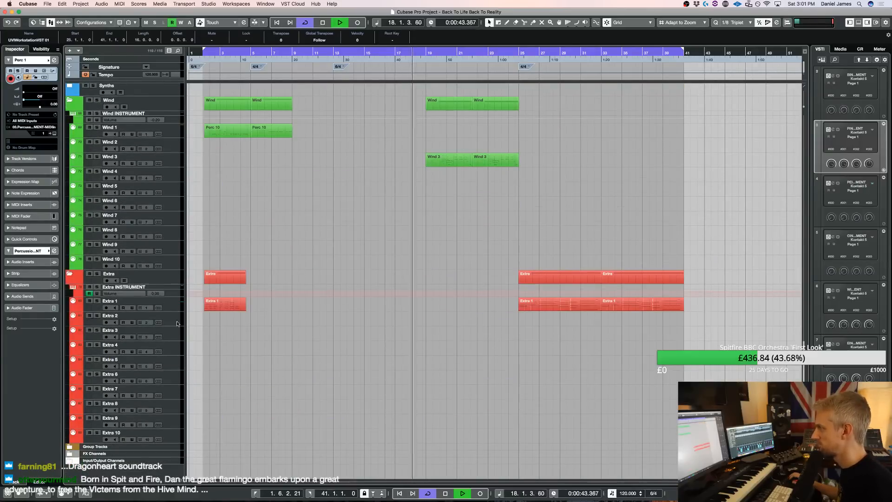
pyautogui.scroll(20, 172, 297)
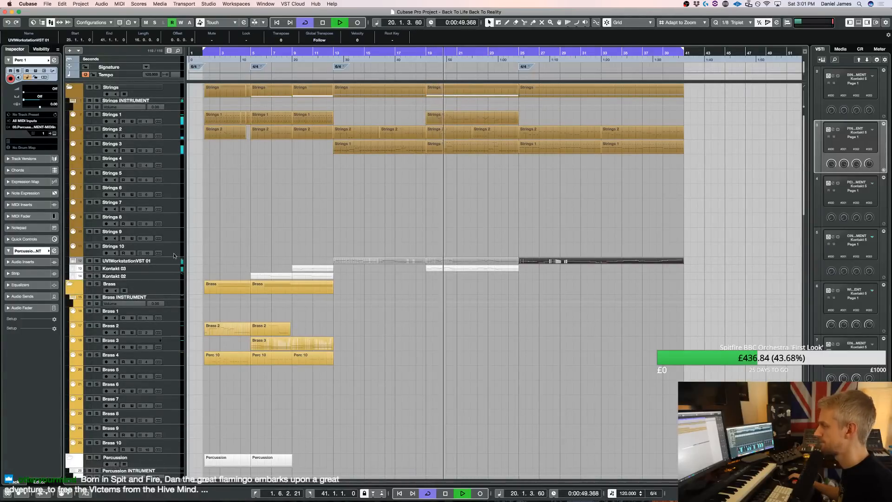
pyautogui.hotkey('shift', 'h')
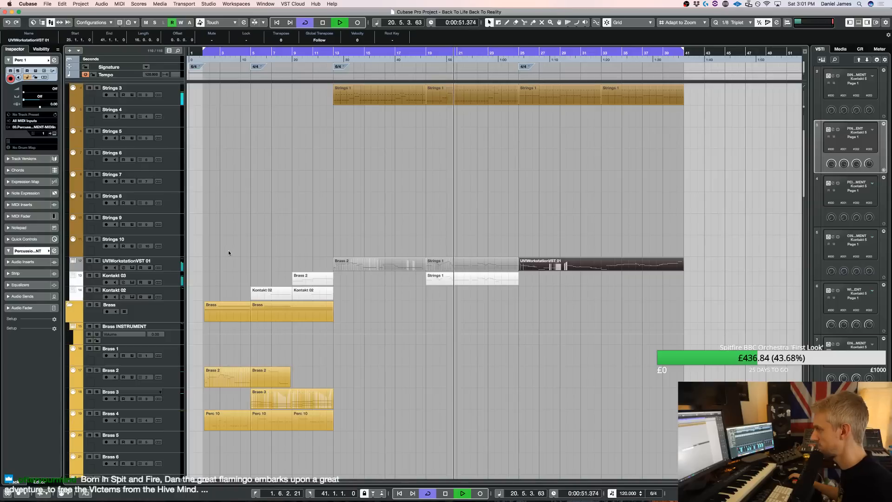
pyautogui.click(176, 295)
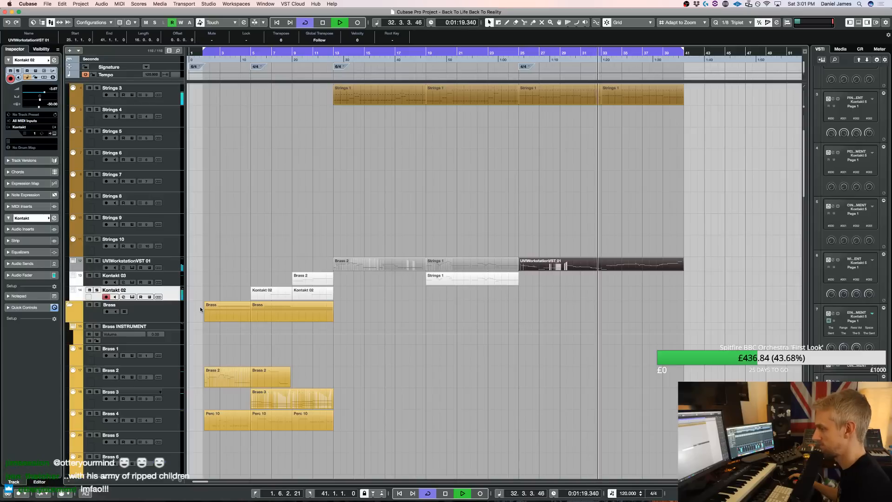
pyautogui.press('space')
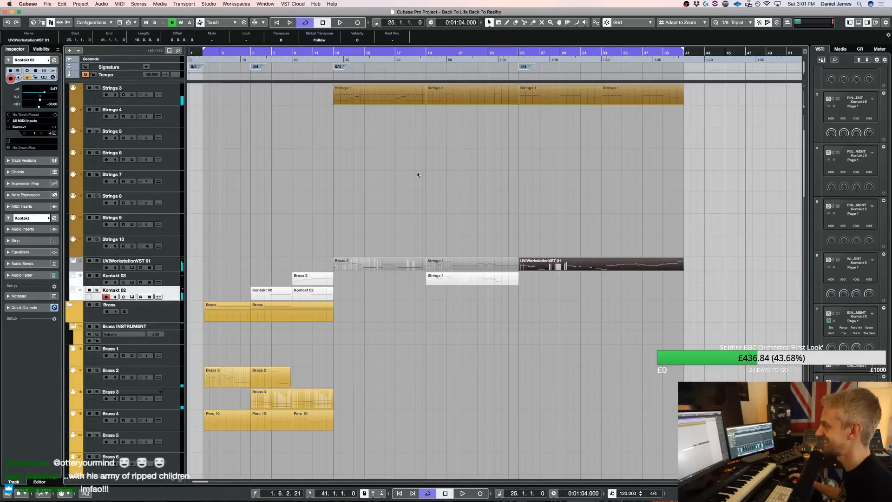
# Loop bars 19 to 41 and try muting the Strings 1 part on the Kontakt 03 track at bars 19 to 25
pyautogui.keyDown('super'); pyautogui.click(427, 52); pyautogui.keyUp('super')
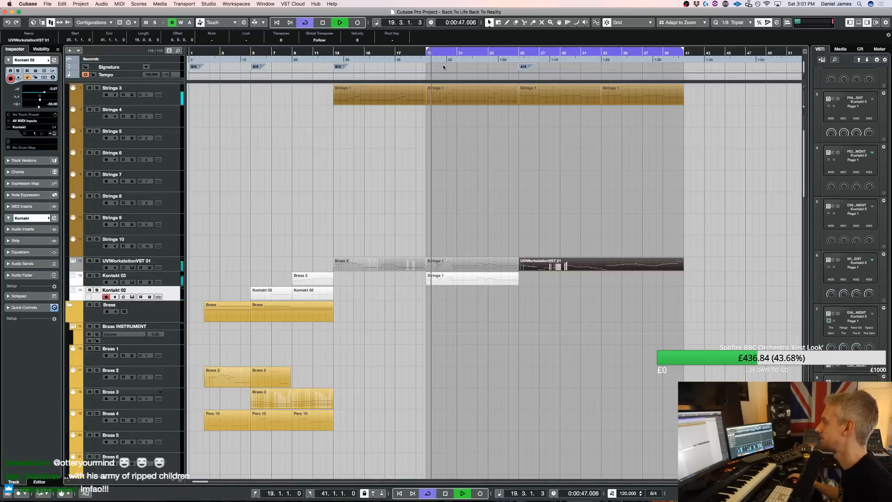
pyautogui.click(449, 276)
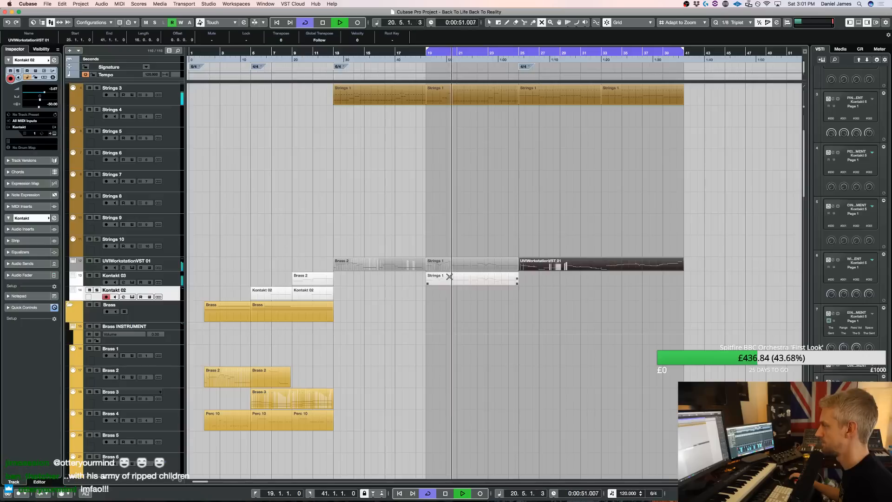
pyautogui.press('7')
pyautogui.click(450, 279)
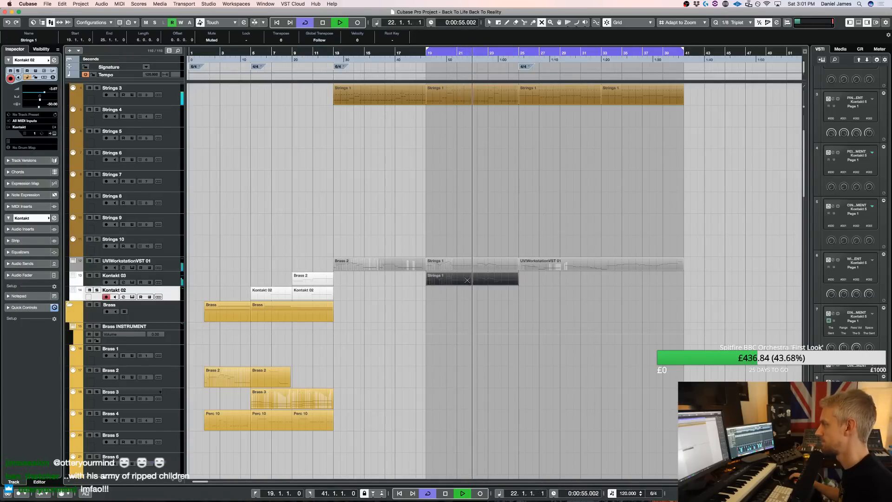
# Open the Kontakt 03 track's Strings 1 part at bars 19 to 25, select all its notes and return to the arrangement
pyautogui.doubleClick(467, 280)
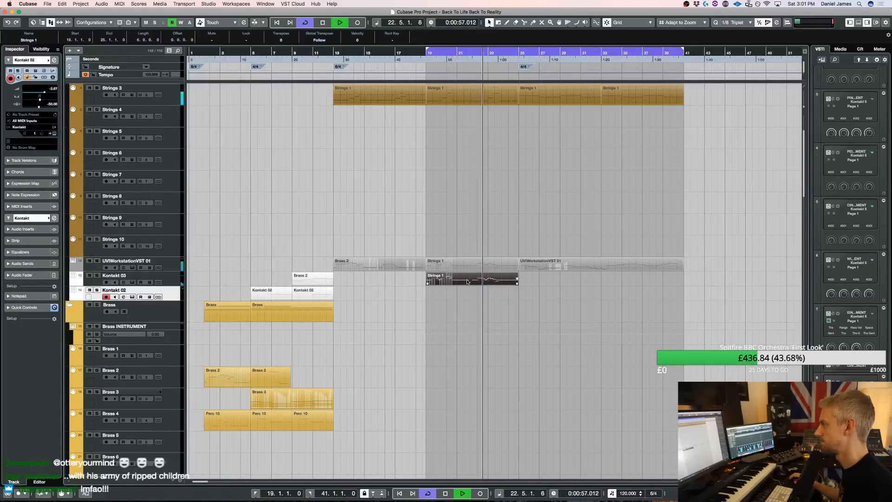
pyautogui.press('super+a')
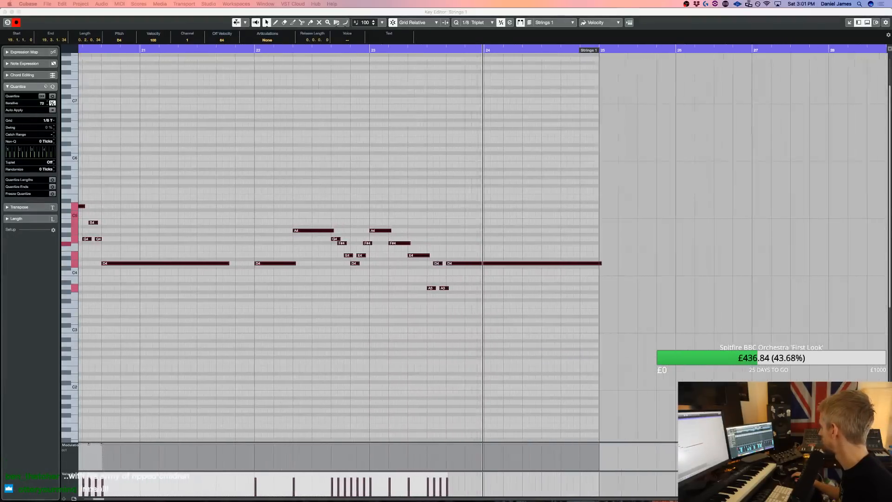
pyautogui.press('super+w')
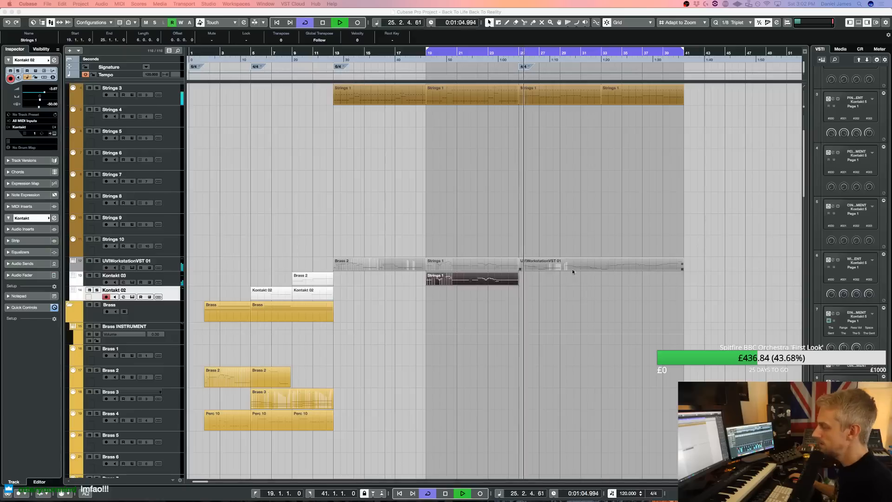
# Record a new part on the Brass 1 track over bars 25 to 41 and replay that range as a loop
pyautogui.scroll(-10, 325, 362)
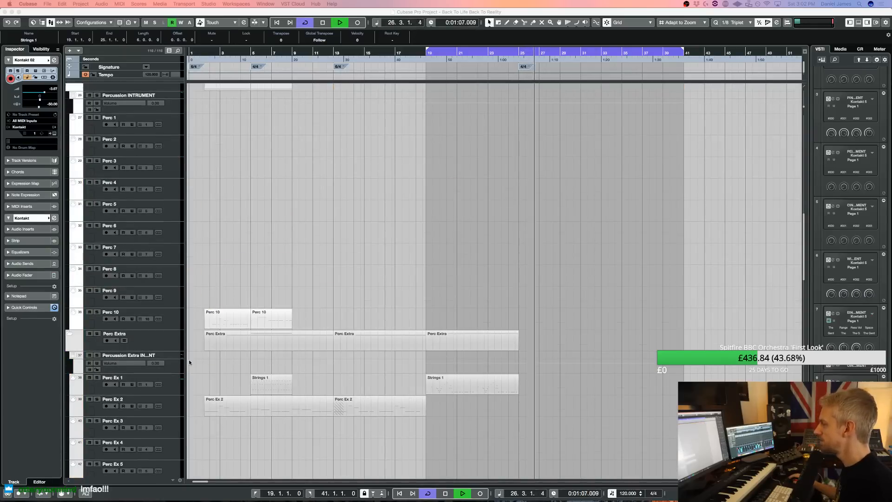
pyautogui.scroll(10, 184, 357)
pyautogui.scroll(-10, 183, 358)
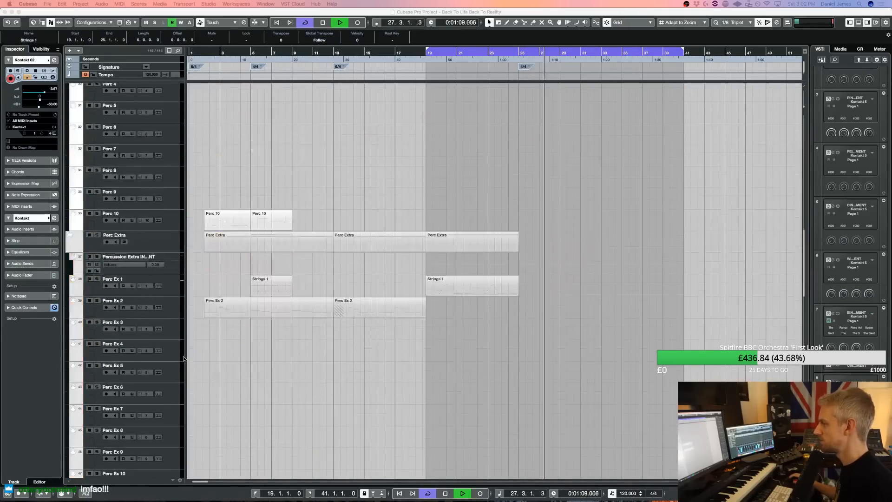
pyautogui.scroll(6, 179, 341)
pyautogui.scroll(3, 179, 341)
pyautogui.press('space')
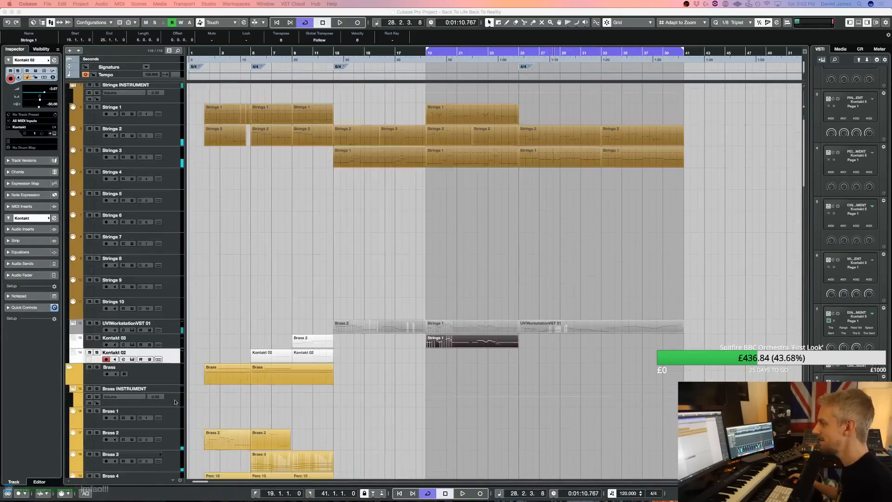
pyautogui.click(173, 395)
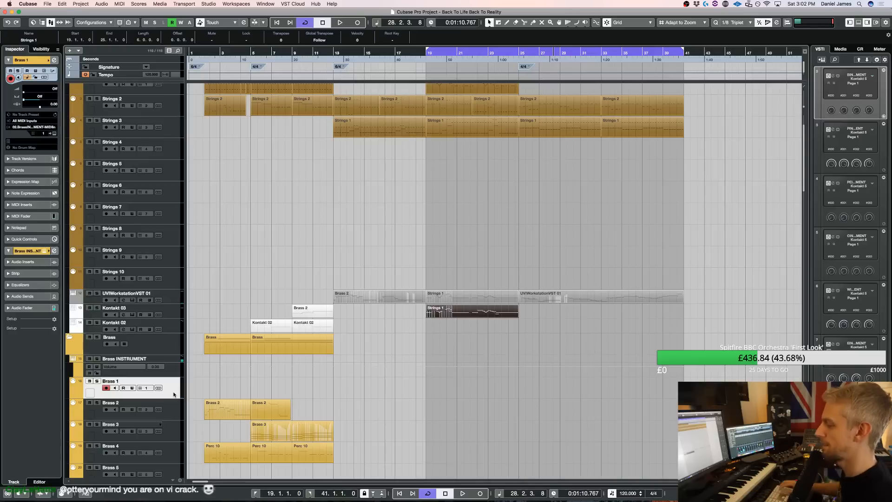
pyautogui.keyDown('super'); pyautogui.click(515, 59); pyautogui.keyUp('super')
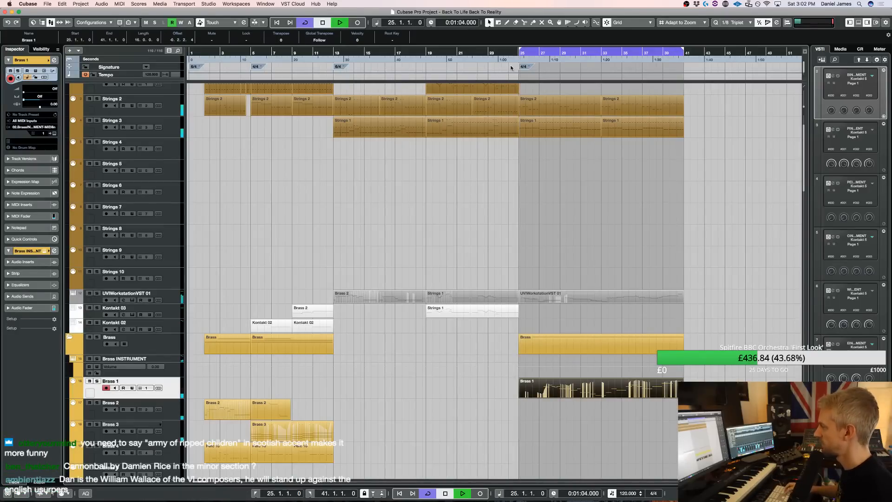
pyautogui.click(436, 234)
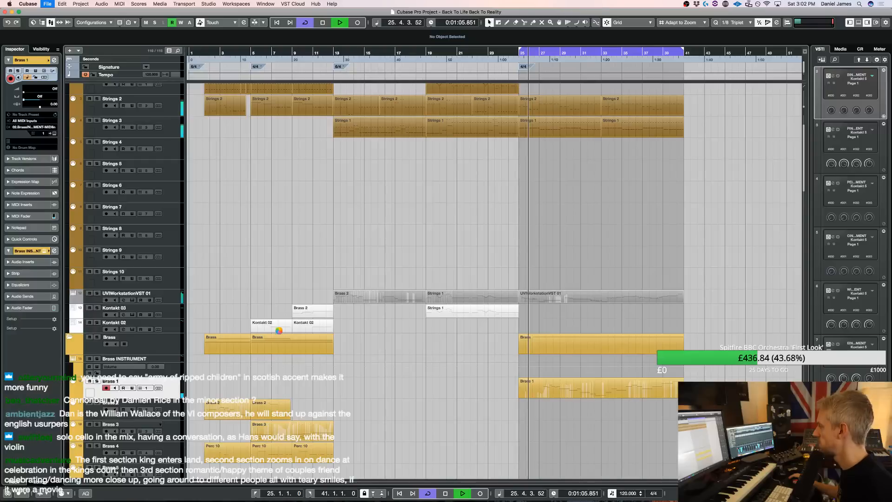
# In the UVIWorkstationVST 01 melody, replace the bar 36 ornament with one long F#4 from 35.2.1.0 to 36.3.2.21 and replay it
pyautogui.doubleClick(582, 295)
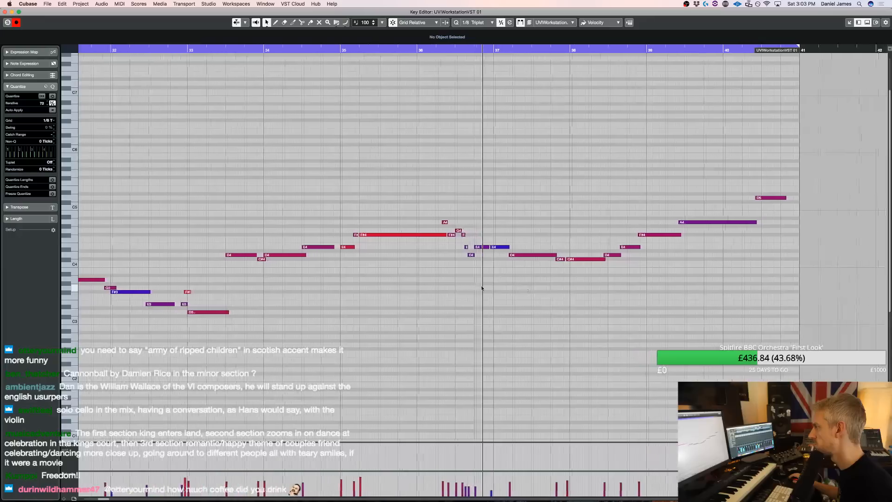
pyautogui.moveTo(439, 269); pyautogui.dragTo(412, 212)
pyautogui.press('Delete')
pyautogui.moveTo(333, 236); pyautogui.dragTo(424, 229)
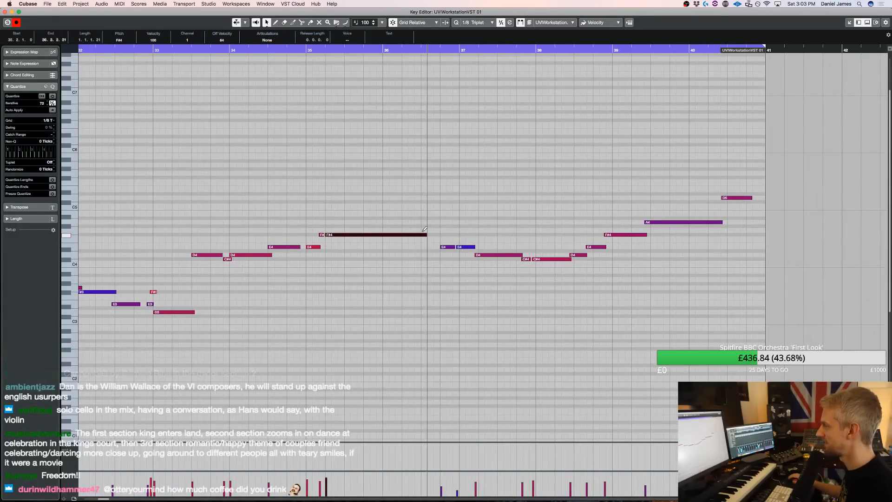
pyautogui.click(299, 52)
pyautogui.press('space')
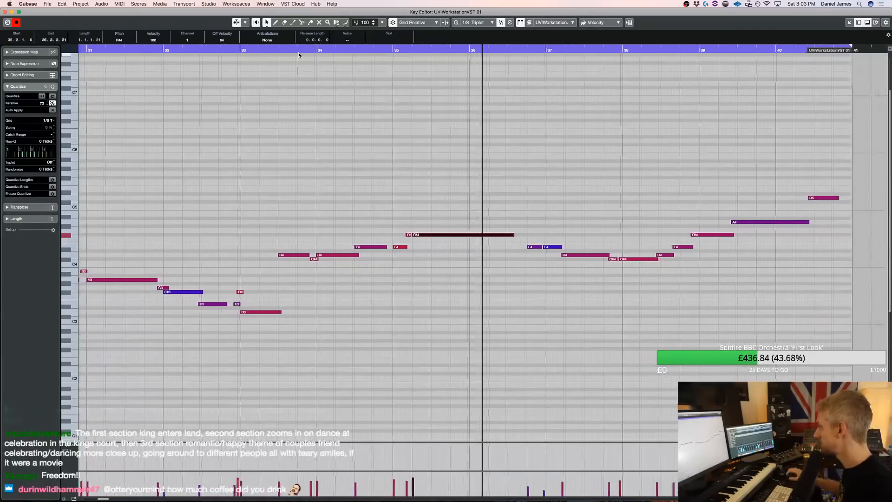
# Split the end of the long F#4 at beat 3 of bar 36 and raise the short note to G4
pyautogui.press('space')
pyautogui.moveTo(492, 236); pyautogui.dragTo(491, 236)
pyautogui.click(491, 238)
pyautogui.click(490, 235)
pyautogui.keyDown('alt'); pyautogui.click(488, 234); pyautogui.keyUp('alt')
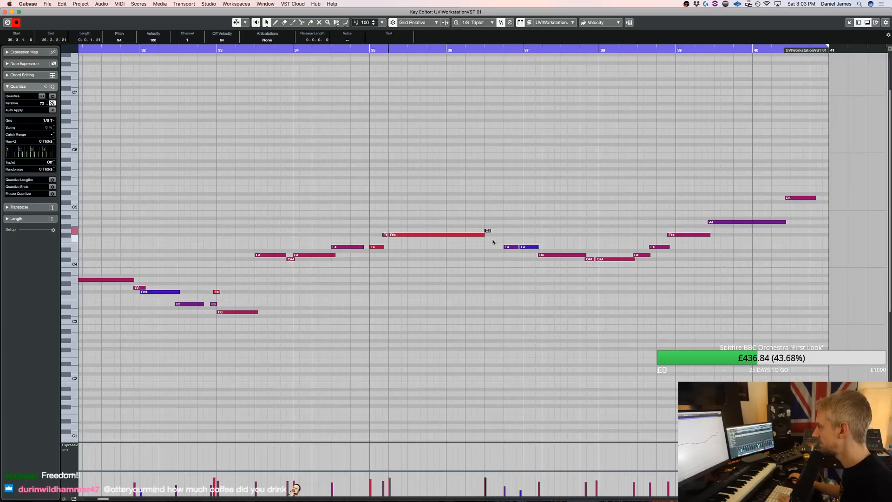
# Add short F#4 and E4 notes after the G4 in bar 36, split the following E4 and raise its first piece to F#4
pyautogui.click(493, 235)
pyautogui.keyDown('alt'); pyautogui.click(501, 247); pyautogui.keyUp('alt')
pyautogui.press('alt')
pyautogui.keyDown('alt'); pyautogui.click(511, 247); pyautogui.keyUp('alt')
pyautogui.click(515, 251)
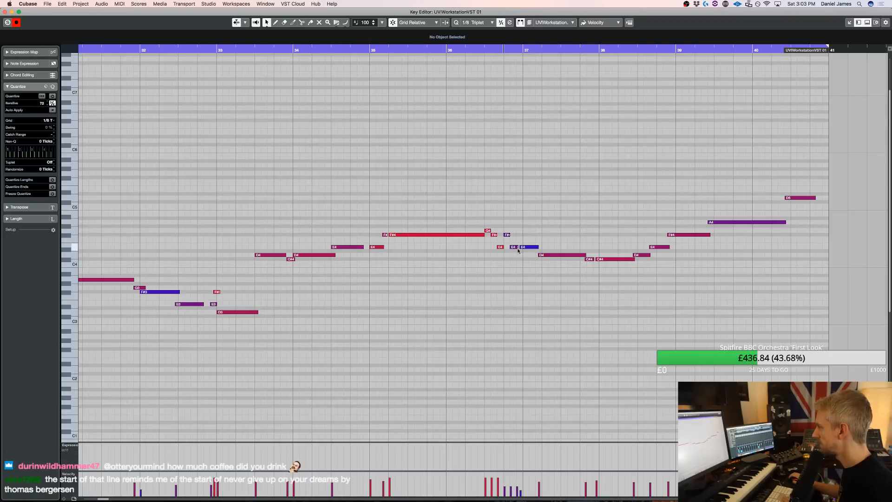
# Lower the last short note before bar 37 to D4 and raise the velocity of the notes from beat 4 through the following E4
pyautogui.press('Left')
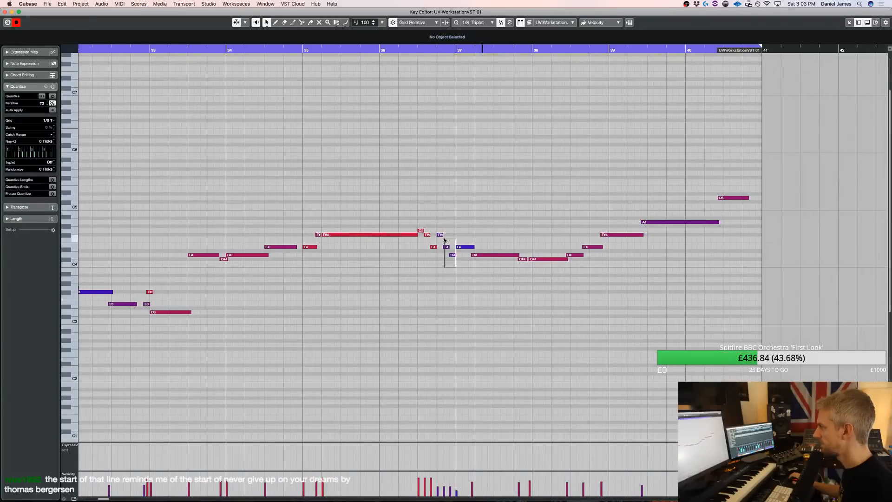
pyautogui.moveTo(445, 240); pyautogui.dragTo(440, 235)
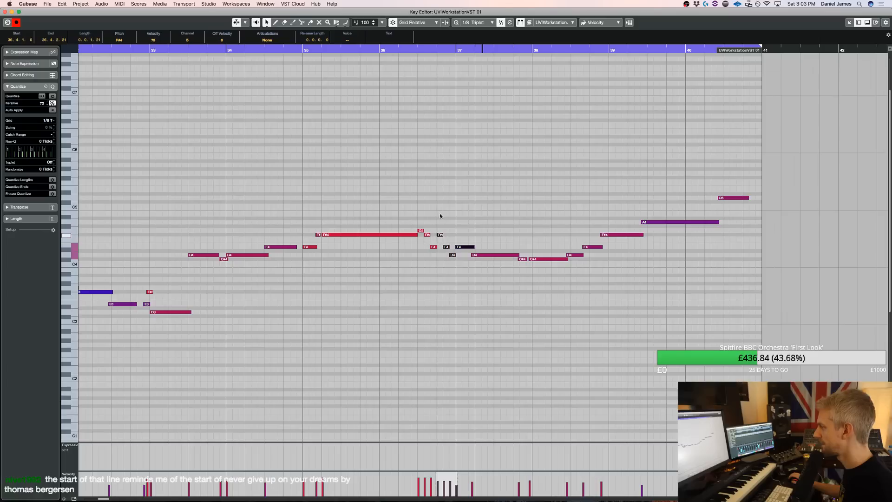
pyautogui.click(382, 135)
pyautogui.click(283, 50)
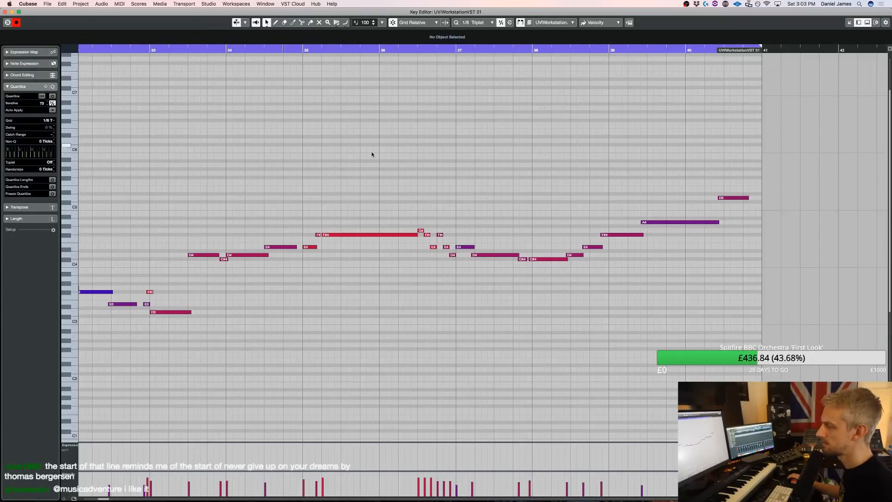
# Rework the bar 36 ornament into short G4, F#4, E4, C#4, D4 and E4 notes and replay it
pyautogui.press('space')
pyautogui.click(598, 261)
pyautogui.moveTo(598, 265); pyautogui.dragTo(567, 231)
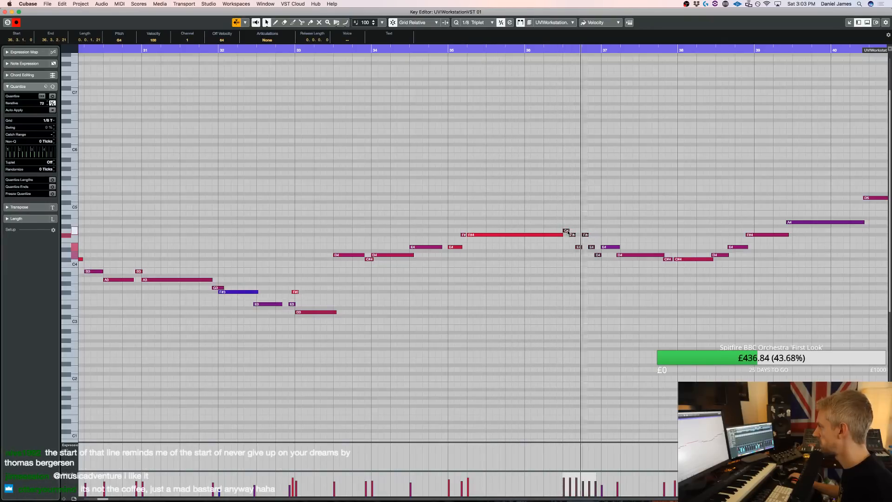
pyautogui.press('space')
pyautogui.moveTo(572, 230); pyautogui.dragTo(598, 223)
pyautogui.press('Delete')
pyautogui.moveTo(584, 263); pyautogui.dragTo(588, 263)
pyautogui.click(591, 255)
pyautogui.moveTo(603, 247); pyautogui.dragTo(605, 247)
pyautogui.click(452, 48)
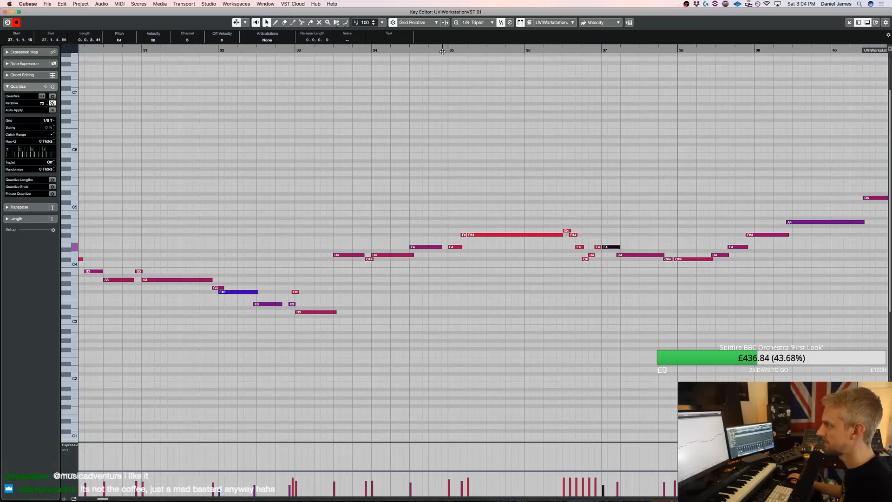
pyautogui.press('space')
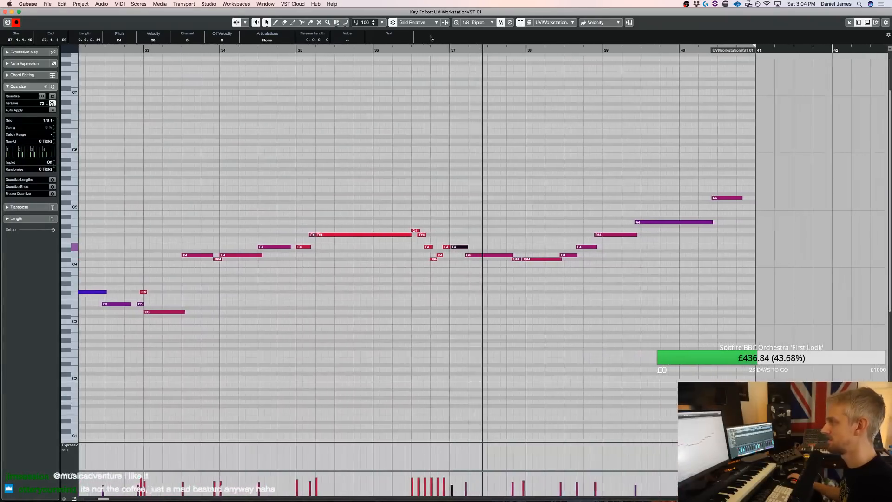
# Split the D4 in bar 37 into a short note and a longer one starting at 37.2.2.12, and replay the phrase
pyautogui.moveTo(454, 255); pyautogui.dragTo(464, 257)
pyautogui.doubleClick(461, 255)
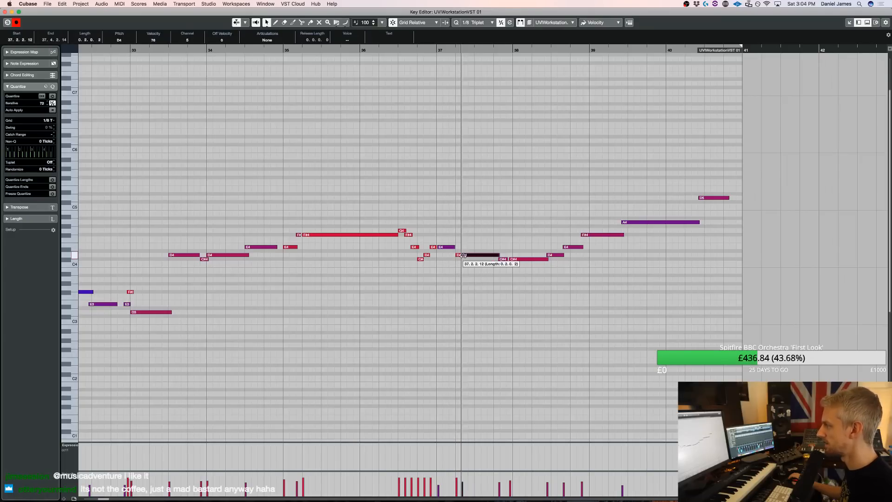
pyautogui.click(395, 47)
pyautogui.click(395, 51)
pyautogui.press('space')
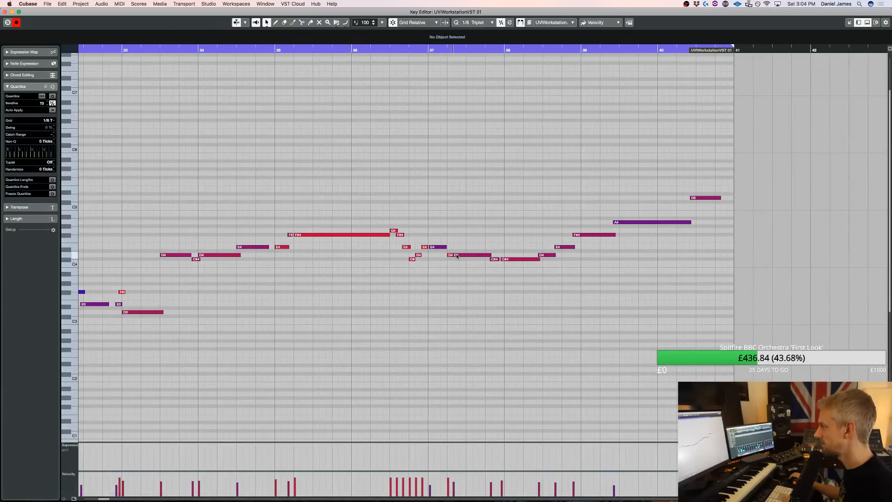
# End the bar 36 ornament on B3, C#4 and D4, extend the E4 in bar 37, and delay the two D4 notes after it
pyautogui.moveTo(454, 254)
pyautogui.mouseDown()
pyautogui.moveTo(467, 254)
pyautogui.moveTo(454, 246)
pyautogui.mouseUp()
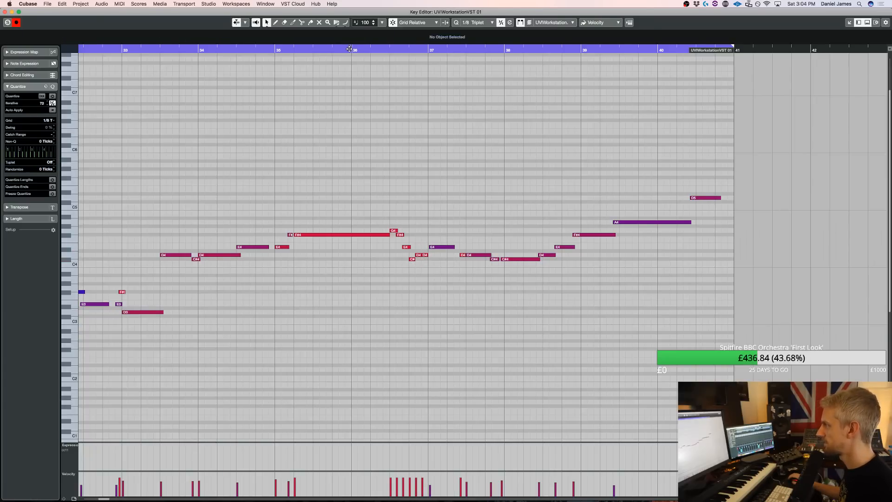
pyautogui.press('space')
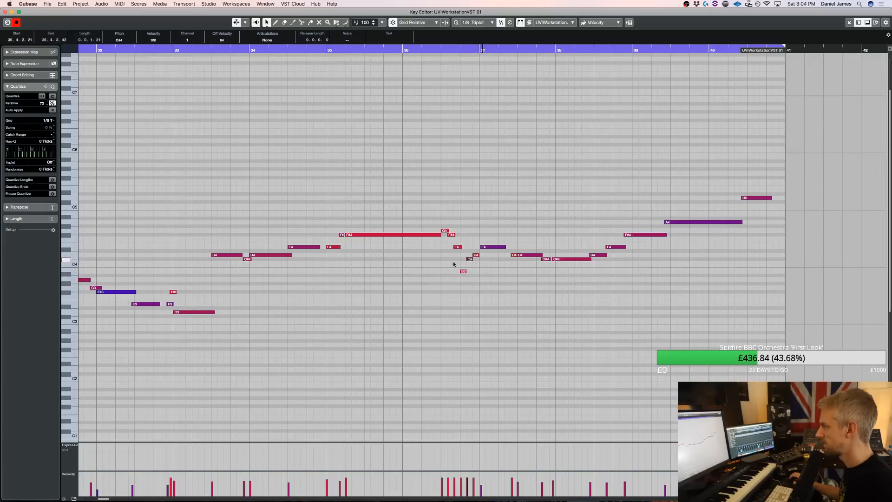
pyautogui.hscroll(-1, 456, 269)
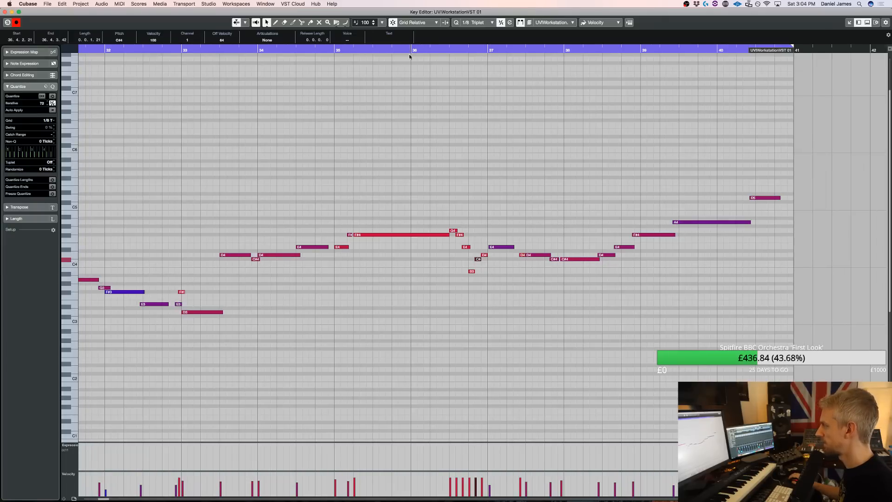
pyautogui.press('space')
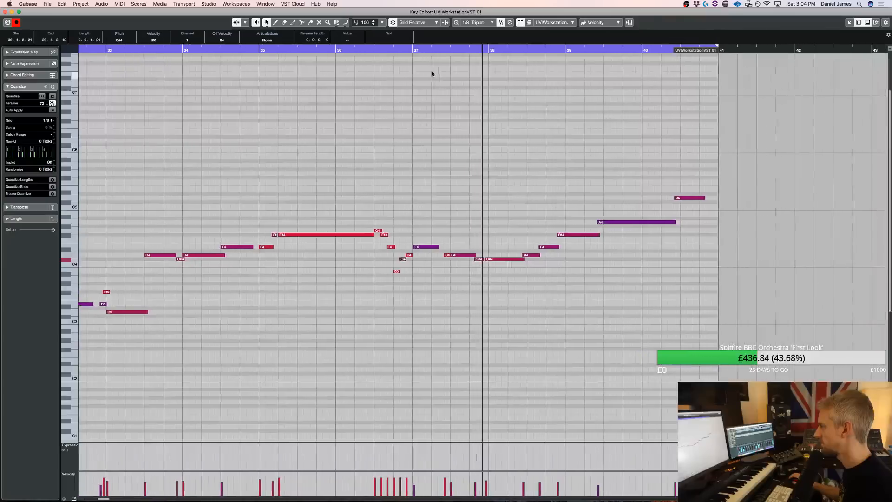
pyautogui.press('space')
pyautogui.click(432, 254)
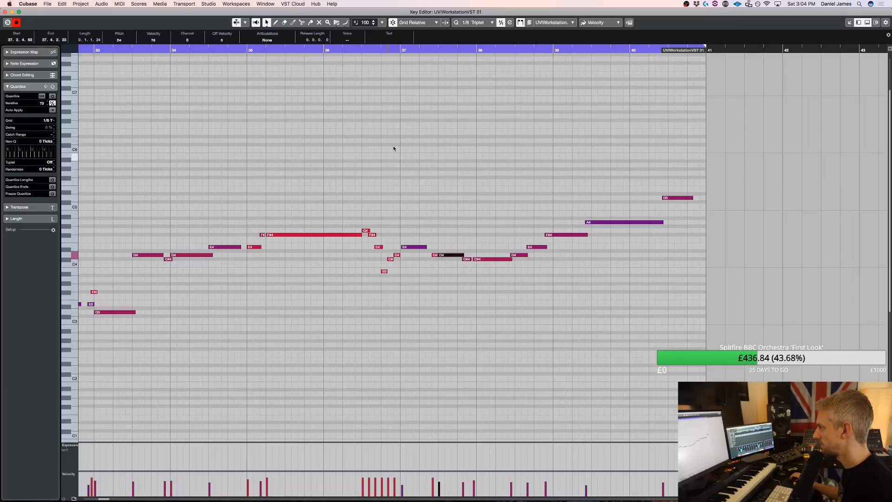
pyautogui.press('space')
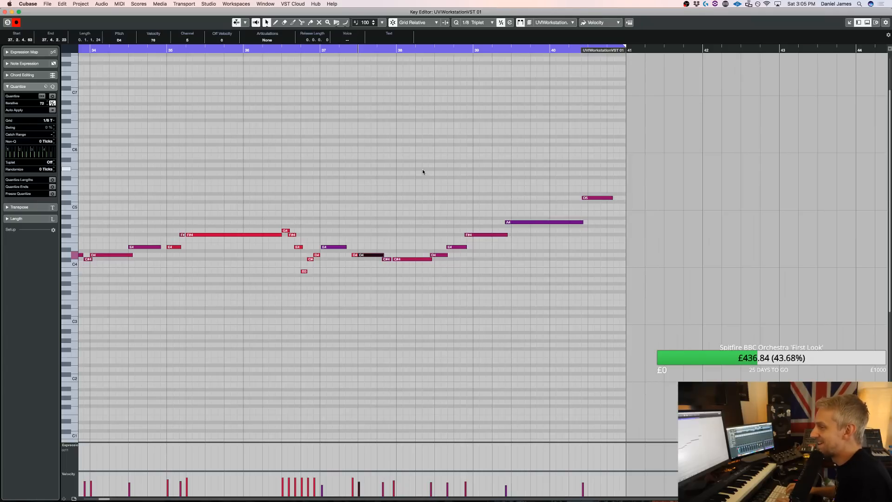
# Return to the arrangement, extend the loop range to bars 2 to 41 and play the whole piece
pyautogui.press('super+w')
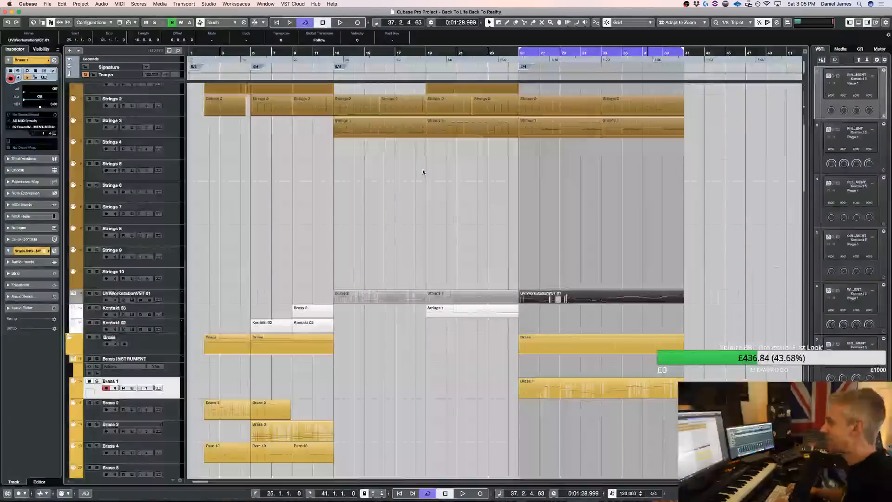
pyautogui.press('super+e')
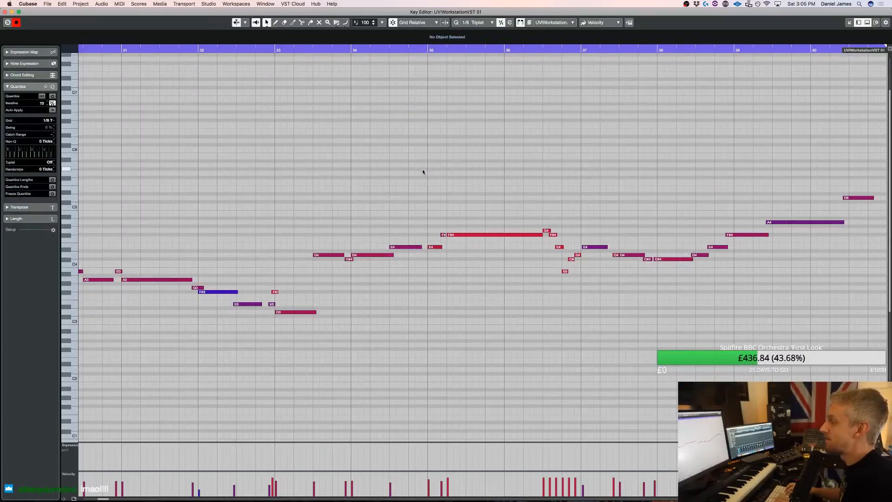
pyautogui.press('super+w')
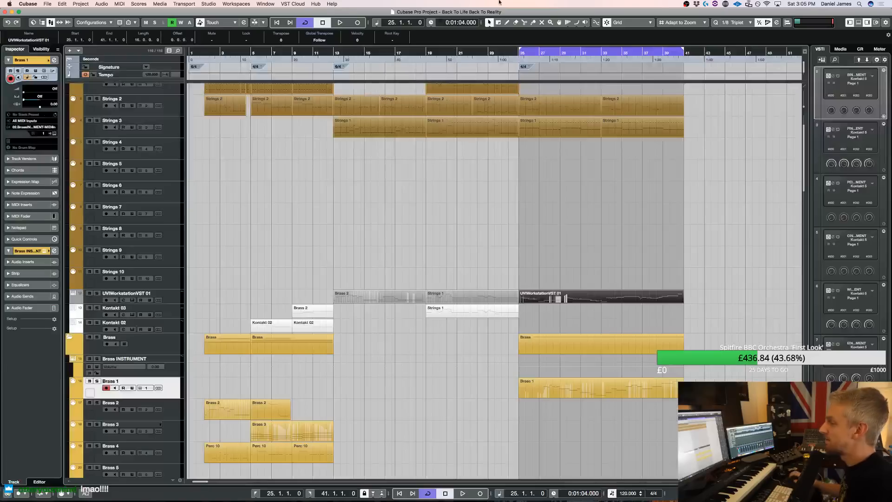
pyautogui.keyDown('super'); pyautogui.click(203, 56); pyautogui.keyUp('super')
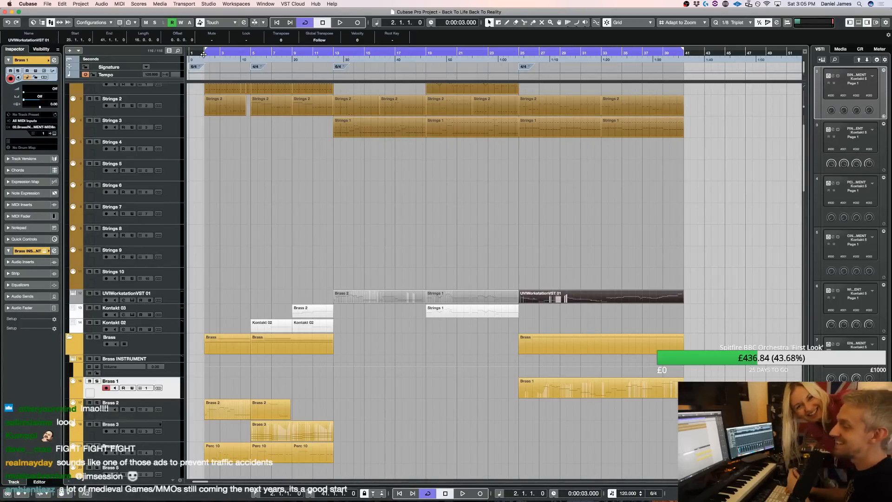
pyautogui.press('space')
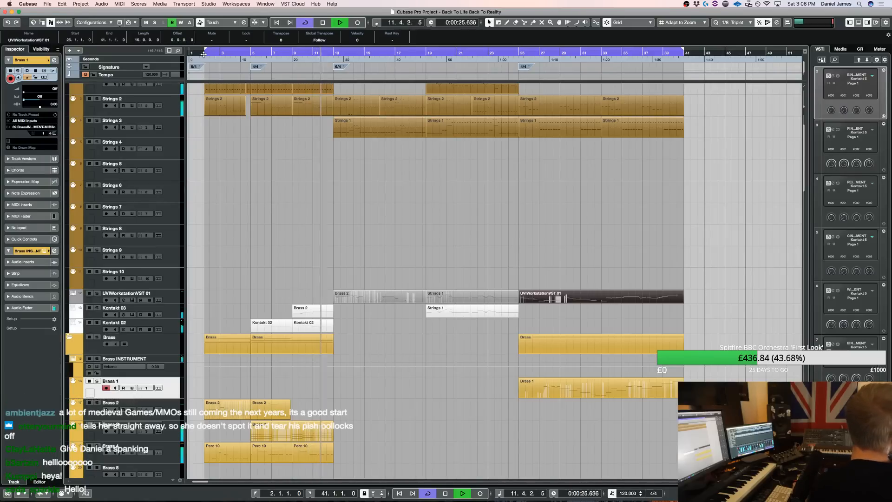
pyautogui.click(204, 55)
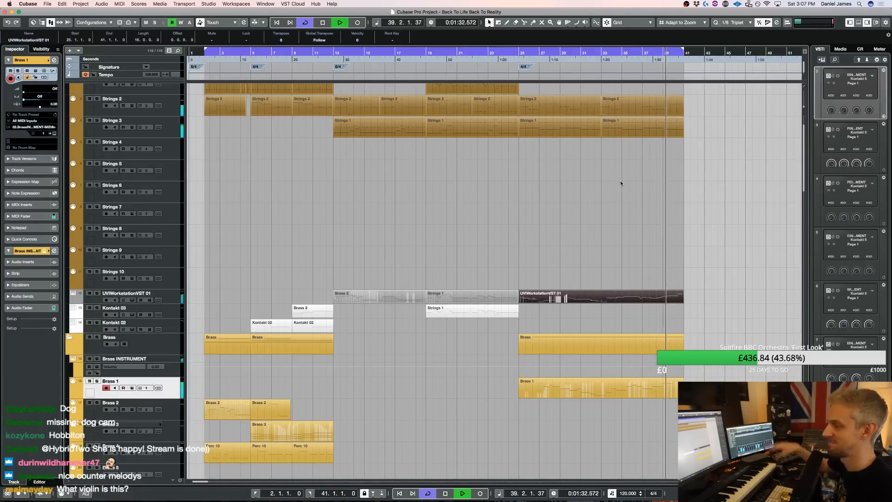
# In the UVIWorkstationVST 01 melody, split the last D5 at 40.4.1.0, lower the second piece to C#5 and extend it to bar 41
pyautogui.doubleClick(631, 300)
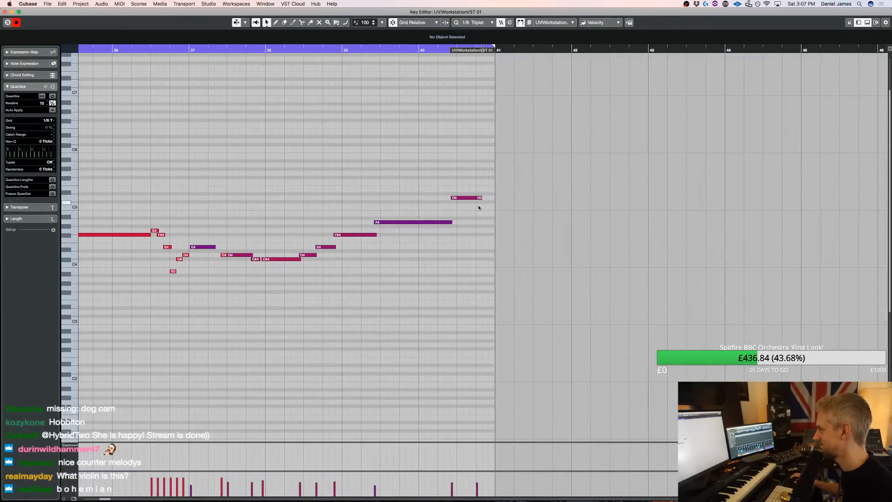
pyautogui.click(476, 197)
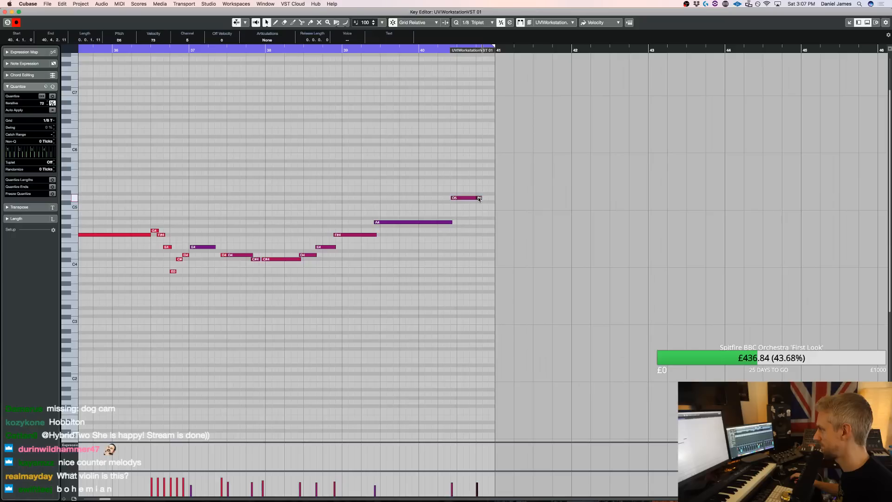
pyautogui.moveTo(479, 198); pyautogui.dragTo(494, 203)
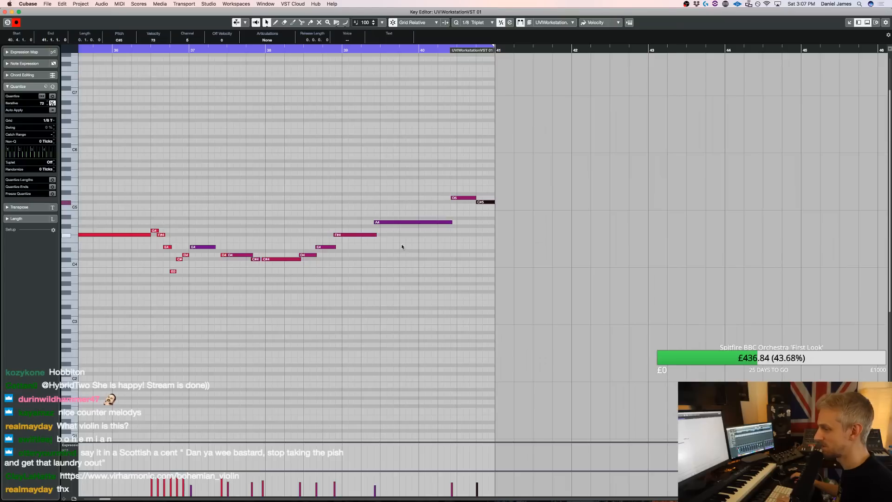
pyautogui.press('Return')
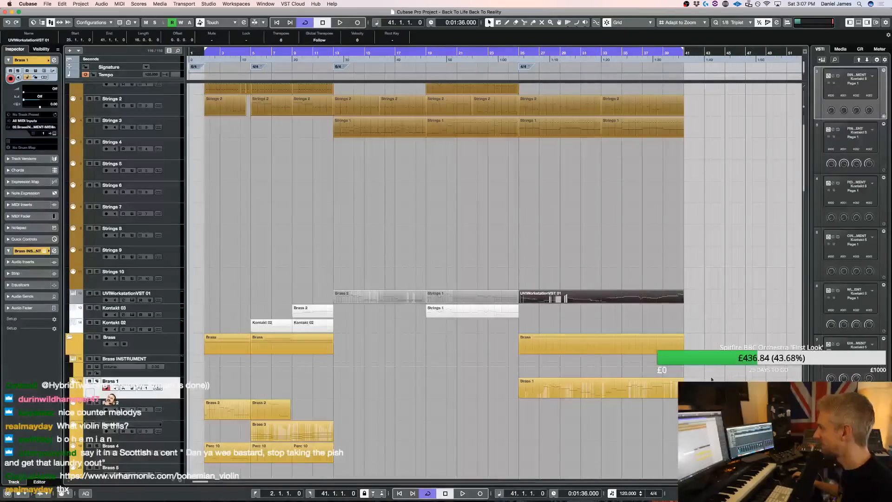
# Open all the string parts together in the Key Editor and examine their notes from bar 2 onwards
pyautogui.moveTo(710, 230); pyautogui.dragTo(211, 119)
pyautogui.press('Return')
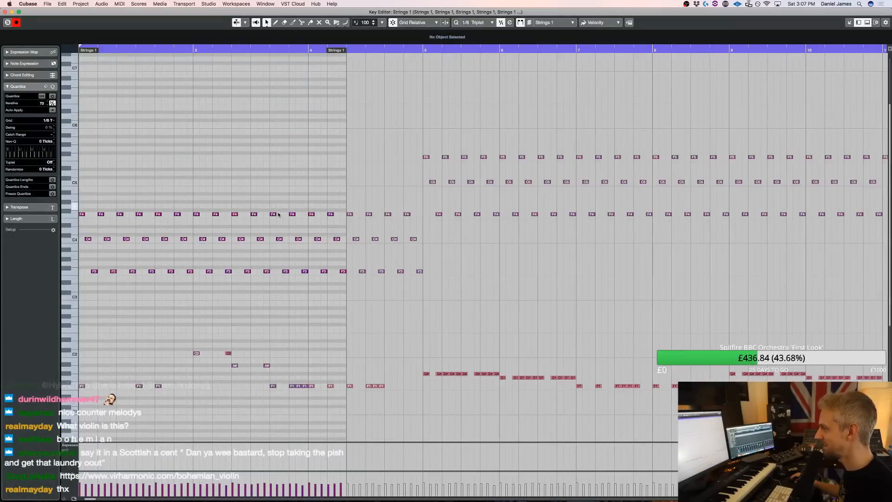
pyautogui.scroll(-1, 289, 252)
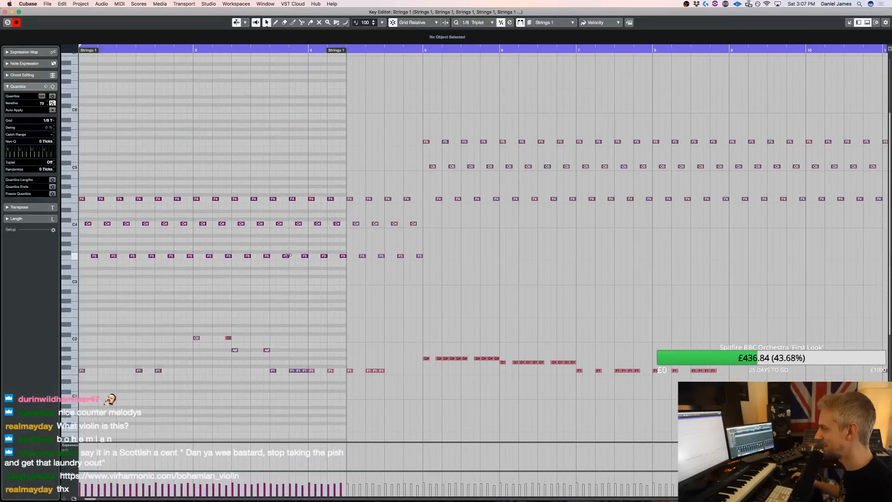
pyautogui.click(194, 340)
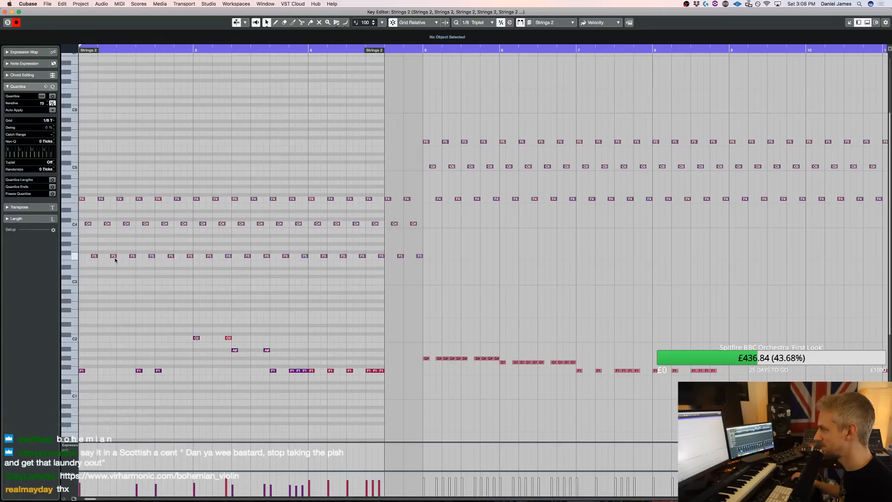
pyautogui.press('Return')
pyautogui.moveTo(751, 217); pyautogui.dragTo(188, 101)
pyautogui.press('Return')
pyautogui.press('super+a')
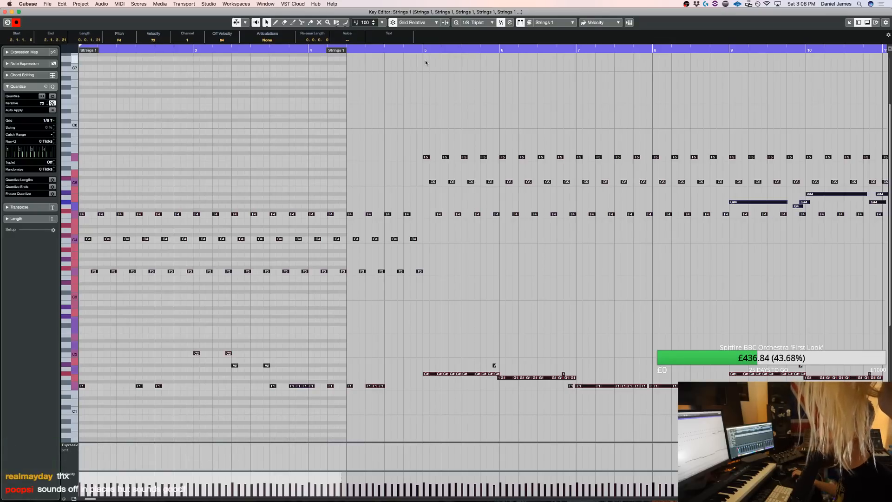
pyautogui.click(585, 295)
pyautogui.press('Return')
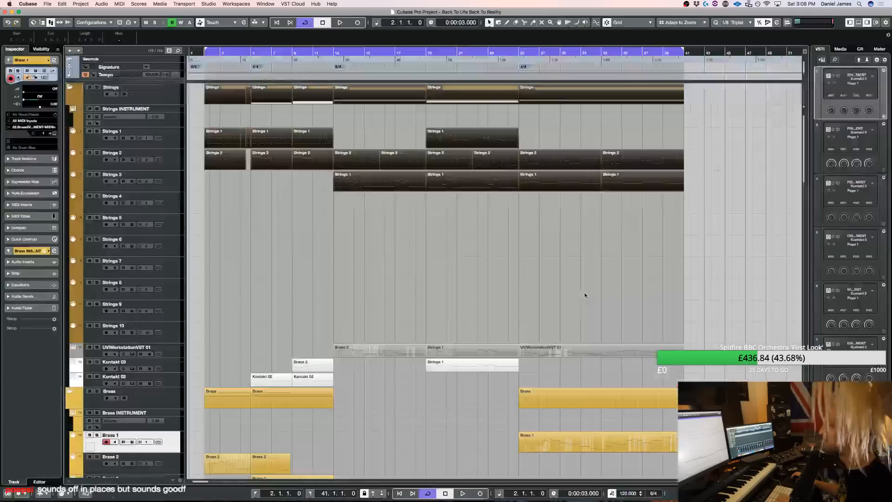
pyautogui.scroll(-5, 571, 275)
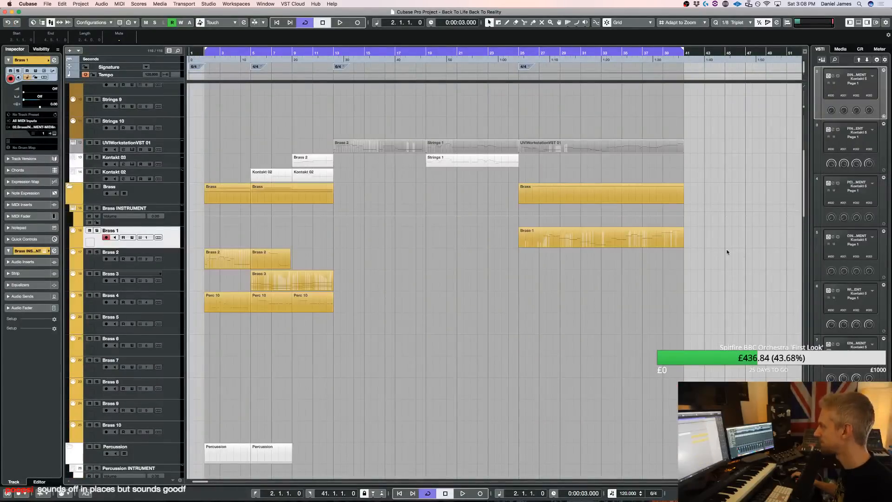
pyautogui.moveTo(447, 202); pyautogui.dragTo(297, 164)
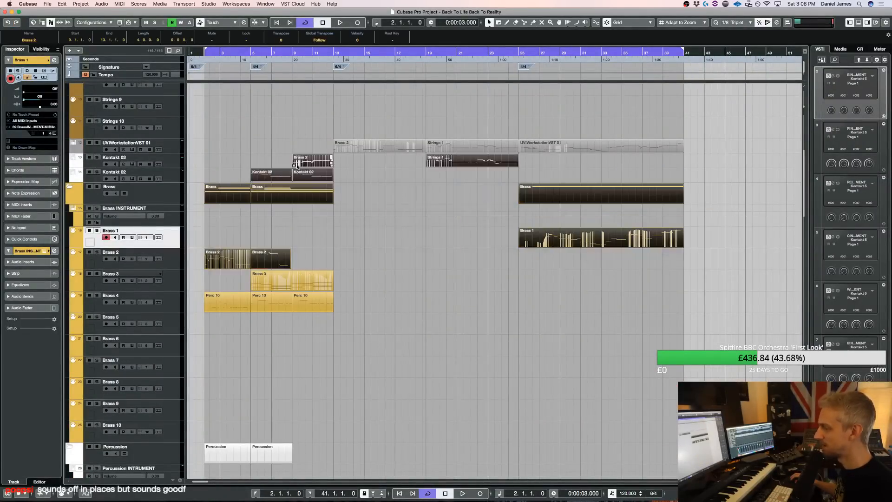
pyautogui.click(415, 102)
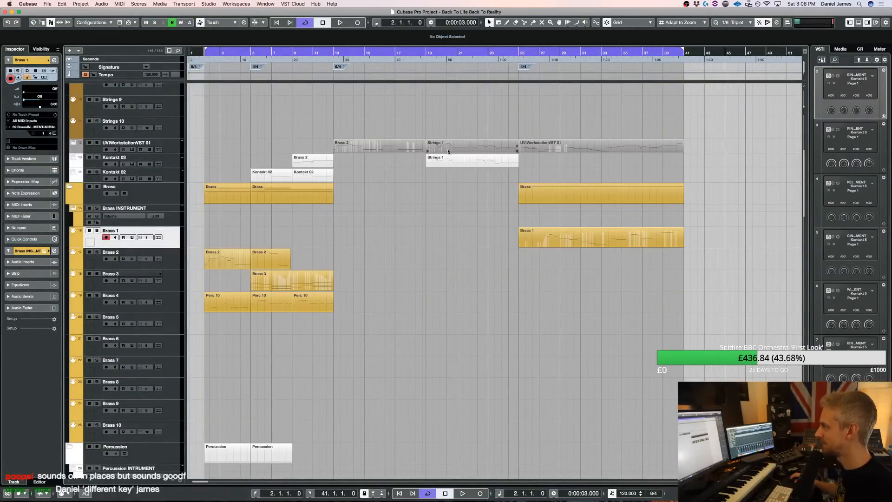
# Audition the piece with the SoundShifter pitch plug-in moved aside, following the Brass 2 melody from bar 13 in the Key Editor and then the arrangement
pyautogui.scroll(5, 673, 238)
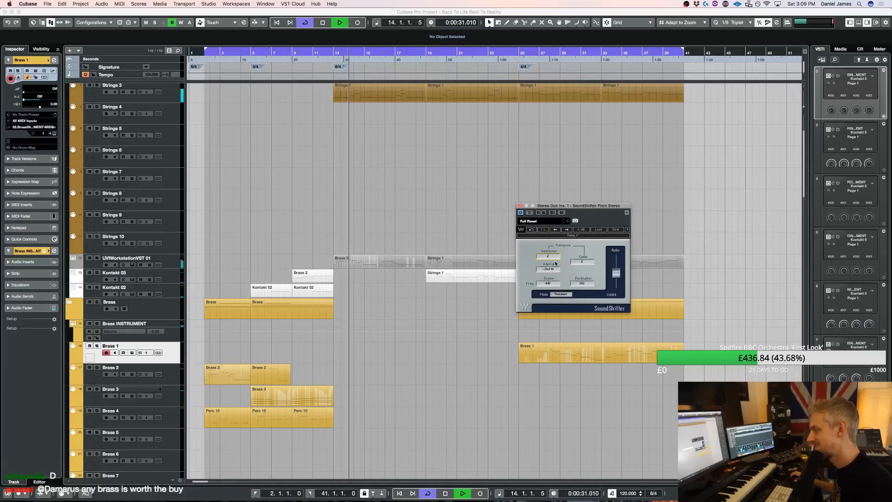
pyautogui.doubleClick(397, 257)
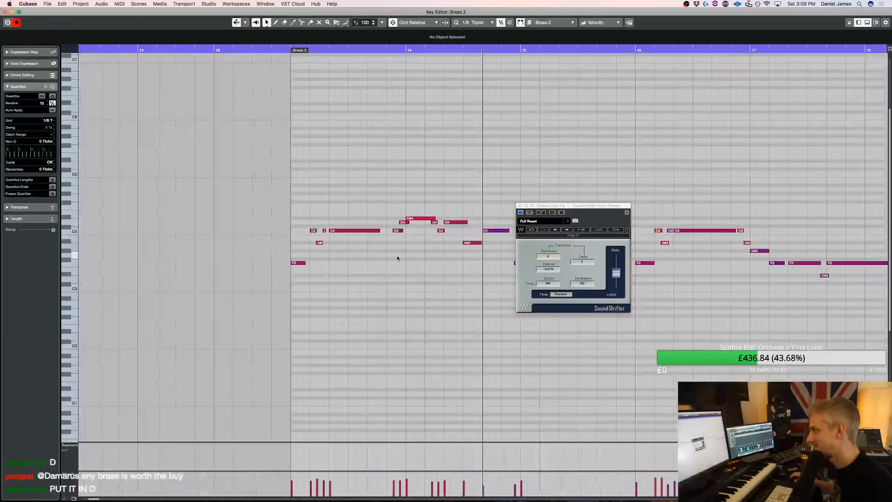
pyautogui.moveTo(568, 212); pyautogui.dragTo(588, 321)
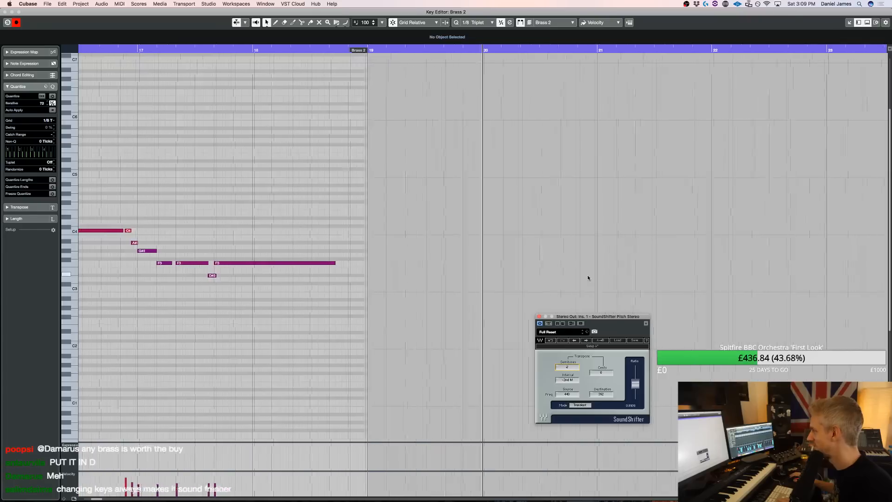
pyautogui.press('Return')
pyautogui.scroll(-4, 556, 235)
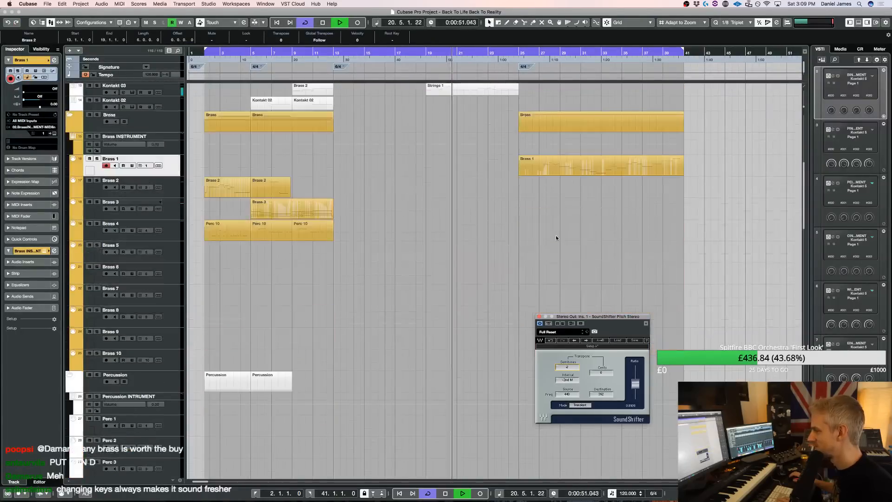
pyautogui.scroll(2, 556, 237)
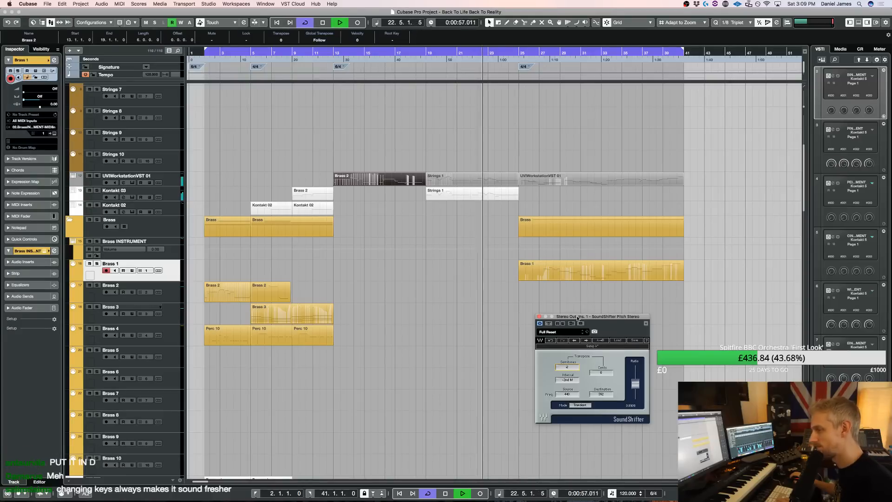
pyautogui.press('super+Tab')
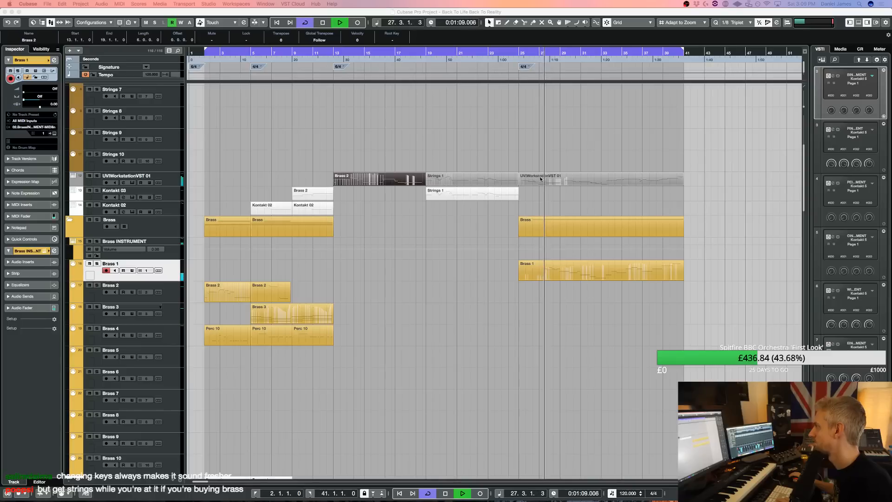
# Copy the Brass 1 part at bar 25 onto the Kontakt 03 track, open the copy in the Key Editor and quantize its notes to 1/4 Triplet
pyautogui.moveTo(559, 275); pyautogui.dragTo(558, 197)
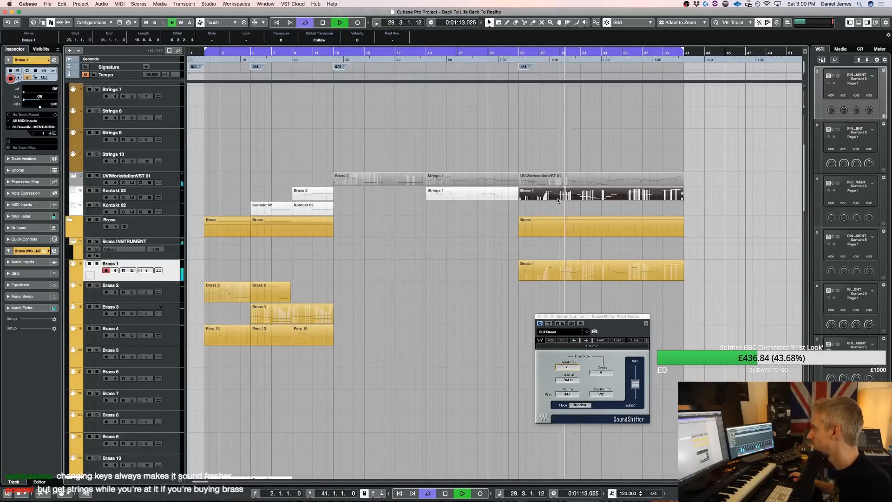
pyautogui.doubleClick(559, 198)
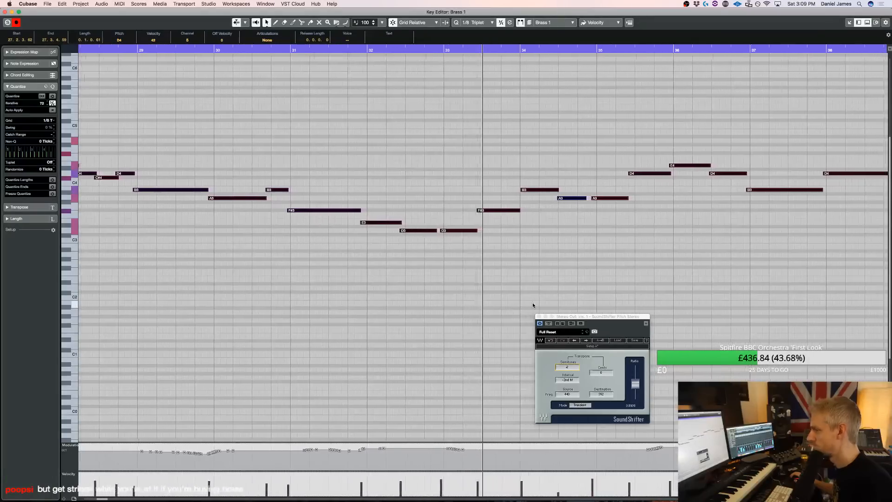
pyautogui.hotkey('alt', '3')
pyautogui.press('q')
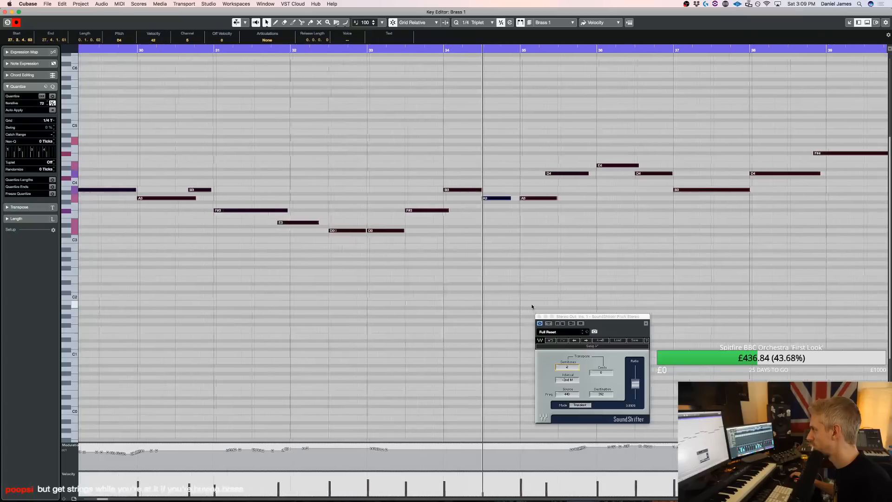
# Shift the D4 in bar 35 of the copied melody to mid-bar with the A3 on the downbeat, and listen to the phrase
pyautogui.moveTo(551, 198); pyautogui.dragTo(528, 168)
pyautogui.press('super+Right')
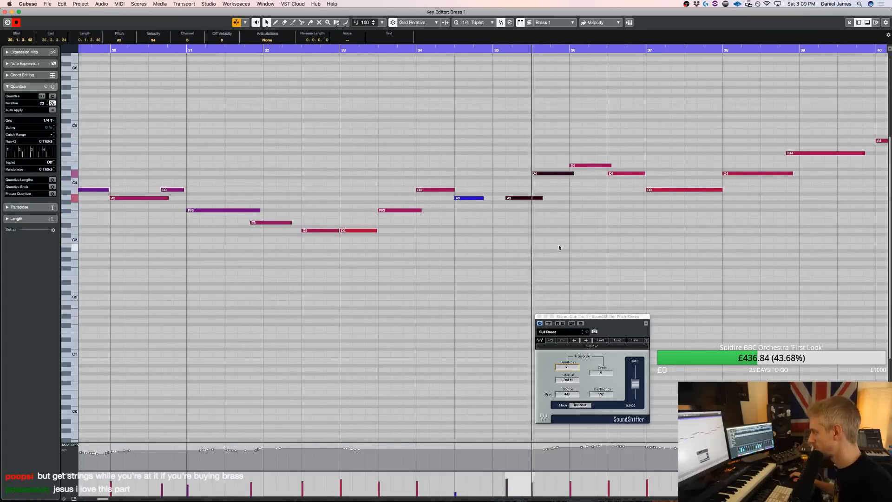
pyautogui.click(511, 197)
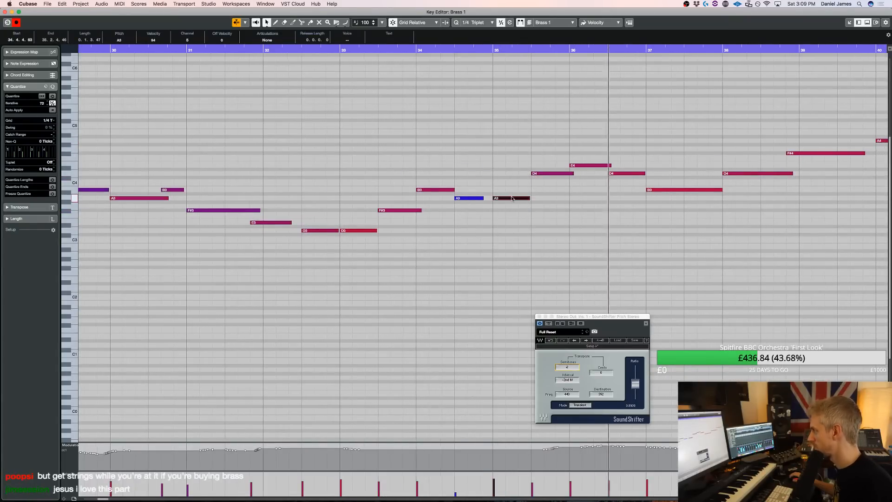
pyautogui.press('f')
pyautogui.press('g')
pyautogui.press('g')
pyautogui.press('g')
pyautogui.press('g')
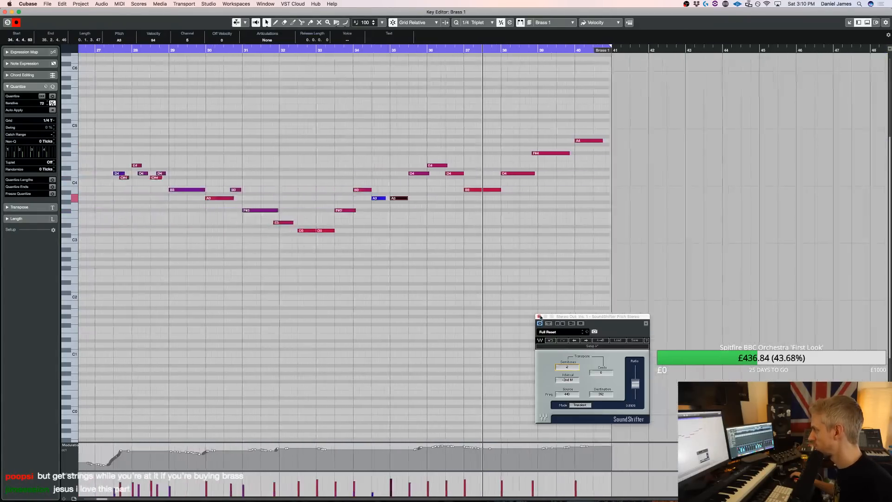
pyautogui.press('g')
pyautogui.press('space')
# Quantize the ornament notes in bars 27 and 28 to 1/8, move the first D4 to 27.3.1.0 and play the result
pyautogui.moveTo(531, 291); pyautogui.dragTo(161, 88)
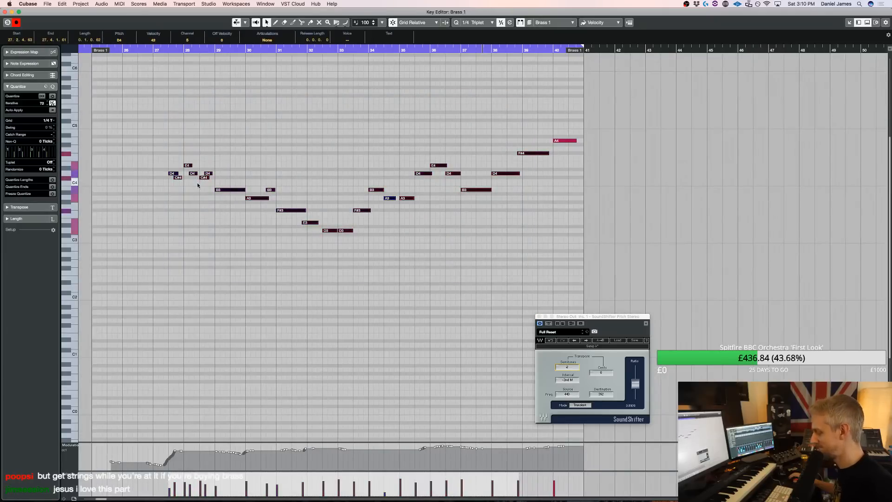
pyautogui.press('h')
pyautogui.press('h')
pyautogui.press('h')
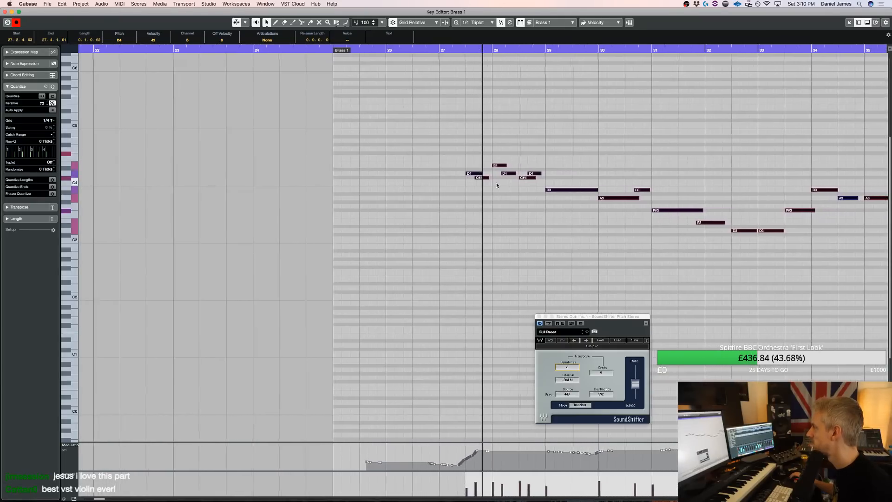
pyautogui.moveTo(468, 189); pyautogui.dragTo(466, 178)
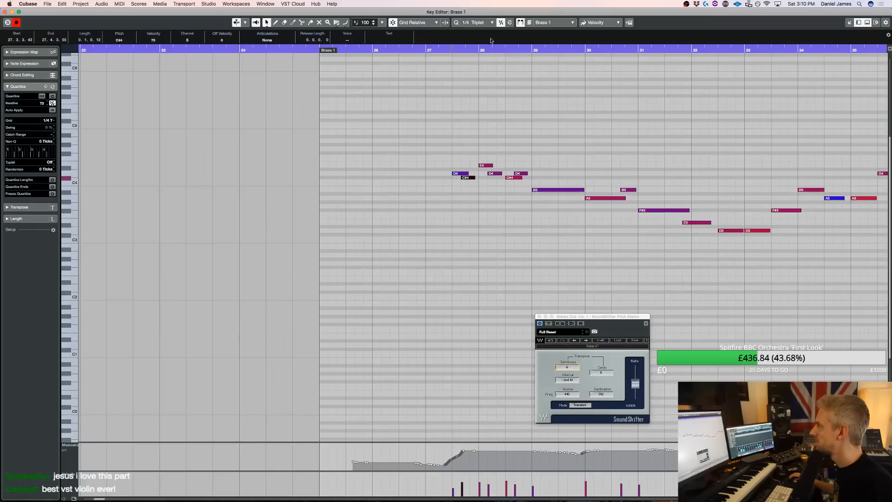
pyautogui.click(478, 22)
pyautogui.click(475, 231)
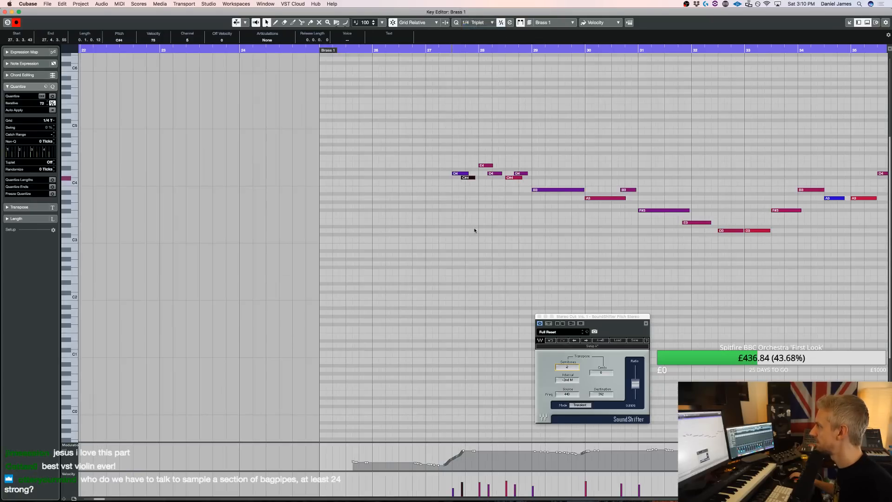
pyautogui.press('q')
pyautogui.press('q')
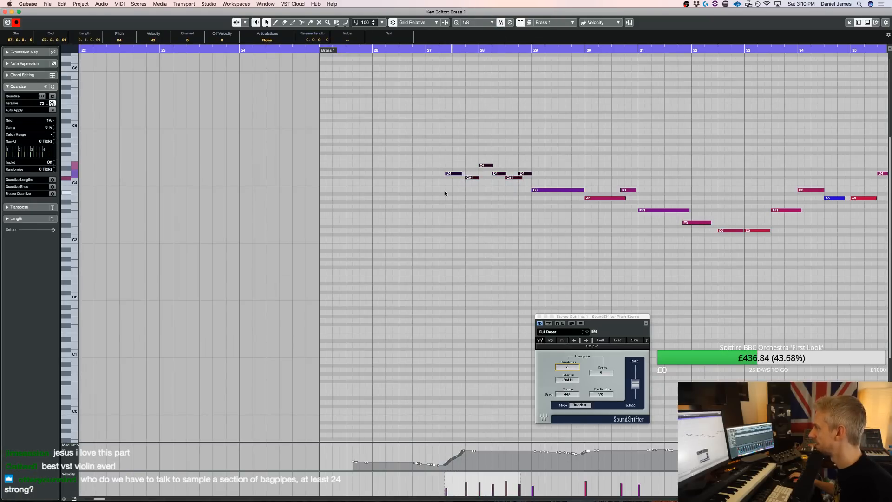
pyautogui.moveTo(445, 192); pyautogui.dragTo(455, 164)
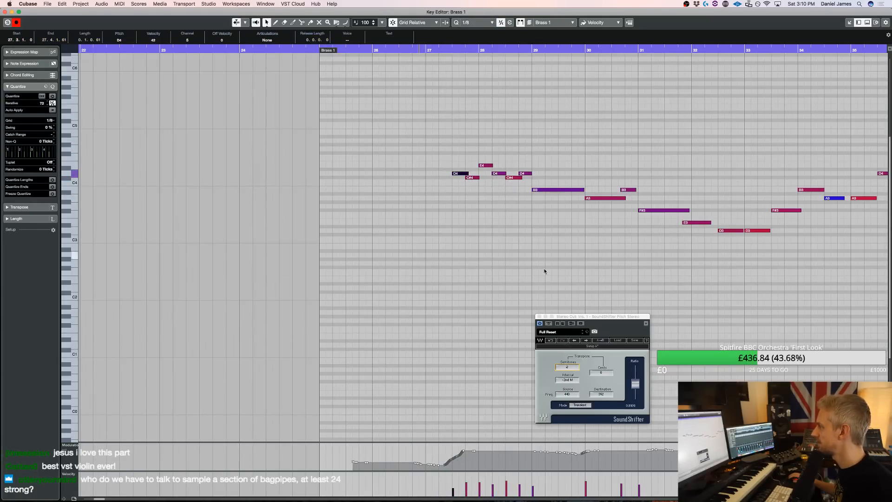
pyautogui.press('space')
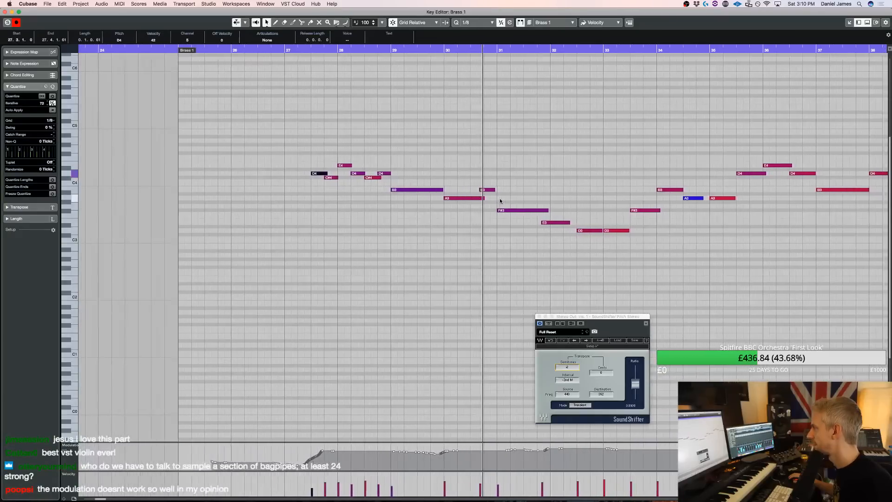
# Set the quantize grid to 1/4 Triplet and snap the E3 to the start of bar 32
pyautogui.click(473, 22)
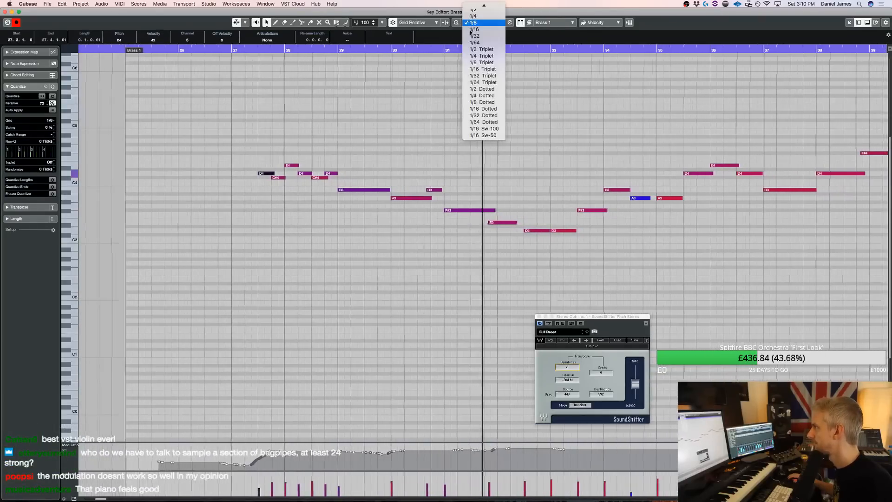
pyautogui.click(462, 195)
pyautogui.moveTo(436, 248); pyautogui.dragTo(434, 212)
pyautogui.press('q')
# Raise all notes of the copied Brass 1 melody by an octave and audition it in the arrangement from bar 25
pyautogui.press('super+a')
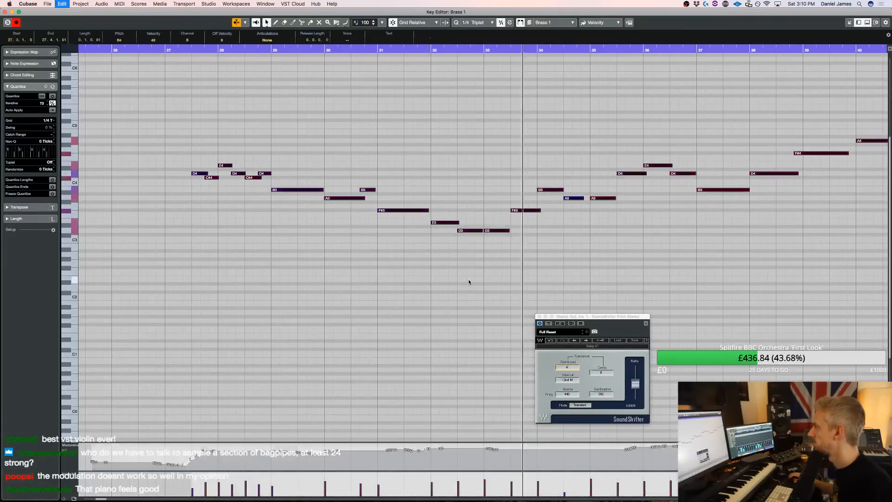
pyautogui.hotkey('shift', 'Up')
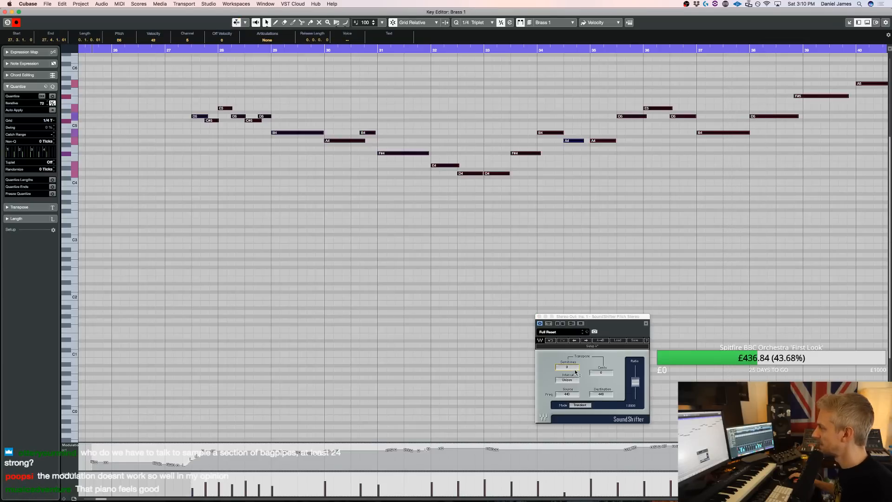
pyautogui.click(391, 267)
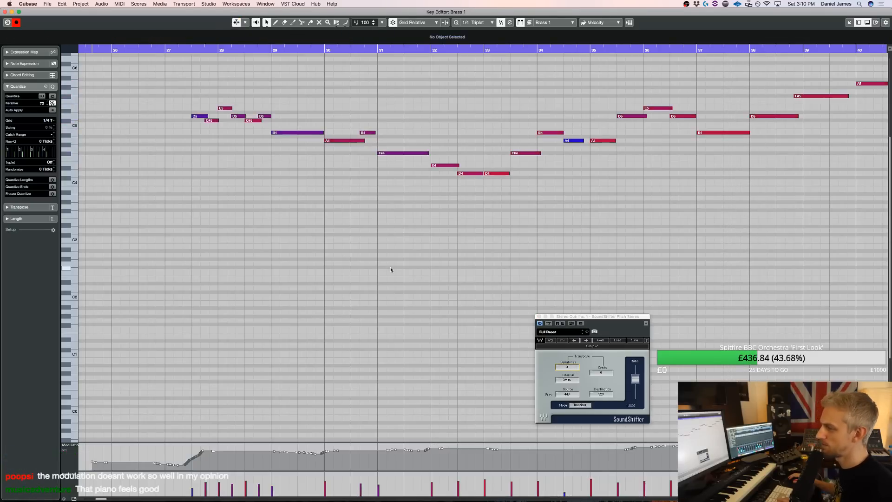
pyautogui.press('Return')
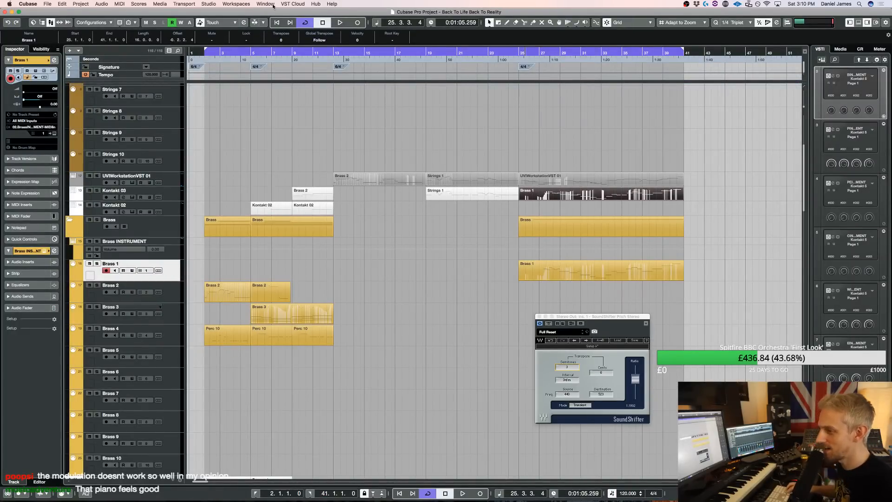
pyautogui.press('space')
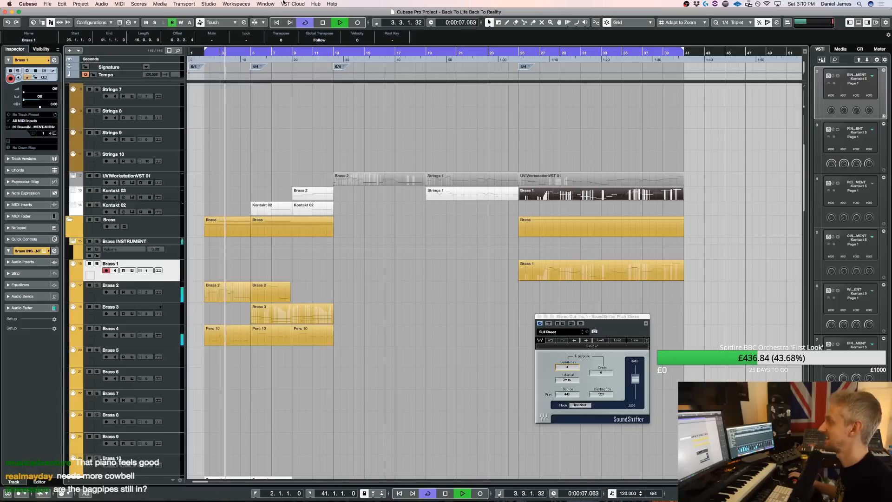
pyautogui.click(521, 52)
pyautogui.click(516, 52)
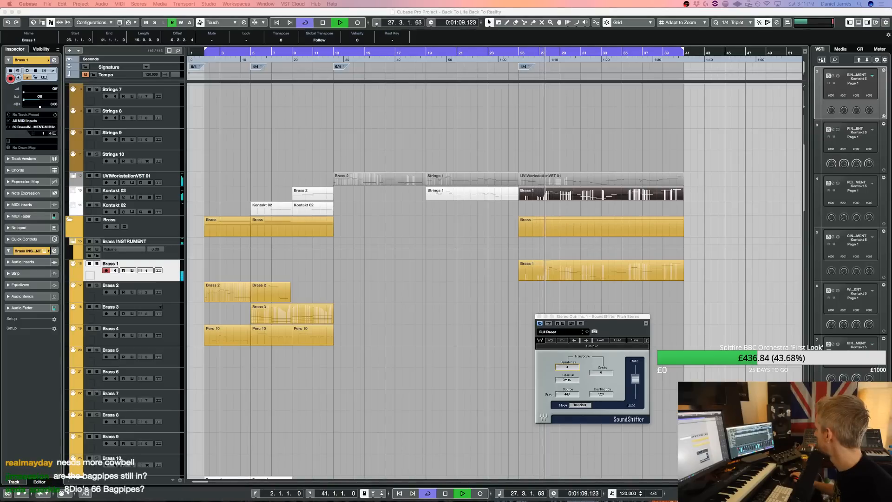
pyautogui.click(519, 50)
# Redraw the copied melody's modulation curve around bars 27 to 29, and delete the copied part from the Kontakt 03 track
pyautogui.doubleClick(571, 193)
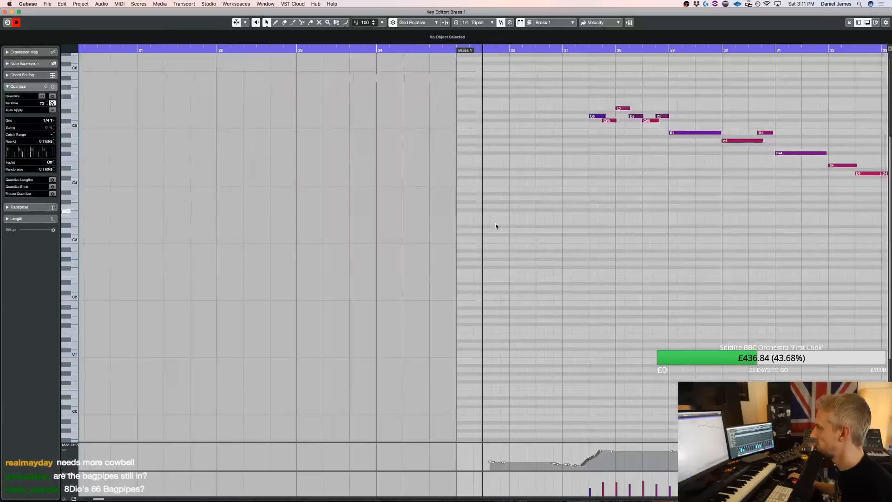
pyautogui.moveTo(539, 463); pyautogui.dragTo(689, 456)
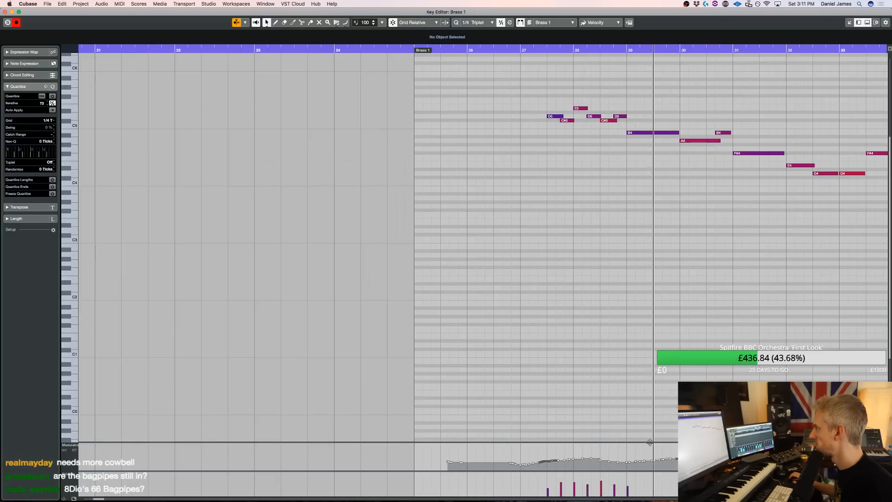
pyautogui.press('Return')
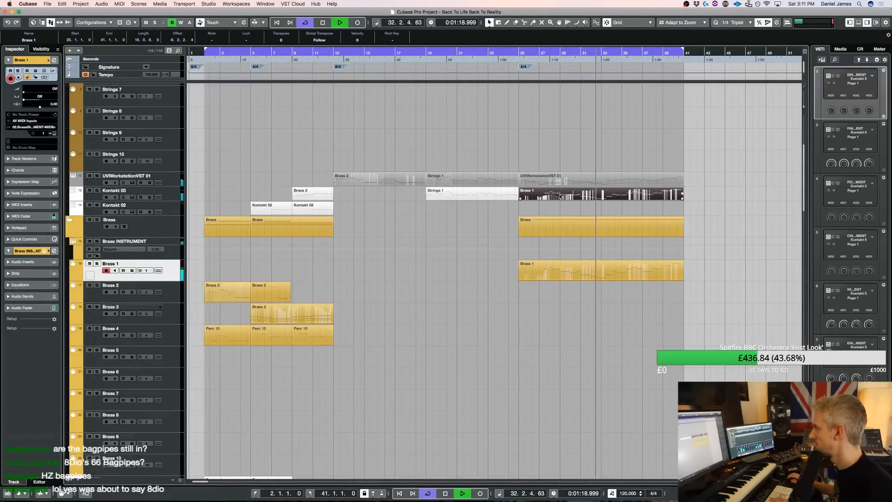
pyautogui.press('Delete')
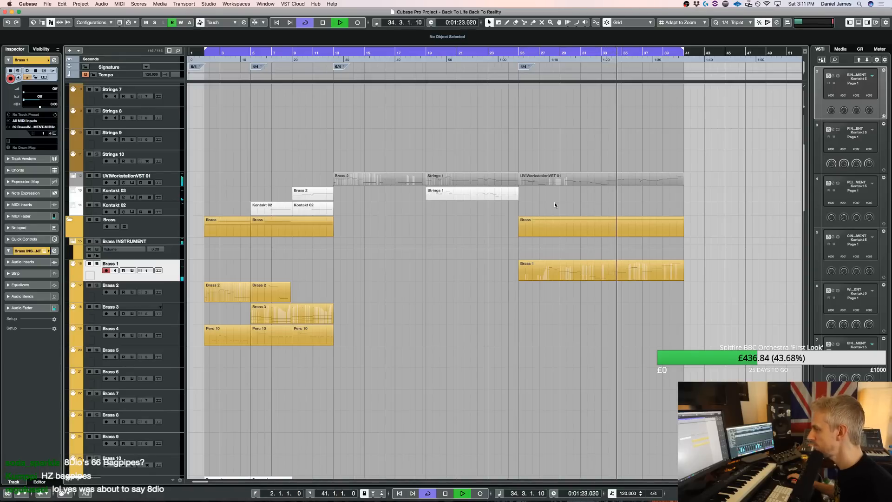
# Open the UVIWorkstationVST 01 melody at bar 25 in the Key Editor and quantize the D4 and E4 in bar 38 to 1/4 Triplet
pyautogui.scroll(-5, 538, 225)
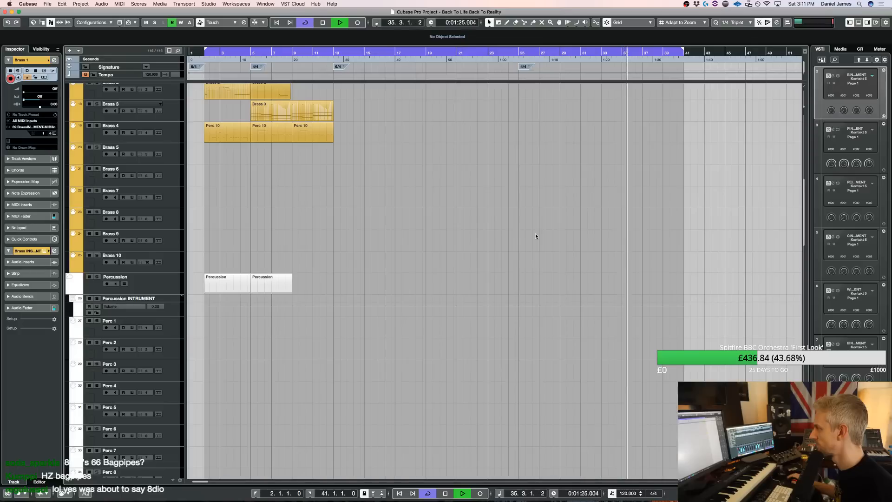
pyautogui.scroll(9, 535, 233)
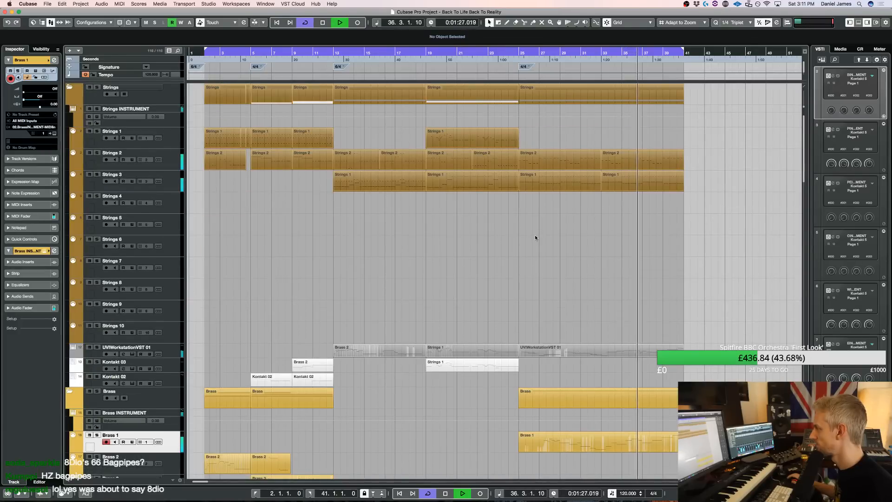
pyautogui.click(643, 354)
pyautogui.doubleClick(643, 355)
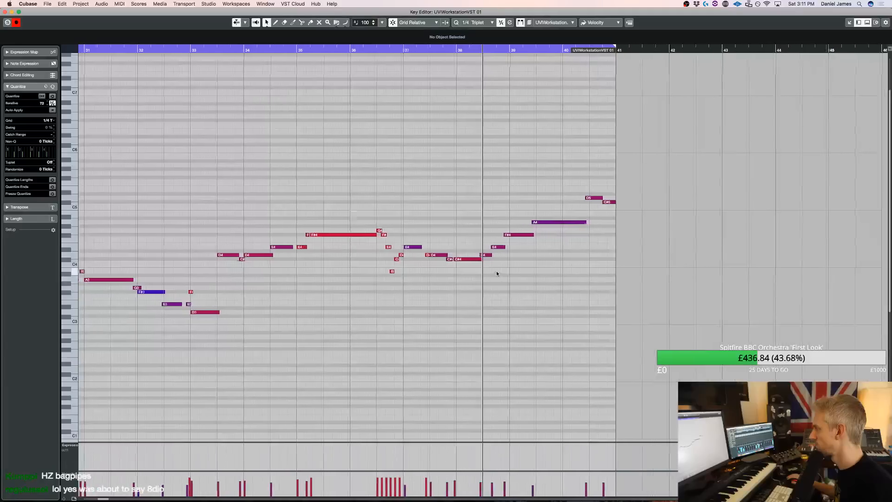
pyautogui.moveTo(472, 259); pyautogui.dragTo(491, 245)
pyautogui.press('q')
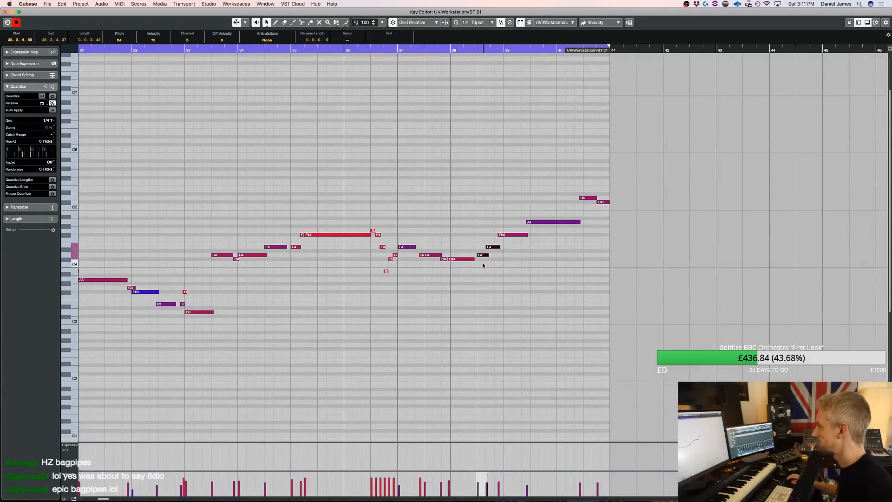
# Change the quantize grid to 1/8 and quantize the E4, F#4 and A4 in bars 38 and 39
pyautogui.click(496, 247)
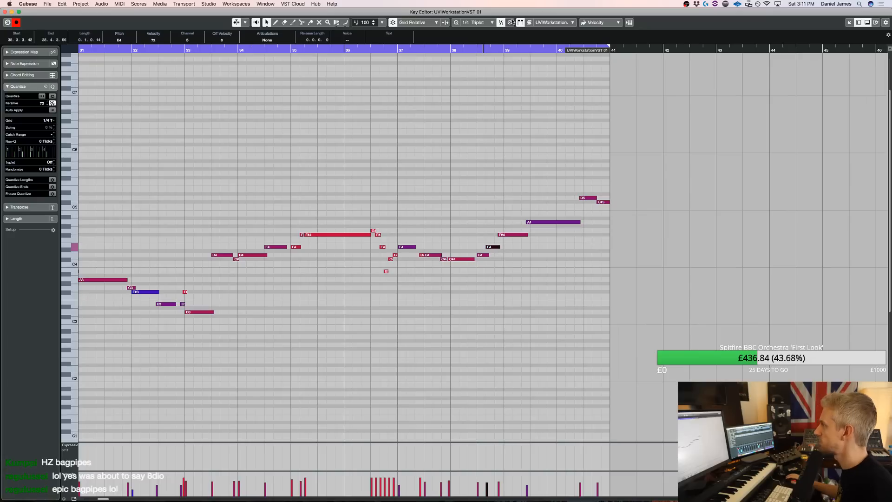
pyautogui.click(481, 22)
pyautogui.click(479, 27)
pyautogui.moveTo(495, 263); pyautogui.dragTo(526, 237)
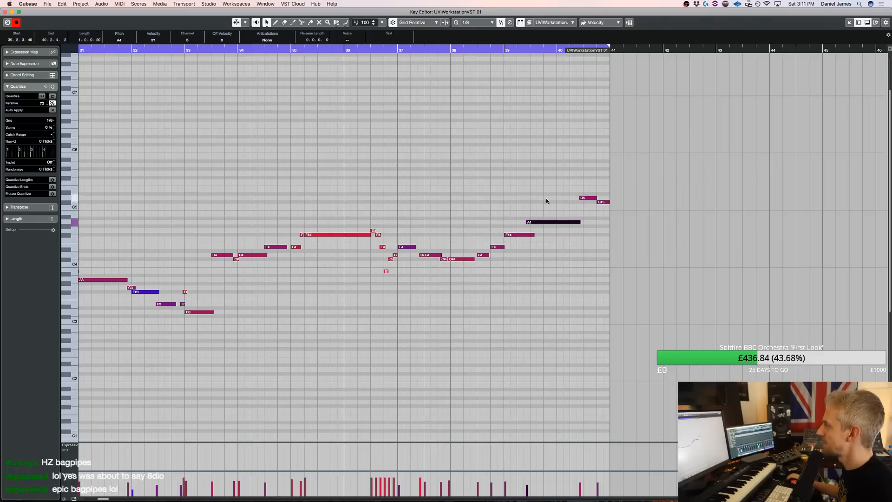
pyautogui.press('q')
pyautogui.press('q')
pyautogui.press('q')
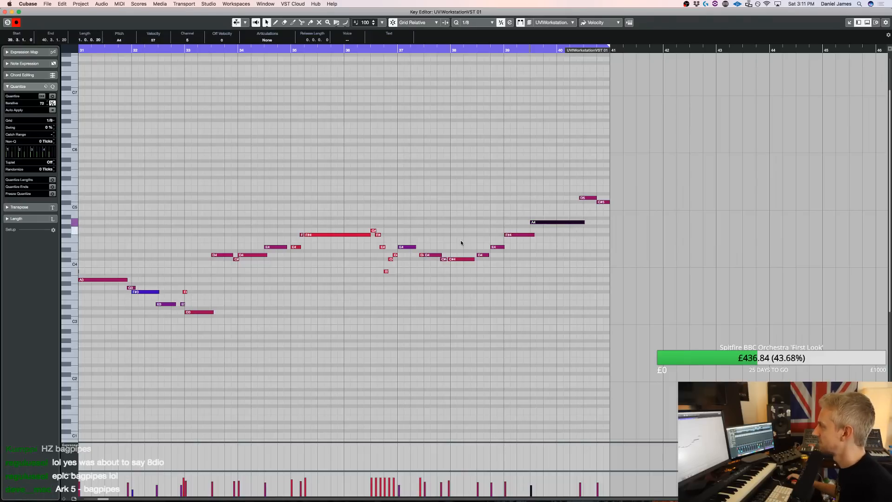
# Remove the short C#4 just before bar 38, extend the preceding D4 to bar 38 and audition the ending back to the arrangement
pyautogui.hscroll(-5, 381, 277)
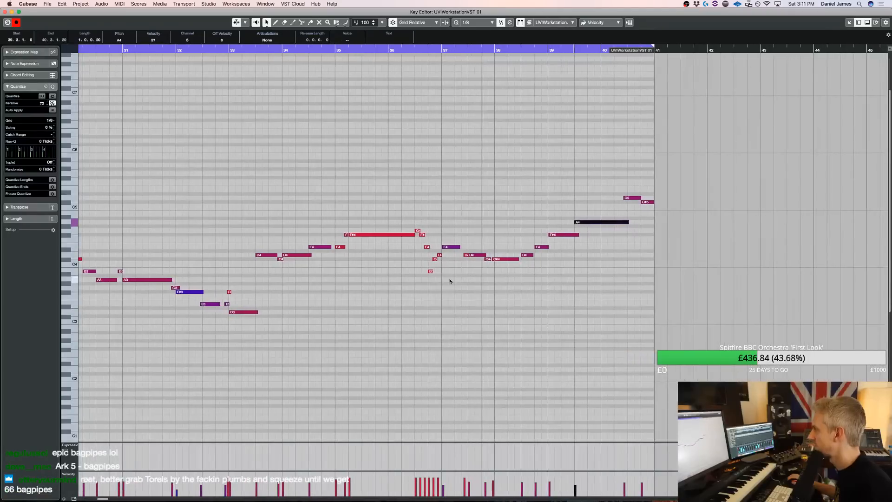
pyautogui.moveTo(488, 256); pyautogui.dragTo(495, 256)
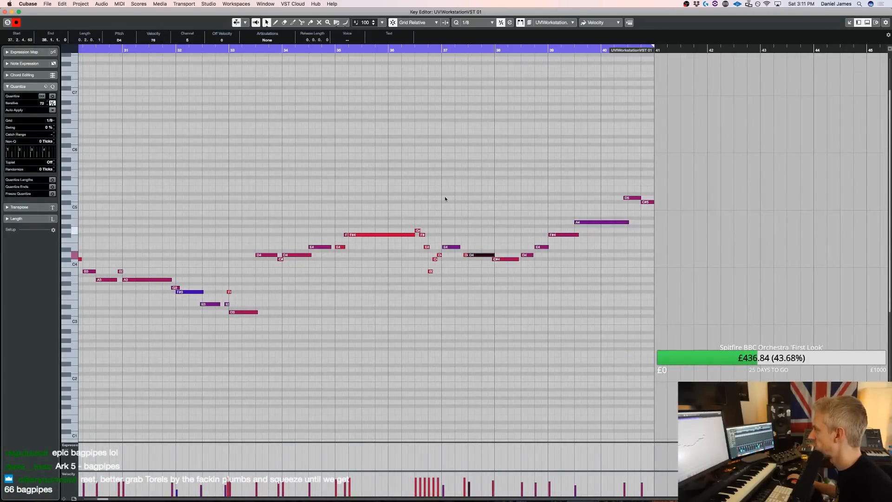
pyautogui.click(396, 50)
pyautogui.press('space')
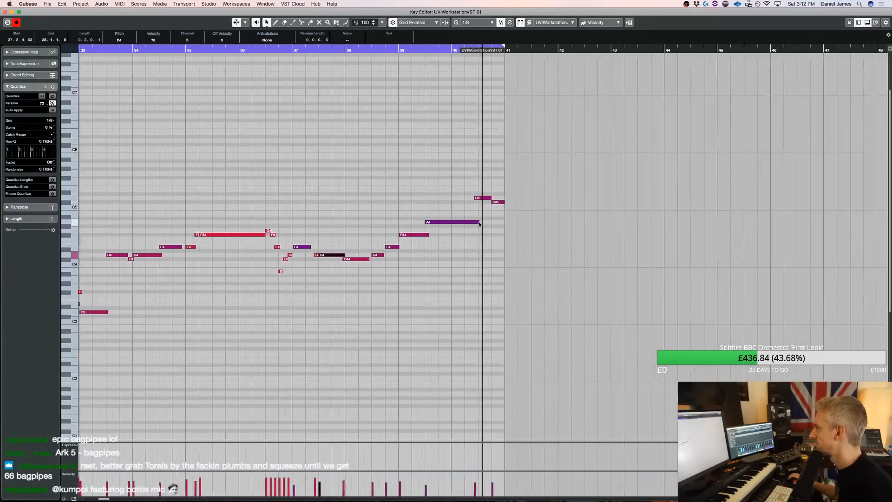
pyautogui.press('Return')
pyautogui.press('space')
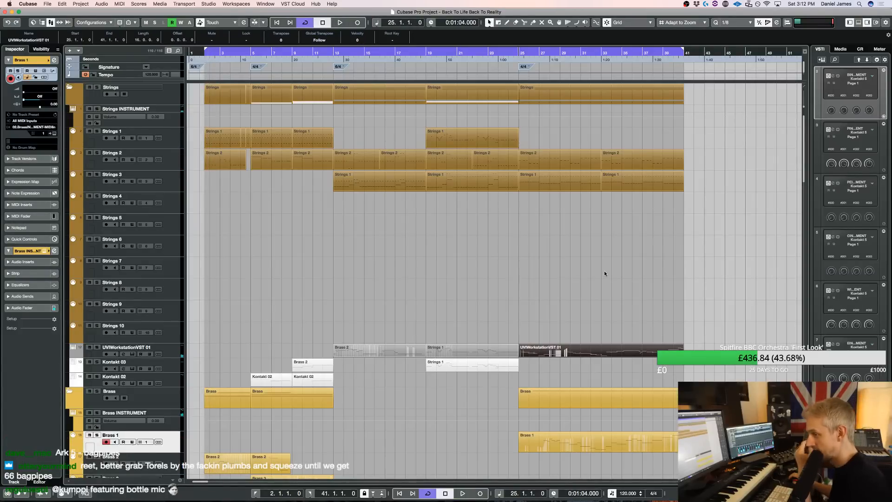
# Select the Wind 4 track and open its Wind INSTRUMENT Kontakt window
pyautogui.scroll(-10, 604, 271)
pyautogui.scroll(-3, 189, 346)
pyautogui.scroll(5, 186, 356)
pyautogui.scroll(-12, 353, 255)
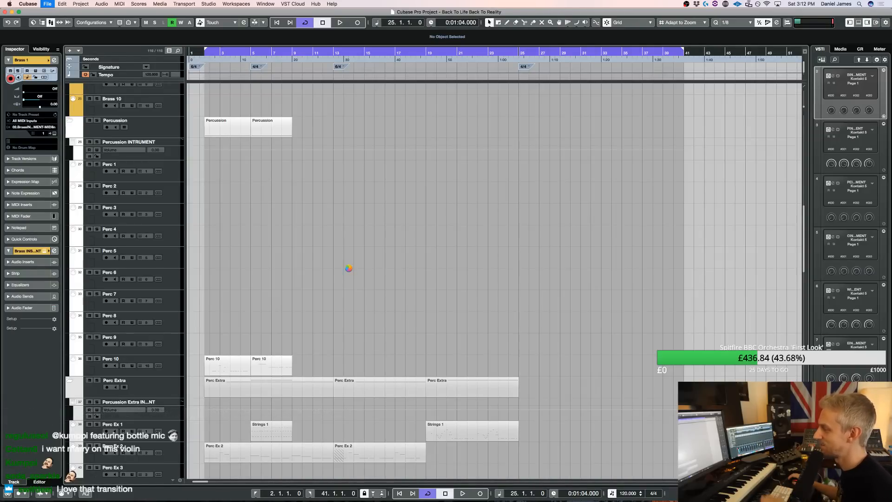
pyautogui.scroll(-15, 349, 270)
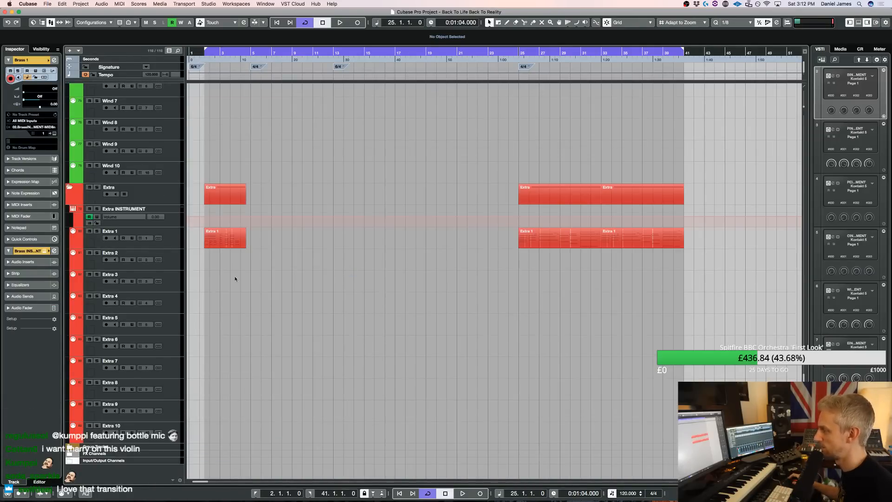
pyautogui.scroll(5, 189, 214)
pyautogui.click(177, 159)
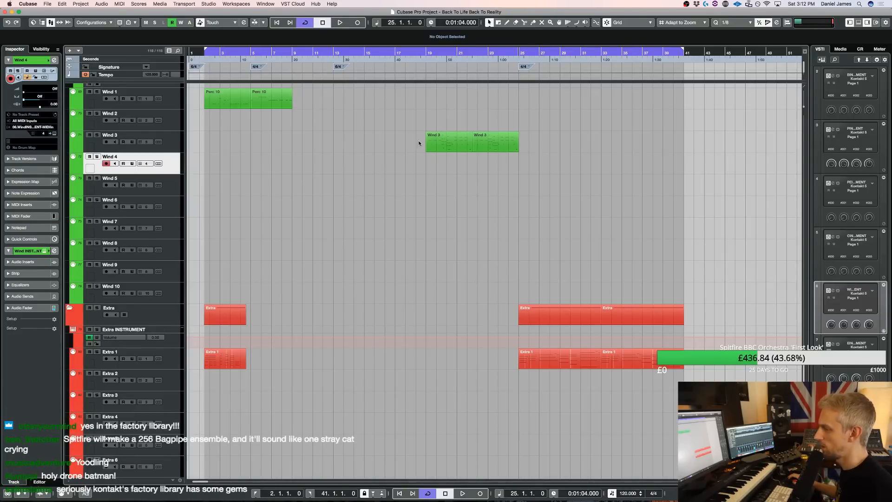
pyautogui.press('F11')
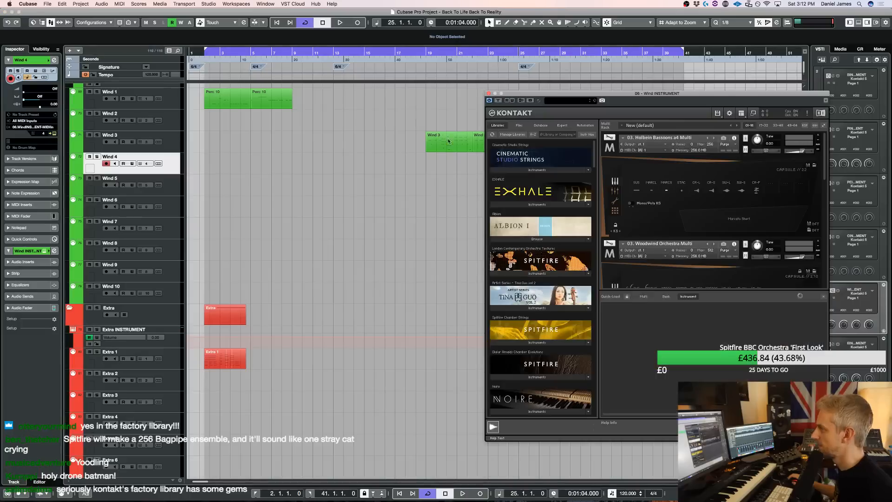
# Load Highland Pipes from the World bagpipes of the Kontakt 4 Library into the Wind instrument rack
pyautogui.scroll(-5, 674, 218)
pyautogui.scroll(-3, 673, 218)
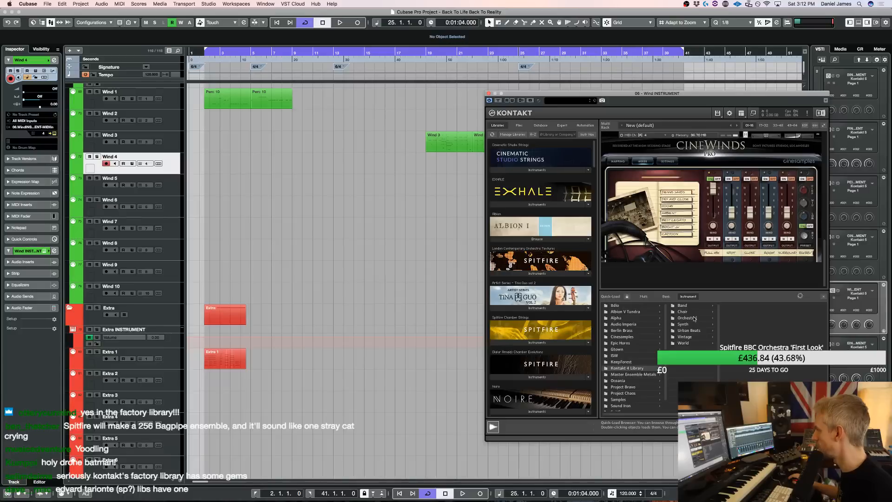
pyautogui.click(744, 306)
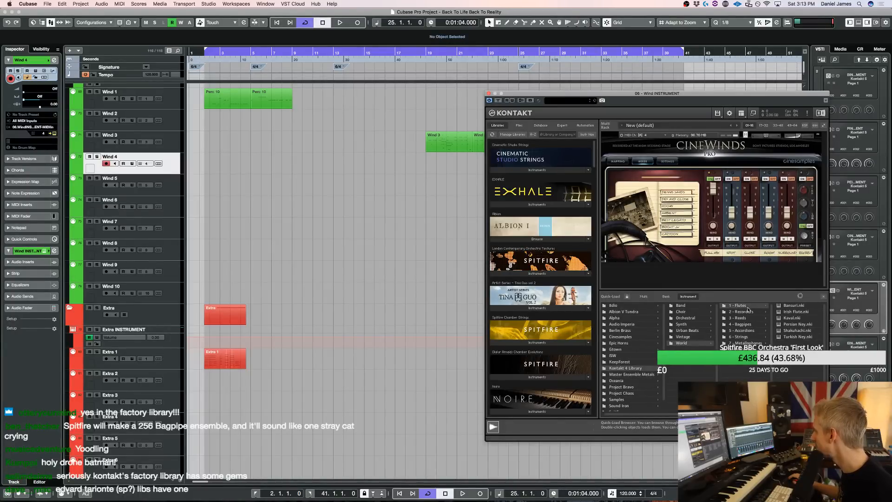
pyautogui.click(755, 325)
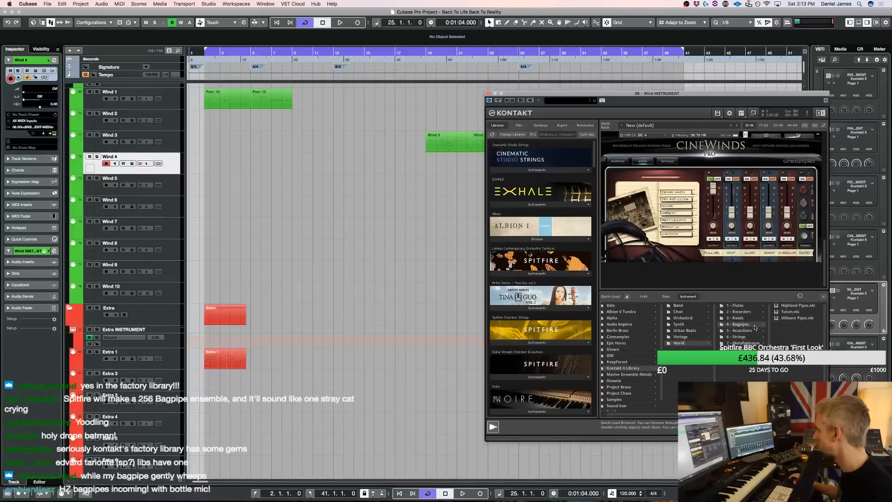
pyautogui.moveTo(780, 296); pyautogui.dragTo(726, 226)
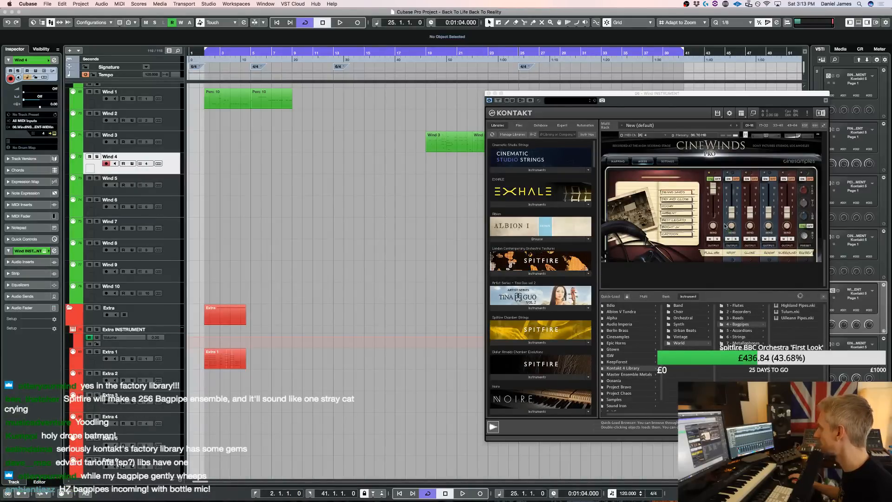
# Audition the bagpipes against the arrangement, swapping Highland Pipes for Tulum and Uilleann Pipes, and toggle the drone latch
pyautogui.click(499, 161)
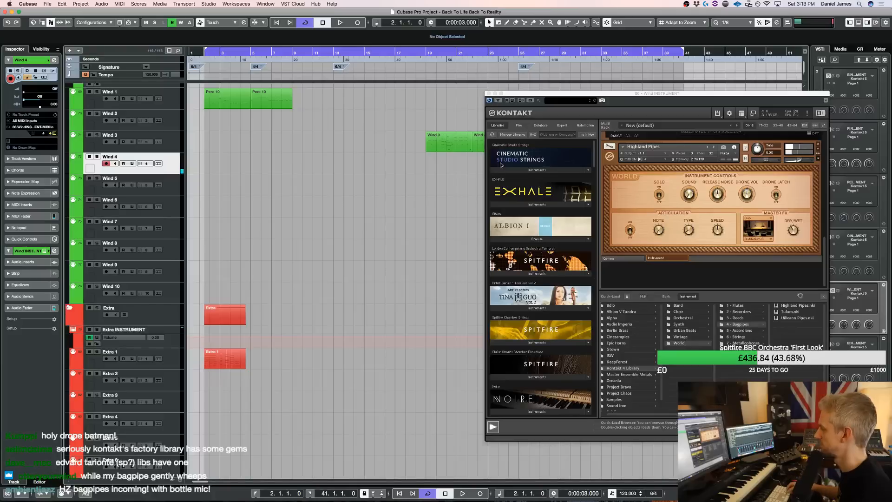
pyautogui.press('space')
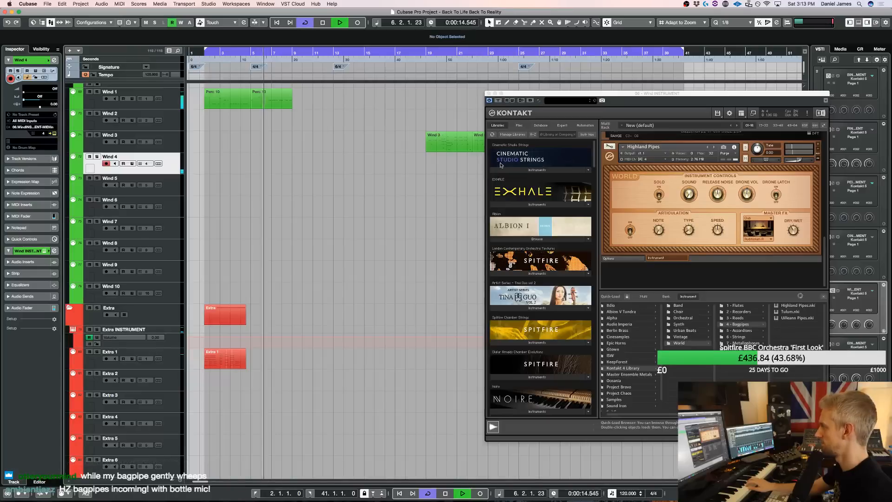
pyautogui.click(714, 147)
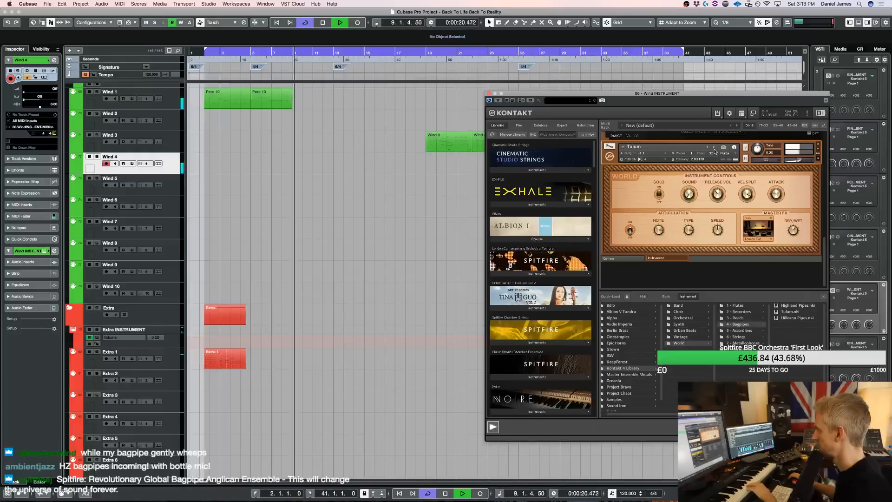
pyautogui.click(714, 148)
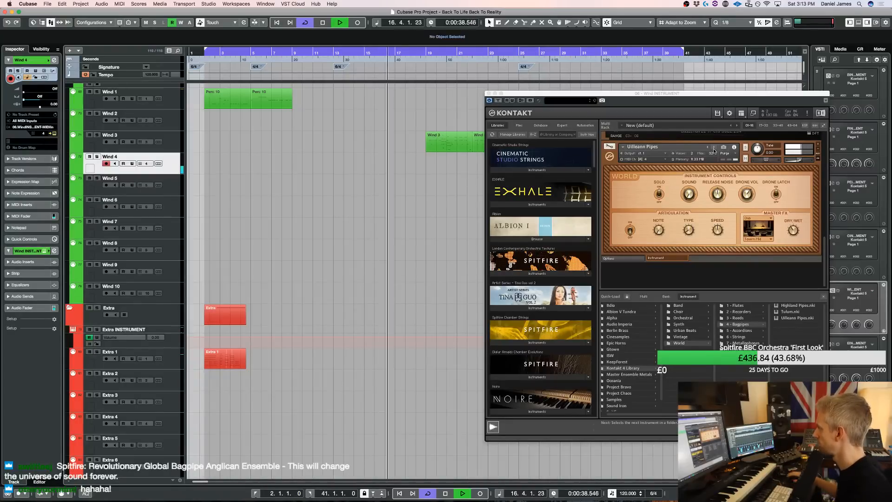
pyautogui.click(776, 197)
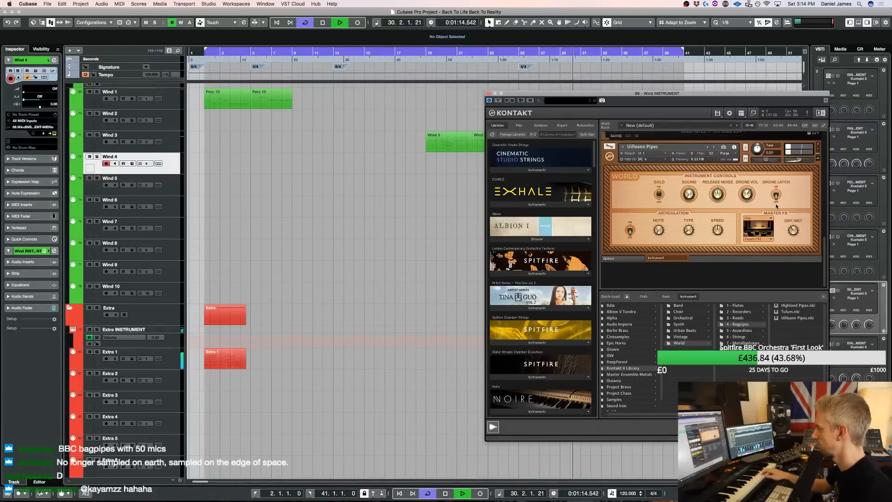
# Stop playback, remove Uilleann Pipes from the rack without saving changes, and close the Kontakt window
pyautogui.press('space')
pyautogui.click(818, 144)
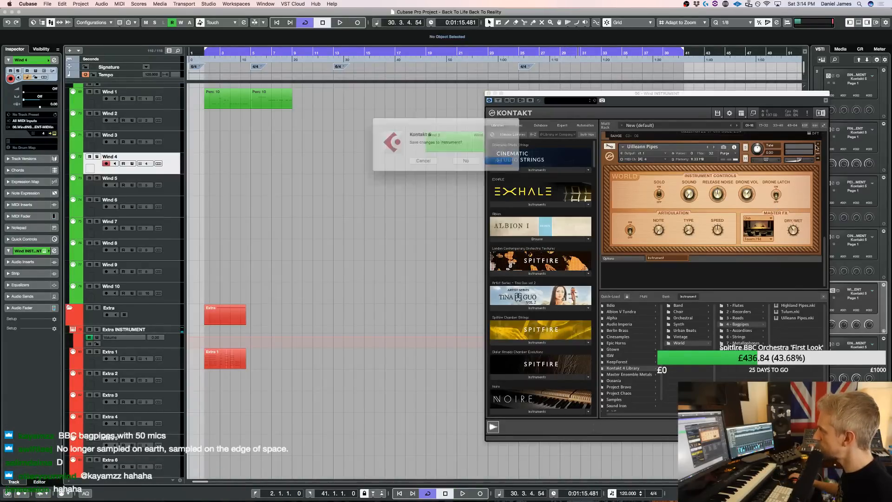
pyautogui.click(465, 161)
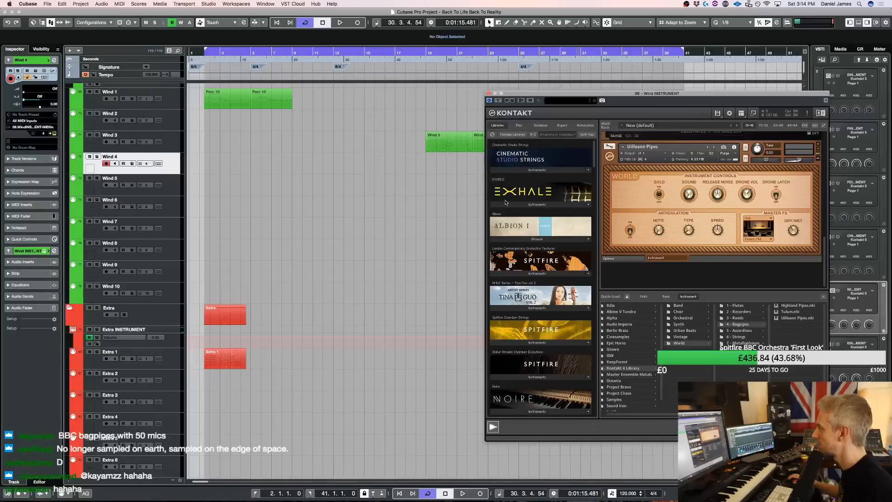
pyautogui.click(350, 228)
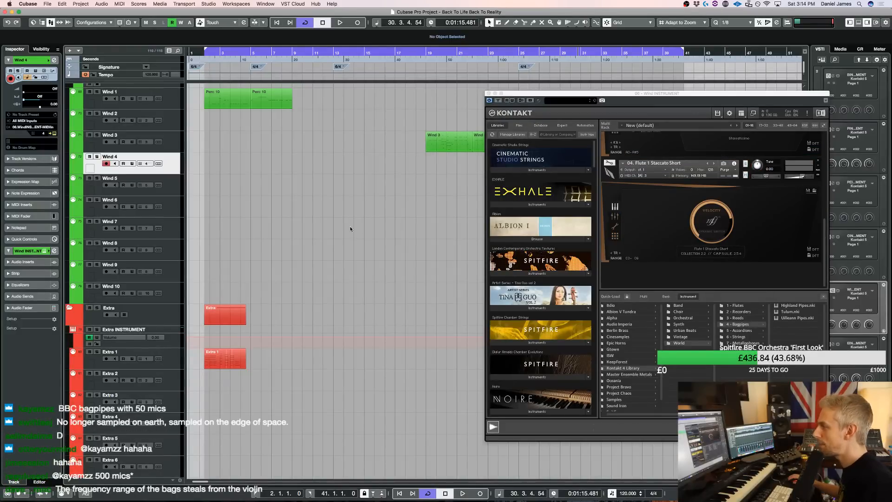
pyautogui.click(487, 93)
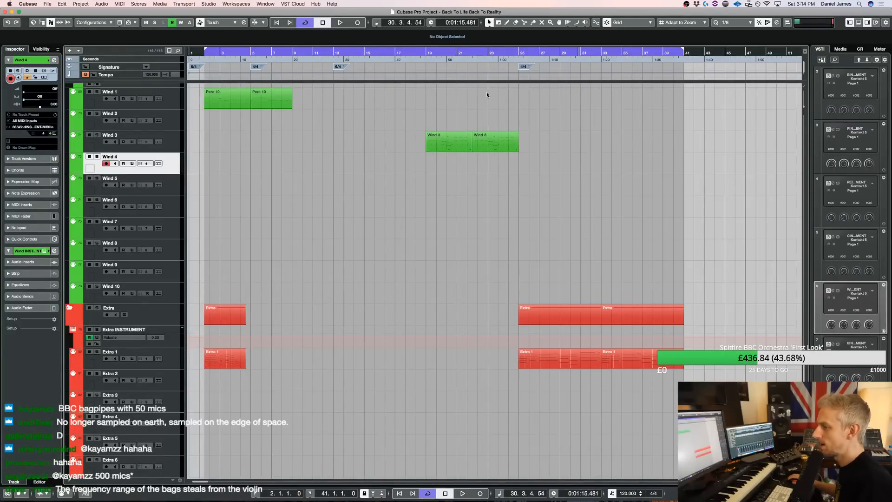
pyautogui.moveTo(230, 500)
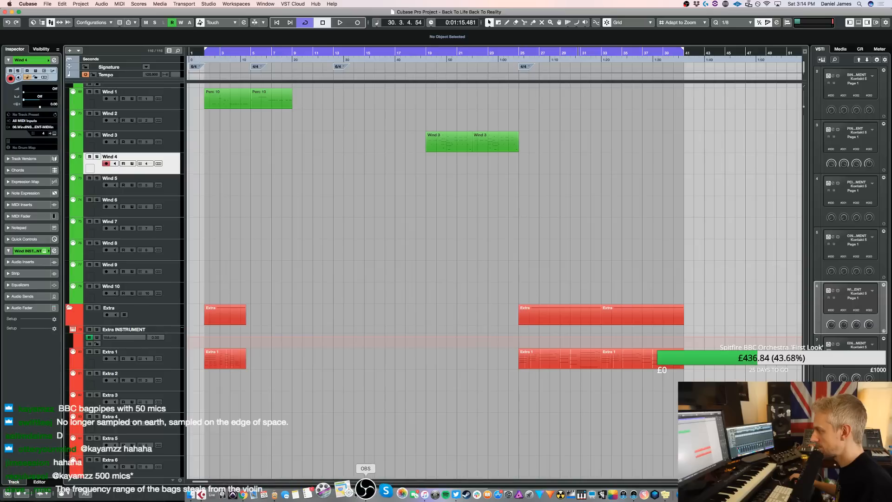
pyautogui.click(358, 489)
pyautogui.click(377, 277)
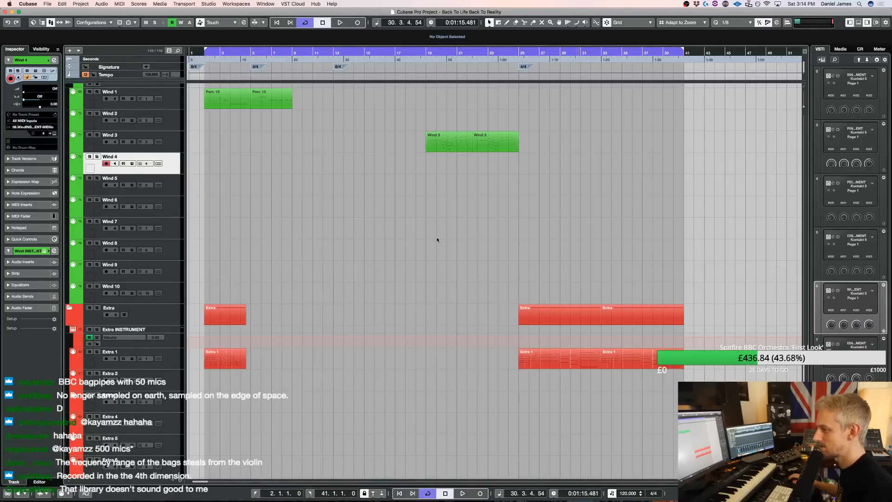
# Audition the opening from bar 2 and open the first Strings 2 part in the Key Editor
pyautogui.press('space')
pyautogui.scroll(15, 335, 221)
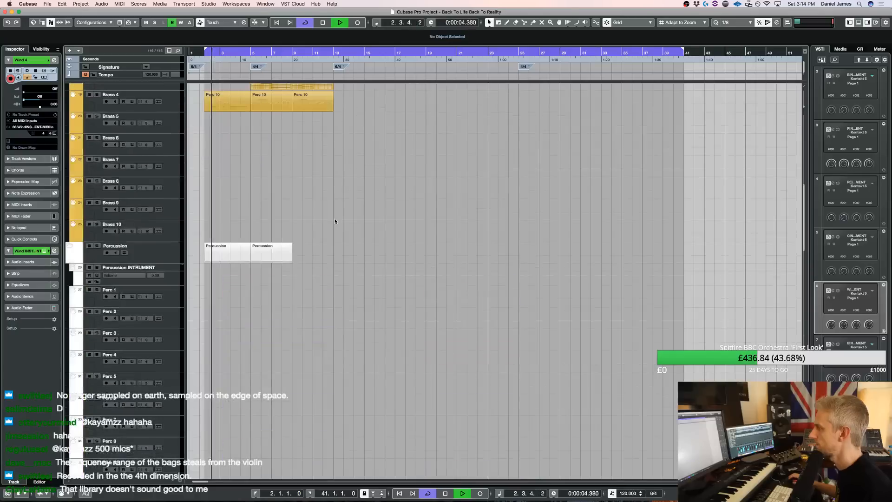
pyautogui.press('space')
pyautogui.press('space')
pyautogui.click(226, 163)
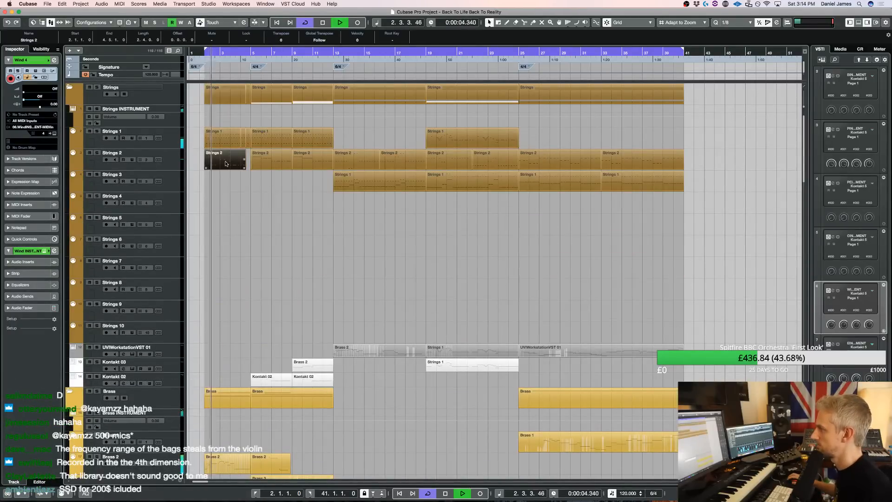
pyautogui.doubleClick(226, 163)
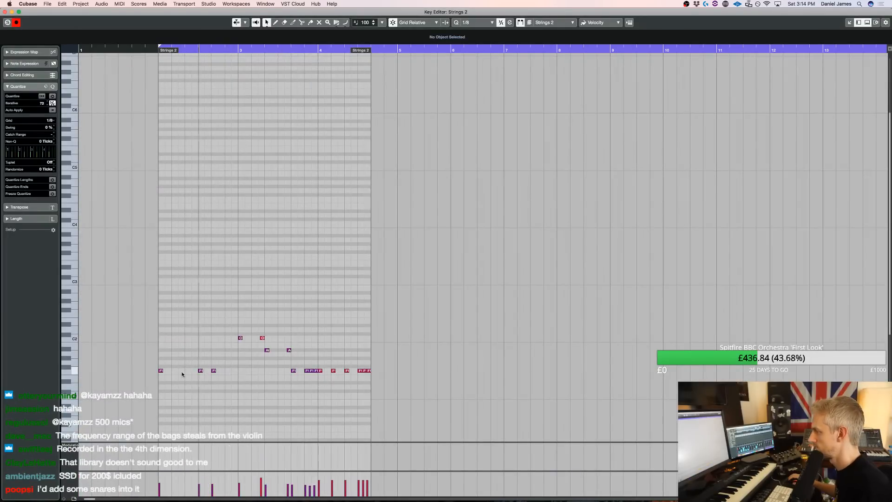
# Set the quantize grid to 1/8 Triplet, add two F1 notes between the paired F1s in bar 2, and lower their velocity to 67
pyautogui.doubleClick(207, 371)
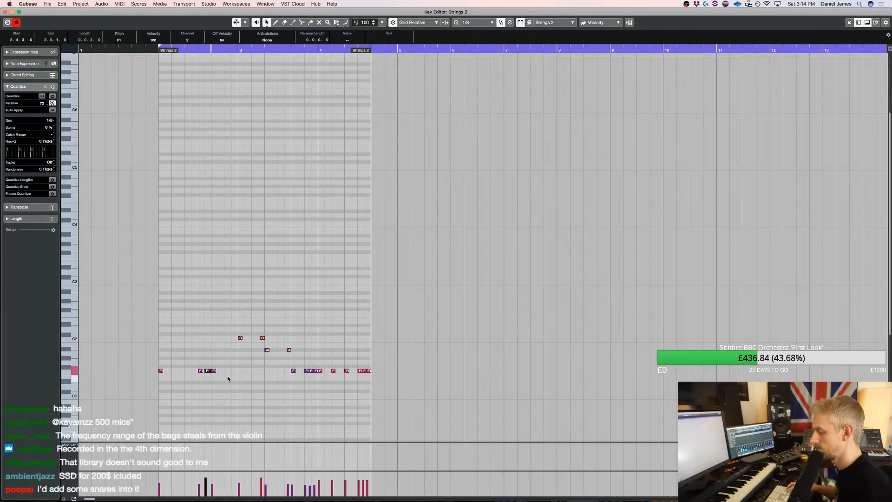
pyautogui.press('h')
pyautogui.press('h')
pyautogui.press('h')
pyautogui.press('h')
pyautogui.press('h')
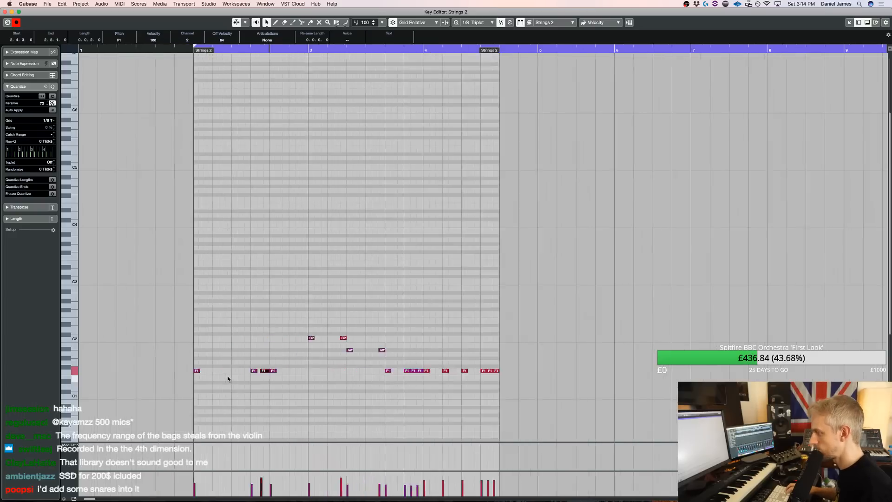
pyautogui.press('Delete')
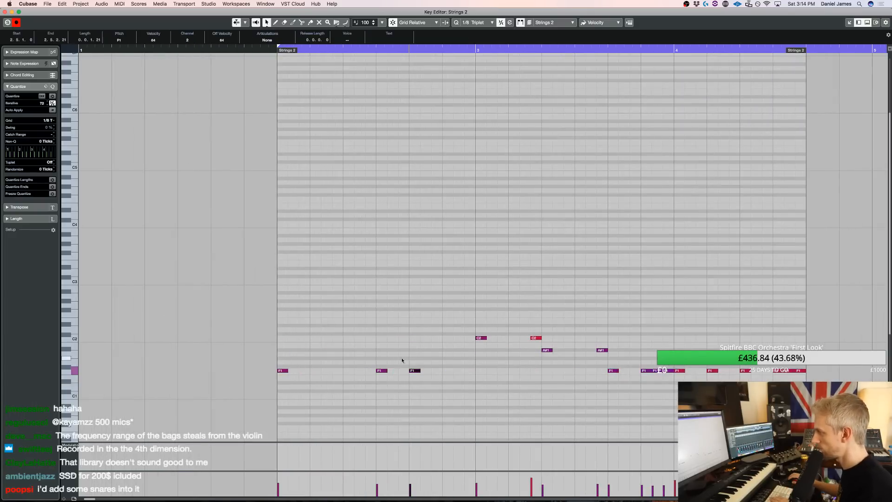
pyautogui.doubleClick(391, 371)
pyautogui.doubleClick(403, 370)
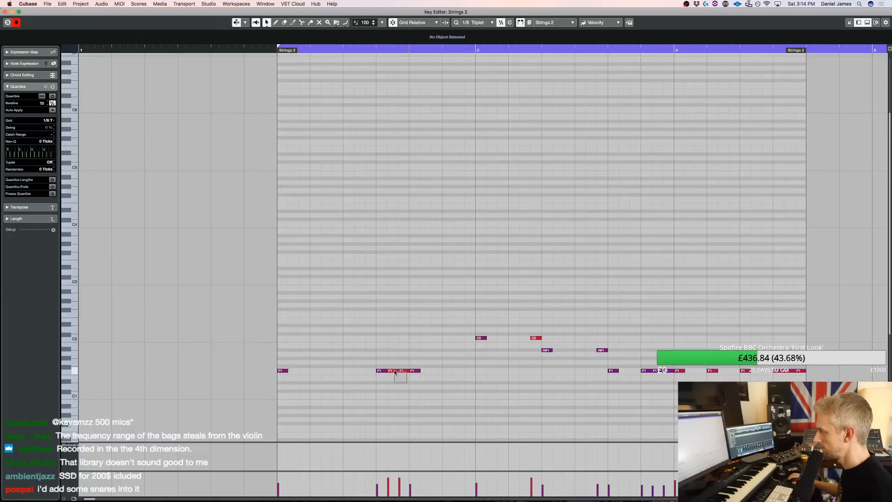
pyautogui.moveTo(394, 369); pyautogui.dragTo(392, 371)
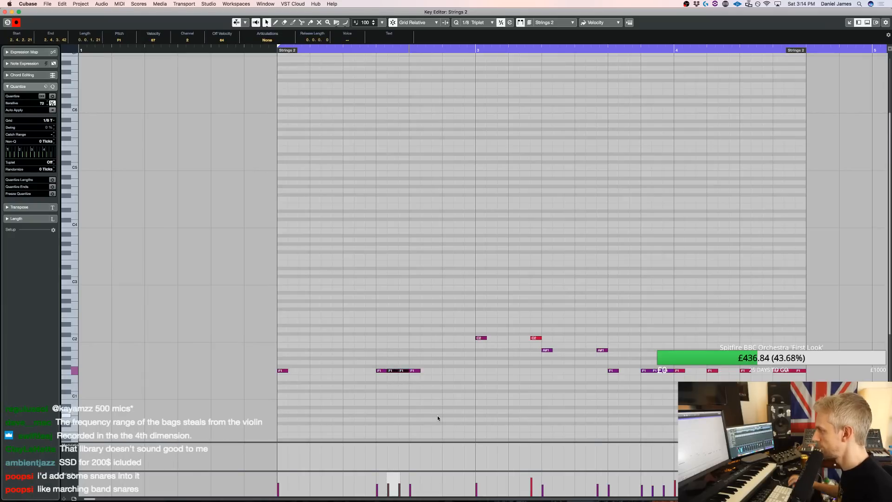
# Audition the part, add two F1 notes at the end of bar 2 plus a C2 and an A#1 in bar 3, and close the editor
pyautogui.press('space')
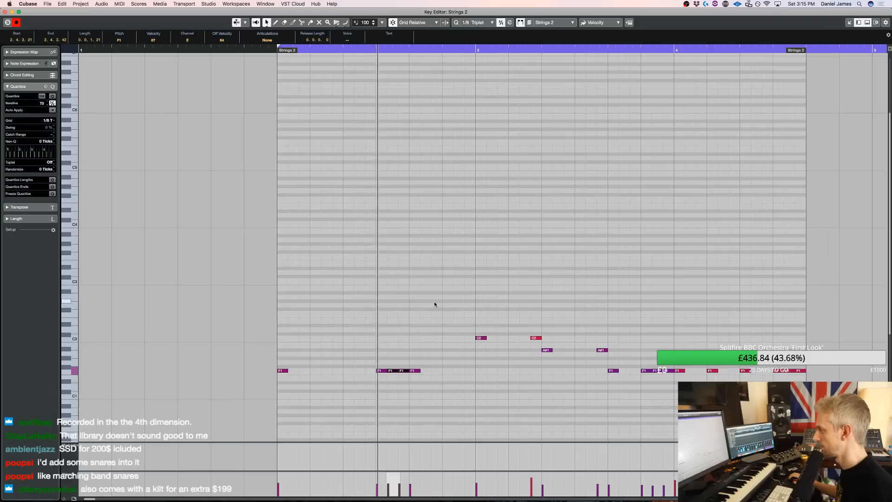
pyautogui.click(463, 370)
pyautogui.click(470, 371)
pyautogui.press('space')
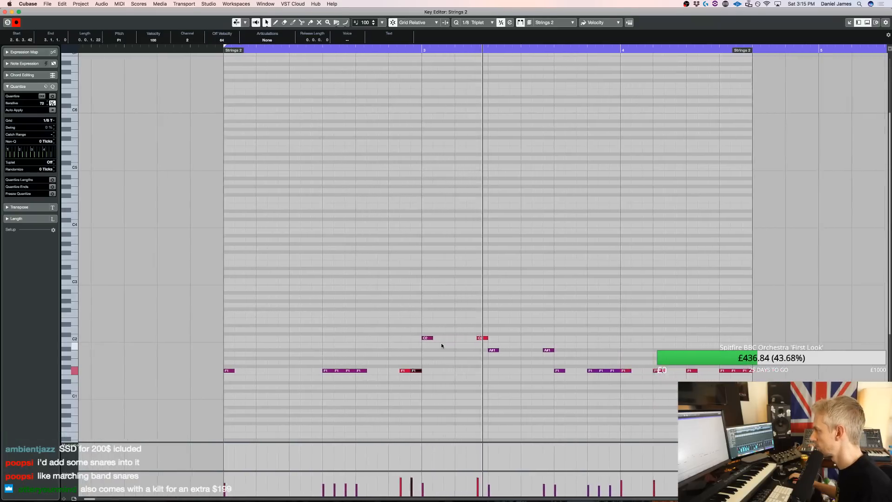
pyautogui.click(443, 338)
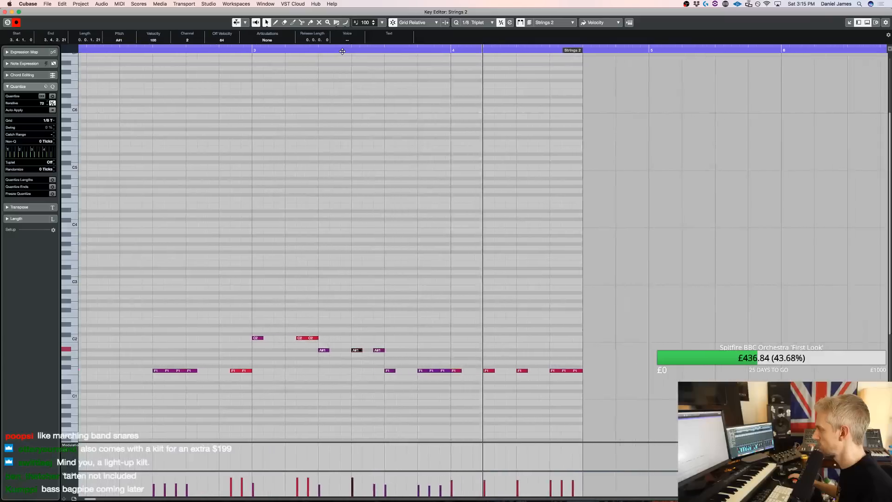
pyautogui.press('super+w')
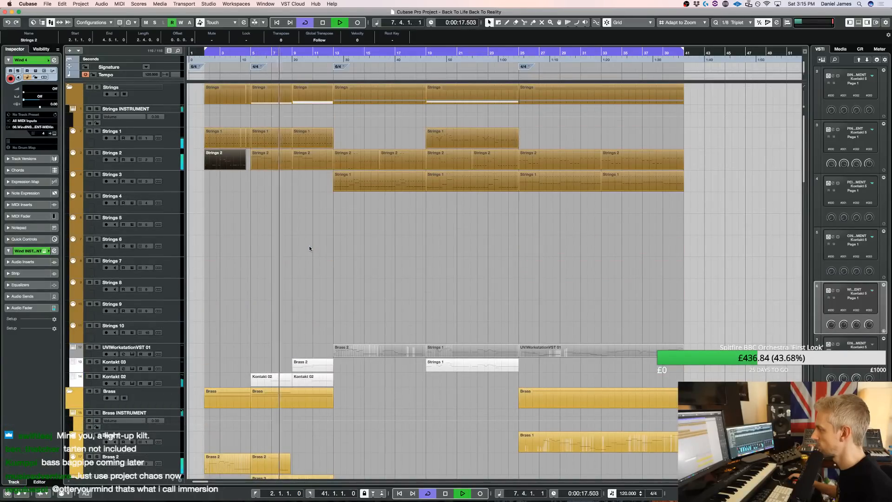
# Duplicate the Brass 2 part that starts at bar 5 and move the copy to bar 9
pyautogui.scroll(-3, 276, 428)
pyautogui.click(276, 428)
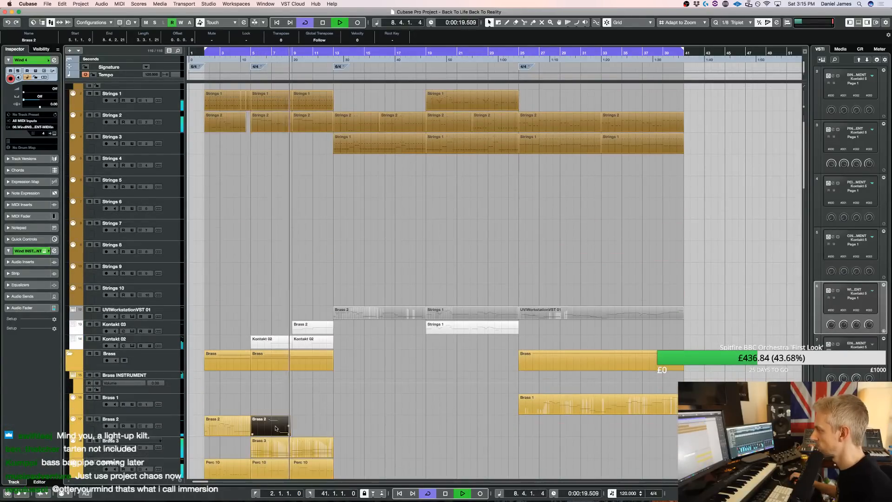
pyautogui.press('super+d')
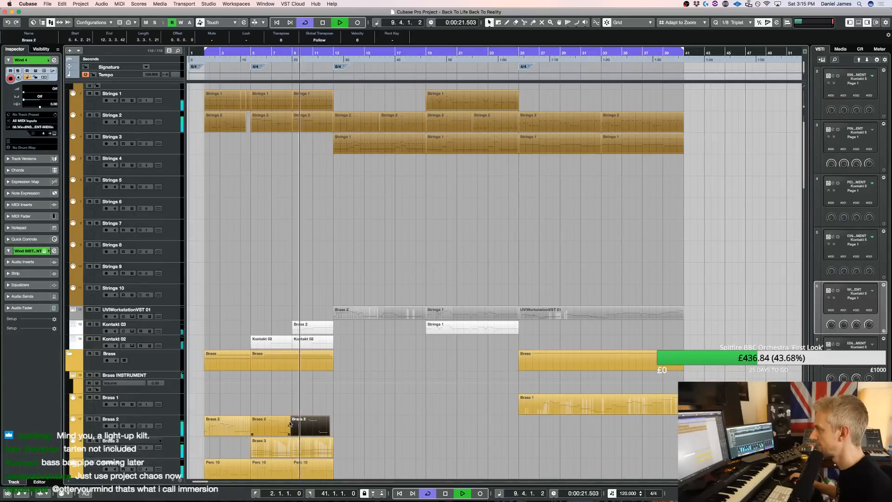
pyautogui.moveTo(304, 426); pyautogui.dragTo(305, 426)
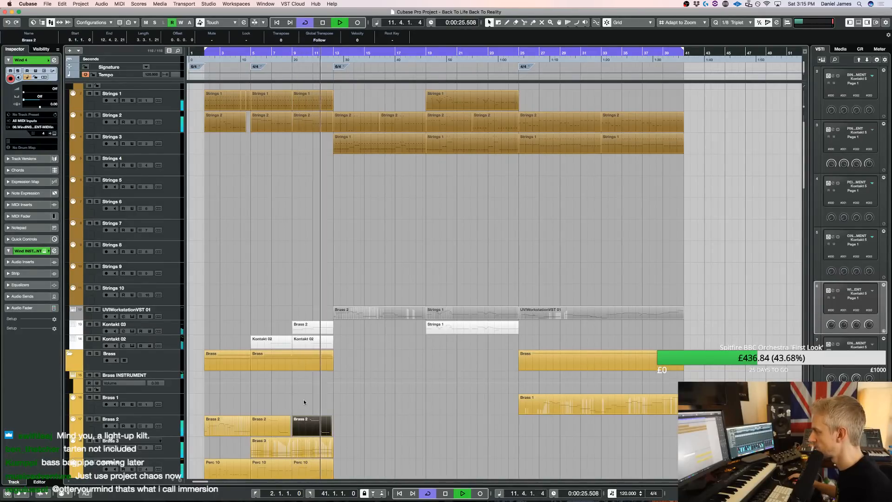
# Copy the bar 9 Brass 2 part down to the Brass 5 track and select that track
pyautogui.scroll(-5, 304, 402)
pyautogui.moveTo(312, 325); pyautogui.dragTo(317, 381)
pyautogui.click(173, 395)
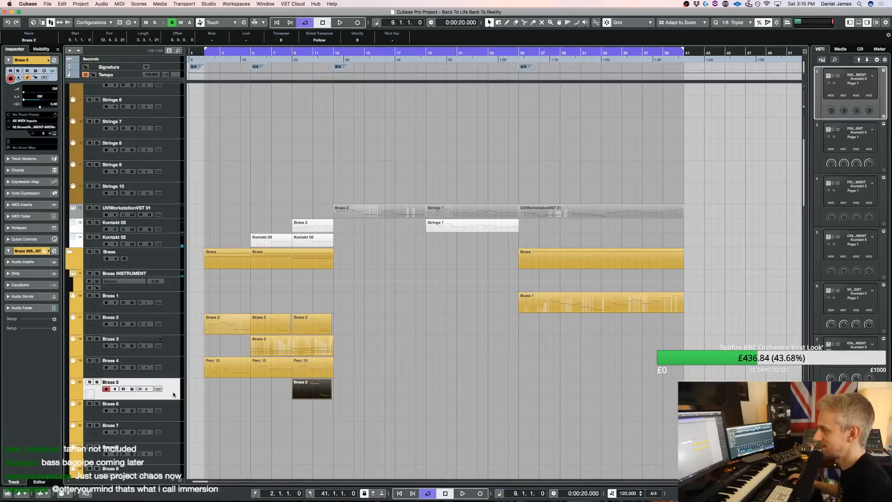
# Load the ABP - Ensembles - Three Trumpets patch from Angry Brass Pro - Ensembles into the Brass instrument's Kontakt rack
pyautogui.press('e')
pyautogui.scroll(-10, 689, 200)
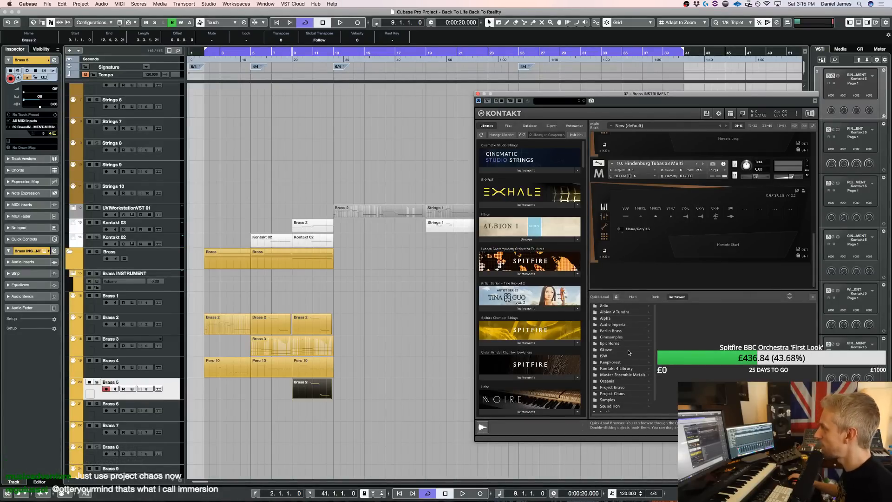
pyautogui.scroll(-2, 626, 362)
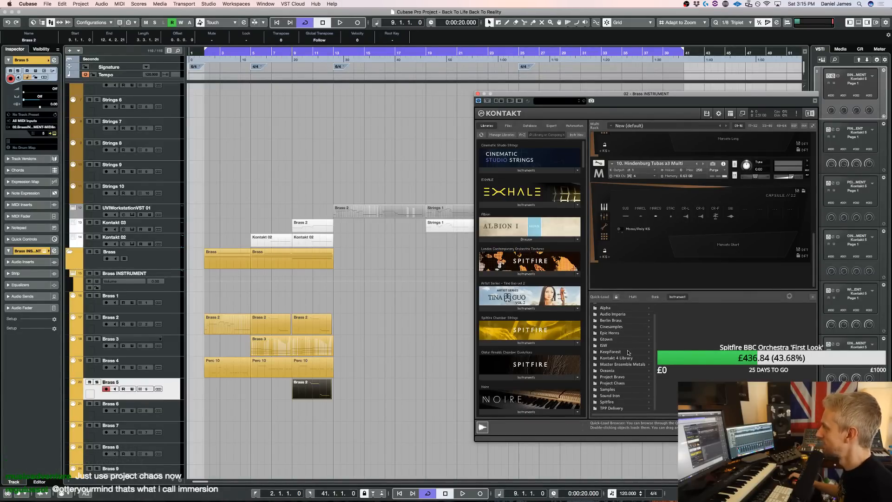
pyautogui.click(621, 391)
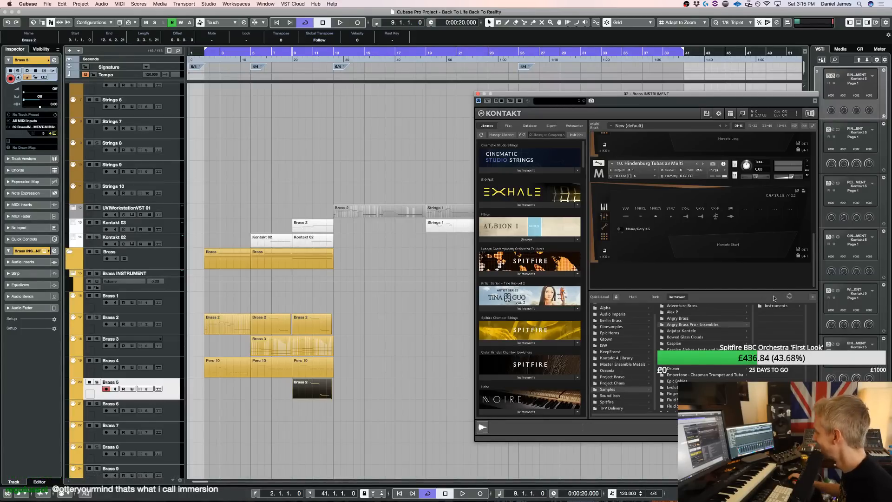
pyautogui.click(776, 305)
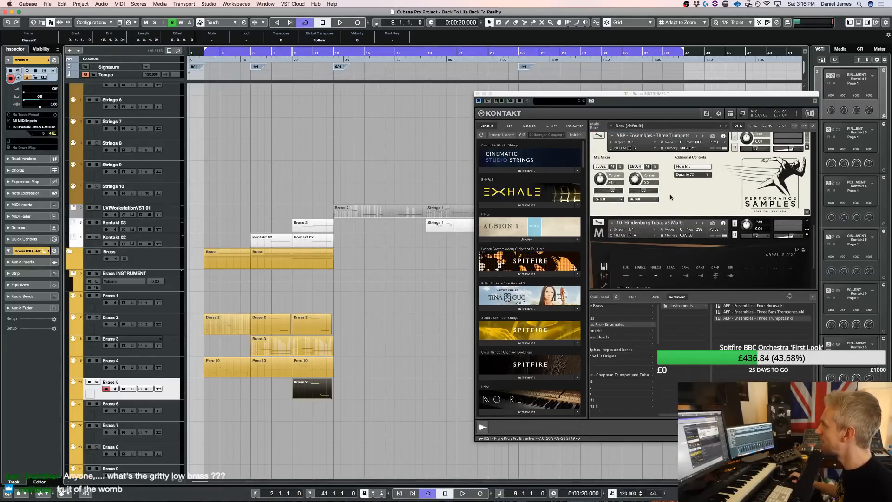
# Audition the bar 9 part on the Brass 5 track, first soloed and with all tracks playing
pyautogui.doubleClick(303, 390)
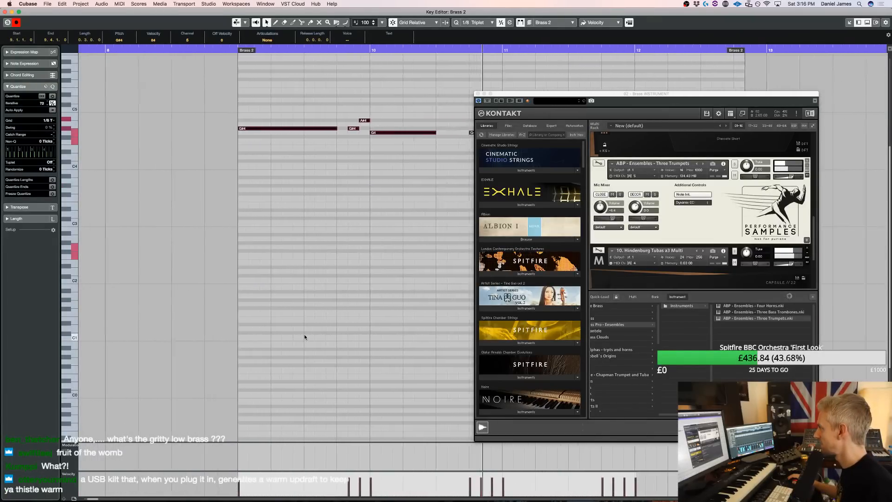
pyautogui.press('Return')
pyautogui.press('space')
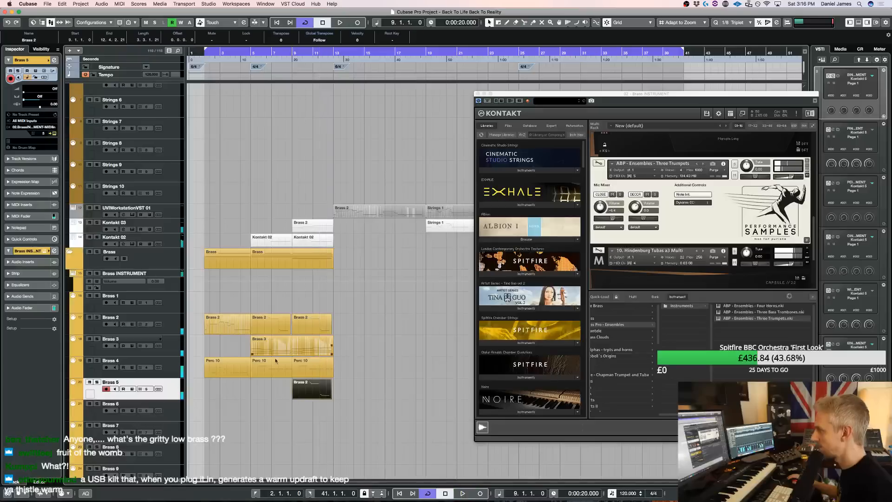
pyautogui.press('space')
pyautogui.doubleClick(305, 387)
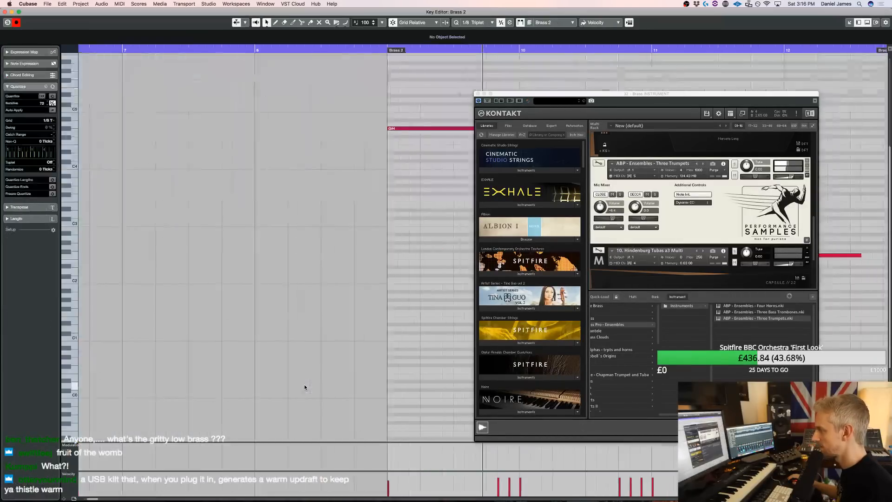
pyautogui.hscroll(3, 379, 439)
pyautogui.press('Return')
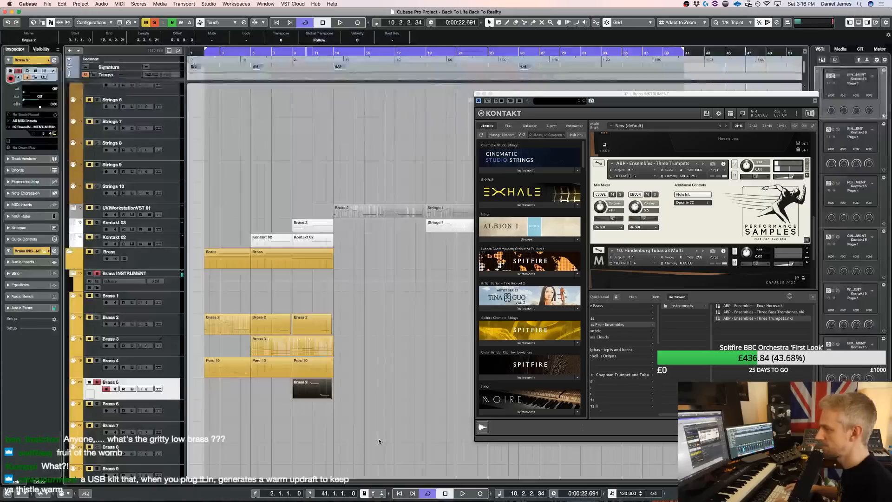
pyautogui.press('space')
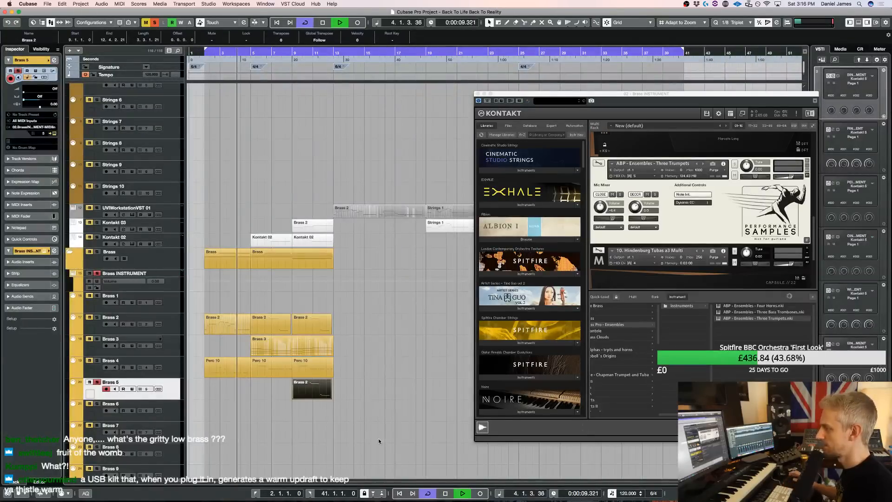
pyautogui.press('super+s')
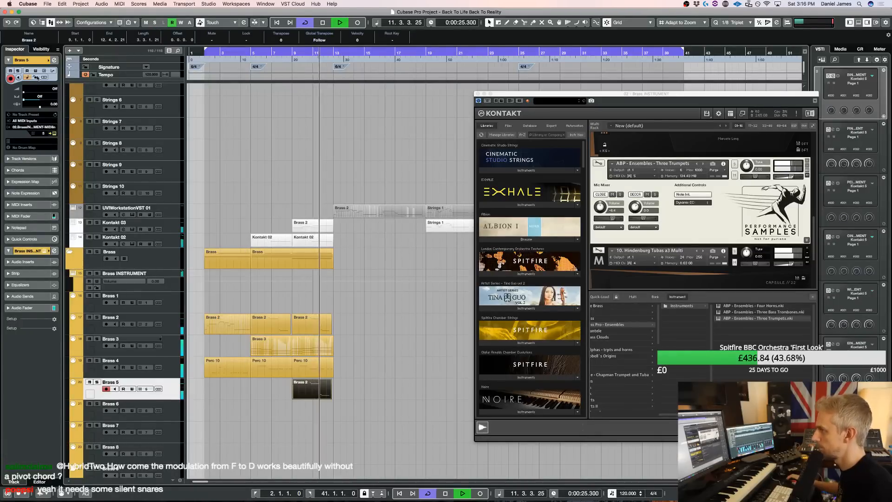
# Set the Brass 5 track delay to -125 and audition the result from bar 9
pyautogui.doubleClick(57, 105)
pyautogui.write('-125')
pyautogui.press('Return')
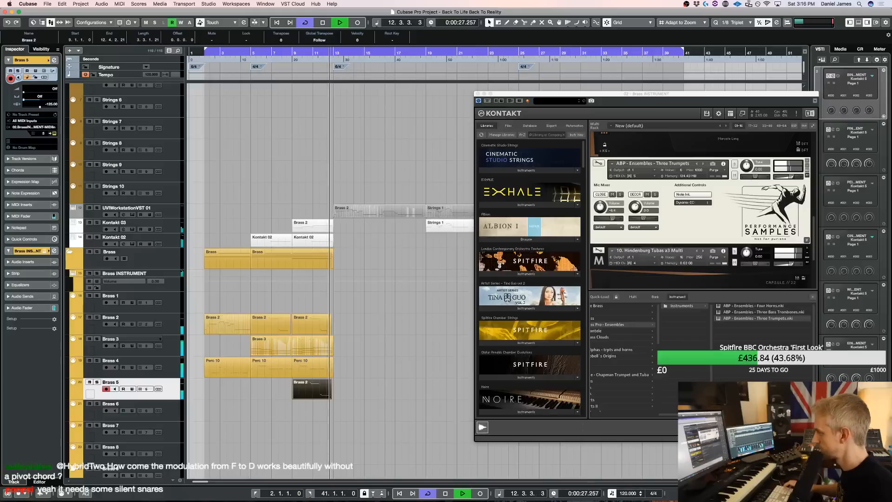
pyautogui.press('space')
pyautogui.click(295, 59)
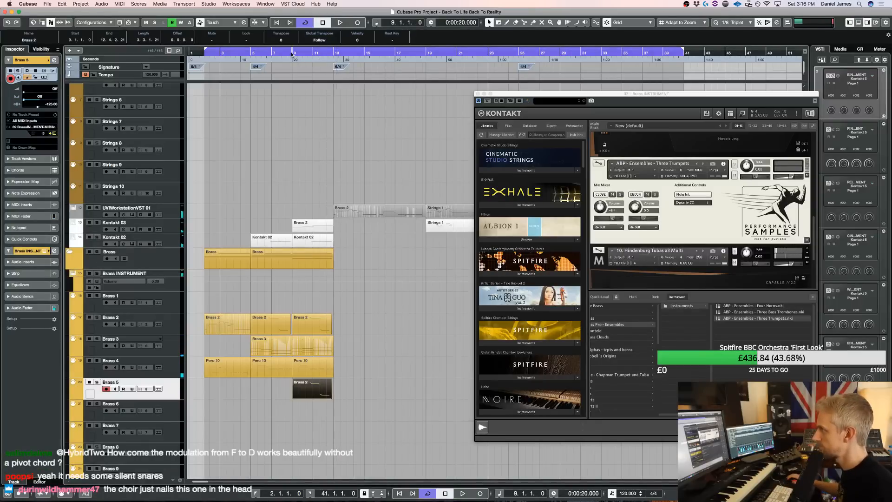
pyautogui.press('space')
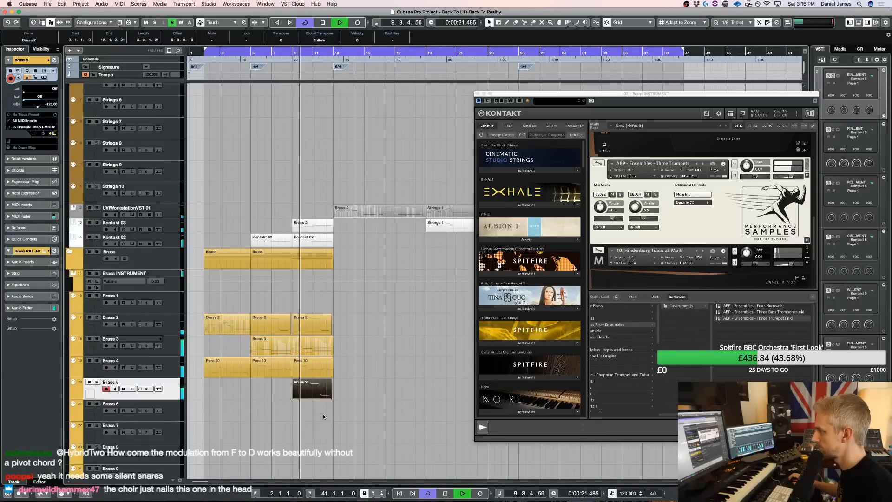
# Insert a short G4 note at beat 4 of bar 9 in the Brass 5 part and trim the long G#4 before it
pyautogui.doubleClick(309, 394)
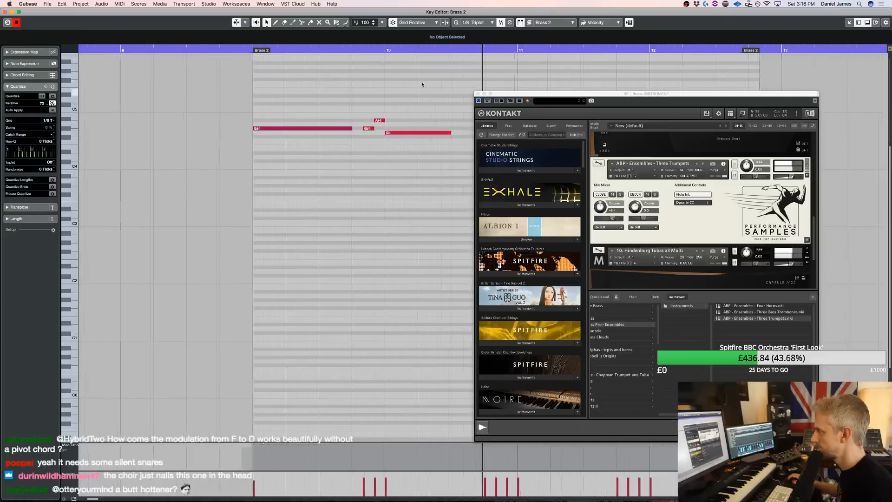
pyautogui.click(479, 93)
pyautogui.keyDown('alt'); pyautogui.click(229, 128); pyautogui.keyUp('alt')
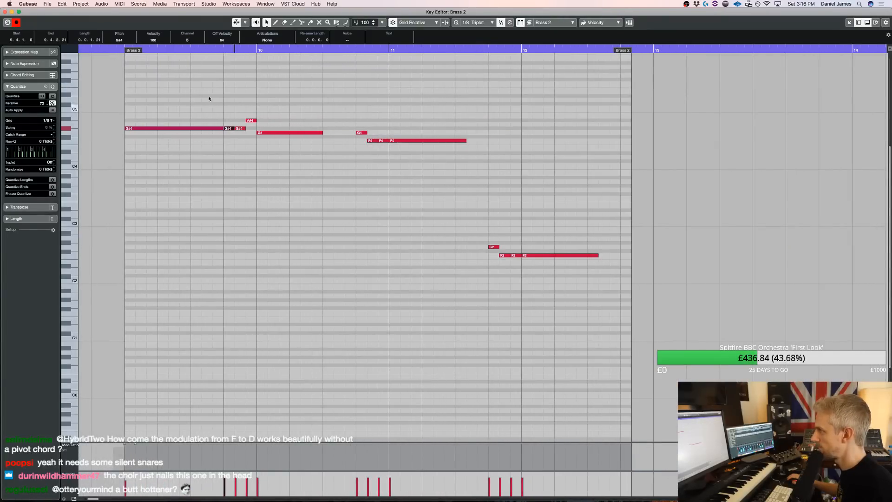
pyautogui.moveTo(223, 128); pyautogui.dragTo(220, 129)
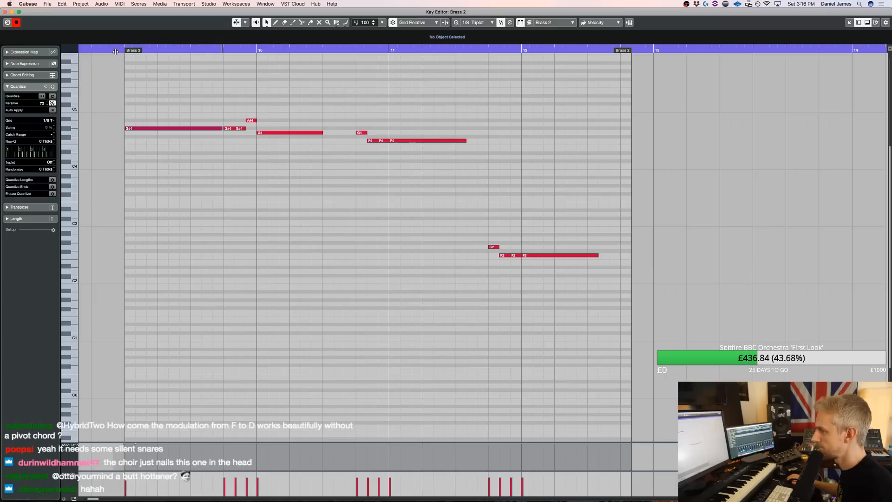
pyautogui.click(115, 51)
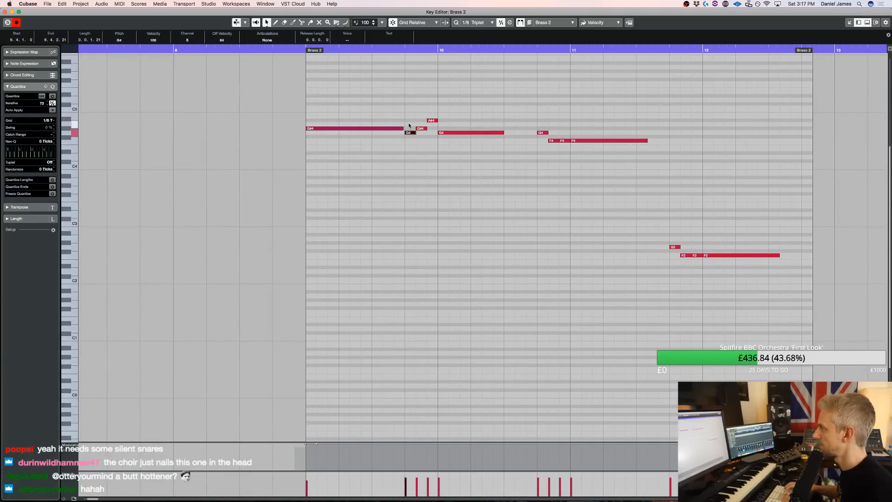
# Close the note editor, set the left locator to bar 9, and play the section from there
pyautogui.press('space')
pyautogui.press('Return')
pyautogui.press('space')
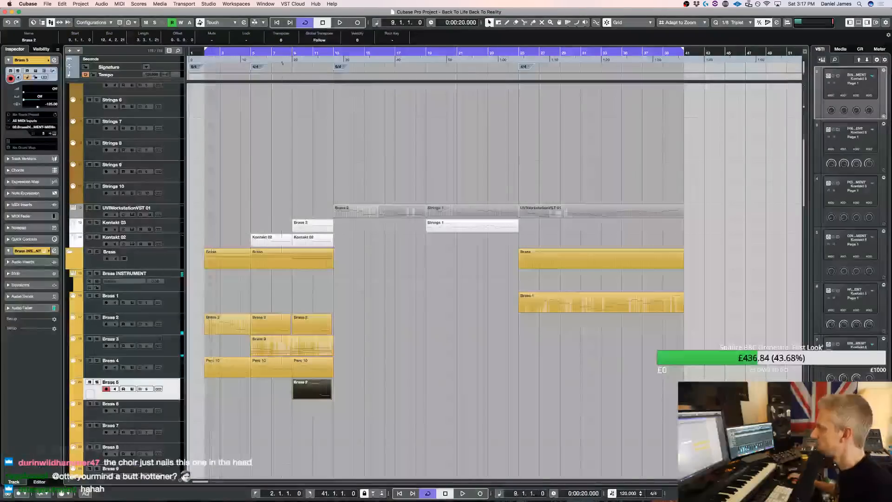
pyautogui.keyDown('super'); pyautogui.click(294, 51); pyautogui.keyUp('super')
pyautogui.press('space')
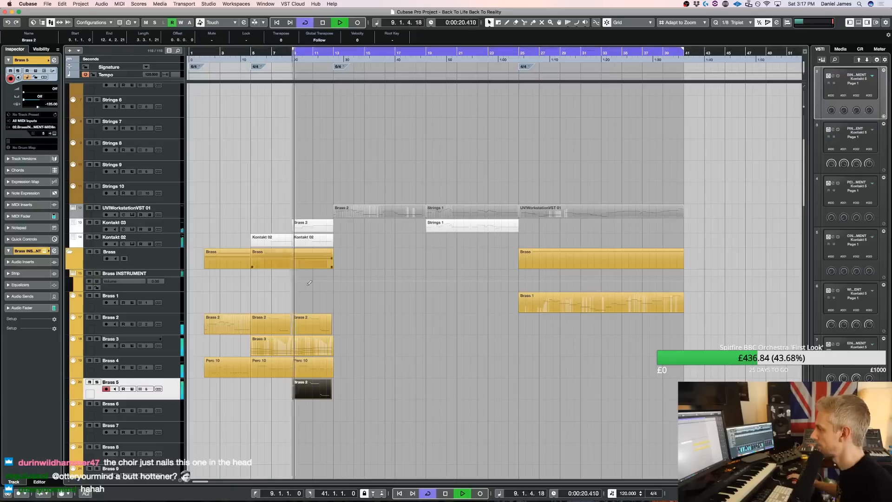
# Lengthen the G4 in bar 10 and replace the short G4 at beat 4 of bar 9 with a G#4 meeting the long note
pyautogui.doubleClick(303, 395)
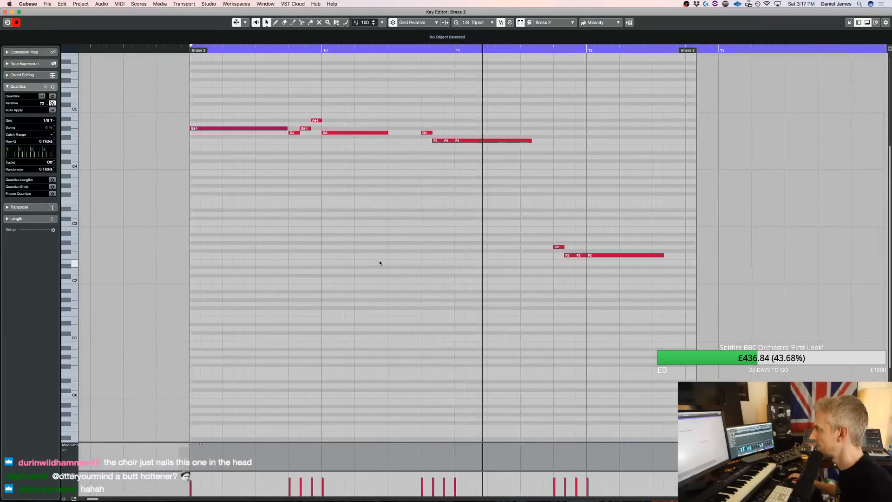
pyautogui.press('space')
pyautogui.click(370, 140)
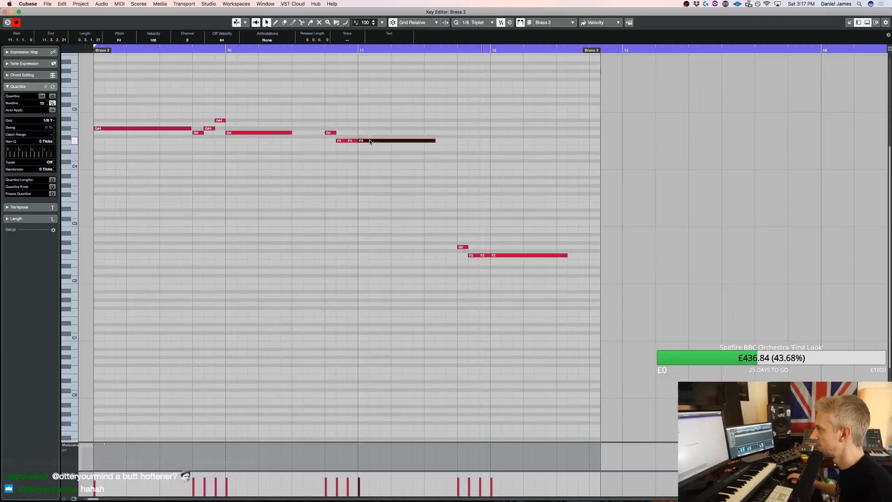
pyautogui.moveTo(290, 133); pyautogui.dragTo(317, 133)
pyautogui.moveTo(200, 139); pyautogui.dragTo(189, 130)
pyautogui.press('Delete')
pyautogui.moveTo(95, 129); pyautogui.dragTo(194, 128)
pyautogui.click(197, 128)
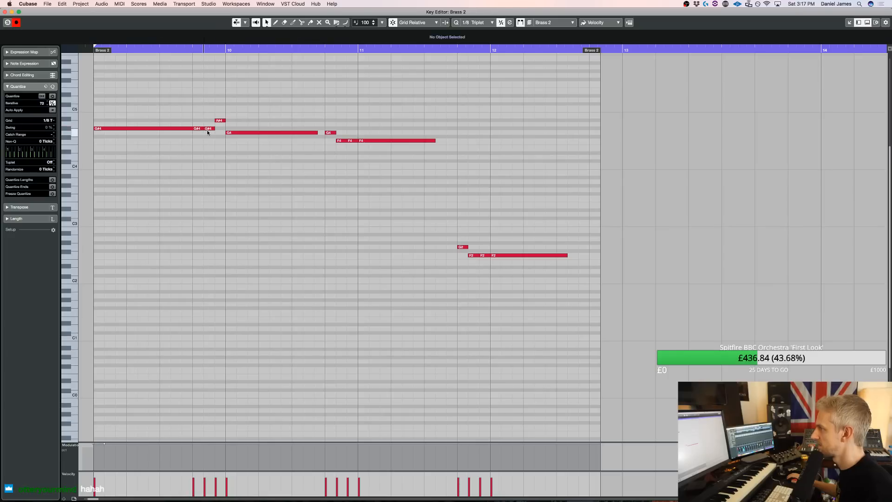
# Shorten the short notes of the Brass 5 part, transpose its last phrase up one octave to G3 and F3, and close the editor
pyautogui.moveTo(200, 135)
pyautogui.mouseDown()
pyautogui.moveTo(216, 117)
pyautogui.moveTo(199, 111)
pyautogui.moveTo(211, 130)
pyautogui.mouseUp()
pyautogui.moveTo(348, 151); pyautogui.dragTo(331, 133)
pyautogui.moveTo(485, 263); pyautogui.dragTo(464, 247)
pyautogui.hotkey('shift', 'Up')
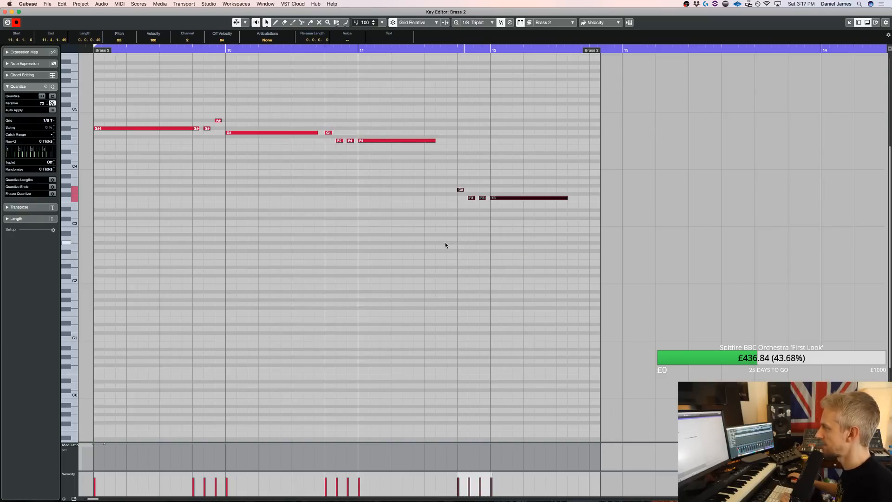
pyautogui.hscroll(-10, 445, 245)
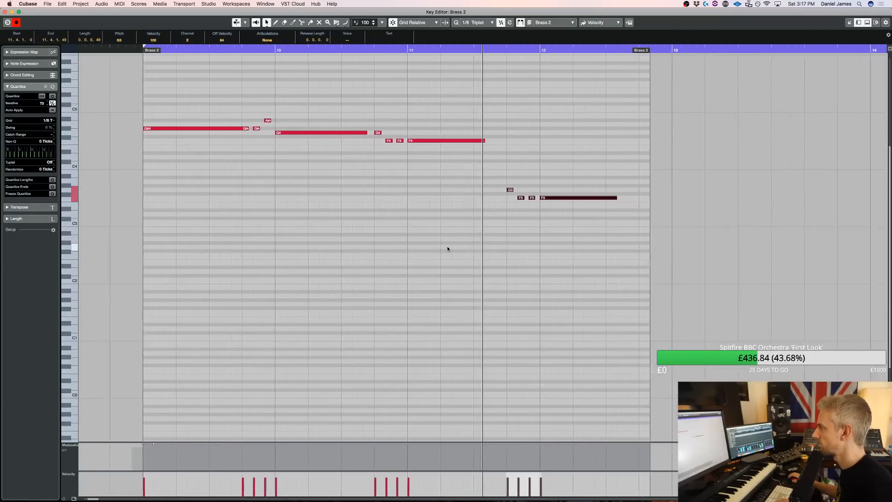
pyautogui.click(405, 143)
pyautogui.press('space')
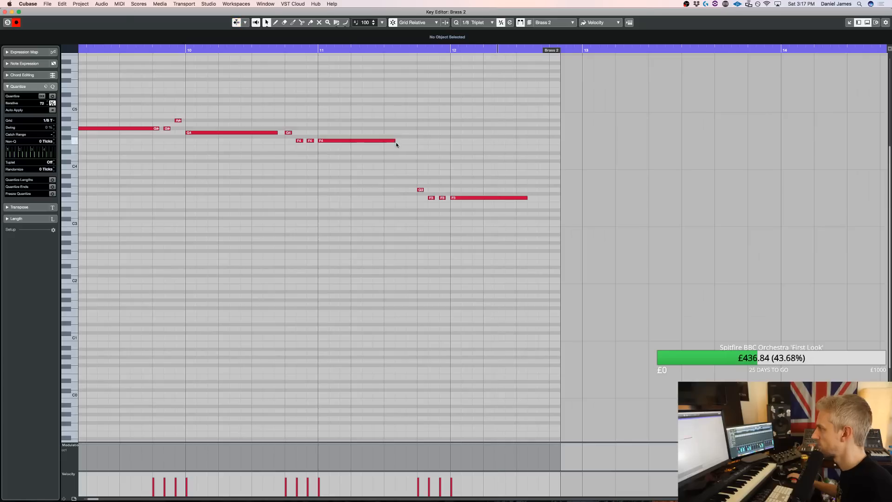
pyautogui.press('Return')
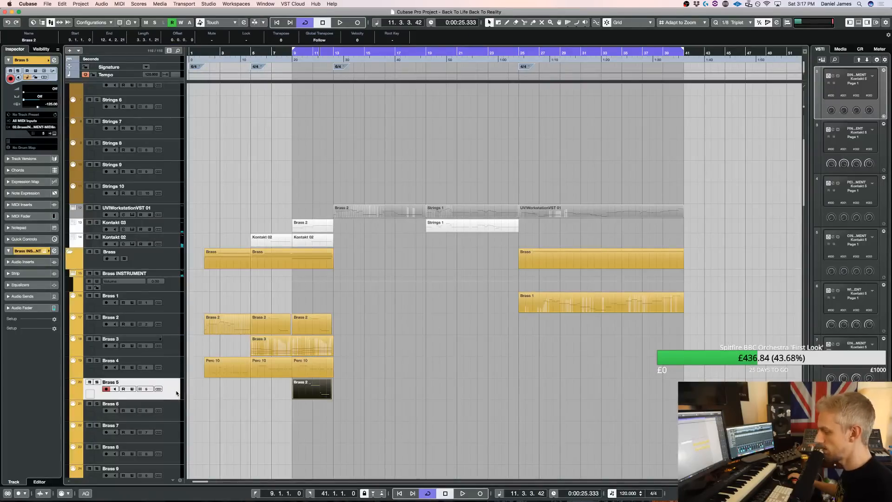
# Adjust the Three Trumpets patch's volume in the Brass instrument's Kontakt, close its window, and audition the section from bar 9
pyautogui.press('F11')
pyautogui.scroll(-1, 776, 188)
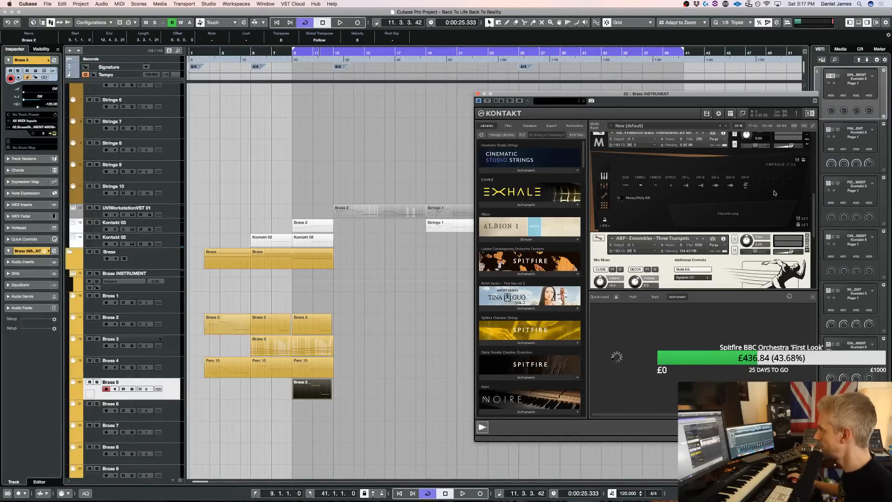
pyautogui.scroll(-2, 774, 193)
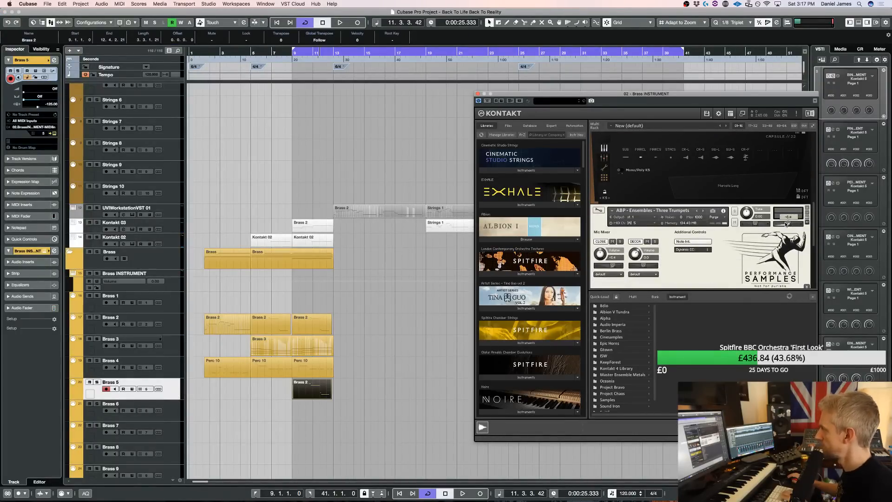
pyautogui.press('space')
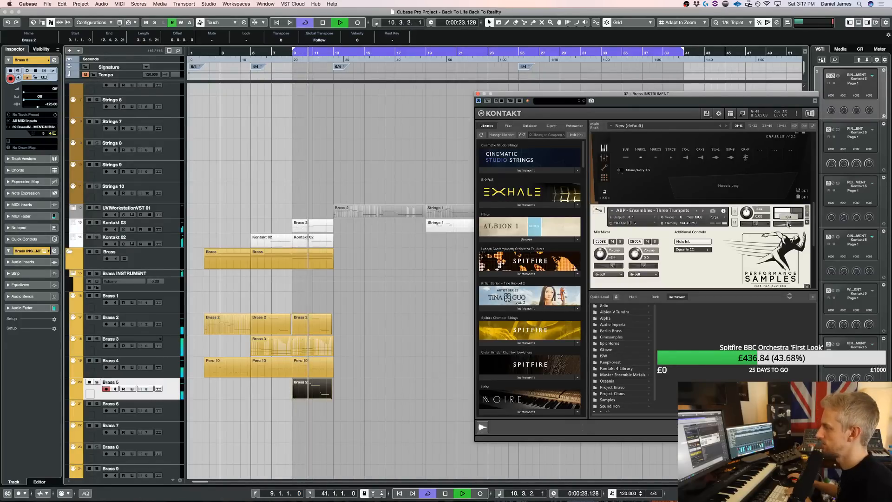
pyautogui.click(478, 95)
pyautogui.scroll(-10, 236, 386)
pyautogui.press('space')
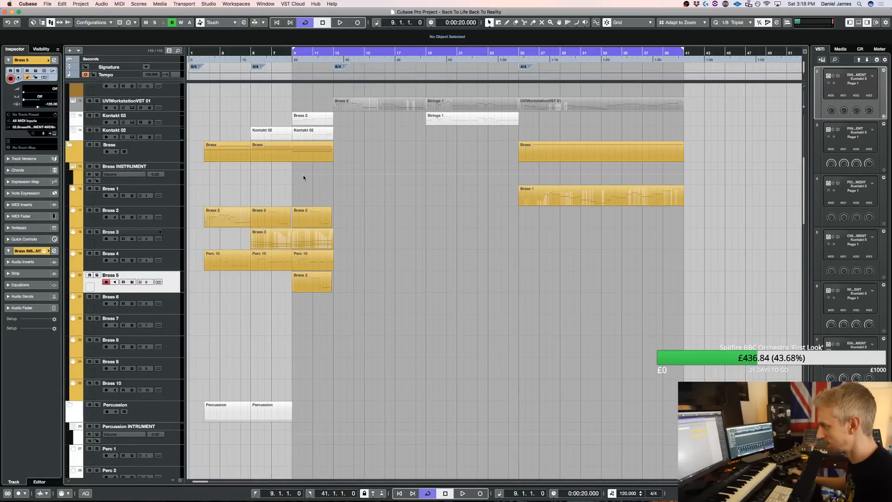
# Select the Perc Ex 3 track and open the Percussion Extra instrument's Kontakt window
pyautogui.scroll(-20, 303, 175)
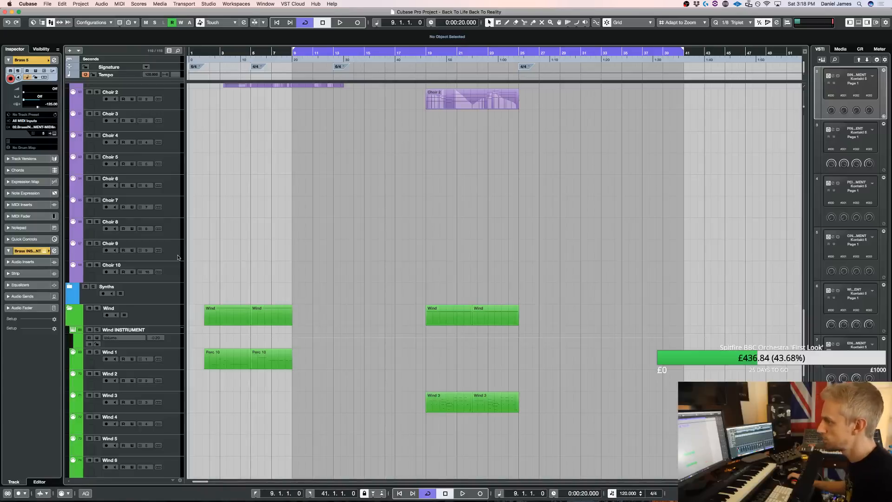
pyautogui.scroll(4, 178, 258)
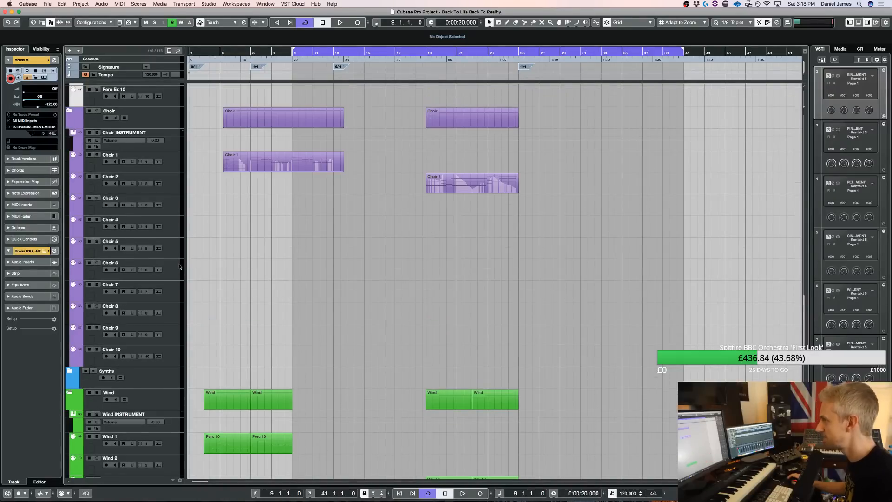
pyautogui.scroll(-20, 181, 266)
pyautogui.scroll(20, 181, 260)
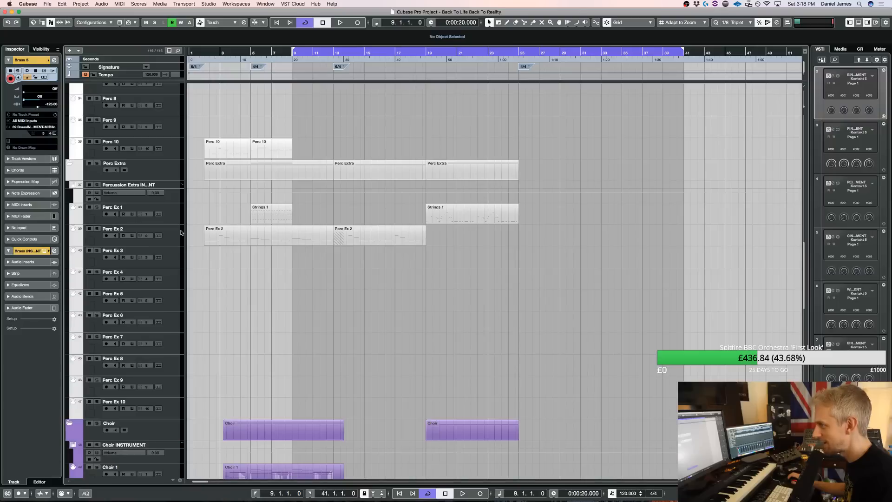
pyautogui.click(176, 250)
pyautogui.press('e')
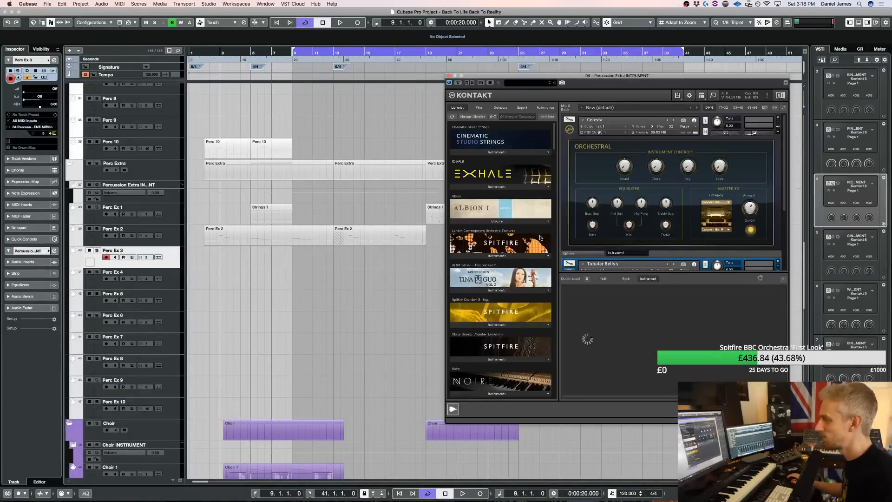
# Load the Snare Ensemble patch from the True Strike library's drum instruments for Perc Ex 3
pyautogui.scroll(-15, 456, 215)
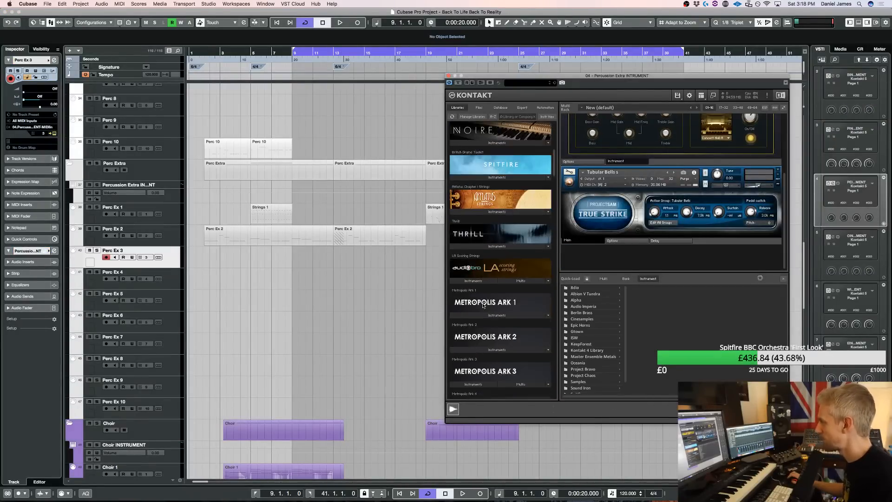
pyautogui.scroll(-5, 481, 310)
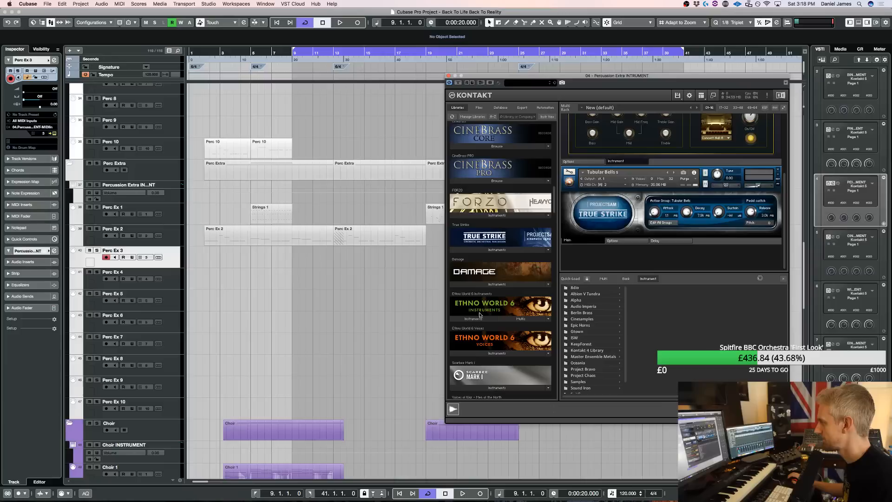
pyautogui.click(480, 250)
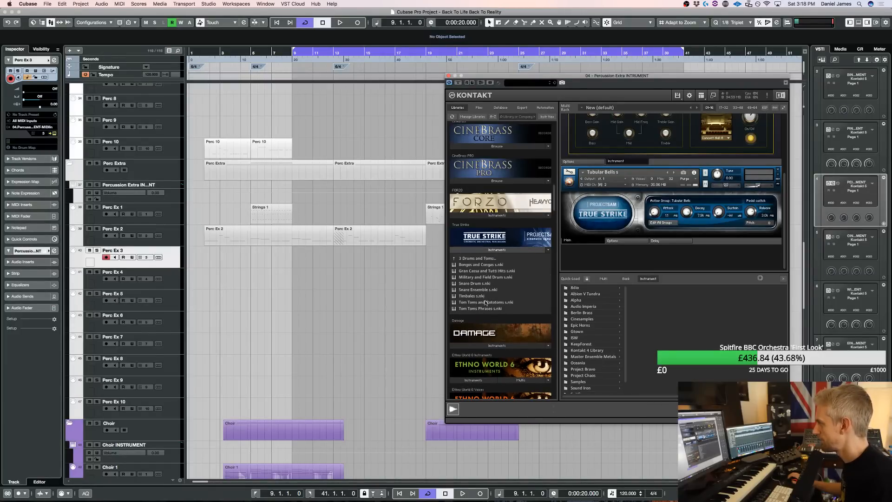
pyautogui.doubleClick(482, 290)
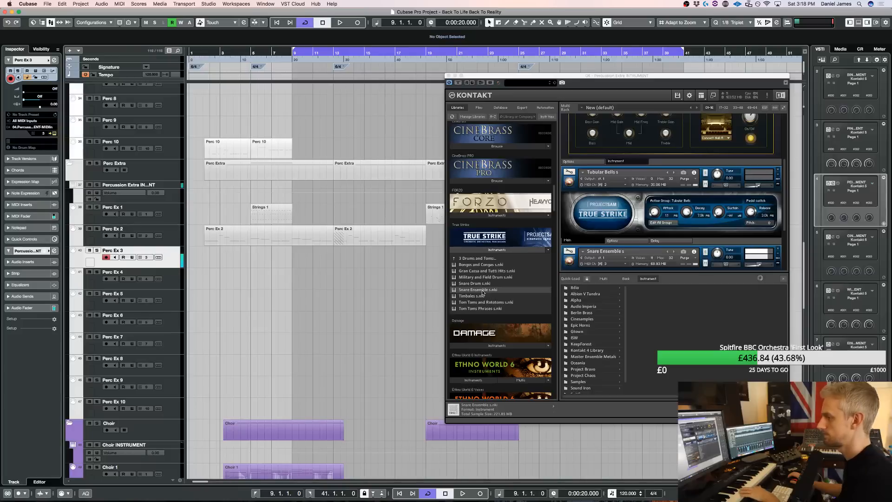
# Audition the Snare Ensemble against the section from bar 9, and remove the patch from the rack
pyautogui.press('space')
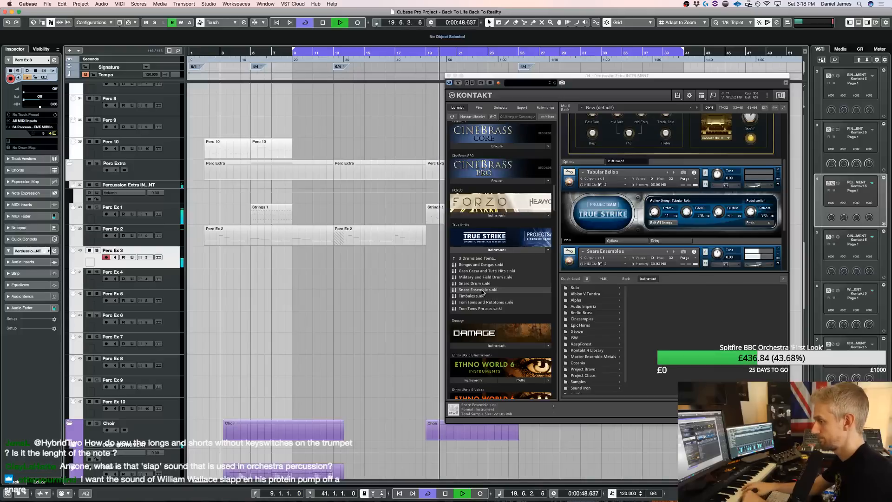
pyautogui.press('space')
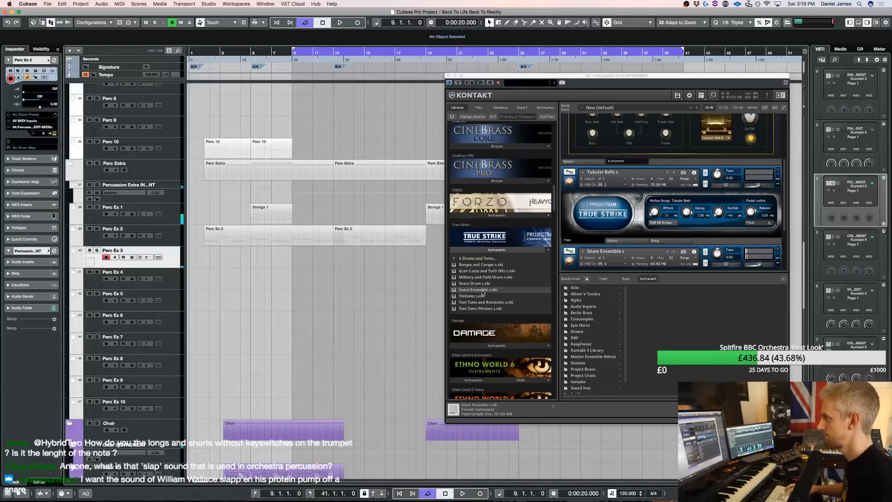
pyautogui.scroll(-3, 640, 205)
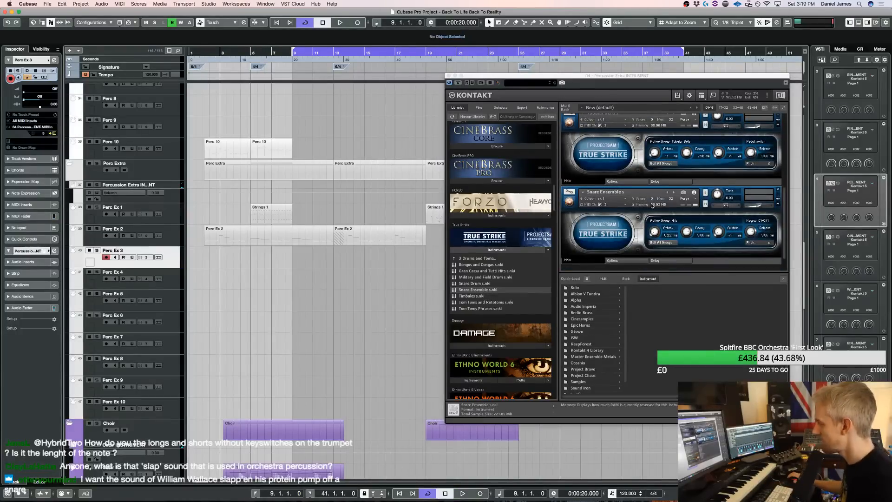
pyautogui.click(777, 189)
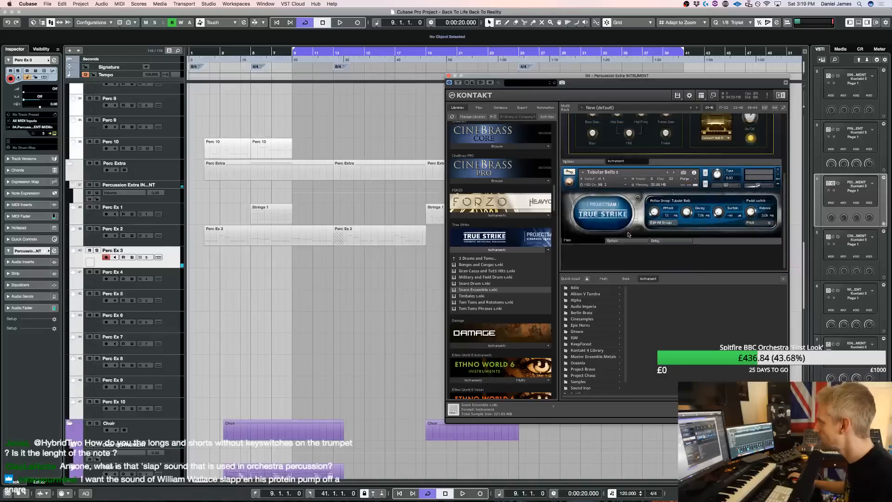
# Load the G-Town Ensemble Snares patch from the Gtown quick-load folder into the rack
pyautogui.click(578, 331)
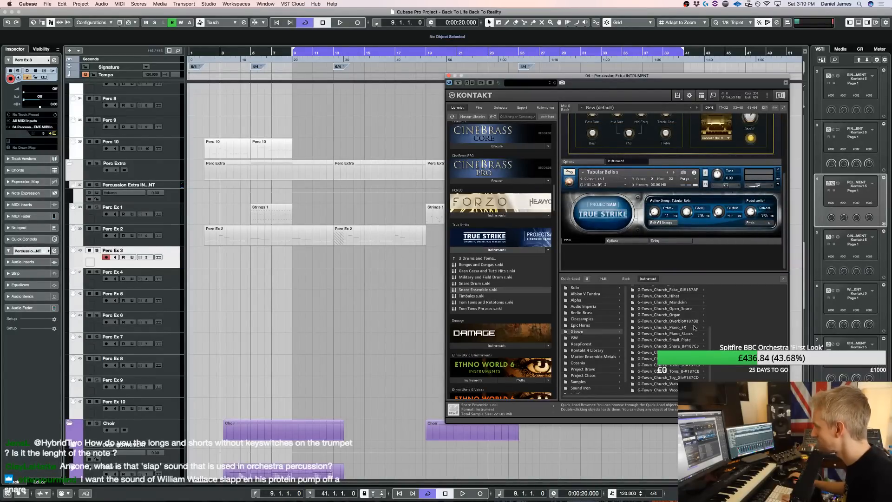
pyautogui.scroll(4, 678, 320)
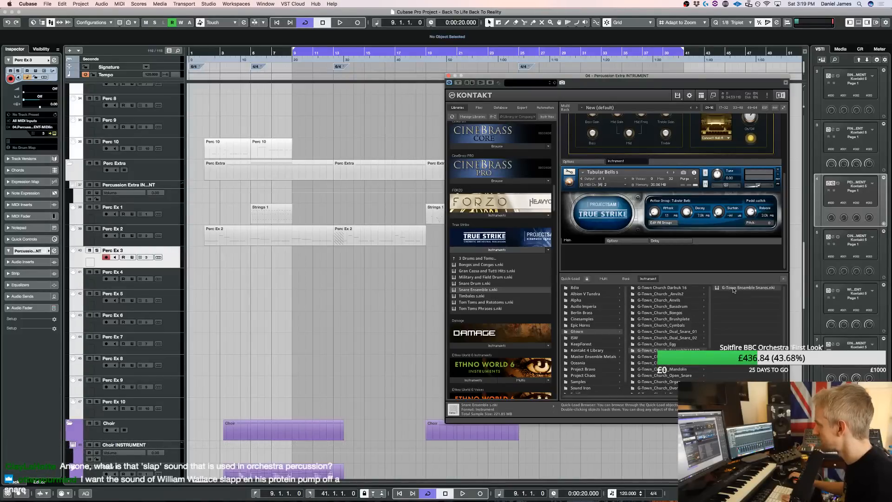
pyautogui.doubleClick(734, 288)
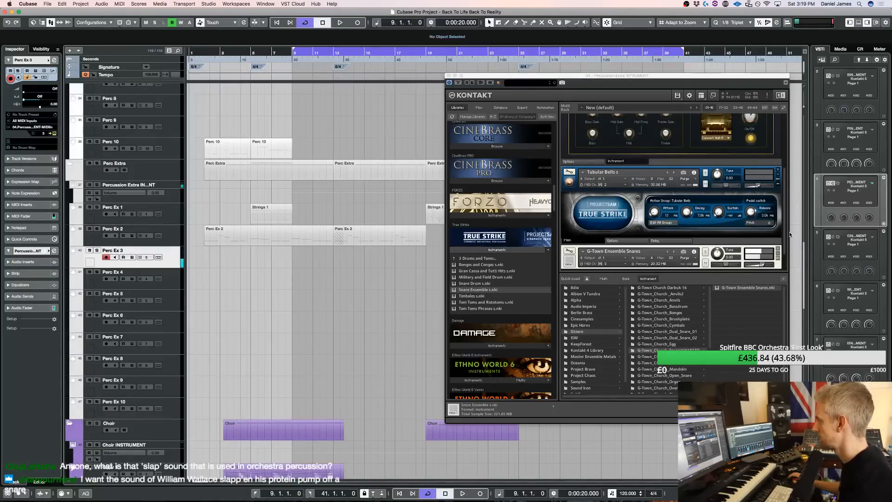
pyautogui.moveTo(785, 242); pyautogui.dragTo(787, 255)
pyautogui.press('Return')
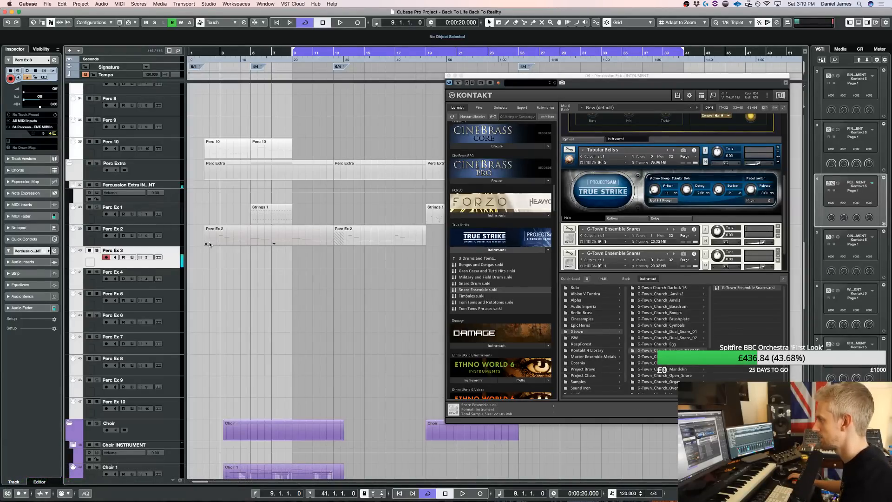
# Play the section from bar 9 with the G-Town Ensemble Snares and adjust the patch's volume
pyautogui.press('space')
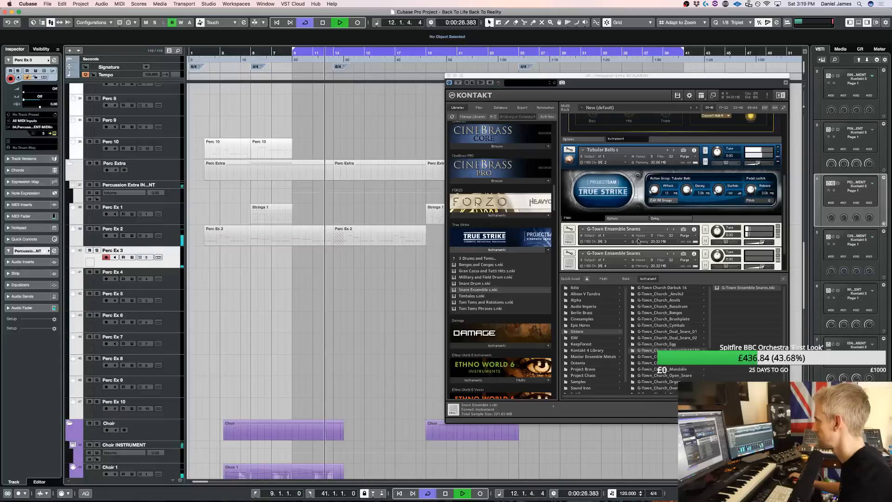
pyautogui.click(759, 243)
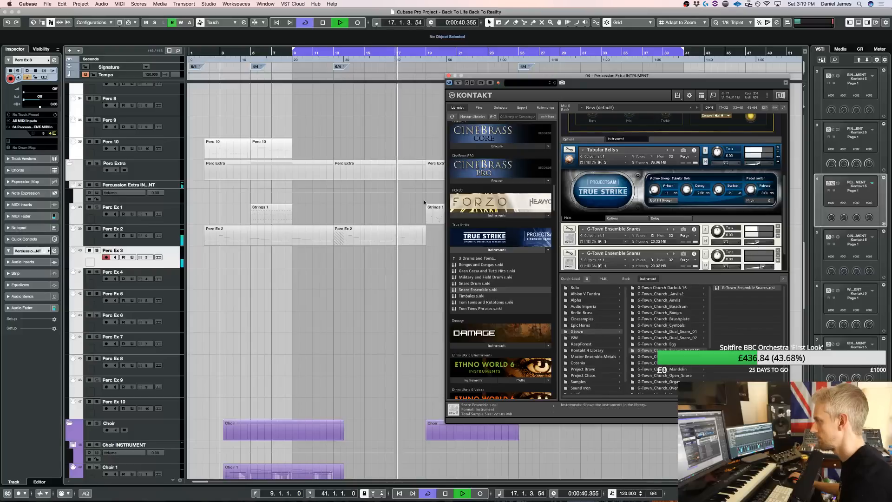
pyautogui.press('space')
# Set the left locator to bar 2 and audition the snares from there while adjusting the patch's volume
pyautogui.keyDown('ctrl'); pyautogui.click(225, 51); pyautogui.keyUp('ctrl')
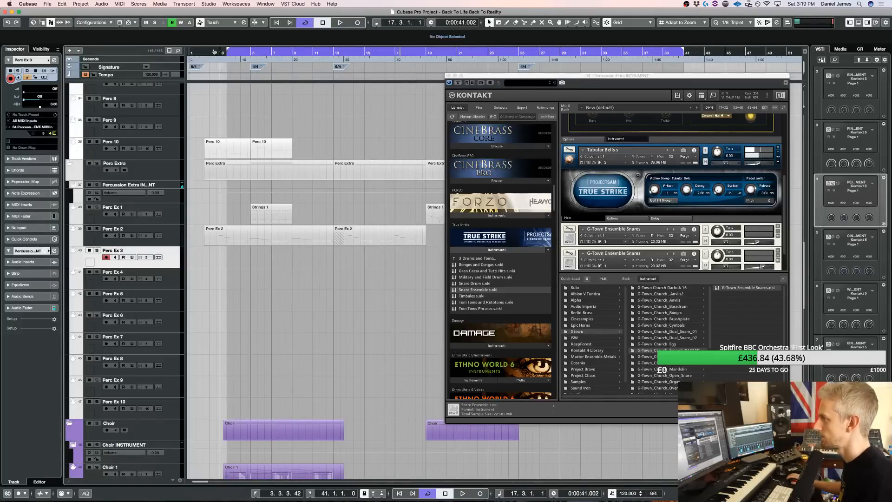
pyautogui.keyDown('ctrl'); pyautogui.click(206, 50); pyautogui.keyUp('ctrl')
pyautogui.press('space')
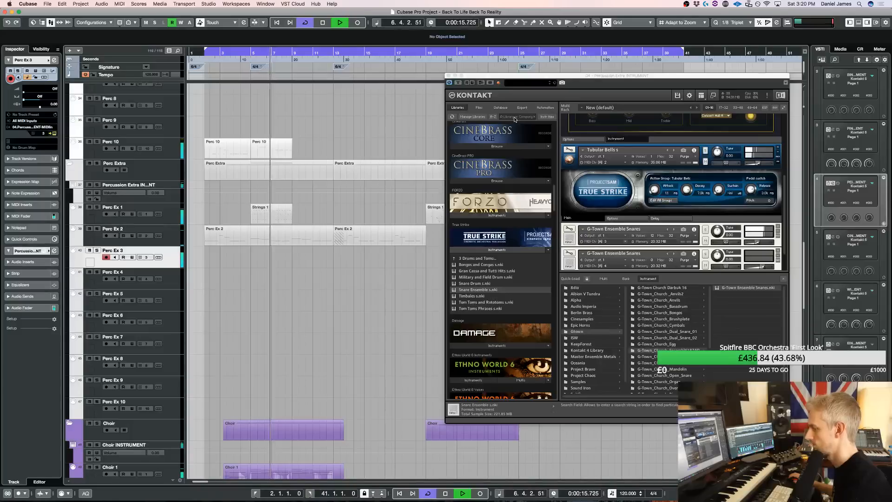
pyautogui.moveTo(757, 243); pyautogui.dragTo(758, 245)
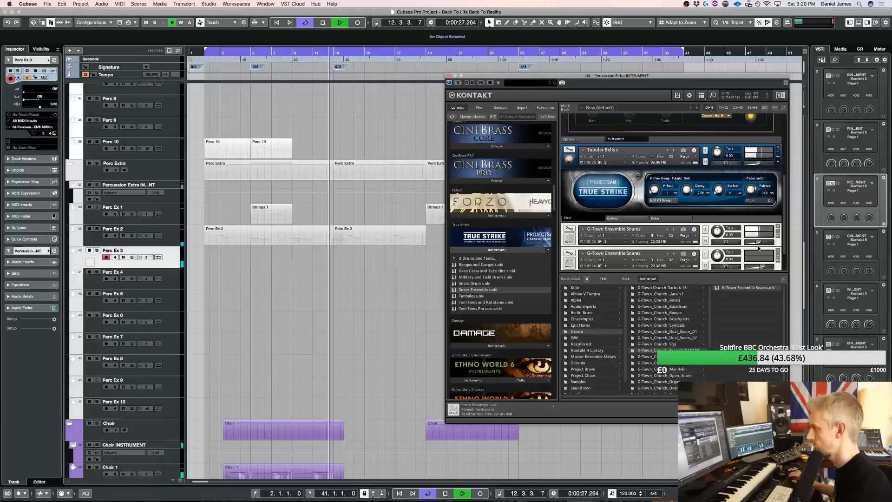
pyautogui.press('space')
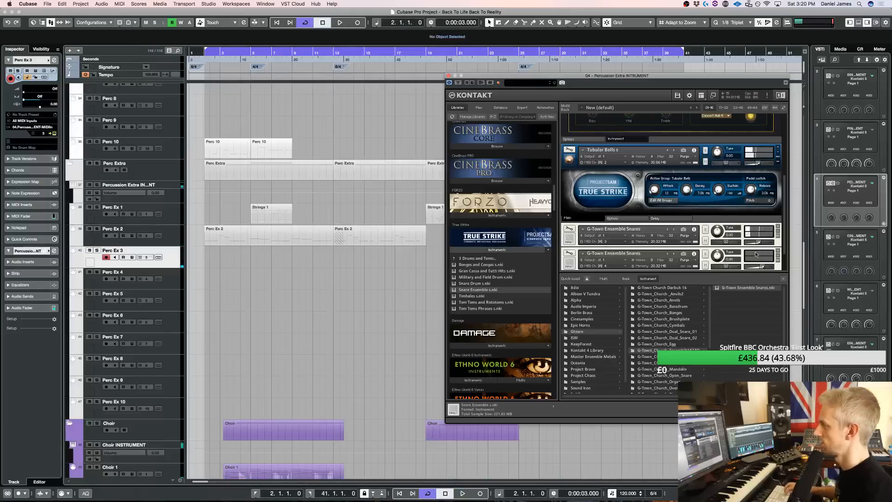
# Audition the snares from bar 2 again and remove the duplicate G-Town Ensemble Snares patch
pyautogui.press('space')
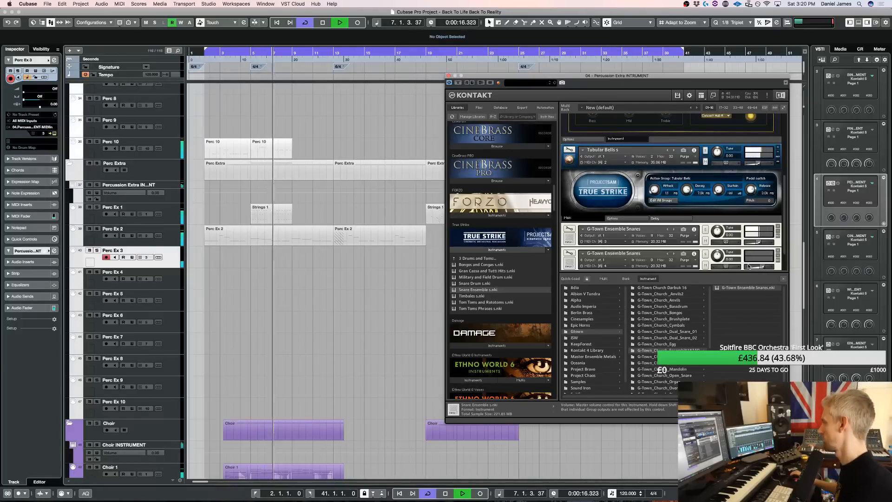
pyautogui.press('space')
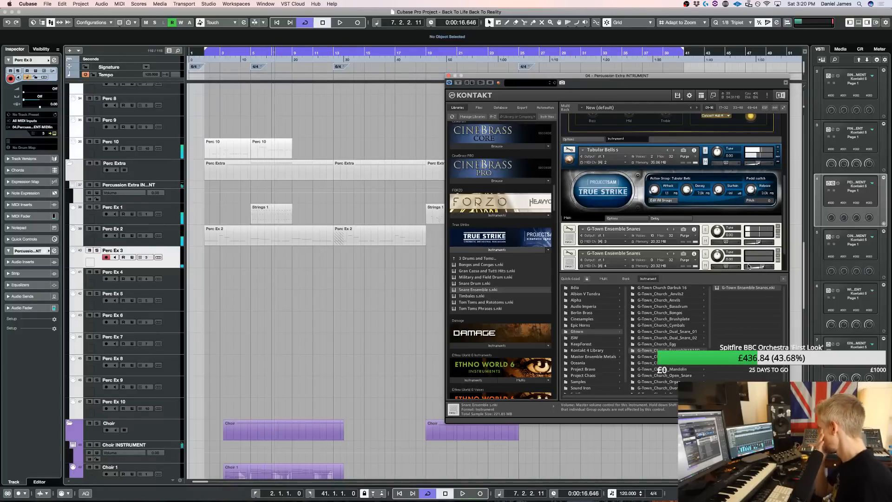
pyautogui.click(777, 253)
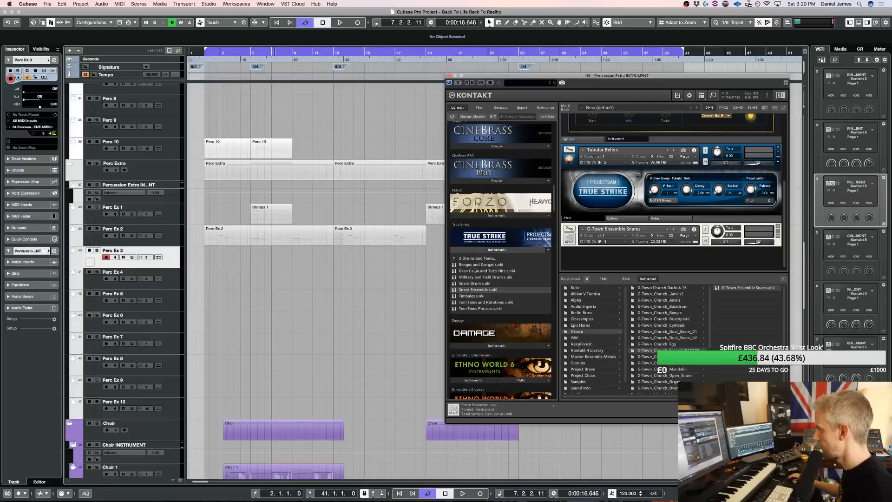
# Replace the G-Town Ensemble Snares patch with G-Town Church Dual Snare 01 from the Gtown folder
pyautogui.scroll(10, 475, 271)
pyautogui.scroll(-10, 492, 280)
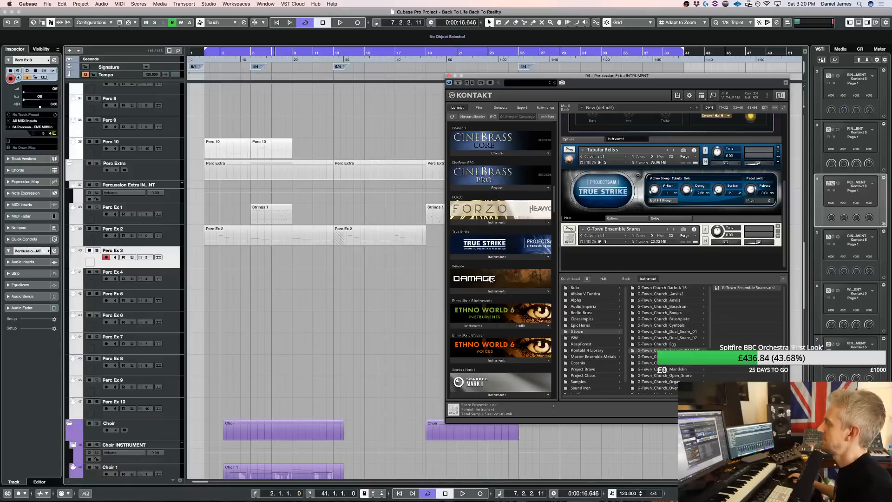
pyautogui.scroll(3, 492, 279)
pyautogui.click(647, 331)
pyautogui.moveTo(679, 249); pyautogui.dragTo(674, 239)
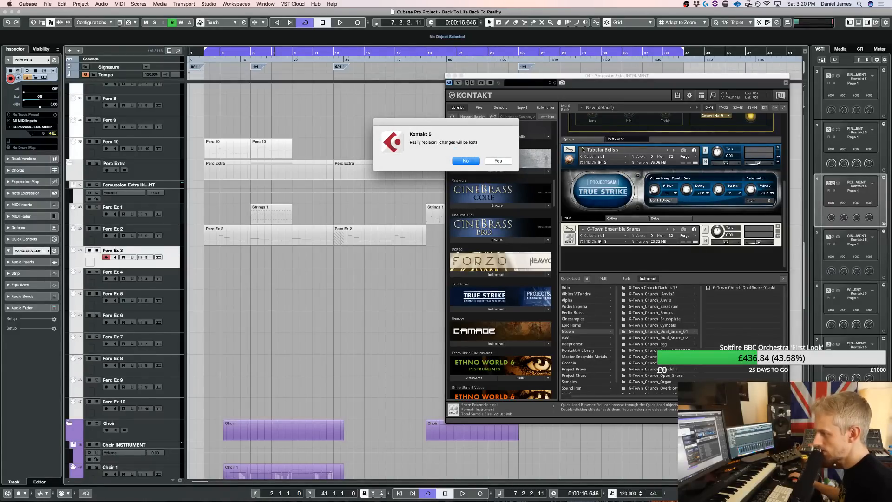
pyautogui.click(498, 161)
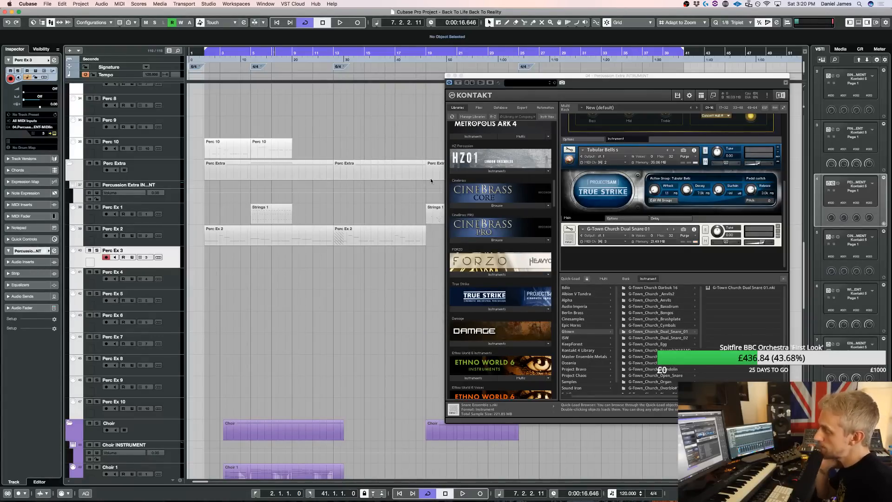
# Solo the Brass 2 track, select its part at bar 2, and play it from there
pyautogui.scroll(15, 99, 164)
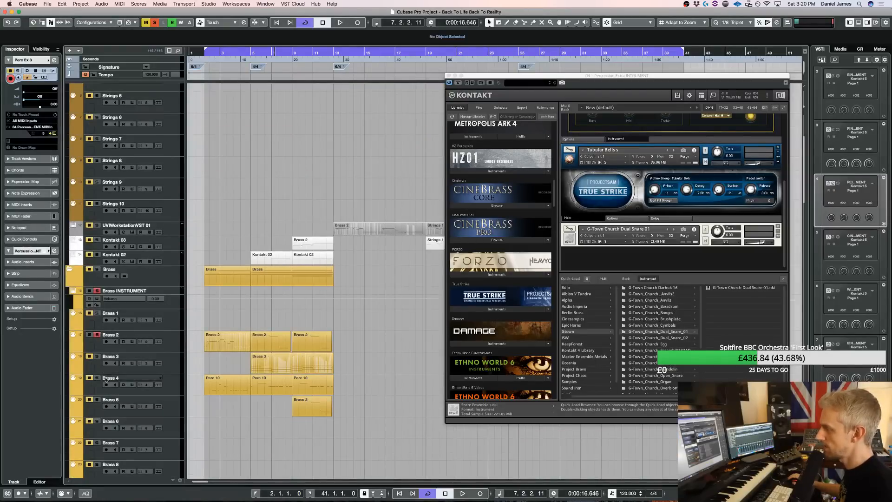
pyautogui.press('space')
pyautogui.click(216, 342)
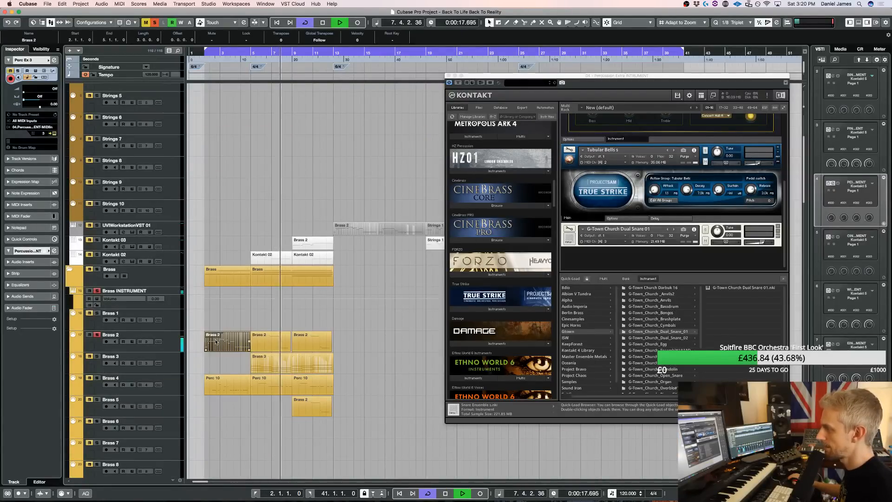
pyautogui.press('space')
pyautogui.press('space')
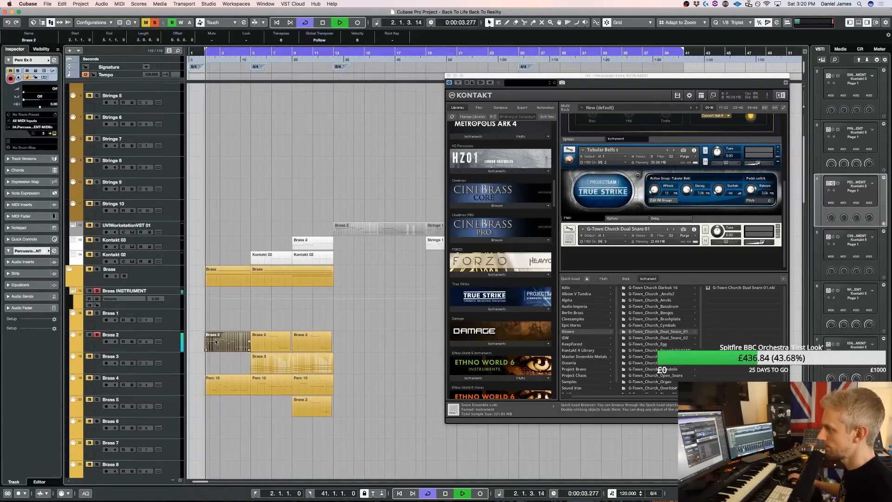
# Open the first Brass 2 part in the note editor, shorten the D#4 at bar 3, and play the passage
pyautogui.doubleClick(216, 342)
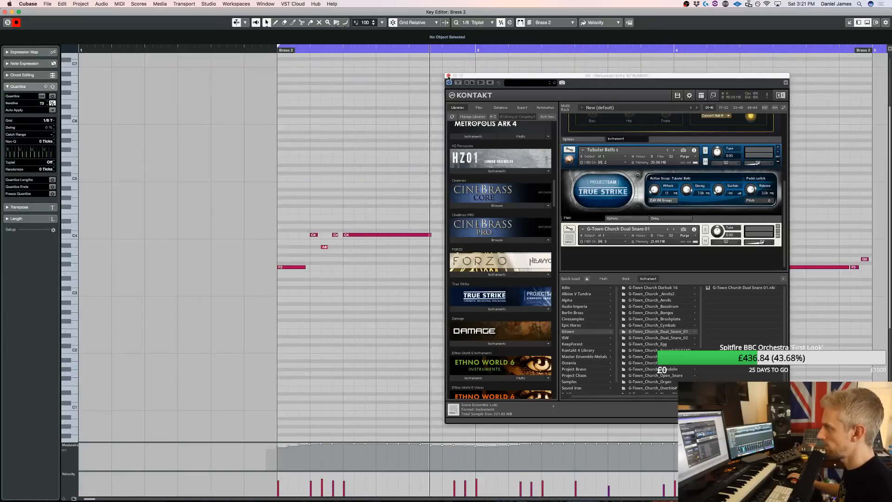
pyautogui.click(449, 75)
pyautogui.press('space')
pyautogui.moveTo(443, 222); pyautogui.dragTo(434, 223)
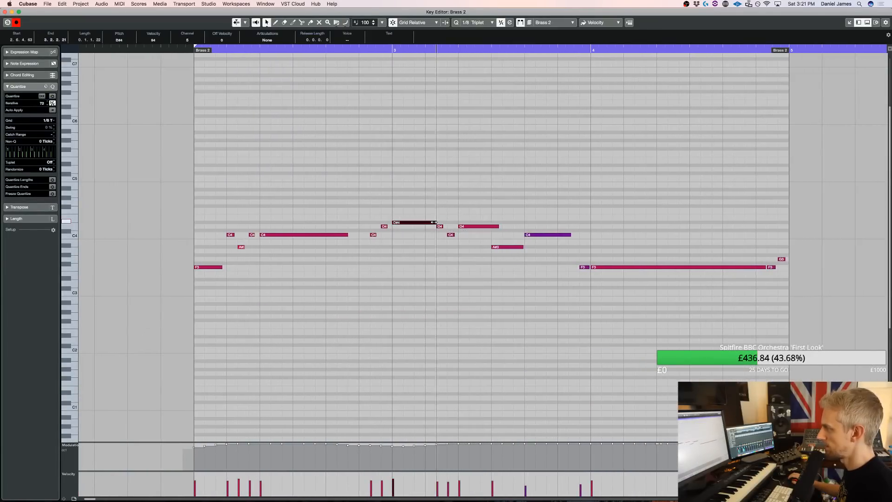
pyautogui.press('space')
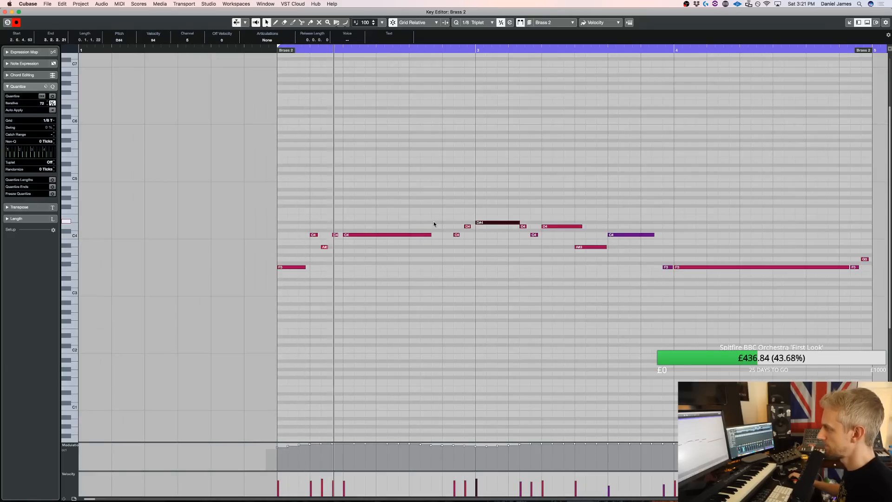
pyautogui.press('space')
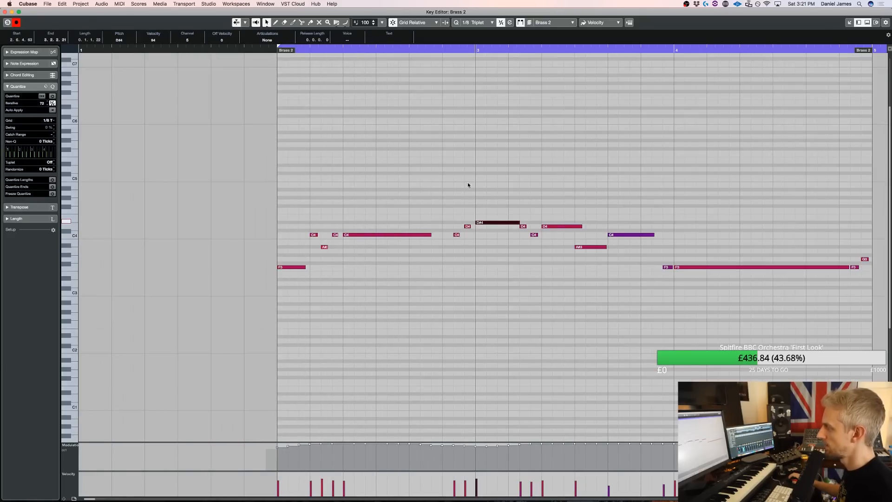
# Bring up the Brass instrument's Kontakt rack, look over its loaded patches, and close the note editor
pyautogui.press('F11')
pyautogui.scroll(-3, 729, 209)
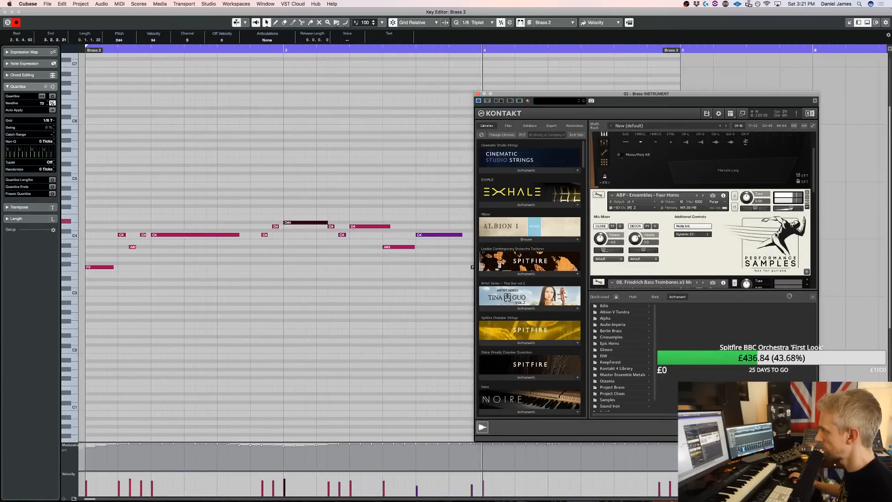
pyautogui.press('Return')
# Play the Brass 5 part from bar 9, soloed together with Brass 2, and inspect its notes in the note editor
pyautogui.click(313, 409)
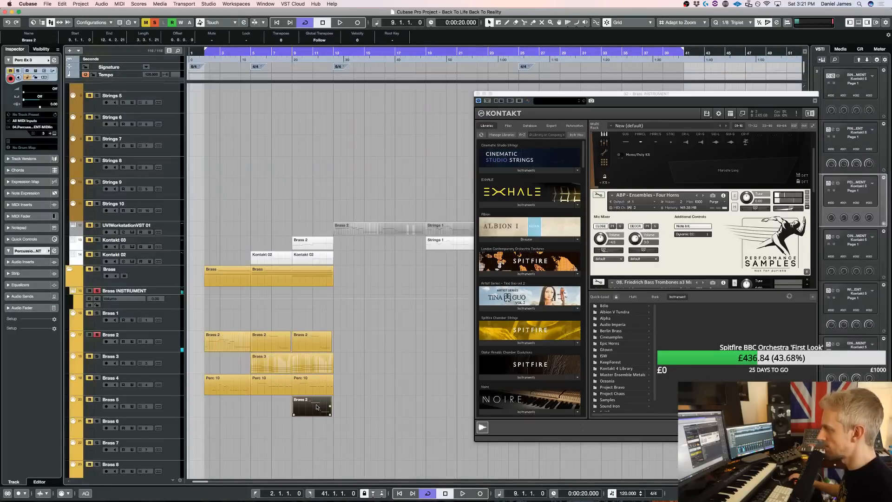
pyautogui.press('l')
pyautogui.press('space')
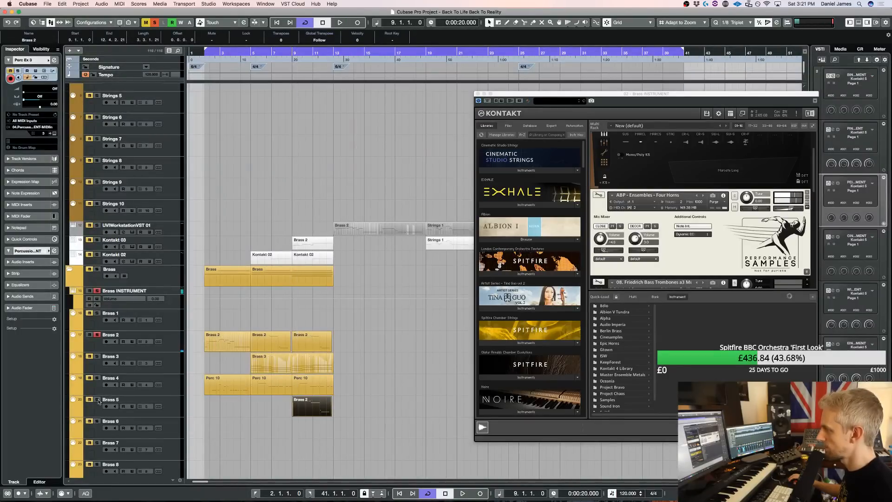
pyautogui.doubleClick(301, 406)
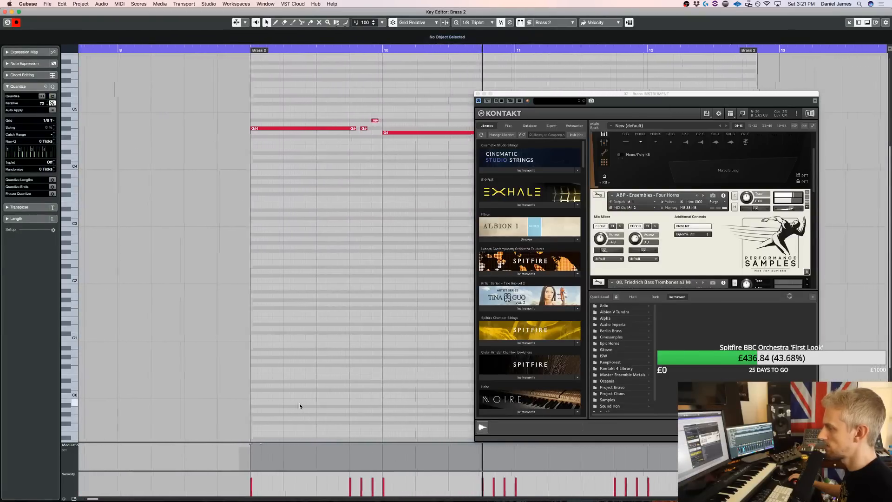
pyautogui.press('Escape')
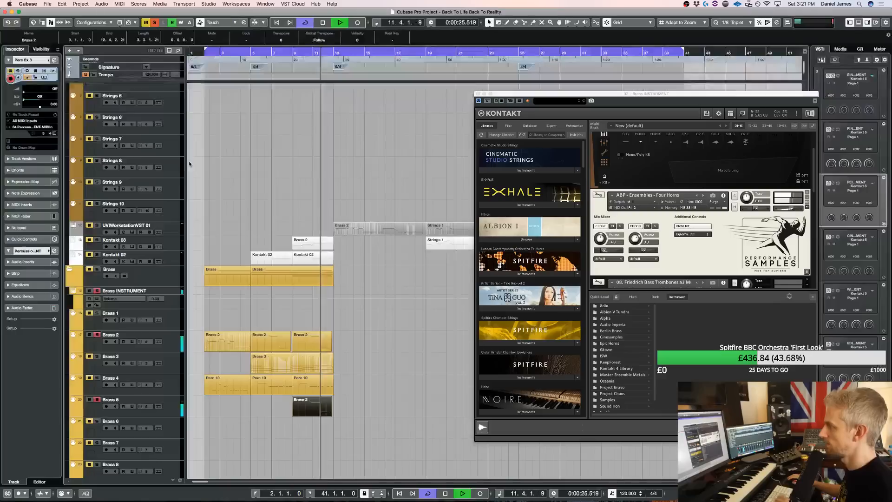
# Play the full arrangement from bar 2 without solos while reviewing the patches in the Brass Kontakt rack
pyautogui.press('space')
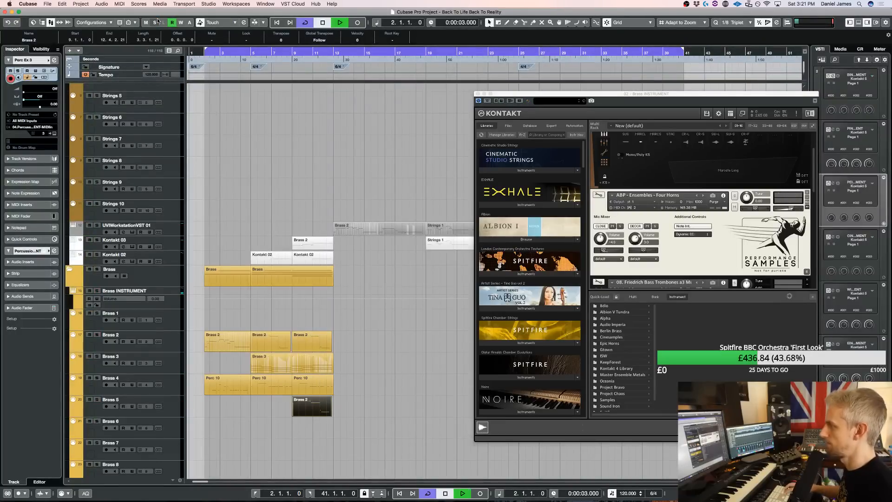
pyautogui.scroll(-5, 660, 207)
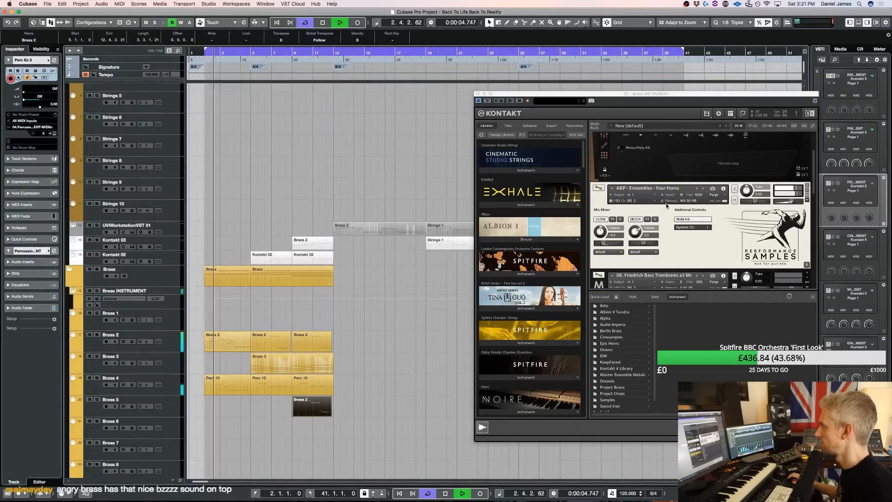
pyautogui.scroll(-5, 661, 208)
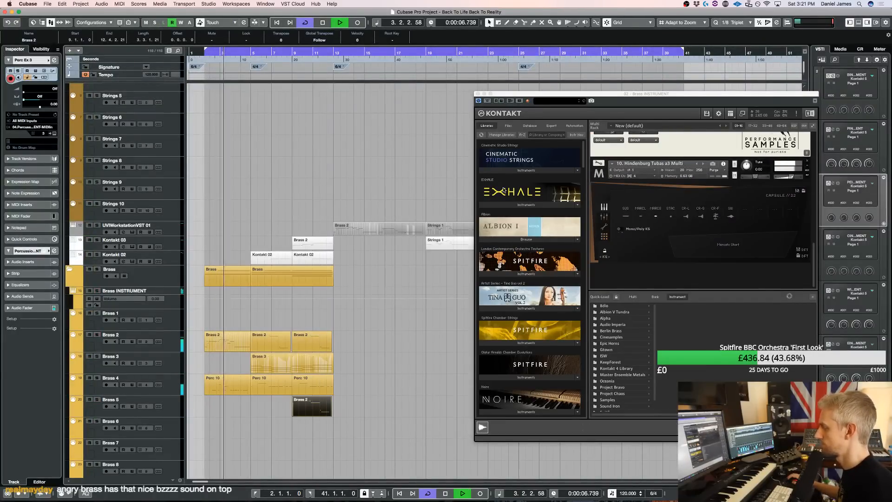
# Open the Percussion Extra instrument's Kontakt rack and remove the G-Town Church Dual Snare 01 patch
pyautogui.scroll(-10, 187, 244)
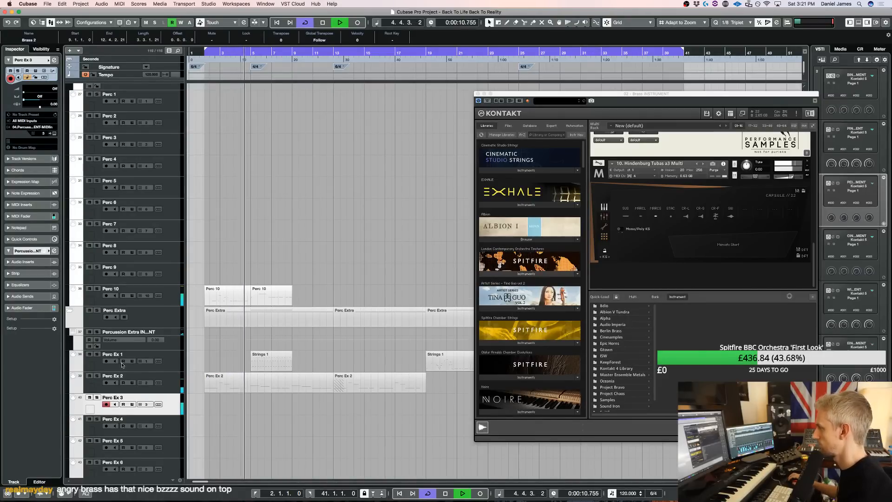
pyautogui.click(144, 380)
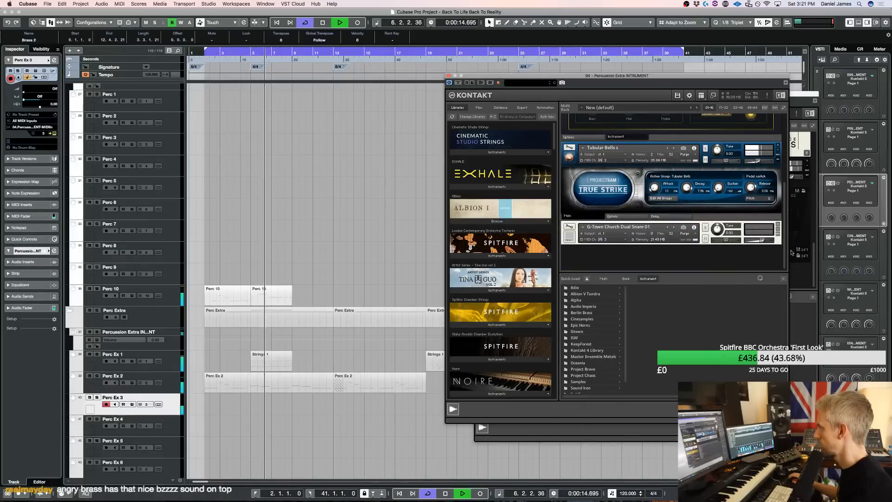
pyautogui.doubleClick(716, 262)
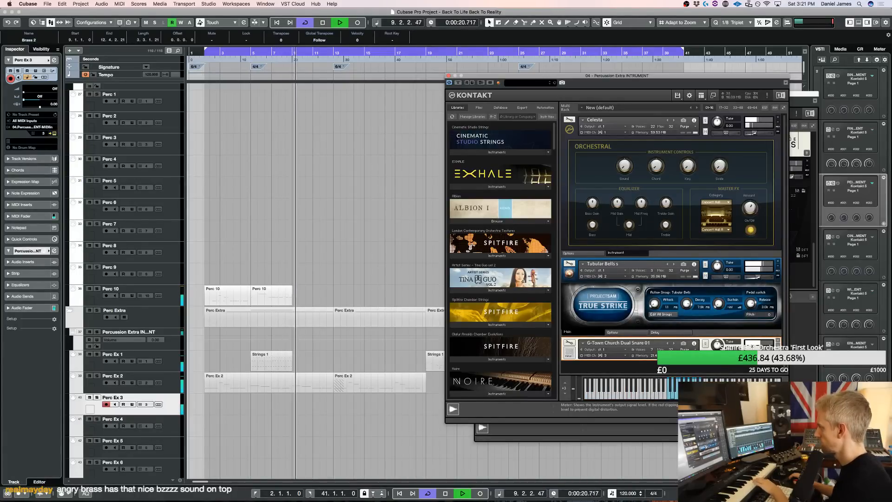
pyautogui.click(778, 340)
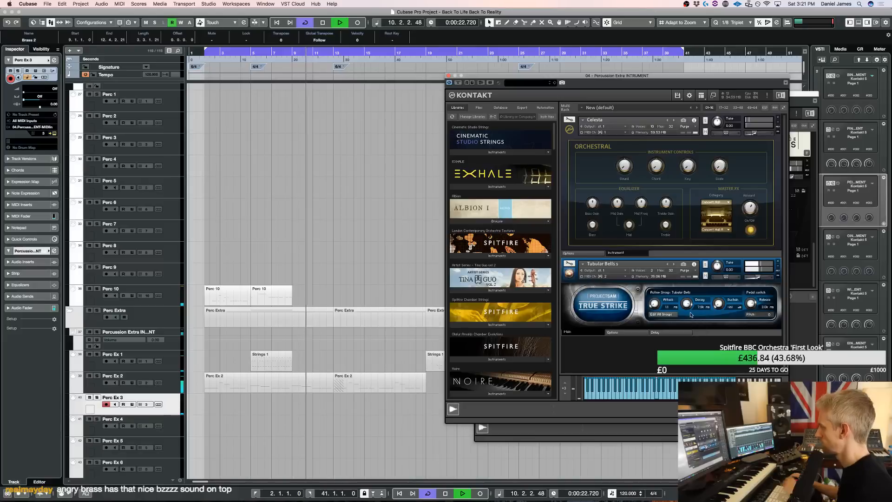
# Find the HZ Percussion library in Kontakt, list its instruments, and load the Metal Hits patch into the Percussion Extra rack
pyautogui.scroll(-10, 507, 289)
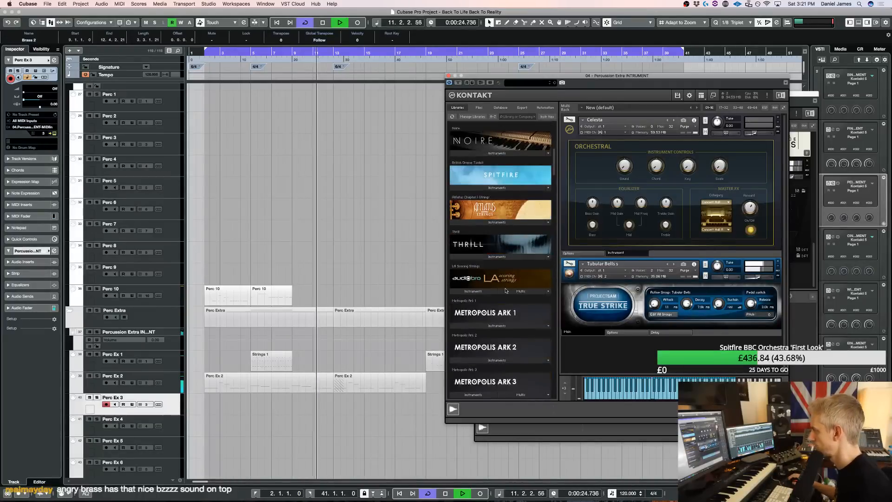
pyautogui.scroll(-12, 506, 289)
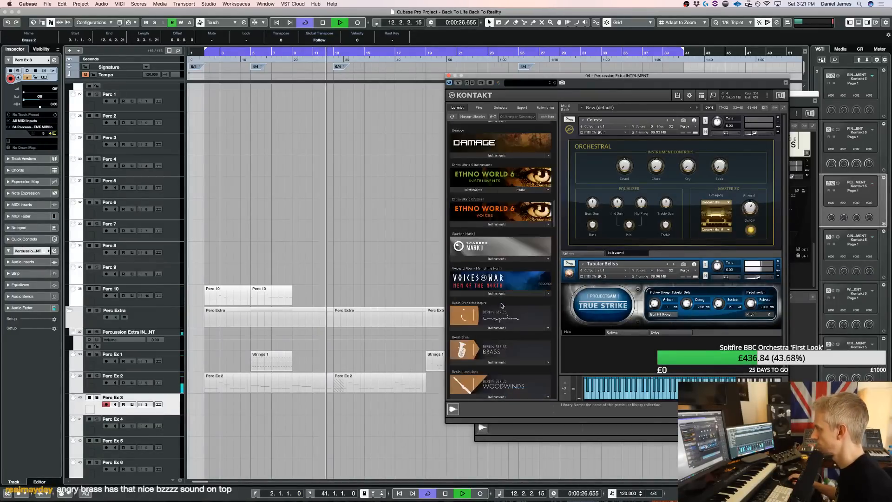
pyautogui.scroll(-9, 508, 289)
pyautogui.scroll(6, 503, 302)
pyautogui.scroll(10, 503, 302)
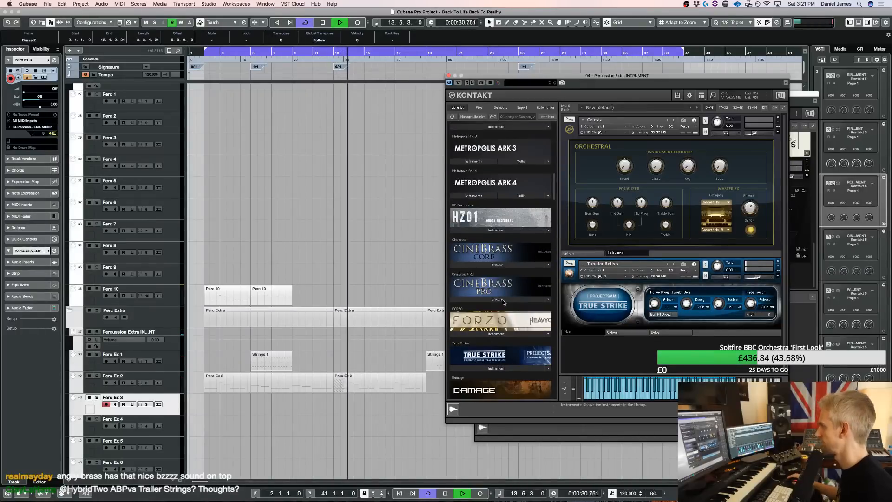
pyautogui.scroll(2, 495, 291)
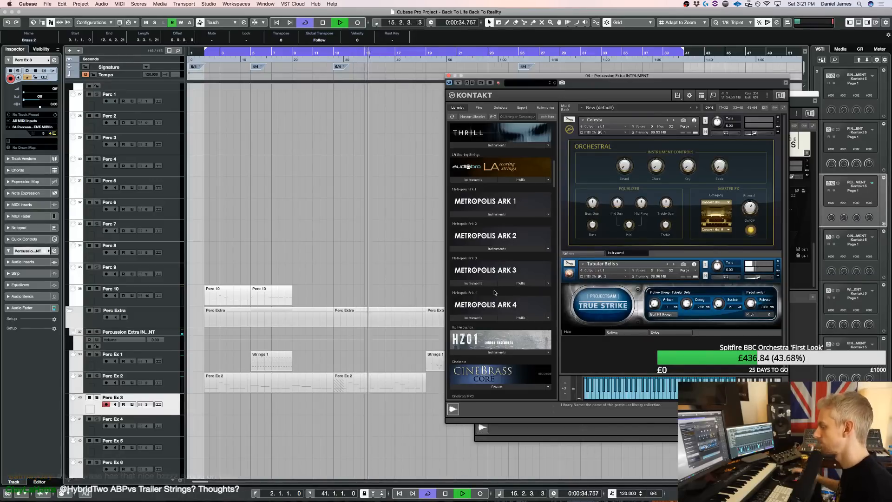
pyautogui.click(493, 355)
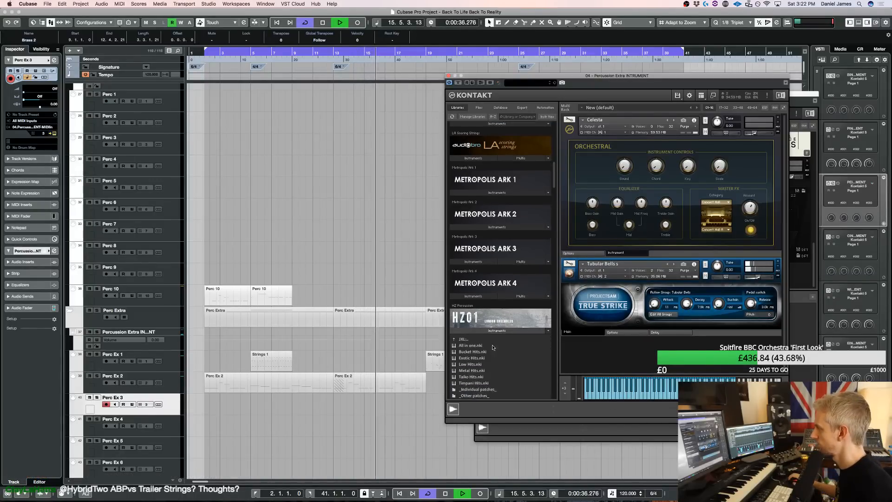
pyautogui.doubleClick(480, 368)
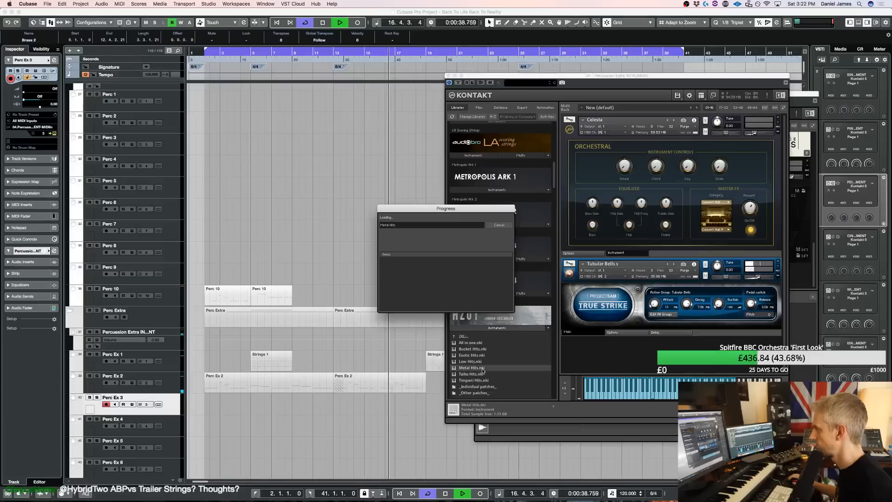
pyautogui.scroll(-3, 675, 321)
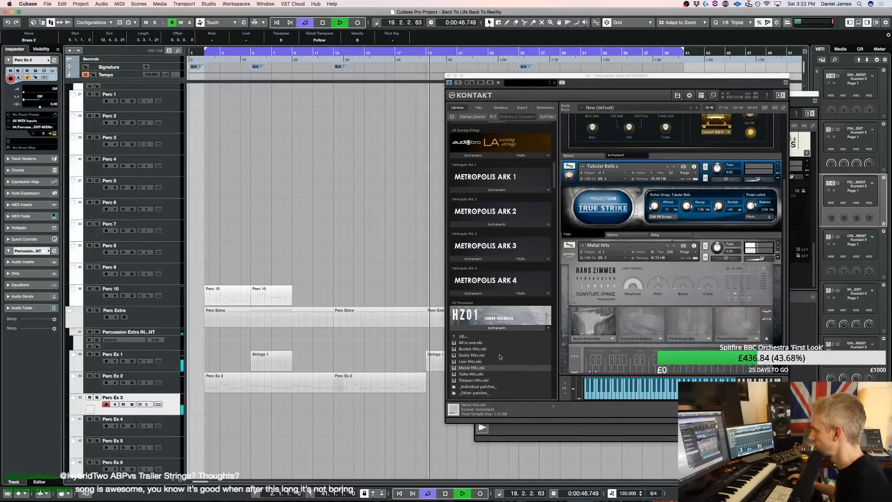
# Replace the Metal Hits patch with Bucket Hits and switch it to the Buckets & Snares ensemble
pyautogui.moveTo(479, 351); pyautogui.dragTo(653, 305)
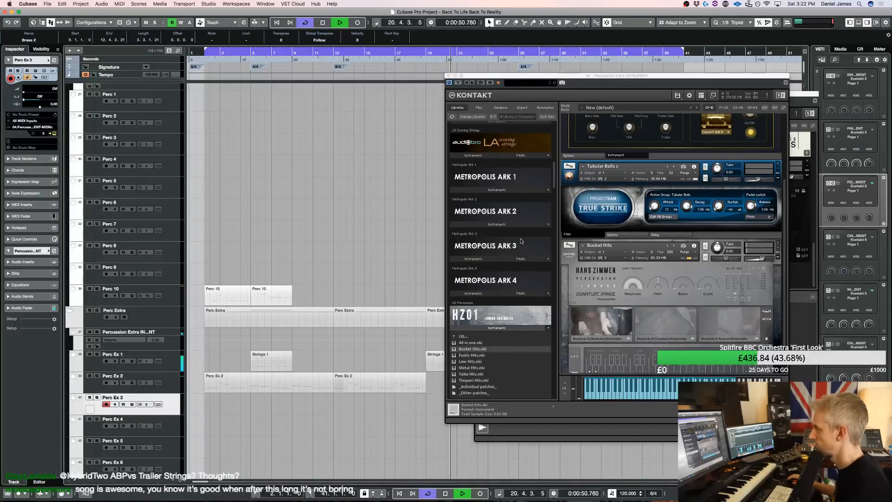
pyautogui.click(735, 326)
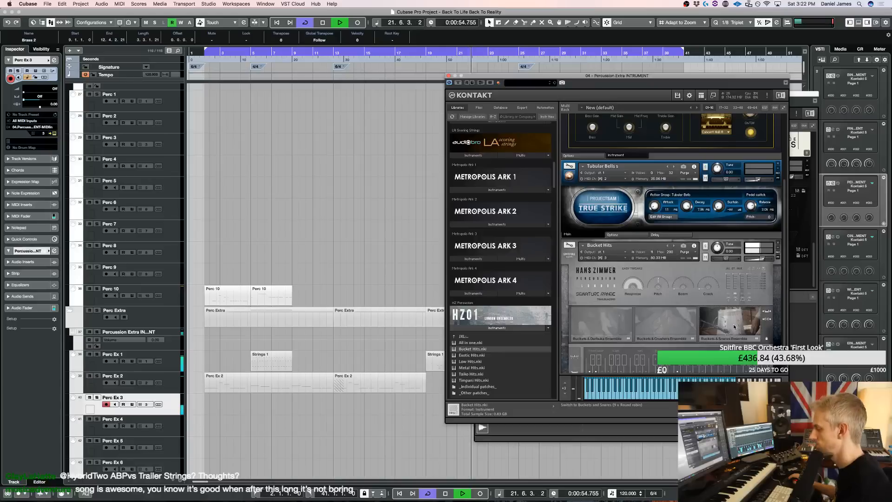
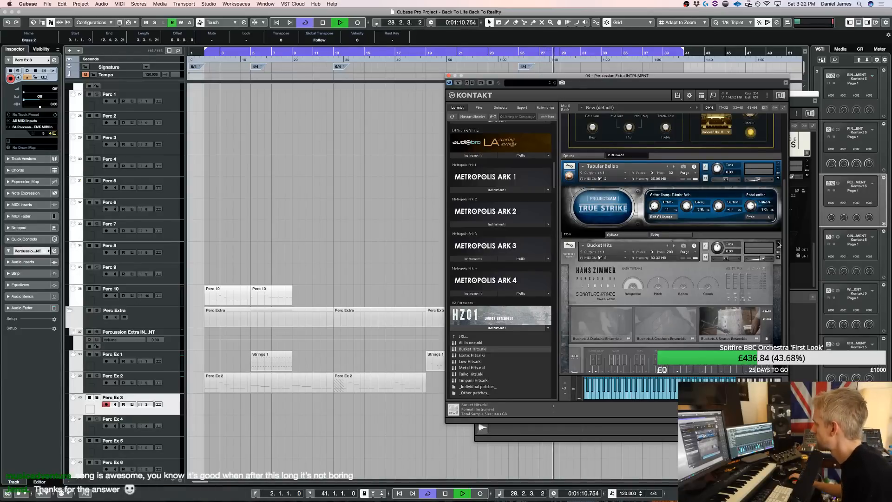
# Remove the Bucket Hits patch from the Percussion Extra rack without saving its changes, and collapse the HZ Percussion instrument list
pyautogui.click(779, 244)
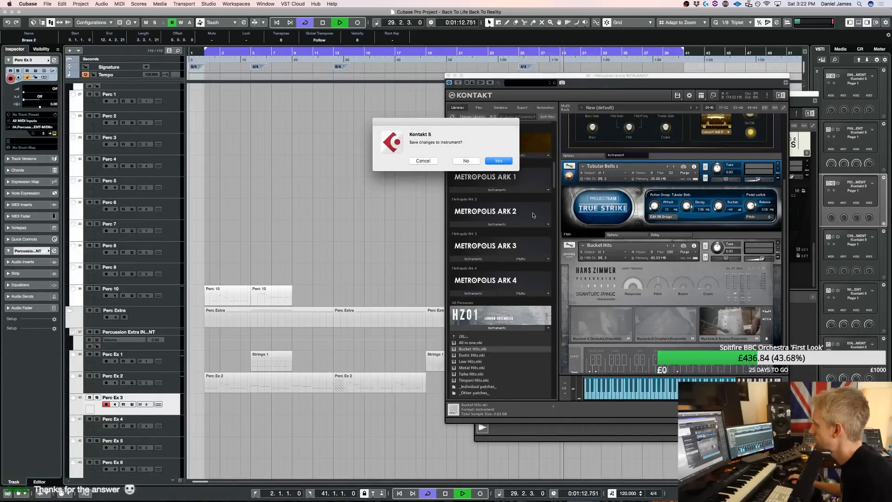
pyautogui.click(472, 161)
pyautogui.click(497, 328)
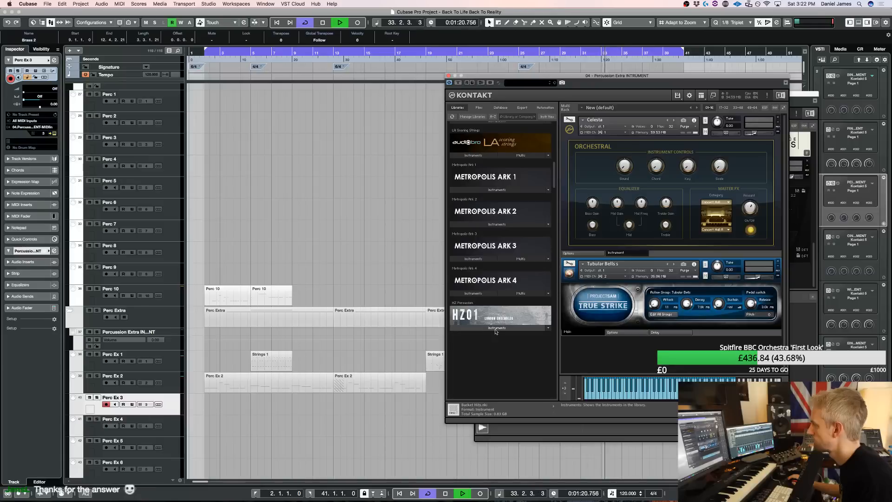
# Load the Snare Ensemble patch from the True Strike library into the Percussion Extra rack and play the arrangement
pyautogui.scroll(-5, 483, 336)
pyautogui.scroll(-2, 476, 337)
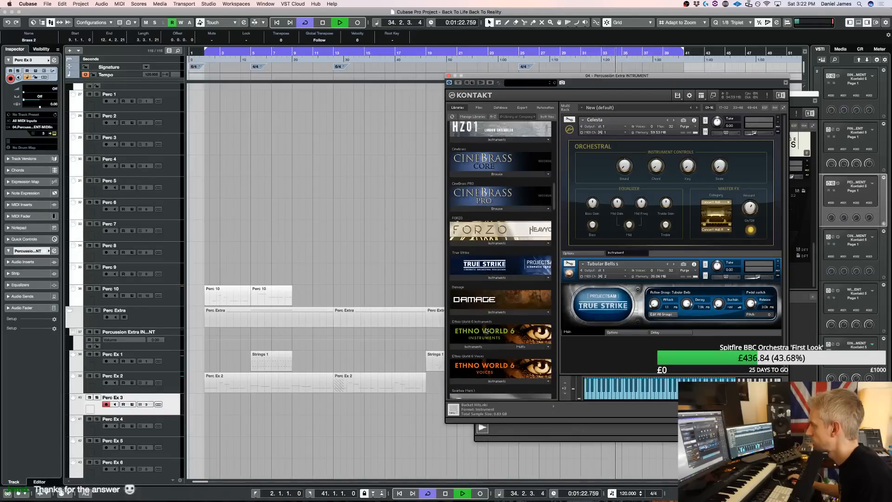
pyautogui.click(475, 278)
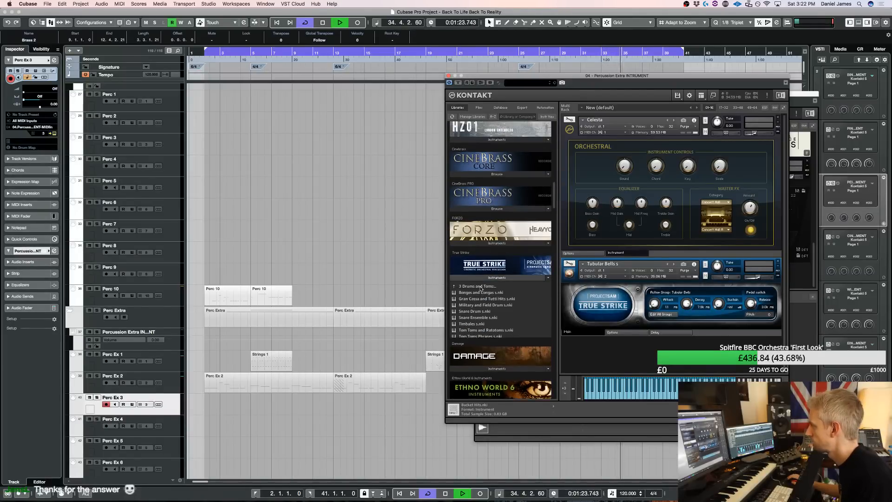
pyautogui.doubleClick(482, 318)
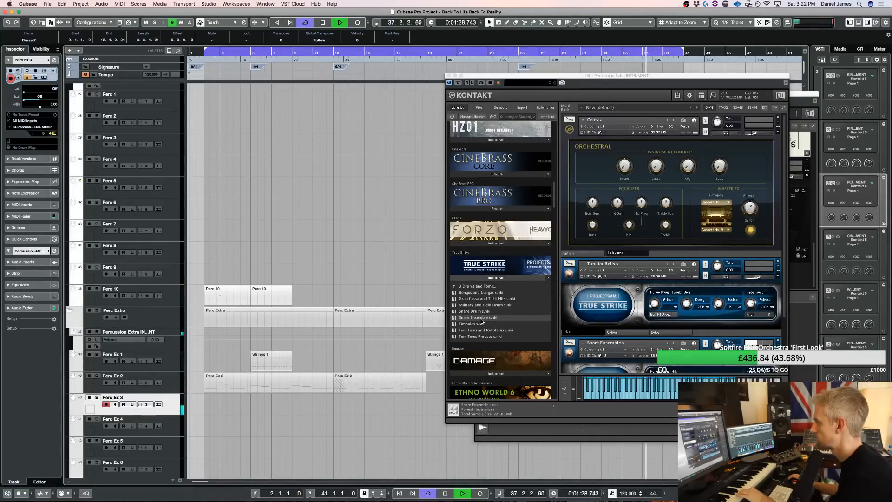
pyautogui.press('space')
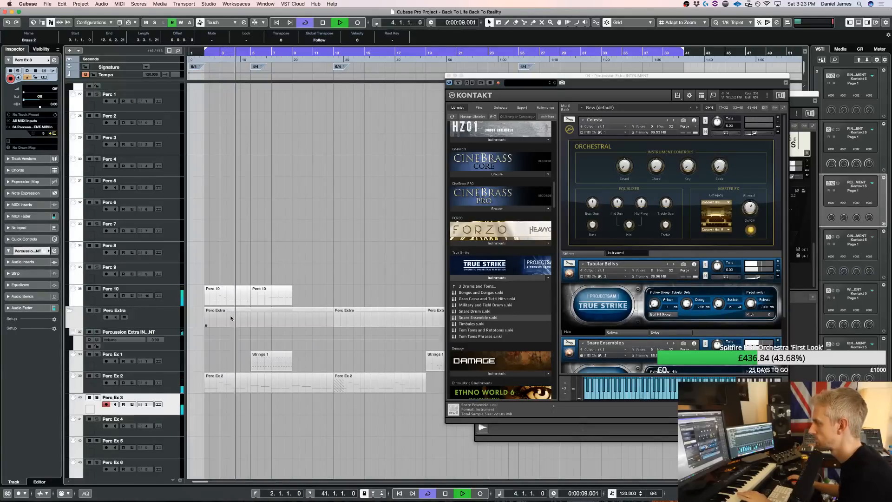
# Copy the first Perc 10 part onto Perc Ex 3 at bar 2 and open it in the Key Editor, closing the Kontakt windows
pyautogui.moveTo(228, 296); pyautogui.dragTo(226, 410)
pyautogui.press('space')
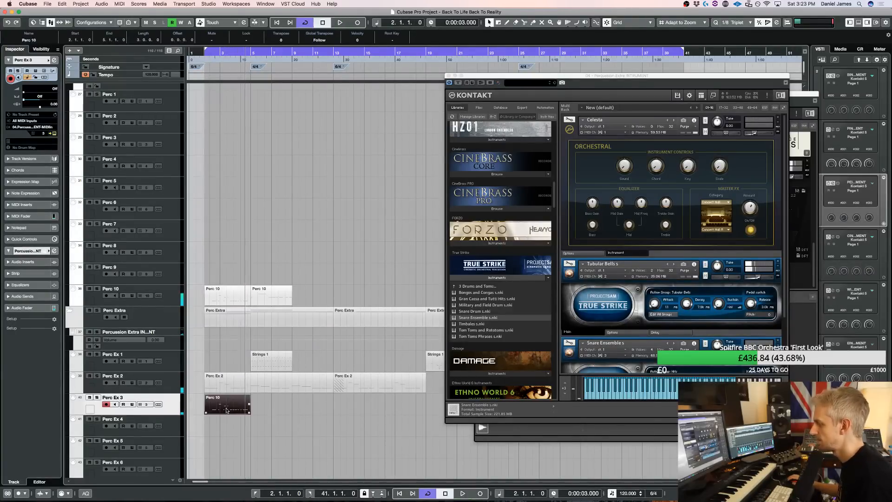
pyautogui.doubleClick(226, 410)
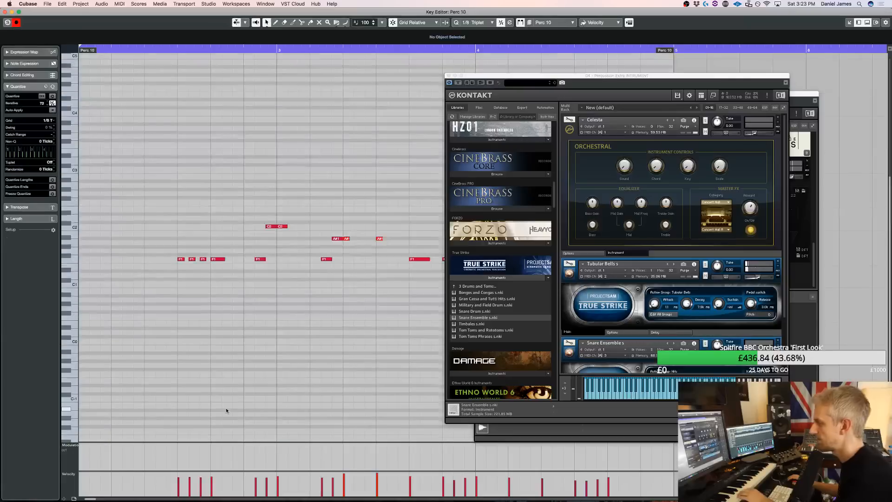
pyautogui.click(448, 75)
pyautogui.click(478, 94)
# Transpose all notes of the copied part up onto D3, moving the F1, C2 and A#1 notes in groups
pyautogui.moveTo(733, 311); pyautogui.dragTo(166, 251)
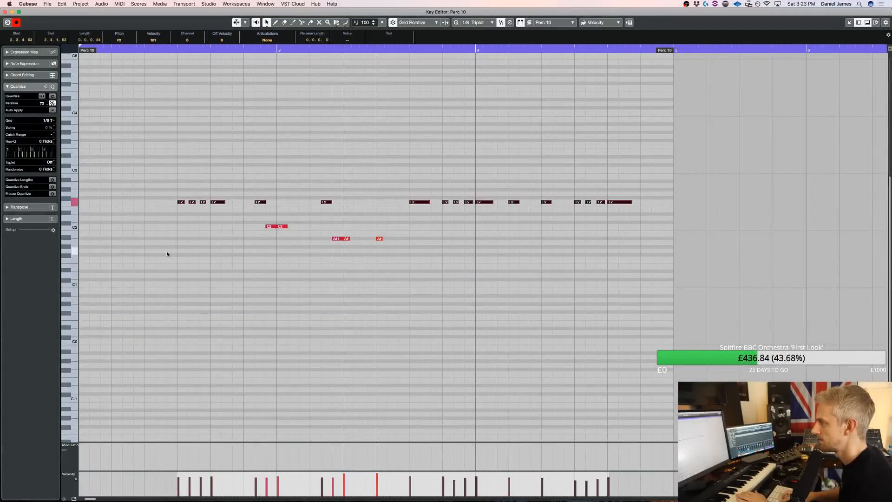
pyautogui.press('Up')
pyautogui.press('Up')
pyautogui.press('Up')
pyautogui.press('Up')
pyautogui.press('Up')
pyautogui.press('Up')
pyautogui.press('Up')
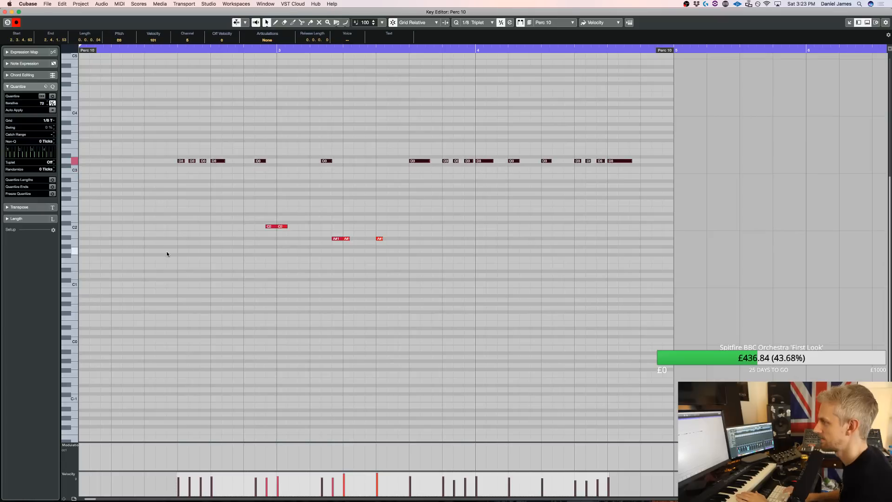
pyautogui.moveTo(250, 265); pyautogui.dragTo(567, 195)
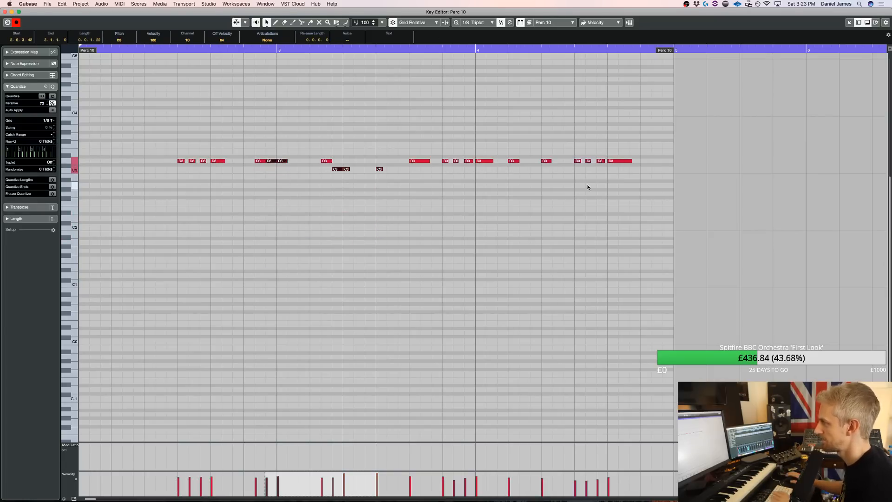
pyautogui.moveTo(304, 189); pyautogui.dragTo(415, 155)
pyautogui.press('Up')
pyautogui.press('Up')
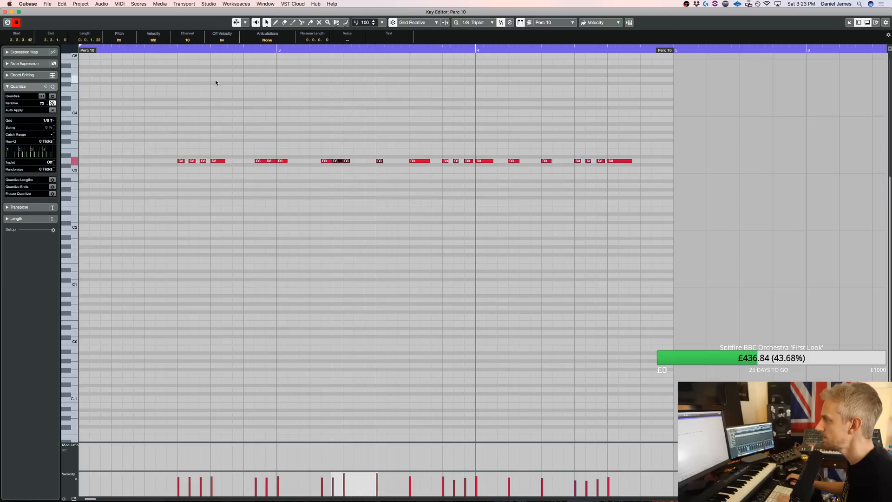
# Lower the velocities of all D3 notes in the copied part and audition the snare pattern from the start
pyautogui.hscroll(-3, 321, 190)
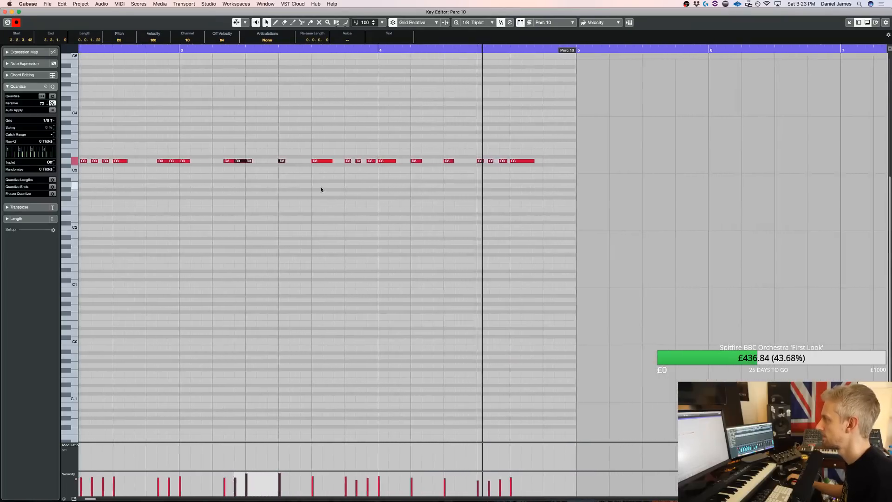
pyautogui.press('space')
pyautogui.hscroll(-8, 406, 203)
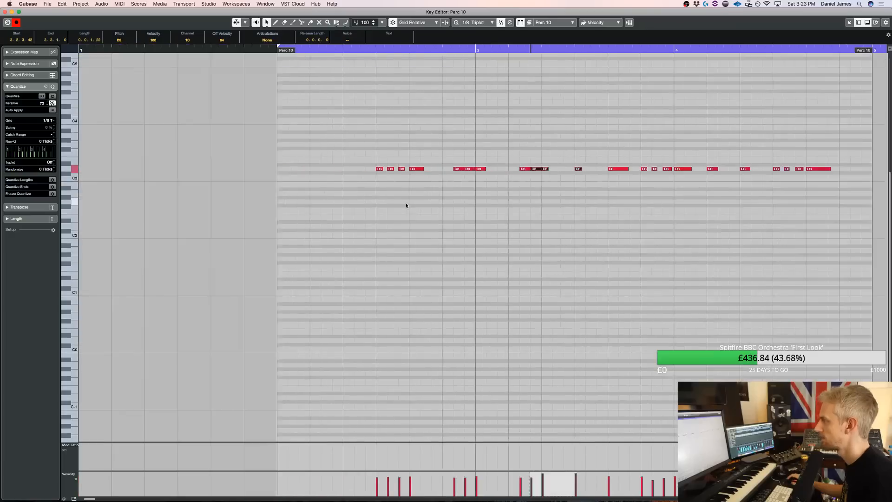
pyautogui.hscroll(2, 406, 203)
pyautogui.moveTo(272, 175); pyautogui.dragTo(793, 144)
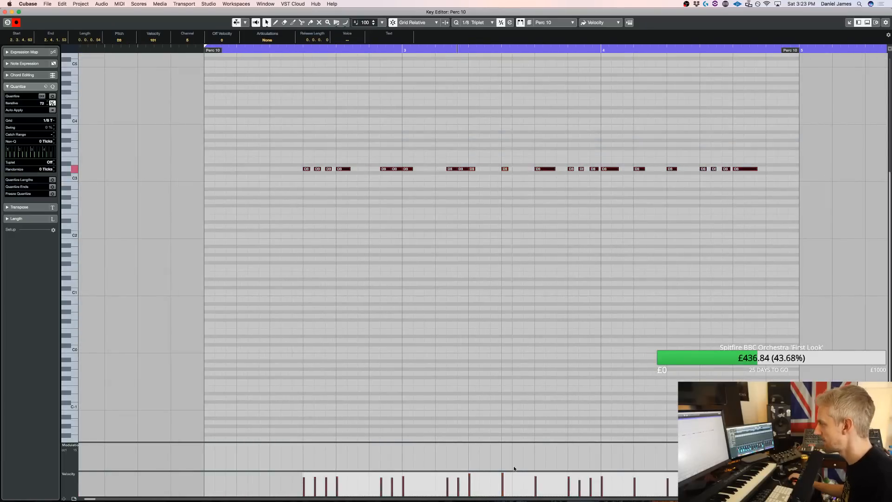
pyautogui.click(375, 263)
pyautogui.press('KP_1')
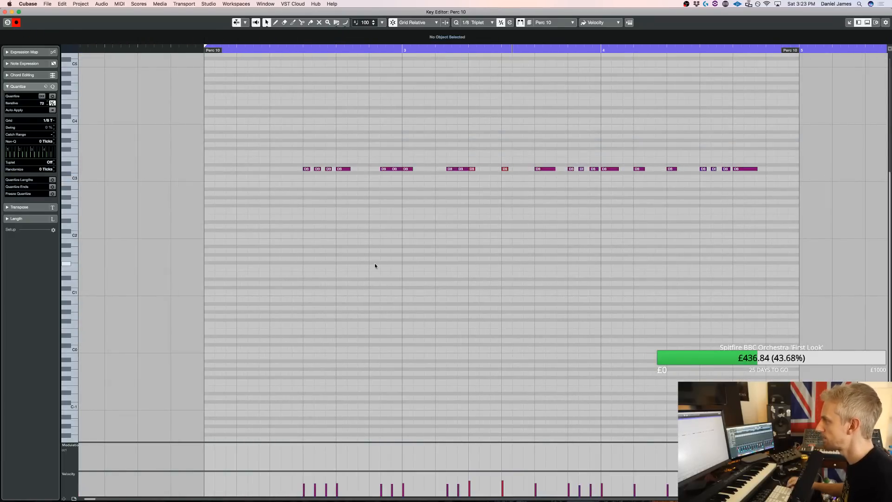
pyautogui.press('space')
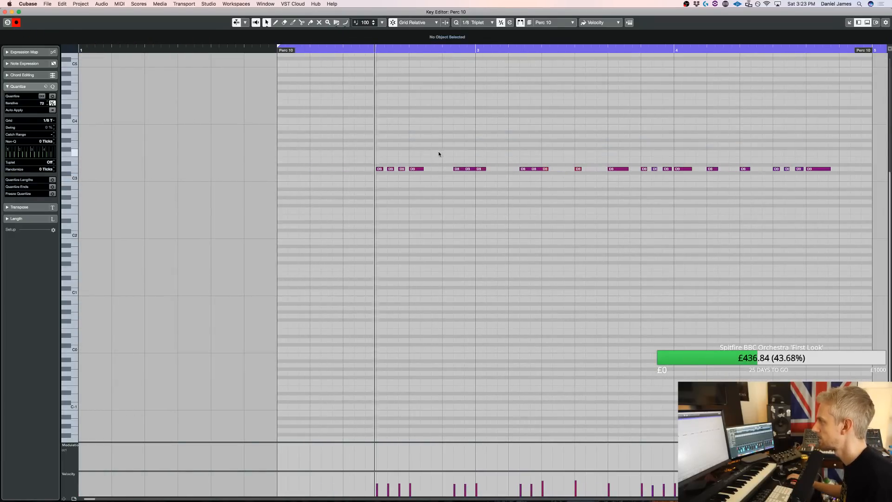
pyautogui.press('space')
# Draw an F3 note in bar 3 with modulation beneath it, trim the note to start at 3.2.1.0, and audition it
pyautogui.moveTo(484, 153); pyautogui.dragTo(497, 153)
pyautogui.moveTo(457, 459); pyautogui.dragTo(491, 460)
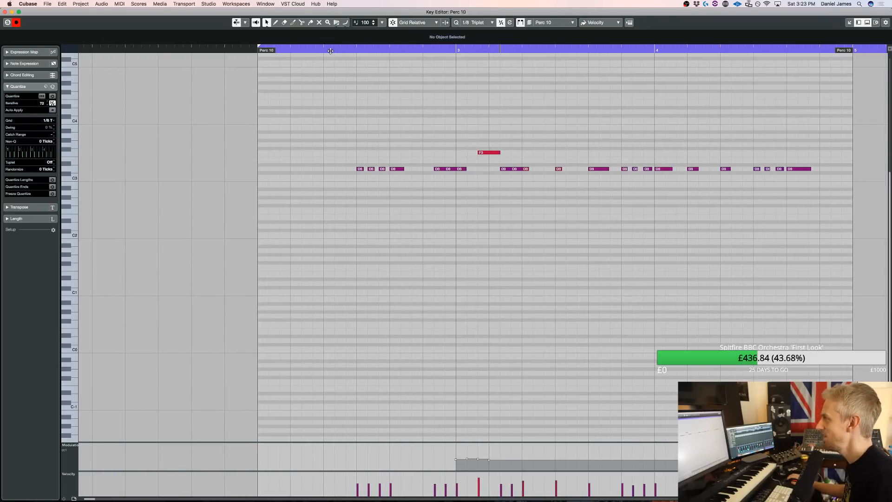
pyautogui.press('space')
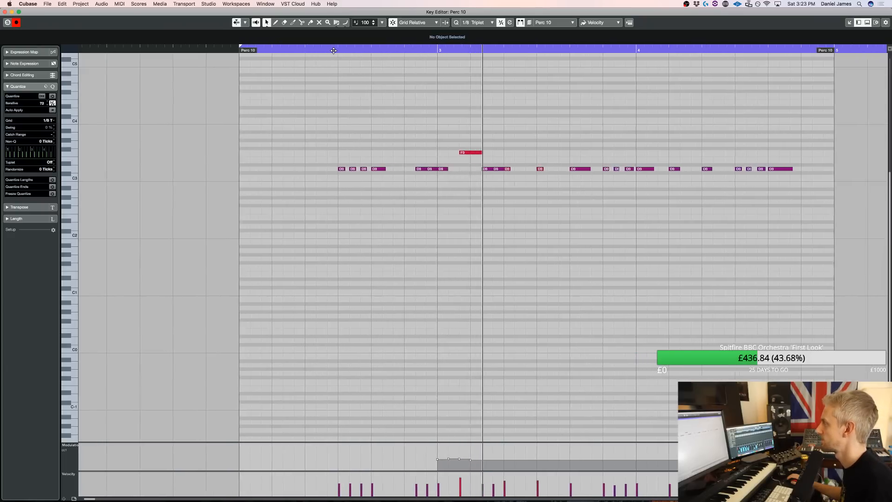
pyautogui.moveTo(440, 152)
pyautogui.mouseDown()
pyautogui.moveTo(432, 152)
pyautogui.moveTo(449, 153)
pyautogui.mouseUp()
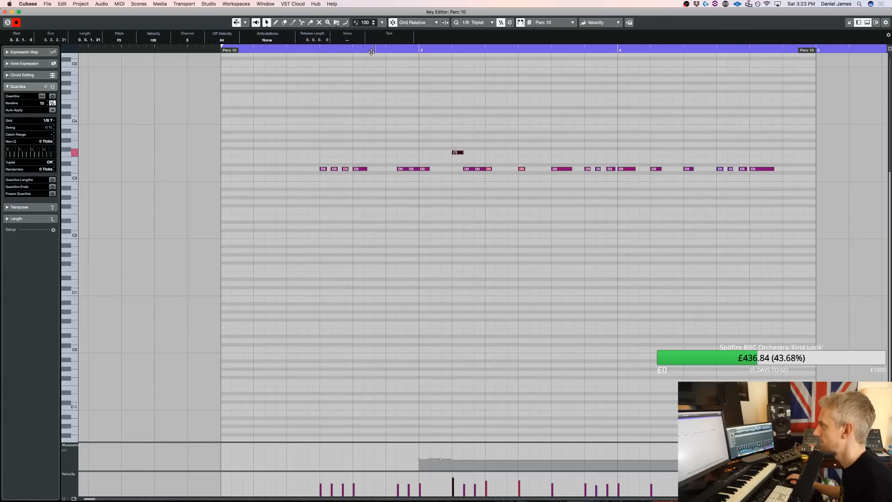
pyautogui.click(371, 52)
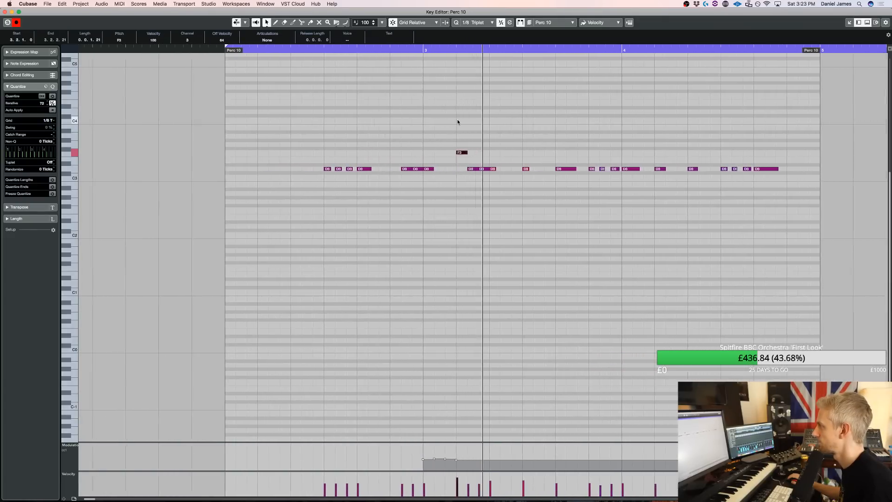
pyautogui.press('space')
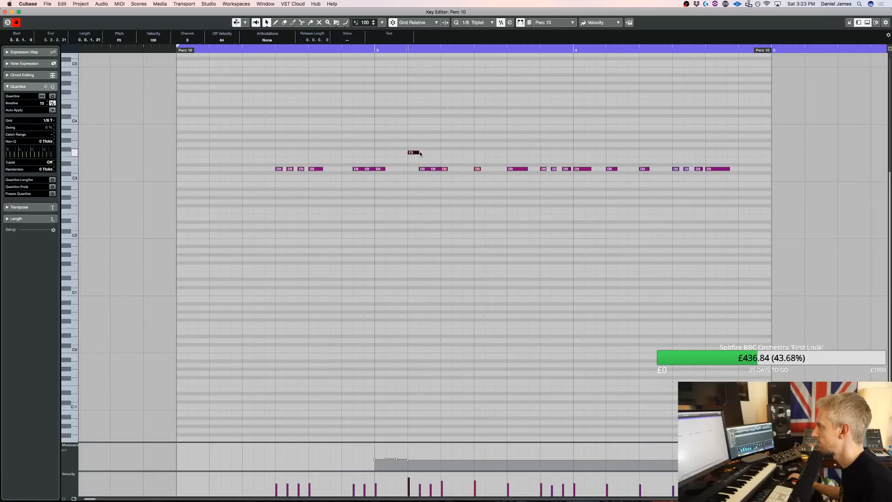
# Draw a one-beat F3 note at 3.4.1.0 and extend a gradually rising modulation curve through it
pyautogui.moveTo(475, 153); pyautogui.dragTo(506, 152)
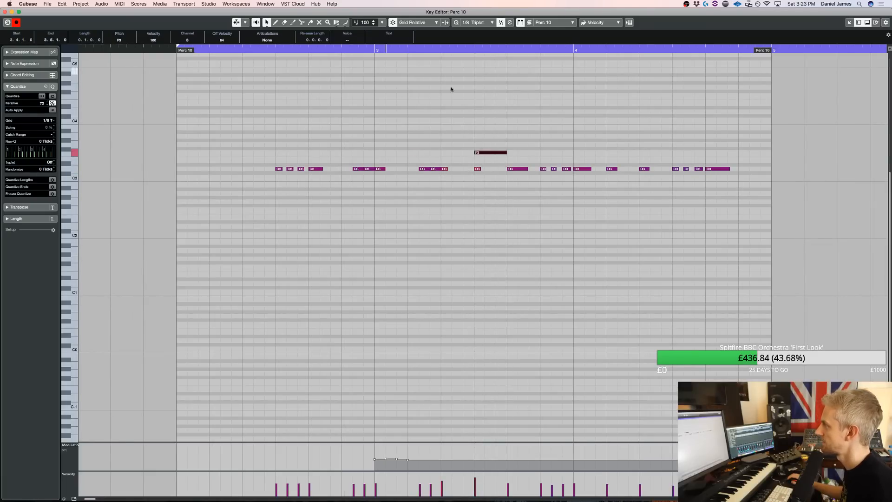
pyautogui.press('space')
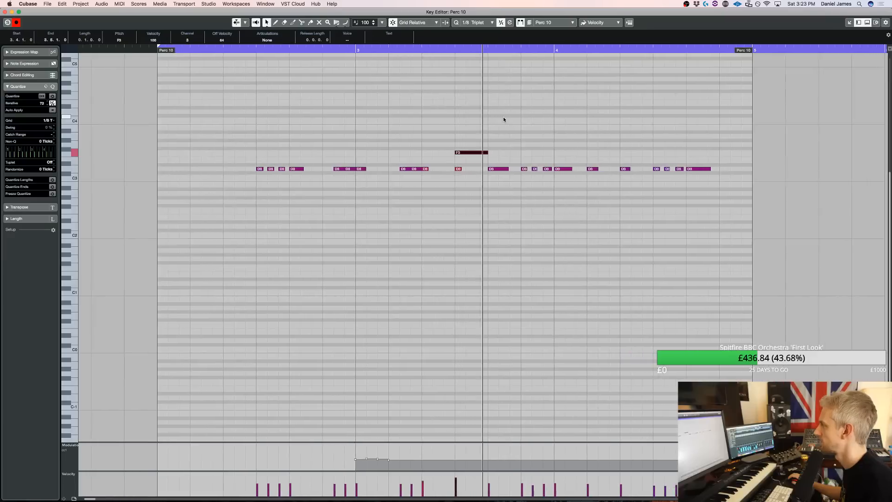
pyautogui.press('space')
pyautogui.moveTo(378, 460); pyautogui.dragTo(459, 455)
# Try an F3 note on the downbeat of bar 3, lengthened to 3.2.2.21, and audition it
pyautogui.moveTo(320, 153); pyautogui.dragTo(327, 153)
pyautogui.click(204, 50)
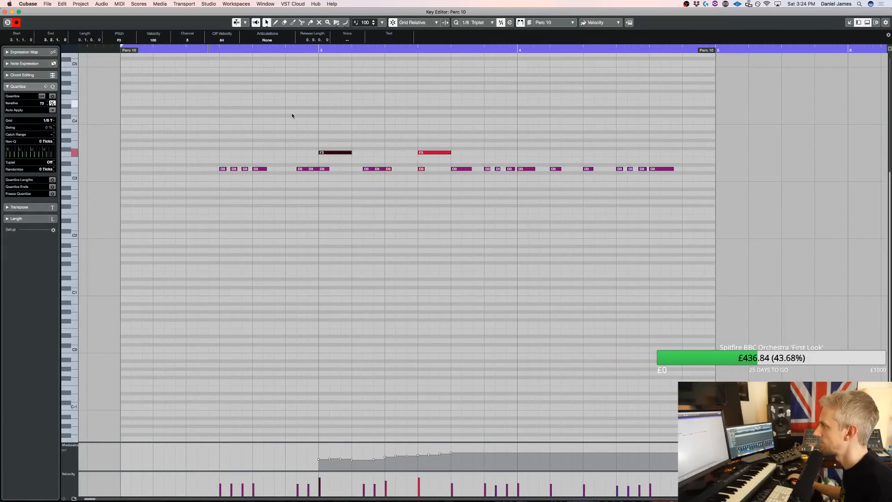
pyautogui.press('space')
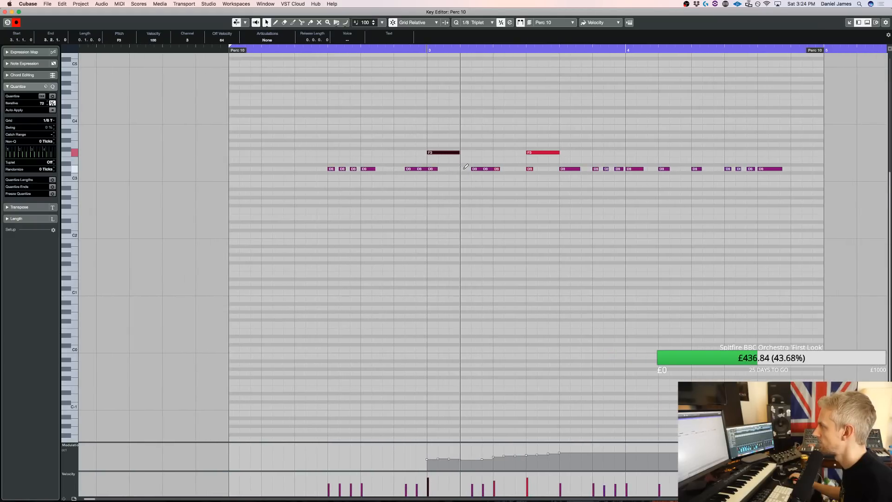
pyautogui.moveTo(459, 154); pyautogui.dragTo(472, 153)
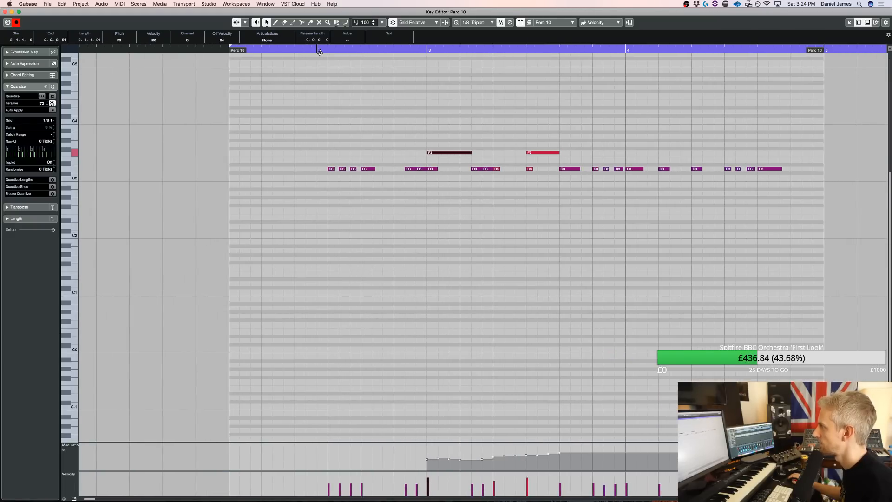
pyautogui.press('space')
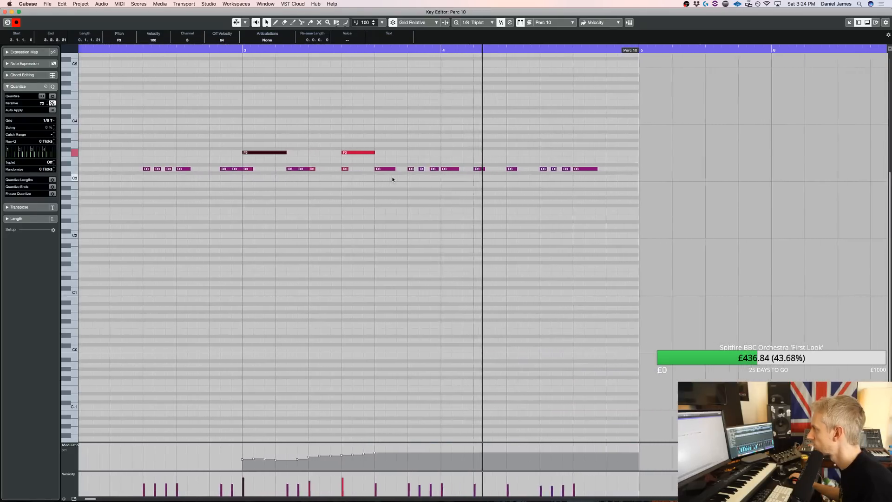
# Draw a one-beat F3 note on beat 3 of bar 4 and redraw the modulation curve across bars 3 and 4
pyautogui.moveTo(461, 152); pyautogui.dragTo(486, 153)
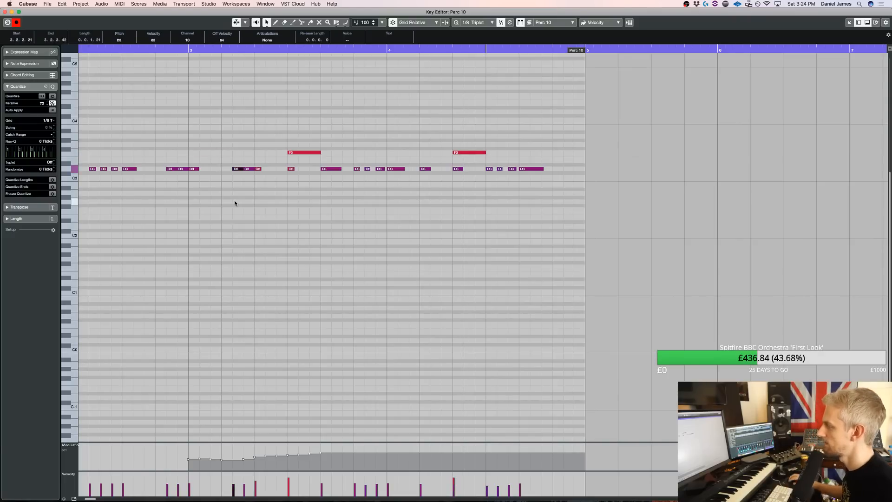
pyautogui.moveTo(243, 454)
pyautogui.mouseDown()
pyautogui.moveTo(507, 452)
pyautogui.moveTo(365, 454)
pyautogui.moveTo(491, 450)
pyautogui.mouseUp()
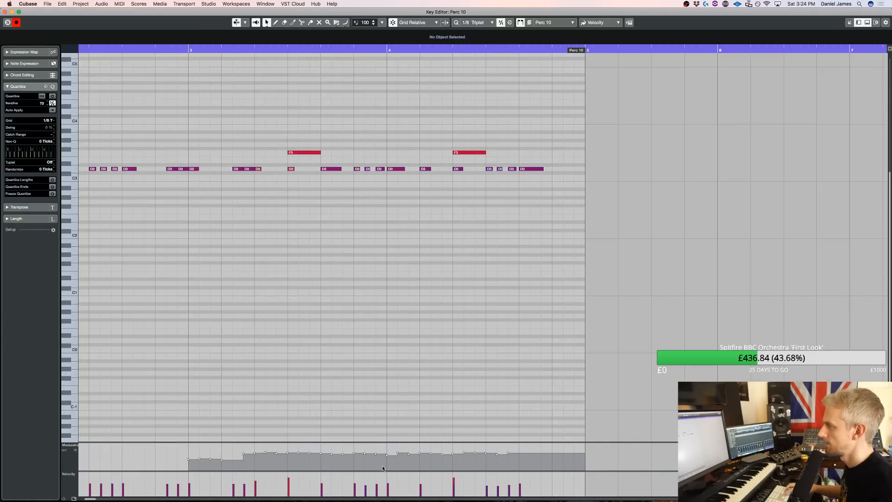
pyautogui.press('space')
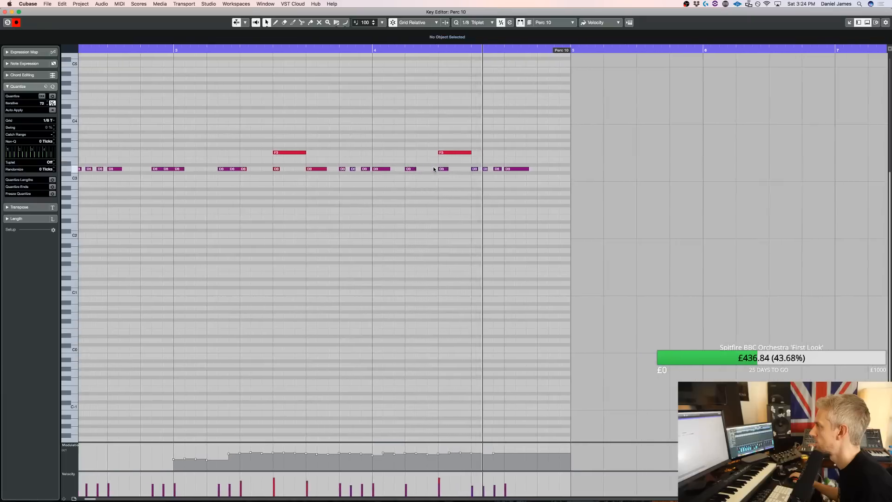
pyautogui.press('Escape')
pyautogui.press('space')
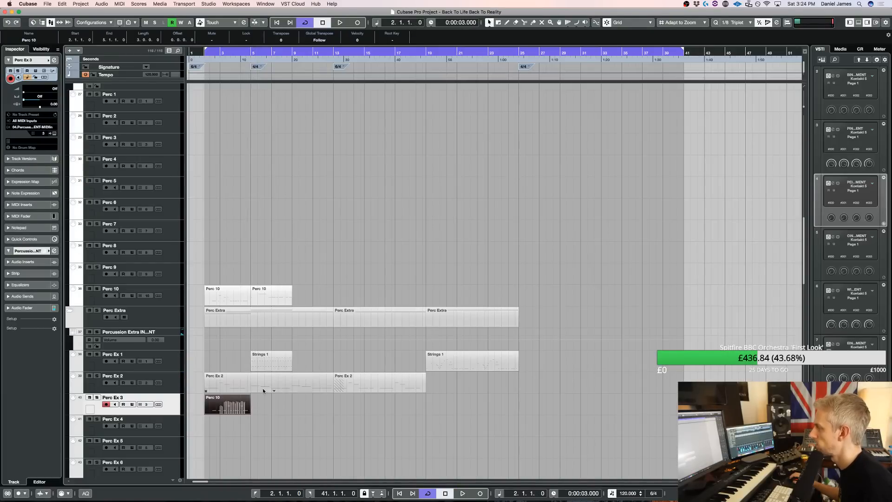
# Create a part on Perc Ex 3 from bar 5 to bar 9, open it for editing, and extend its start two beats earlier
pyautogui.moveTo(255, 404); pyautogui.dragTo(292, 404)
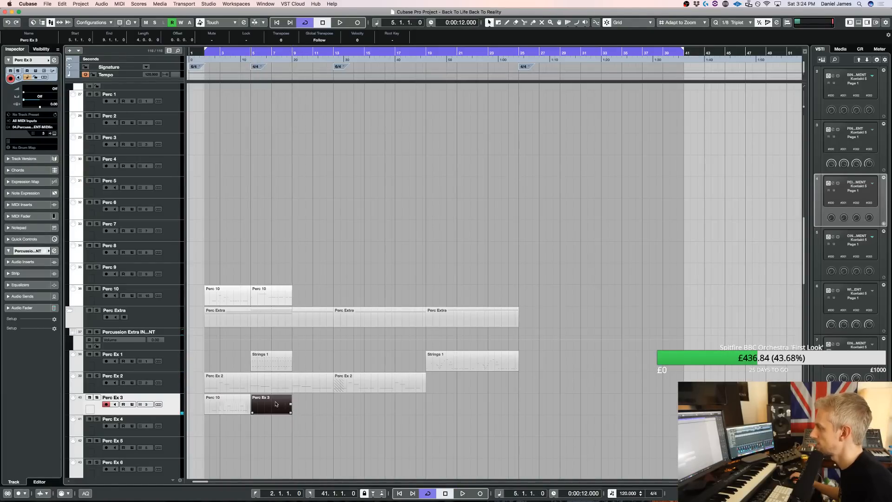
pyautogui.doubleClick(276, 403)
pyautogui.moveTo(453, 50); pyautogui.dragTo(391, 50)
# Draw short C3 and D3 pickup notes, a short C3 on bar 5's downbeat, and a long F3 from 5.1.1.0 to 5.4.2.21
pyautogui.click(438, 259)
pyautogui.click(450, 255)
pyautogui.click(450, 251)
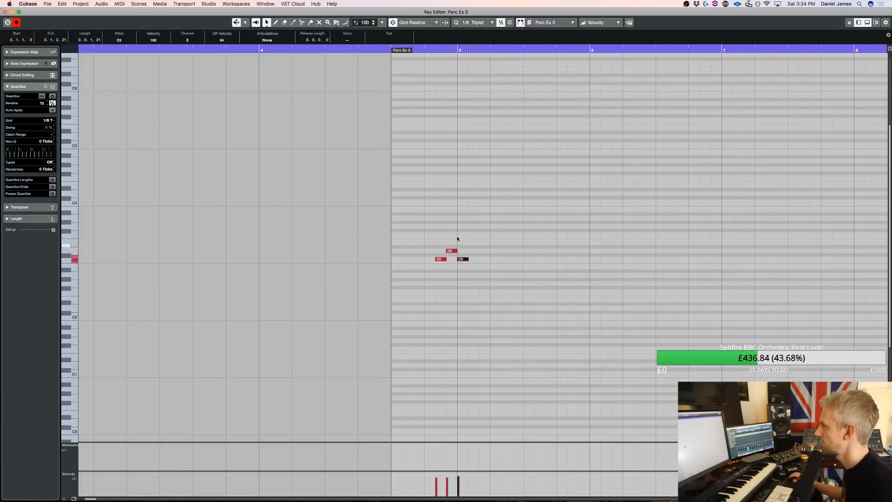
pyautogui.moveTo(464, 235); pyautogui.dragTo(568, 235)
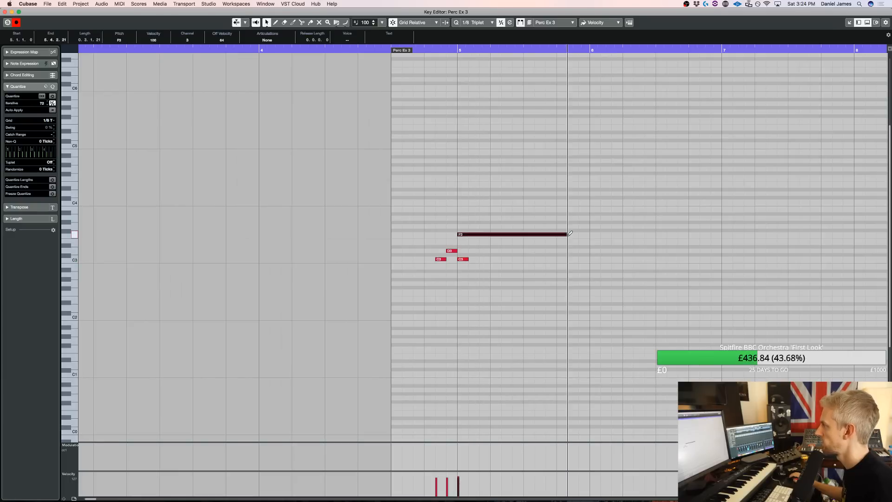
# Add three triplet C3 notes starting at 5.2.2.21 in bar 5 and shorten the F3 to end at 5.2.3.42
pyautogui.click(359, 51)
pyautogui.press('space')
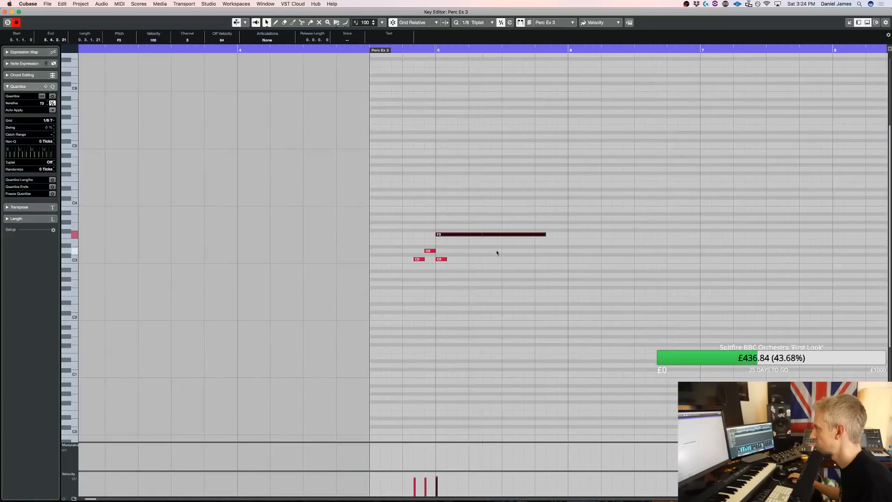
pyautogui.keyDown('alt'); pyautogui.click(487, 259); pyautogui.keyUp('alt')
pyautogui.keyDown('alt'); pyautogui.click(497, 259); pyautogui.keyUp('alt')
pyautogui.moveTo(544, 235); pyautogui.dragTo(492, 235)
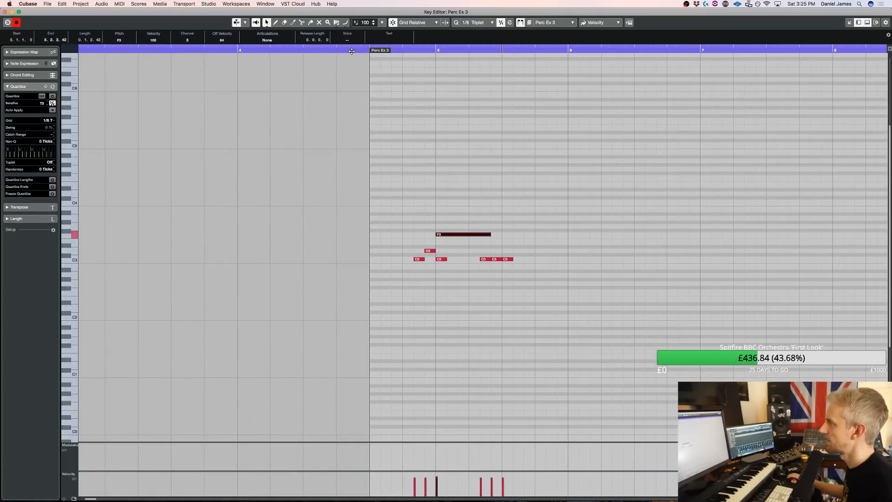
# Try three triplet C3 notes on beat 4 of bar 5, plus a downbeat C3 and an F3 from 6.1.1.0 to 6.3.1.0
pyautogui.click(352, 51)
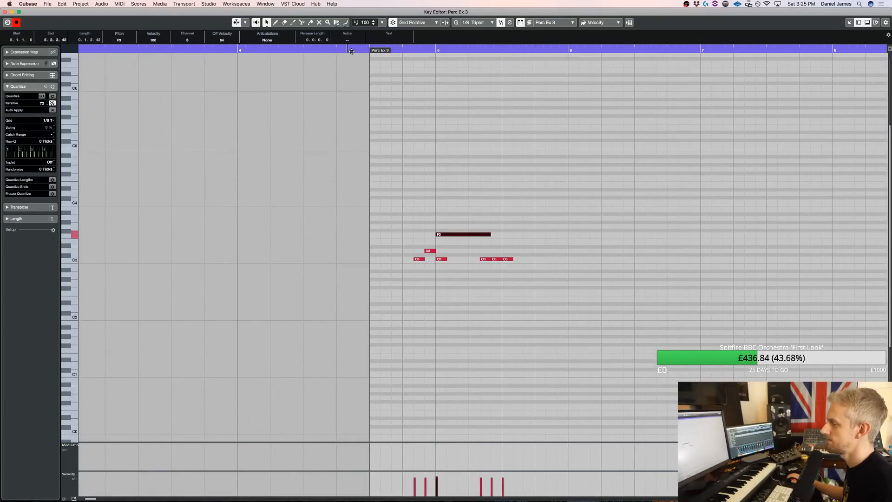
pyautogui.press('space')
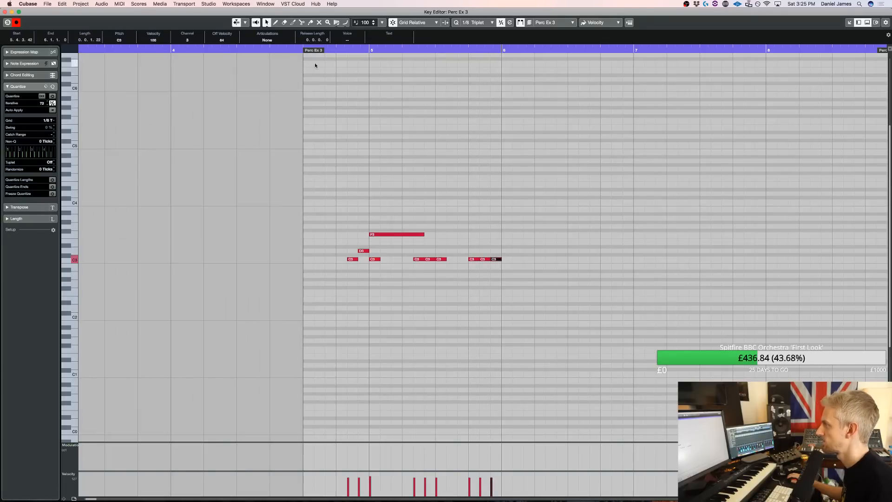
pyautogui.press('space')
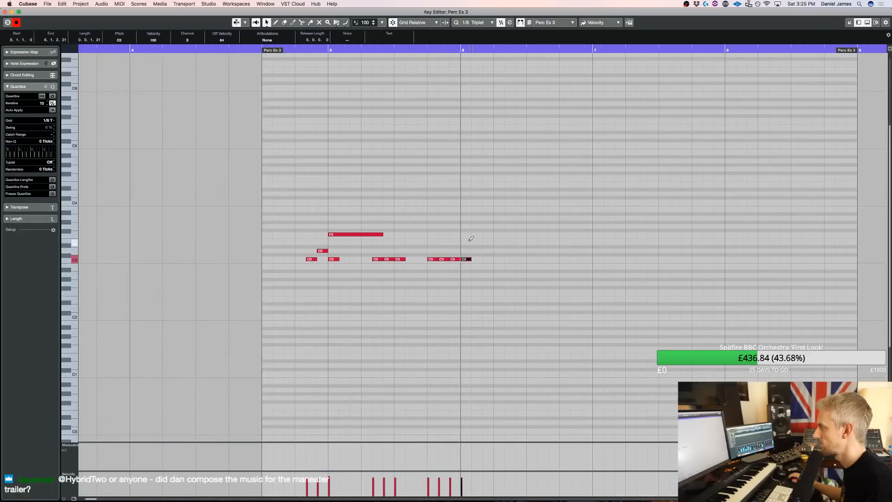
pyautogui.moveTo(469, 235)
pyautogui.mouseDown()
pyautogui.moveTo(537, 236)
pyautogui.moveTo(526, 236)
pyautogui.mouseUp()
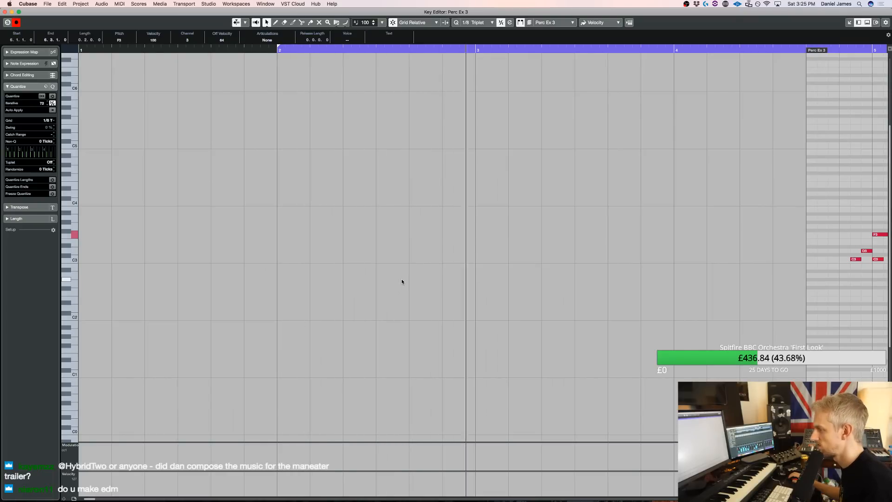
# Save the project and delete the notes from beat 4 of bar 5 through bar 6
pyautogui.press('super+s')
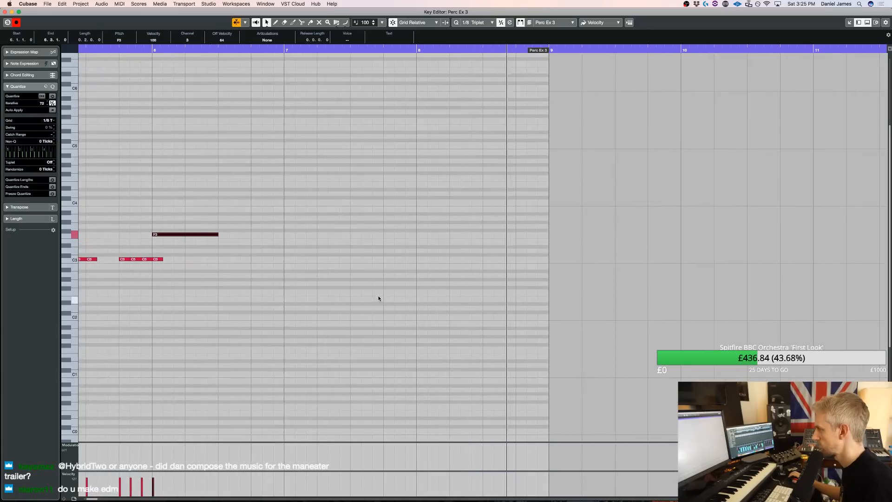
pyautogui.hscroll(-10, 381, 296)
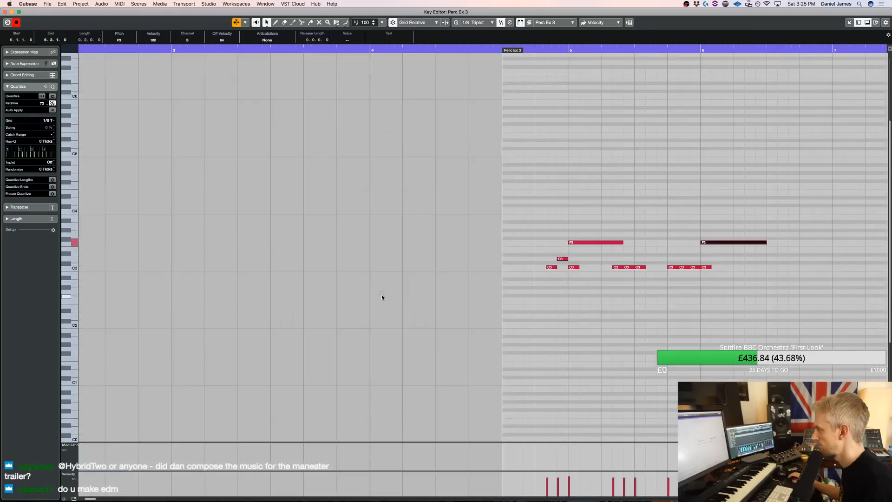
pyautogui.moveTo(758, 293); pyautogui.dragTo(663, 232)
pyautogui.press('Delete')
# Duplicate the bar 5 pattern with its pickups onto bar 6, and duplicate it onward over bars 7 and 8
pyautogui.moveTo(772, 350); pyautogui.dragTo(513, 209)
pyautogui.press('super+d')
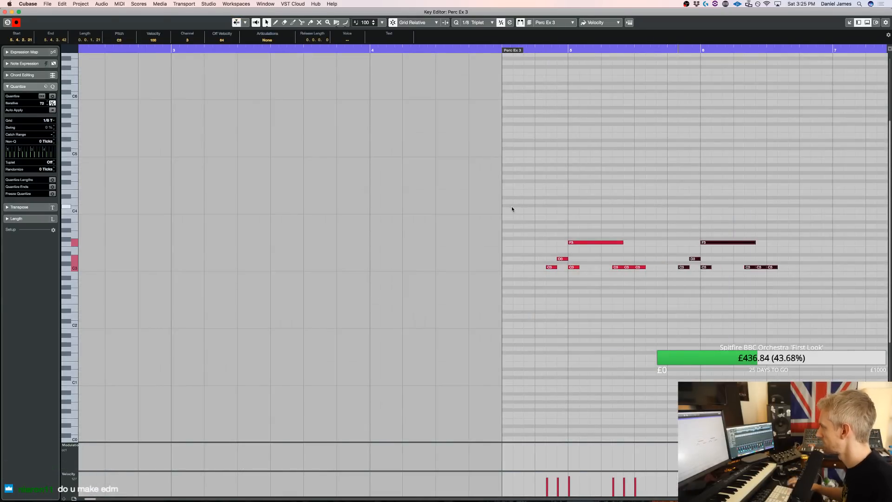
pyautogui.click(523, 50)
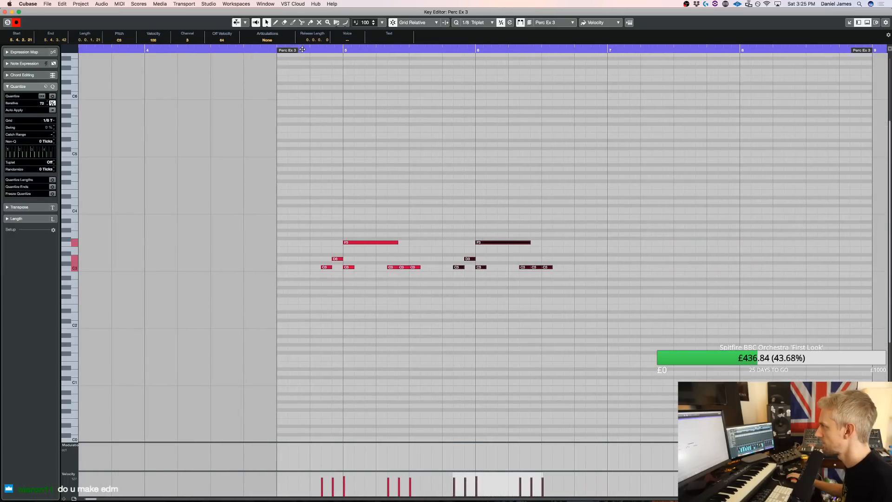
pyautogui.press('f')
pyautogui.press('super+d')
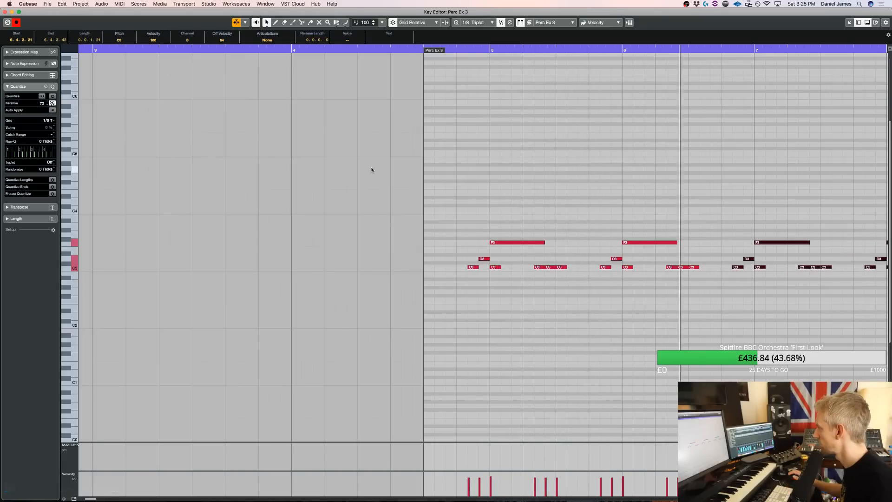
pyautogui.press('f')
# Try a short C3 note on beat 2 of bar 5 and audition it
pyautogui.keyDown('alt'); pyautogui.click(527, 268); pyautogui.keyUp('alt')
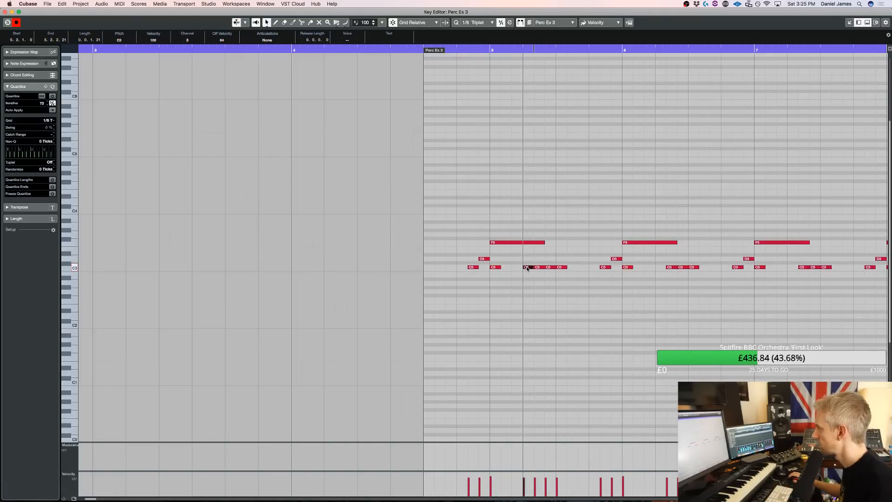
pyautogui.press('space')
pyautogui.click(527, 267)
pyautogui.press('space')
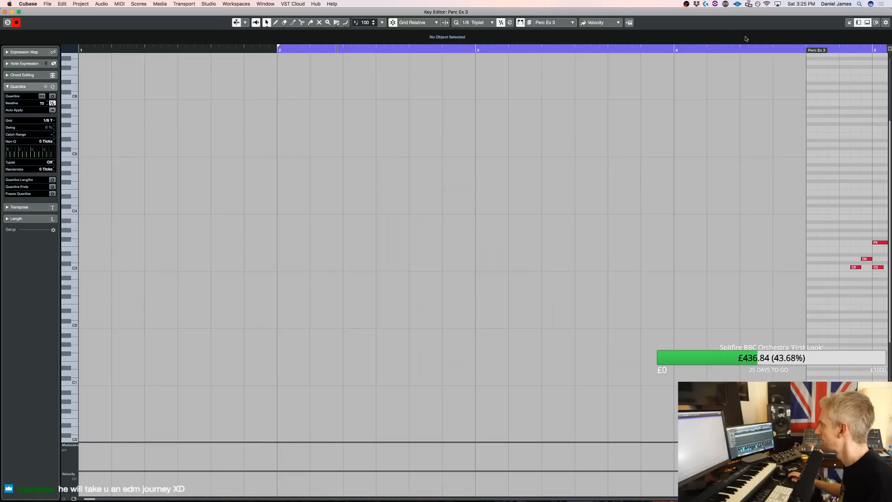
# Set the cycle start to the beginning of the Perc Ex 3 part and audition the repeated pattern
pyautogui.keyDown('super'); pyautogui.click(809, 45); pyautogui.keyUp('super')
pyautogui.press('space')
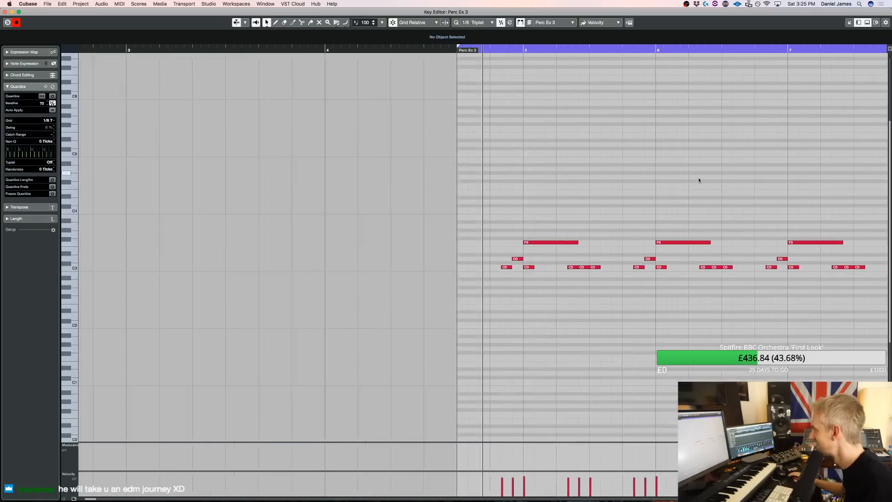
pyautogui.press('f')
pyautogui.hscroll(2, 601, 238)
pyautogui.scroll(-1, 586, 240)
pyautogui.scroll(-1, 585, 238)
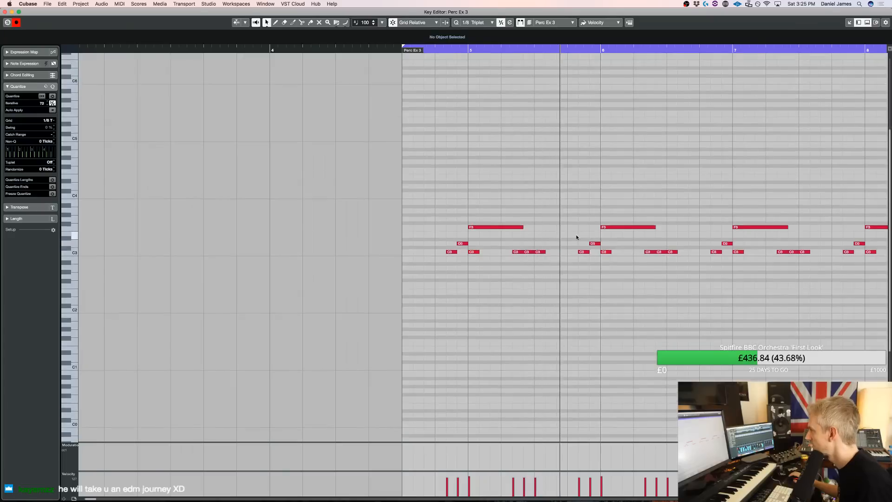
pyautogui.hscroll(3, 578, 239)
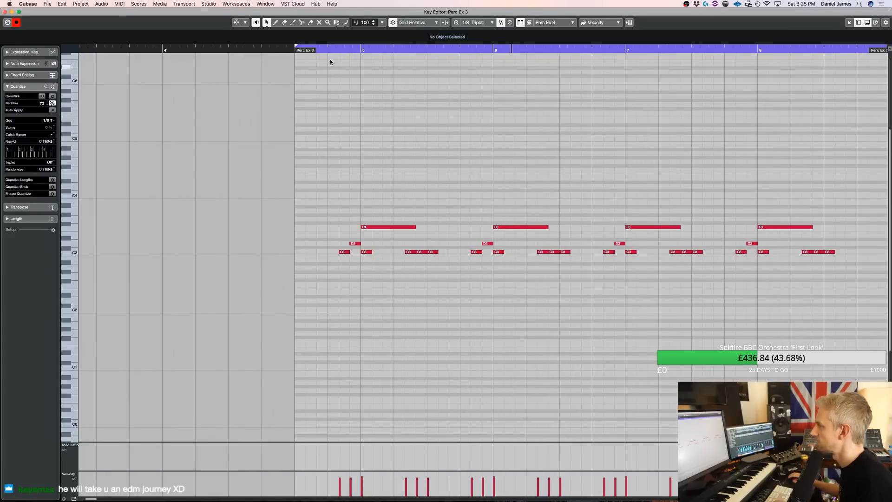
# Add short C3 notes at 5.4.1.0 and 6.4.1.0, auditioning the pattern
pyautogui.click(465, 252)
pyautogui.press('space')
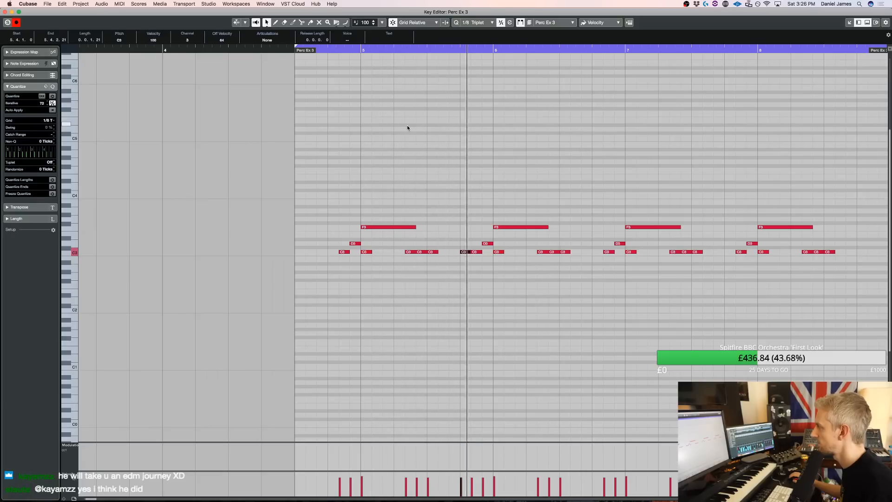
pyautogui.press('space')
pyautogui.hotkey('alt', 'd')
pyautogui.press('space')
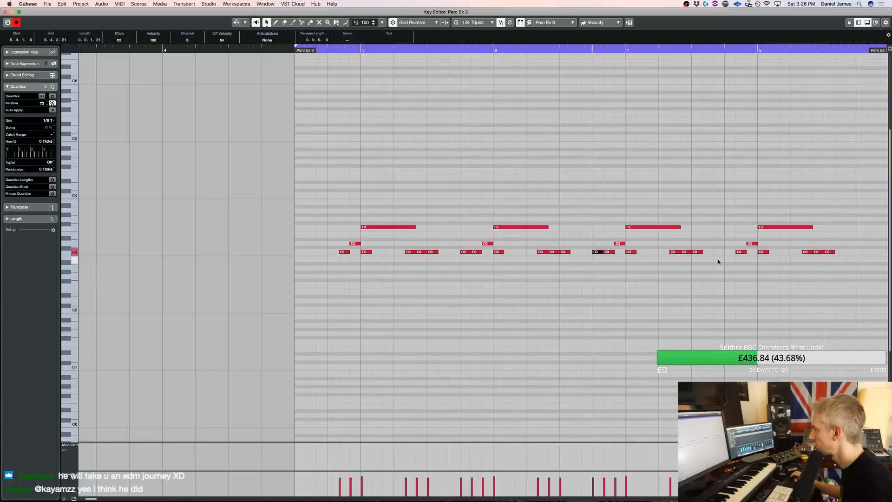
# Replace the notes in bars 7 and 8 with a duplicate of the revised bars 5 and 6
pyautogui.moveTo(826, 267); pyautogui.dragTo(635, 183)
pyautogui.press('Delete')
pyautogui.moveTo(693, 302); pyautogui.dragTo(364, 170)
pyautogui.press('super+d')
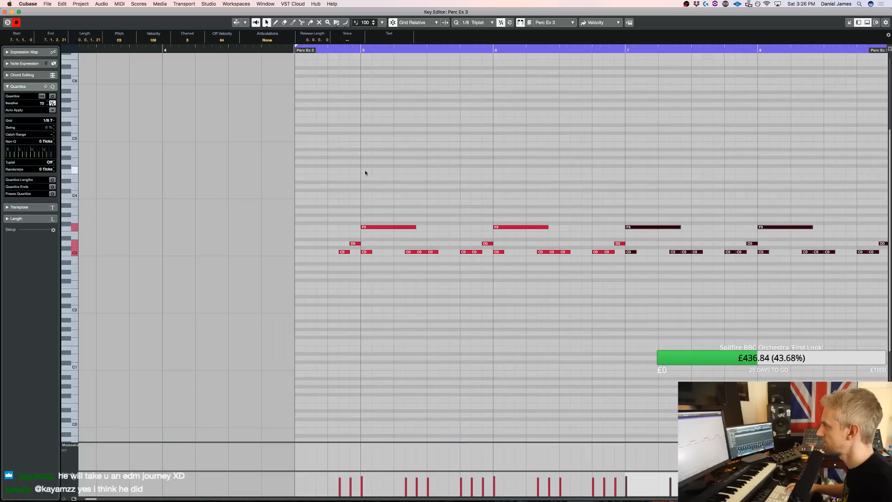
# Lower the velocities of all notes in the Perc Ex 3 part together and audition the result
pyautogui.press('super+a')
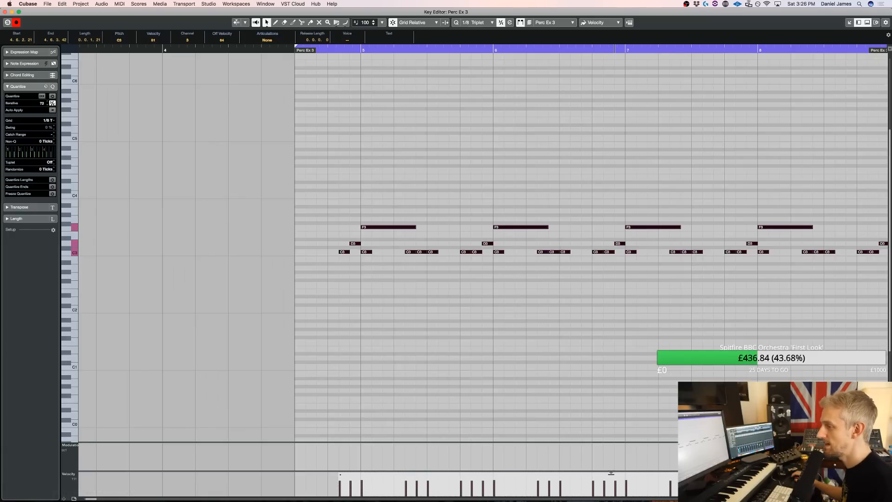
pyautogui.click(626, 363)
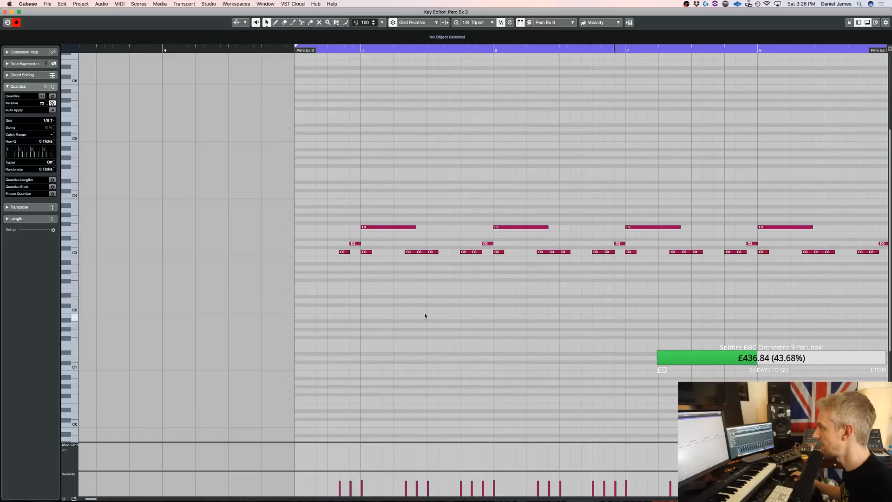
pyautogui.press('space')
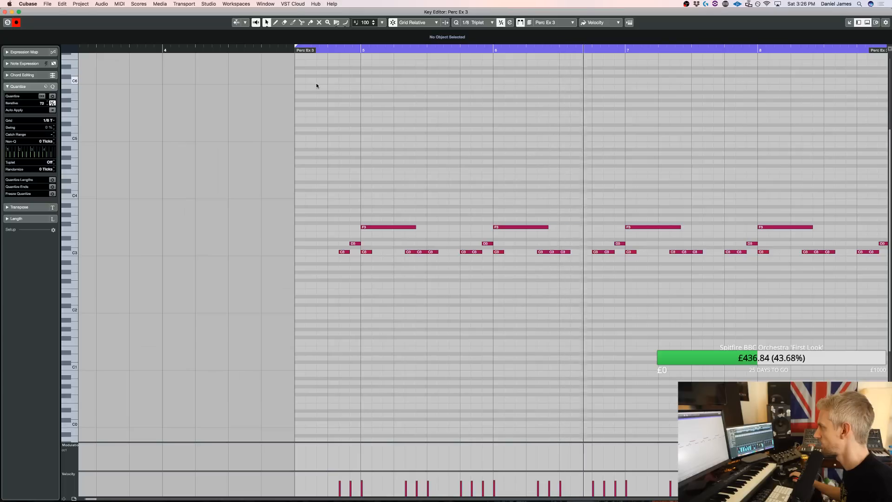
# Delete the C3 and D3 pickup notes leading into bars 8 and 9, and turn off cycle playback
pyautogui.hscroll(7, 621, 246)
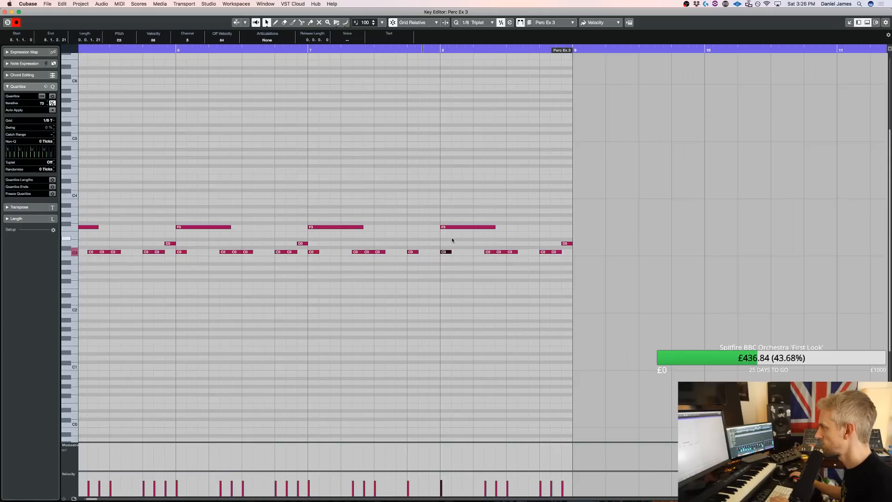
pyautogui.click(297, 49)
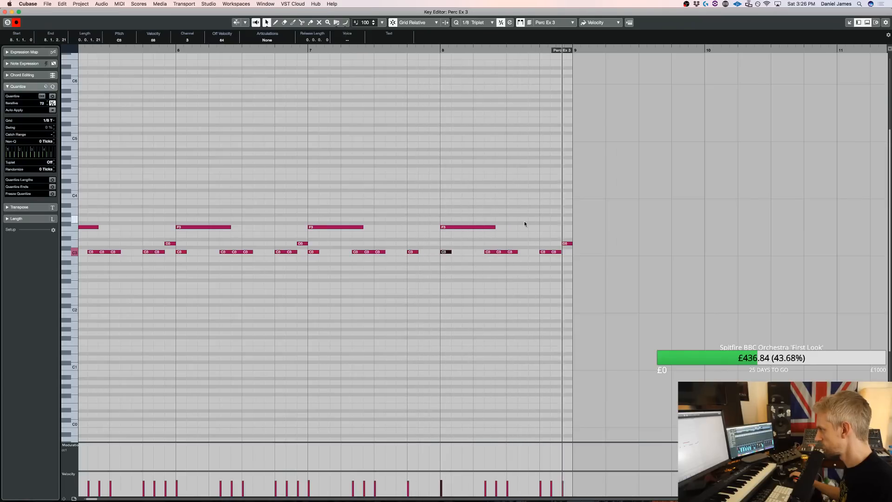
pyautogui.press('space')
pyautogui.moveTo(563, 256); pyautogui.dragTo(573, 227)
pyautogui.press('Delete')
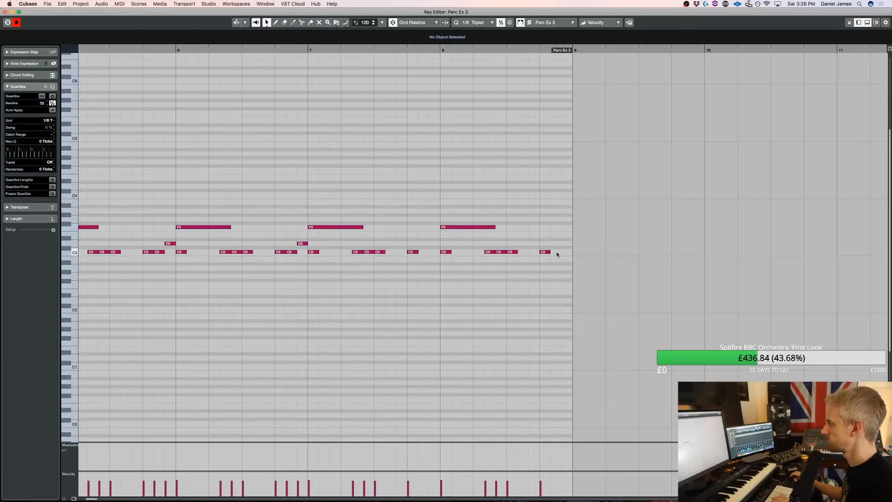
# Close the note editor and duplicate the Perc Ex 3 part so the copy starts at bar 9
pyautogui.press('Return')
pyautogui.press('super+d')
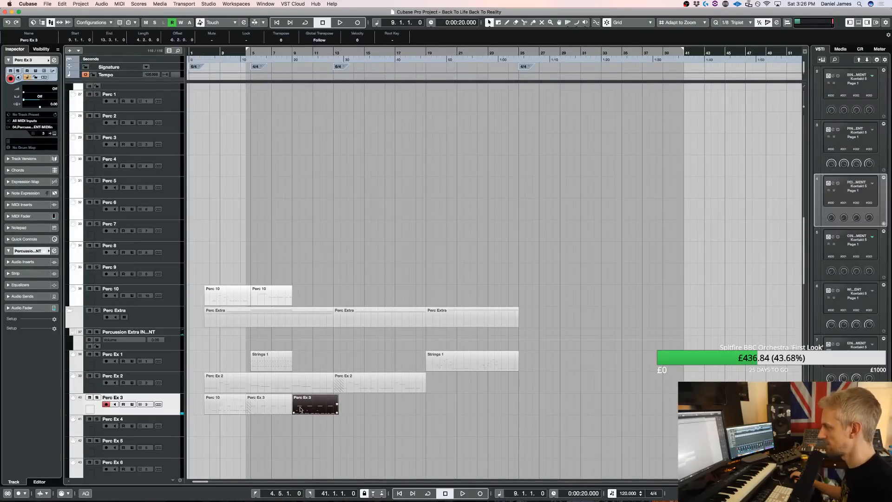
pyautogui.press('space')
# Glue the three consecutive parts on the Perc Ex 3 track into one part and return to the selection tool
pyautogui.press('h')
pyautogui.press('h')
pyautogui.press('h')
pyautogui.press('h')
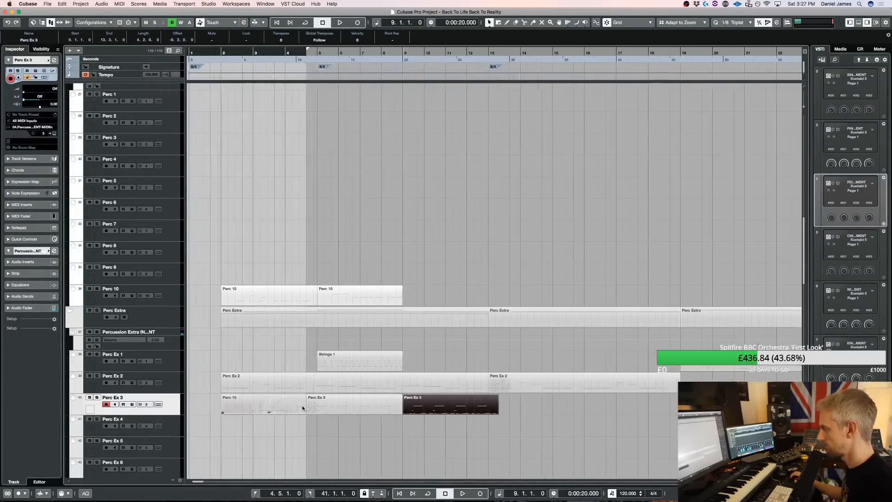
pyautogui.moveTo(536, 411); pyautogui.dragTo(526, 410)
pyautogui.press('4')
pyautogui.click(345, 404)
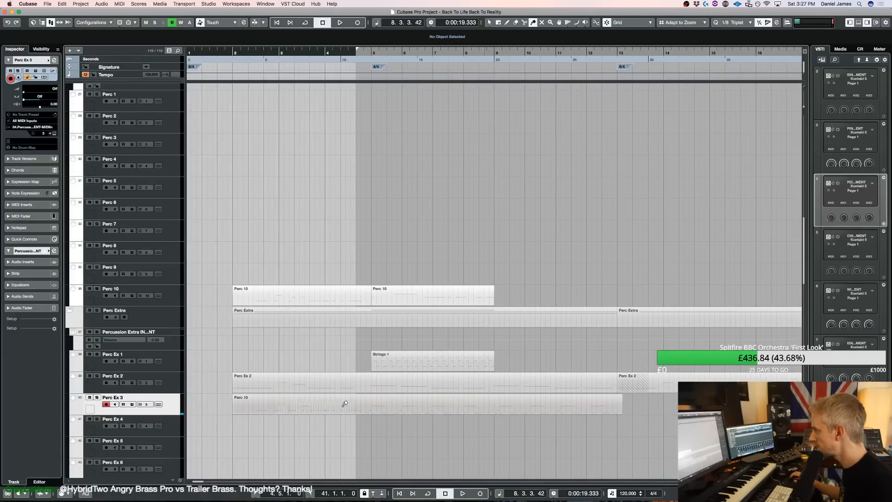
pyautogui.press('1')
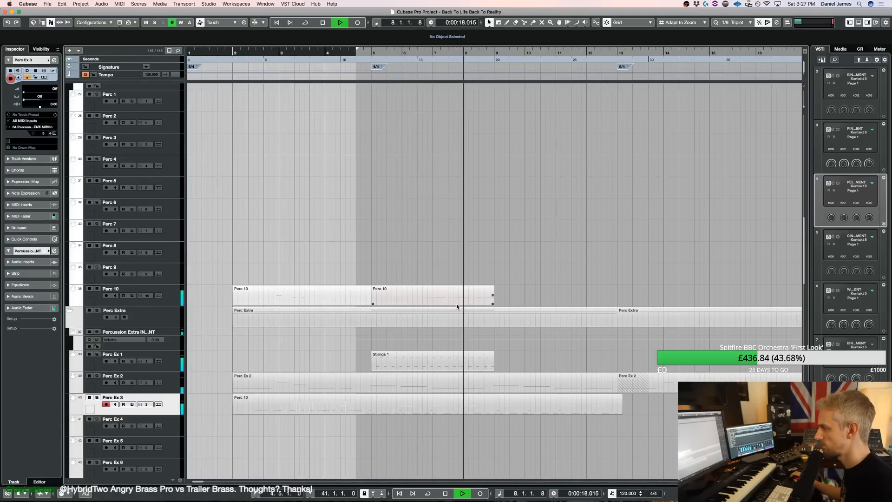
# Open the glued part for editing, remove the F3 note on beat 3 of bar 4, and audition the part
pyautogui.click(445, 410)
pyautogui.doubleClick(445, 410)
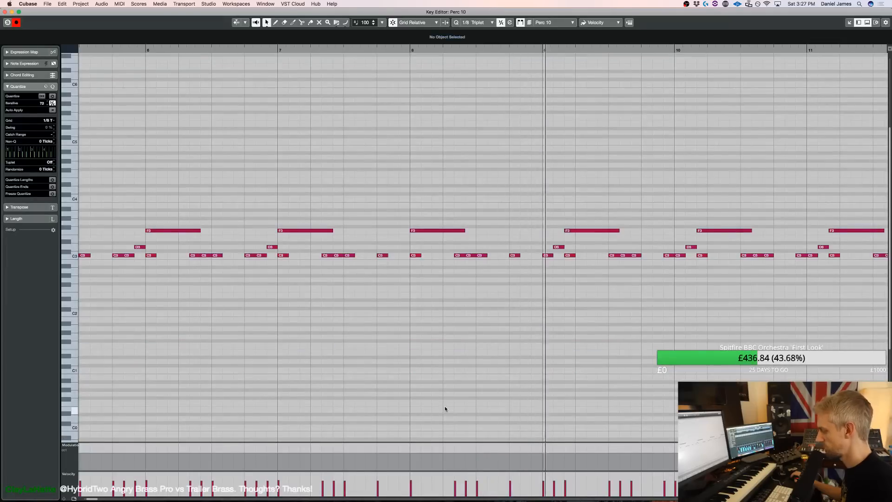
pyautogui.press('g')
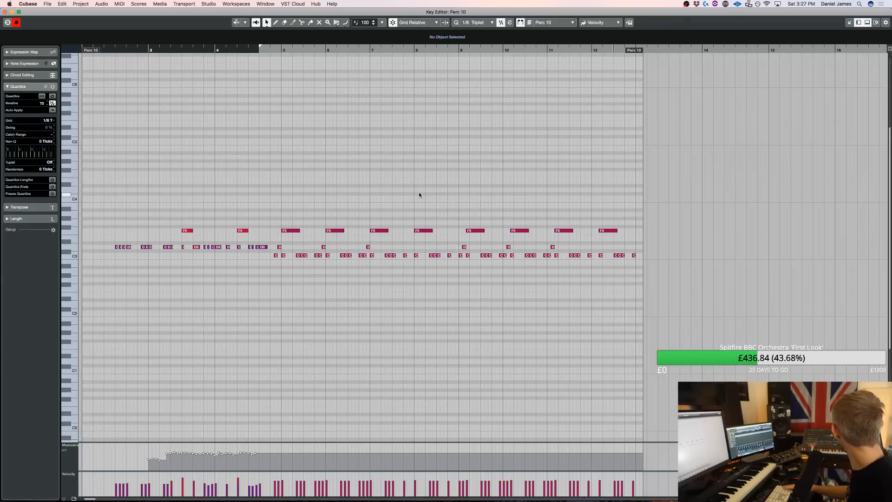
pyautogui.press('KP_Subtract')
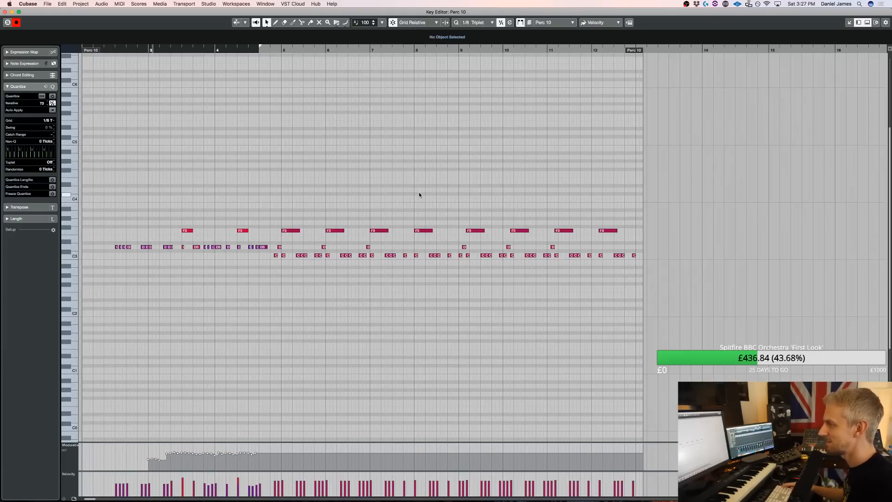
pyautogui.press('space')
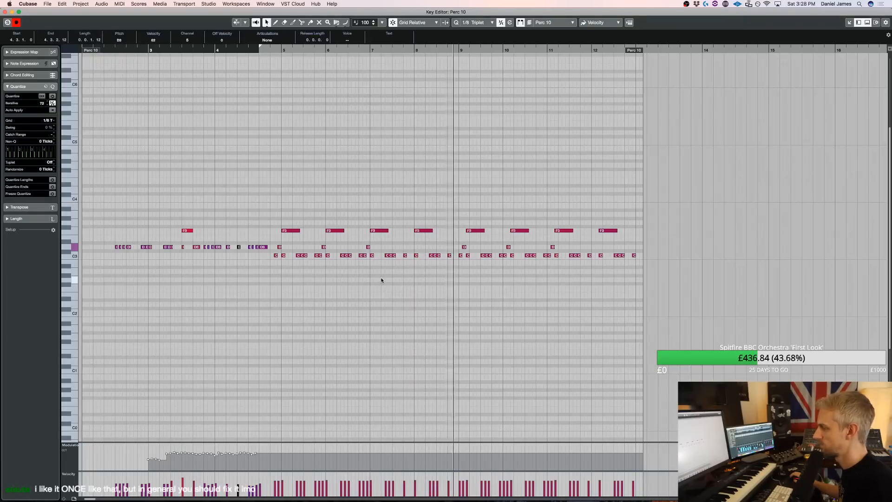
pyautogui.press('space')
# Try nudging the C3 and D3 notes from 9.2 through bar 12 two grid steps earlier
pyautogui.moveTo(474, 271); pyautogui.dragTo(673, 236)
pyautogui.hotkey('ctrl', 'Left')
pyautogui.hotkey('ctrl', 'Left')
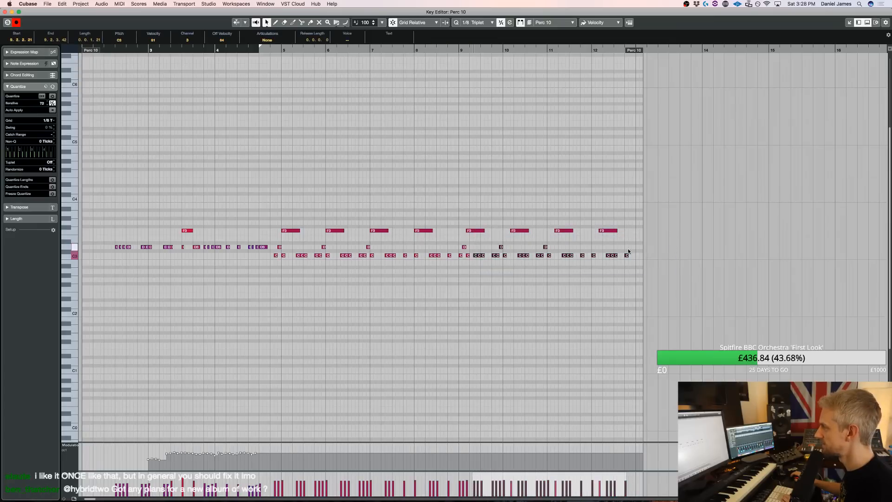
pyautogui.hotkey('ctrl', 'Right')
pyautogui.hotkey('ctrl', 'Right')
# Nudge the C3 and D3 notes from 9.4 through bar 12 two grid steps earlier
pyautogui.moveTo(500, 263); pyautogui.dragTo(515, 244)
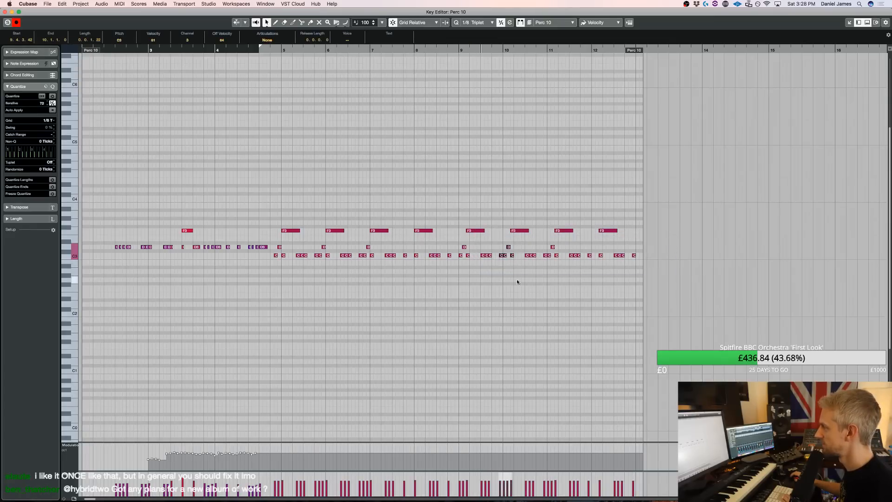
pyautogui.moveTo(638, 238); pyautogui.dragTo(646, 239)
pyautogui.hotkey('ctrl', 'Left')
pyautogui.hotkey('ctrl', 'Left')
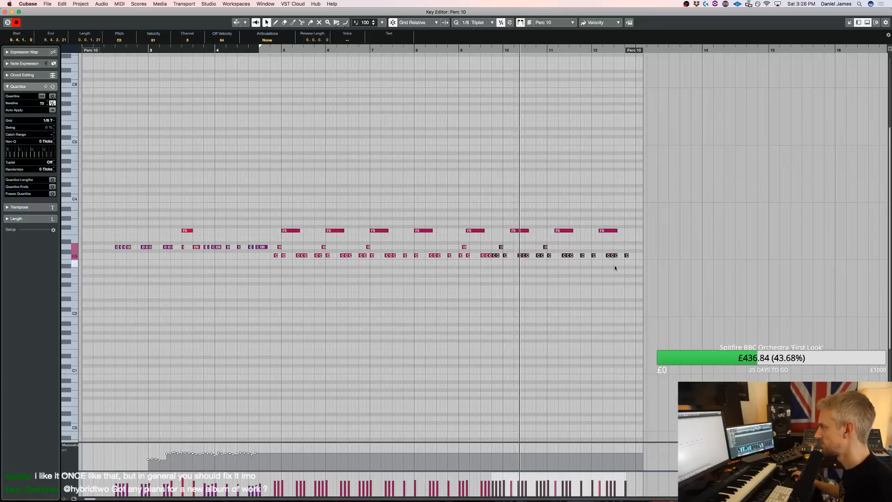
# Delete the C3 and D3 notes in bars 10 to 12 and duplicate the bar 9 pattern into bars 10 and 11
pyautogui.moveTo(655, 262); pyautogui.dragTo(569, 249)
pyautogui.press('Delete')
pyautogui.moveTo(505, 243); pyautogui.dragTo(461, 241)
pyautogui.press('super+d')
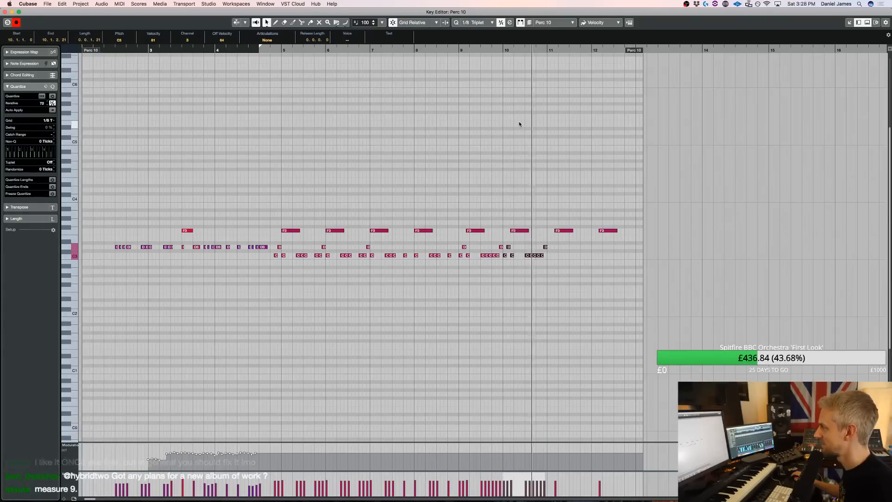
pyautogui.press('super+d')
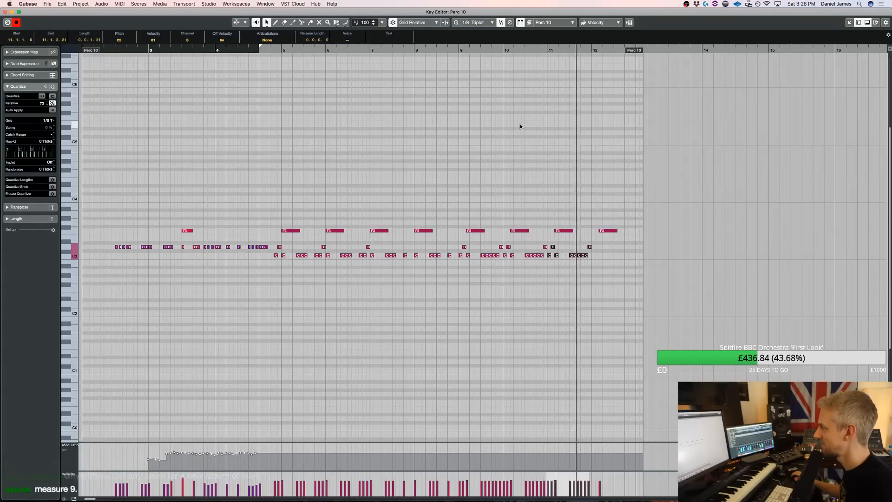
# Replace the duplicated notes in bar 11 with bar 7's C3 pattern, repeat it in bar 12, and quantize it
pyautogui.press('space')
pyautogui.moveTo(621, 271); pyautogui.dragTo(551, 243)
pyautogui.press('Delete')
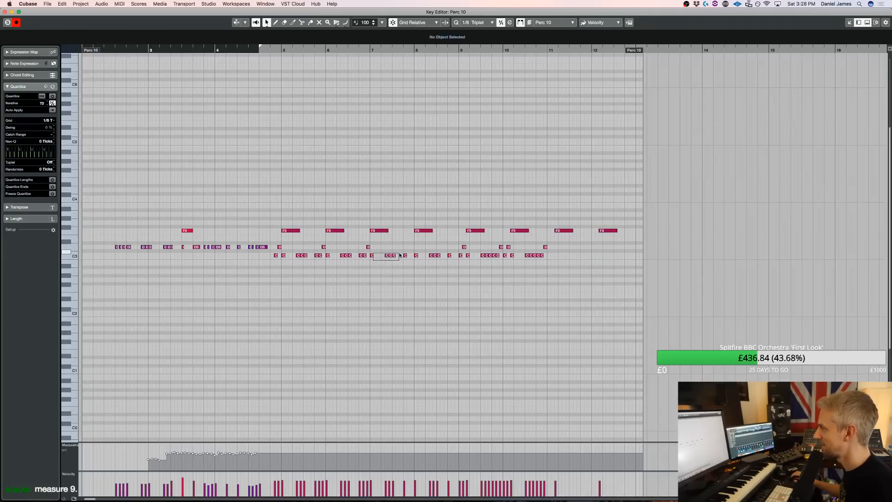
pyautogui.moveTo(399, 255); pyautogui.dragTo(409, 258)
pyautogui.moveTo(479, 269); pyautogui.dragTo(551, 256)
pyautogui.press('super+d')
pyautogui.press('q')
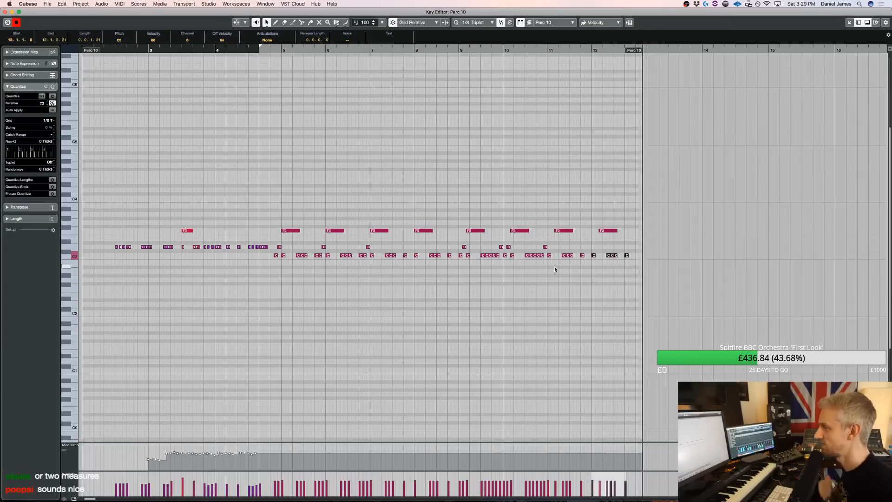
# Close the note editor, create a short part at bar 13 on the Perc 1 track, and open it for editing
pyautogui.press('Return')
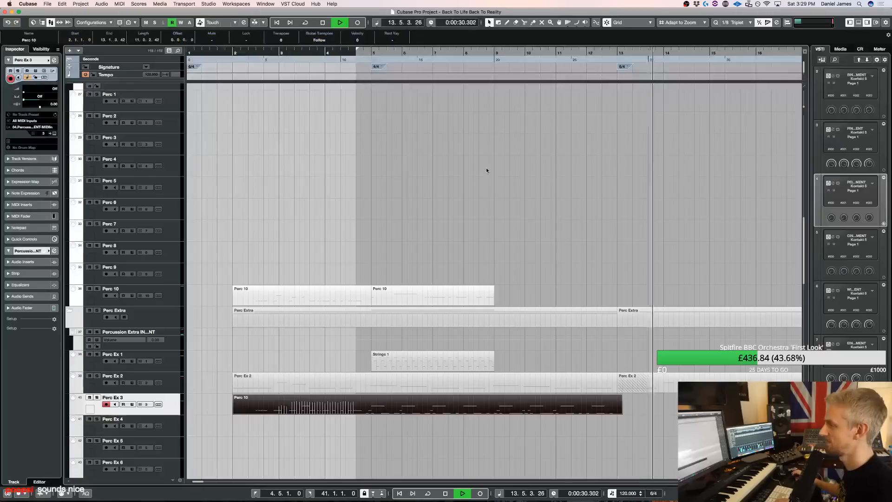
pyautogui.scroll(4, 360, 254)
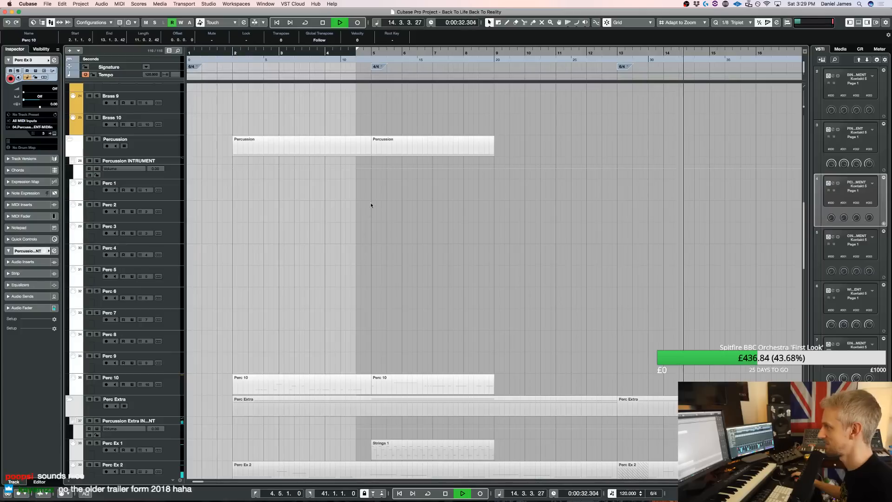
pyautogui.scroll(-3, 528, 196)
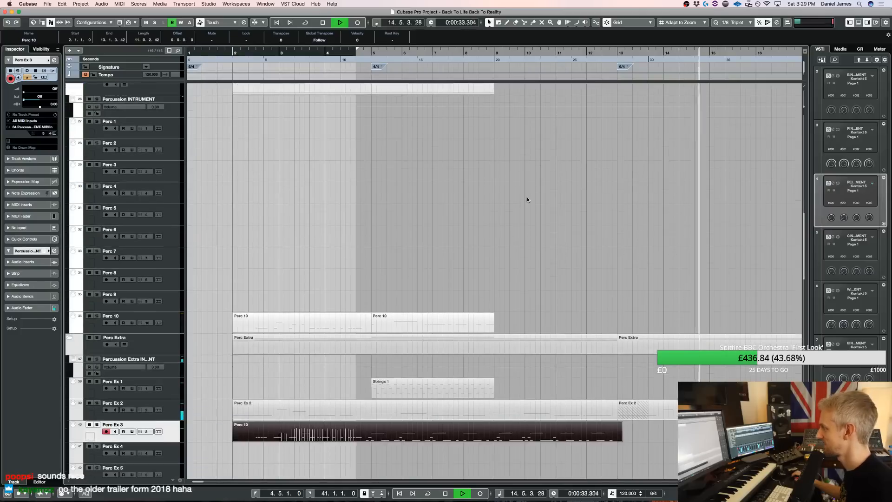
pyautogui.click(628, 123)
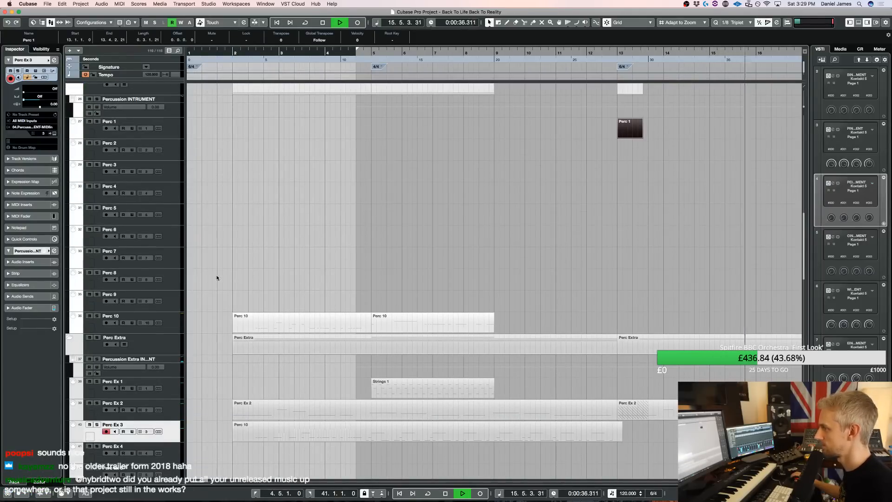
pyautogui.doubleClick(628, 128)
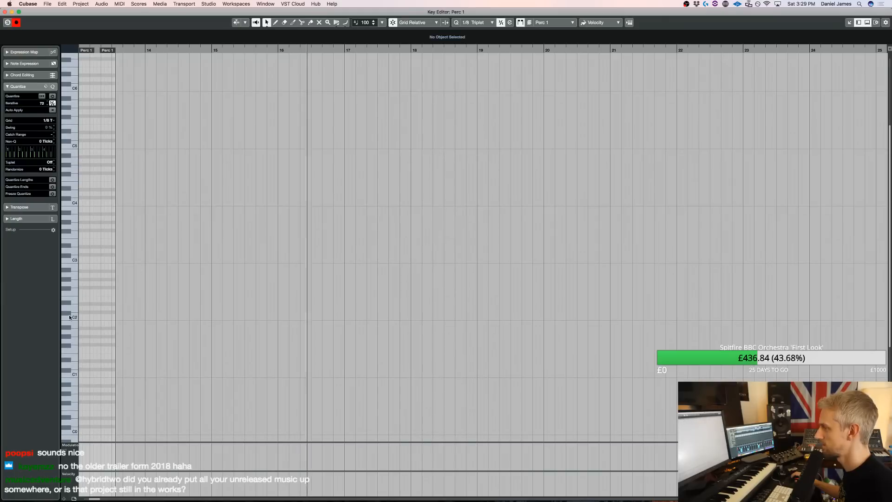
# Add a C1 note at the start of bar 13, play across it from the bars before, and close the note editor
pyautogui.keyDown('alt'); pyautogui.click(81, 373); pyautogui.keyUp('alt')
pyautogui.hscroll(-1, 105, 383)
pyautogui.click(103, 55)
pyautogui.click(102, 51)
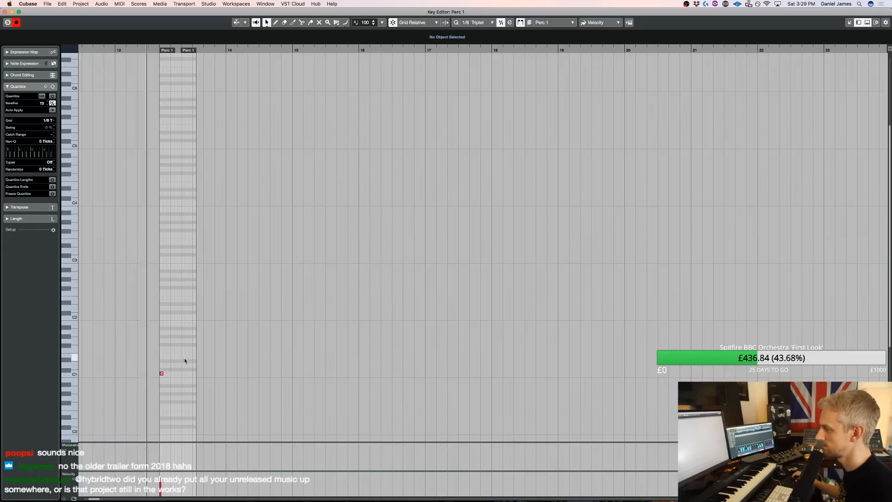
pyautogui.press('Return')
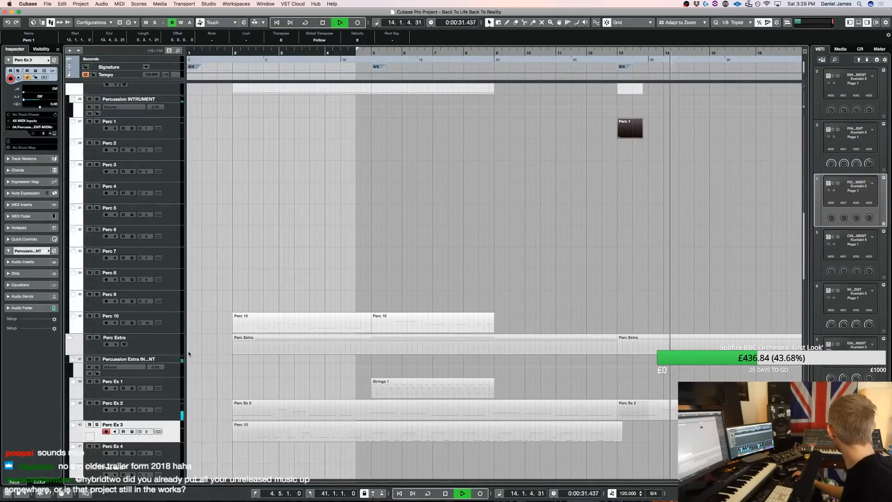
# Shrink the track rows for an overview around bar 13, and enlarge the UVIWorkstationVST 01 and Kontakt 03 rows
pyautogui.scroll(5, 445, 267)
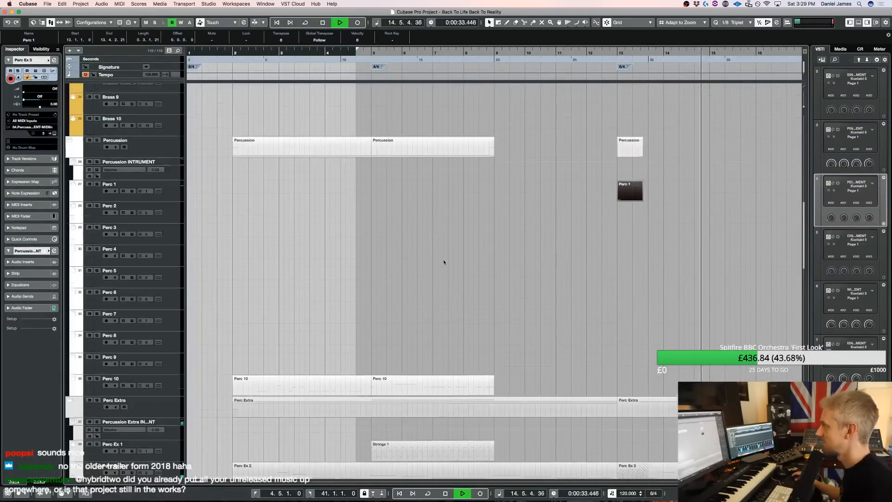
pyautogui.press('g')
pyautogui.press('g')
pyautogui.press('g')
pyautogui.press('g')
pyautogui.scroll(6, 460, 317)
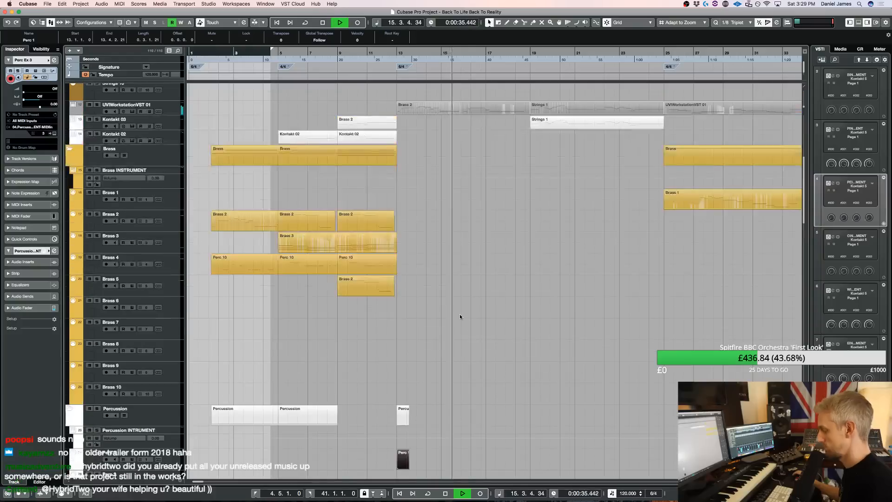
pyautogui.hotkey('shift', 'g')
pyautogui.hotkey('shift', 'g')
pyautogui.hotkey('shift', 'g')
pyautogui.hotkey('shift', 'g')
pyautogui.hotkey('shift', 'g')
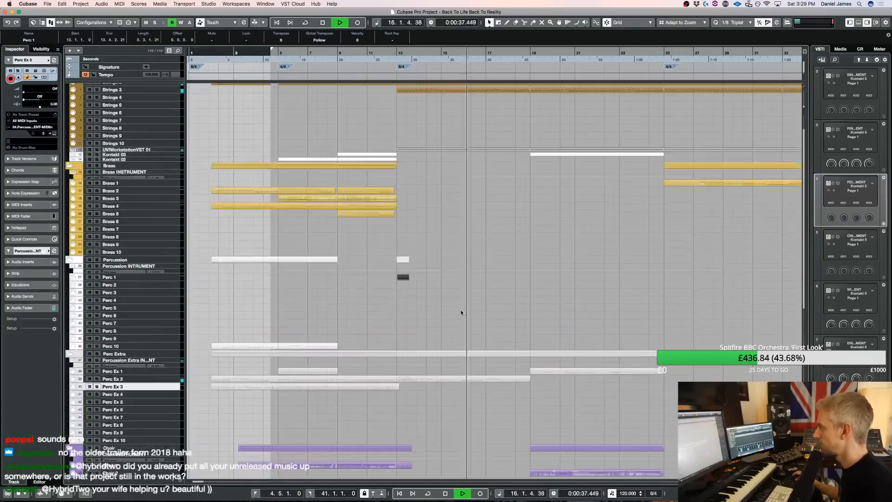
pyautogui.press('h')
pyautogui.press('h')
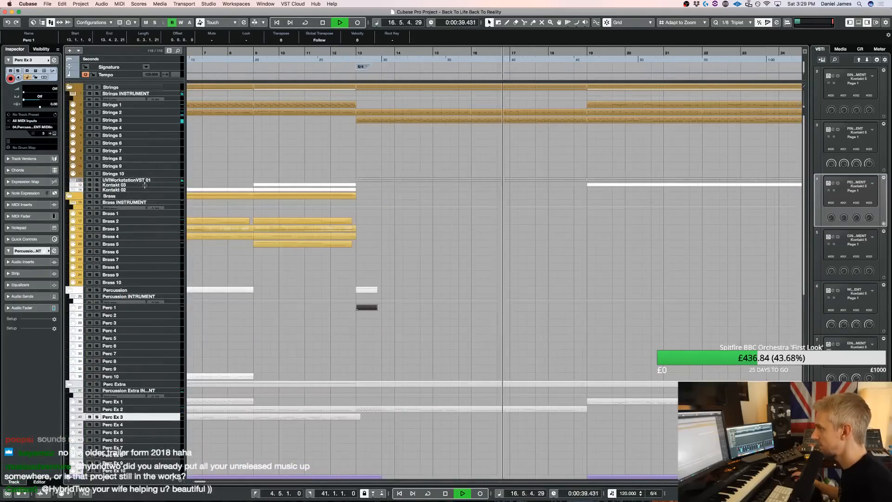
pyautogui.click(159, 186)
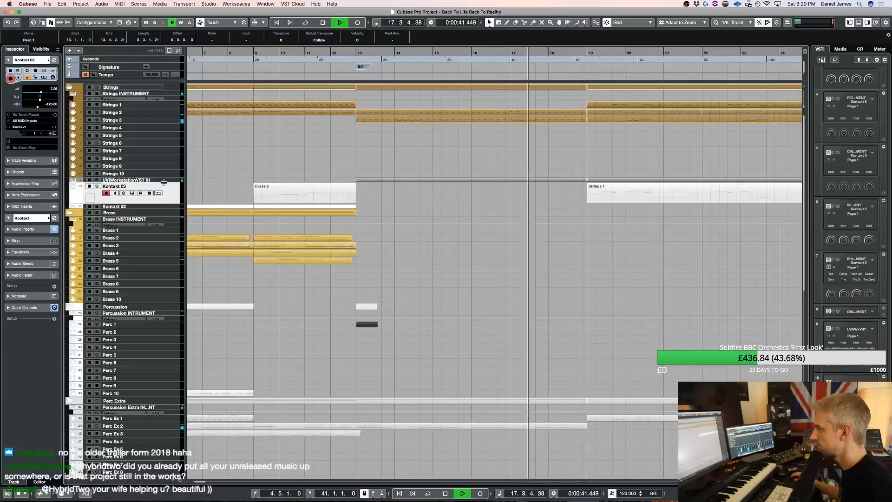
pyautogui.moveTo(165, 190); pyautogui.dragTo(165, 206)
# Split the Brass 2 part on UVIWorkstationVST 01 at bar 16 and copy its second half to the Kontakt 03 track
pyautogui.keyDown('alt'); pyautogui.click(470, 197); pyautogui.keyUp('alt')
pyautogui.press('space')
pyautogui.moveTo(505, 194); pyautogui.dragTo(501, 222)
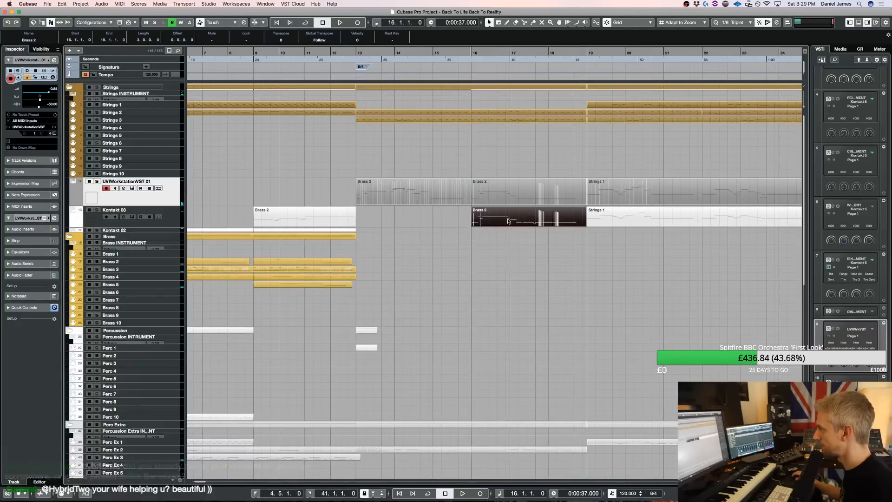
# Open the copied Brass 2 part, transpose its notes up one octave, and audition it
pyautogui.doubleClick(507, 219)
pyautogui.hotkey('shift', 'Up')
pyautogui.press('space')
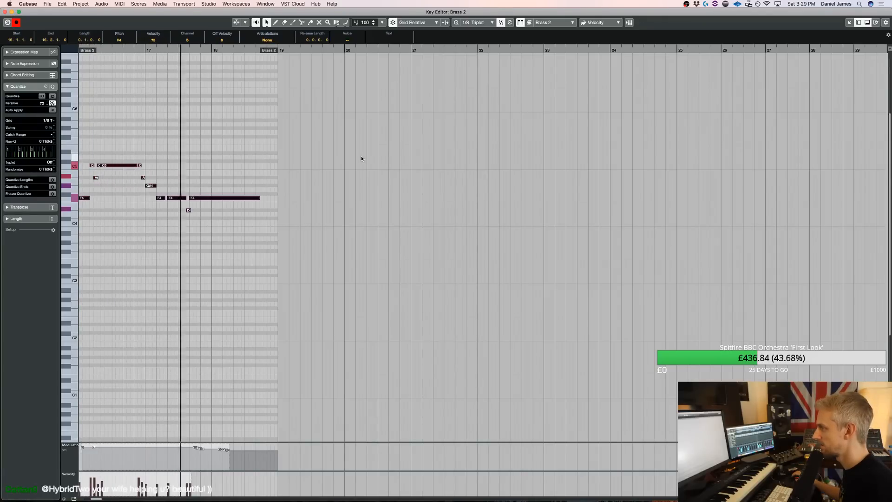
# Try all notes of the Brass 2 copy another octave higher, audition them, and transpose them back down an octave
pyautogui.press('space')
pyautogui.moveTo(265, 235); pyautogui.dragTo(61, 74)
pyautogui.hotkey('shift', 'Up')
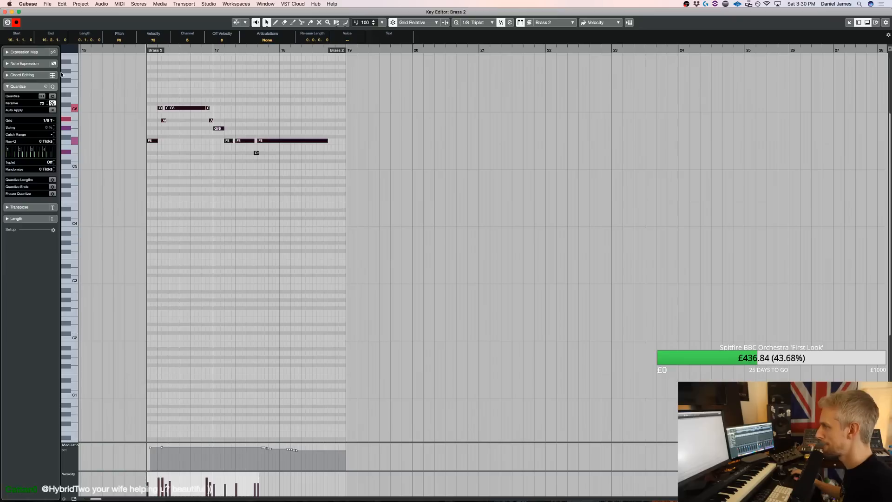
pyautogui.press('space')
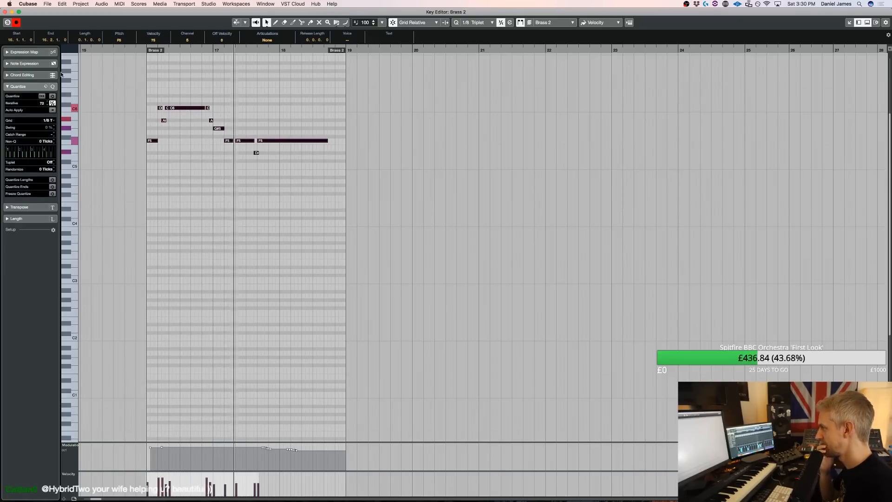
pyautogui.hotkey('shift', 'Down')
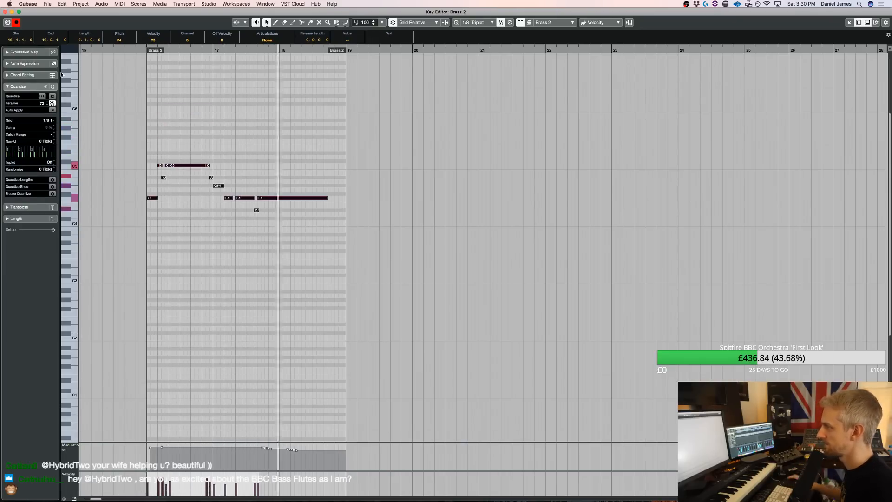
# Close the note editor, stop playback, and open the Kontakt instrument of the Wind 3 track
pyautogui.click(5, 13)
pyautogui.press('space')
pyautogui.scroll(-10, 486, 317)
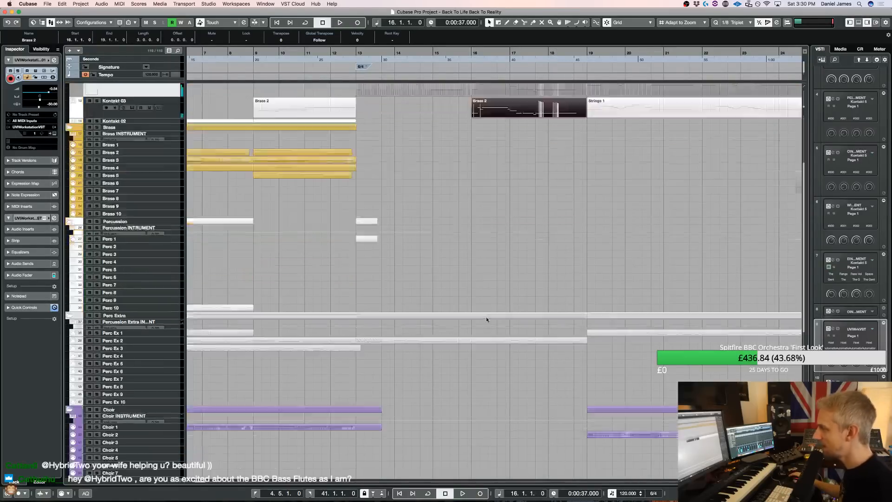
pyautogui.click(172, 293)
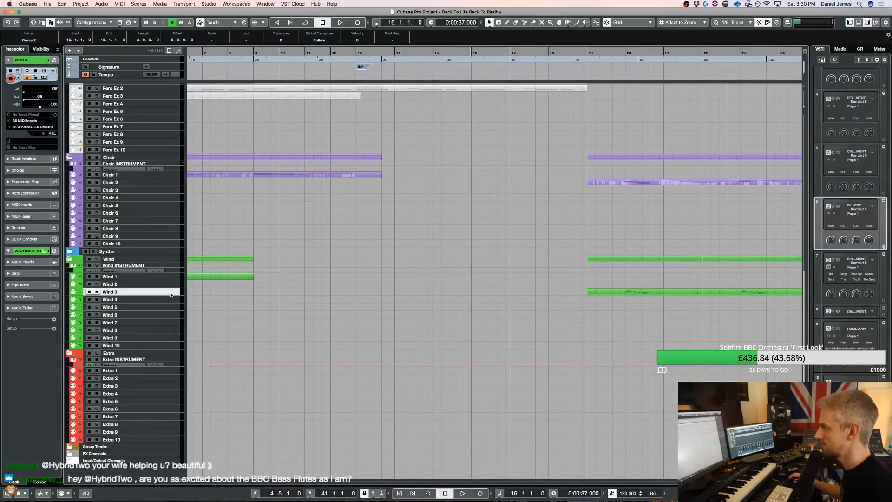
pyautogui.press('e')
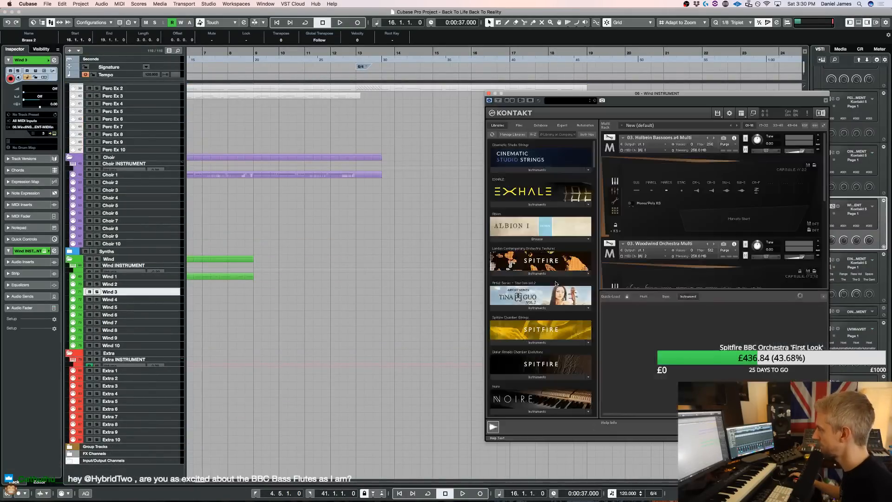
# Load the 24 Irish Flute Phrases patch from the CineWinds Pro library, look over its interface, and close the Kontakt window
pyautogui.scroll(-10, 701, 263)
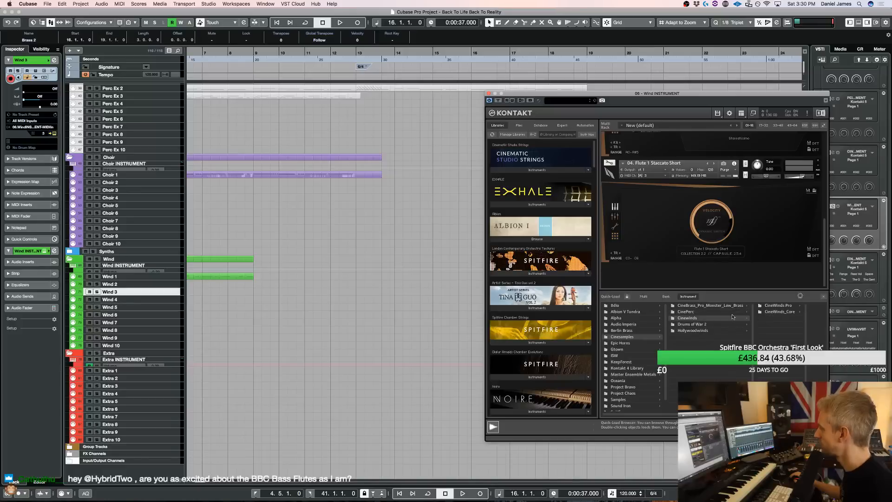
pyautogui.click(777, 306)
pyautogui.click(784, 306)
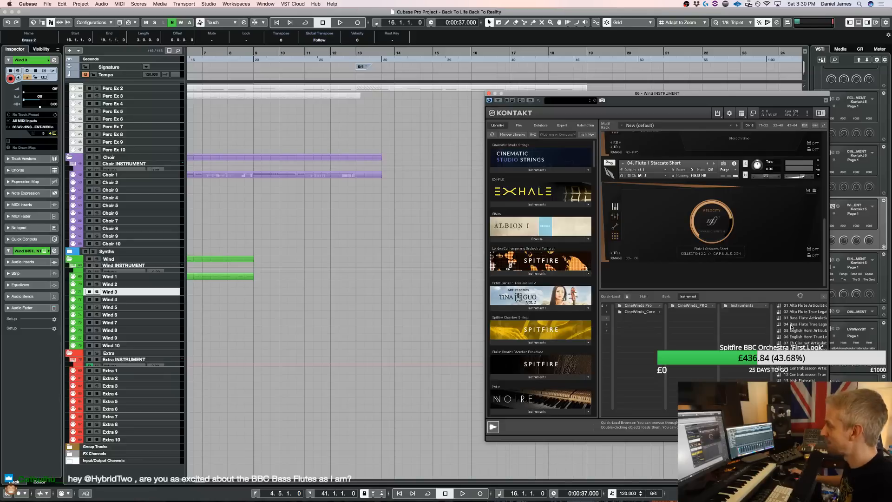
pyautogui.scroll(-4, 791, 326)
pyautogui.hscroll(3, 791, 326)
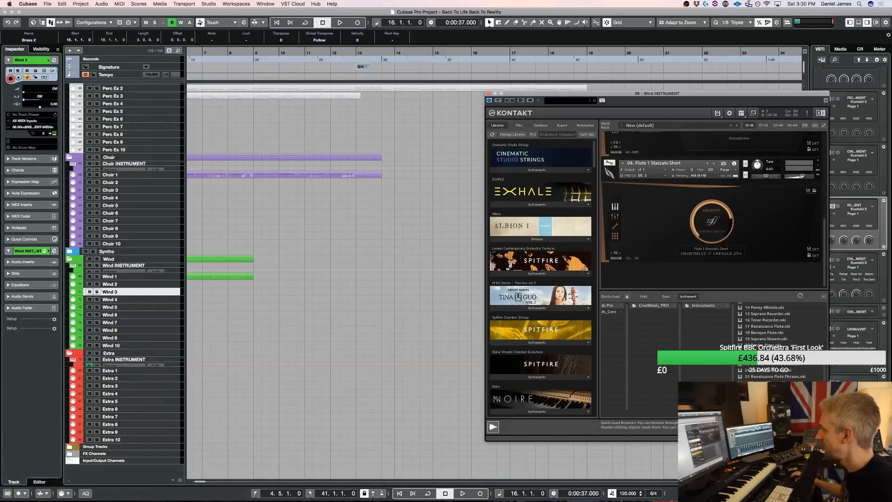
pyautogui.doubleClick(770, 370)
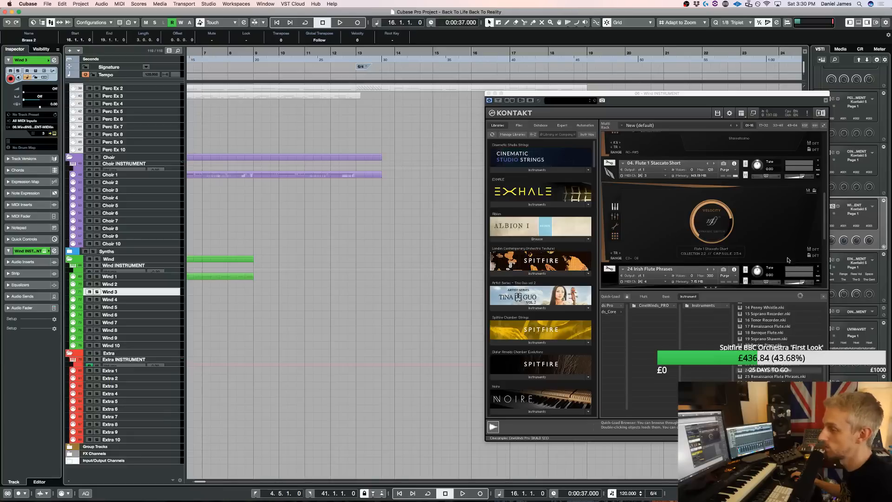
pyautogui.scroll(-3, 679, 197)
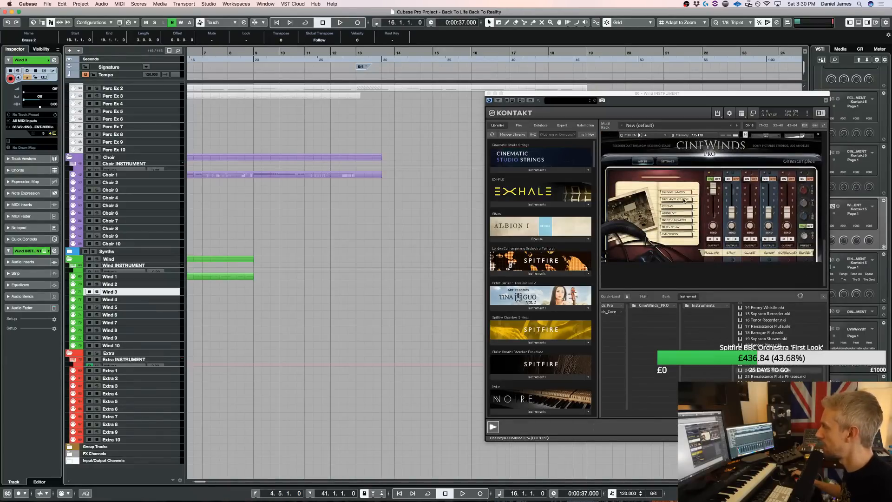
pyautogui.scroll(1, 685, 200)
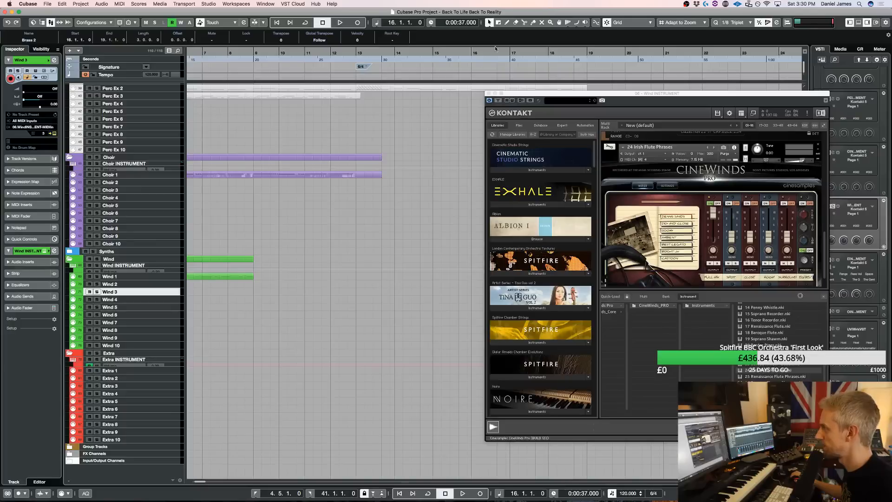
pyautogui.scroll(10, 396, 144)
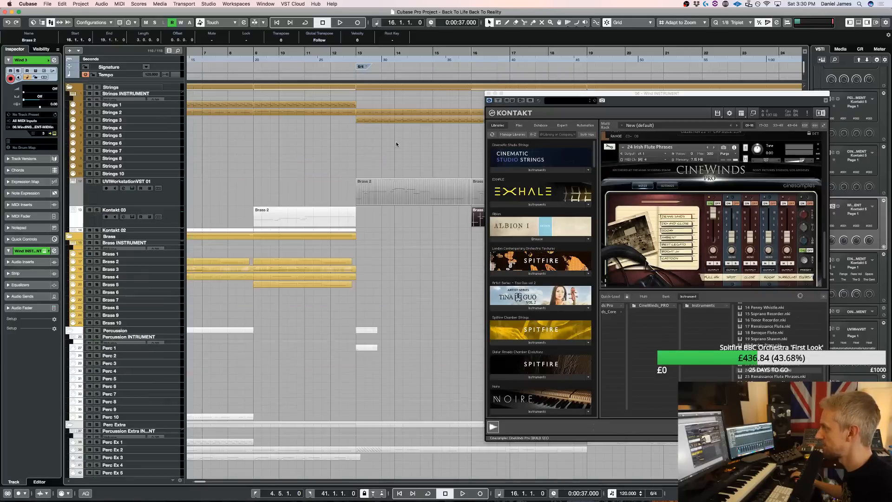
pyautogui.click(488, 94)
# Move the Brass 2 part at bar 16 from Kontakt 03 to the Wind 4 track and audition it
pyautogui.moveTo(492, 214); pyautogui.dragTo(493, 250)
pyautogui.scroll(-10, 492, 242)
pyautogui.moveTo(491, 284); pyautogui.dragTo(493, 299)
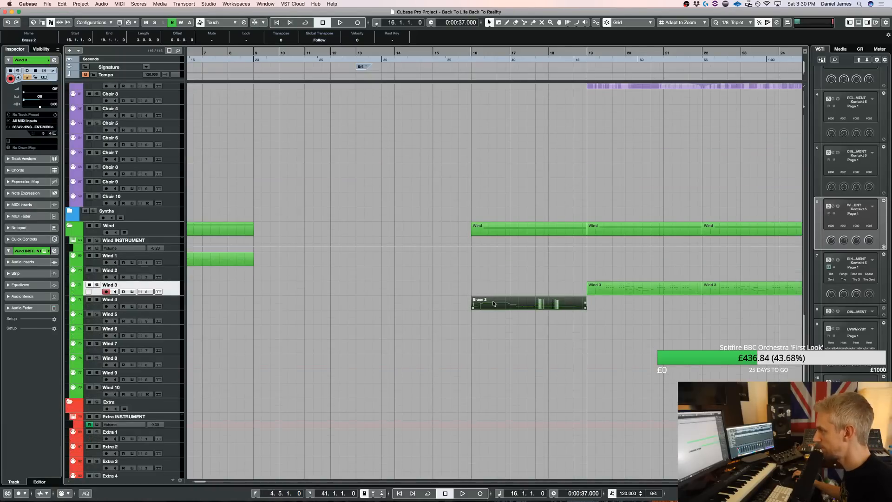
pyautogui.press('space')
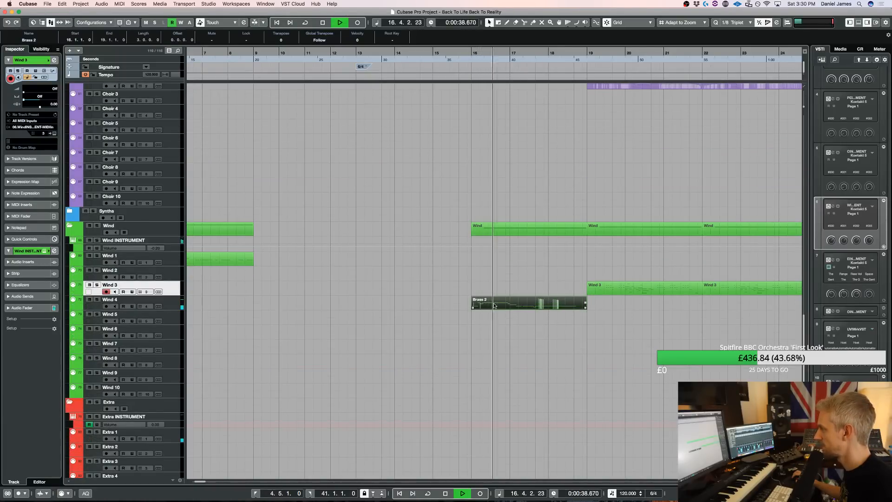
# Open the Brass 2 part on Wind 4 in the note editor and load the 13 Irish Flute patch from CineWinds Pro in the Wind Kontakt
pyautogui.doubleClick(494, 305)
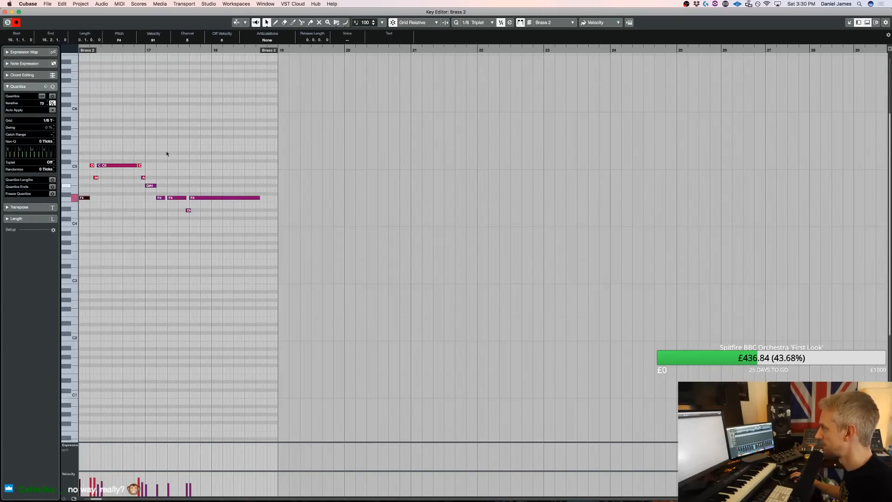
pyautogui.press('e')
pyautogui.scroll(-10, 640, 204)
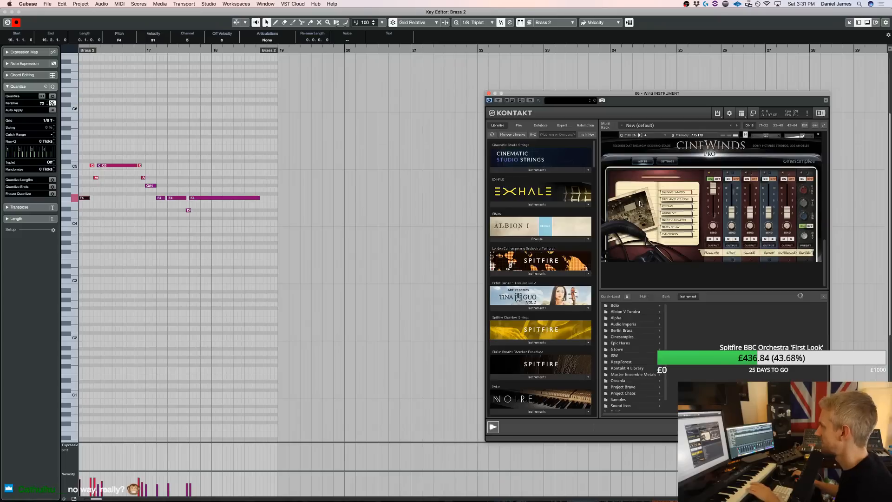
pyautogui.scroll(5, 640, 203)
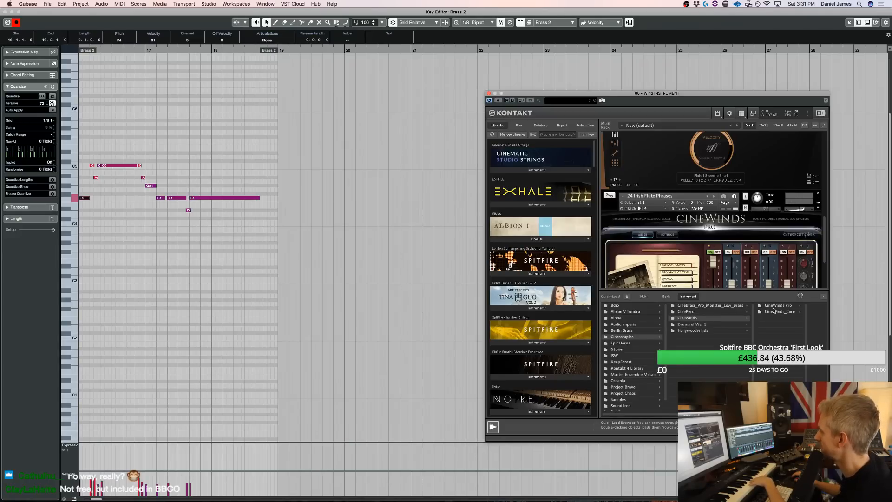
pyautogui.click(774, 309)
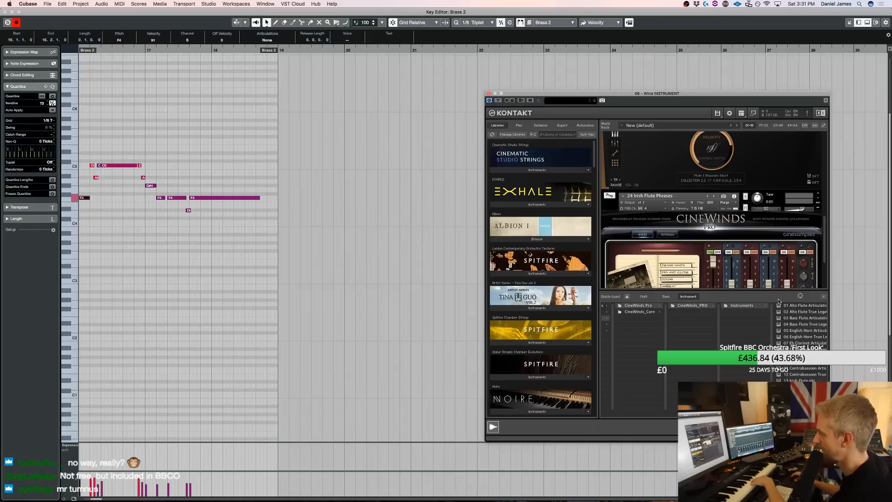
pyautogui.scroll(-2, 799, 330)
pyautogui.click(790, 458)
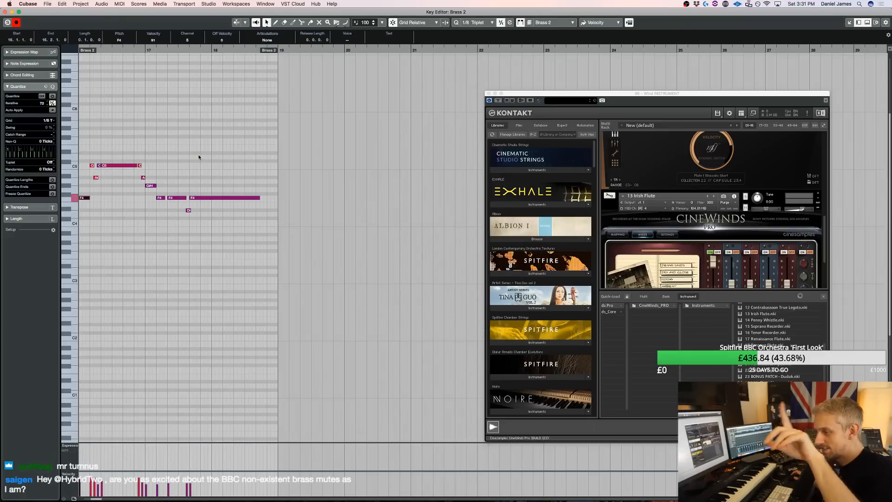
# Check the Irish flute's mapping page, then set CC 64 (Sustain) on across the whole Brass 2 part and audition it
pyautogui.hscroll(-3, 180, 253)
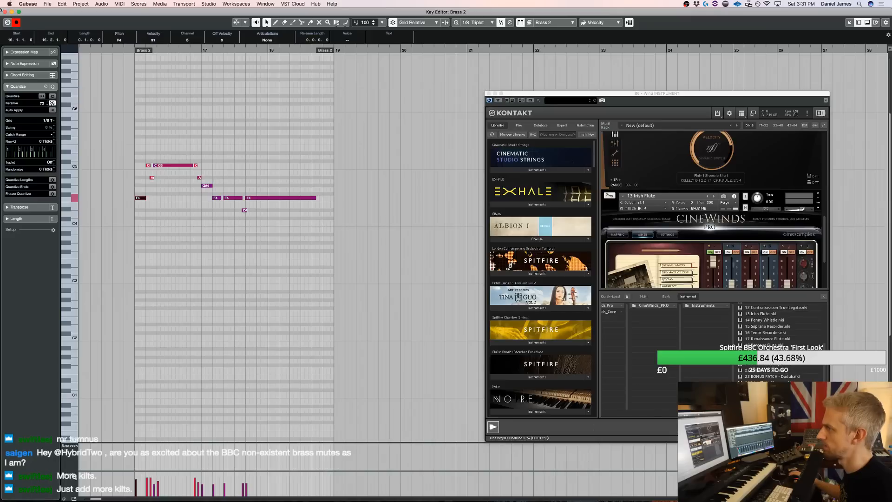
pyautogui.press('space')
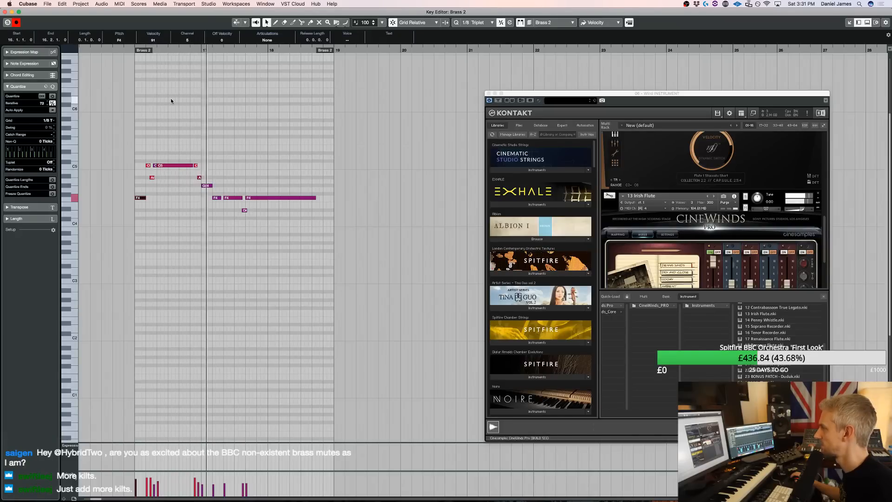
pyautogui.moveTo(91, 124); pyautogui.dragTo(316, 258)
pyautogui.scroll(-3, 673, 261)
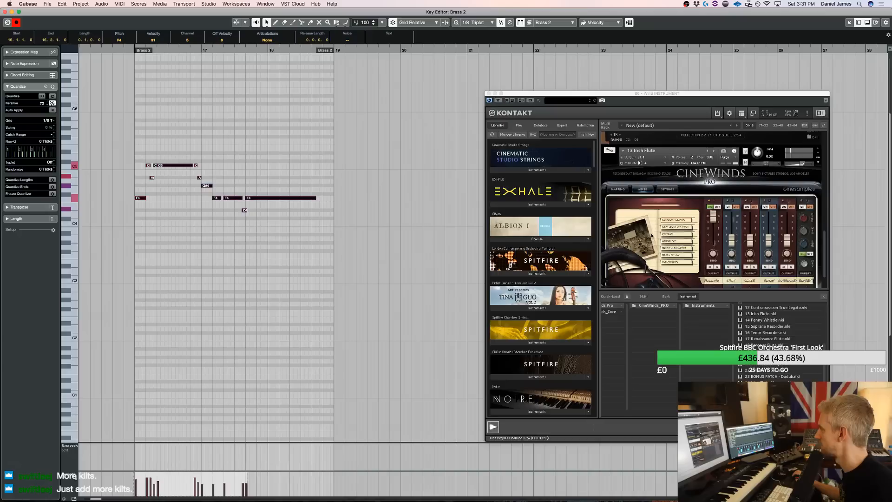
pyautogui.click(618, 189)
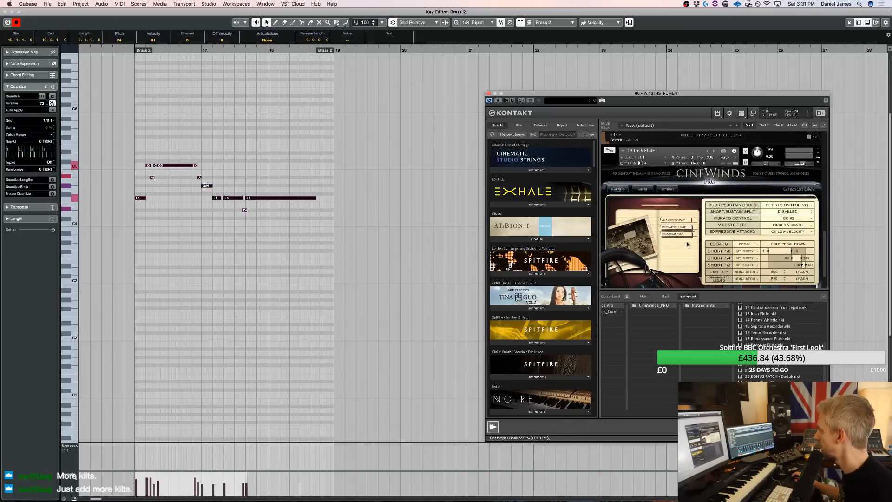
pyautogui.click(75, 445)
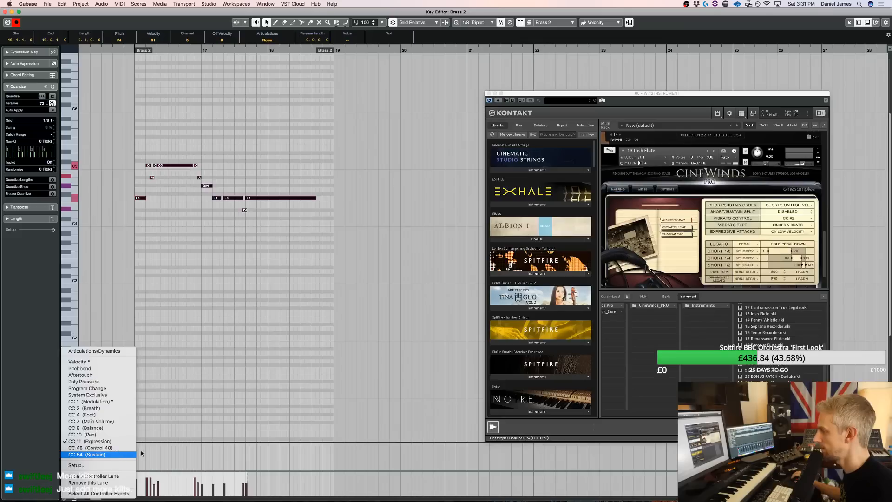
pyautogui.click(135, 454)
pyautogui.press('space')
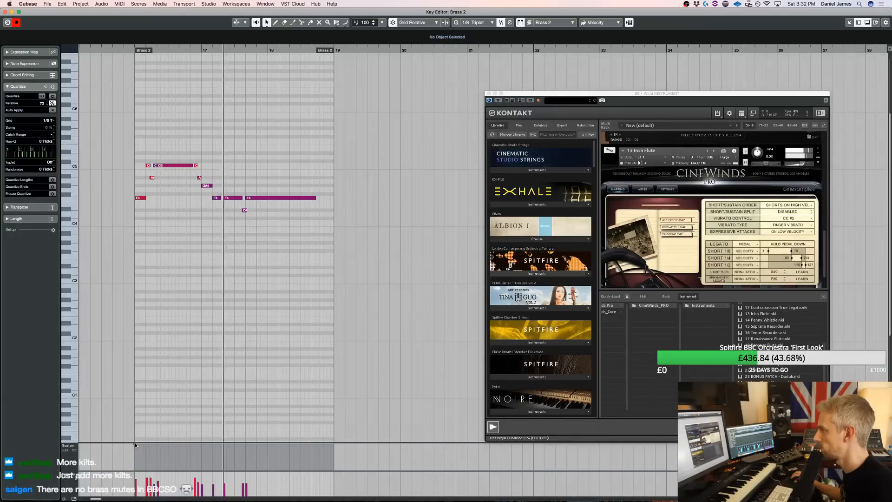
# Transpose all Brass 2 notes down an octave and audition the flute line
pyautogui.moveTo(303, 279); pyautogui.dragTo(128, 92)
pyautogui.hotkey('shift', 'Down')
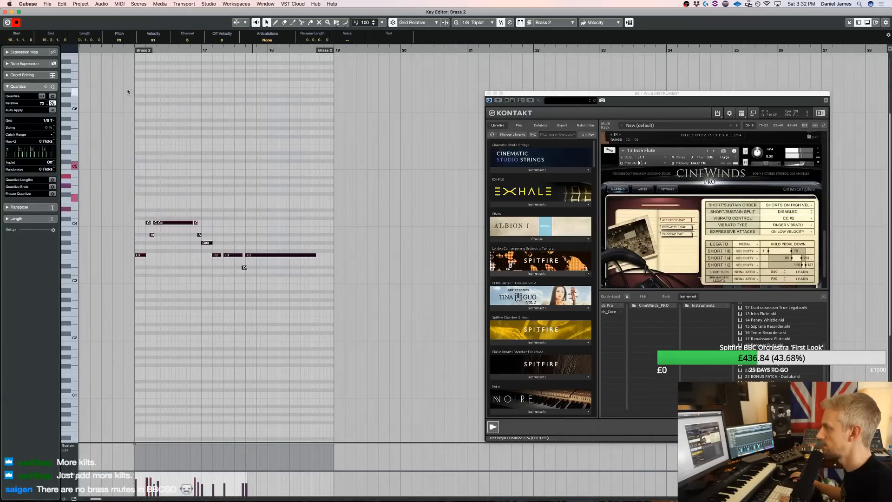
pyautogui.press('space')
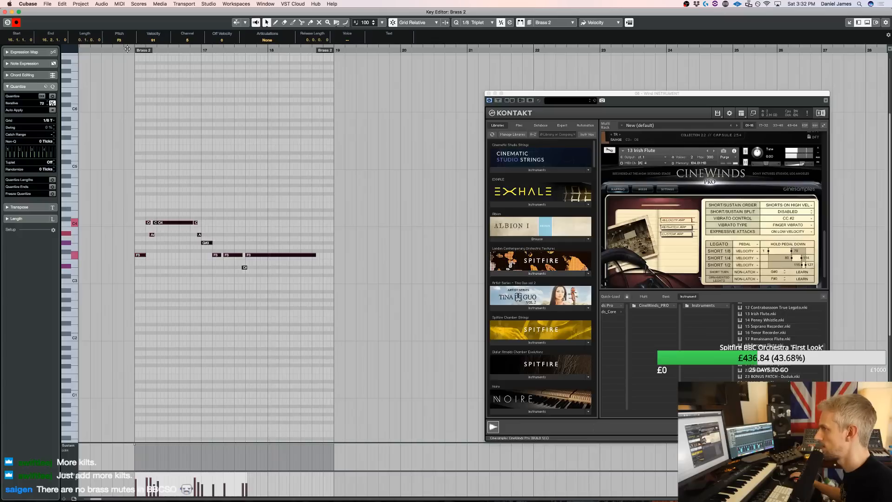
pyautogui.press('space')
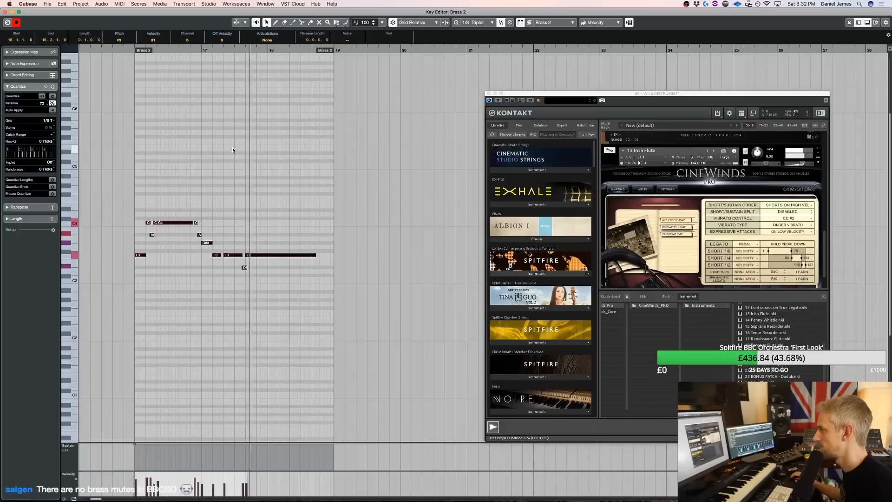
pyautogui.press('space')
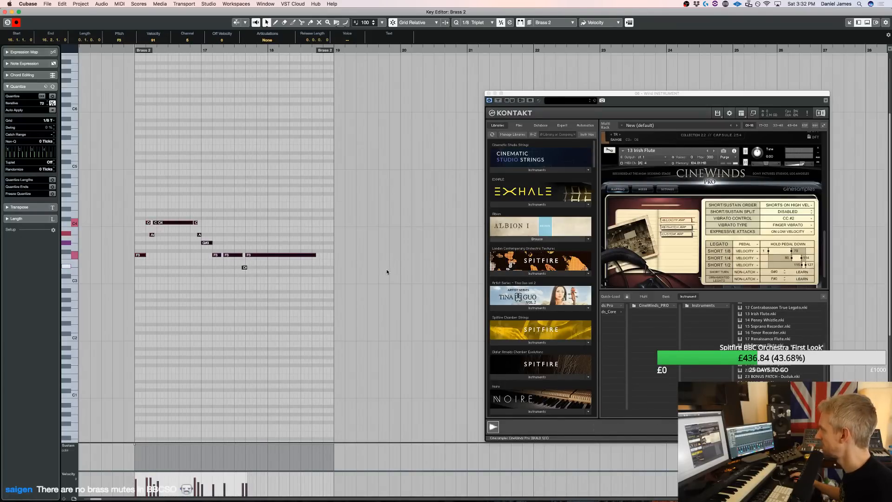
# Try a short G#0 keyswitch note in bar 16, shift it to beat 3, lower it to F#0, and audition it
pyautogui.scroll(-5, 135, 381)
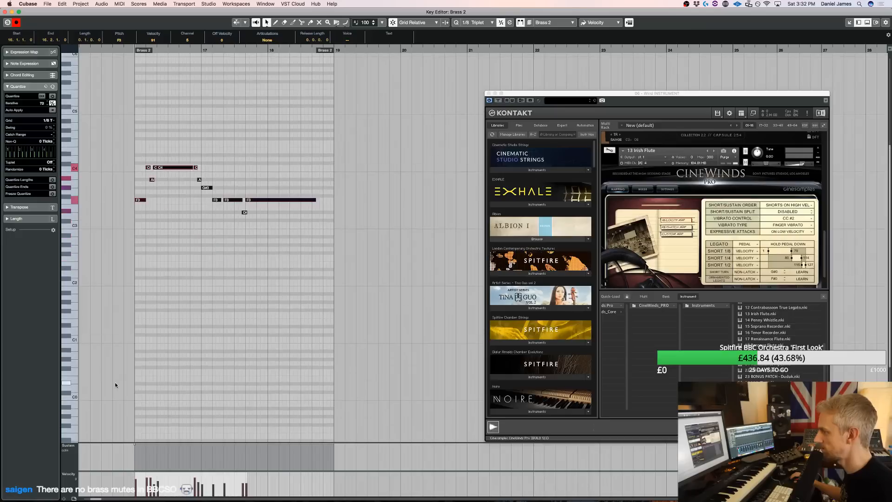
pyautogui.press('space')
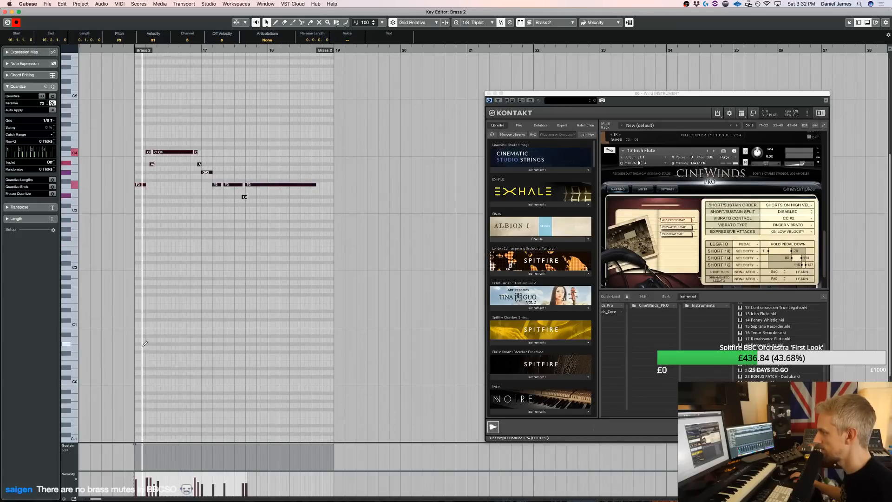
pyautogui.click(152, 345)
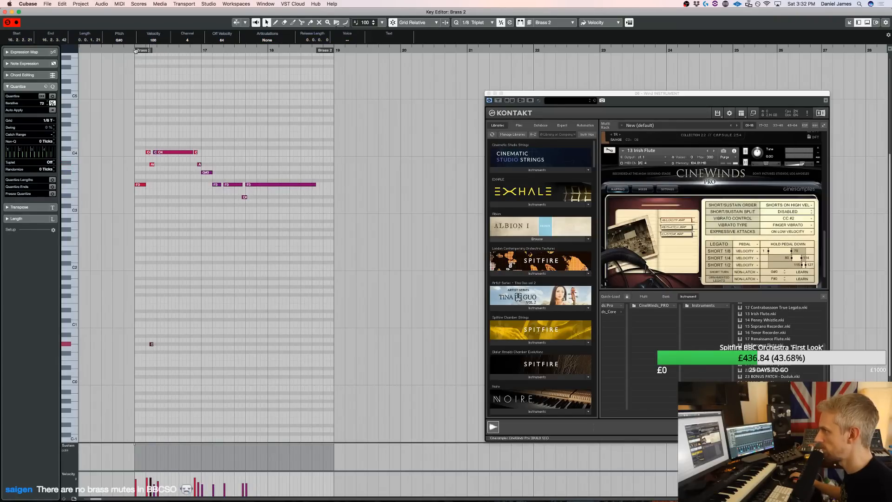
pyautogui.press('space')
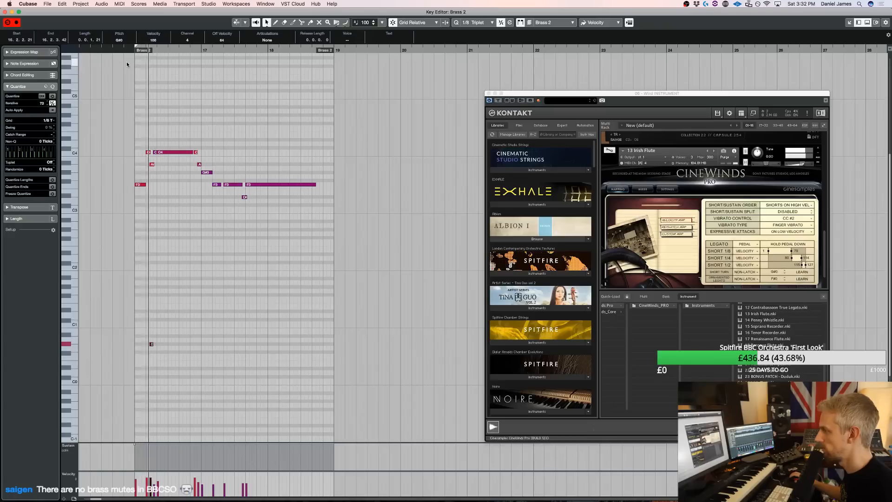
pyautogui.press('space')
pyautogui.press('super+Right')
pyautogui.press('space')
pyautogui.press('space')
pyautogui.moveTo(189, 362); pyautogui.dragTo(137, 327)
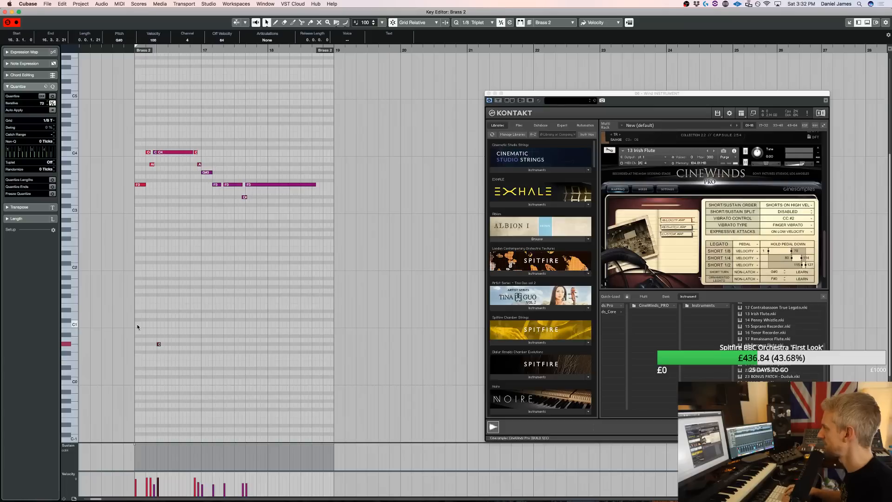
pyautogui.press('space')
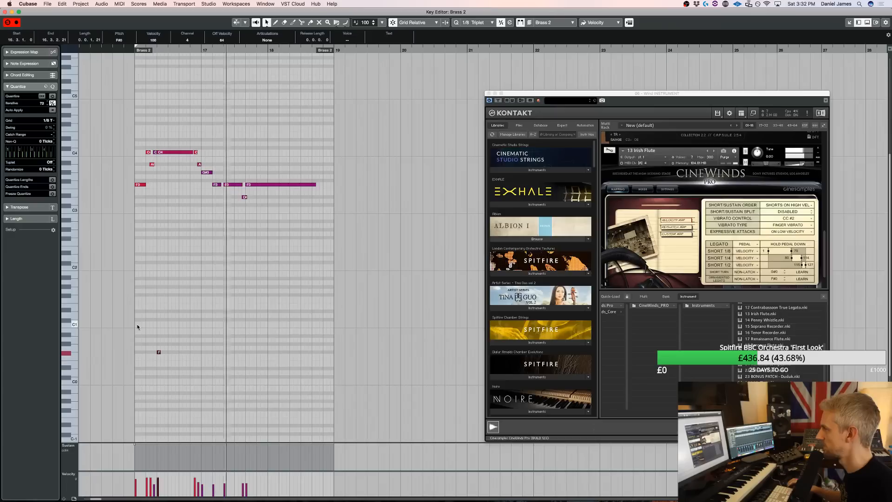
# Switch the sustain off at beat 2 of bar 16 and on again at beat 3, and audition the phrase
pyautogui.moveTo(310, 228); pyautogui.dragTo(133, 144)
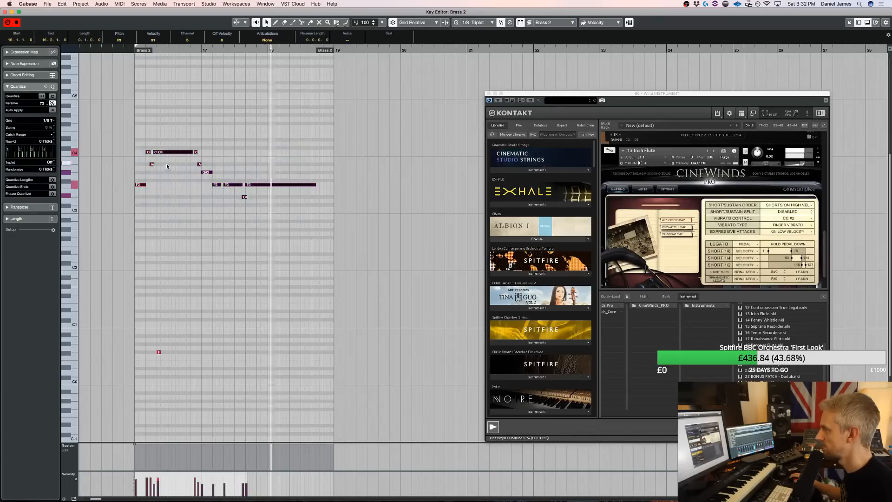
pyautogui.click(192, 160)
pyautogui.press('space')
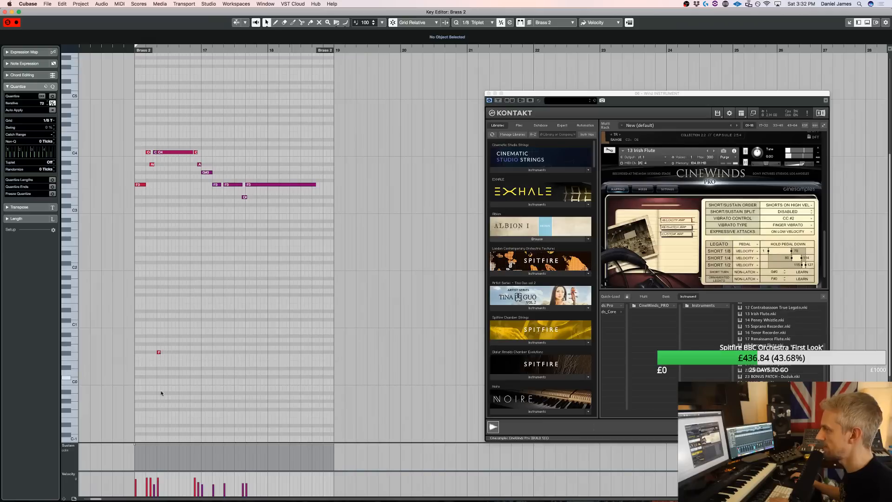
pyautogui.moveTo(150, 468); pyautogui.dragTo(148, 477)
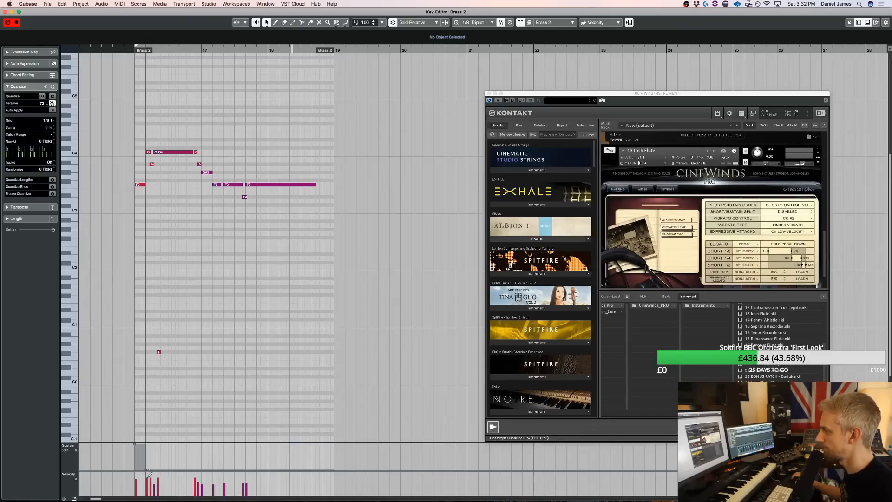
pyautogui.click(157, 445)
pyautogui.press('space')
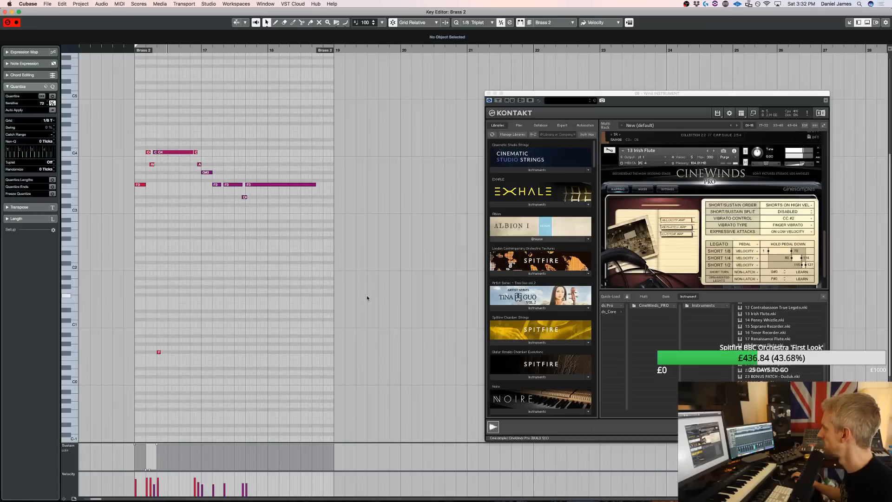
# Lower the velocity of the short ornament notes on beat 2 of bar 16 to 40 and audition them
pyautogui.moveTo(149, 153); pyautogui.dragTo(148, 153)
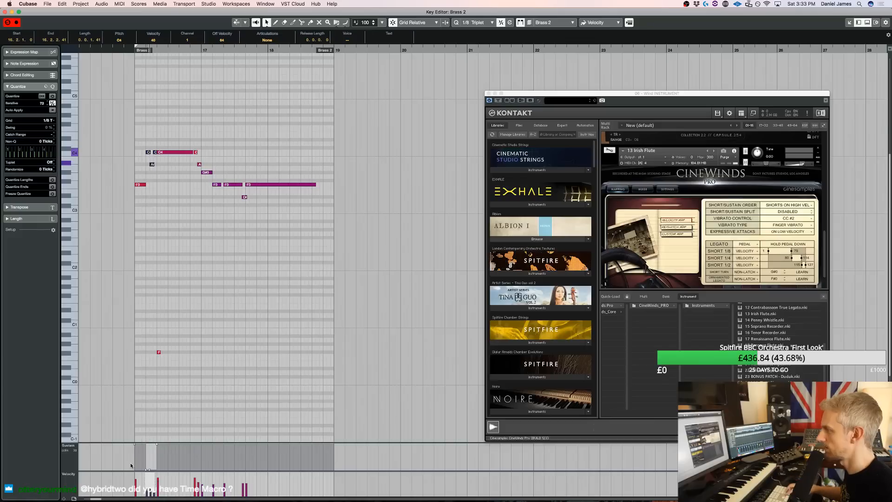
pyautogui.press('space')
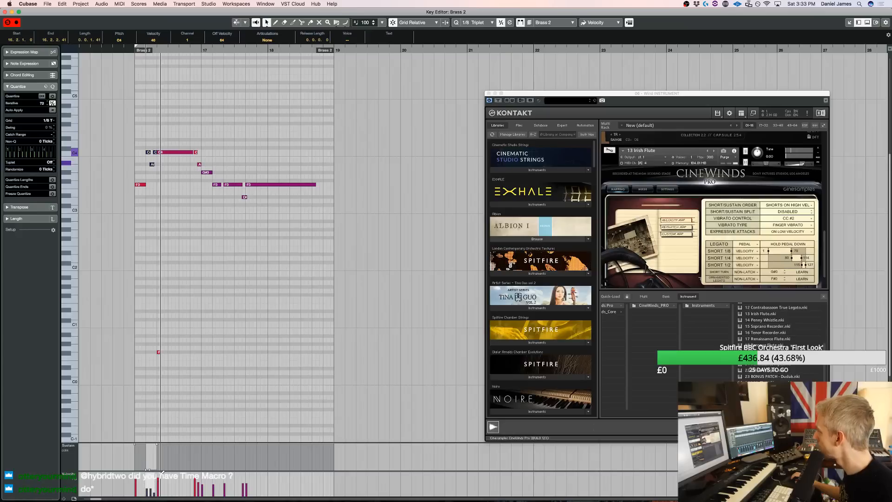
pyautogui.press('space')
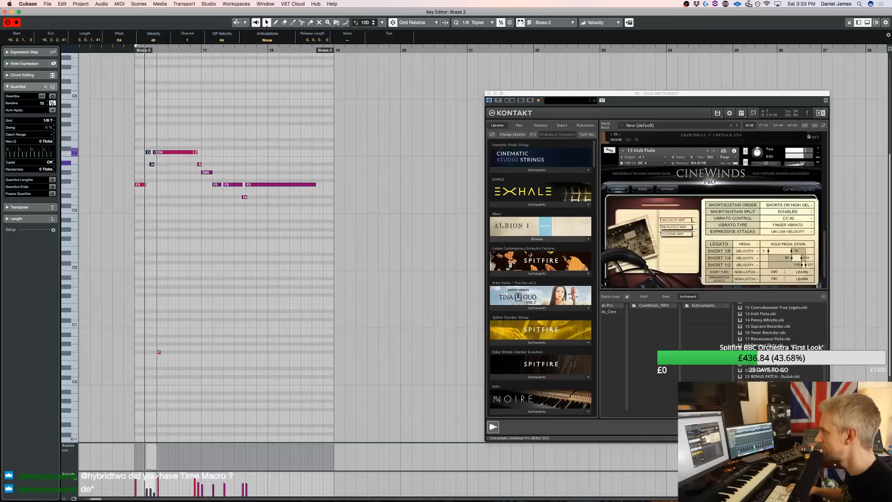
pyautogui.press('space')
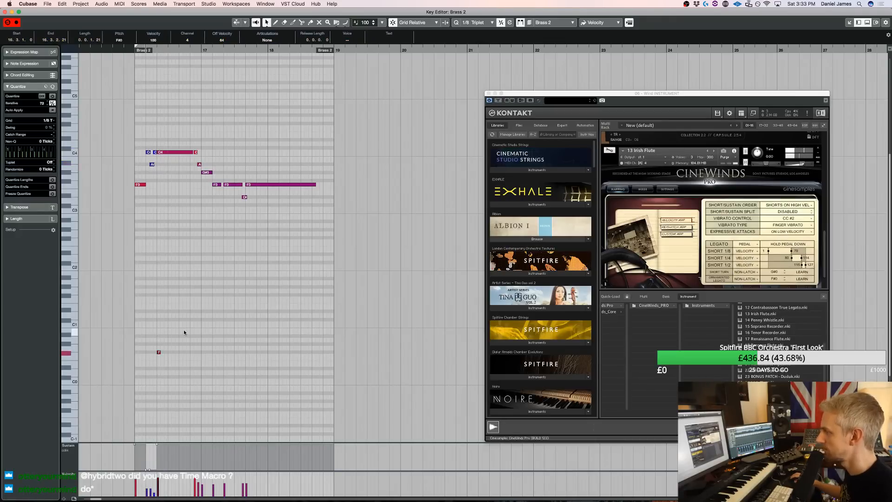
# Remove the F#0 keyswitch and the lowered ornament velocities, and redraw the sustain as on through the start of bar 16
pyautogui.press('space')
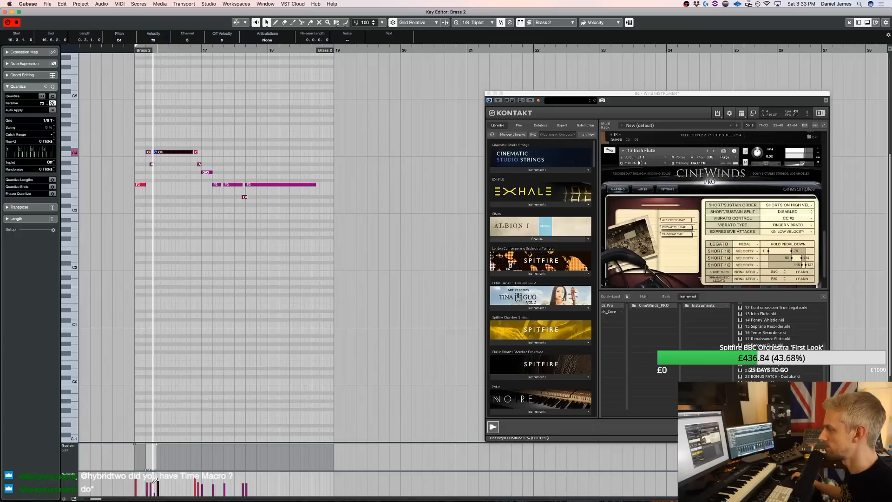
pyautogui.press('space')
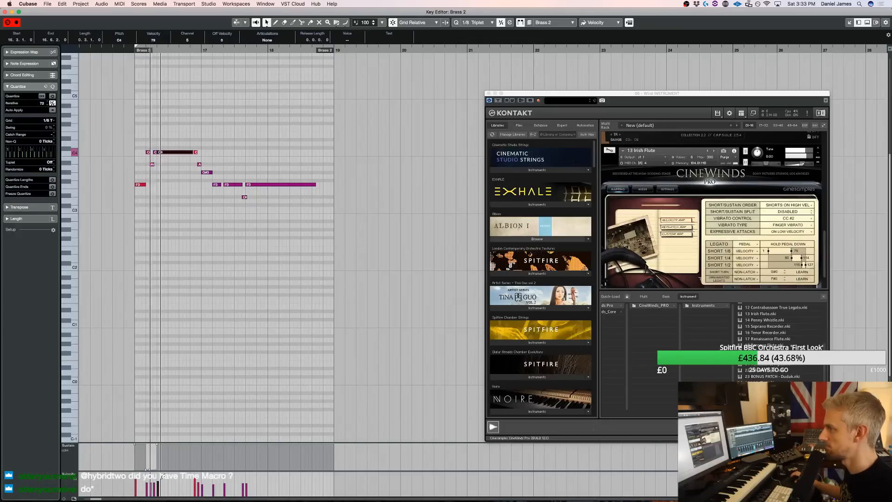
pyautogui.moveTo(142, 445); pyautogui.dragTo(184, 437)
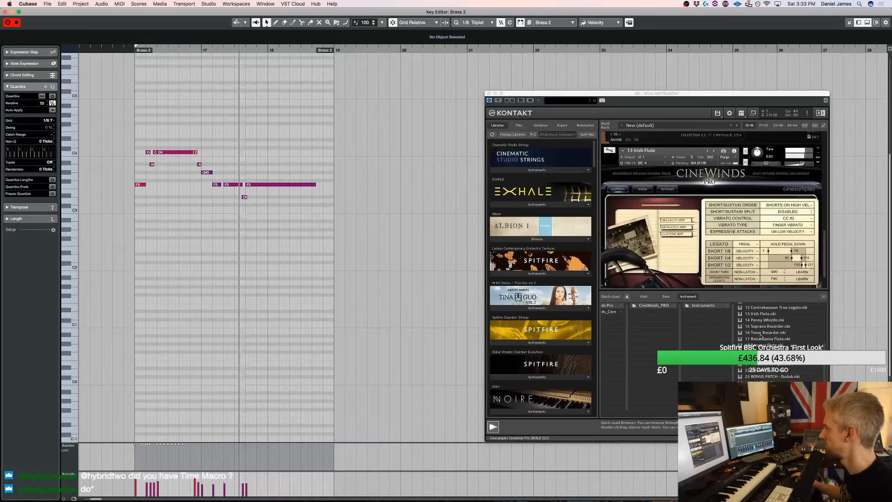
# Replace the Irish flute with the 14 Penny Whistle patch, then transpose all Brass 2 notes up an octave and audition them
pyautogui.doubleClick(767, 315)
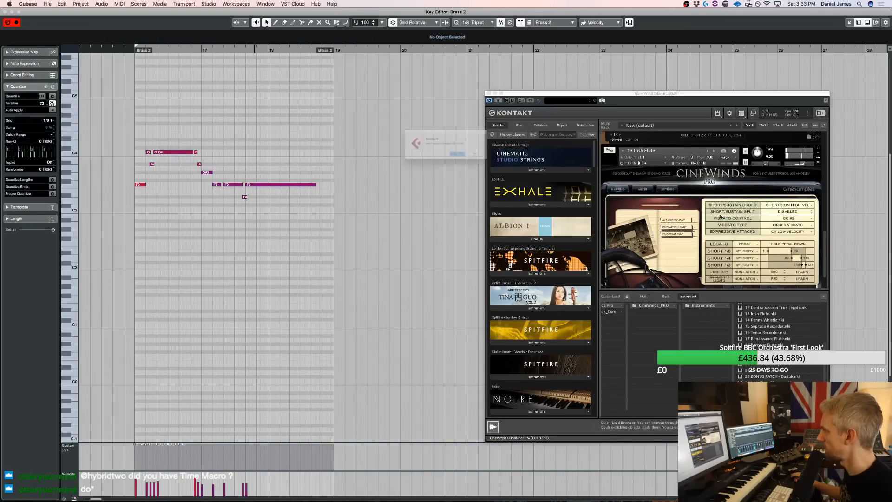
pyautogui.click(505, 162)
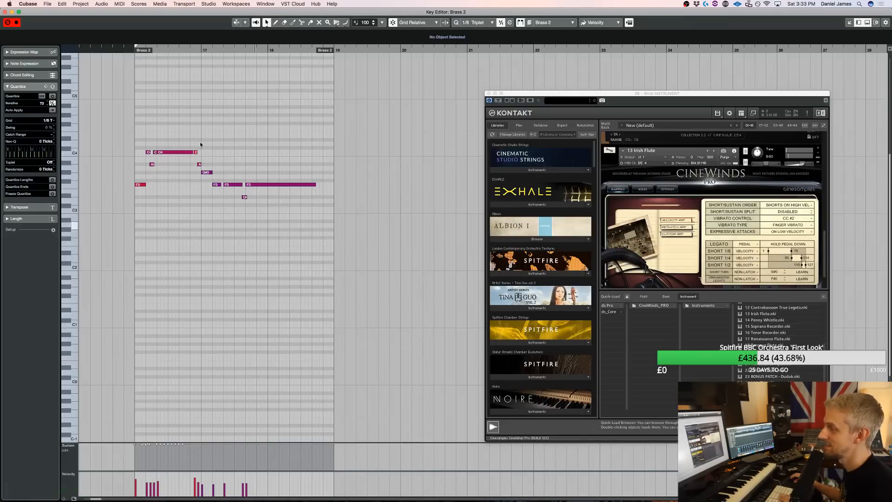
pyautogui.moveTo(328, 238); pyautogui.dragTo(150, 105)
pyautogui.moveTo(324, 253); pyautogui.dragTo(99, 100)
pyautogui.hotkey('shift', 'Up')
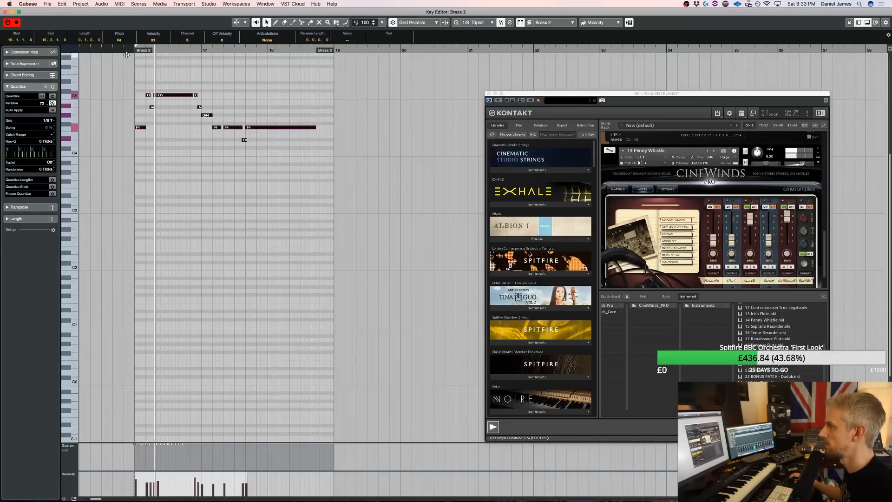
# Transpose the Brass 2 notes down an octave, audition them, and slightly lower the 14 Penny Whistle patch's volume
pyautogui.hotkey('shift', 'Down')
pyautogui.press('space')
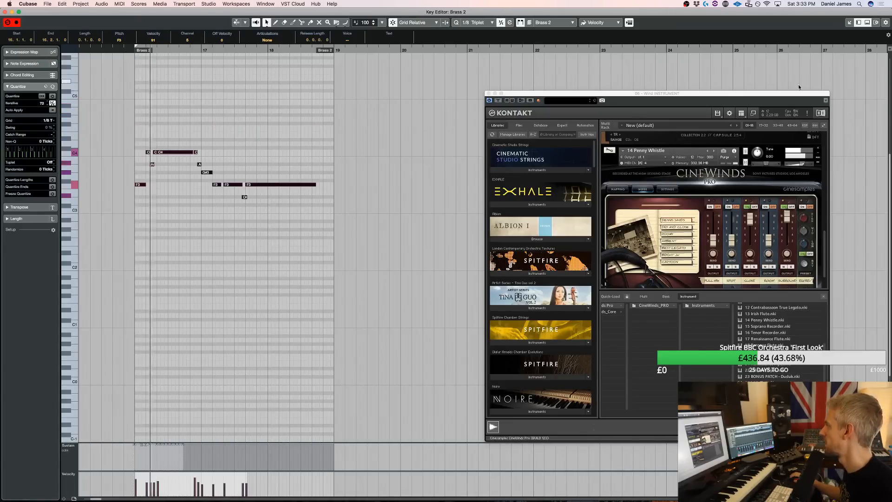
pyautogui.moveTo(806, 164); pyautogui.dragTo(804, 167)
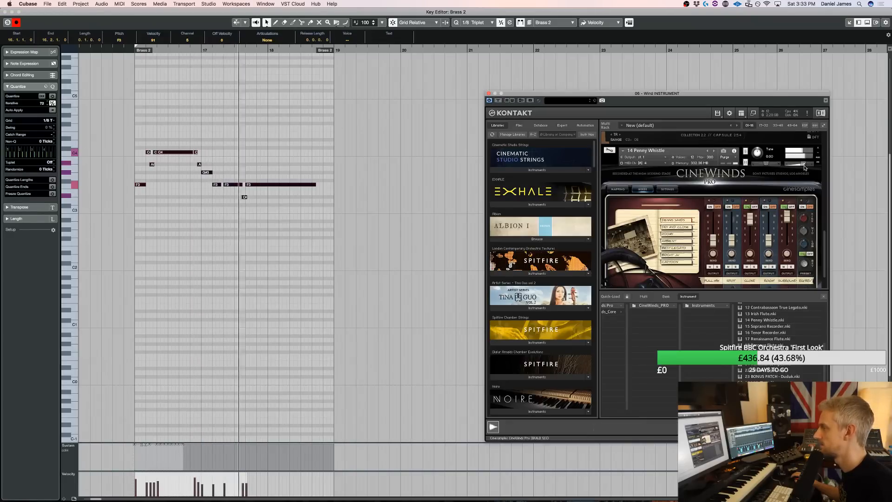
pyautogui.press('Return')
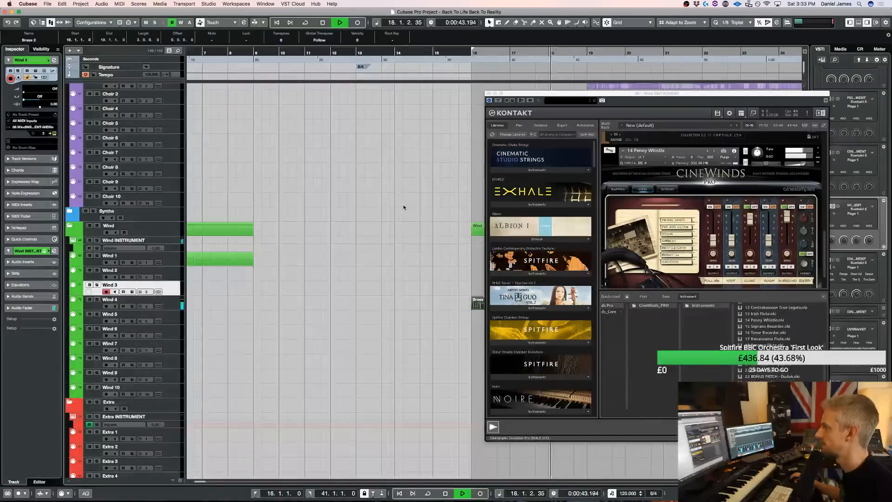
pyautogui.click(489, 94)
# Review the patches loaded in the Wind instrument's Kontakt rack while the piece plays on
pyautogui.scroll(1, 642, 307)
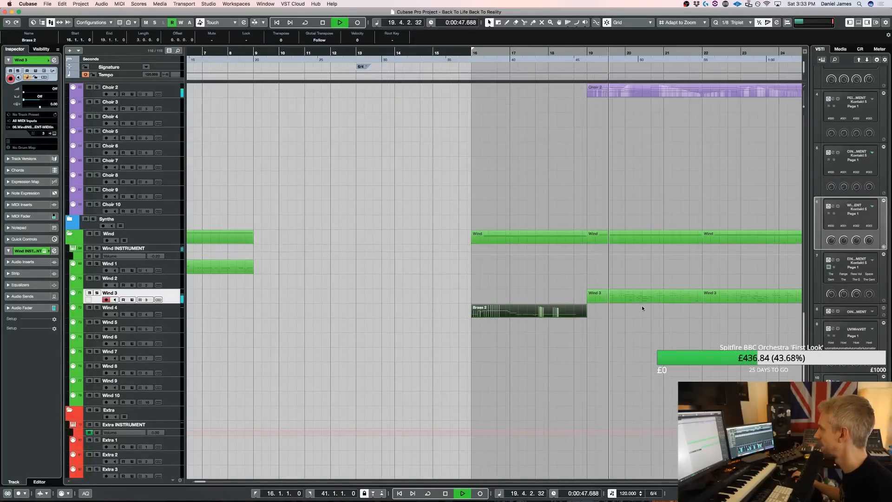
pyautogui.press('e')
pyautogui.scroll(-5, 756, 231)
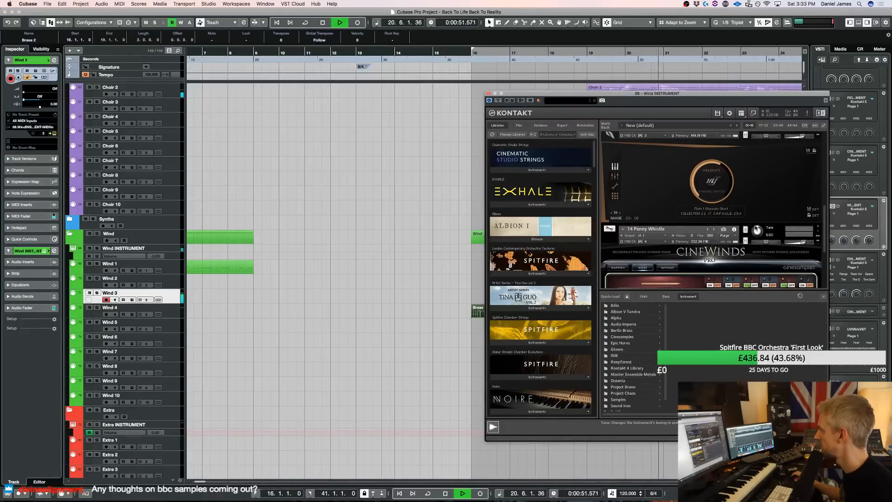
pyautogui.scroll(3, 757, 230)
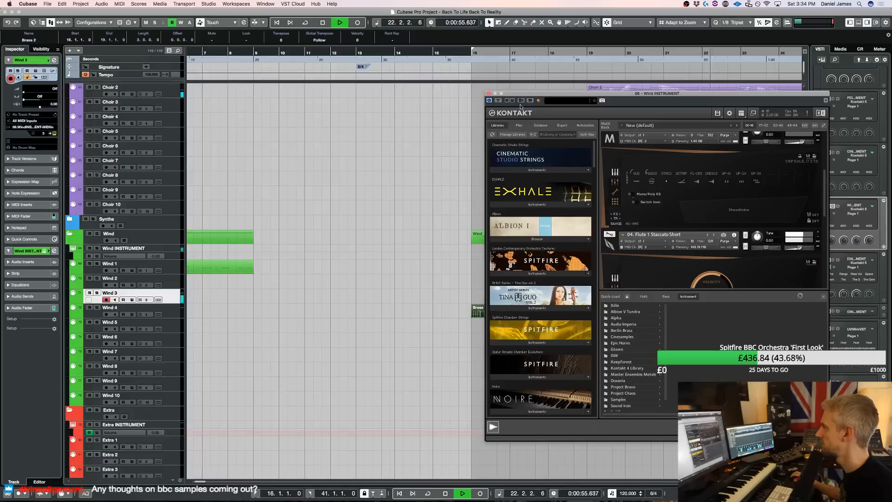
pyautogui.click(489, 94)
# Copy the Perc 1 hit at bar 13 to bars 25, 29, 33, 37 and 41
pyautogui.press('g')
pyautogui.press('g')
pyautogui.press('g')
pyautogui.press('g')
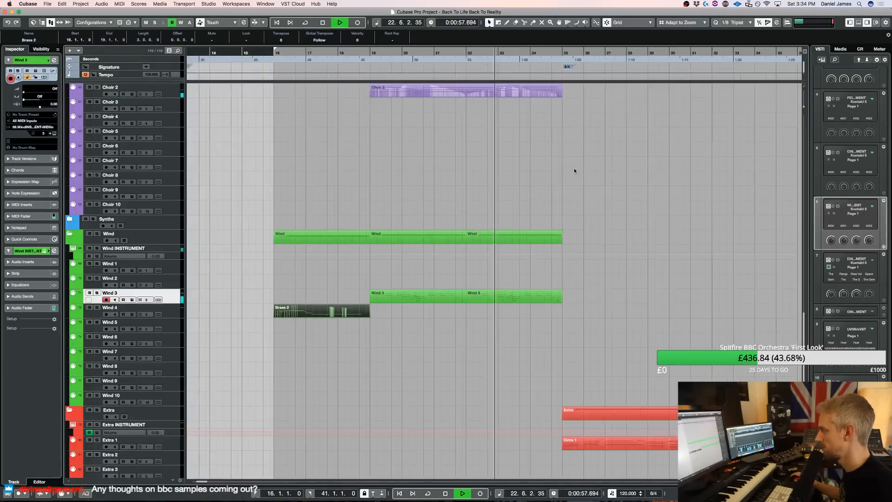
pyautogui.scroll(10, 563, 200)
pyautogui.scroll(10, 562, 199)
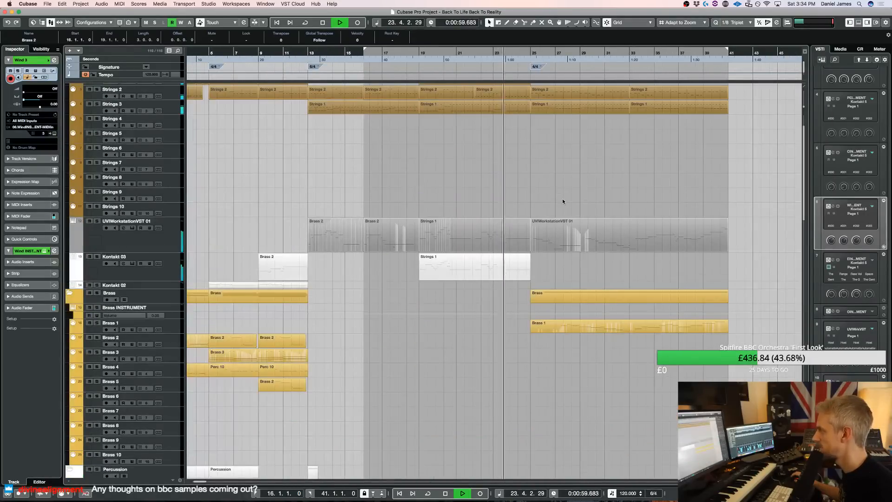
pyautogui.scroll(-15, 562, 199)
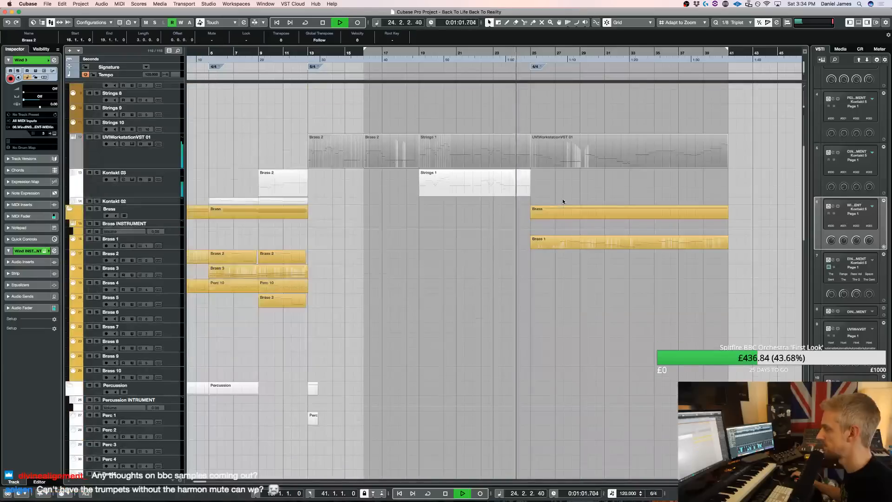
pyautogui.scroll(-5, 563, 201)
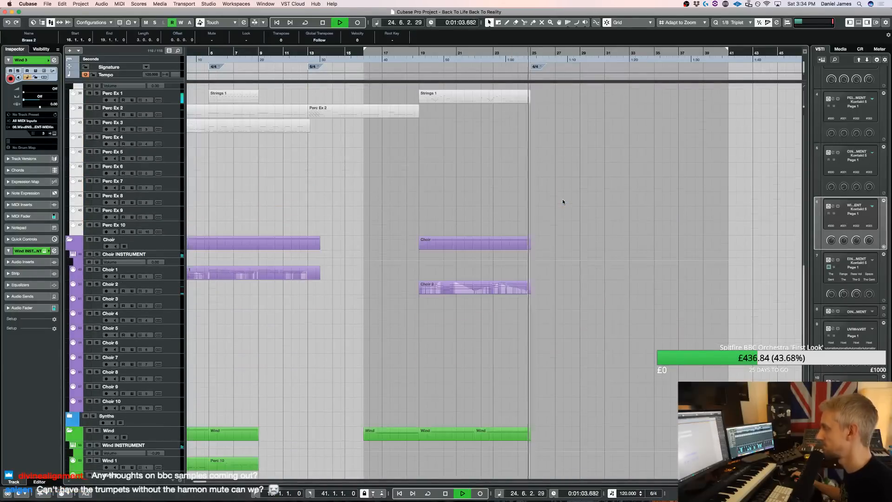
pyautogui.scroll(12, 563, 199)
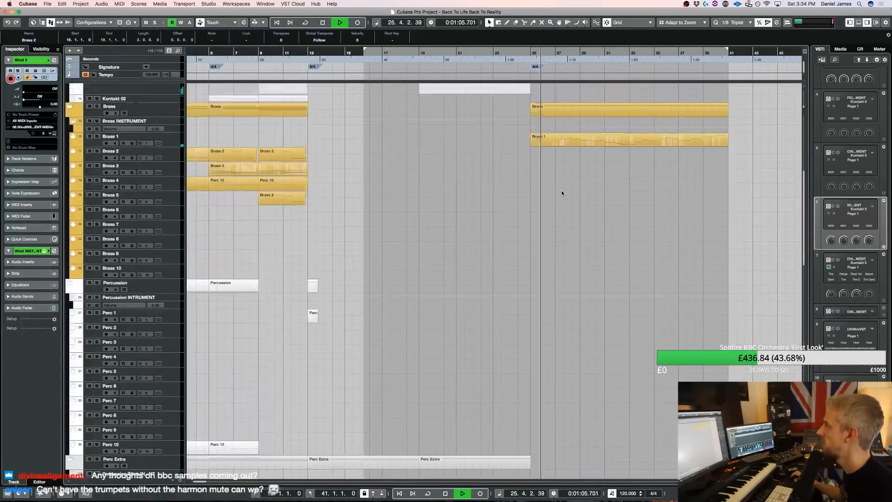
pyautogui.moveTo(313, 372); pyautogui.dragTo(684, 377)
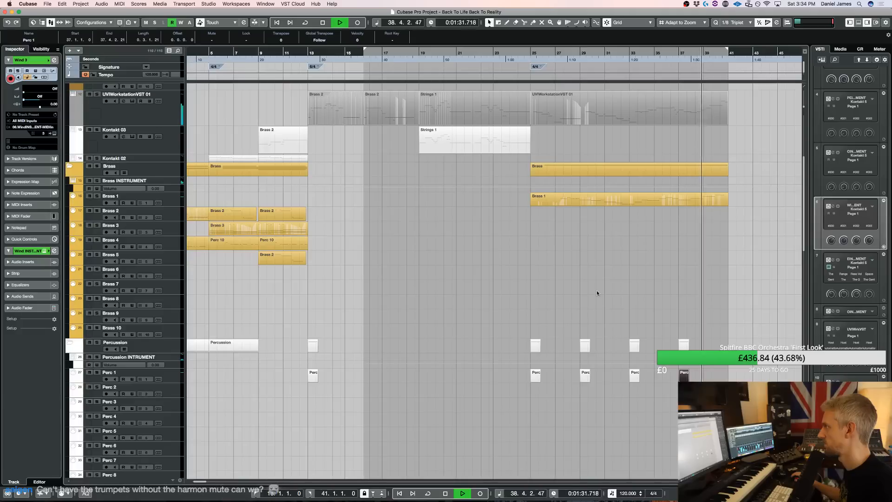
pyautogui.moveTo(687, 377); pyautogui.dragTo(736, 379)
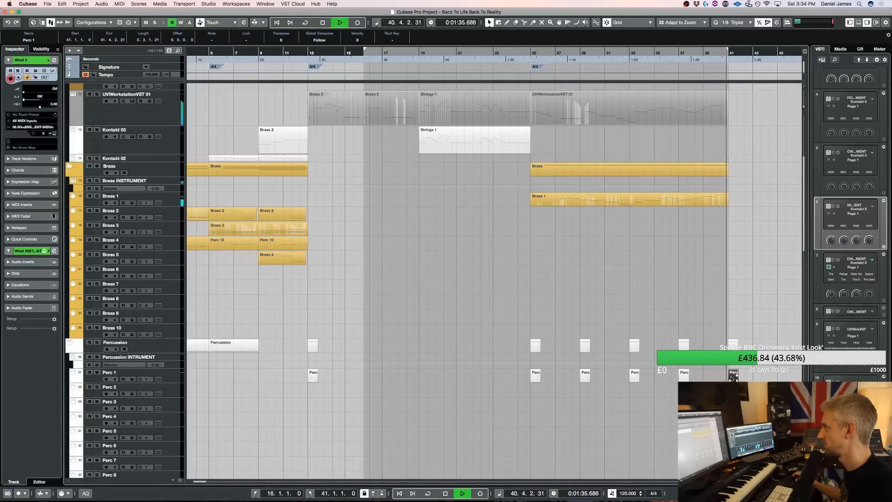
# Play the piece from the opening and from bar 25 while checking the Brass 5 track's horn patches in Kontakt
pyautogui.hscroll(-4, 581, 343)
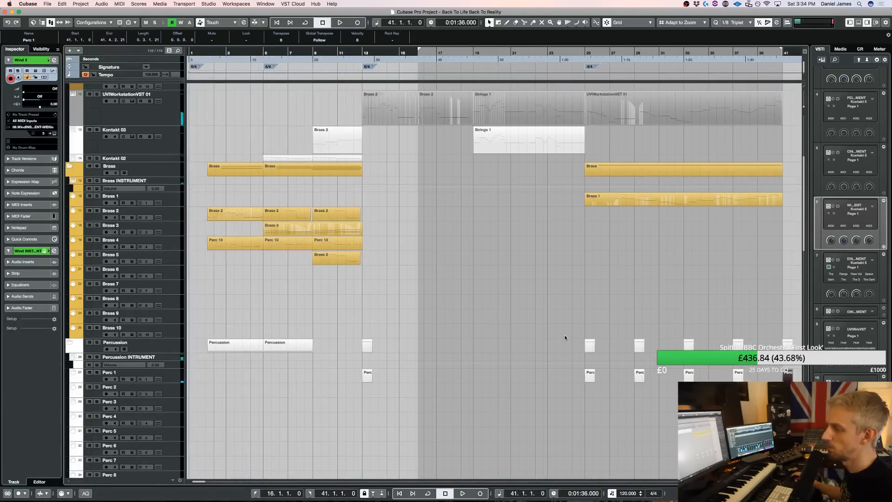
pyautogui.scroll(1, 563, 339)
pyautogui.keyDown('super'); pyautogui.click(204, 54); pyautogui.keyUp('super')
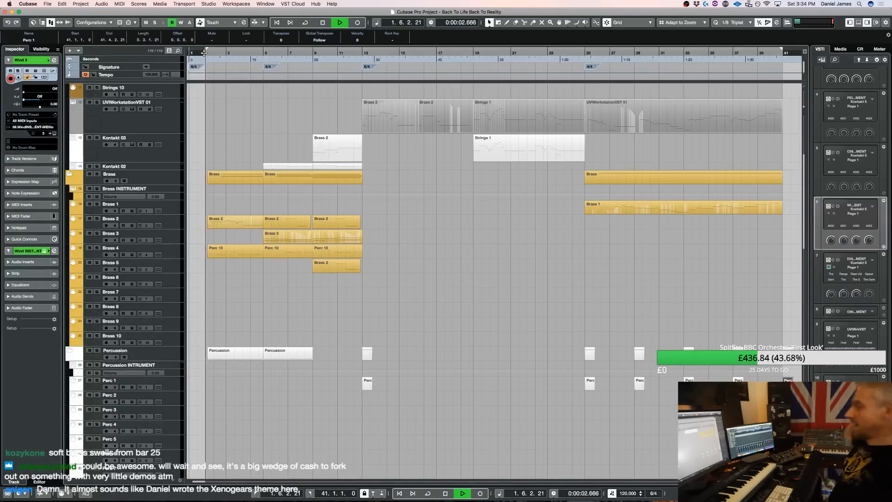
pyautogui.click(180, 267)
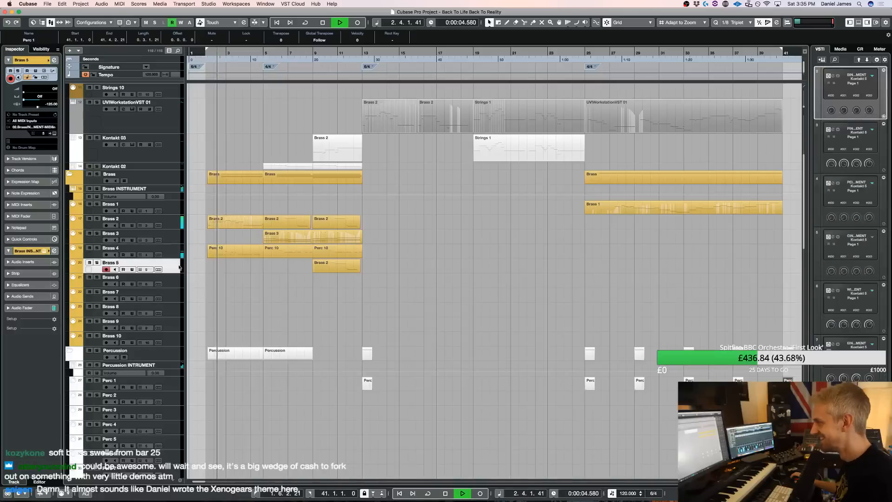
pyautogui.press('e')
pyautogui.click(521, 239)
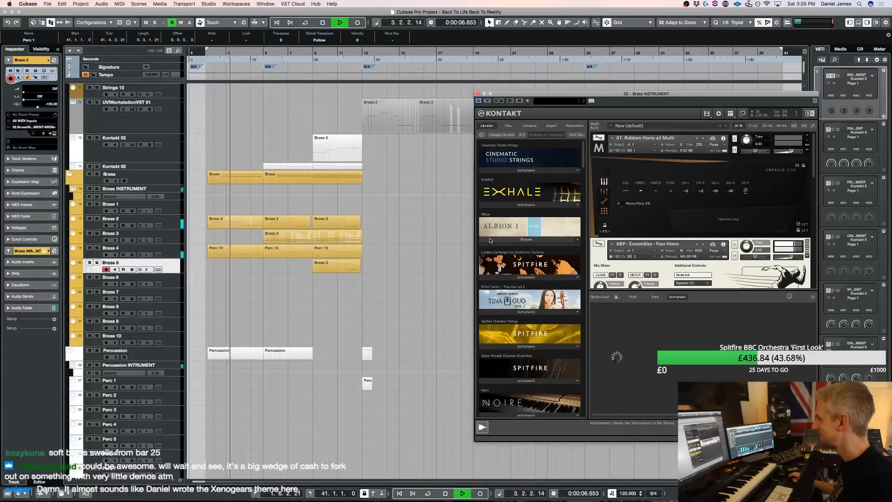
pyautogui.click(506, 94)
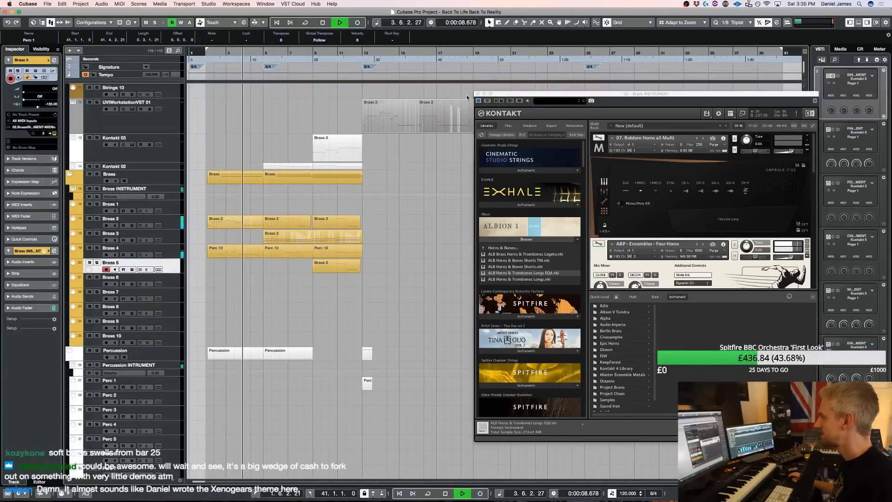
pyautogui.press('super+w')
pyautogui.press('space')
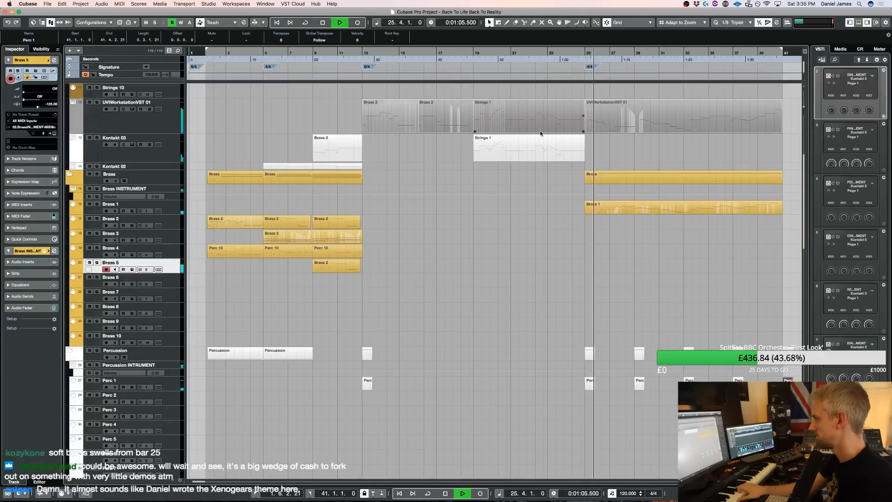
pyautogui.press('space')
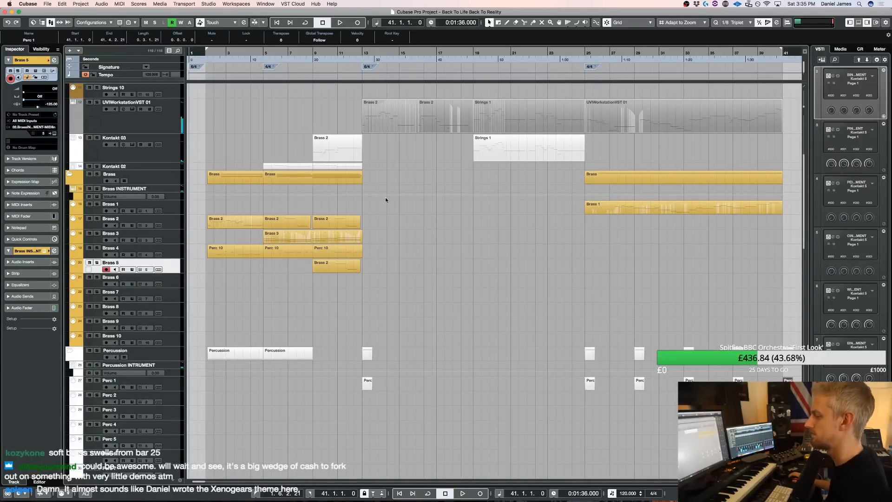
# Set the right locator to bar 25 and record a new brass part on the Brass 6 track through bar 41
pyautogui.click(181, 281)
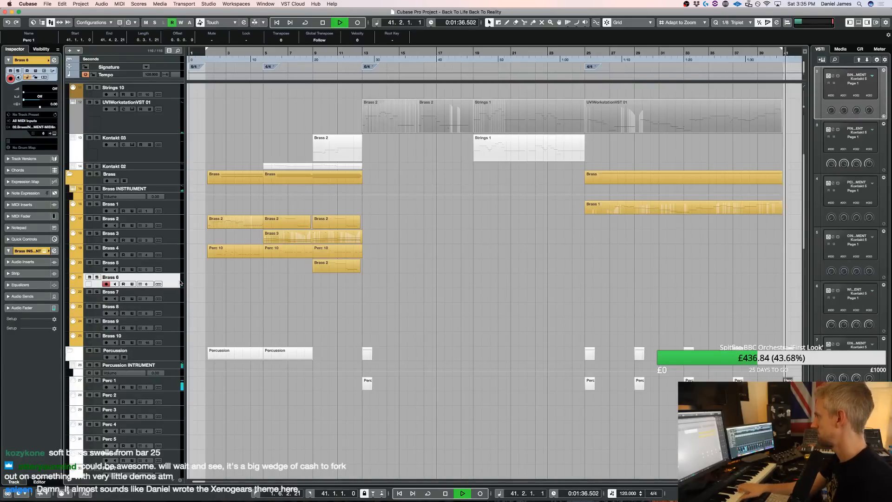
pyautogui.press('space')
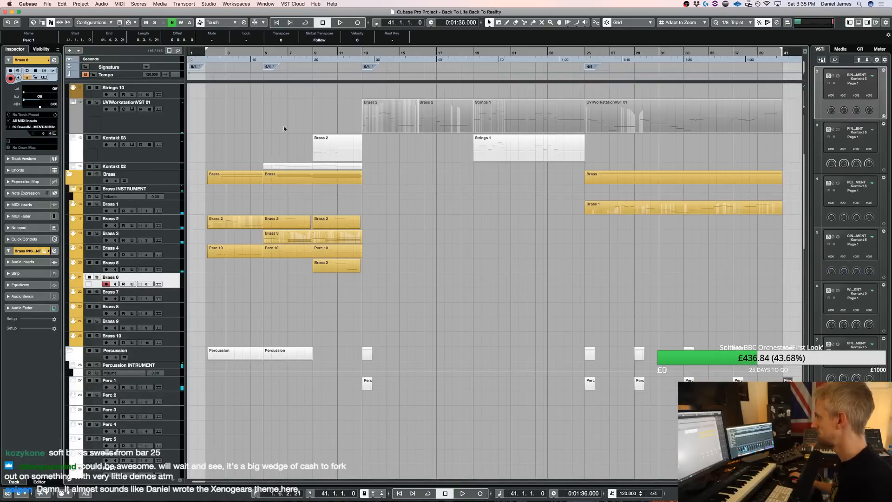
pyautogui.keyDown('super'); pyautogui.click(585, 52); pyautogui.keyUp('super')
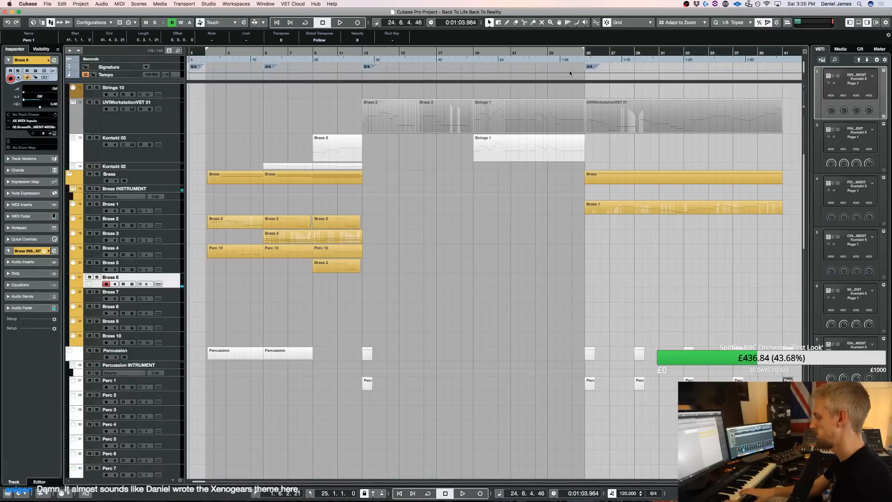
pyautogui.press('KP_1')
pyautogui.press('KP_2')
pyautogui.press('KP_Multiply')
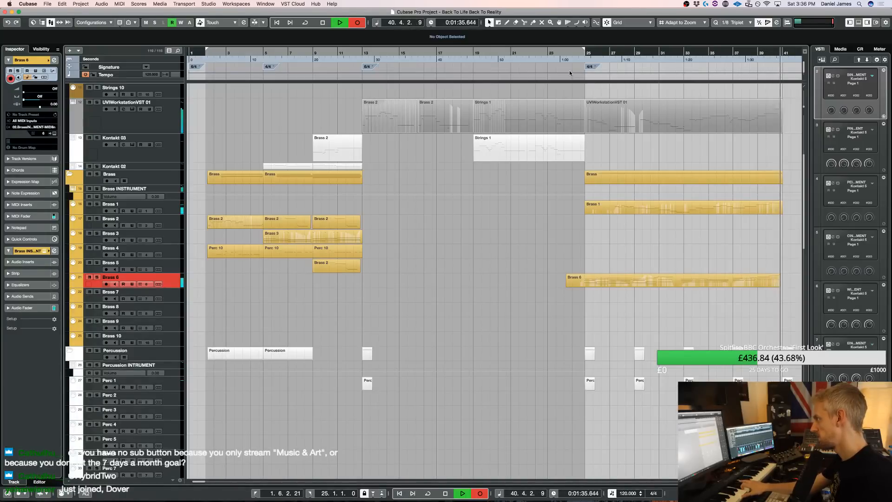
pyautogui.press('space')
# Split the Brass 6 recording at bar 33 and delete the portion before it
pyautogui.press('3')
pyautogui.click(693, 287)
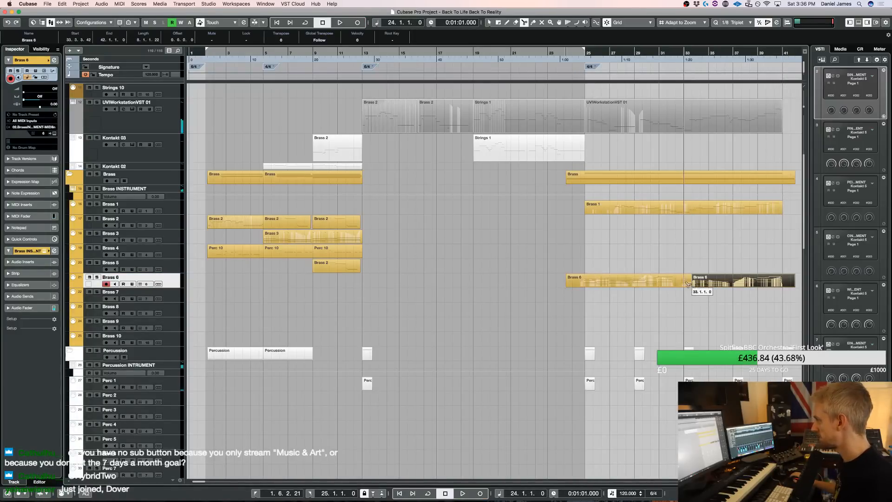
pyautogui.press('1')
pyautogui.click(641, 284)
pyautogui.press('Delete')
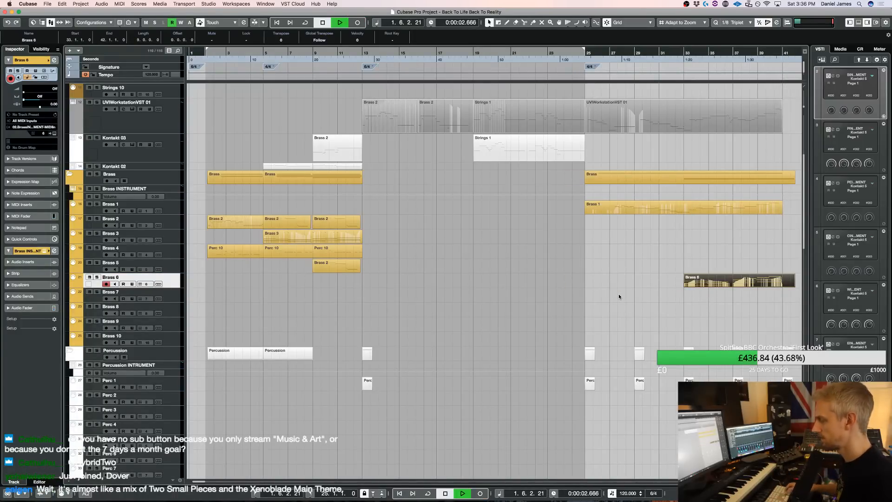
# Solo the Brass group, then trim the A2 note's start before bar 35 and extend the G2 note at bar 38 in Brass 6
pyautogui.click(670, 53)
pyautogui.click(96, 175)
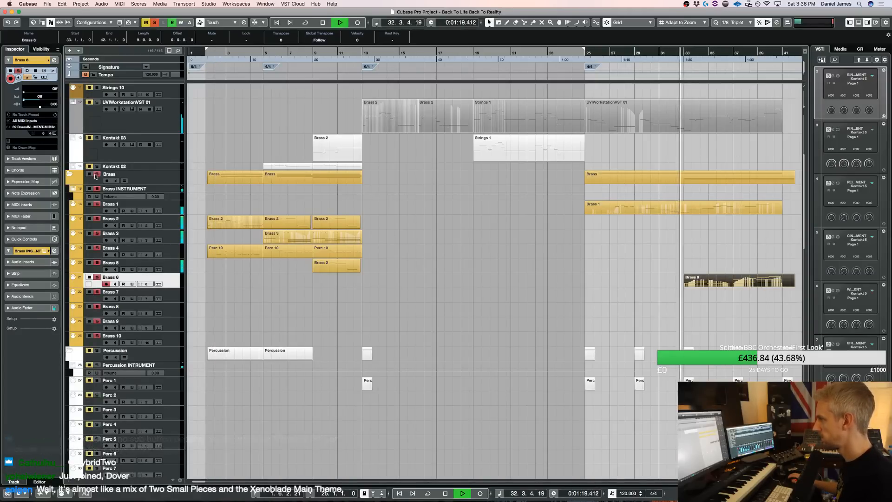
pyautogui.doubleClick(694, 280)
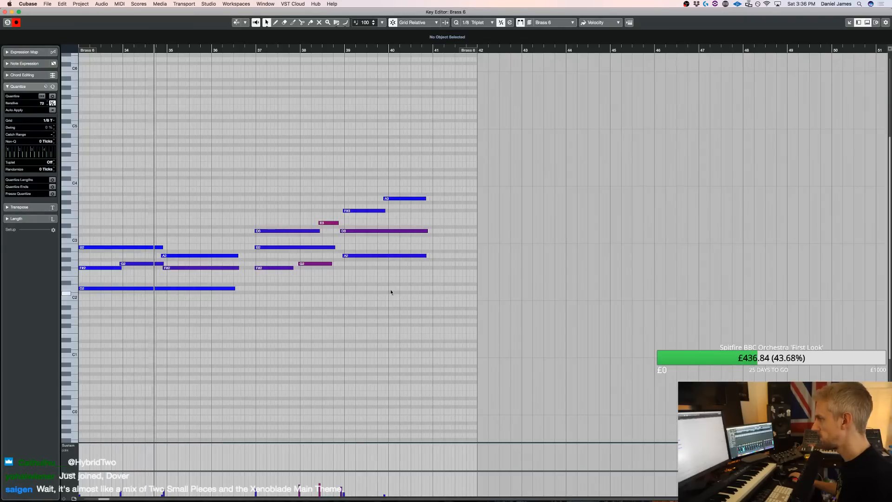
pyautogui.click(163, 256)
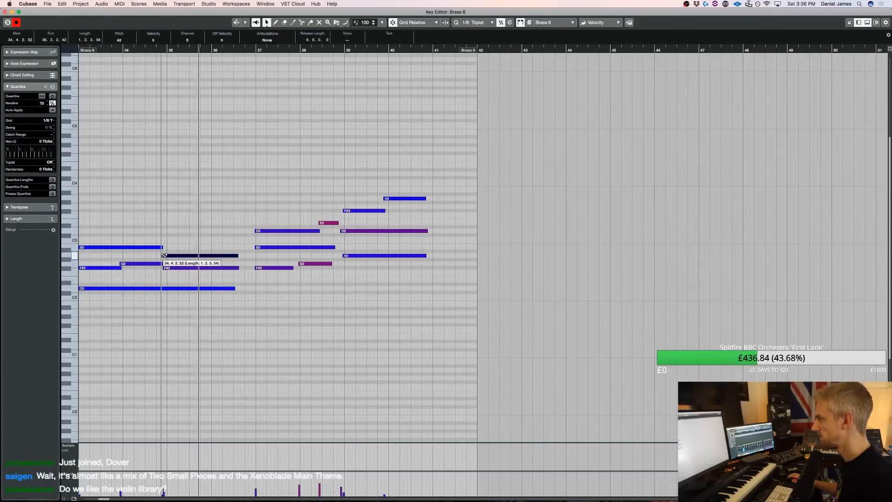
pyautogui.press('Left')
pyautogui.moveTo(162, 256); pyautogui.dragTo(165, 256)
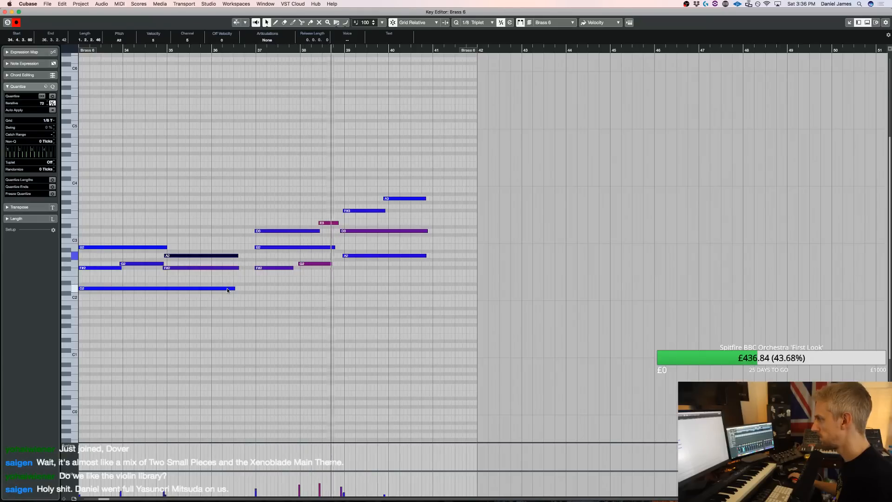
pyautogui.moveTo(331, 264); pyautogui.dragTo(340, 269)
pyautogui.press('Return')
# Play the soloed brass from bar 25, remove the solo, and listen to the section with the full orchestra
pyautogui.press('space')
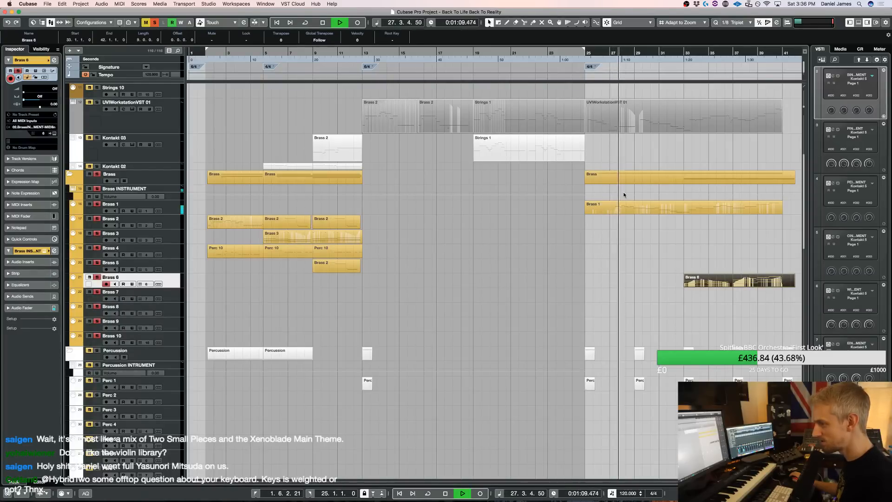
pyautogui.click(609, 219)
pyautogui.press('space')
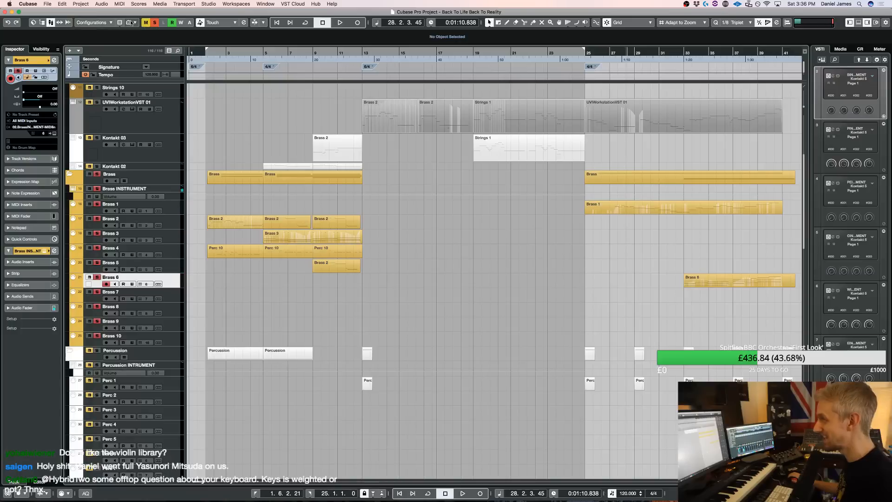
pyautogui.press('space')
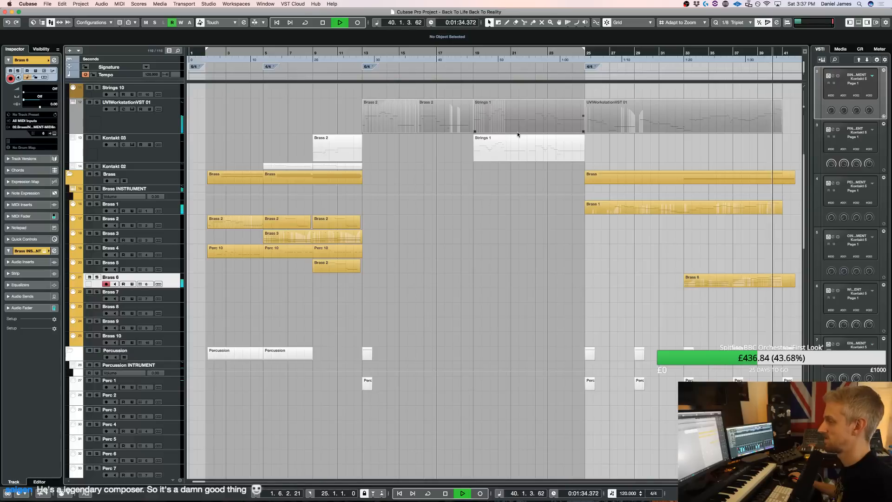
pyautogui.press('space')
# Select the Brass 5 track, listen to the section from bar 25, and play the opening of the piece from bar 2
pyautogui.click(171, 266)
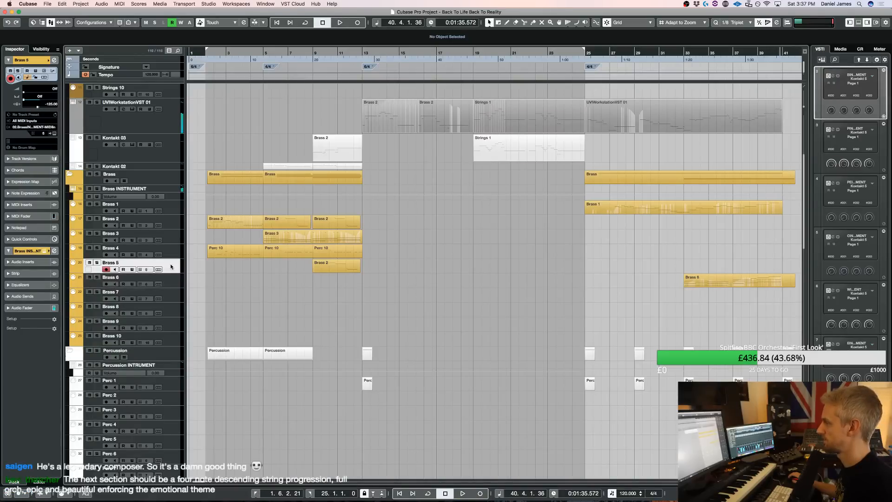
pyautogui.press('space')
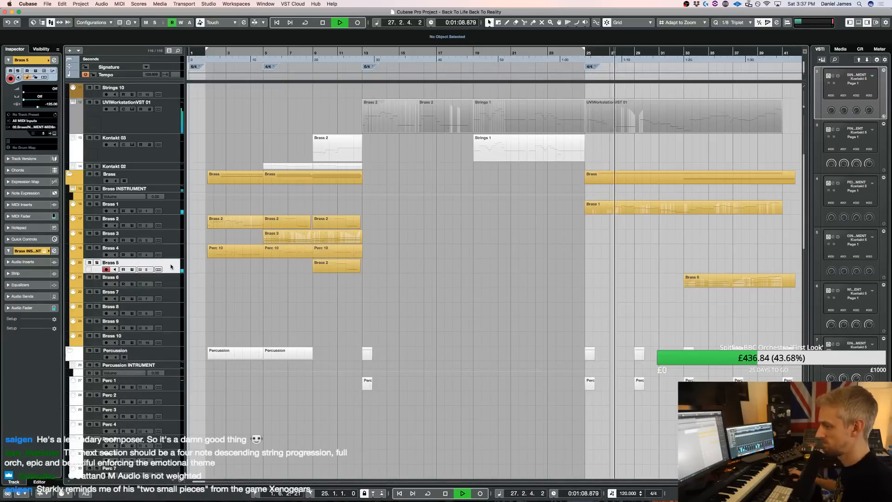
pyautogui.press('space')
pyautogui.scroll(5, 469, 194)
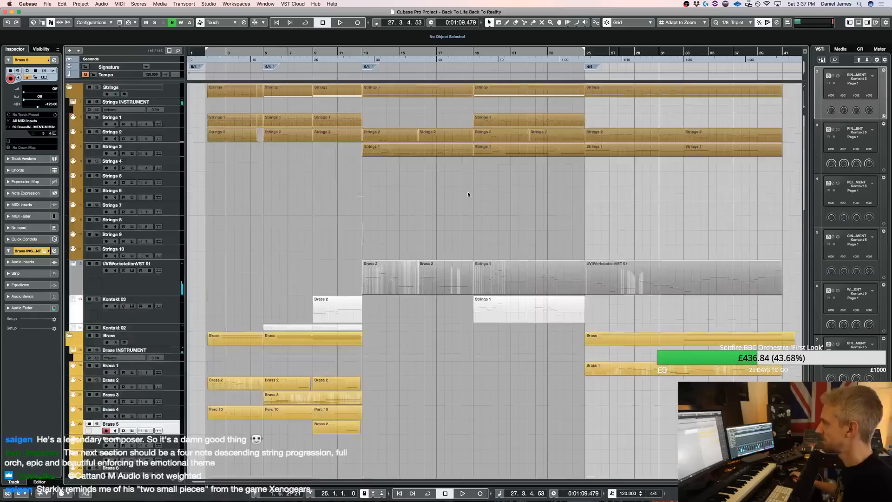
pyautogui.press('space')
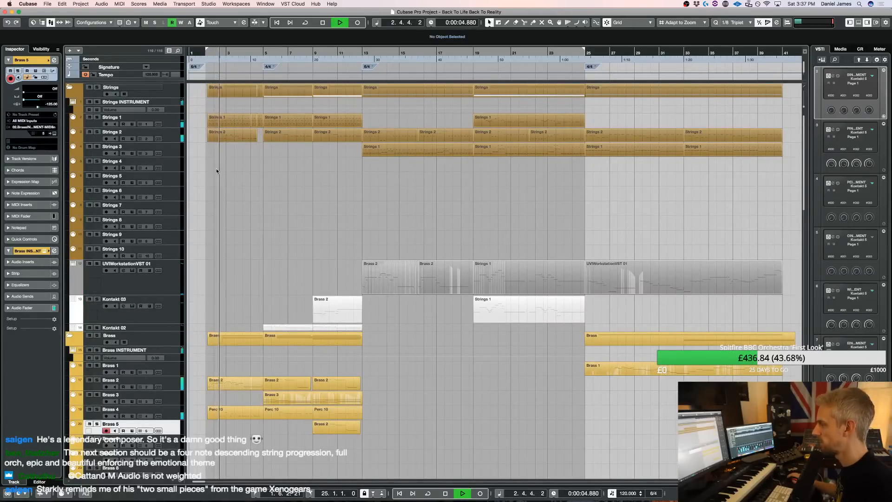
pyautogui.press('space')
# Transpose all notes of the first Strings 1 part at bar 2 up an octave and play it back
pyautogui.doubleClick(223, 120)
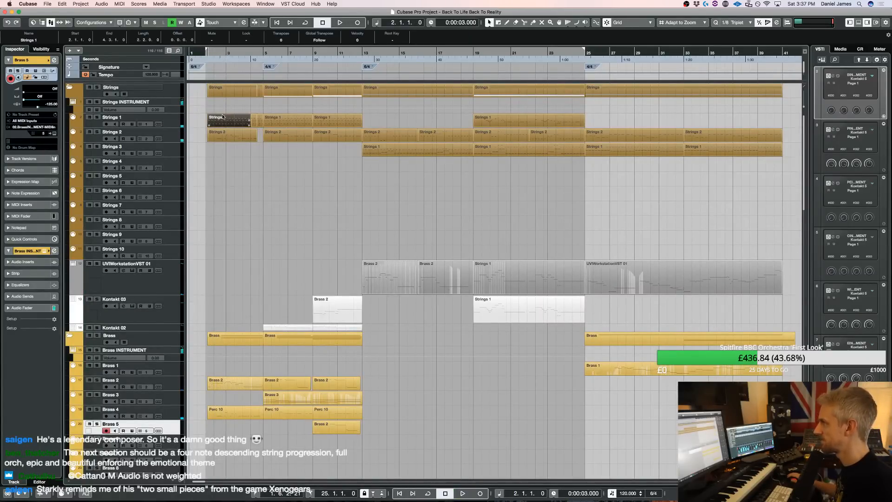
pyautogui.press('super+a')
pyautogui.hotkey('shift', 'Up')
pyautogui.press('space')
pyautogui.press('Return')
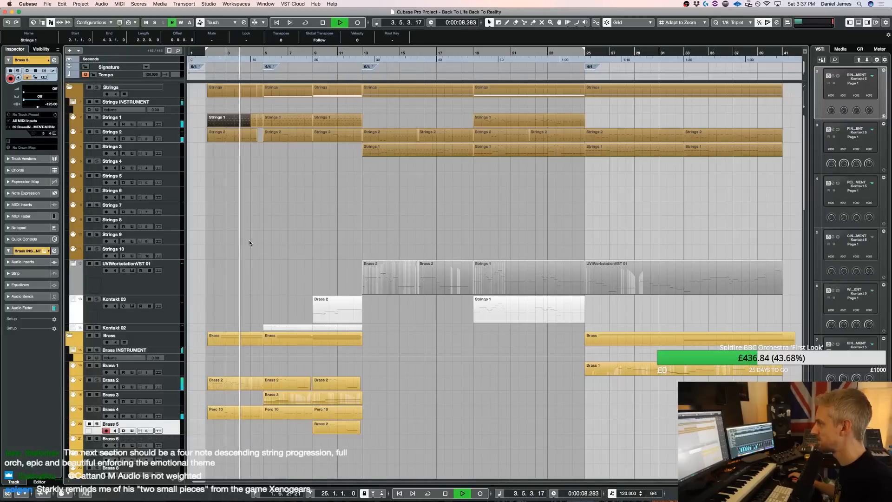
# Glue the Strings 1 parts from bar 2 into one and transpose its remaining last notes up an octave
pyautogui.press('4')
pyautogui.click(240, 119)
pyautogui.click(241, 120)
pyautogui.press('1')
pyautogui.doubleClick(240, 119)
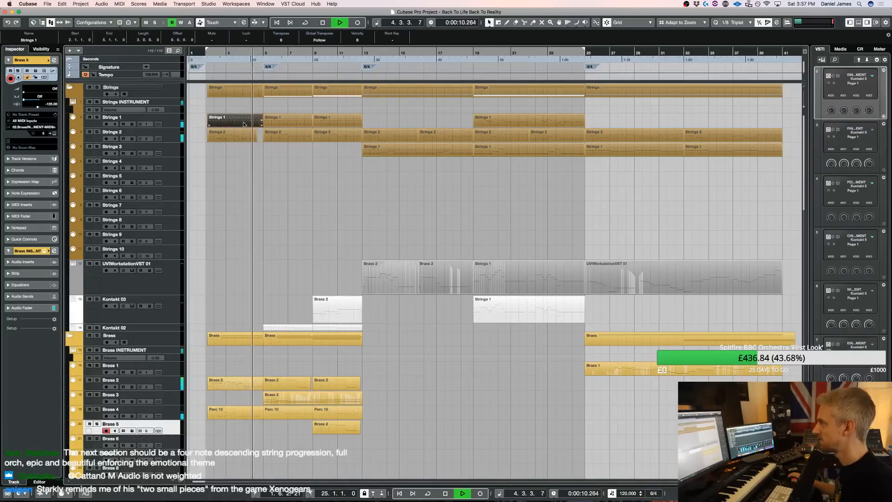
pyautogui.moveTo(314, 341); pyautogui.dragTo(231, 242)
pyautogui.press('Up')
pyautogui.press('Down')
pyautogui.hotkey('shift', 'Up')
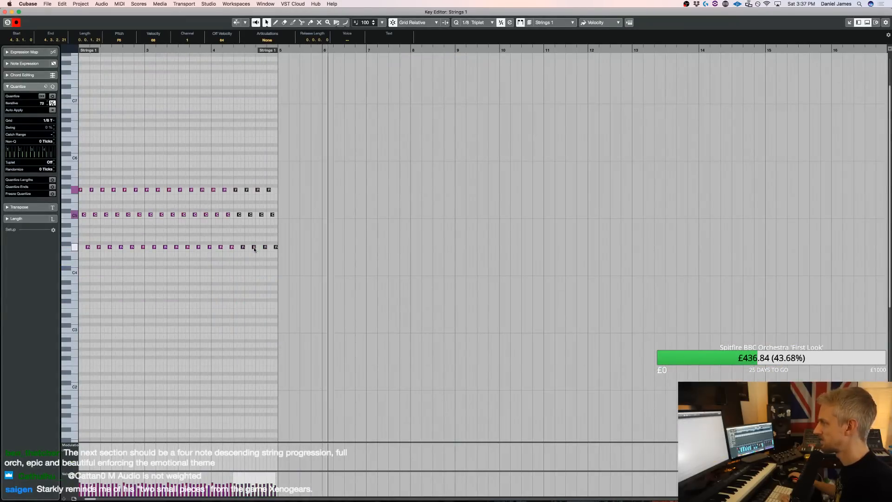
pyautogui.press('Return')
# Solo the Brass 5 track, play briefly from bar 2, and clear the solo
pyautogui.press('space')
pyautogui.press('s')
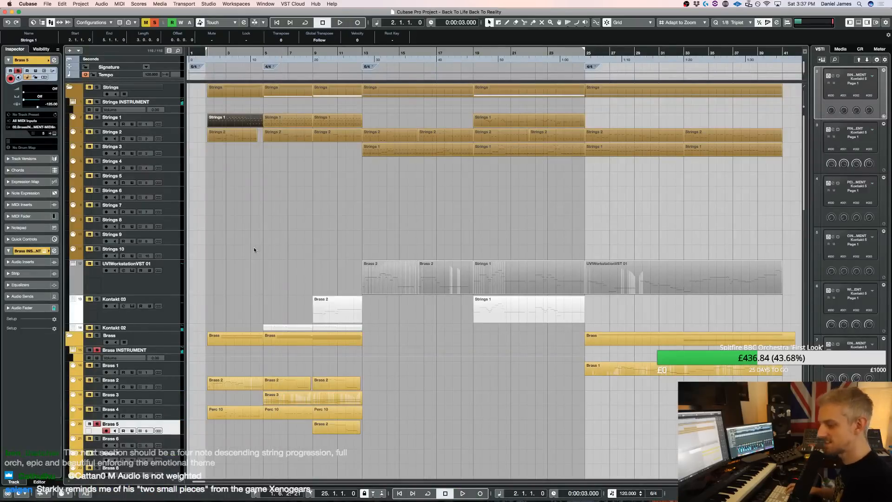
pyautogui.press('space')
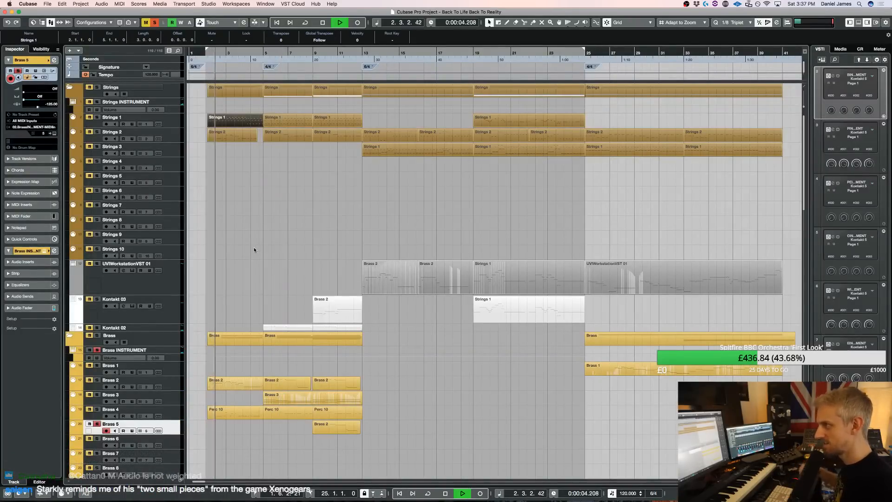
pyautogui.press('space')
pyautogui.click(155, 20)
# Set the left locator to bar 2 and open the Kontakt instrument of the Perc Ex 4 track
pyautogui.scroll(-20, 283, 305)
pyautogui.scroll(20, 279, 297)
pyautogui.press('h')
pyautogui.press('h')
pyautogui.press('h')
pyautogui.press('h')
pyautogui.press('h')
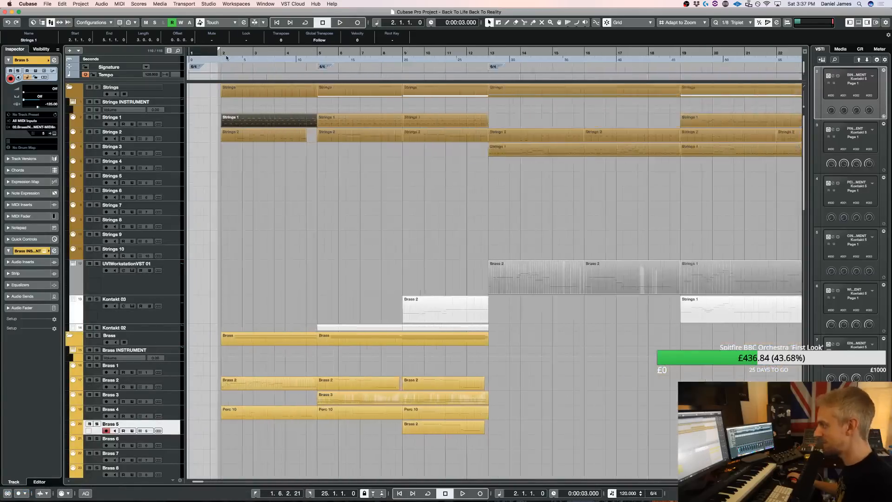
pyautogui.moveTo(232, 49); pyautogui.dragTo(236, 49)
pyautogui.scroll(-1, 260, 131)
pyautogui.scroll(-10, 260, 135)
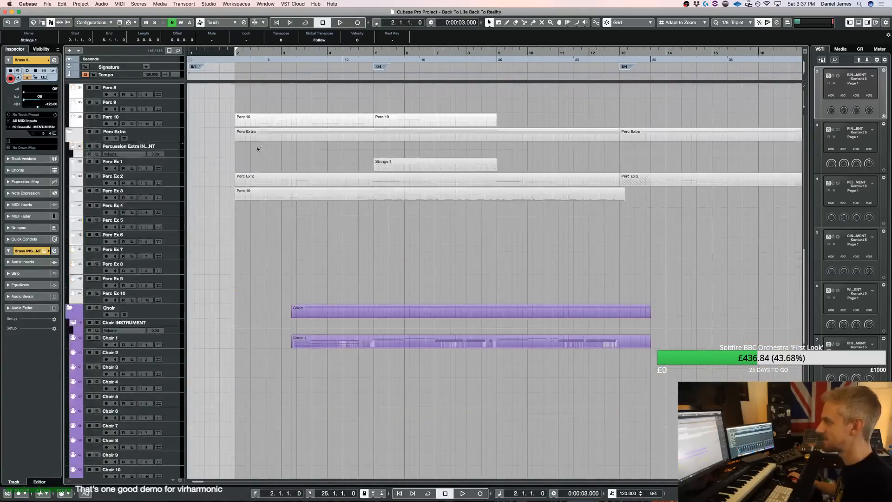
pyautogui.click(176, 212)
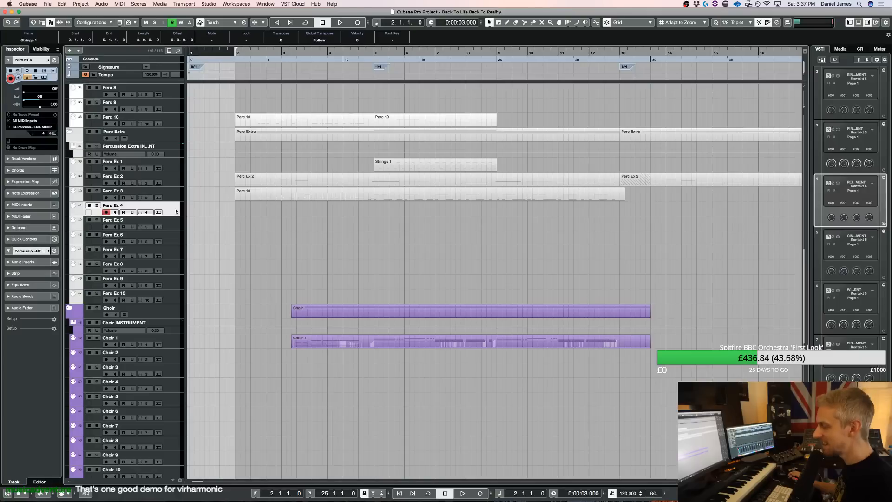
pyautogui.press('e')
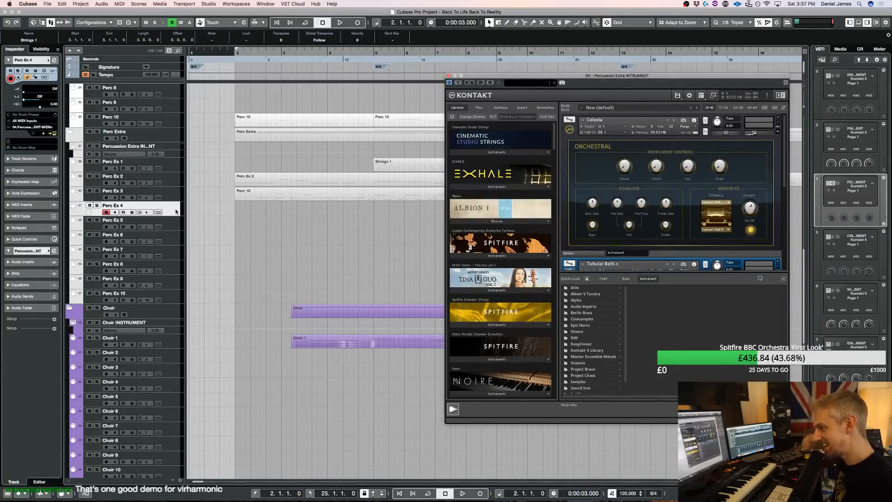
# Look through the Kontakt libraries and the CinePerc Core, Aux and PRO folders under Cinesamples for a suitable percussion instrument
pyautogui.scroll(-5, 658, 237)
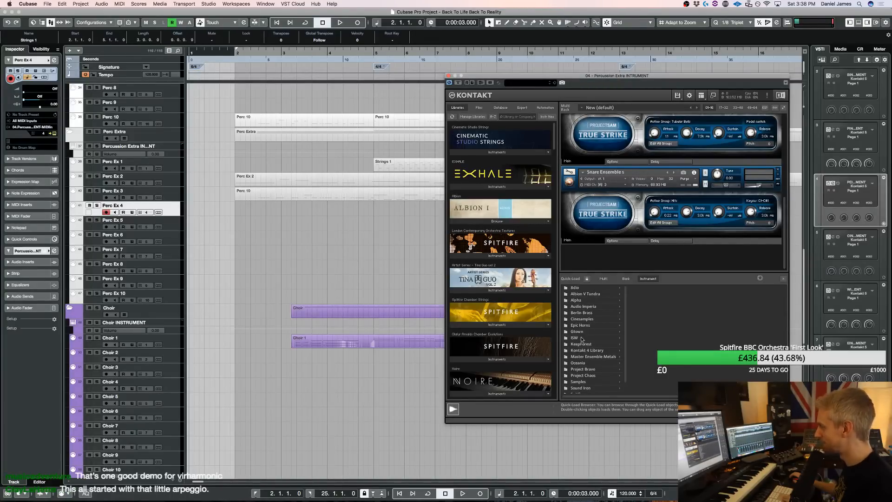
pyautogui.scroll(-10, 501, 312)
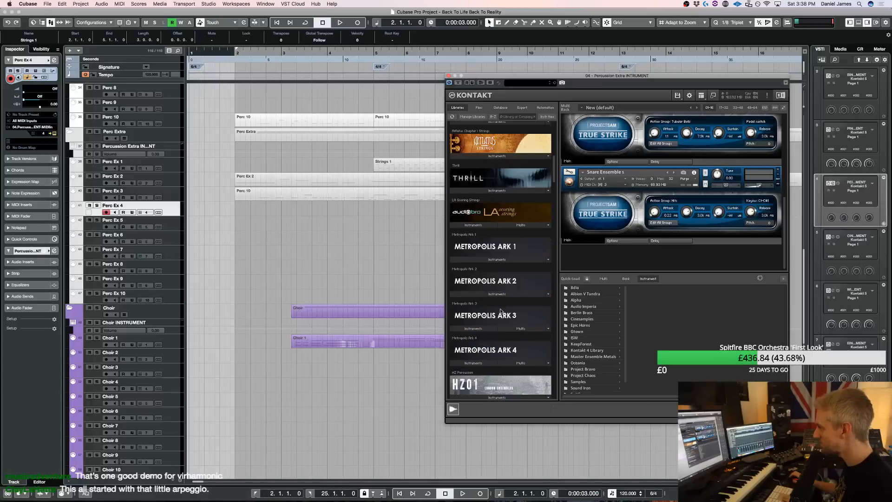
pyautogui.scroll(-8, 501, 312)
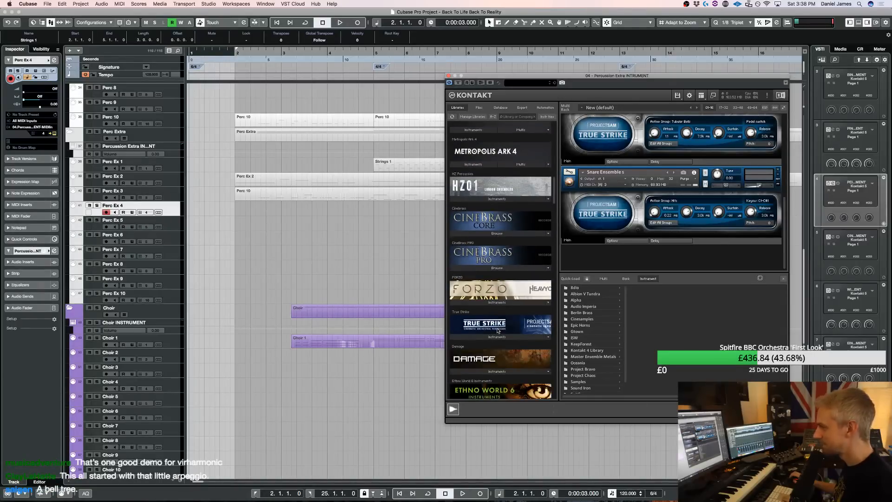
pyautogui.click(591, 320)
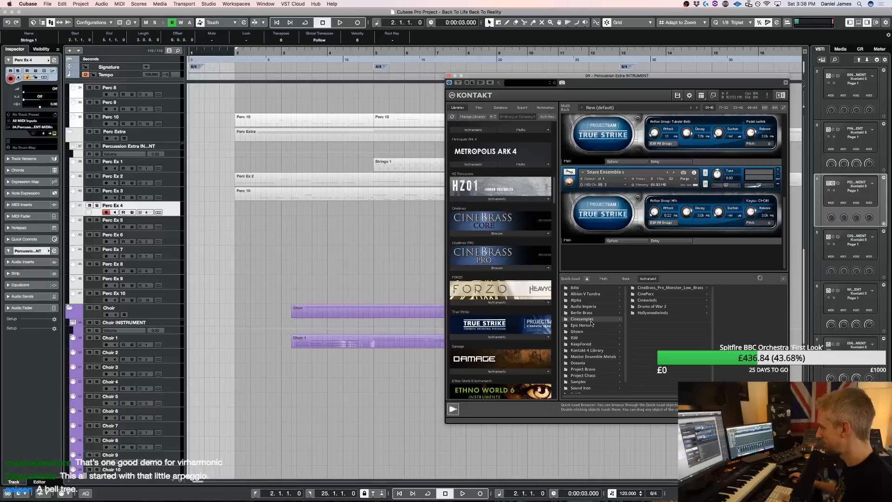
pyautogui.click(649, 295)
pyautogui.click(734, 289)
pyautogui.click(737, 288)
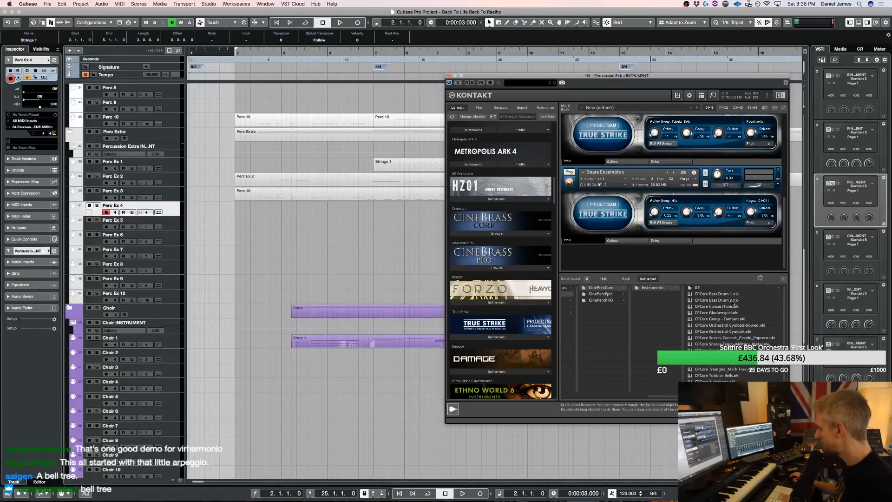
pyautogui.click(611, 295)
pyautogui.click(720, 289)
pyautogui.click(744, 288)
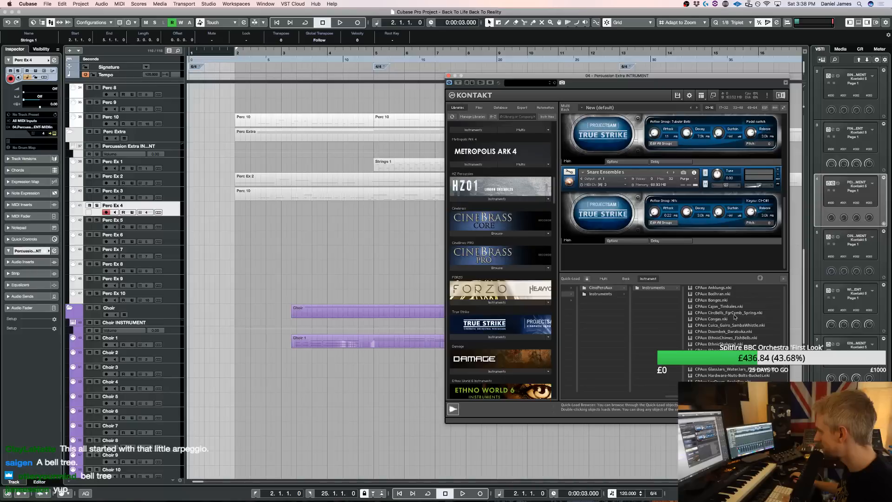
pyautogui.scroll(-3, 735, 317)
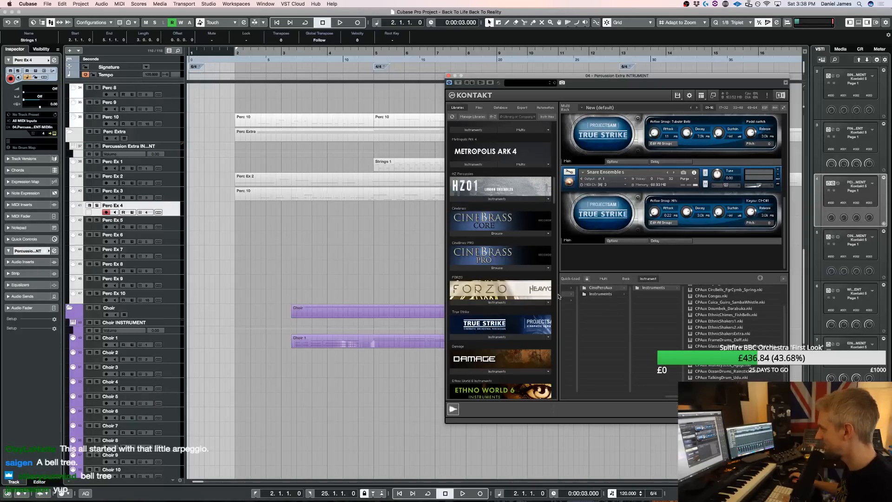
pyautogui.hscroll(-5, 576, 303)
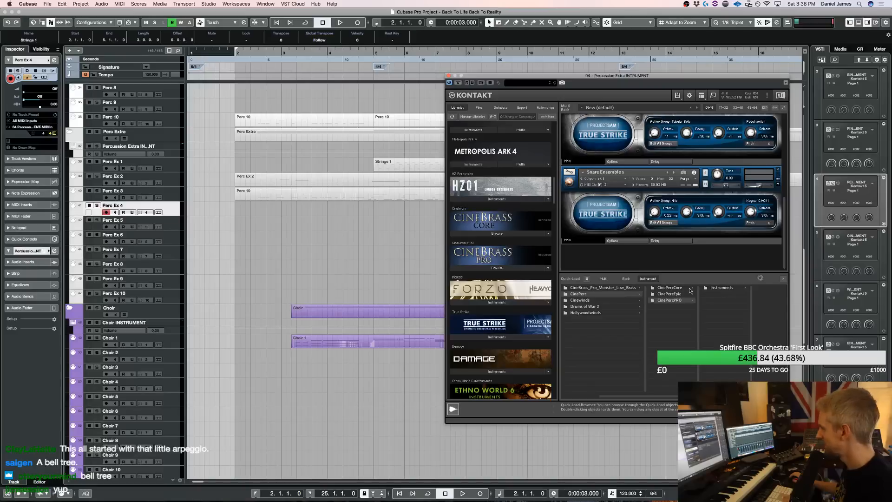
pyautogui.hscroll(3, 691, 291)
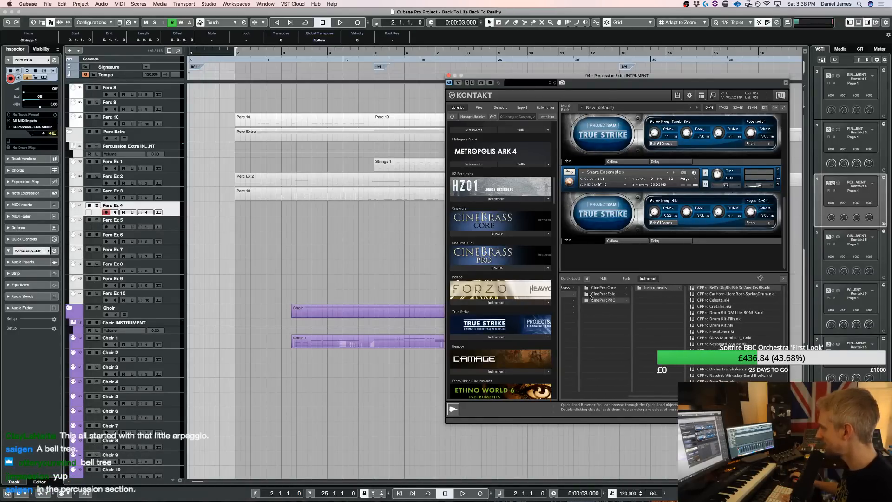
pyautogui.hscroll(-3, 600, 399)
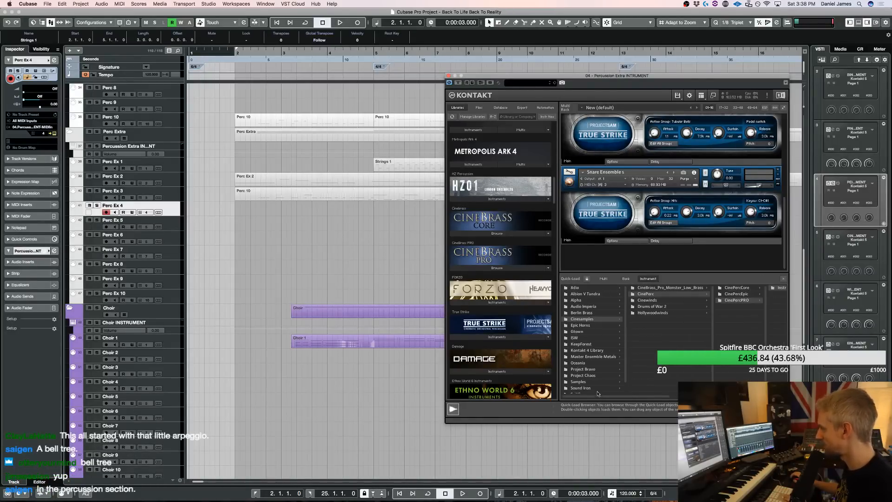
# Look through the VSL Percussion, Orchestral Percussion and Legacy VSL Instruments folders of the Kontakt 4 Library
pyautogui.click(590, 350)
pyautogui.click(662, 302)
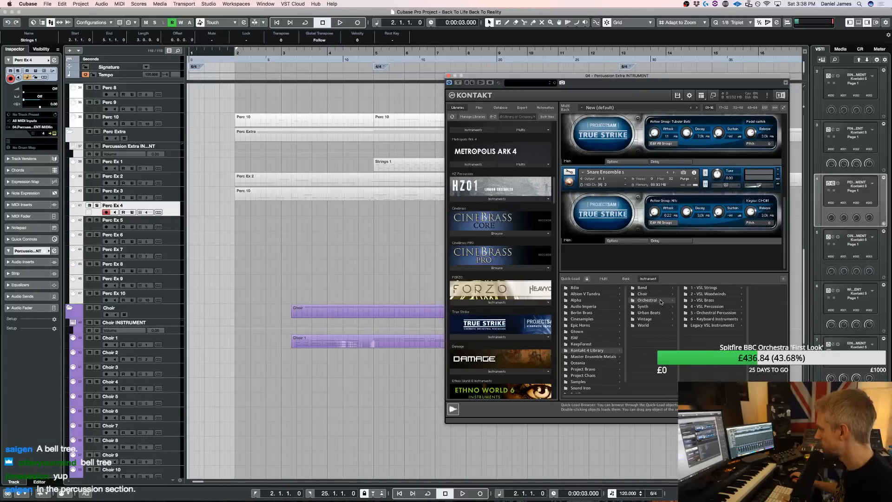
pyautogui.click(707, 307)
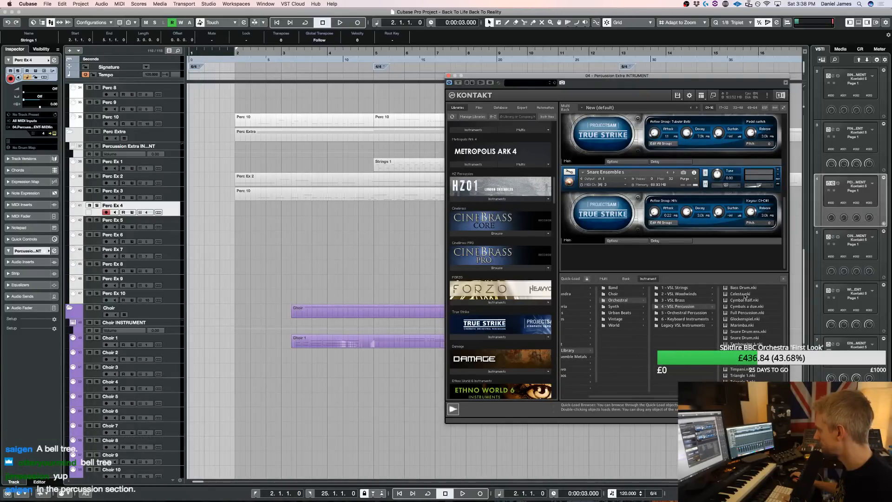
pyautogui.scroll(-2, 760, 314)
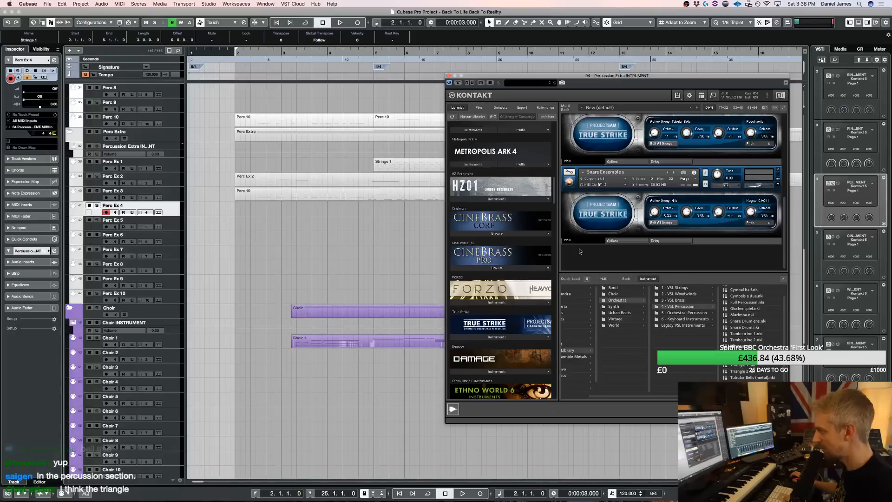
pyautogui.click(684, 313)
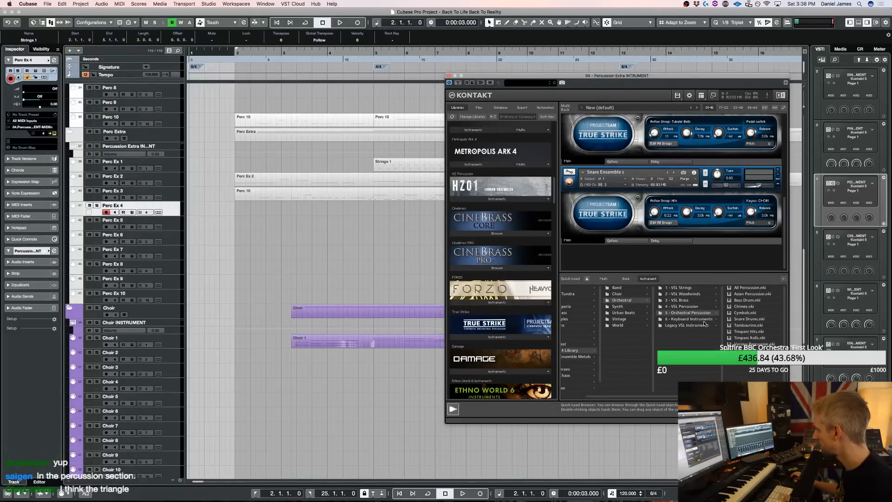
pyautogui.click(700, 327)
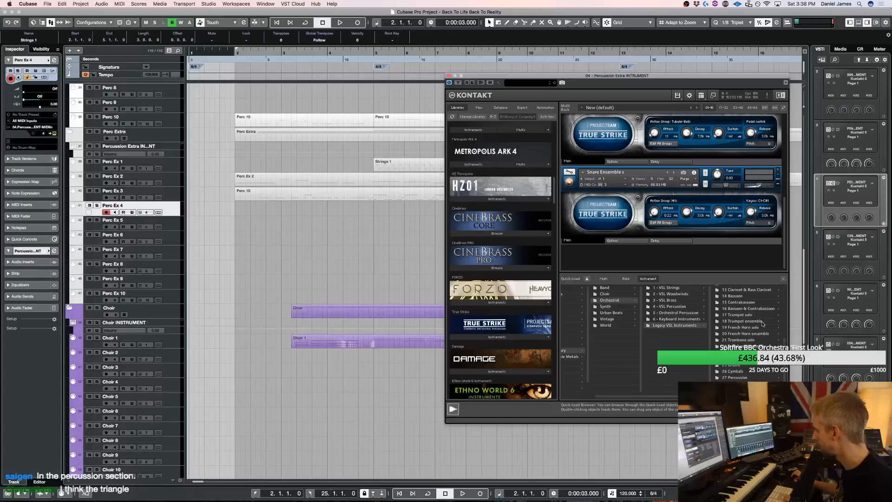
pyautogui.click(606, 314)
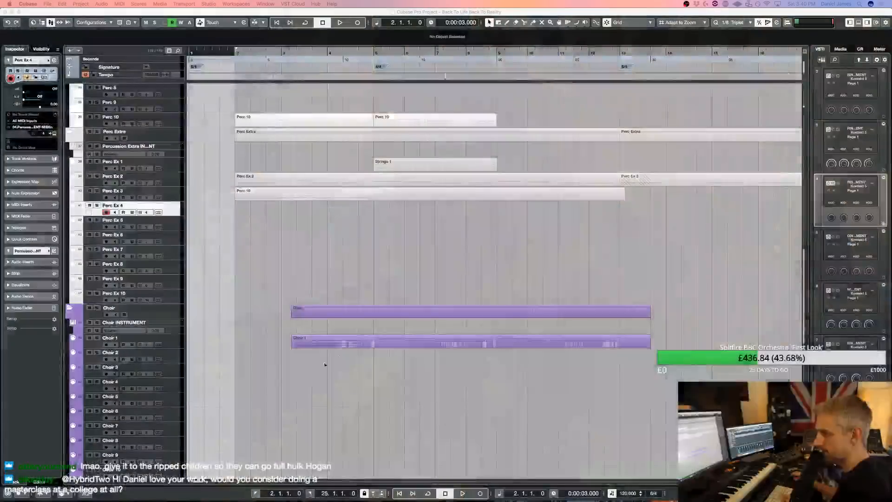
# Load Chimes and Belltree from True Strike's 6 Small Percussion folder into the Percussion Extra Kontakt rack and audition it
pyautogui.click(829, 183)
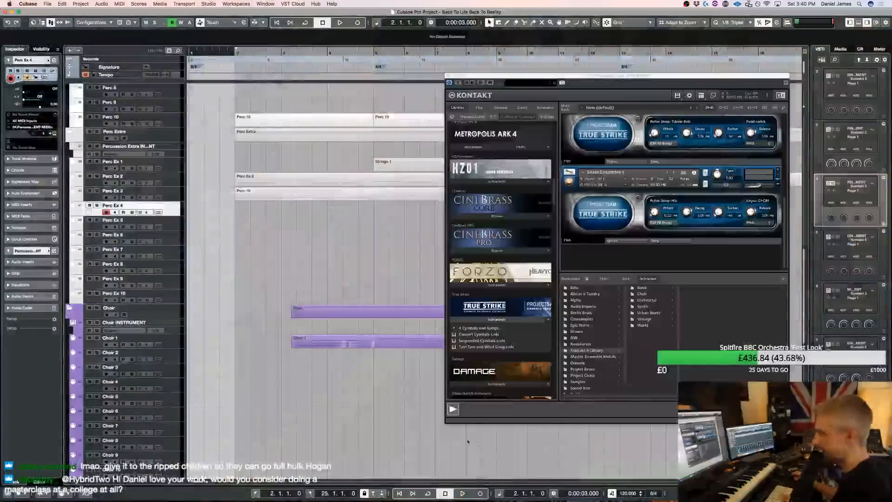
pyautogui.click(478, 328)
pyautogui.click(481, 372)
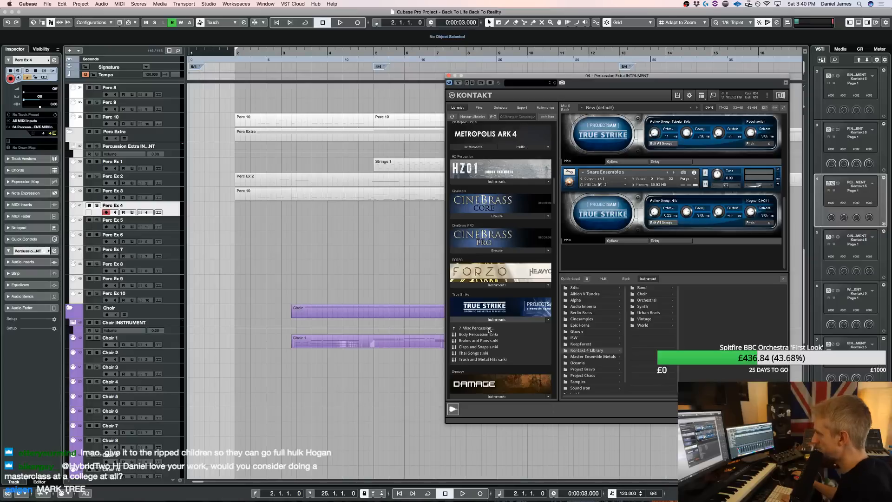
pyautogui.click(489, 330)
pyautogui.click(481, 366)
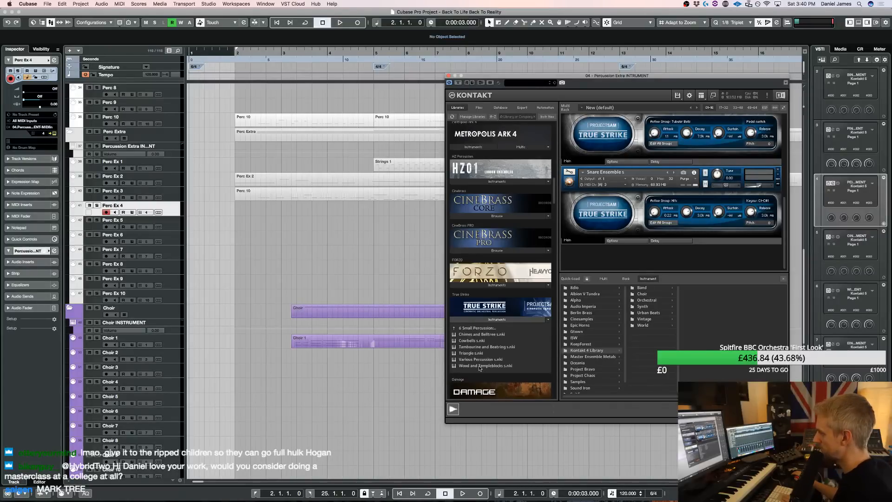
pyautogui.doubleClick(483, 335)
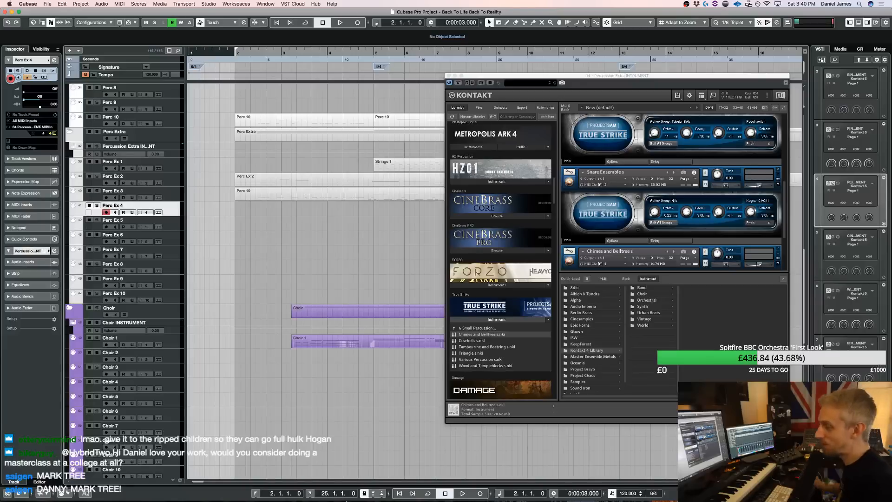
pyautogui.moveTo(342, 489)
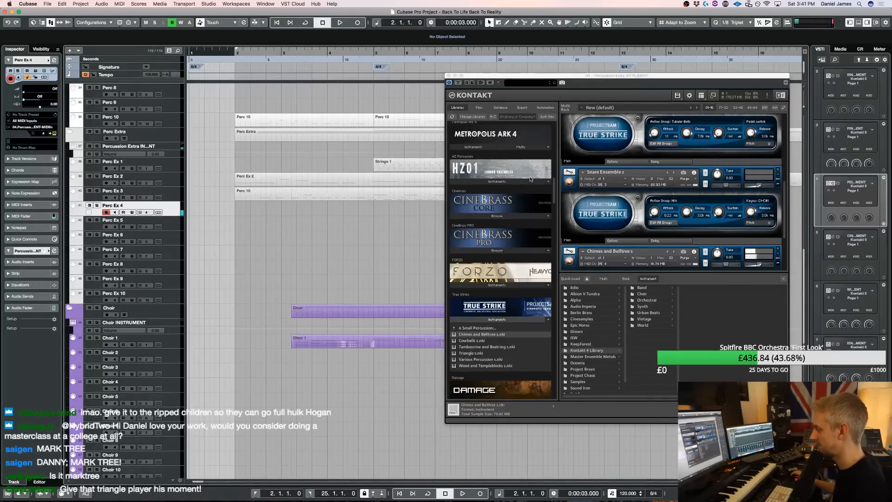
# Close the instrument quick-load browser and audition Chimes and Belltree over playback of the opening from bar 2
pyautogui.click(783, 280)
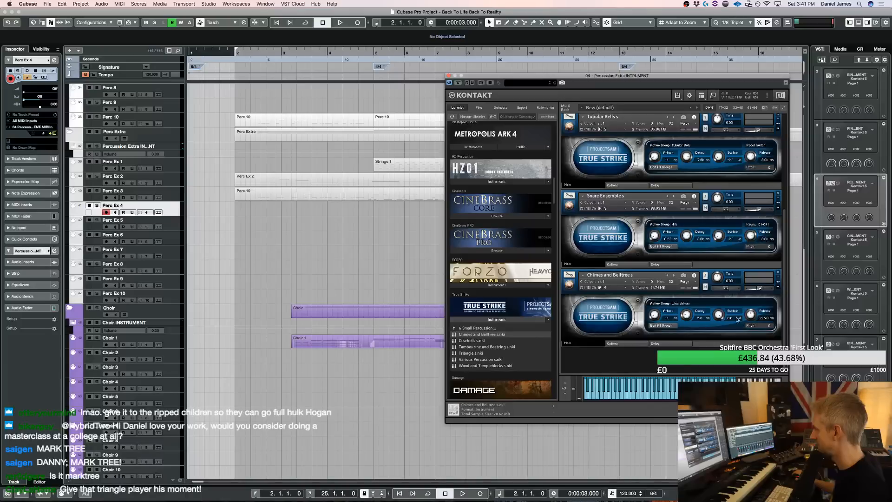
pyautogui.click(696, 273)
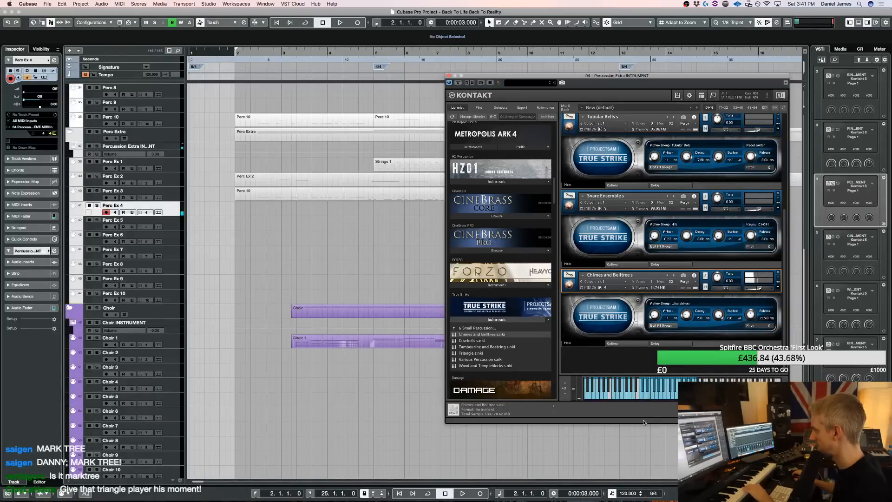
pyautogui.press('space')
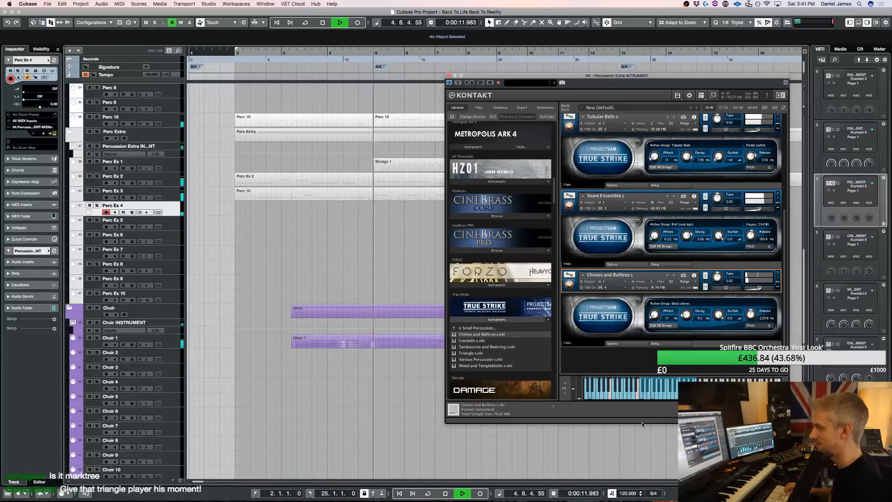
pyautogui.press('space')
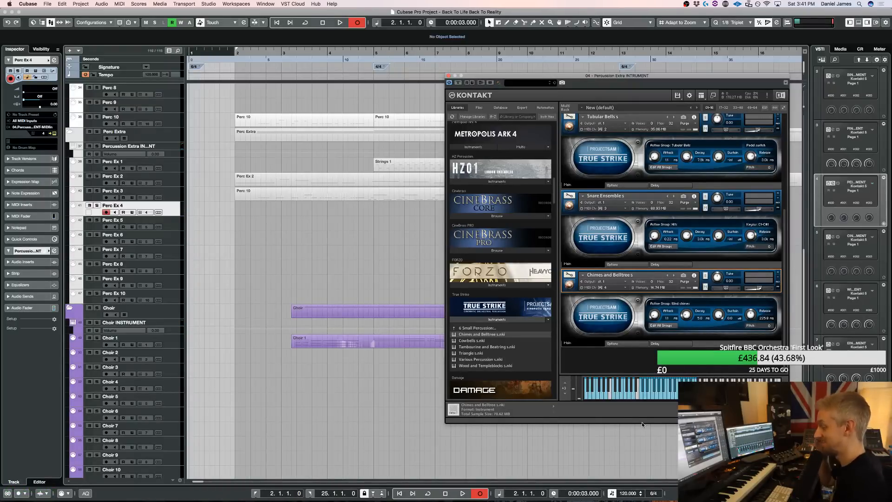
# Record a Chimes and Belltree take on the Perc Ex 4 track and trim the part to start at bar 2
pyautogui.press('KP_Multiply')
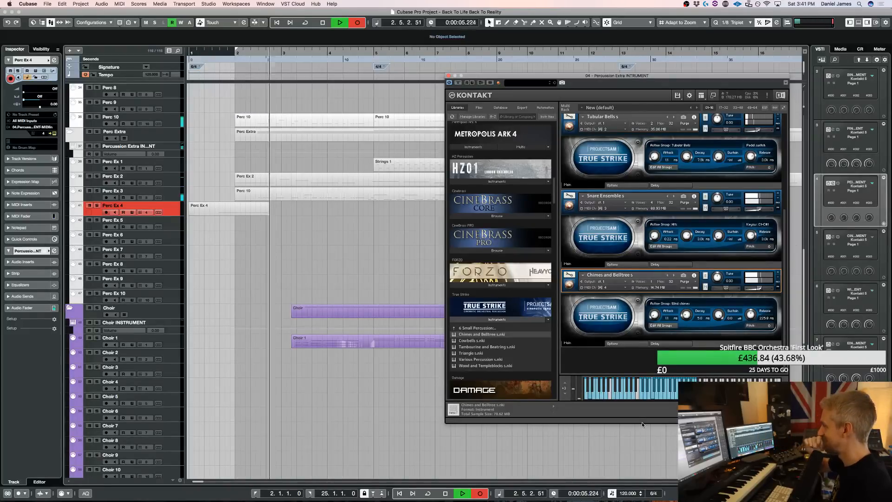
pyautogui.press('space')
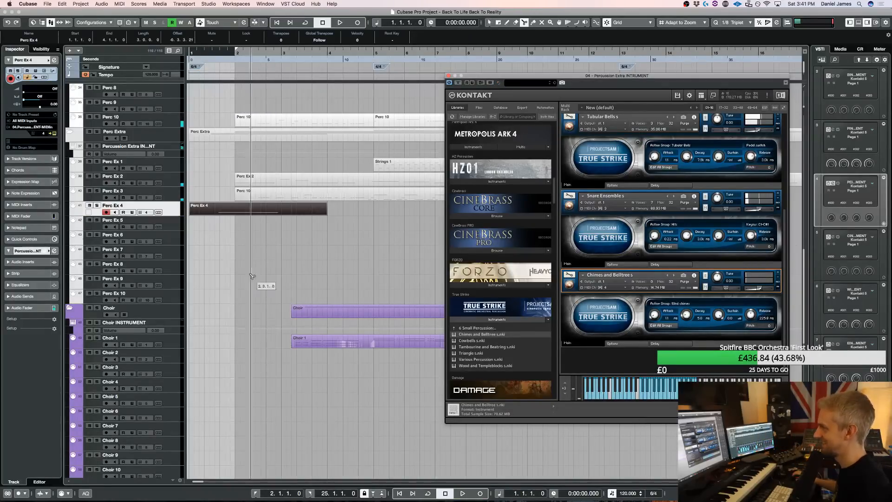
pyautogui.keyDown('alt'); pyautogui.click(230, 211); pyautogui.keyUp('alt')
pyautogui.click(228, 211)
pyautogui.press('Delete')
pyautogui.press('KP_1')
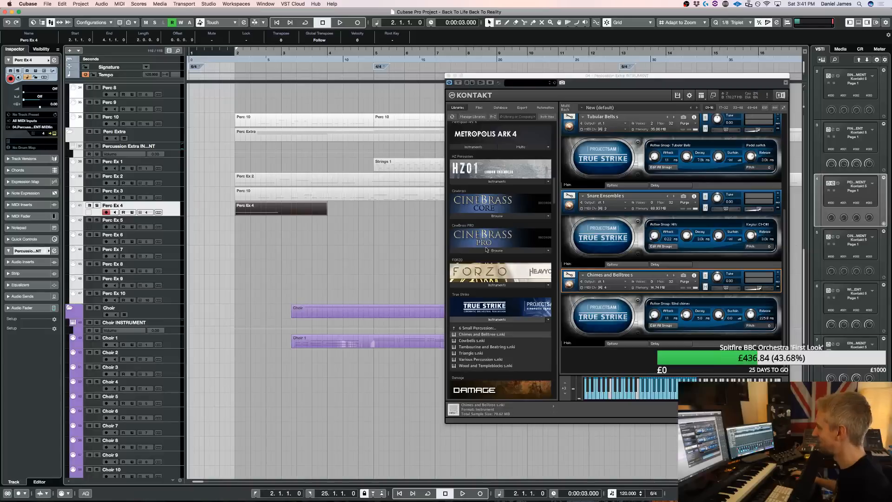
# Try True Strike's Triangle instrument on the Perc Ex 5 track over playback of the opening, and remove it from the rack
pyautogui.click(760, 289)
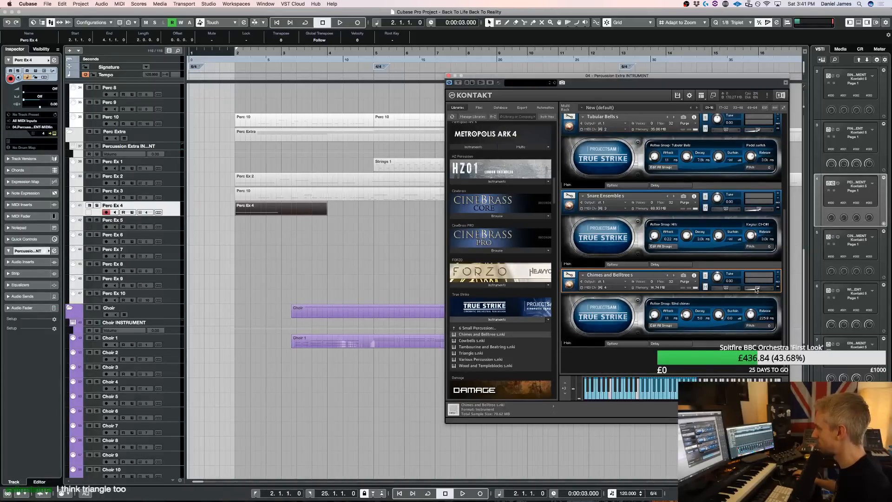
pyautogui.doubleClick(481, 355)
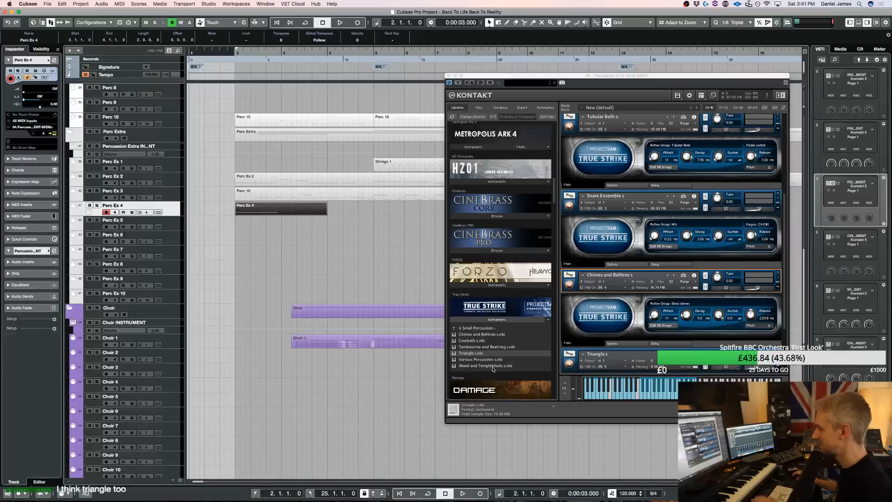
pyautogui.scroll(-2, 657, 259)
pyautogui.click(671, 281)
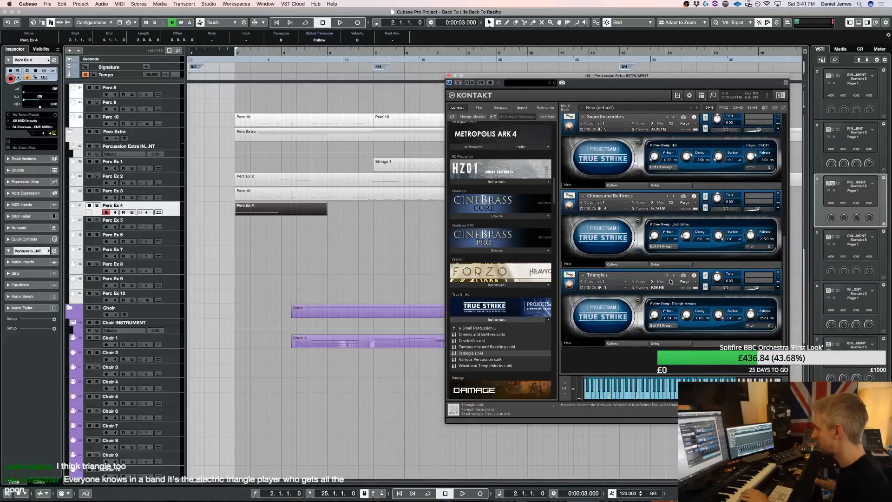
pyautogui.click(173, 229)
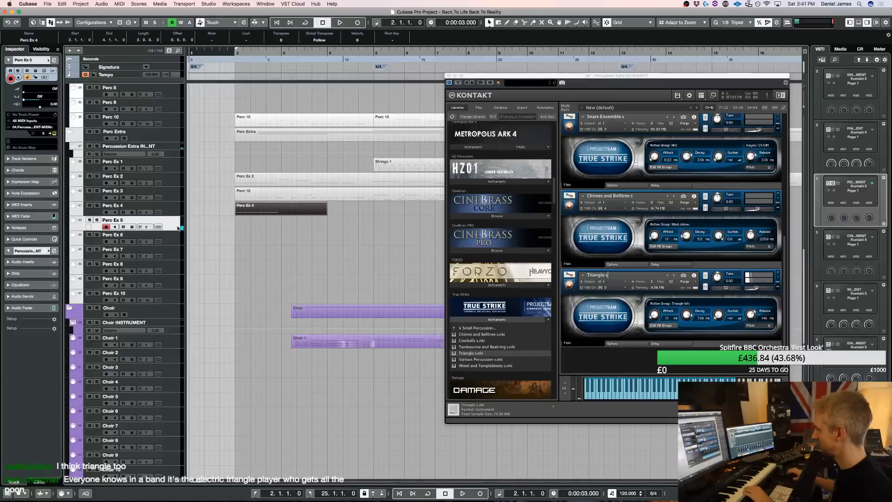
pyautogui.click(620, 275)
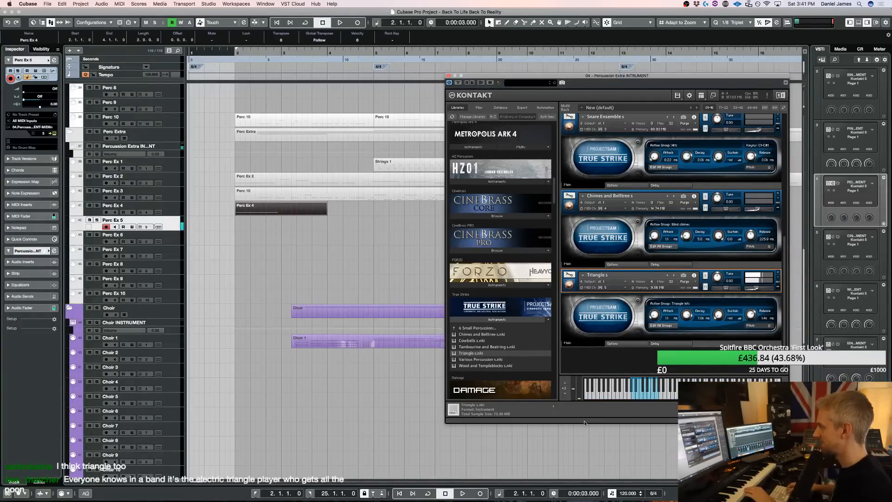
pyautogui.press('space')
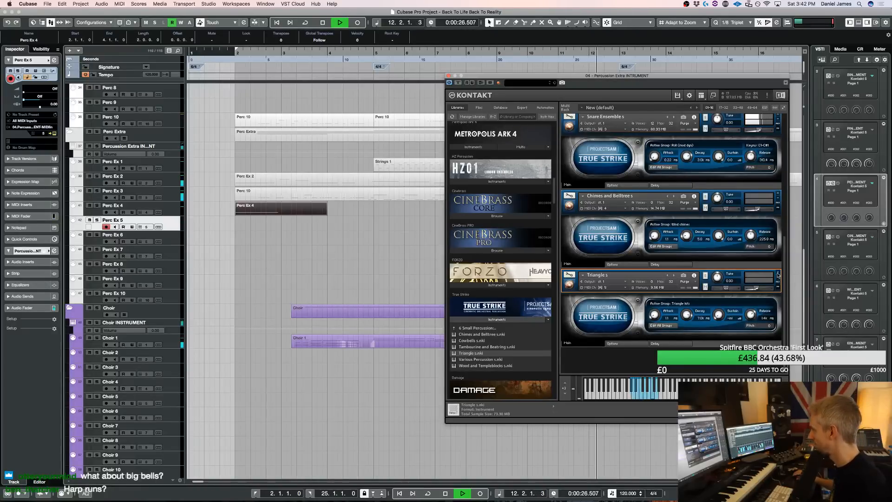
pyautogui.scroll(1, 778, 273)
pyautogui.press('space')
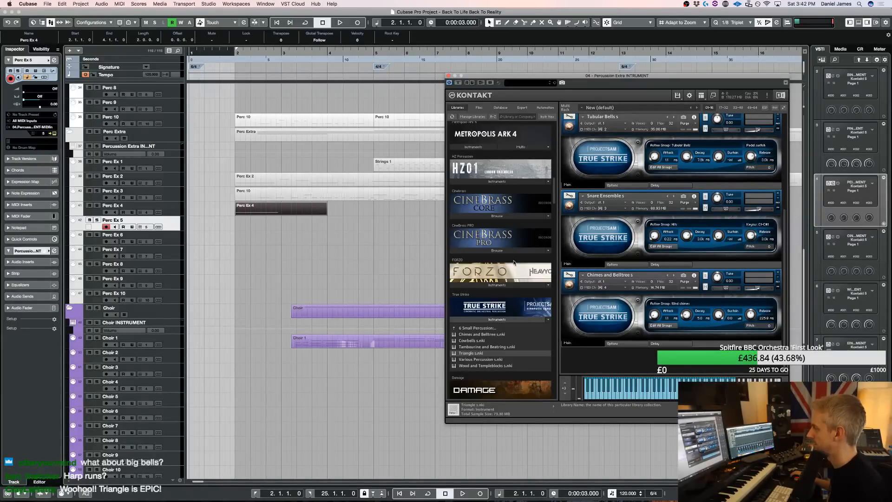
# Play back the opening from bar 2 to check the recorded Perc Ex 4 chimes
pyautogui.click(392, 258)
pyautogui.press('space')
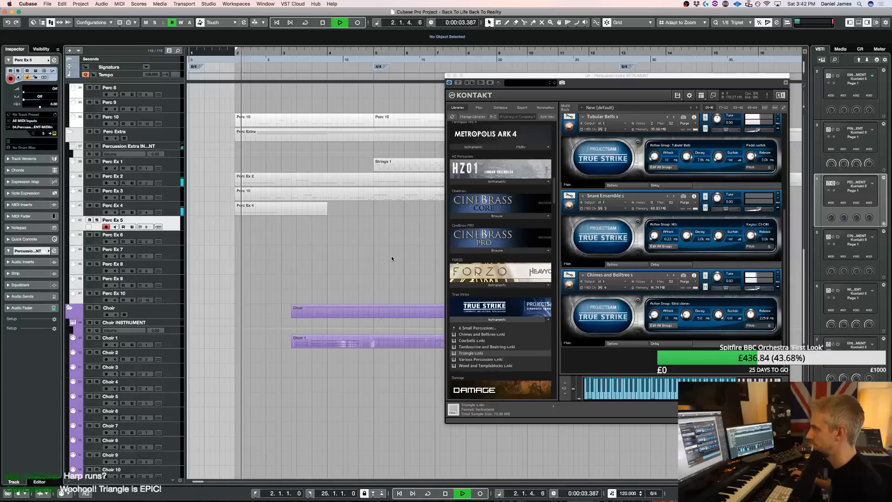
pyautogui.press('space')
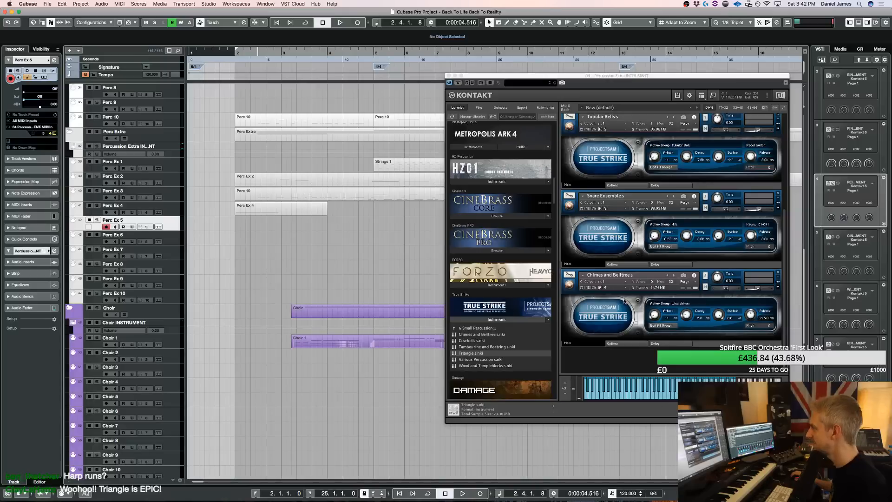
# Load G-Town Tambourine hits from the G-Town Church folders, audition it on Perc Ex 5 over playback, and close the Kontakt window
pyautogui.click(483, 321)
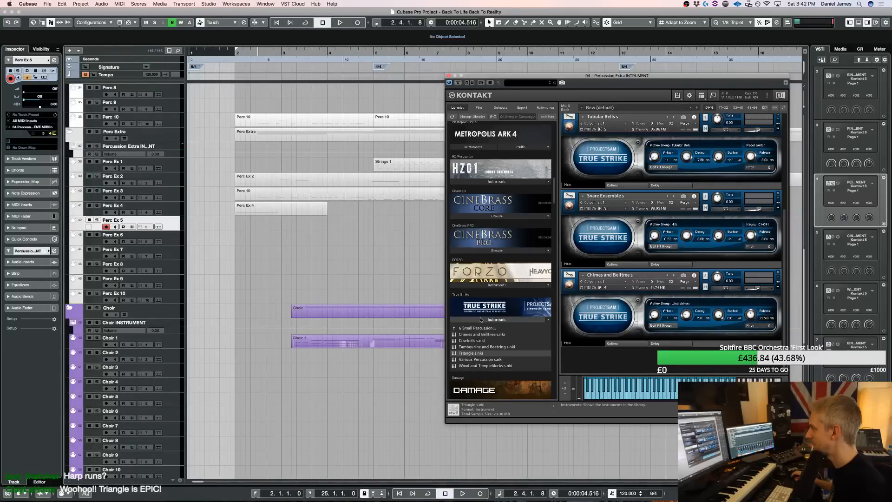
pyautogui.doubleClick(577, 352)
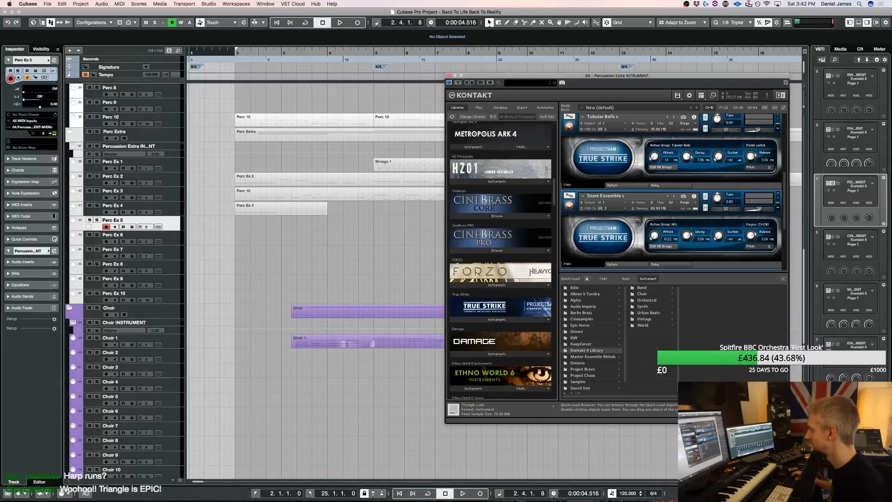
pyautogui.click(580, 333)
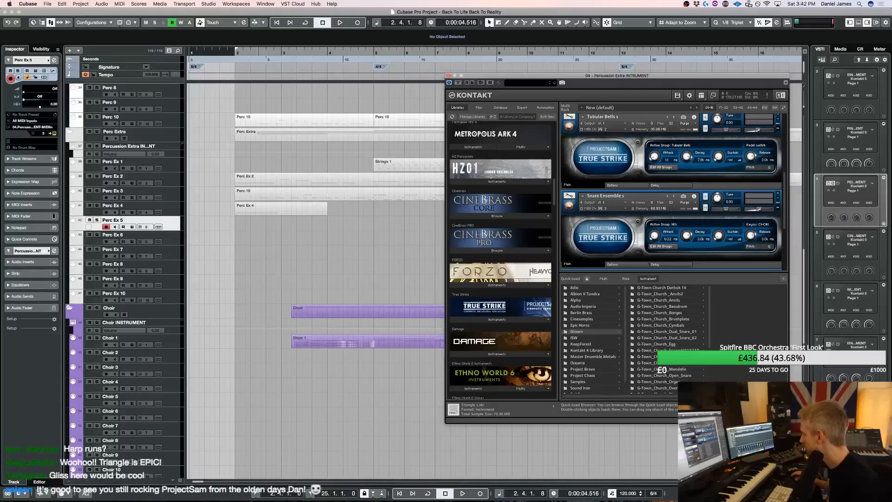
pyautogui.scroll(-3, 669, 338)
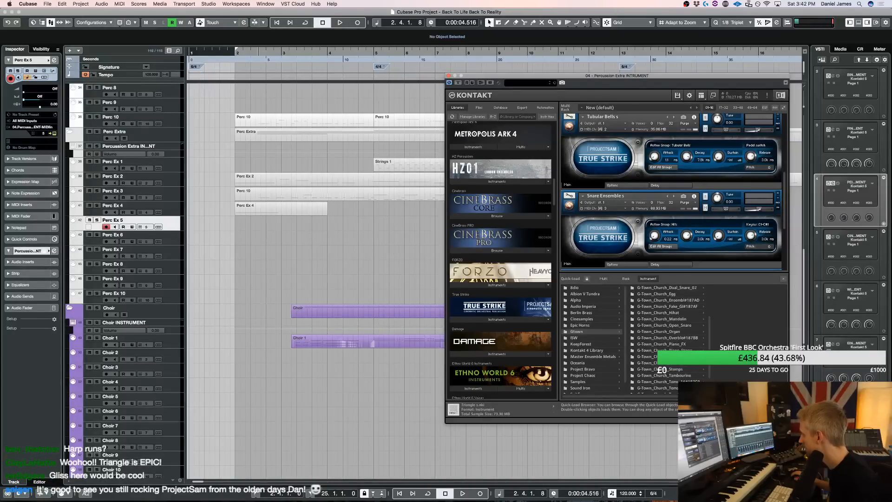
pyautogui.scroll(-2, 670, 339)
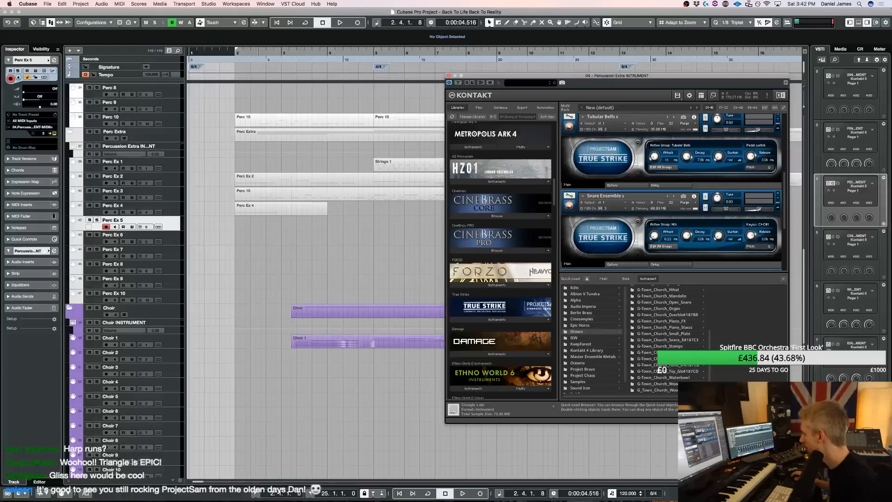
pyautogui.click(670, 353)
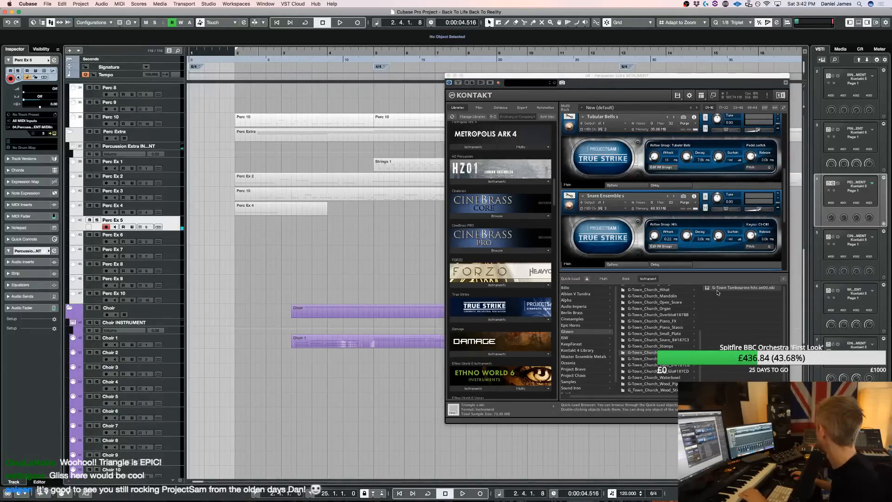
pyautogui.press('space')
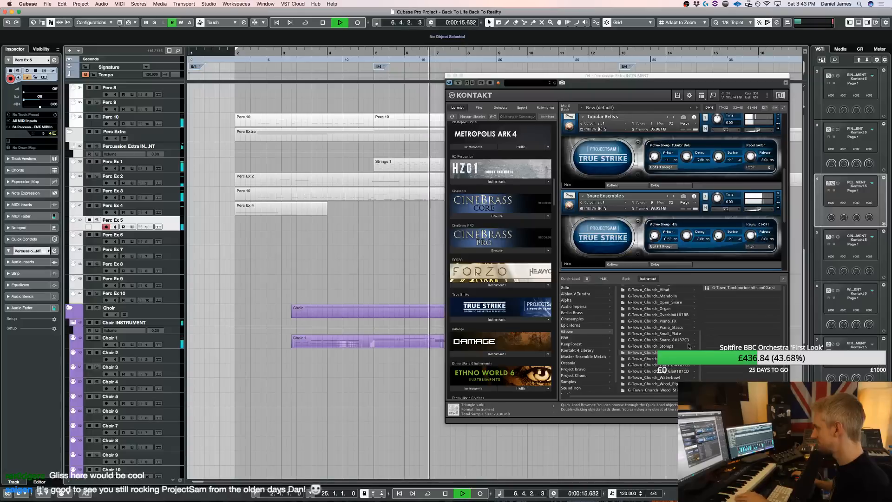
pyautogui.scroll(-5, 759, 222)
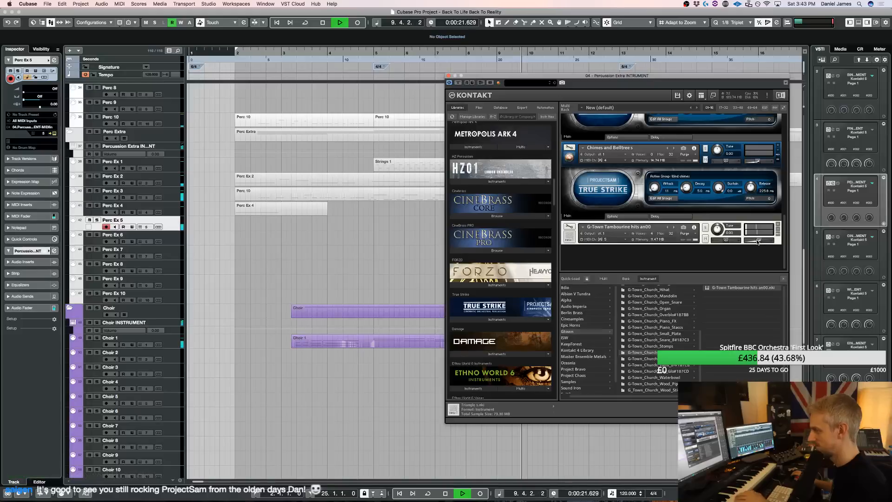
pyautogui.click(450, 75)
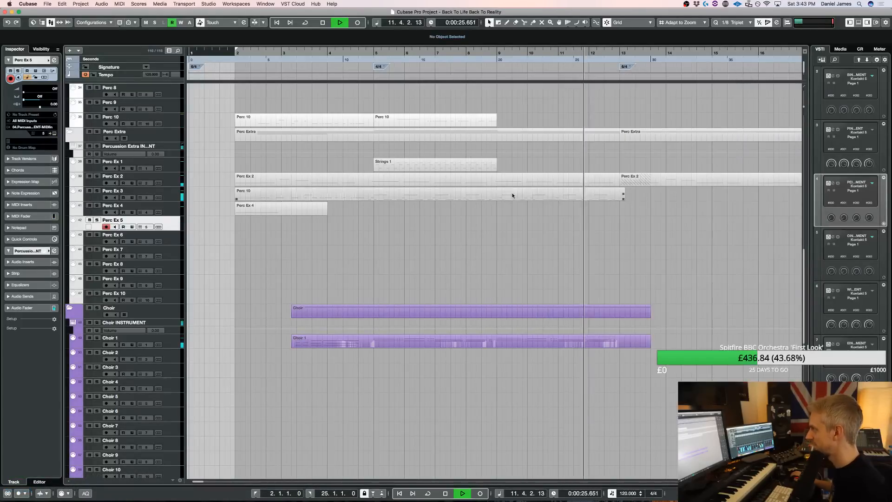
# In the Perc 10 part on the Perc Ex 3 track, replace the notes of bars 9 and 10 with the pattern from bars 11 and 12
pyautogui.doubleClick(515, 202)
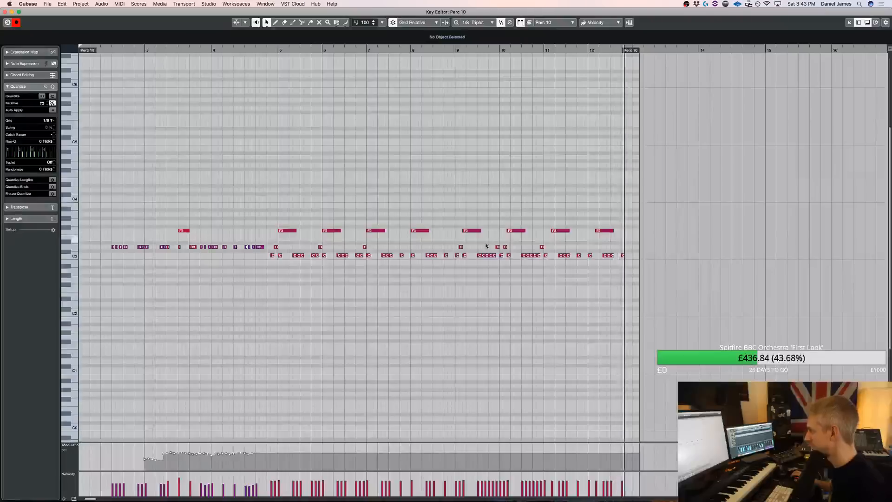
pyautogui.moveTo(464, 250); pyautogui.dragTo(543, 245)
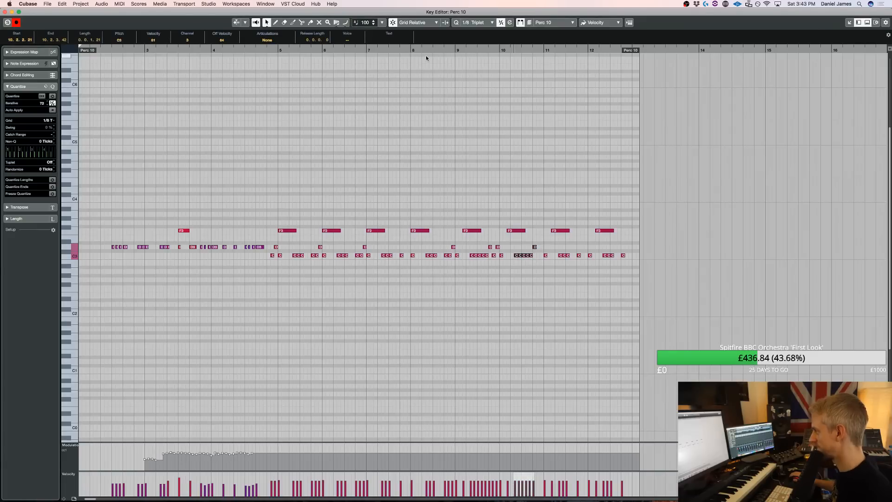
pyautogui.moveTo(539, 266); pyautogui.dragTo(701, 207)
pyautogui.press('Delete')
pyautogui.moveTo(552, 232); pyautogui.dragTo(467, 234)
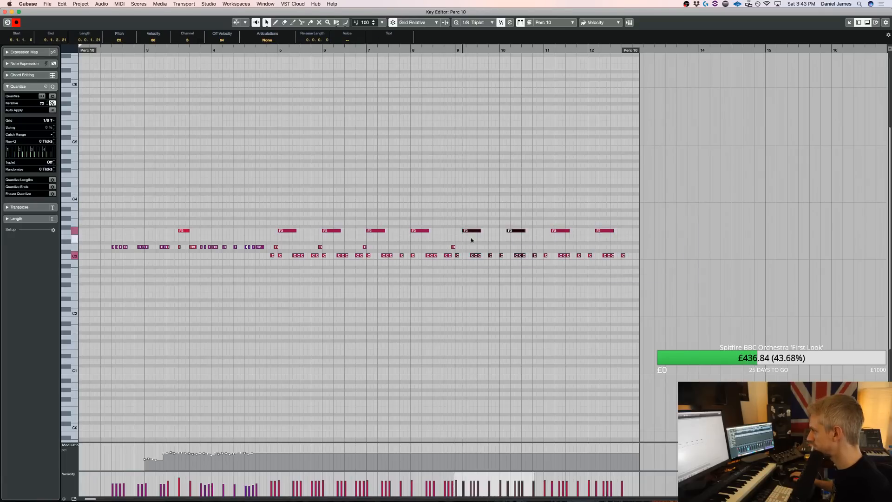
pyautogui.press('Return')
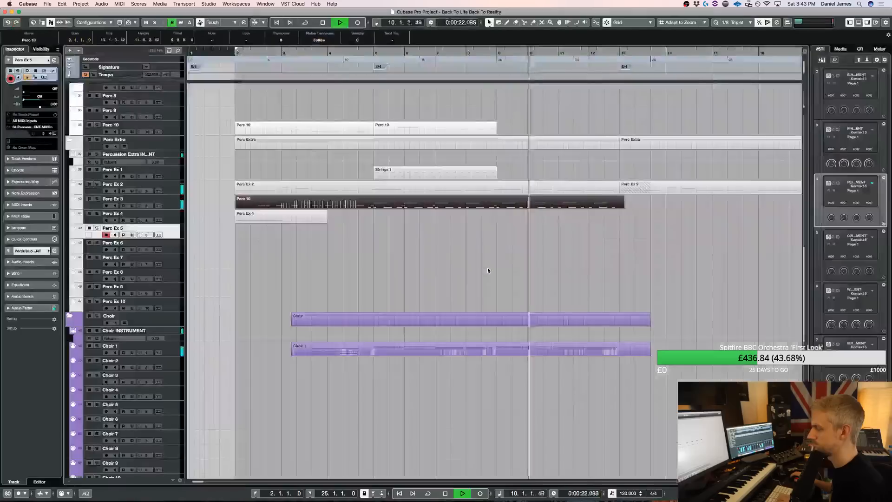
# Play the arrangement on from bar 11 to bar 16 and review the strings, brass, percussion and choir tracks
pyautogui.click(525, 242)
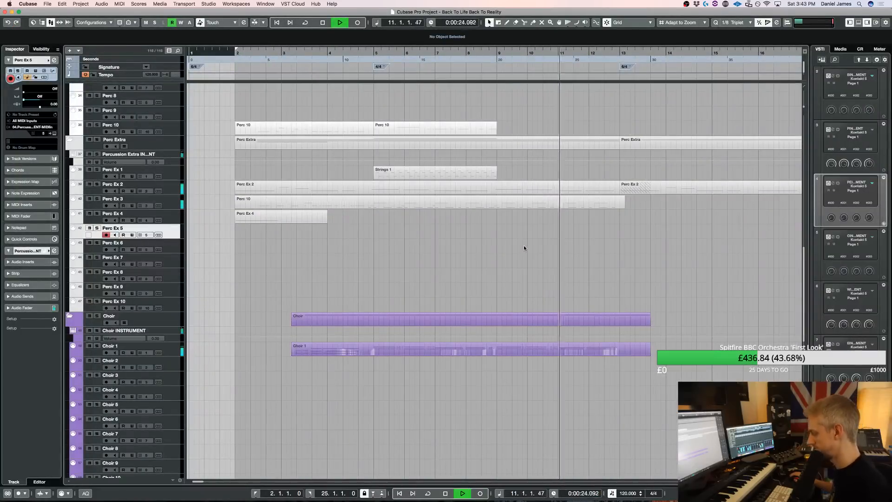
pyautogui.press('g')
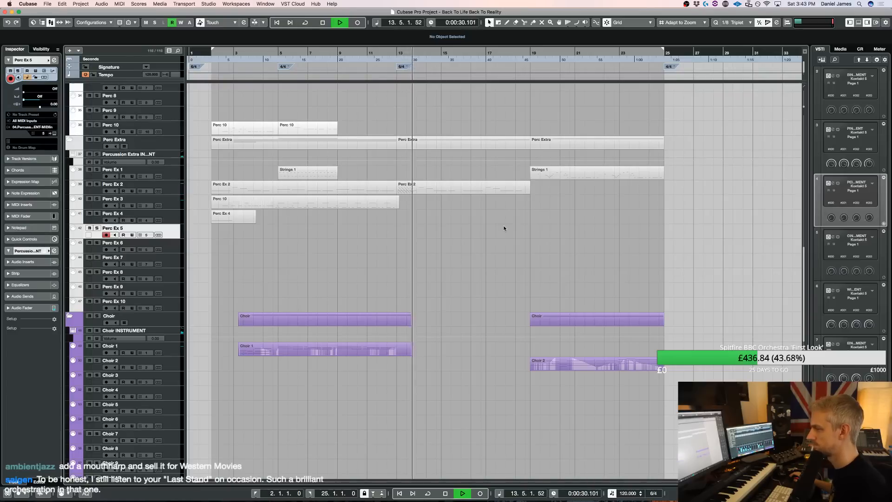
pyautogui.scroll(8, 479, 235)
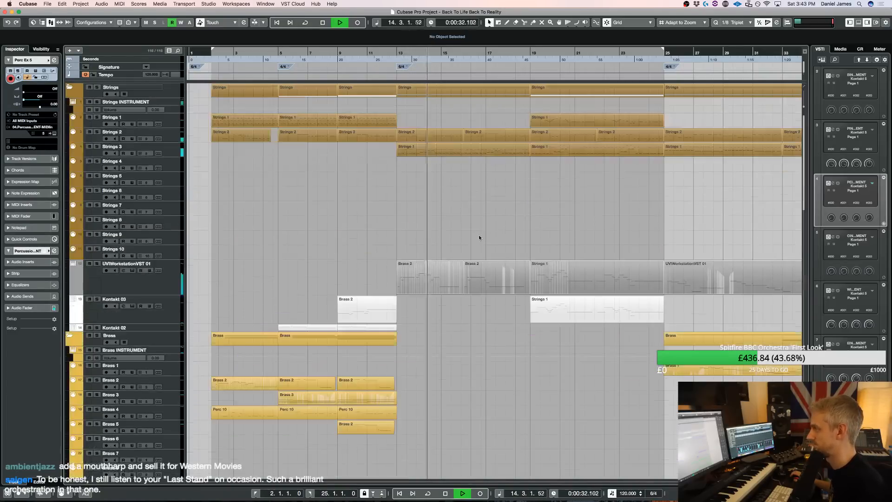
pyautogui.scroll(-8, 447, 200)
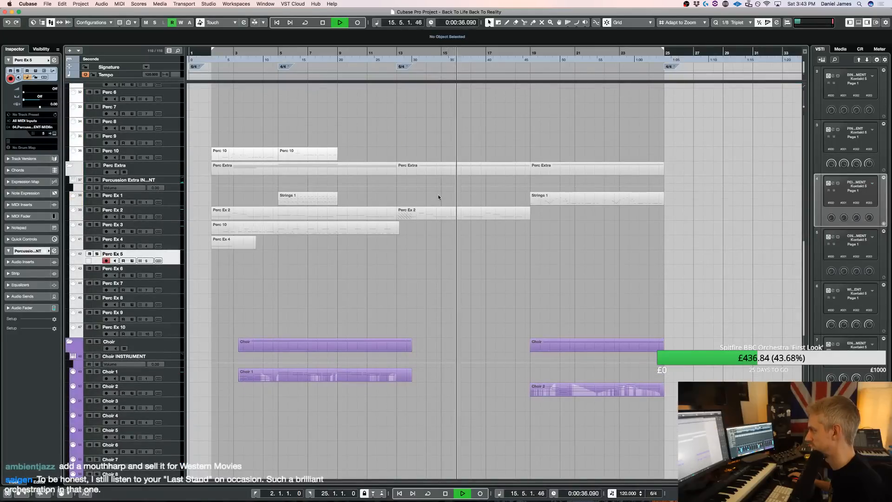
pyautogui.scroll(10, 449, 232)
pyautogui.press('space')
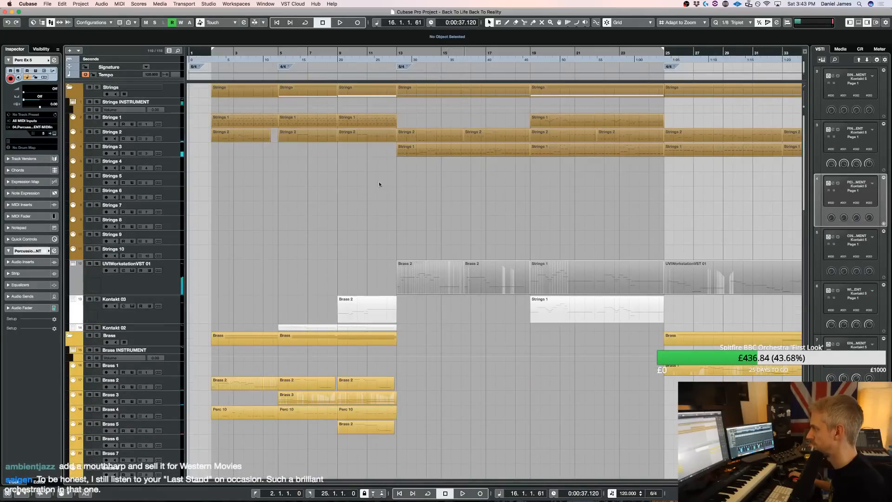
# Select the Kontakt 03 track and play the arrangement from bar 13 to bar 16
pyautogui.click(157, 301)
pyautogui.click(417, 53)
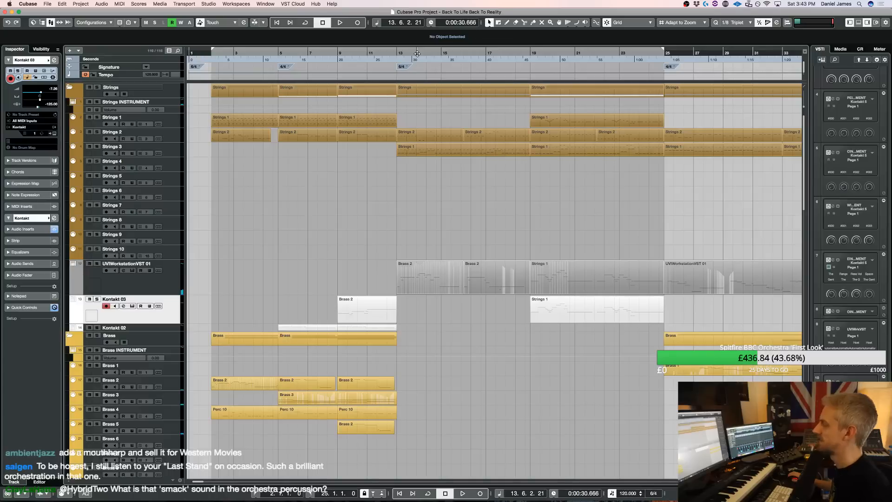
pyautogui.press('space')
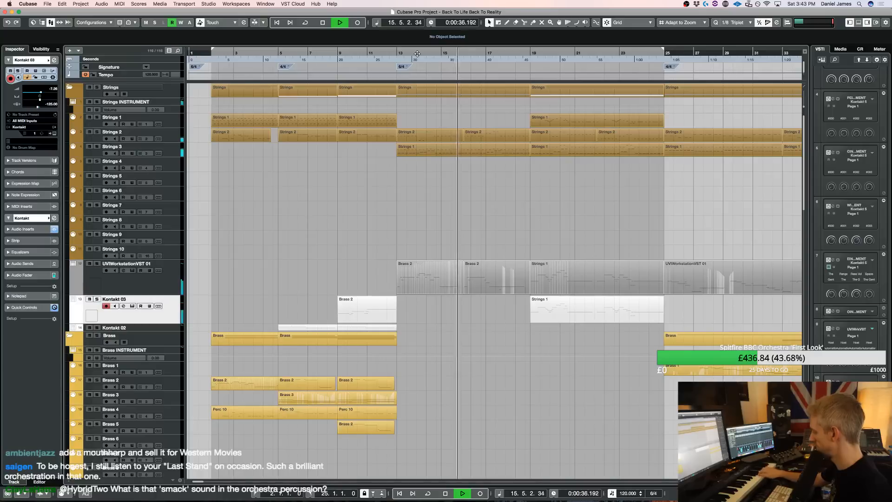
pyautogui.press('space')
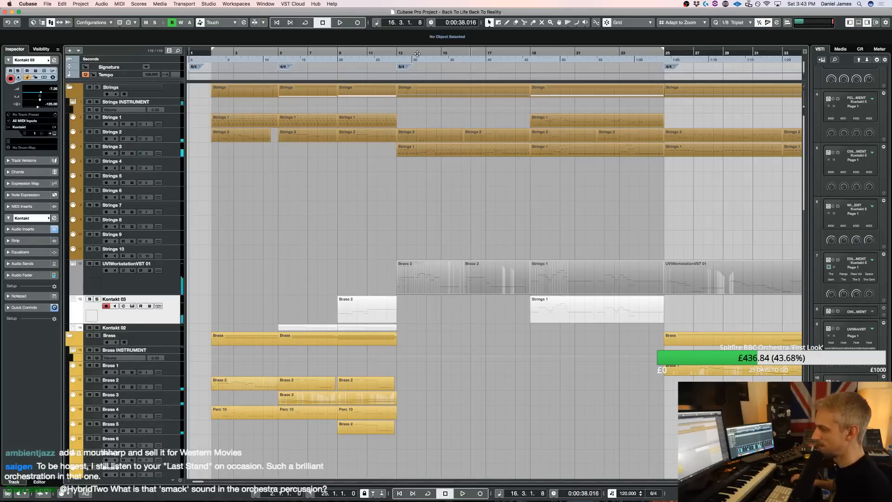
# Create a part on the Kontakt 03 track starting at bar 15 and open it for note editing
pyautogui.moveTo(451, 305); pyautogui.dragTo(474, 306)
pyautogui.doubleClick(455, 308)
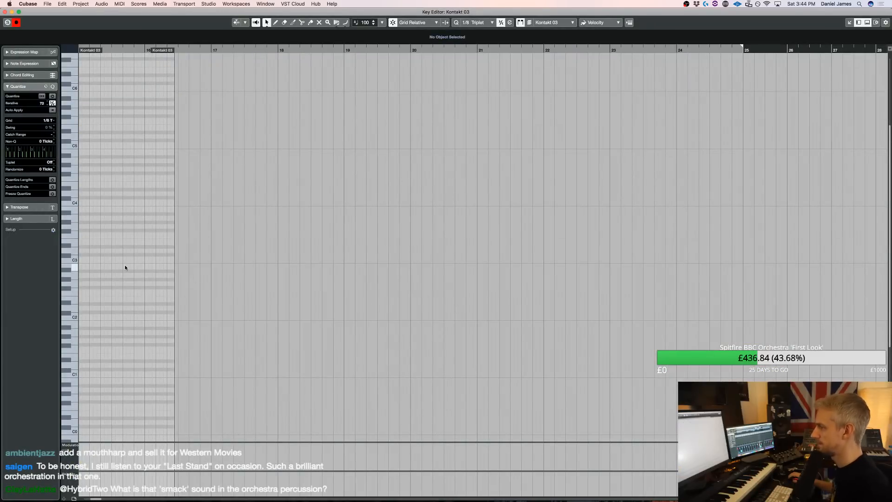
pyautogui.hscroll(-3, 124, 267)
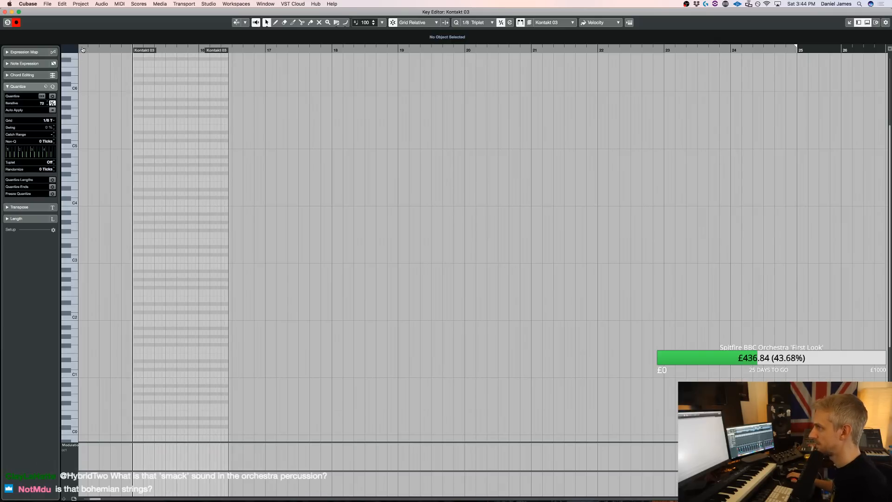
pyautogui.moveTo(78, 48); pyautogui.dragTo(93, 77)
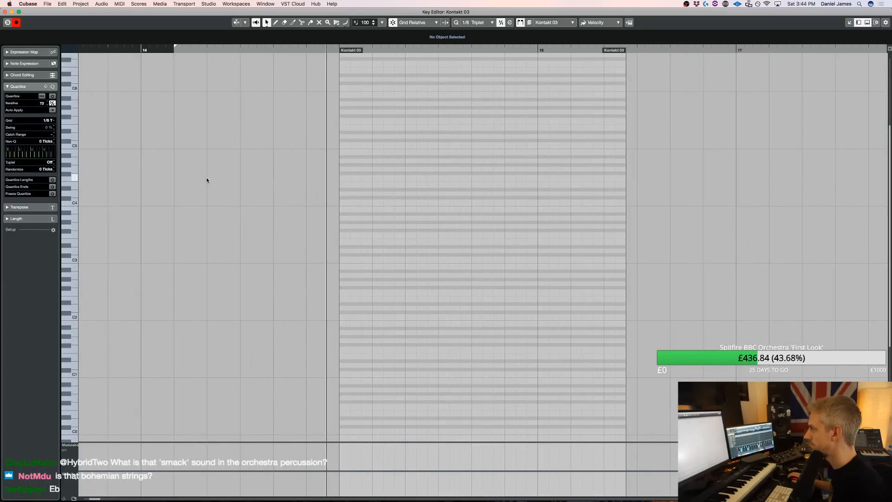
# Enter a triplet run of D#5, D5, C5, D5, A#4, A4 and F4 from beat 3 of bar 15, and play it back
pyautogui.keyDown('alt'); pyautogui.click(409, 156); pyautogui.keyUp('alt')
pyautogui.press('Up')
pyautogui.press('Up')
pyautogui.press('Up')
pyautogui.press('Up')
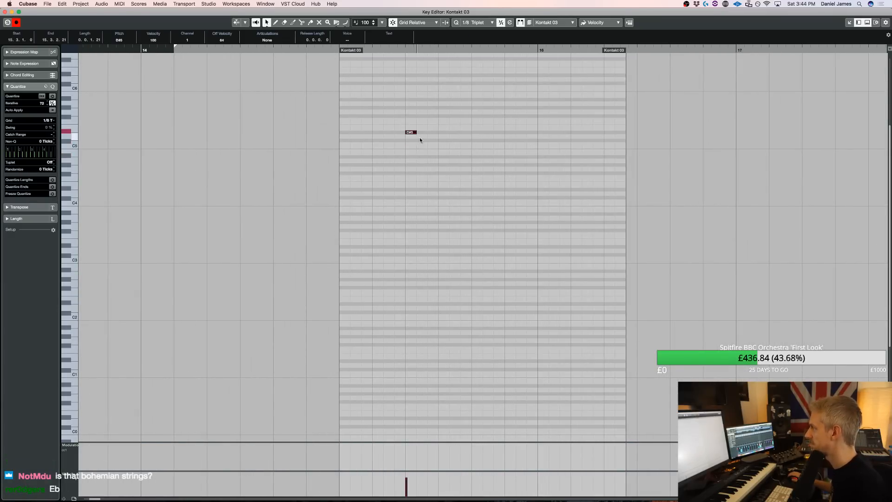
pyautogui.keyDown('alt'); pyautogui.click(424, 137); pyautogui.keyUp('alt')
pyautogui.keyDown('alt'); pyautogui.click(431, 145); pyautogui.keyUp('alt')
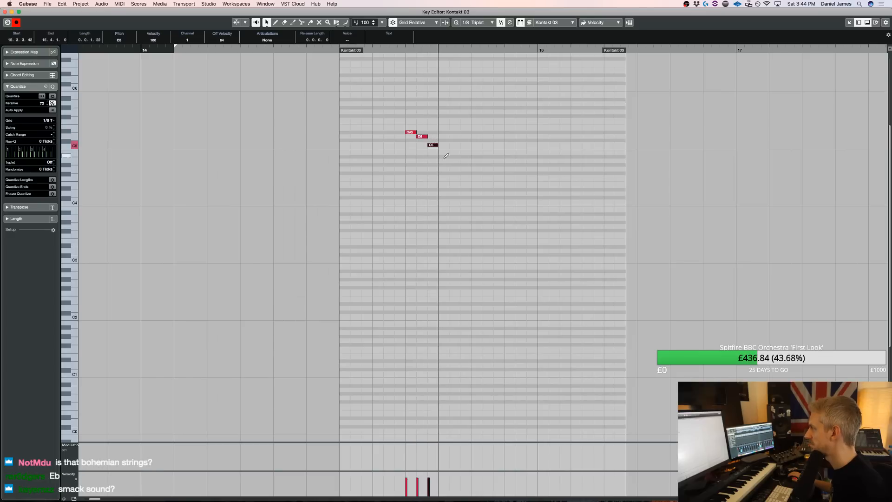
pyautogui.keyDown('alt'); pyautogui.click(444, 136); pyautogui.keyUp('alt')
pyautogui.keyDown('alt'); pyautogui.click(455, 160); pyautogui.keyUp('alt')
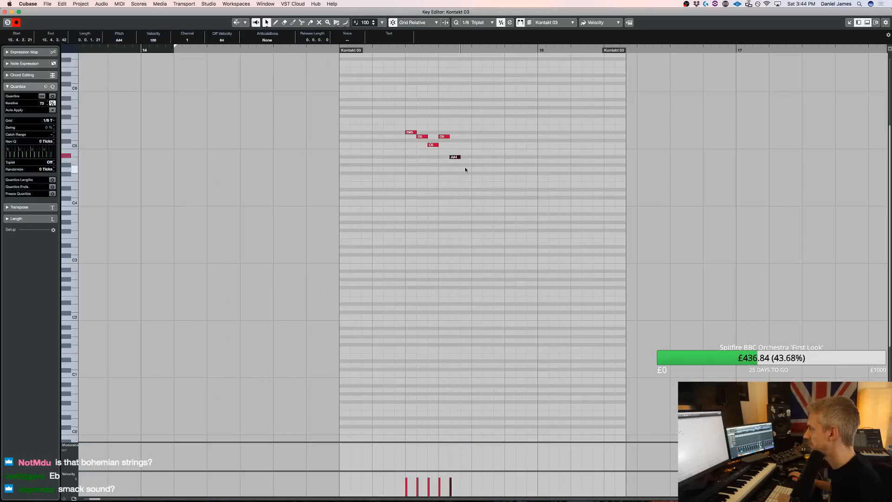
pyautogui.keyDown('alt'); pyautogui.click(467, 161); pyautogui.keyUp('alt')
pyautogui.keyDown('alt'); pyautogui.click(475, 177); pyautogui.keyUp('alt')
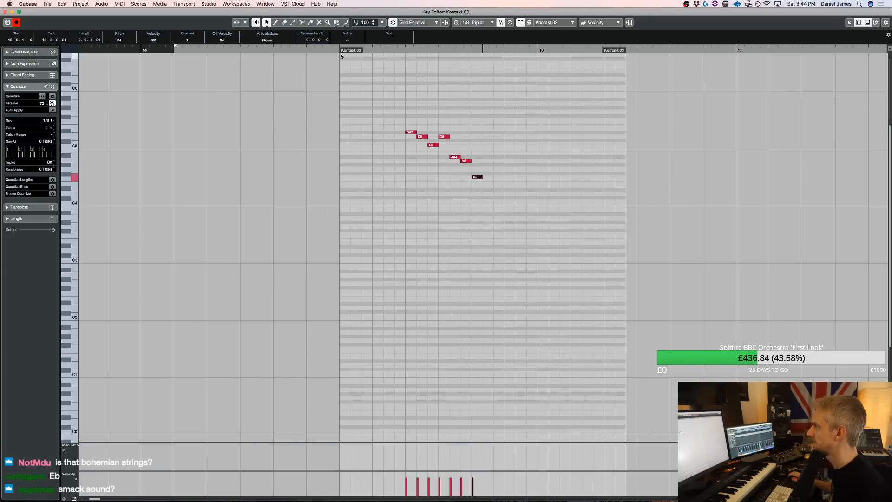
pyautogui.press('space')
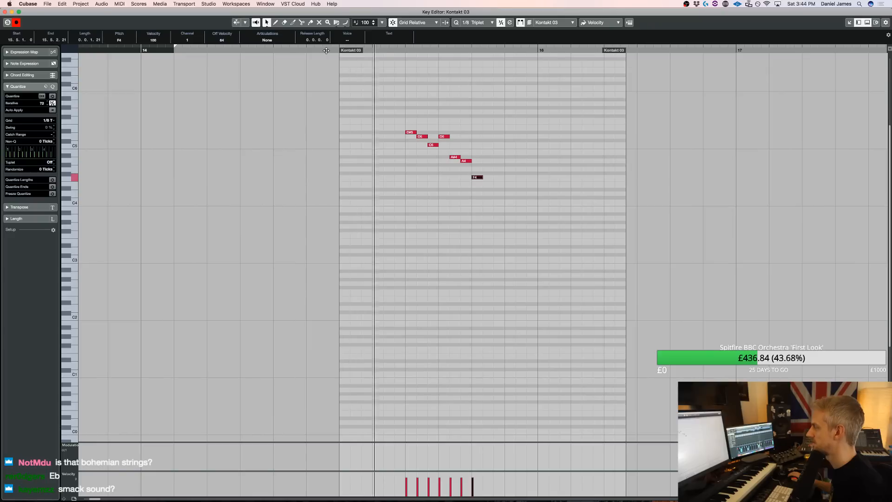
pyautogui.press('space')
# Replace the run's closing A#4, A4 and F4 with C5 and A4, and play it back
pyautogui.moveTo(515, 225); pyautogui.dragTo(446, 143)
pyautogui.press('Delete')
pyautogui.keyDown('alt'); pyautogui.click(455, 144); pyautogui.keyUp('alt')
pyautogui.keyDown('alt'); pyautogui.click(466, 161); pyautogui.keyUp('alt')
pyautogui.click(391, 57)
pyautogui.click(388, 51)
pyautogui.press('space')
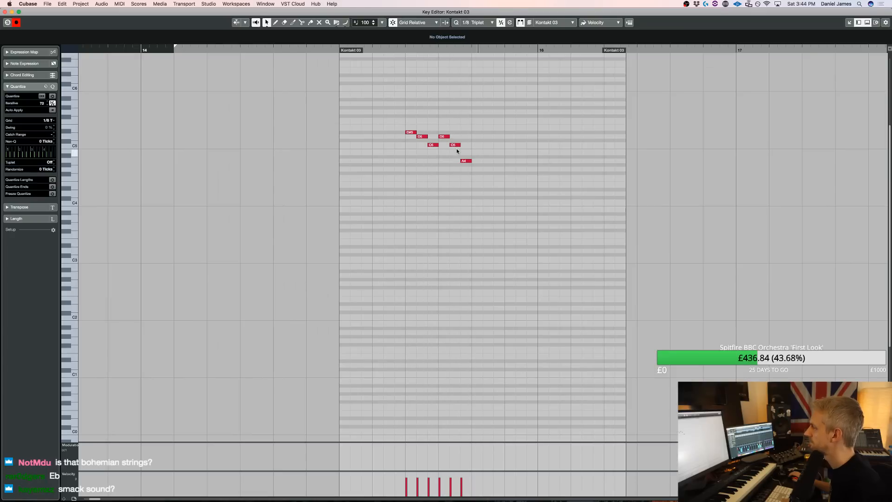
# Raise the run's last note to A#4 and continue it with C5 and D5 on the following triplets
pyautogui.moveTo(469, 161); pyautogui.dragTo(471, 156)
pyautogui.keyDown('alt'); pyautogui.click(478, 146); pyautogui.keyUp('alt')
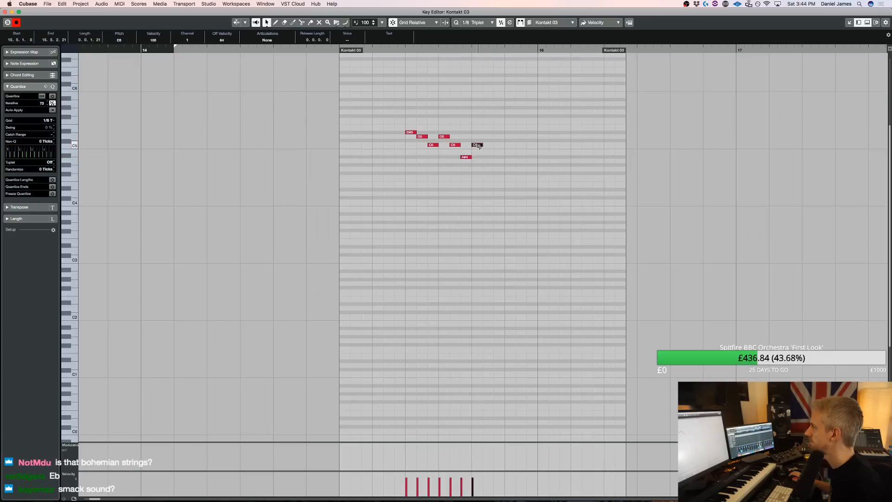
pyautogui.keyDown('alt'); pyautogui.click(489, 133); pyautogui.keyUp('alt')
pyautogui.press('super+Right')
pyautogui.press('Down')
# Add a rising arpeggio of F4, A4, C5 and F5 after the run, leading up to bar 16
pyautogui.keyDown('alt'); pyautogui.click(501, 177); pyautogui.keyUp('alt')
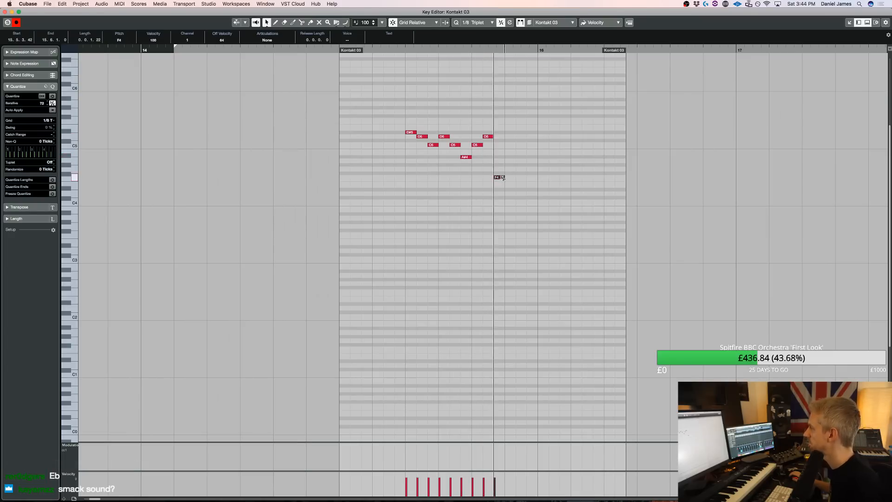
pyautogui.keyDown('alt'); pyautogui.click(511, 160); pyautogui.keyUp('alt')
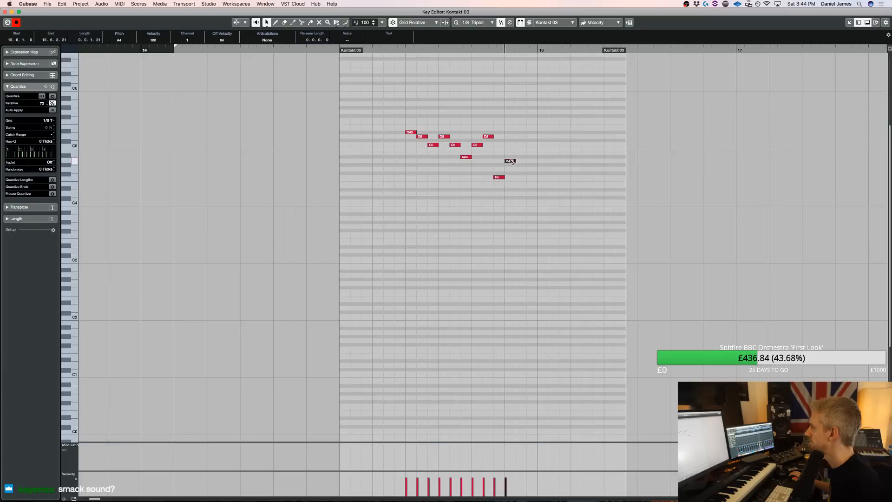
pyautogui.keyDown('alt'); pyautogui.click(521, 144); pyautogui.keyUp('alt')
pyautogui.keyDown('alt'); pyautogui.click(532, 120); pyautogui.keyUp('alt')
# Try repeating the rising arpeggio twice across bar 16, audition it, and delete the copies
pyautogui.moveTo(546, 191); pyautogui.dragTo(499, 101)
pyautogui.press('super+k')
pyautogui.press('super+k')
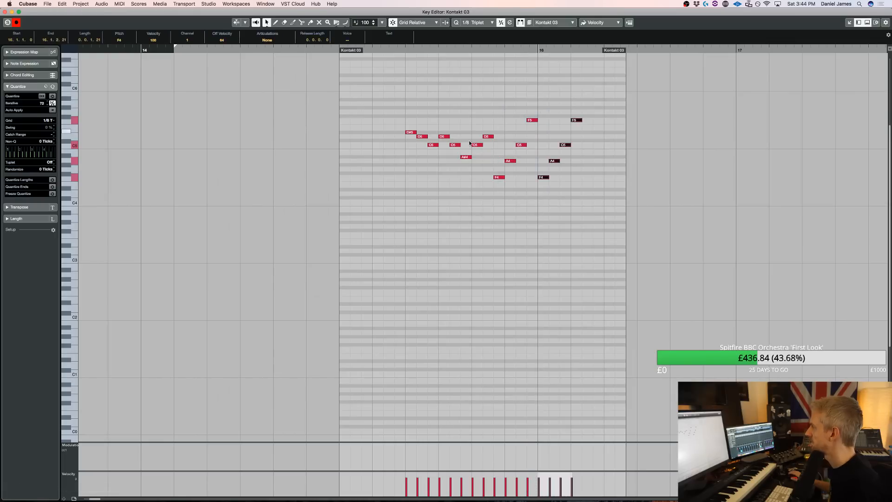
pyautogui.press('space')
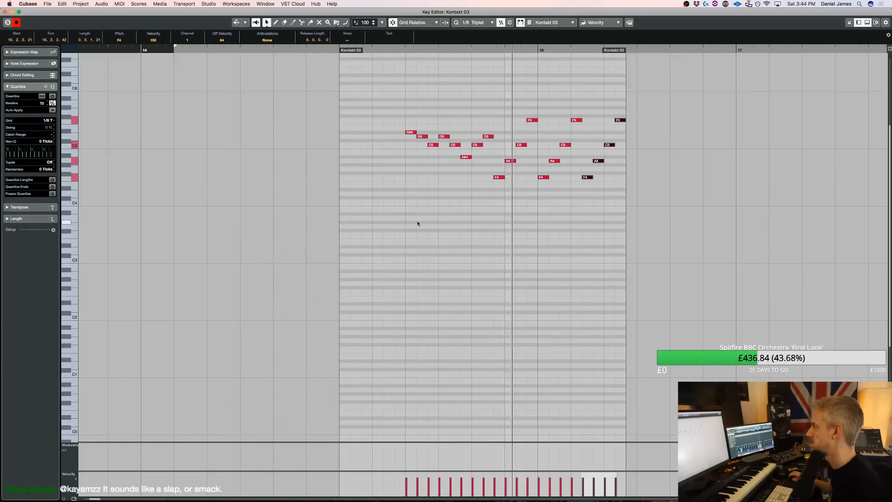
pyautogui.moveTo(546, 202); pyautogui.dragTo(660, 88)
pyautogui.press('Delete')
# Shift the rising arpeggio one triplet step later and insert a C5 in the gap before it
pyautogui.moveTo(585, 186); pyautogui.dragTo(503, 101)
pyautogui.press('super+Right')
pyautogui.doubleClick(501, 146)
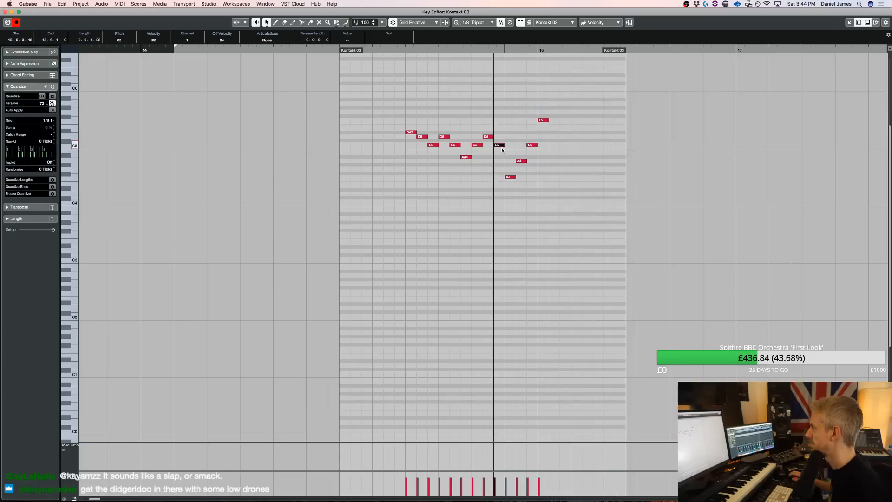
# Lengthen all notes in the part to 0.0.1.37 so they overlap slightly, and play the phrase back
pyautogui.press('super+a')
pyautogui.moveTo(417, 133); pyautogui.dragTo(420, 132)
pyautogui.doubleClick(315, 48)
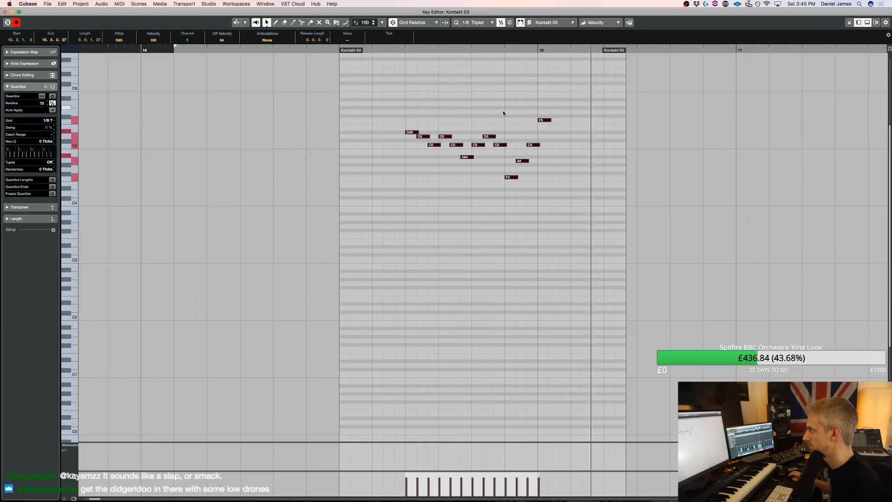
pyautogui.press('space')
pyautogui.click(369, 48)
pyautogui.press('space')
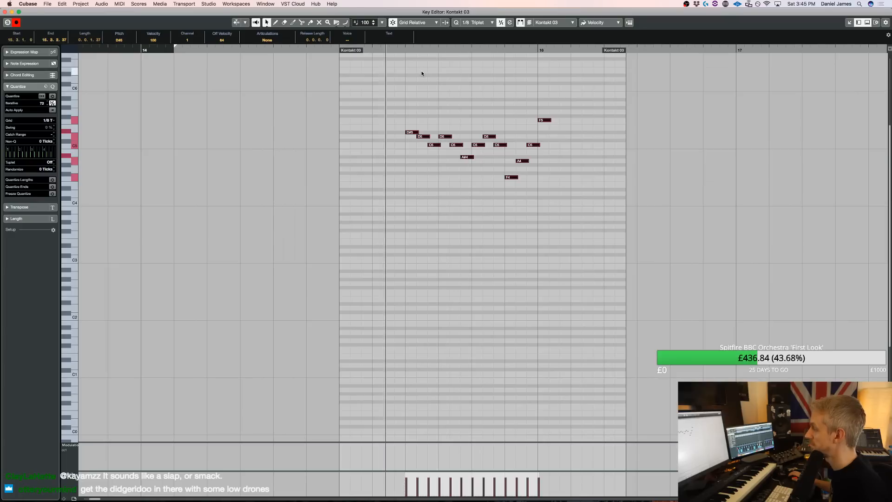
pyautogui.press('space')
# Lower the C5 just before the low F4 to A#4 and audition the phrase
pyautogui.click(500, 145)
pyautogui.press('Down')
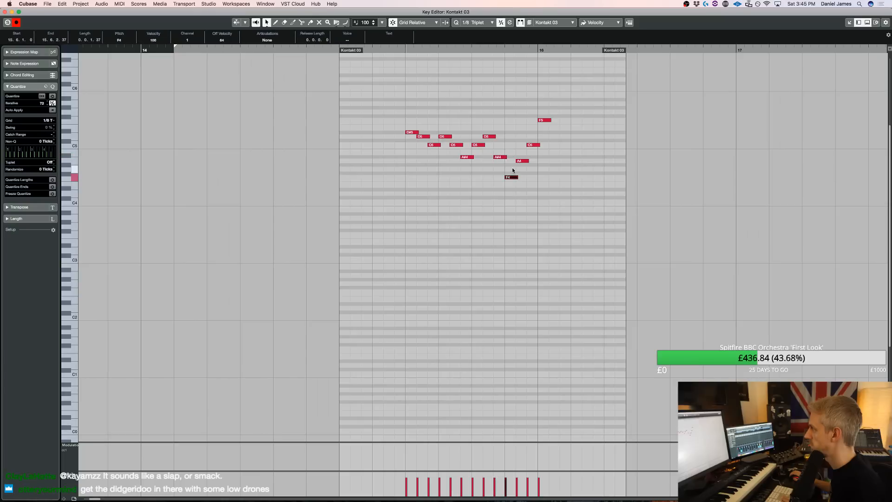
pyautogui.press('space')
pyautogui.press('space')
pyautogui.press('Down')
pyautogui.press('space')
pyautogui.press('space')
pyautogui.press('Down')
# Lower the arpeggio's last two notes to A#4 and C5, and play the phrase back
pyautogui.moveTo(533, 145); pyautogui.dragTo(535, 153)
pyautogui.press('Down')
pyautogui.press('Down')
pyautogui.press('Down')
pyautogui.hotkey('ctrl', 'Left')
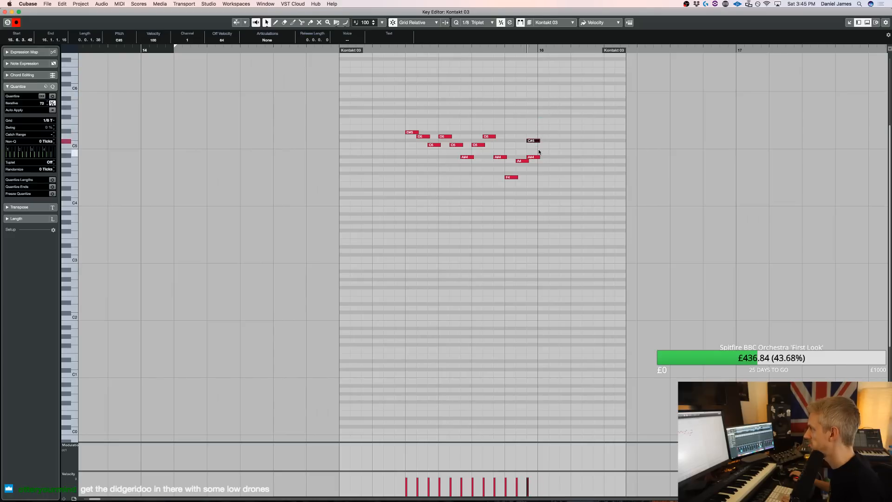
pyautogui.click(391, 48)
pyautogui.press('space')
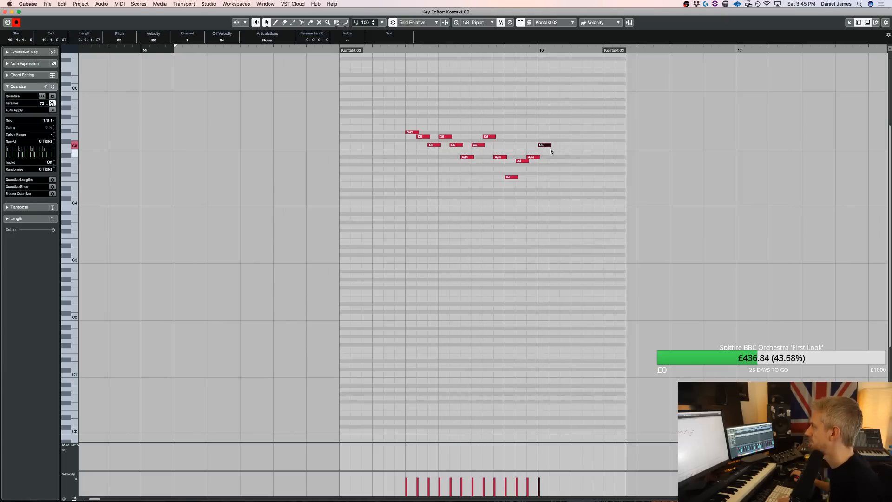
# Add a pair of F4 notes in bar 16, shift them one triplet step later, and place a C5 after them
pyautogui.keyDown('alt'); pyautogui.click(557, 177); pyautogui.keyUp('alt')
pyautogui.keyDown('alt'); pyautogui.click(566, 178); pyautogui.keyUp('alt')
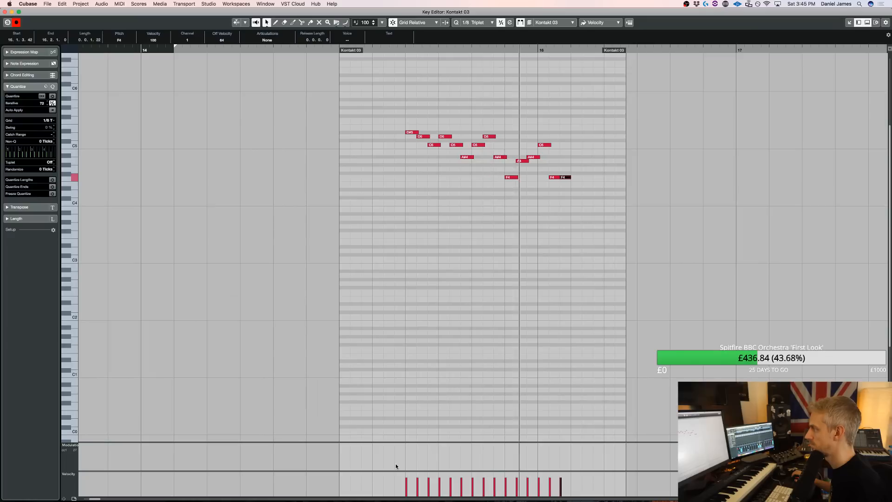
pyautogui.moveTo(582, 205); pyautogui.dragTo(548, 123)
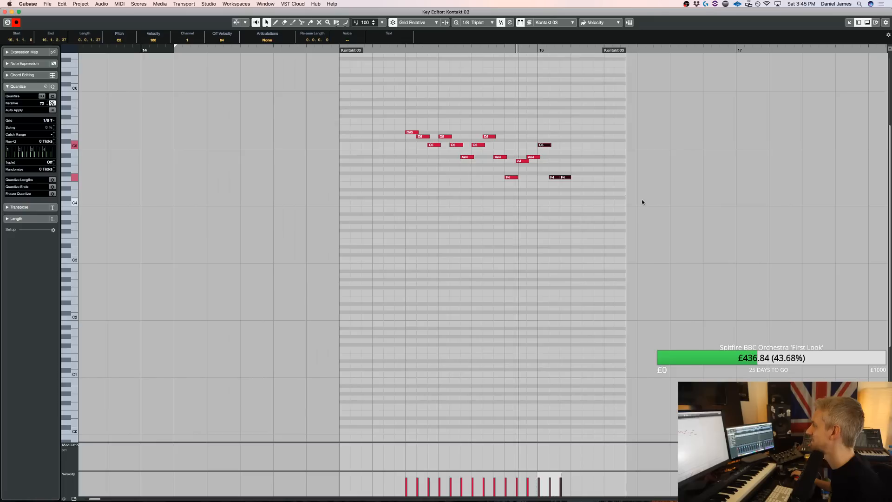
pyautogui.press('space')
pyautogui.moveTo(584, 191); pyautogui.dragTo(545, 170)
pyautogui.press('super+Right')
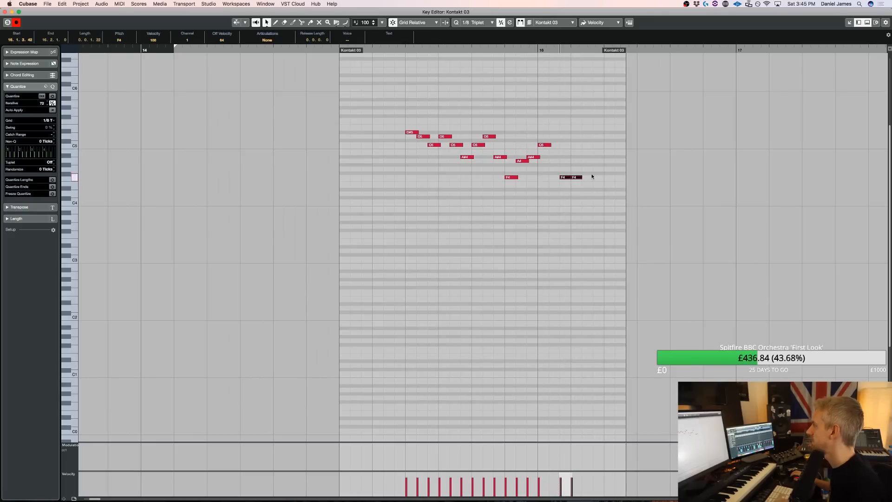
pyautogui.click(598, 145)
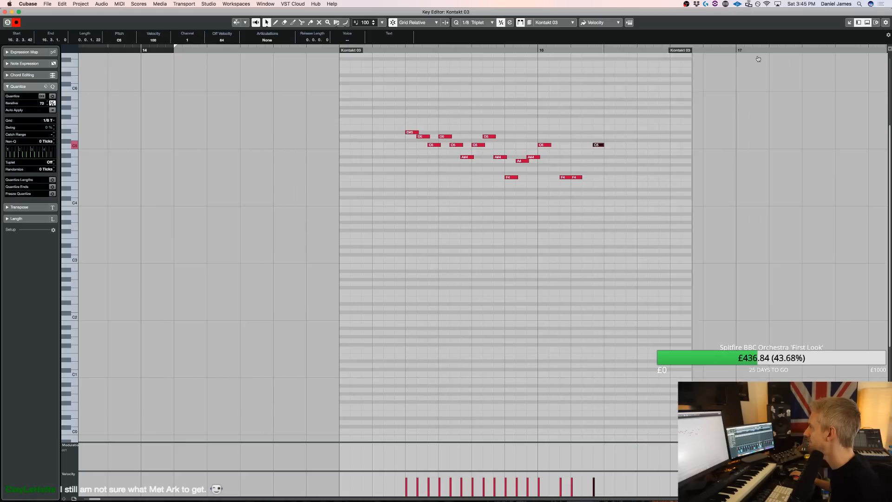
# Continue the F4 pairs and C5 notes through bar 16, ending the bar on A#4 and C5
pyautogui.moveTo(647, 208); pyautogui.dragTo(546, 129)
pyautogui.press('super+d')
pyautogui.press('space')
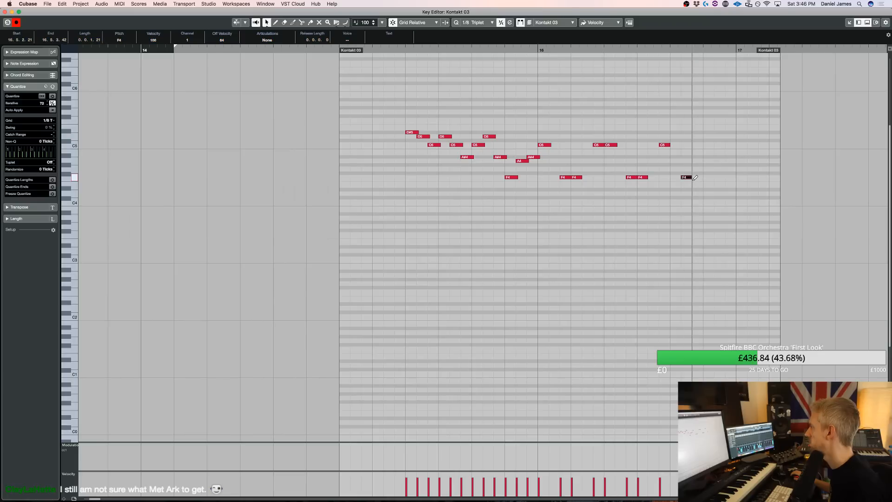
pyautogui.press('super+Right')
pyautogui.keyDown('alt'); pyautogui.click(708, 177); pyautogui.keyUp('alt')
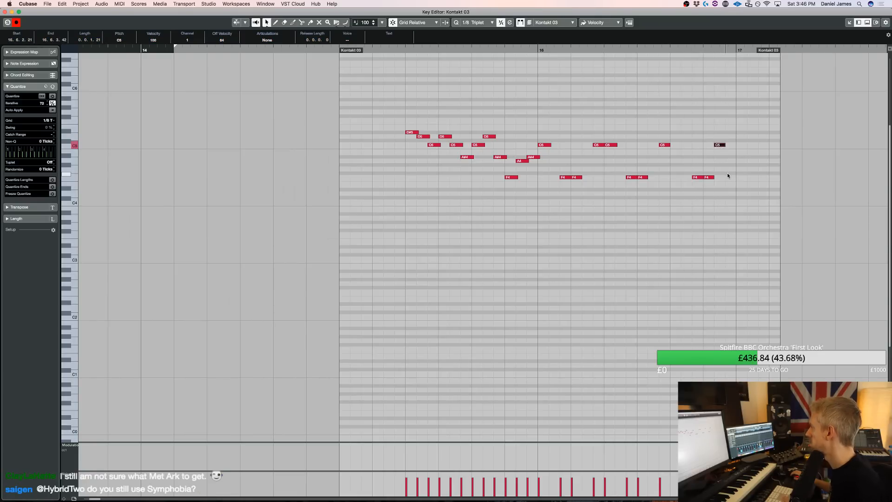
pyautogui.press('Up')
# Duplicate the whole bar 16 pattern into bar 17 of the Kontakt 03 part
pyautogui.moveTo(753, 192); pyautogui.dragTo(551, 115)
pyautogui.press('super+d')
pyautogui.moveTo(775, 47); pyautogui.dragTo(891, 47)
pyautogui.press('super+z')
pyautogui.moveTo(709, 207); pyautogui.dragTo(495, 120)
pyautogui.press('super+d')
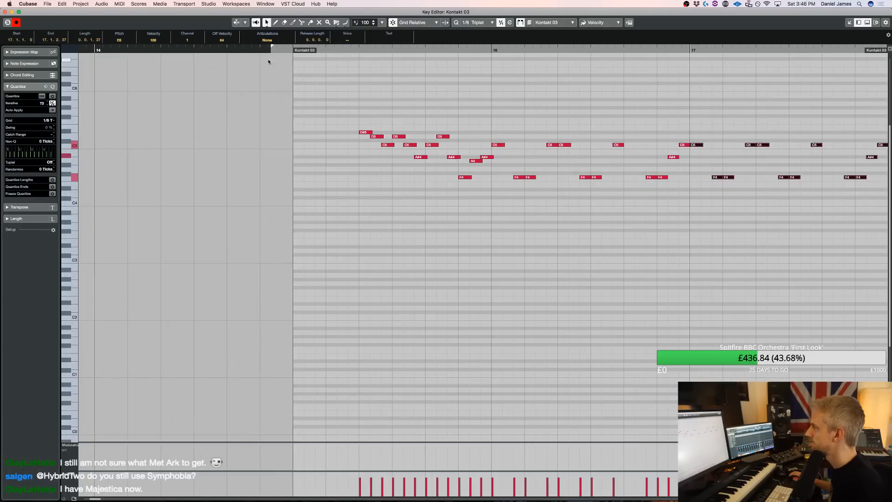
# Play from bar 14, save the project, and duplicate the bar 17 pattern into bar 18
pyautogui.click(92, 51)
pyautogui.press('super+s')
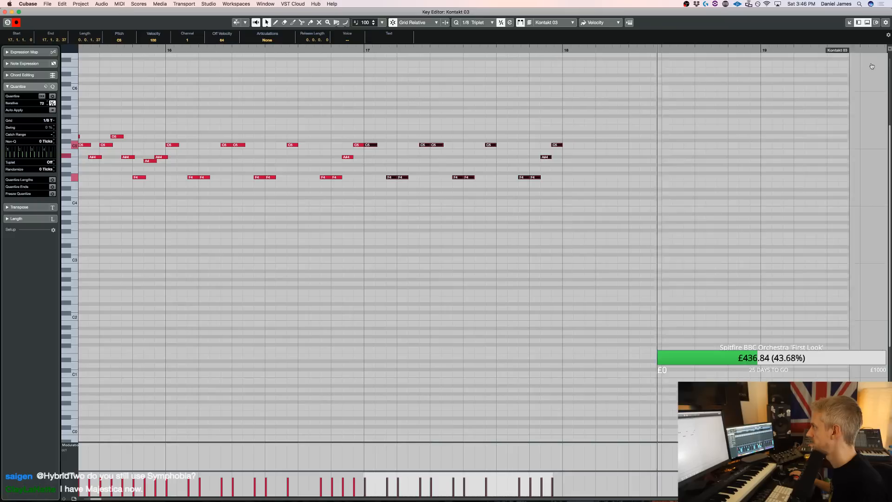
pyautogui.moveTo(677, 209); pyautogui.dragTo(372, 122)
pyautogui.press('super+d')
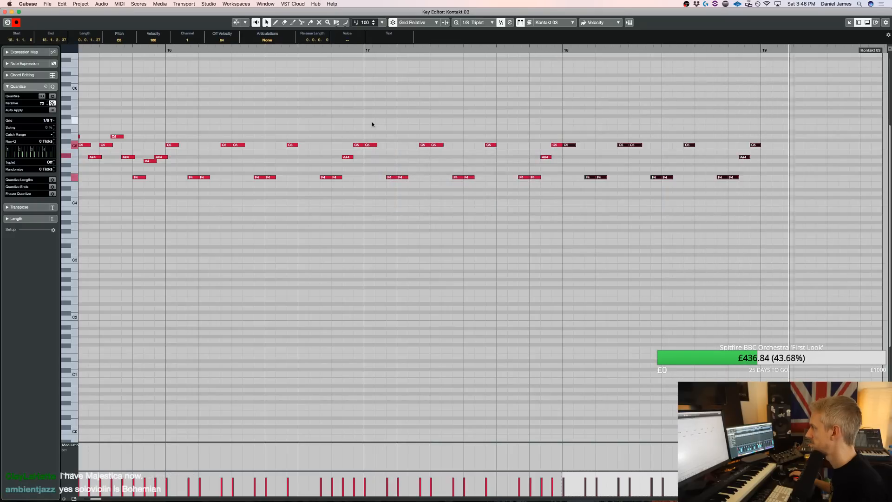
# Play back the full Kontakt 03 phrase from before bar 15 to check the repeated pattern
pyautogui.hotkey('shift', 'f')
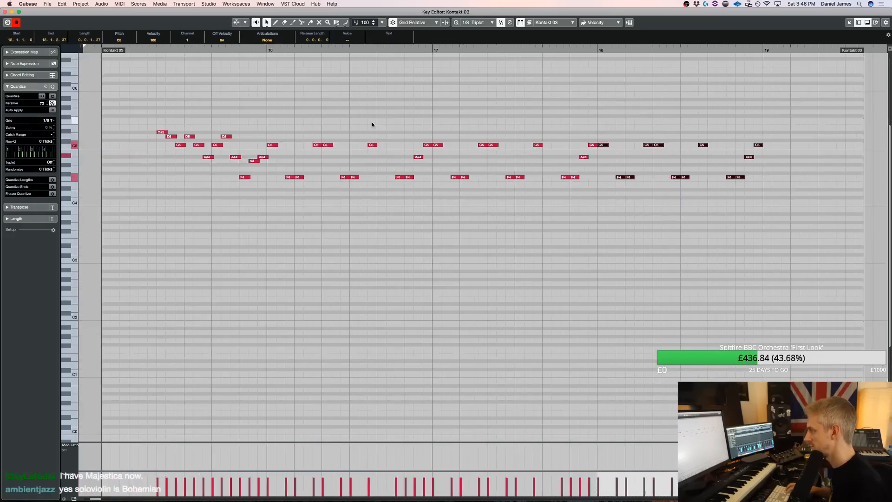
pyautogui.press('g')
pyautogui.moveTo(733, 54); pyautogui.dragTo(784, 53)
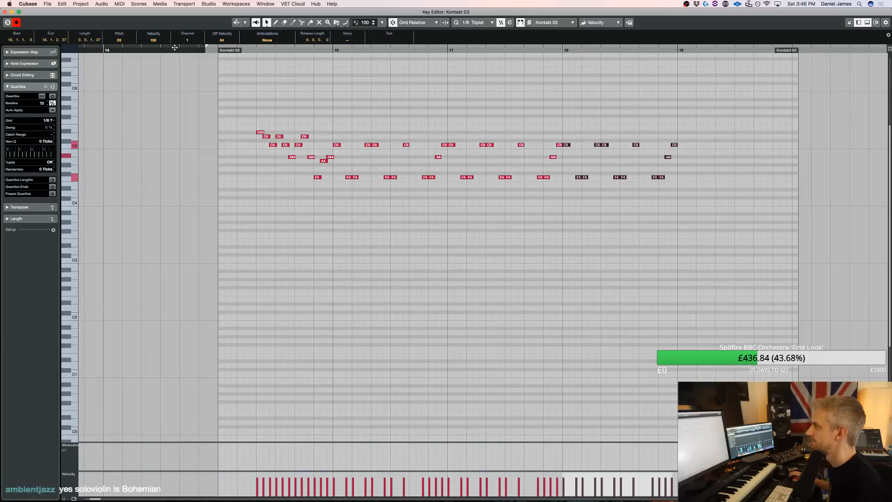
pyautogui.press('space')
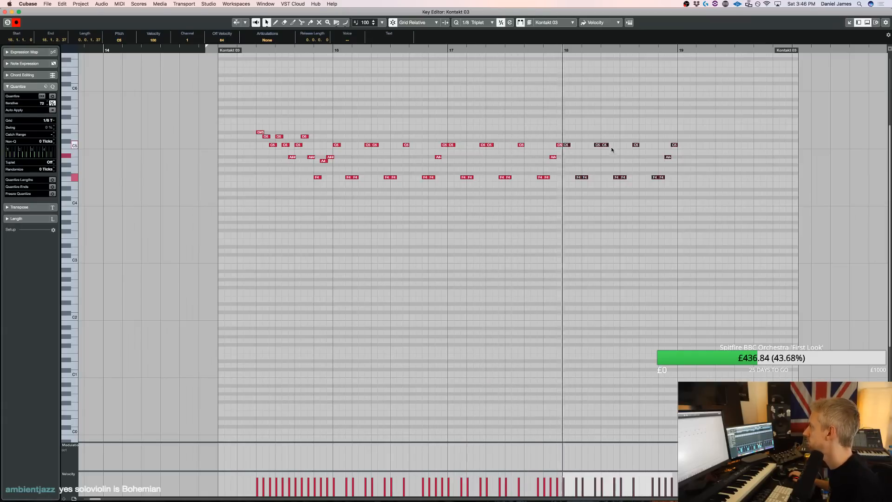
# Replace the Kontakt 03 notes after bar 18's first C5 pair and F4 pair with a copy of the bar 15 opening run
pyautogui.press('space')
pyautogui.moveTo(693, 186); pyautogui.dragTo(602, 123)
pyautogui.press('Delete')
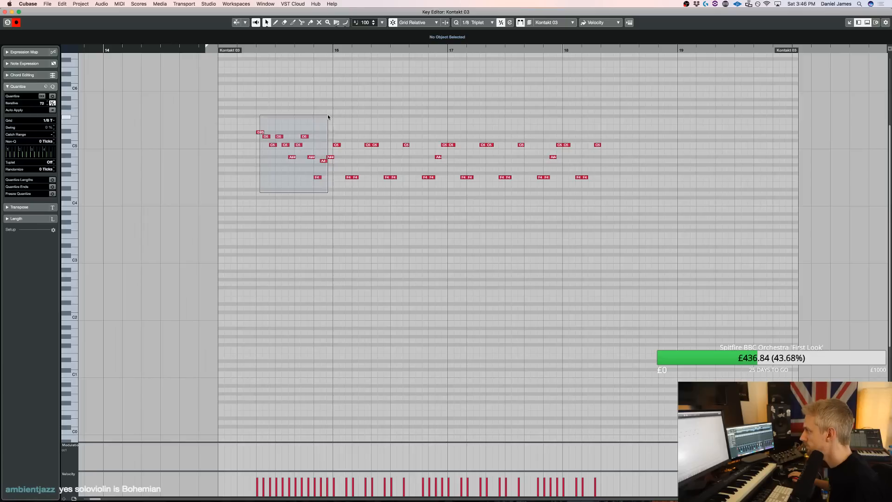
pyautogui.moveTo(328, 117); pyautogui.dragTo(328, 116)
pyautogui.moveTo(261, 133); pyautogui.dragTo(614, 136)
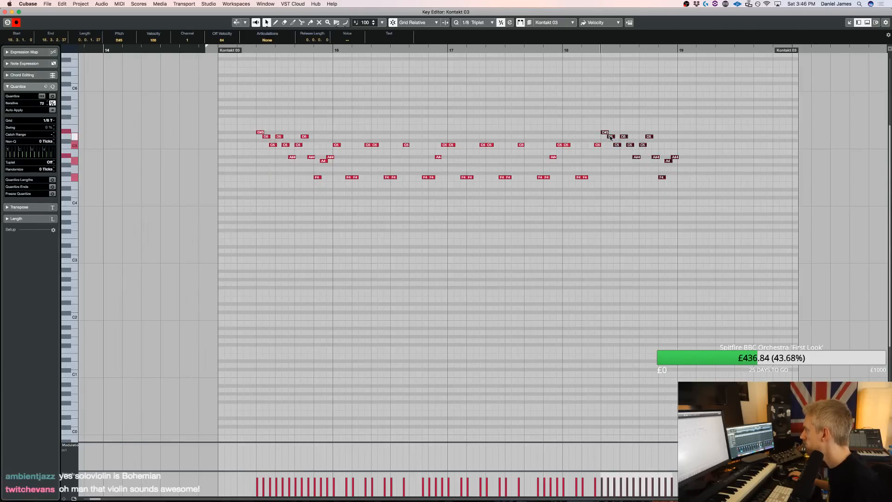
pyautogui.click(637, 165)
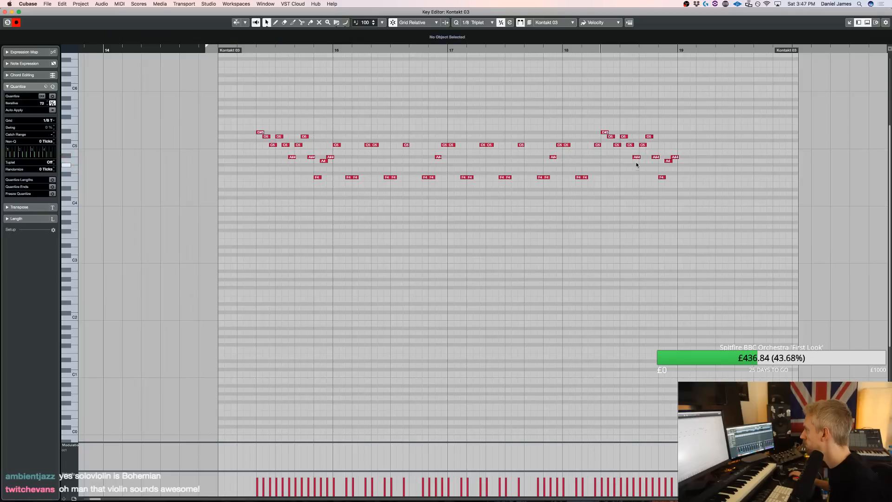
# Raise the copied run's first A#4 to F5 and the C5 after it to D#5, and play back from bar 17
pyautogui.press('Down')
pyautogui.press('Down')
pyautogui.press('Down')
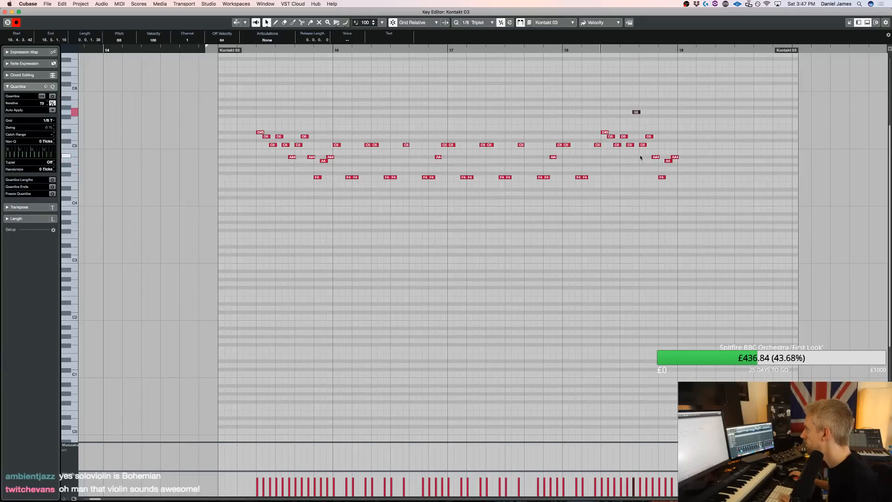
pyautogui.click(643, 141)
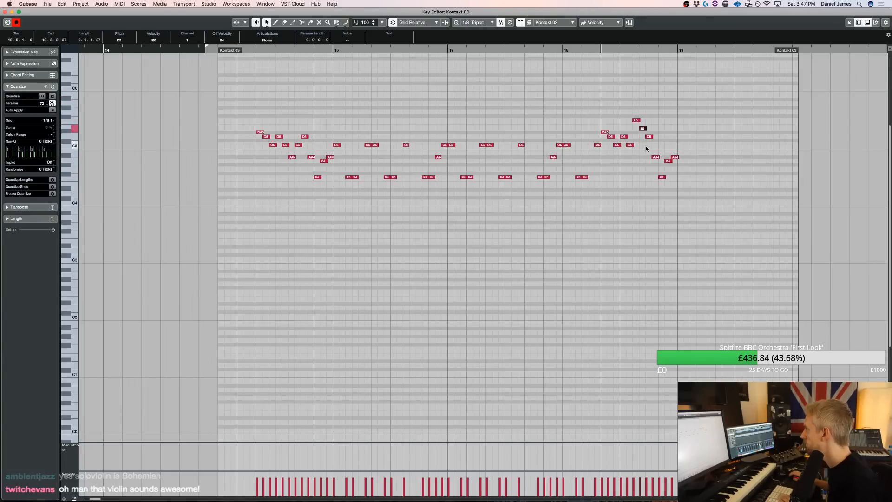
pyautogui.click(506, 50)
pyautogui.press('space')
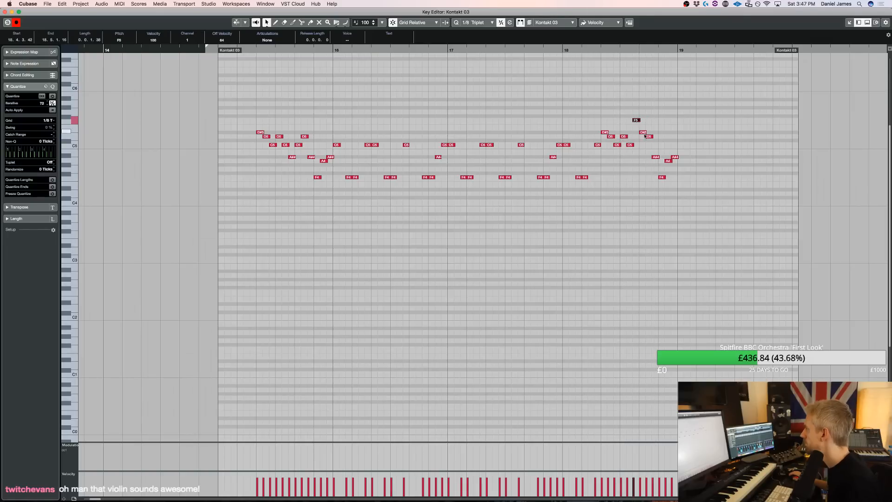
# Raise the last three notes of the bar 18 run to C5, C#5 and D5, and play back the phrase
pyautogui.click(661, 174)
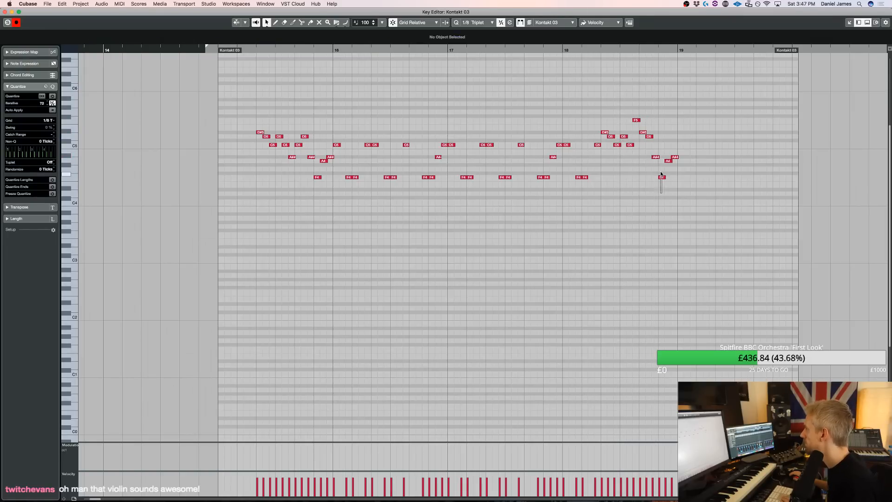
pyautogui.press('Up')
pyautogui.press('Up')
pyautogui.press('Up')
pyautogui.press('Up')
pyautogui.press('Up')
pyautogui.press('Up')
pyautogui.click(668, 160)
pyautogui.press('Up')
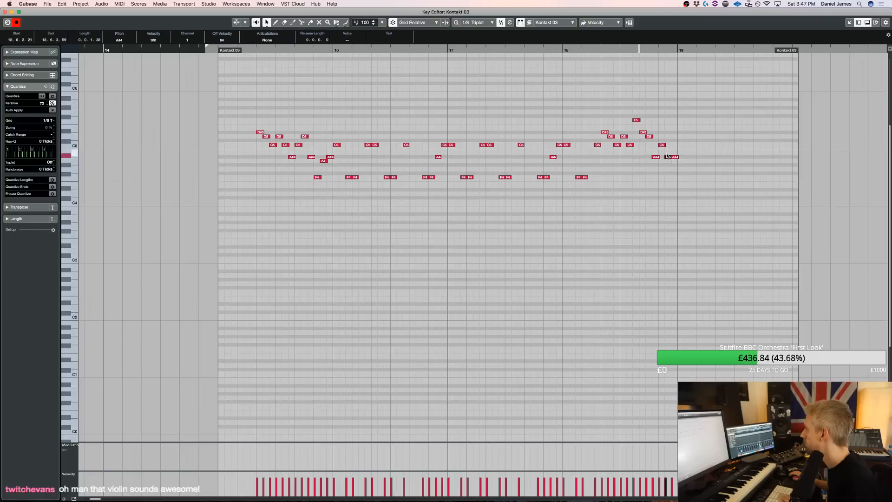
pyautogui.click(674, 157)
pyautogui.press('Up')
pyautogui.press('Up')
pyautogui.press('Up')
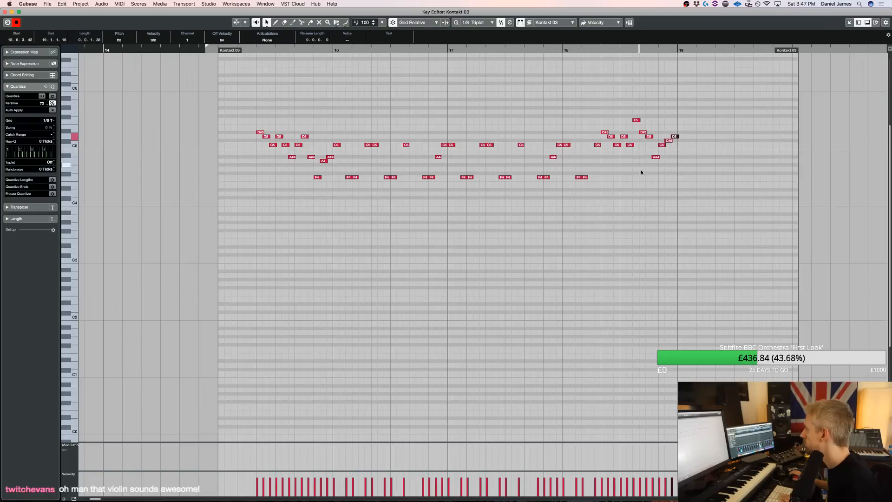
pyautogui.press('space')
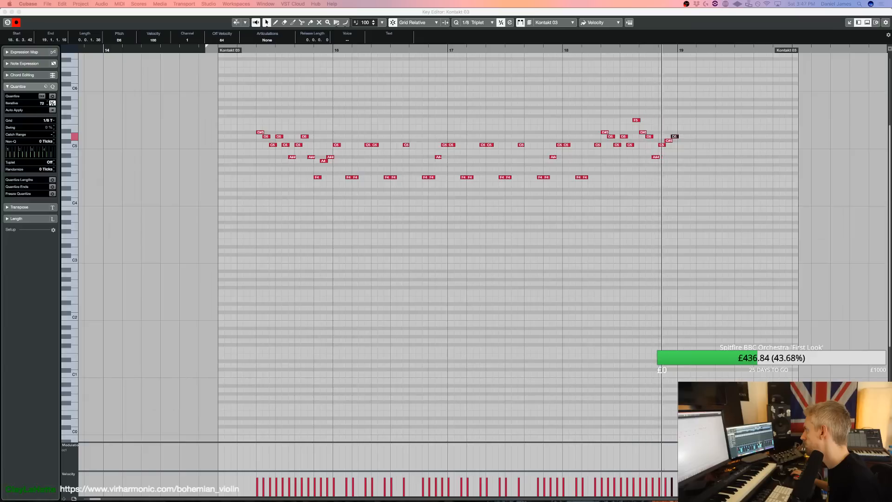
# Add a D#5 before the F5 peak in bar 18, shifting the F5 and the notes after it one triplet later
pyautogui.click(637, 120)
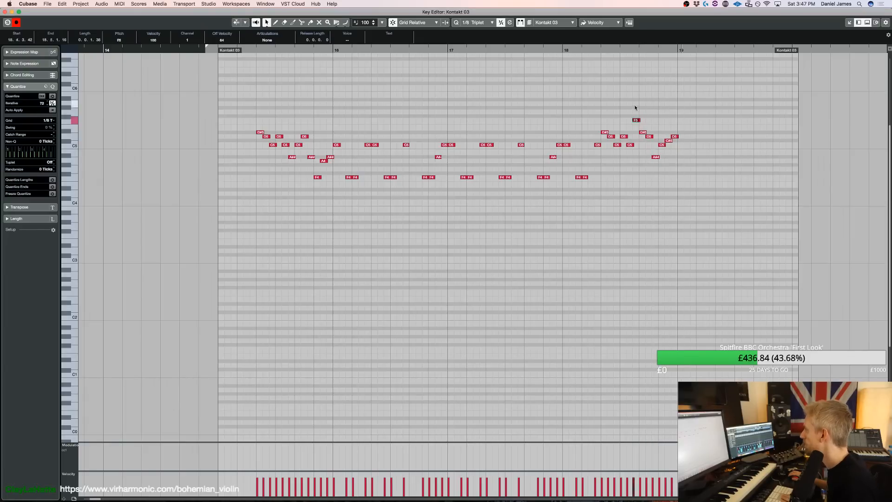
pyautogui.moveTo(632, 140); pyautogui.dragTo(633, 140)
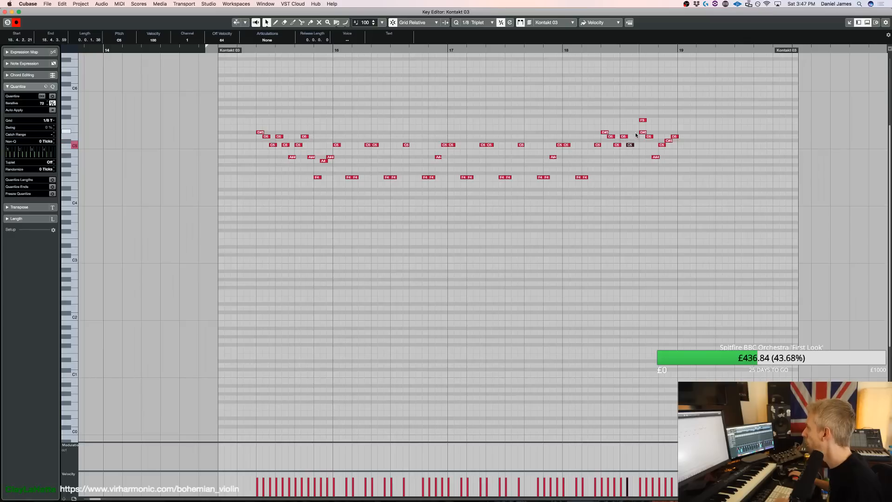
pyautogui.click(646, 155)
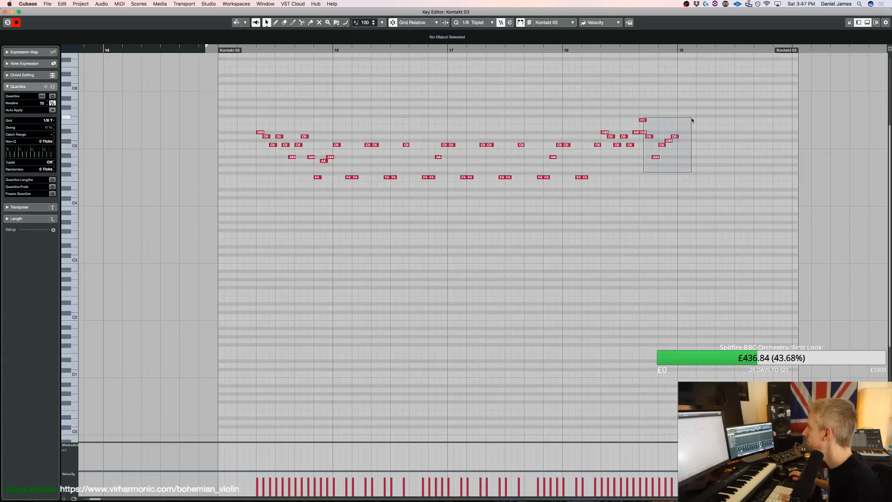
pyautogui.press('super+Right')
# Raise the run's final note, on the downbeat of bar 19, to F5 and play back the ending
pyautogui.moveTo(692, 146); pyautogui.dragTo(684, 129)
pyautogui.press('Up')
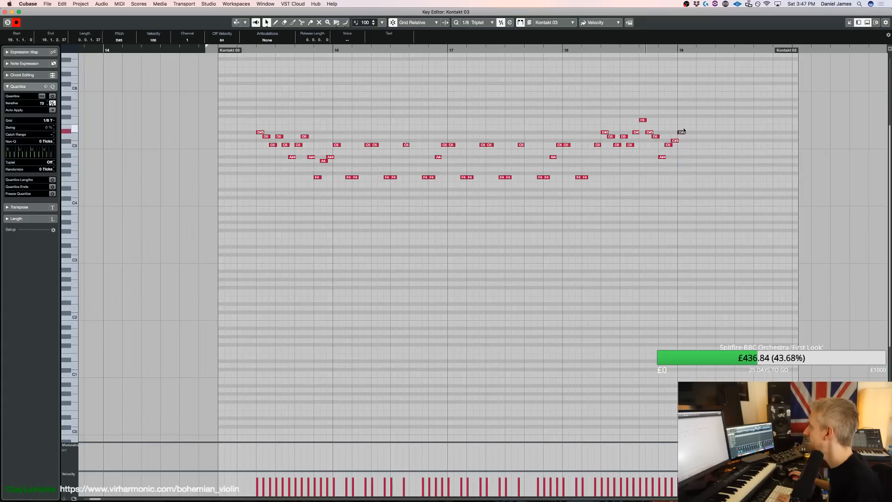
pyautogui.press('space')
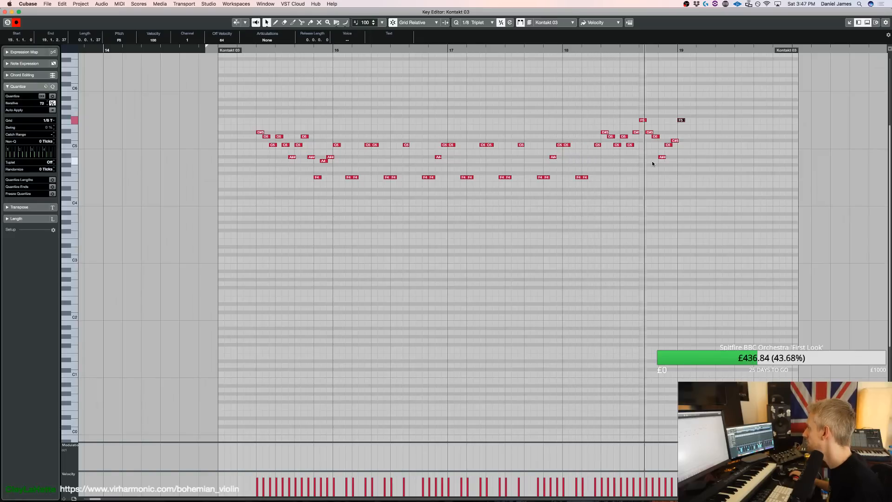
pyautogui.press('space')
# Raise the C#5 at the end of bar 18 to D5, delete the F5 on bar 19, and play back the phrase
pyautogui.click(676, 145)
pyautogui.moveTo(677, 143); pyautogui.dragTo(675, 140)
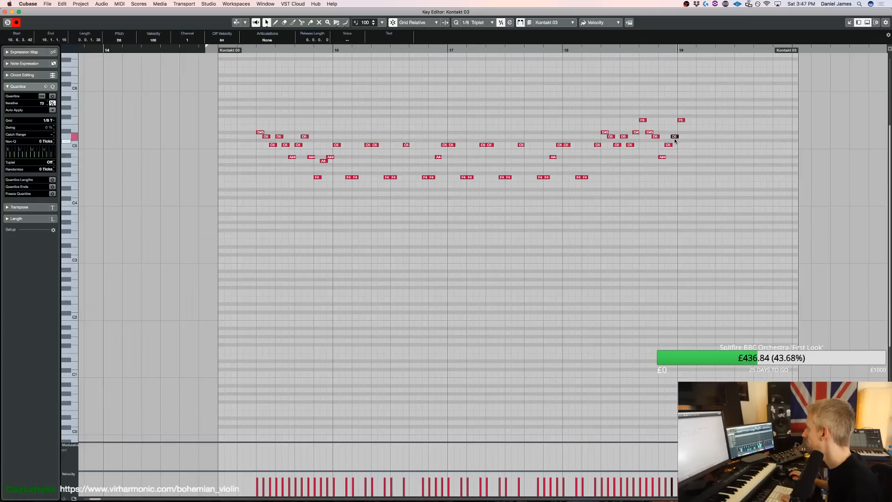
pyautogui.click(683, 121)
pyautogui.press('Delete')
pyautogui.press('space')
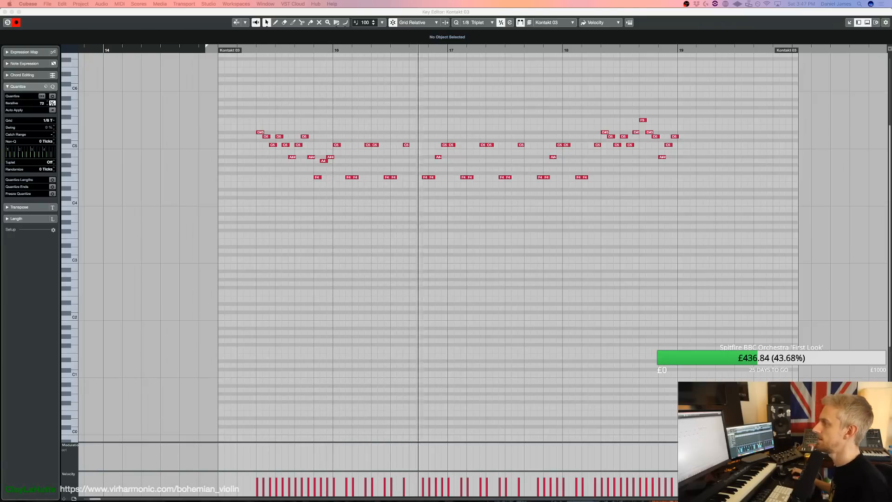
# Add a second C5 directly after the single C5 late in bars 16 and 17, and play back from bar 15
pyautogui.press('space')
pyautogui.keyDown('alt'); pyautogui.click(411, 144); pyautogui.keyUp('alt')
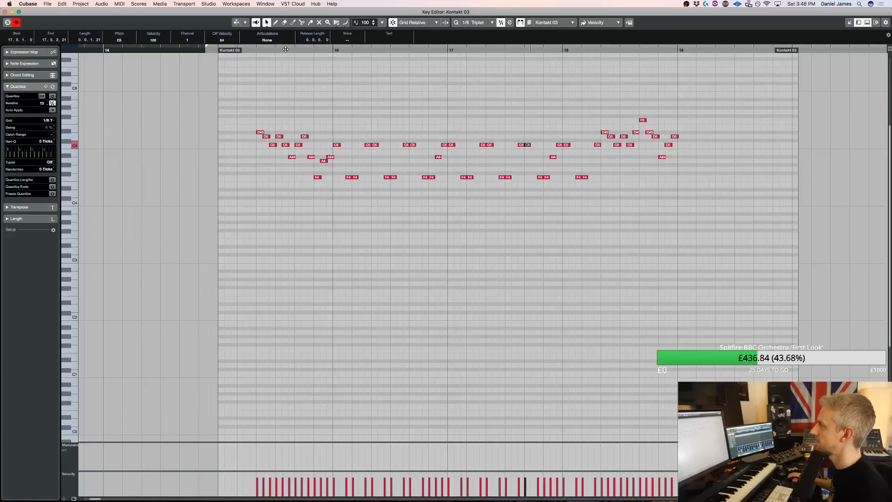
pyautogui.press('space')
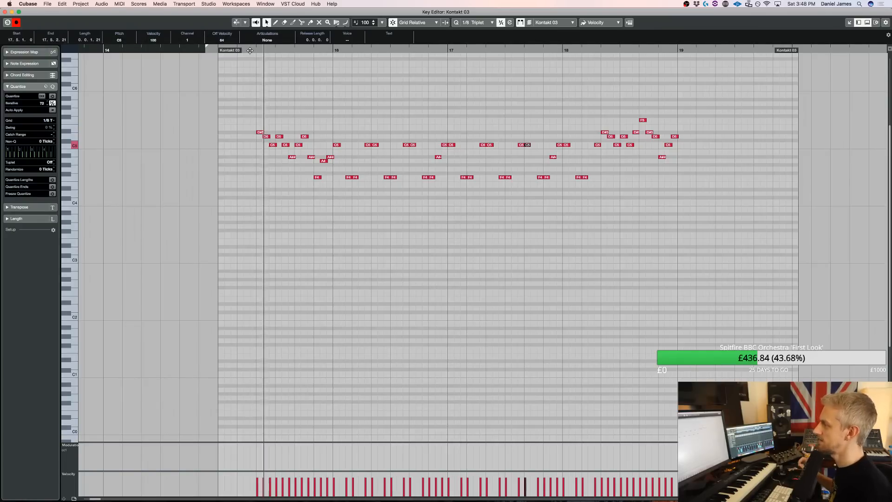
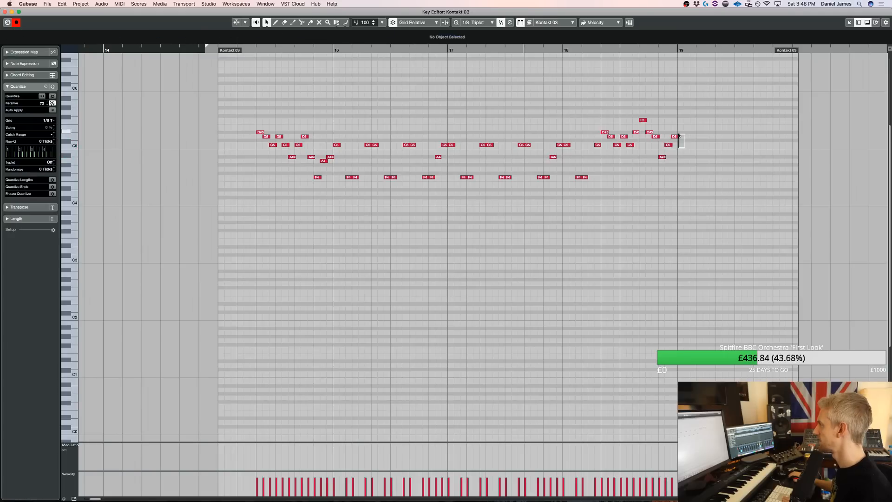
# Draw a sustained note at bar 19 to close the Kontakt 03 phrase, lower it to A4 and audition the ending
pyautogui.moveTo(680, 135); pyautogui.dragTo(728, 136)
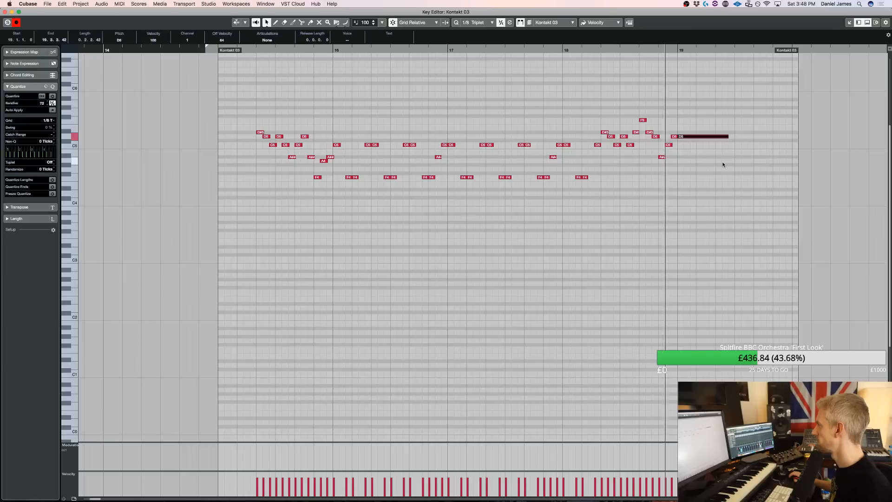
pyautogui.press('space')
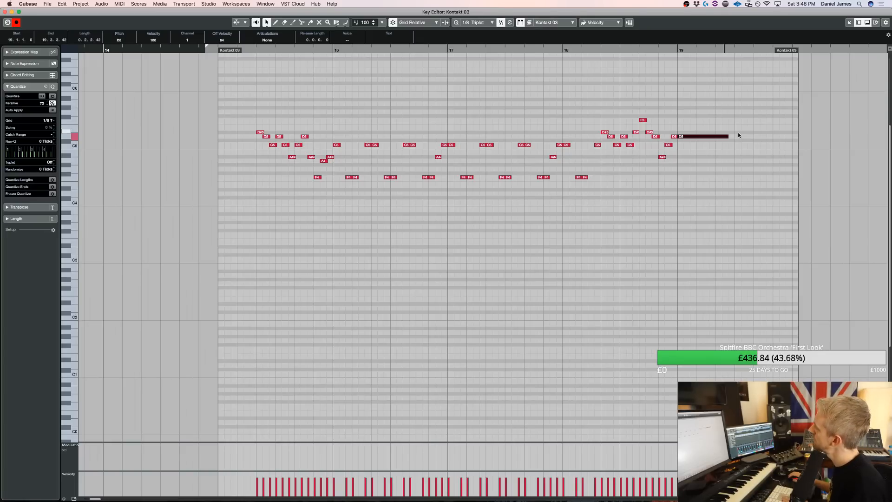
pyautogui.moveTo(698, 136); pyautogui.dragTo(698, 154)
pyautogui.press('Down')
pyautogui.press('Down')
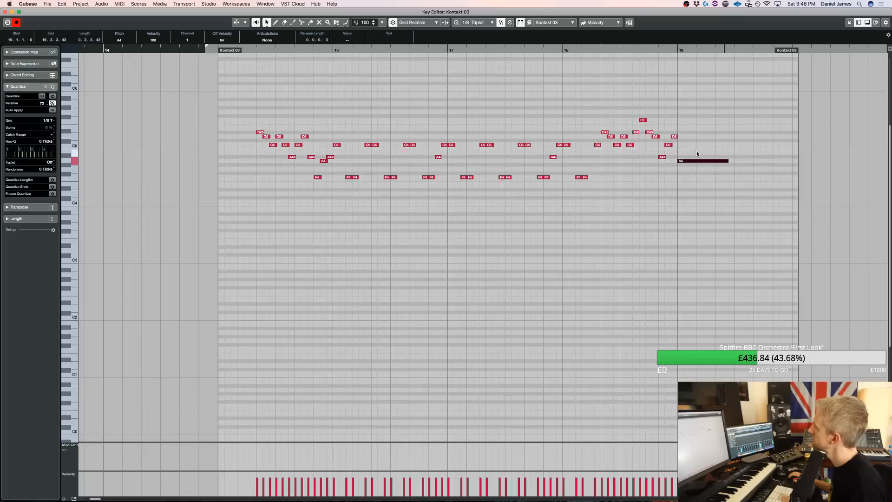
pyautogui.click(646, 50)
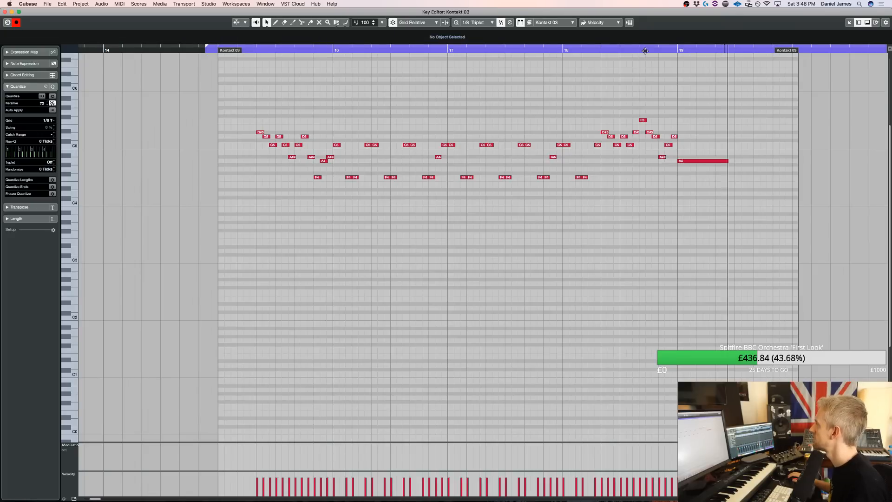
pyautogui.click(645, 51)
pyautogui.press('space')
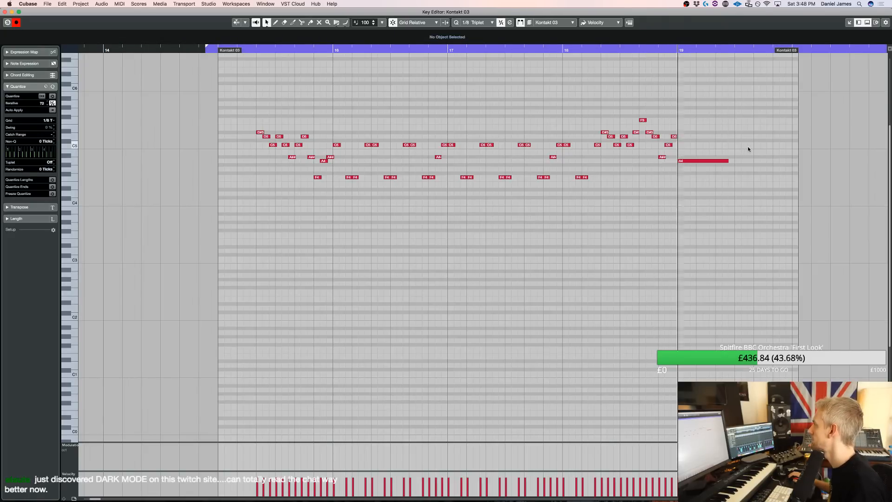
# Try higher pitches for the closing note at bar 19, up to F#5, and play the end of the phrase
pyautogui.moveTo(707, 188); pyautogui.dragTo(699, 142)
pyautogui.press('Up')
pyautogui.press('Up')
pyautogui.press('Up')
pyautogui.press('Up')
pyautogui.press('Up')
pyautogui.press('Up')
pyautogui.press('Up')
pyautogui.press('Up')
pyautogui.press('Up')
pyautogui.press('Up')
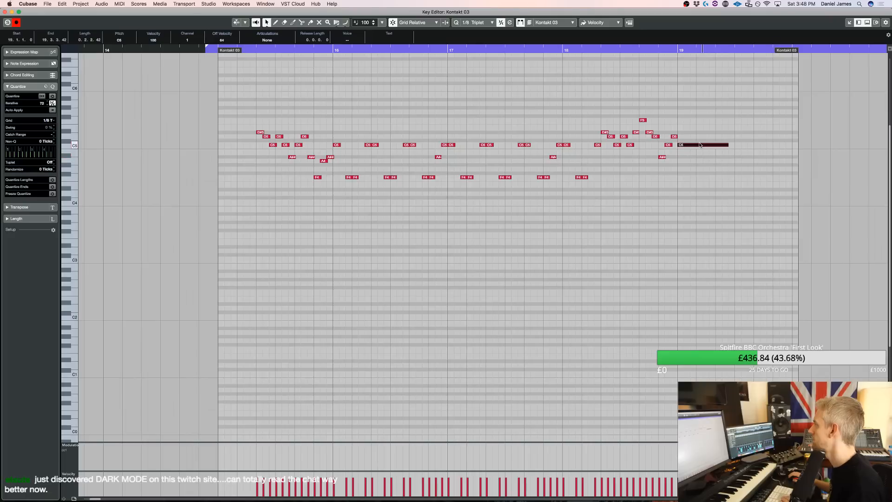
pyautogui.press('Up')
pyautogui.press('Up')
pyautogui.press('Down')
pyautogui.press('Down')
pyautogui.press('Down')
pyautogui.click(638, 50)
pyautogui.press('space')
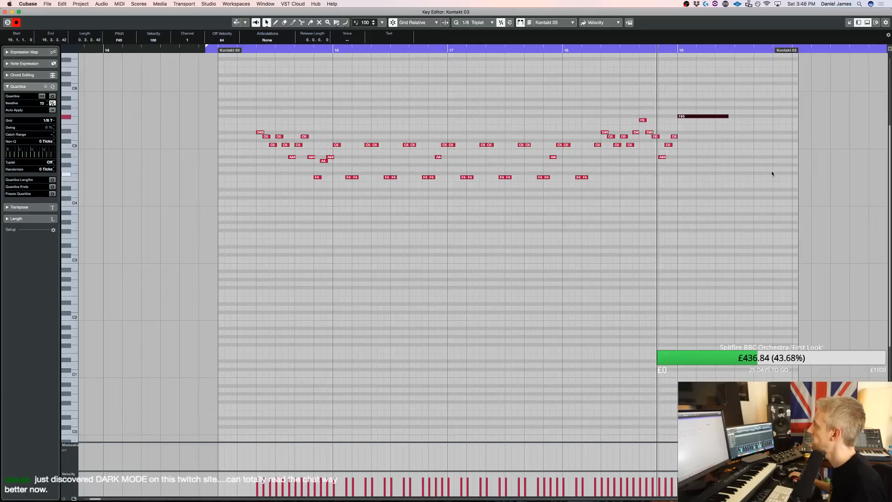
# Bring the closing note at bar 19 down to A4, auditioning the ending before returning to the project
pyautogui.press('space')
pyautogui.press('Down')
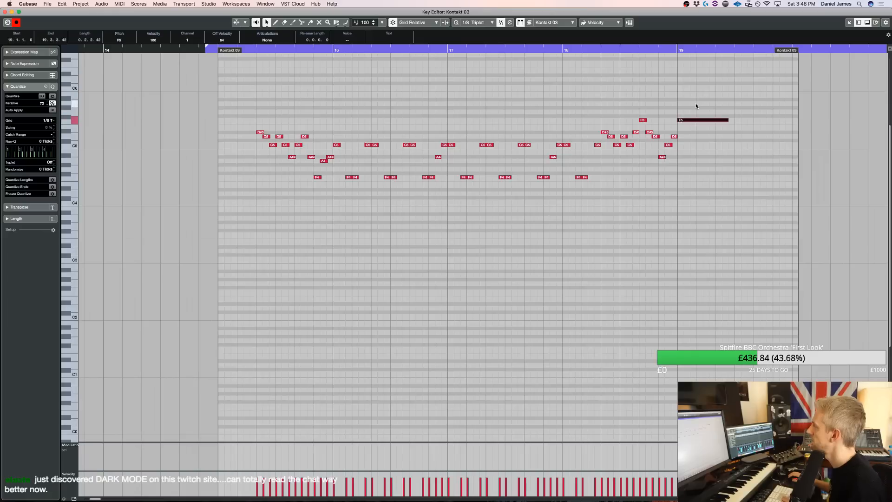
pyautogui.press('Down')
pyautogui.press('Down')
pyautogui.press('Down')
pyautogui.press('Down')
pyautogui.press('Down')
pyautogui.press('Down')
pyautogui.press('Down')
pyautogui.press('Down')
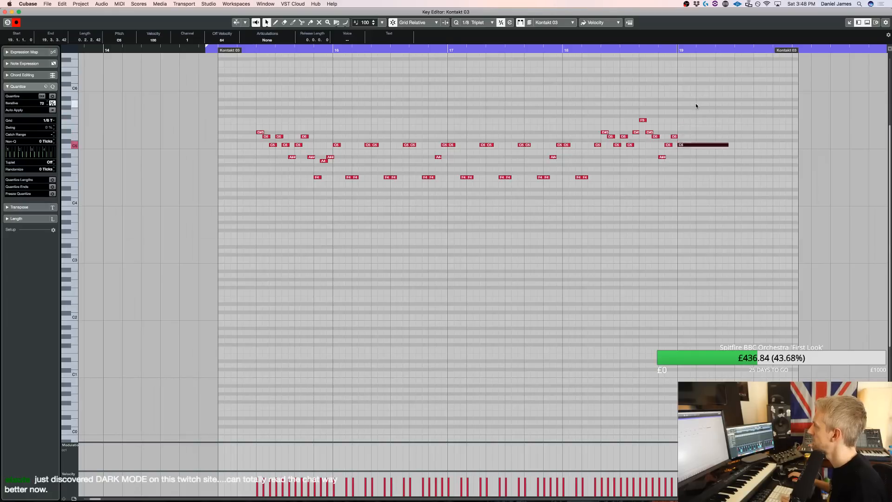
pyautogui.press('space')
pyautogui.press('space')
pyautogui.press('Return')
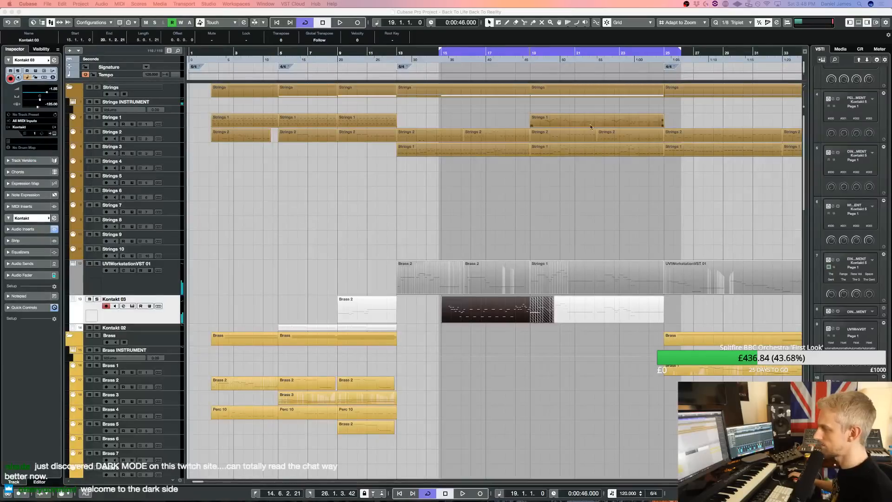
# Set the cycle to start at bar 9, play from there and save the project
pyautogui.click(336, 52)
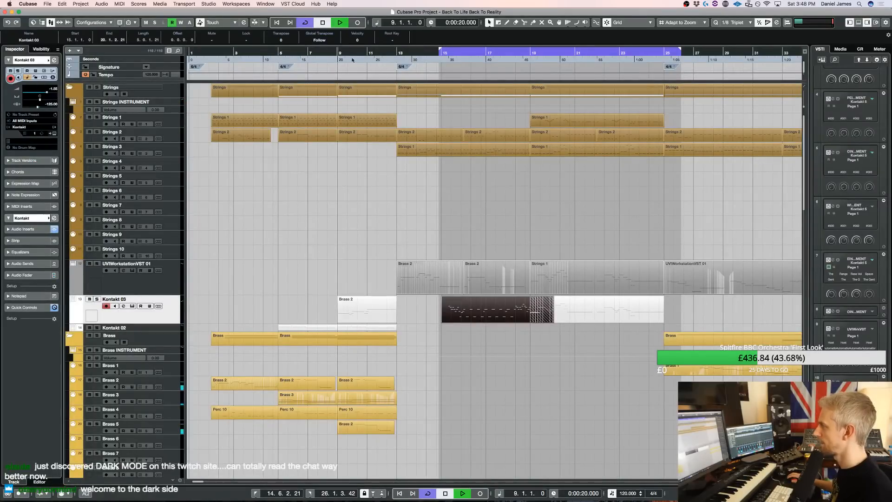
pyautogui.keyDown('super'); pyautogui.click(339, 52); pyautogui.keyUp('super')
pyautogui.press('super+s')
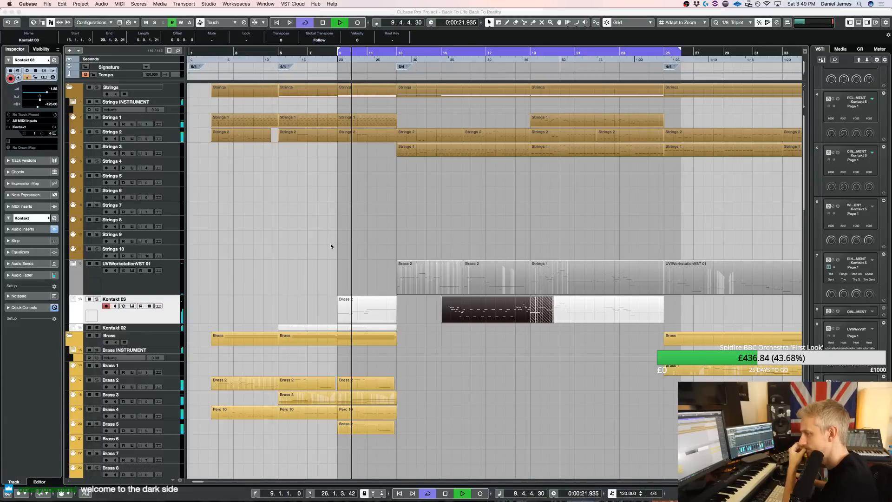
# Listen to the arrangement from bar 9, reviewing the Kontakt 03 notes and the other tracks across the whole timeline
pyautogui.doubleClick(492, 312)
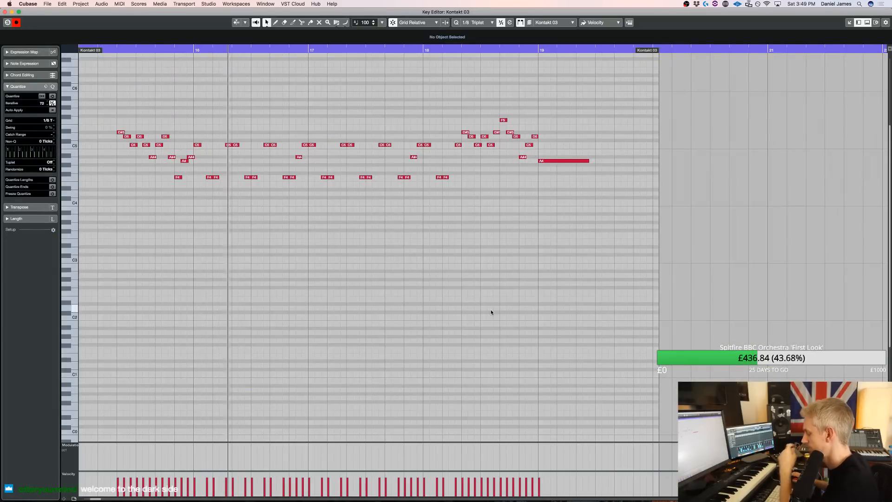
pyautogui.press('Return')
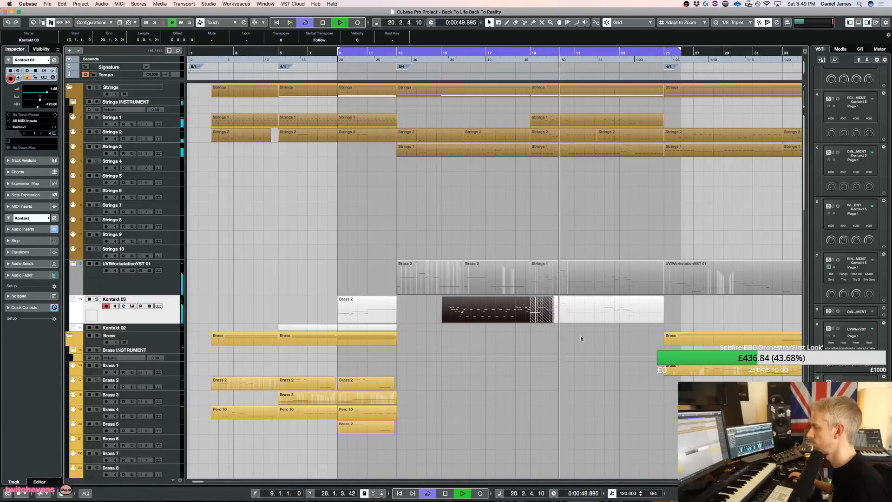
pyautogui.press('g')
pyautogui.press('g')
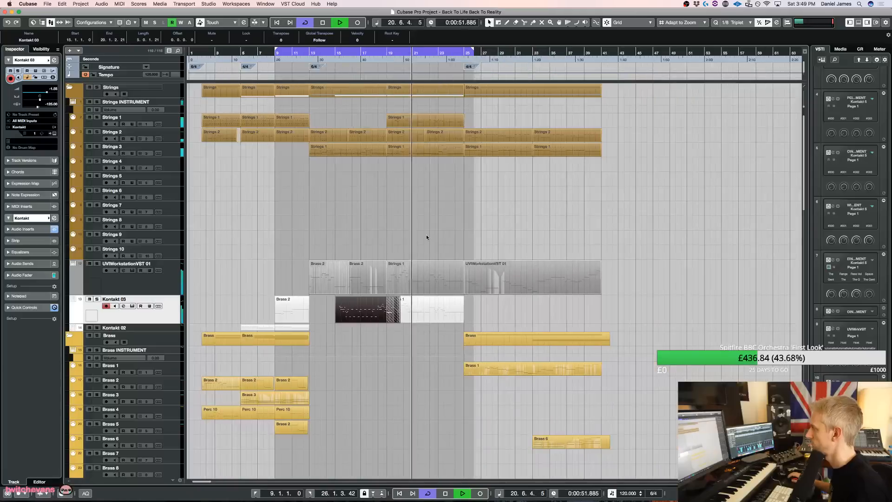
pyautogui.scroll(-1, 426, 234)
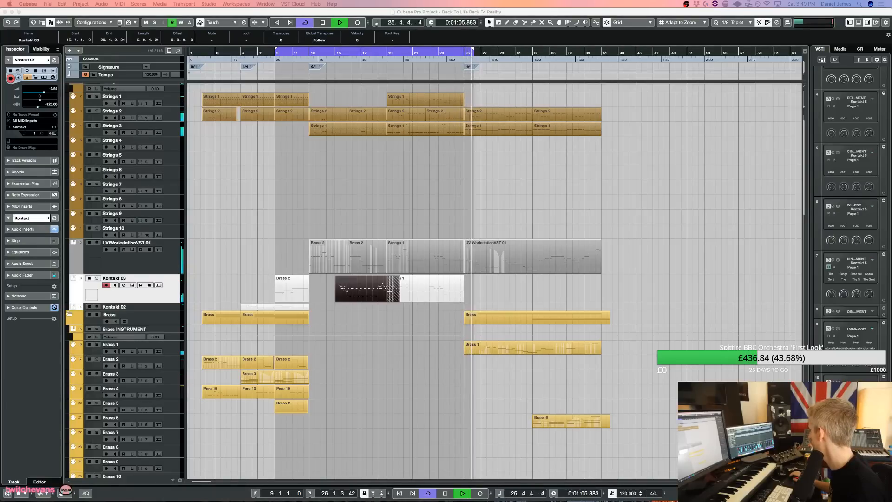
pyautogui.press('space')
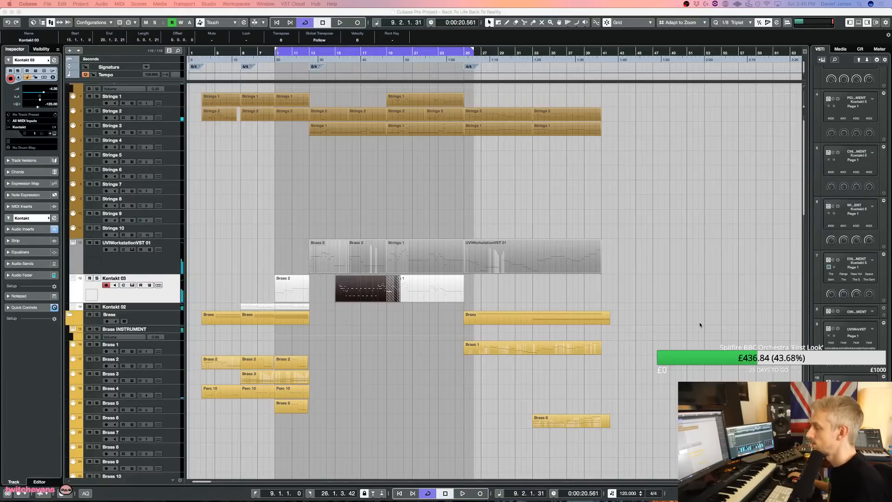
pyautogui.scroll(-15, 557, 335)
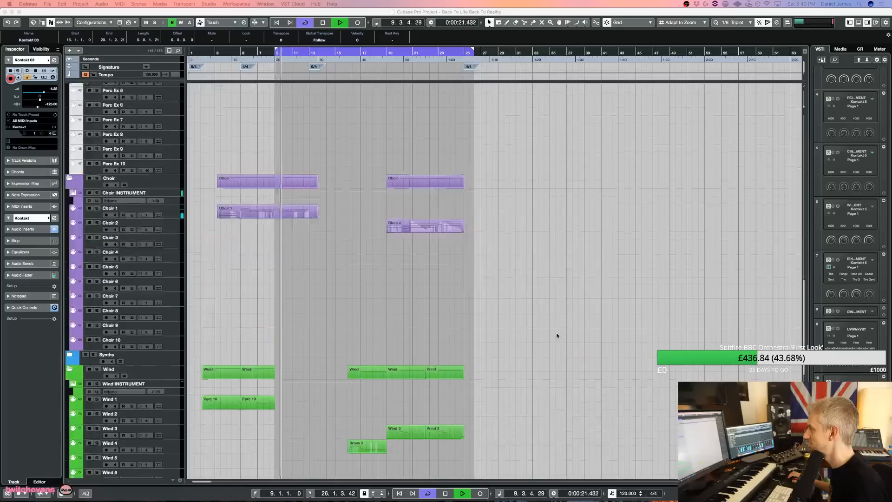
pyautogui.press('space')
pyautogui.scroll(15, 548, 316)
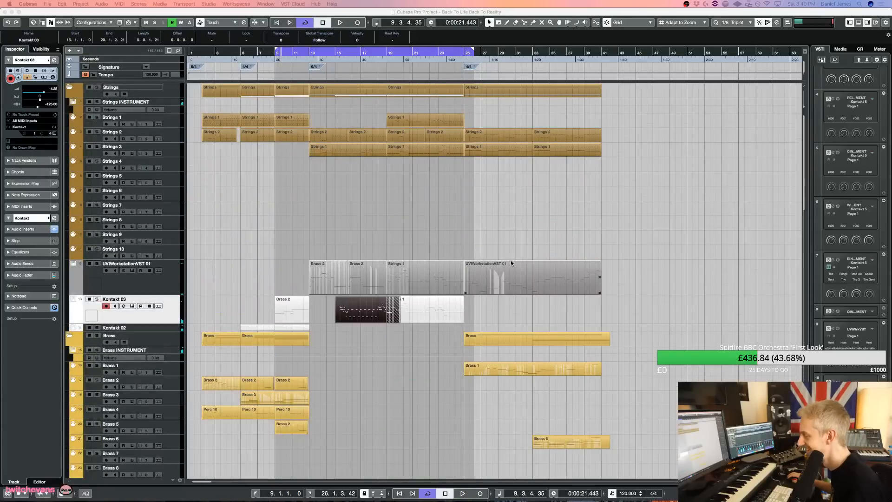
# Turn off cycle playback, play the final section and extend the right locator to bar 44
pyautogui.press('KP_Divide')
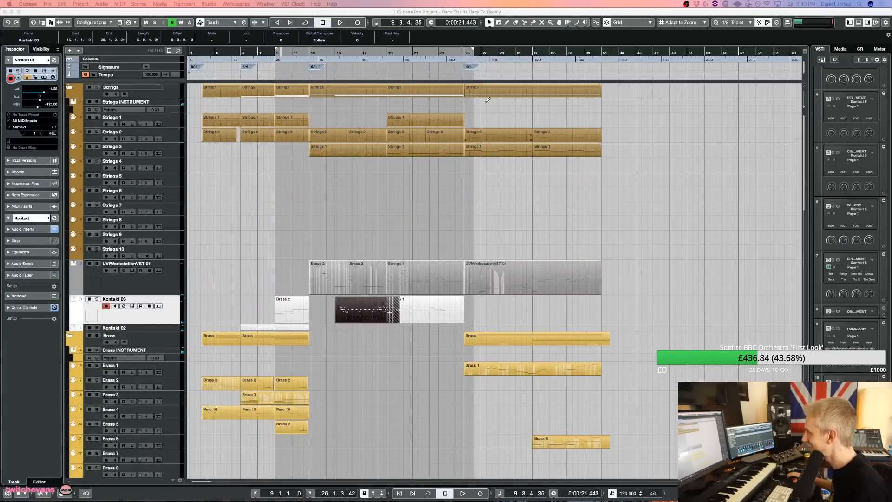
pyautogui.click(456, 56)
pyautogui.press('space')
pyautogui.moveTo(473, 49); pyautogui.dragTo(627, 60)
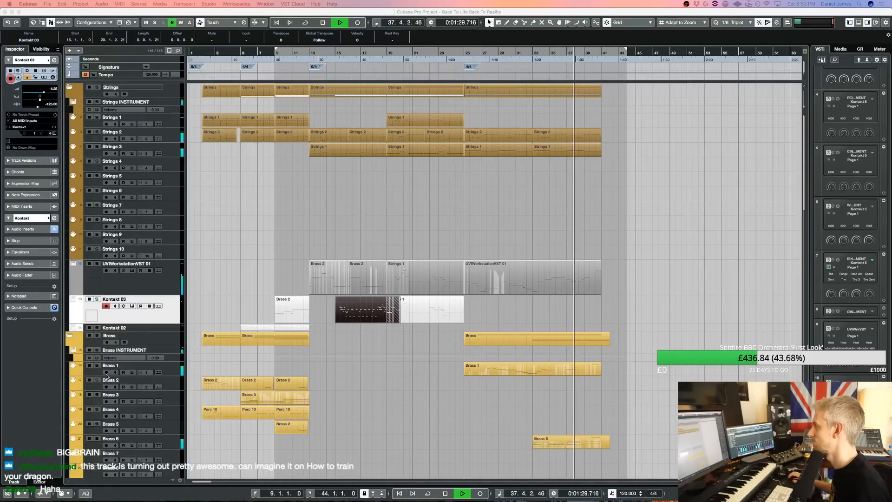
# In the last UVIWorkstationVST 01 part, nudge the C#4 note near bar 38 to start exactly on bar 38
pyautogui.doubleClick(545, 282)
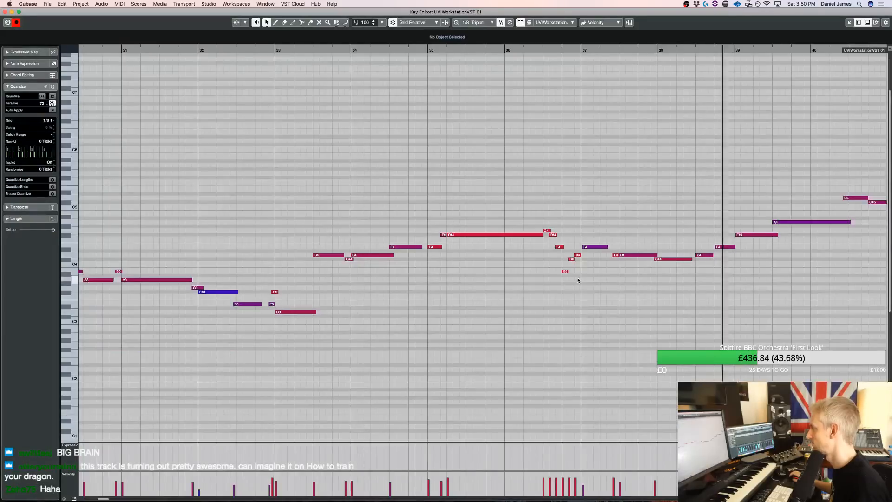
pyautogui.moveTo(673, 260); pyautogui.dragTo(676, 260)
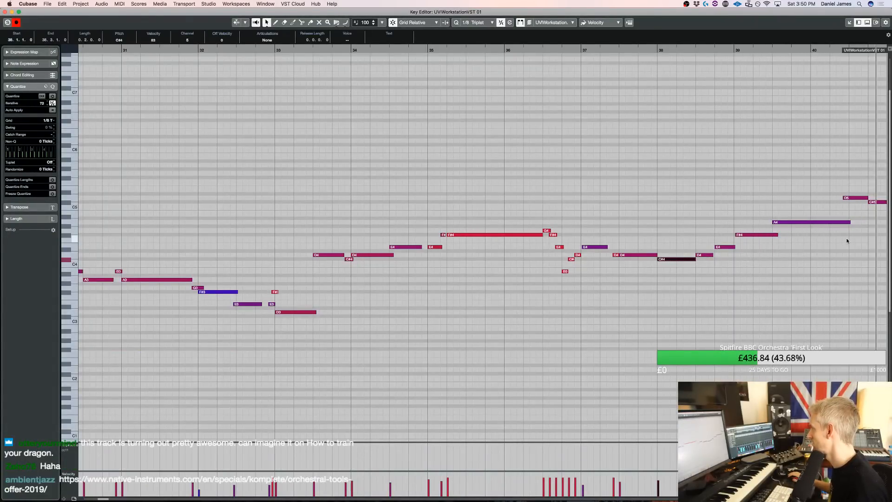
pyautogui.press('space')
pyautogui.press('Return')
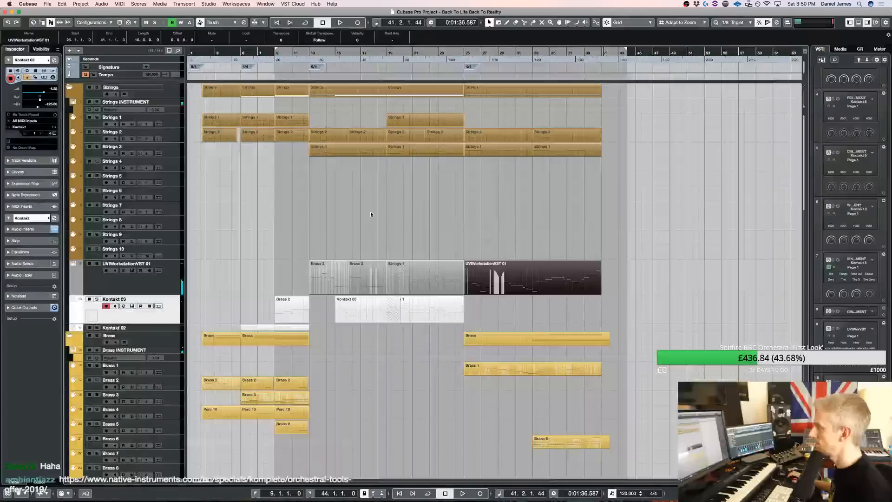
# Set the left locator to bar 2 and play the piece from there
pyautogui.keyDown('super'); pyautogui.click(206, 49); pyautogui.keyUp('super')
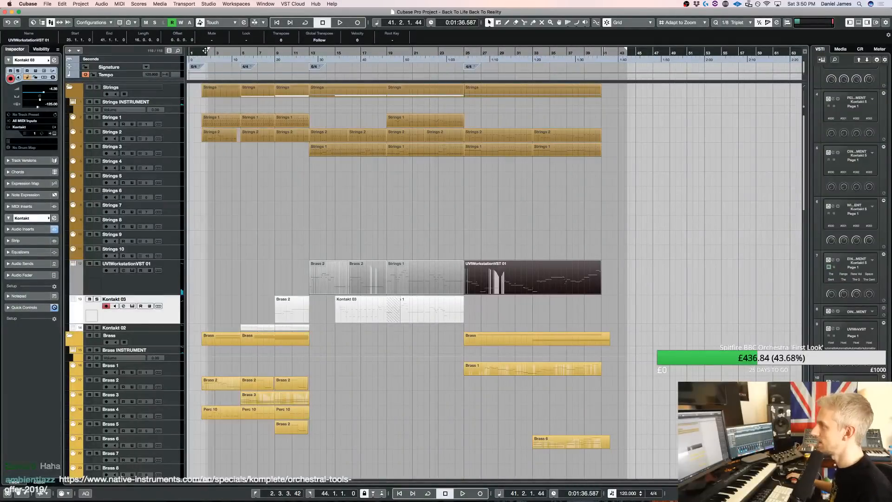
pyautogui.keyDown('super'); pyautogui.click(203, 50); pyautogui.keyUp('super')
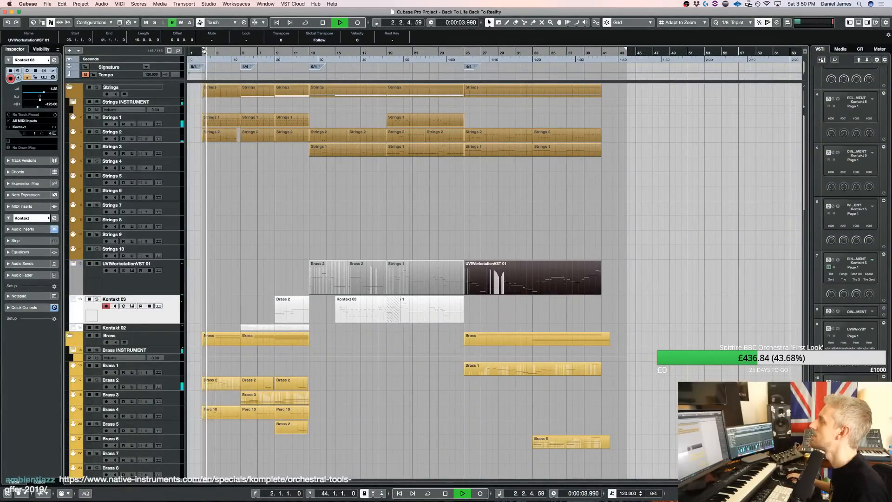
# Open the Kontakt instrument used by Perc Ex 4 and slightly lower the Chimes and Belltrees and Snare Ensemble volumes
pyautogui.scroll(-15, 189, 276)
pyautogui.scroll(10, 189, 276)
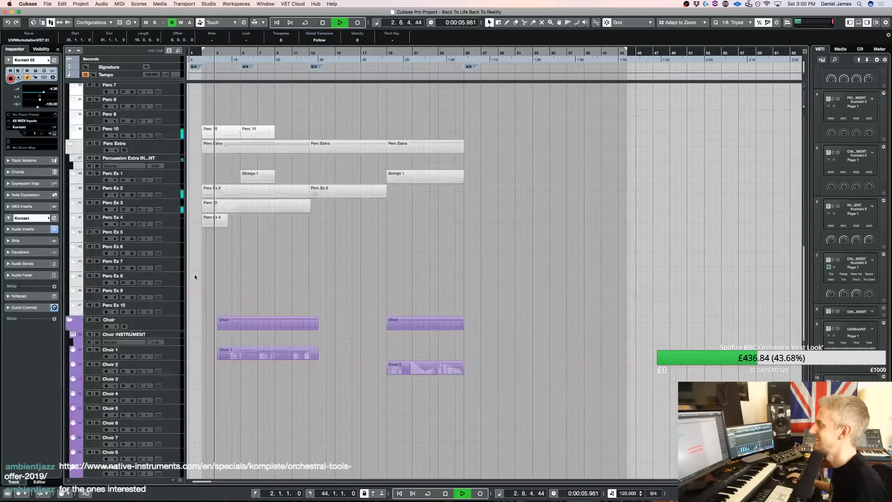
pyautogui.click(159, 233)
pyautogui.scroll(-4, 756, 247)
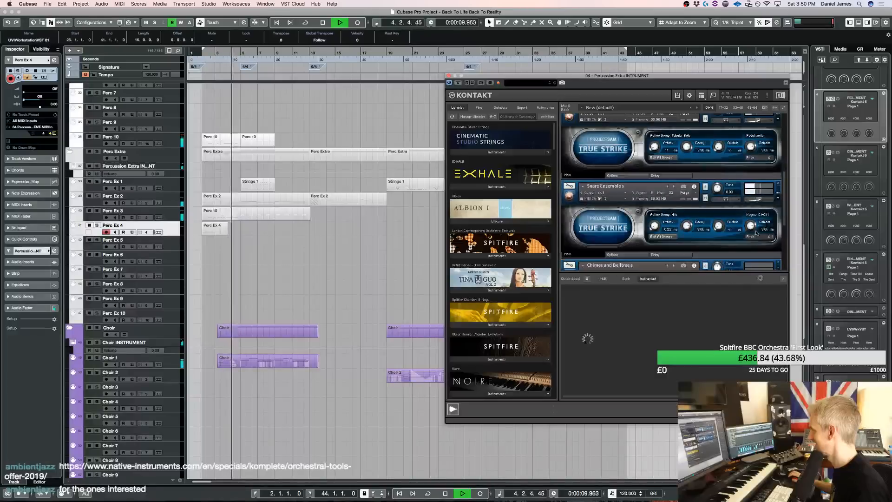
pyautogui.moveTo(759, 235); pyautogui.dragTo(755, 234)
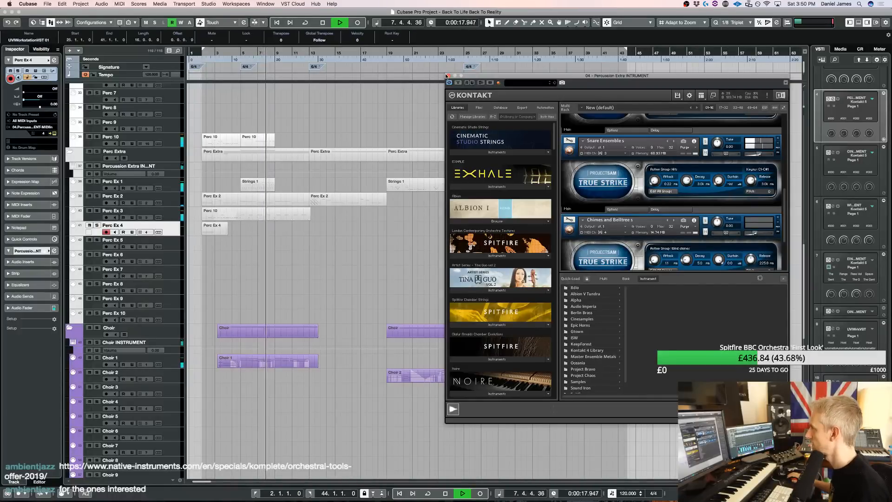
pyautogui.moveTo(761, 155); pyautogui.dragTo(758, 154)
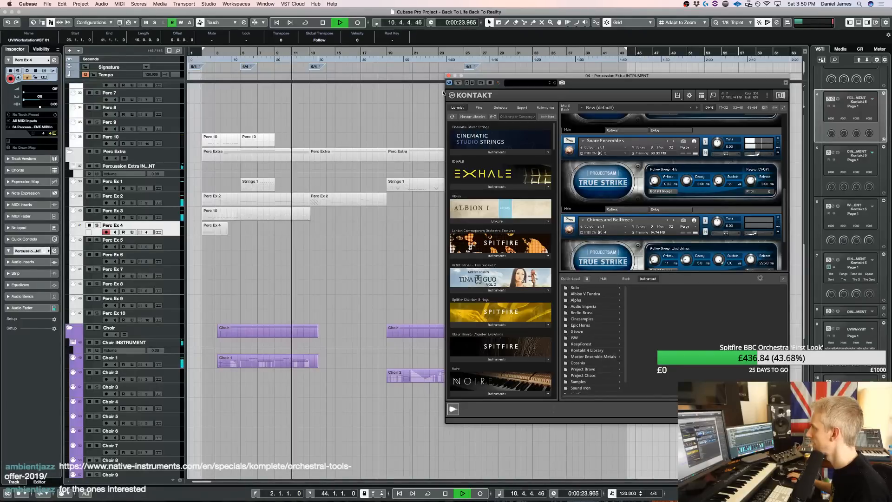
pyautogui.click(449, 75)
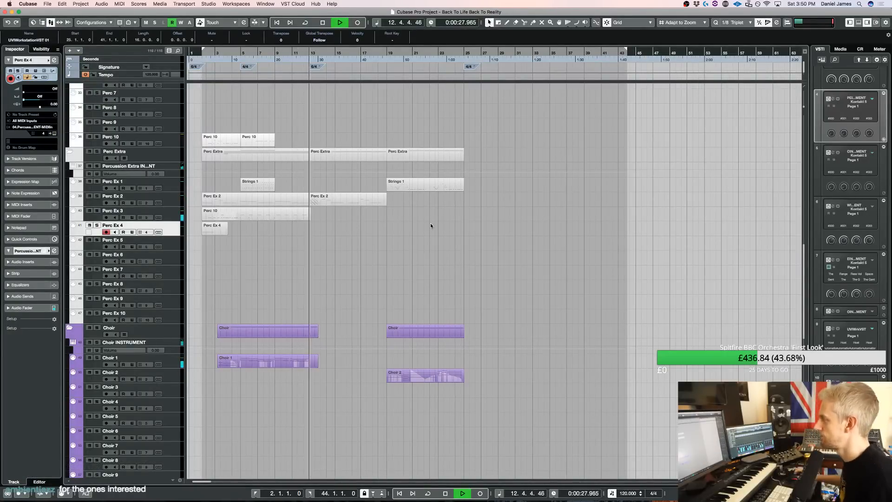
pyautogui.scroll(15, 405, 272)
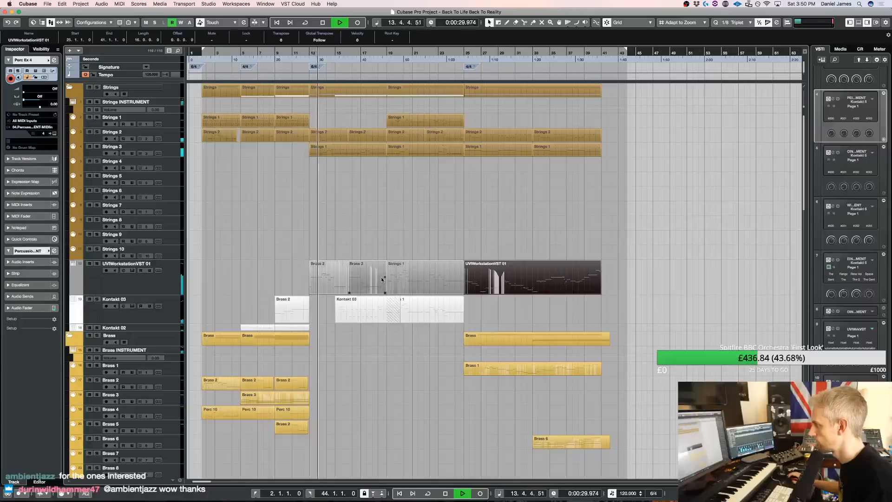
pyautogui.click(327, 278)
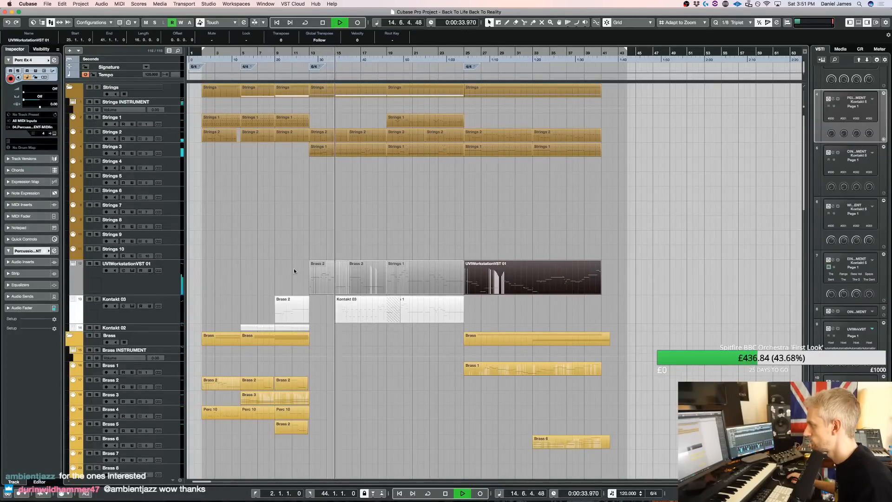
pyautogui.click(419, 292)
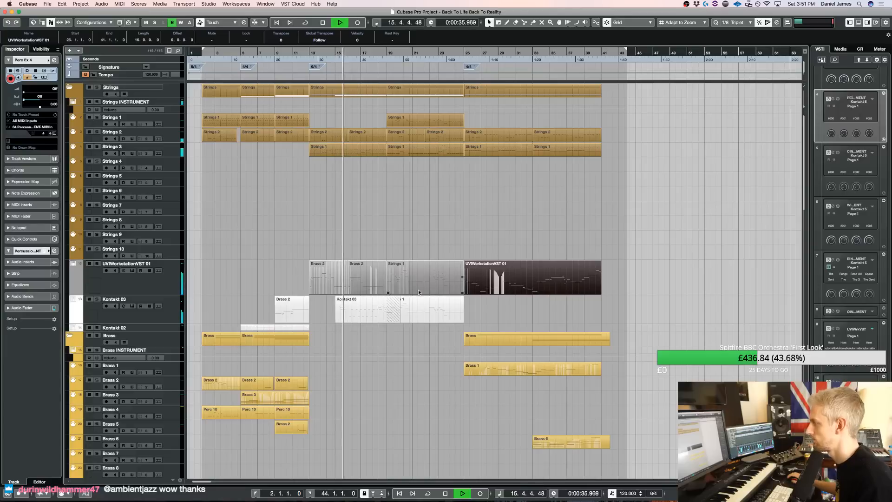
pyautogui.click(358, 304)
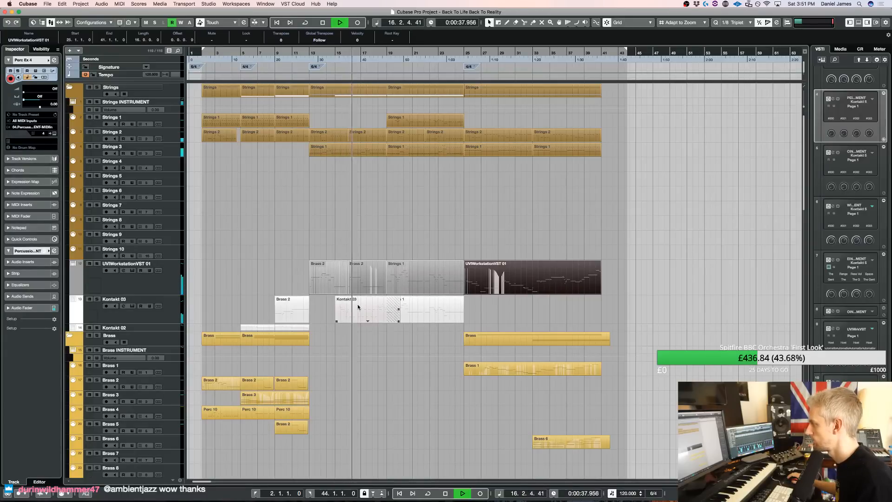
# Split the Kontakt 03 part at bar 16 and again within bar 18 to isolate the arpeggiated section
pyautogui.scroll(-15, 356, 306)
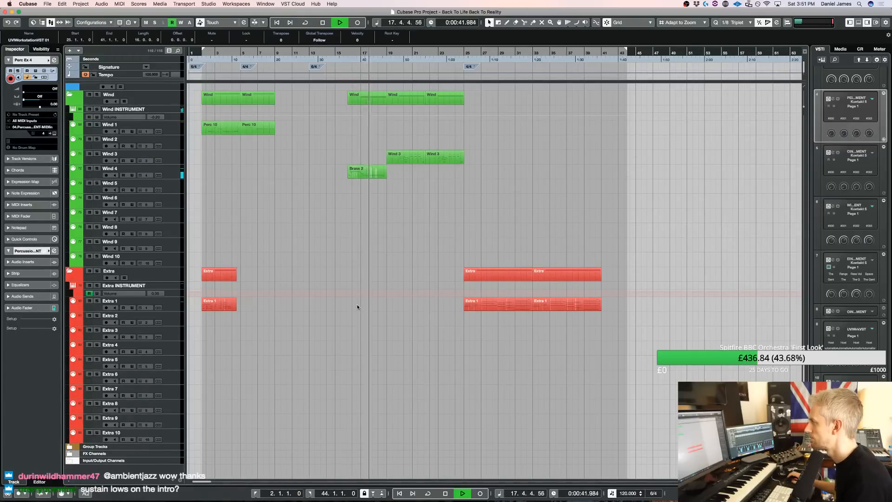
pyautogui.scroll(15, 357, 307)
pyautogui.press('3')
pyautogui.click(352, 311)
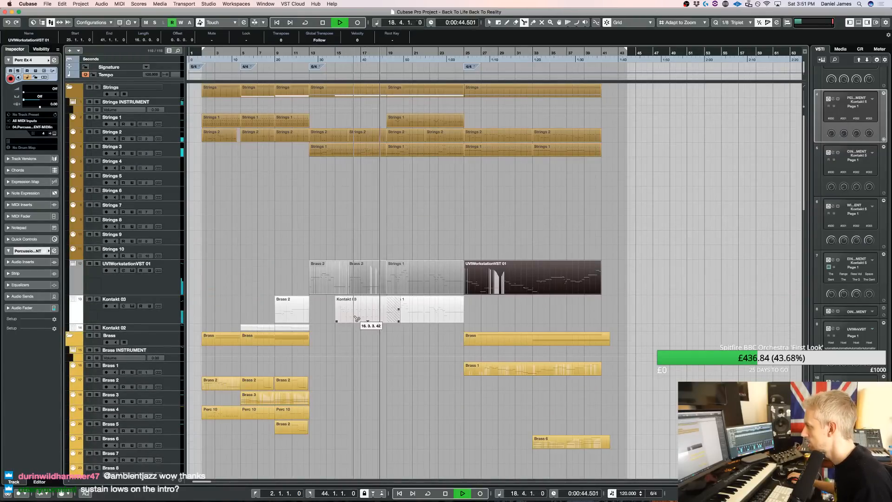
pyautogui.click(380, 314)
pyautogui.press('1')
# Copy the isolated Kontakt 03 section at bar 16 onto the Wind 3 track and play it from there
pyautogui.scroll(-1, 358, 316)
pyautogui.moveTo(359, 313); pyautogui.dragTo(358, 314)
pyautogui.scroll(-10, 358, 314)
pyautogui.scroll(-3, 358, 314)
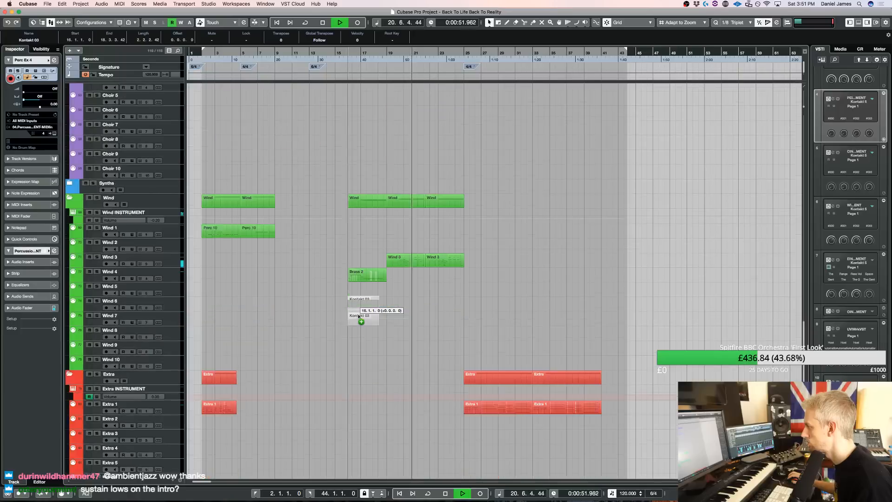
pyautogui.moveTo(358, 316); pyautogui.dragTo(359, 316)
pyautogui.press('space')
pyautogui.press('space')
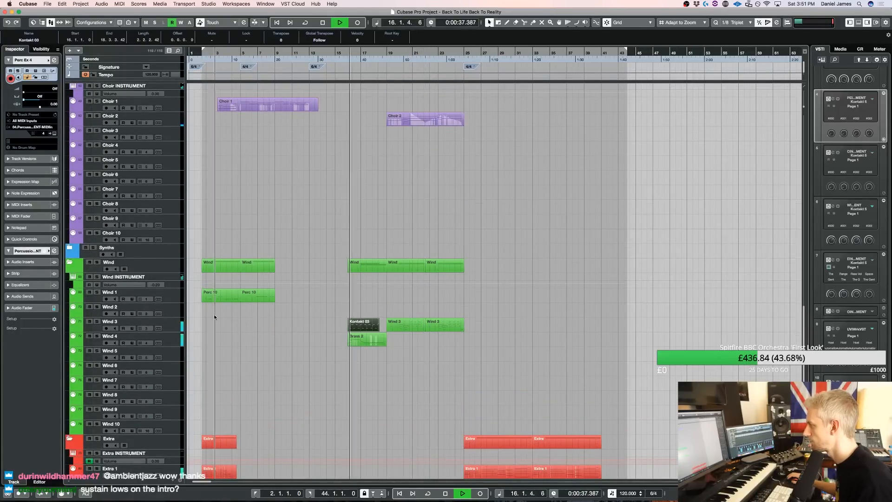
# Solo Wind 3 to check the copied phrase from bar 16, and clear the wind solo
pyautogui.click(96, 321)
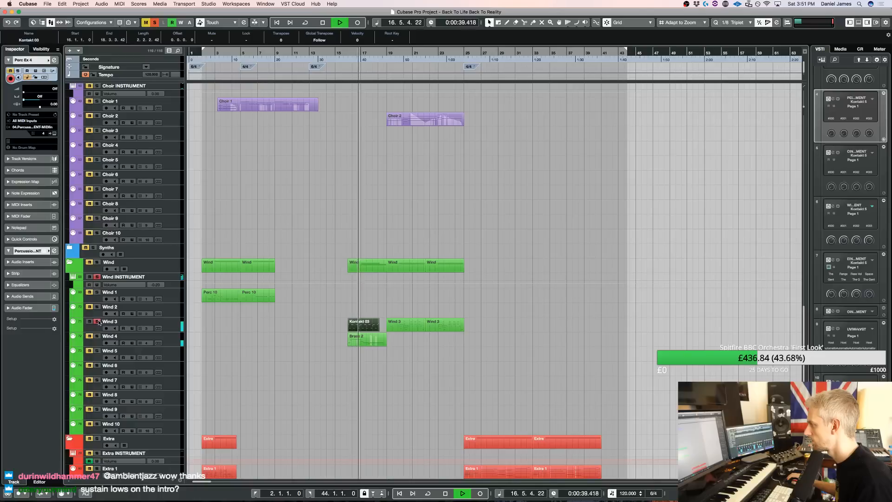
pyautogui.press('space')
pyautogui.press('space')
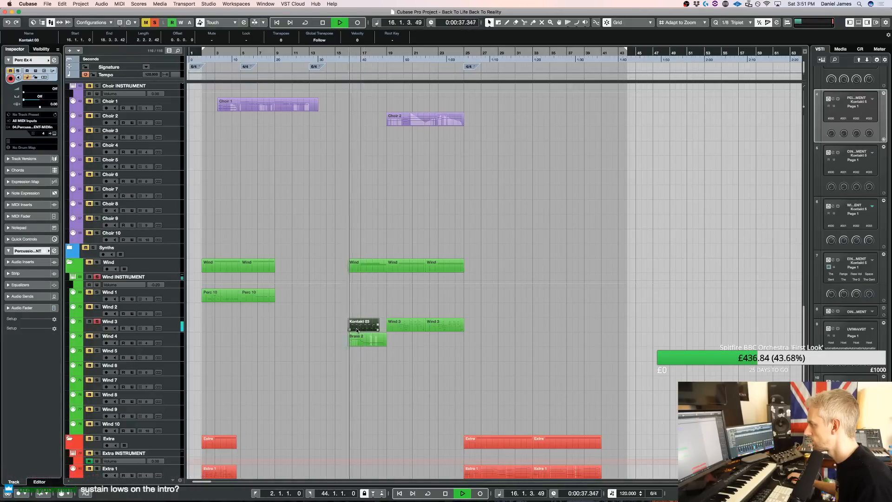
pyautogui.click(97, 277)
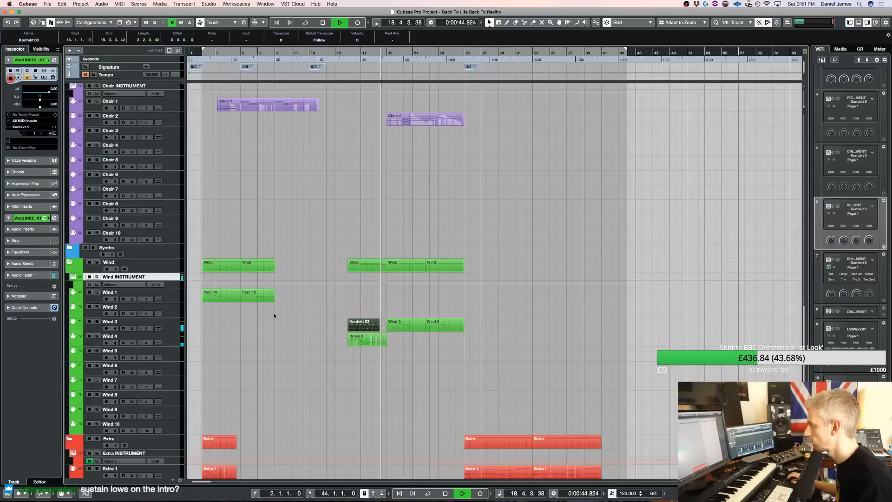
# Solo Wind INSTRUMENT, UVIWorkstationVST 01 and Kontakt 03 and play them together from bar 13
pyautogui.press('space')
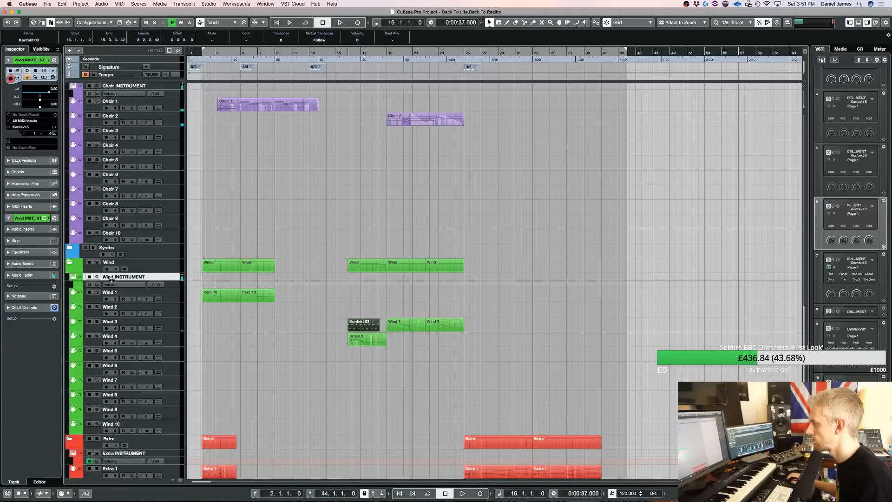
pyautogui.press('space')
pyautogui.scroll(15, 295, 299)
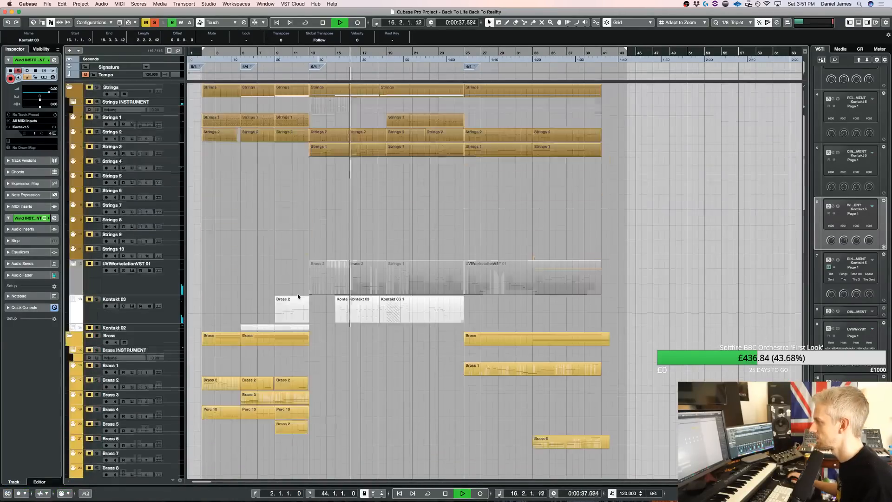
pyautogui.click(98, 300)
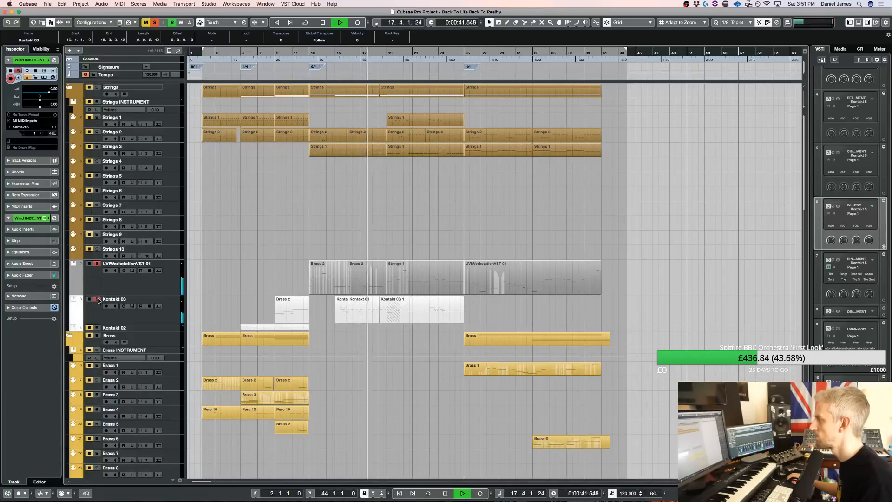
pyautogui.press('space')
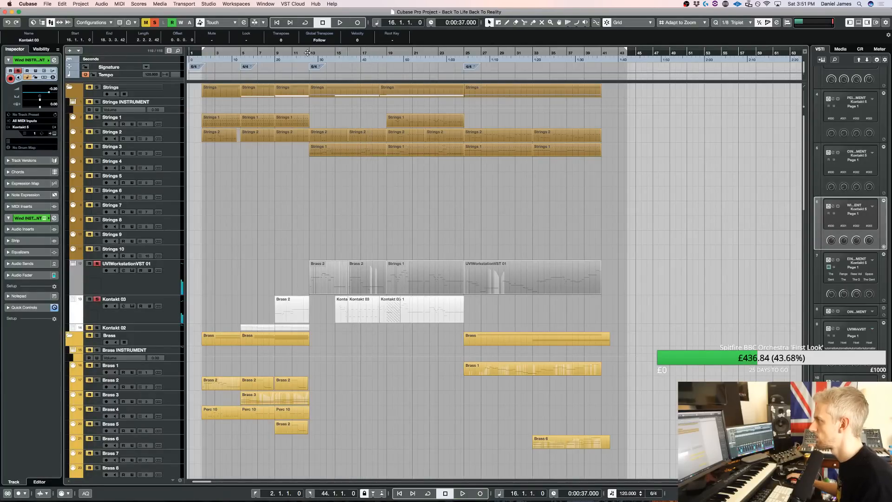
pyautogui.scroll(-15, 354, 149)
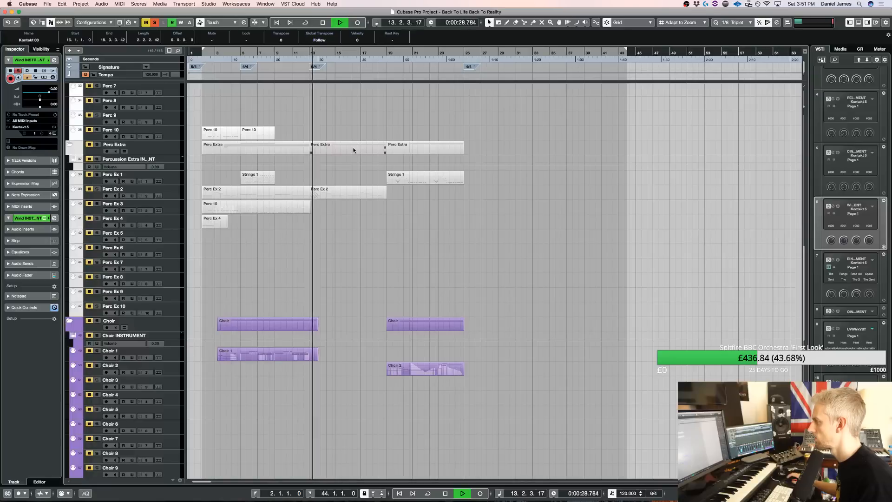
pyautogui.scroll(15, 353, 149)
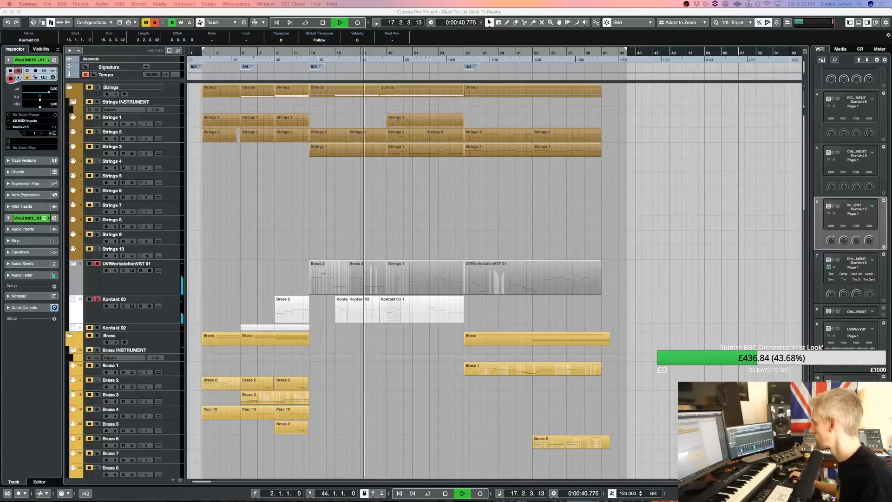
# Glue the split Kontakt 03 parts back into one part ending at bar 25
pyautogui.click(349, 326)
pyautogui.press('4')
pyautogui.click(340, 307)
pyautogui.click(340, 308)
pyautogui.click(341, 308)
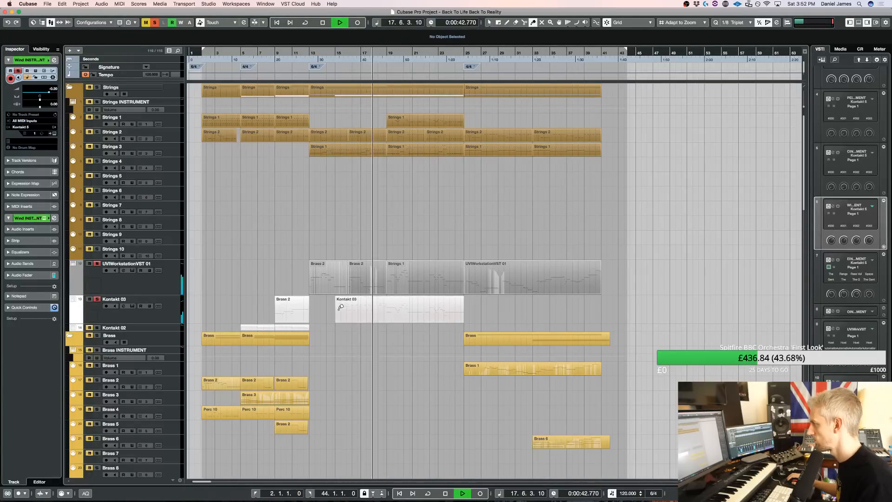
# Delete the long D4 note at bar 19 in the Kontakt 03 part and turn off all solos
pyautogui.doubleClick(388, 307)
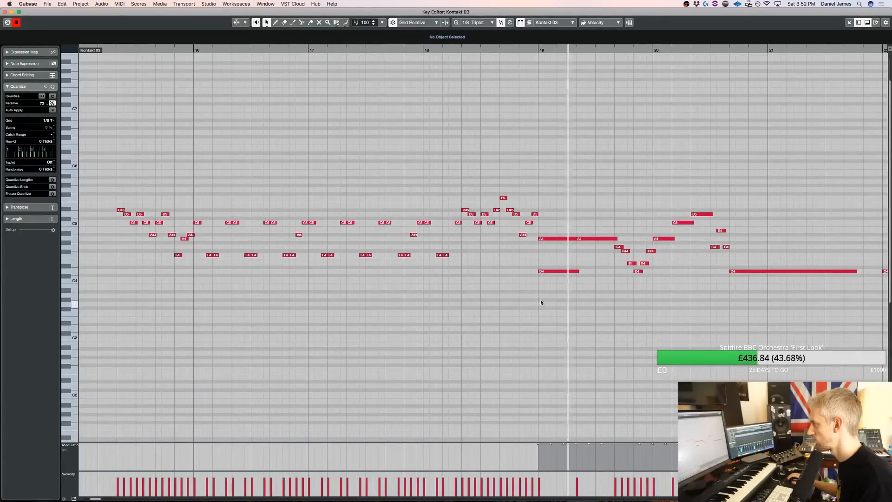
pyautogui.click(560, 238)
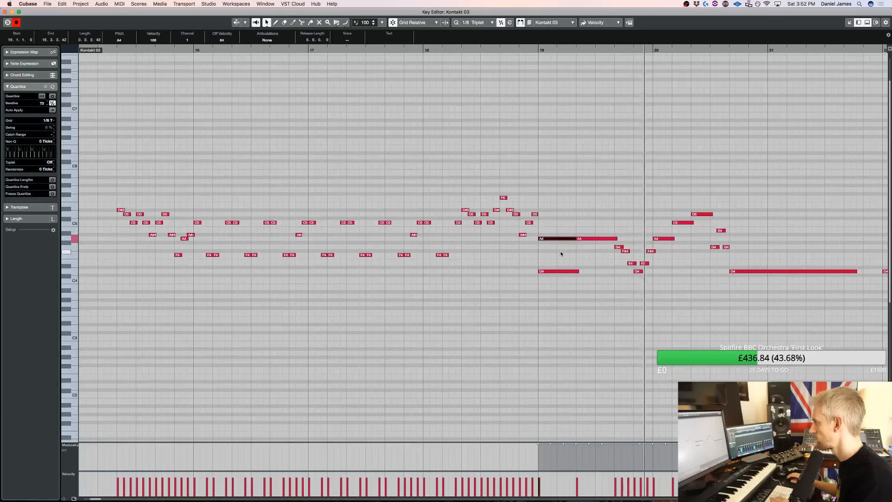
pyautogui.click(562, 272)
pyautogui.press('Delete')
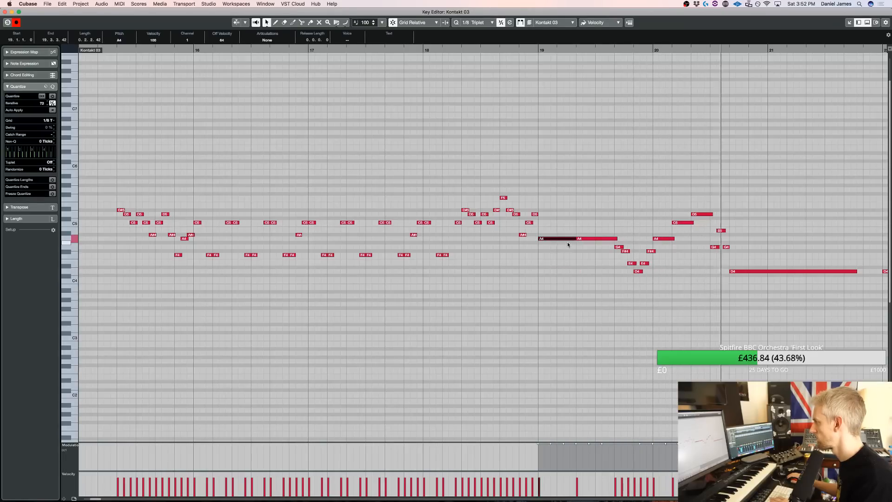
pyautogui.press('Return')
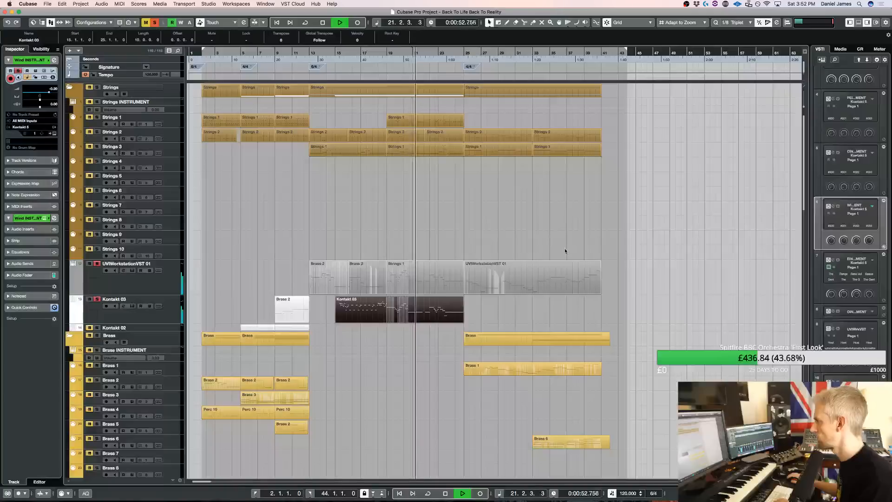
pyautogui.click(155, 24)
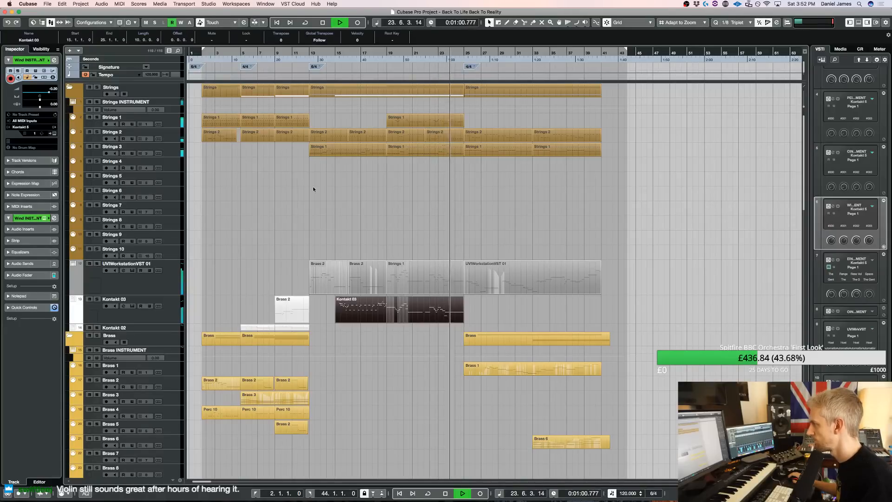
# Open the Kontakt instrument used by Brass 1 and slightly adjust the Rotdorn Horns a3 Multi volume
pyautogui.scroll(-1, 320, 188)
pyautogui.scroll(-5, 320, 188)
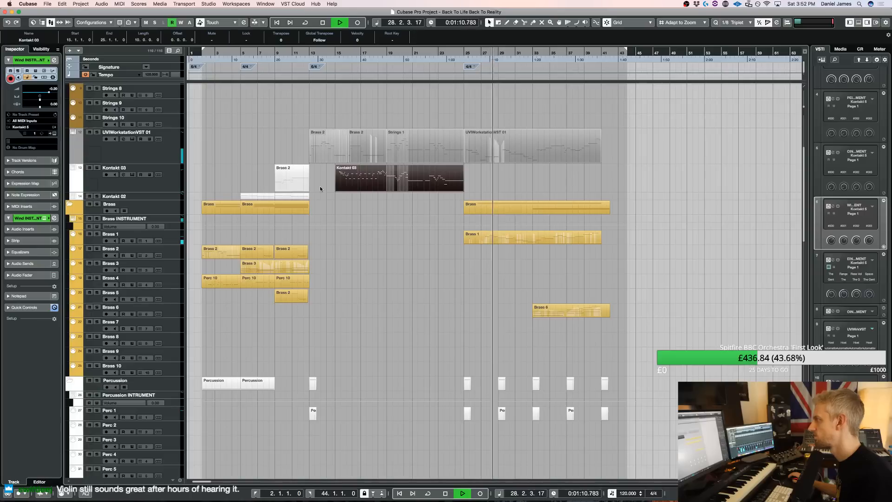
pyautogui.click(204, 237)
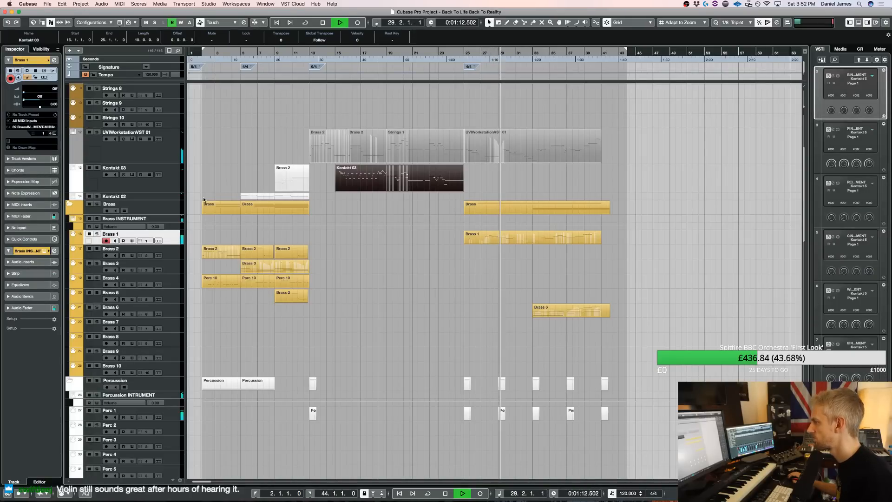
pyautogui.press('e')
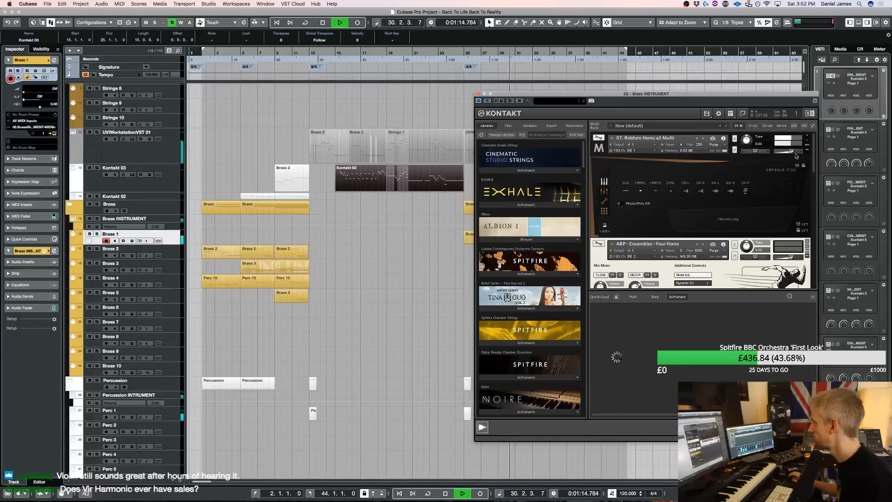
pyautogui.moveTo(793, 153); pyautogui.dragTo(795, 155)
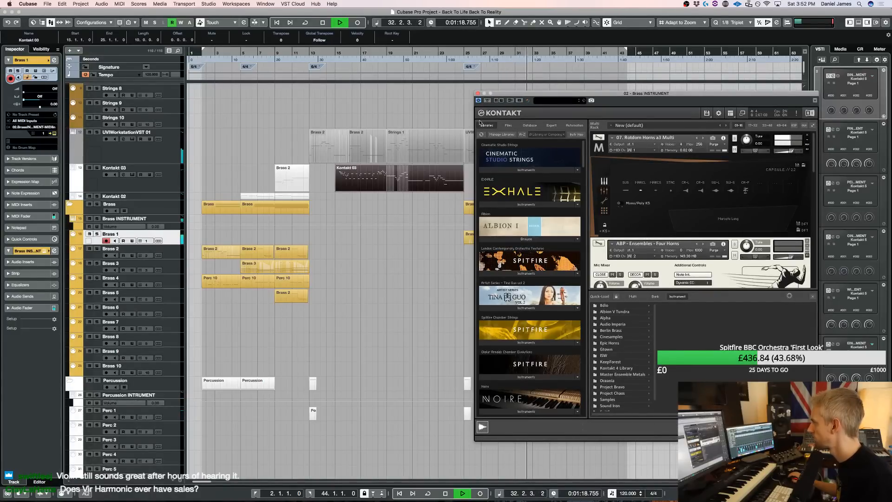
pyautogui.click(478, 93)
# Examine the notes of the Brass 1 part in the key editor during playback
pyautogui.doubleClick(495, 242)
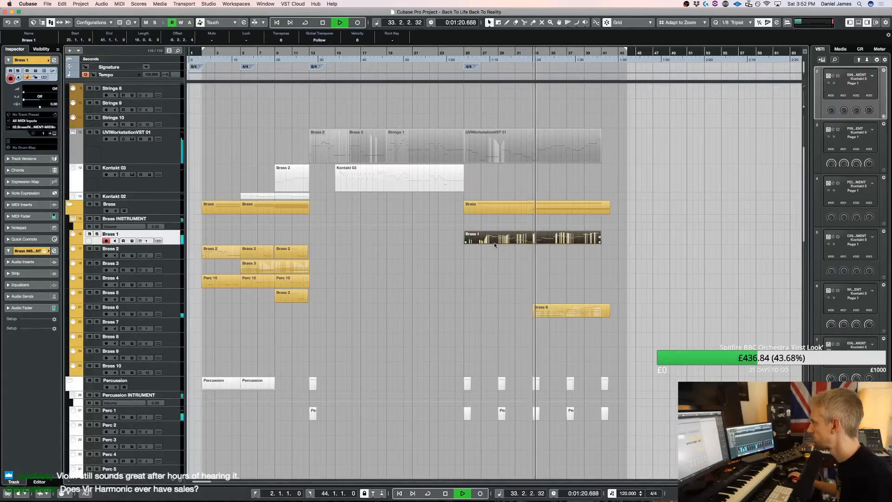
pyautogui.press('g')
pyautogui.press('g')
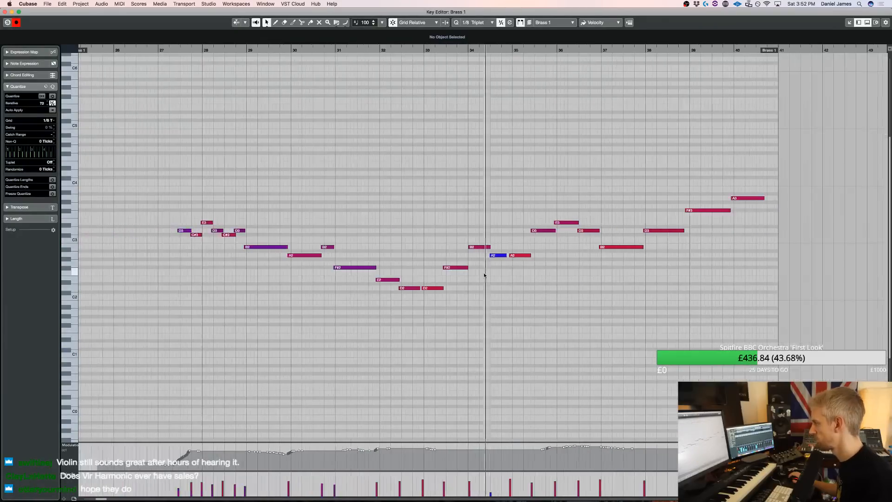
pyautogui.press('Return')
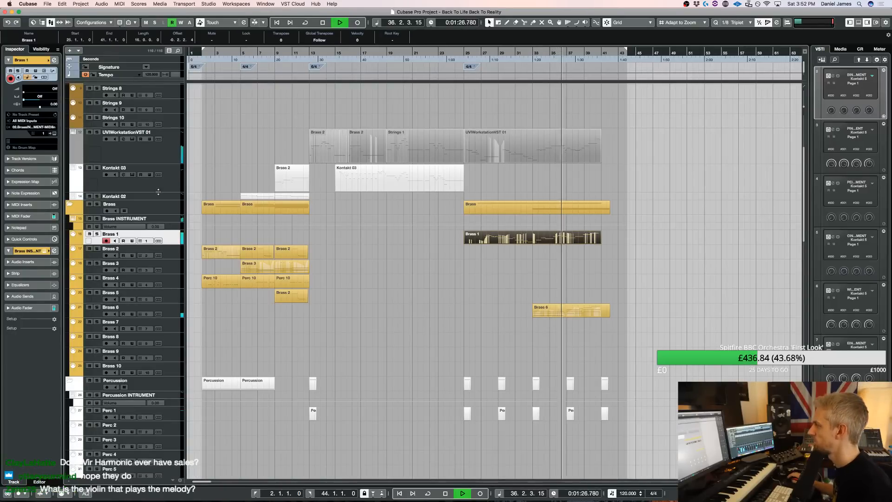
# Solo the Brass folder, open the Brass 6 part and play it from bar 33
pyautogui.click(97, 204)
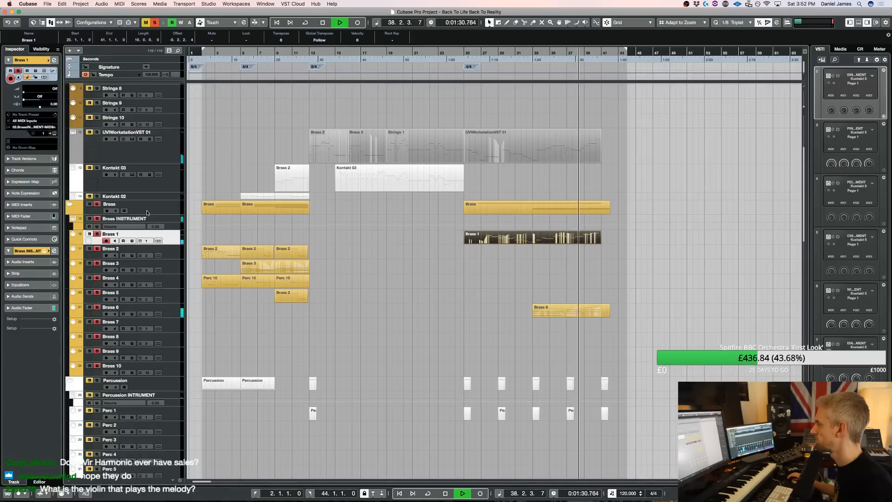
pyautogui.doubleClick(568, 316)
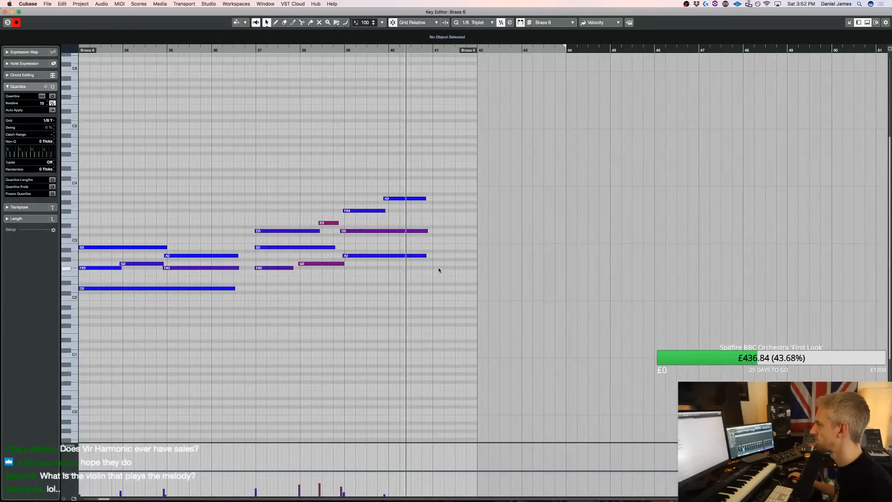
pyautogui.press('space')
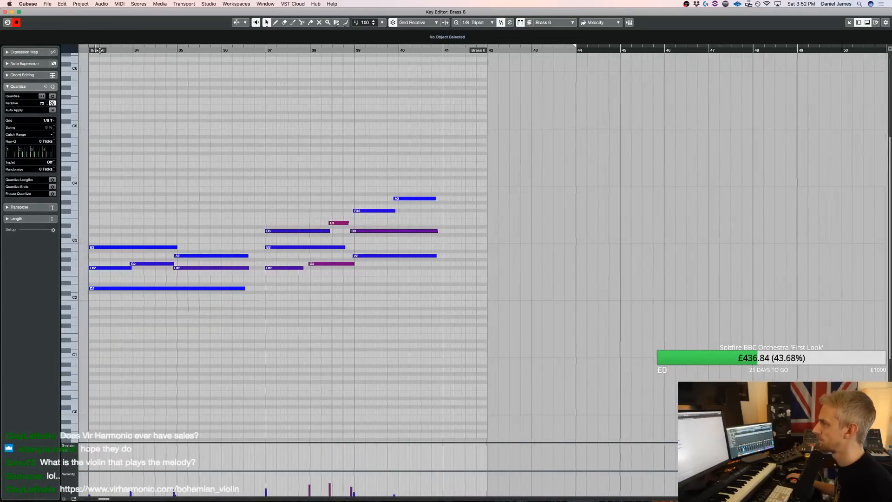
pyautogui.press('space')
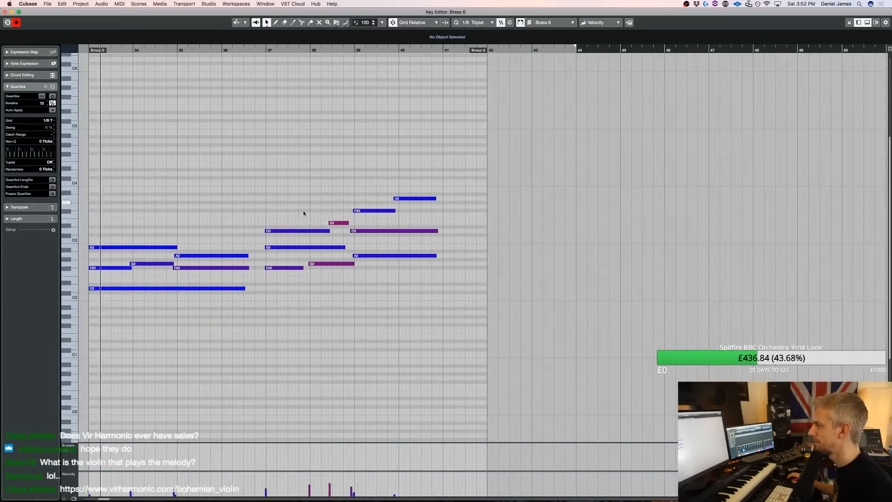
# In the Brass 6 part, transpose the B2 note at bar 37 and the long D3 near bar 39 down one octave
pyautogui.click(321, 247)
pyautogui.hotkey('shift', 'Down')
pyautogui.click(385, 231)
pyautogui.hotkey('shift', 'Down')
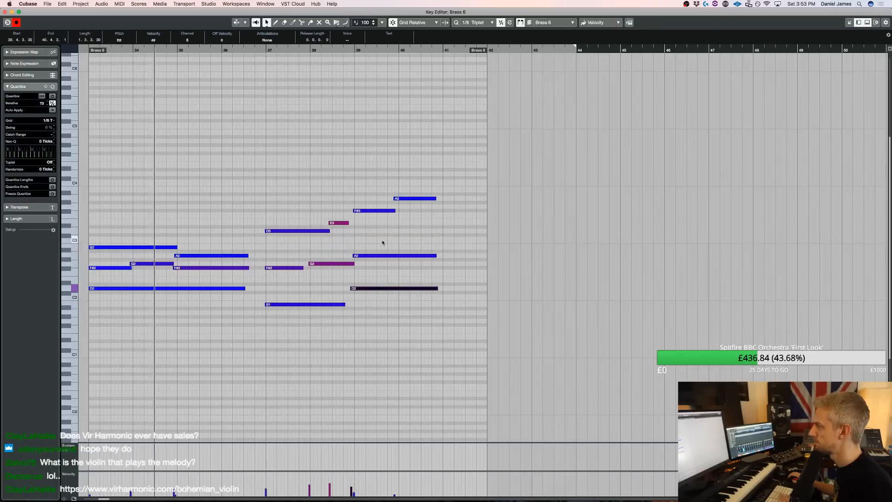
# Lengthen the Brass 6 notes ending in bar 36, the F#2 at bar 37 to bar 38, and the E3 to bar 39
pyautogui.moveTo(225, 297); pyautogui.dragTo(311, 269)
pyautogui.click(346, 223)
pyautogui.moveTo(345, 224); pyautogui.dragTo(354, 222)
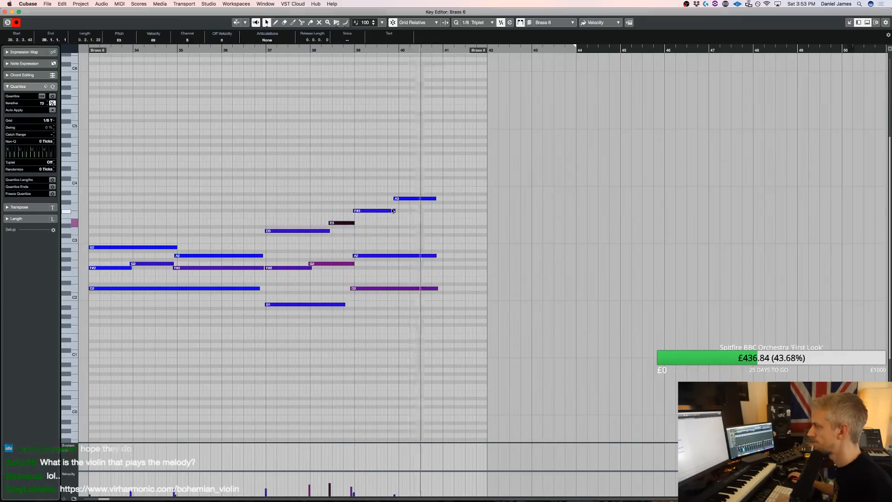
pyautogui.press('Return')
# Play the soloed brass in the opening section, and solo the Strings folder to hear it from bar 13
pyautogui.press('space')
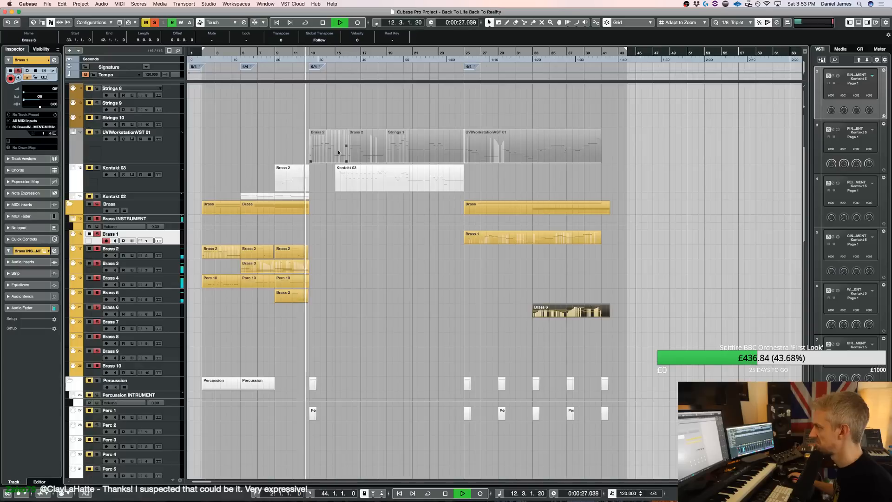
pyautogui.press('space')
pyautogui.scroll(5, 279, 139)
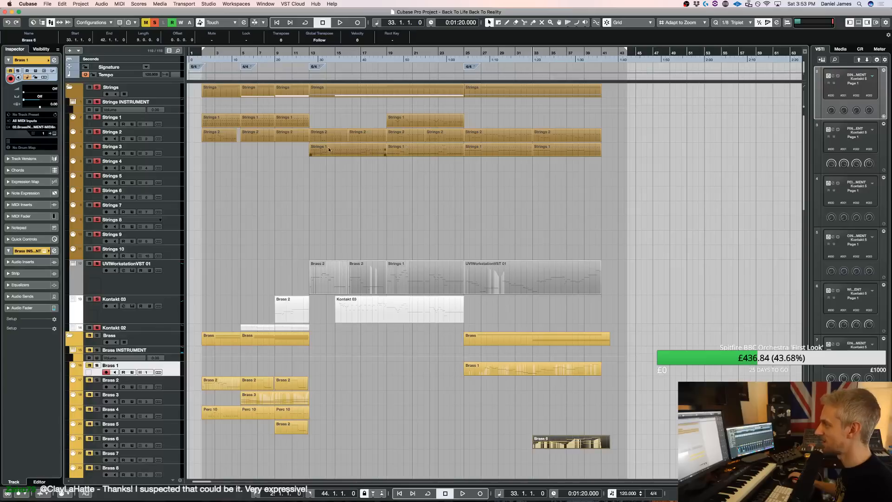
pyautogui.press('space')
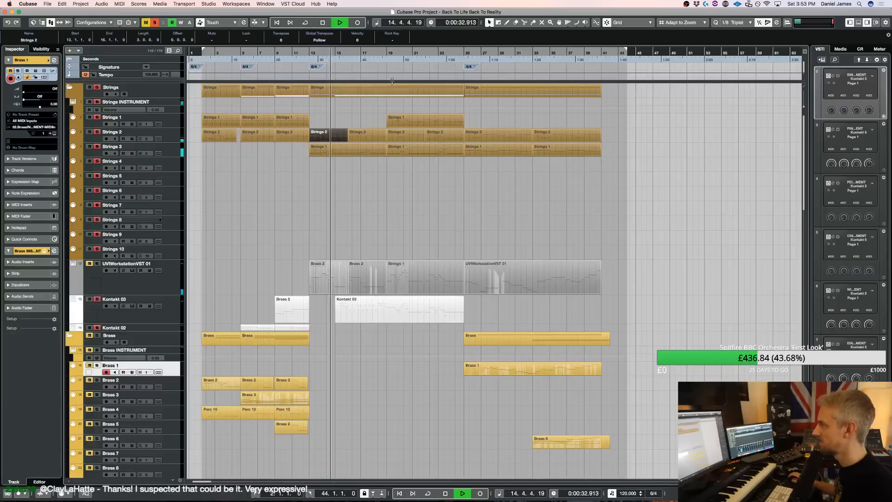
# Play the soloed parts from about bar 19, clear all solos, and play the opening of the full mix
pyautogui.click(385, 52)
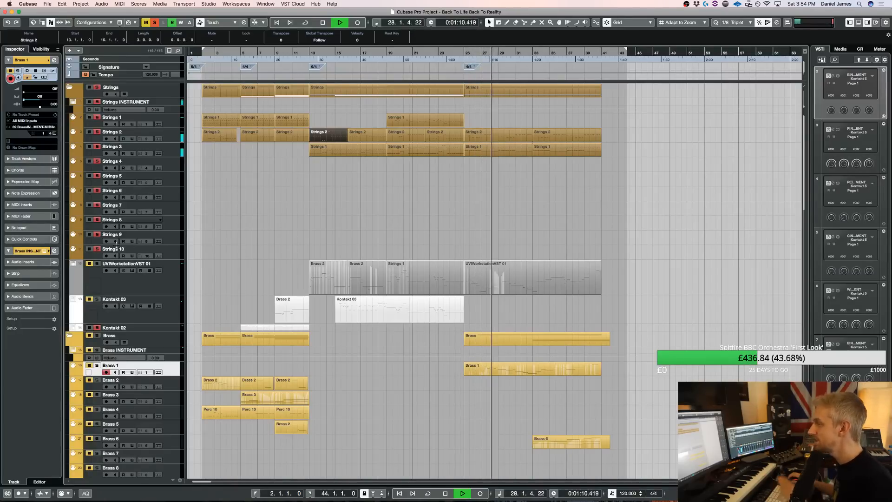
pyautogui.click(153, 22)
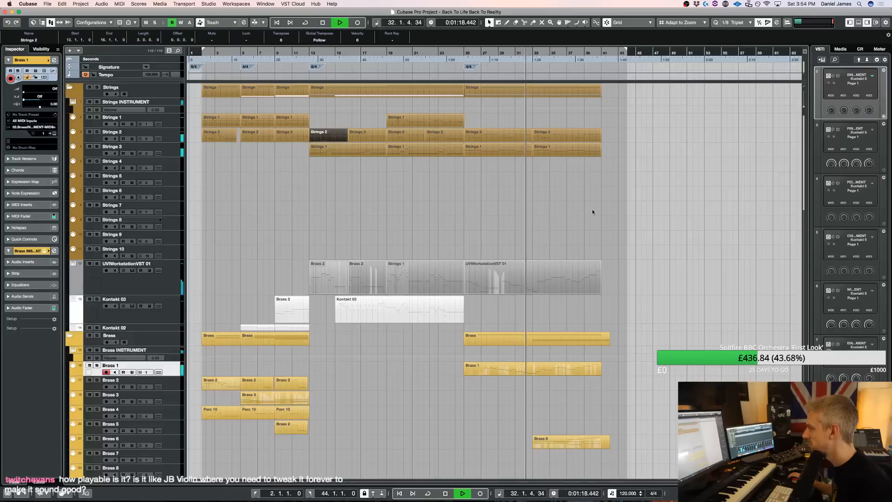
pyautogui.press('space')
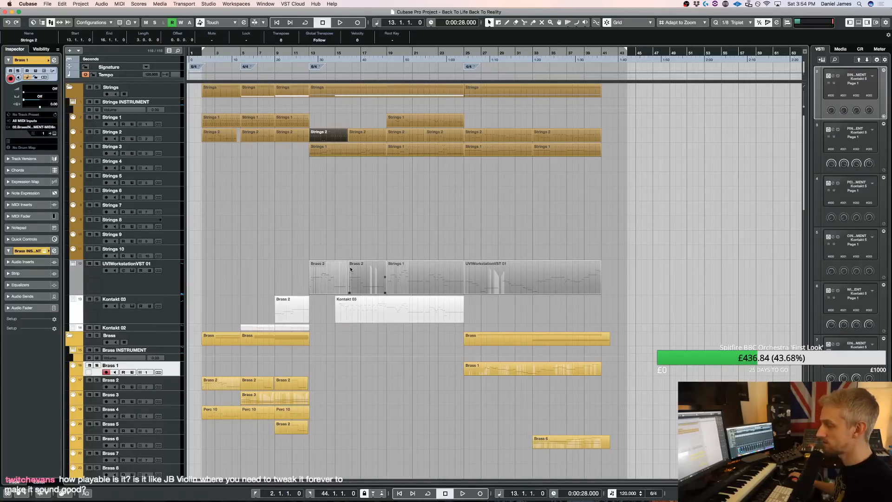
pyautogui.click(158, 292)
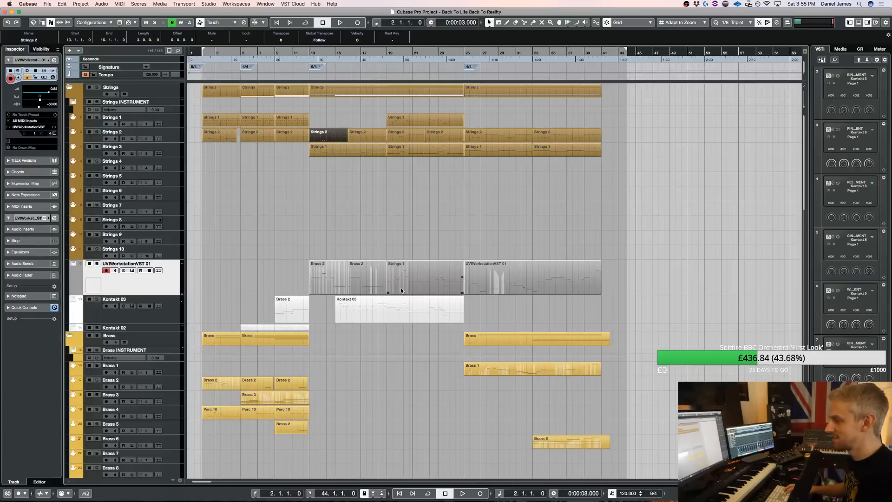
pyautogui.press('space')
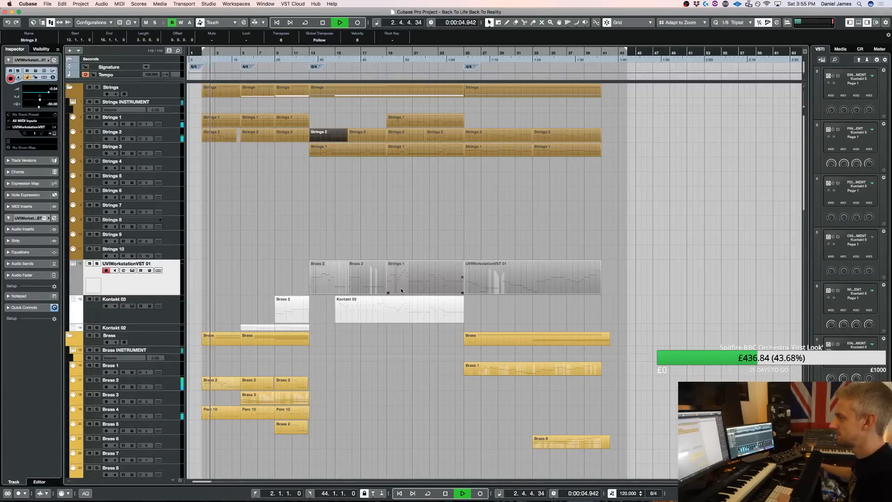
pyautogui.press('space')
# Open the Percussion Extra Kontakt instrument from the Perc Ex 5 track and play the piece from bar 2
pyautogui.scroll(-10, 420, 285)
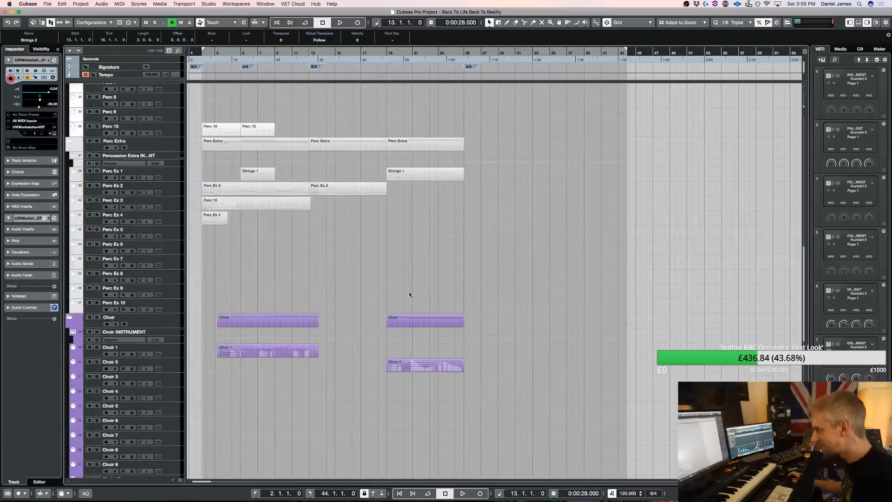
pyautogui.click(176, 236)
pyautogui.press('e')
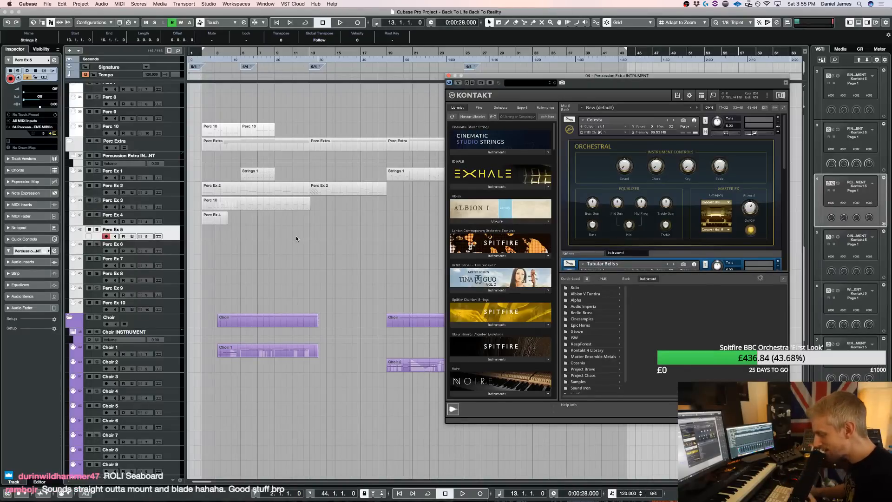
pyautogui.click(274, 250)
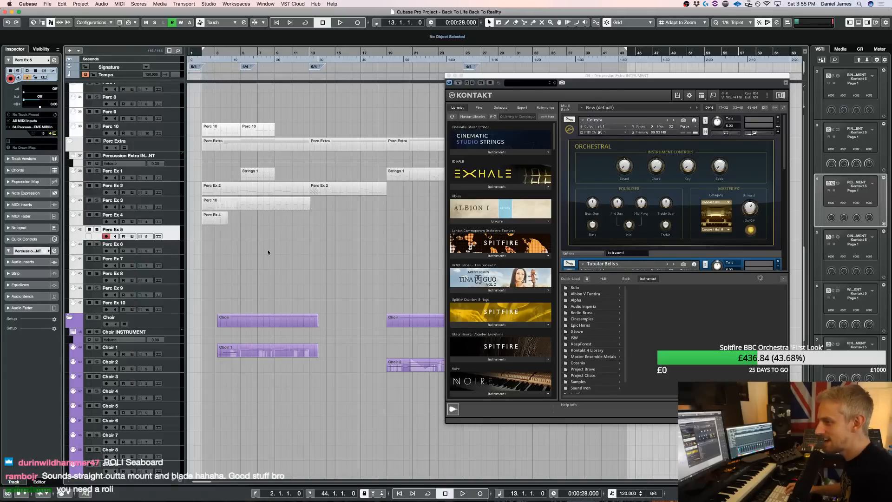
pyautogui.press('space')
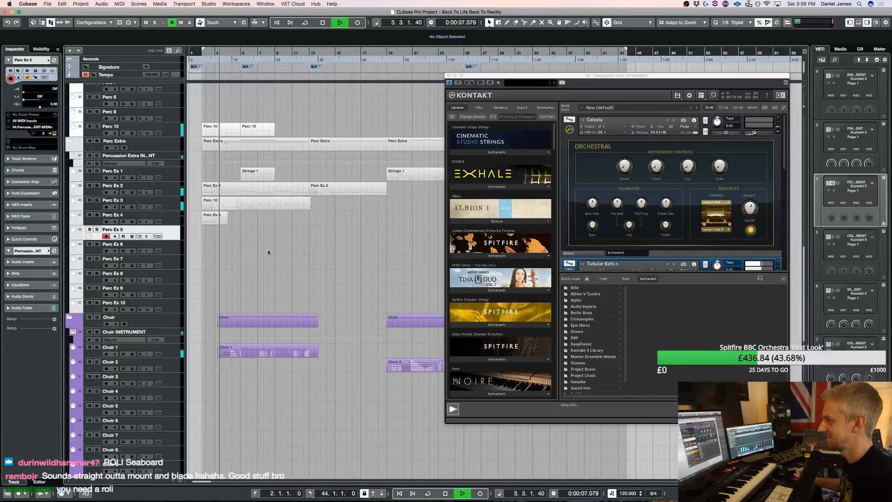
# Look through the instrument rack, the Samples folder and the library list for a suitable percussion patch
pyautogui.scroll(-10, 626, 244)
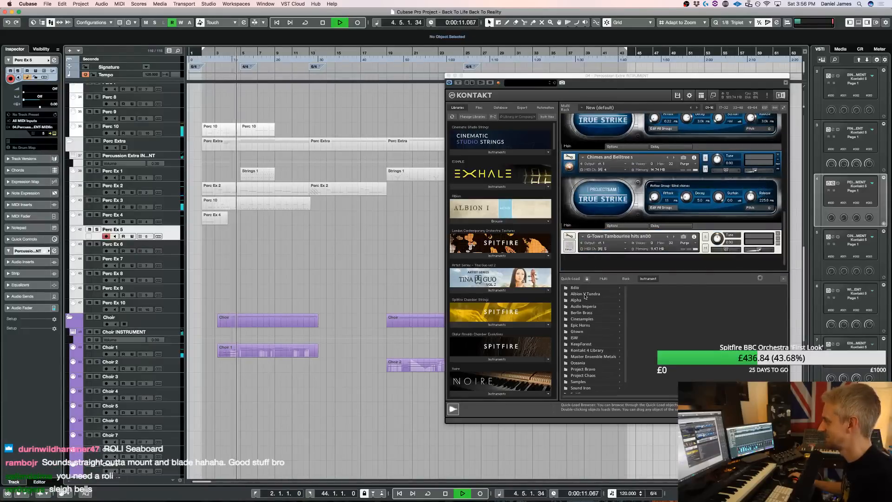
pyautogui.click(581, 382)
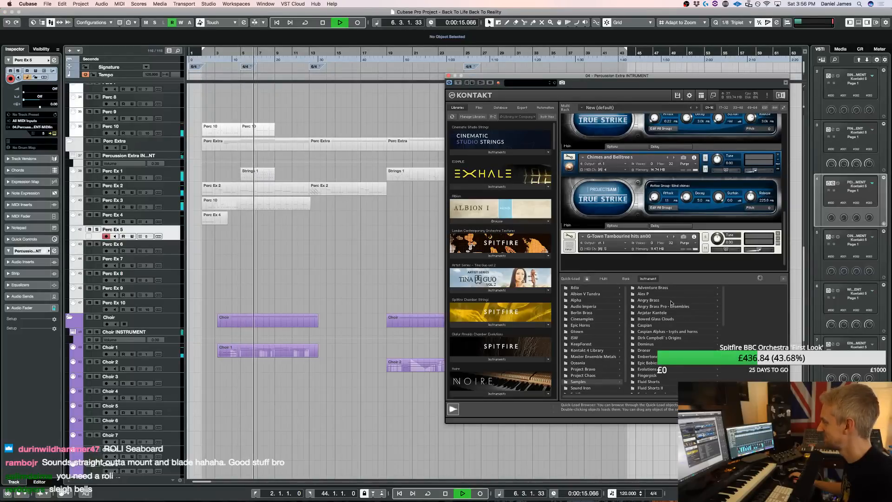
pyautogui.scroll(-5, 661, 315)
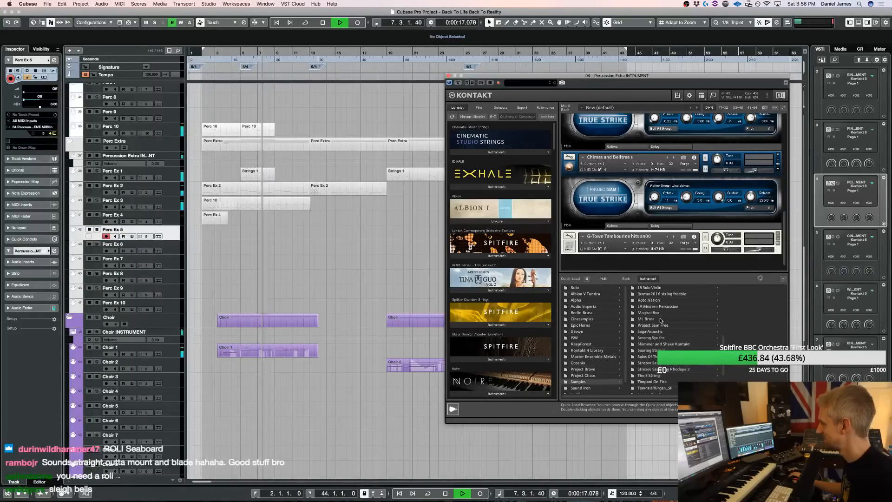
pyautogui.scroll(-5, 660, 315)
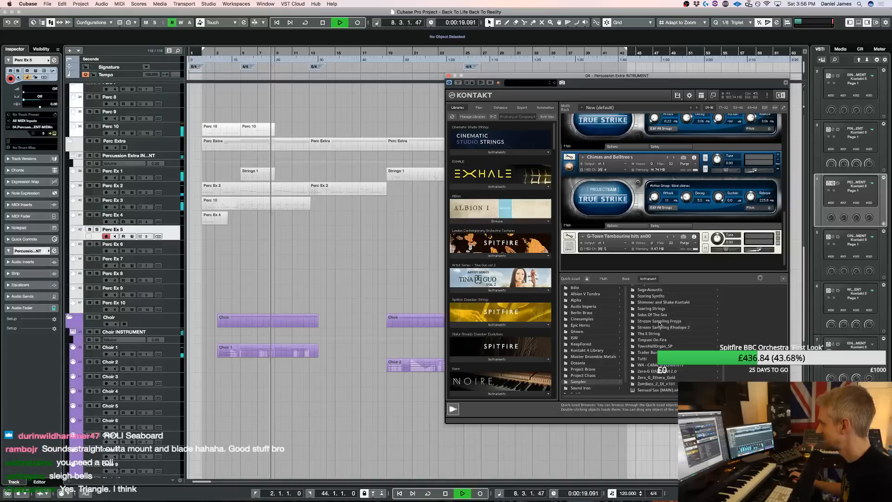
pyautogui.scroll(3, 669, 323)
pyautogui.scroll(15, 677, 324)
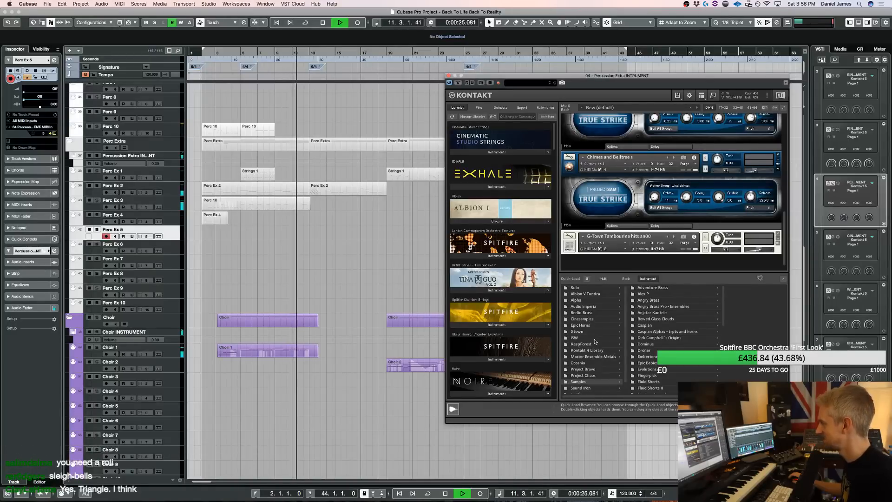
pyautogui.scroll(-20, 534, 228)
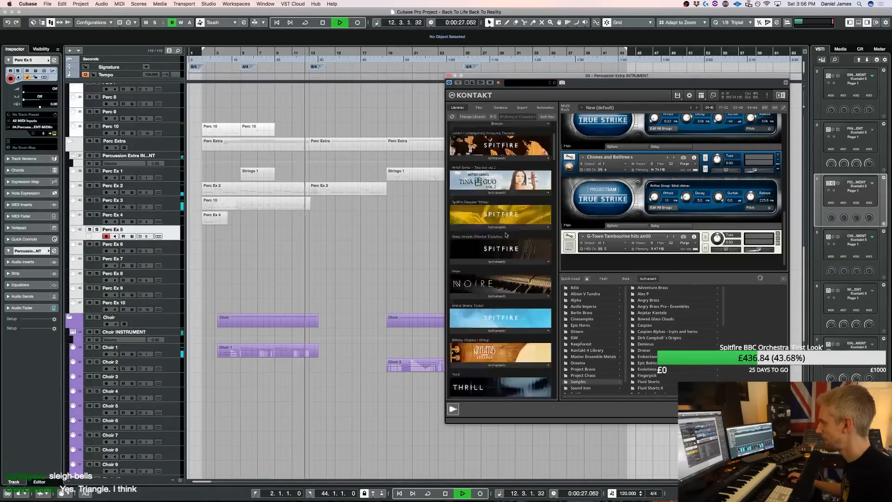
pyautogui.scroll(-3, 505, 238)
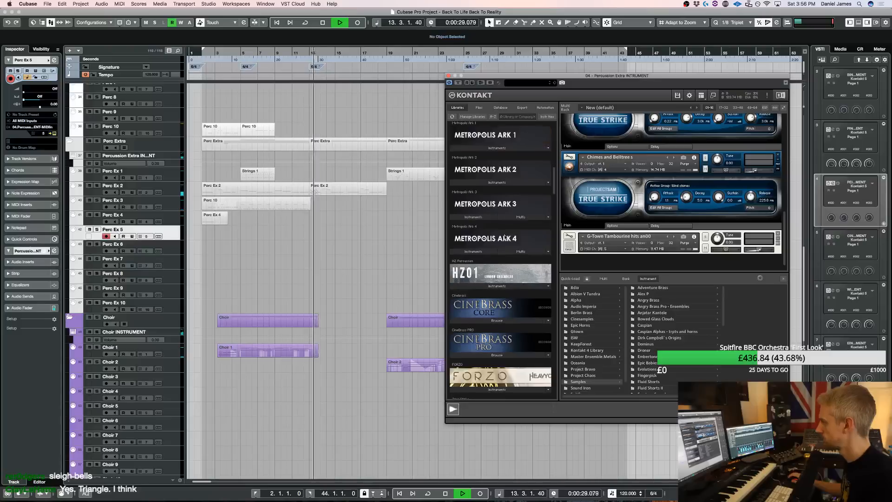
# Replace the G-Town Tambourine hits instrument with CPCore Triangles_Mark Tree from the CinePercCore instruments in the Cinesamples folder
pyautogui.click(582, 319)
pyautogui.click(646, 294)
pyautogui.click(746, 289)
pyautogui.click(745, 288)
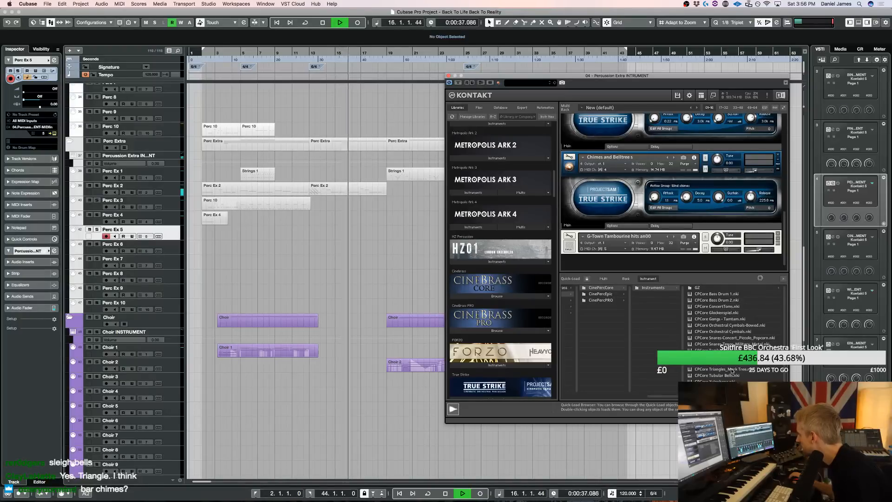
pyautogui.moveTo(728, 365); pyautogui.dragTo(663, 249)
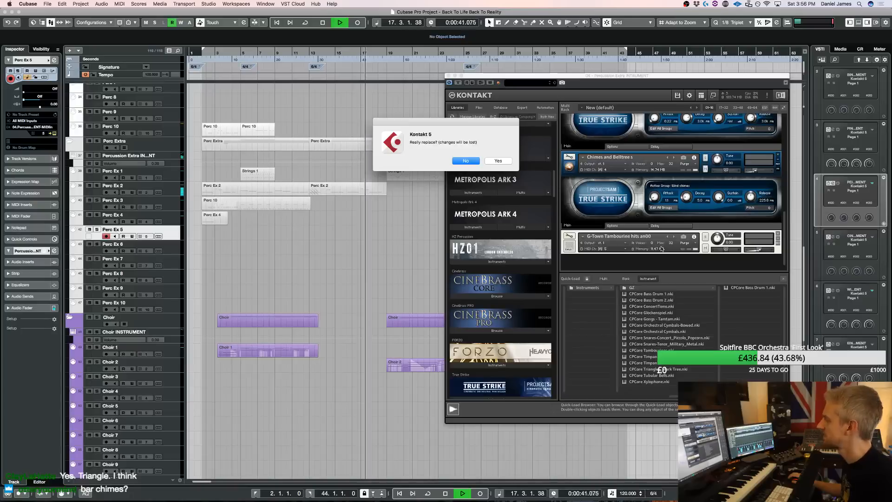
pyautogui.click(499, 161)
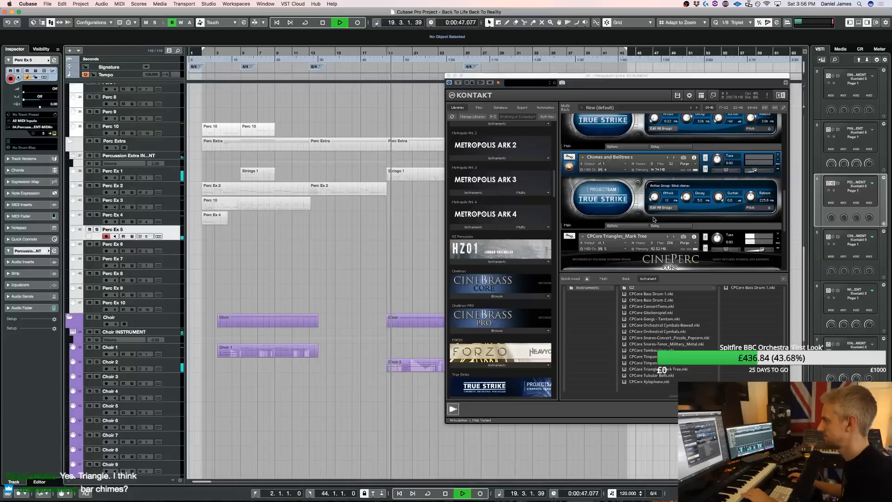
# Stop playback, hide Kontakt's quick-load browser and select the CPCore Triangles_Mark Tree instrument
pyautogui.press('space')
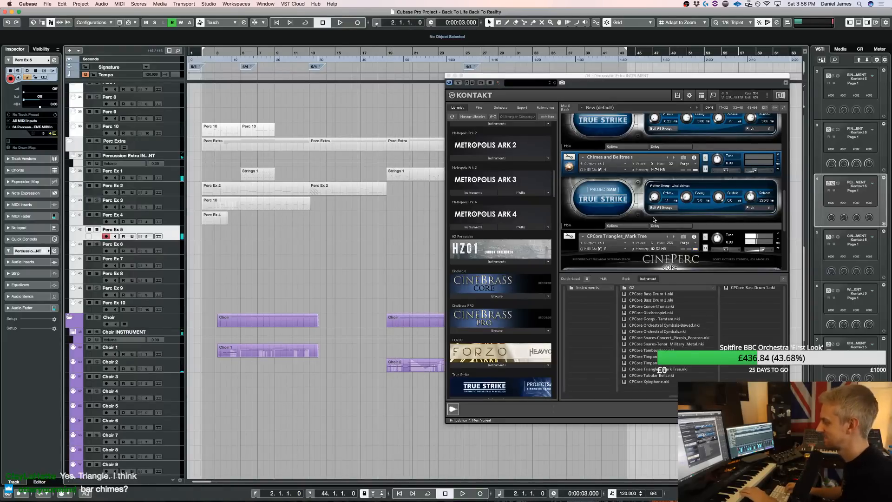
pyautogui.click(784, 281)
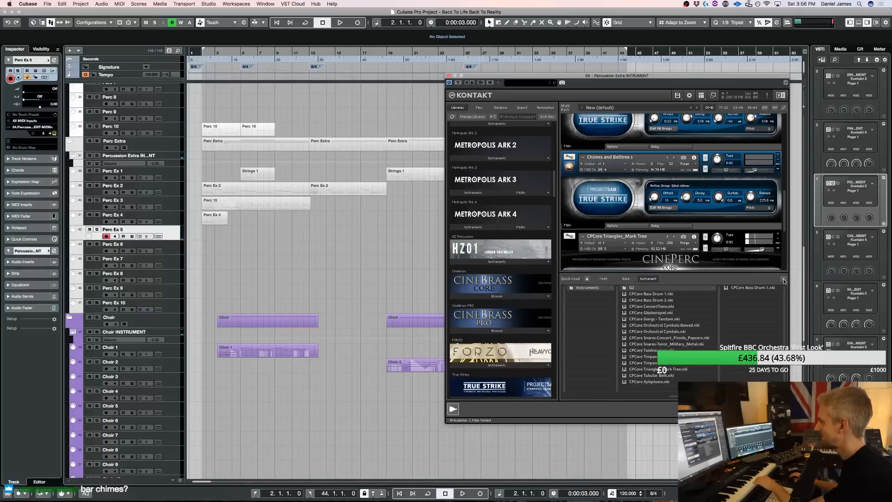
pyautogui.click(784, 280)
pyautogui.click(736, 235)
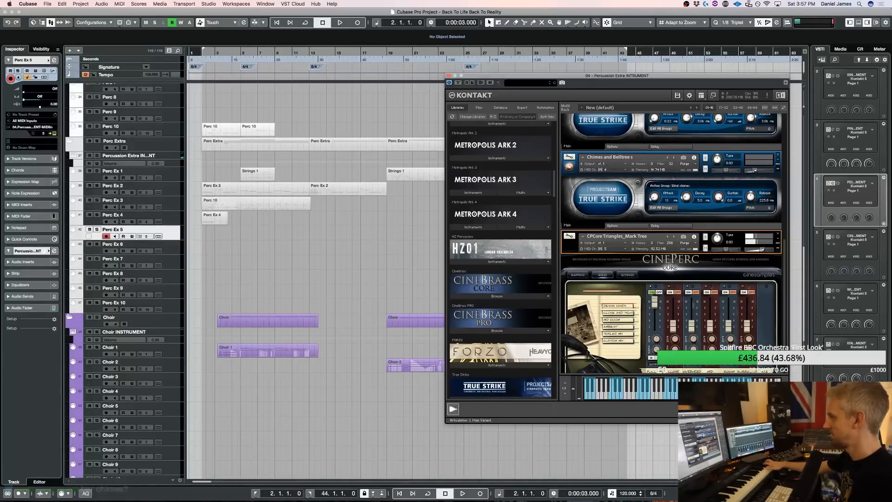
# Place the Perc Ex 4 part on the Perc Ex 5 track and transpose its note up to D6
pyautogui.moveTo(217, 220); pyautogui.dragTo(216, 232)
pyautogui.doubleClick(215, 230)
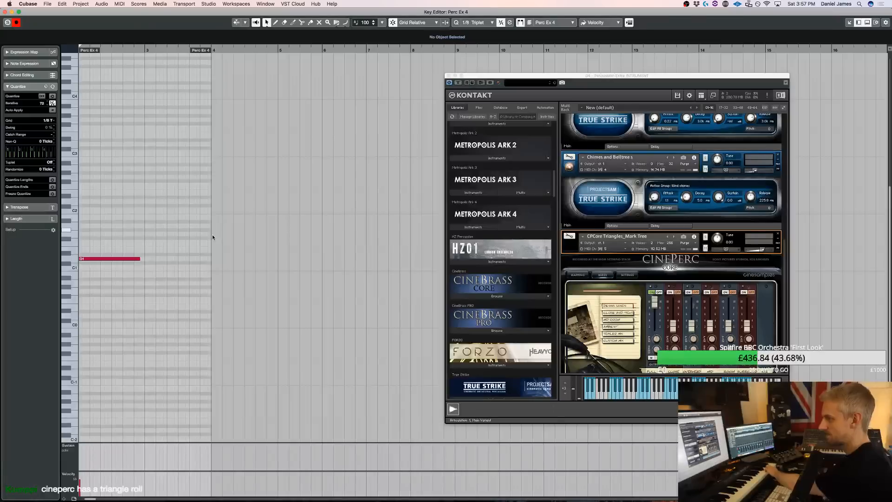
pyautogui.scroll(5, 147, 284)
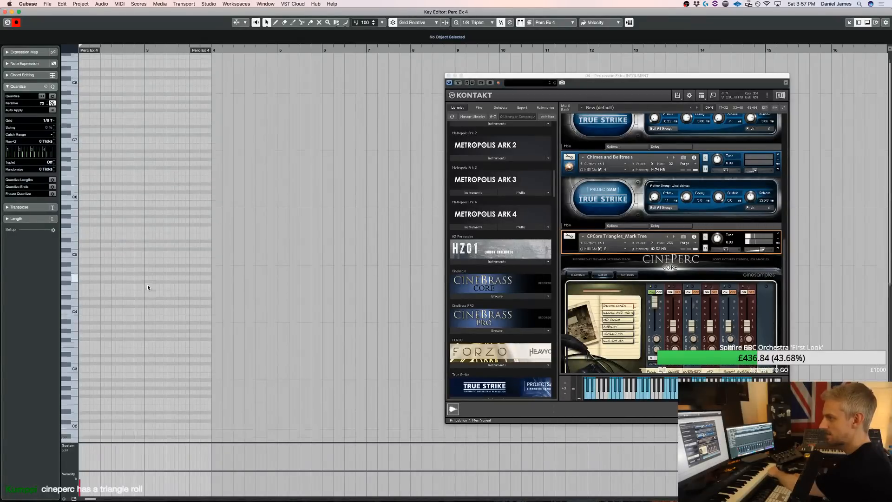
pyautogui.press('super+a')
pyautogui.hotkey('shift', 'Up')
pyautogui.hotkey('shift', 'Up')
pyautogui.hotkey('shift', 'Up')
pyautogui.hotkey('shift', 'Up')
pyautogui.hotkey('shift', 'Up')
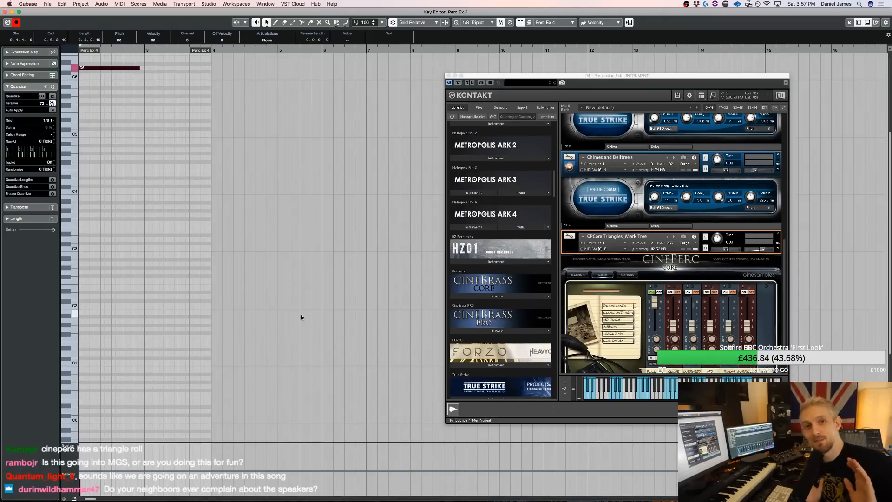
# Record a fast alternating two-note triangle pattern over bars 2 to 12, and adjust the CPCore Triangles_Mark Tree instrument's volume during playback
pyautogui.press('space')
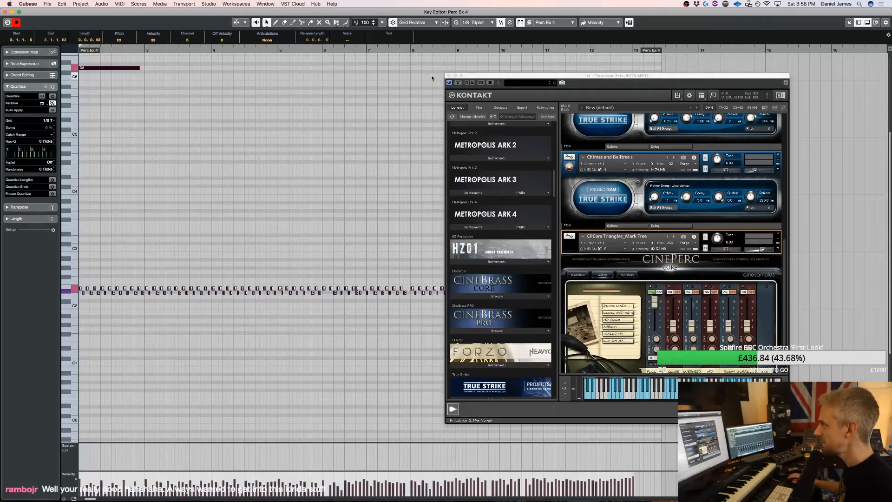
pyautogui.click(449, 75)
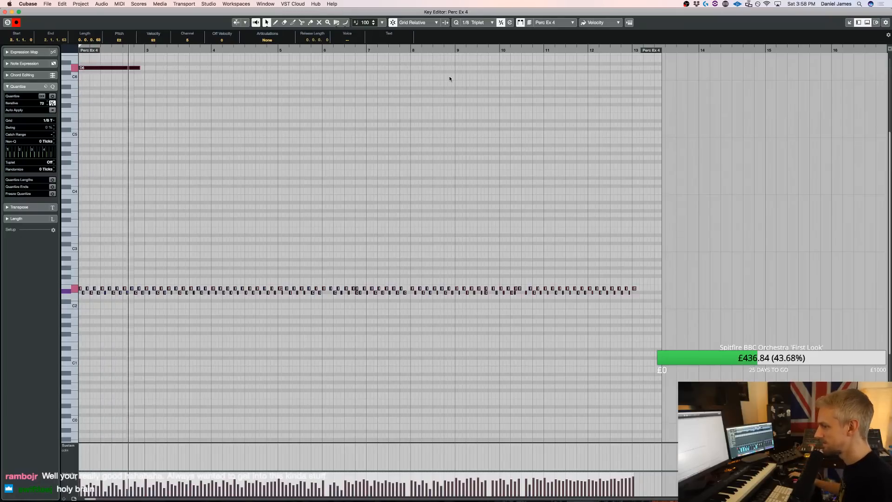
pyautogui.press('e')
pyautogui.scroll(-5, 756, 298)
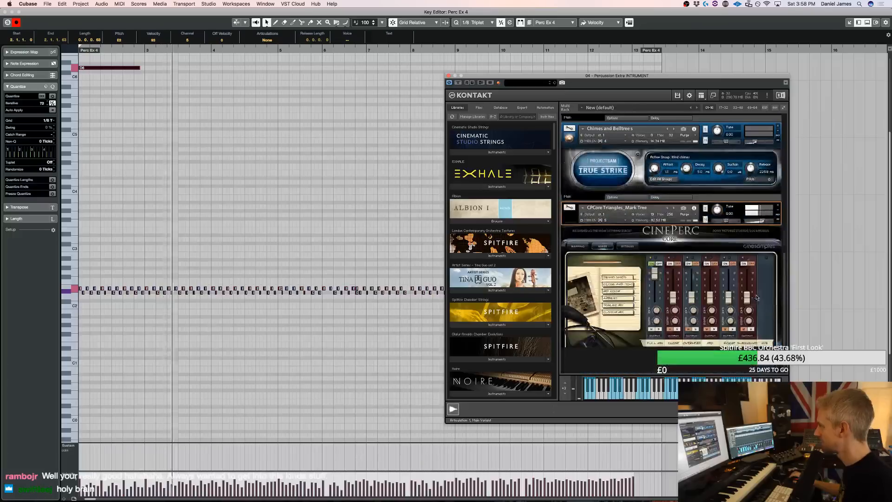
pyautogui.moveTo(762, 221); pyautogui.dragTo(759, 224)
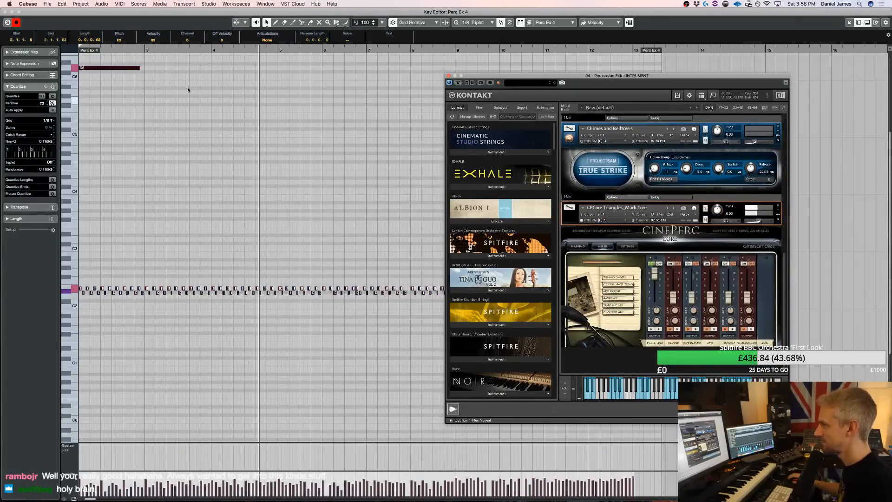
pyautogui.moveTo(254, 100); pyautogui.dragTo(80, 54)
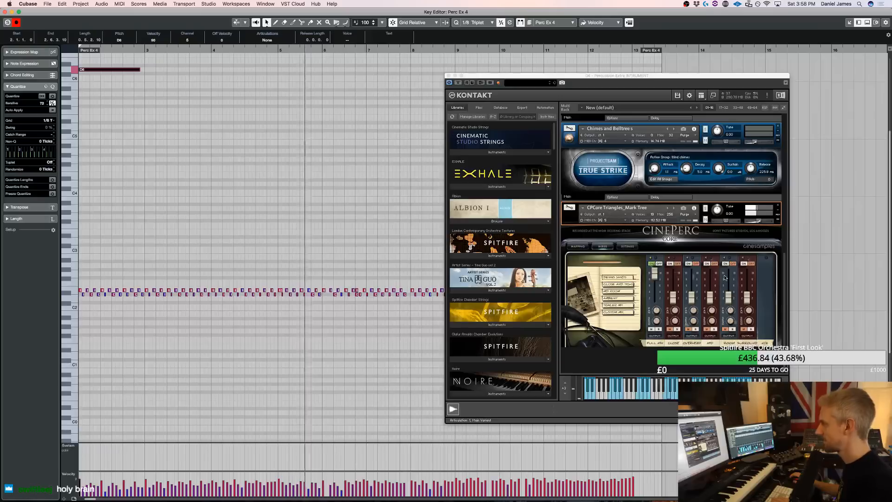
pyautogui.click(329, 295)
pyautogui.press('space')
# Open CPCore Triangles_Mark Tree for editing and add a three-band EQ to the next free insert effect slot
pyautogui.click(569, 208)
pyautogui.scroll(-5, 633, 287)
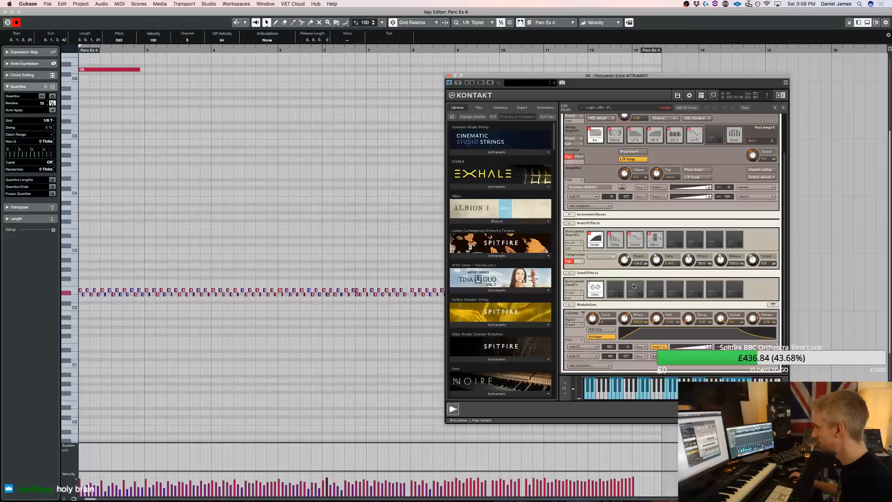
pyautogui.click(622, 298)
pyautogui.click(640, 275)
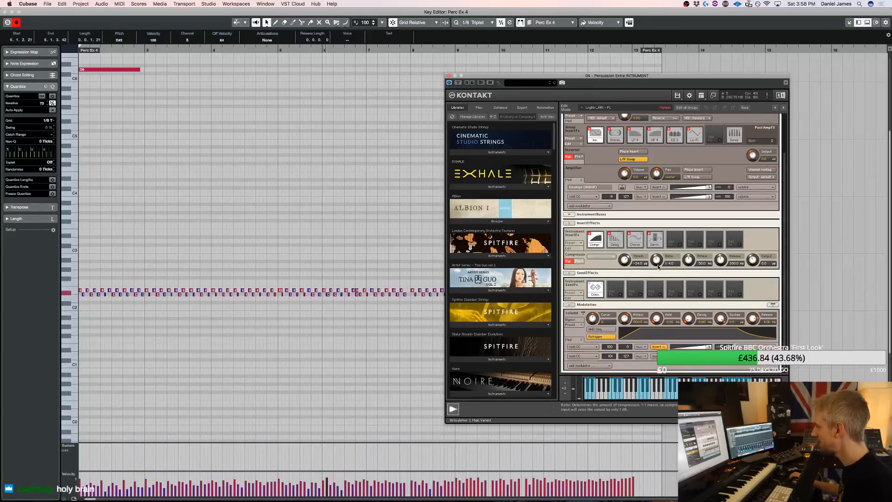
pyautogui.moveTo(692, 258)
pyautogui.click(714, 276)
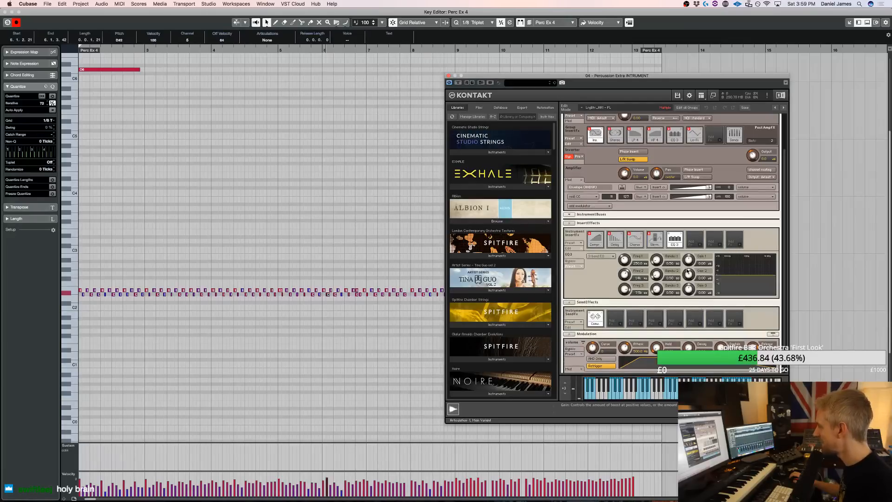
# Set the EQ's third band to about 10 kHz while boosted, and bring its gain down to a slight cut
pyautogui.moveTo(690, 288); pyautogui.dragTo(690, 281)
pyautogui.moveTo(625, 289); pyautogui.dragTo(628, 283)
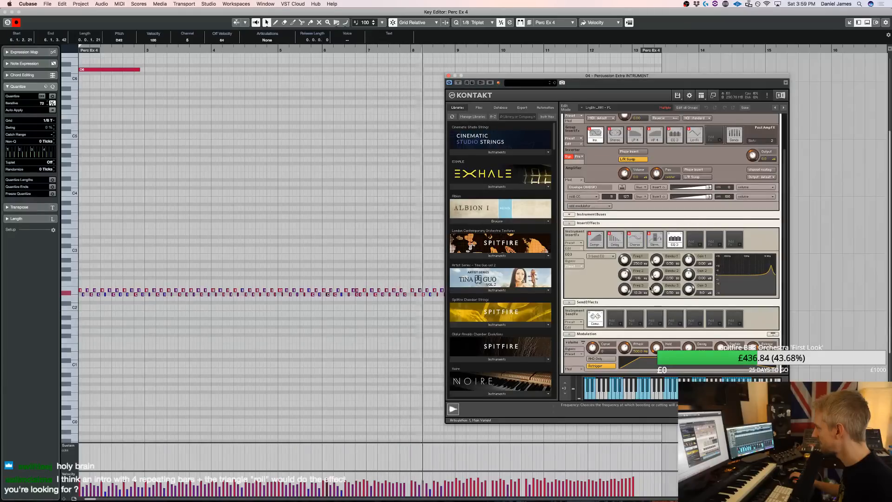
pyautogui.moveTo(690, 289); pyautogui.dragTo(692, 315)
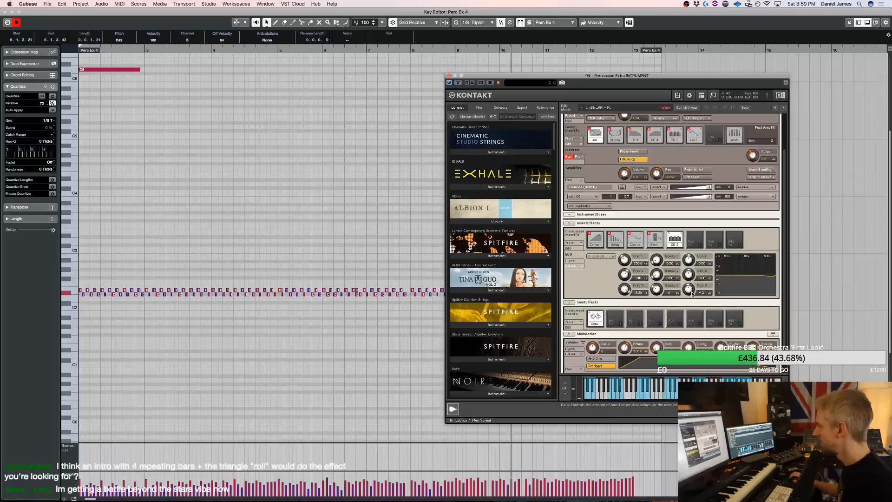
# Leave the edit view of the CPCore Triangles_Mark Tree instrument and close its plug-in window and the note editor
pyautogui.scroll(3, 624, 148)
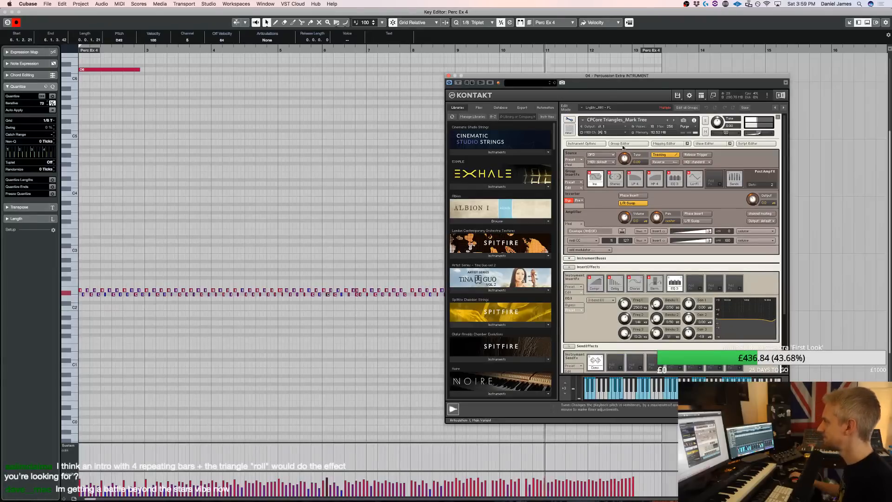
pyautogui.click(569, 120)
pyautogui.click(353, 168)
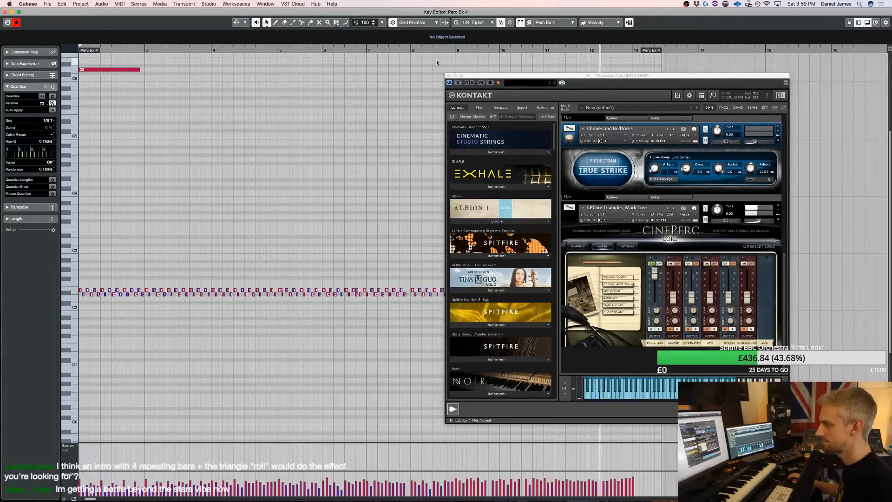
pyautogui.click(447, 75)
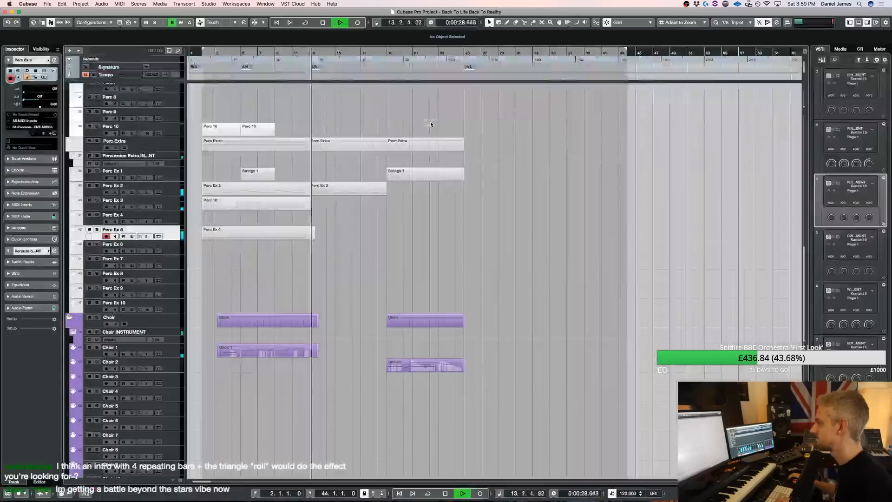
pyautogui.press('super+w')
# Reopen the Perc Ex 4 part, delete the last note near bar 13 and lower the velocity of all notes
pyautogui.doubleClick(301, 236)
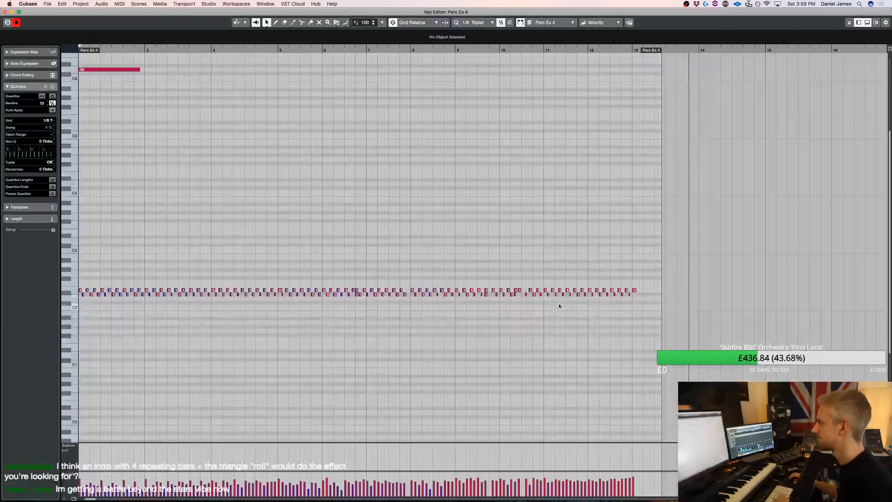
pyautogui.doubleClick(635, 289)
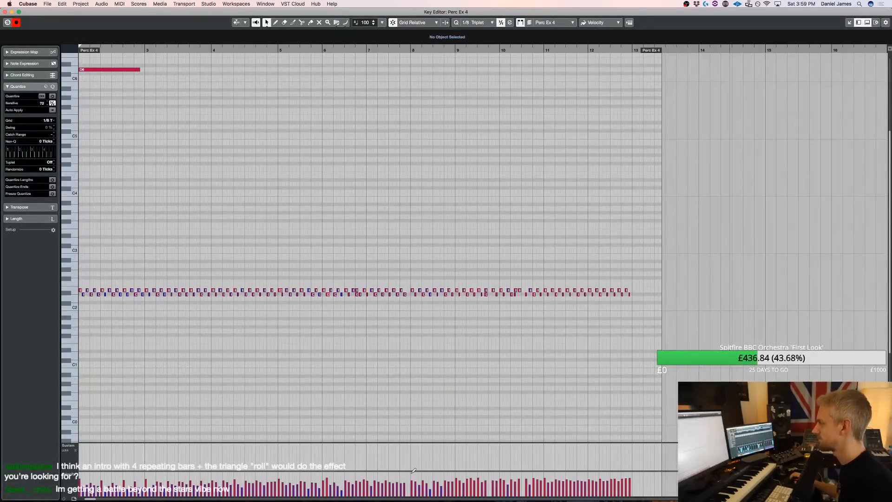
pyautogui.press('super+a')
pyautogui.click(414, 393)
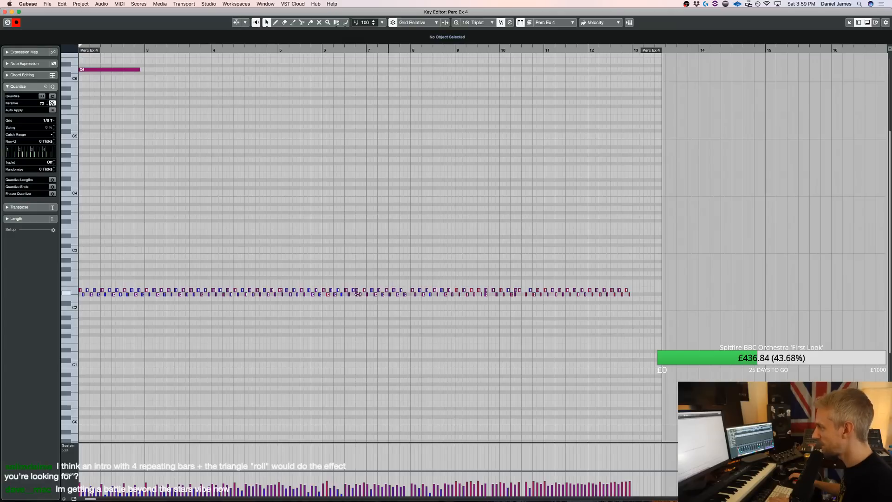
# Add a note in the gap just before bar 8 and even out the velocities of all notes during playback
pyautogui.click(407, 291)
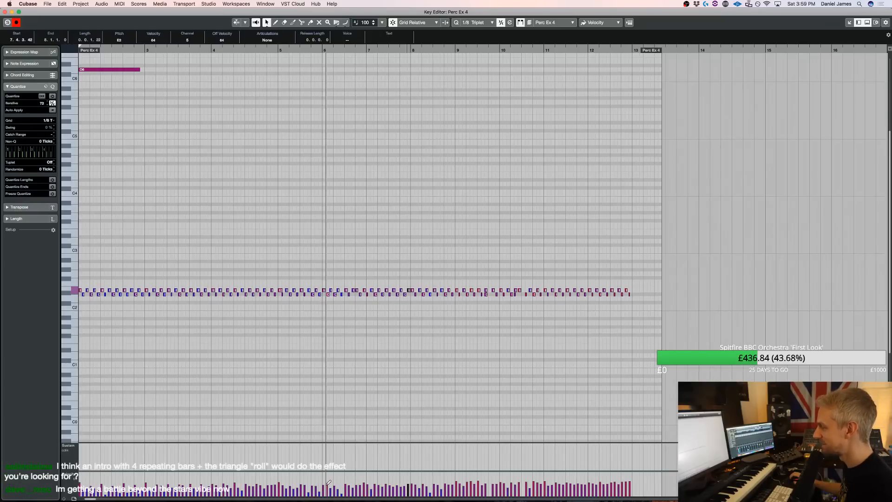
pyautogui.press('space')
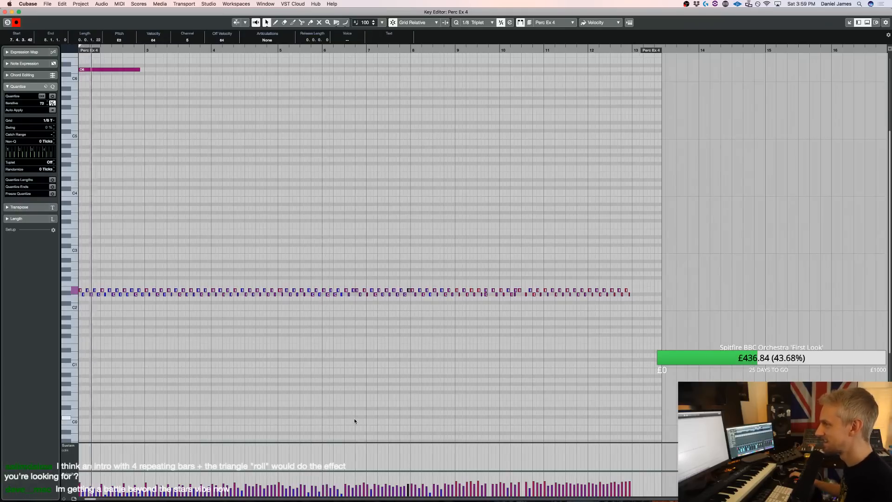
pyautogui.press('super+a')
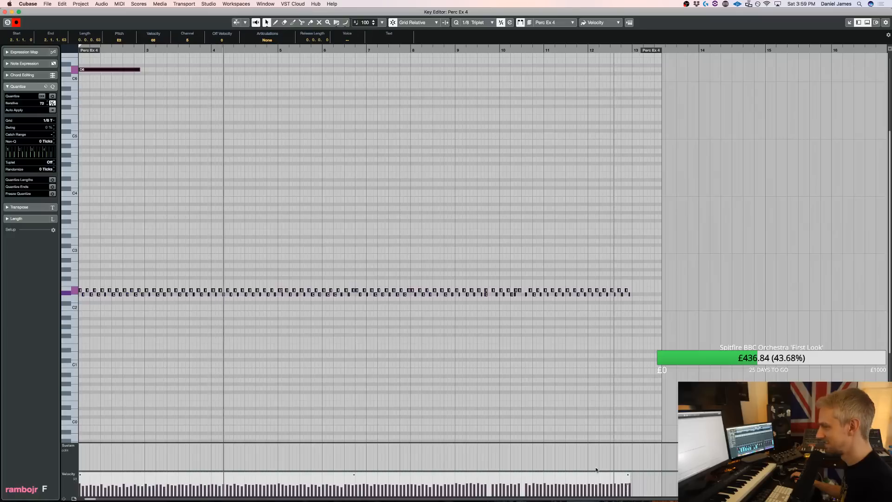
# Correct the irregular triangle notes around bars 9 and 10, then close the Perc Ex 4 part
pyautogui.click(475, 342)
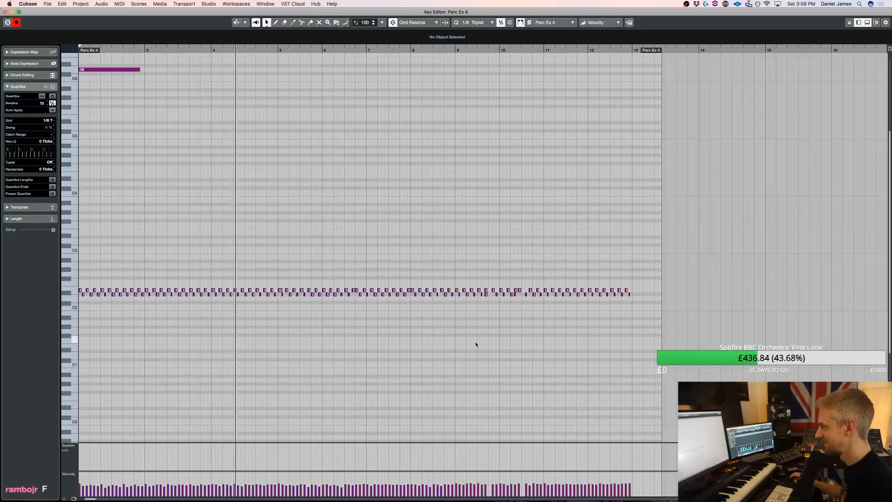
pyautogui.click(518, 295)
pyautogui.click(489, 294)
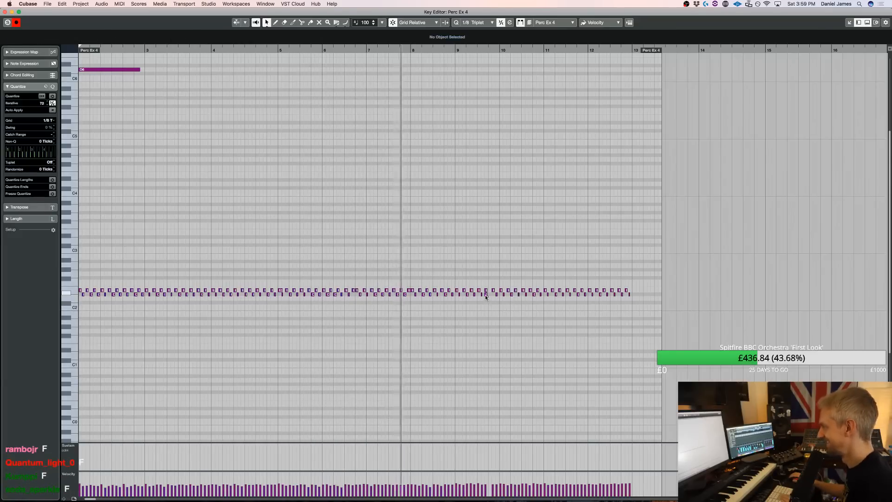
pyautogui.press('Return')
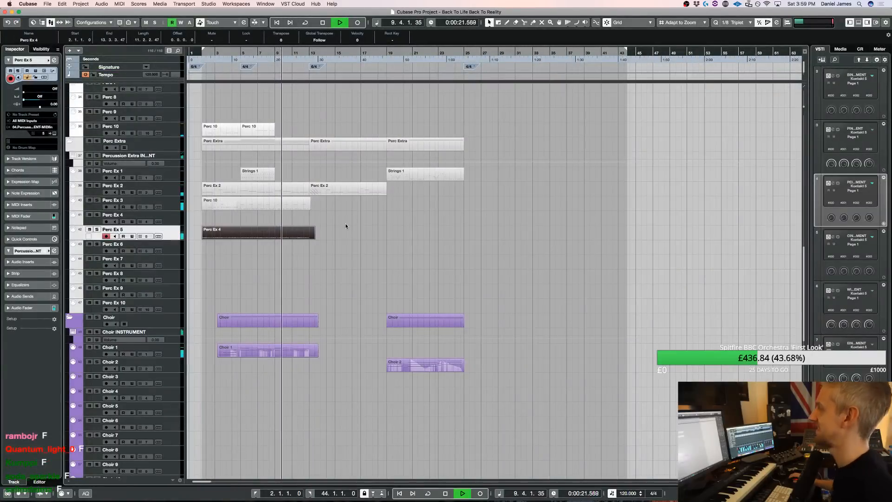
# Save the project and review the arrangement's tracks from strings to choir while it plays
pyautogui.scroll(10, 358, 232)
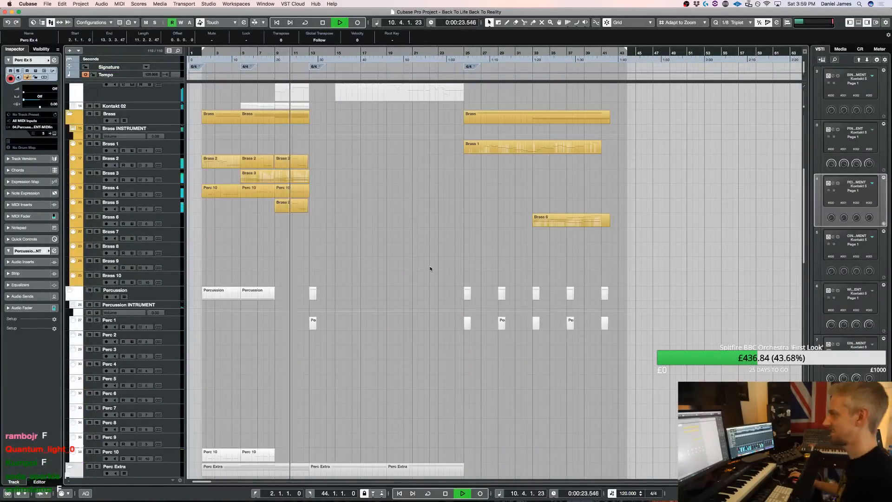
pyautogui.scroll(7, 410, 265)
pyautogui.click(365, 247)
pyautogui.press('super+s')
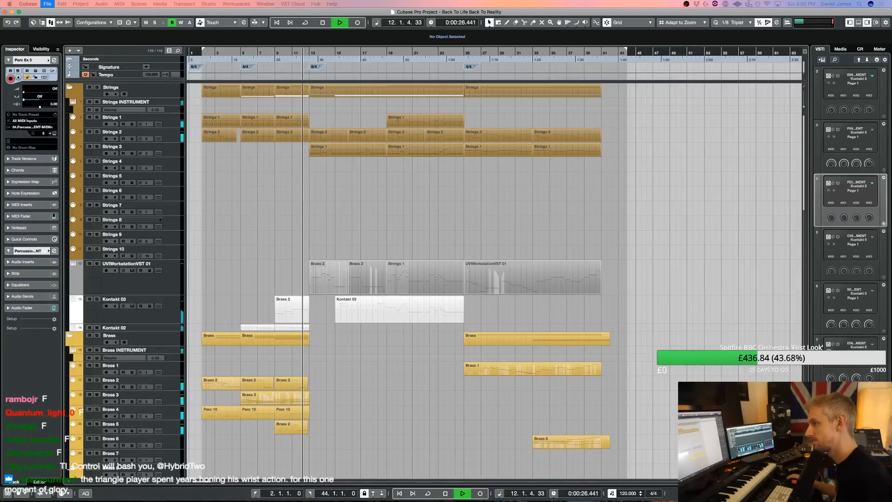
pyautogui.scroll(-12, 502, 290)
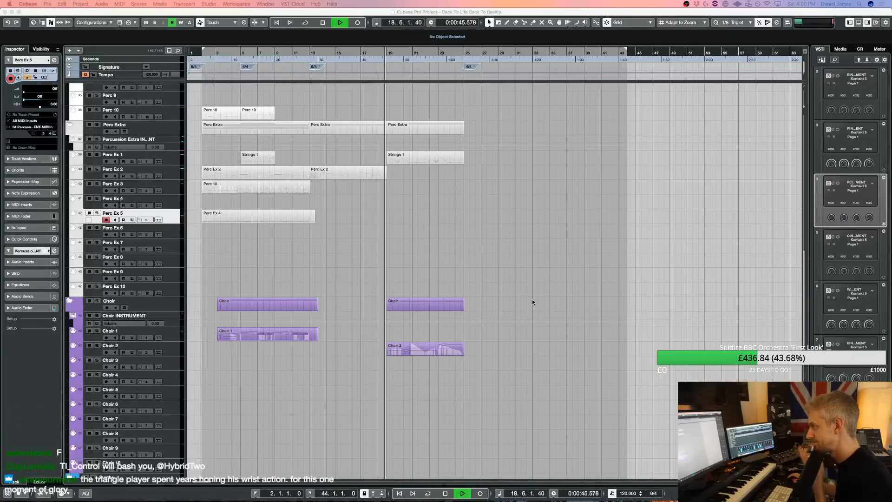
pyautogui.scroll(15, 533, 300)
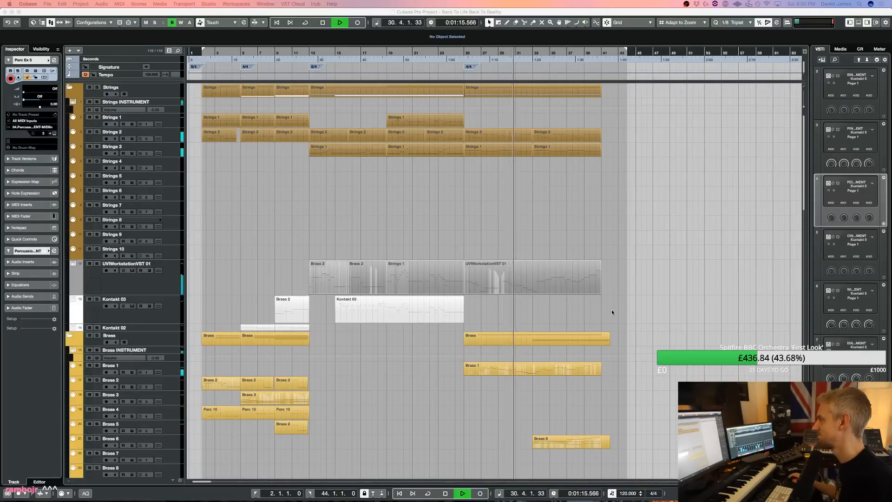
# Open the UVIWorkstationVST 01 part starting at bar 25 and quantize its E4 note at bar 37
pyautogui.click(496, 269)
pyautogui.doubleClick(496, 268)
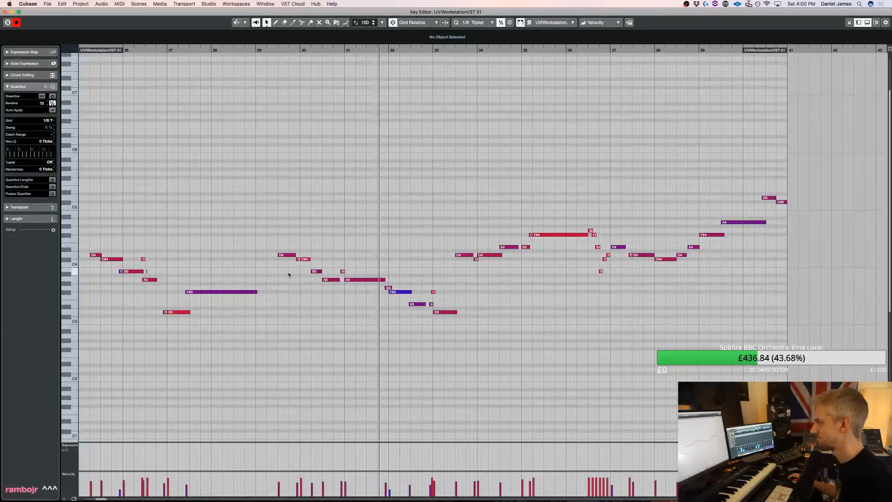
pyautogui.moveTo(297, 247); pyautogui.dragTo(297, 248)
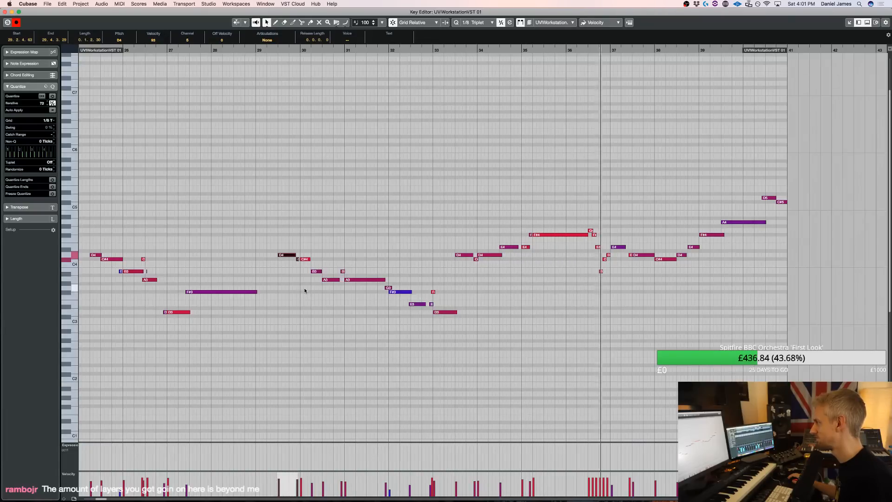
pyautogui.moveTo(613, 277); pyautogui.dragTo(599, 254)
pyautogui.click(617, 246)
pyautogui.press('q')
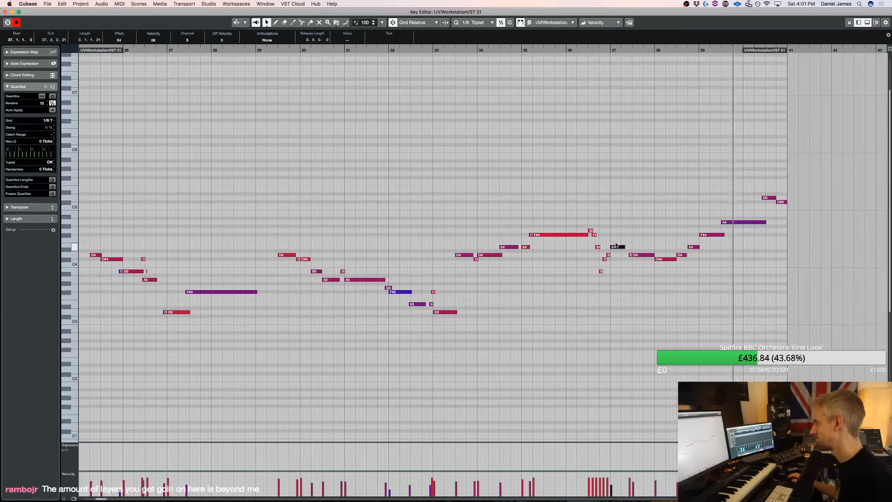
pyautogui.press('Return')
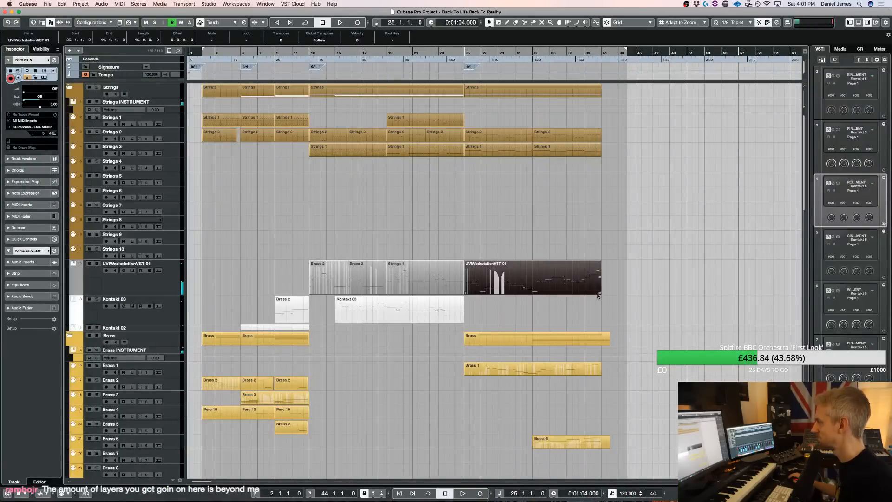
# Extend the UVIWorkstationVST 01 part to bar 42 and add a B4 note lasting the whole of bar 41
pyautogui.press('super+Right')
pyautogui.press('super+z')
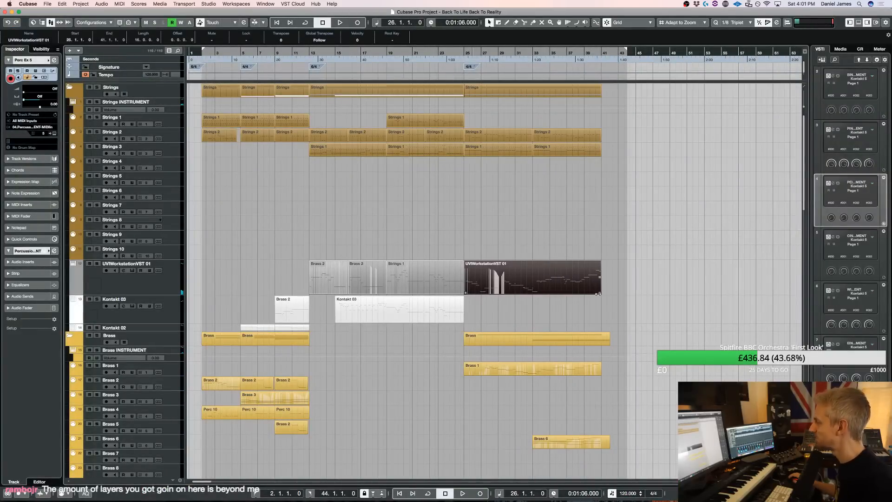
pyautogui.press('Return')
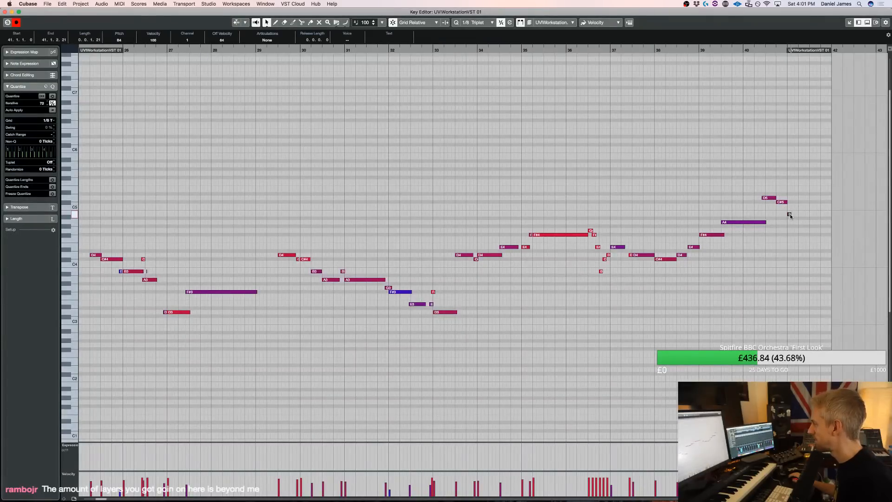
pyautogui.hotkey('alt', 'shift', 'Right')
pyautogui.hotkey('alt', 'shift', 'Right')
pyautogui.hotkey('alt', 'shift', 'Right')
pyautogui.hotkey('alt', 'shift', 'Right')
pyautogui.hotkey('alt', 'shift', 'Right')
pyautogui.hotkey('alt', 'shift', 'Right')
pyautogui.hotkey('alt', 'shift', 'Right')
pyautogui.hotkey('alt', 'shift', 'Right')
pyautogui.hotkey('alt', 'shift', 'Right')
pyautogui.hotkey('alt', 'shift', 'Right')
pyautogui.hotkey('alt', 'shift', 'Right')
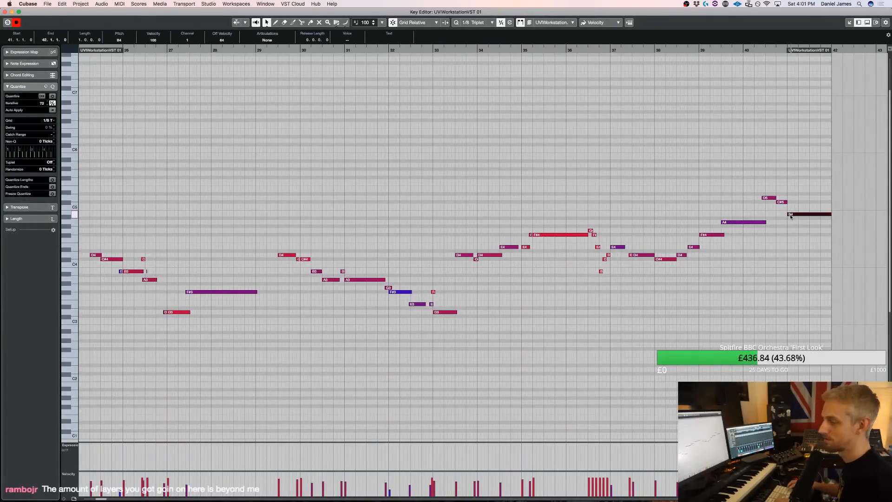
pyautogui.press('Return')
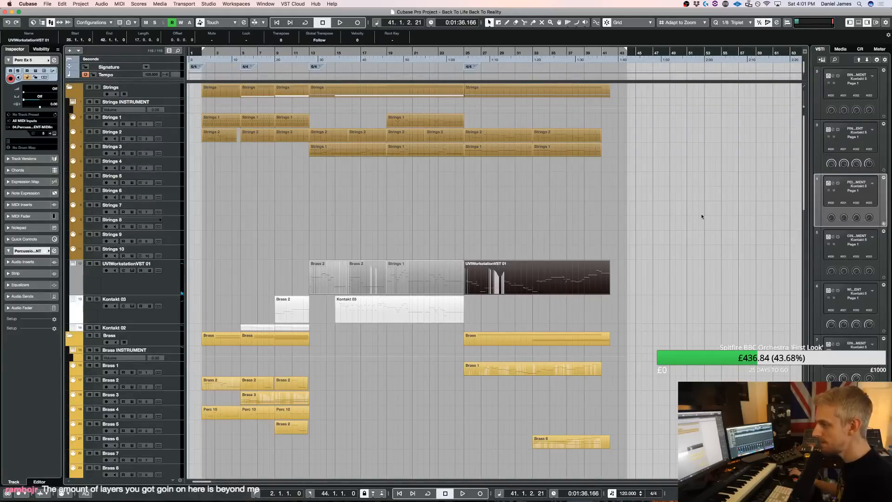
# Solo the strings, play from bar 13 and examine the notes of the string parts there, then select the Strings 1 track
pyautogui.scroll(-20, 378, 196)
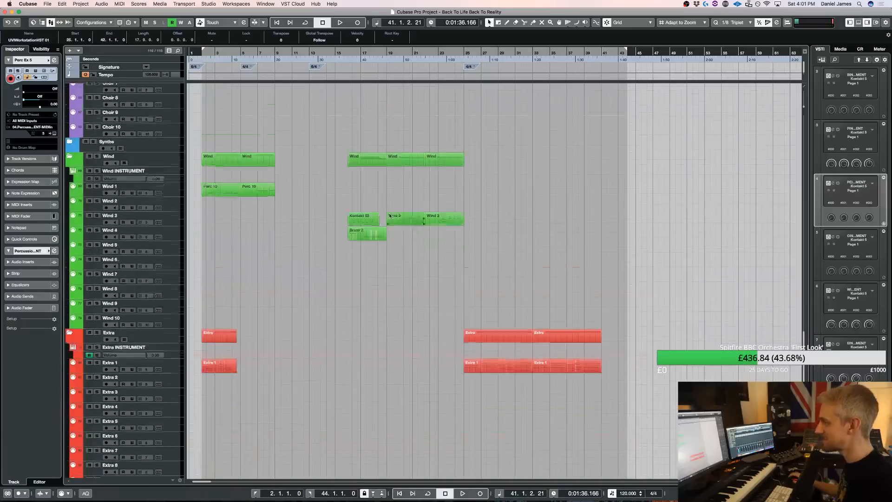
pyautogui.scroll(20, 387, 209)
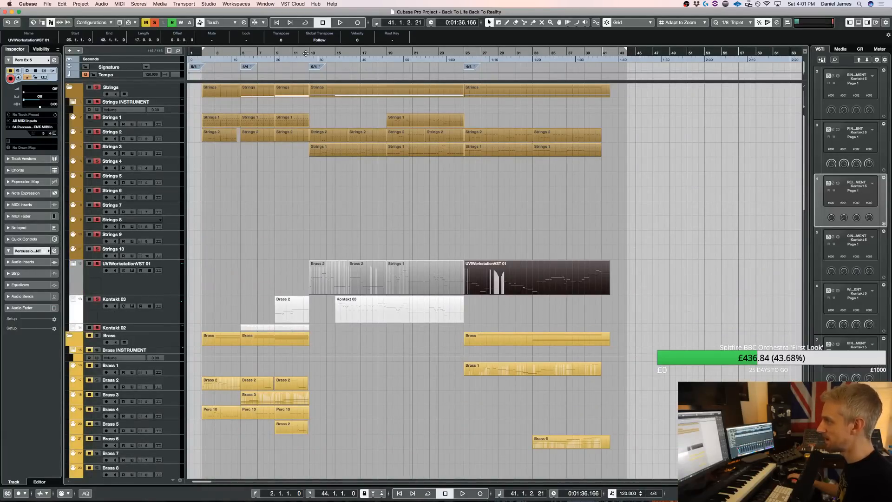
pyautogui.press('space')
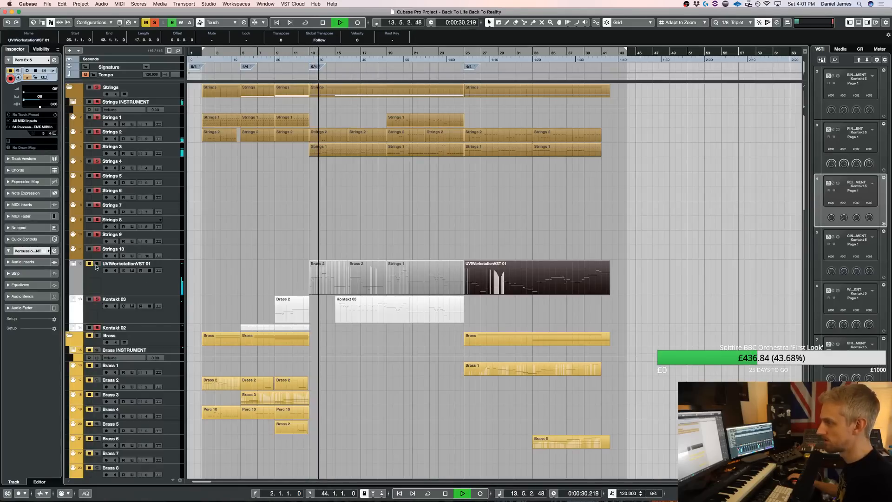
pyautogui.doubleClick(330, 135)
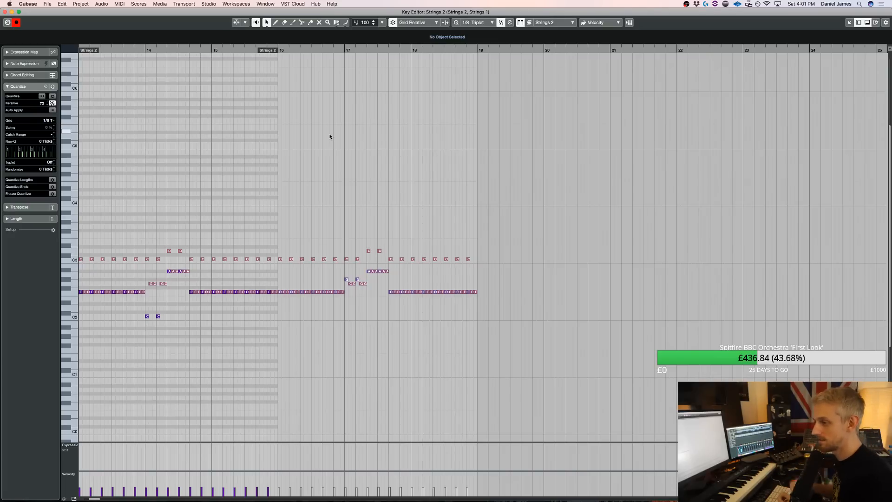
pyautogui.press('Return')
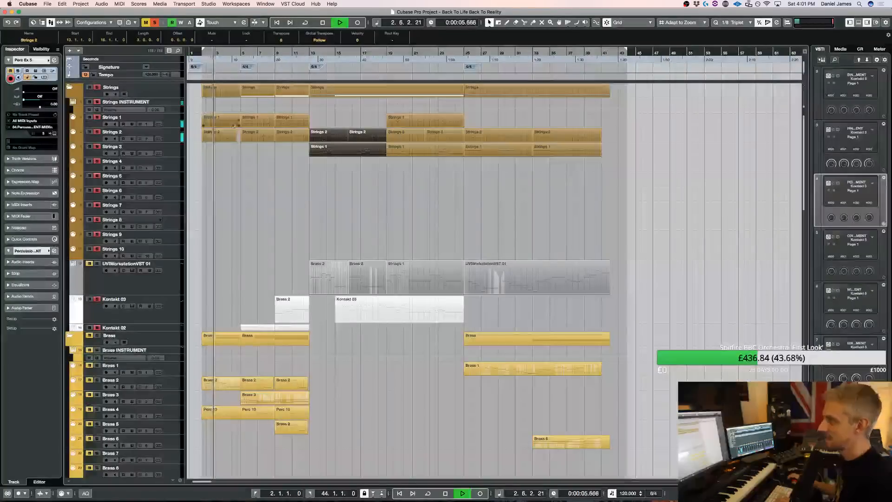
pyautogui.press('space')
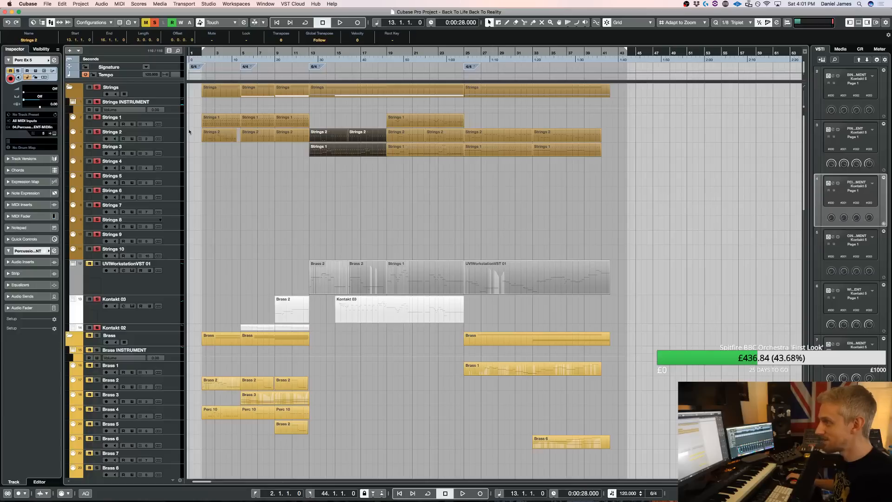
pyautogui.click(169, 124)
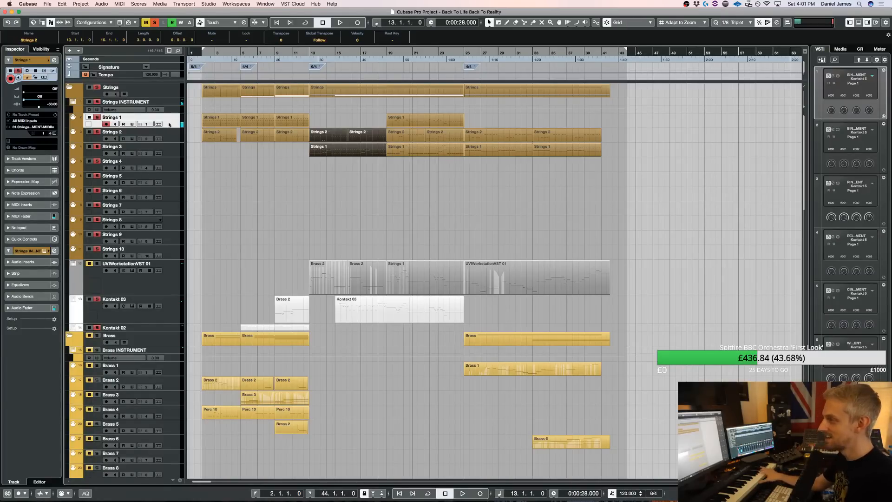
# Solo the Brass 2 track, take the strings out of solo and play the first Brass 2 part from bar 2
pyautogui.click(216, 383)
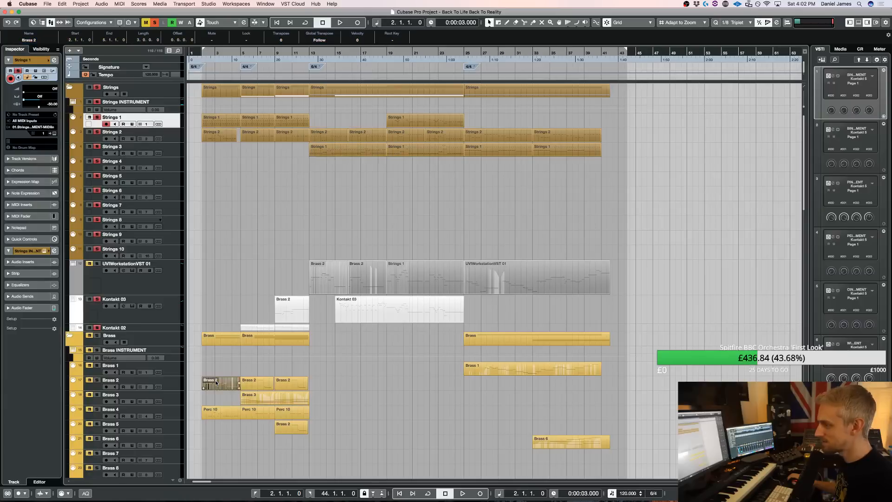
pyautogui.press('space')
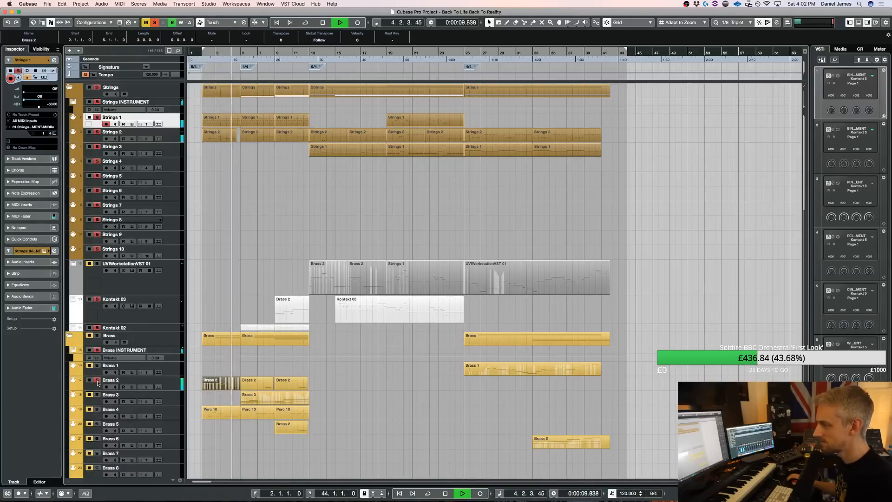
pyautogui.press('space')
pyautogui.click(98, 88)
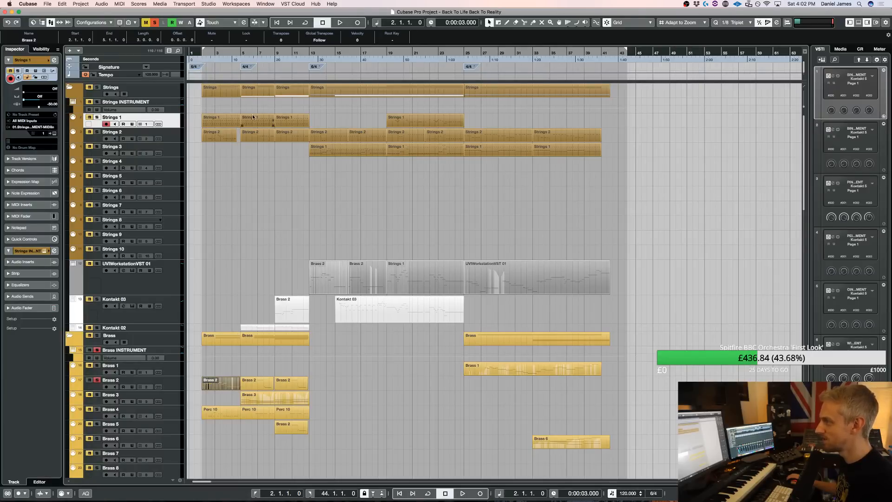
pyautogui.press('space')
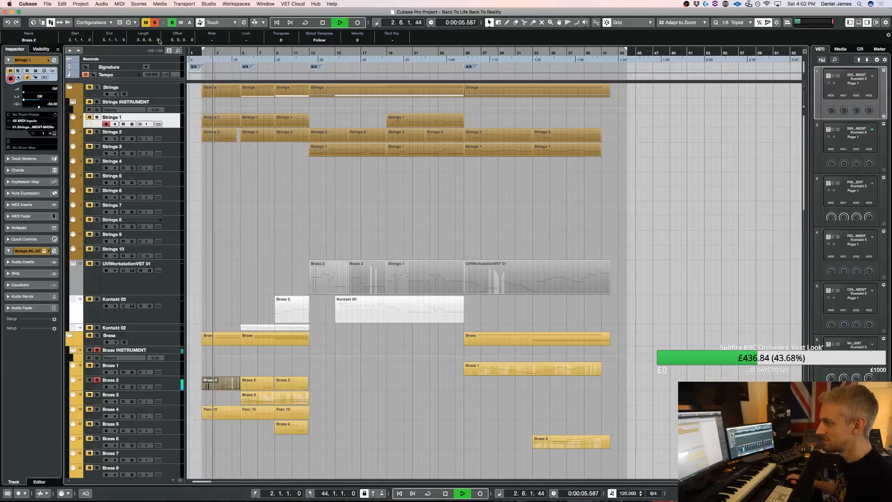
# Clear all solos and audition the Perc Extra group on its own during playback, taking it back out of solo
pyautogui.click(154, 24)
pyautogui.scroll(-15, 255, 224)
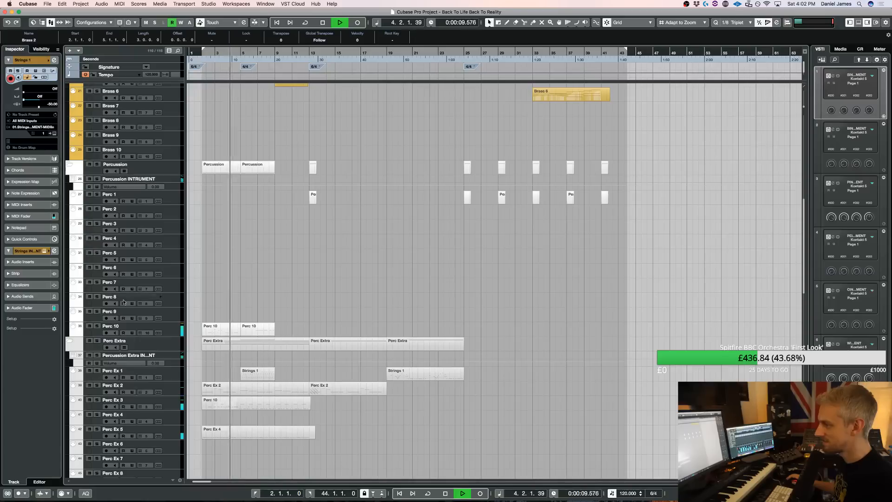
pyautogui.click(97, 341)
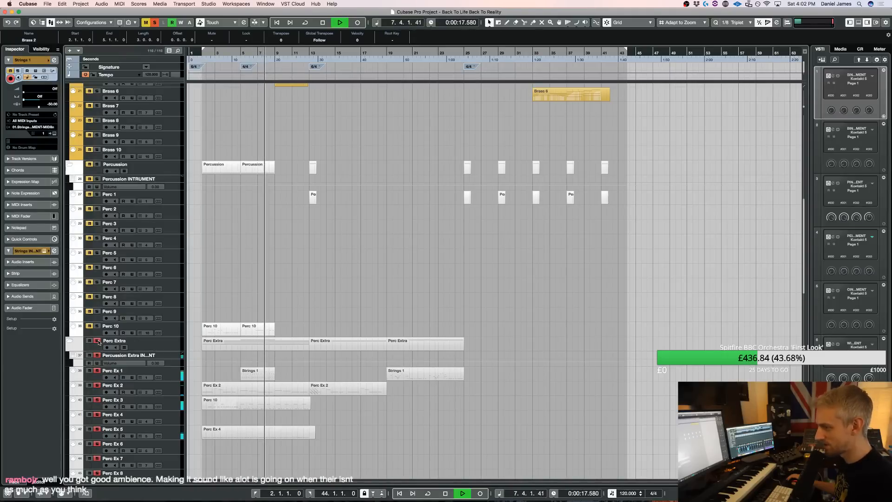
pyautogui.click(98, 342)
# Look over the percussion, choir and wind tracks while the full arrangement plays
pyautogui.scroll(-1, 205, 280)
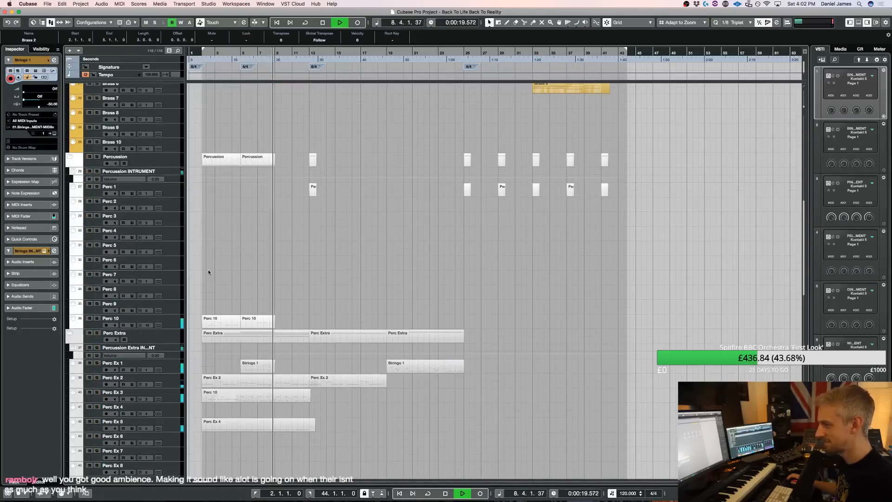
pyautogui.scroll(-15, 264, 209)
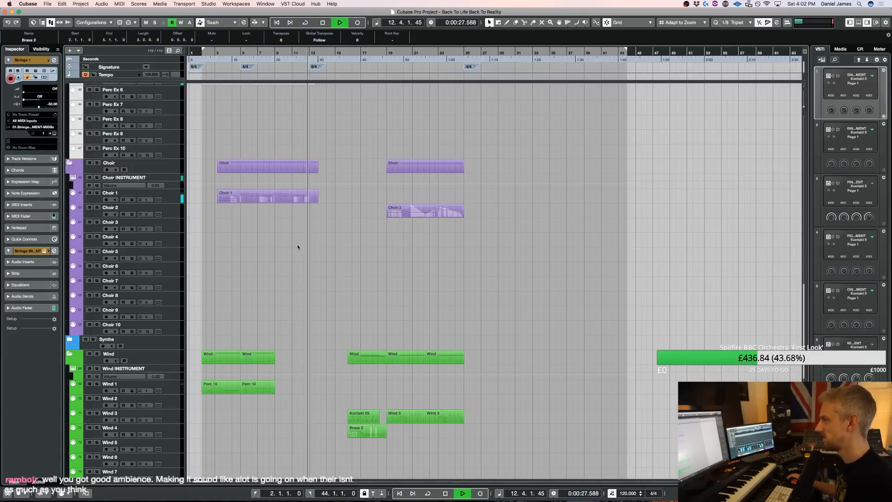
pyautogui.scroll(1, 314, 252)
pyautogui.scroll(15, 313, 249)
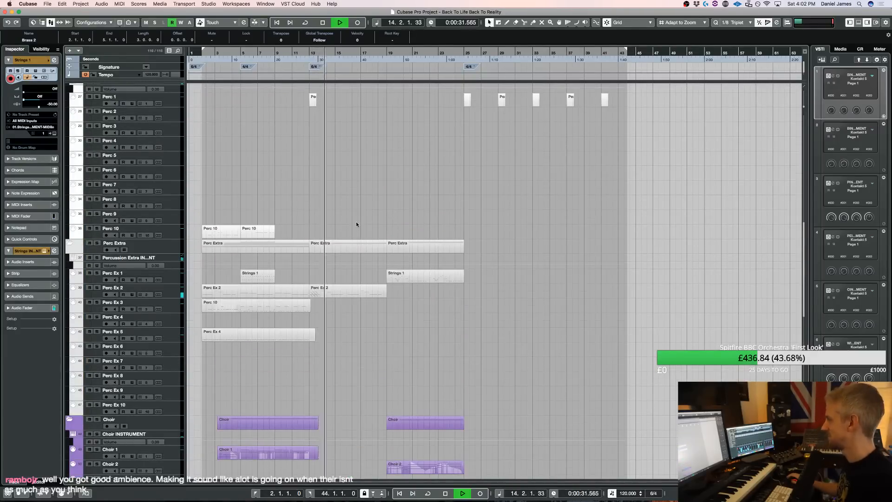
pyautogui.scroll(20, 356, 221)
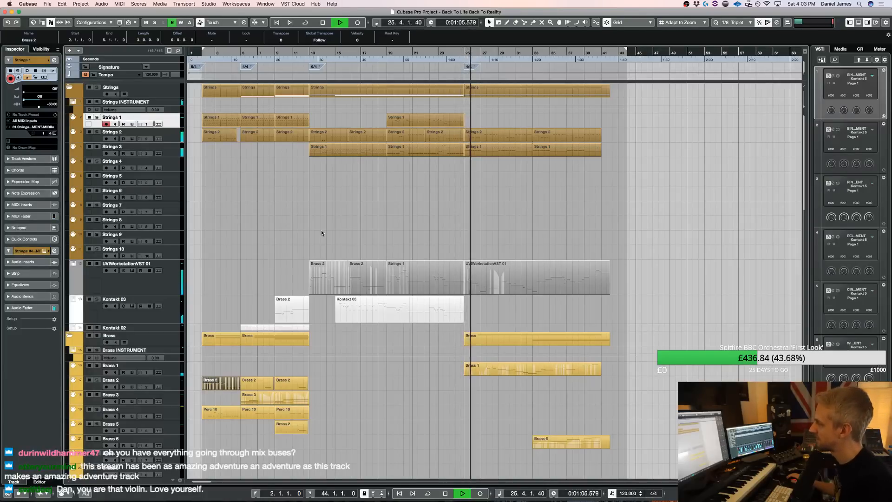
# Stop playback, open the UVIWorkstationVST 01 part starting at bar 25 for note editing and look over its melody
pyautogui.click(496, 283)
pyautogui.press('space')
pyautogui.doubleClick(496, 282)
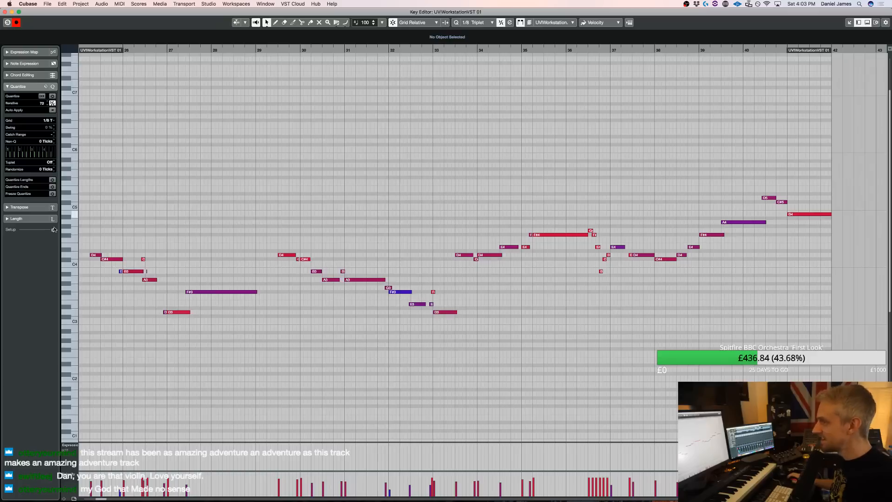
pyautogui.press('h')
pyautogui.press('h')
pyautogui.press('h')
pyautogui.press('h')
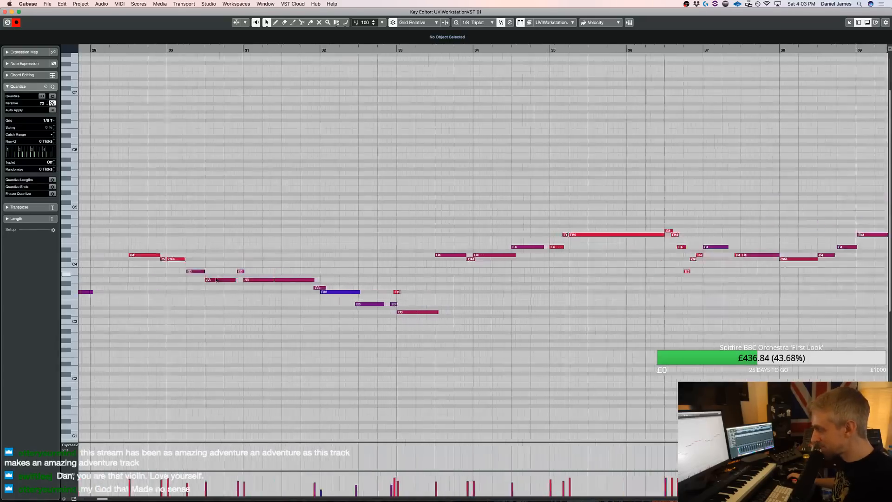
pyautogui.hscroll(-10, 240, 311)
pyautogui.hscroll(3, 240, 311)
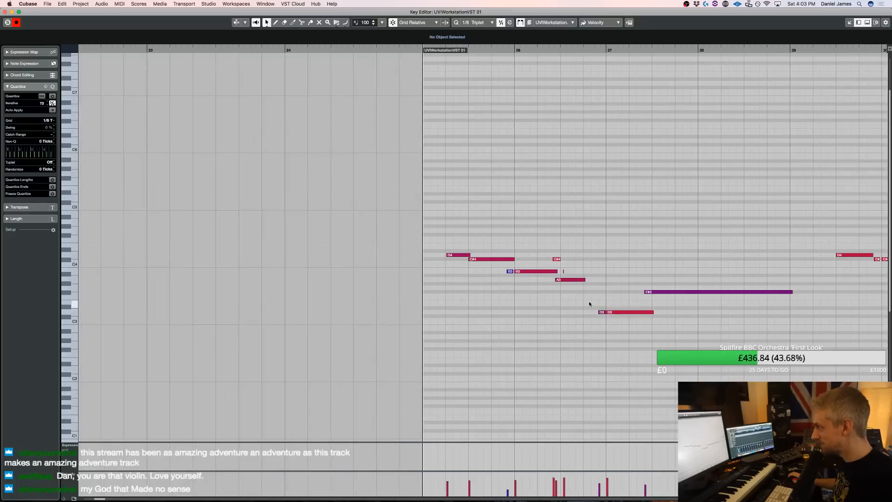
# Check the A3 note and its short neighbouring notes in bar 26, and play the melody from bar 25
pyautogui.moveTo(560, 270); pyautogui.dragTo(552, 249)
pyautogui.click(564, 271)
pyautogui.click(565, 275)
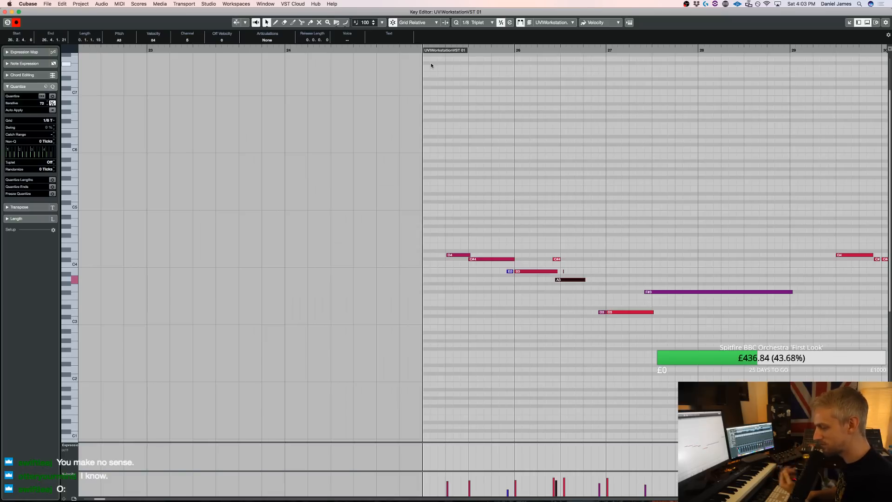
pyautogui.press('space')
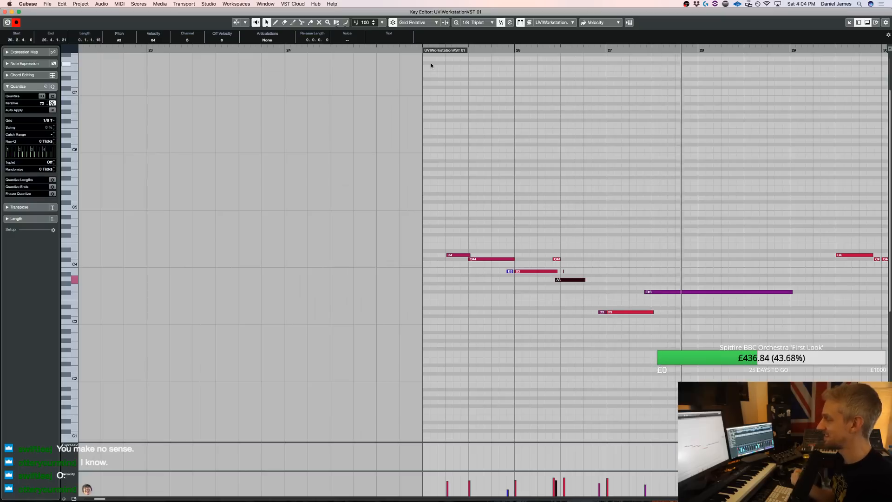
pyautogui.press('space')
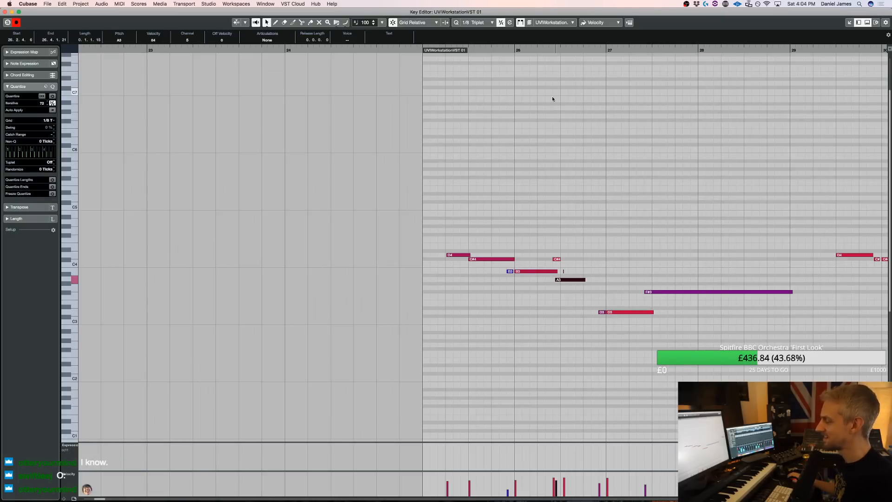
# Shift the long F#3 note in bar 27 slightly later and add a very short E3 grace note near its start
pyautogui.moveTo(659, 293); pyautogui.dragTo(652, 278)
pyautogui.keyDown('alt'); pyautogui.click(651, 287); pyautogui.keyUp('alt')
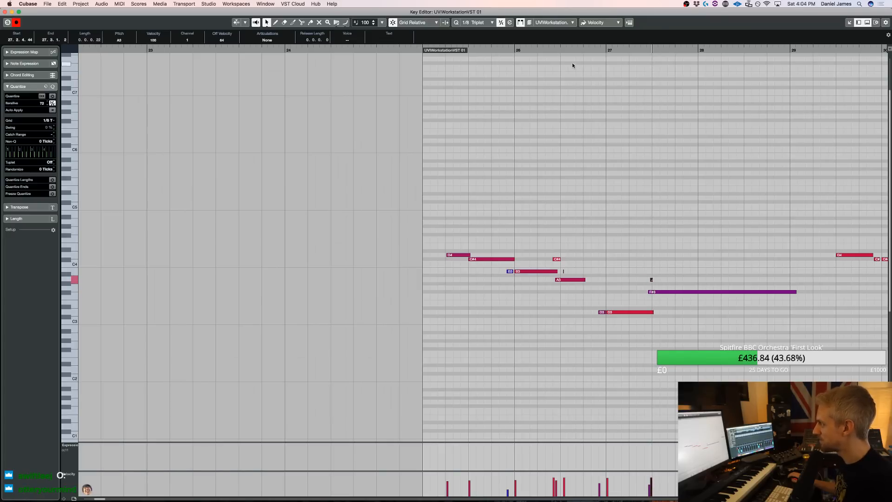
pyautogui.press('space')
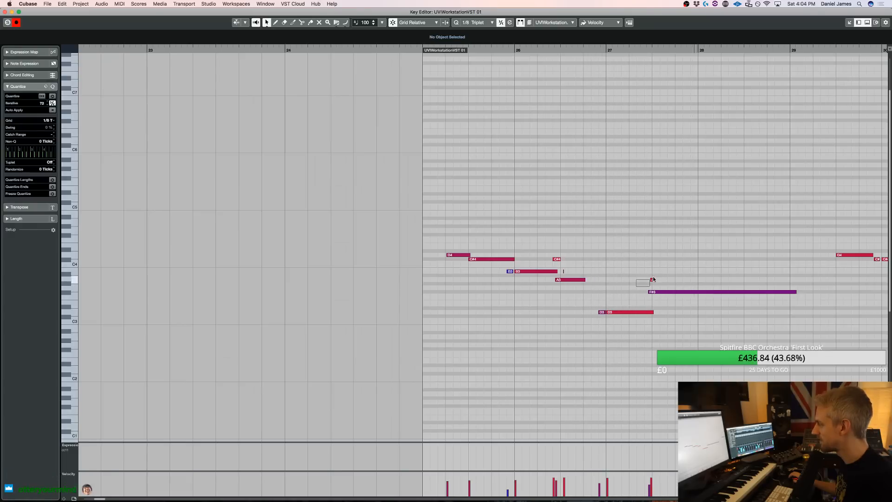
pyautogui.press('Down')
pyautogui.press('Down')
pyautogui.press('Down')
pyautogui.press('Down')
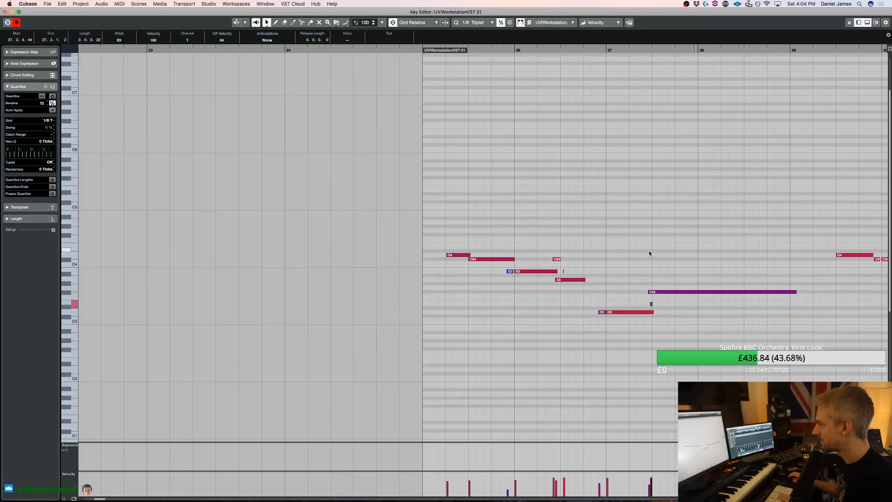
# Delete the very short E3 grace note below the long F#3 in bar 27
pyautogui.click(662, 304)
pyautogui.click(652, 304)
pyautogui.press('Delete')
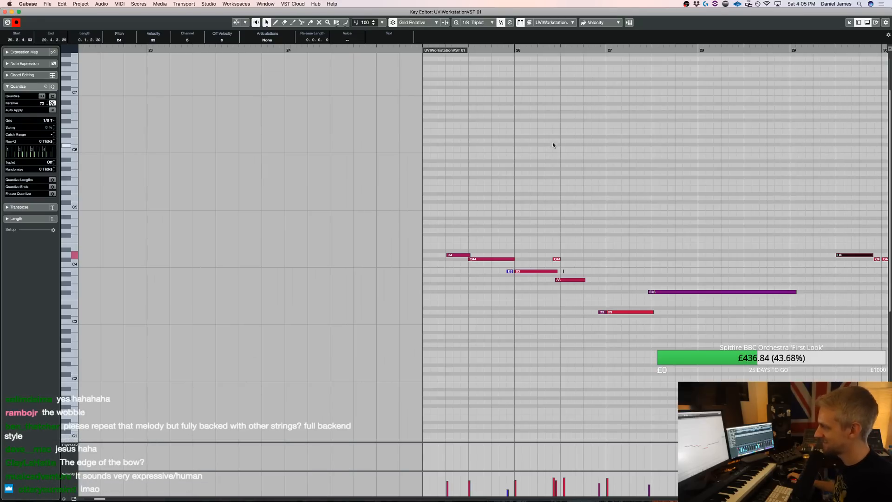
# Split the ending UVIWorkstationVST 01 part at bar 33 and copy its first half to bar 33 on Strings 4, selecting that track
pyautogui.press('Return')
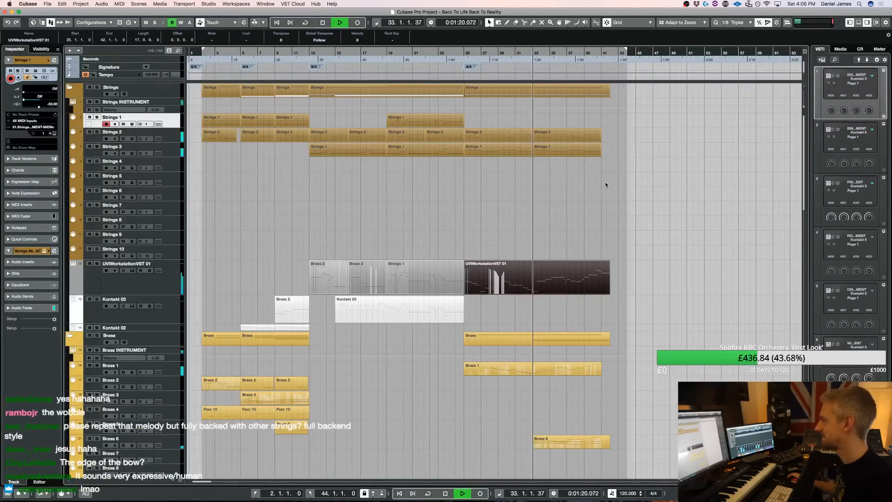
pyautogui.press('space')
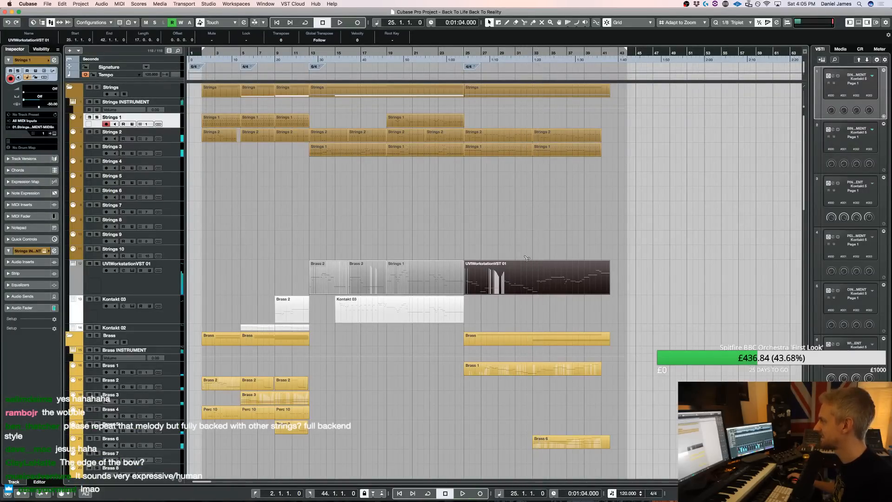
pyautogui.keyDown('alt'); pyautogui.click(534, 280); pyautogui.keyUp('alt')
pyautogui.moveTo(553, 279); pyautogui.dragTo(551, 166)
pyautogui.click(177, 165)
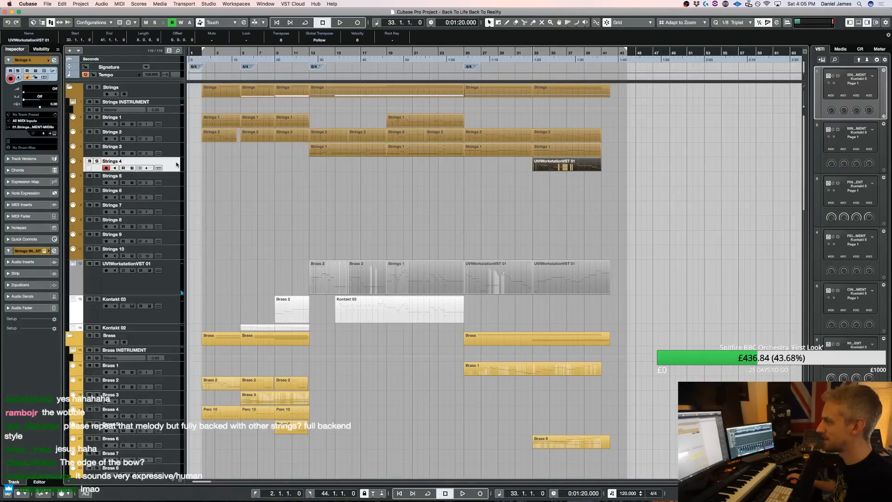
# Load the Metropolis Ark 1 patch 01. Finckenstein Strings (High) Multi into the strings Kontakt instrument
pyautogui.press('e')
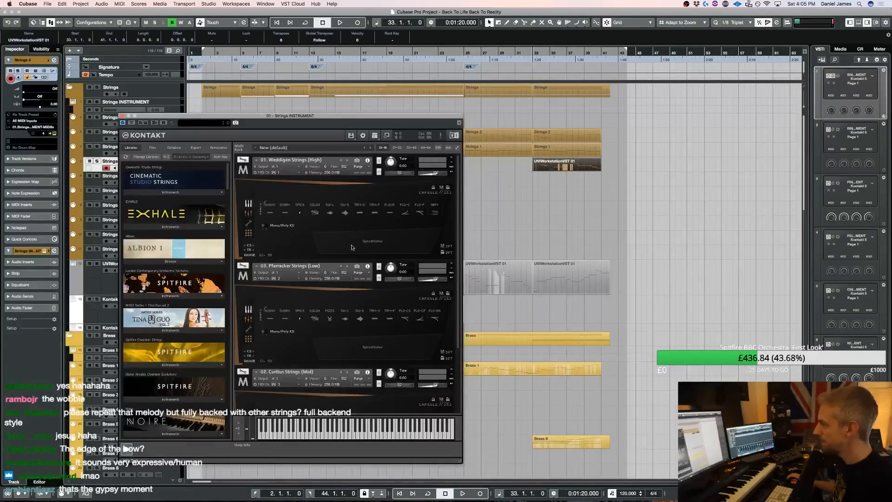
pyautogui.scroll(-3, 352, 248)
pyautogui.scroll(-10, 151, 351)
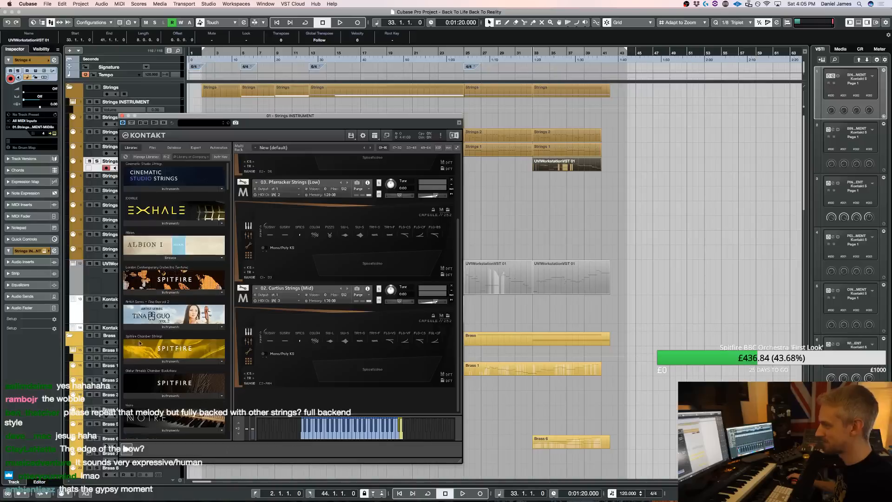
pyautogui.click(149, 338)
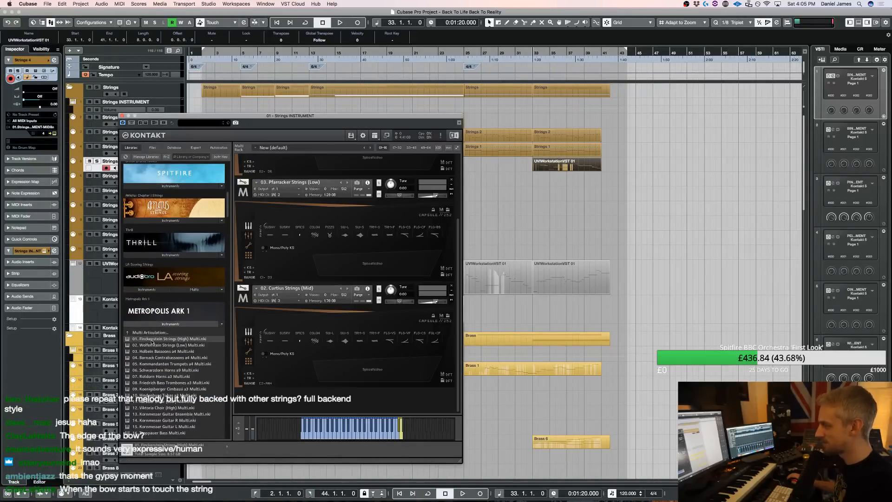
pyautogui.doubleClick(153, 341)
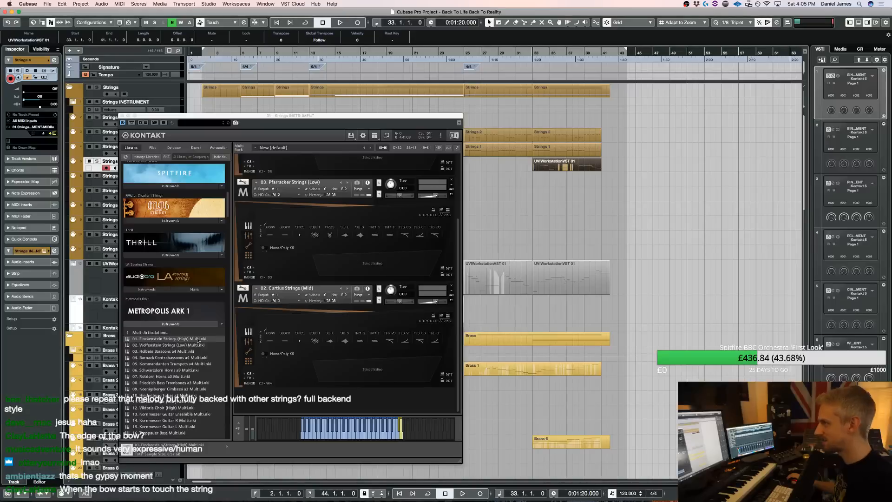
# Play the ending to hear the copied melody on Strings 4 with the newly loaded strings patch
pyautogui.press('space')
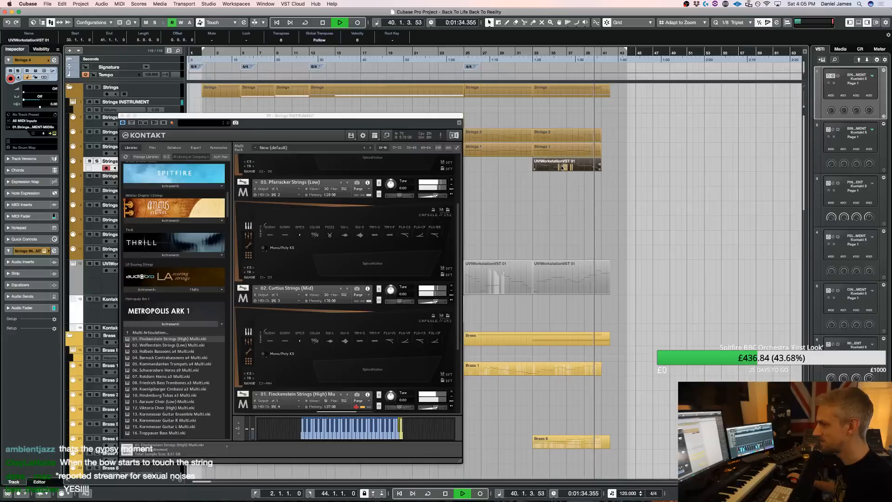
pyautogui.press('space')
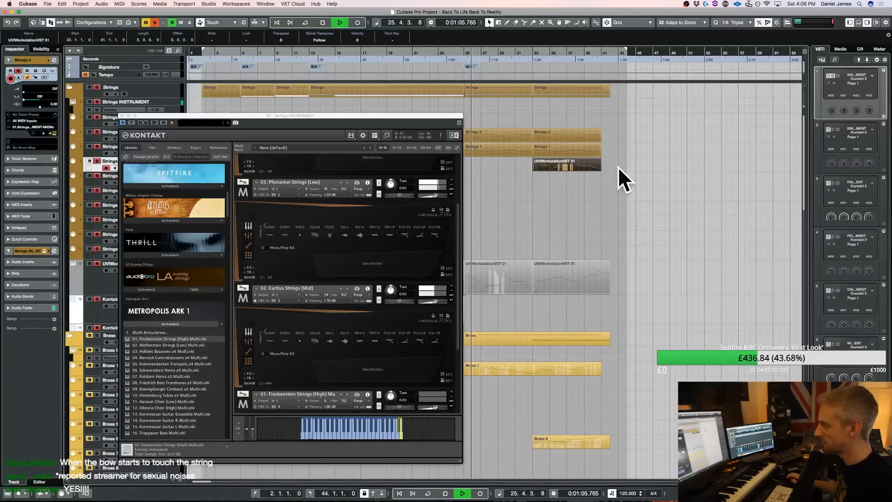
pyautogui.scroll(-3, 365, 319)
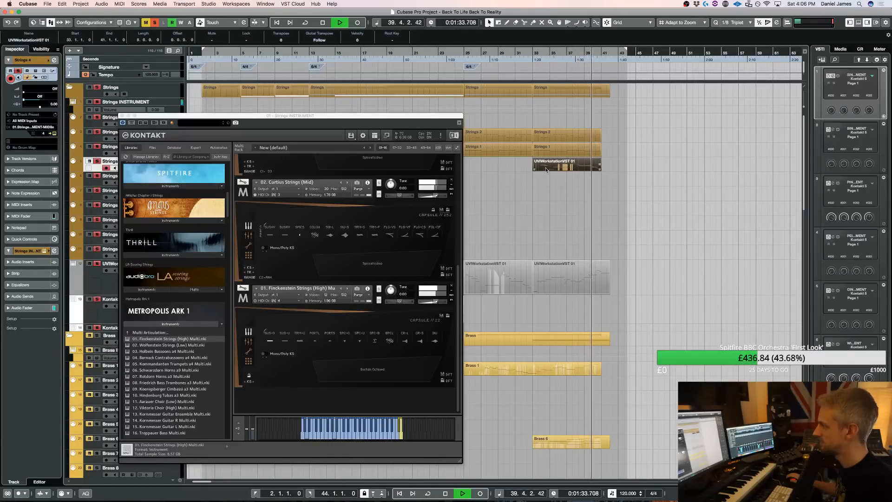
pyautogui.press('space')
# Open the Strings 4 part, close the Kontakt window and add a one-beat B3 note at the start of bar 33
pyautogui.doubleClick(547, 167)
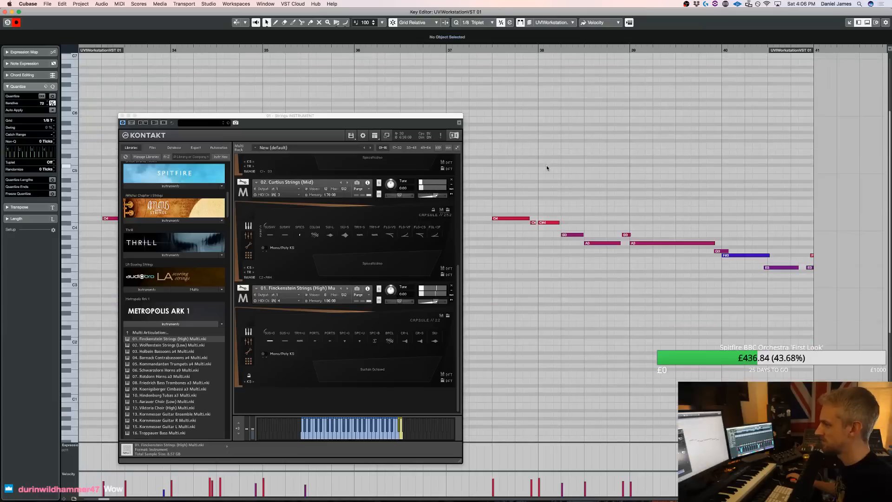
pyautogui.click(121, 116)
pyautogui.scroll(10, 132, 221)
pyautogui.scroll(-4, 92, 319)
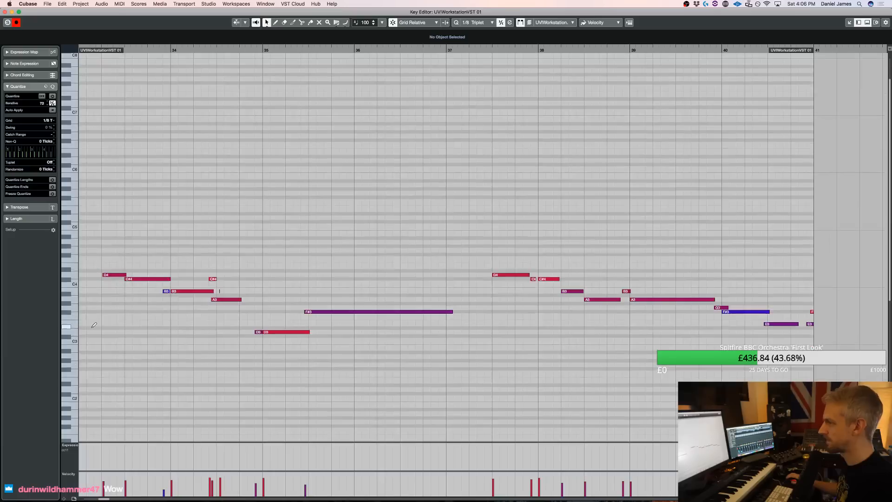
pyautogui.moveTo(82, 291); pyautogui.dragTo(98, 292)
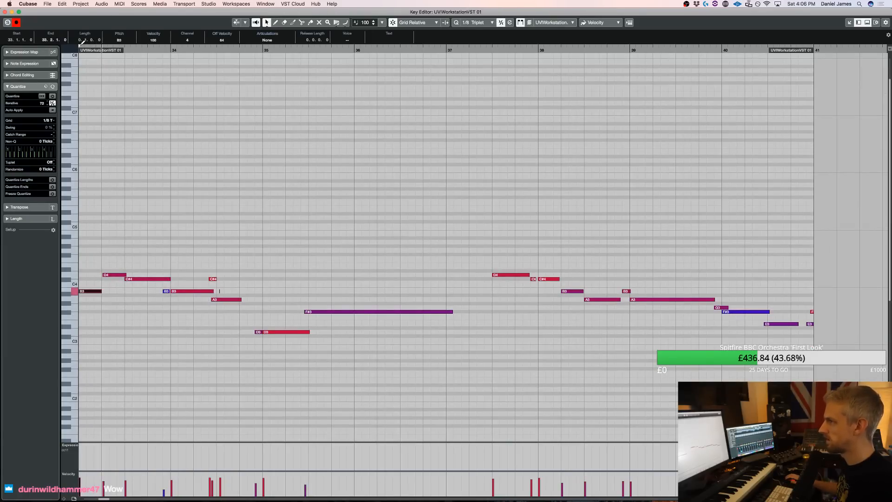
# Play the part from bar 33, move the A3 note in bar 34 to beat 3 and lengthen it to two beats
pyautogui.press('space')
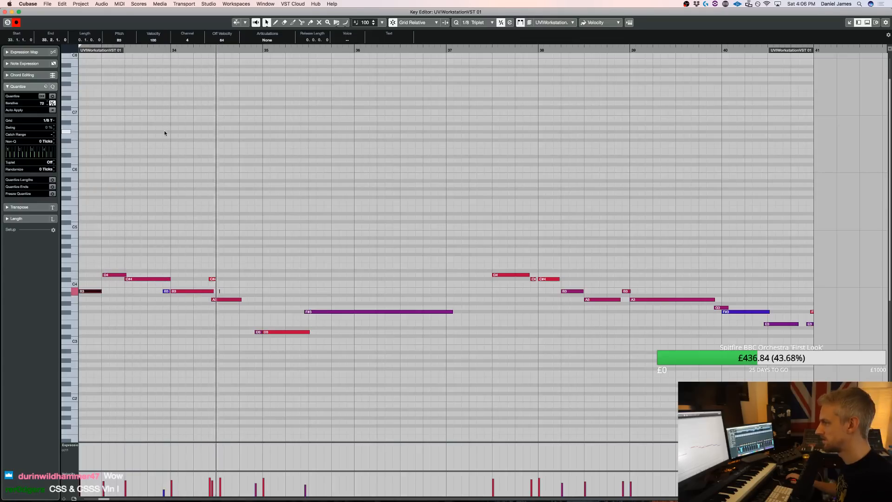
pyautogui.press('space')
pyautogui.click(227, 320)
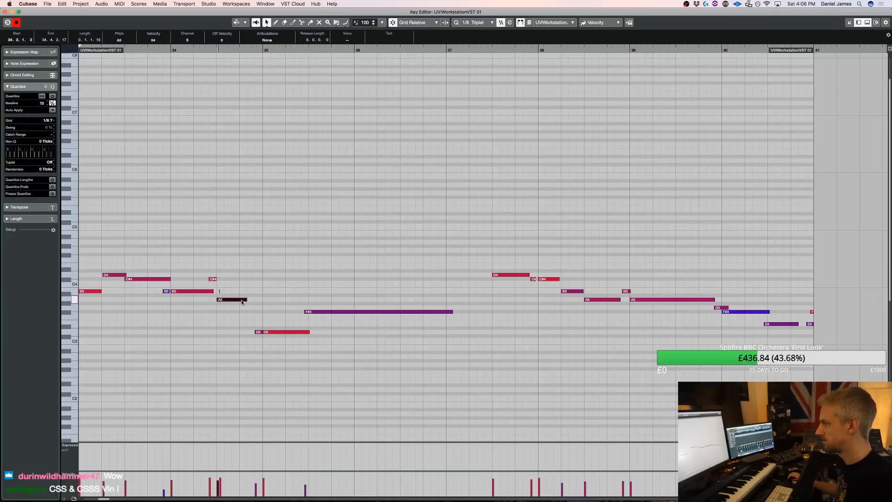
pyautogui.moveTo(248, 301); pyautogui.dragTo(259, 301)
pyautogui.press('space')
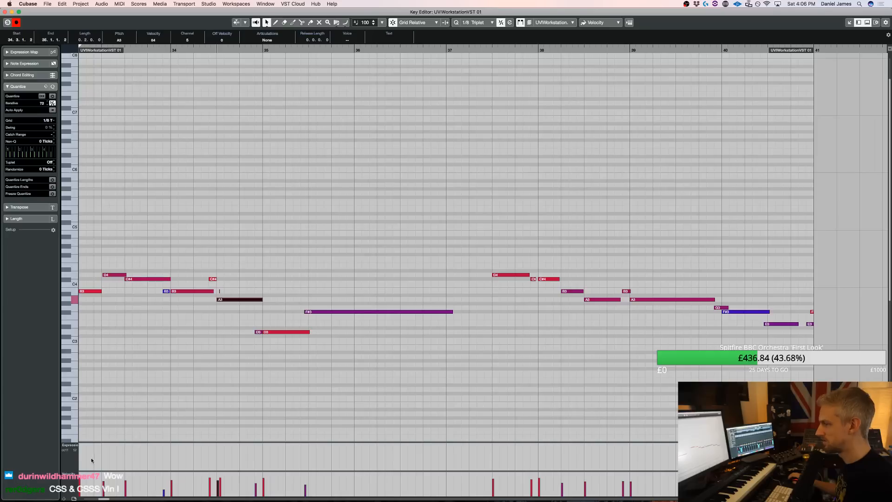
# Show CC 1 (Modulation) in the controller lane in place of the expression data
pyautogui.click(70, 447)
pyautogui.click(90, 470)
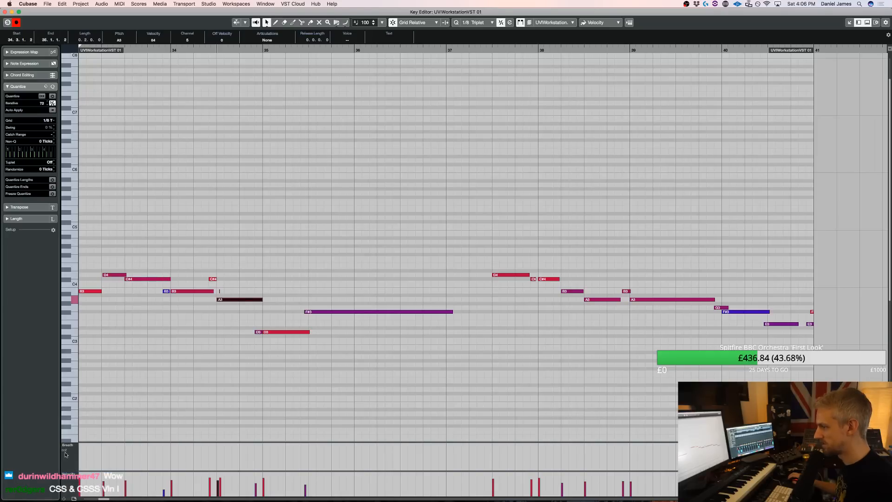
pyautogui.click(65, 449)
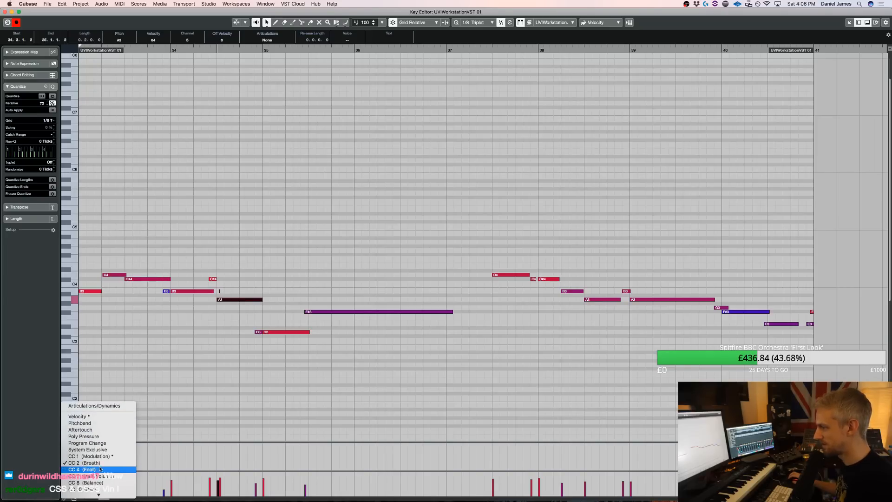
pyautogui.click(99, 457)
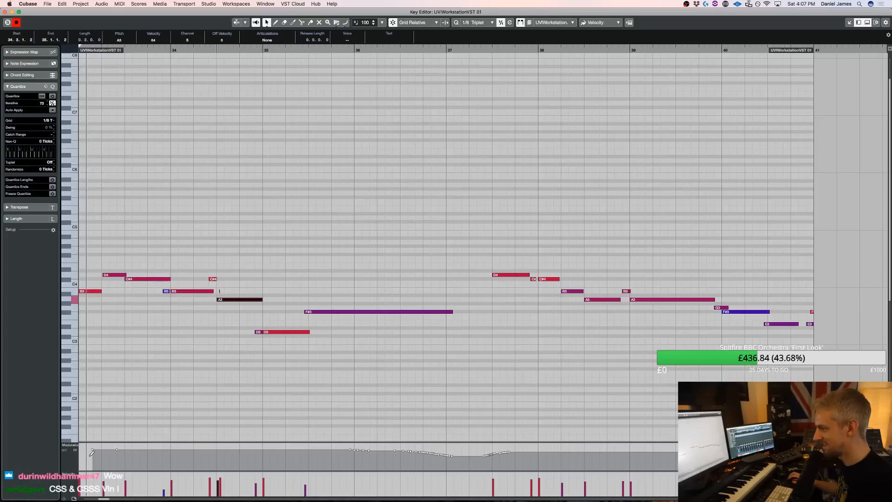
# Draw a nearly level modulation curve over the first half of bar 33 and delete the tiny stray B3 note in bar 34
pyautogui.moveTo(83, 454); pyautogui.dragTo(132, 454)
pyautogui.press('space')
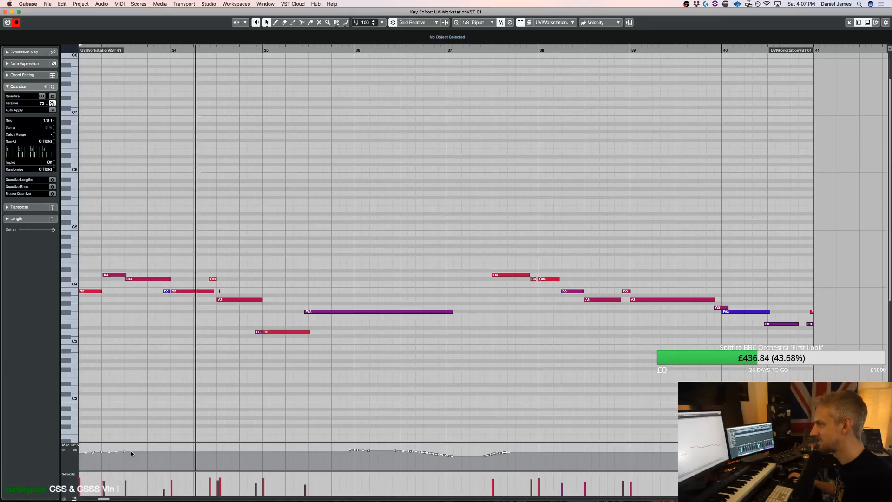
pyautogui.press('space')
pyautogui.moveTo(228, 295); pyautogui.dragTo(221, 282)
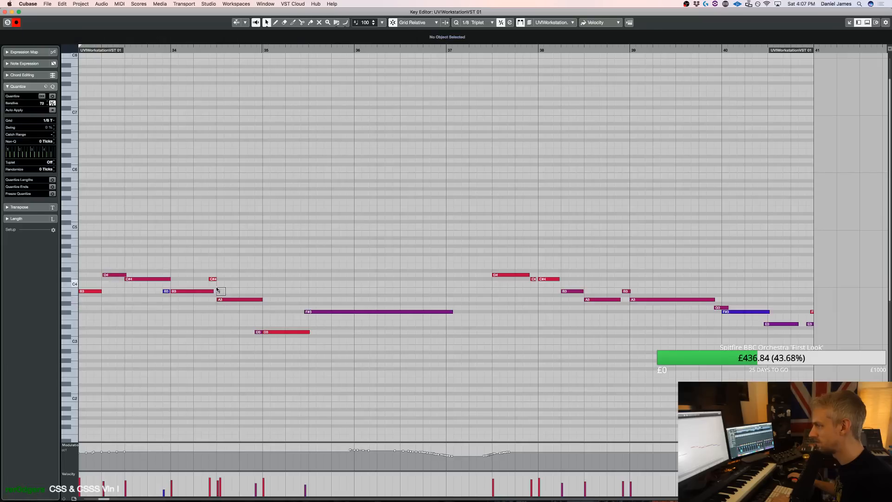
pyautogui.press('space')
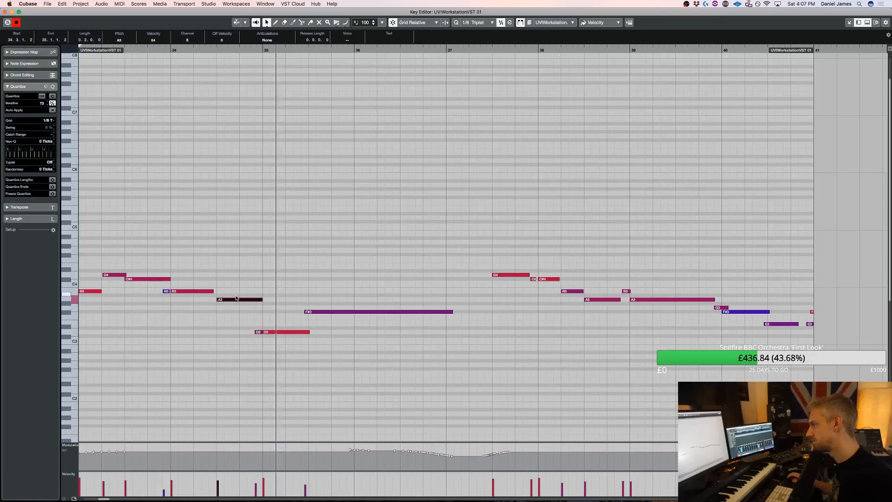
# Quantize the long F#3 note in bar 35
pyautogui.moveTo(384, 342); pyautogui.dragTo(367, 279)
pyautogui.press('q')
pyautogui.press('space')
# Split the long F#3 note at beat 3 of bar 36 and transpose the second part up three semitones to A3
pyautogui.press('3')
pyautogui.click(403, 312)
pyautogui.press('1')
pyautogui.moveTo(420, 328); pyautogui.dragTo(419, 299)
pyautogui.press('space')
pyautogui.press('Up')
pyautogui.press('Up')
pyautogui.press('Up')
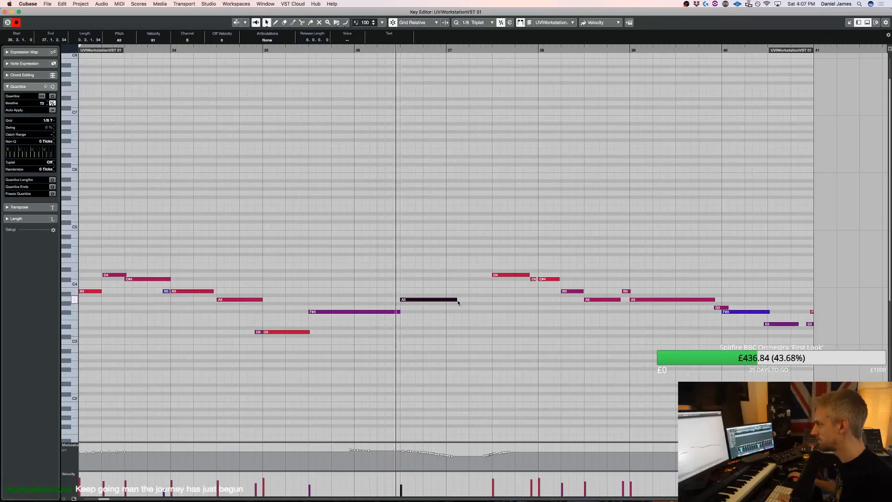
# Add a two-beat B3 note at the start of bar 37 and redraw the A3 at beat 3 of bar 36 as two beats
pyautogui.moveTo(455, 299)
pyautogui.mouseDown()
pyautogui.moveTo(484, 300)
pyautogui.moveTo(438, 300)
pyautogui.moveTo(489, 292)
pyautogui.mouseUp()
pyautogui.click(430, 314)
pyautogui.press('space')
pyautogui.moveTo(405, 299); pyautogui.dragTo(448, 300)
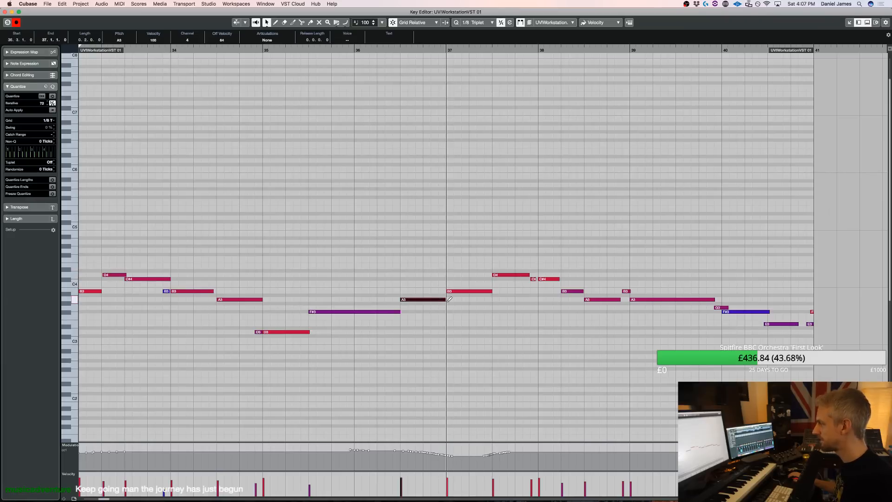
pyautogui.press('space')
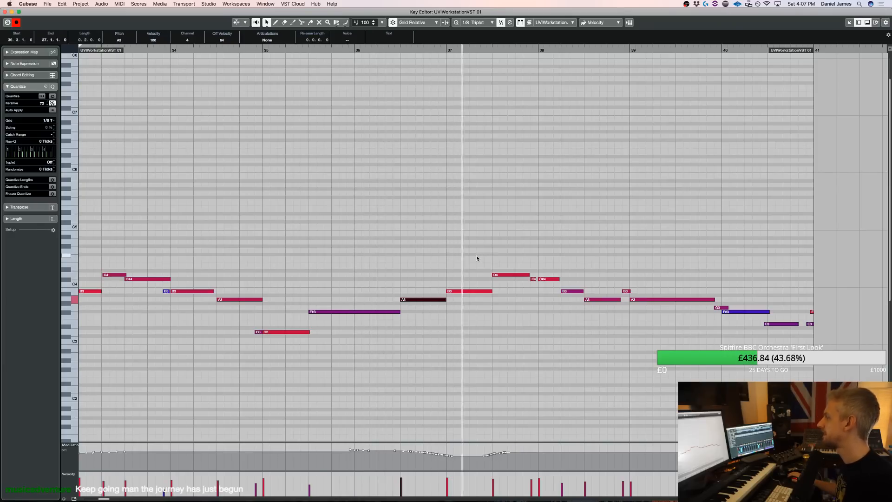
# Remove the A3 note from bar 36 and lengthen the F#3 to the start of bar 37
pyautogui.click(427, 308)
pyautogui.press('space')
pyautogui.moveTo(400, 312); pyautogui.dragTo(444, 319)
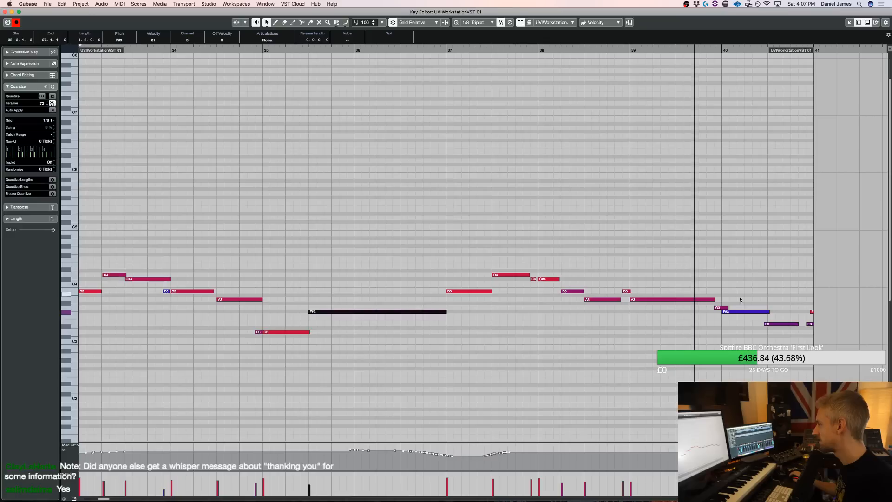
# Delete the short leftover notes at the end of bar 40, close the Key Editor and save the project
pyautogui.click(810, 324)
pyautogui.press('Delete')
pyautogui.press('Return')
pyautogui.press('space')
pyautogui.click(539, 175)
pyautogui.press('super+s')
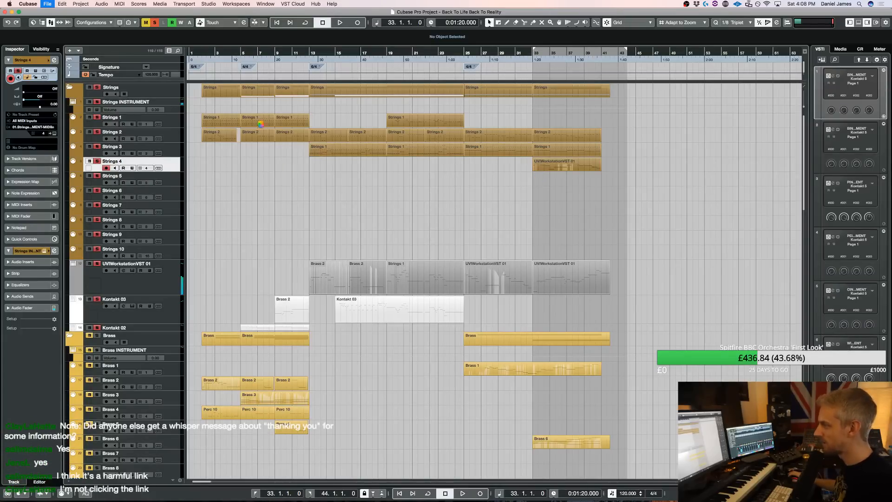
# Start playback from bar 2 and deactivate all solo states
pyautogui.keyDown('super'); pyautogui.click(207, 56); pyautogui.keyUp('super')
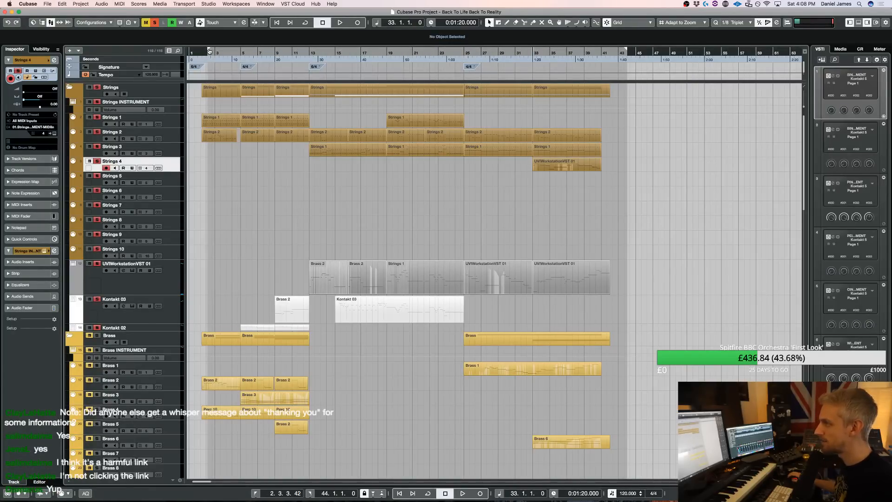
pyautogui.click(204, 51)
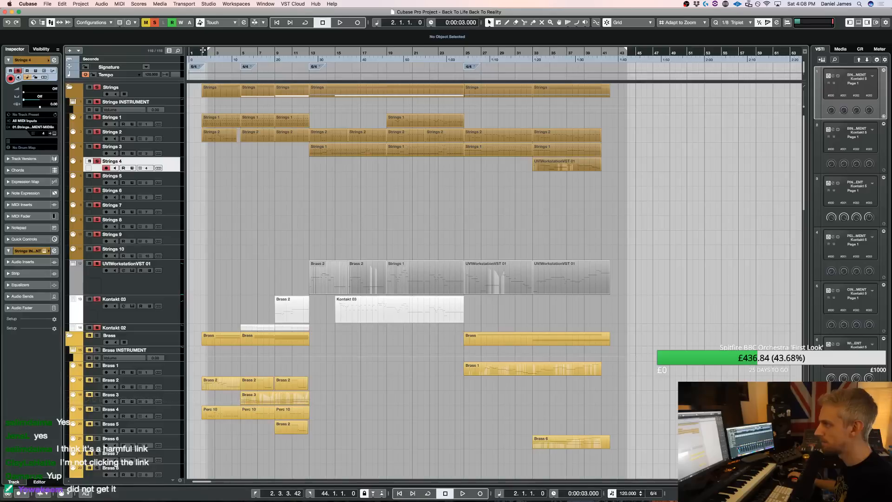
pyautogui.keyDown('super'); pyautogui.click(202, 51); pyautogui.keyUp('super')
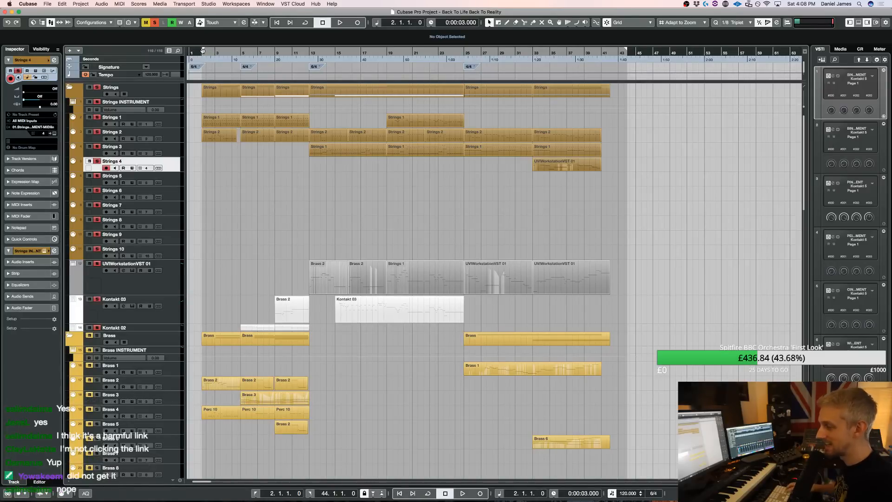
pyautogui.press('space')
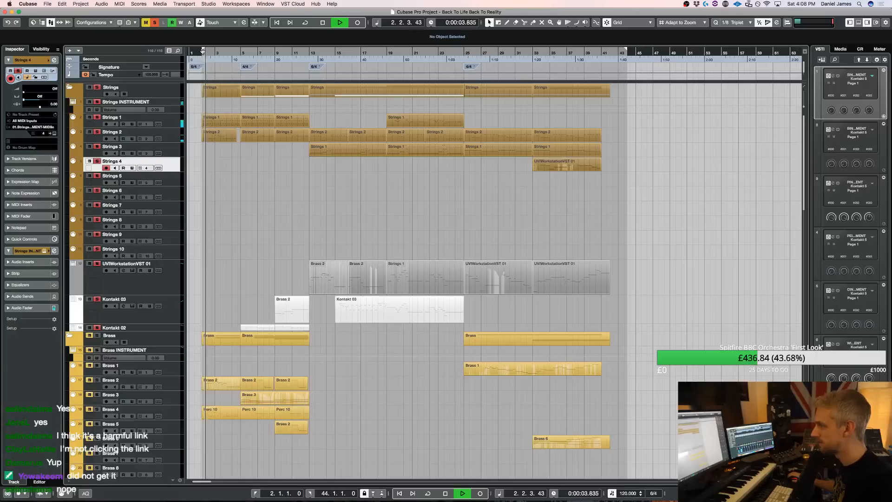
pyautogui.click(154, 23)
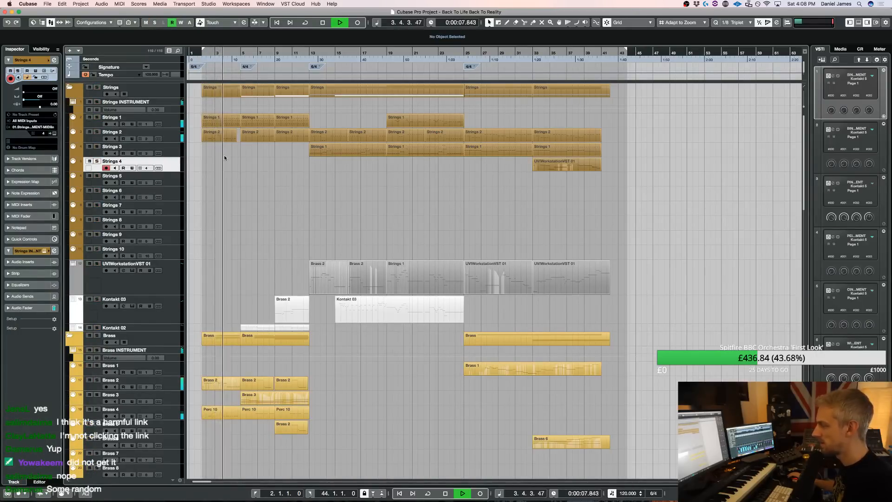
pyautogui.press('space')
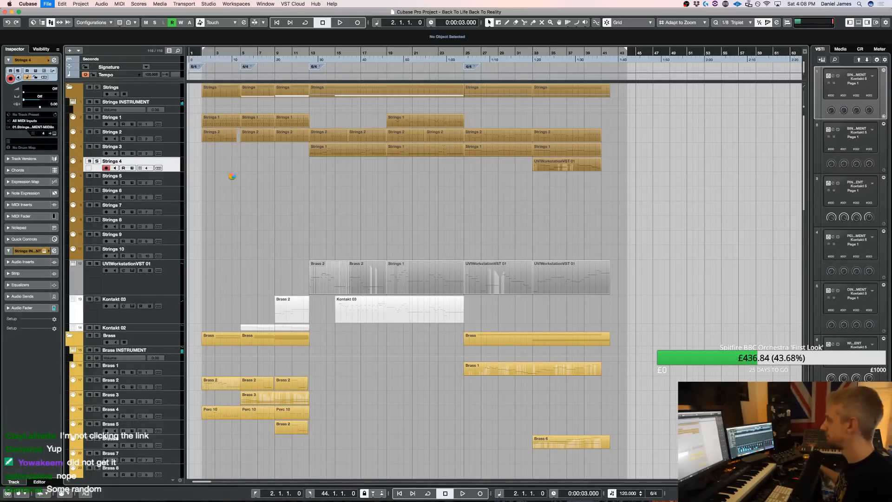
# Replay the piece from bar 2 and look through the brass, percussion, choir and wind tracks
pyautogui.press('space')
pyautogui.press('space')
pyautogui.press('space')
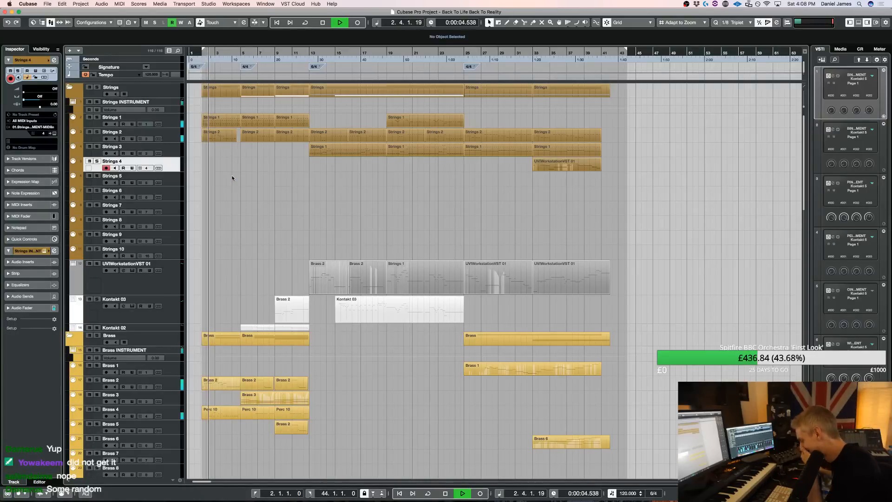
pyautogui.press('space')
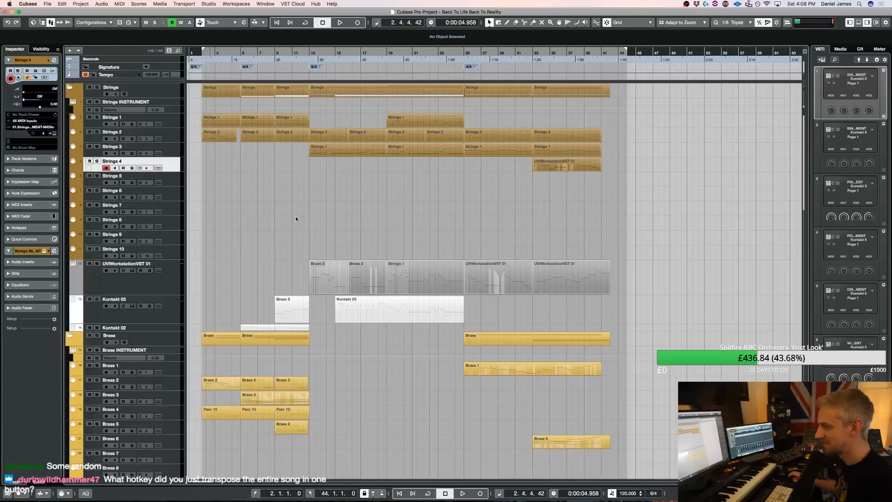
pyautogui.press('space')
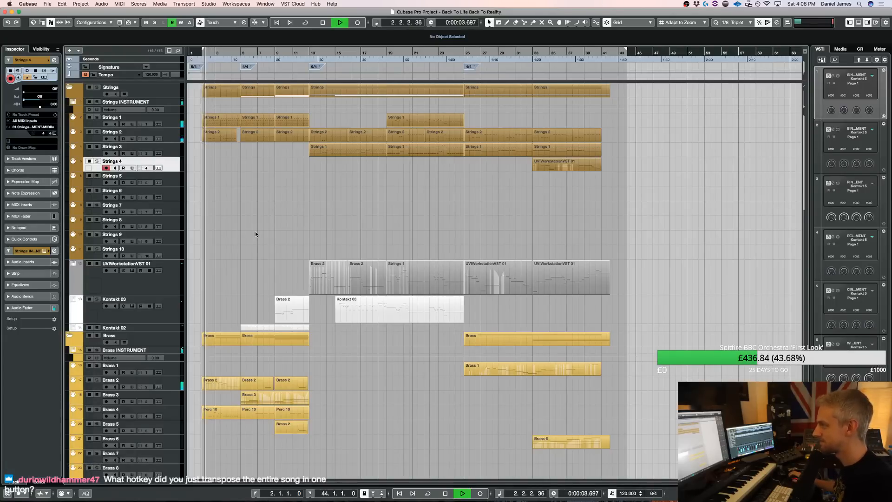
pyautogui.scroll(-2, 254, 231)
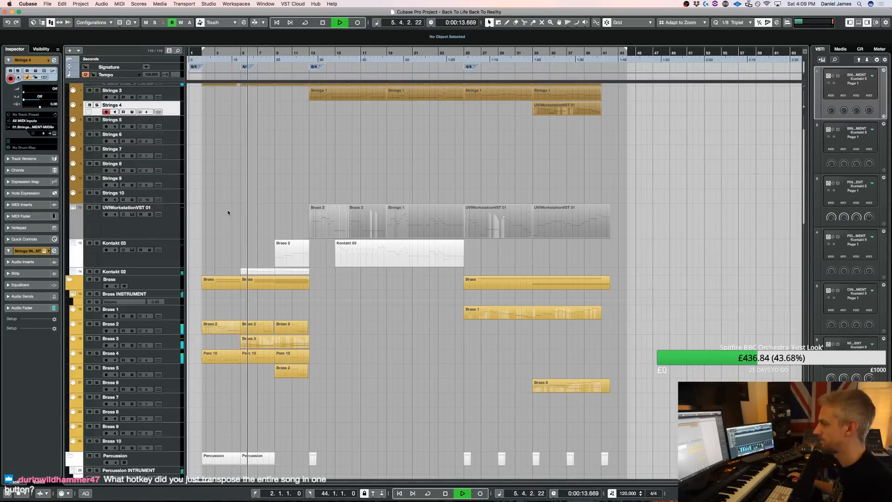
pyautogui.scroll(-5, 259, 248)
pyautogui.scroll(-7, 259, 248)
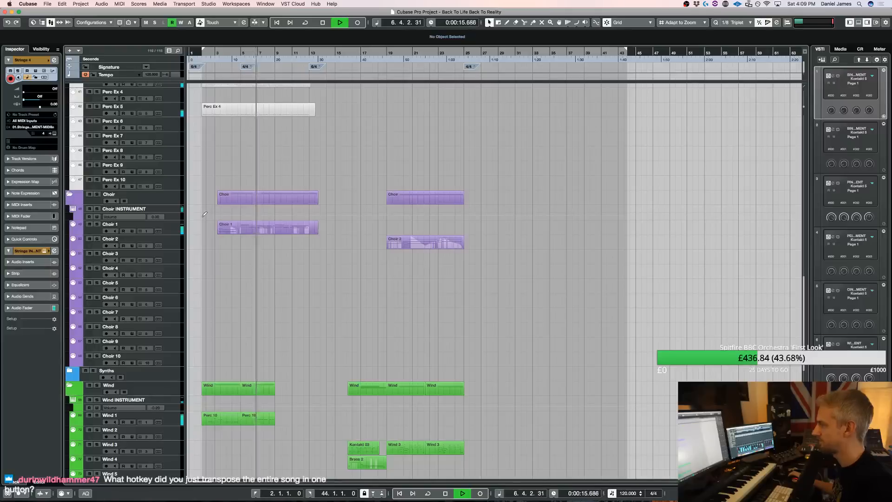
pyautogui.scroll(9, 191, 201)
pyautogui.scroll(-5, 213, 433)
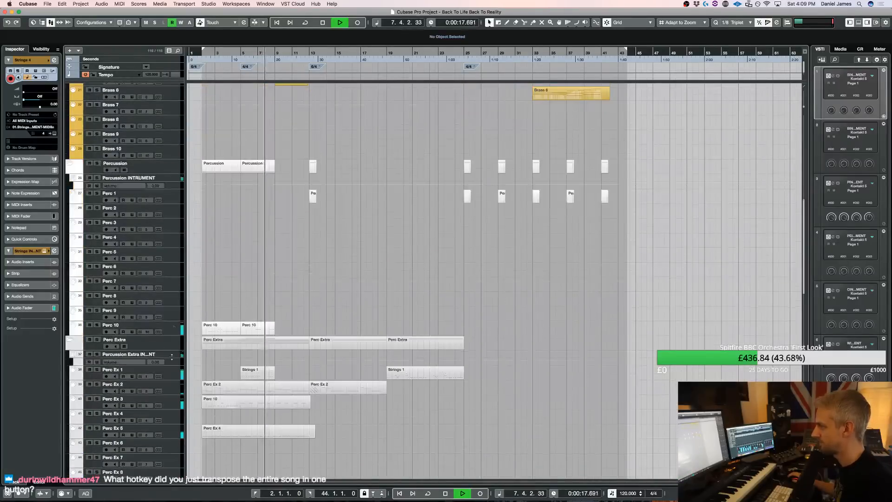
# Inspect the Kontakt patches behind the Perc Ex 5 track and close the instrument window
pyautogui.click(213, 432)
pyautogui.press('e')
pyautogui.scroll(-8, 769, 205)
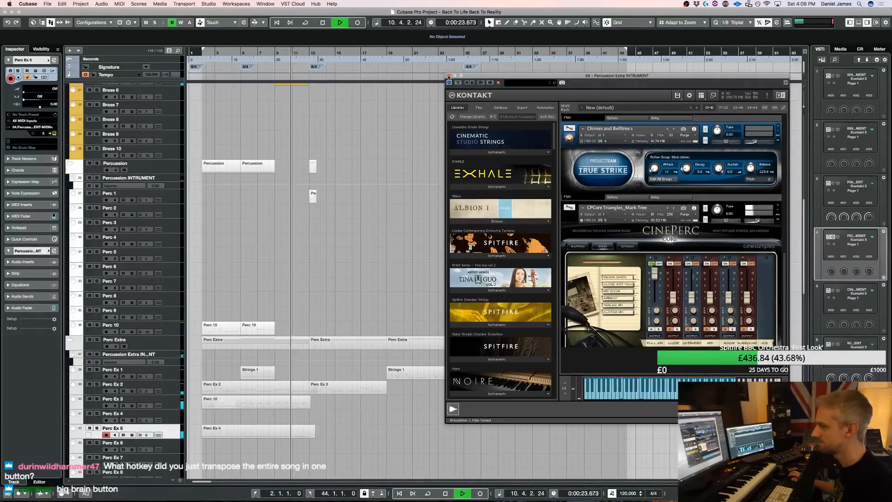
pyautogui.press('e')
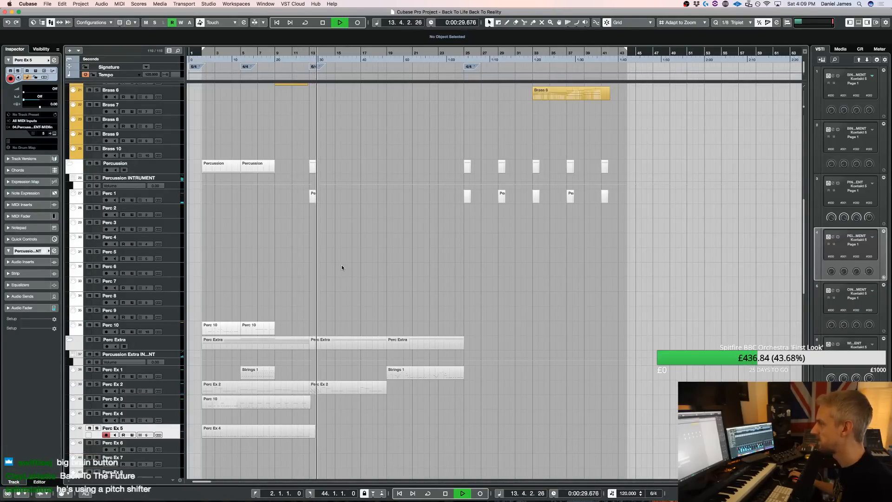
# Copy the short Perc 1 part from bar 13 to bar 16, bar 19 and just before bar 22
pyautogui.scroll(1, 341, 267)
pyautogui.moveTo(313, 205); pyautogui.dragTo(351, 205)
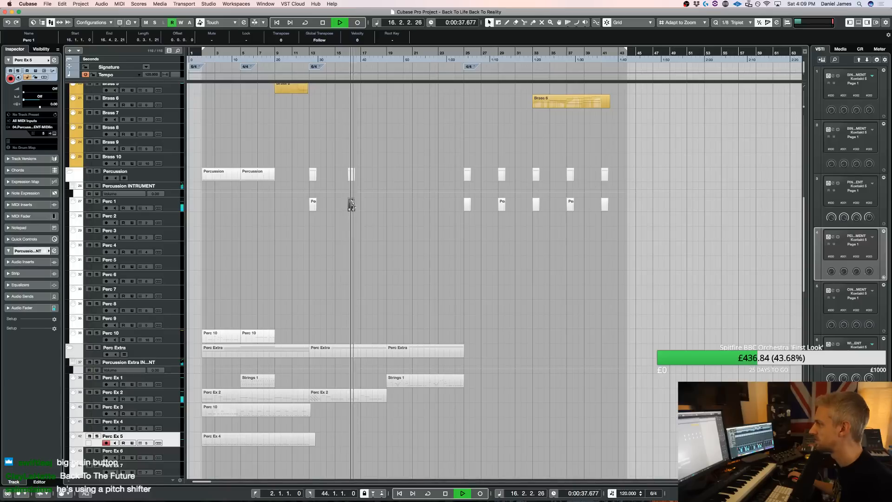
pyautogui.moveTo(352, 205); pyautogui.dragTo(389, 207)
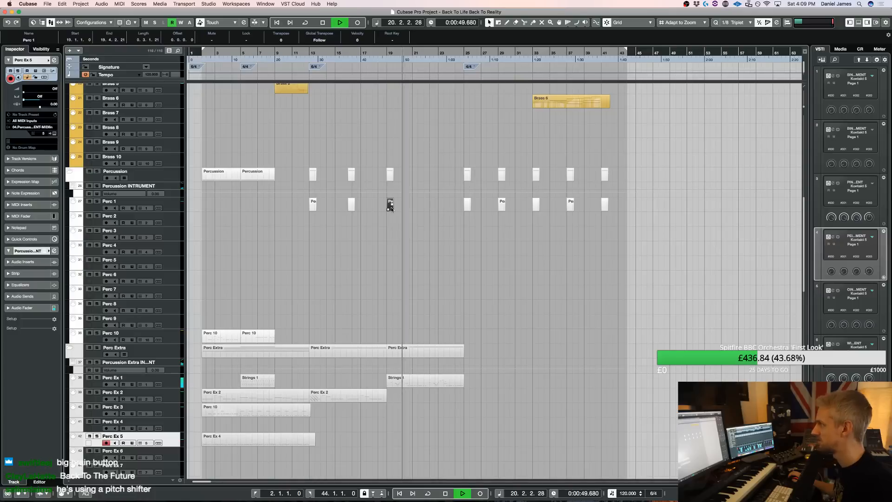
pyautogui.moveTo(391, 206); pyautogui.dragTo(428, 207)
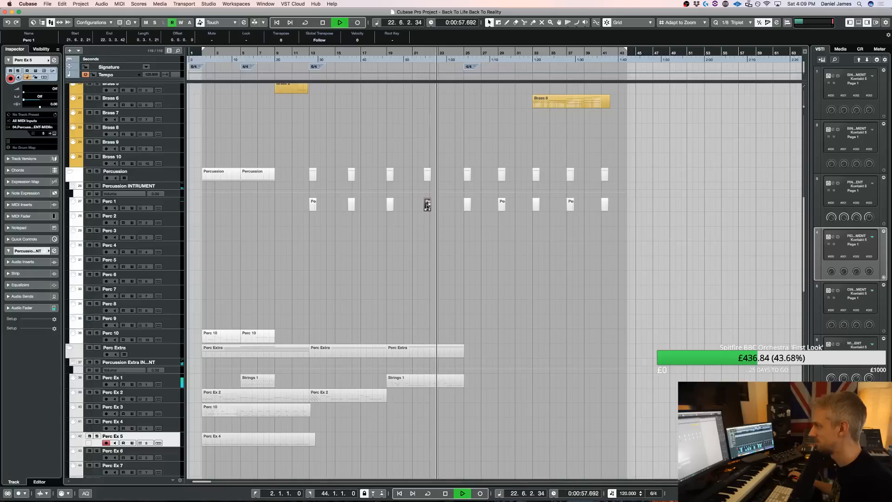
# Apply an Add/Subtract velocity change of -46 to the four Perc 1 parts between bars 13 and 22
pyautogui.click(418, 217)
pyautogui.moveTo(449, 228); pyautogui.dragTo(305, 203)
pyautogui.press('v')
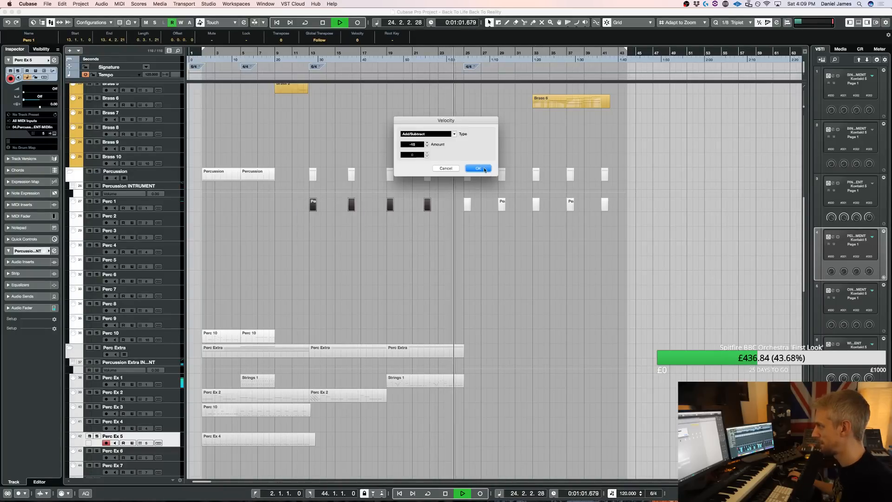
pyautogui.press('Return')
pyautogui.click(433, 268)
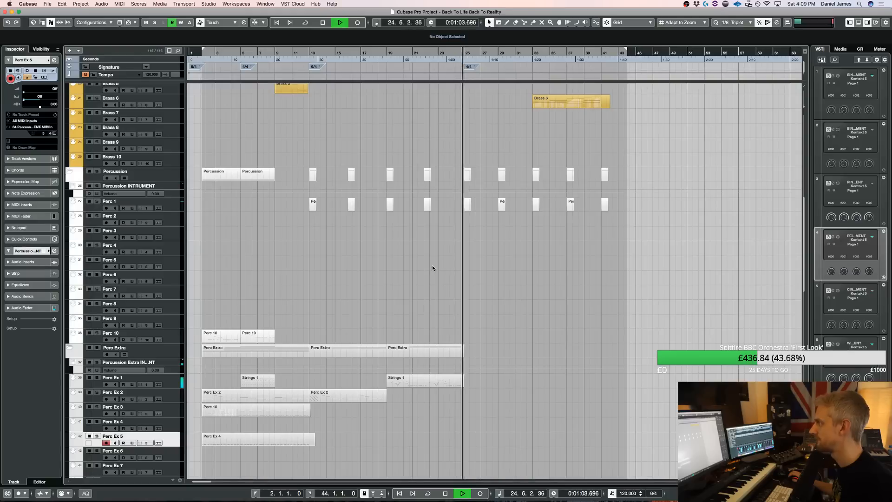
# Open the Strings 4 part, try lengthening the opening B3 note to two beats and shorten it again
pyautogui.scroll(10, 433, 268)
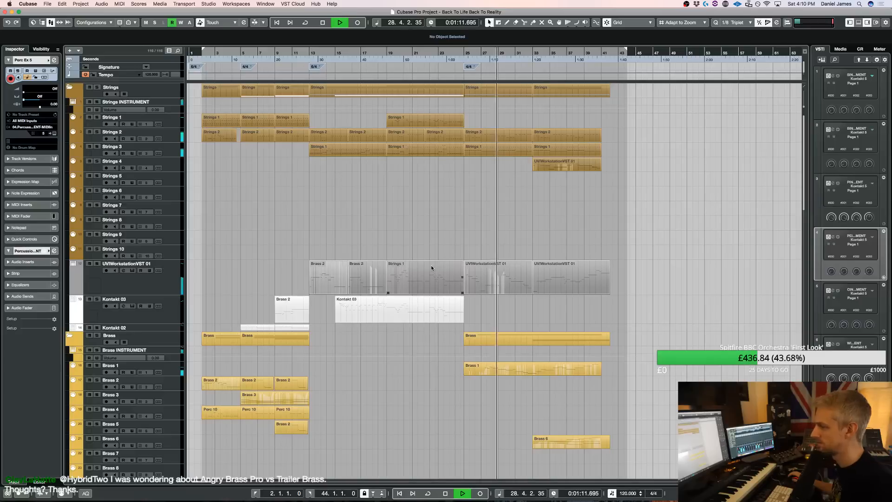
pyautogui.press('space')
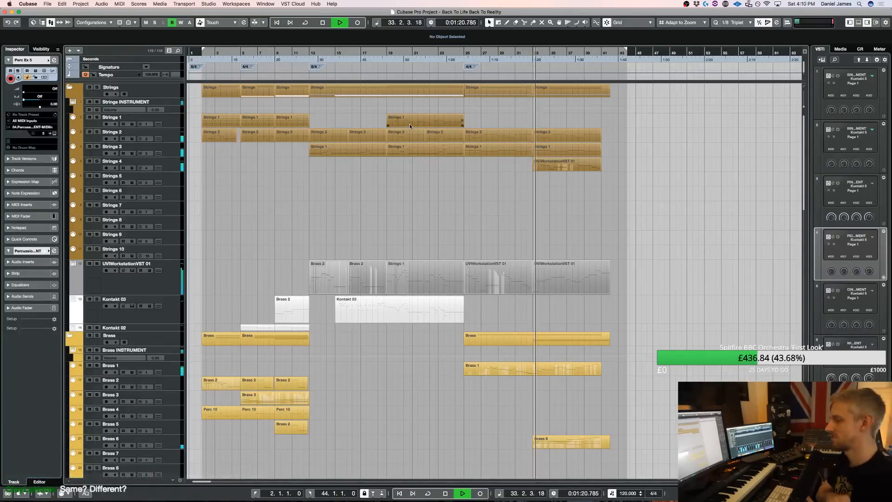
pyautogui.doubleClick(567, 165)
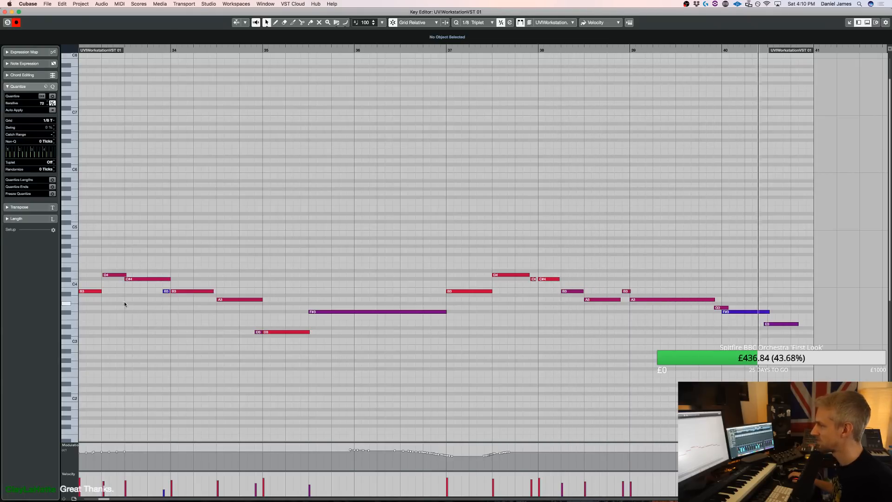
pyautogui.moveTo(102, 292); pyautogui.dragTo(122, 291)
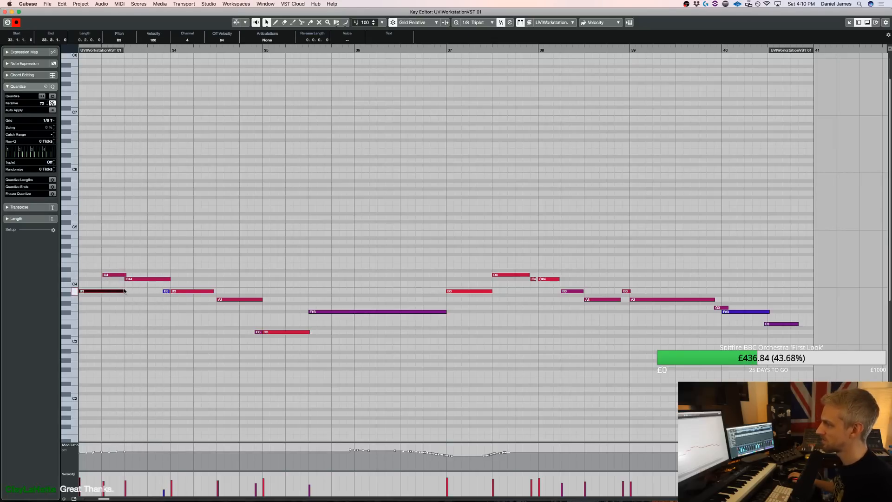
pyautogui.moveTo(109, 292); pyautogui.dragTo(98, 294)
pyautogui.press('Return')
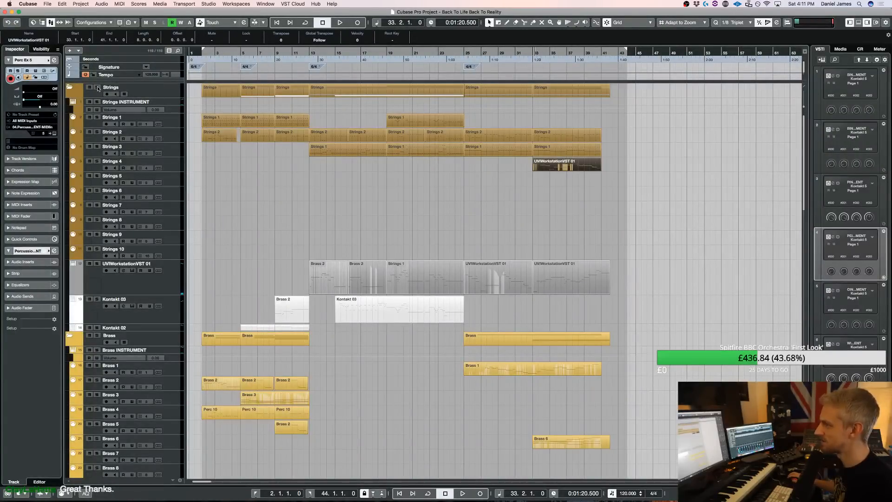
# Play the ending from bar 33 with the Strings folder soloed, adding the Brass folder to the solo
pyautogui.press('space')
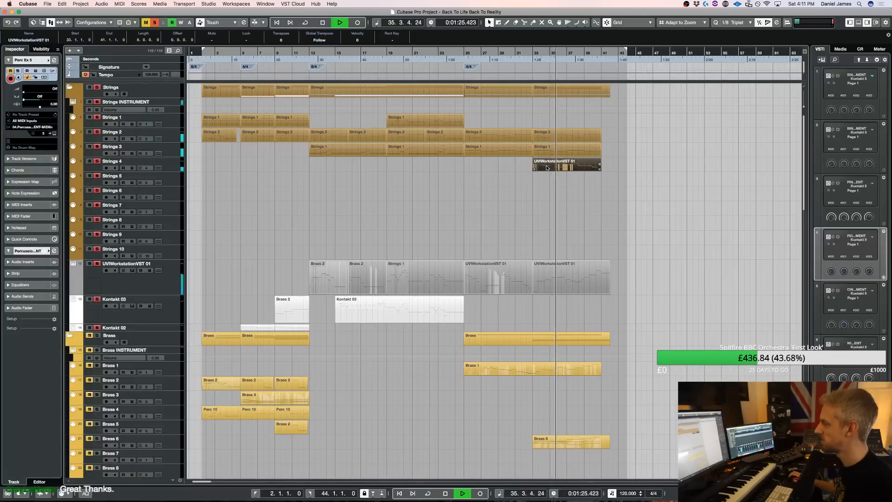
pyautogui.click(97, 335)
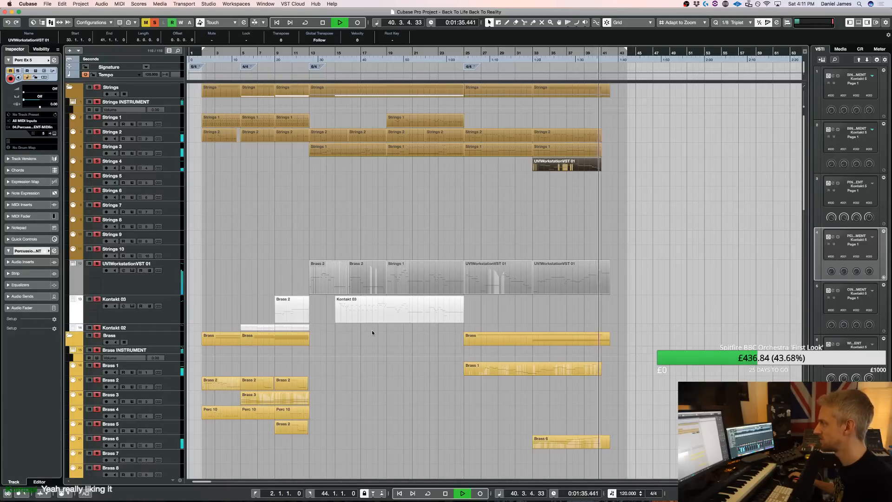
pyautogui.press('space')
pyautogui.click(369, 299)
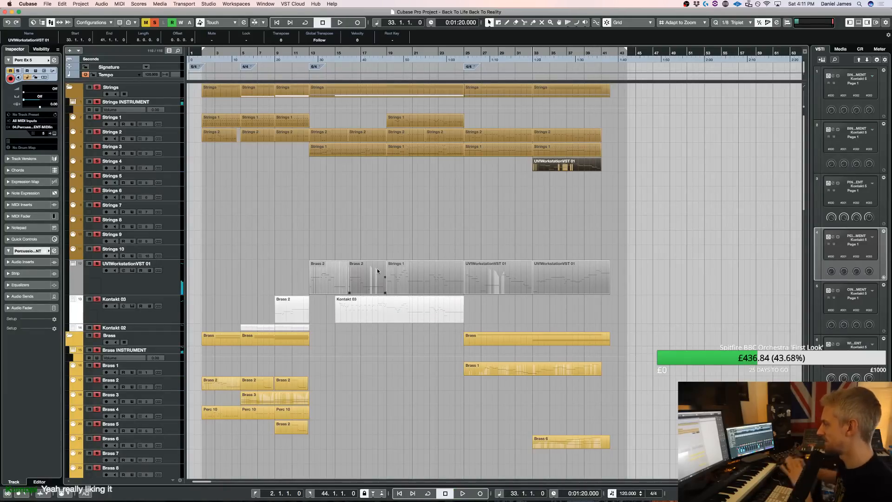
# Clear the solos, load CineBrass PRO's 20 Tuba Solo True Legato PRO into the Brass Kontakt instrument and select the Brass 7 track
pyautogui.scroll(-5, 272, 227)
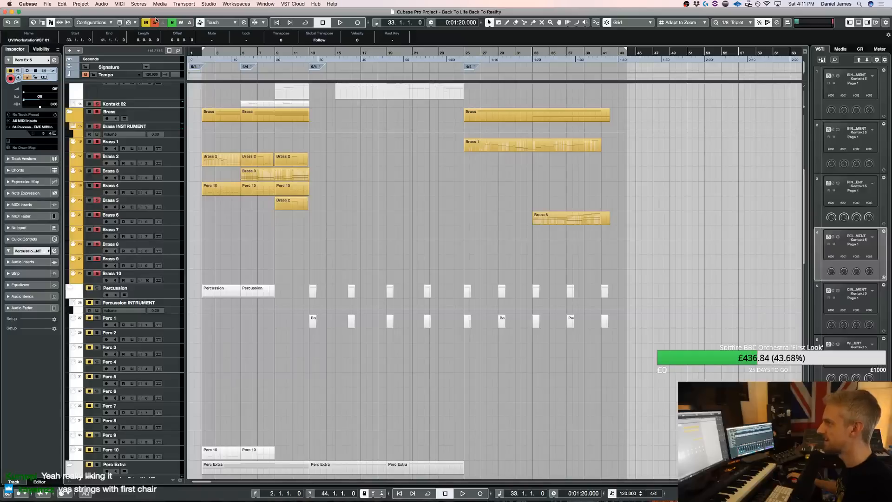
pyautogui.click(177, 218)
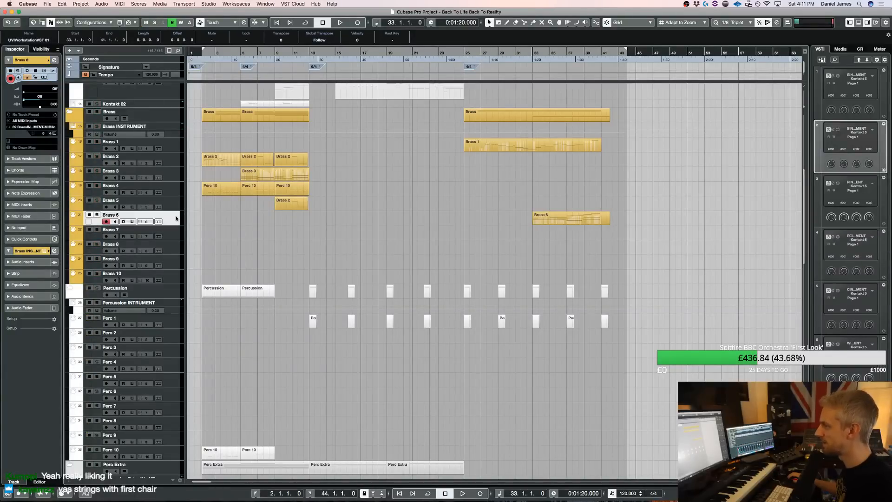
pyautogui.press('F11')
pyautogui.scroll(-6, 674, 279)
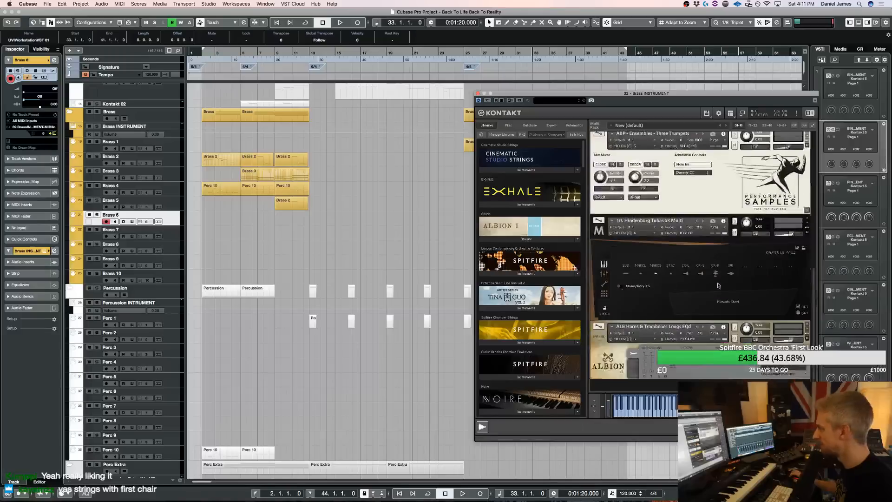
pyautogui.scroll(-5, 530, 281)
pyautogui.scroll(-8, 531, 281)
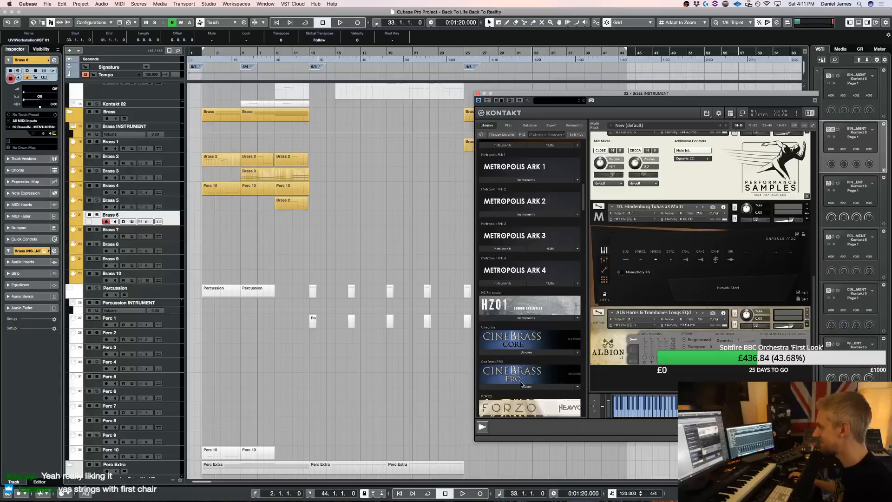
pyautogui.click(521, 385)
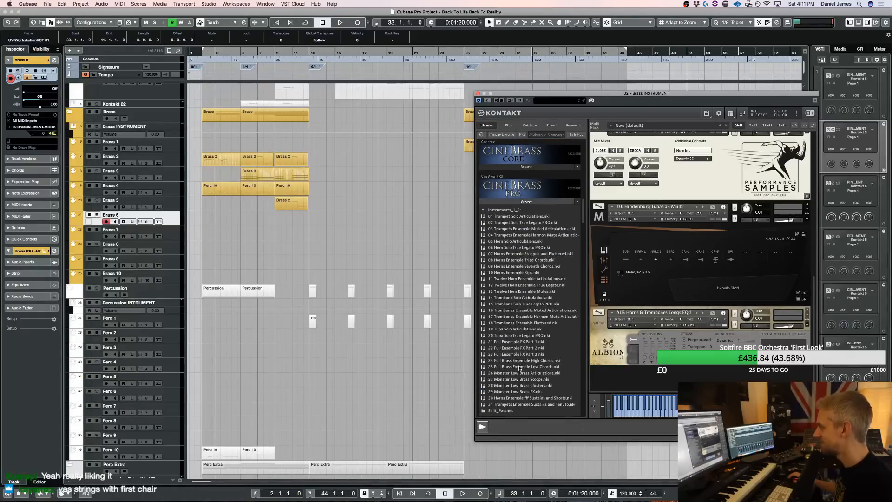
pyautogui.doubleClick(522, 335)
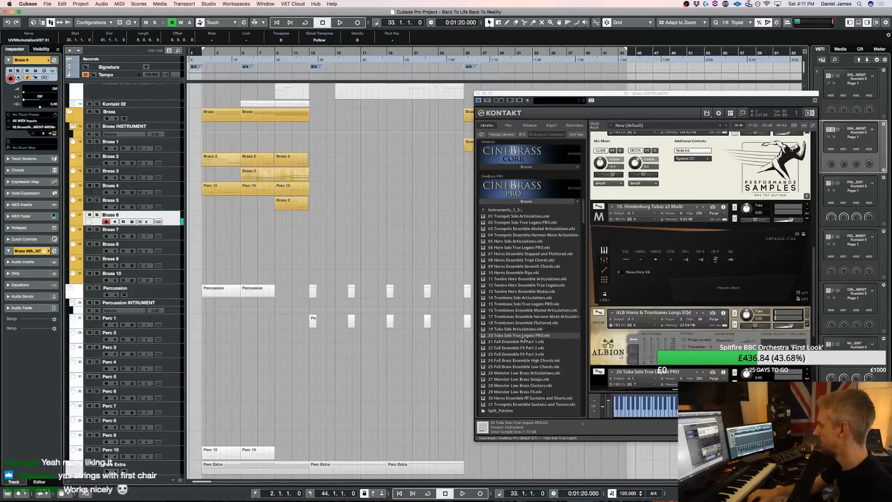
pyautogui.click(172, 235)
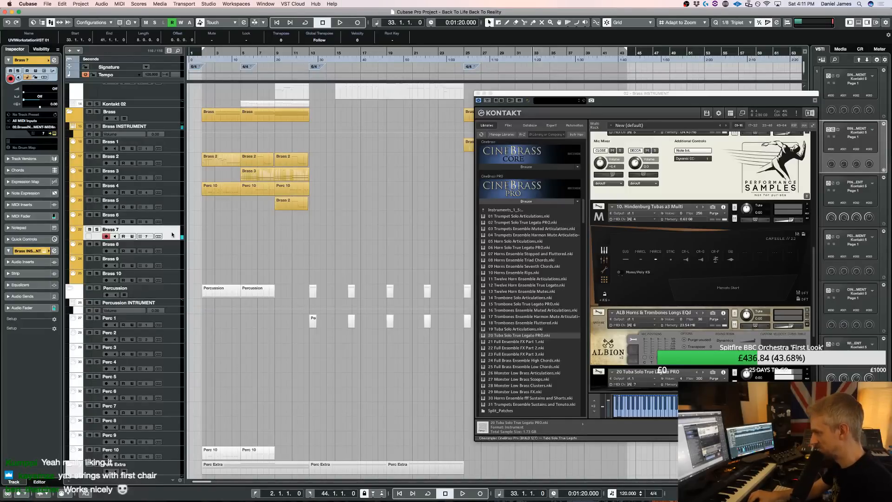
pyautogui.click(477, 94)
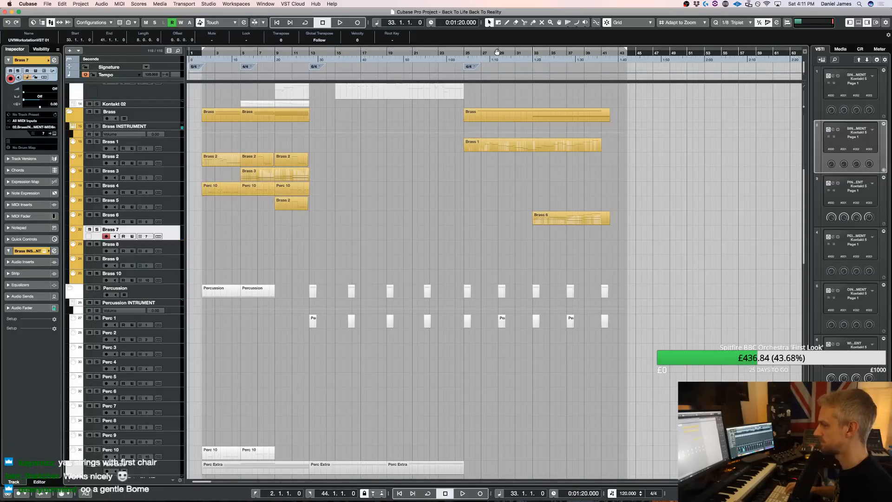
pyautogui.click(521, 49)
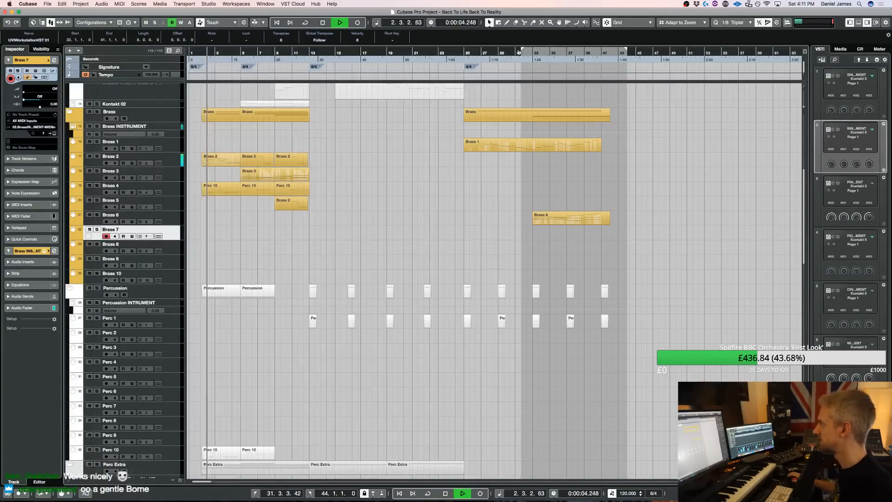
pyautogui.press('KP_Multiply')
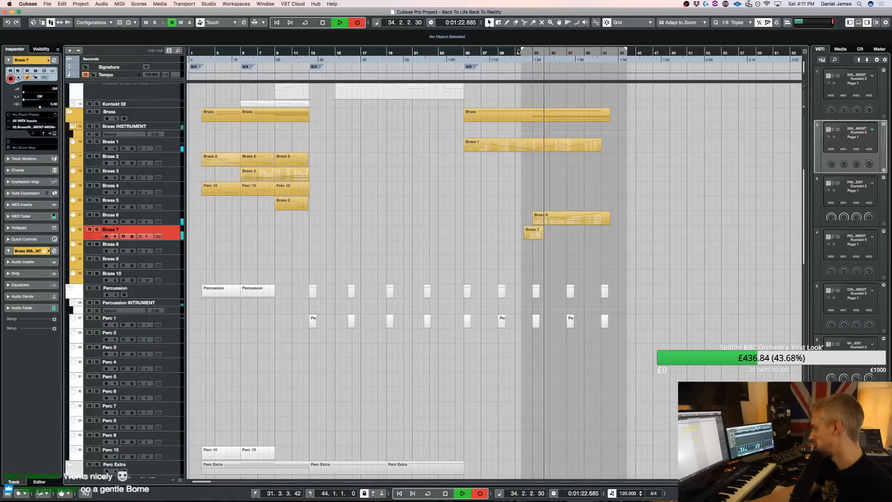
pyautogui.press('space')
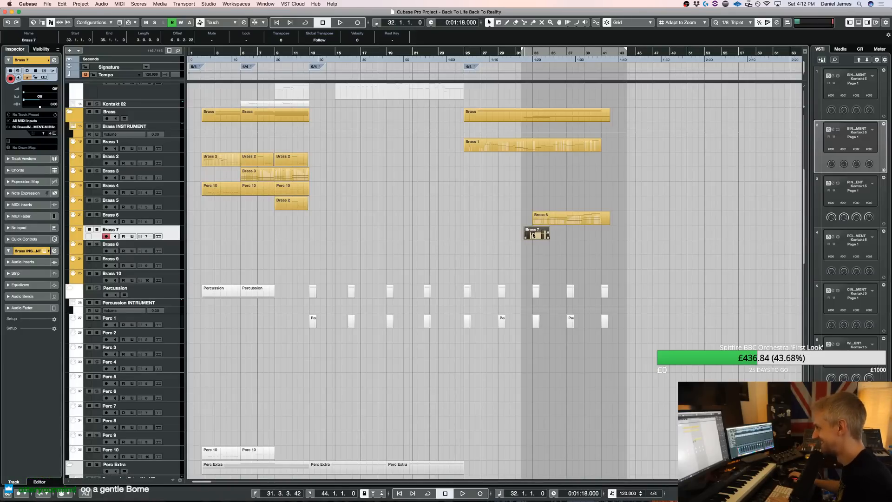
# Record a tuba part on Brass 7 from bar 31 through the ending and trim its start to bar 33
pyautogui.moveTo(522, 48); pyautogui.dragTo(517, 50)
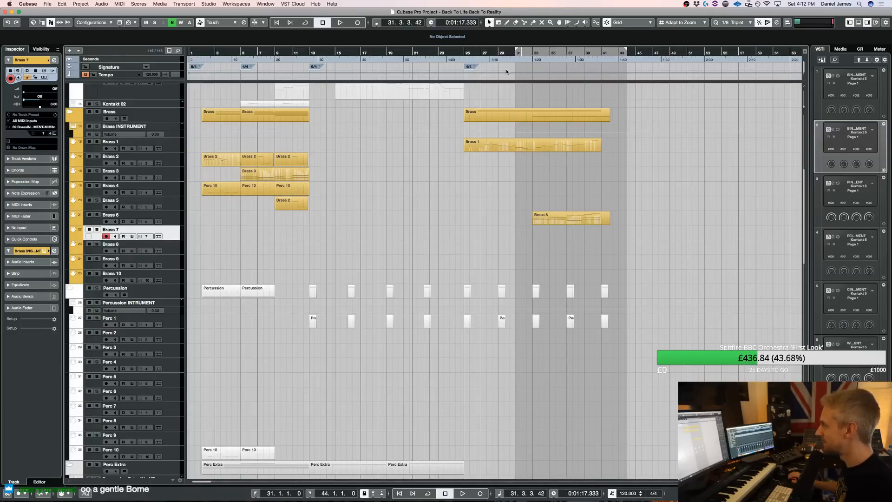
pyautogui.press('KP_1')
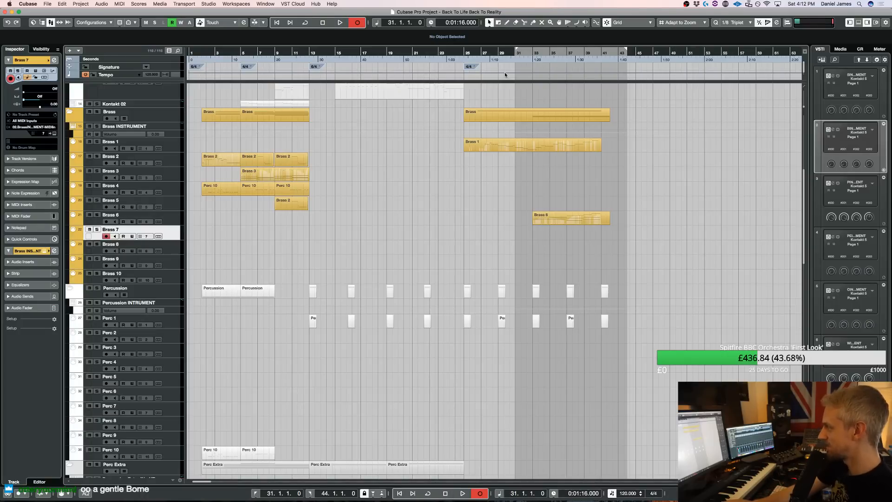
pyautogui.press('KP_Multiply')
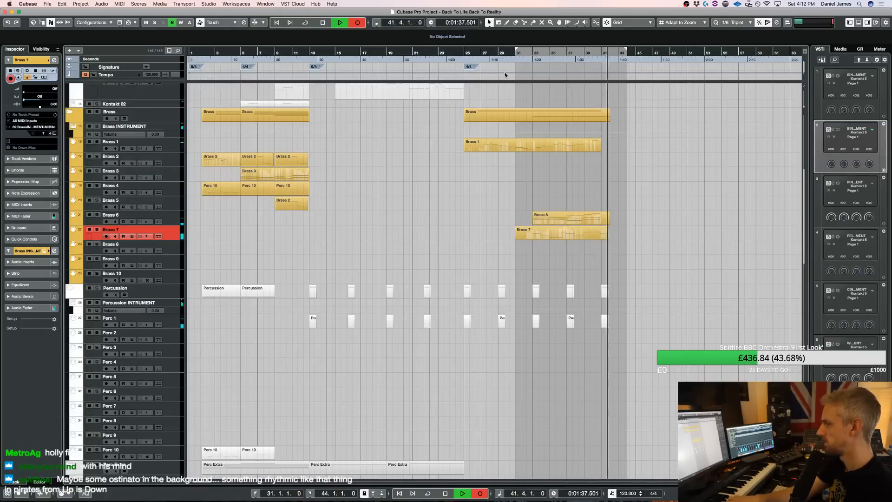
pyautogui.press('space')
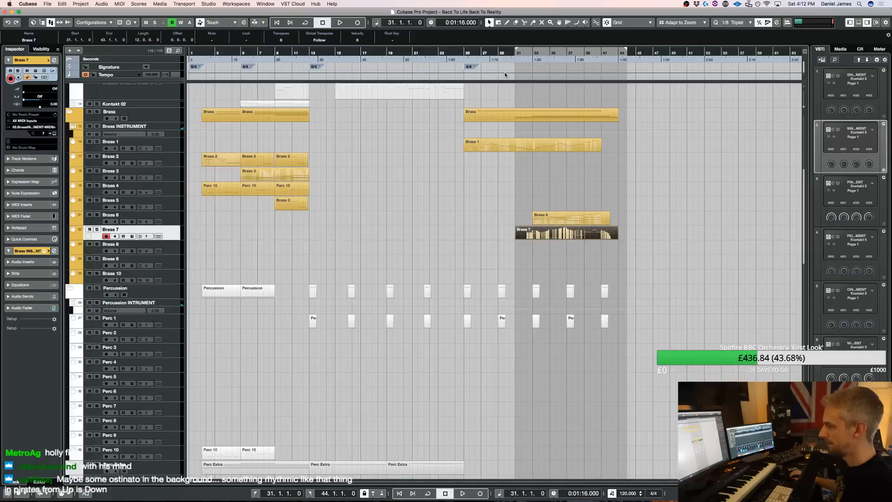
pyautogui.moveTo(517, 232); pyautogui.dragTo(533, 233)
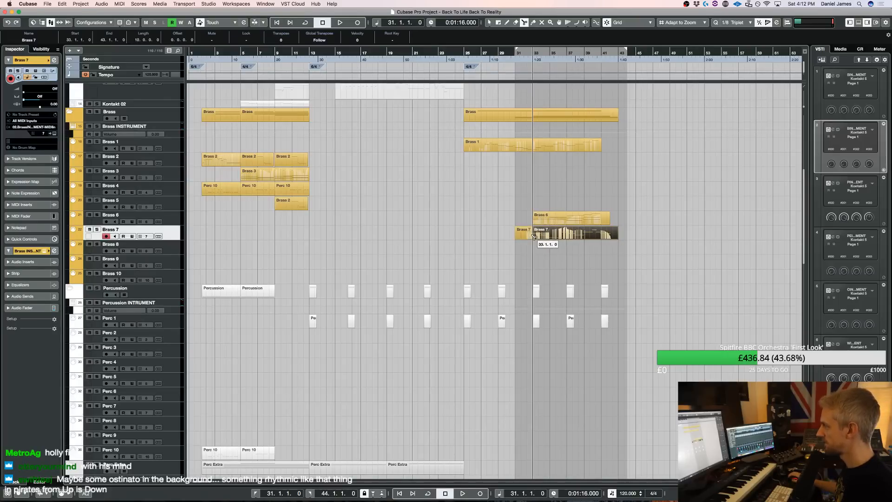
# Play the ending from bar 31 with the Brass folder soloed
pyautogui.press('space')
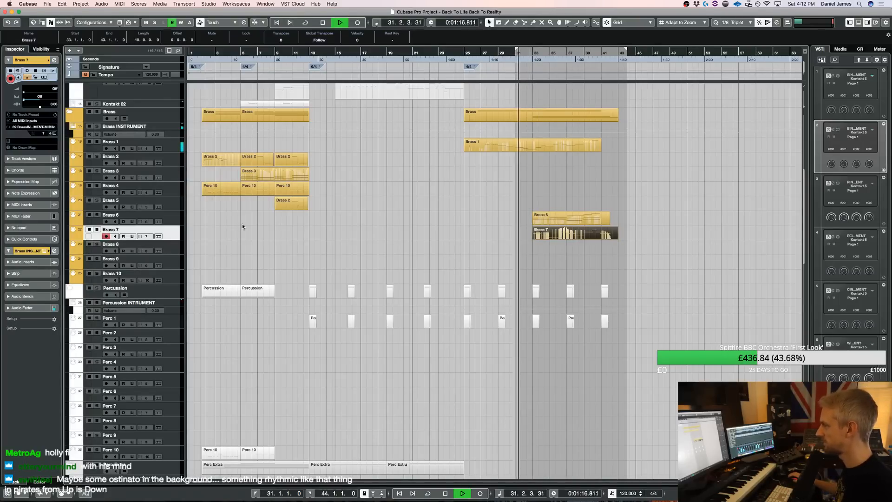
pyautogui.click(101, 113)
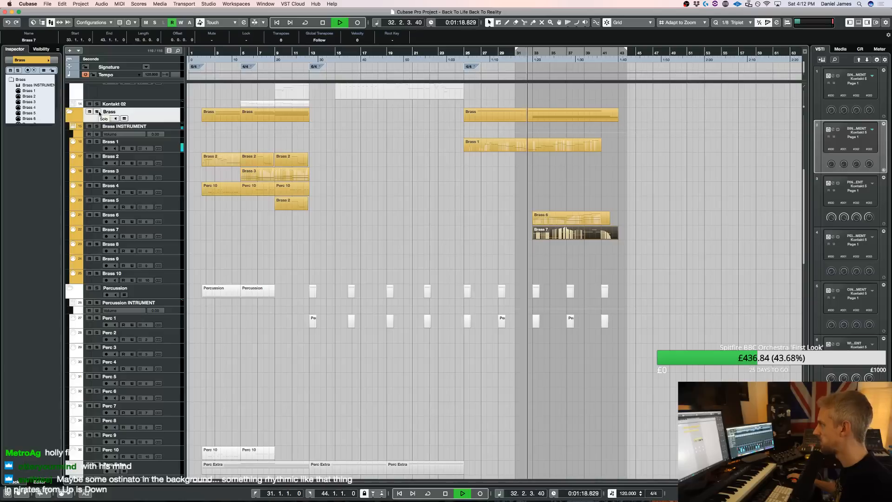
pyautogui.click(97, 112)
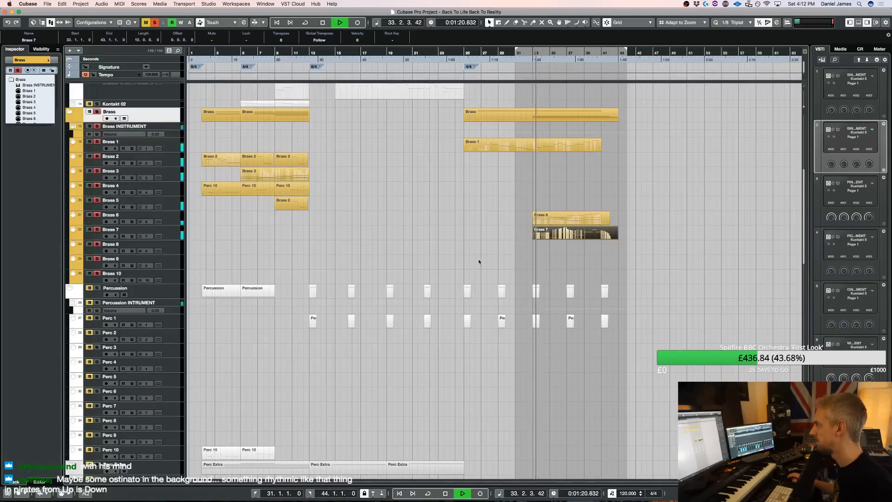
# In the Brass 7 part, nudge the D2 note before bar 37 later and split it at beat 4 into D2 and C#2
pyautogui.doubleClick(545, 236)
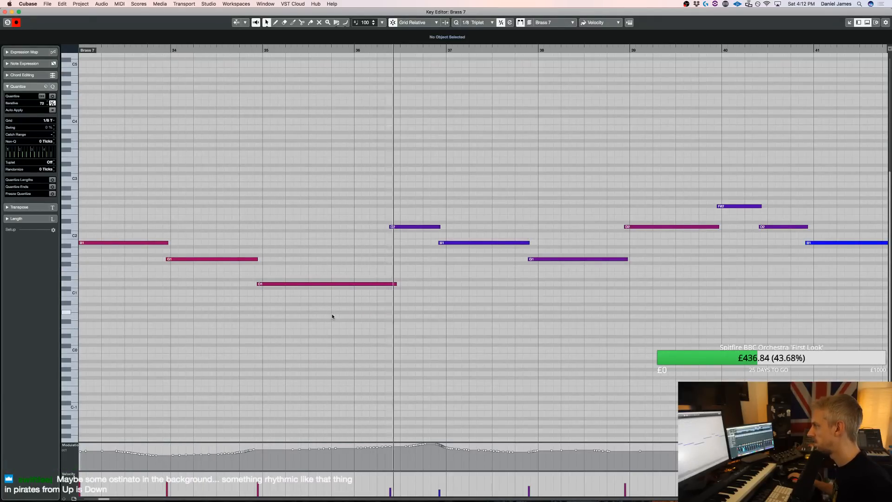
pyautogui.click(415, 226)
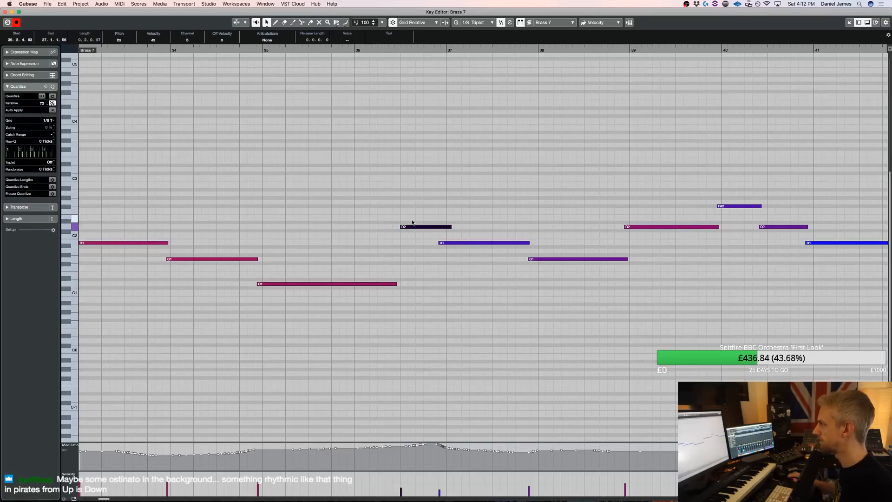
pyautogui.keyDown('alt'); pyautogui.click(424, 226); pyautogui.keyUp('alt')
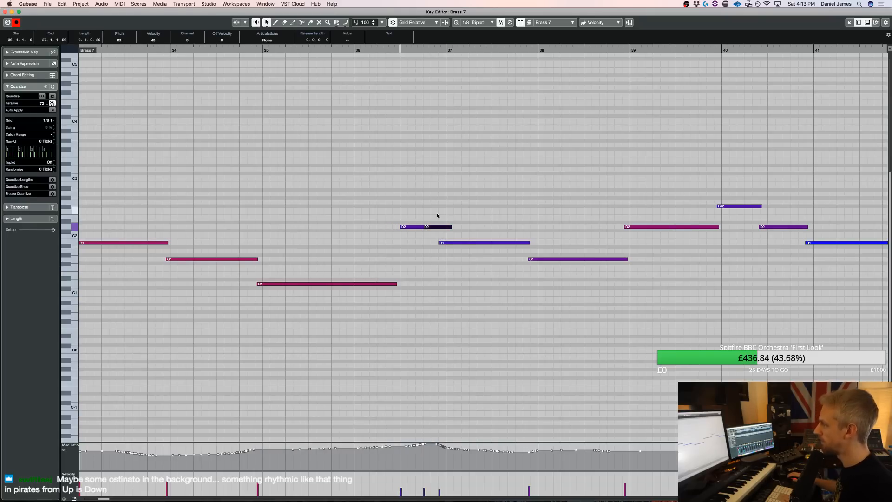
# Set the quantize grid to 1/4 Triplet and quantize the Brass 7 notes from bar 34 to bar 41
pyautogui.click(468, 242)
pyautogui.press('Right')
pyautogui.moveTo(553, 308); pyautogui.dragTo(582, 236)
pyautogui.hotkey('alt', '3')
pyautogui.moveTo(383, 349); pyautogui.dragTo(79, 199)
pyautogui.press('q')
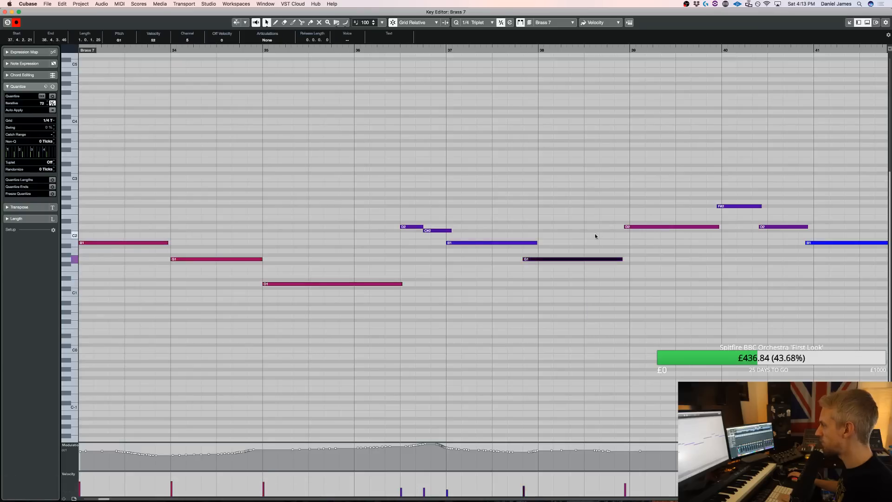
pyautogui.click(666, 227)
pyautogui.moveTo(830, 299); pyautogui.dragTo(735, 170)
pyautogui.press('q')
# Move the last D2 and B1 notes later to 40.3 and bar 41, extending the F#2 note at bar 40 to meet the D2
pyautogui.press('h')
pyautogui.press('h')
pyautogui.press('h')
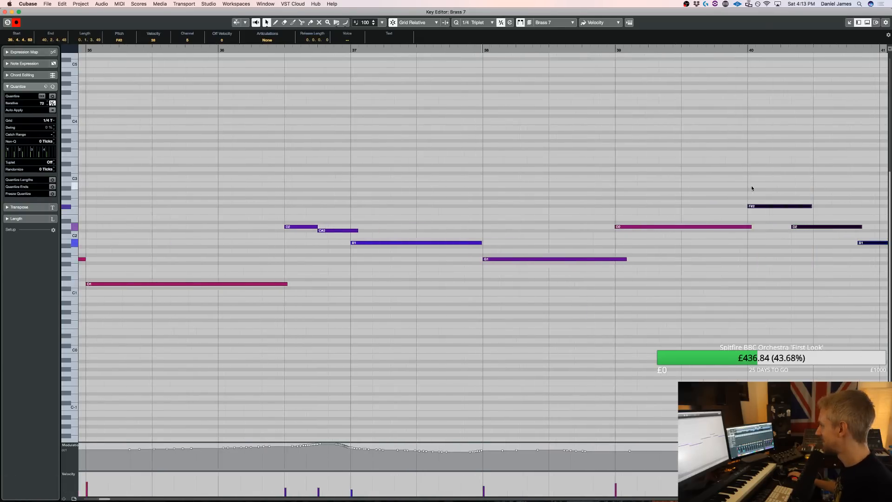
pyautogui.press('g')
pyautogui.press('g')
pyautogui.press('g')
pyautogui.press('g')
pyautogui.moveTo(756, 281); pyautogui.dragTo(675, 208)
pyautogui.press('super+Right')
pyautogui.click(704, 261)
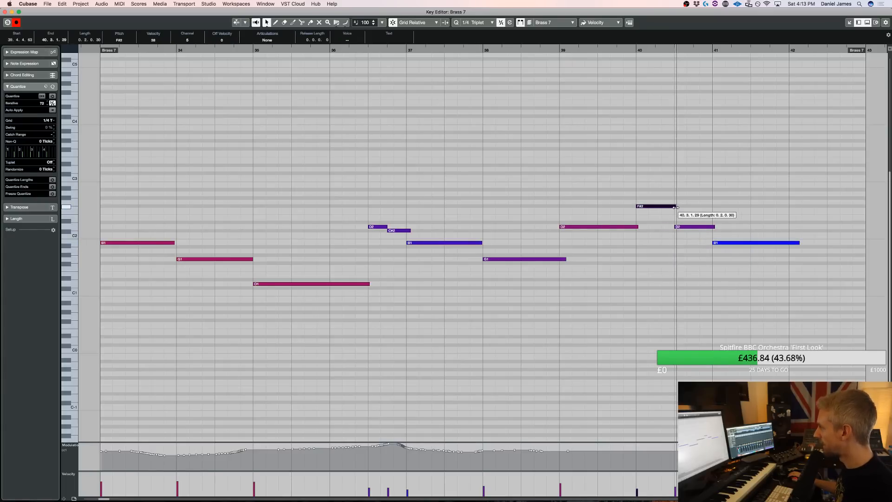
pyautogui.click(649, 343)
pyautogui.press('Return')
# Extend the opening B1 note of the Brass 7 part so it slightly overlaps the G1 at bar 34
pyautogui.click(567, 252)
pyautogui.doubleClick(563, 233)
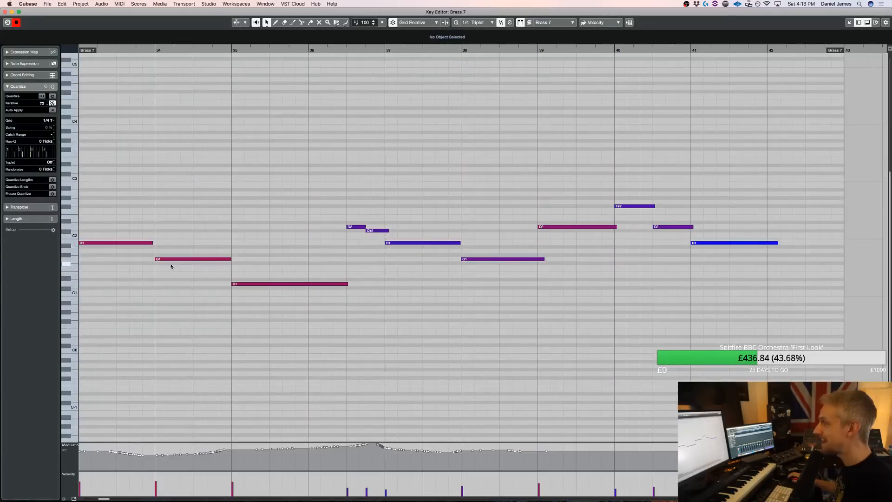
pyautogui.press('super+a')
pyautogui.click(152, 249)
pyautogui.moveTo(152, 243); pyautogui.dragTo(156, 244)
pyautogui.press('Return')
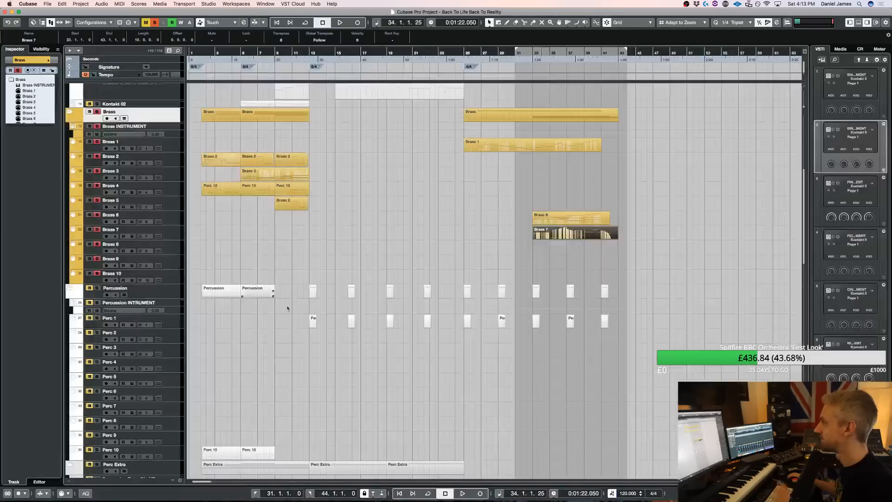
# Set the Brass 7 track delay to -50 while auditioning the soloed brass
pyautogui.press('space')
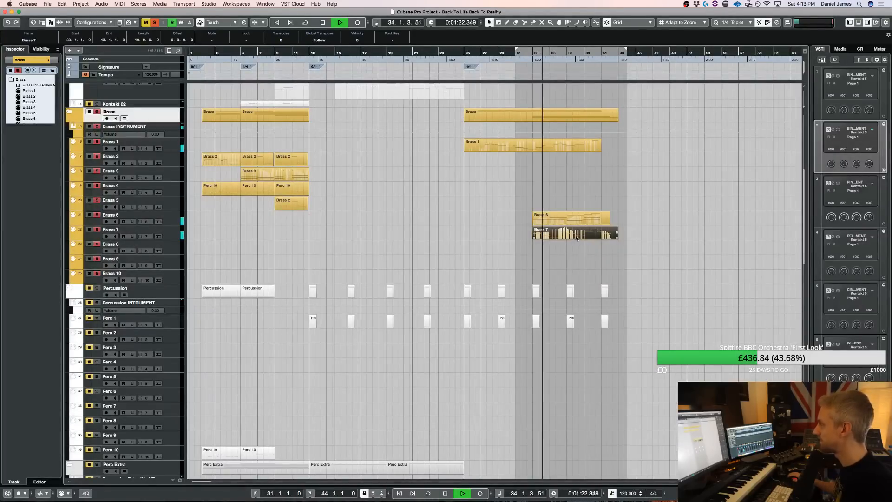
pyautogui.click(166, 237)
pyautogui.doubleClick(53, 104)
pyautogui.press('space')
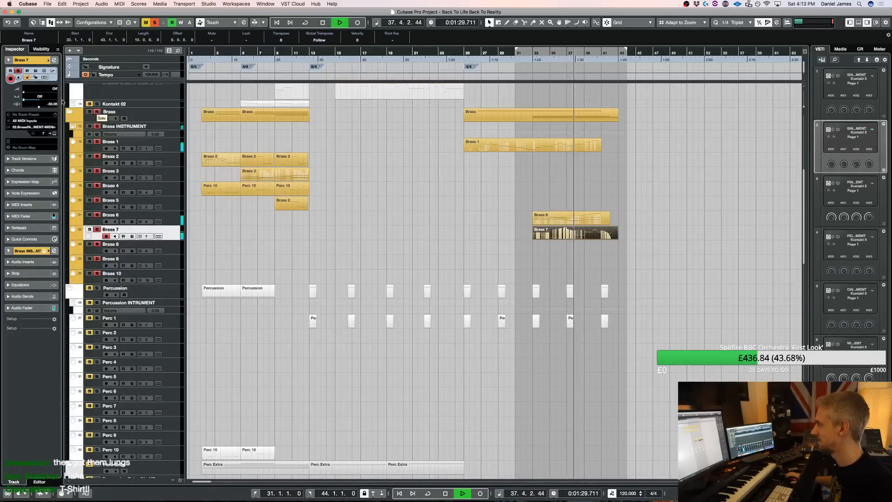
# Check the Brass 7 notes, clear the solo and play the ending from bar 33 with the full arrangement
pyautogui.doubleClick(579, 236)
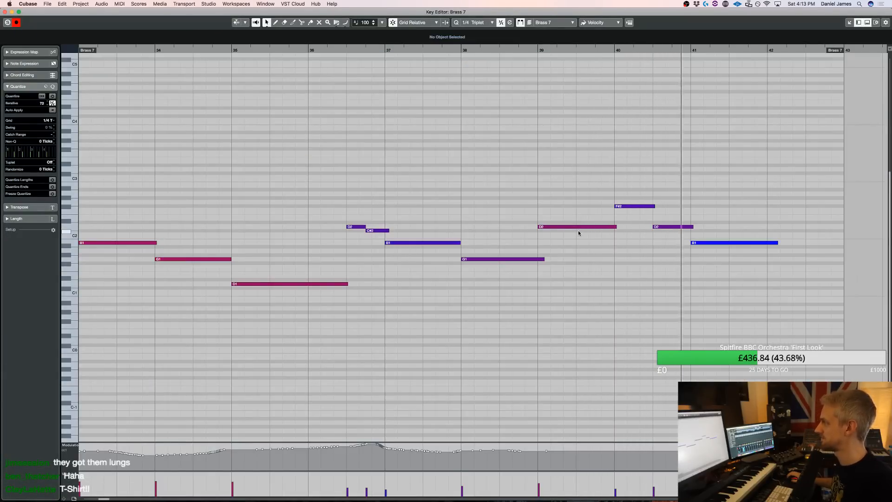
pyautogui.press('Return')
pyautogui.press('space')
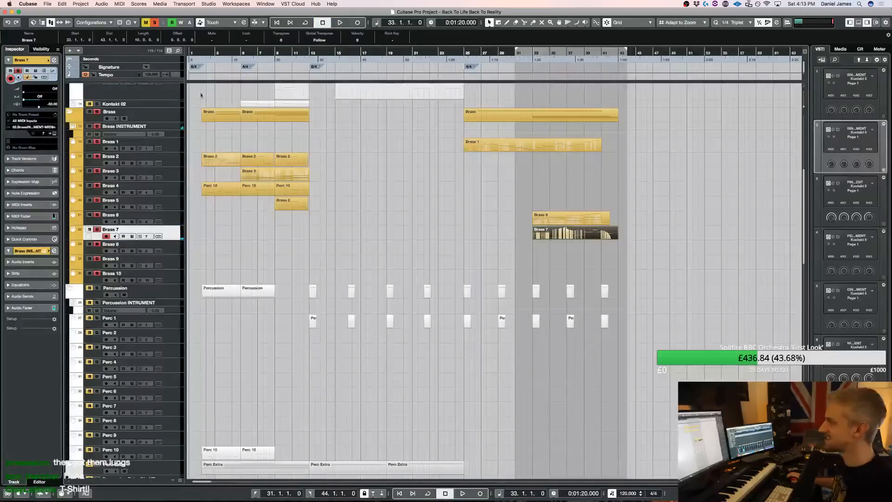
pyautogui.click(156, 22)
pyautogui.press('space')
pyautogui.scroll(5, 604, 132)
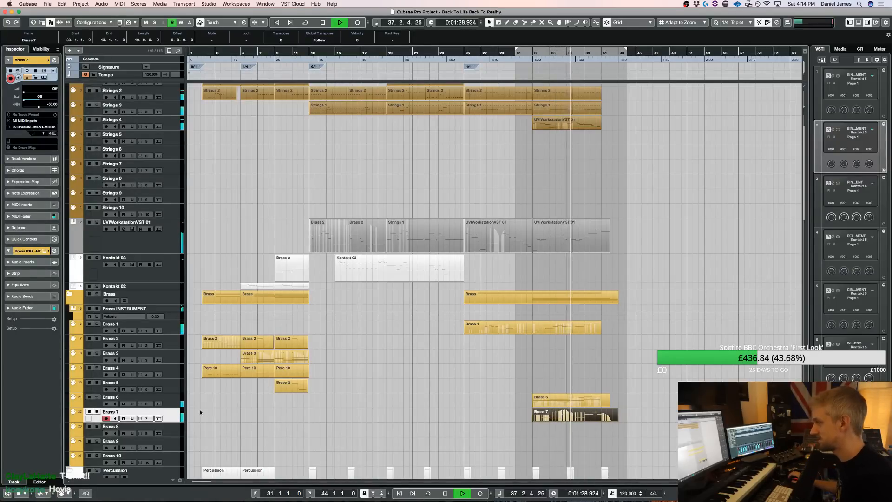
# Lower the entire modulation curve of the Brass 7 part slightly
pyautogui.doubleClick(547, 416)
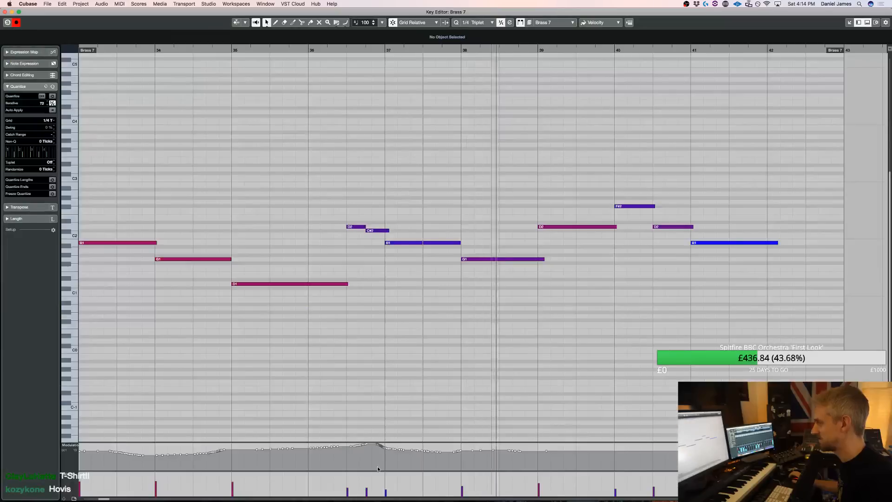
pyautogui.press('super+a')
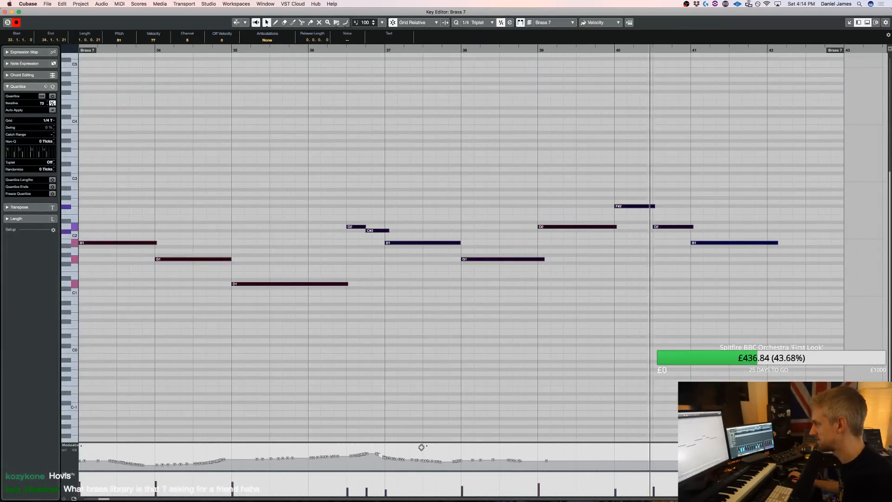
pyautogui.click(429, 362)
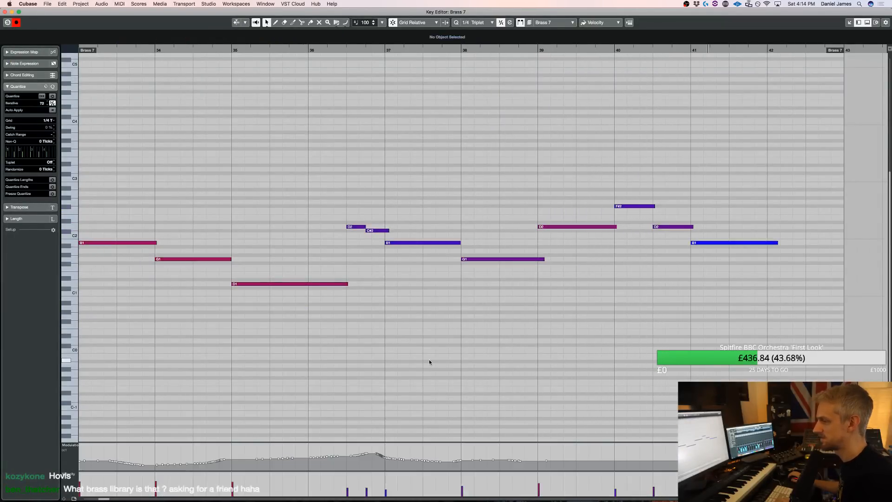
# Look through the instruments loaded in the Brass INSTRUMENT Kontakt rack, from the Rotdorn Horns to the Tuba Solo True Legato PRO, and close it
pyautogui.press('Return')
pyautogui.click(158, 329)
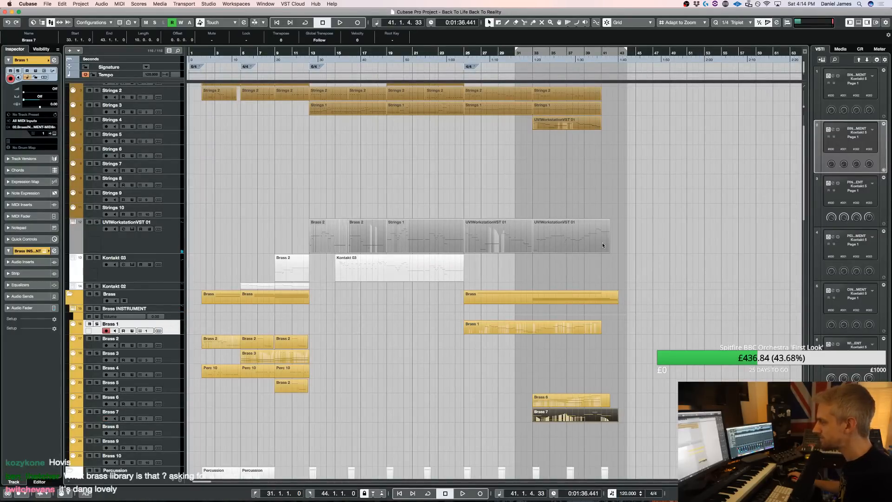
pyautogui.press('e')
pyautogui.moveTo(604, 94); pyautogui.dragTo(479, 95)
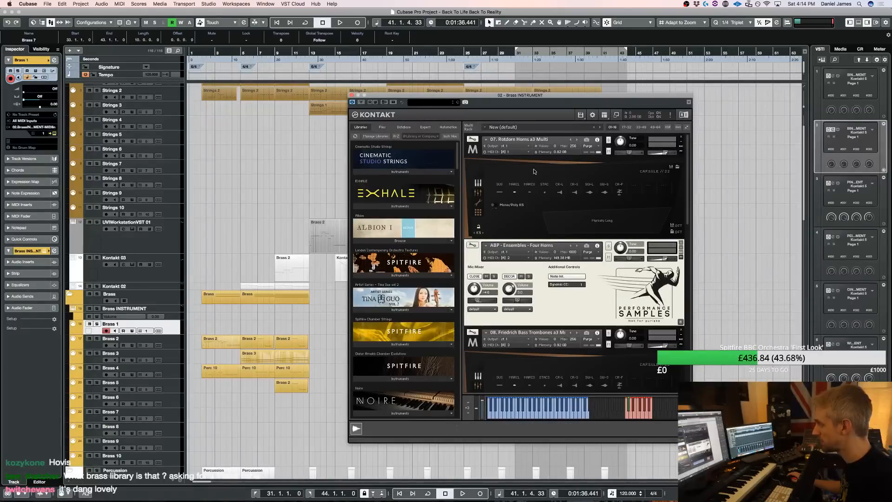
pyautogui.scroll(-3, 529, 151)
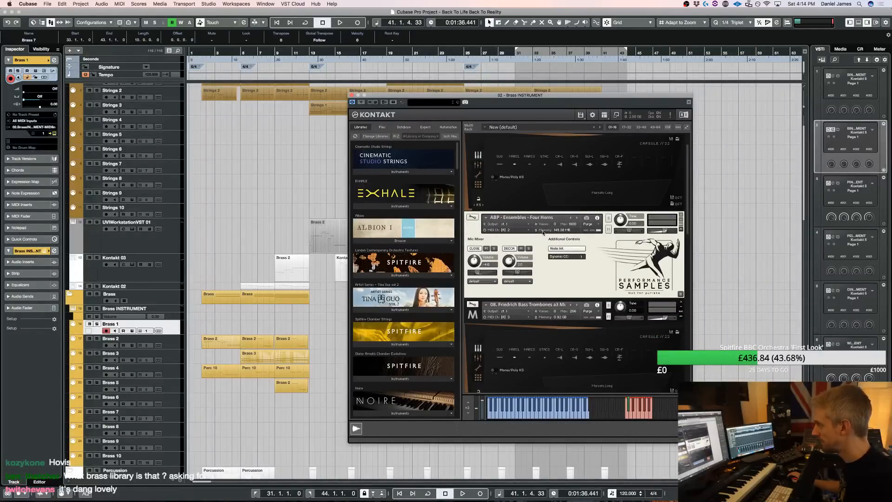
pyautogui.scroll(-2, 582, 277)
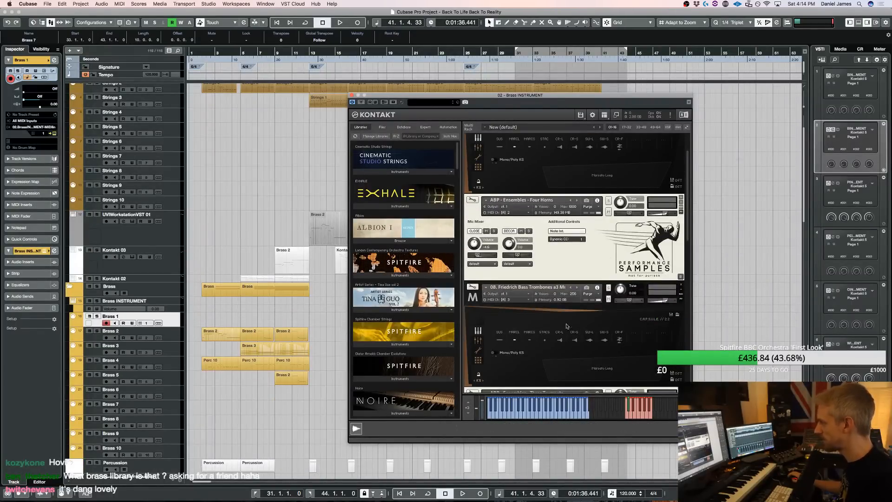
pyautogui.scroll(-3, 566, 326)
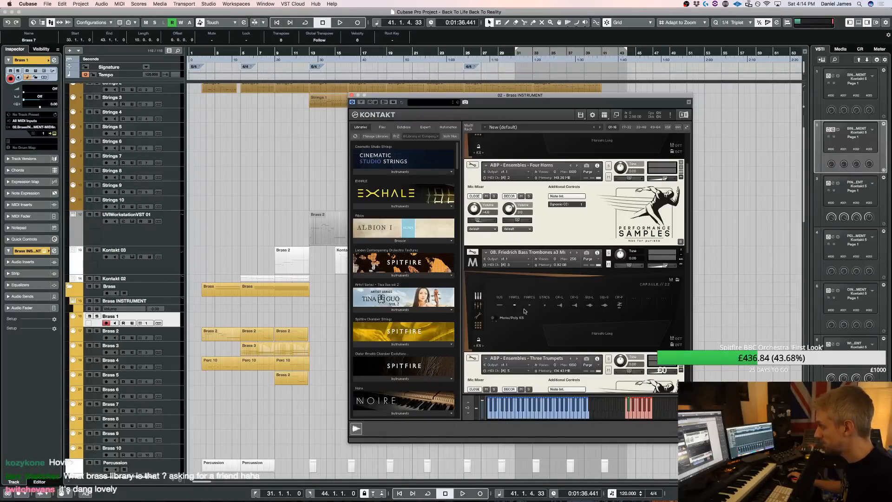
pyautogui.scroll(-12, 524, 311)
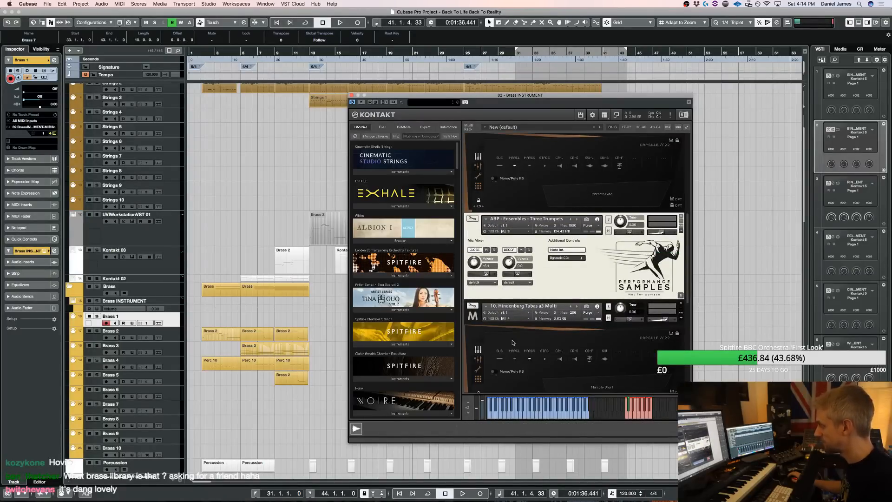
pyautogui.scroll(-10, 573, 254)
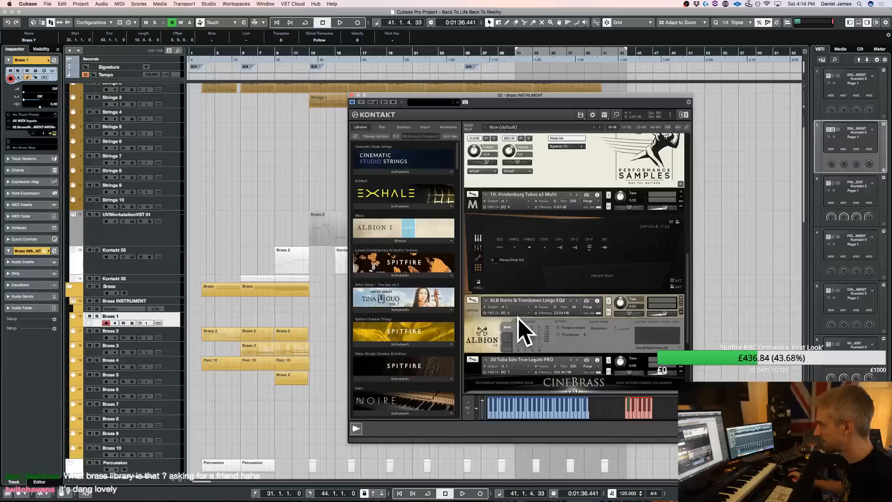
pyautogui.scroll(-12, 501, 321)
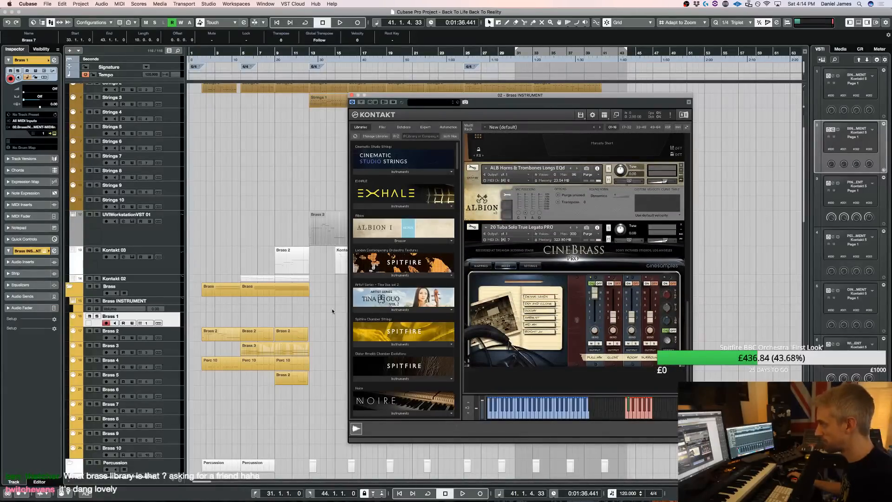
pyautogui.click(316, 318)
pyautogui.click(351, 98)
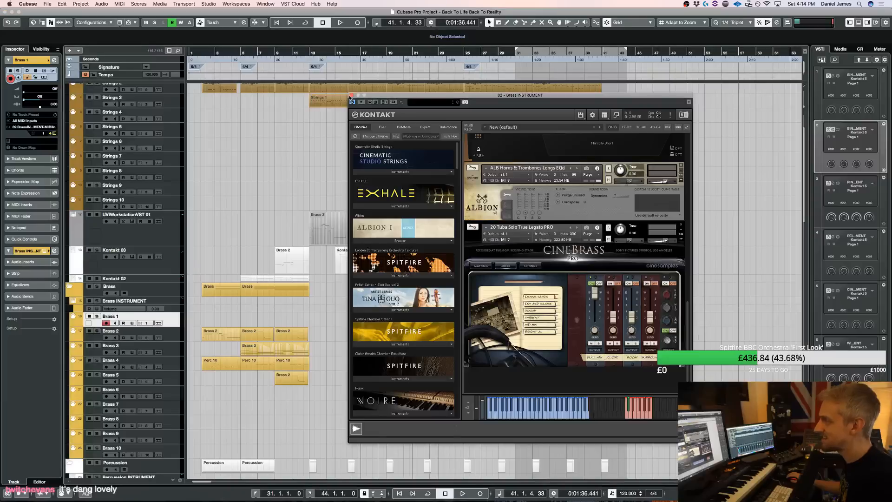
pyautogui.click(351, 95)
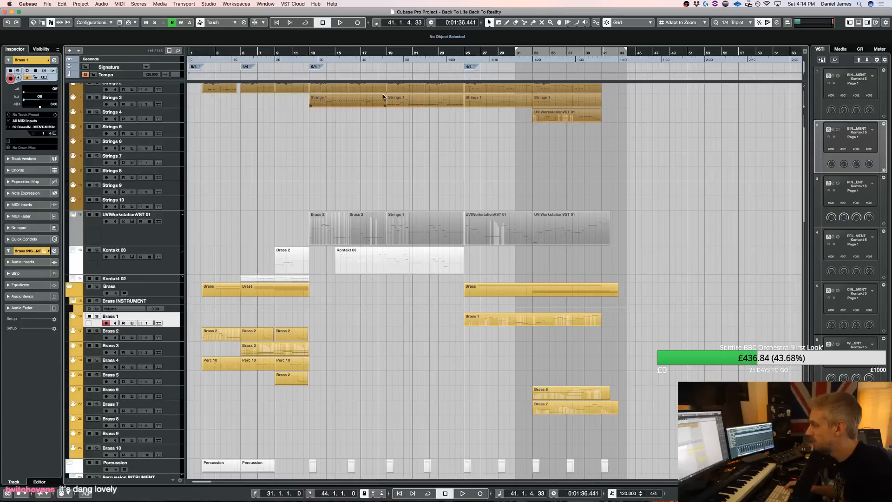
# Audition the ending from about bar 33 with the Brass folder soloed, and briefly the opening from bar 2 with the solo cleared
pyautogui.press('KP_Subtract')
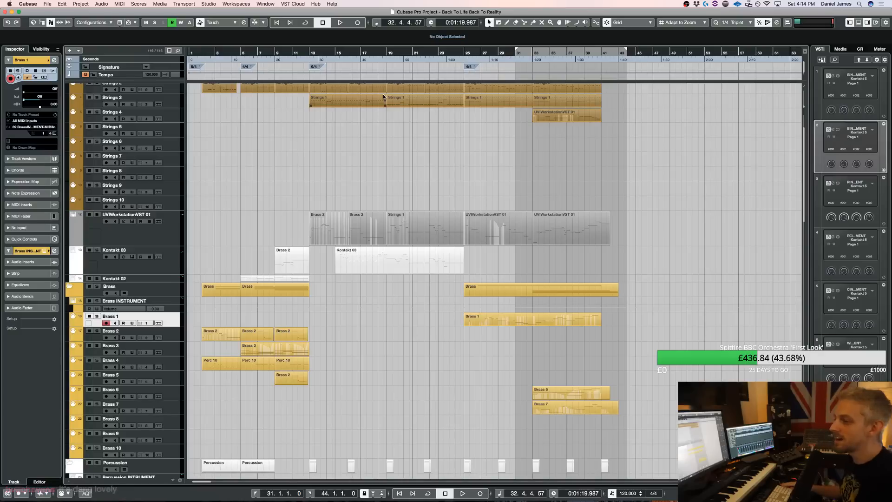
pyautogui.press('space')
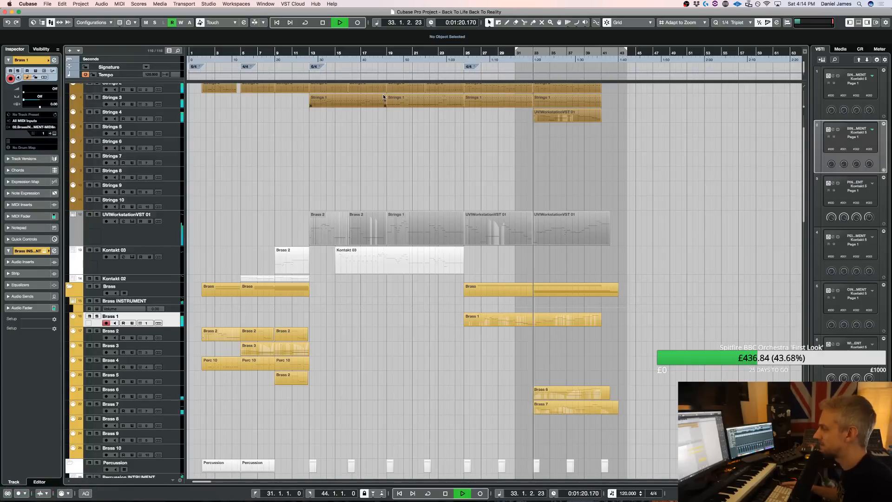
pyautogui.click(97, 287)
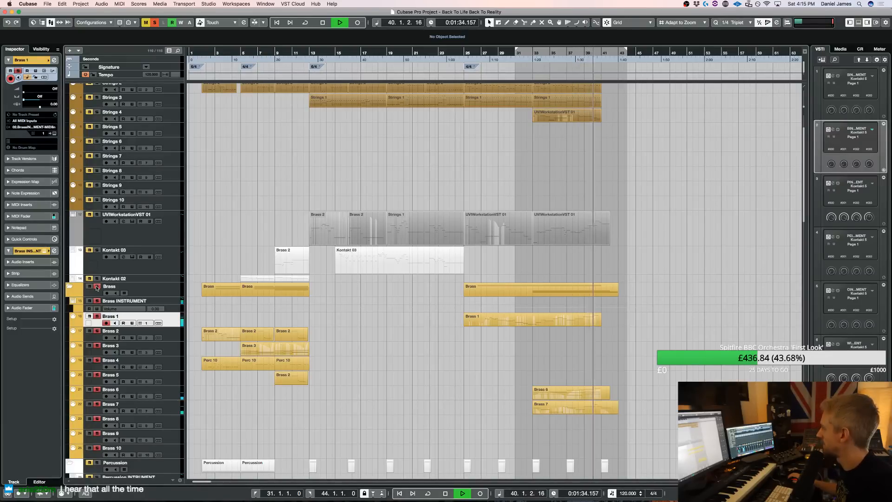
pyautogui.press('space')
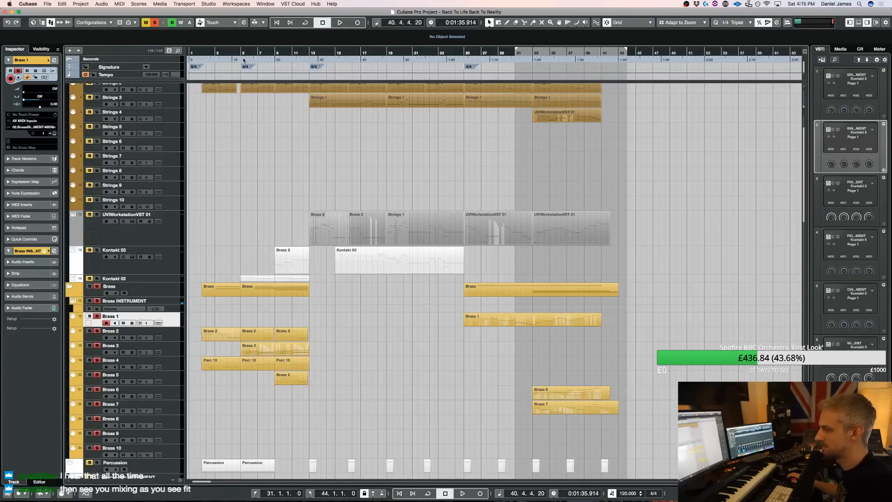
pyautogui.keyDown('ctrl'); pyautogui.click(204, 50); pyautogui.keyUp('ctrl')
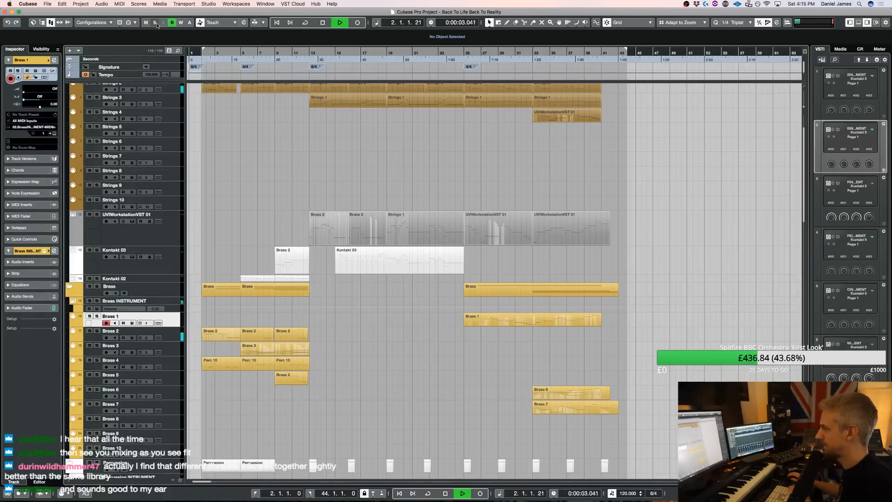
pyautogui.press('space')
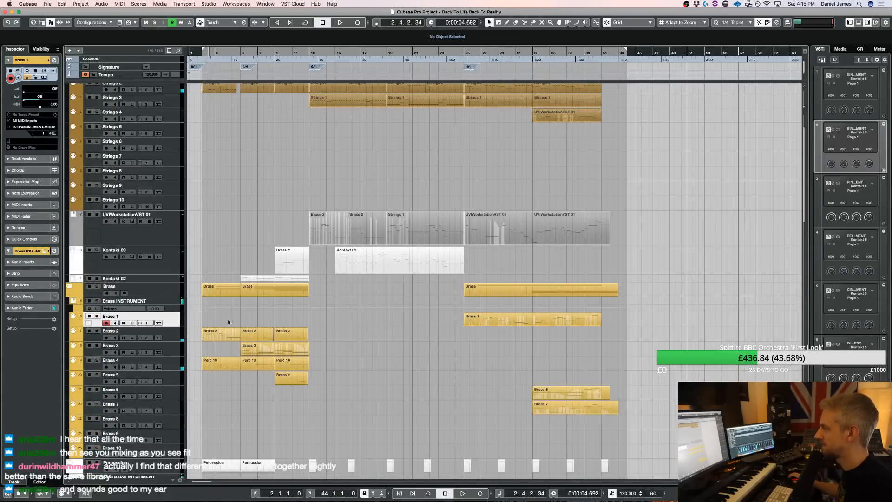
# Copy the opening Brass 2 part at bar 2 to the Brass 6 track and audition it with the Kontakt rack open
pyautogui.moveTo(216, 338); pyautogui.dragTo(218, 395)
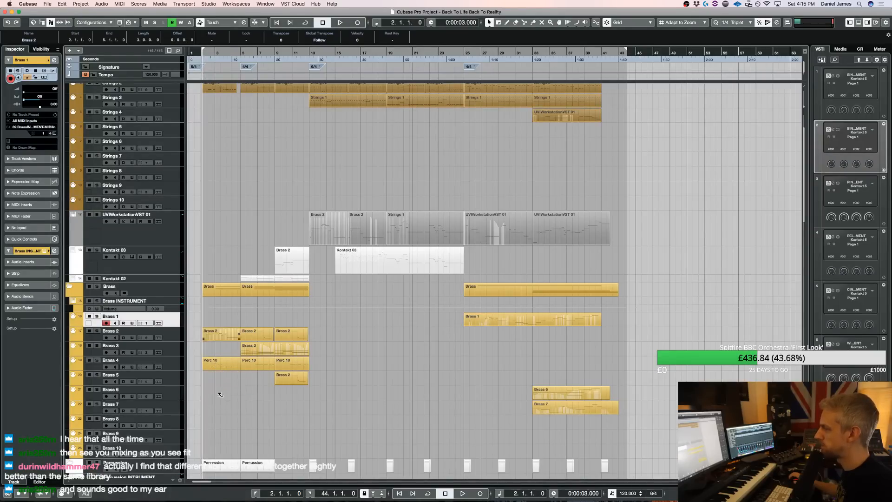
pyautogui.press('space')
pyautogui.click(173, 393)
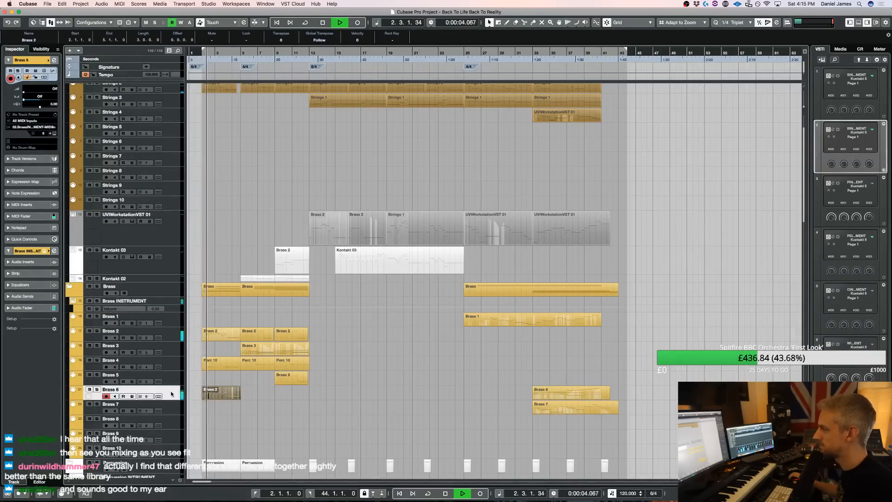
pyautogui.press('e')
pyautogui.scroll(-10, 563, 254)
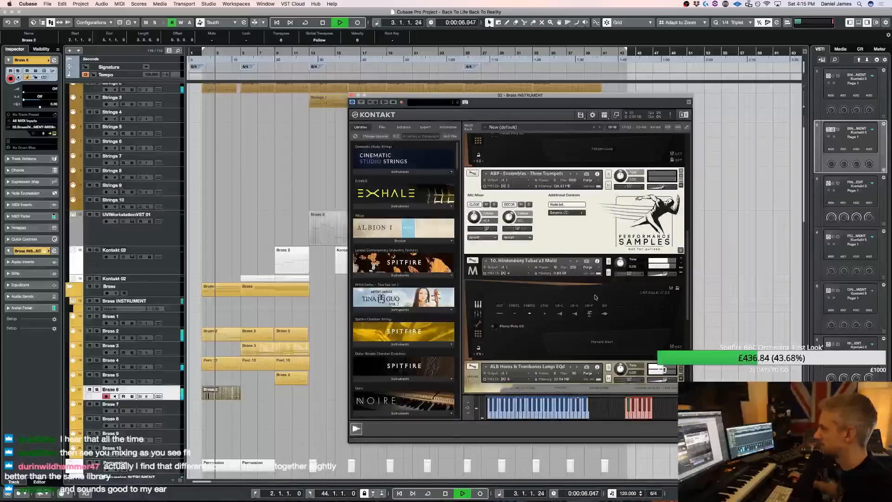
pyautogui.press('space')
# Move the copied opening part from Brass 6 up to Brass 5, play it and open its notes in the Key Editor
pyautogui.moveTo(219, 394); pyautogui.dragTo(217, 379)
pyautogui.press('space')
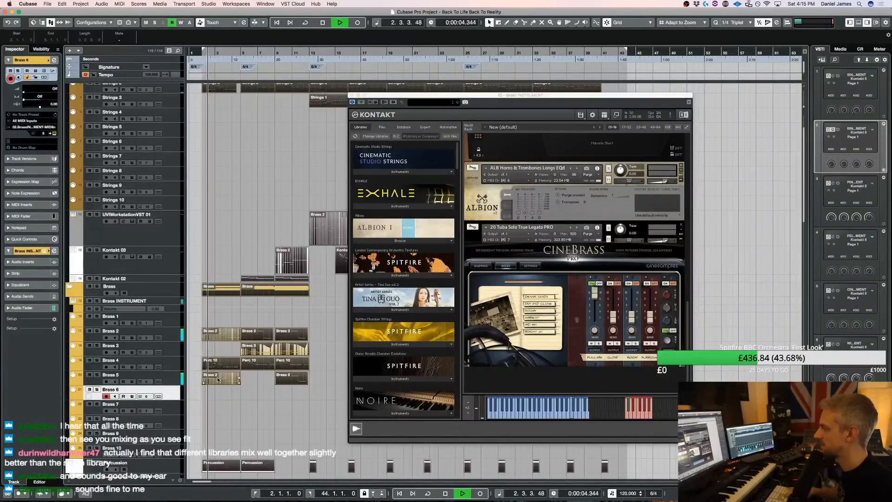
pyautogui.doubleClick(217, 378)
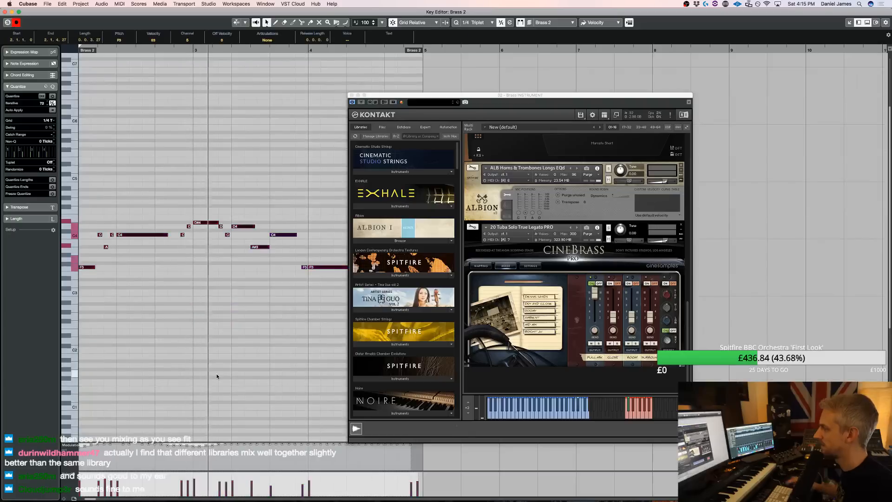
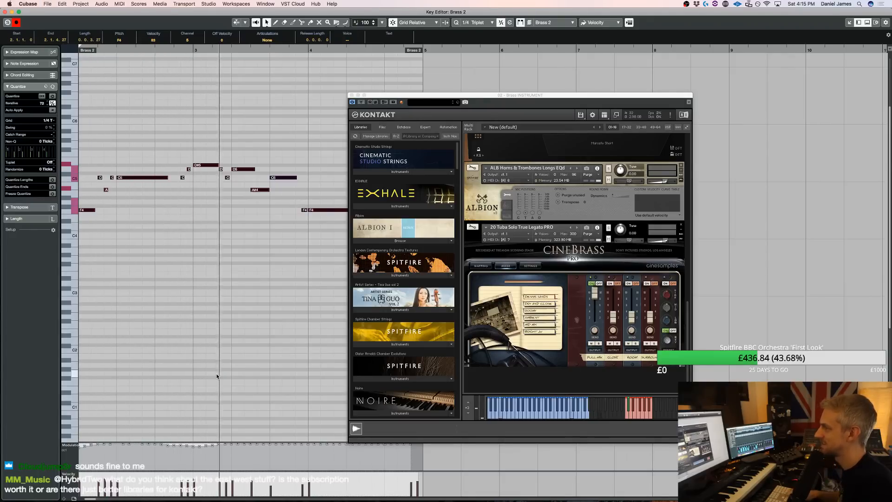
# Transpose the copied opening part on Brass 5 down one octave, play it and close the Key Editor
pyautogui.press('space')
pyautogui.hotkey('shift', 'Down')
pyautogui.press('space')
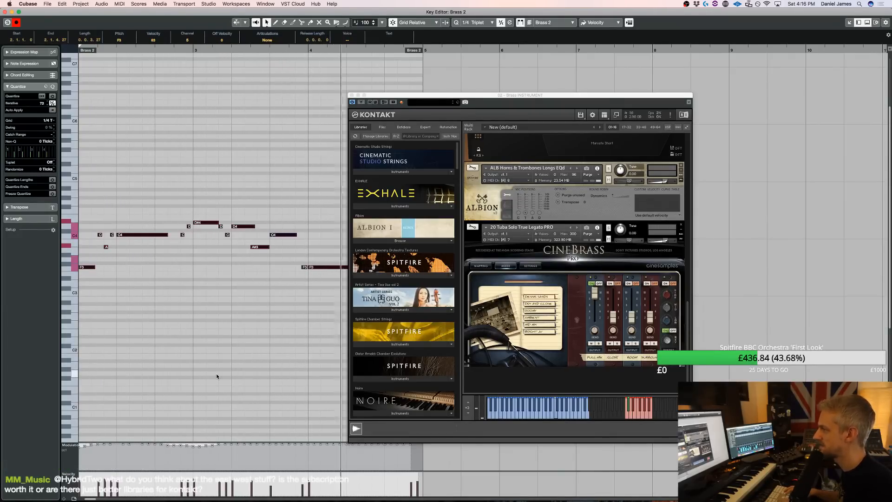
pyautogui.press('Return')
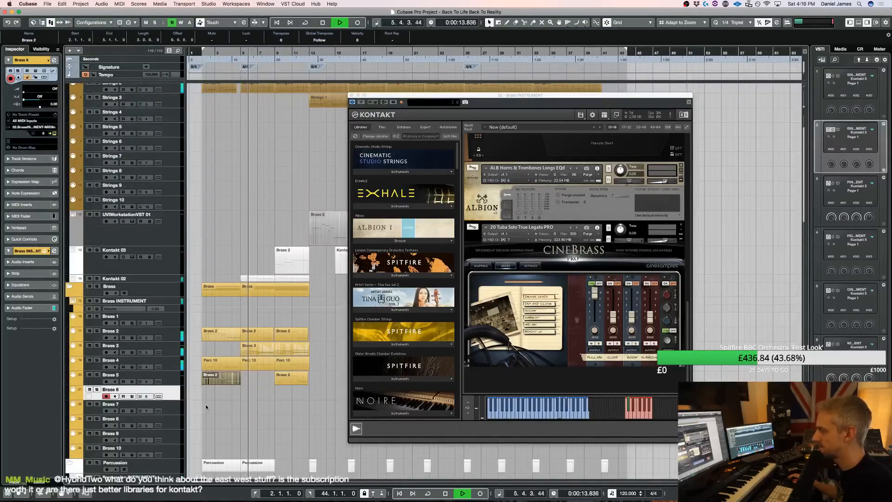
# Adjust the volume of the ABP - Ensembles - Four Horns instrument in the Brass Kontakt rack and close the rack
pyautogui.scroll(5, 694, 242)
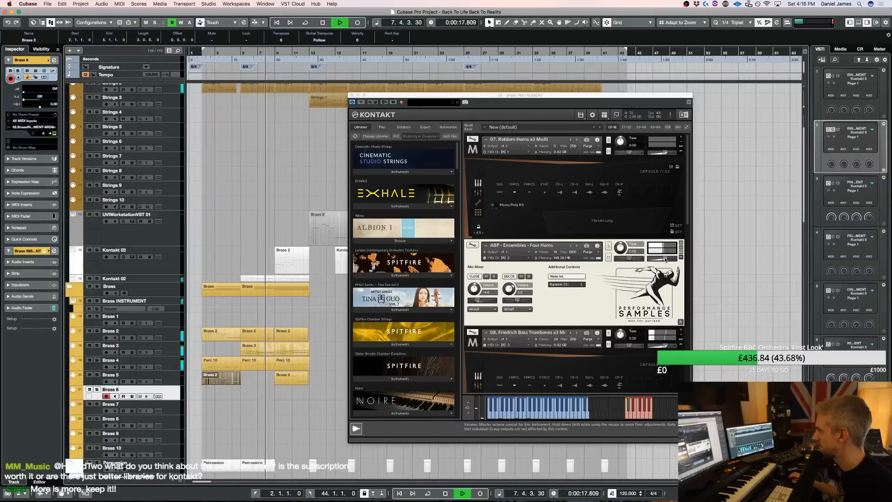
pyautogui.click(667, 259)
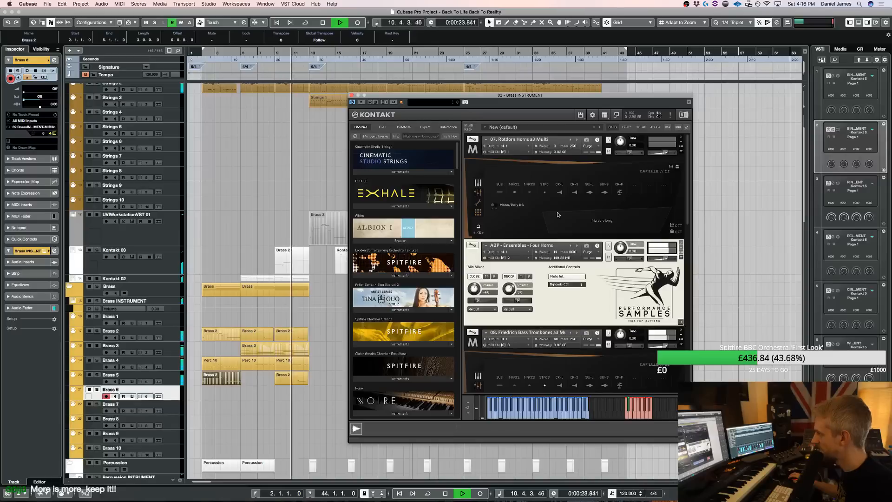
pyautogui.click(352, 95)
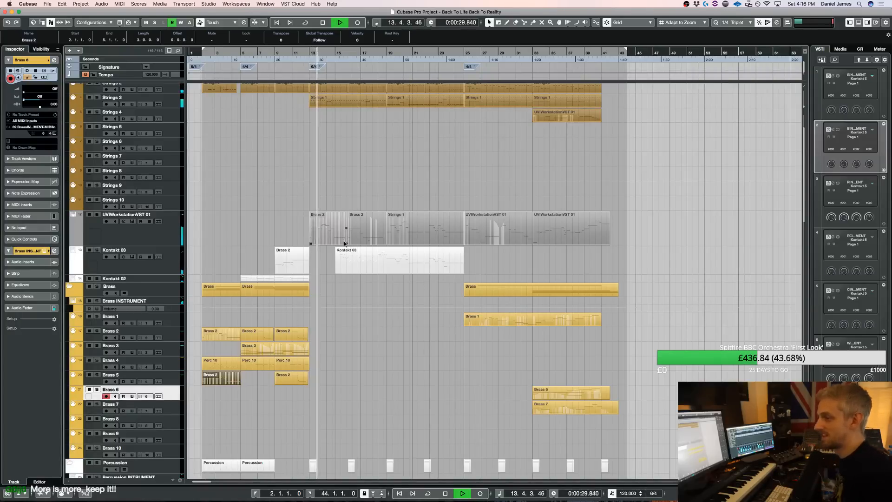
# Solo the Wind folder, open FabFilter Pro-Q 3 on the Wind Group and play the wind passage from bar 16
pyautogui.click(341, 271)
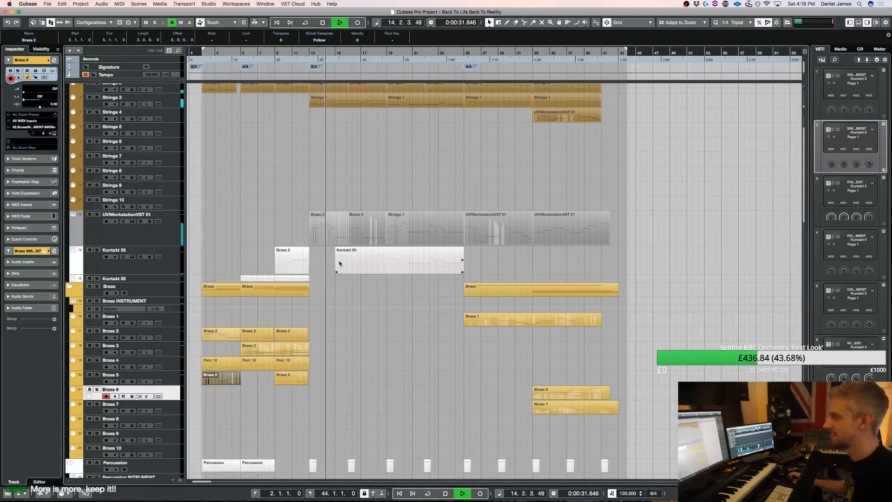
pyautogui.click(340, 276)
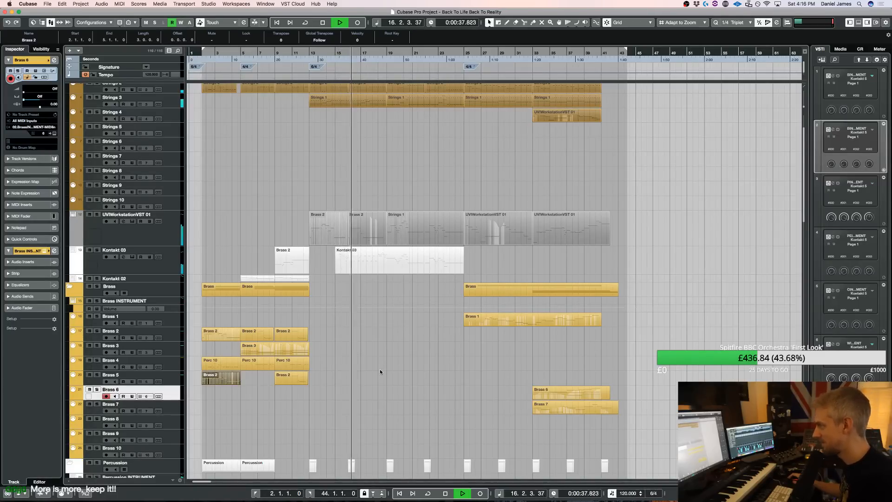
pyautogui.scroll(-15, 380, 369)
pyautogui.scroll(8, 385, 283)
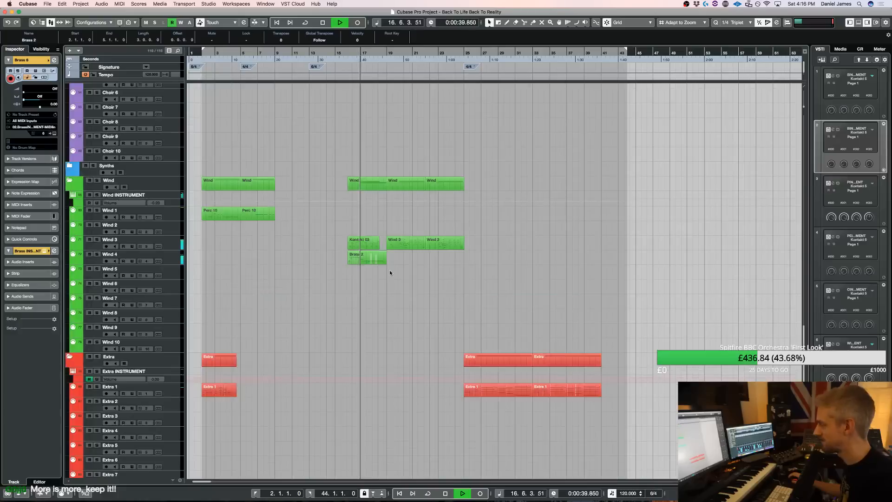
pyautogui.scroll(6, 390, 275)
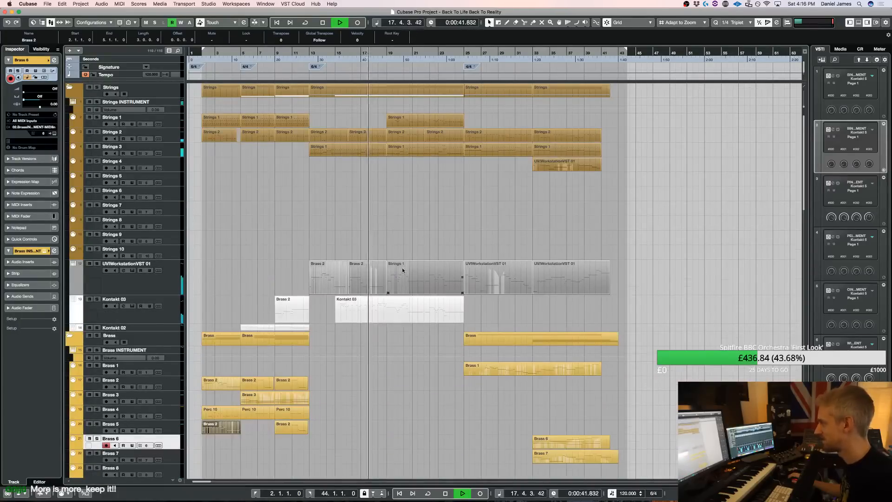
pyautogui.scroll(-14, 403, 267)
pyautogui.scroll(1, 93, 101)
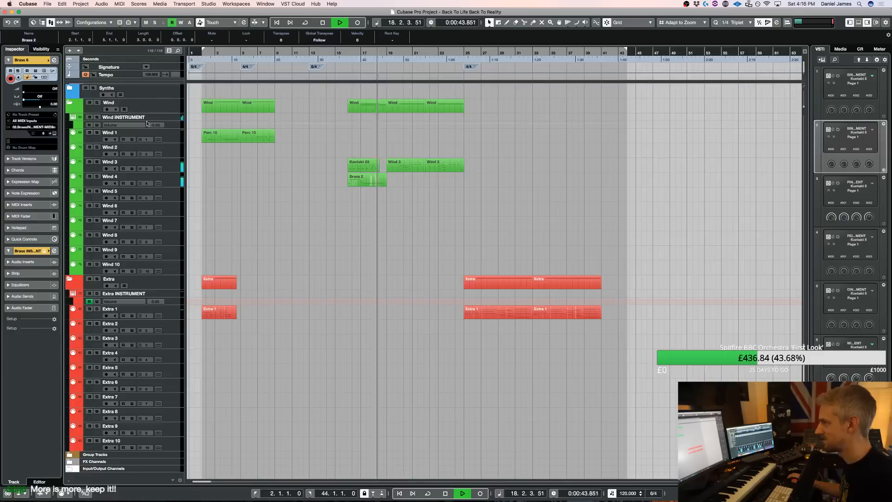
pyautogui.click(96, 102)
pyautogui.press('space')
pyautogui.click(166, 138)
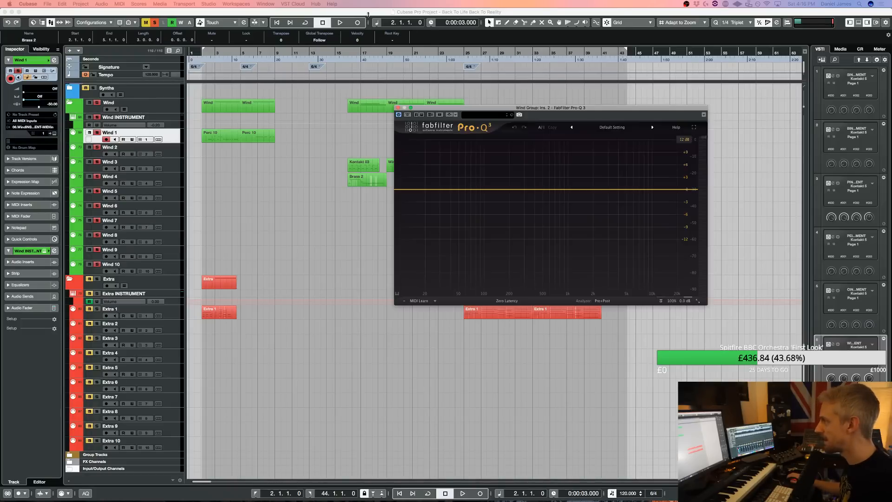
pyautogui.click(347, 53)
pyautogui.press('space')
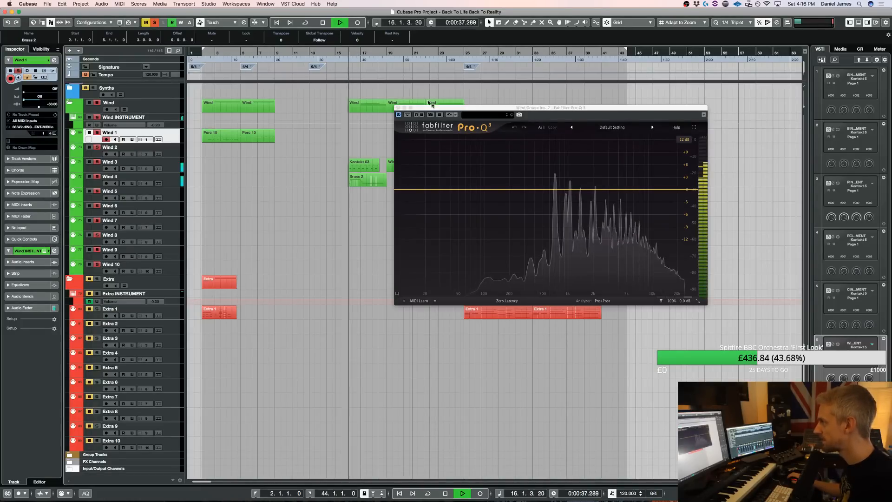
# Add an EQ band at about 1044 Hz on the Wind Group with a gentle cut and a negative dynamic range
pyautogui.click(434, 108)
pyautogui.moveTo(570, 189)
pyautogui.mouseDown()
pyautogui.moveTo(569, 126)
pyautogui.moveTo(570, 202)
pyautogui.mouseUp()
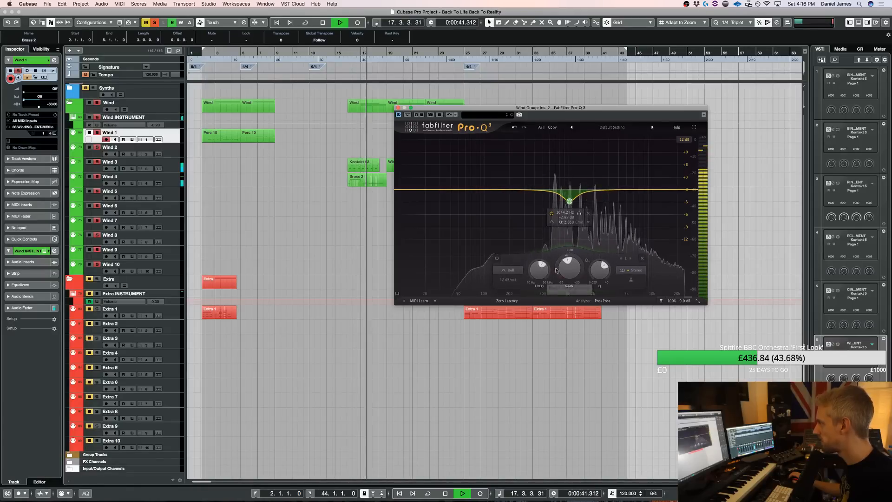
pyautogui.moveTo(567, 256); pyautogui.dragTo(567, 268)
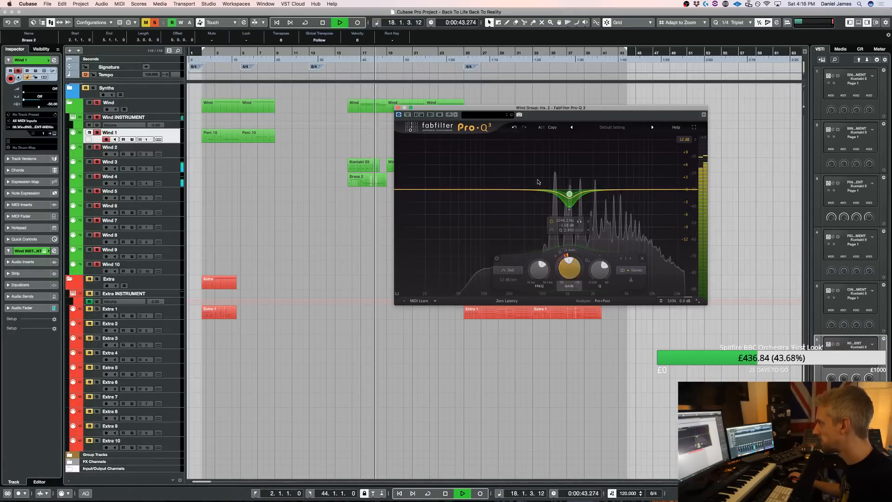
# Add a second narrow dynamic cut at about 670 Hz and deepen the 1 kHz band's dynamic range, replaying from bar 16
pyautogui.doubleClick(553, 191)
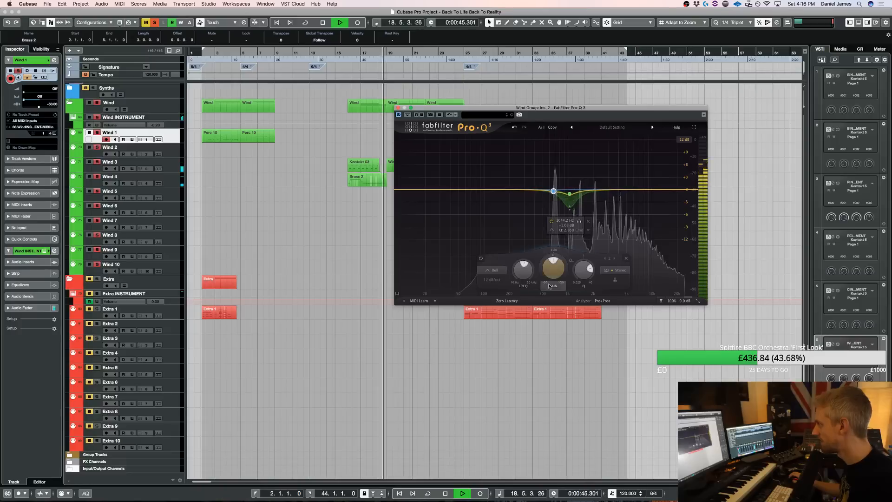
pyautogui.moveTo(551, 256); pyautogui.dragTo(550, 264)
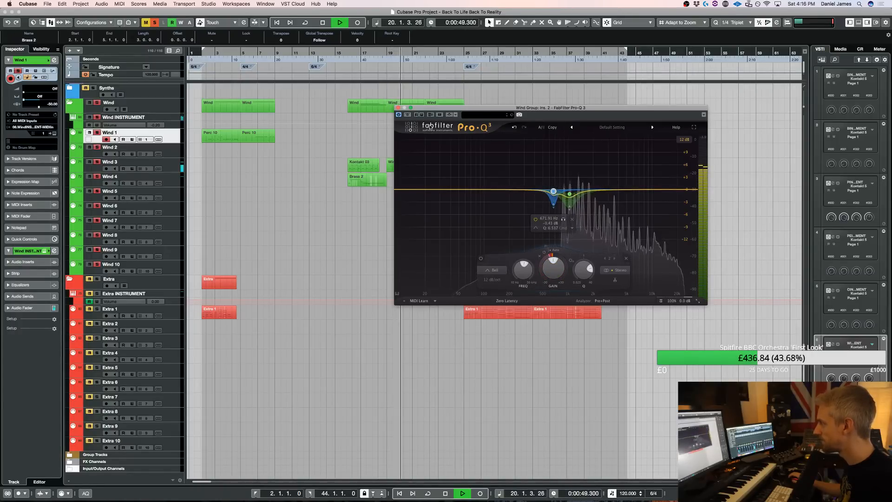
pyautogui.click(349, 53)
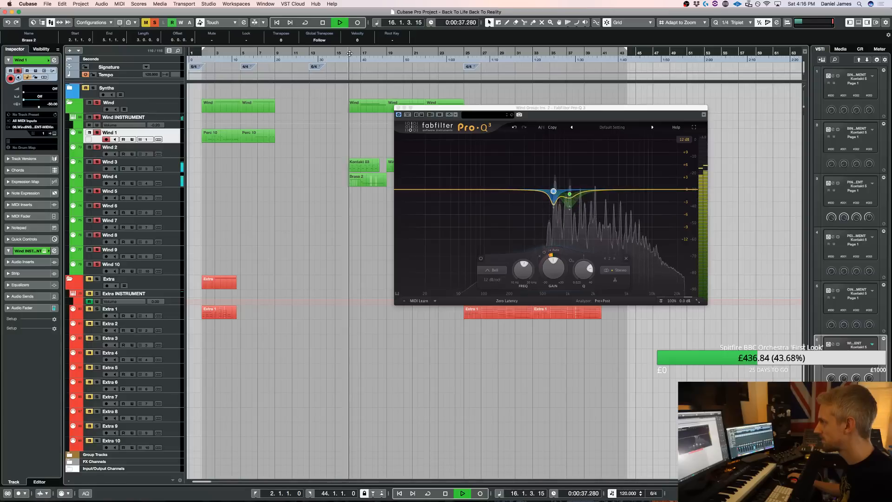
pyautogui.click(570, 194)
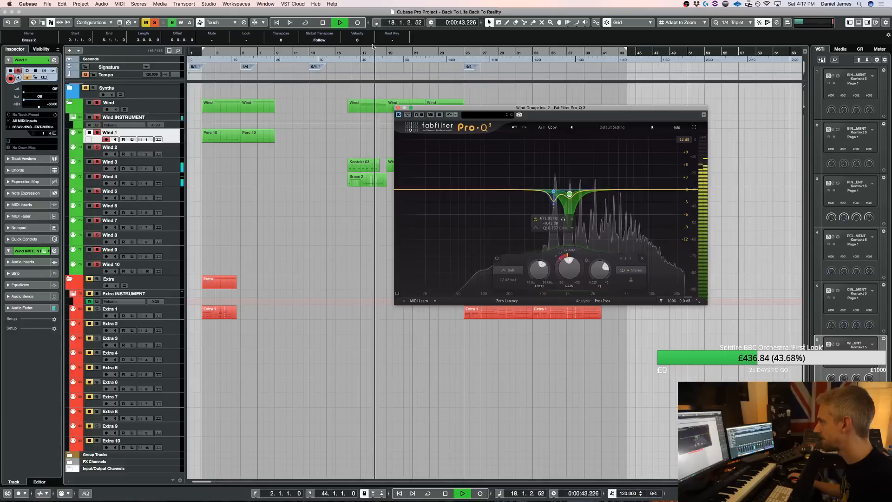
pyautogui.click(349, 55)
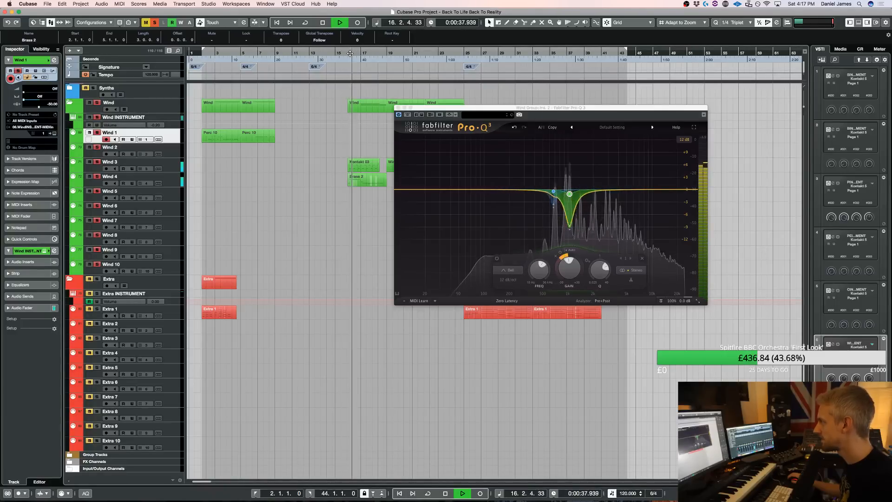
# Clear the wind solo, replay the passage from bar 16 in the full mix and close the Wind Group EQ
pyautogui.click(154, 22)
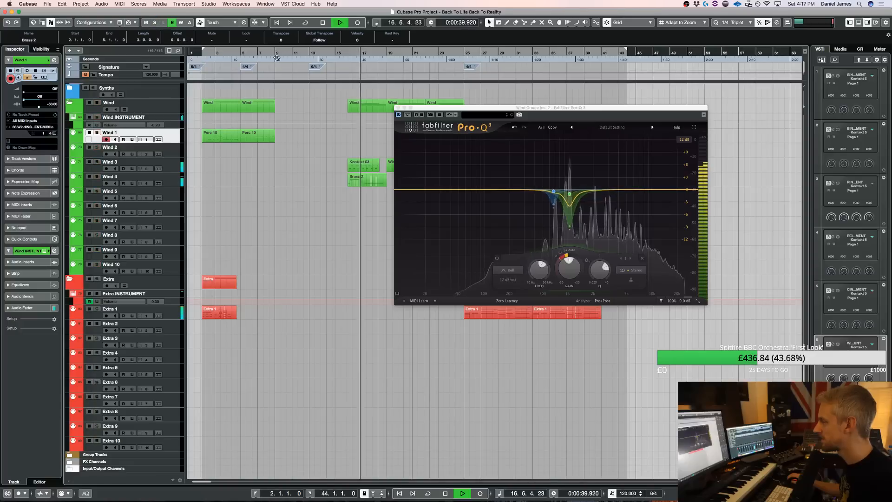
pyautogui.click(343, 55)
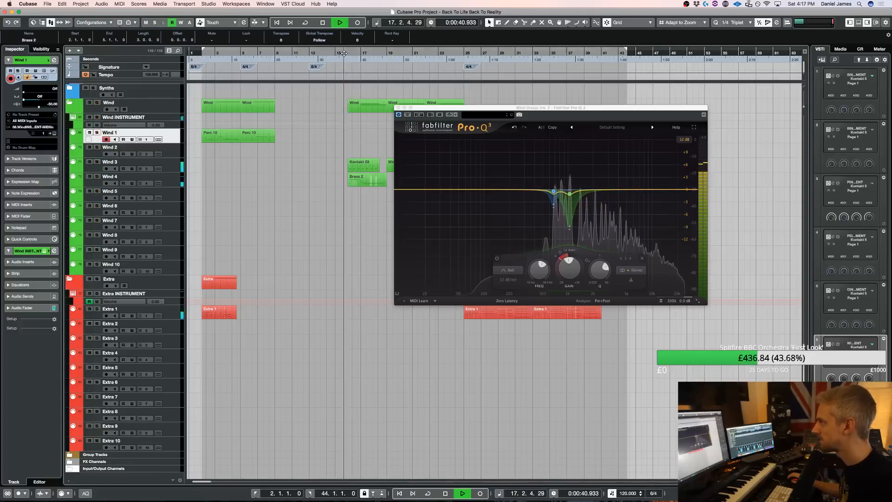
pyautogui.click(398, 108)
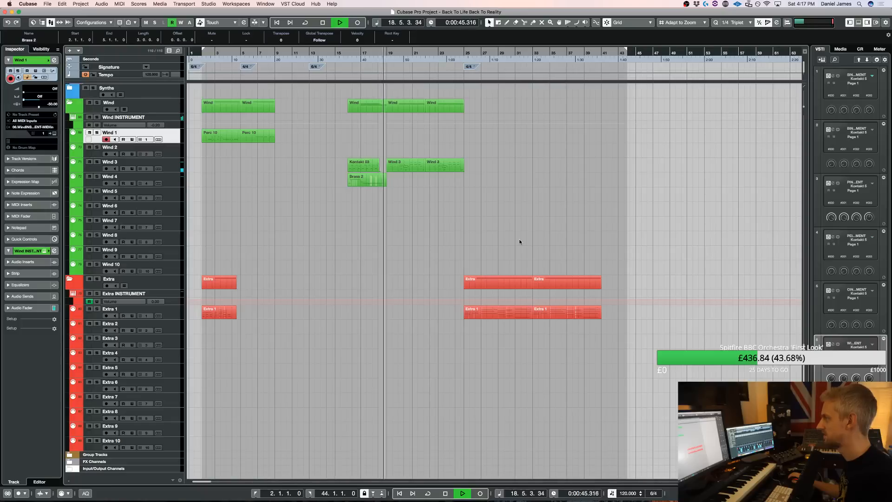
# Listen on through about bar 22 while looking over the strings, brass and percussion tracks, stop playback and select Perc Ex 2
pyautogui.scroll(3, 550, 191)
pyautogui.scroll(15, 547, 195)
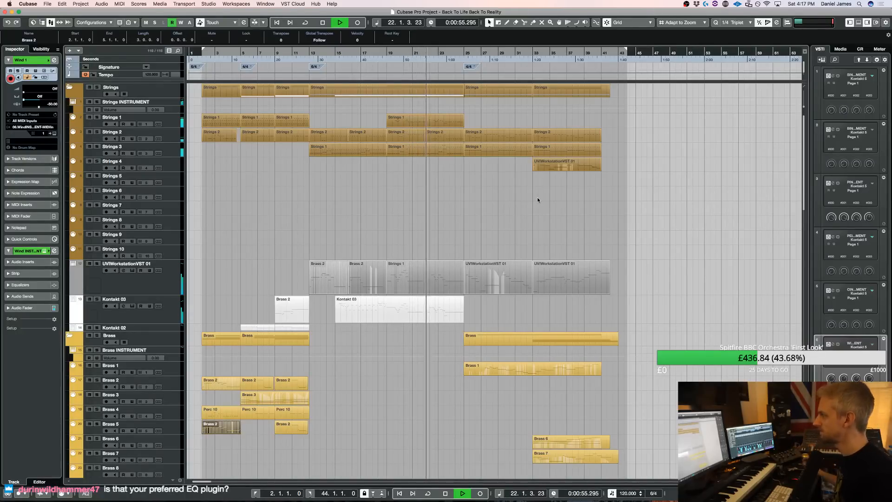
pyautogui.scroll(-10, 538, 197)
pyautogui.press('space')
pyautogui.scroll(-15, 388, 179)
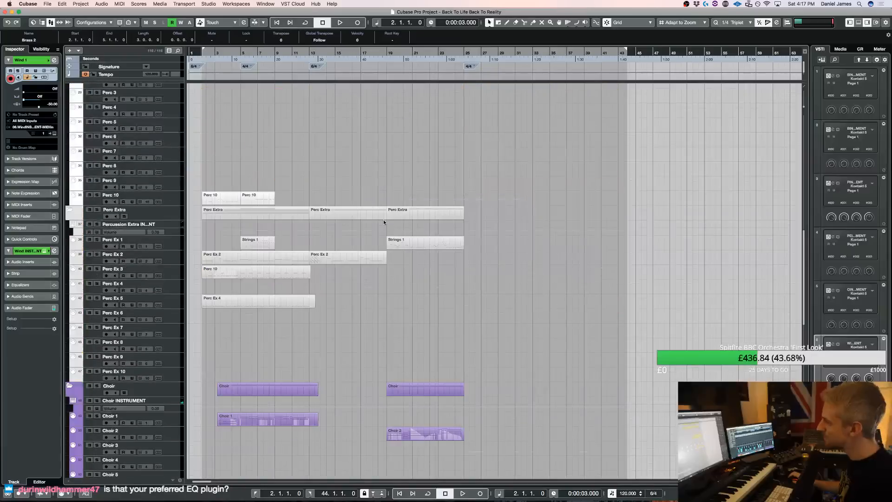
pyautogui.click(169, 256)
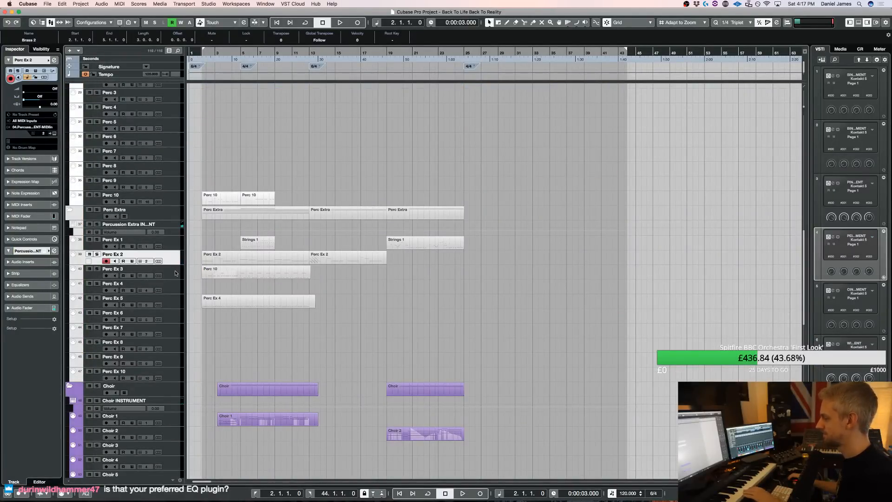
pyautogui.scroll(20, 383, 192)
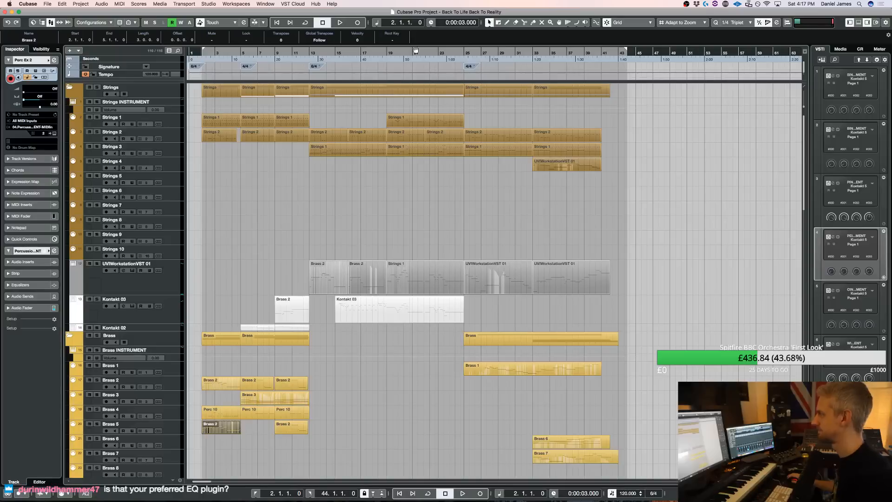
# Move the left locator to bar 19 and play the piece from there
pyautogui.keyDown('super'); pyautogui.click(387, 56); pyautogui.keyUp('super')
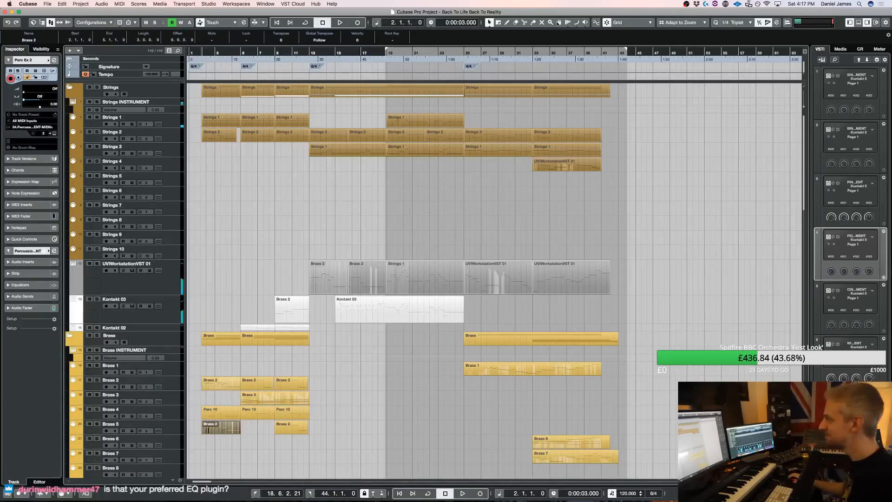
pyautogui.press('space')
pyautogui.click(388, 52)
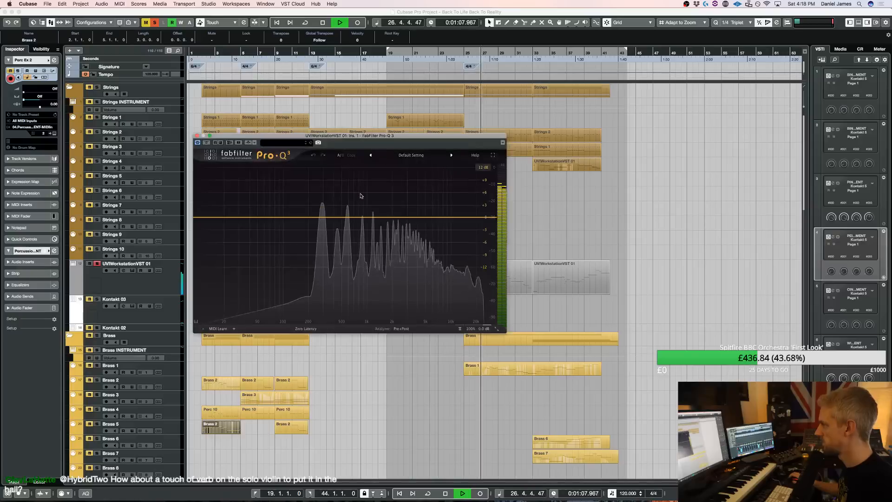
# Add a small dynamic cut on the second low-mid peak in the UVIWorkstationVST 01 track's Pro-Q 3
pyautogui.doubleClick(325, 171)
pyautogui.moveTo(324, 170); pyautogui.dragTo(346, 222)
pyautogui.moveTo(347, 175); pyautogui.dragTo(346, 224)
pyautogui.moveTo(334, 302)
pyautogui.mouseDown()
pyautogui.moveTo(341, 284)
pyautogui.moveTo(334, 305)
pyautogui.mouseUp()
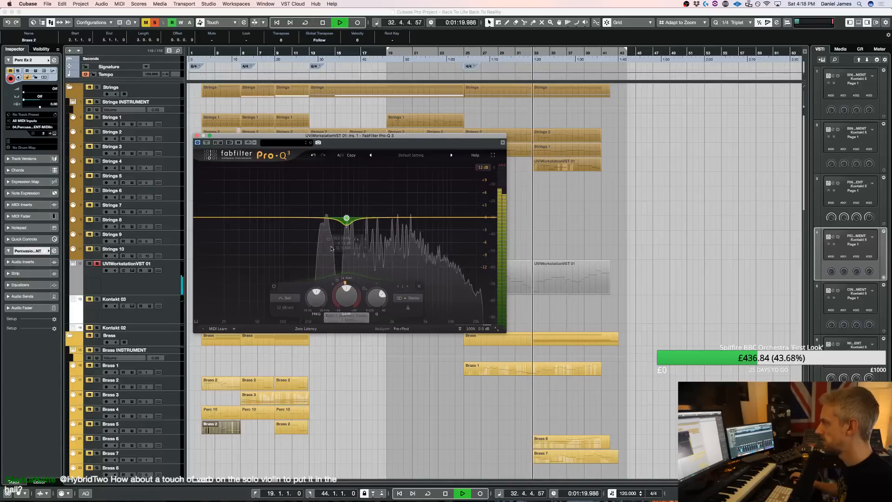
# Add two more slight dynamic cuts to the UVIWorkstationVST 01 EQ, at about 280 Hz and 805 Hz
pyautogui.click(321, 220)
pyautogui.moveTo(321, 219); pyautogui.dragTo(320, 218)
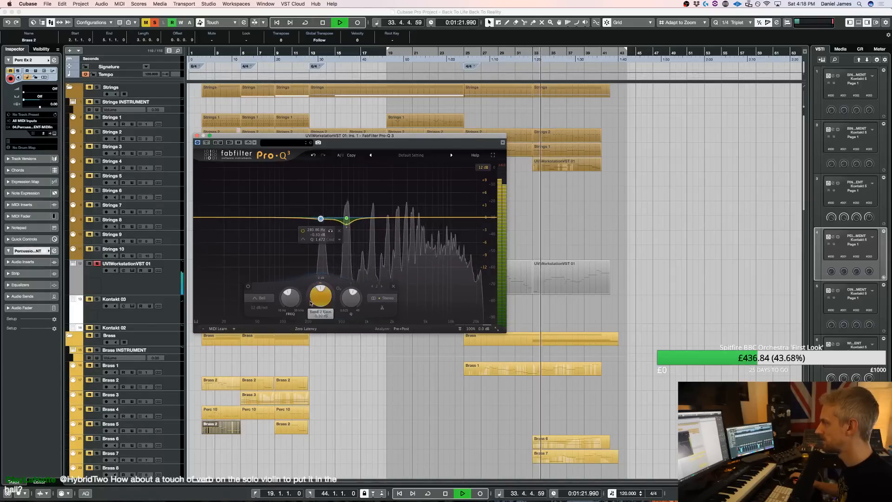
pyautogui.moveTo(311, 310); pyautogui.dragTo(310, 313)
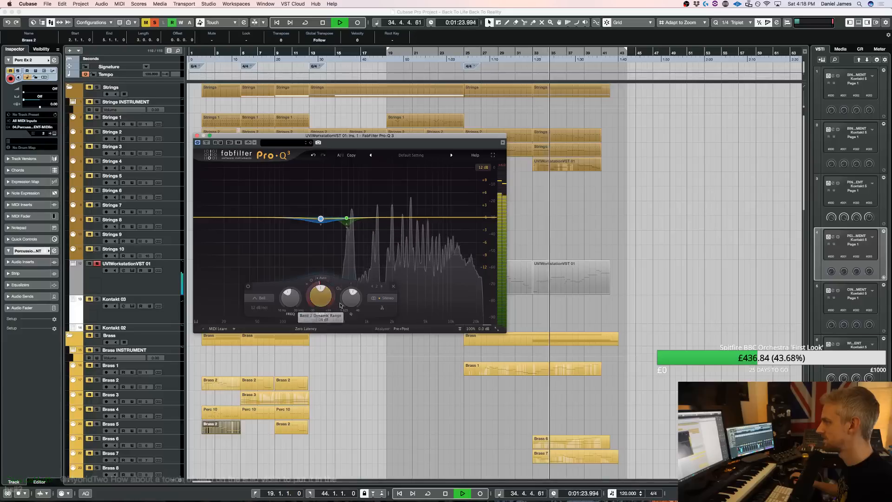
pyautogui.moveTo(379, 217); pyautogui.dragTo(360, 220)
pyautogui.moveTo(348, 294); pyautogui.dragTo(348, 300)
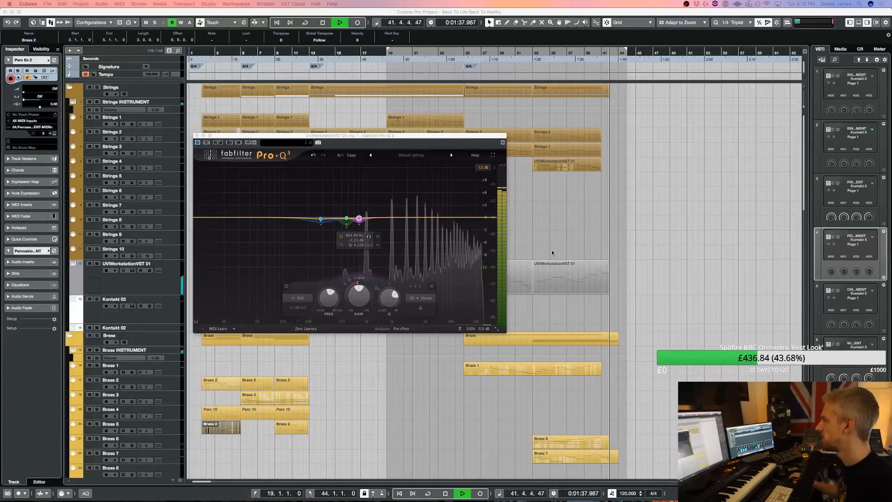
# Stop playback, close the Pro-Q 3 with the track's Blackhole reverb left open, and set the playback position to bar 9
pyautogui.press('space')
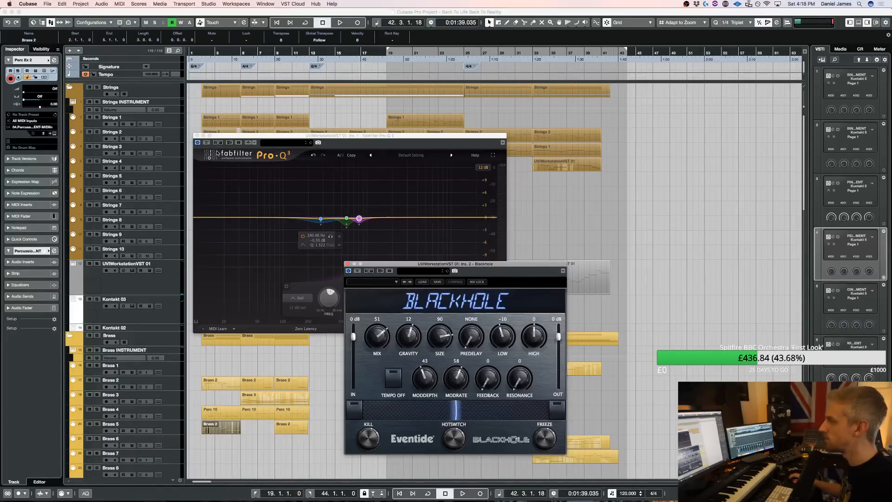
pyautogui.click(196, 136)
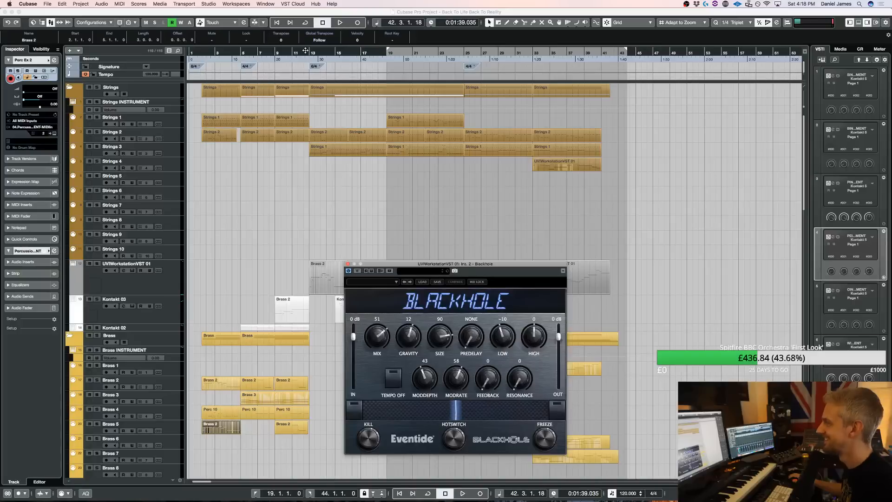
pyautogui.click(297, 55)
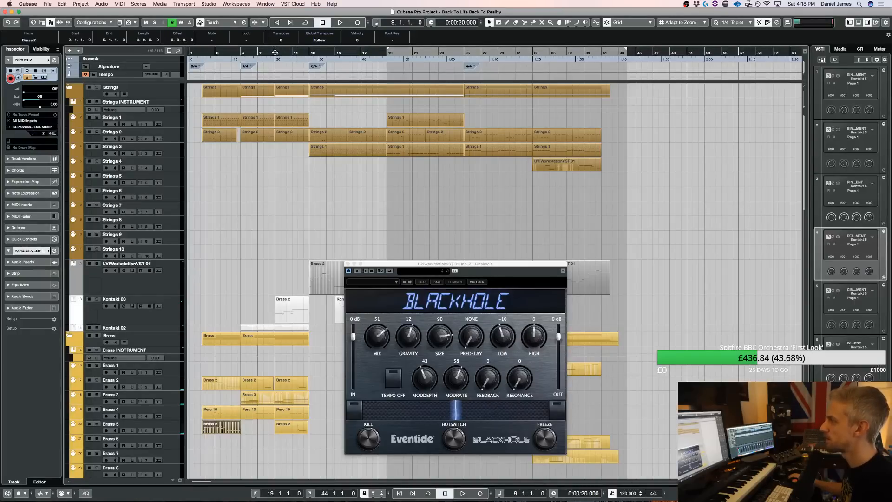
# Play from bar 9, lower the Blackhole reverb's mix to 41 and size to 78, and close the plug-in
pyautogui.press('space')
pyautogui.click(347, 263)
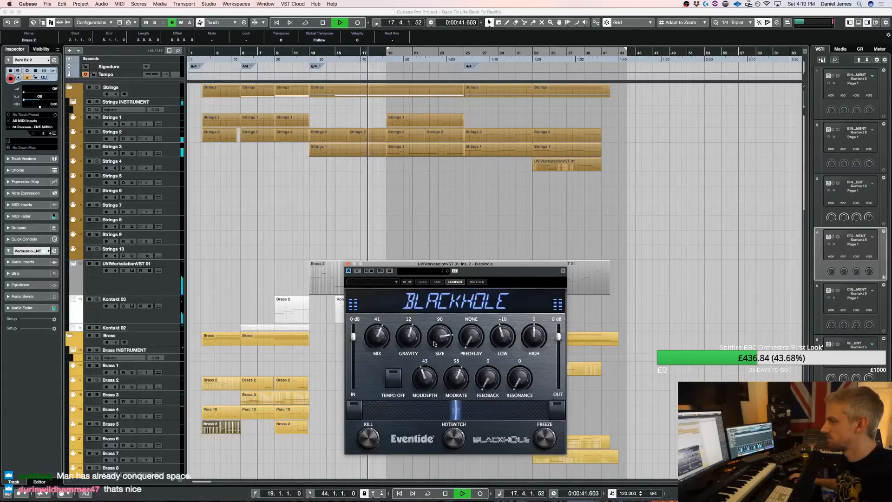
pyautogui.moveTo(437, 339); pyautogui.dragTo(439, 344)
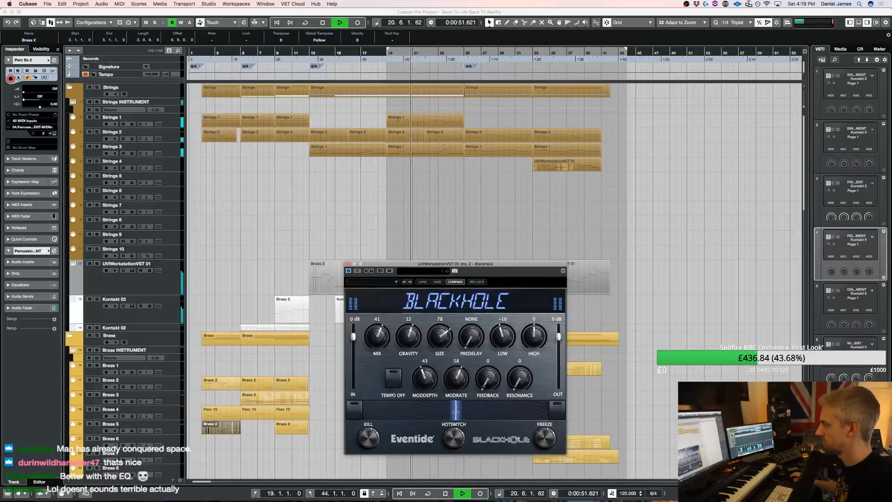
pyautogui.click(536, 247)
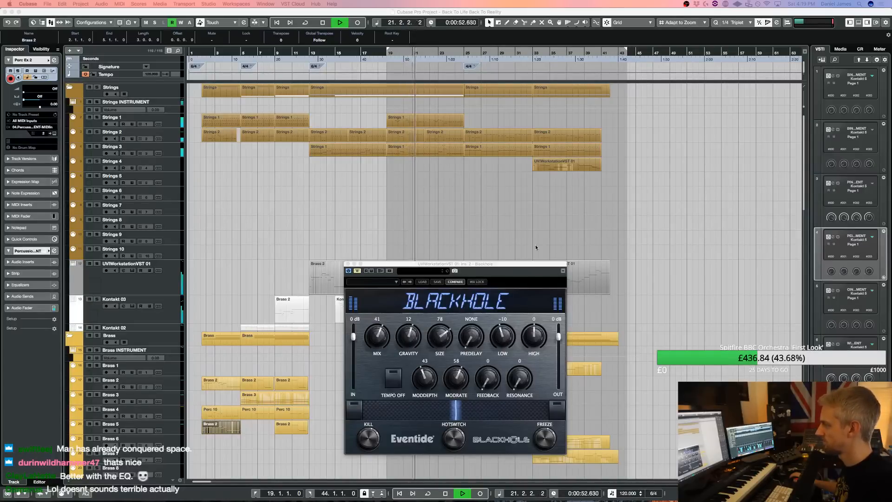
pyautogui.click(347, 264)
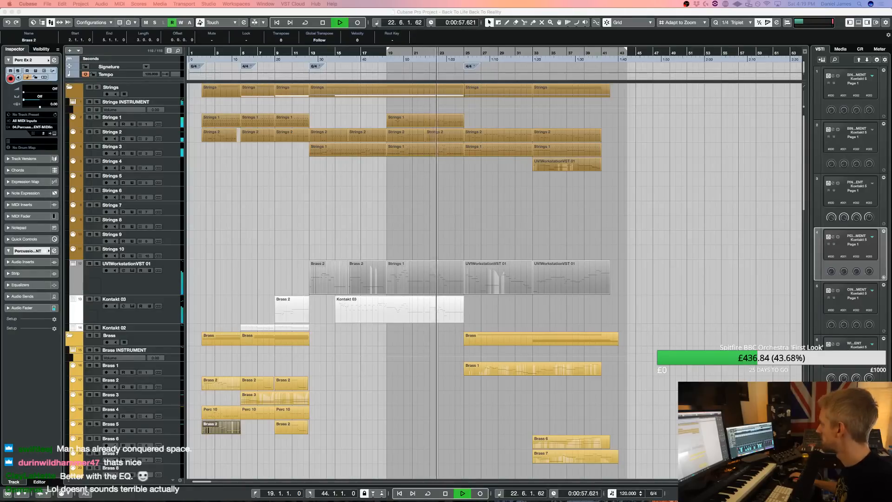
# Sweep a boosted band through the upper mids in the UVIWorkstationVST 01 Pro-Q 3 and turn it into a slight dynamic cut
pyautogui.moveTo(400, 217); pyautogui.dragTo(398, 134)
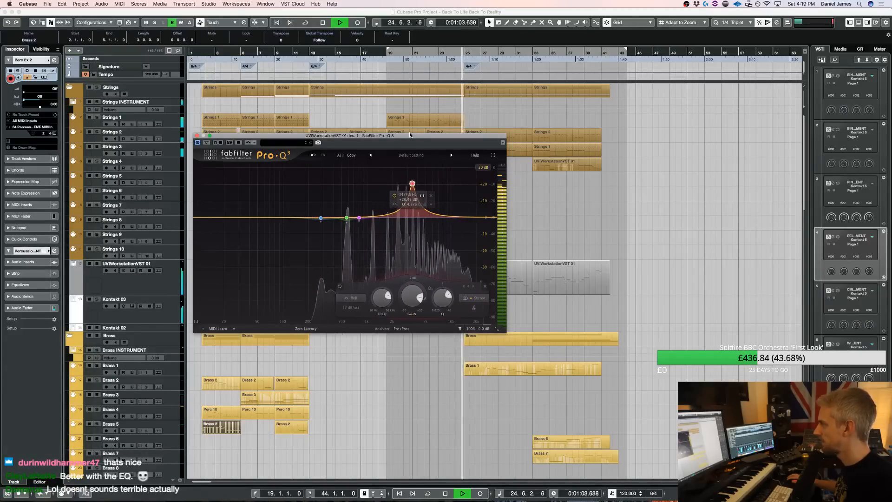
pyautogui.moveTo(414, 200); pyautogui.dragTo(410, 221)
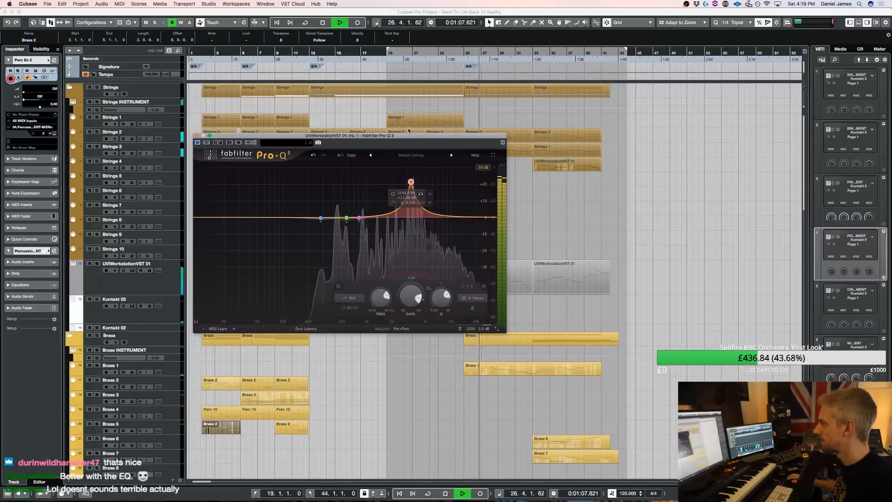
pyautogui.moveTo(409, 130); pyautogui.dragTo(412, 203)
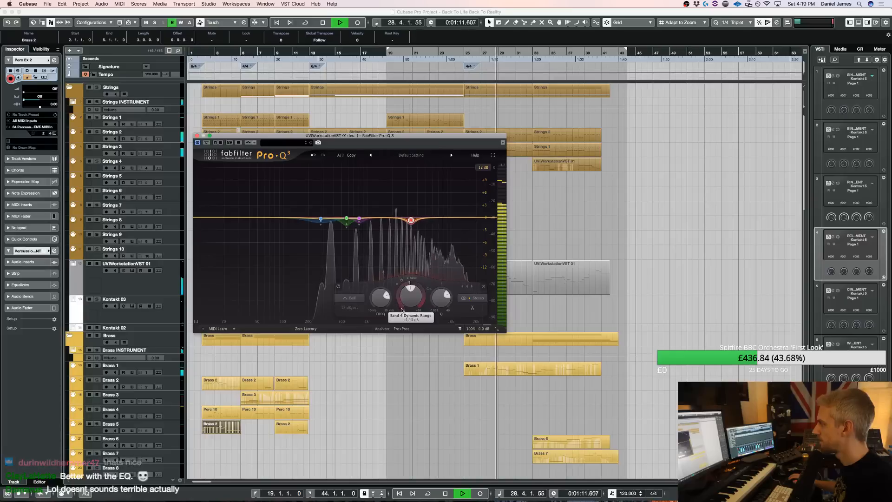
# Add another slight dynamic cut just below the upper-mid one in the UVIWorkstationVST 01 EQ and close the EQ
pyautogui.moveTo(394, 217)
pyautogui.mouseDown()
pyautogui.moveTo(397, 138)
pyautogui.moveTo(396, 222)
pyautogui.mouseUp()
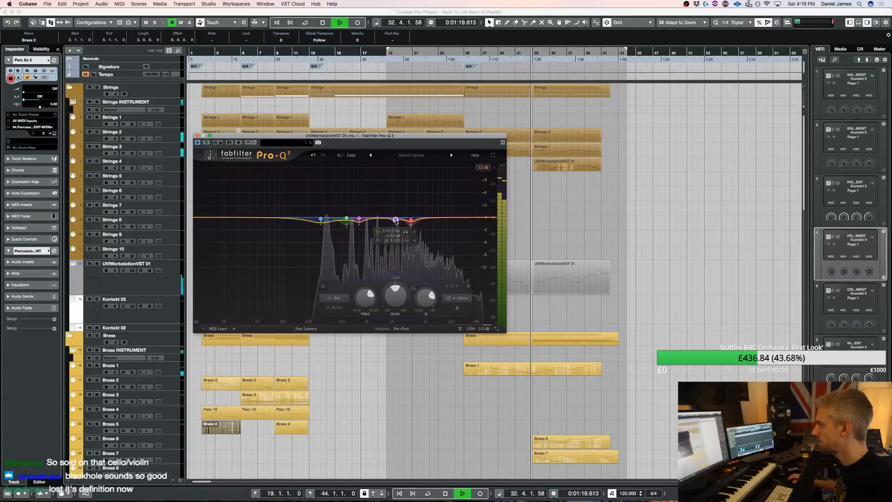
pyautogui.moveTo(386, 305); pyautogui.dragTo(386, 316)
pyautogui.moveTo(395, 220); pyautogui.dragTo(411, 218)
pyautogui.moveTo(399, 289); pyautogui.dragTo(399, 293)
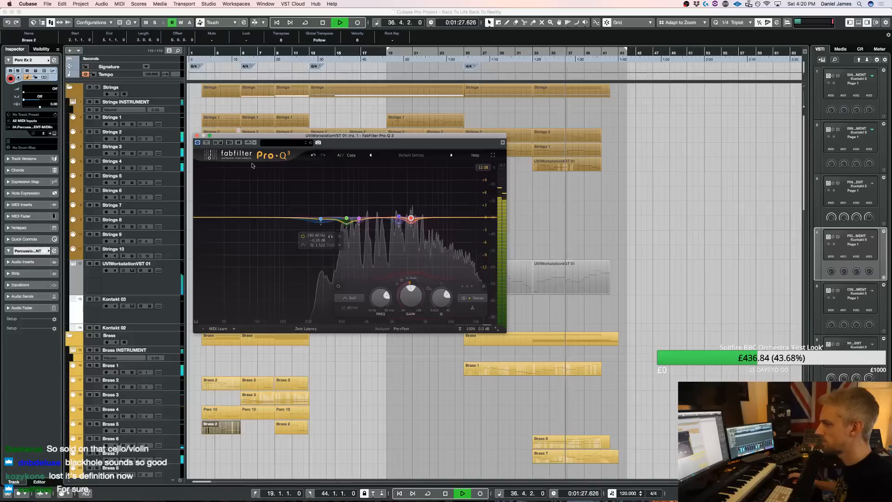
pyautogui.click(198, 136)
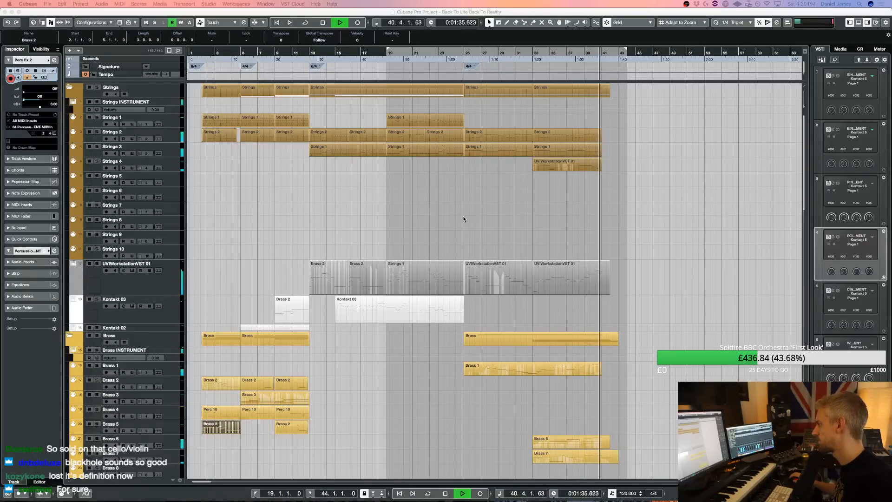
# Duplicate the final Strings 2 and Strings 3 parts to bar 41 and extend the right locator to the new end
pyautogui.press('super+d')
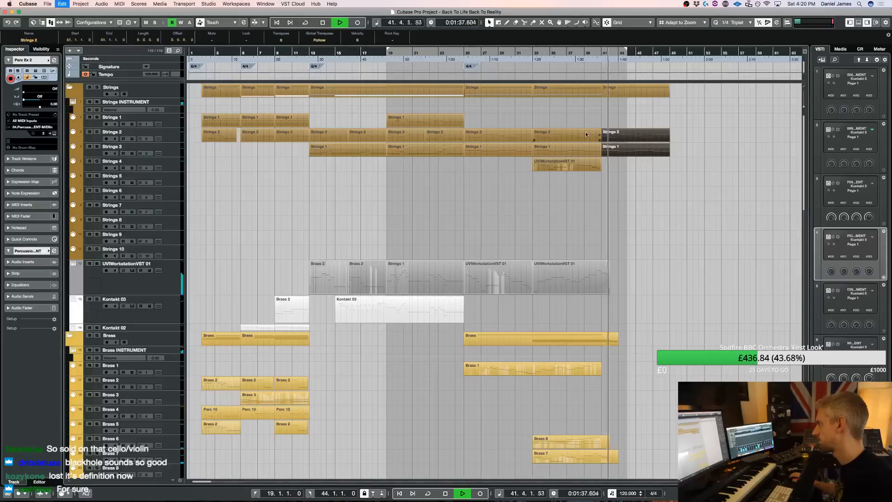
pyautogui.keyDown('alt'); pyautogui.click(667, 51); pyautogui.keyUp('alt')
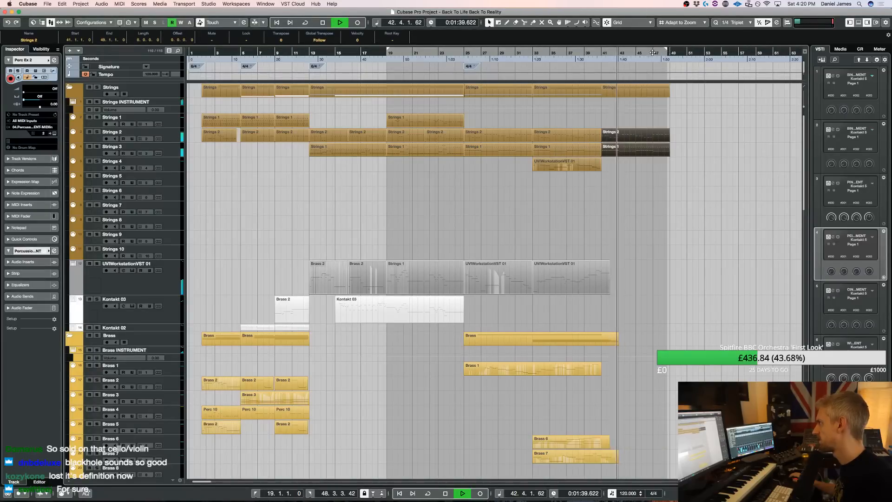
pyautogui.press('space')
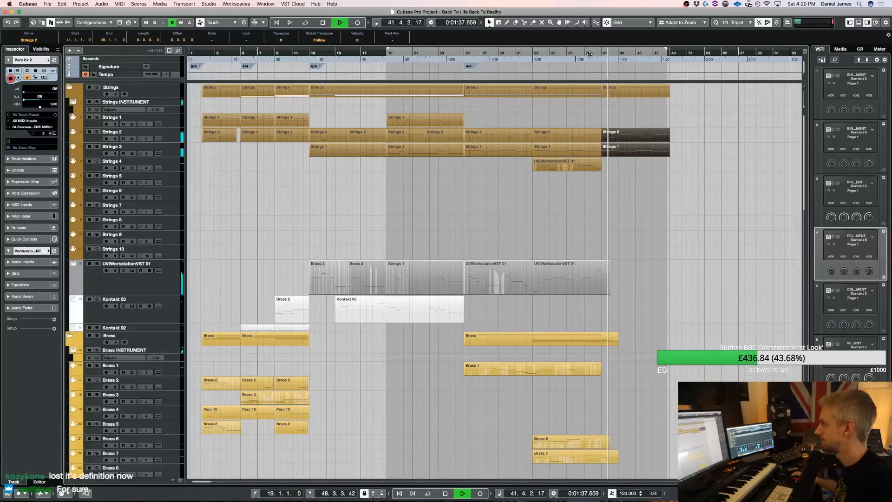
# Split the Brass 6 part at bar 41, delete its tail and duplicate the remaining part to bar 41
pyautogui.keyDown('alt'); pyautogui.click(603, 444); pyautogui.keyUp('alt')
pyautogui.click(608, 445)
pyautogui.press('Delete')
pyautogui.click(584, 443)
pyautogui.press('super+d')
# Trim the Brass 7 part to end at bar 41, duplicate it to bar 41 and replay the extended ending
pyautogui.keyDown('alt'); pyautogui.click(604, 459); pyautogui.keyUp('alt')
pyautogui.click(610, 460)
pyautogui.press('Delete')
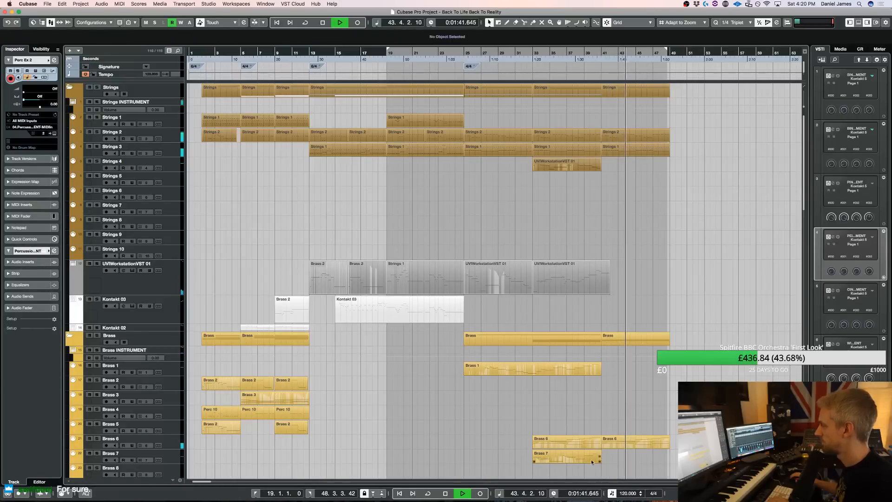
pyautogui.click(591, 459)
pyautogui.press('super+d')
pyautogui.press('space')
pyautogui.press('l')
pyautogui.press('space')
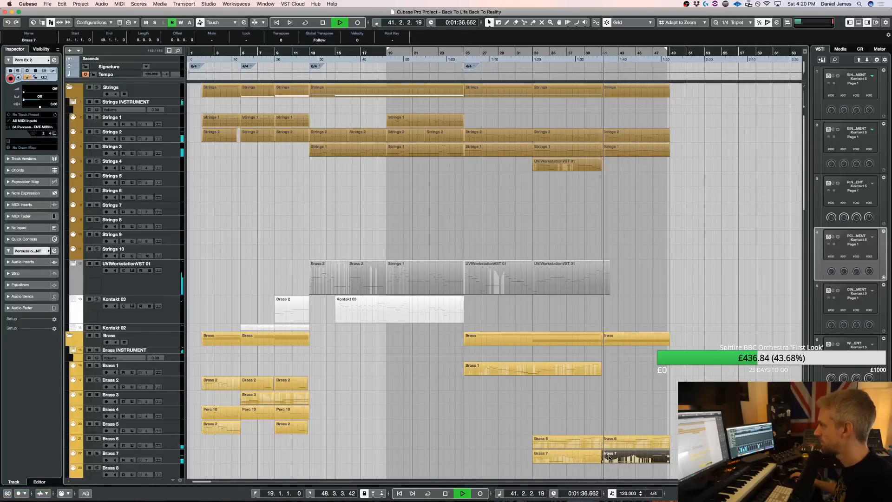
# Copy the last Perc 1 hit to bars 43, 45 and 47
pyautogui.scroll(-4, 636, 418)
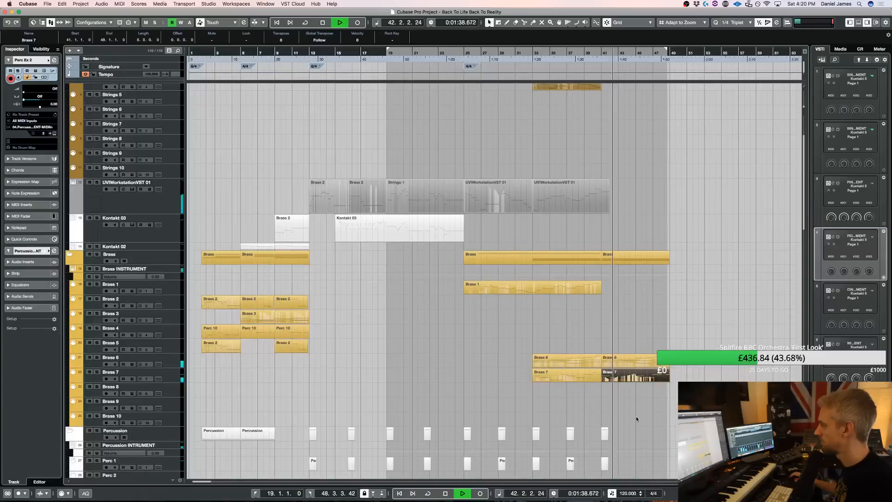
pyautogui.moveTo(605, 463); pyautogui.dragTo(655, 459)
pyautogui.scroll(-20, 649, 441)
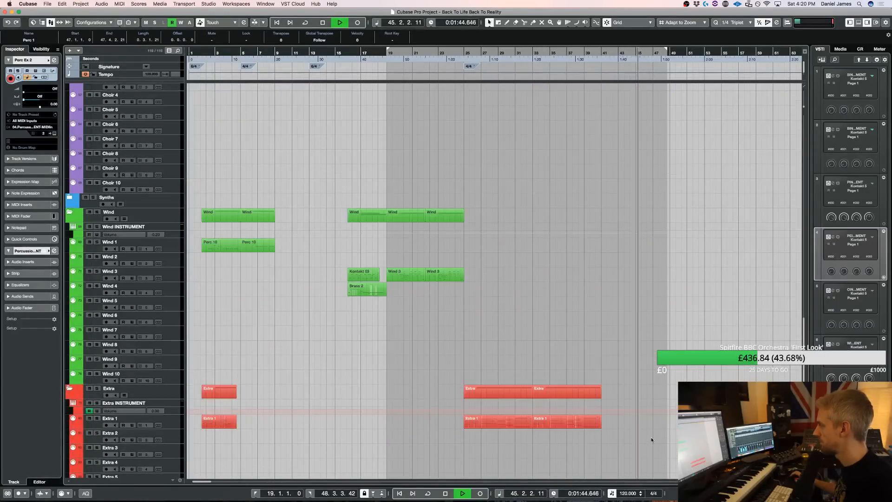
pyautogui.scroll(20, 651, 437)
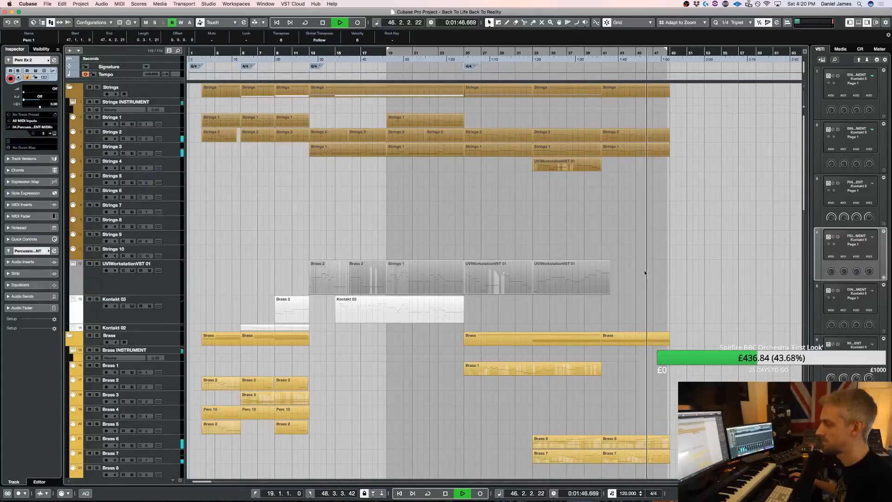
# Set the right locator to bar 49, record-enable the Kontakt 03 track and play the ending from just before bar 41
pyautogui.keyDown('alt'); pyautogui.click(671, 55); pyautogui.keyUp('alt')
pyautogui.click(653, 56)
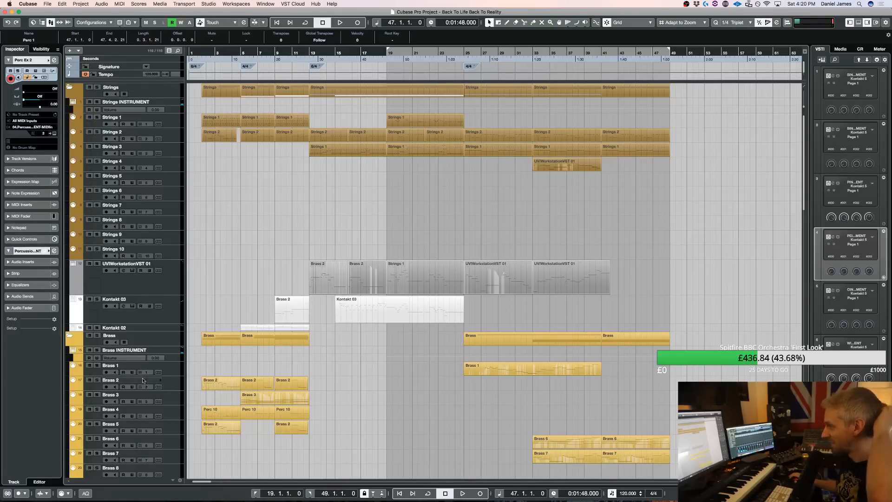
pyautogui.click(172, 318)
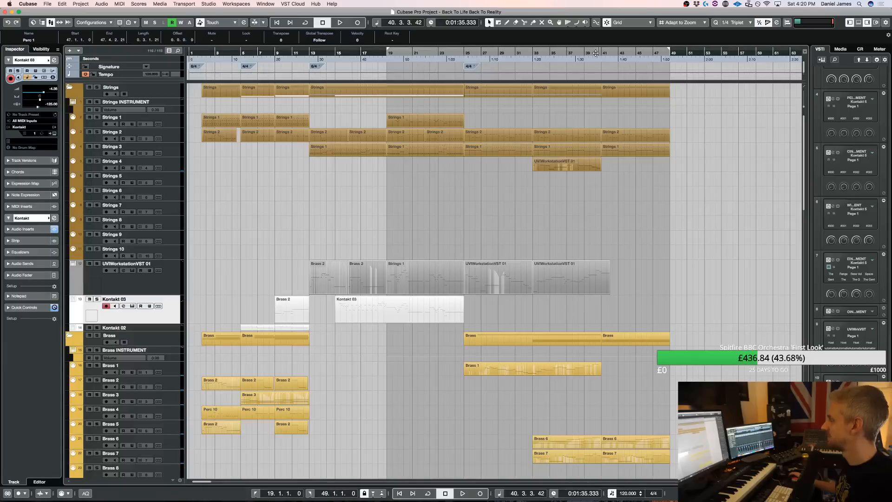
pyautogui.press('space')
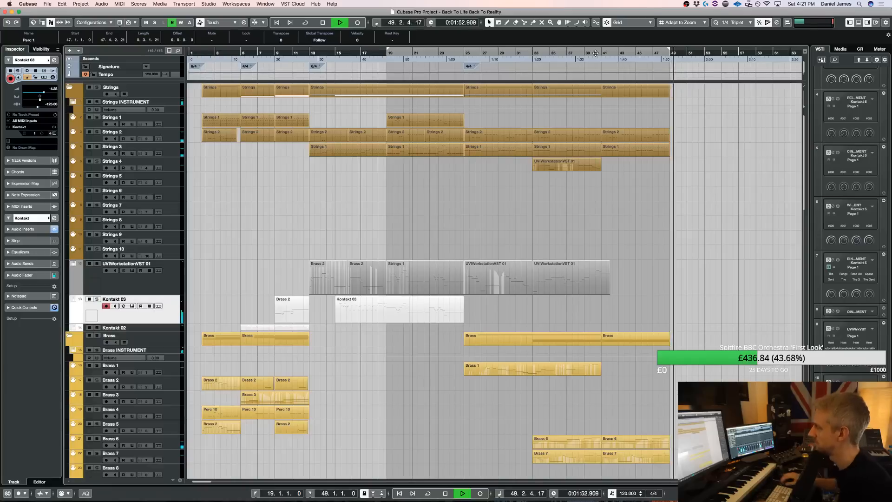
pyautogui.press('space')
# Move the left locator to bar 2, copy the bar 13 Perc 1 hit to bar 2 and play from there
pyautogui.keyDown('super'); pyautogui.click(205, 53); pyautogui.keyUp('super')
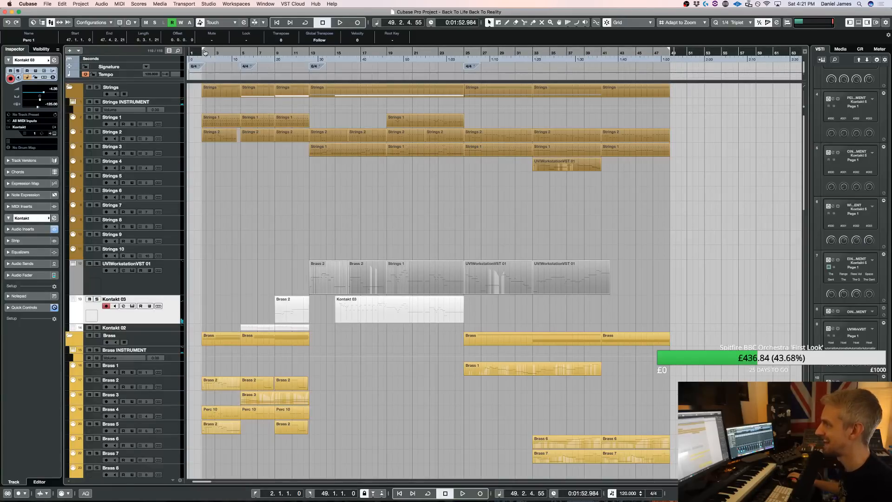
pyautogui.press('space')
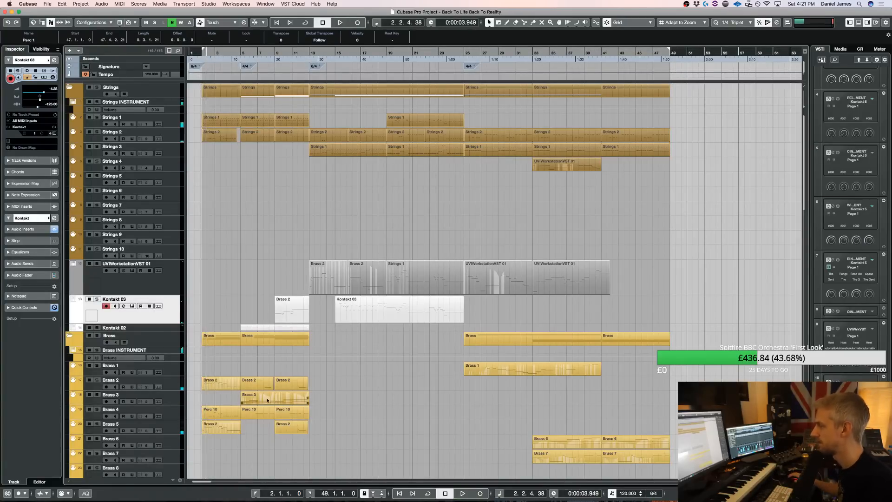
pyautogui.scroll(-5, 313, 409)
pyautogui.press('space')
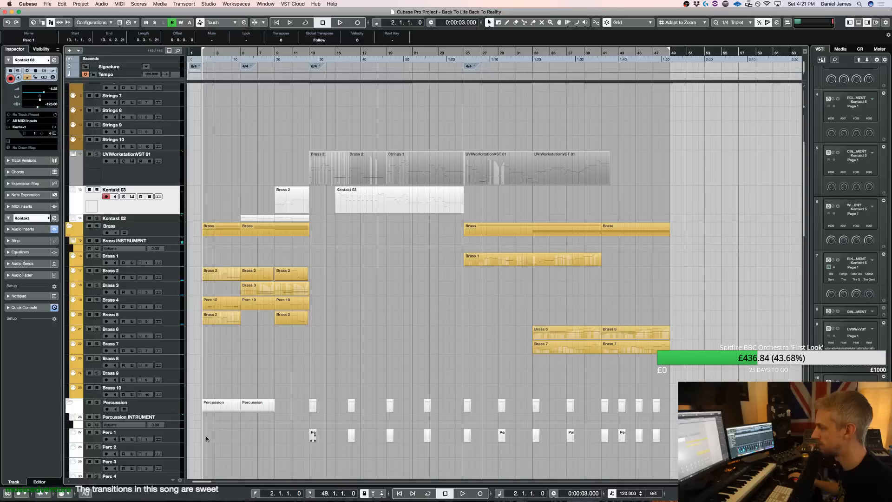
pyautogui.press('space')
pyautogui.press('h')
pyautogui.press('h')
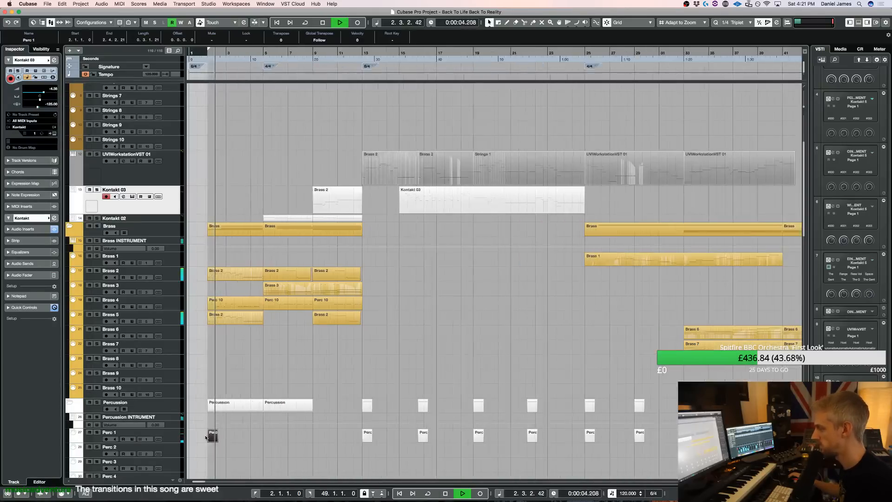
pyautogui.press('h')
# Solo the Percussion folder briefly during playback to check the opening hit, and turn the solo off
pyautogui.scroll(-8, 206, 409)
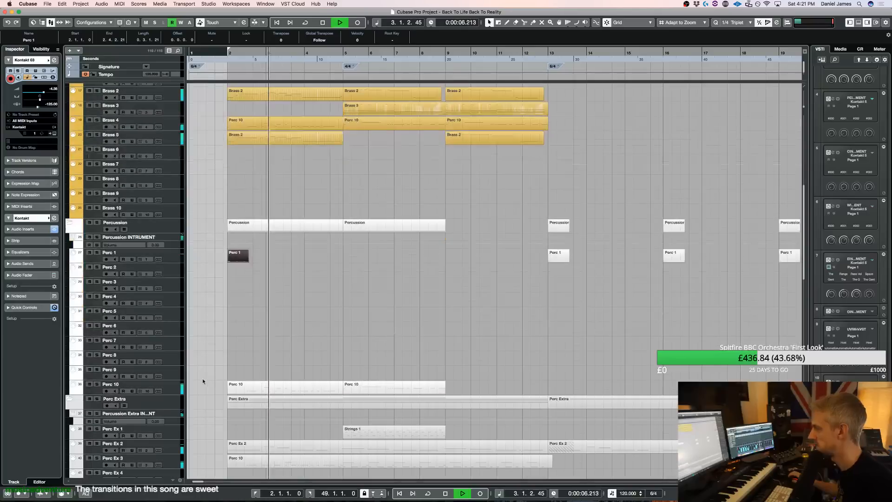
pyautogui.scroll(-2, 206, 380)
pyautogui.scroll(-1, 96, 161)
pyautogui.click(96, 161)
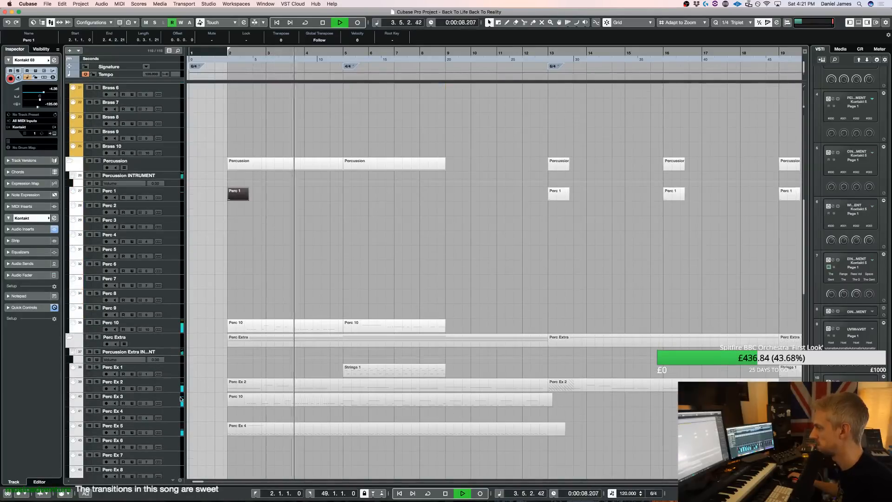
pyautogui.click(97, 161)
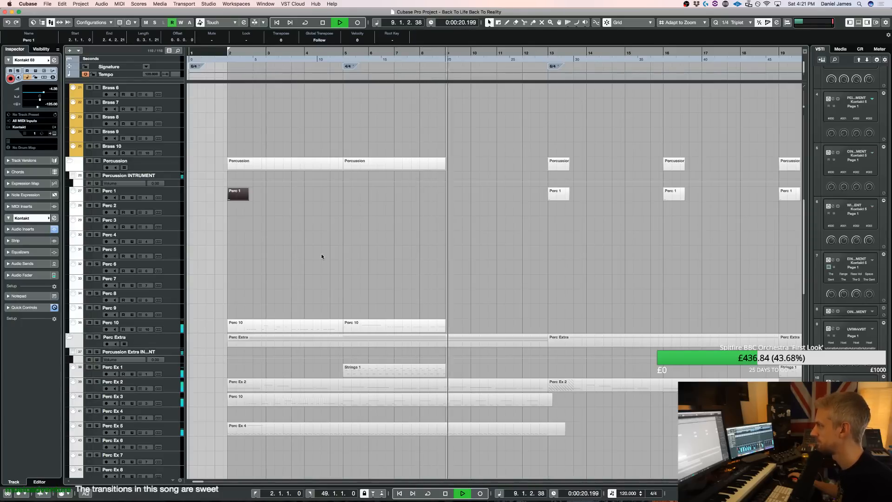
# Review the string, brass, percussion, wind and extra tracks while the piece plays from the opening through to the extended ending
pyautogui.scroll(10, 430, 290)
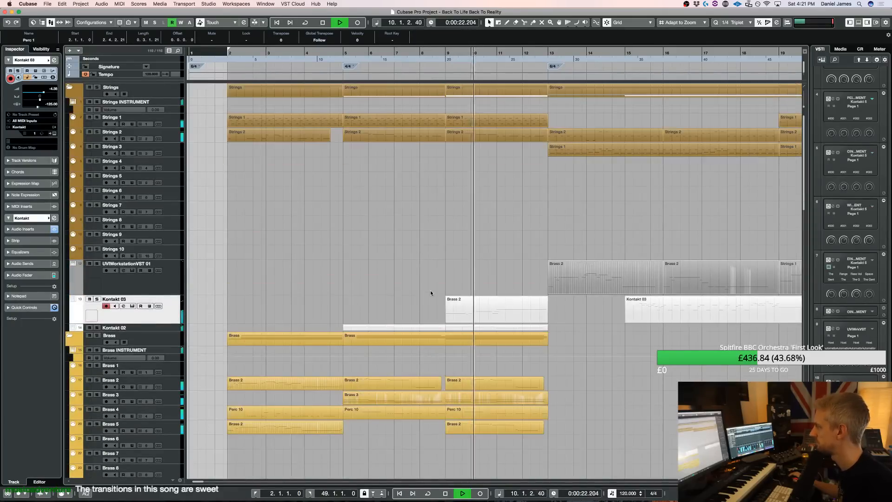
pyautogui.scroll(-10, 431, 290)
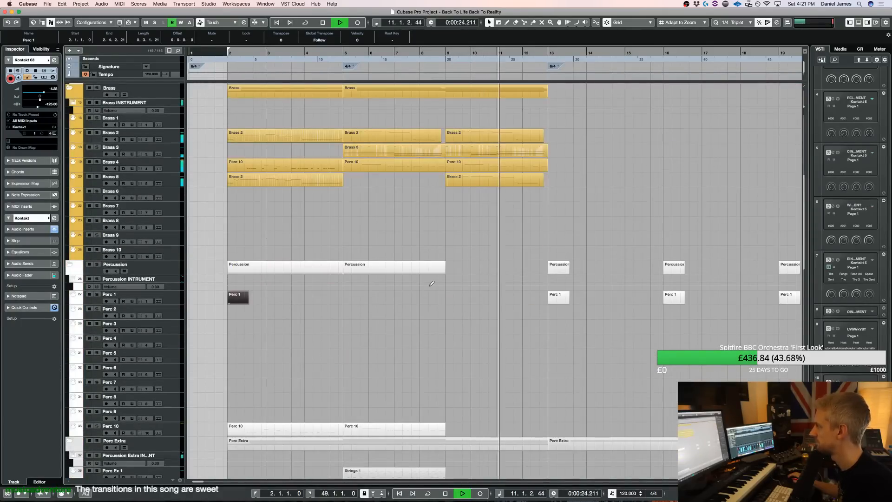
pyautogui.scroll(-15, 431, 285)
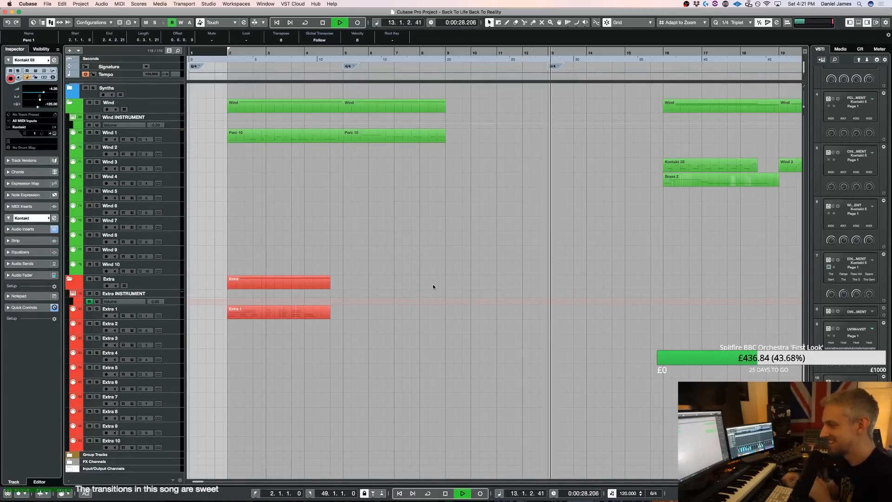
pyautogui.scroll(5, 450, 269)
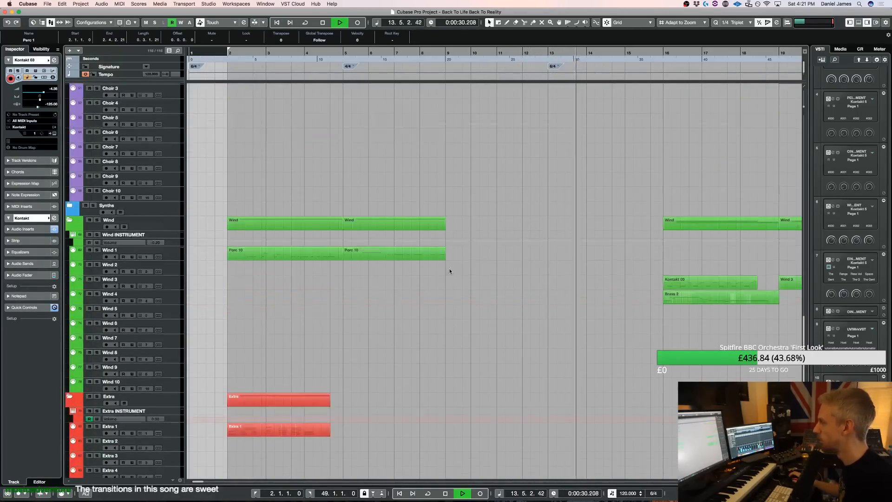
pyautogui.scroll(6, 450, 266)
pyautogui.scroll(5, 450, 267)
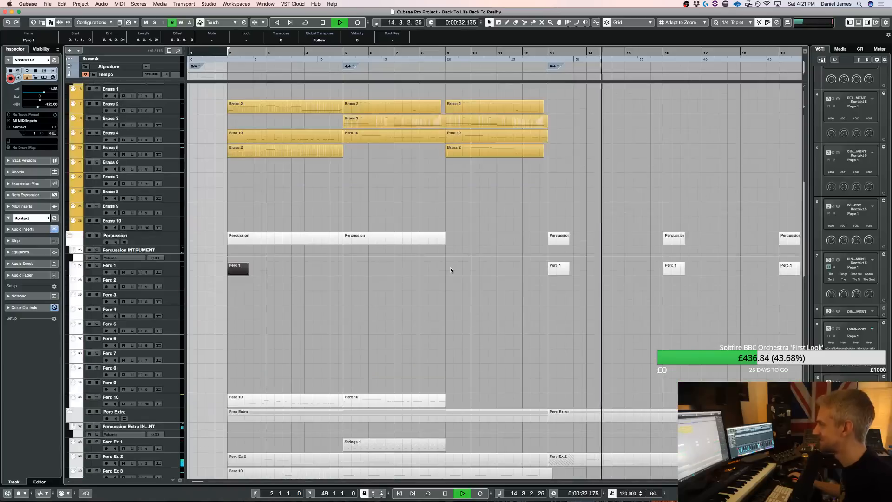
pyautogui.scroll(-15, 451, 267)
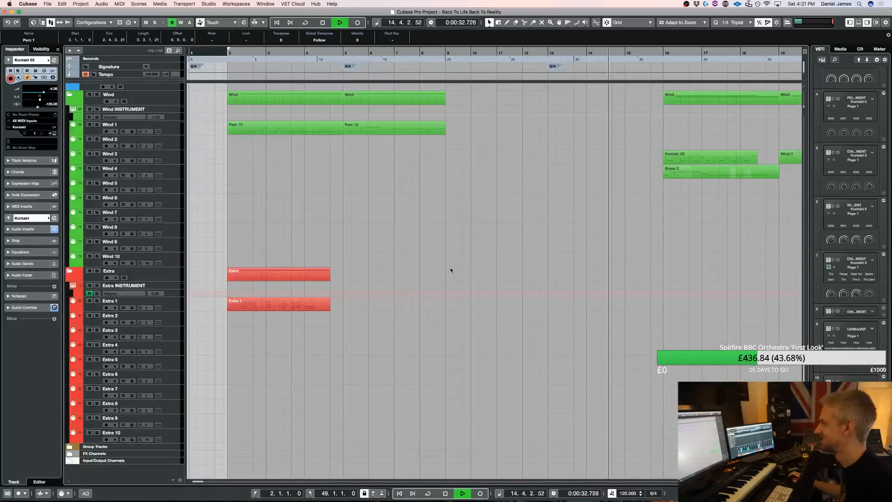
pyautogui.click(479, 237)
pyautogui.press('g')
pyautogui.press('g')
pyautogui.press('g')
pyautogui.press('g')
pyautogui.press('g')
pyautogui.scroll(5, 450, 266)
pyautogui.scroll(12, 450, 264)
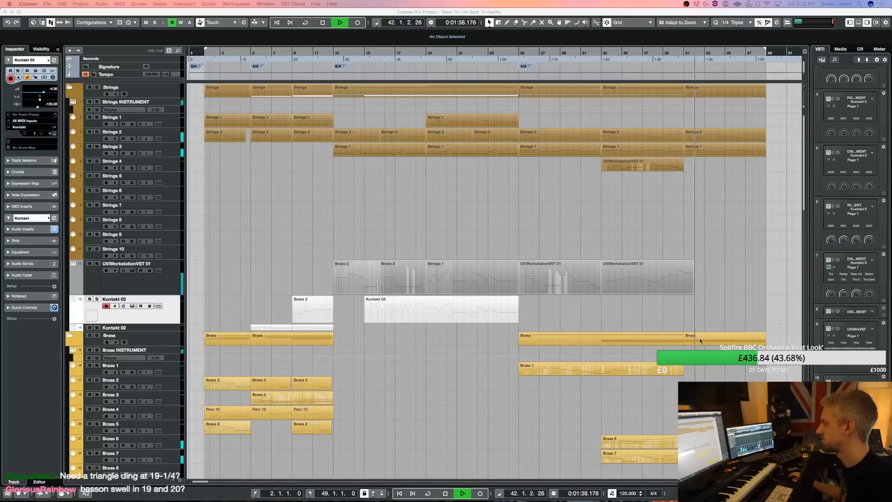
# Split the last UVIWorkstationVST 01 part at bar 41 and delete the short leftover after the cut
pyautogui.click(680, 283)
pyautogui.press('3')
pyautogui.click(688, 276)
pyautogui.press('space')
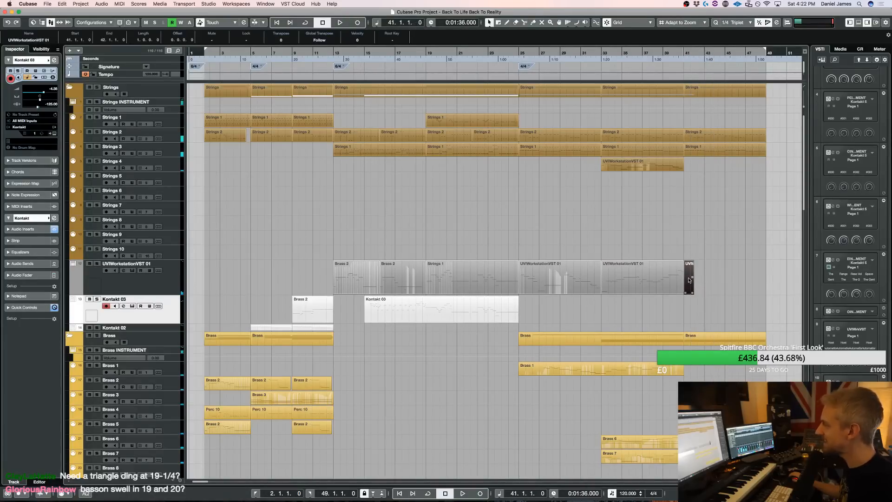
pyautogui.press('1')
pyautogui.press('Delete')
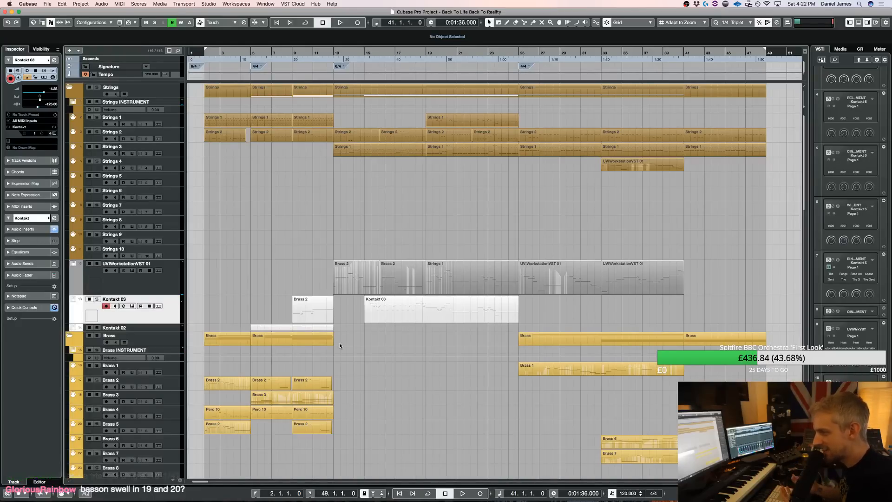
# Record-enable the Wind 1 track and then the Extra 1 track to try out their sounds
pyautogui.scroll(-15, 339, 344)
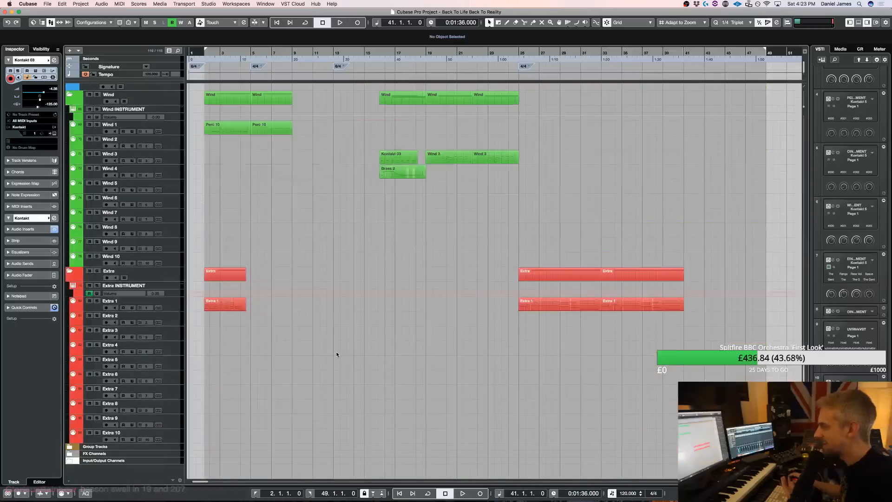
pyautogui.click(167, 234)
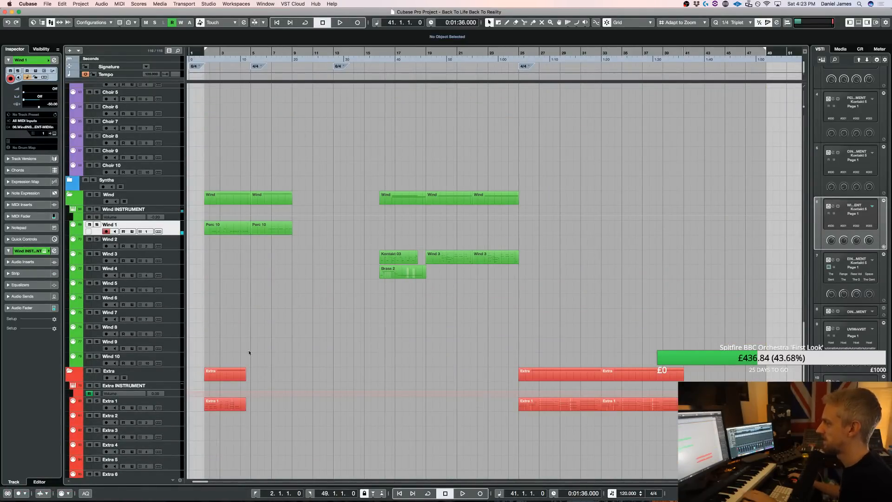
pyautogui.click(174, 407)
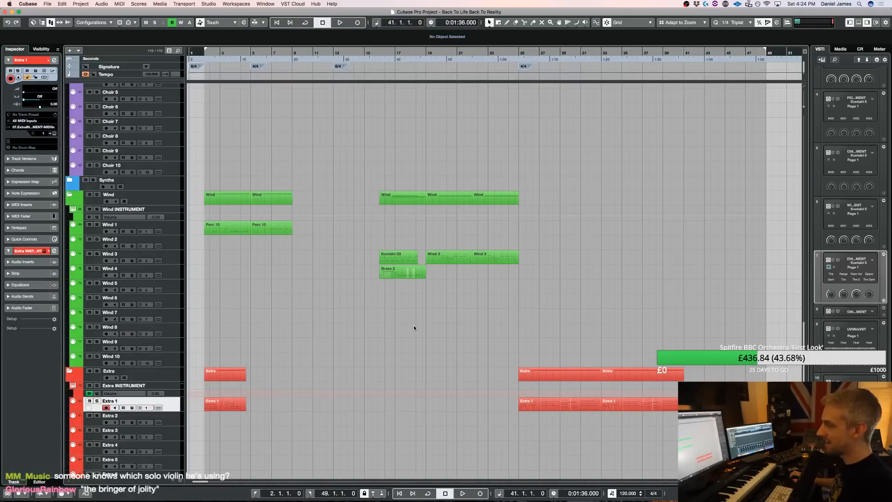
# Open the UVIWorkstationVST 01 violin instrument, solo its track and play the part from bar 19, moving the instrument window off the later parts
pyautogui.scroll(15, 358, 339)
pyautogui.doubleClick(175, 281)
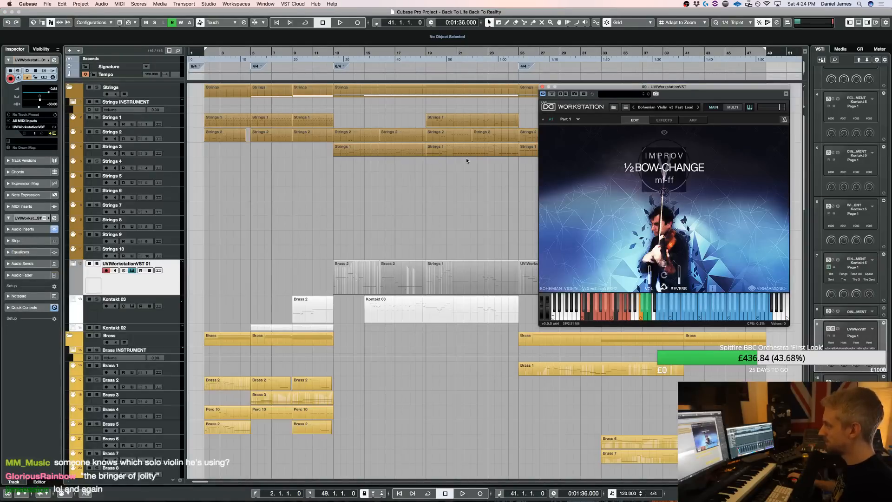
pyautogui.click(97, 263)
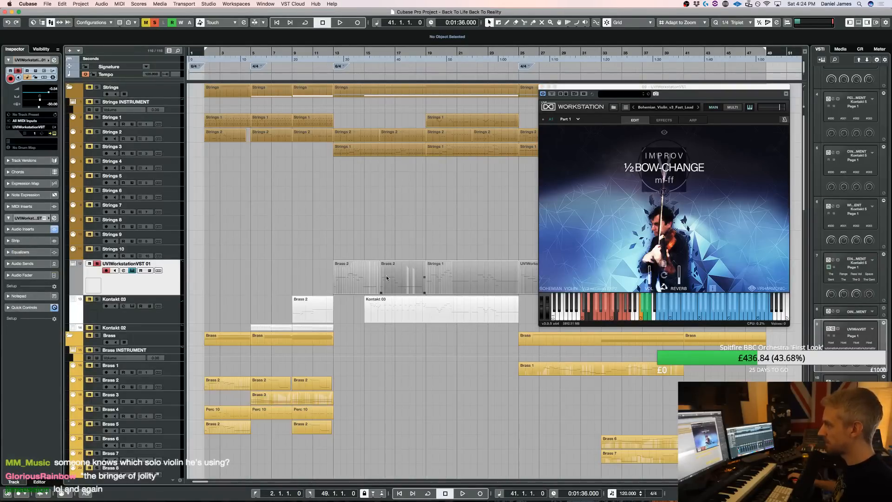
pyautogui.click(430, 277)
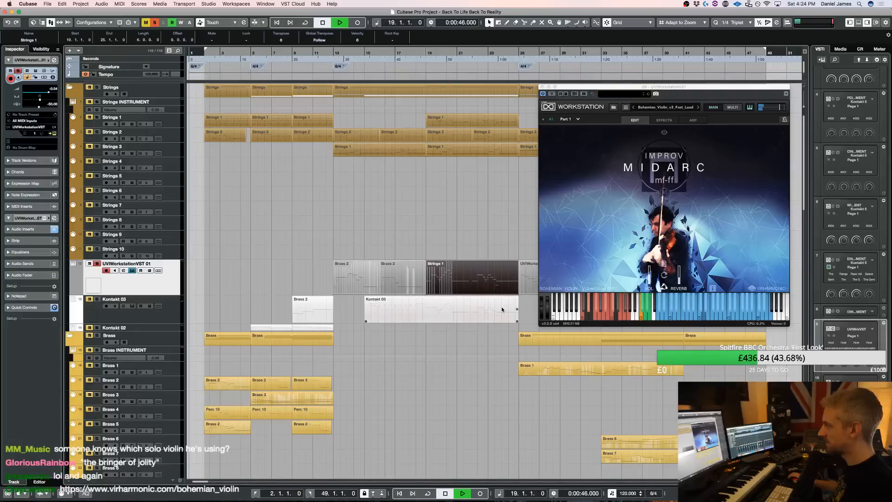
pyautogui.press('space')
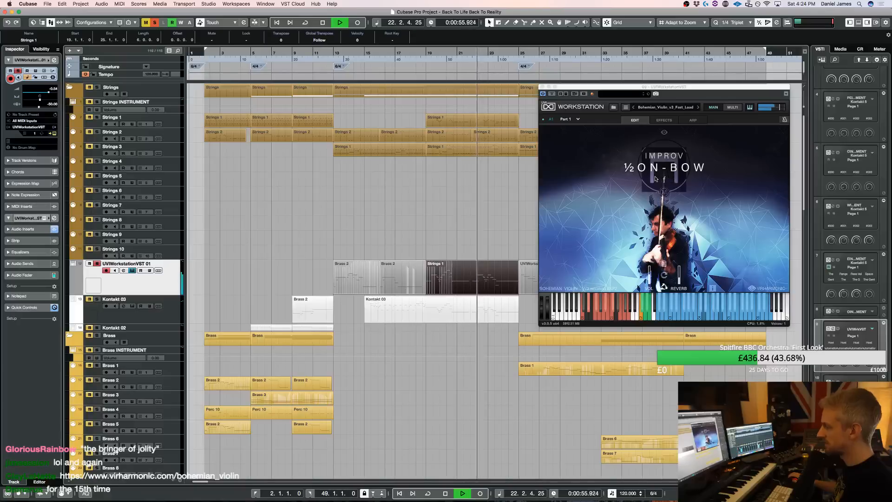
pyautogui.moveTo(633, 90); pyautogui.dragTo(343, 123)
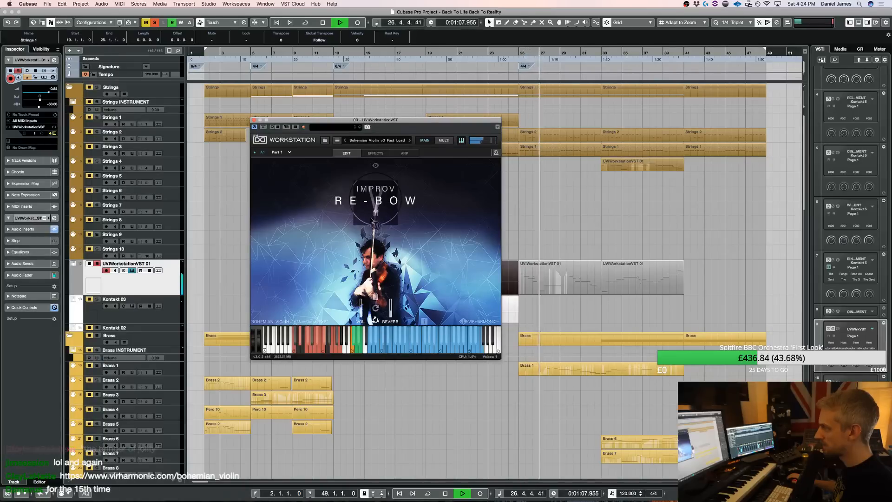
pyautogui.press('space')
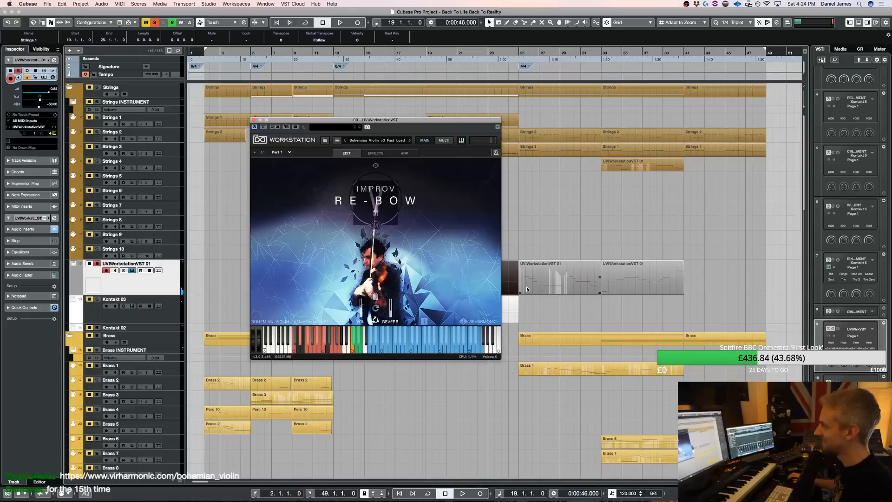
# Play the soloed violin part starting at bar 25 and listen to it again from its beginning
pyautogui.click(551, 290)
pyautogui.press('space')
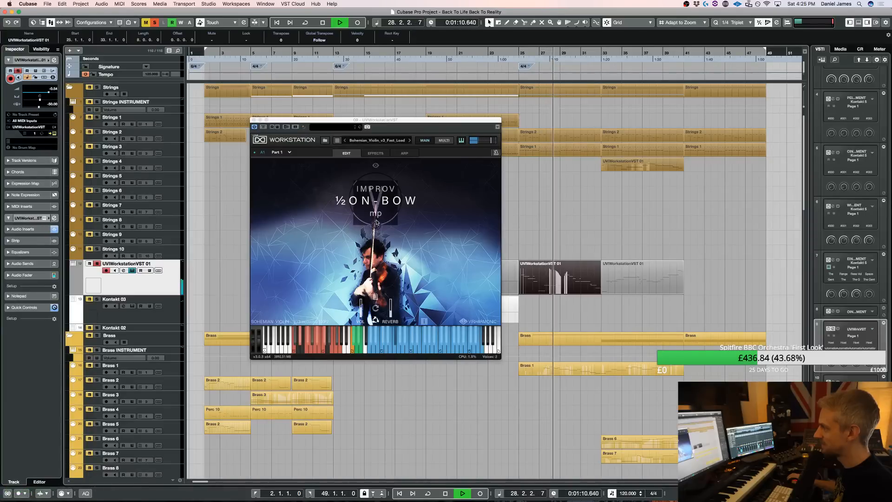
pyautogui.press('space')
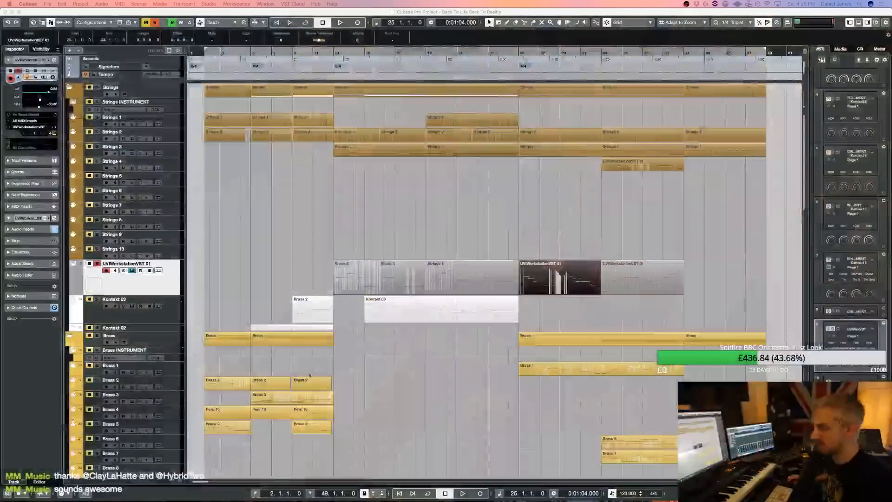
pyautogui.press('space')
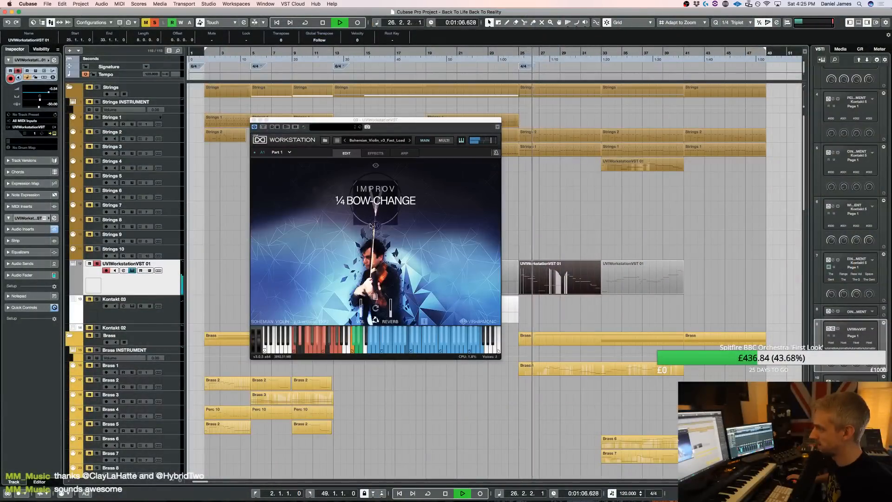
pyautogui.press('space')
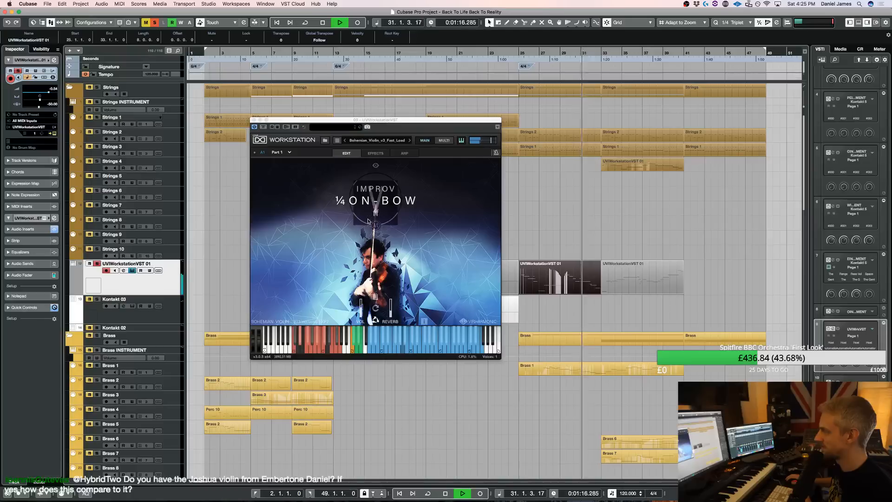
# Open the bar 25 violin part's notes, close the instrument window, split the D4 note in bar 29 and play the phrase from there
pyautogui.press('Return')
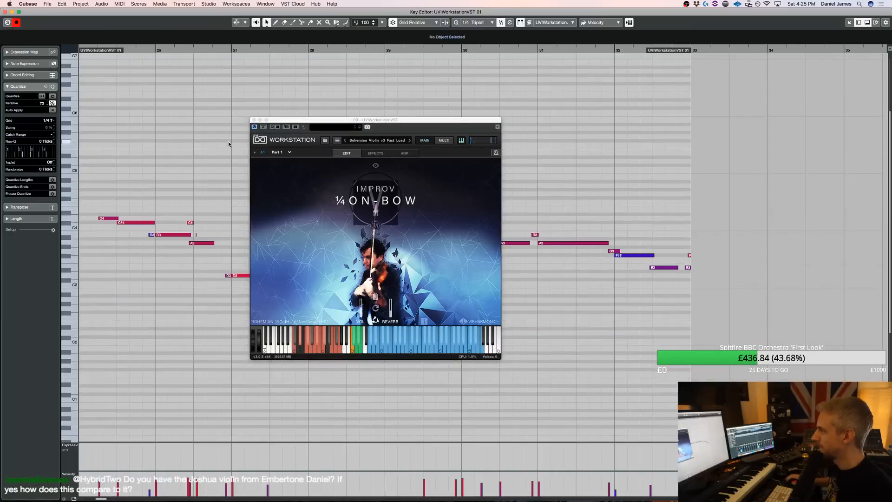
pyautogui.click(252, 121)
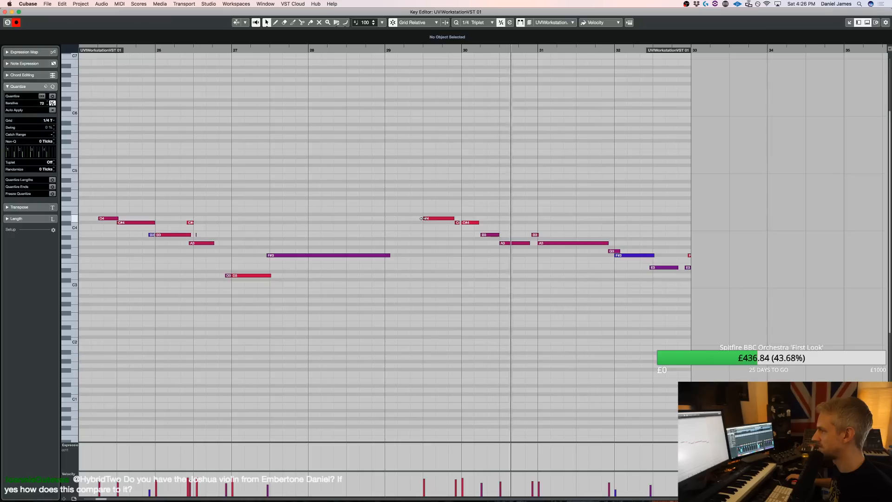
pyautogui.press('3')
pyautogui.click(438, 219)
pyautogui.press('space')
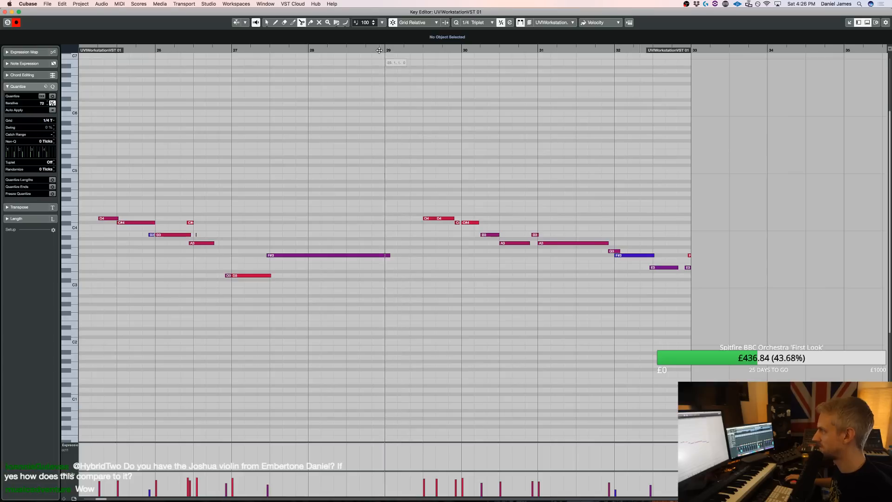
pyautogui.press('space')
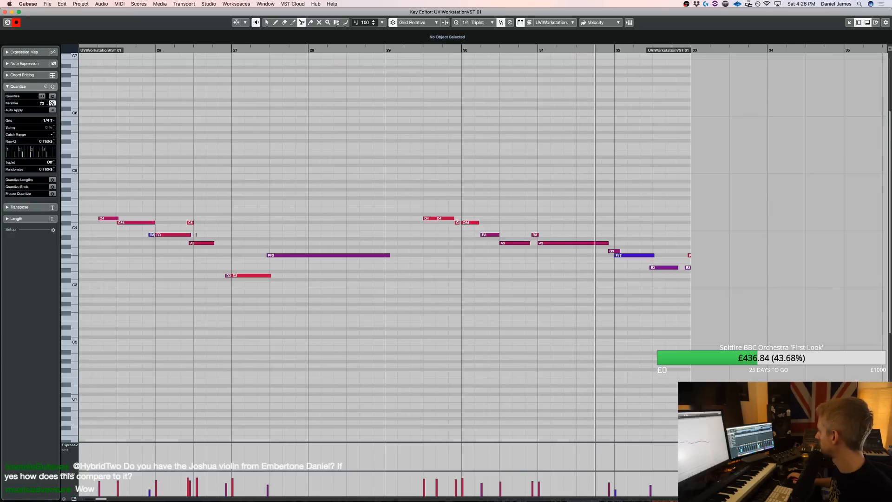
pyautogui.press('space')
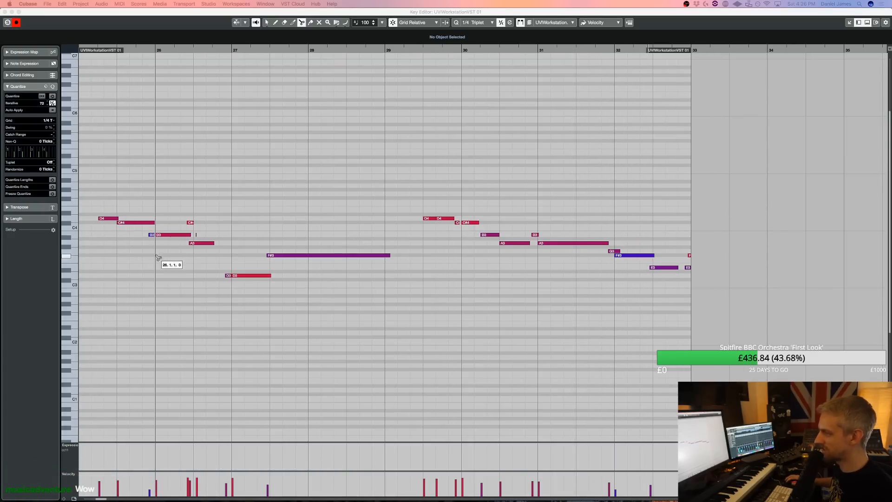
# Play the edited violin line from bar 25 with the full arrangement, close the note editor and stop playback
pyautogui.press('1')
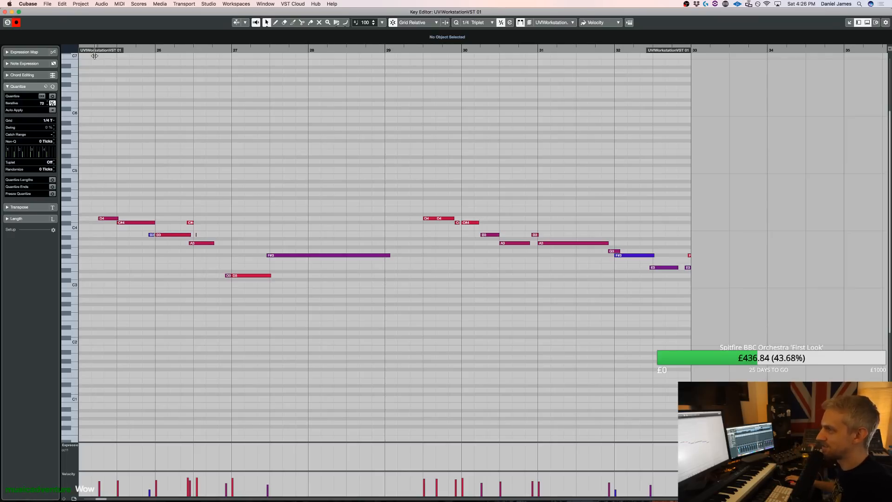
pyautogui.press('space')
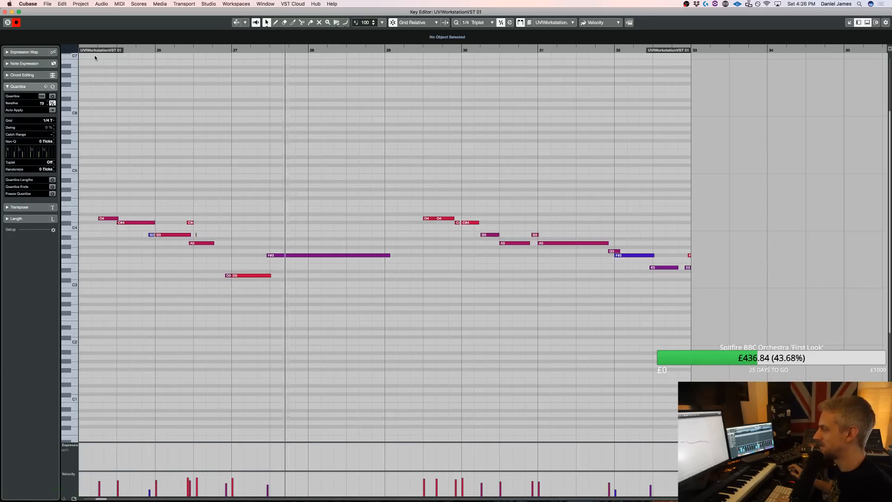
pyautogui.press('Escape')
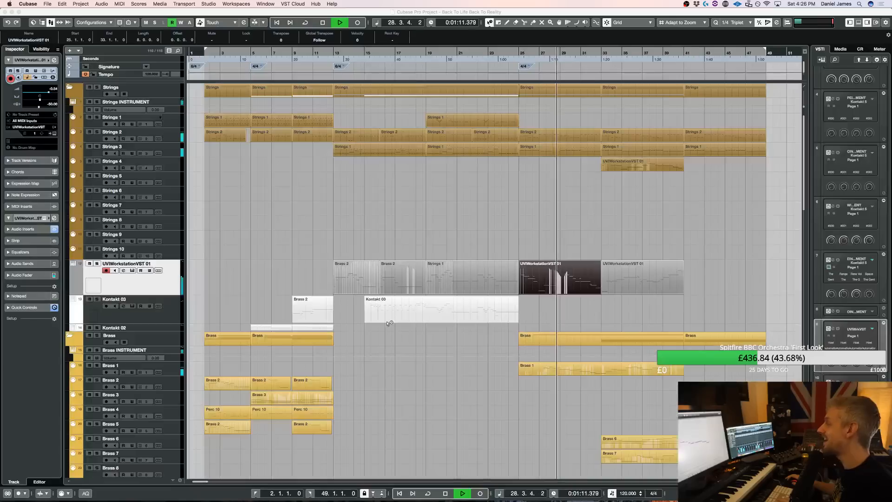
pyautogui.scroll(-15, 491, 328)
pyautogui.press('space')
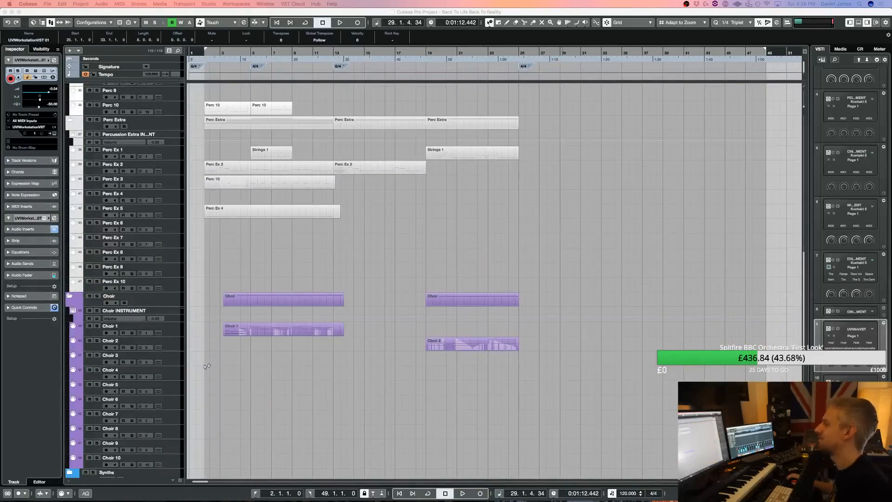
# Record-enable Choir 2, insert the choir line just played as a part from bar 27 to 42 with retrospective record, and play it back
pyautogui.click(173, 348)
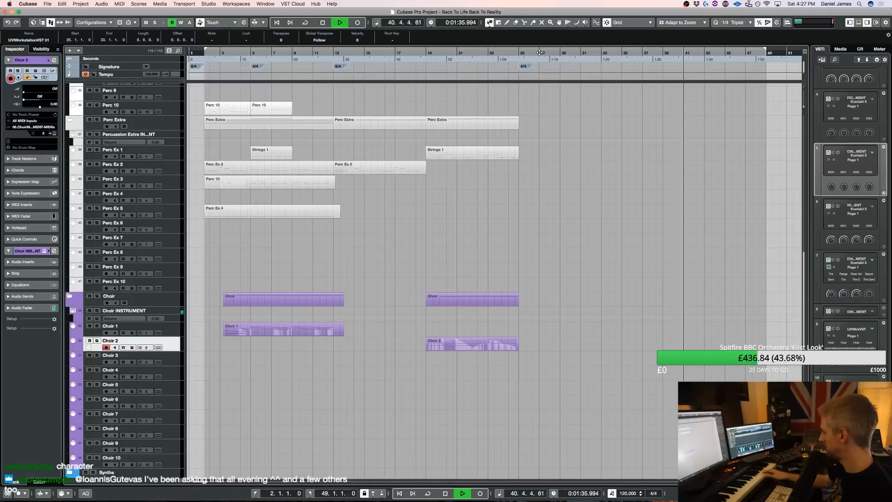
pyautogui.press('shift+KP_Multiply')
pyautogui.press('space')
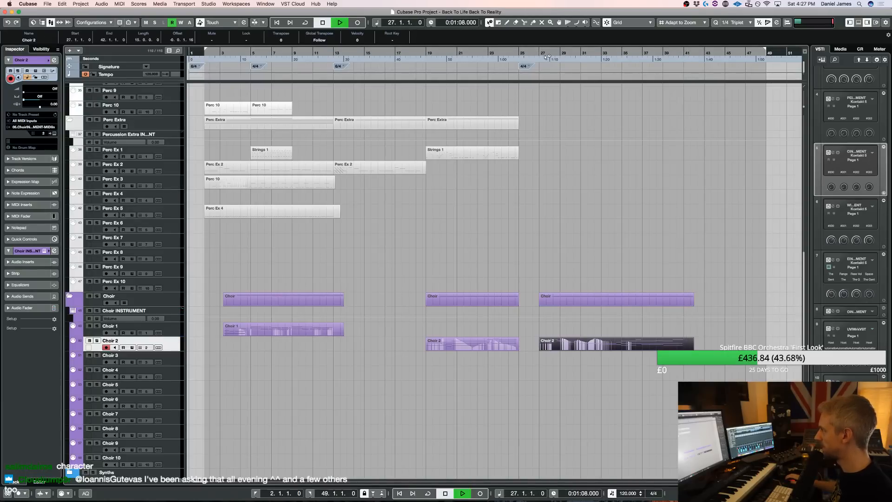
# Open the new Choir 2 part's notes and quantize the opening notes to a 1/8 grid
pyautogui.doubleClick(575, 346)
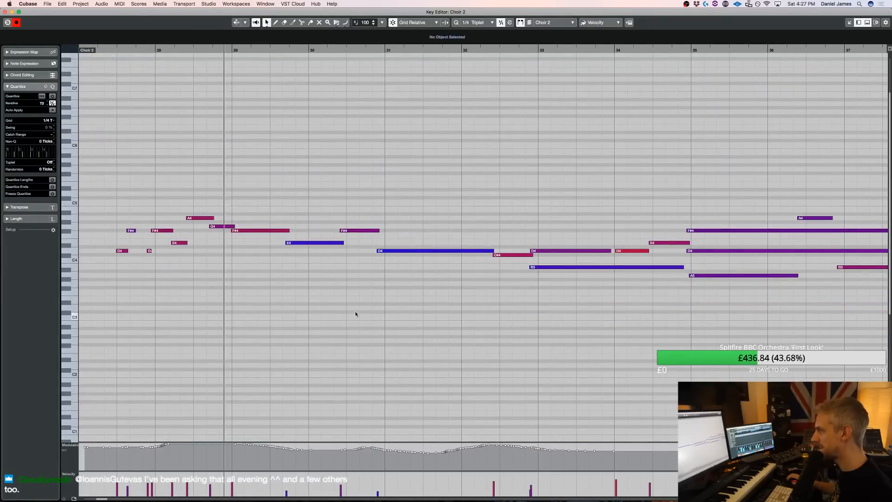
pyautogui.moveTo(222, 235); pyautogui.dragTo(203, 215)
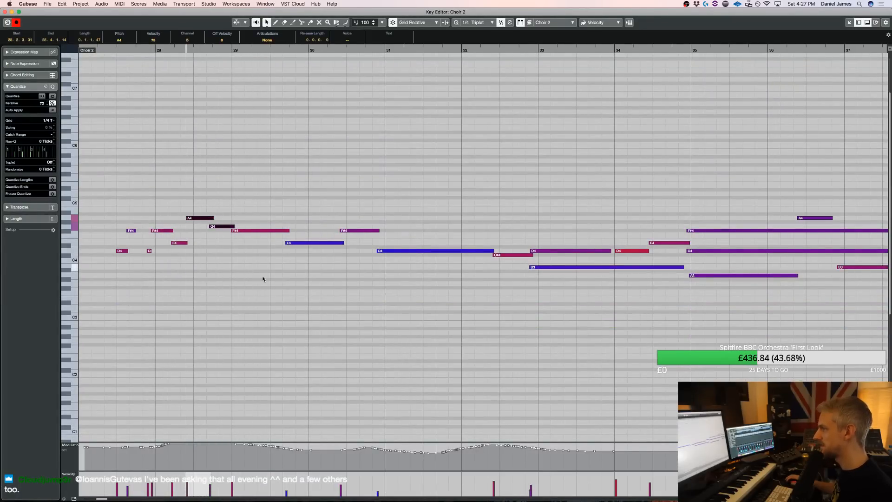
pyautogui.moveTo(248, 293); pyautogui.dragTo(101, 172)
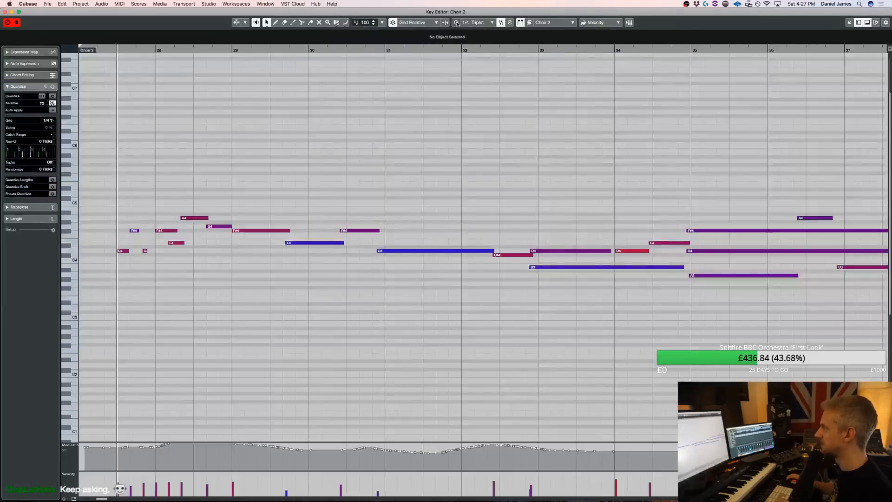
pyautogui.click(478, 22)
pyautogui.scroll(3, 497, 32)
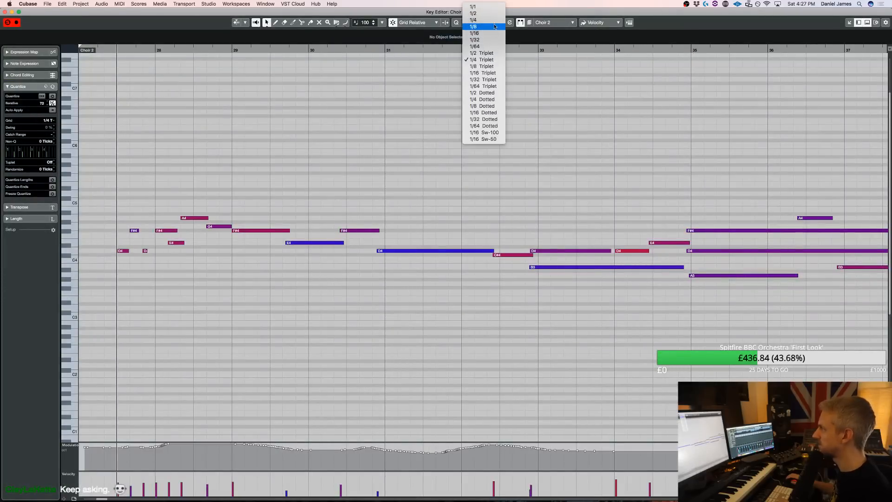
pyautogui.click(494, 29)
pyautogui.moveTo(213, 289); pyautogui.dragTo(81, 160)
pyautogui.press('q')
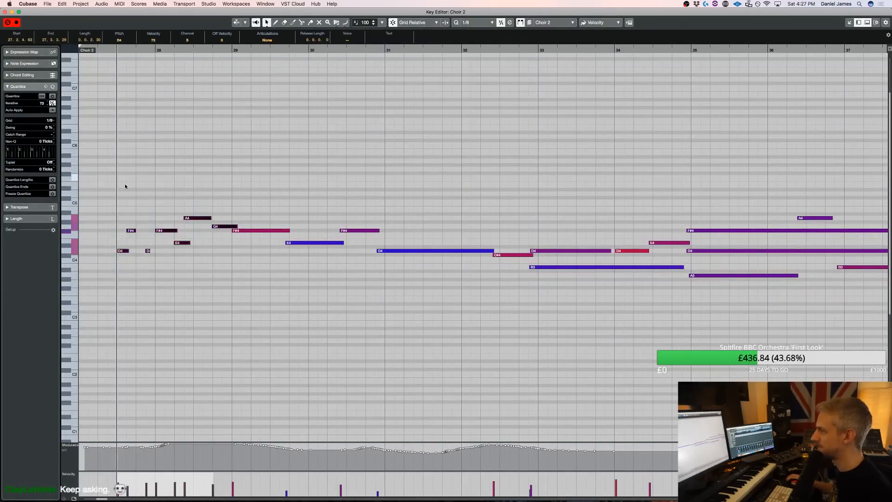
# Move the second note of the Choir 2 line, an F#4, one 1/8 step later to 27.4.1 and play the line
pyautogui.moveTo(140, 247); pyautogui.dragTo(123, 217)
pyautogui.press('super+Right')
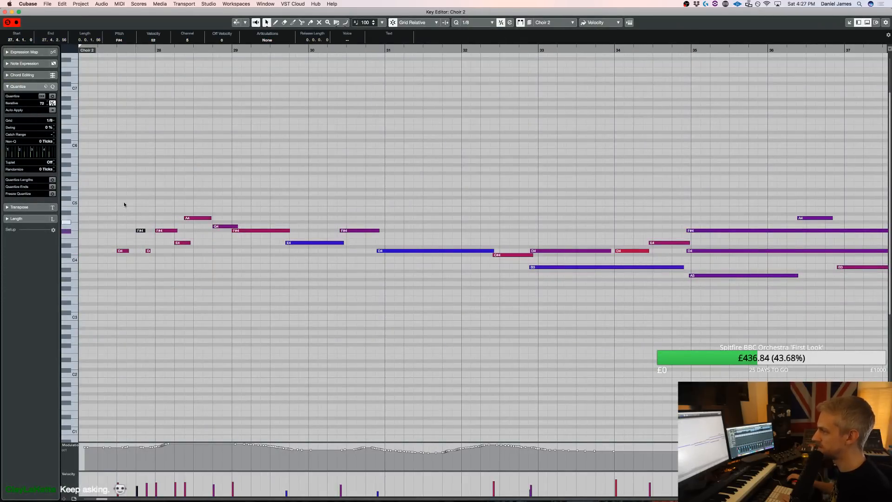
pyautogui.press('space')
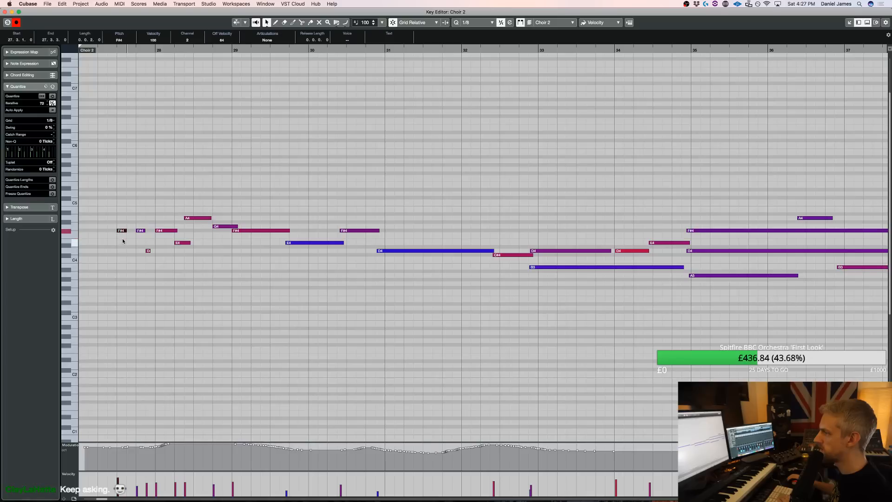
# Delete the Choir 2 notes before bar 28, select the A4 note in bar 28 and play the trimmed line
pyautogui.moveTo(148, 209)
pyautogui.mouseDown()
pyautogui.moveTo(124, 258)
pyautogui.moveTo(112, 256)
pyautogui.mouseUp()
pyautogui.press('Delete')
pyautogui.click(199, 218)
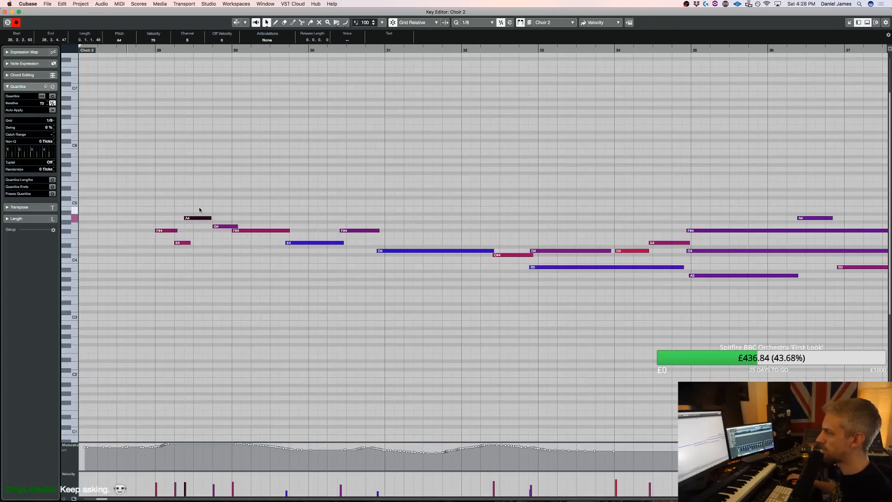
pyautogui.press('space')
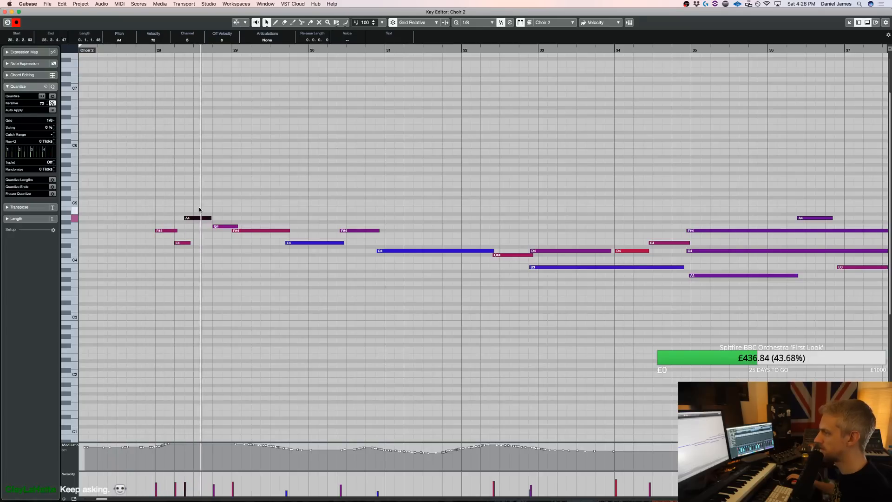
# Trim the start of the A4 in bar 28, extend the E4 before it to meet it, and close the Choir 2 note editor
pyautogui.press('space')
pyautogui.moveTo(185, 218); pyautogui.dragTo(193, 246)
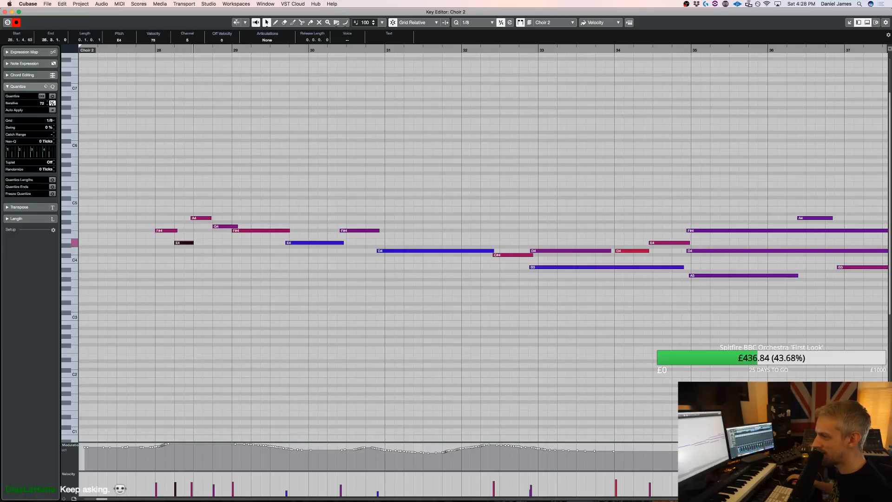
pyautogui.click(200, 366)
pyautogui.press('Return')
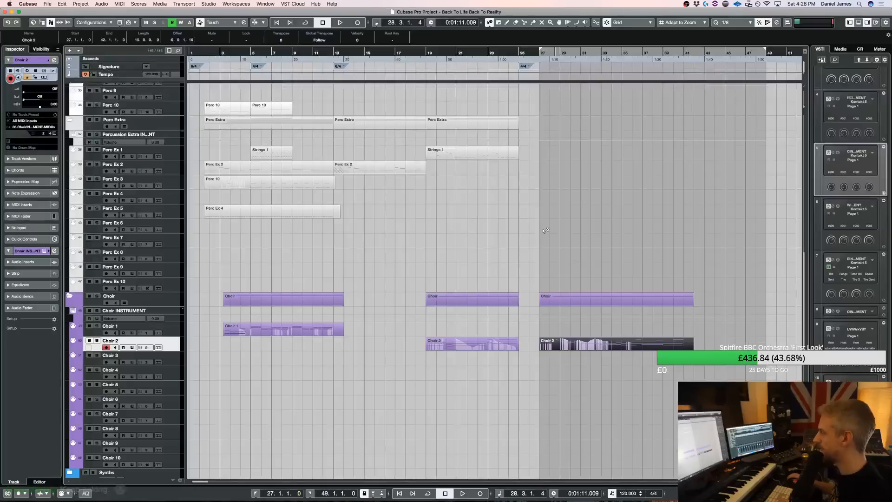
# Select the Strings 4 track, browse the library list in its Kontakt instrument, and close the instrument window
pyautogui.scroll(10, 204, 196)
pyautogui.click(180, 165)
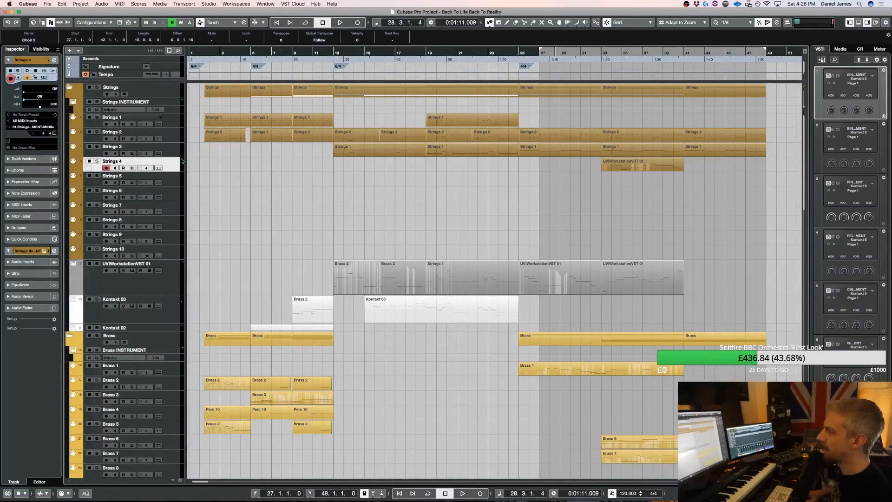
pyautogui.press('e')
pyautogui.scroll(-2, 261, 270)
pyautogui.scroll(-8, 186, 298)
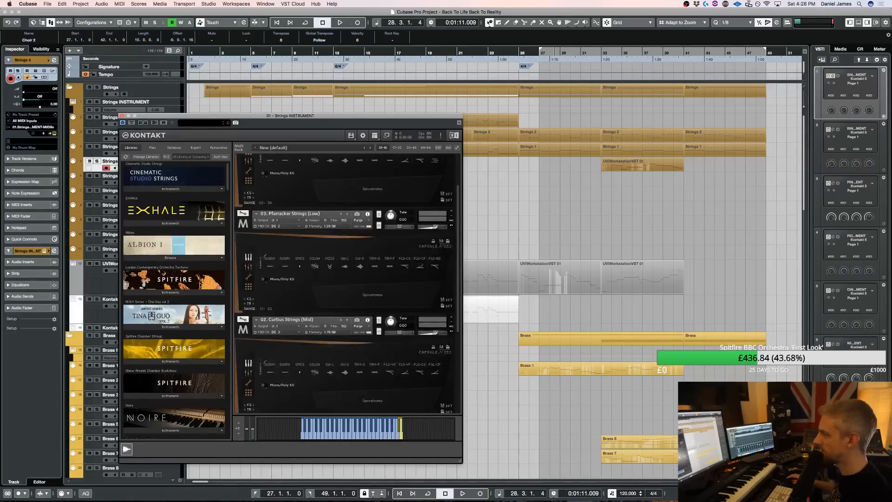
pyautogui.scroll(-10, 200, 283)
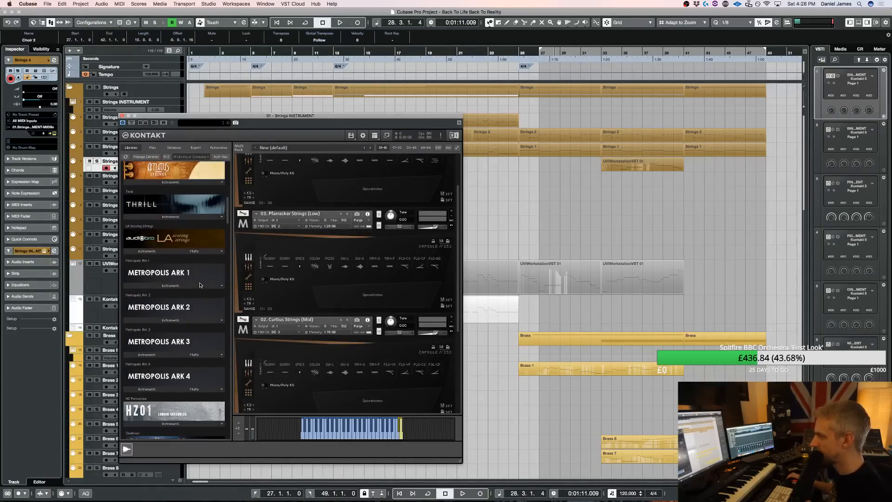
pyautogui.scroll(-10, 199, 289)
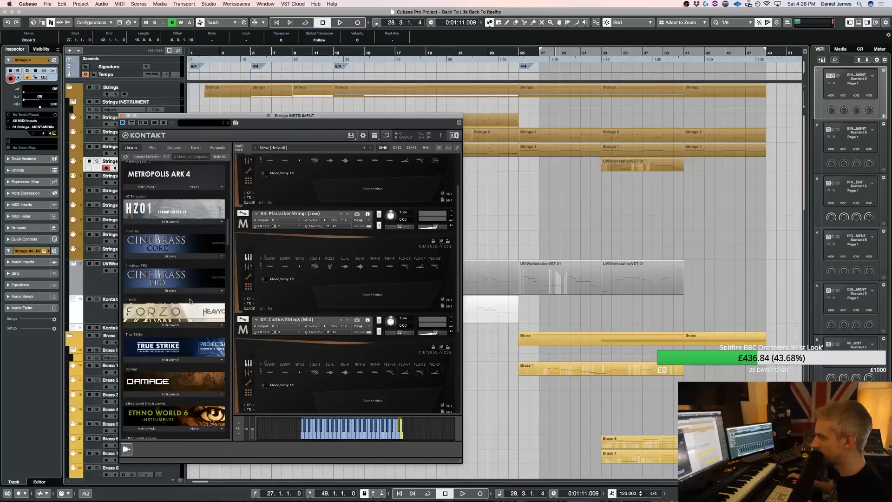
pyautogui.scroll(-10, 189, 306)
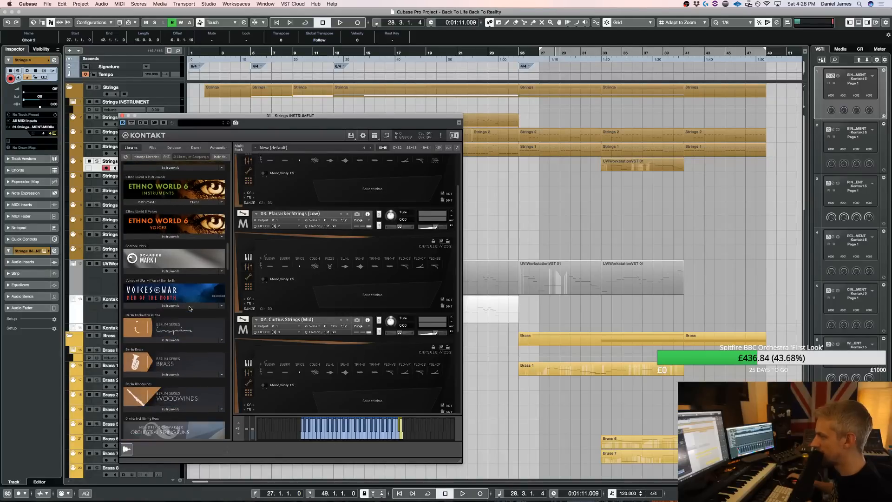
pyautogui.scroll(-10, 190, 308)
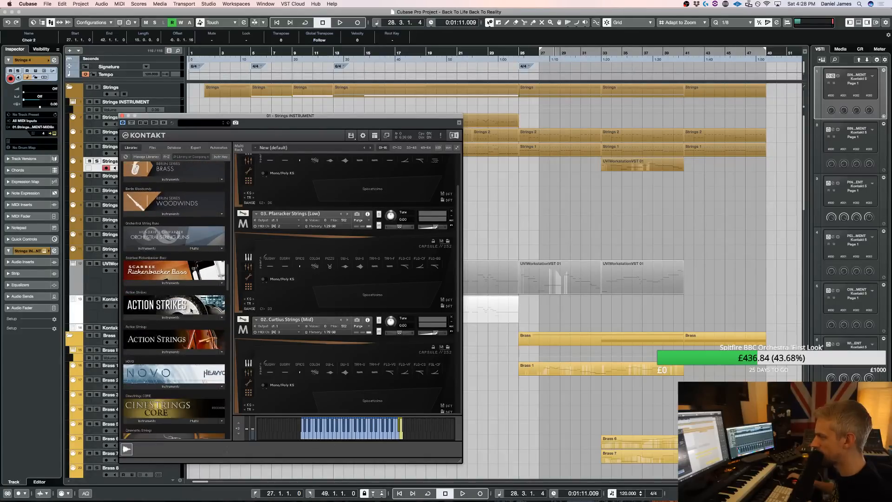
pyautogui.scroll(-10, 191, 310)
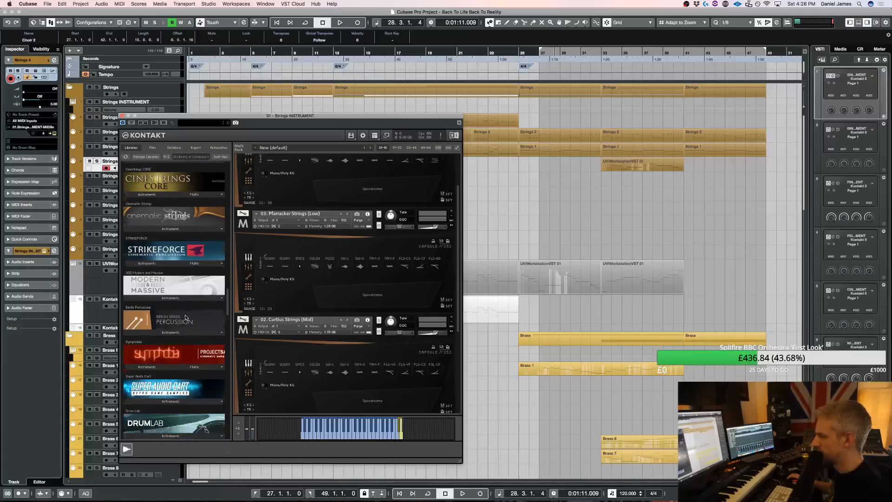
pyautogui.scroll(-8, 184, 321)
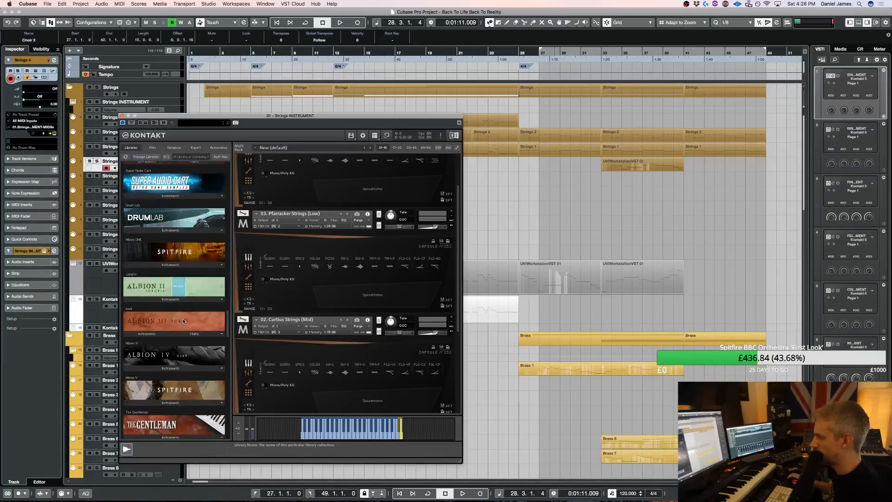
pyautogui.scroll(-6, 184, 321)
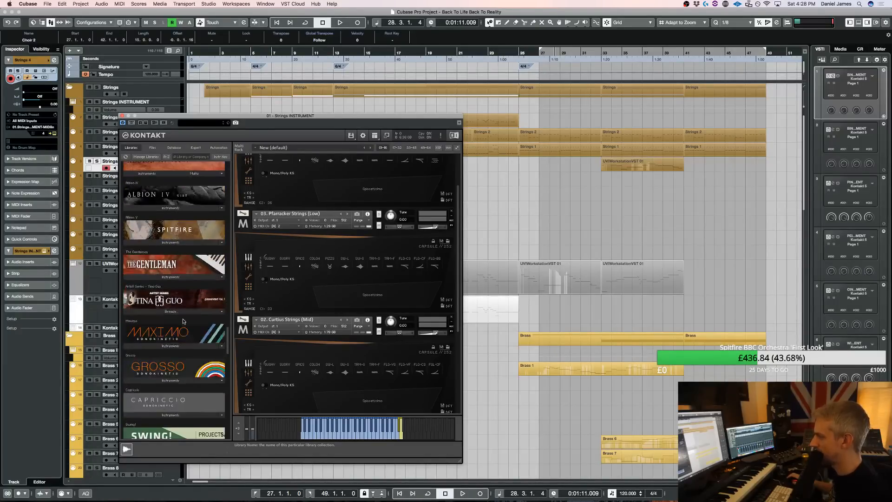
pyautogui.scroll(-5, 184, 321)
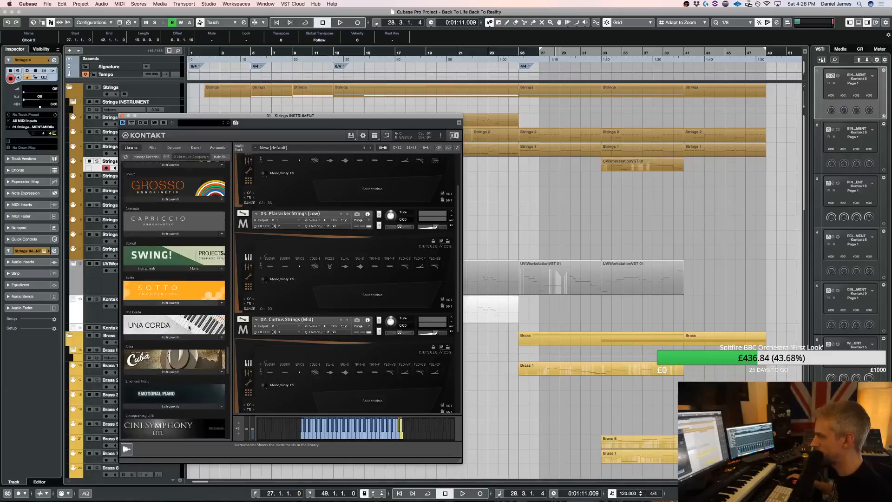
pyautogui.scroll(-5, 188, 327)
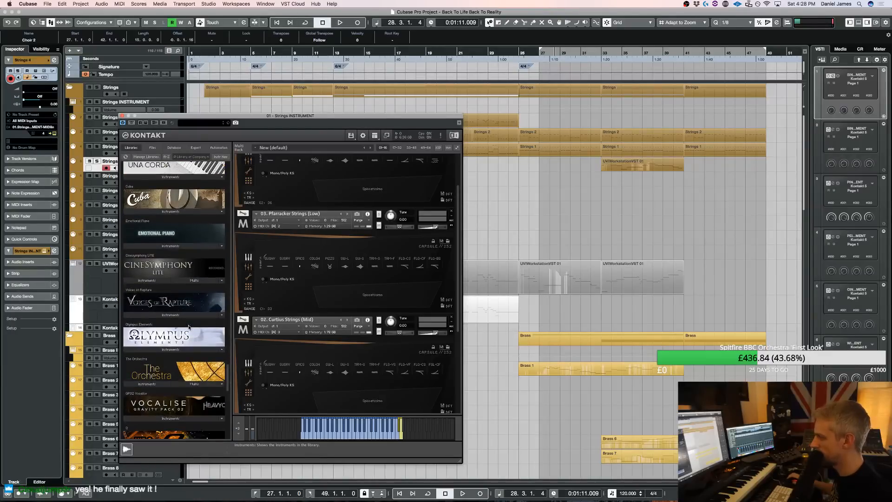
pyautogui.scroll(-6, 189, 328)
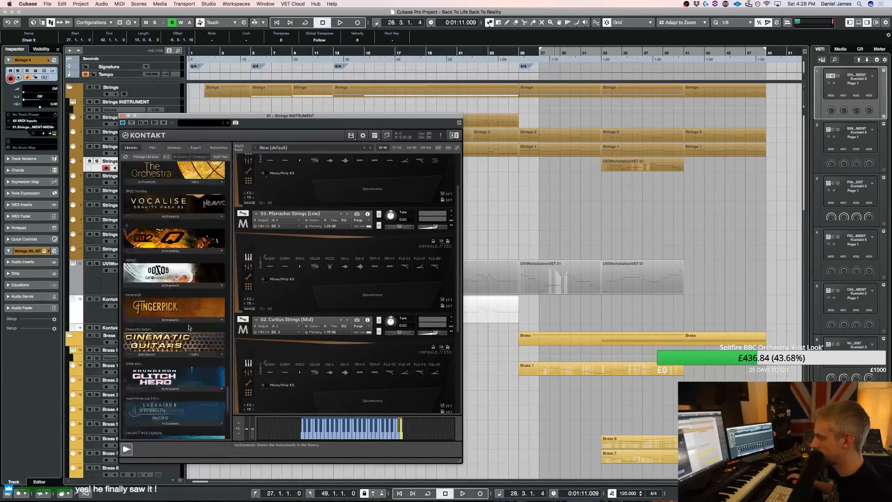
pyautogui.scroll(-5, 188, 329)
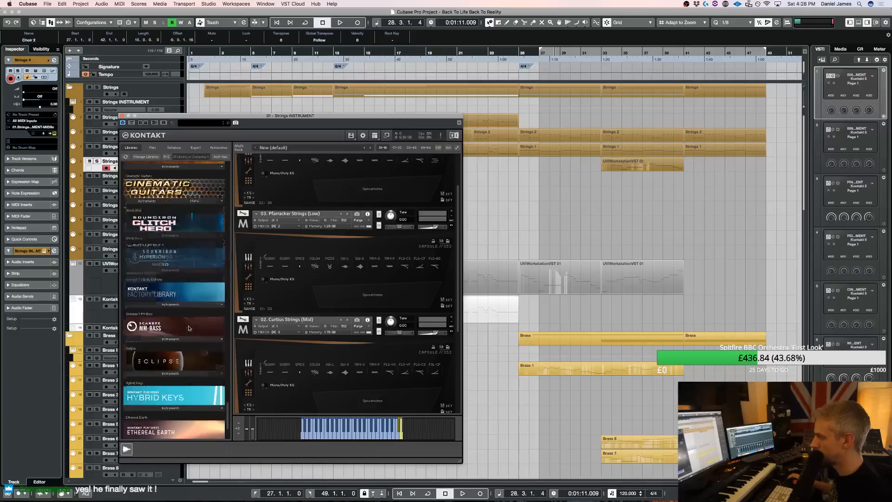
pyautogui.click(607, 258)
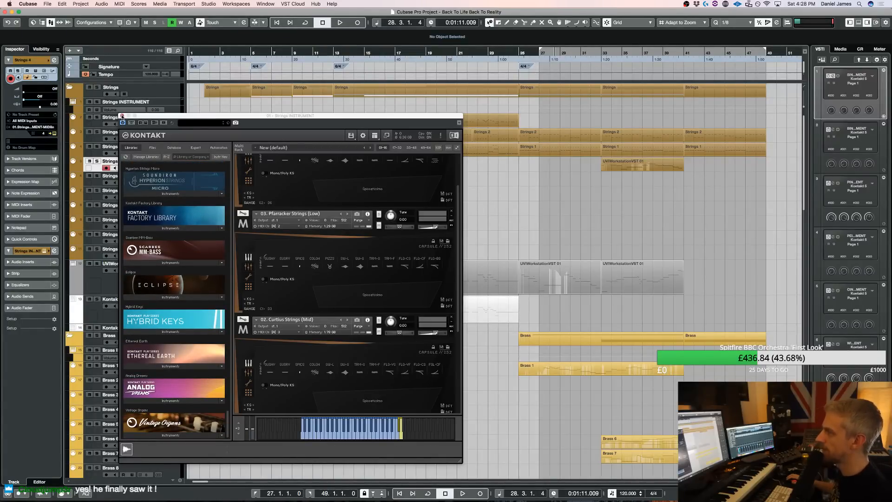
pyautogui.click(122, 116)
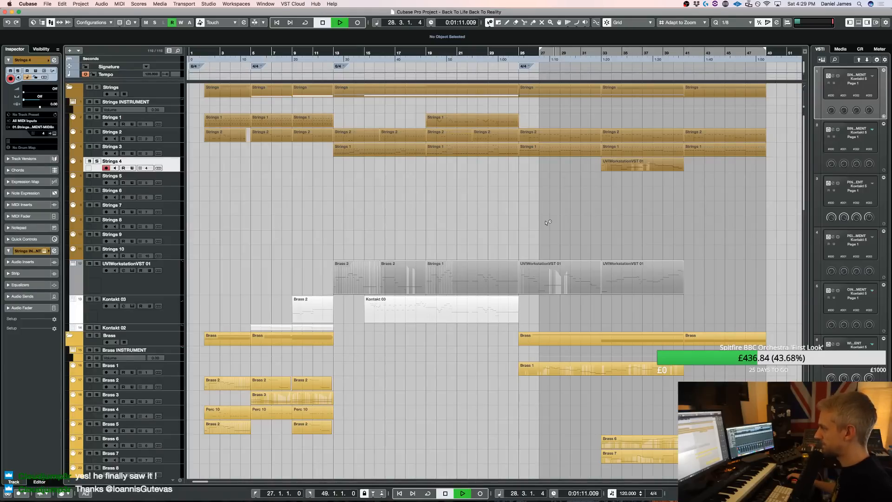
# Play the ending, open the Choir 2 part at bar 27, and start its G4 earlier at 38.1.2, ending the preceding F#4 there
pyautogui.scroll(-15, 547, 225)
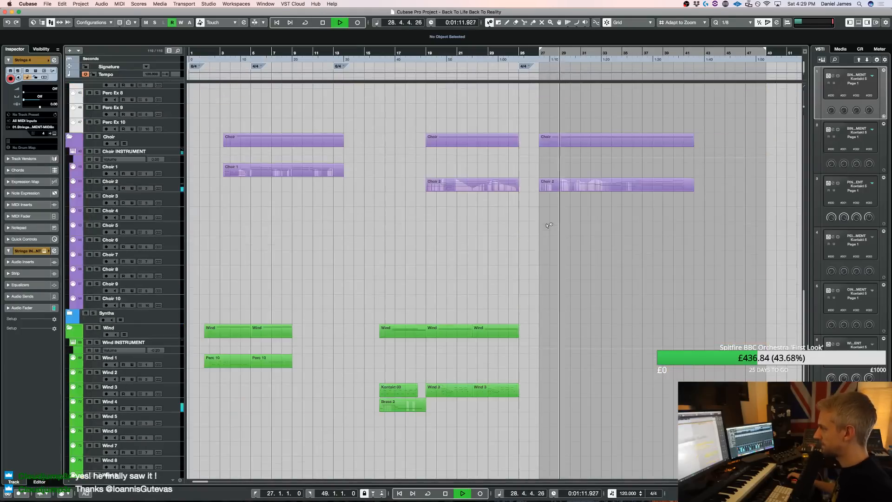
pyautogui.doubleClick(559, 189)
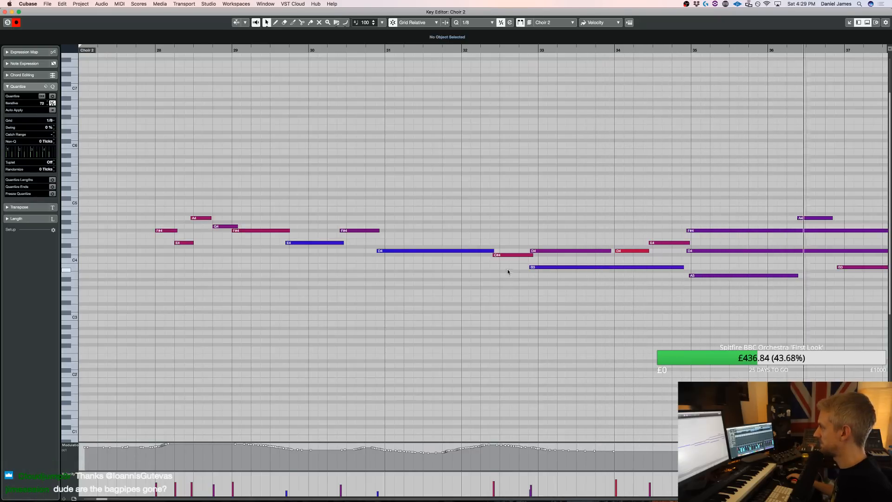
pyautogui.hscroll(6, 640, 278)
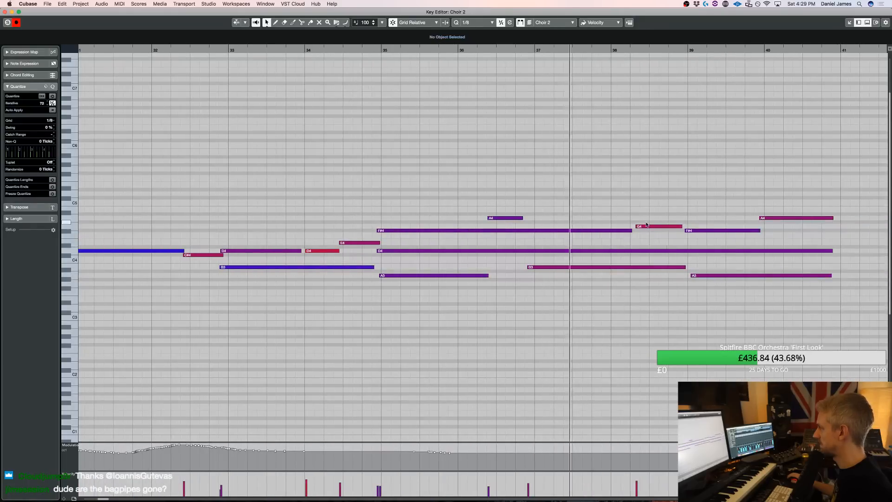
pyautogui.moveTo(632, 230); pyautogui.dragTo(616, 227)
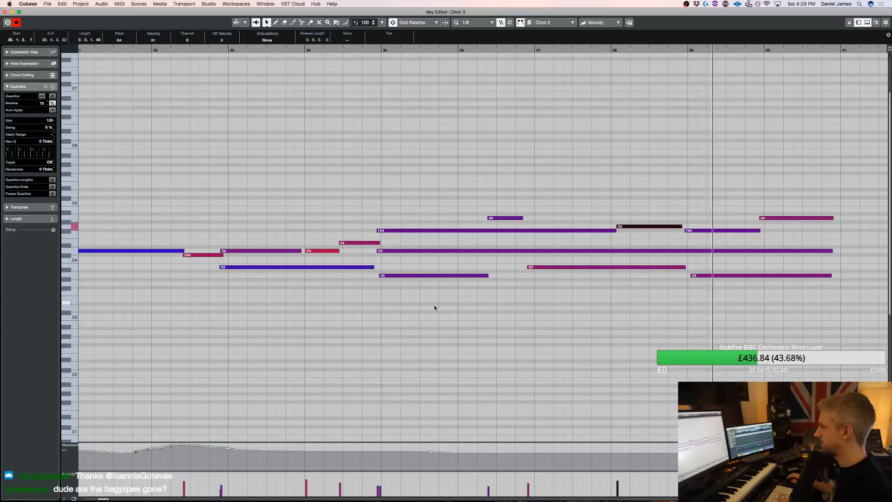
# Lengthen the A4 in bar 28 slightly and copy the first six Choir 2 notes one octave lower, starting on F#3
pyautogui.hscroll(-6, 411, 318)
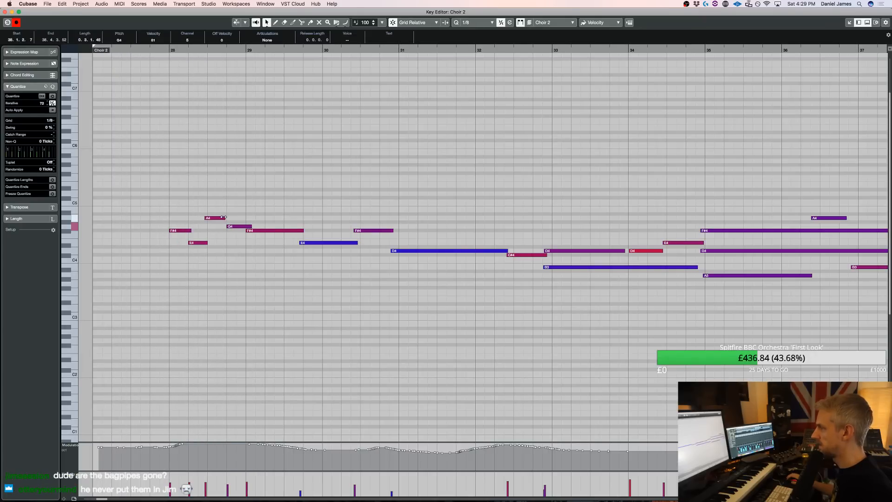
pyautogui.moveTo(179, 273); pyautogui.dragTo(308, 183)
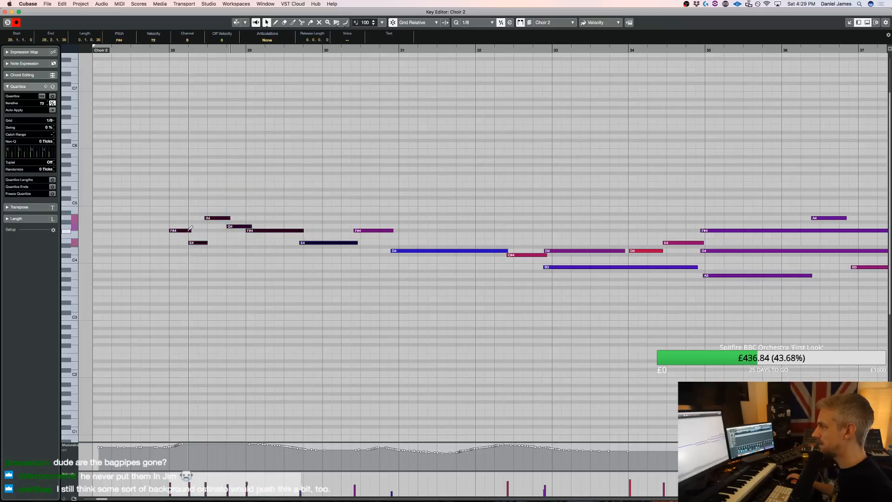
pyautogui.moveTo(181, 243); pyautogui.dragTo(179, 288)
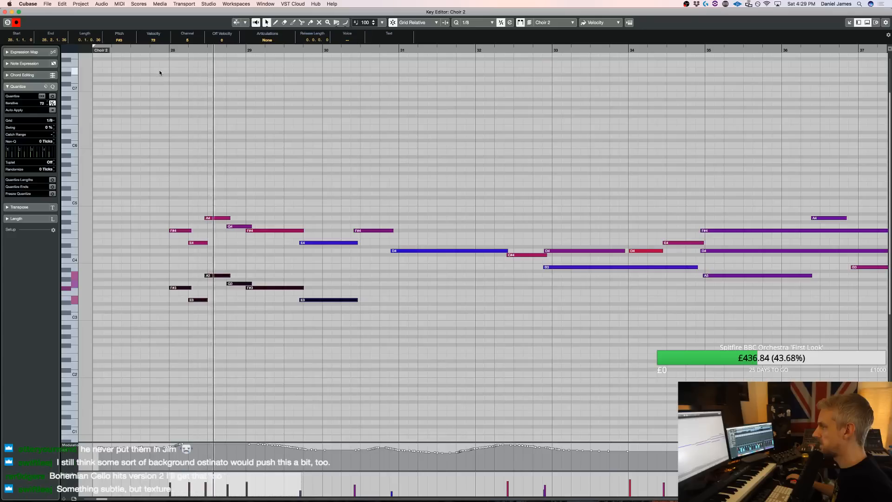
# Add one-beat harmony notes in bar 28, D#4 on beat 1, B3 on beat 2 and D4 on beat 3, and play them
pyautogui.keyDown('alt'); pyautogui.click(175, 245); pyautogui.keyUp('alt')
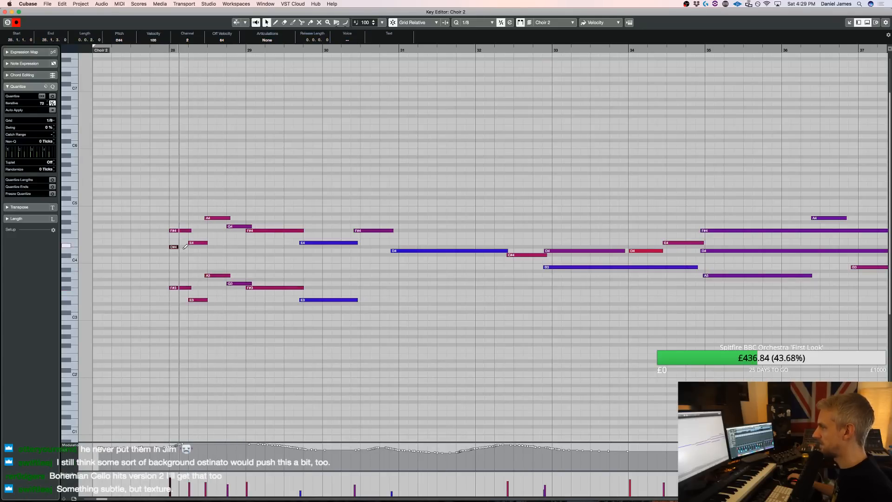
pyautogui.keyDown('alt'); pyautogui.click(194, 259); pyautogui.keyUp('alt')
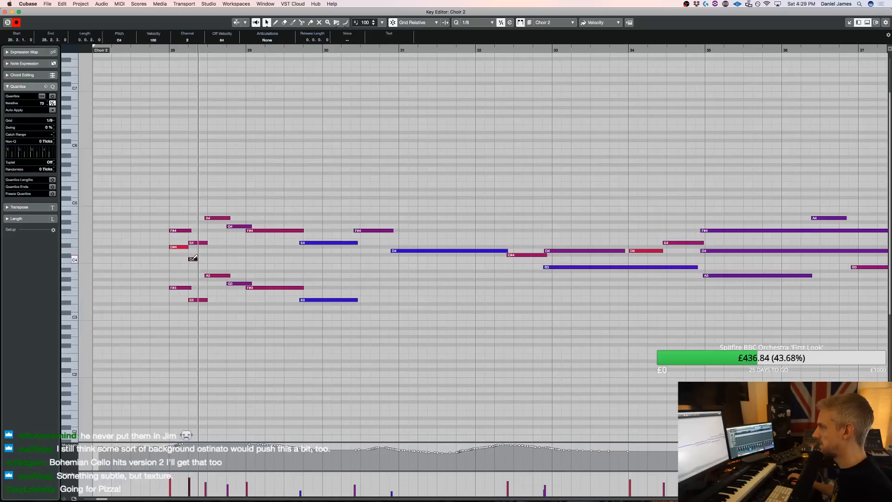
pyautogui.moveTo(197, 268); pyautogui.dragTo(227, 250)
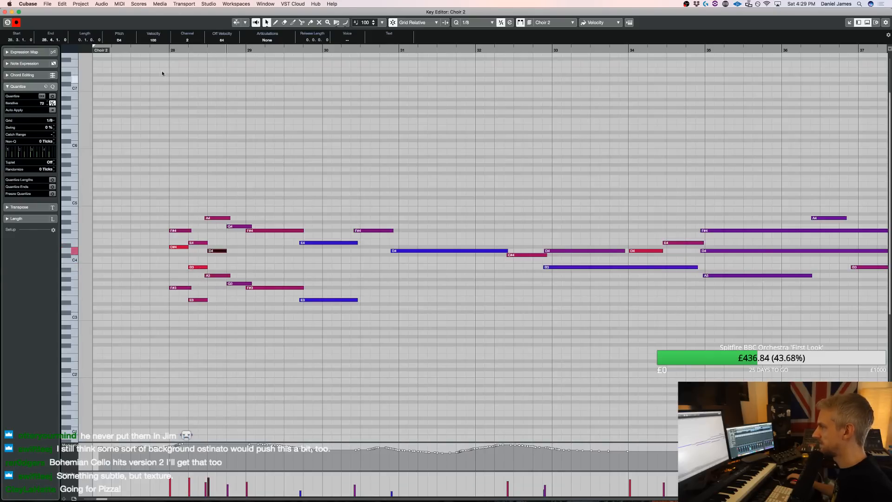
pyautogui.press('space')
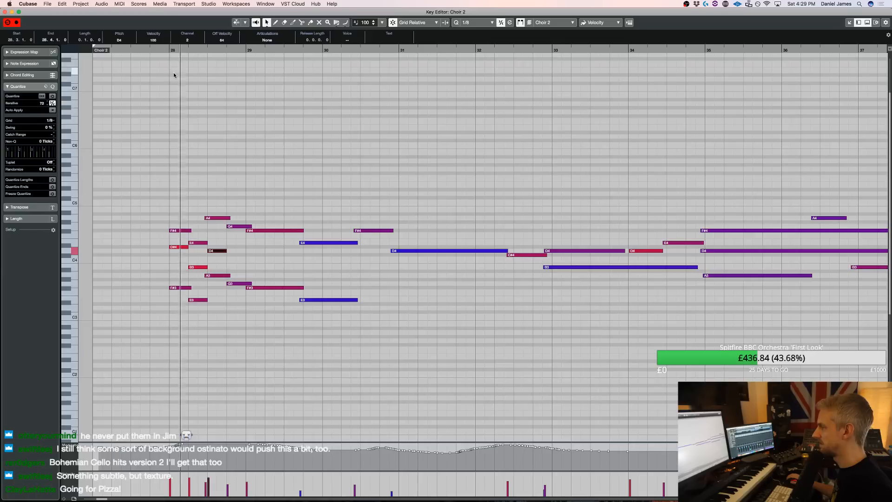
pyautogui.press('space')
# Lower the harmony note on beat 1 of bar 28 to D4 and play the line from just before the bar
pyautogui.moveTo(174, 273); pyautogui.dragTo(176, 249)
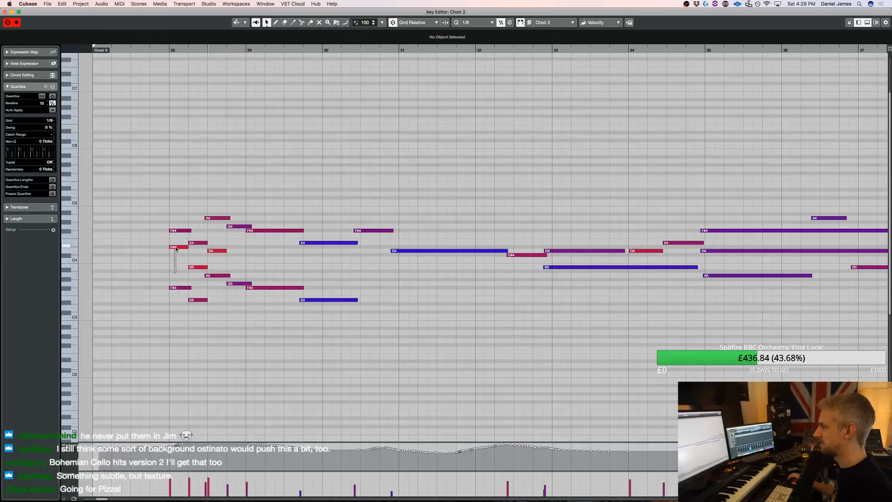
pyautogui.click(162, 51)
pyautogui.press('space')
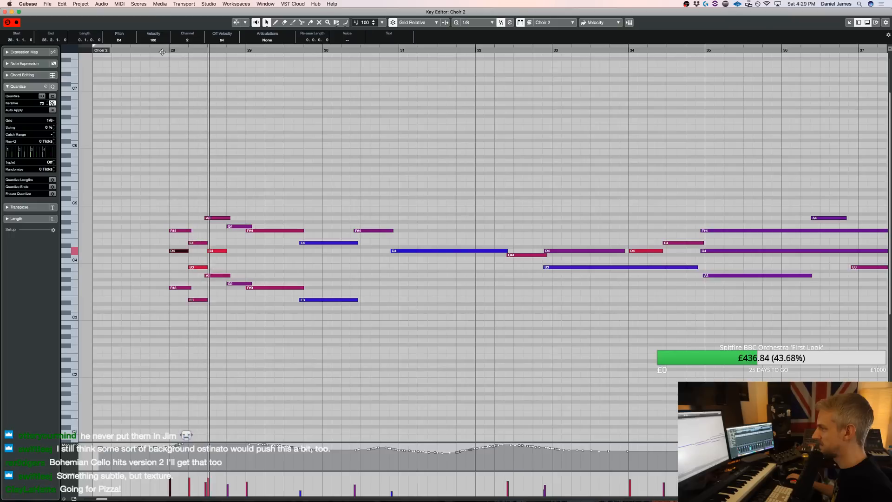
pyautogui.press('space')
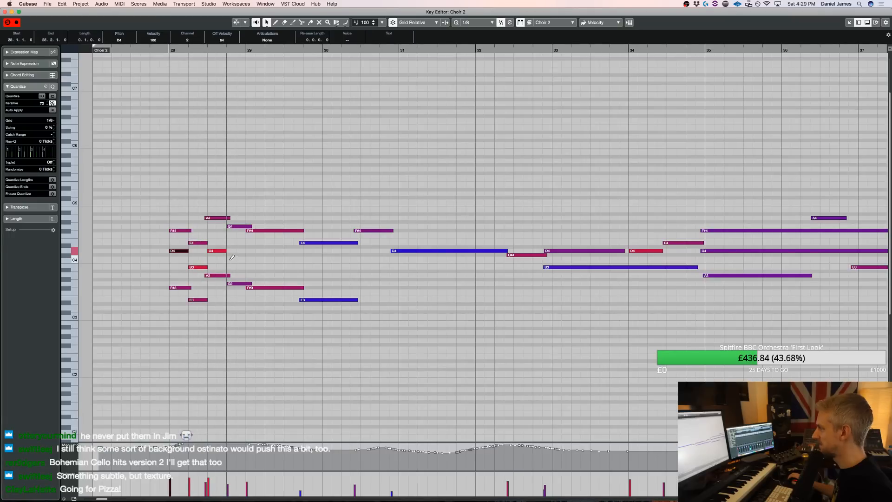
# Play the choir line and add a one-beat E4 harmony note on beat 4 of bar 28
pyautogui.hscroll(5, 264, 249)
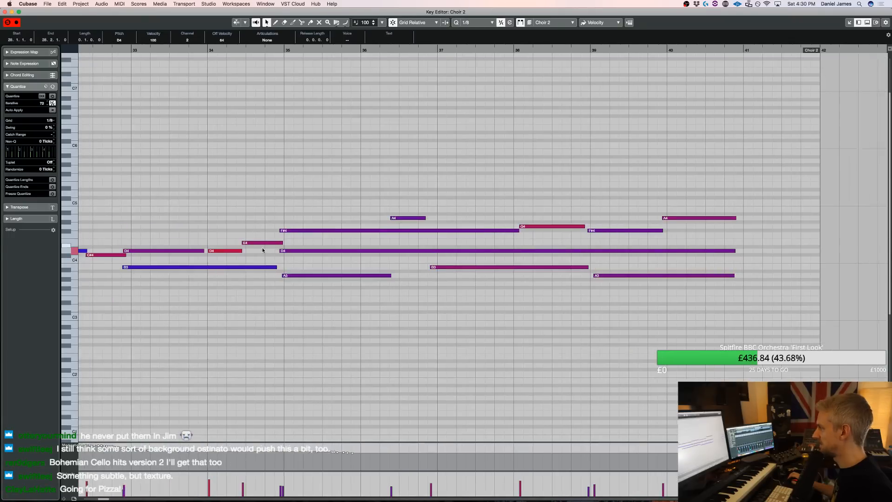
pyautogui.scroll(3, 246, 245)
pyautogui.hscroll(-15, 245, 244)
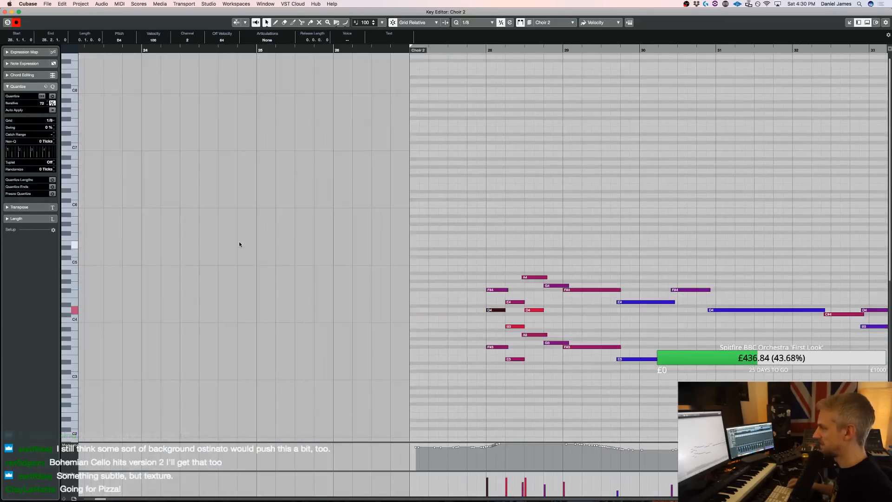
pyautogui.press('space')
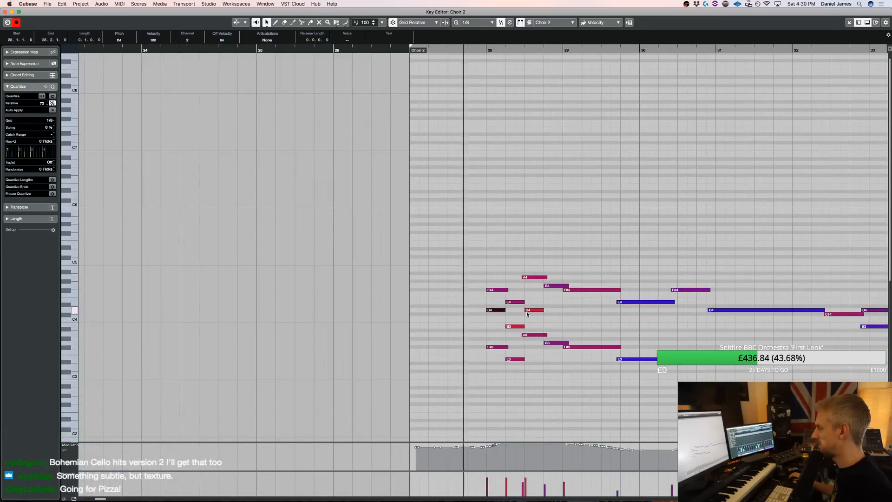
pyautogui.press('space')
pyautogui.moveTo(534, 321); pyautogui.dragTo(540, 300)
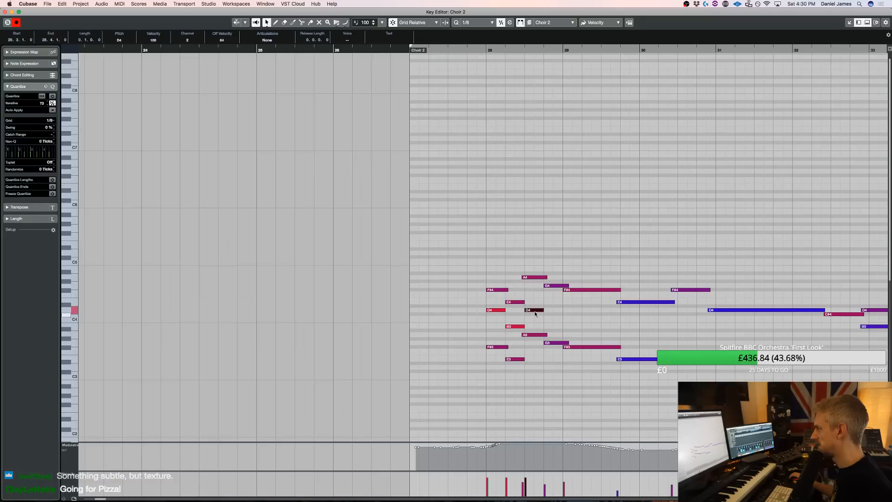
pyautogui.click(548, 305)
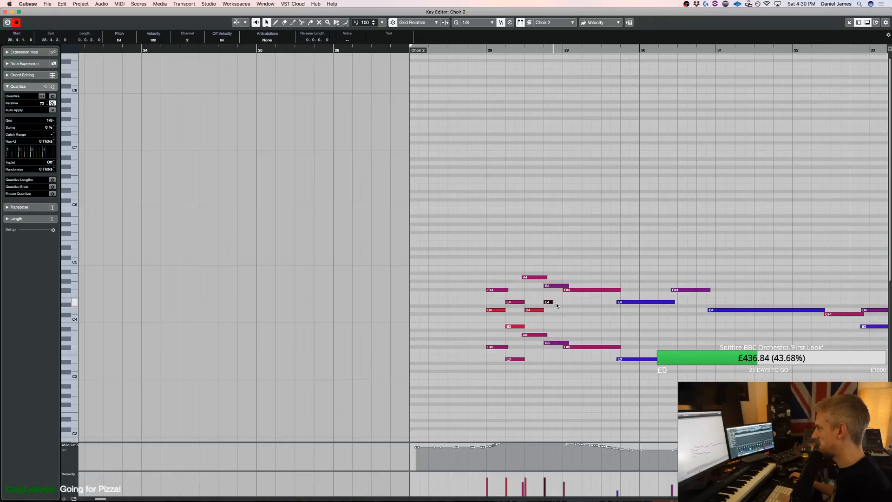
pyautogui.moveTo(551, 302); pyautogui.dragTo(563, 303)
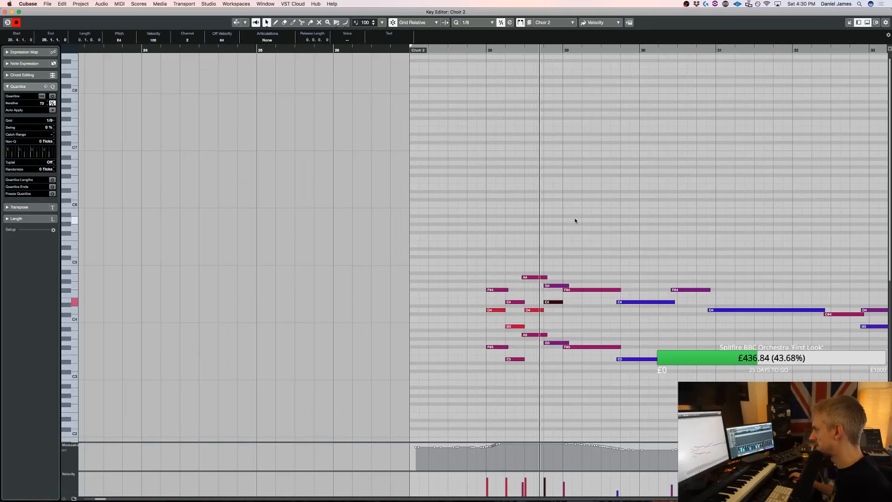
# Add harmony notes D4 from 29.1.1 to 29.3.3 and B3 from 29.4.1 to 30.3.1, and play the line
pyautogui.moveTo(568, 310); pyautogui.dragTo(611, 308)
pyautogui.hscroll(10, 600, 154)
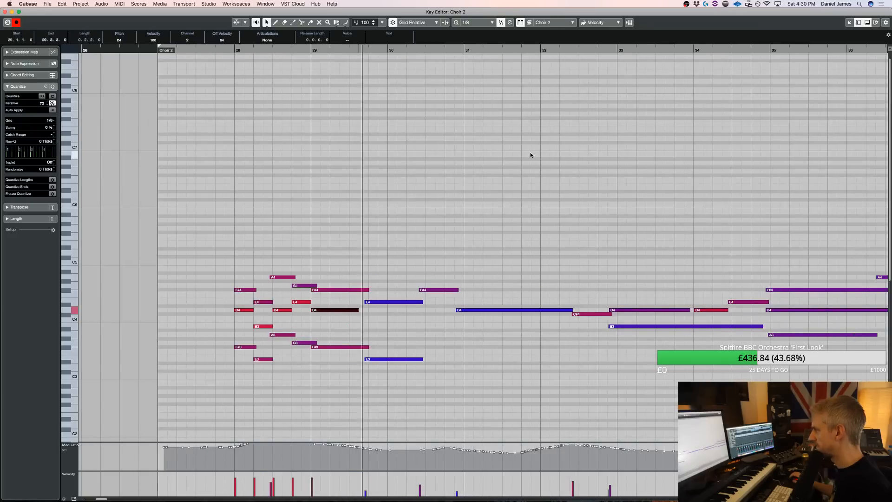
pyautogui.moveTo(370, 318); pyautogui.dragTo(407, 317)
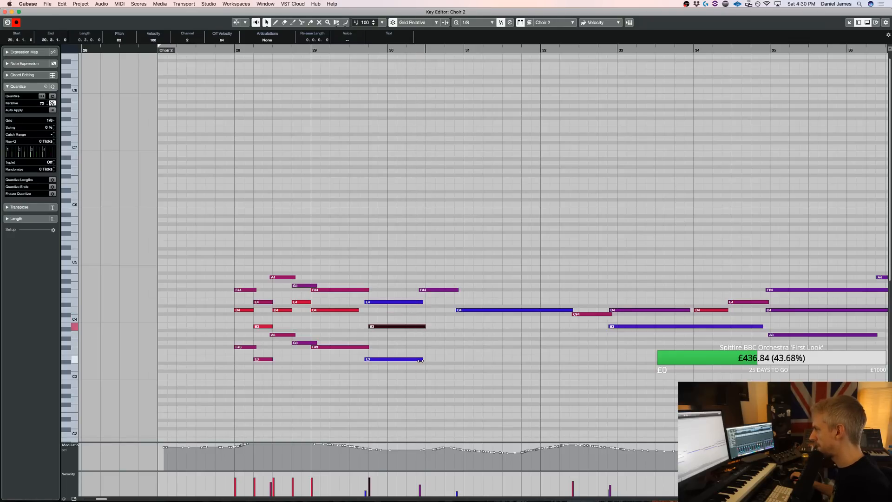
pyautogui.press('space')
pyautogui.press('space')
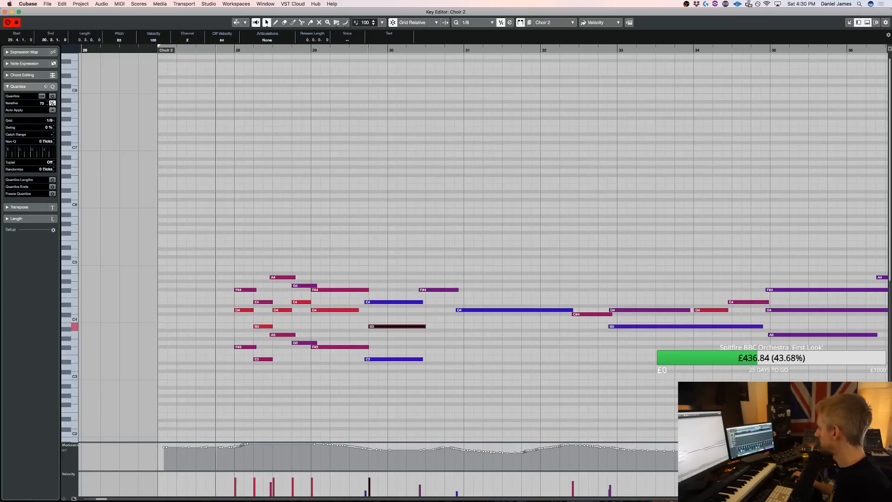
pyautogui.press('space')
pyautogui.press('space')
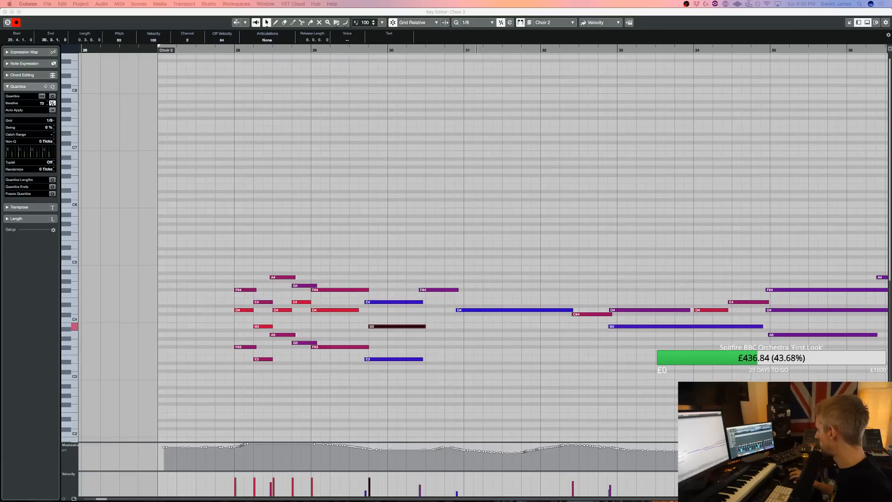
pyautogui.press('space')
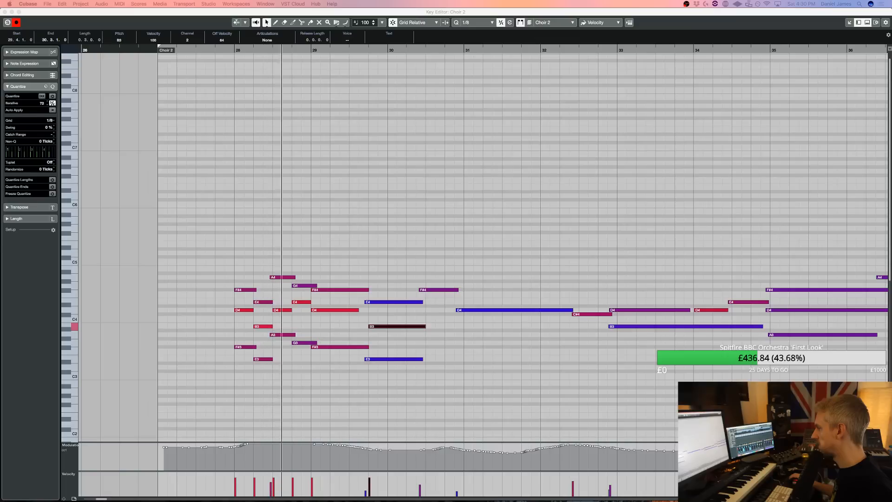
# Lower the B3 on beat 2 of bar 28 to A3, and delete the long low E3 spanning bars 29 and 30
pyautogui.click(263, 326)
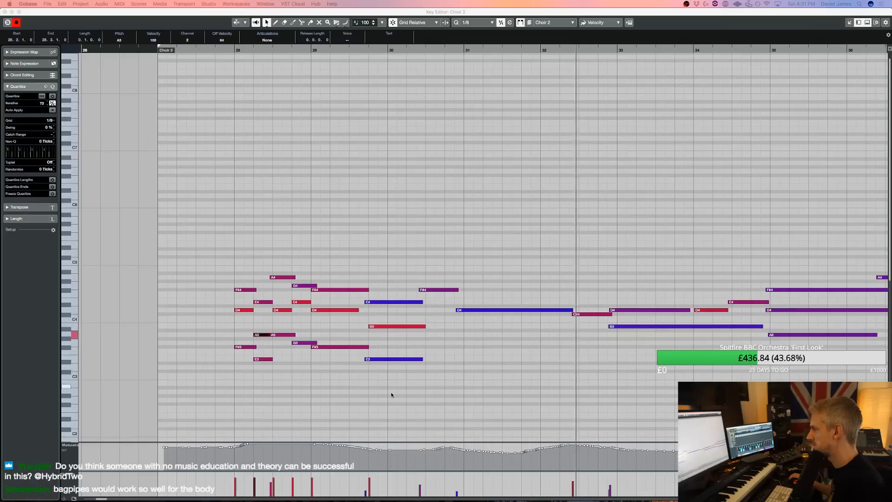
pyautogui.click(389, 359)
pyautogui.press('Delete')
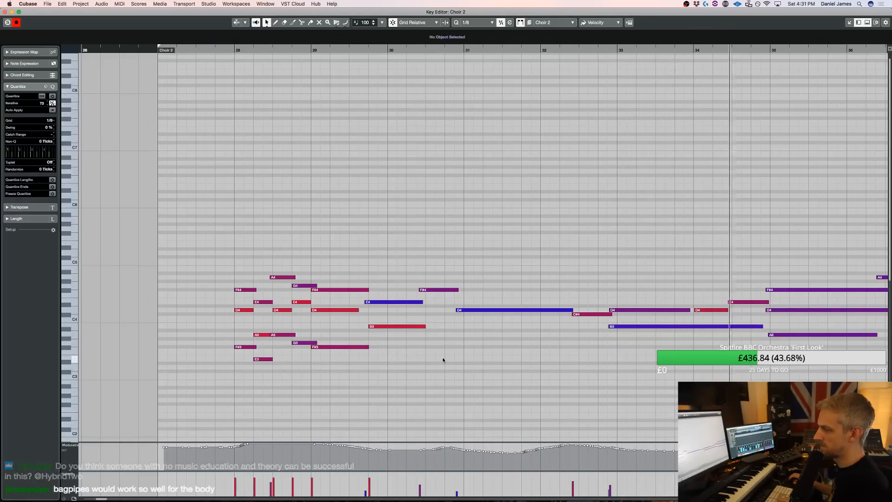
pyautogui.press('Return')
pyautogui.scroll(3, 483, 316)
pyautogui.press('space')
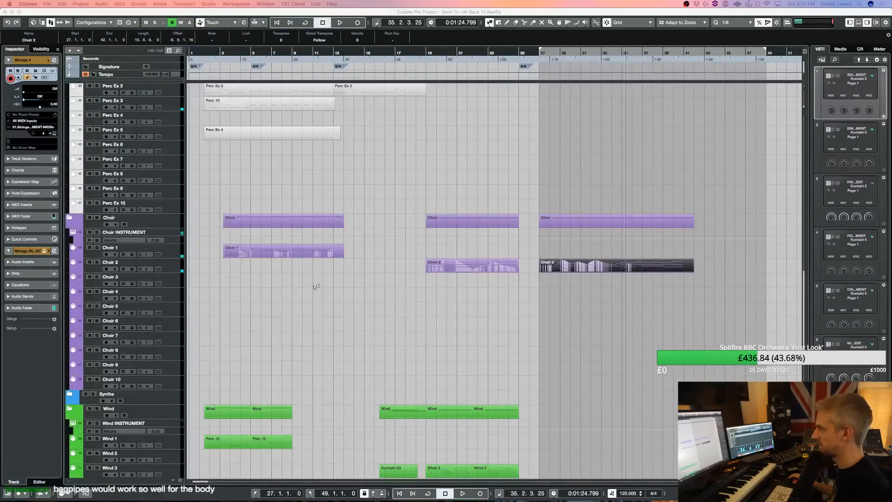
# Select the Wind 5 track and open the quick-load browser of the wind section's Kontakt instrument
pyautogui.scroll(-3, 225, 333)
pyautogui.click(179, 409)
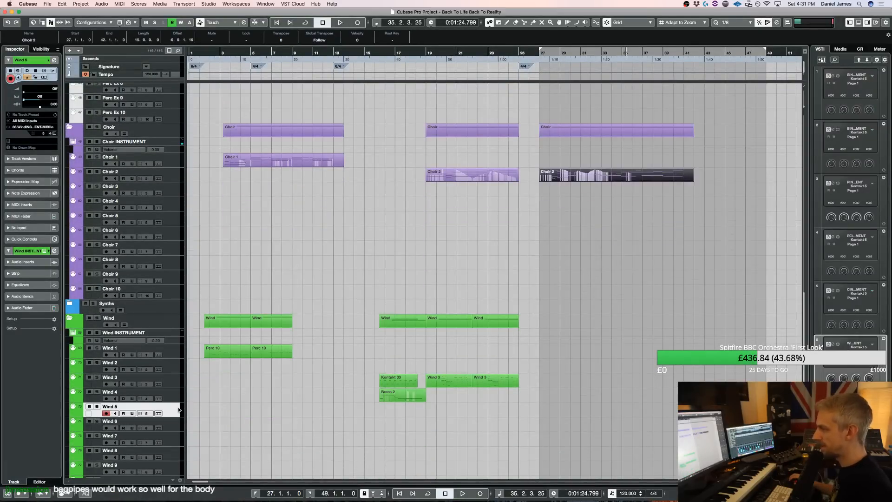
pyautogui.doubleClick(178, 410)
pyautogui.scroll(-10, 672, 267)
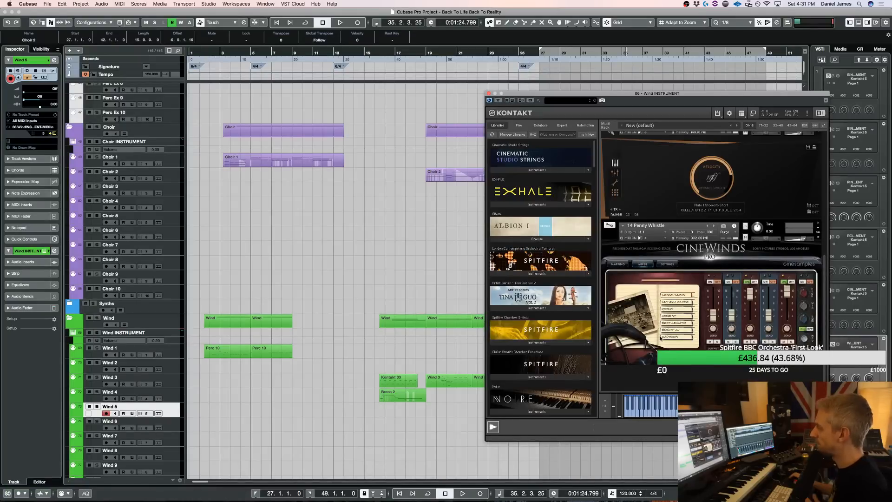
pyautogui.rightClick(649, 385)
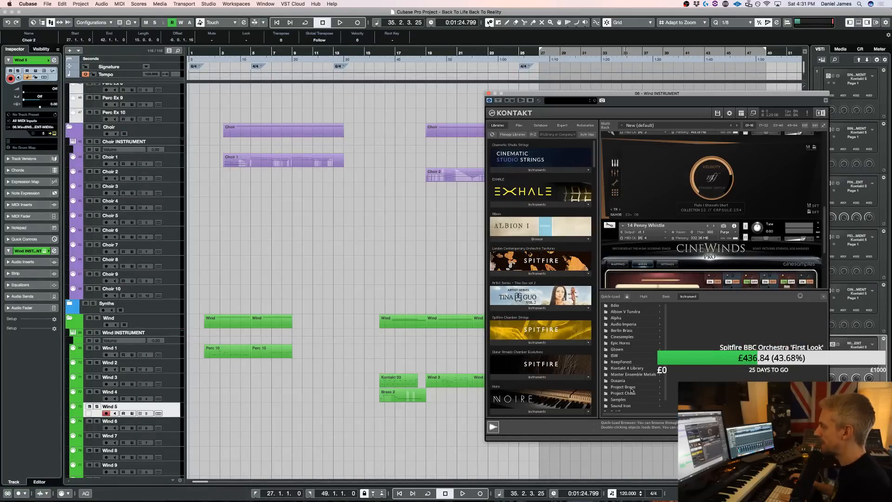
# Load the 20 Border Pipes instrument from the Cinesamples CineWinds Pro instruments folder, try it out, and close Kontakt
pyautogui.click(631, 339)
pyautogui.press('Right')
pyautogui.press('Down')
pyautogui.press('Down')
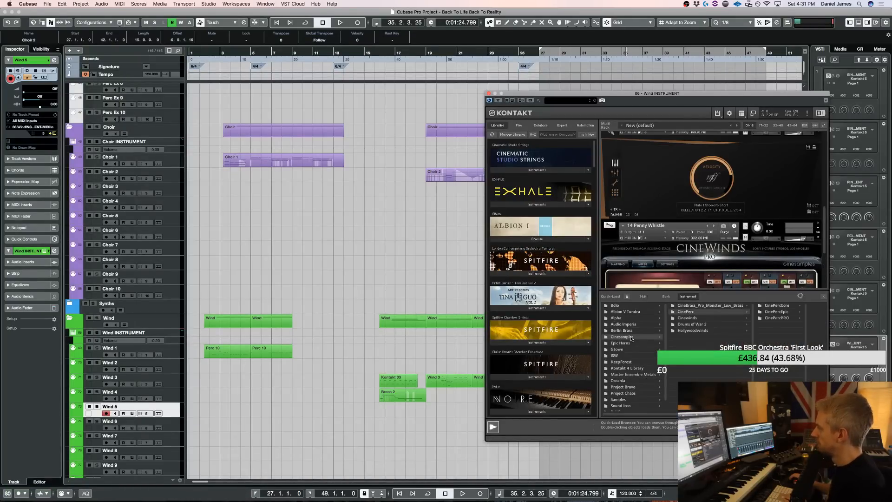
pyautogui.press('Right')
pyautogui.press('Down')
pyautogui.press('Up')
pyautogui.press('Right')
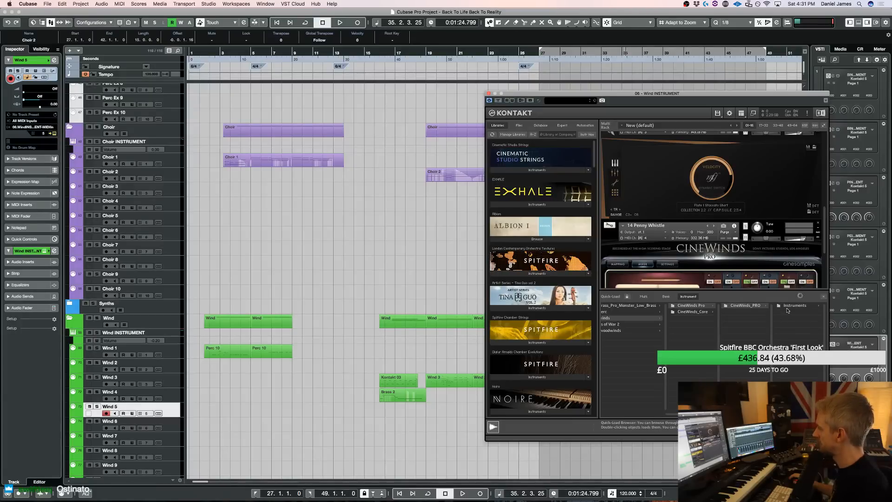
pyautogui.press('Right')
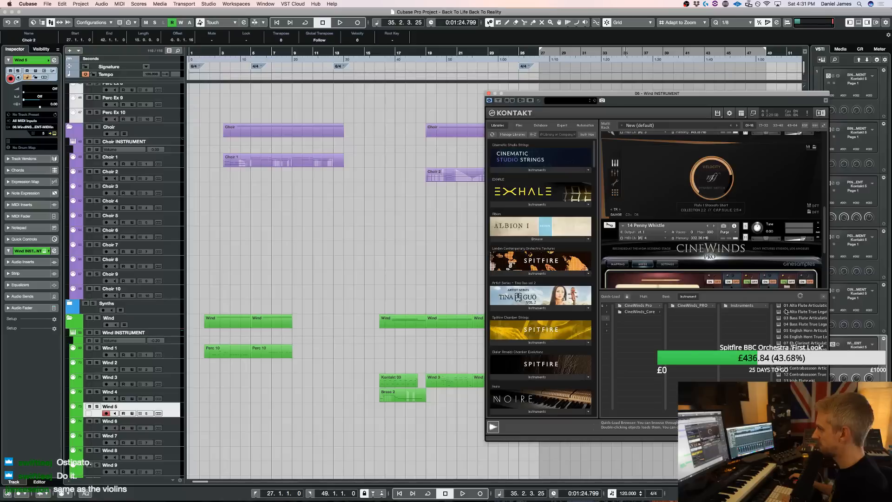
pyautogui.scroll(-5, 786, 312)
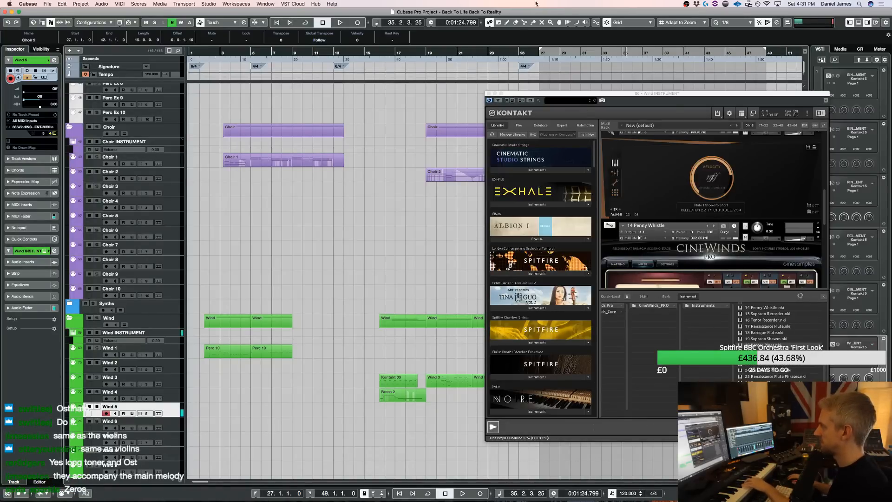
pyautogui.click(489, 93)
# Copy the Strings 1 part at bar 33 from the Strings 3 track to Wind 5 and play it from there
pyautogui.scroll(15, 635, 195)
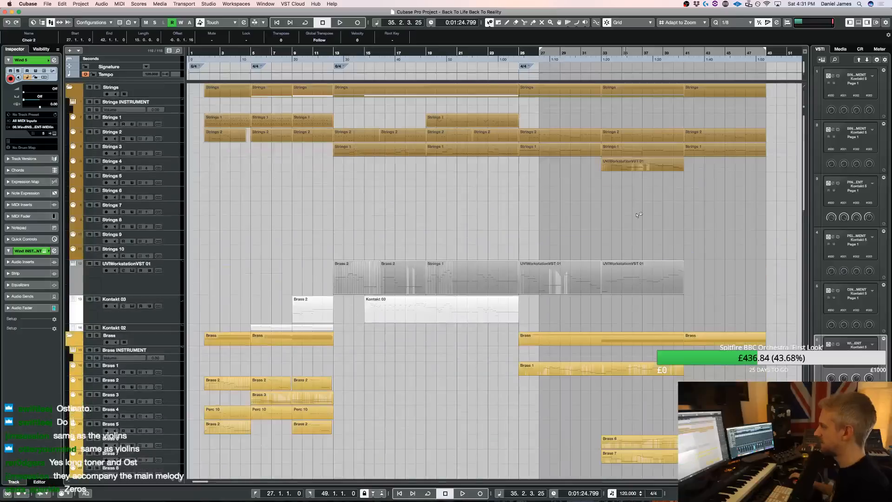
pyautogui.moveTo(780, 153); pyautogui.dragTo(569, 152)
pyautogui.click(639, 153)
pyautogui.press('l')
pyautogui.click(797, 151)
pyautogui.moveTo(797, 151); pyautogui.dragTo(698, 153)
pyautogui.moveTo(622, 153); pyautogui.dragTo(626, 199)
pyautogui.scroll(-20, 628, 293)
pyautogui.scroll(1, 618, 241)
pyautogui.scroll(20, 626, 199)
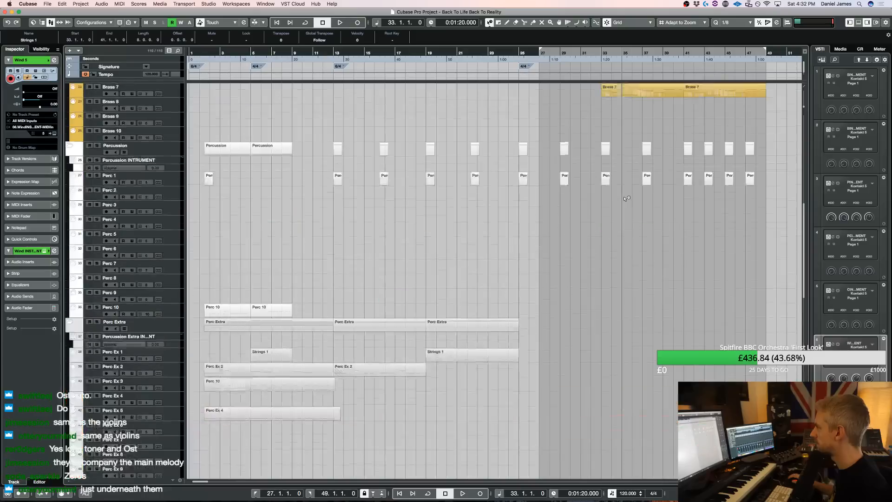
pyautogui.scroll(-20, 627, 198)
pyautogui.press('space')
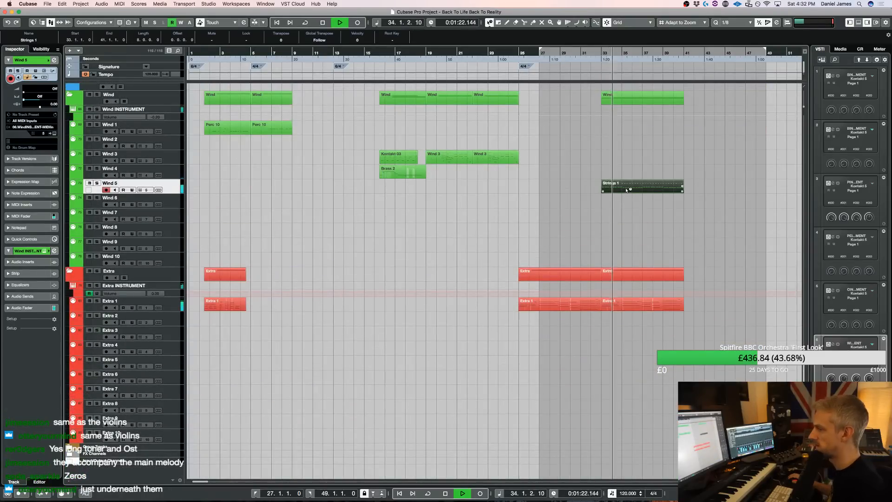
# Open the copied Strings 1 part to check its notes, and delete the part from Wind 5
pyautogui.doubleClick(627, 190)
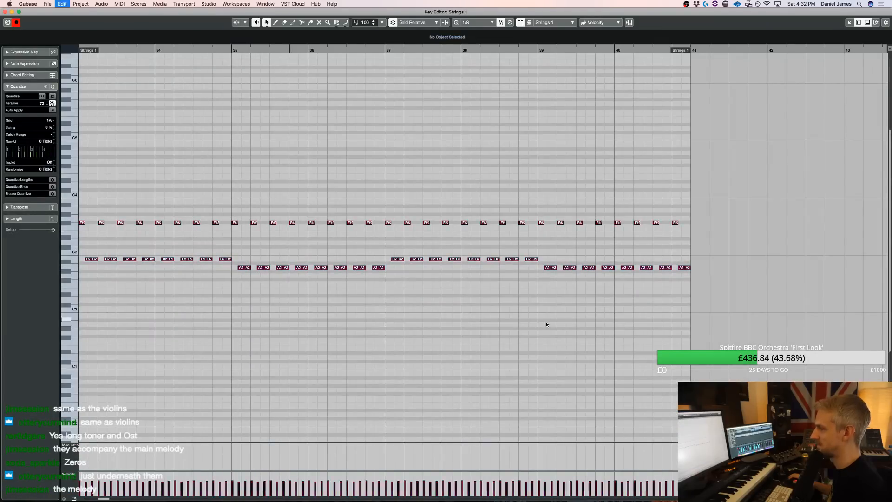
pyautogui.press('super+a')
pyautogui.press('Return')
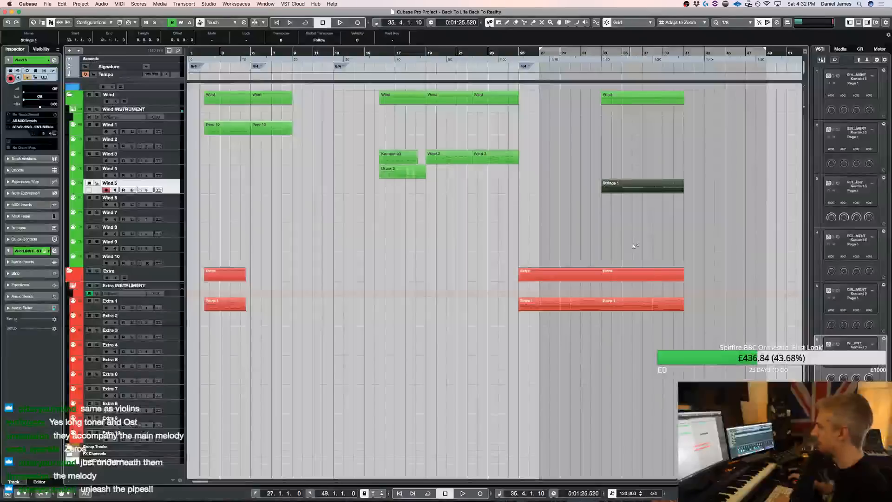
pyautogui.press('Delete')
# Copy the bar 33 part from the UVIWorkstationVST 01 track to Wind 5 and play it from there
pyautogui.scroll(20, 632, 197)
pyautogui.moveTo(620, 282); pyautogui.dragTo(621, 321)
pyautogui.scroll(-8, 619, 310)
pyautogui.scroll(-15, 618, 309)
pyautogui.press('space')
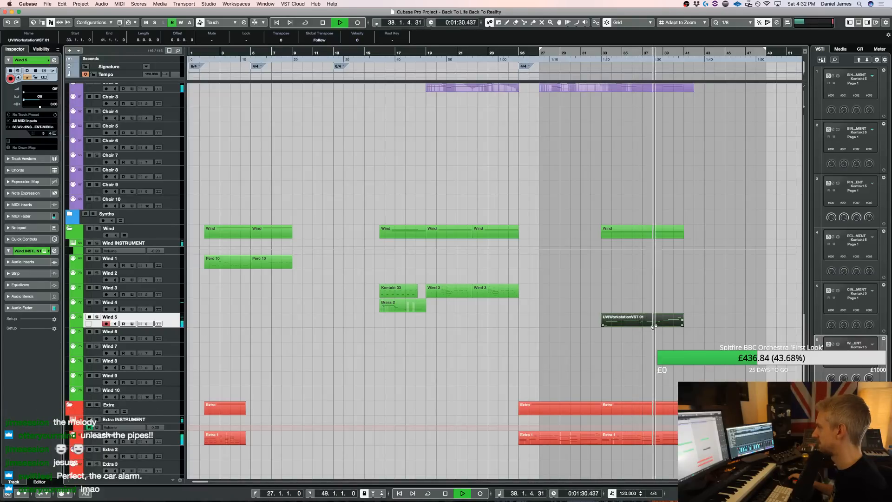
# Set the Wind 5 track delay to -50
pyautogui.doubleClick(52, 105)
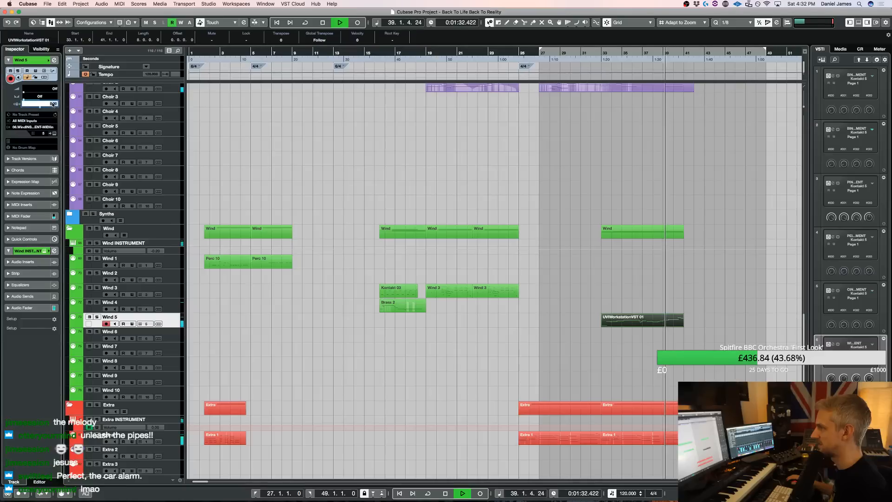
pyautogui.write('-50')
pyautogui.press('Return')
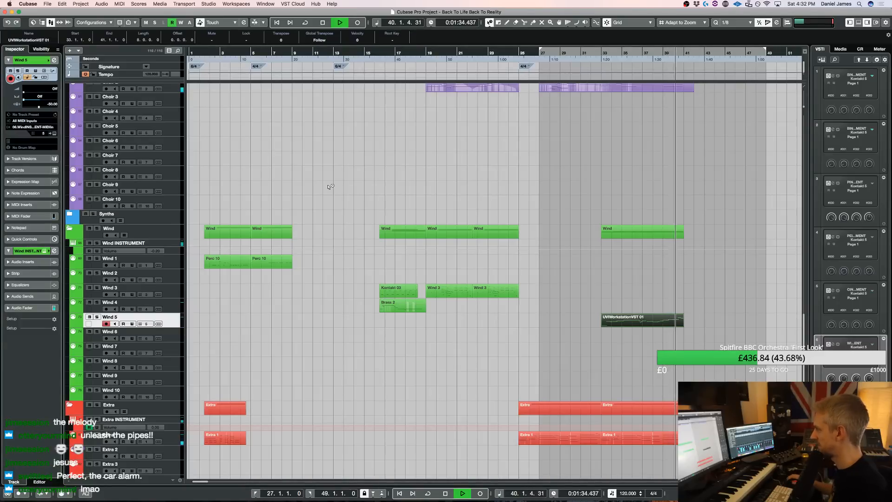
# Open and play the copied UVIWorkstationVST 01 part on Wind 5, and delete it from the track
pyautogui.press('space')
pyautogui.doubleClick(642, 316)
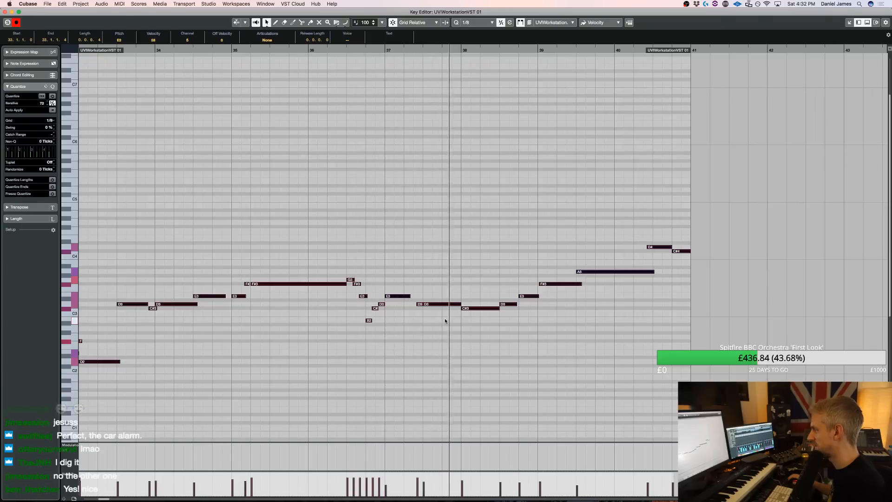
pyautogui.press('space')
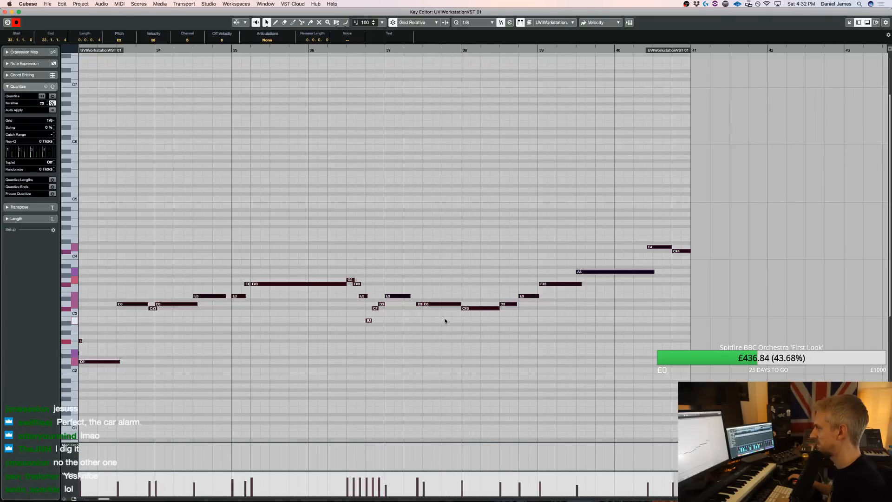
pyautogui.press('Return')
pyautogui.press('Delete')
# Copy the UVIWorkstationVST 01 part at bar 33 from the Strings 4 track to Wind 5 and play it
pyautogui.scroll(20, 648, 328)
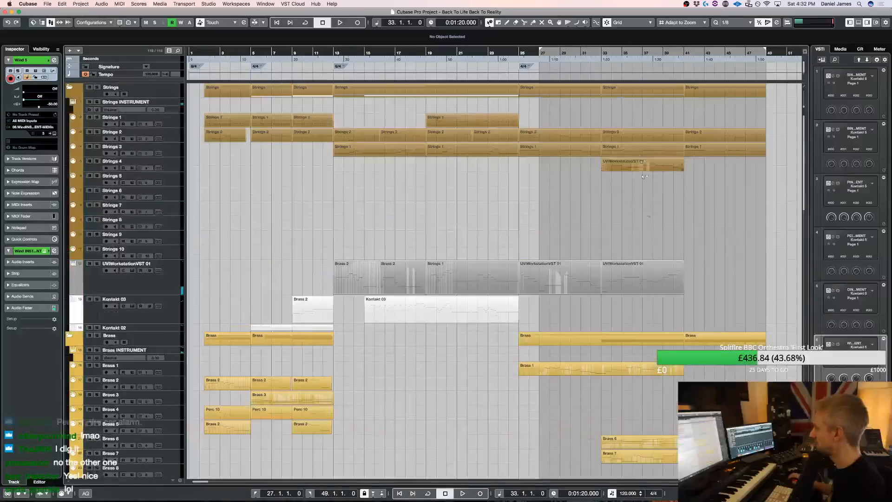
pyautogui.moveTo(635, 164); pyautogui.dragTo(634, 189)
pyautogui.scroll(-20, 631, 245)
pyautogui.press('space')
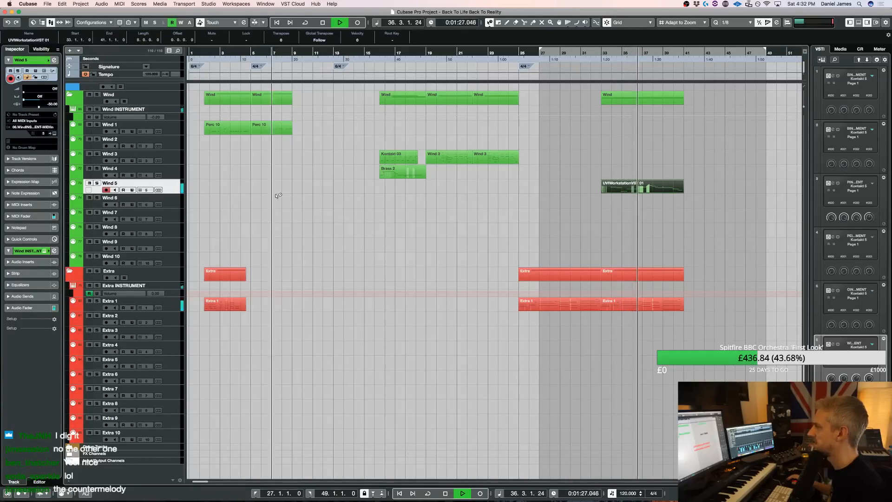
# Lower the volume of the 20 Border Pipes instrument slightly in the wind section's Kontakt during playback
pyautogui.click(833, 344)
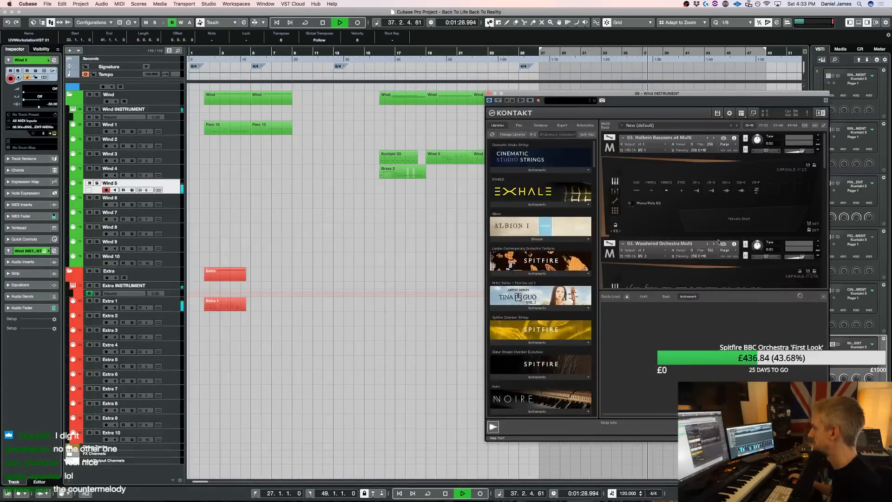
pyautogui.scroll(-10, 754, 235)
pyautogui.moveTo(800, 171); pyautogui.dragTo(796, 172)
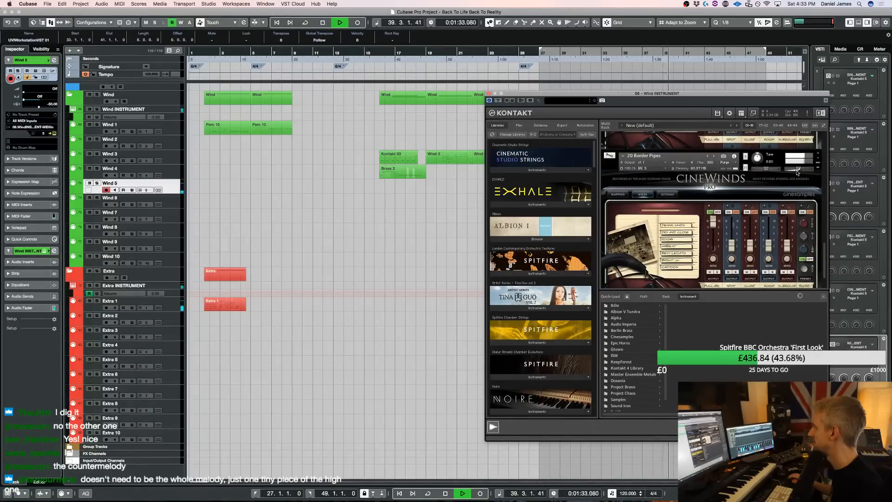
# Open the UVIWorkstationVST 01 part on Wind 5 for note editing and inspect its notes during playback
pyautogui.click(489, 93)
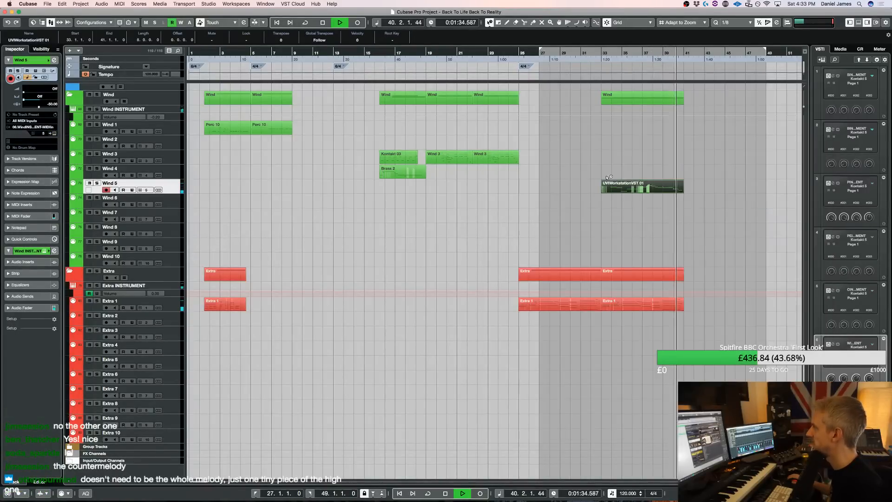
pyautogui.doubleClick(625, 191)
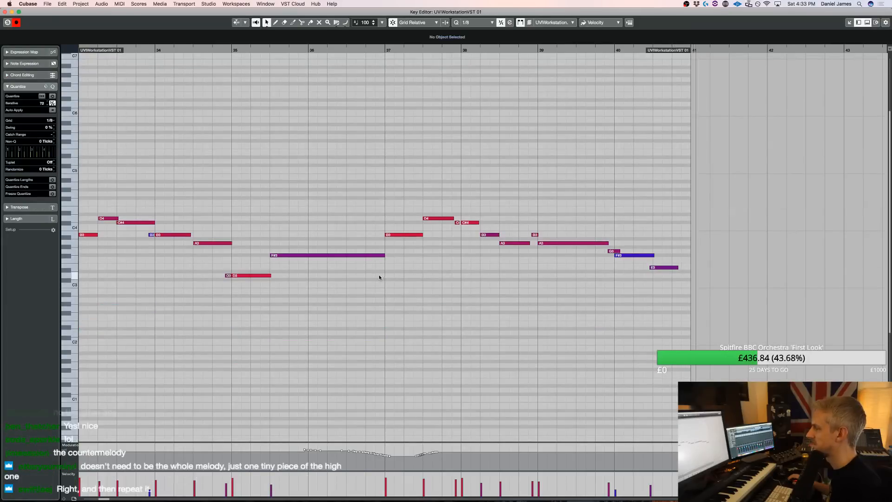
pyautogui.hscroll(-5, 116, 246)
pyautogui.click(168, 243)
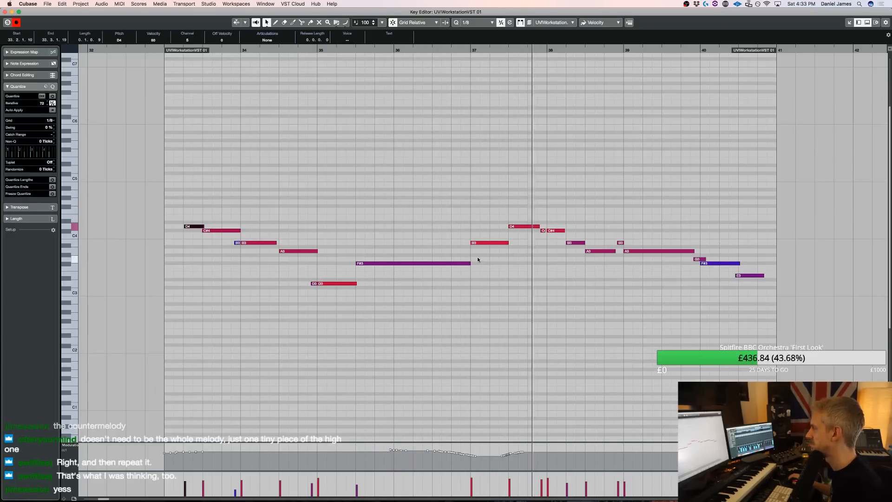
pyautogui.press('space')
pyautogui.click(554, 231)
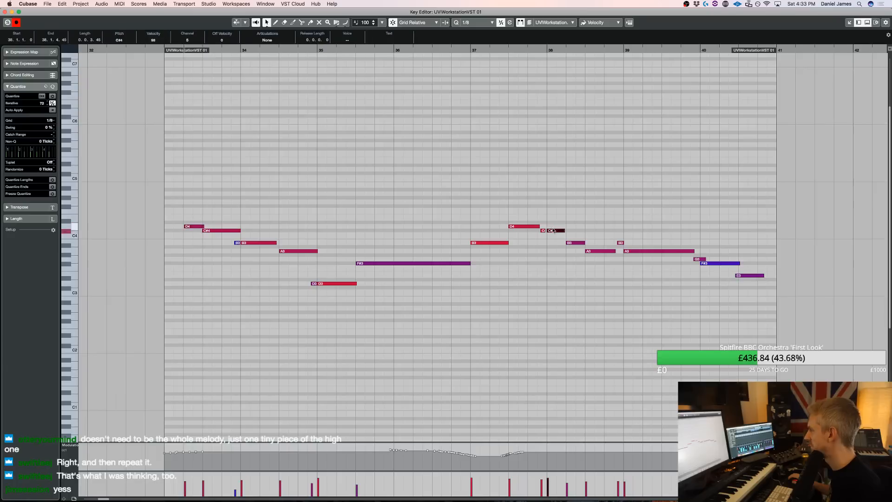
# Show the mapping settings of 20 Border Pipes in the wind section's Kontakt, positioned over the note editor
pyautogui.press('F11')
pyautogui.press('F11')
pyautogui.scroll(-5, 687, 225)
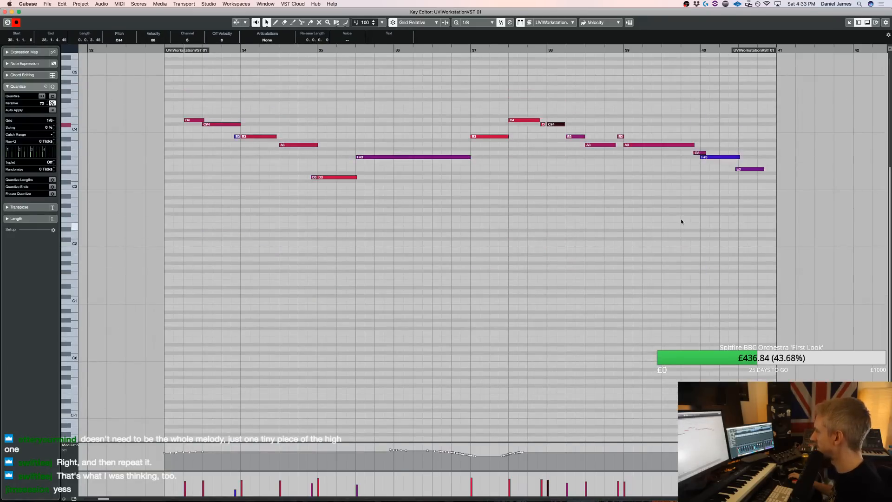
pyautogui.press('F11')
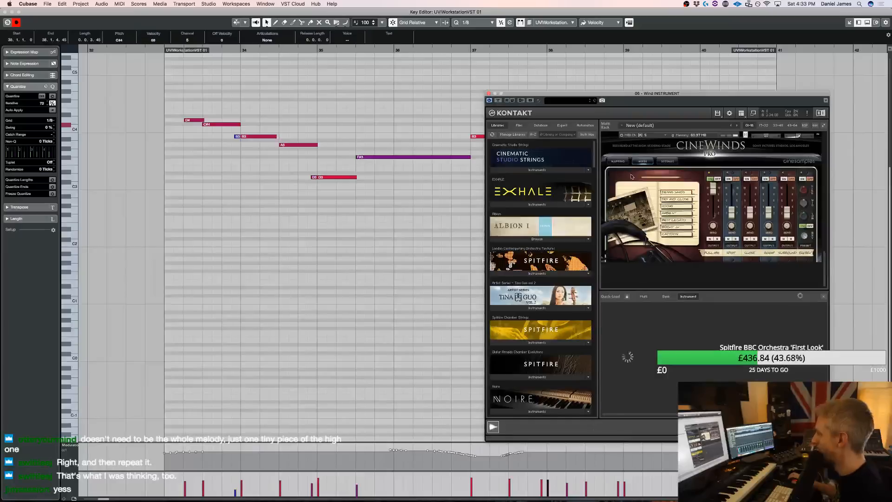
pyautogui.scroll(2, 630, 179)
pyautogui.click(622, 186)
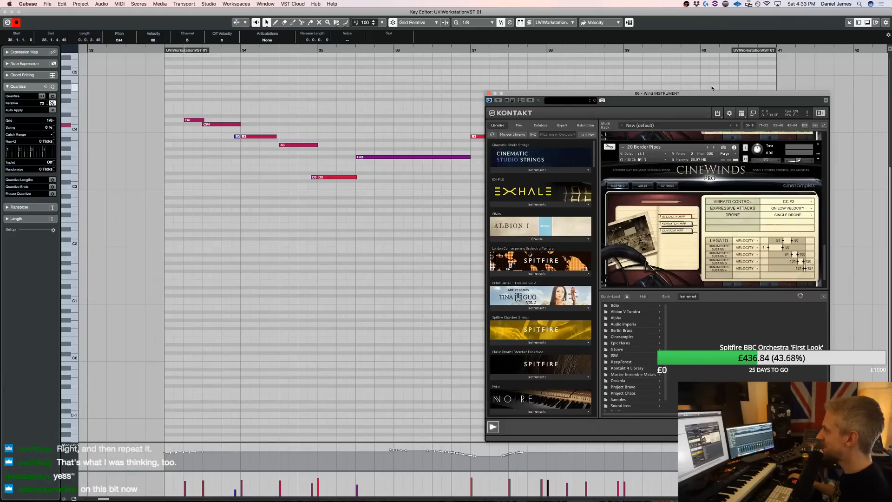
pyautogui.moveTo(669, 94); pyautogui.dragTo(425, 83)
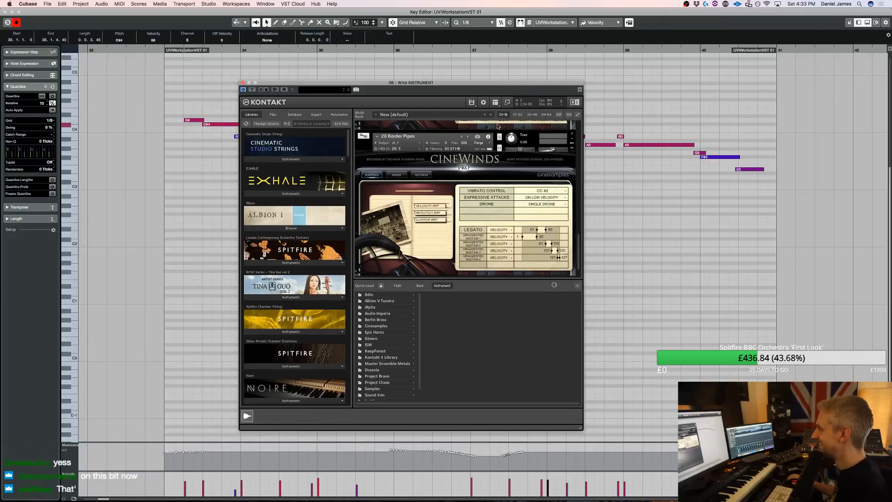
pyautogui.moveTo(402, 83); pyautogui.dragTo(501, 94)
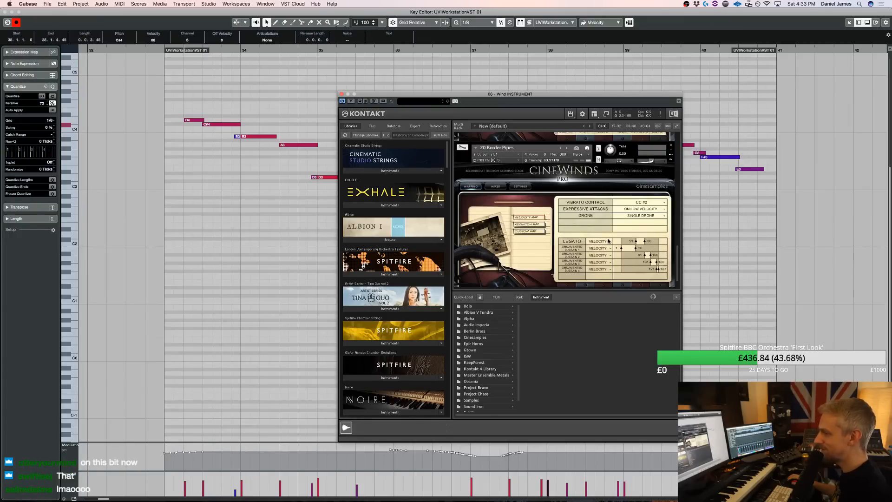
# Replace the part's recorded modulation curve with a constant value from bar 33 and play the result
pyautogui.moveTo(138, 470); pyautogui.dragTo(749, 448)
pyautogui.press('Delete')
pyautogui.moveTo(165, 455); pyautogui.dragTo(168, 457)
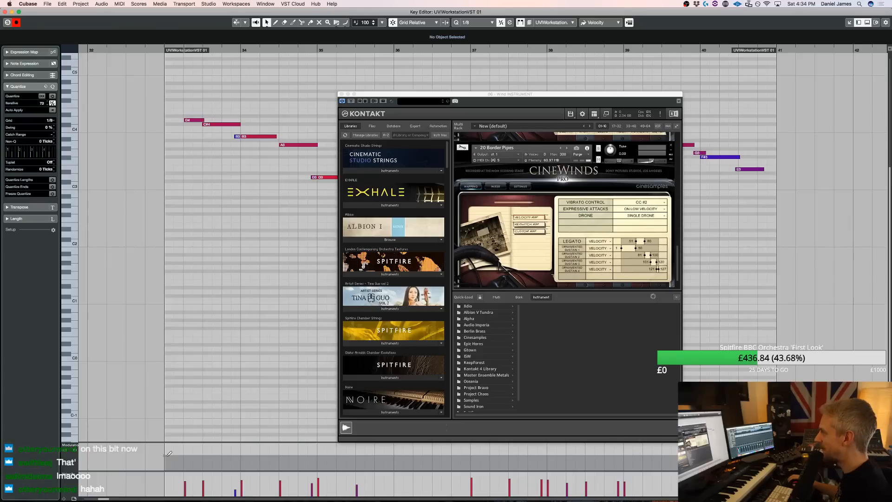
pyautogui.press('space')
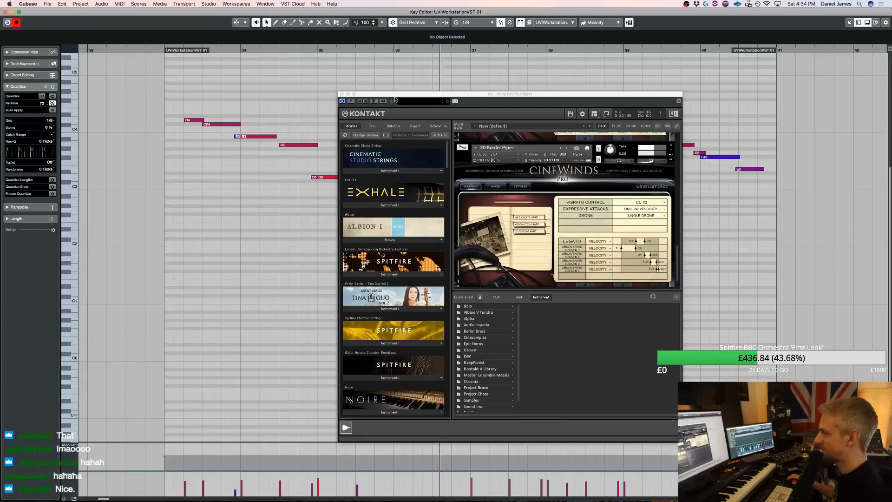
pyautogui.click(341, 94)
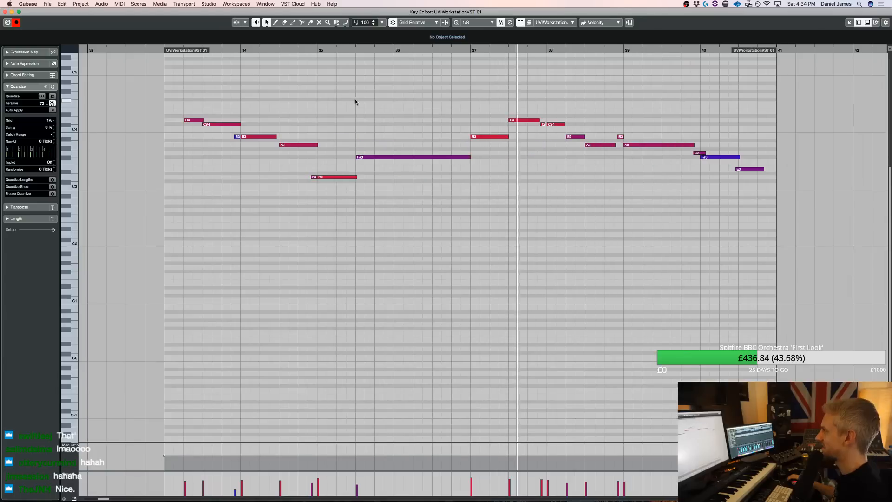
pyautogui.press('space')
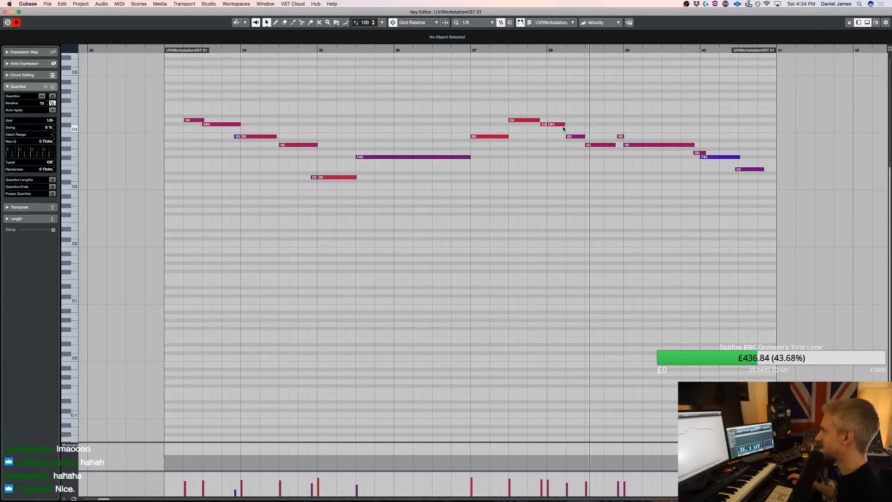
# Delete the short C#4 note just before bar 38, keep the following note at C#4, and extend the preceding D4 to bar 38
pyautogui.moveTo(555, 124); pyautogui.dragTo(555, 127)
pyautogui.click(544, 125)
pyautogui.press('Delete')
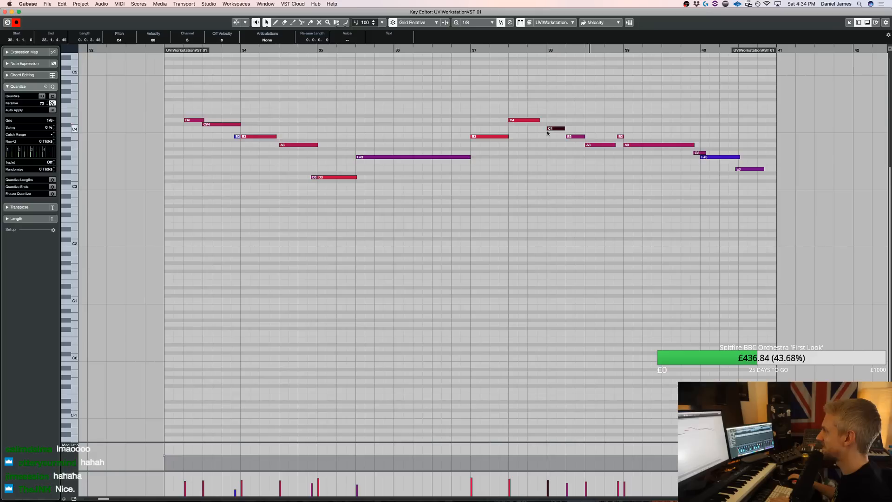
pyautogui.press('Up')
pyautogui.moveTo(537, 120); pyautogui.dragTo(543, 121)
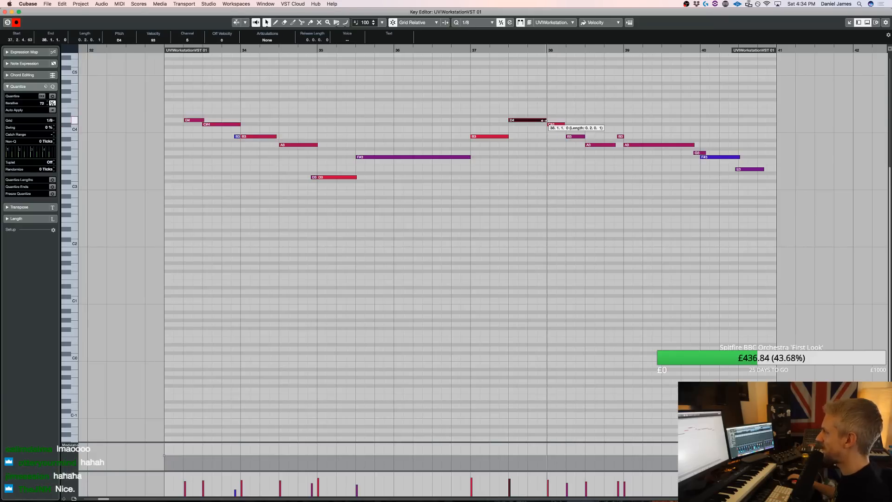
pyautogui.click(233, 217)
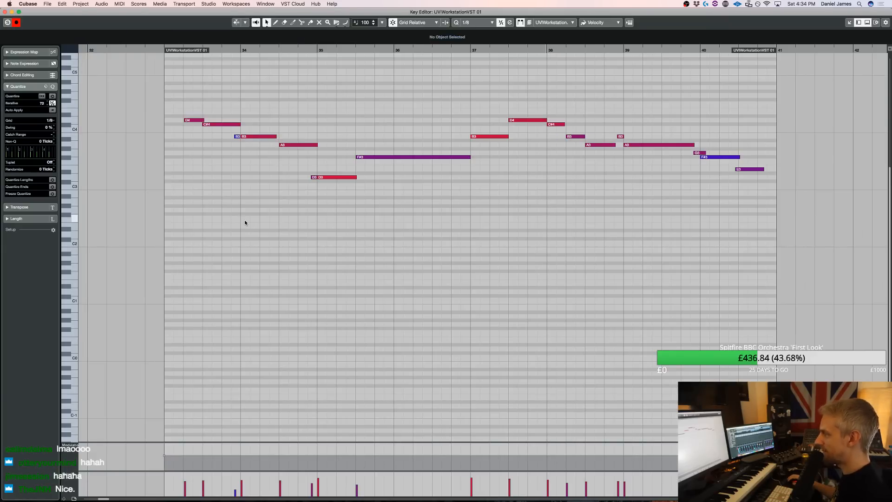
# Hide Kontakt's Quick-Load browser to check the 20 Border Pipes key range, and audition the part's opening notes around bar 33
pyautogui.press('e')
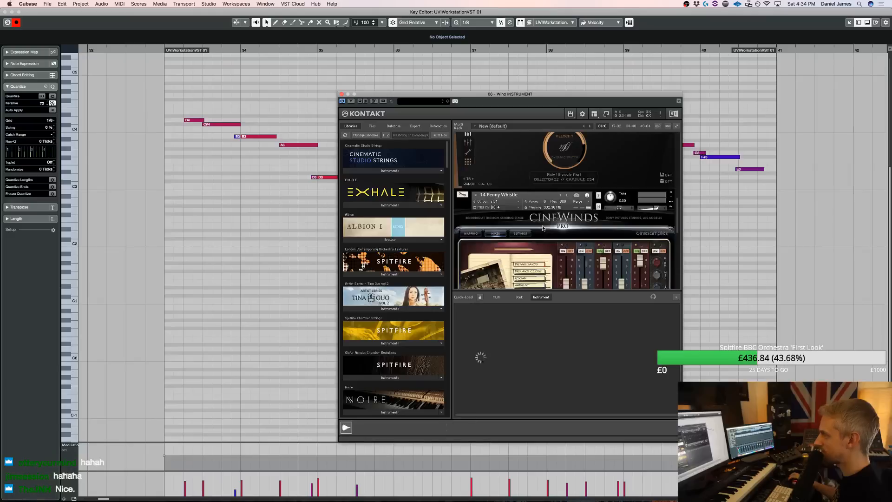
pyautogui.click(678, 298)
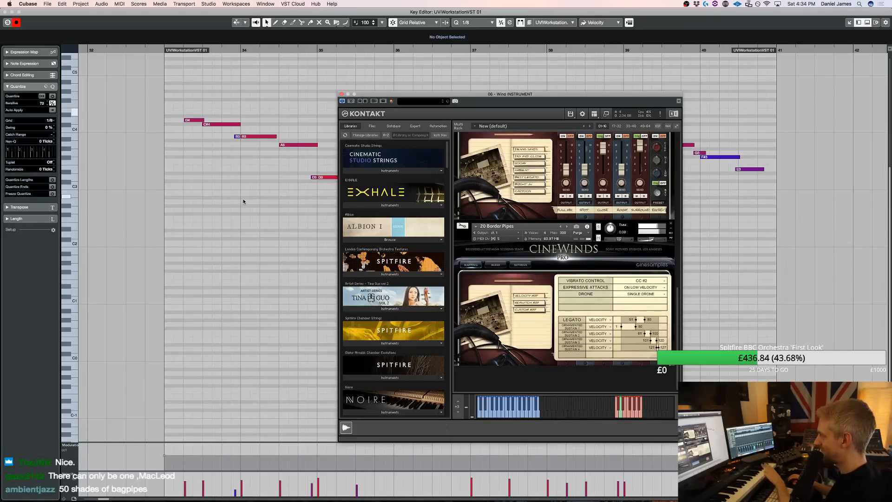
pyautogui.click(194, 120)
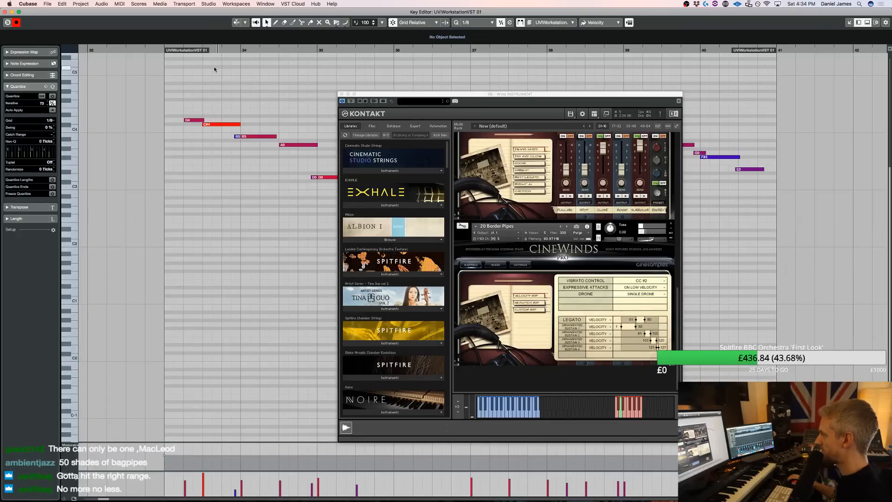
pyautogui.click(143, 51)
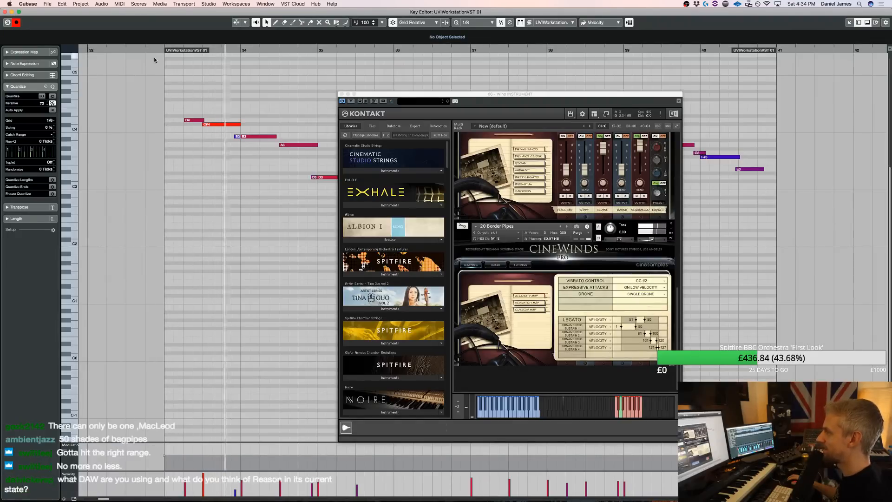
# Shorten the opening D4 note in bar 33 slightly, set its velocity to 108, and replay the opening phrase
pyautogui.moveTo(204, 121); pyautogui.dragTo(200, 120)
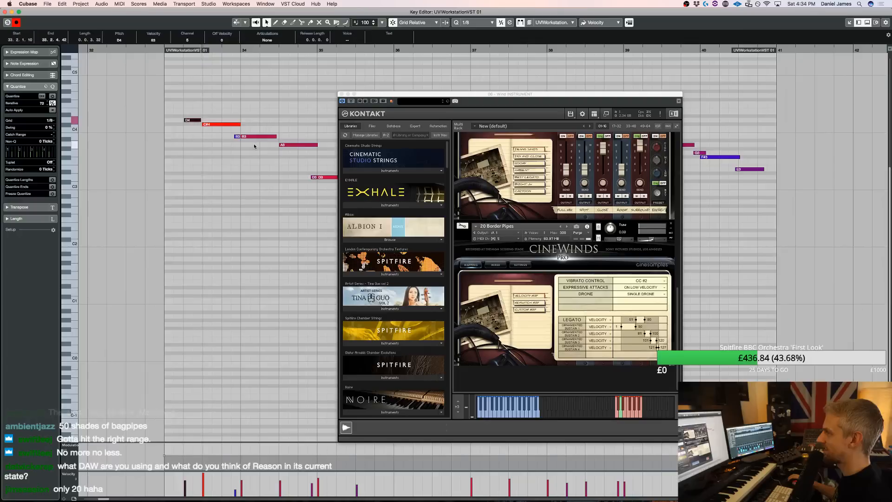
pyautogui.press('space')
pyautogui.press('space')
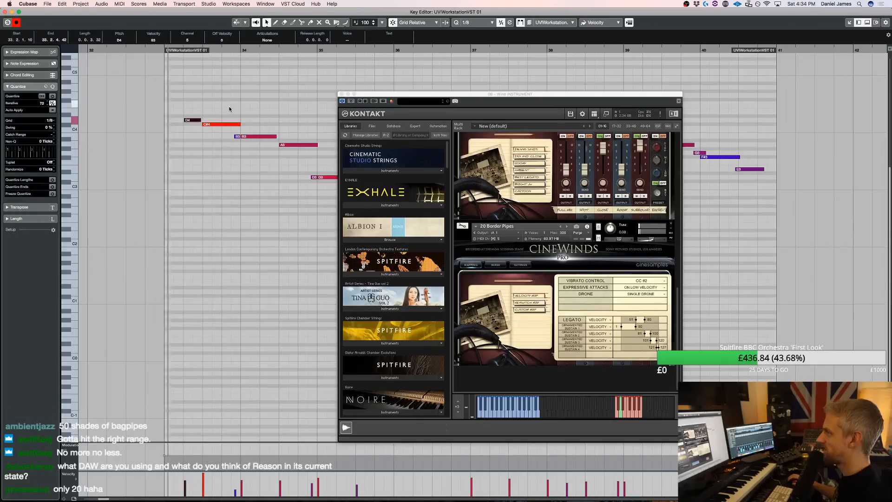
pyautogui.press('space')
pyautogui.press('space')
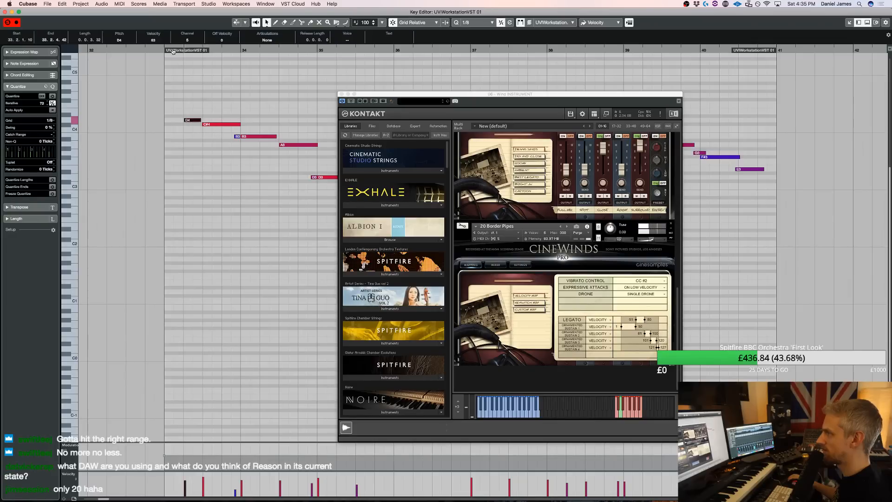
pyautogui.press('space')
pyautogui.press('space')
pyautogui.press('space')
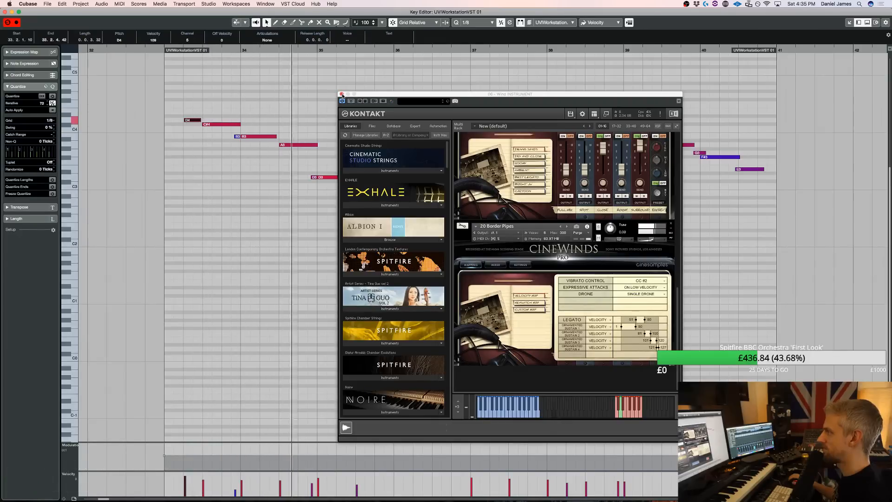
# Play the edited Wind 5 part around bar 37, reopen its notes during playback, and return to the project
pyautogui.click(341, 95)
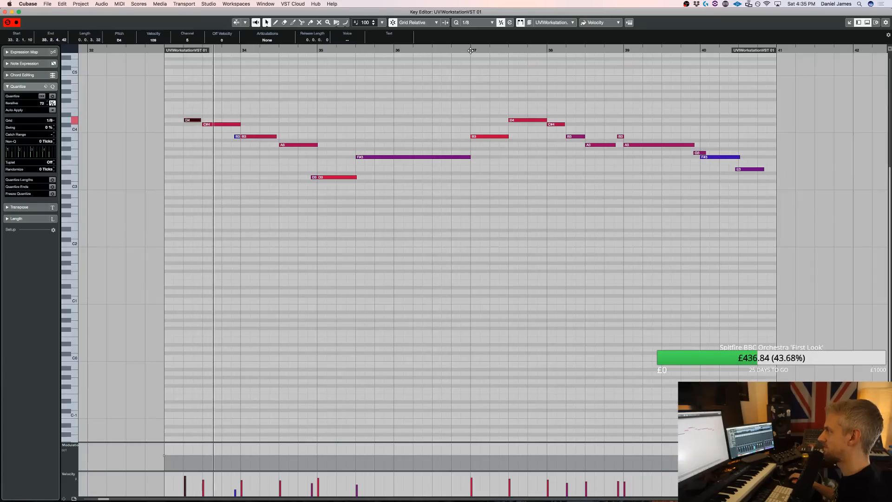
pyautogui.click(420, 207)
pyautogui.press('Return')
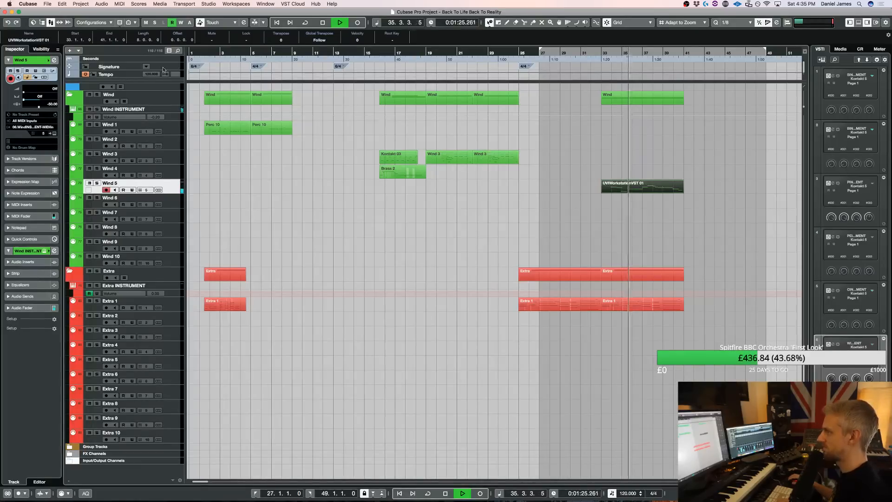
pyautogui.doubleClick(628, 189)
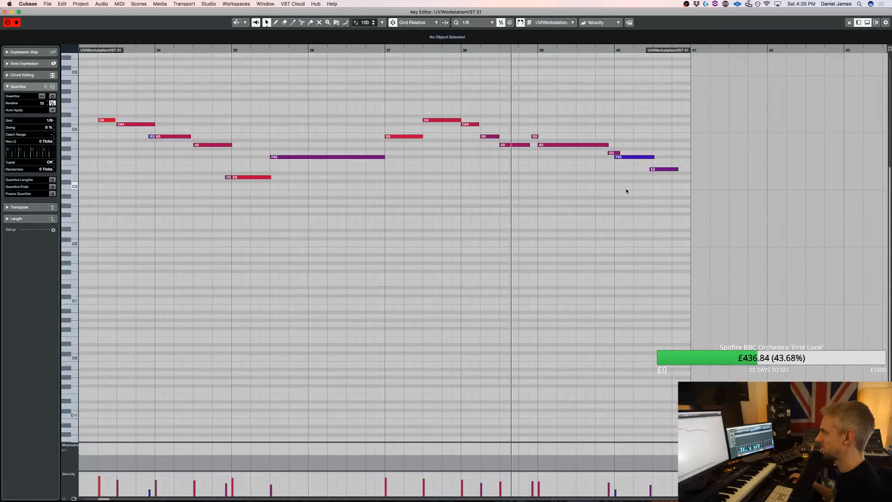
pyautogui.press('space')
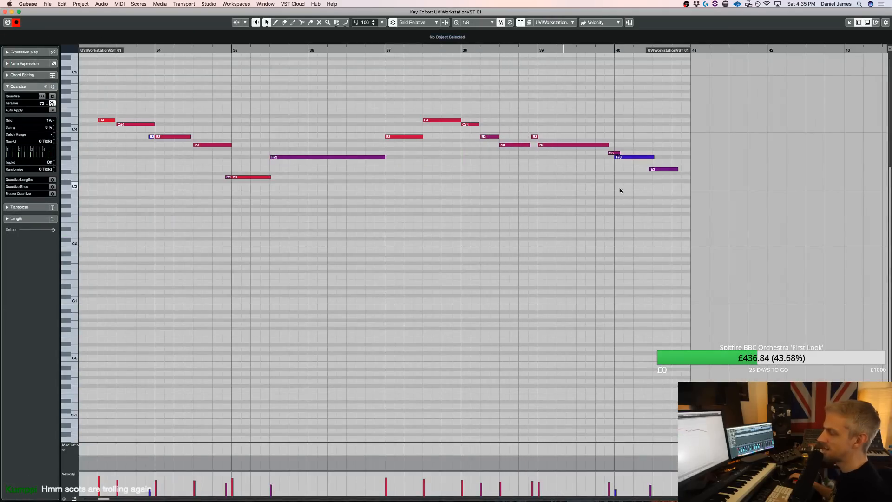
pyautogui.press('Escape')
# Adjust the volume of 20 Border Pipes in the wind section's Kontakt while playing the project from bar 2
pyautogui.press('F11')
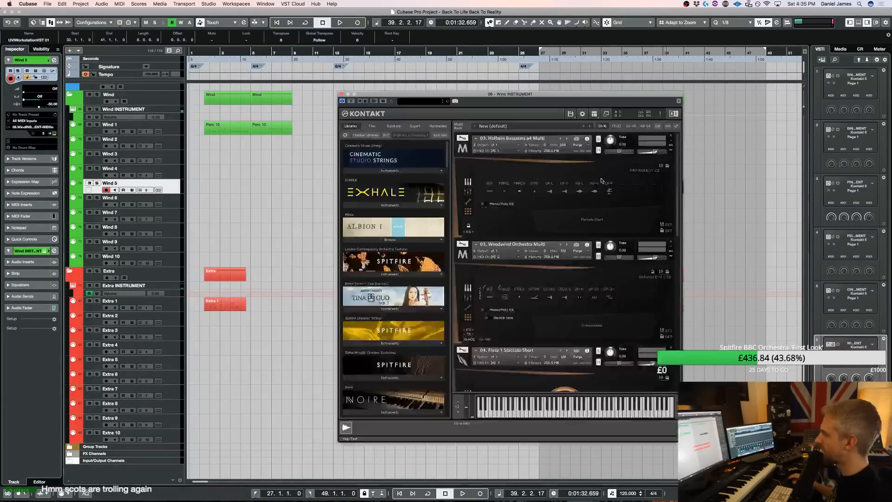
pyautogui.scroll(-10, 601, 184)
pyautogui.scroll(-3, 627, 245)
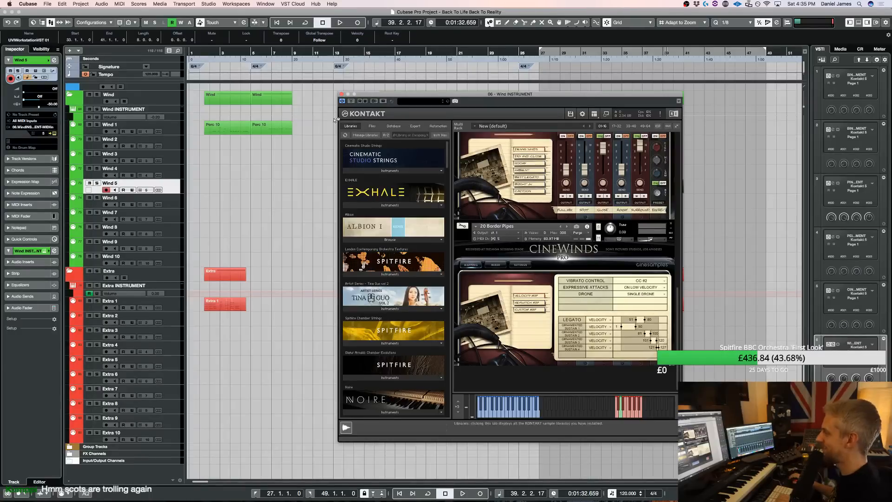
pyautogui.click(254, 171)
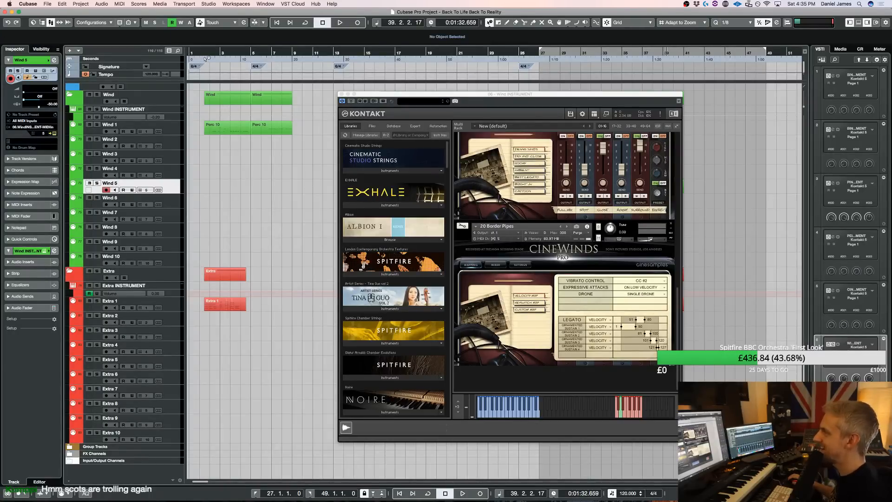
pyautogui.keyDown('super'); pyautogui.click(205, 58); pyautogui.keyUp('super')
pyautogui.press('space')
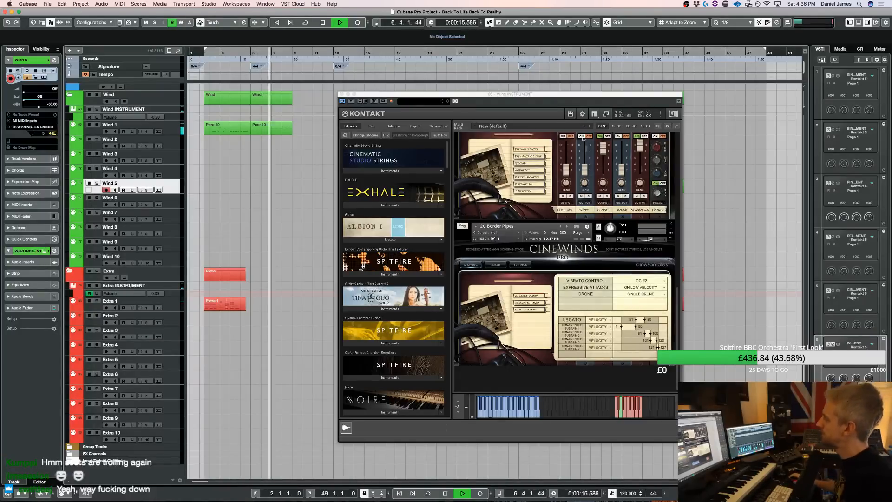
pyautogui.click(655, 239)
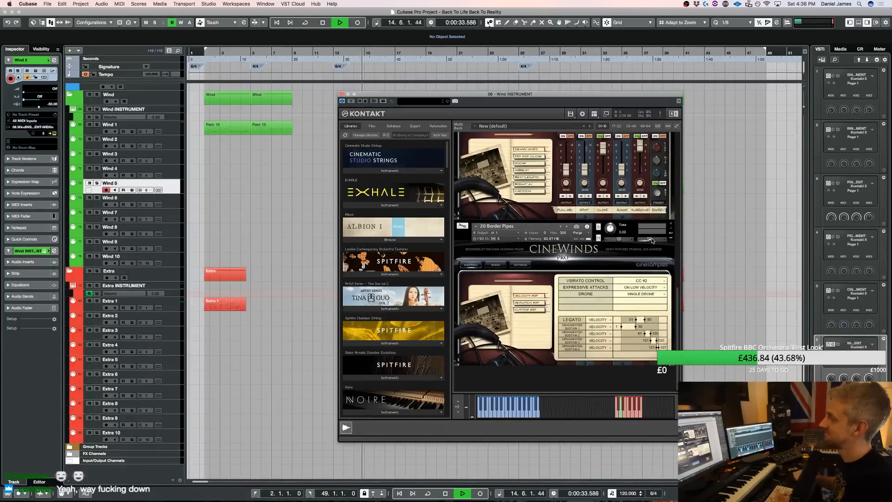
# Copy the first Brass 2 part on the UVIWorkstationVST 01 track to bar 41, directly after the track's last part
pyautogui.click(342, 95)
pyautogui.scroll(10, 352, 138)
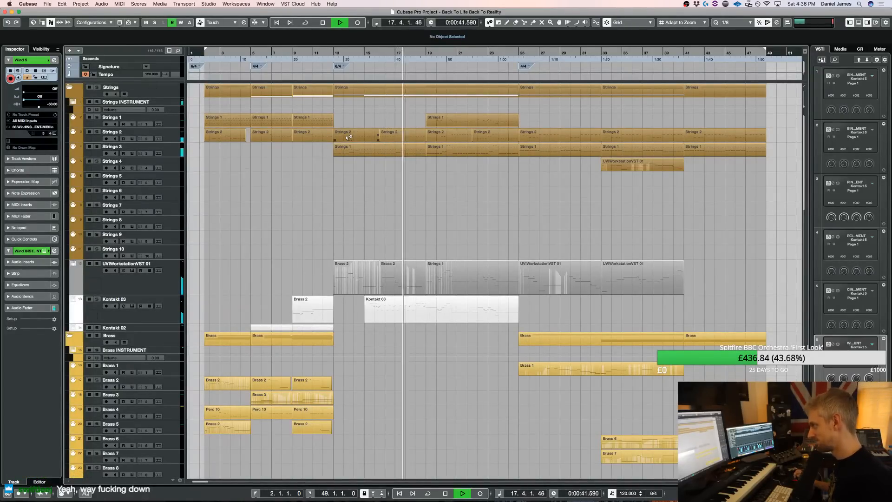
pyautogui.moveTo(371, 276); pyautogui.dragTo(703, 281)
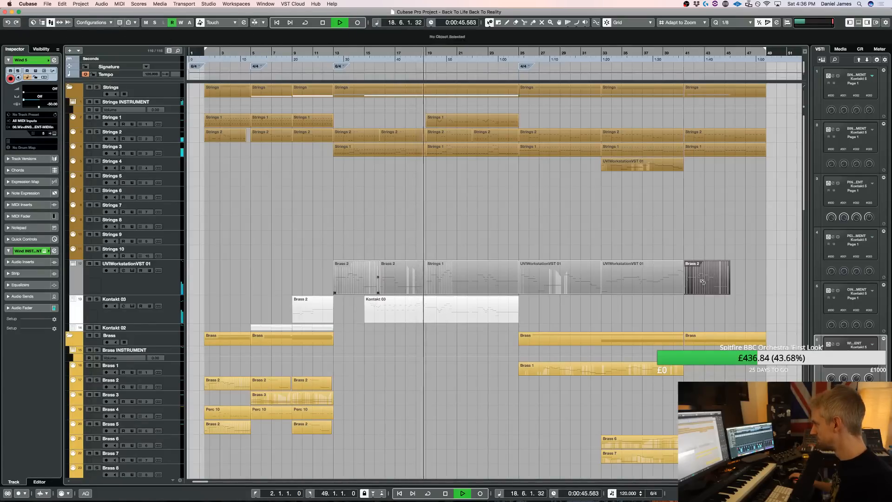
# Review the notes of the copied Brass 2 part at bar 41 during playback and return to the project
pyautogui.doubleClick(701, 278)
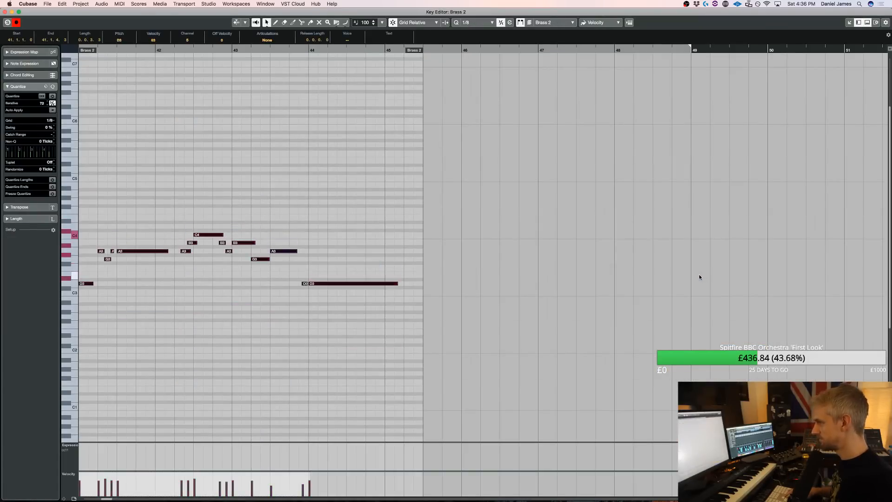
pyautogui.press('Return')
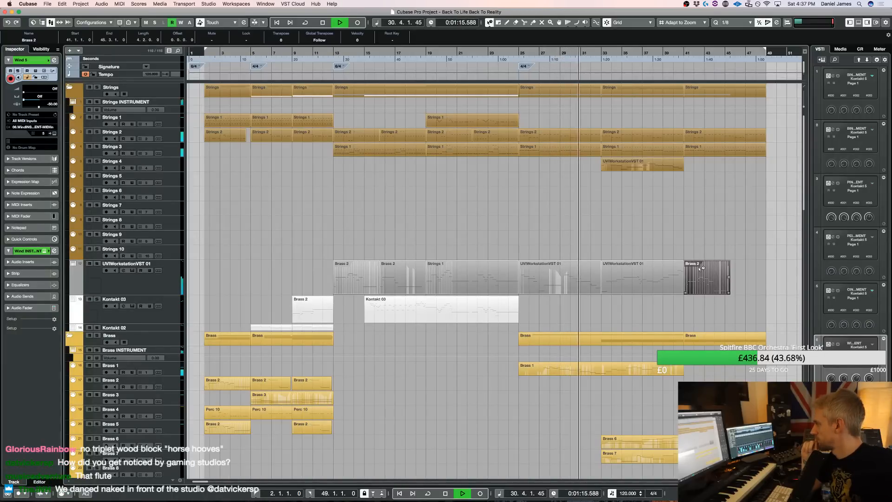
# Switch the upper controller lane of the UVIWorkstationVST 01 part at bar 25 and nudge its curve between bars 29 and 30
pyautogui.doubleClick(559, 270)
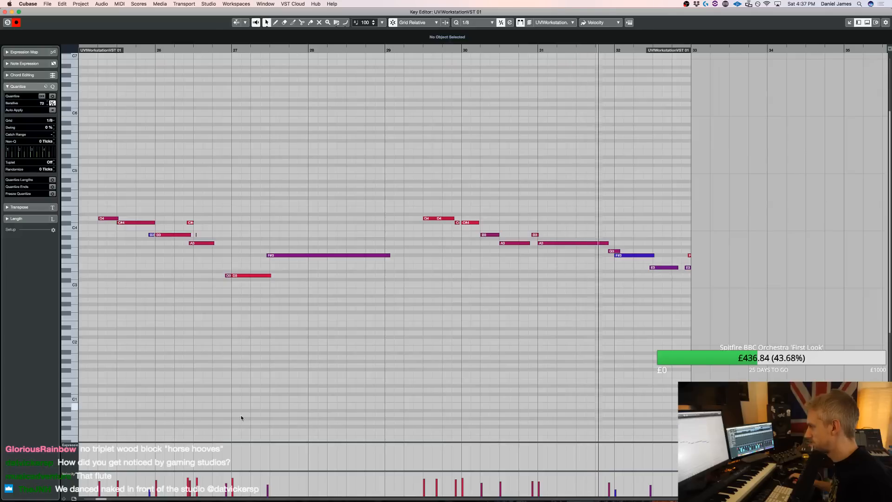
pyautogui.click(81, 458)
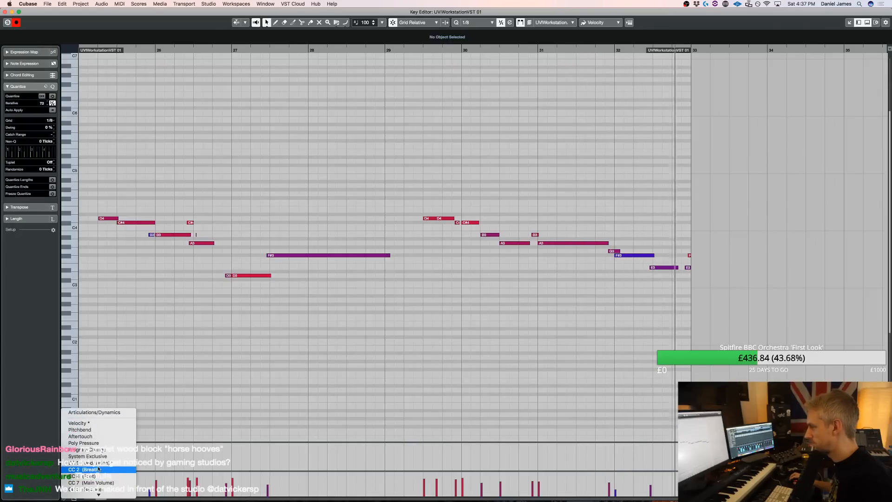
pyautogui.click(95, 470)
pyautogui.press('super+a')
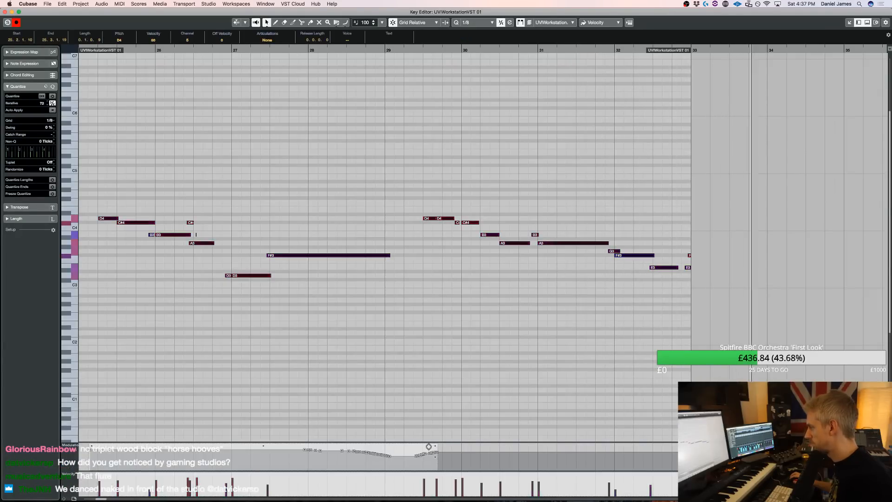
pyautogui.moveTo(436, 449); pyautogui.dragTo(437, 448)
pyautogui.press('Escape')
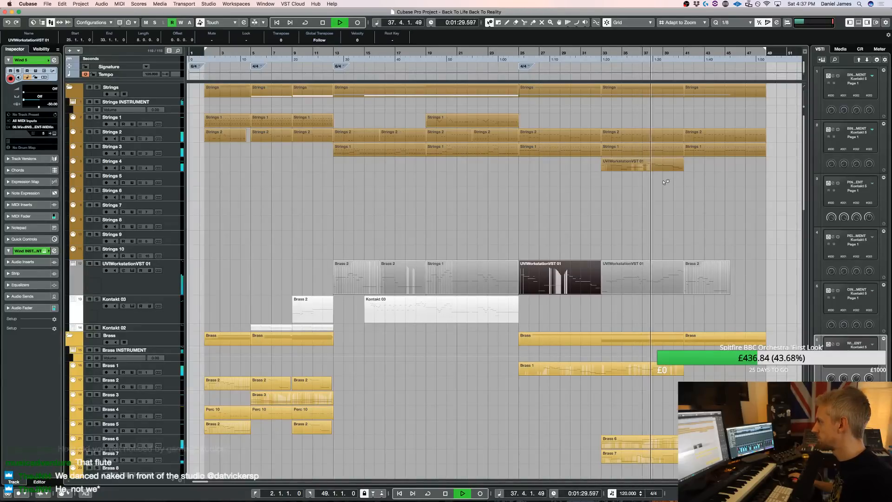
# Delete the copied Brass 2 part at bar 41 on the UVIWorkstationVST 01 track and stop playback
pyautogui.scroll(-10, 418, 246)
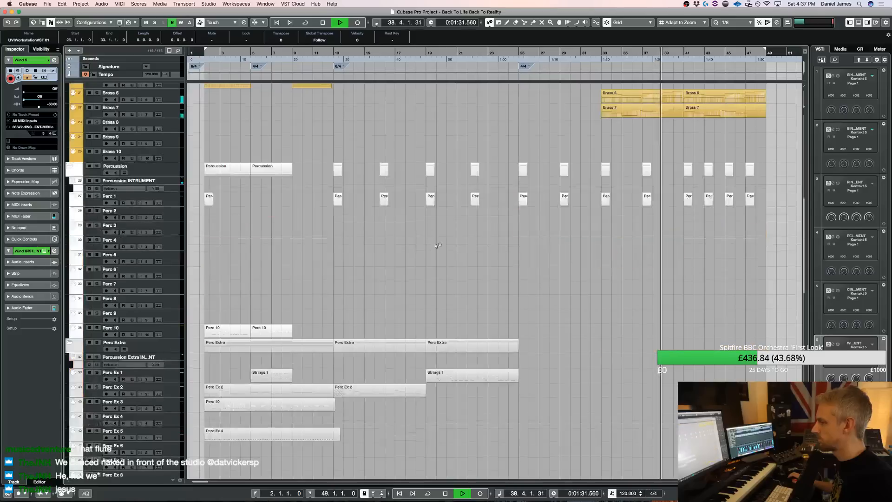
pyautogui.scroll(10, 436, 244)
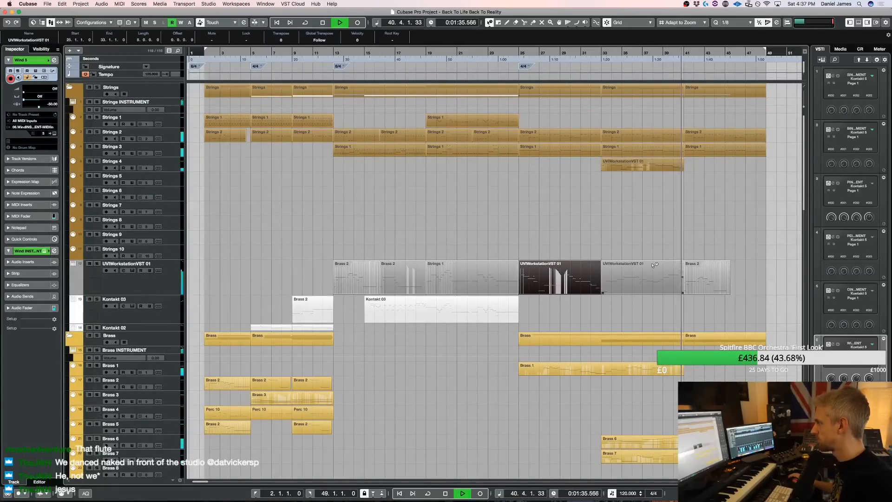
pyautogui.click(702, 278)
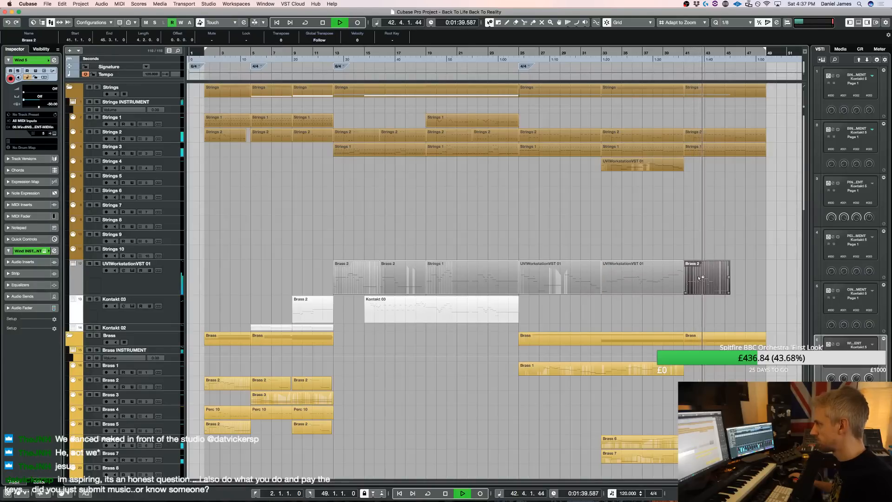
pyautogui.press('Delete')
pyautogui.press('space')
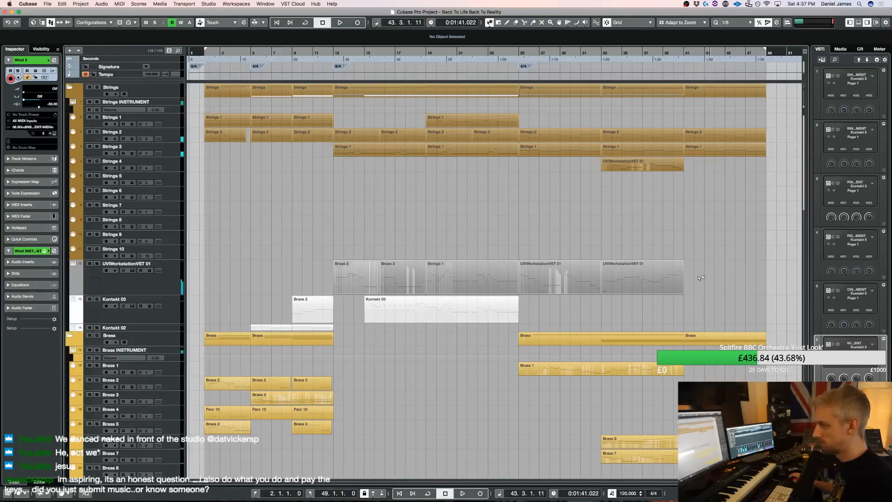